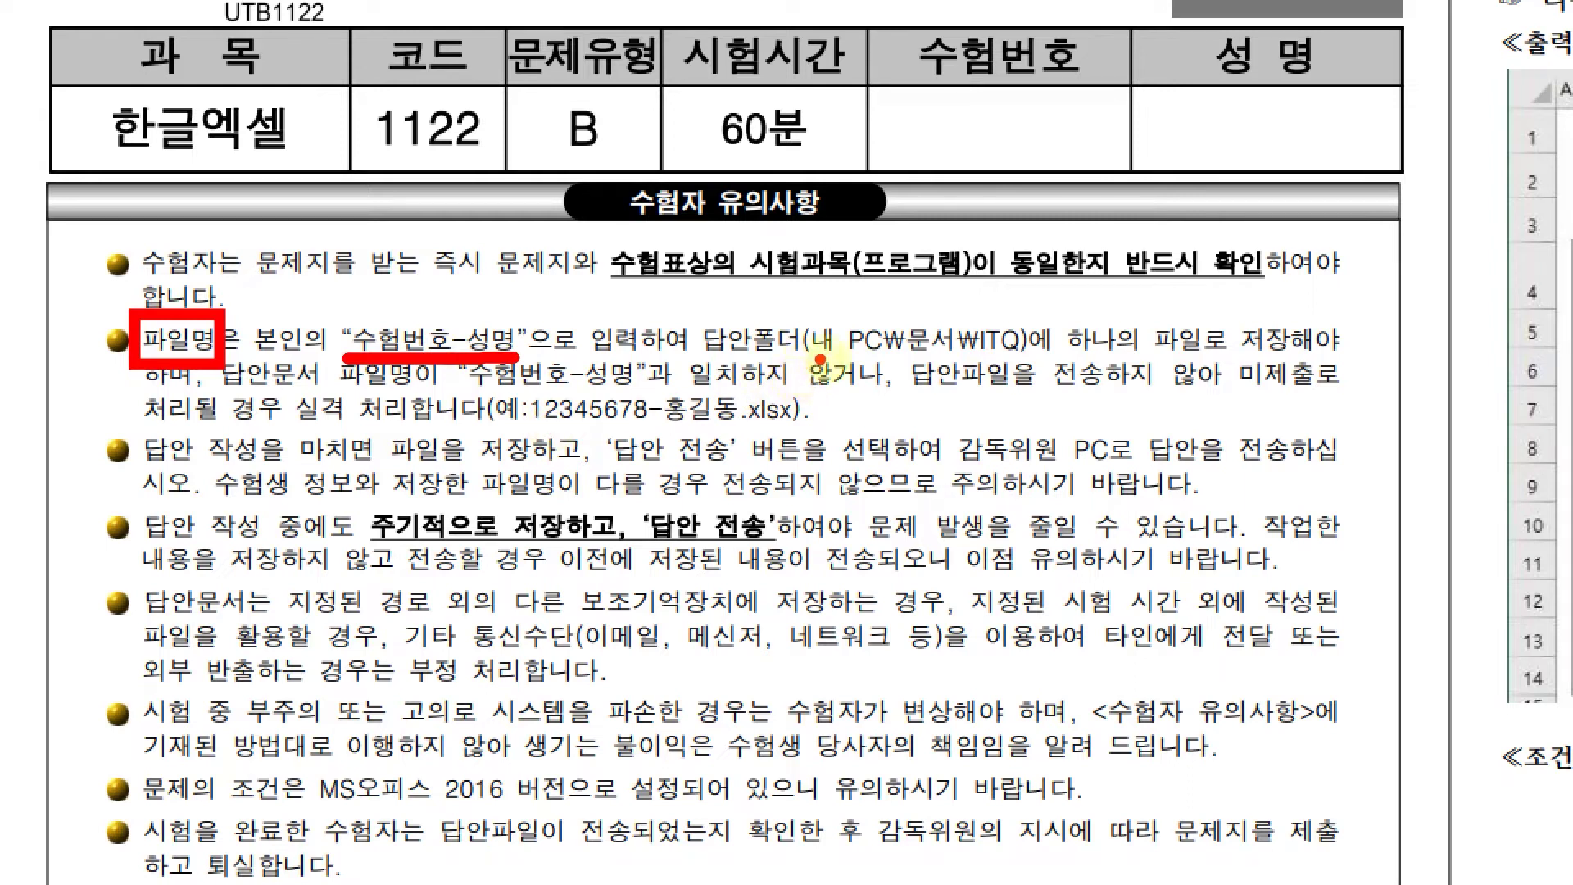
- Review the exam sheet's rules on file name, save folder, periodic saving, column A width and answer sheet names
mouse_move(820, 358)
left_mouse_down()
mouse_move(998, 344)
mouse_move(1037, 370)
left_mouse_up()
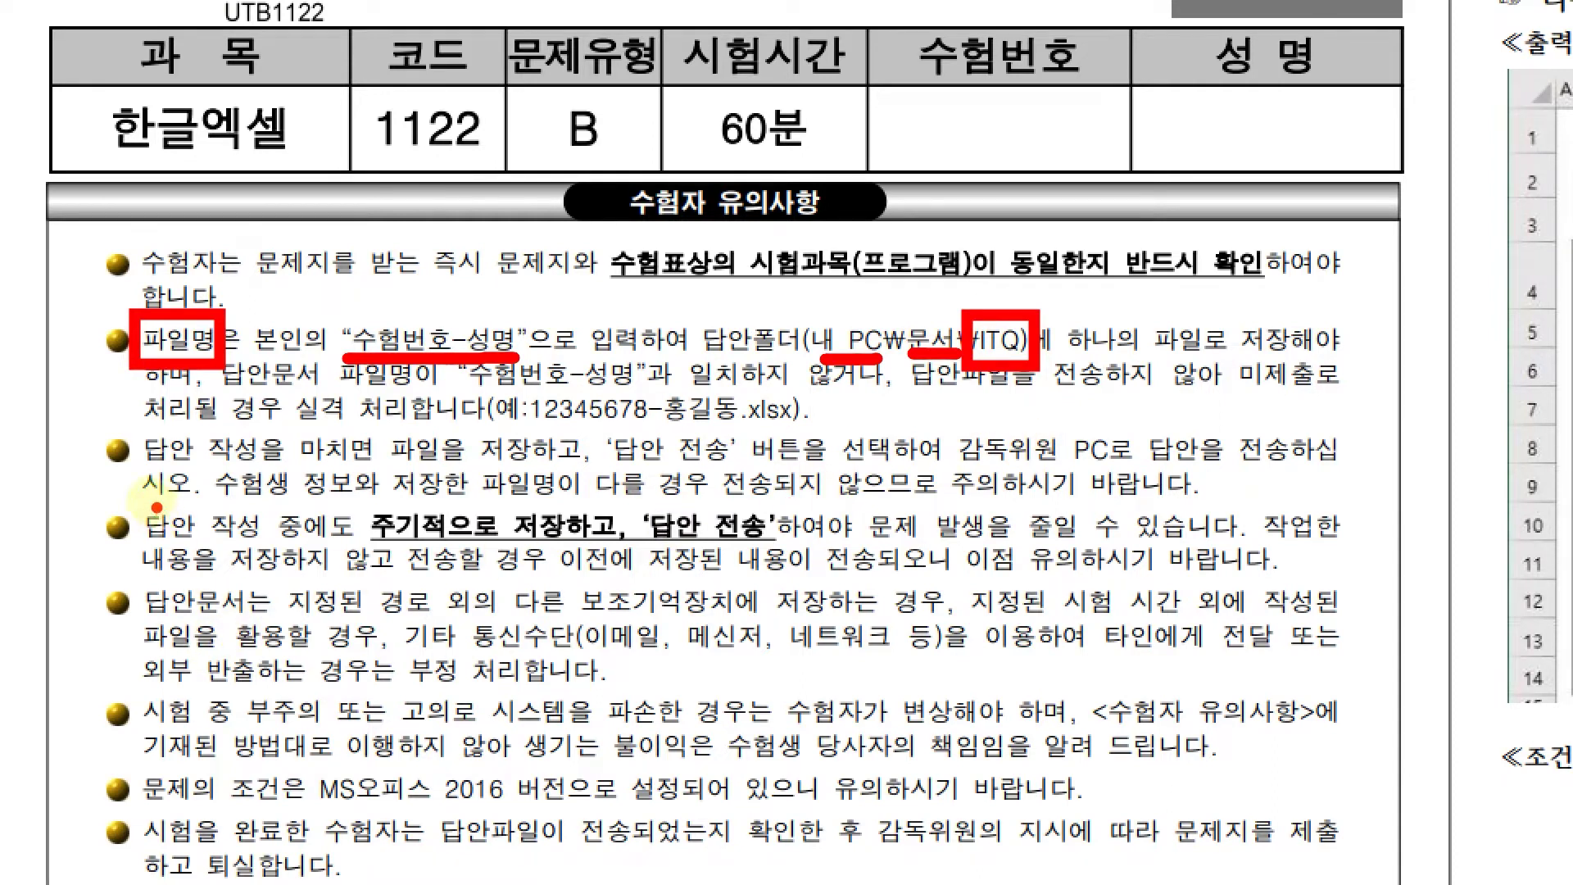
mouse_move(137, 497)
left_mouse_down()
mouse_move(440, 551)
mouse_move(1262, 551)
left_mouse_up()
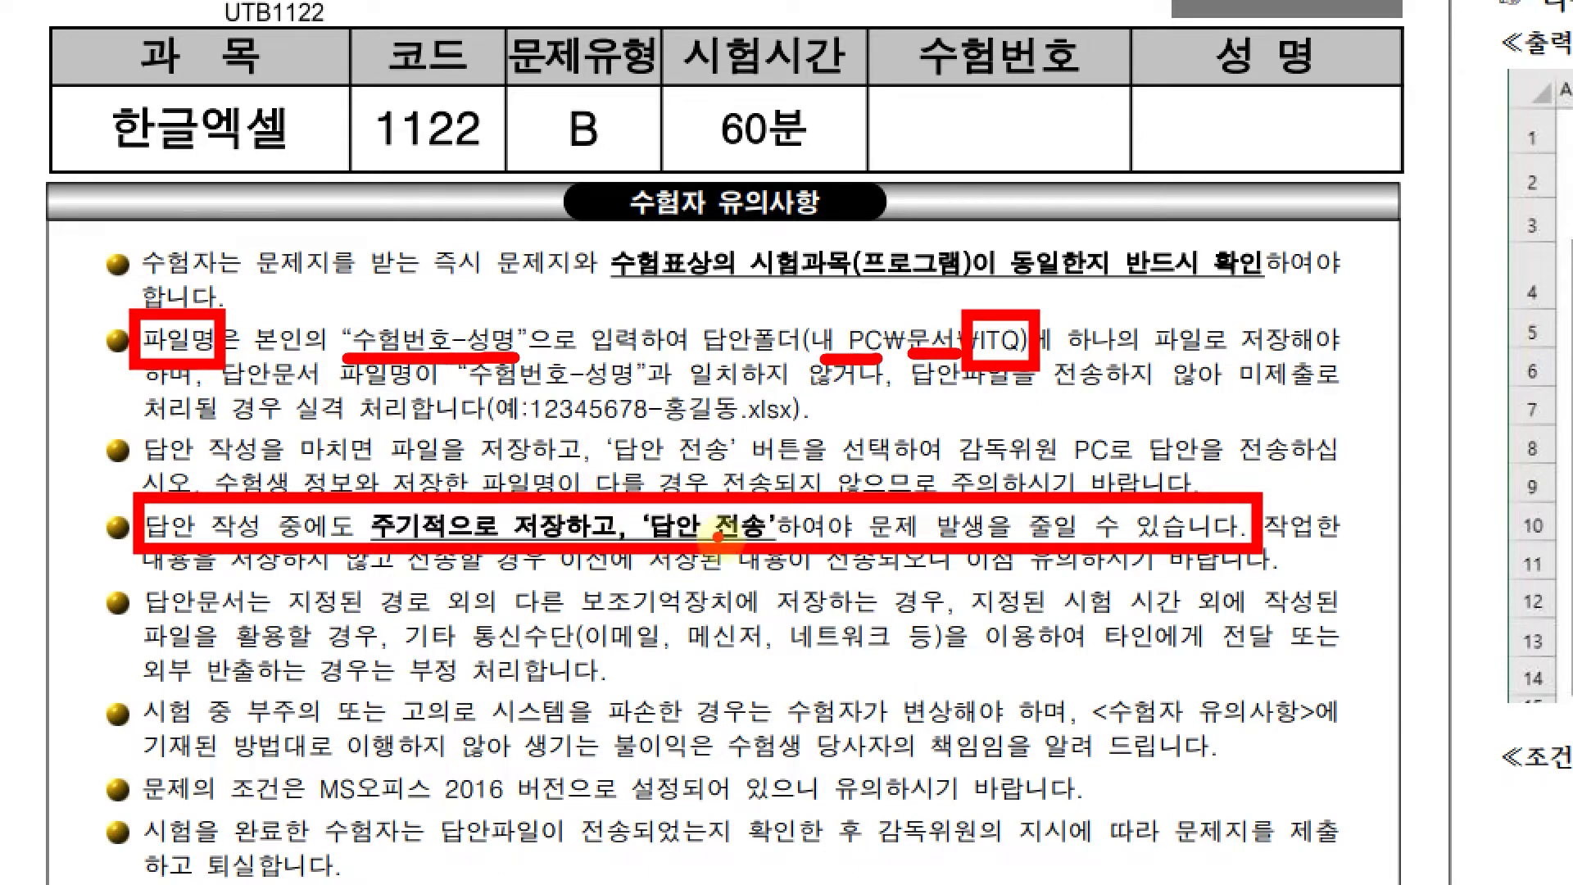
key("Escape")
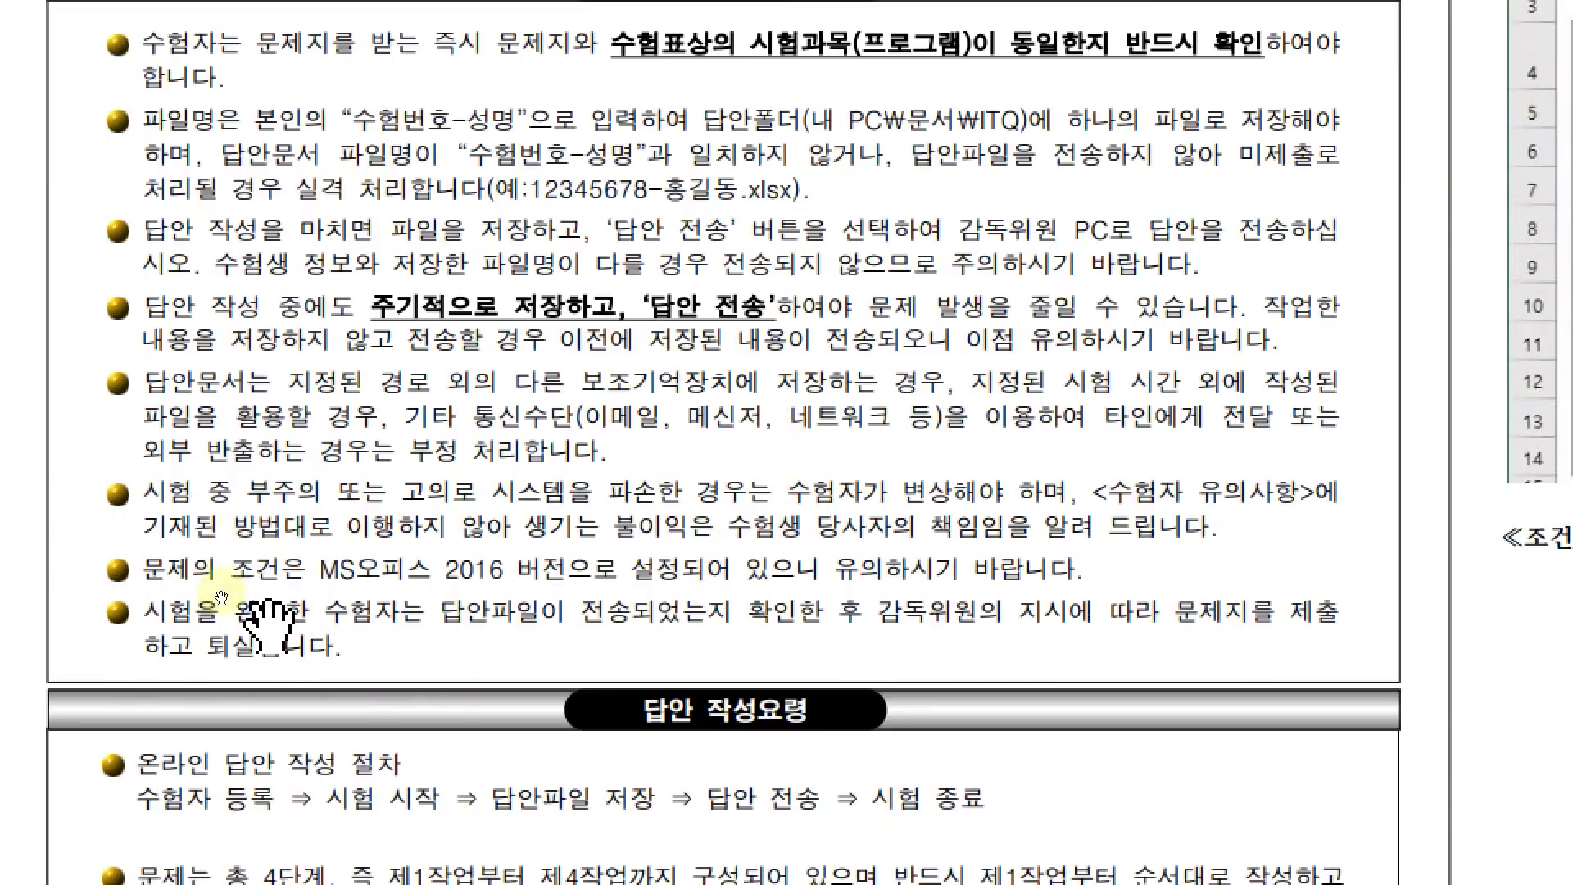
key("ctrl+2")
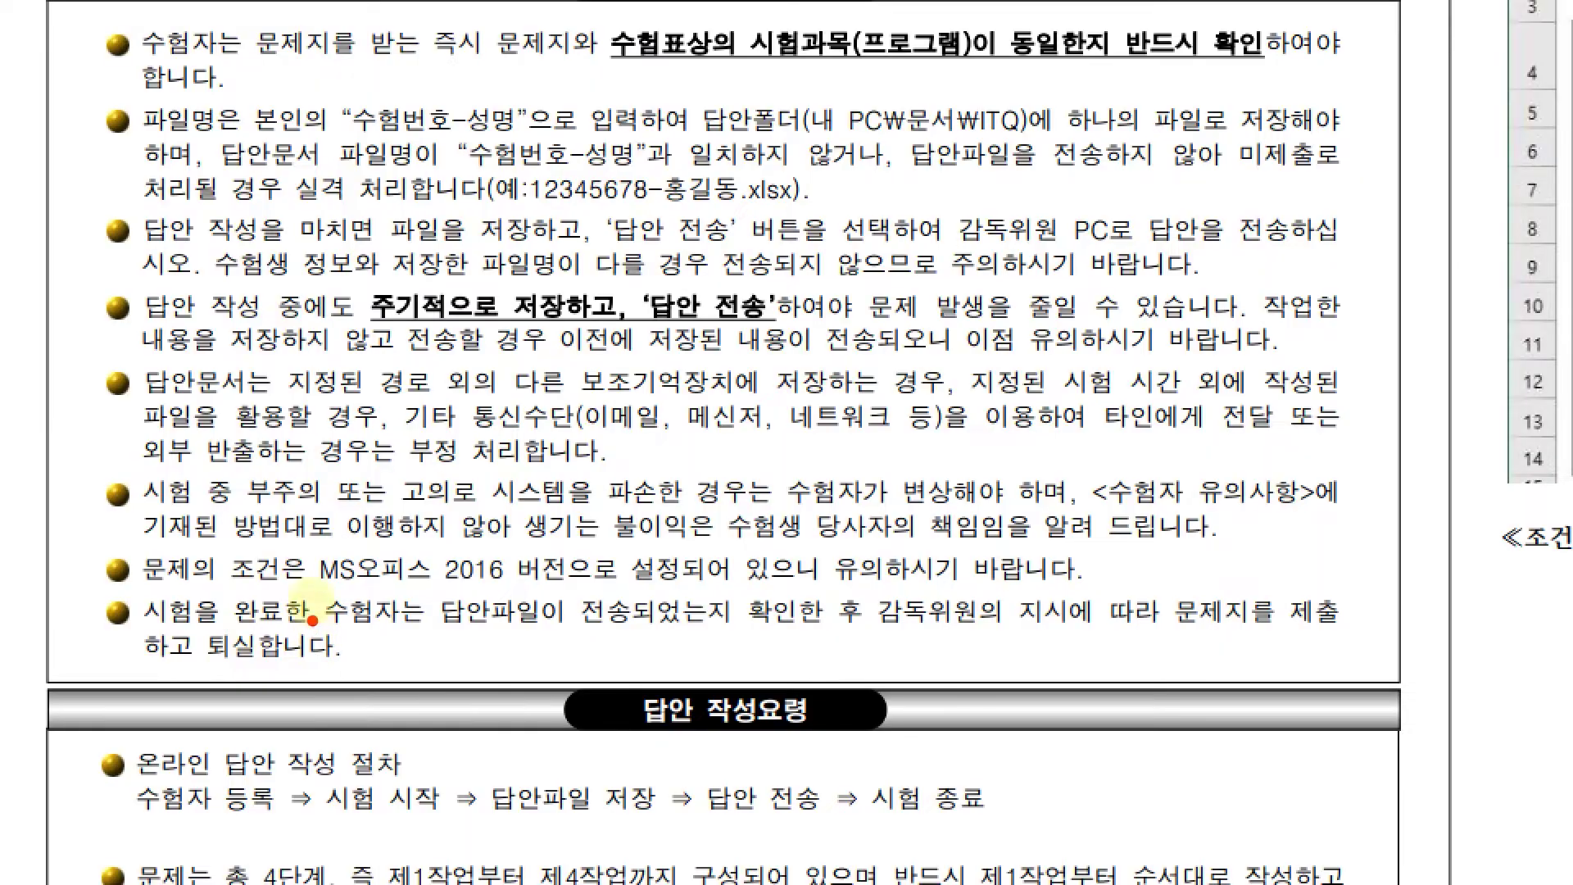
left_click_drag(312, 538, 573, 602)
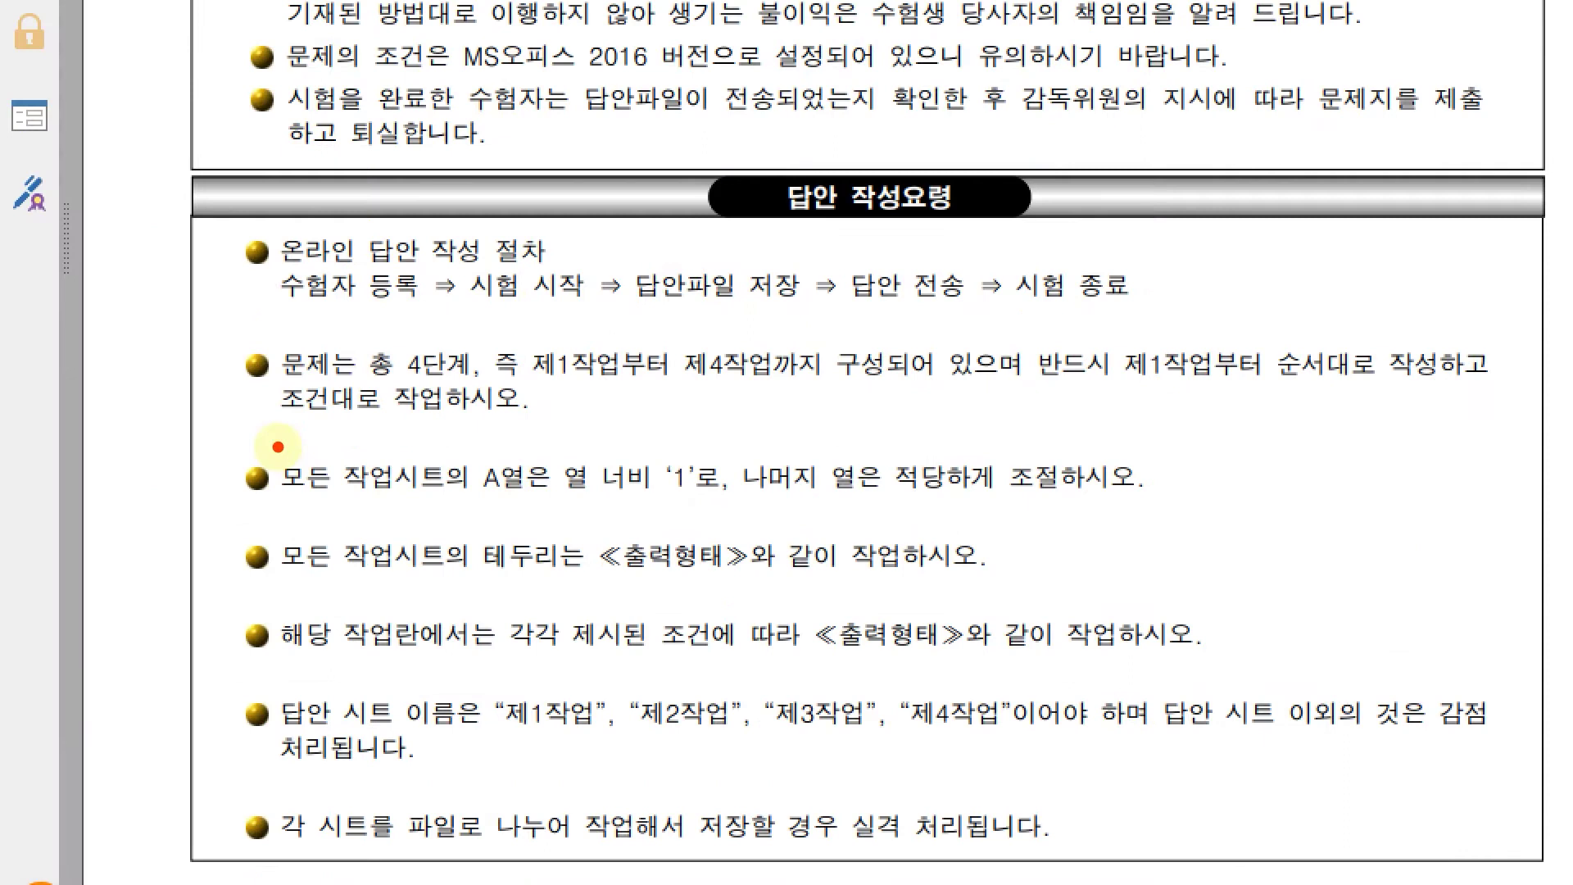
mouse_move(278, 446)
left_mouse_down()
mouse_move(527, 514)
mouse_move(731, 512)
left_mouse_up()
mouse_move(735, 443)
left_mouse_down()
mouse_move(963, 513)
mouse_move(1161, 502)
left_mouse_up()
mouse_move(272, 677)
left_mouse_down()
mouse_move(467, 776)
mouse_move(1506, 767)
left_mouse_up()
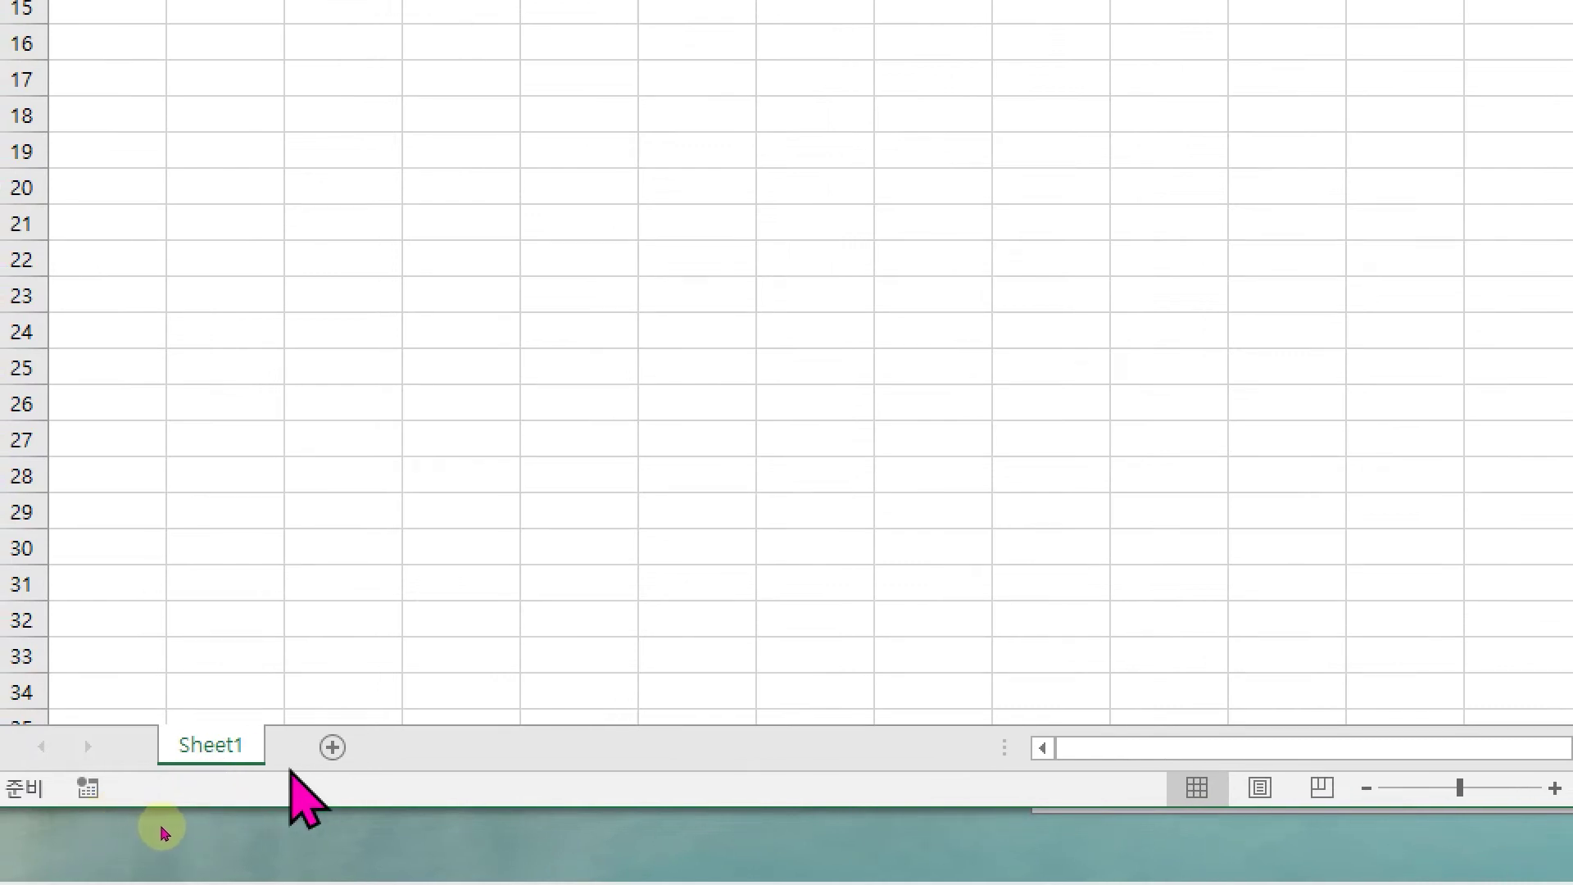
- Add two worksheets to the workbook and rename the first sheet 제1작업
left_click(333, 747)
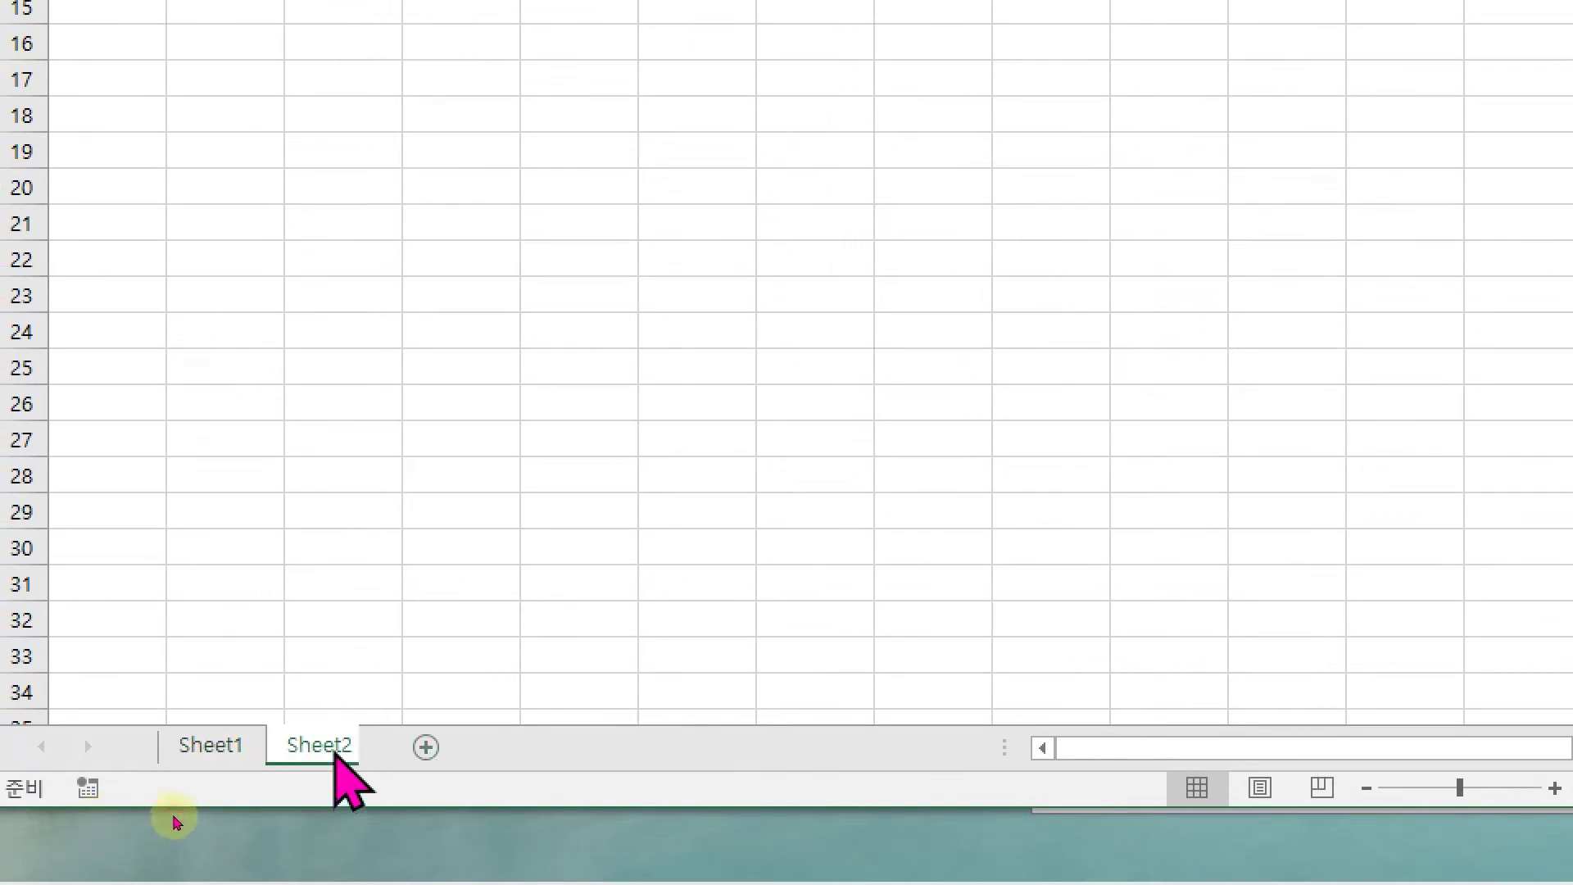
left_click(439, 747)
double_click(236, 745)
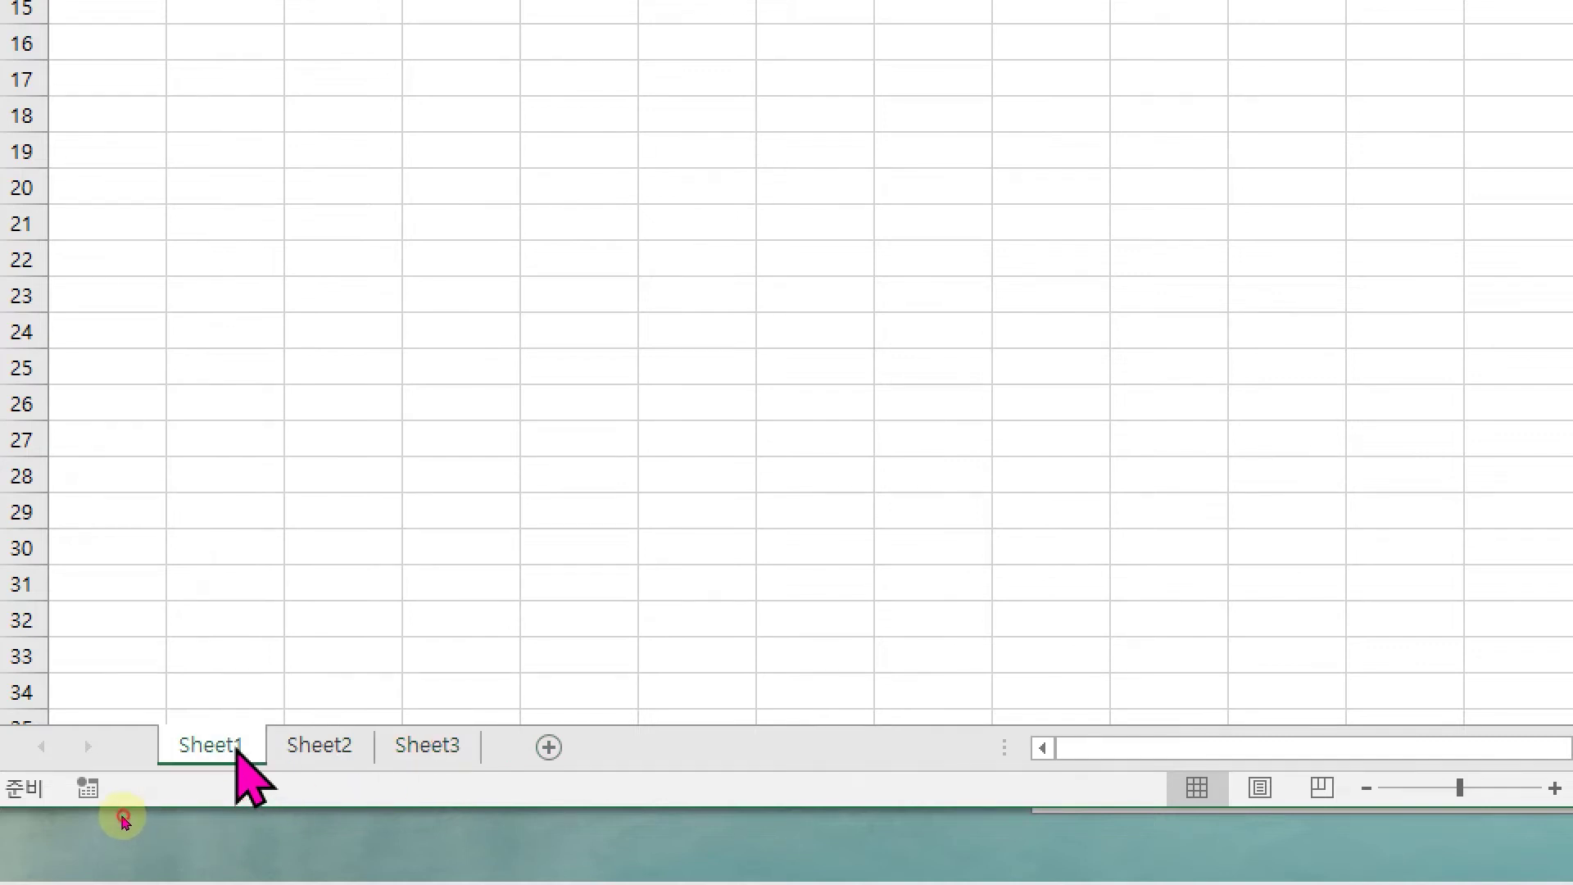
type("wp")
type("1작업")
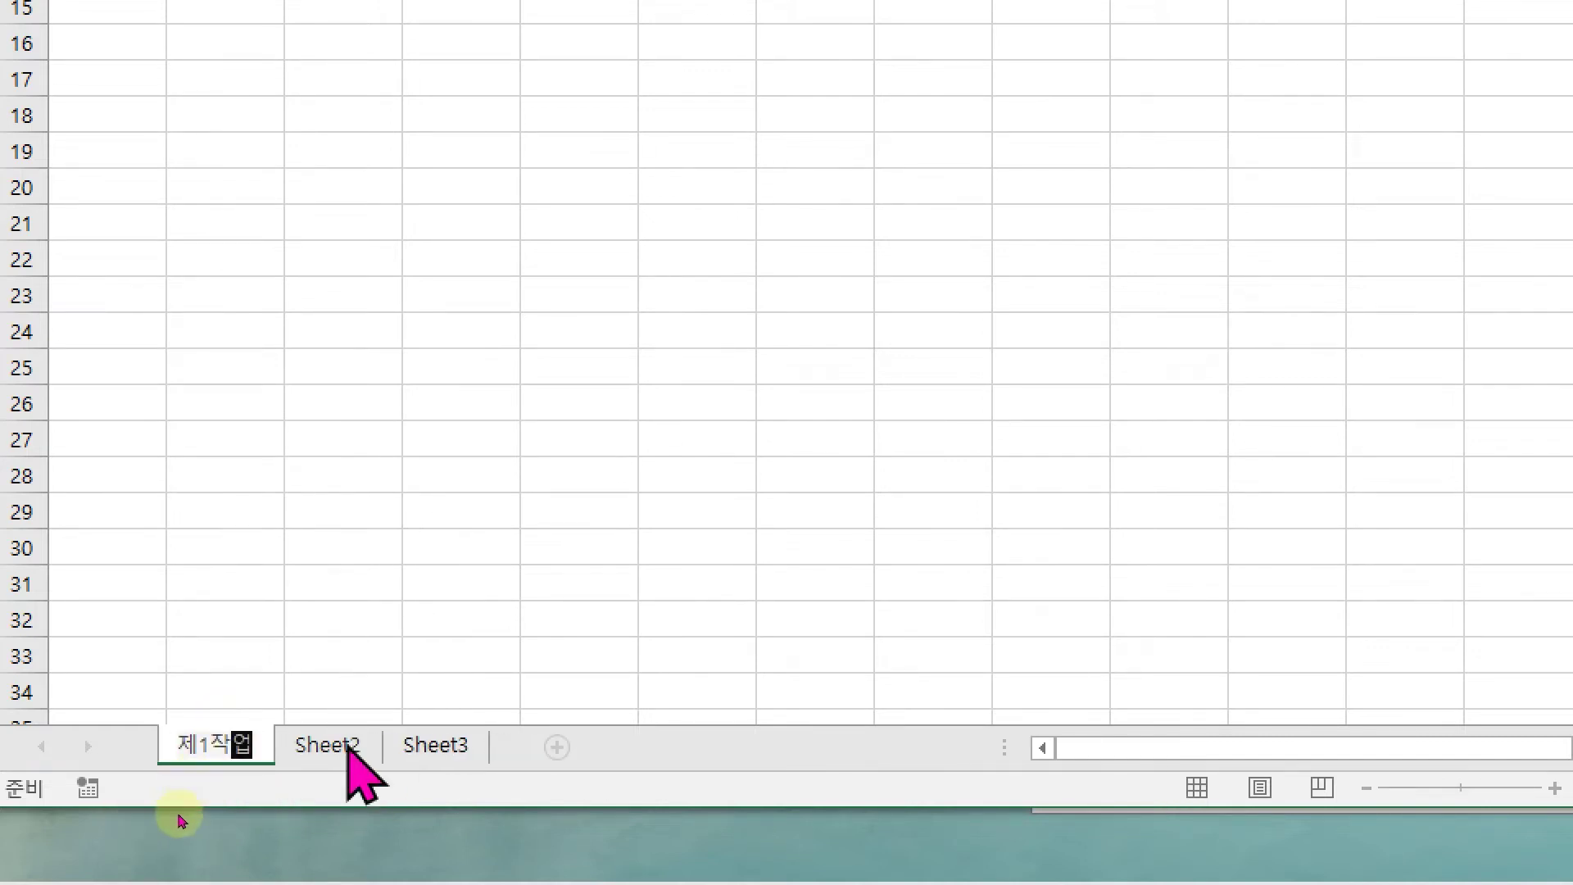
- Rename the second worksheet 제2작업 and the third worksheet 제3작업
left_click(346, 745)
double_click(346, 745)
type("제2작업")
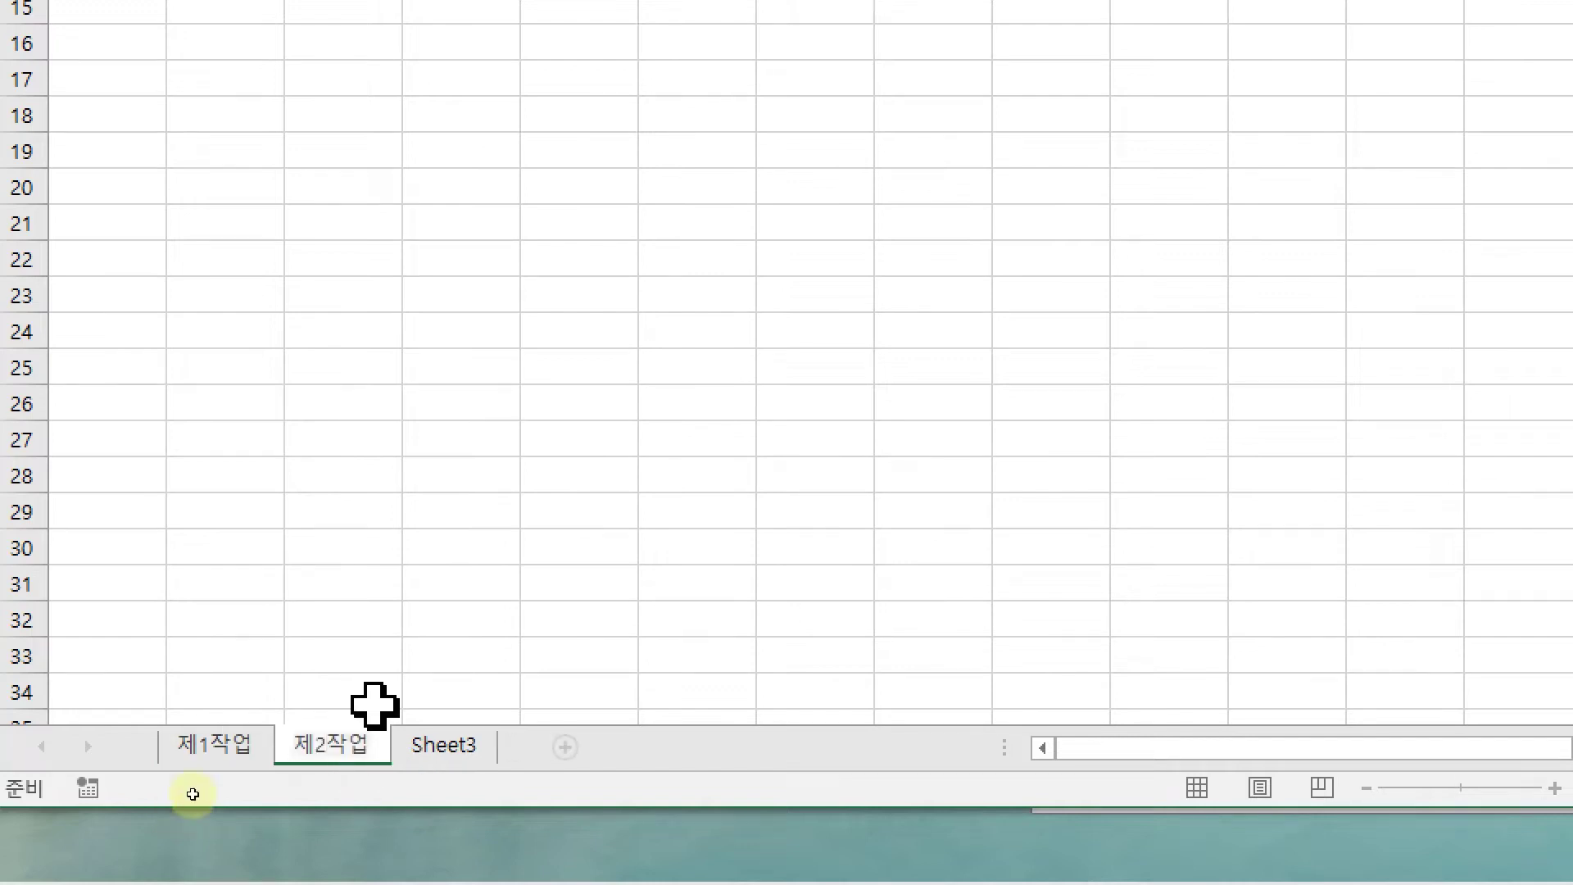
left_click(434, 745)
double_click(432, 744)
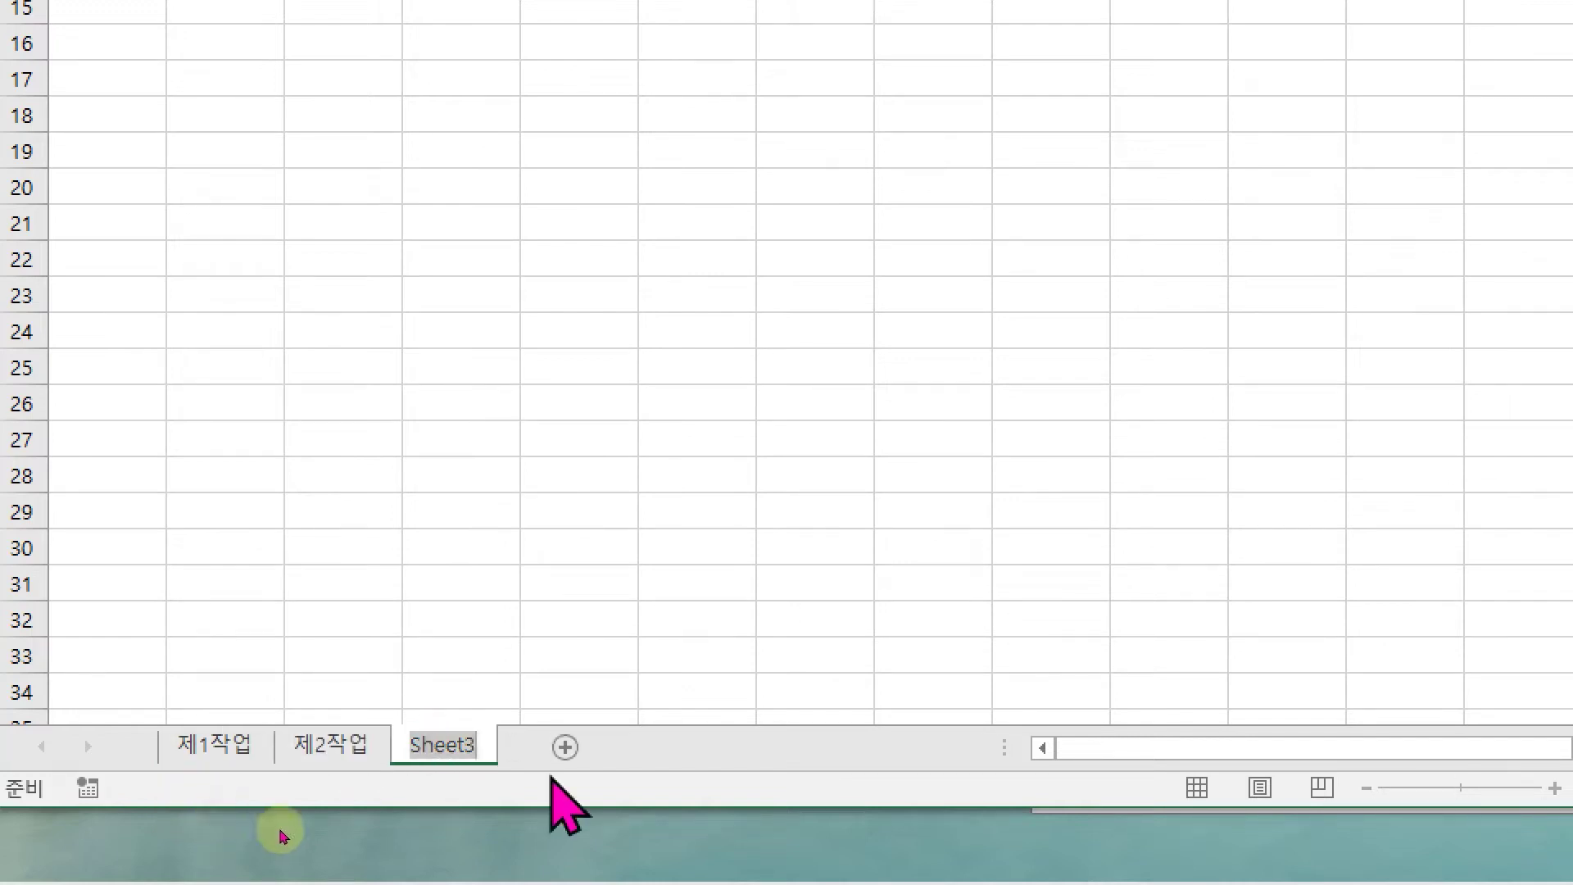
type("제3작어")
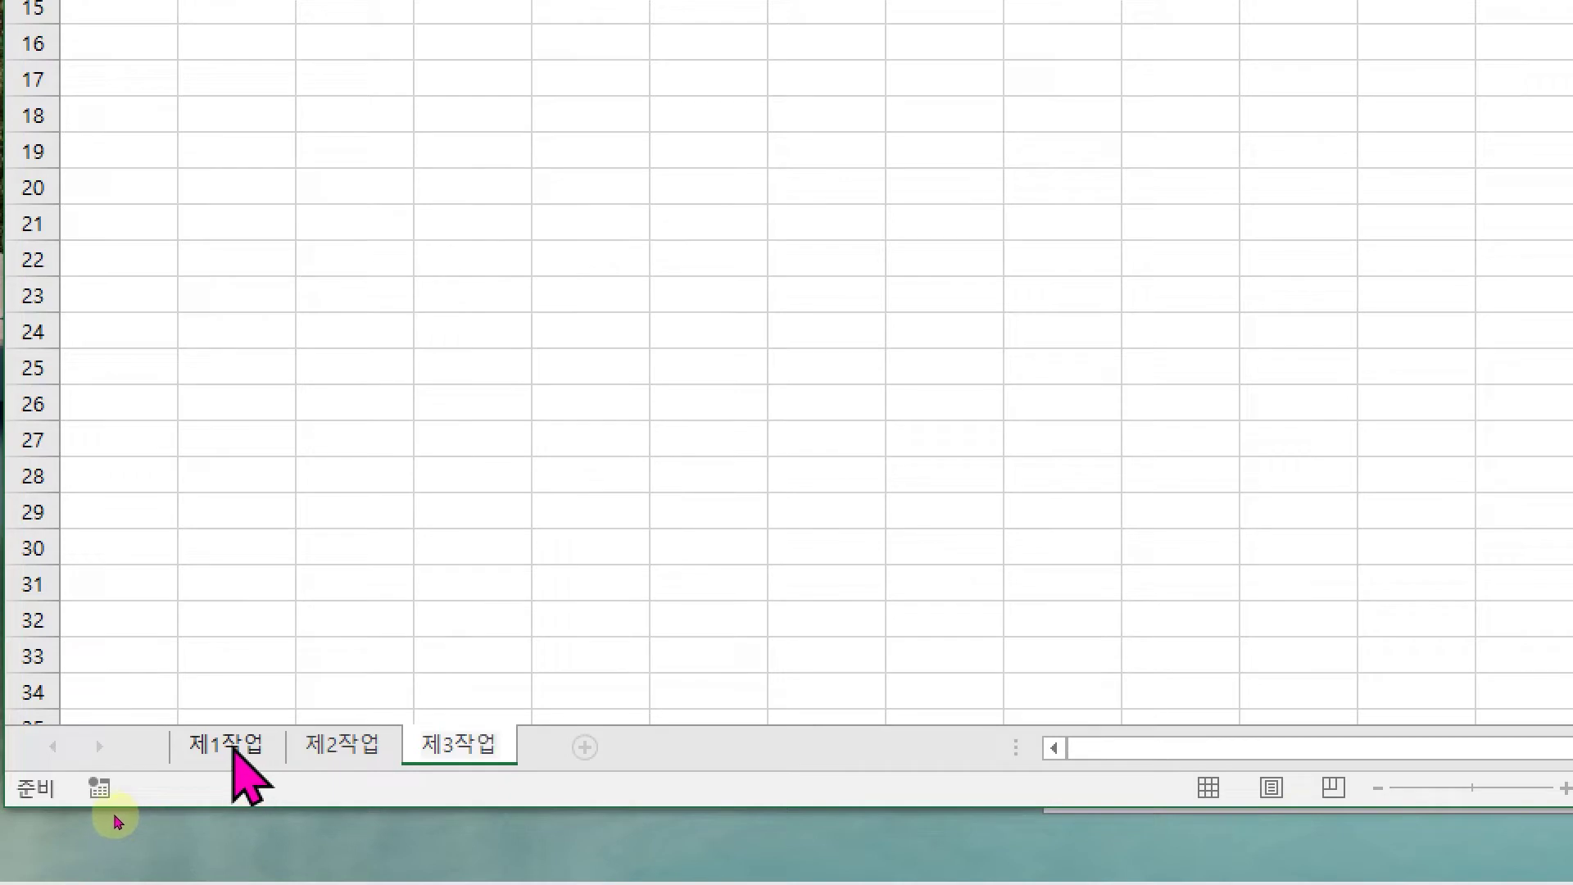
- Group the three worksheets starting from 제1작업 and set the width of column A to 1
left_click(229, 747)
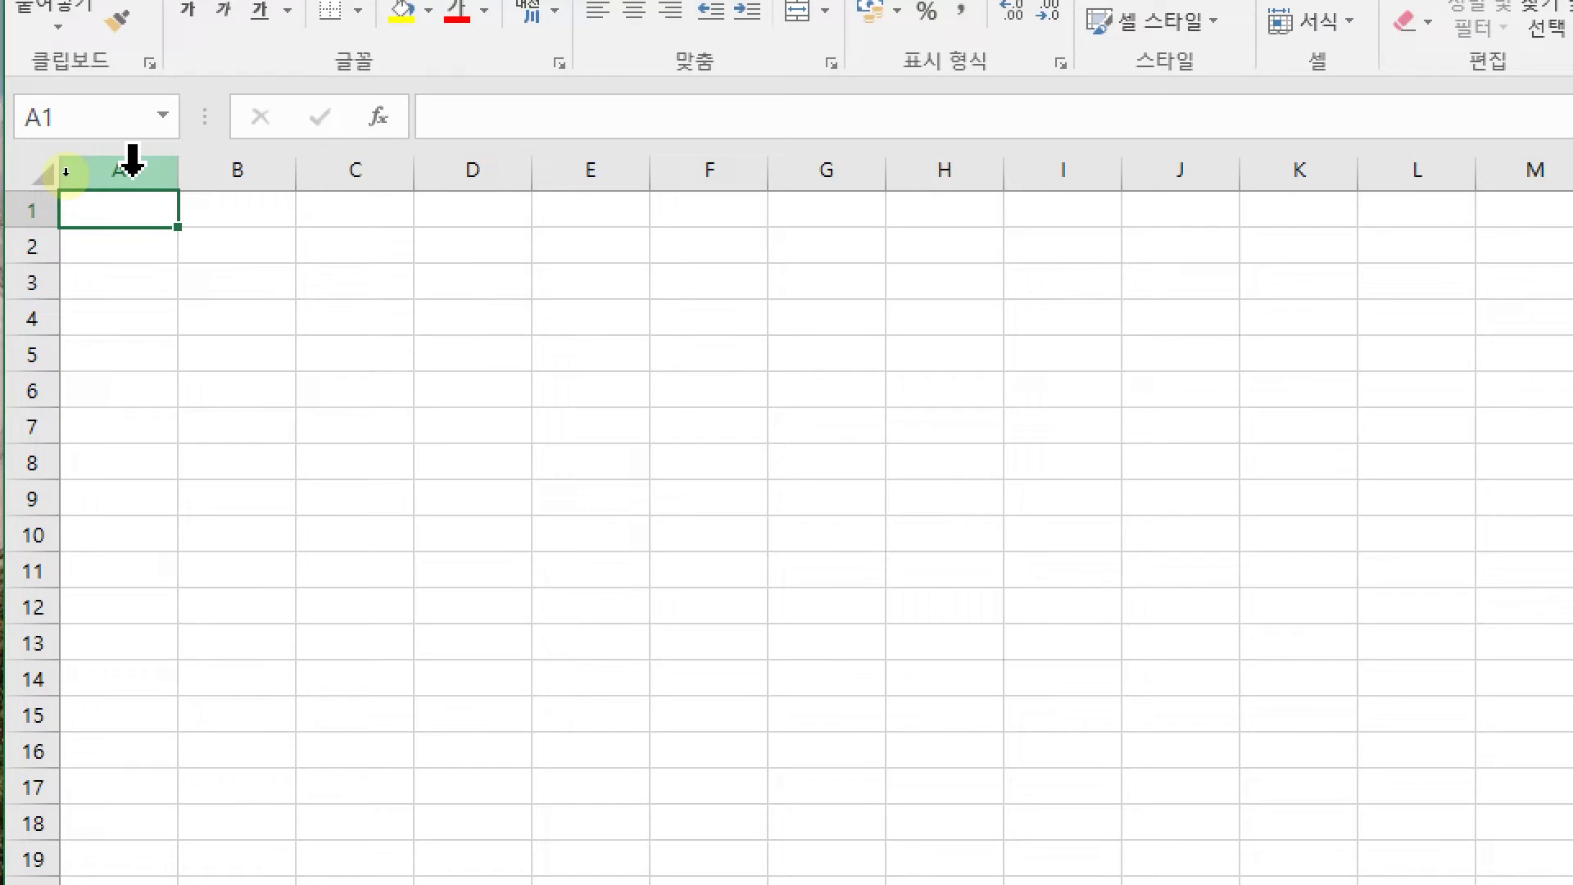
left_click(132, 162)
right_click(133, 170)
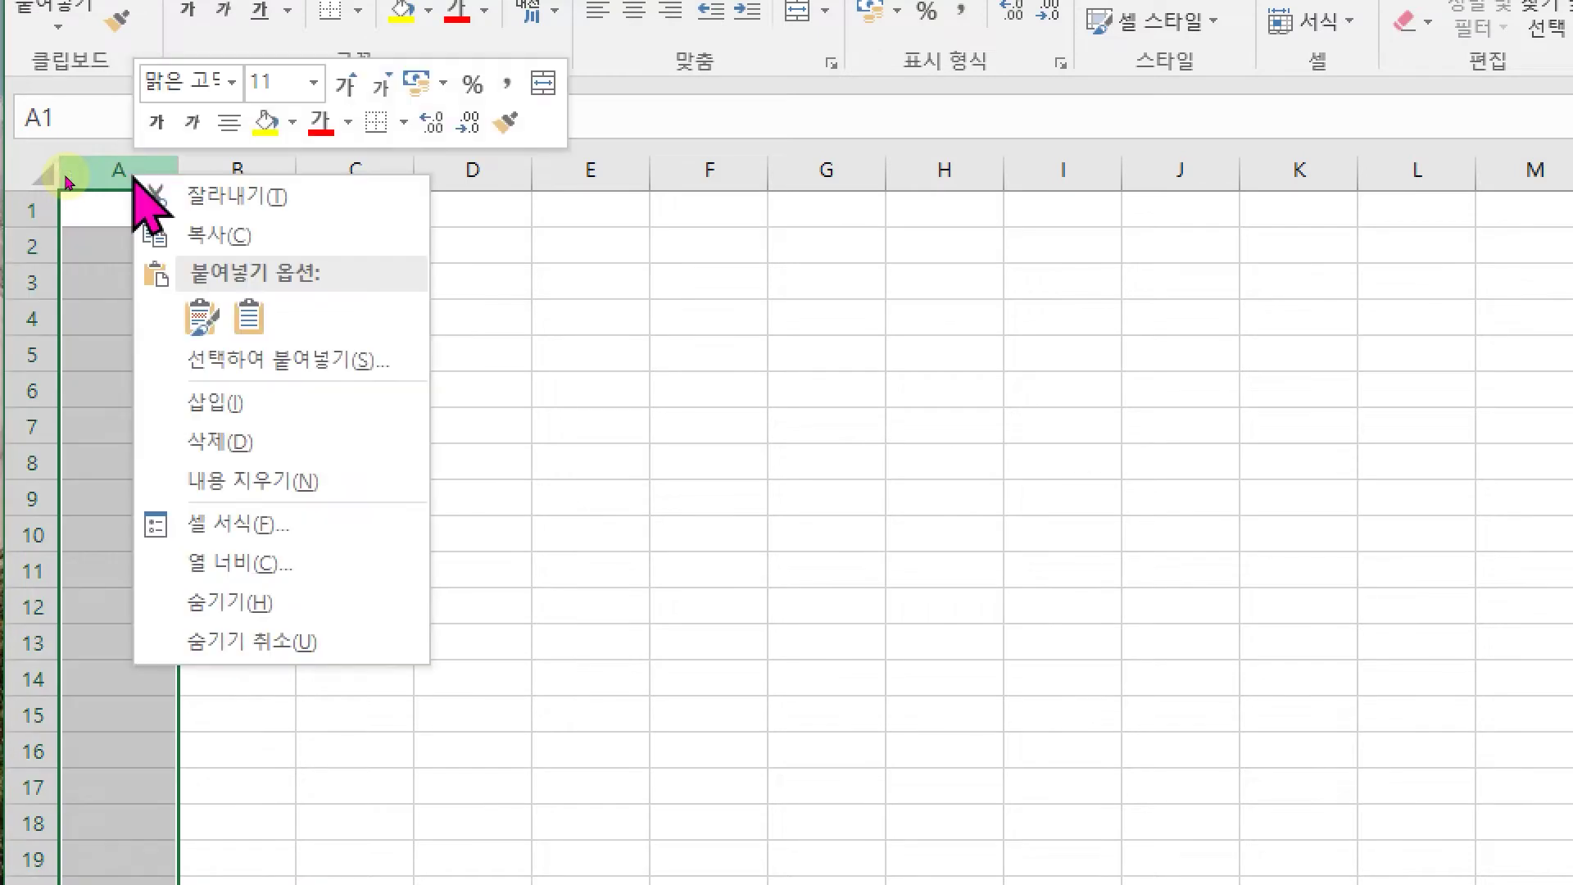
left_click(239, 563)
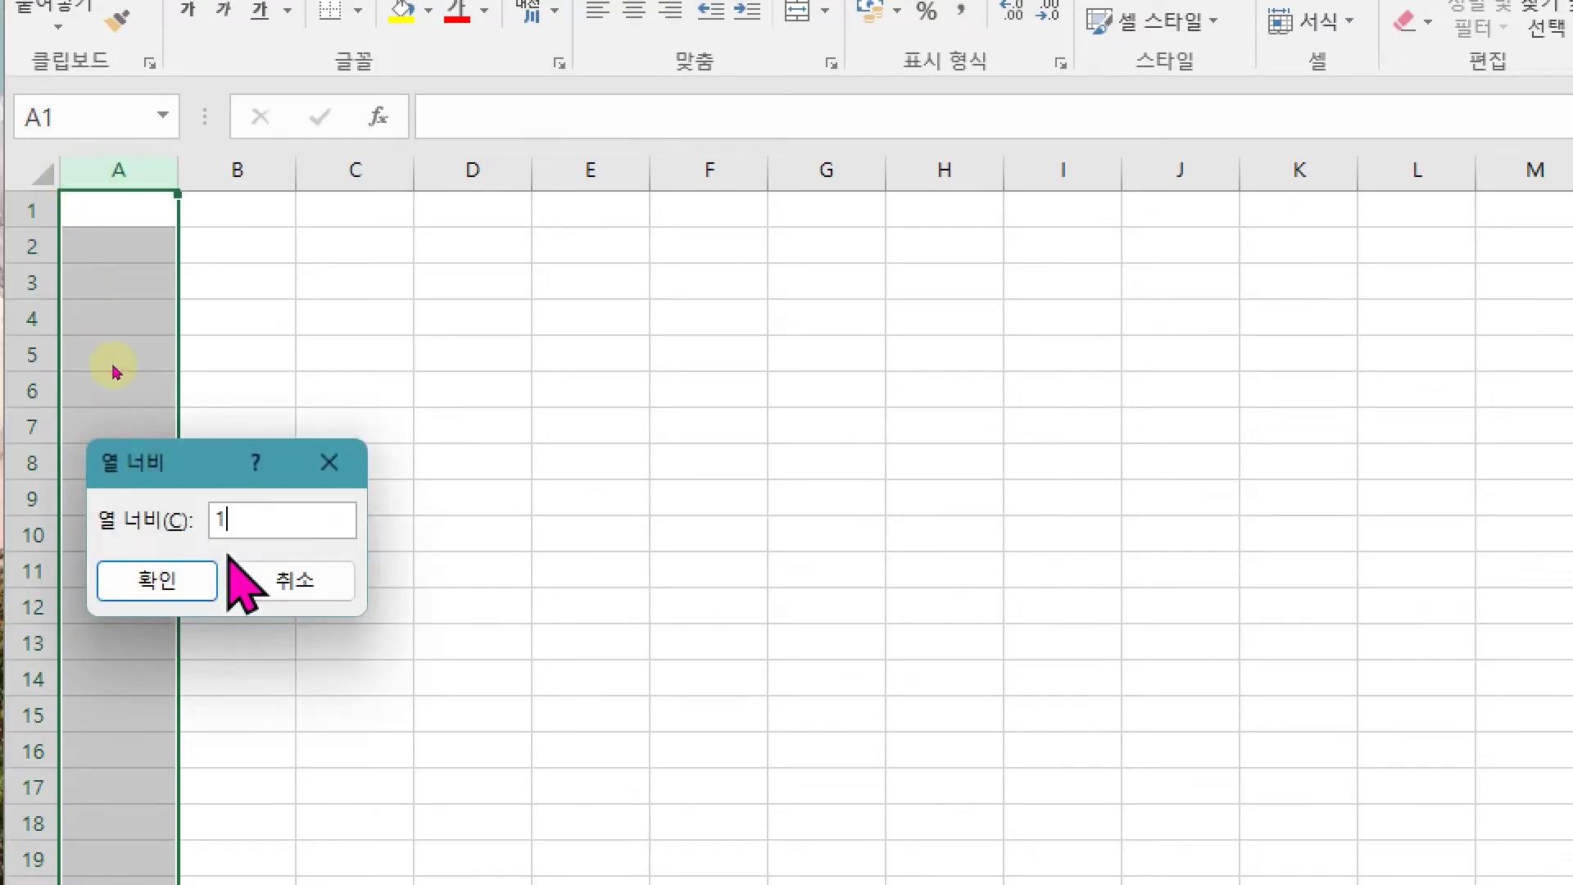
type("1")
key("Return")
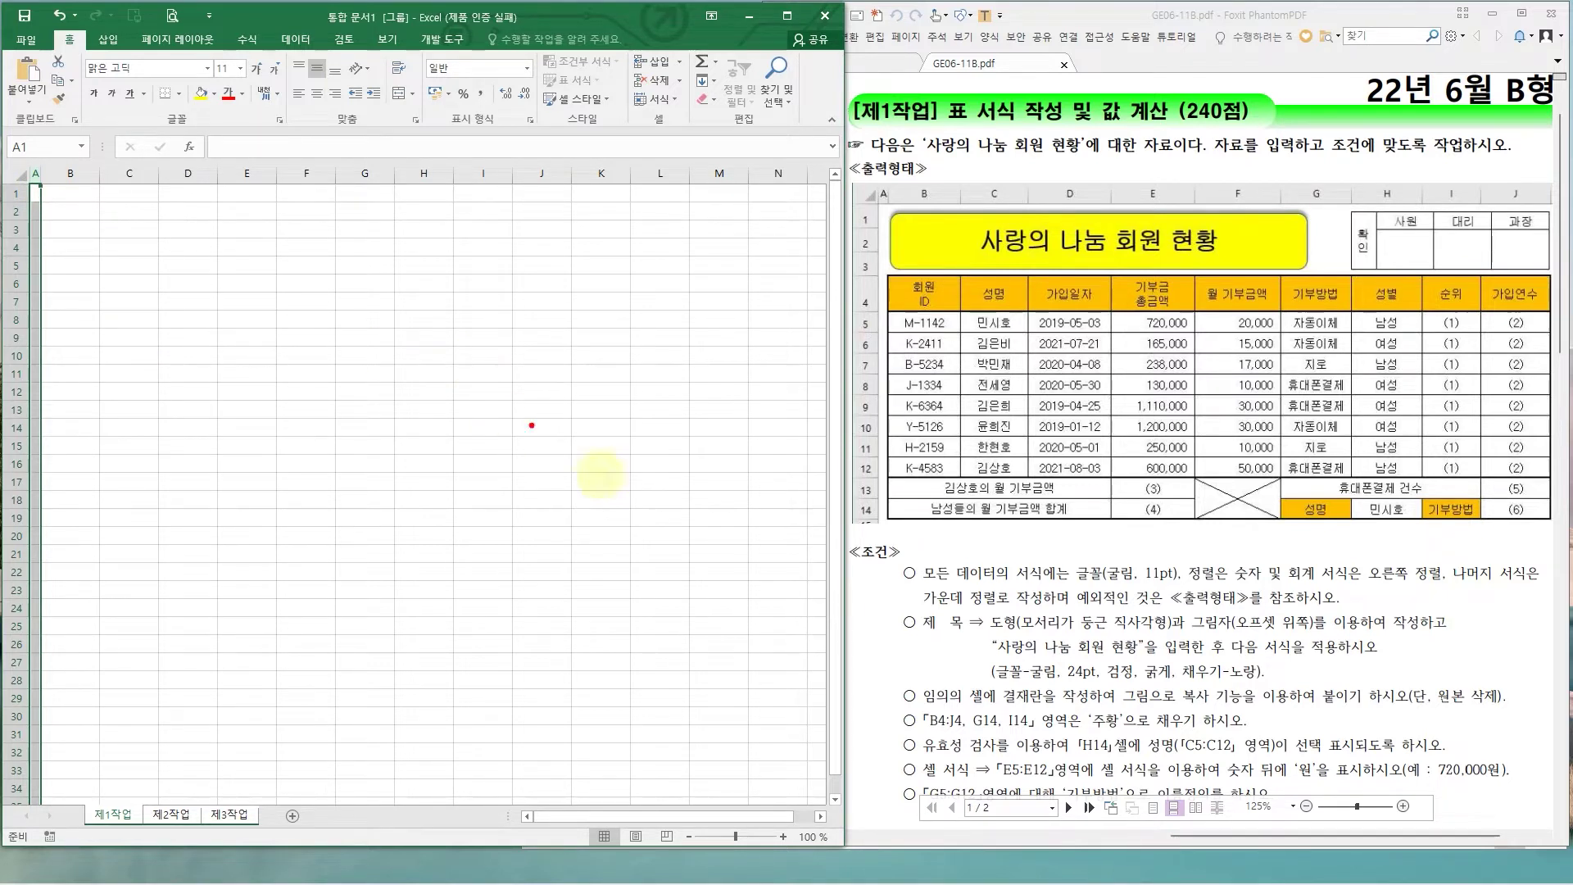
- Set the font of all cells on the grouped worksheets to 굴림
left_click_drag(1090, 554, 1199, 589)
left_click(20, 174)
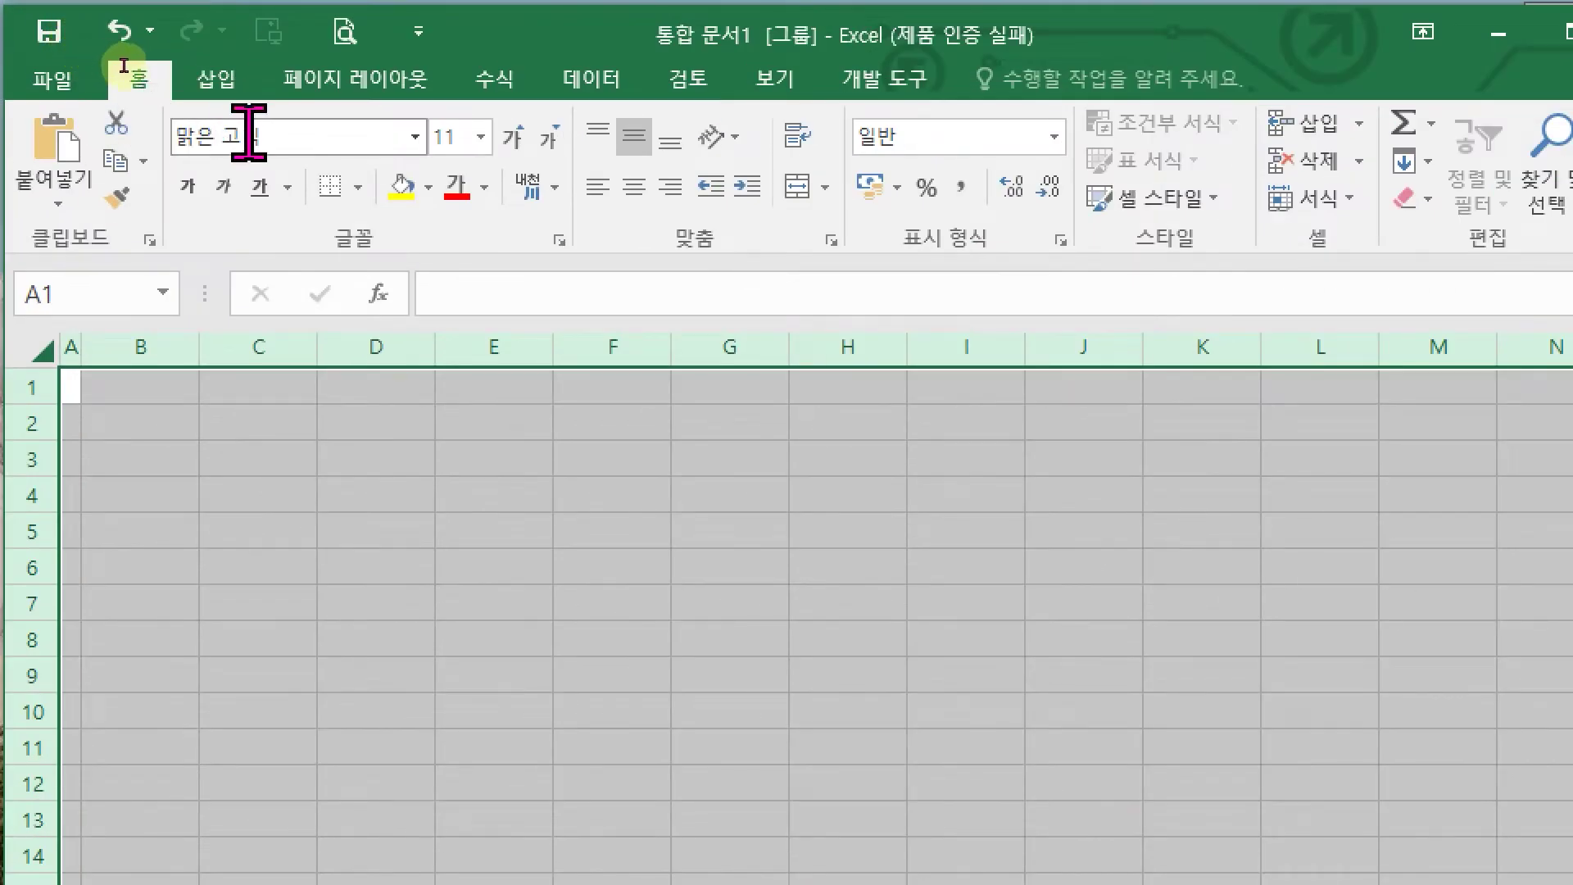
left_click(259, 137)
type("구")
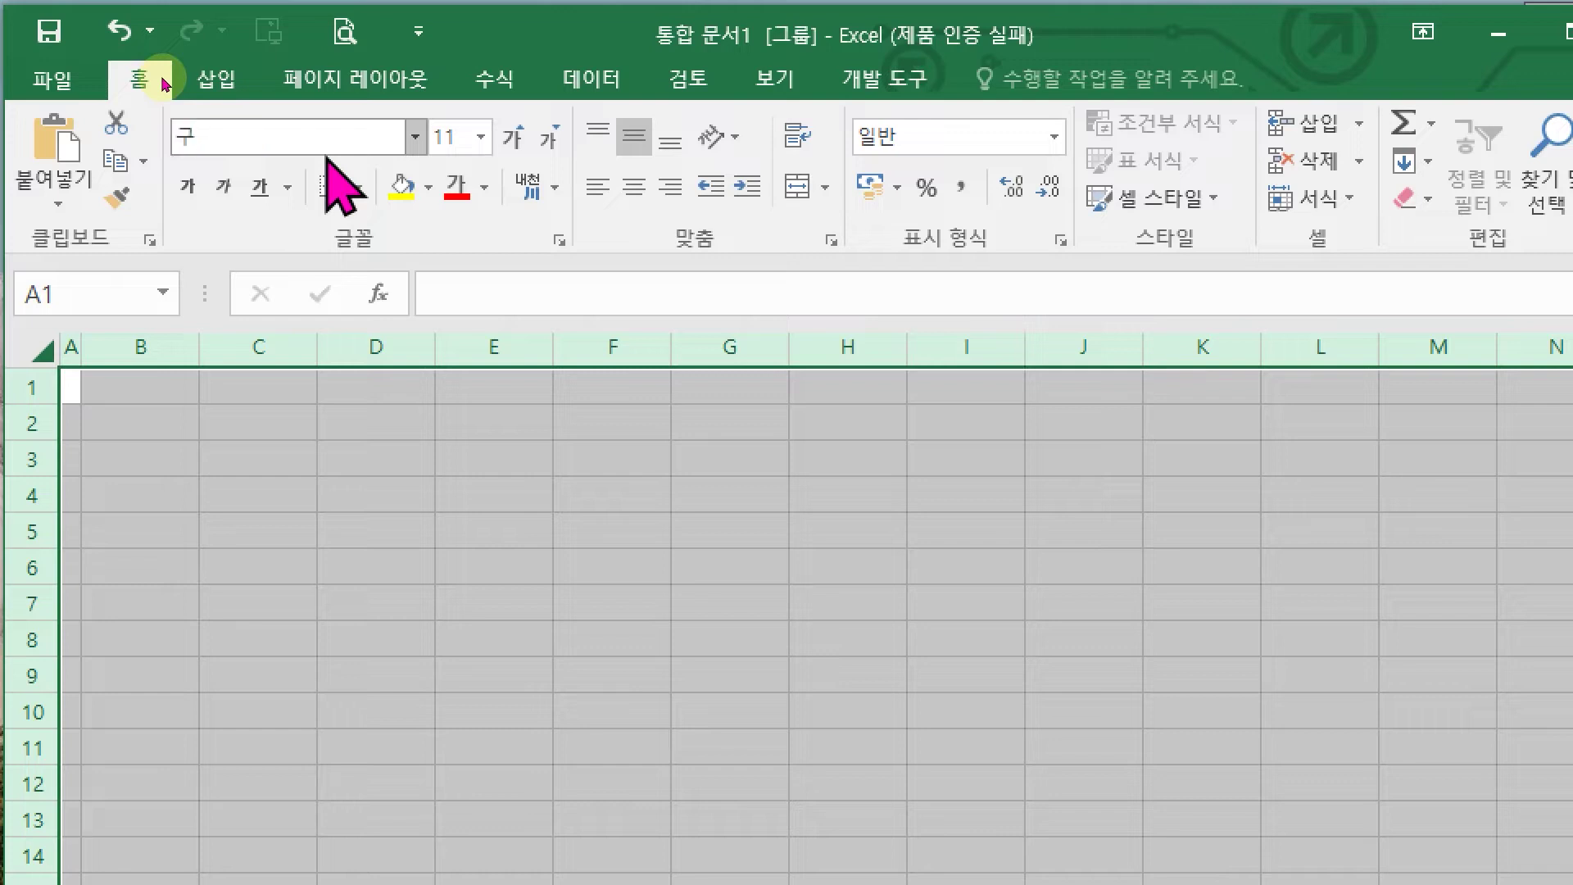
type("리ㅁ")
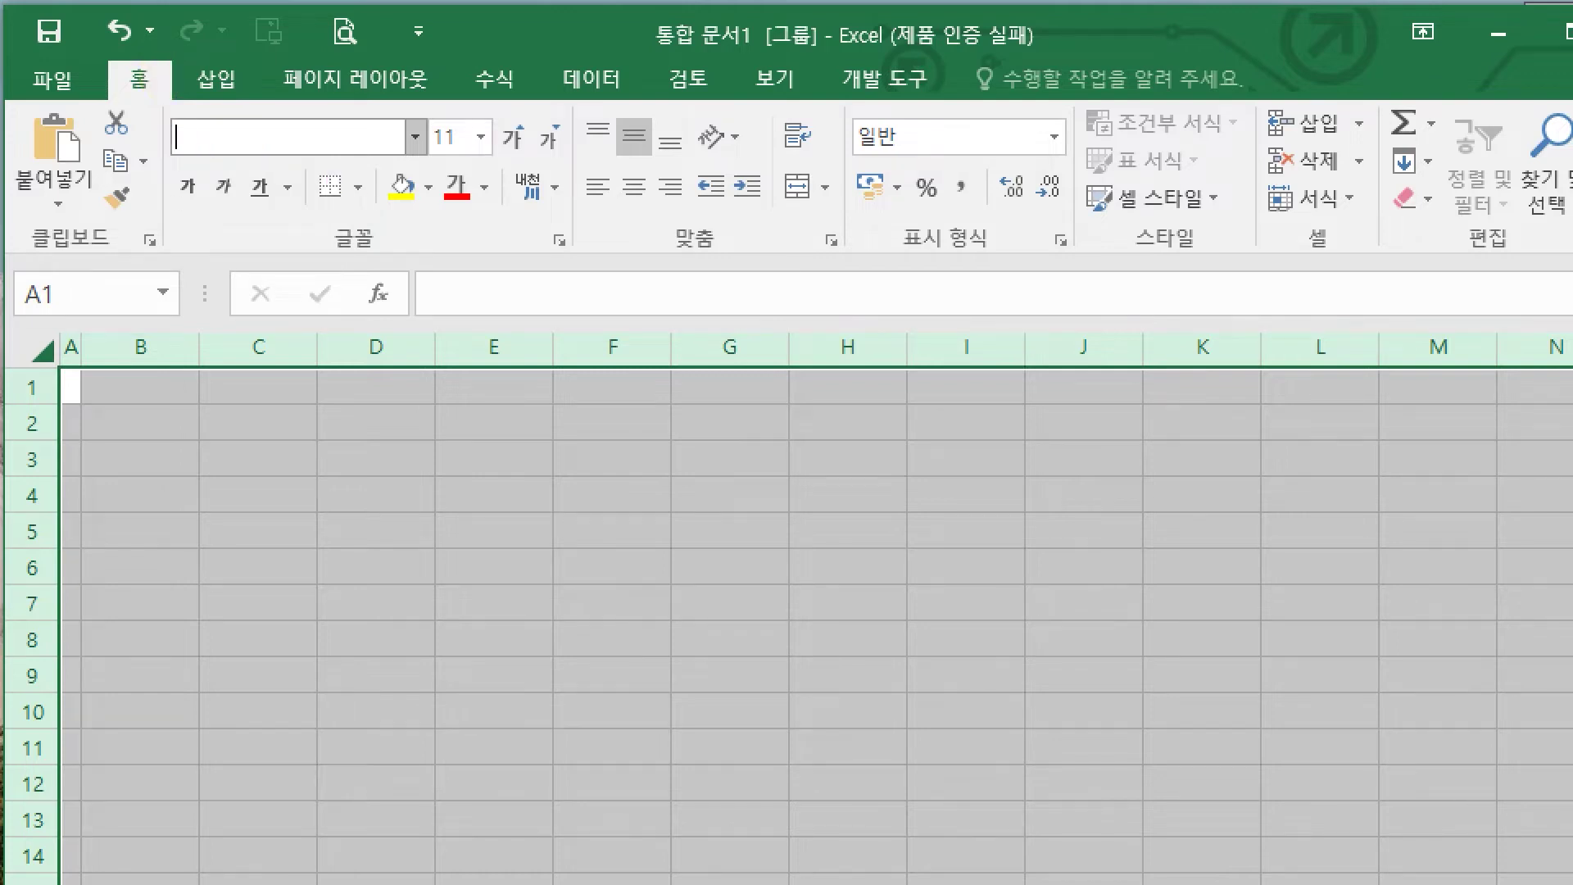
key("Return")
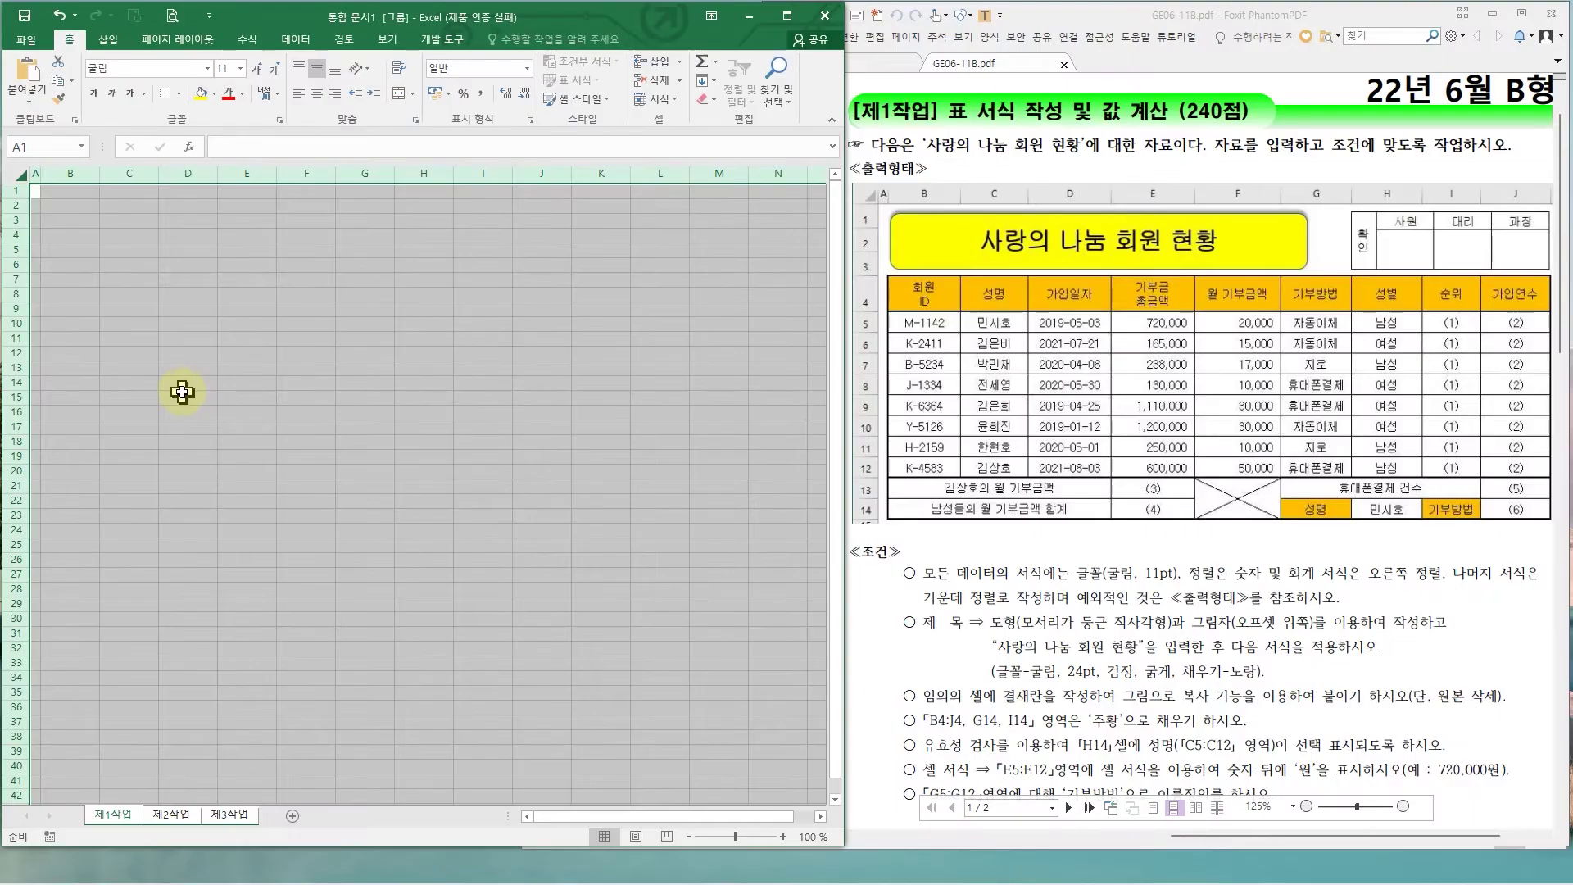
- Clear the whole-sheet selection and ungroup the worksheets, keeping 제1작업 active
left_click(129, 249)
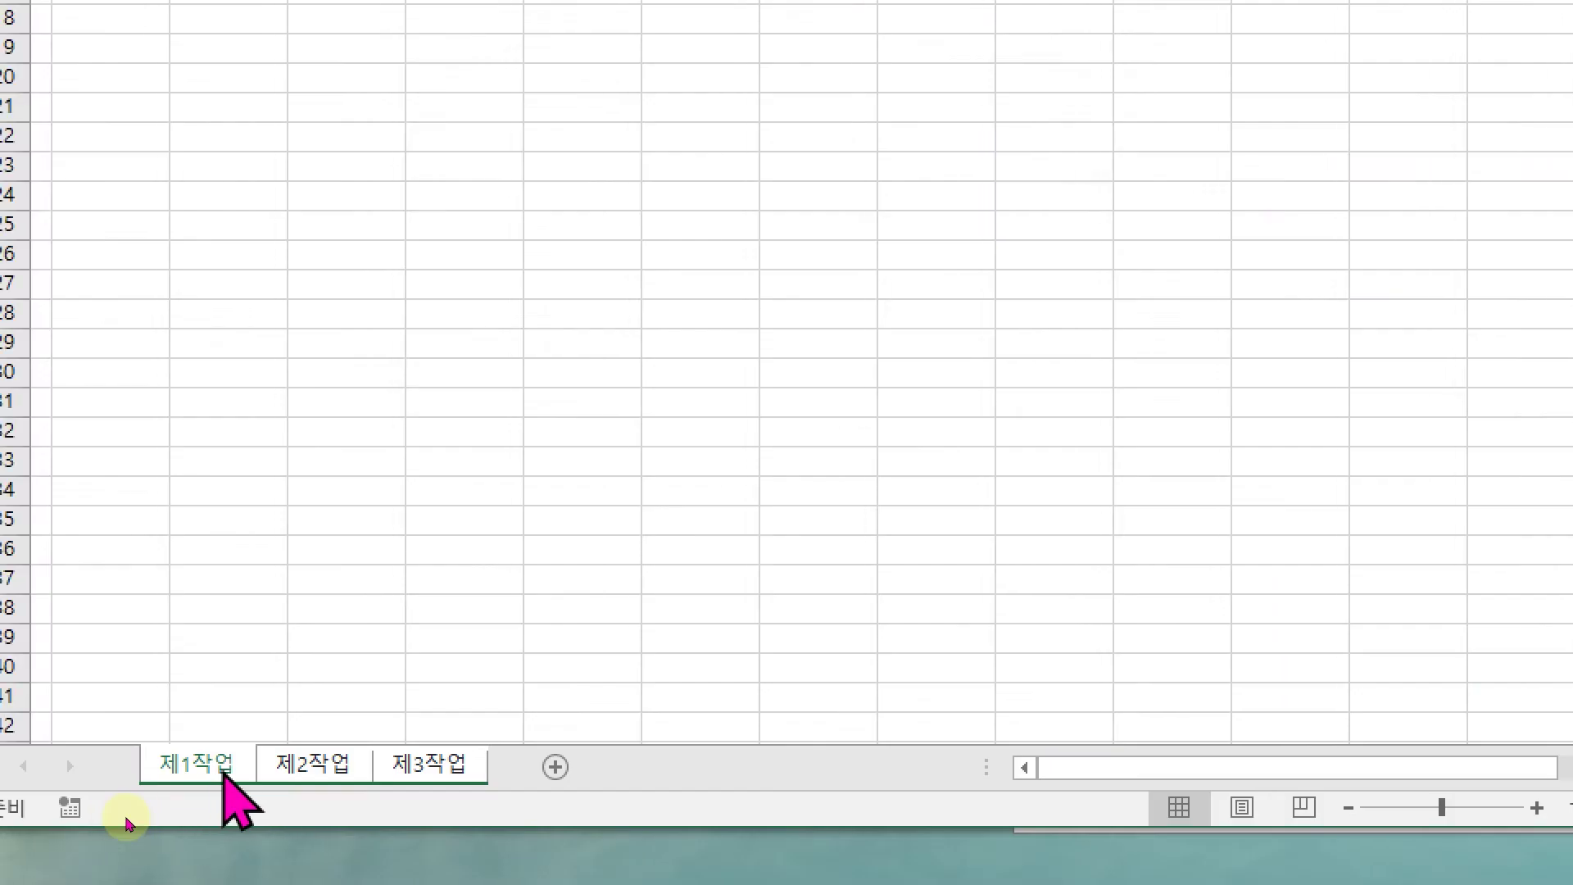
right_click(226, 774)
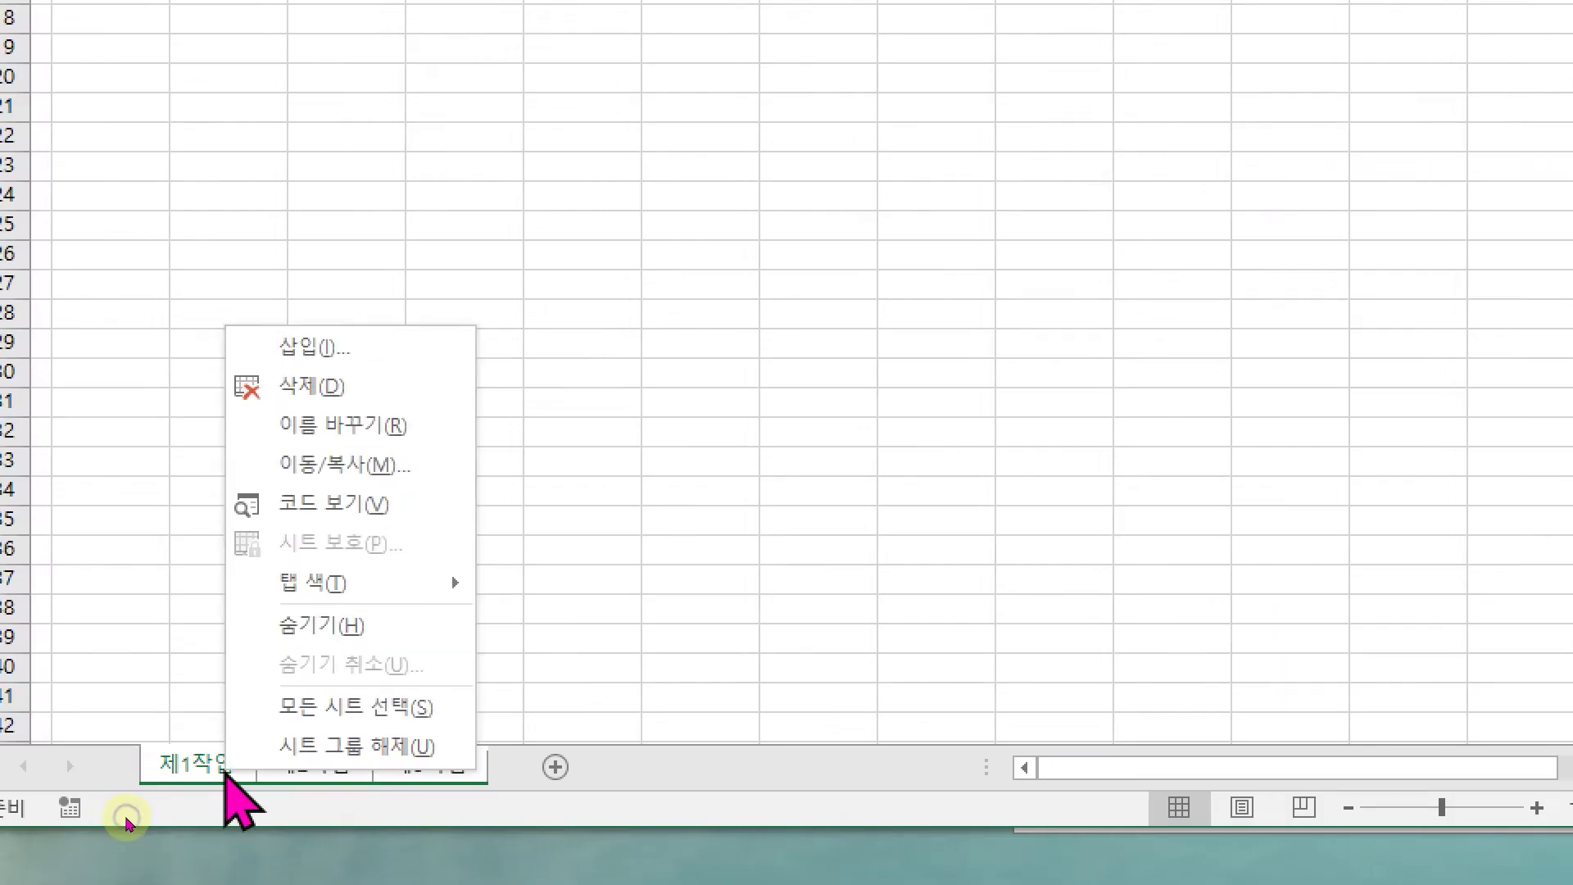
left_click(326, 747)
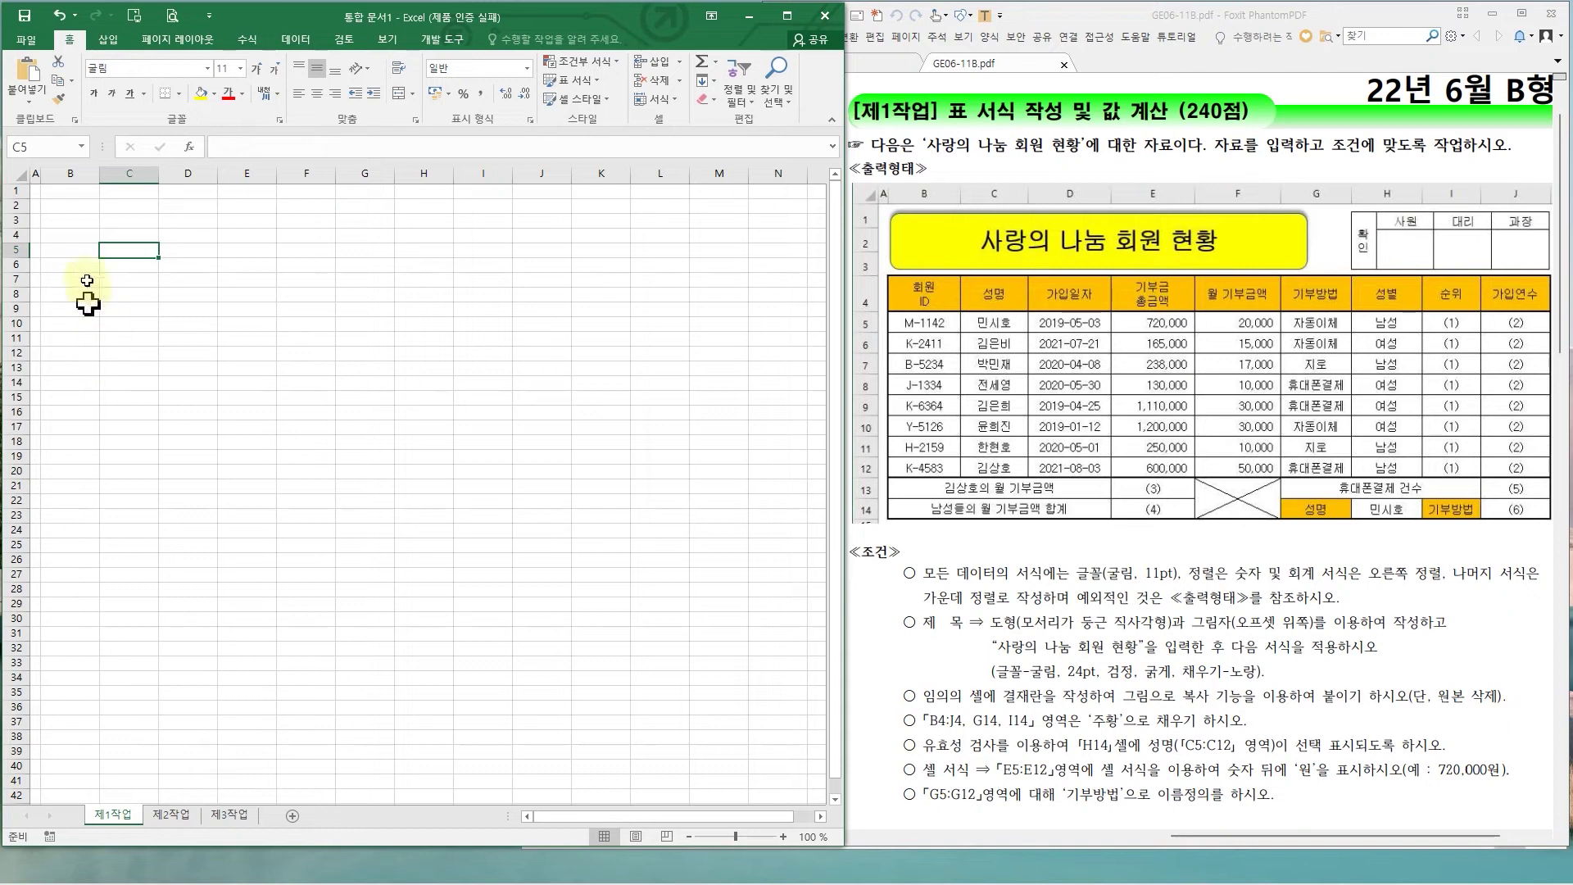
- Enter the two-line heading 회원 / ID in cell B4 of 제1작업
left_click(80, 239)
scroll(82, 241, "up", 3)
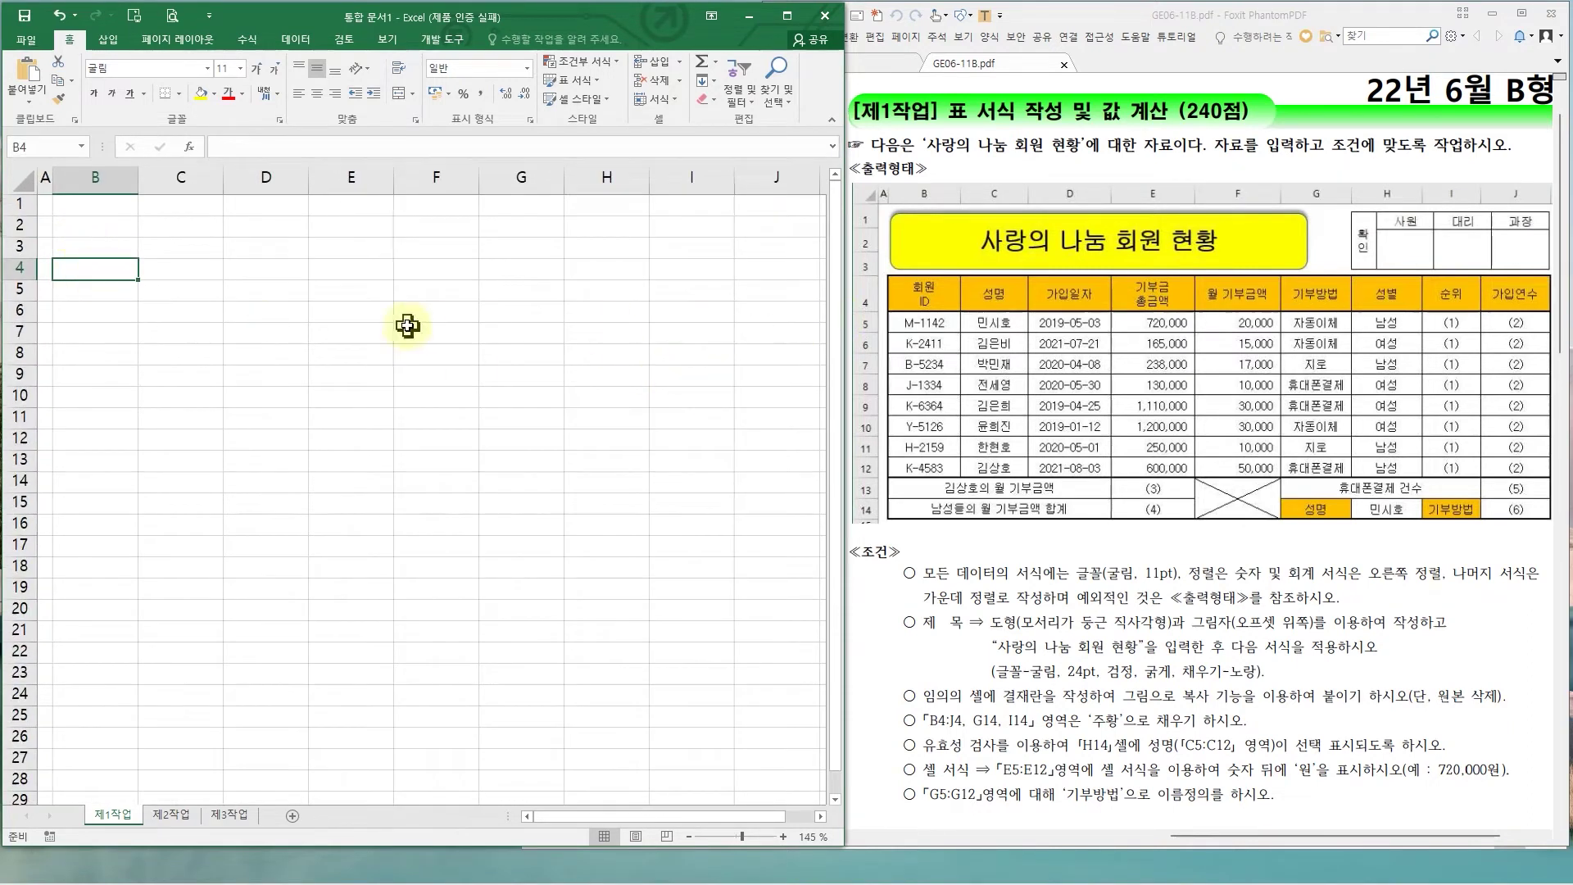
type("회원")
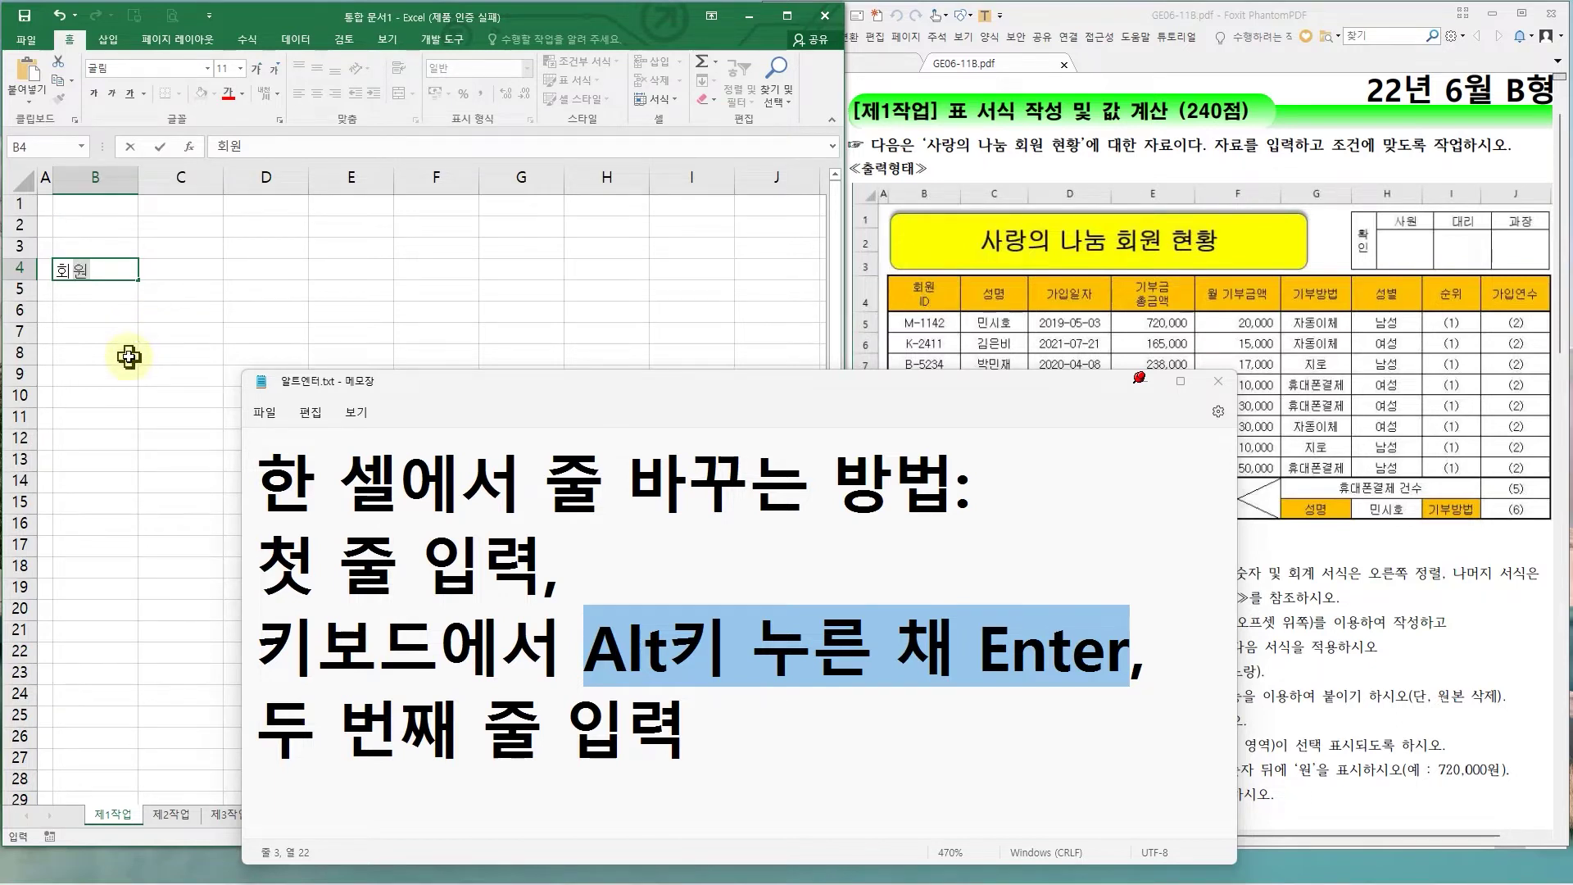
key("alt+Return")
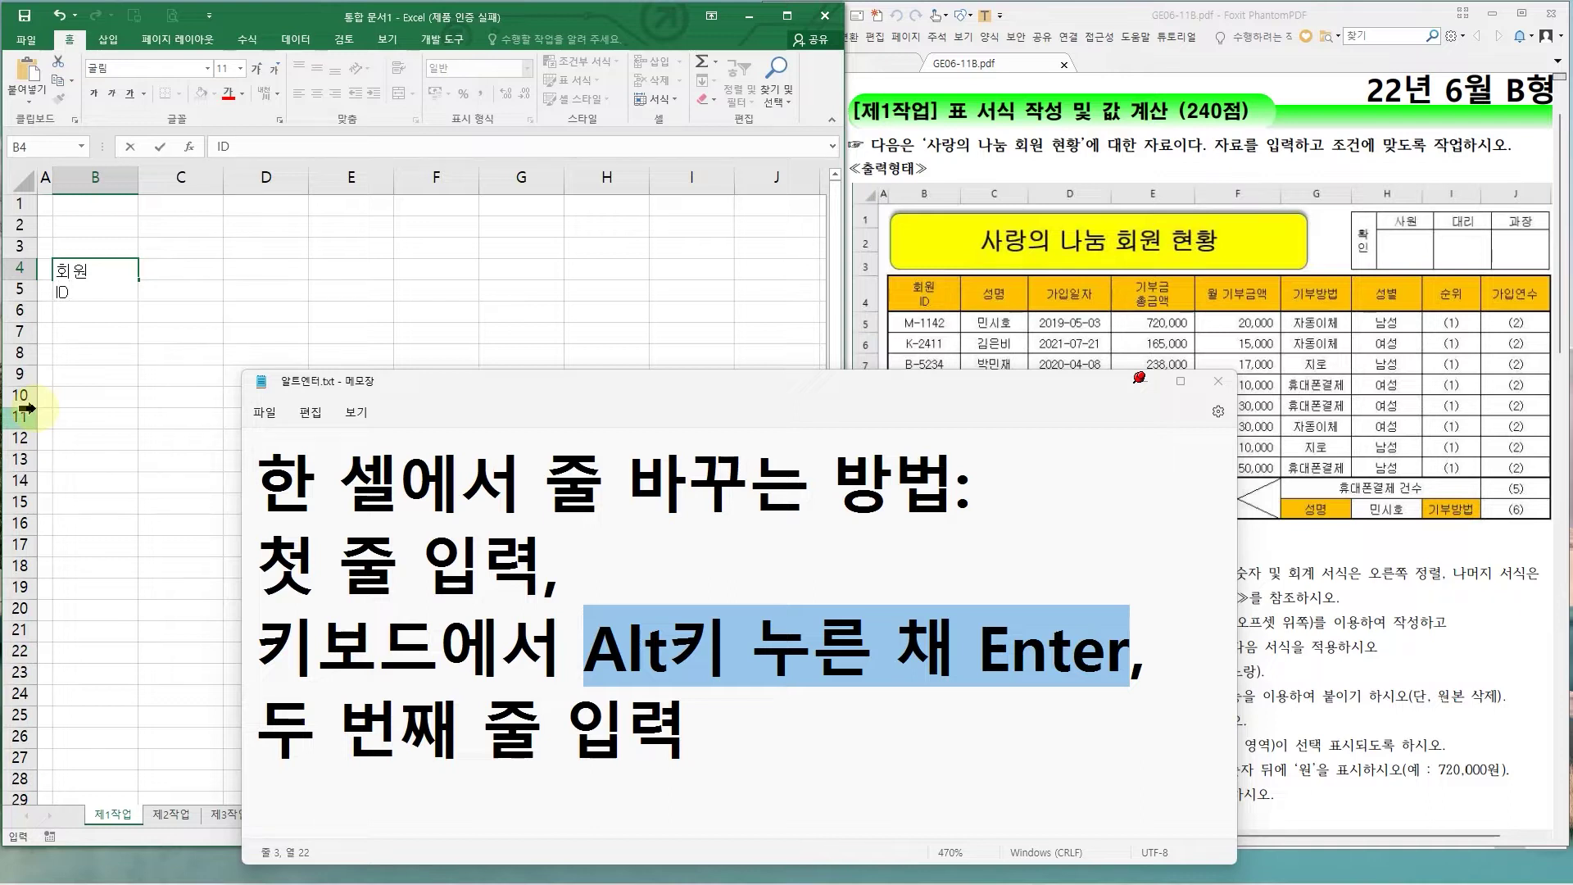
key("Return")
- Enter the headings 성명 in cell C4 and 가입일자 in cell D4
left_click(159, 286)
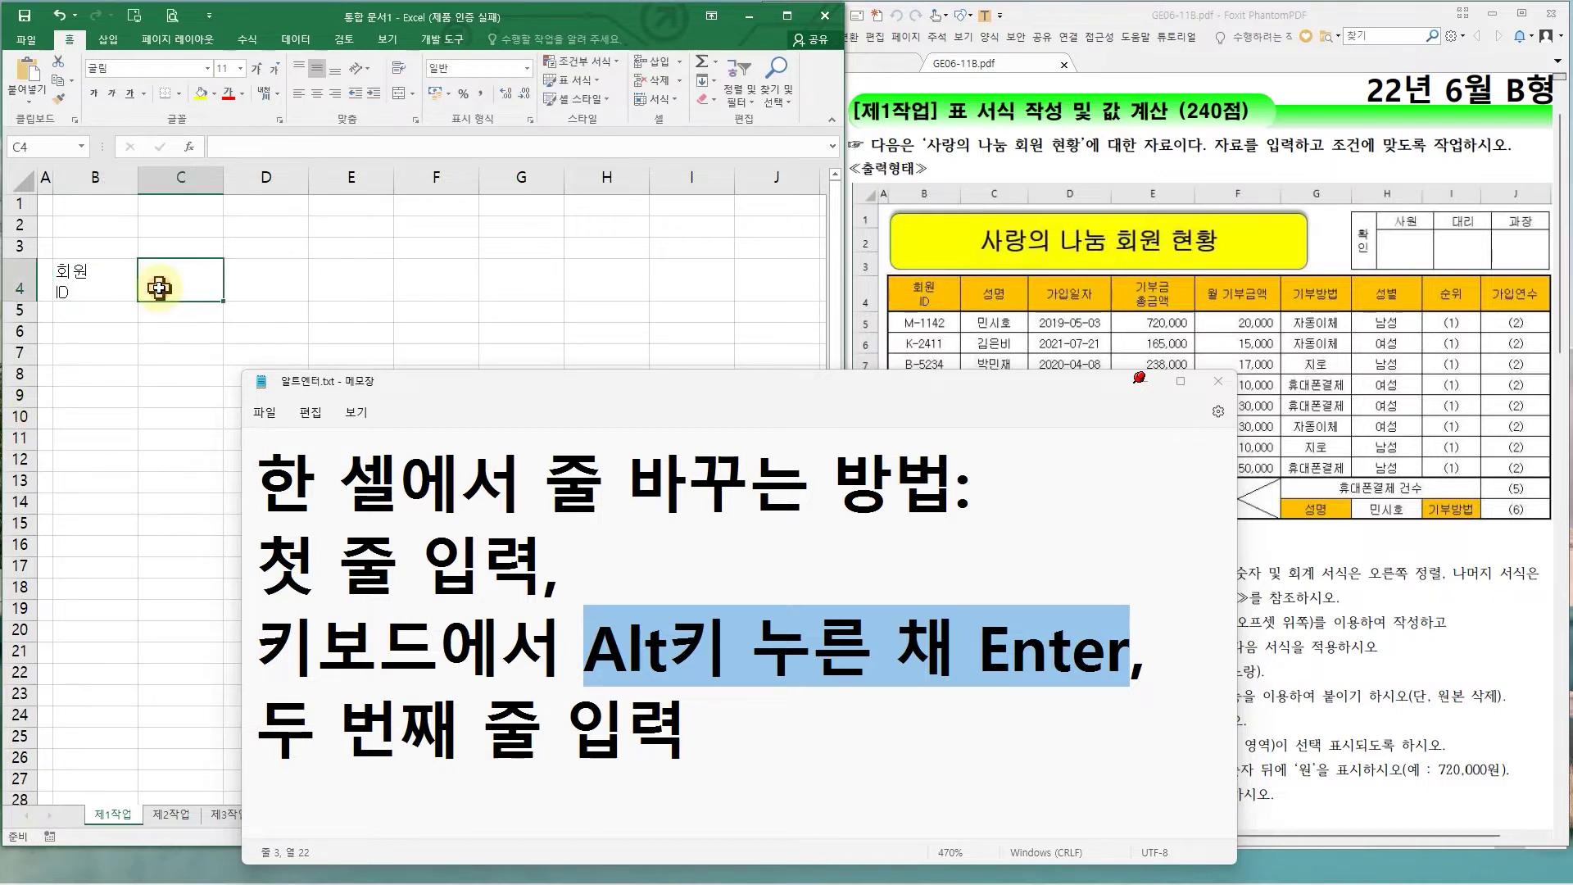
type("tjdaud")
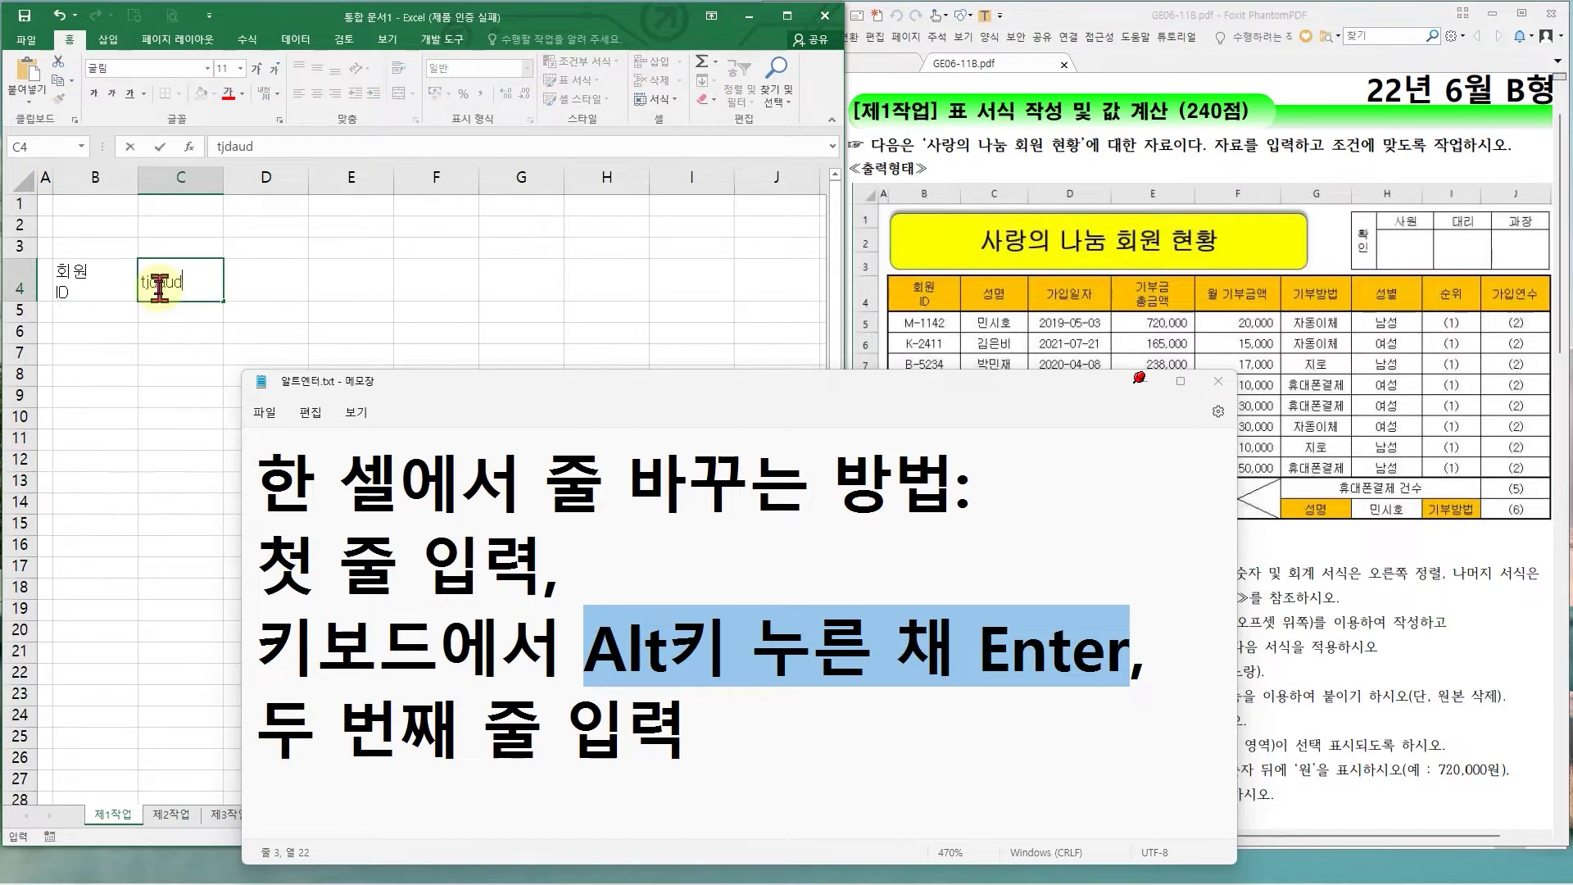
key("Tab")
type("가입일자")
key("Tab")
- Enter the two-line heading 기부금 / 총금액 in cell E4
type("기")
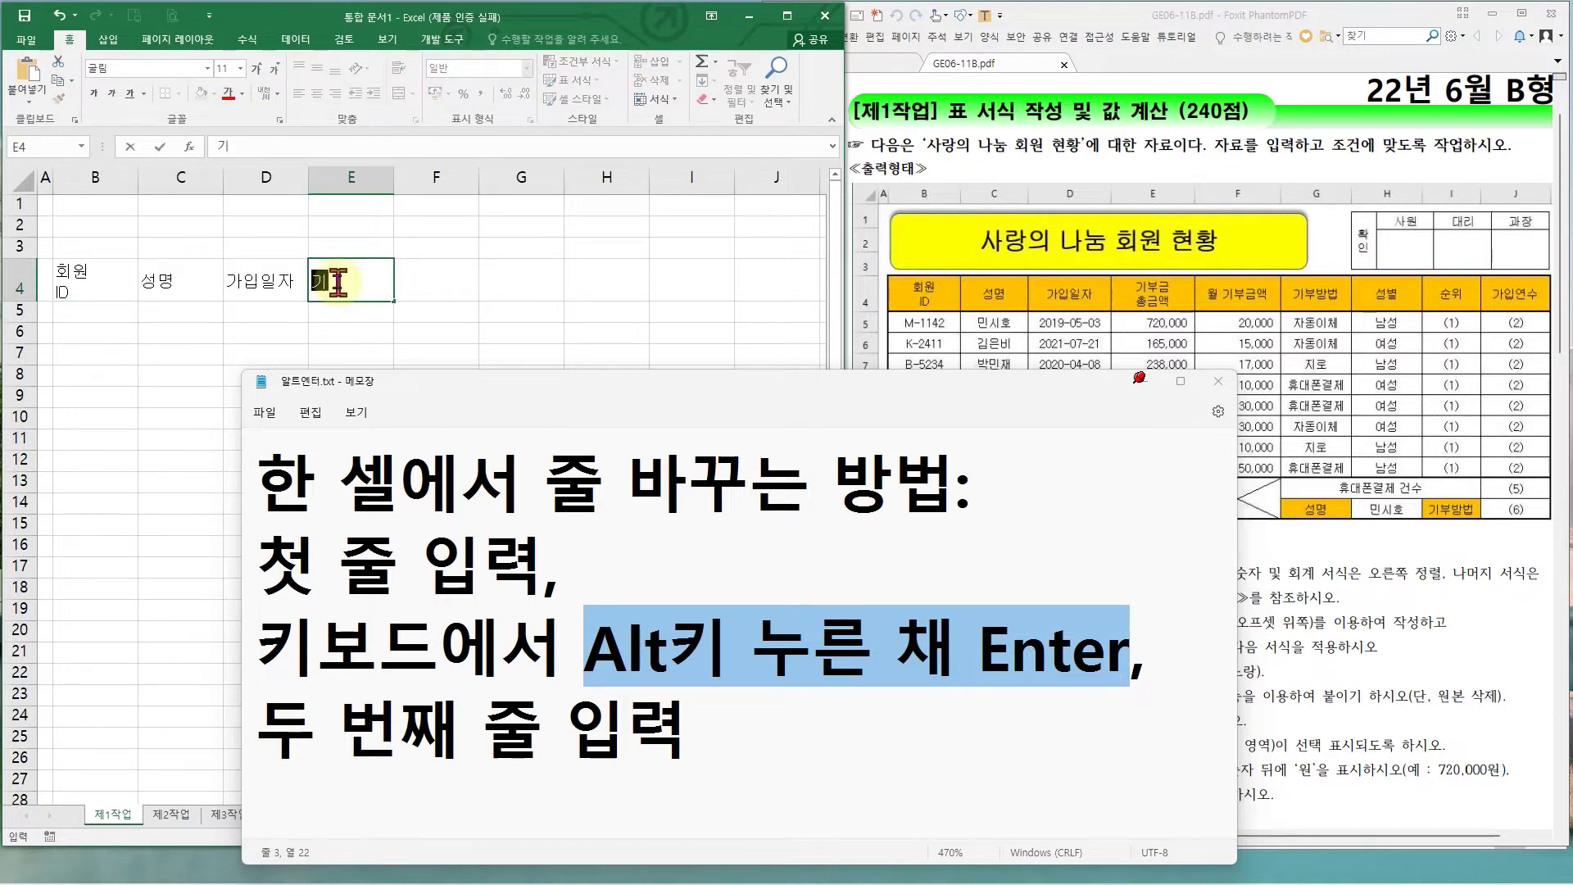
type("부금")
key("alt+Return")
type("총금액")
key("Return")
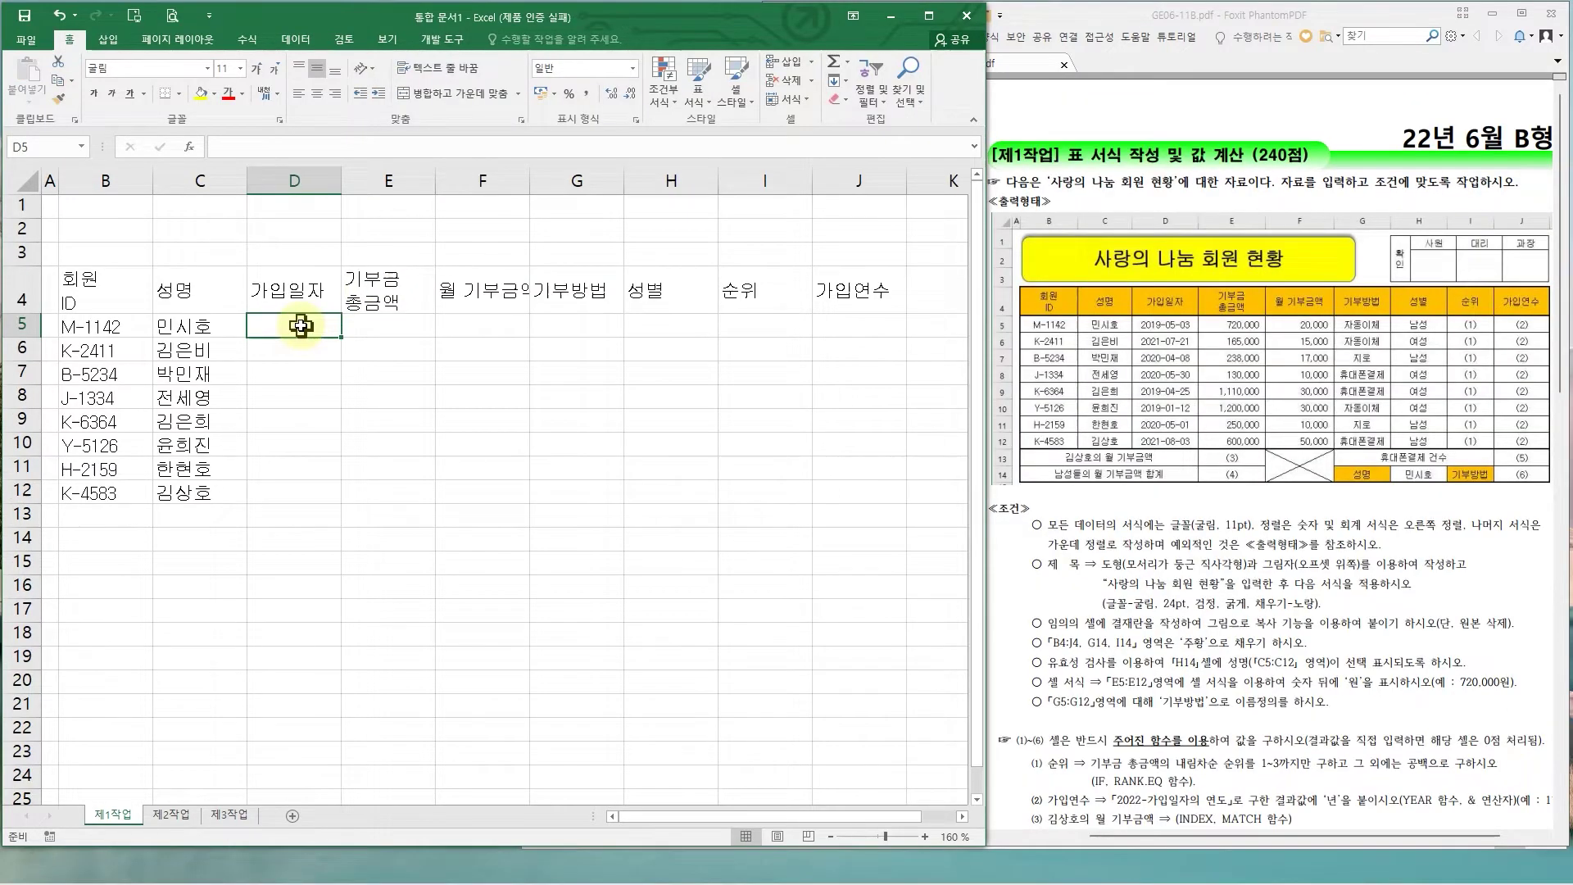
- Enter the join dates 2019-05-03 in cell D5 and 2021-07-21 in cell D6
type("2019-05-03")
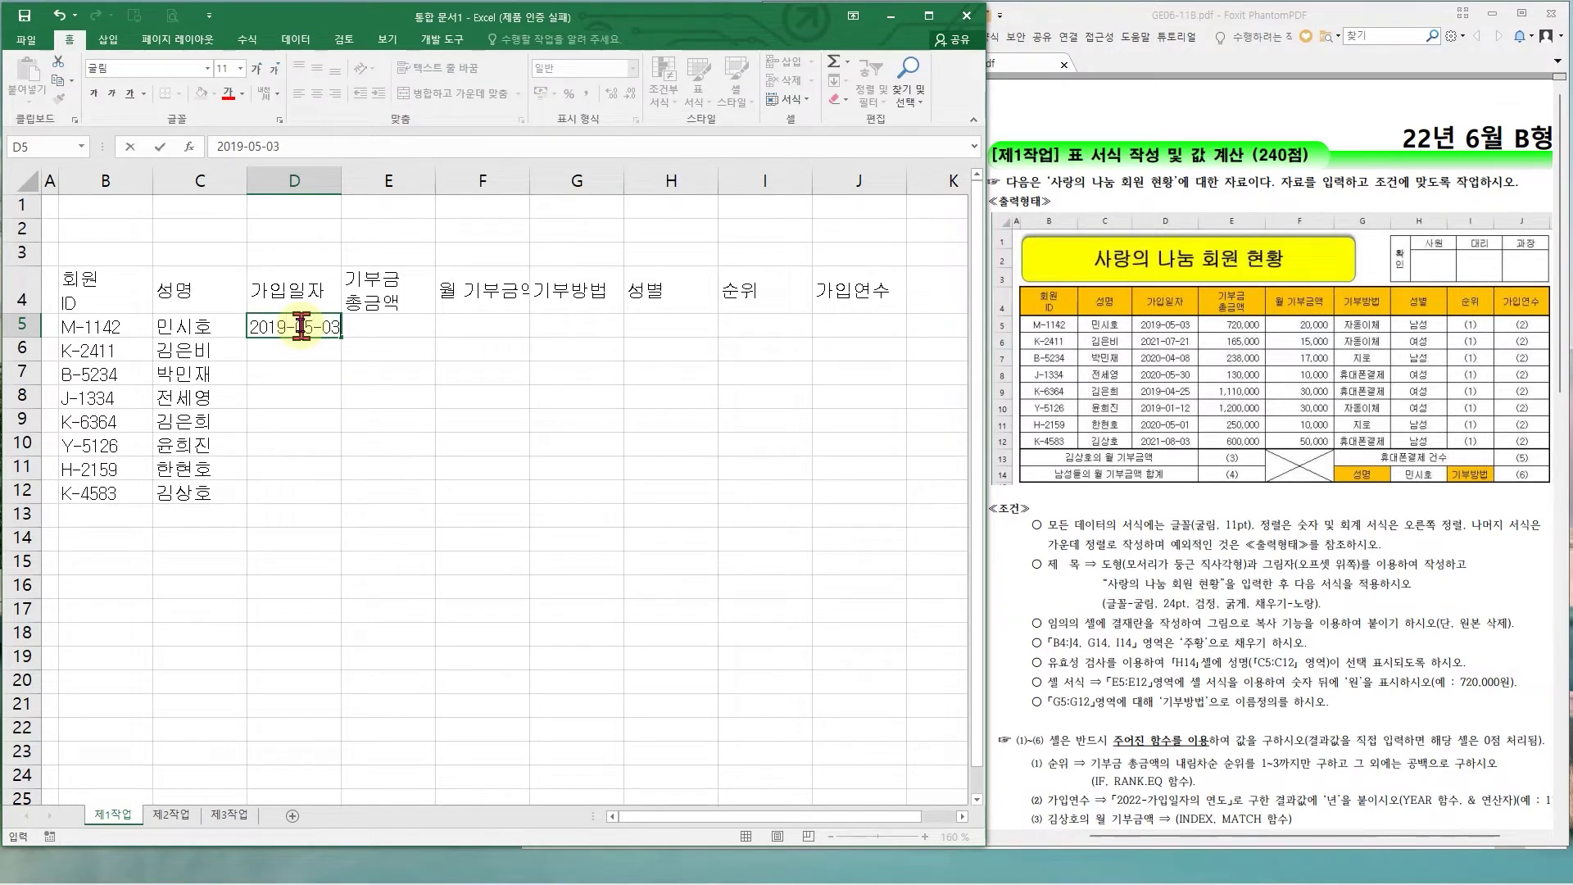
key("Return")
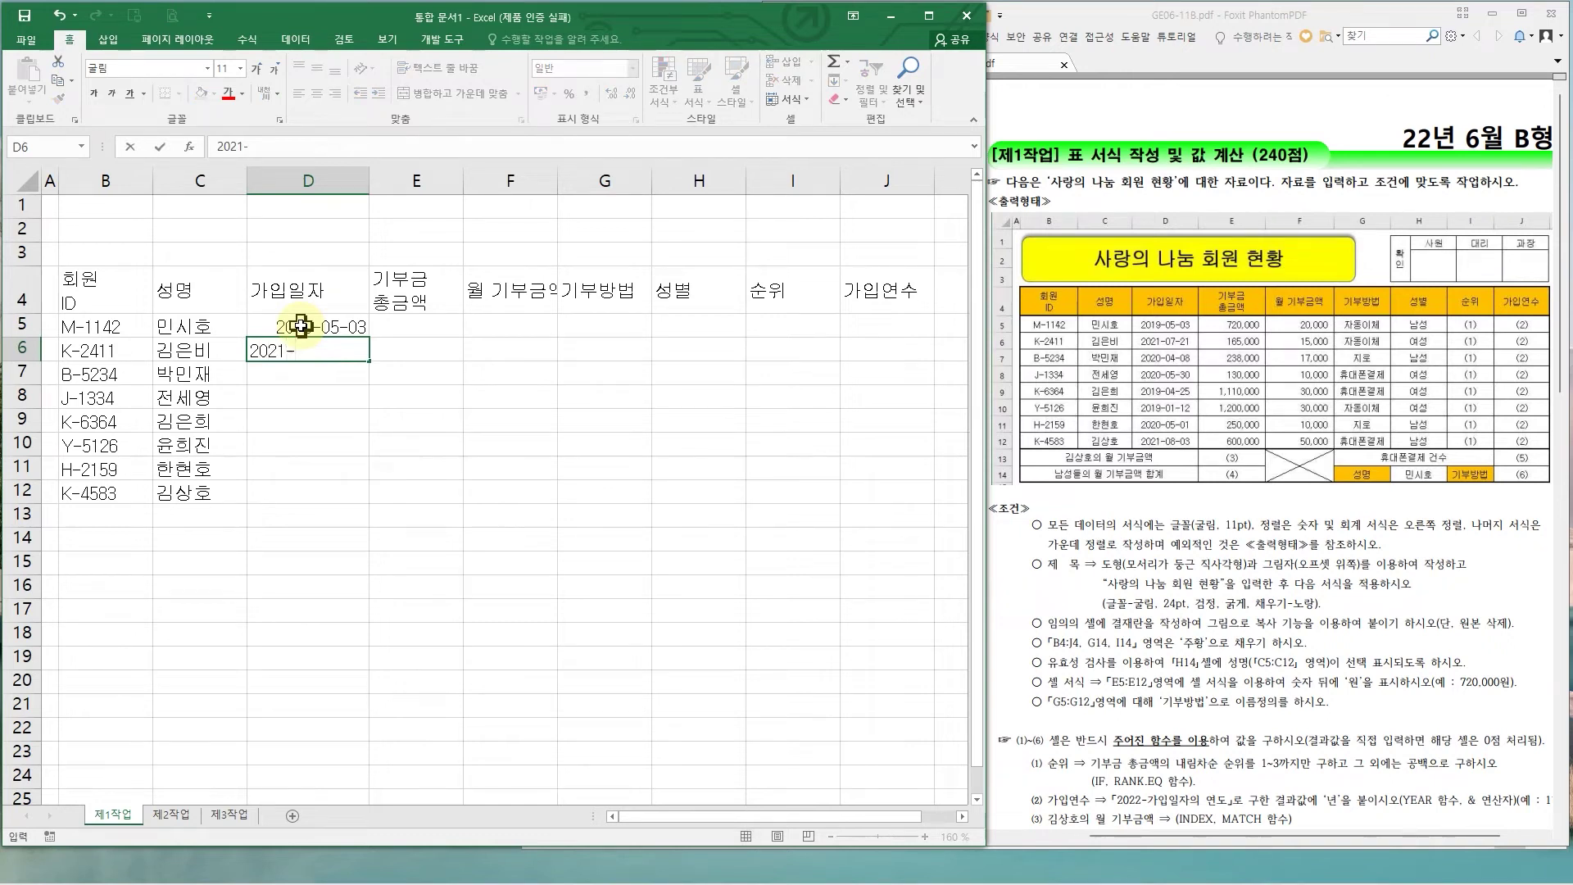
key("Return")
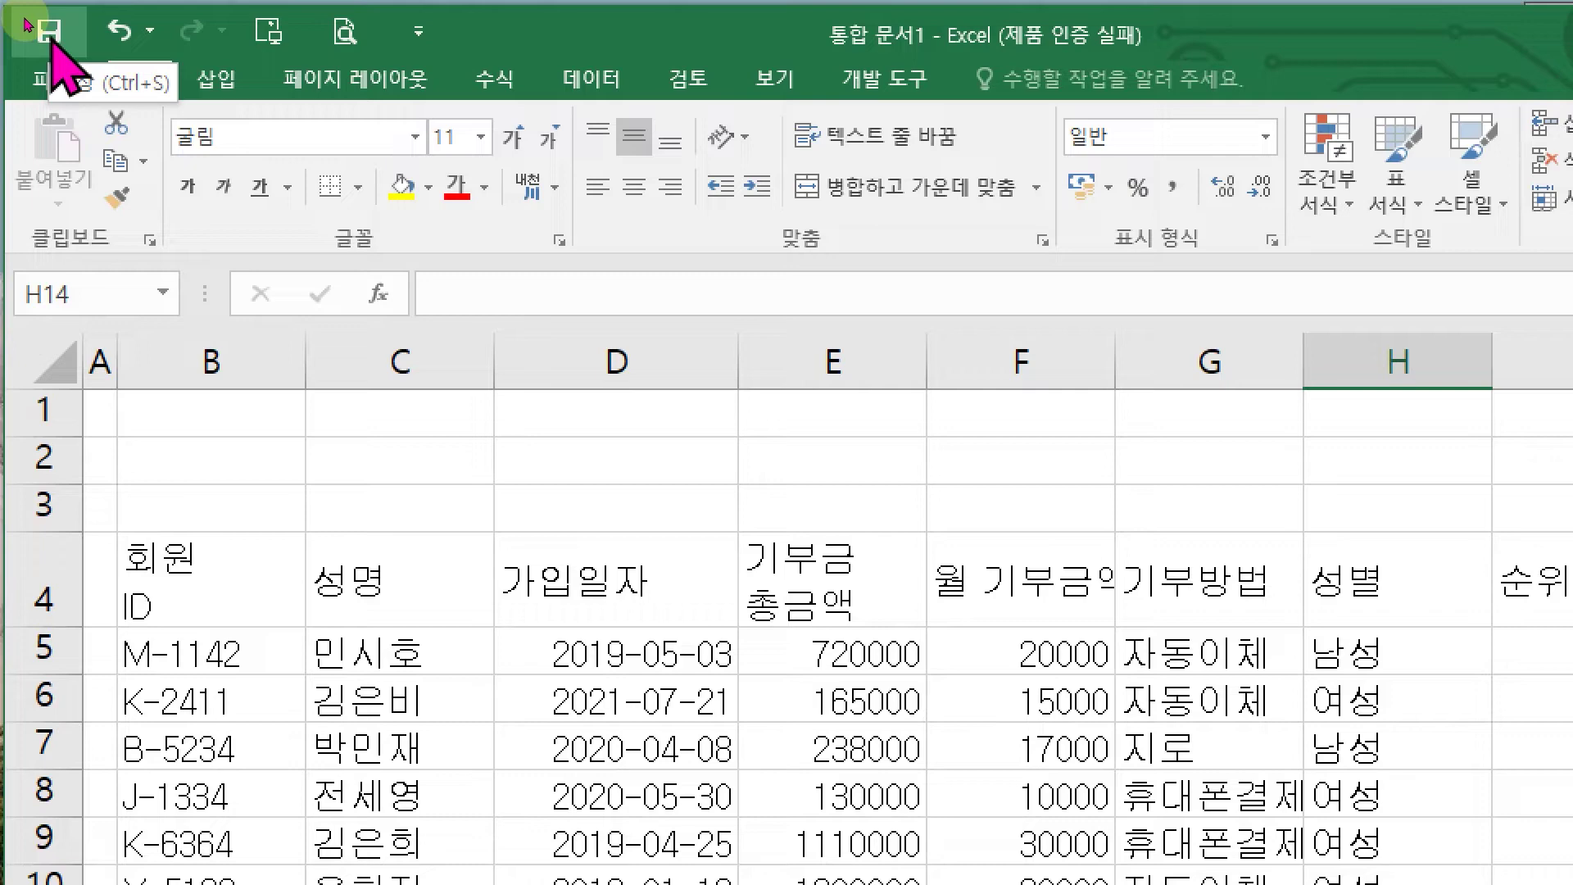
- Save the workbook in the ITQ folder under Documents as an .xlsx file named 6b- followed by the examinee's name
left_click(27, 24)
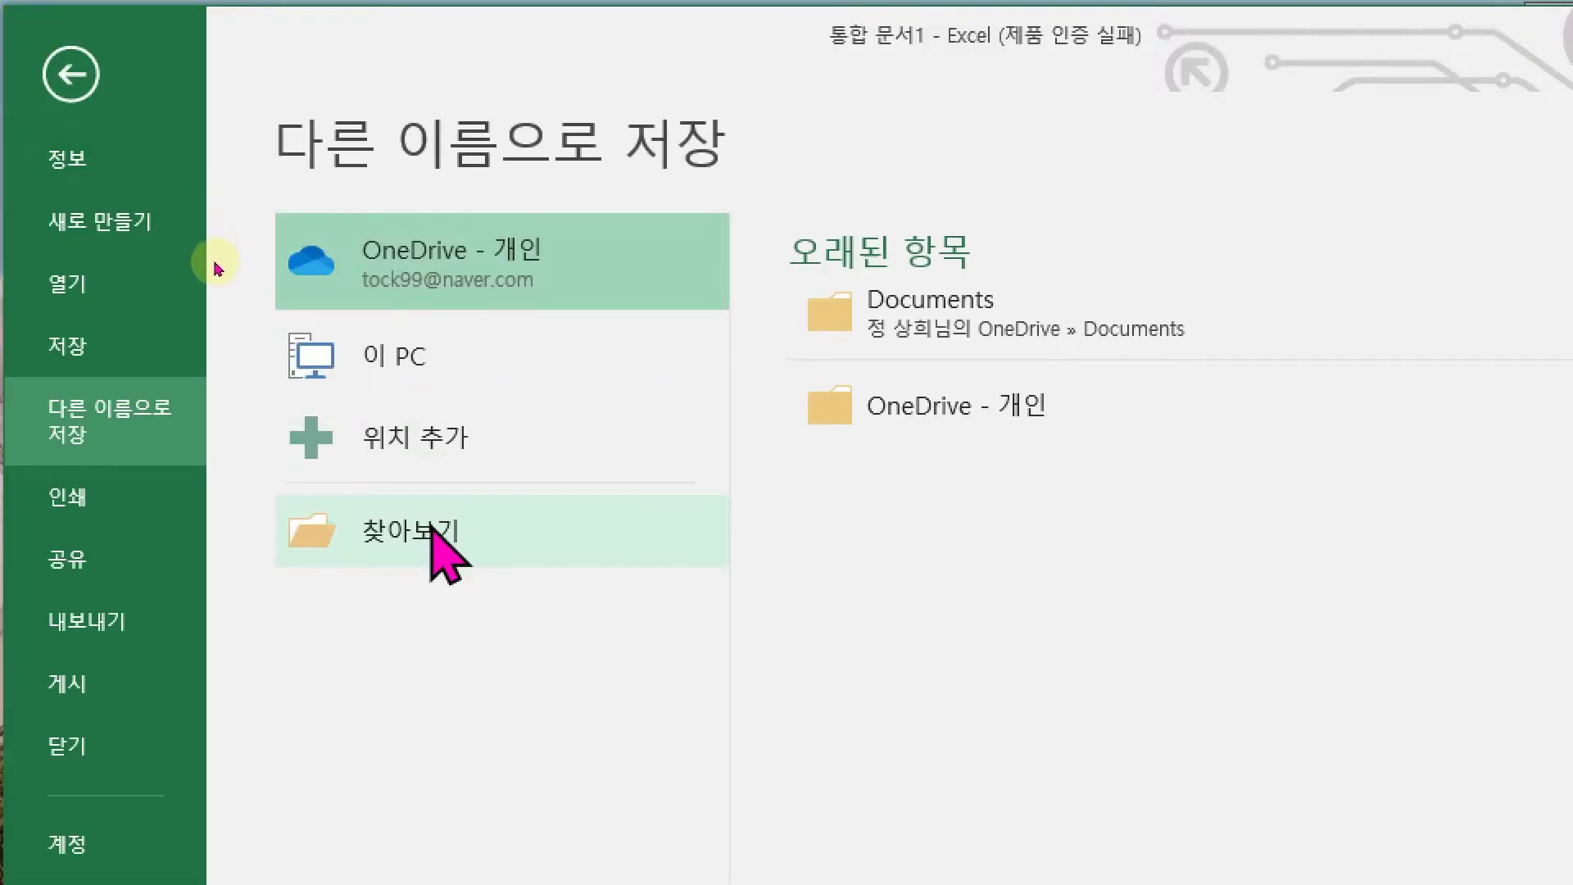
left_click(432, 531)
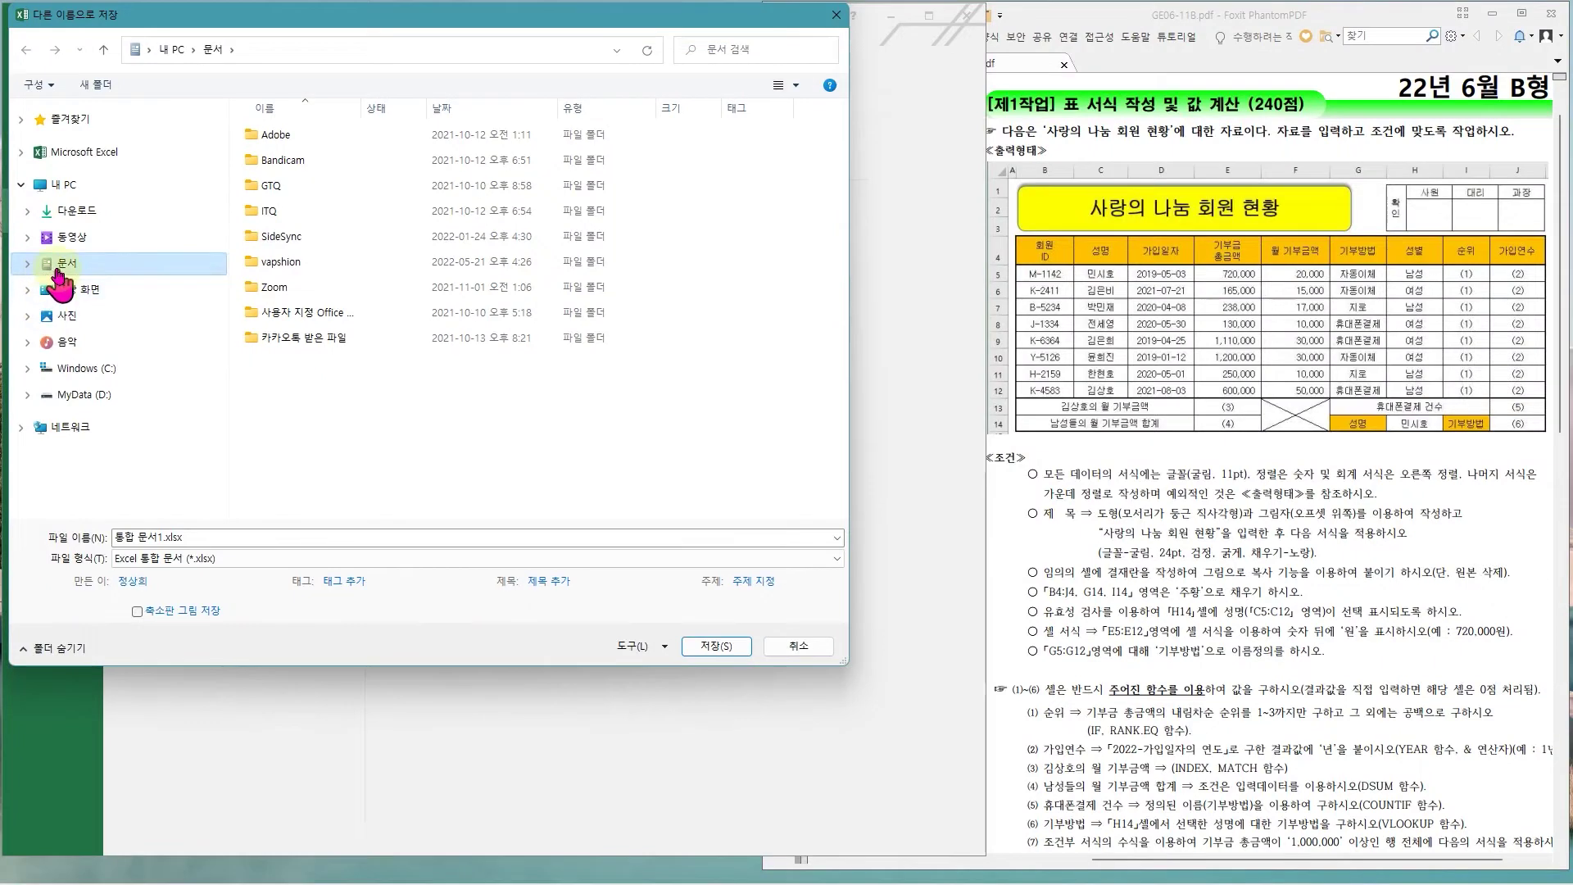
double_click(270, 211)
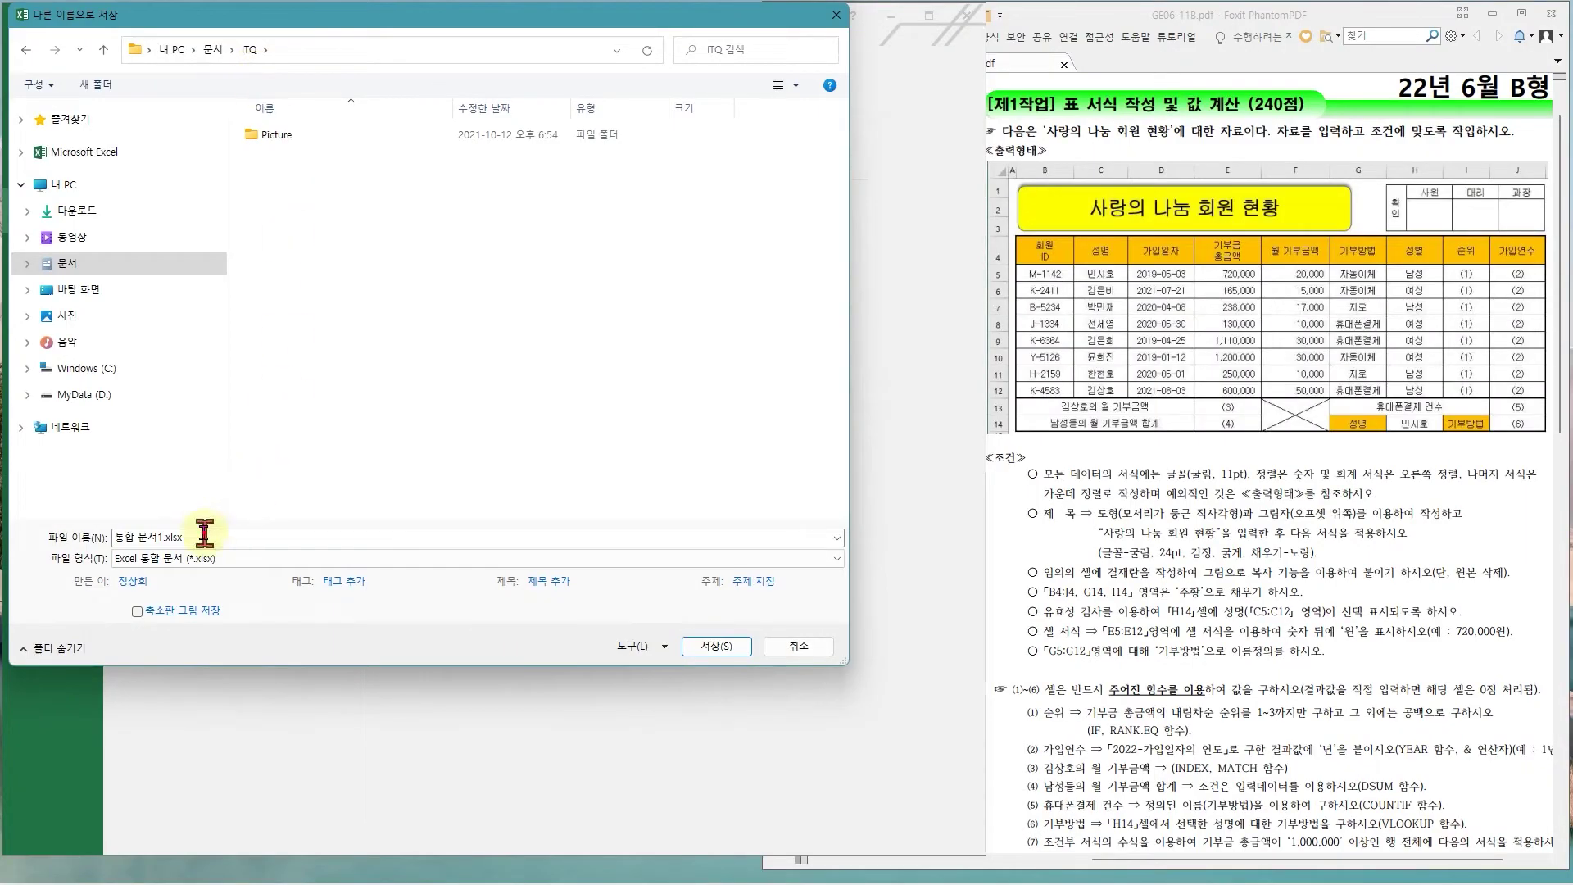
left_click(204, 534)
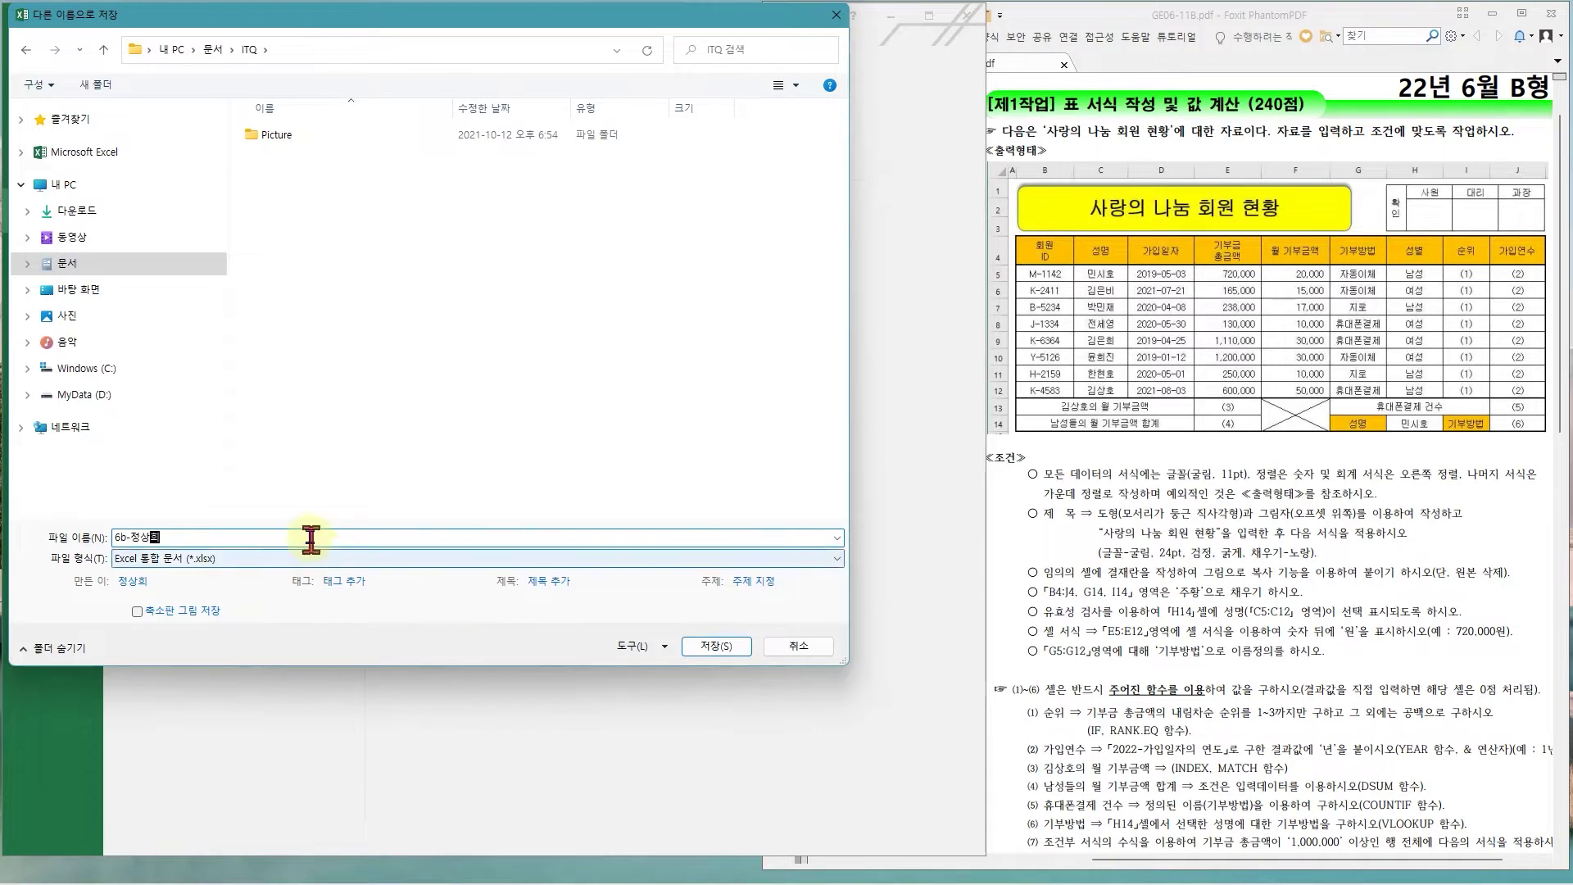
left_click(687, 646)
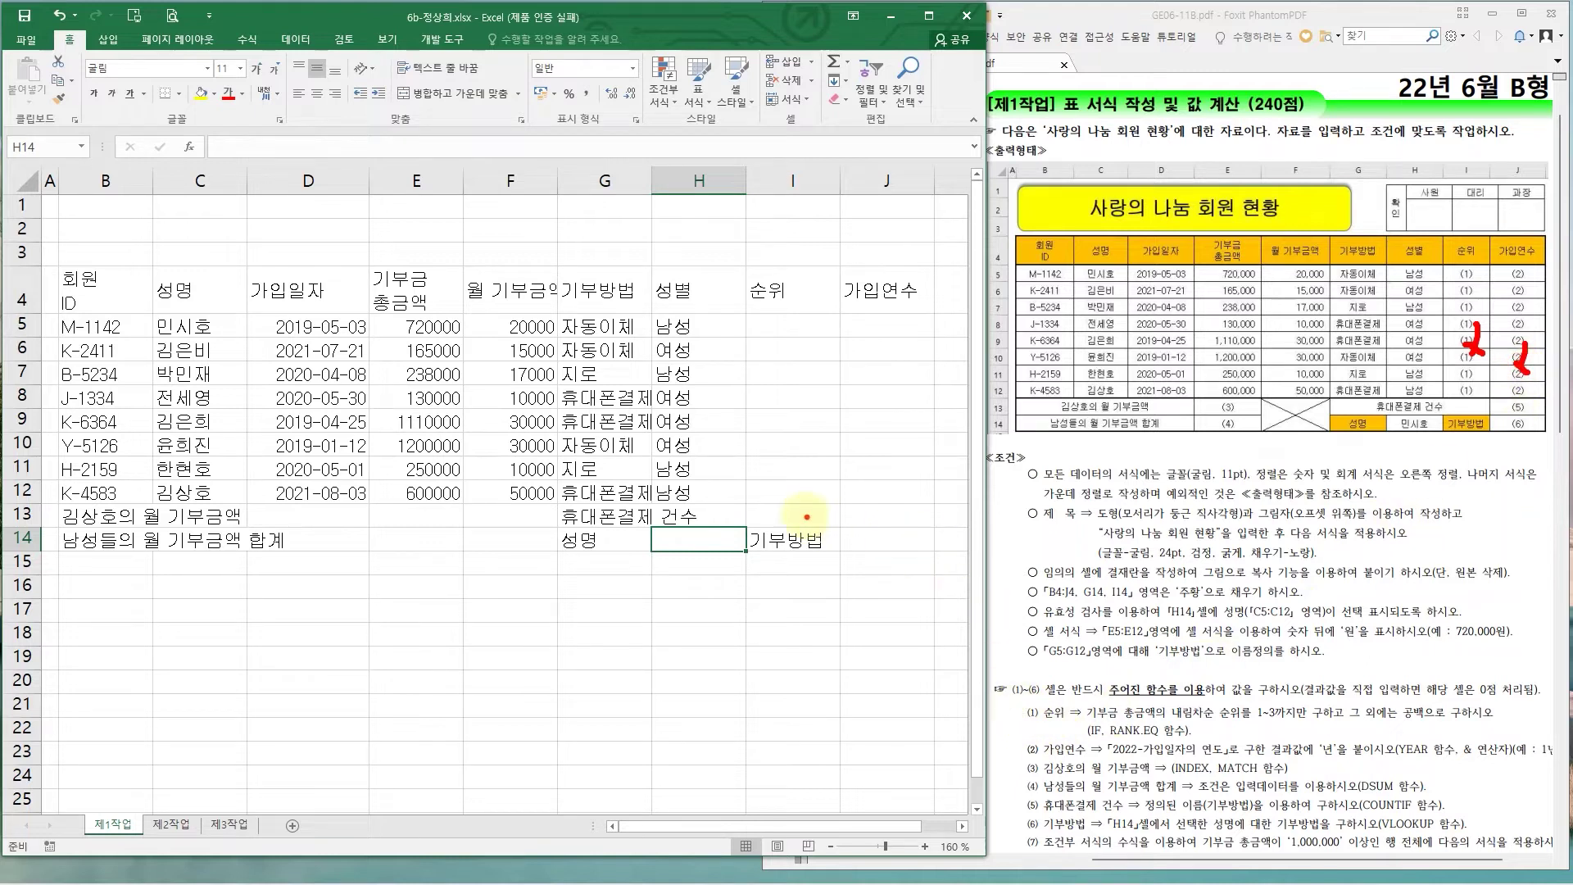
- Apply all borders and a thick outside border to the table range B4:J14
left_click_drag(118, 289, 862, 541)
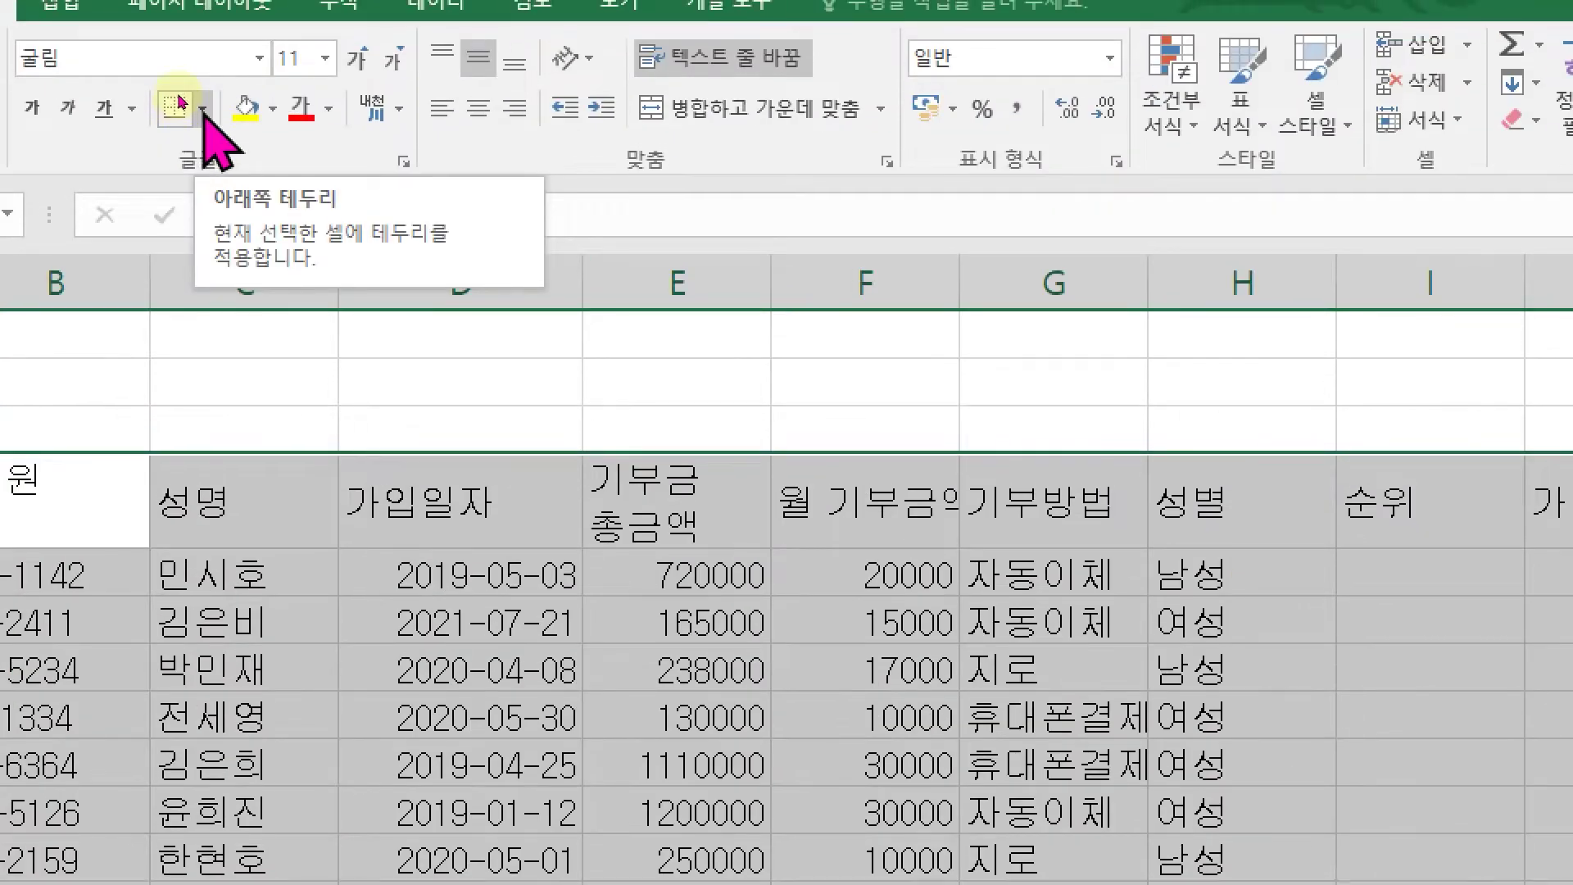
left_click(202, 110)
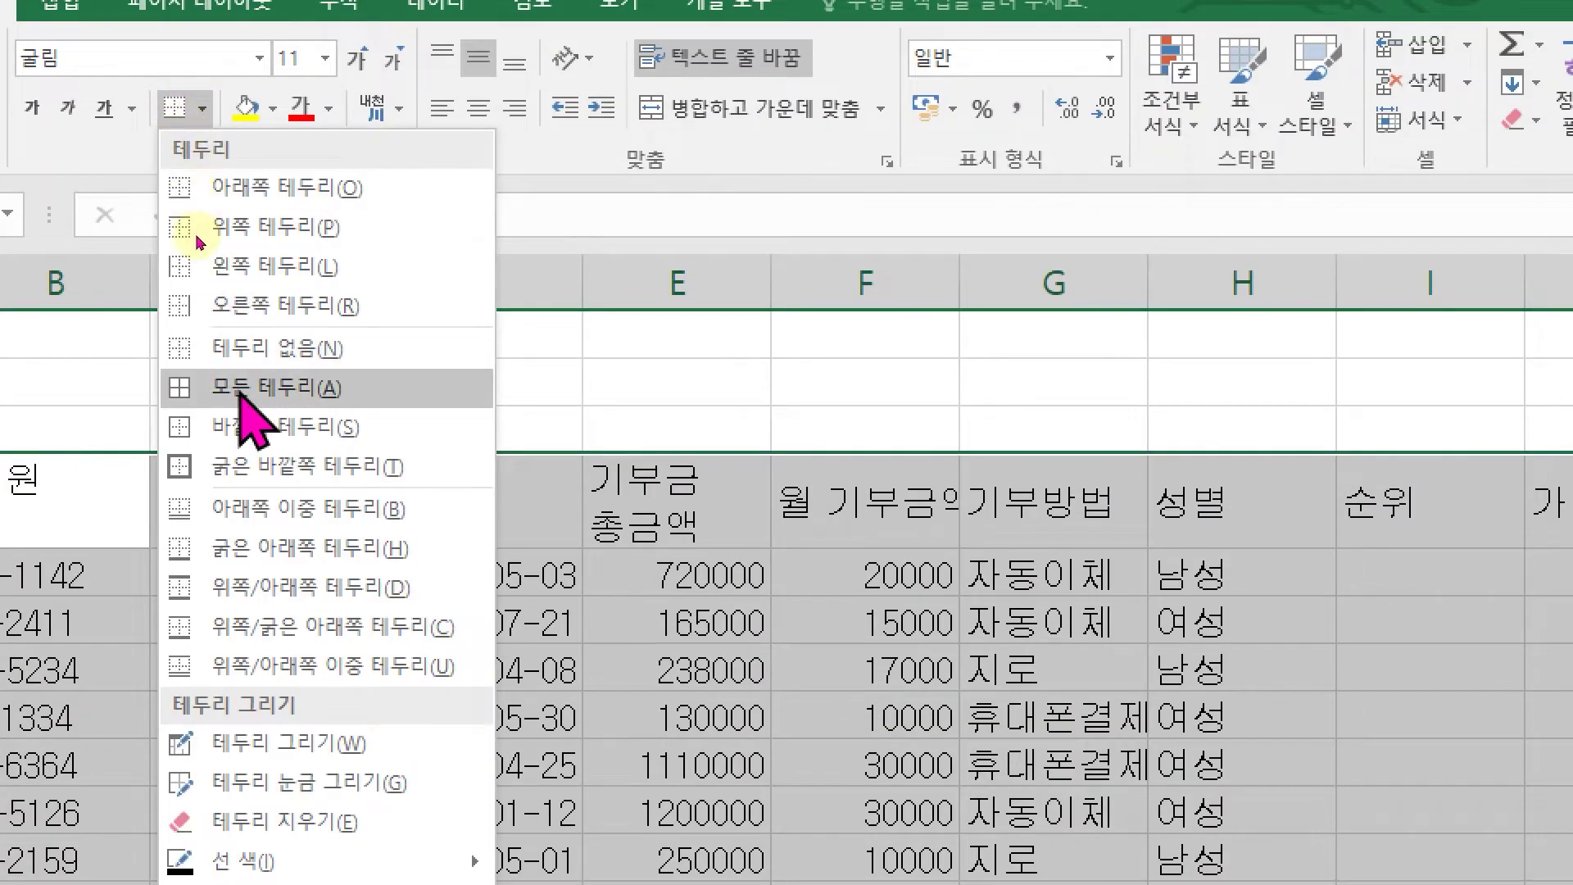
left_click(333, 385)
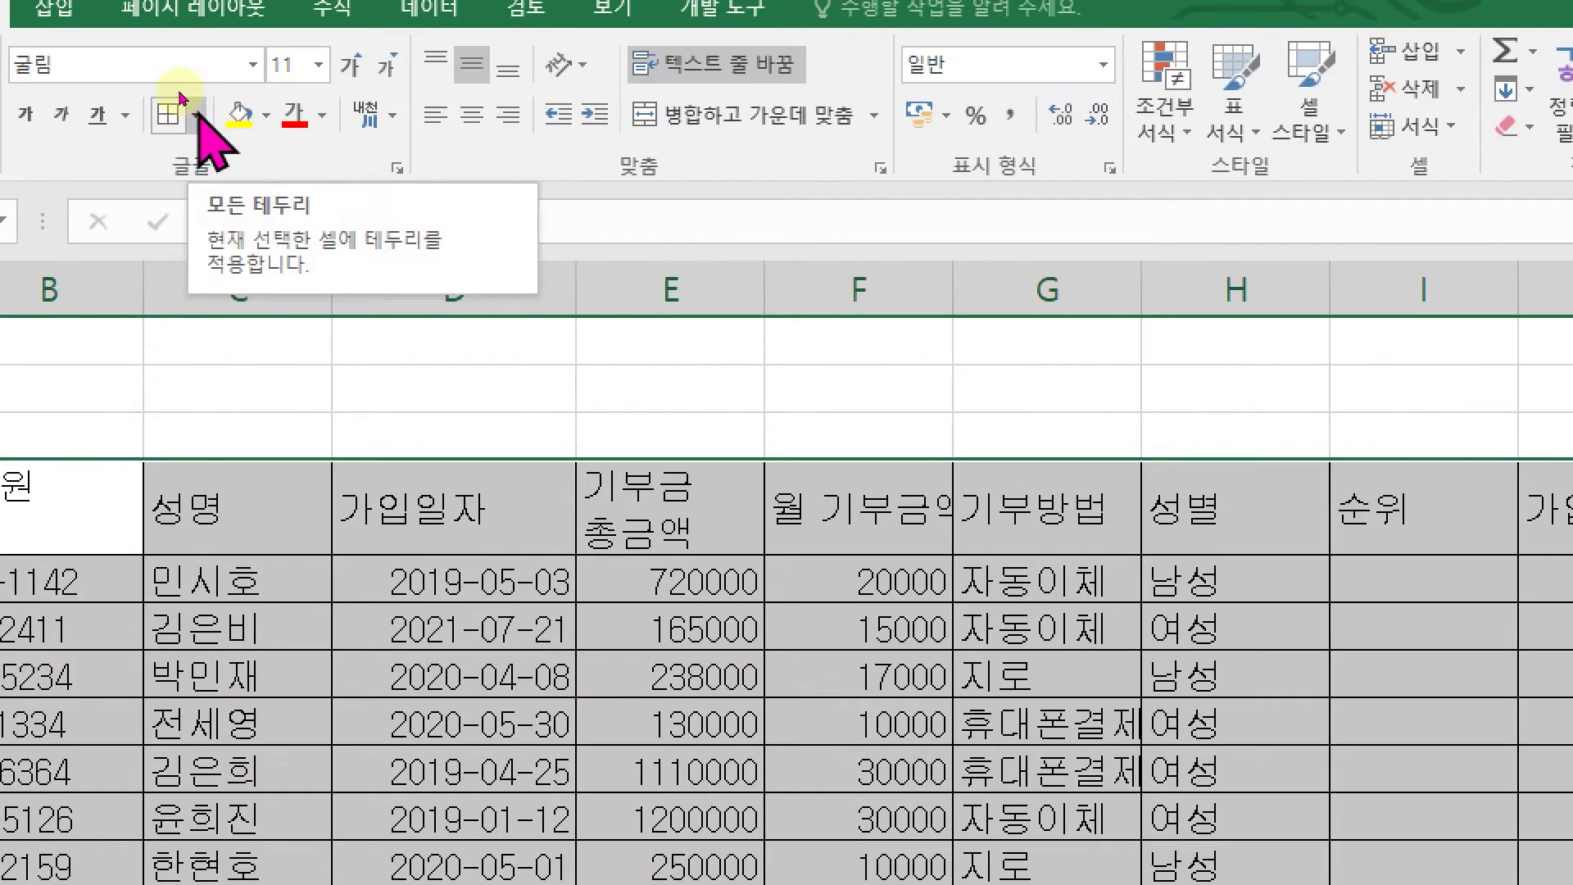
left_click(178, 93)
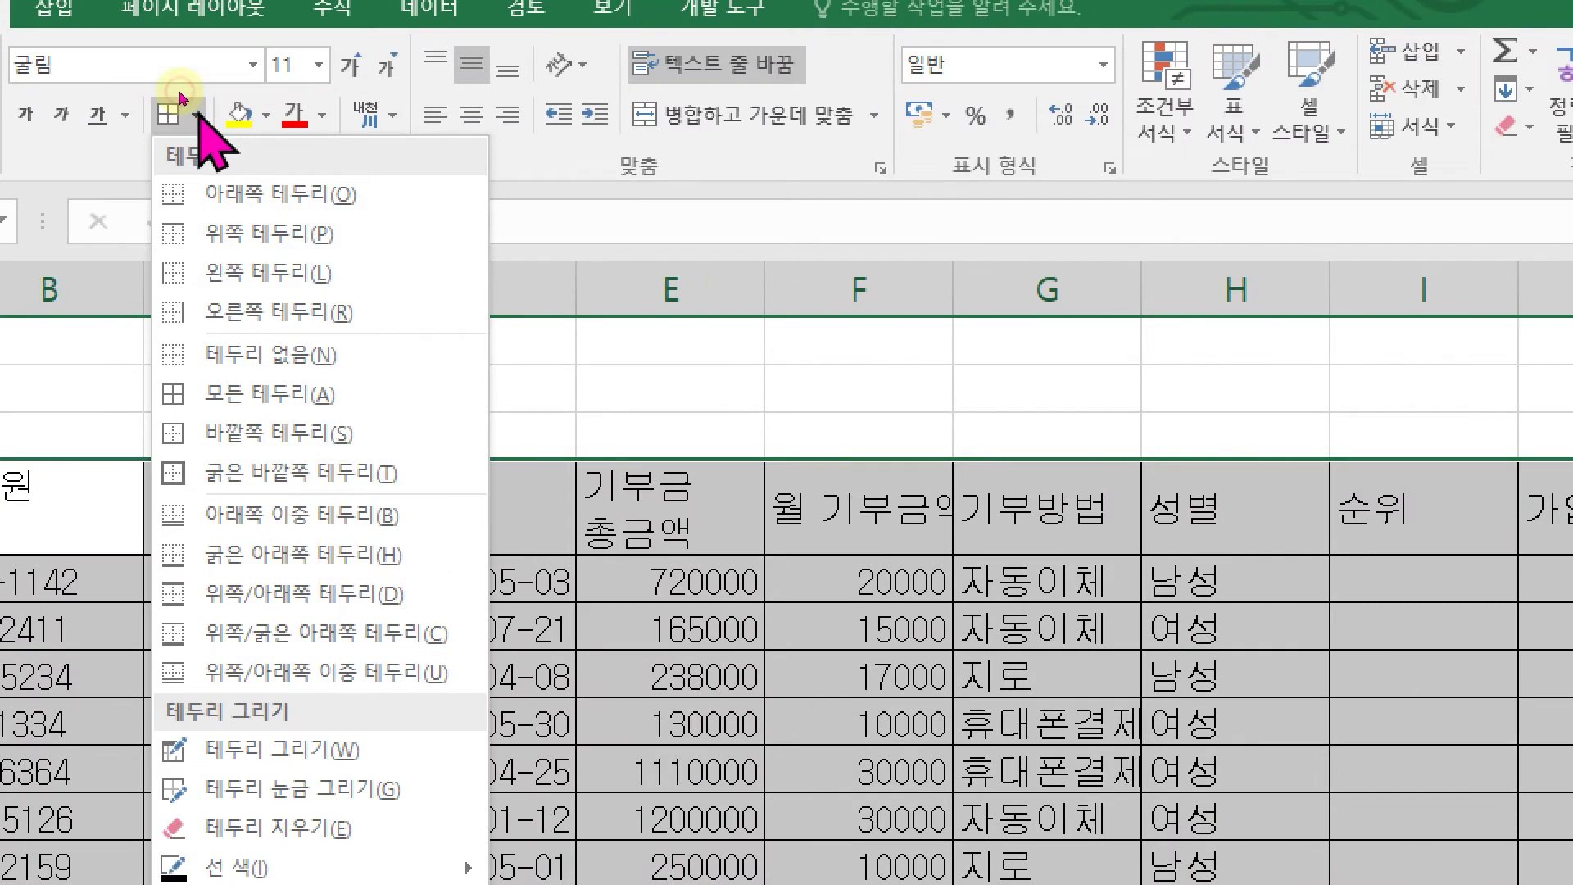
left_click(245, 472)
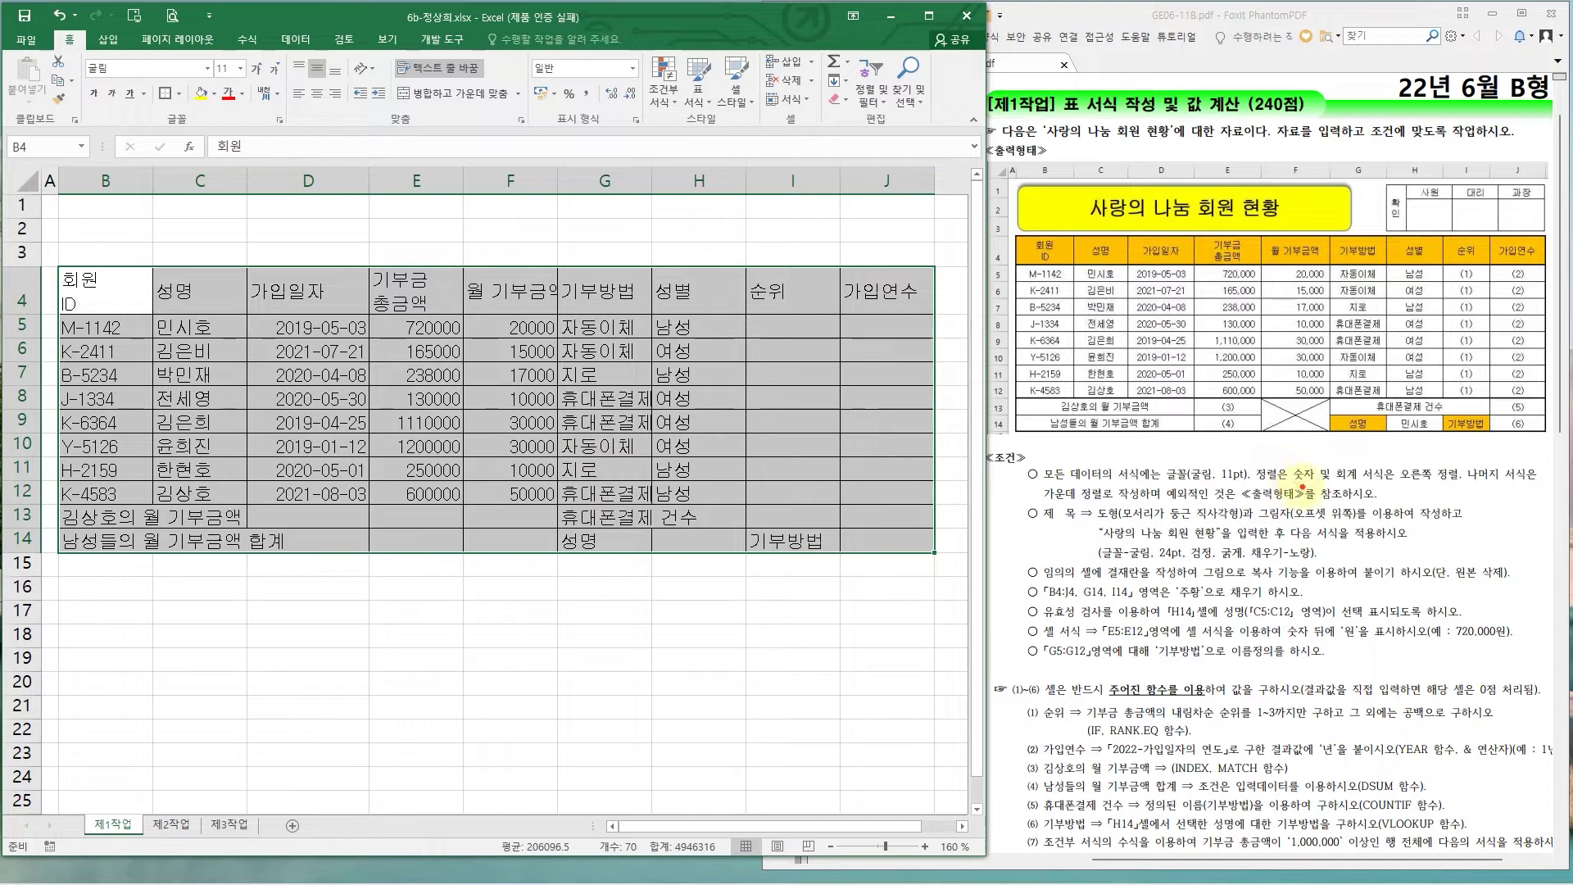
- Center the contents of the table range B4:J14 horizontally, following the alignment condition in the exam sheet
mouse_move(1253, 461)
left_mouse_down()
mouse_move(1304, 494)
mouse_move(1467, 490)
left_mouse_up()
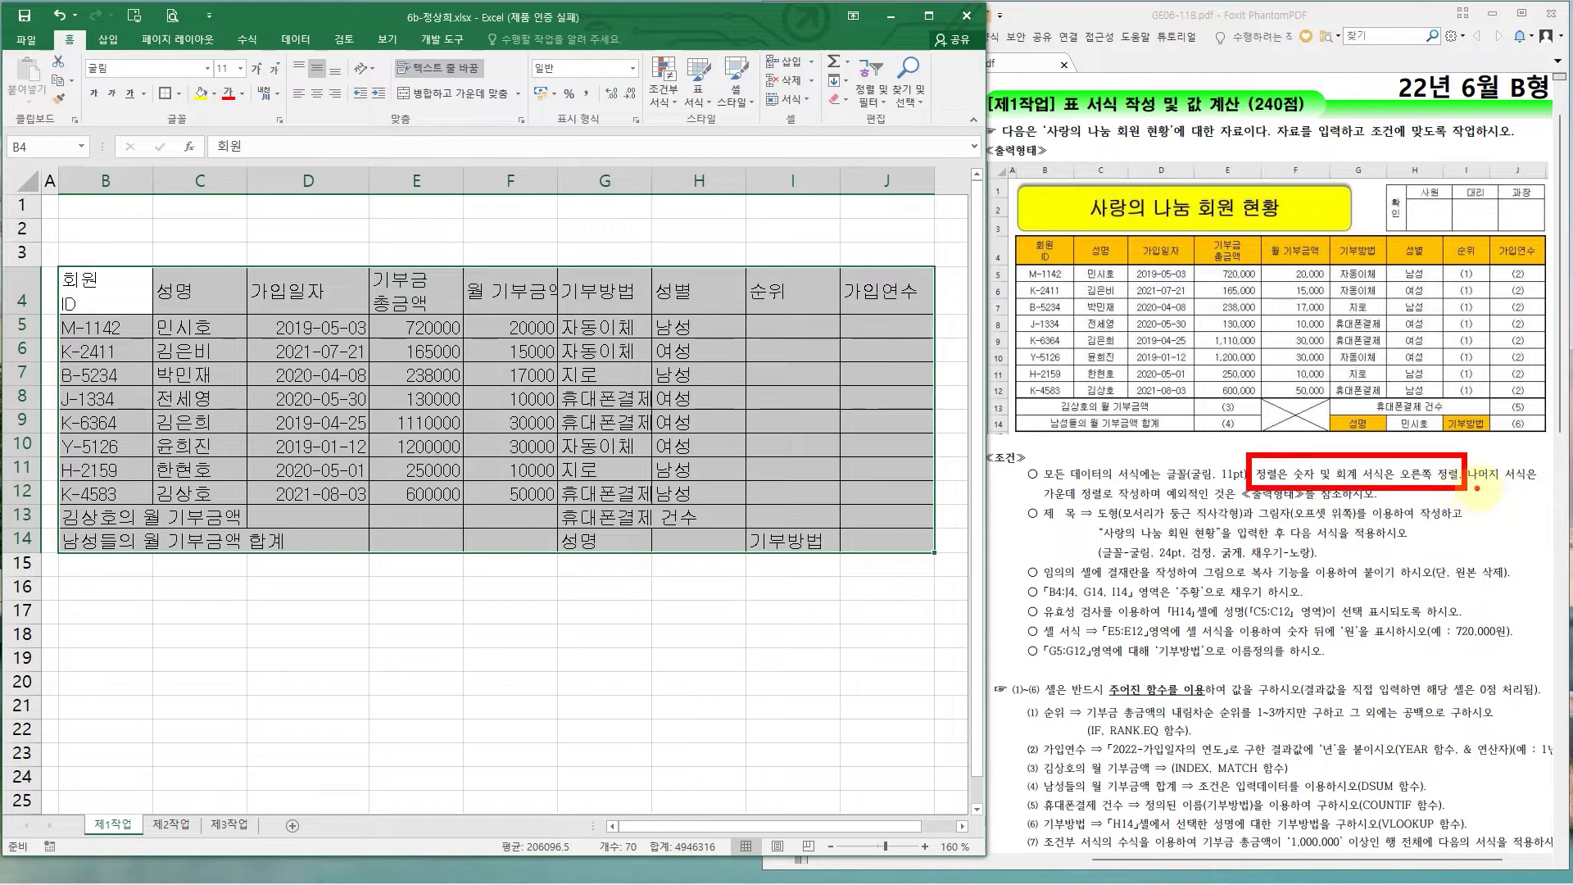
left_click_drag(1039, 481, 1122, 512)
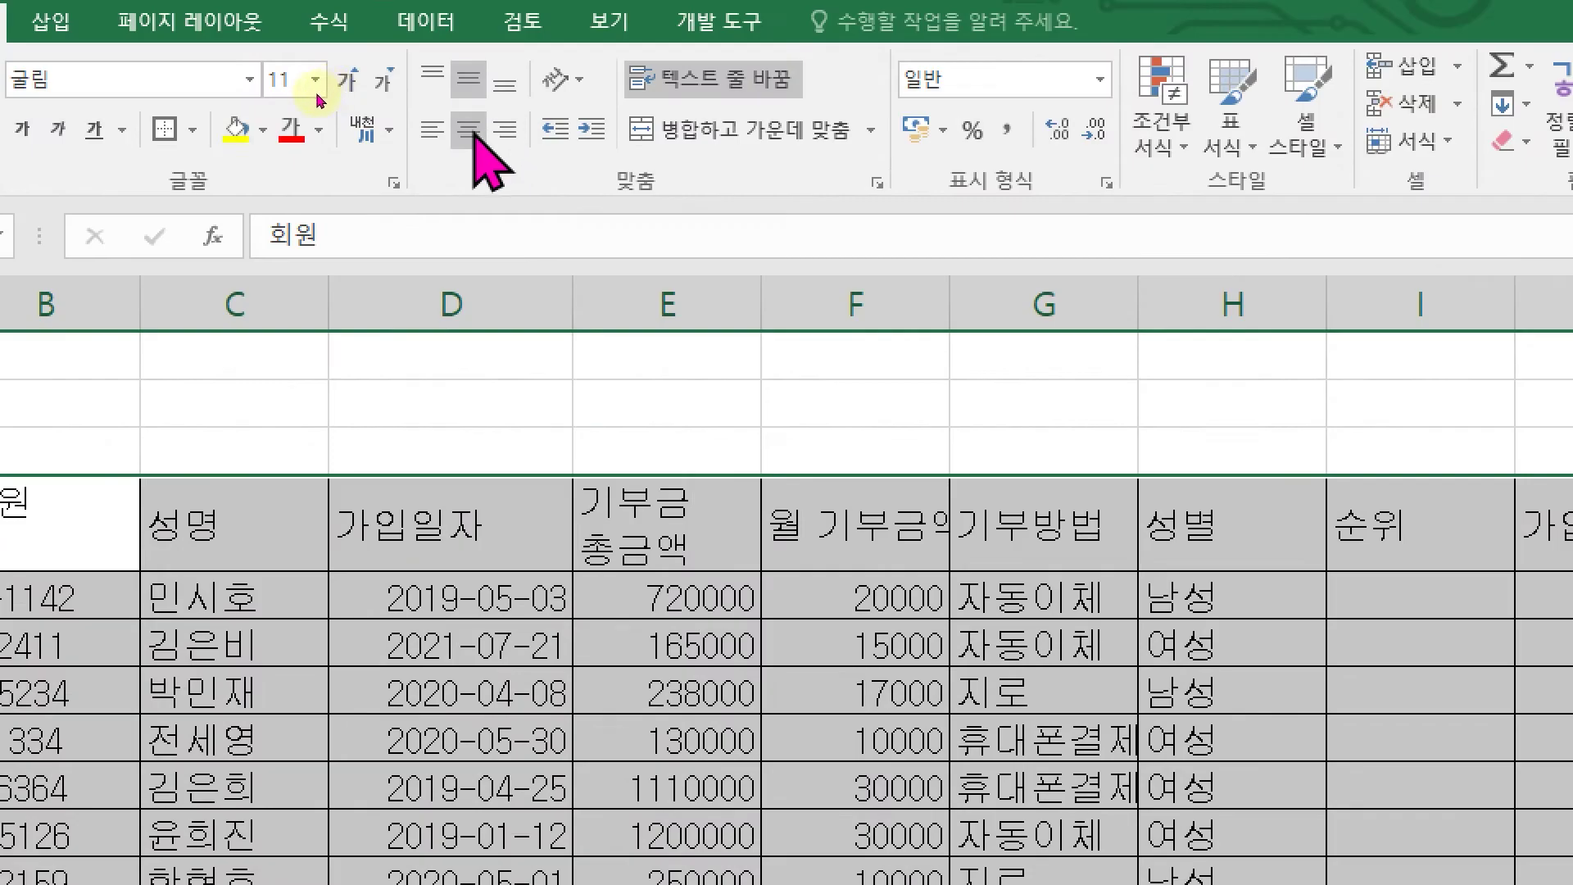
left_click(468, 129)
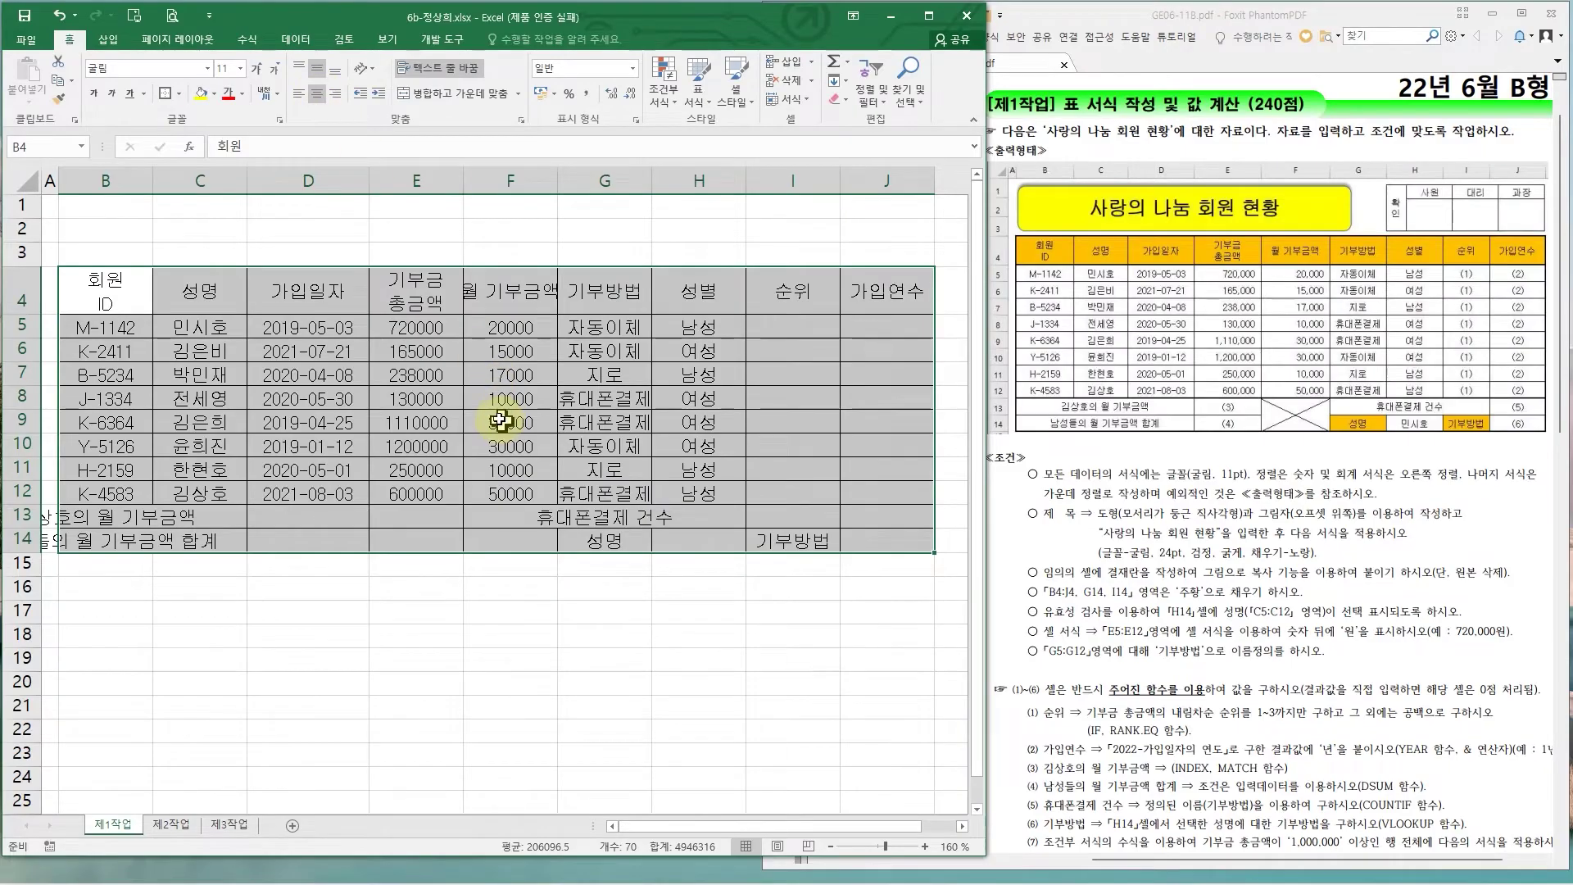
- Right-align the donation amounts in E5:F12 and the result cells E13:E14 and J13
left_click_drag(418, 327, 516, 491)
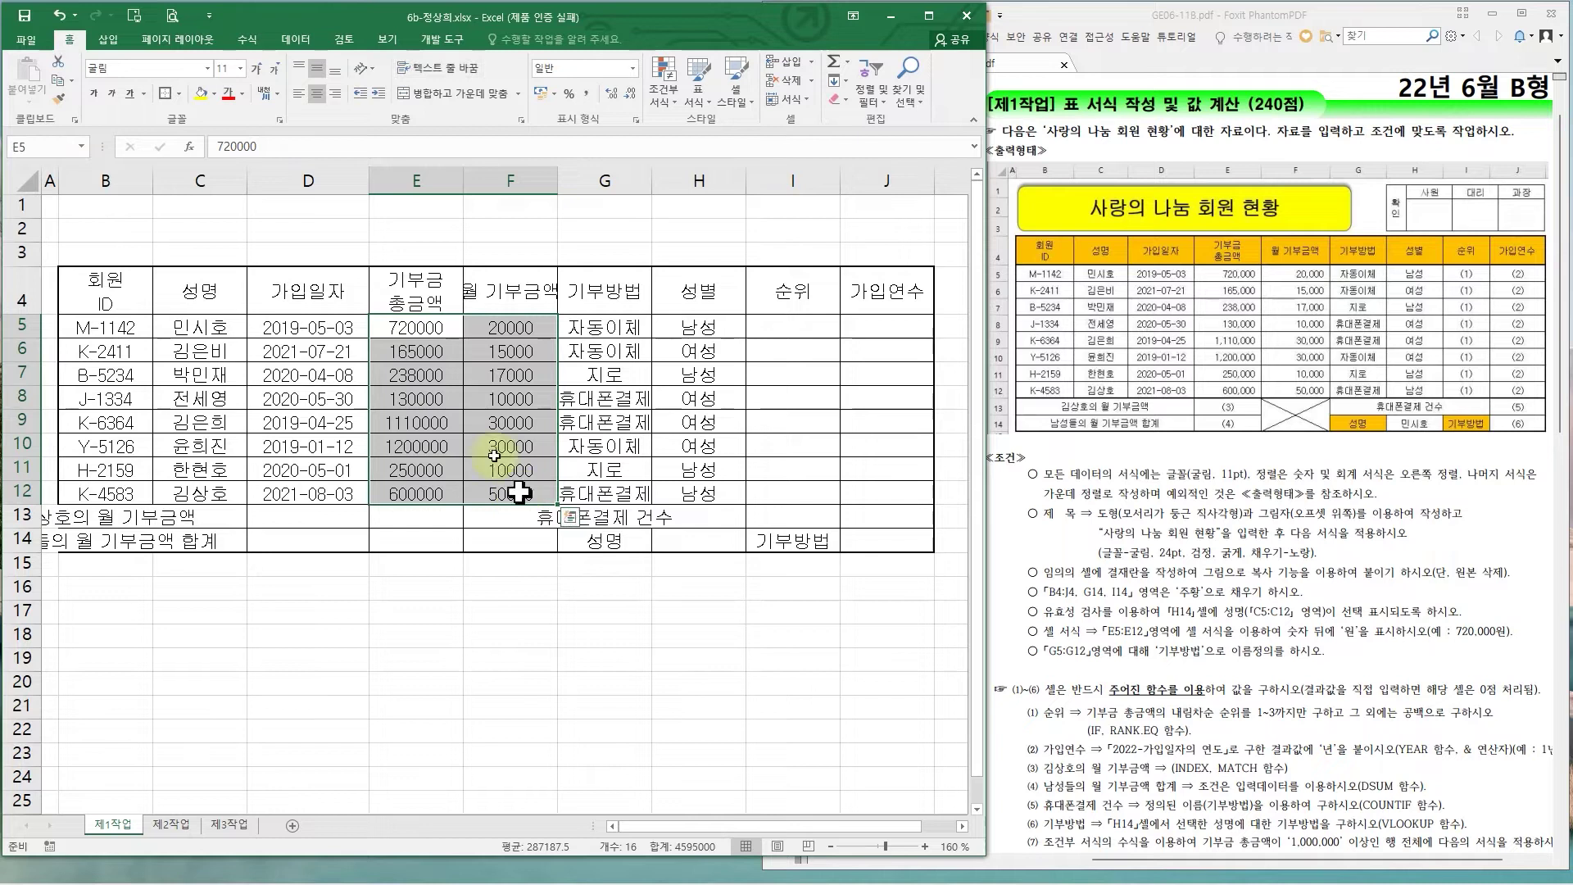
left_click(336, 93)
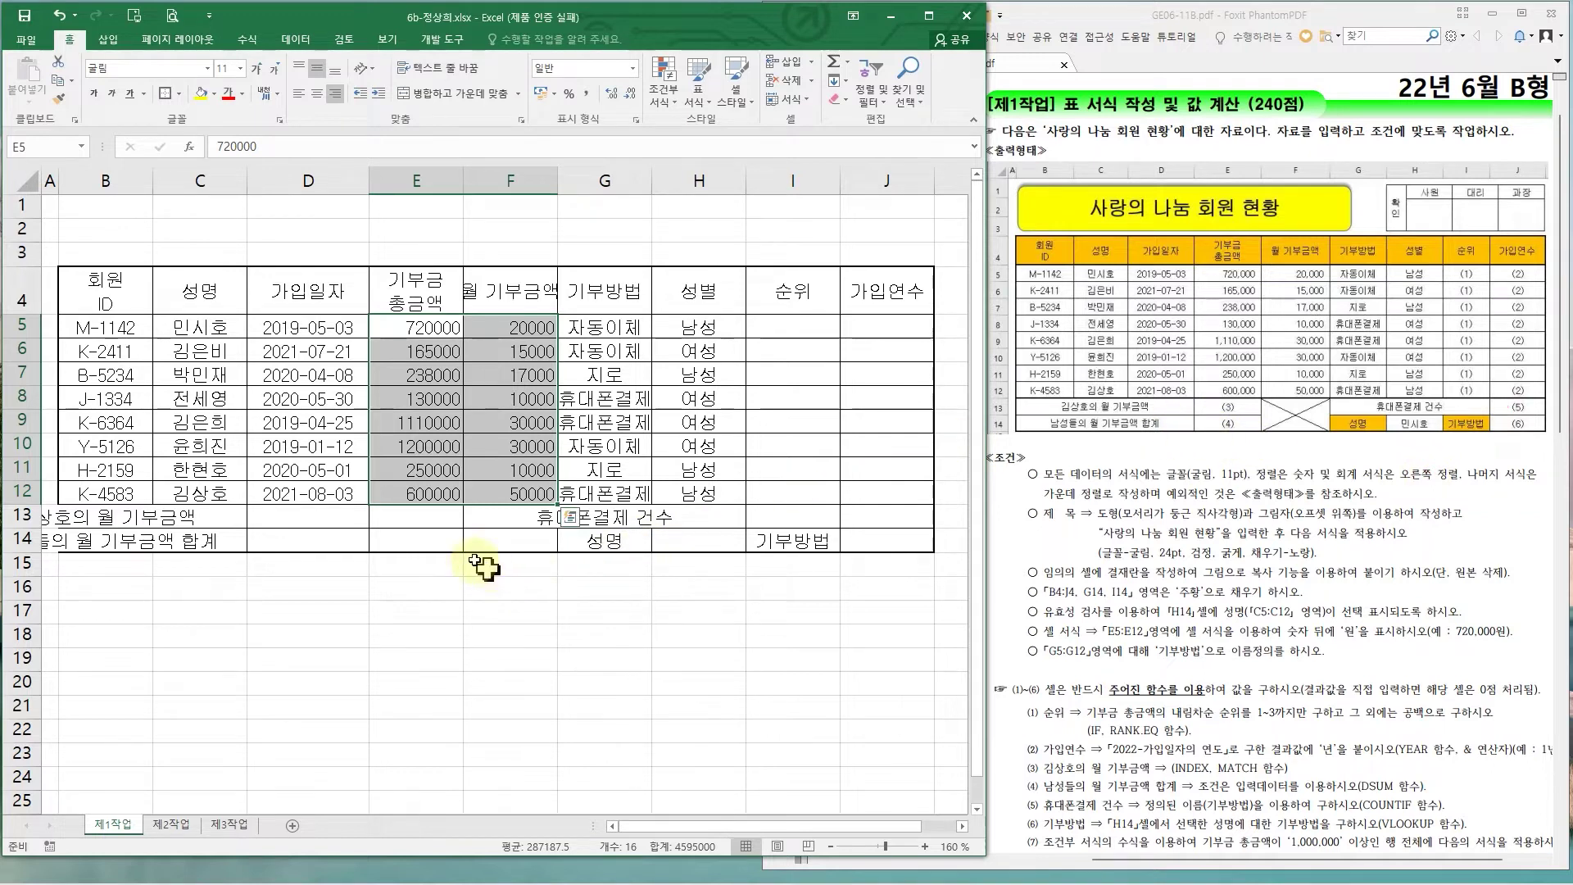
left_click_drag(437, 516, 444, 536)
left_click(887, 516, "ctrl")
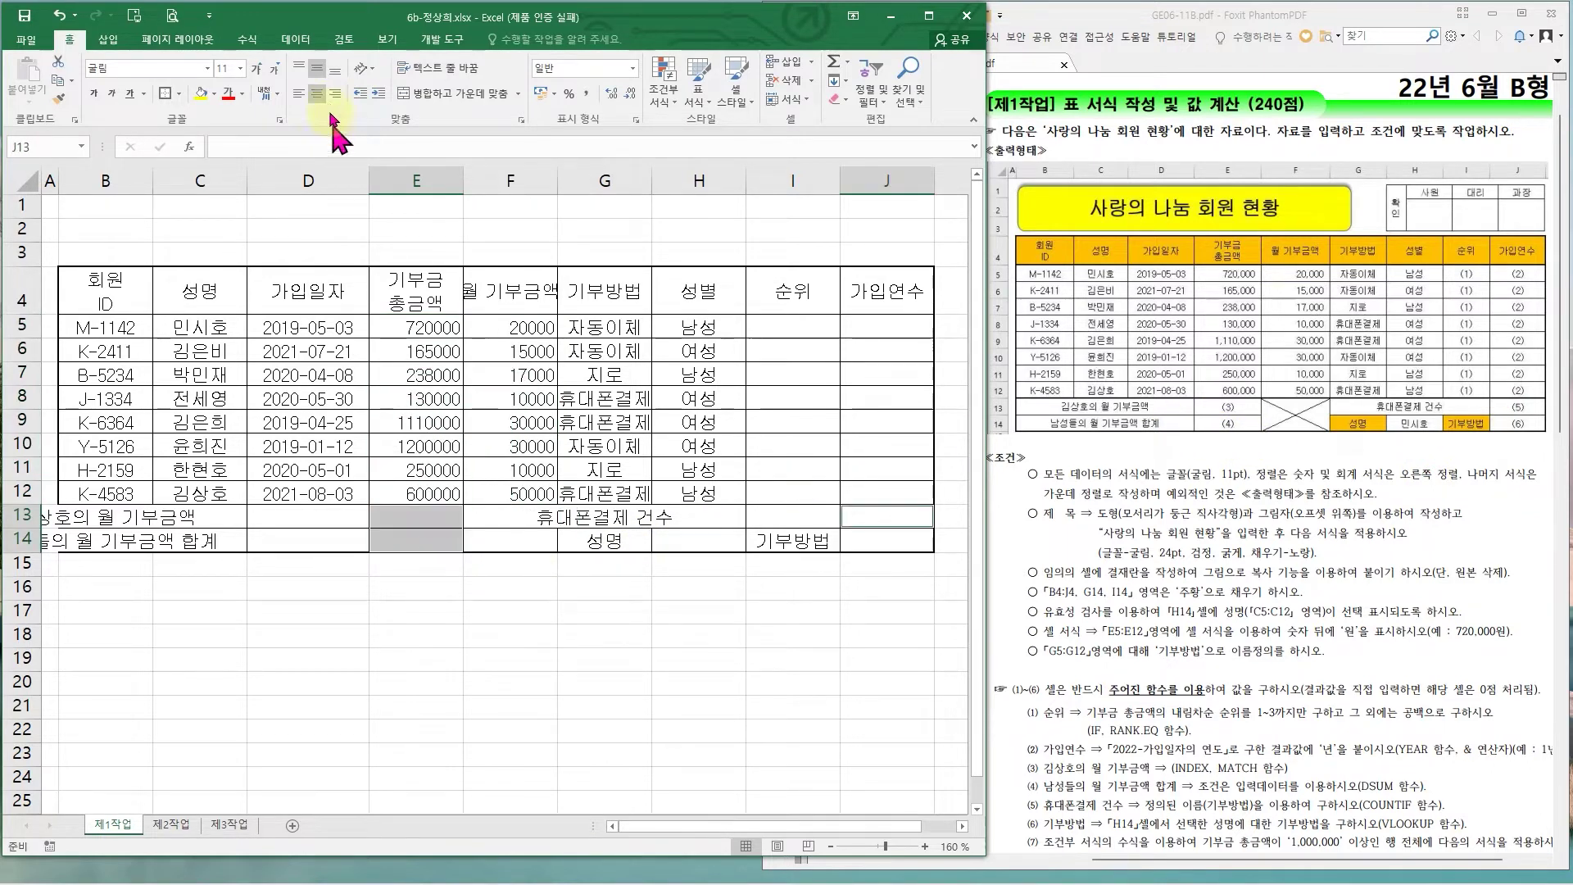
left_click(334, 95)
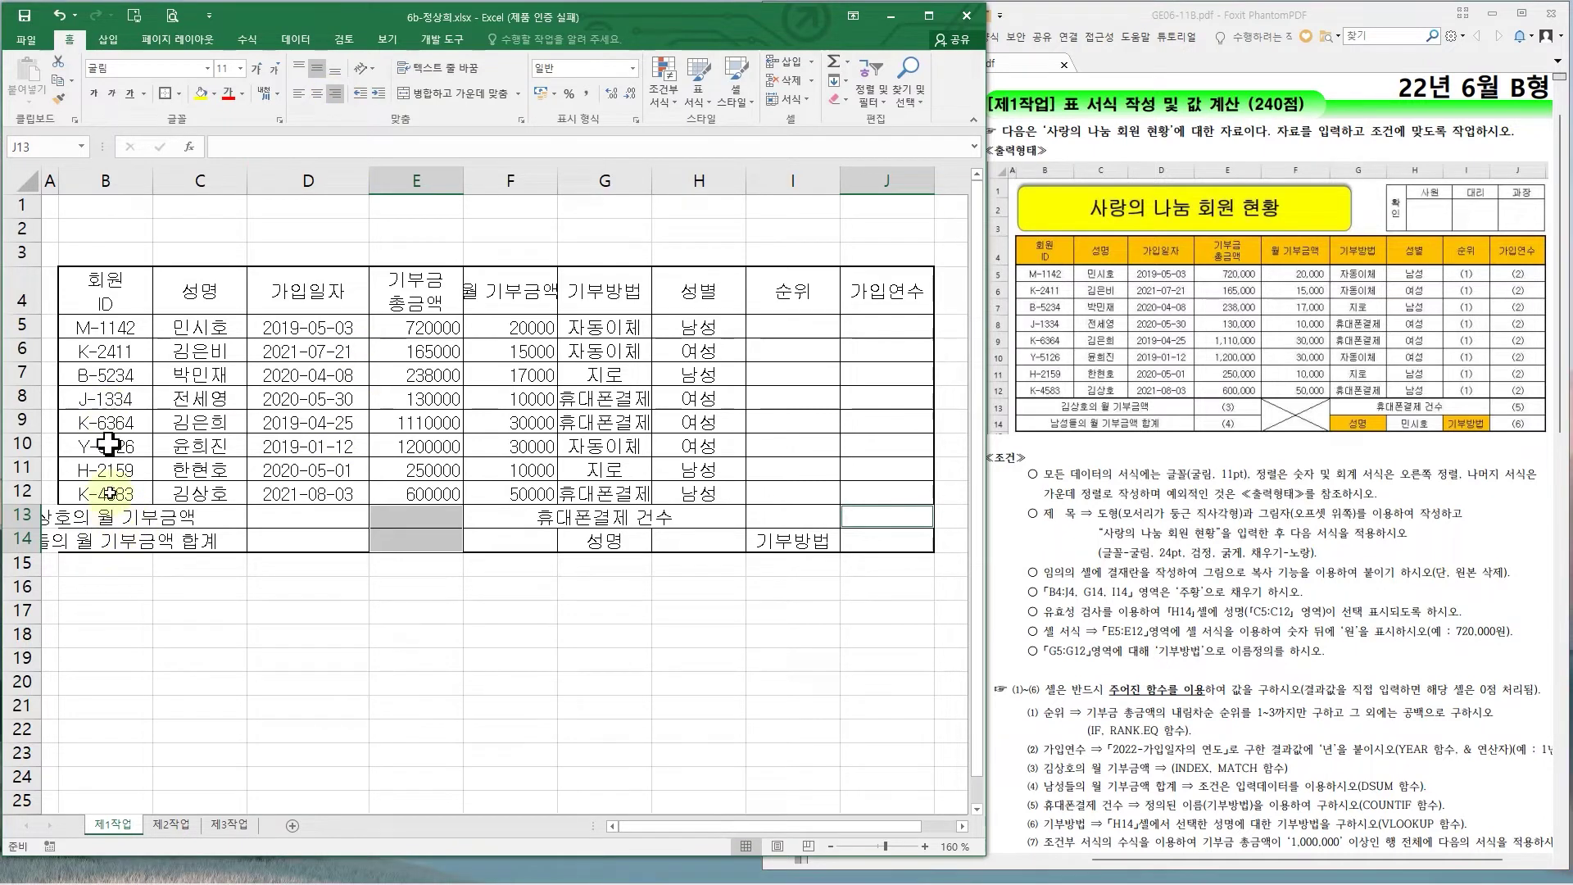
- Merge and center the ranges B13:D13, B14:D14, F13:F14 and G13:I13 separately
left_click_drag(102, 518, 302, 517)
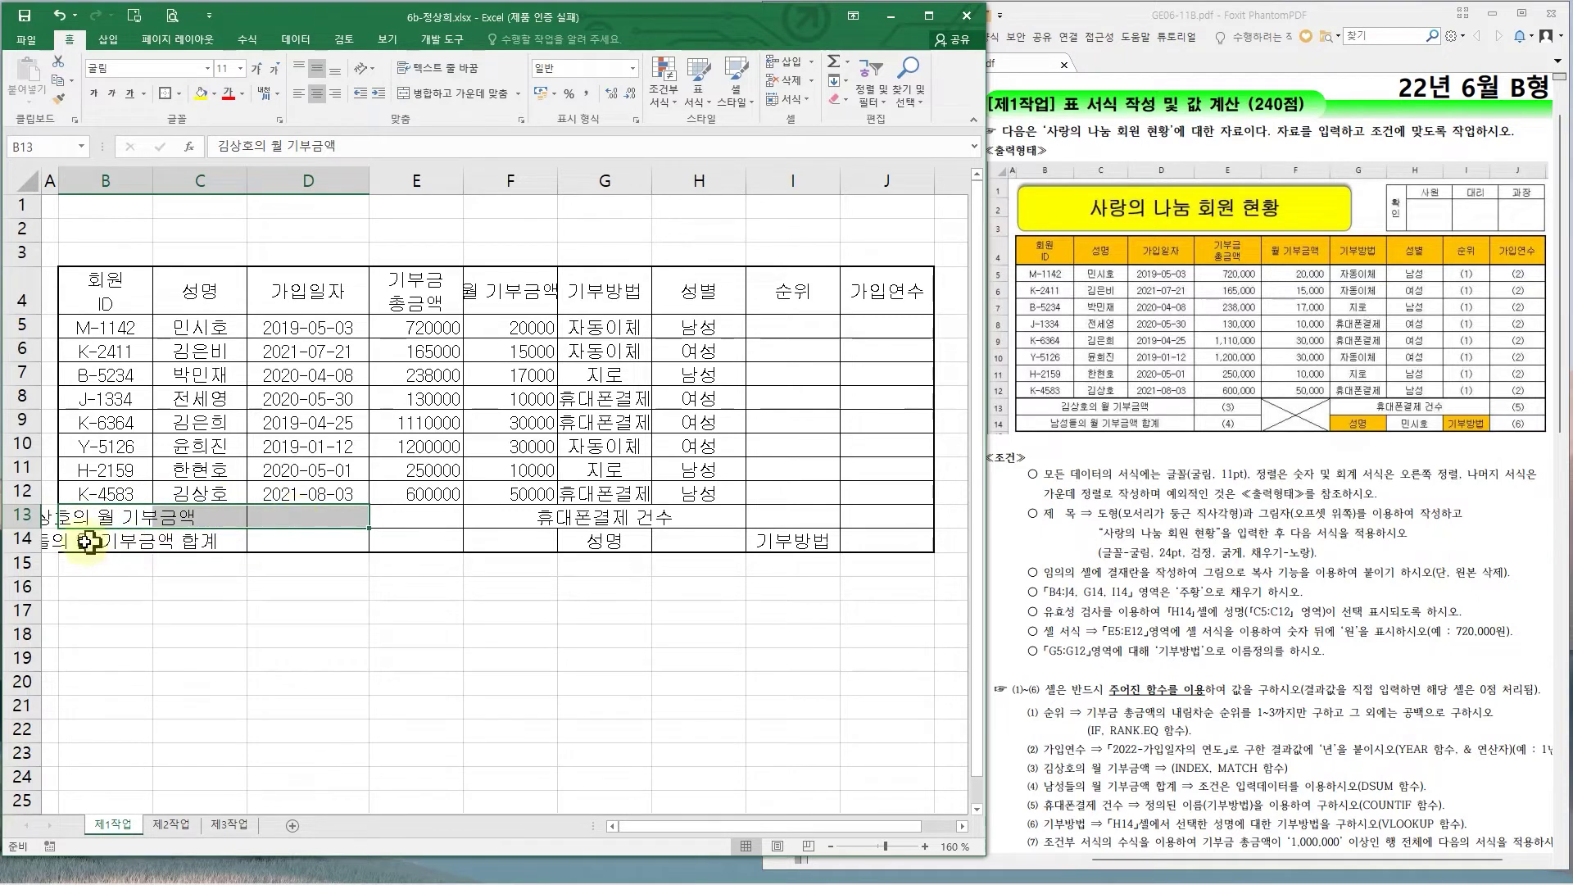
left_click_drag(78, 541, 303, 540)
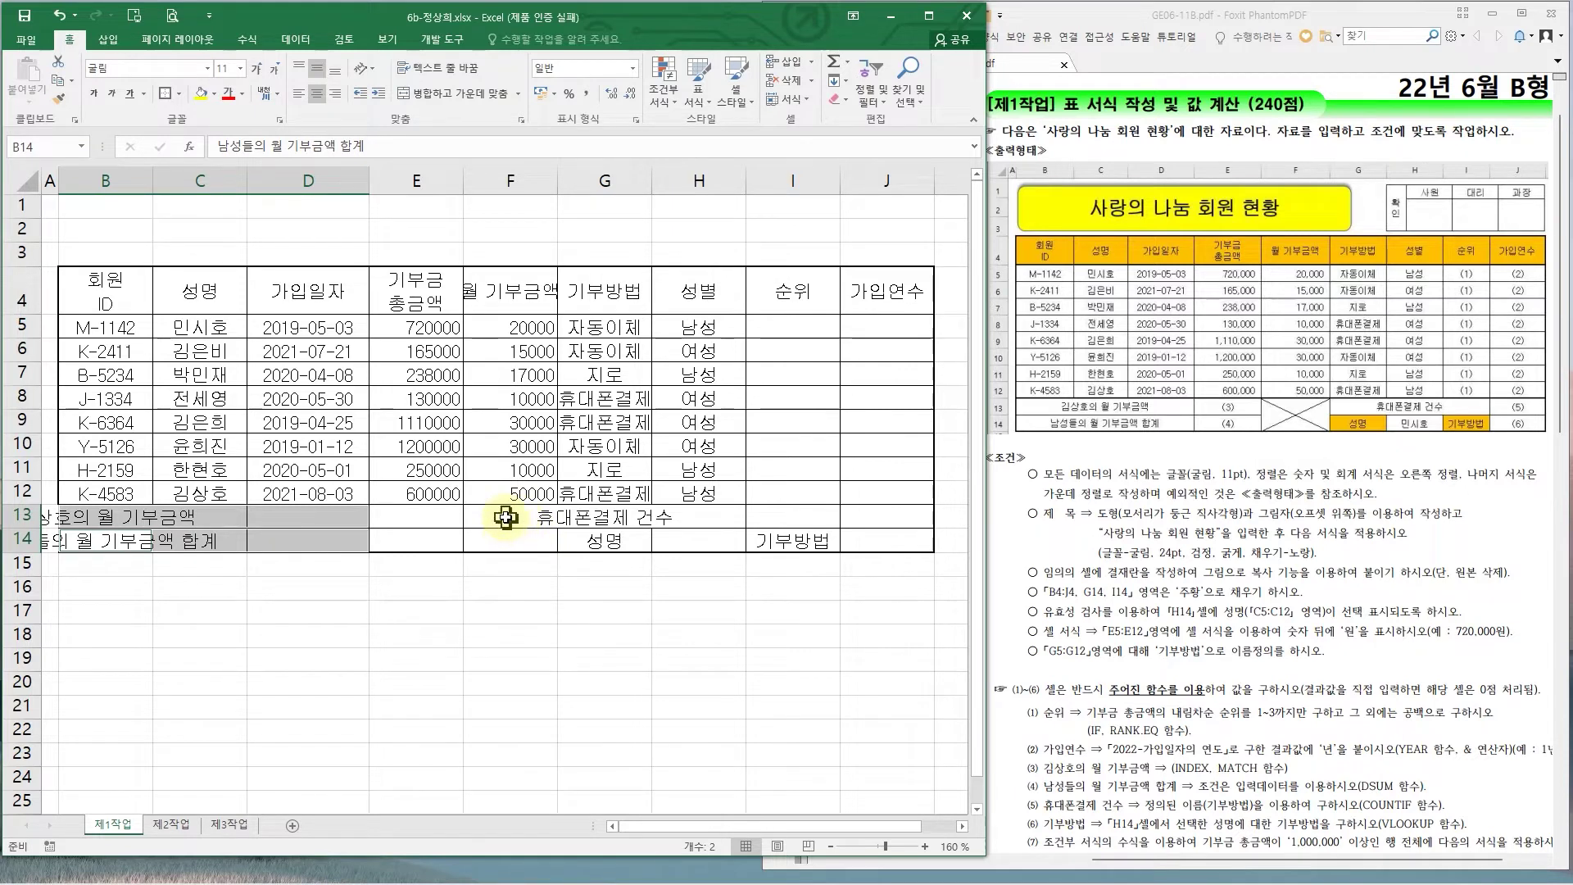
left_click_drag(505, 517, 509, 535)
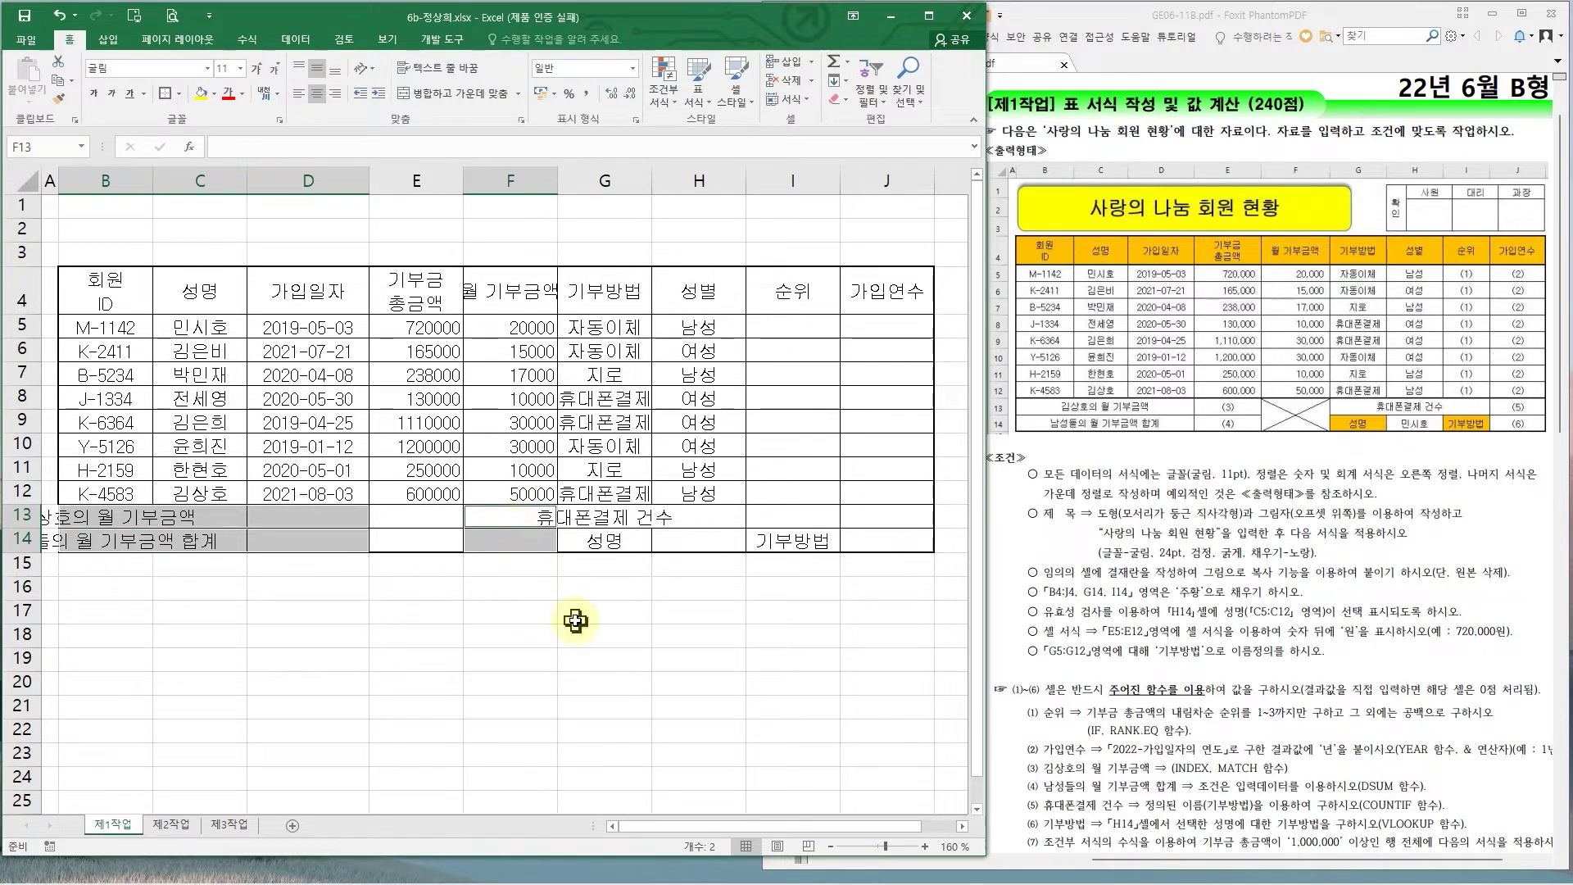
left_click(586, 518, "ctrl")
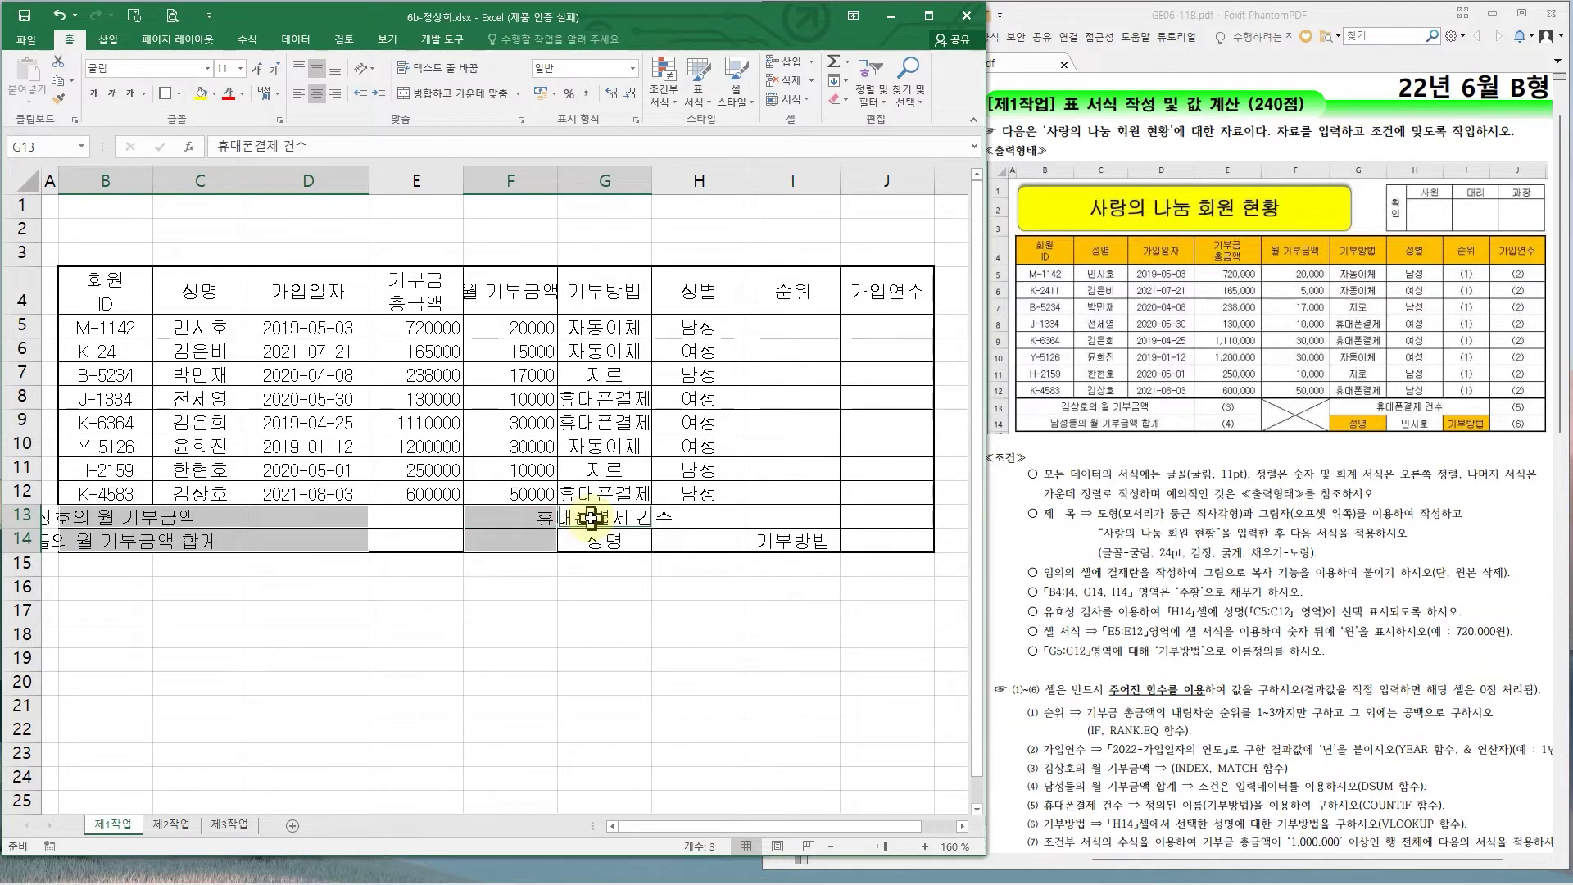
left_click_drag(591, 518, 649, 539)
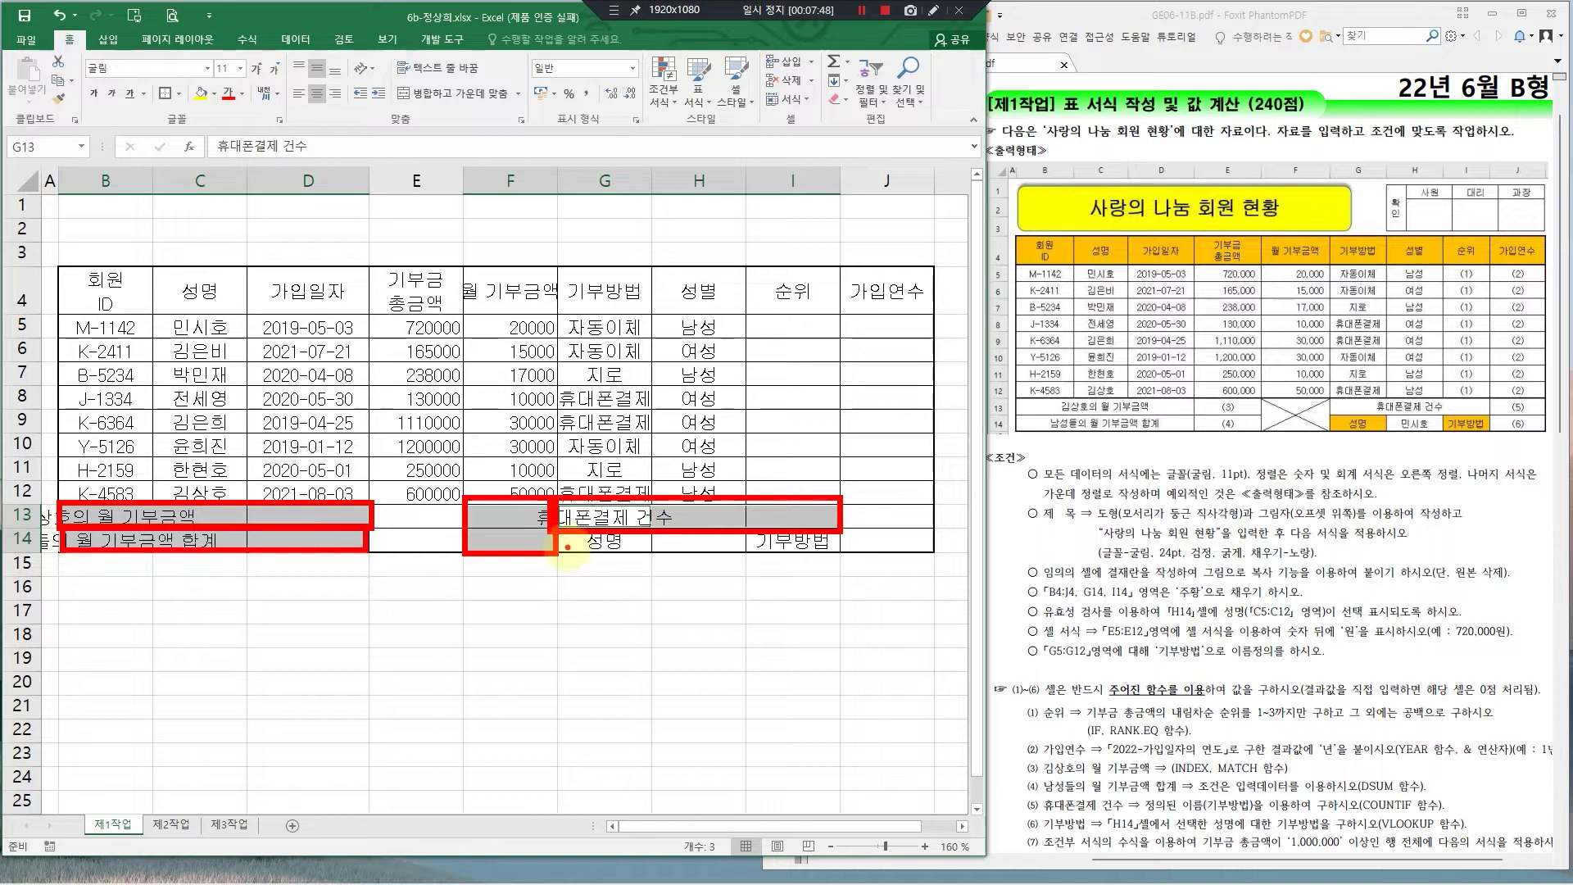
key("Escape")
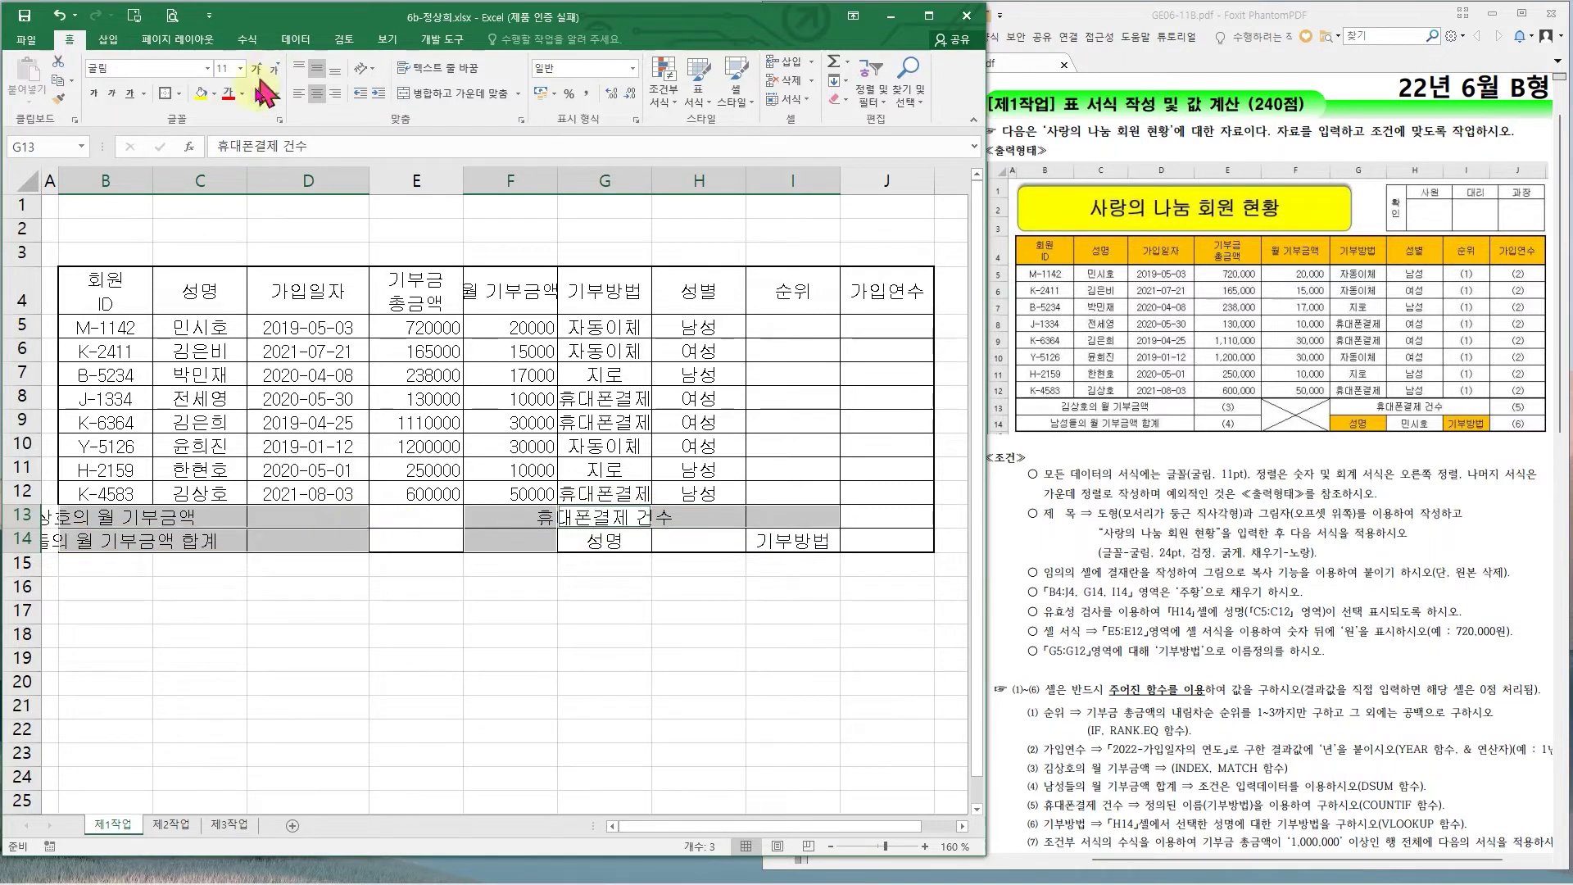
left_click(465, 95)
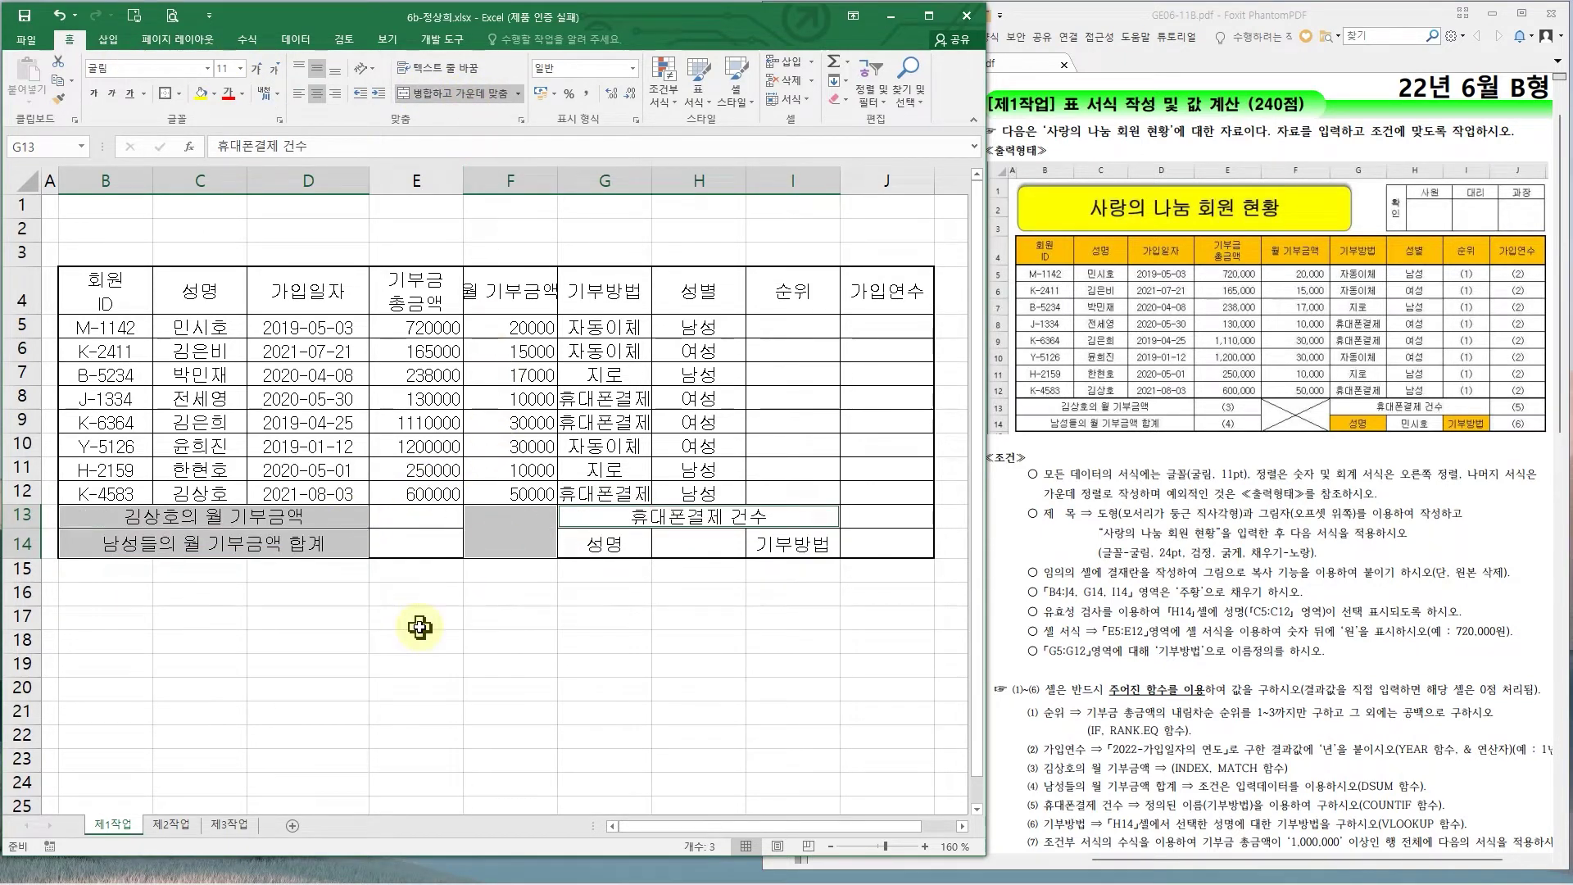
- Add both diagonal borders to the merged cell F13:F14 so that they form an X
left_click(489, 541)
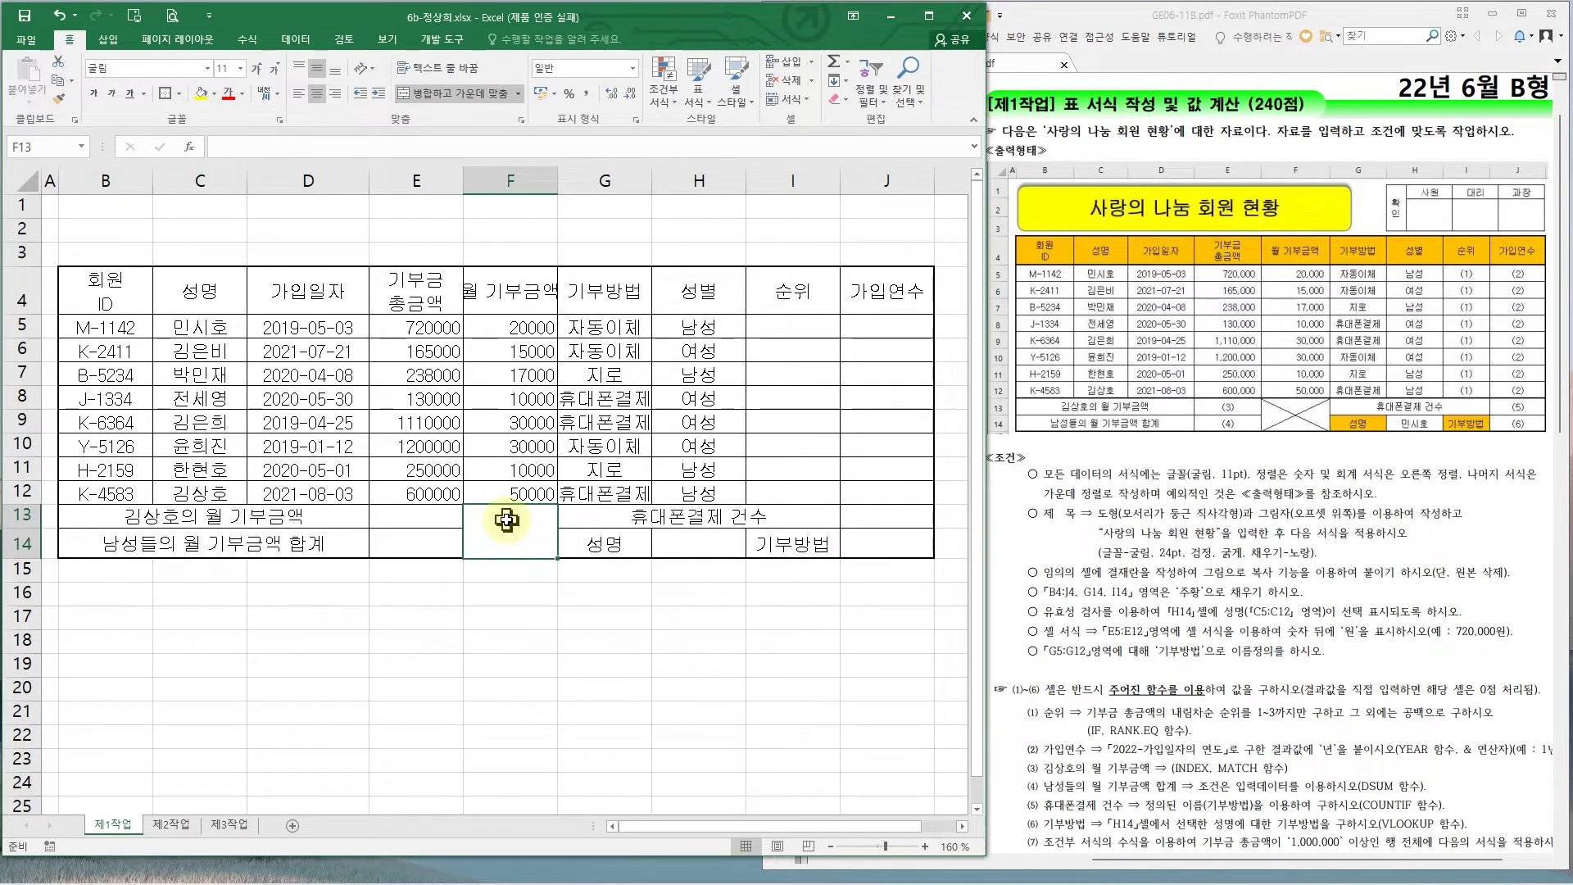
right_click(507, 521)
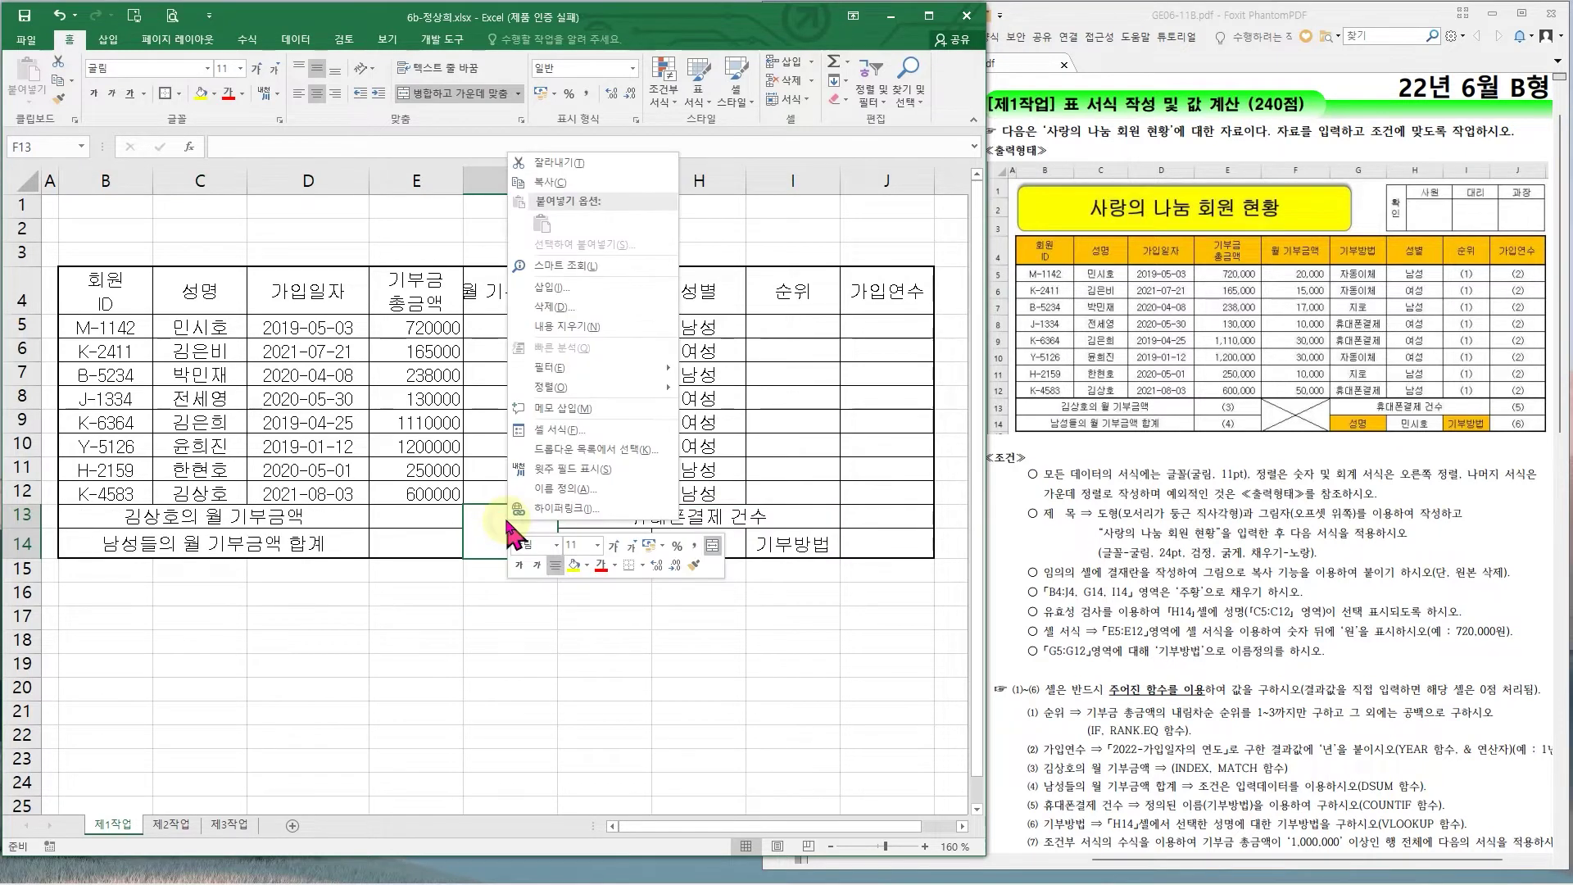
left_click(553, 430)
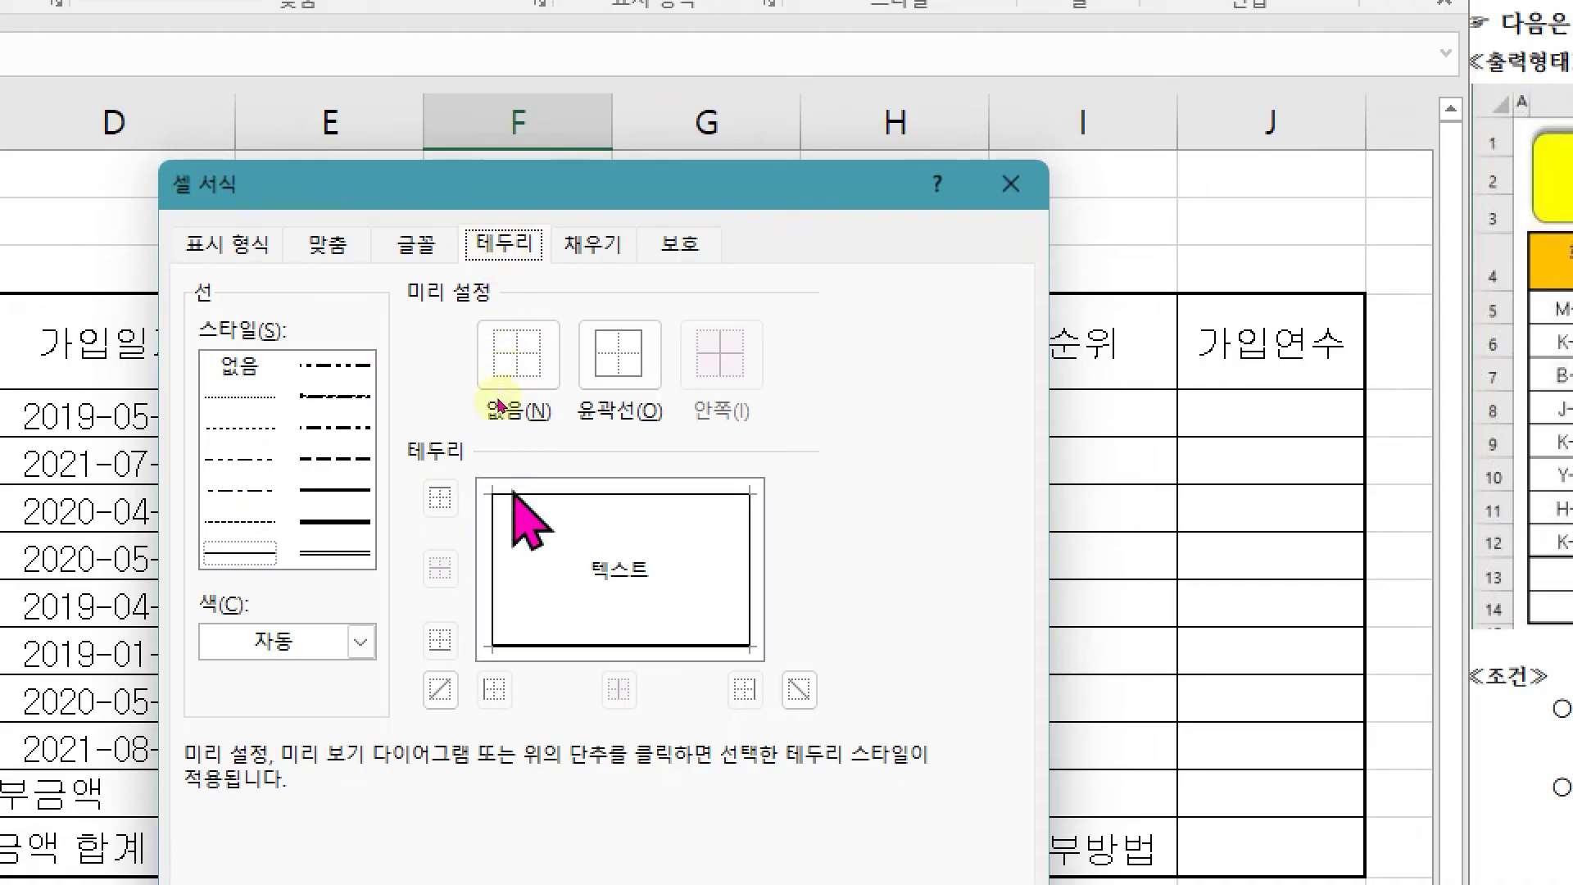
left_click(448, 690)
left_click(799, 689)
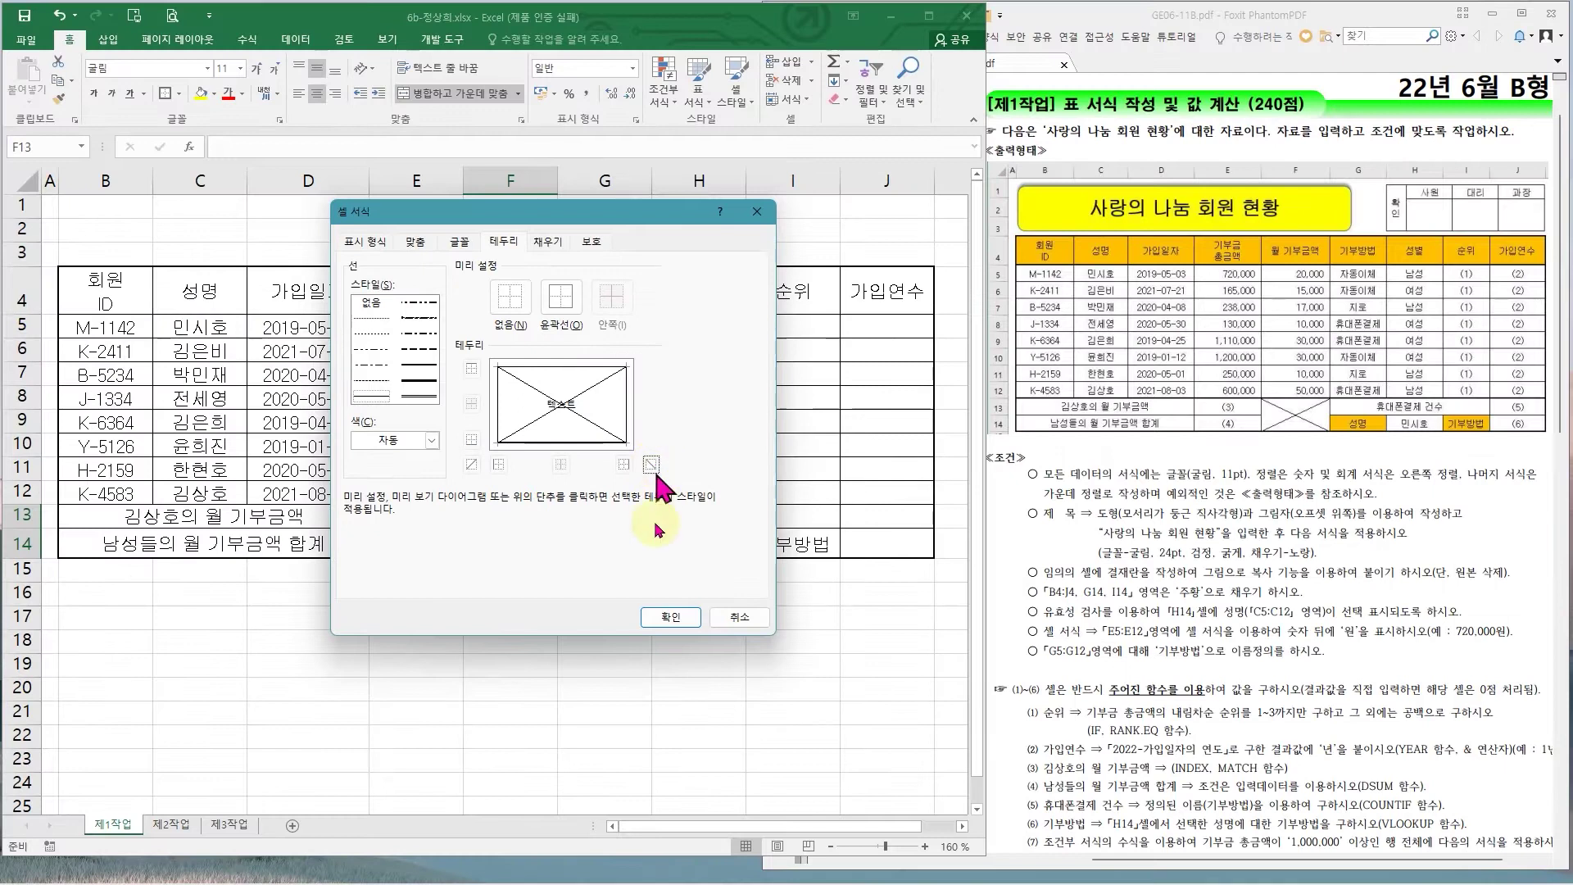
left_click(670, 617)
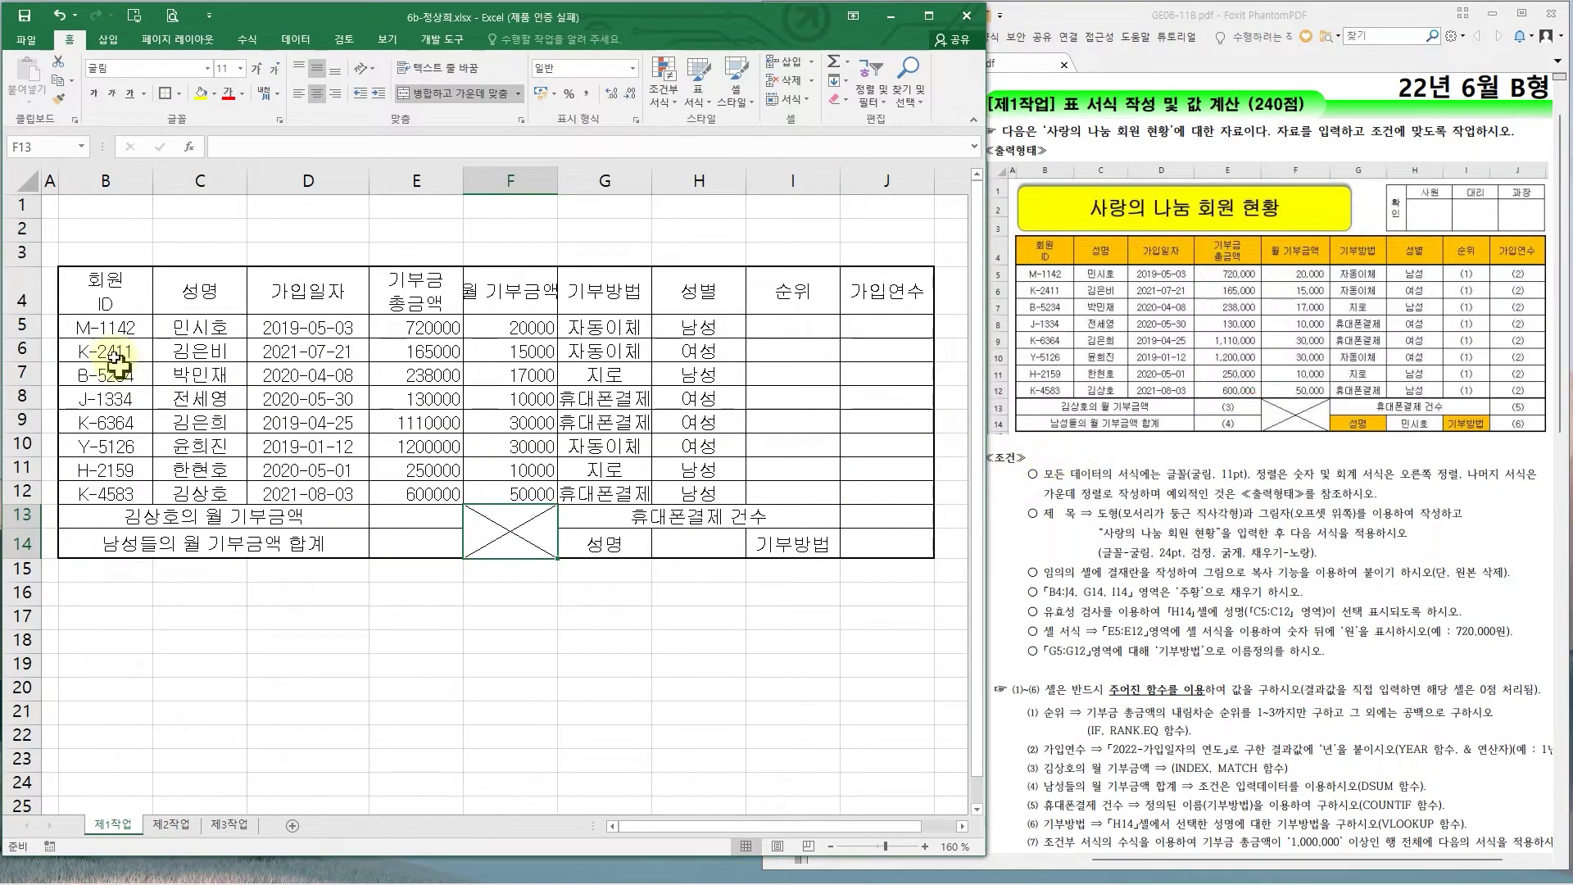
- Apply a thick outside border to the heading row B4:J4 and to the summary rows B13:J14
left_click_drag(93, 300, 870, 288)
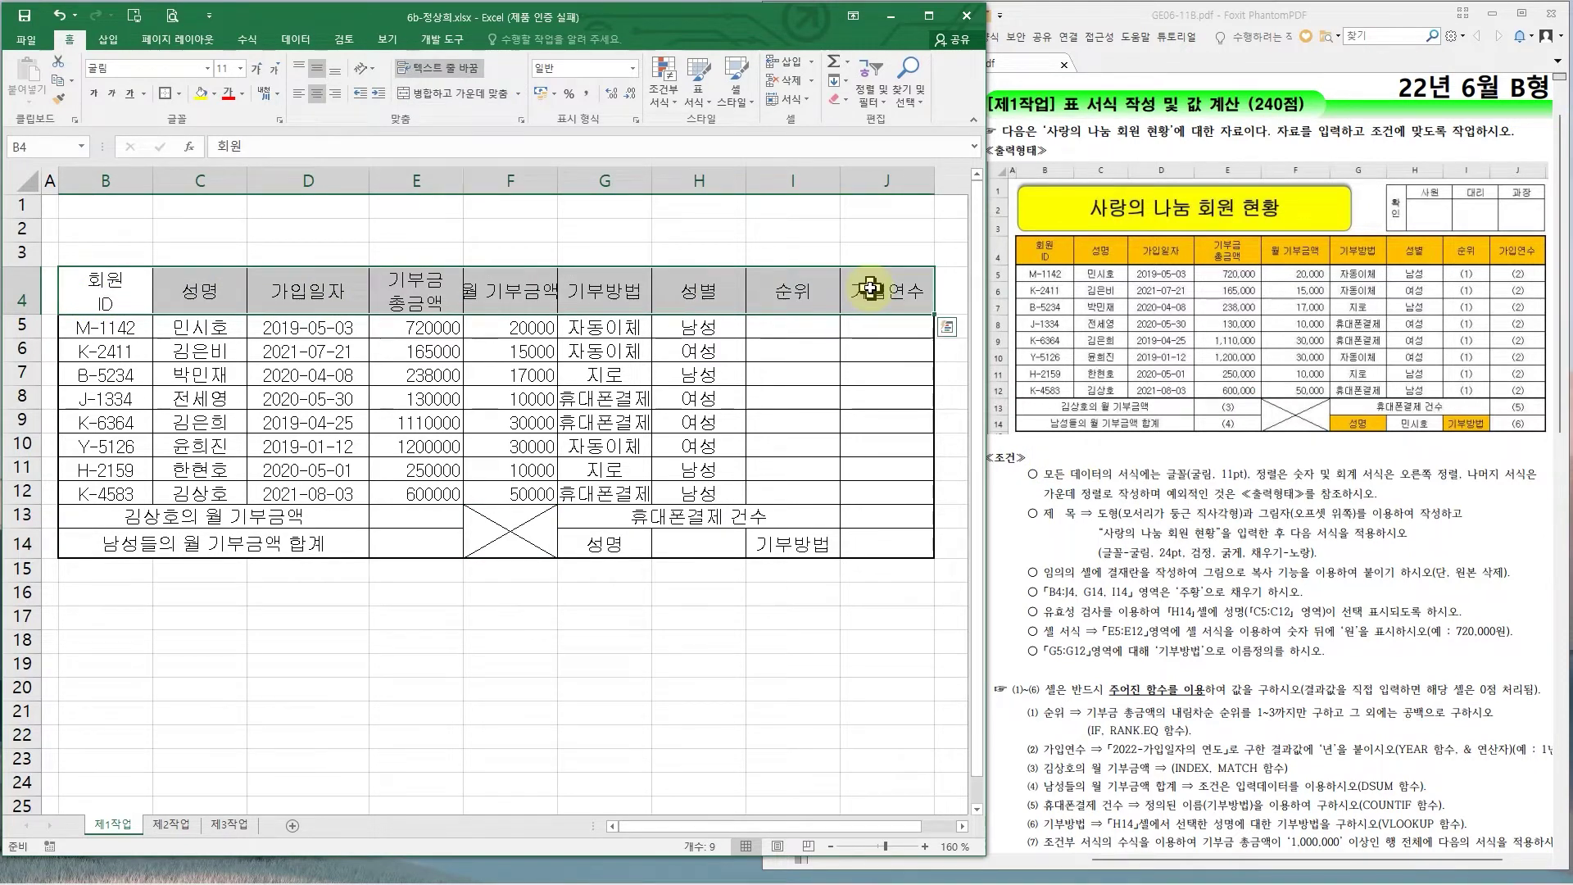
left_click(88, 517, "ctrl")
left_click_drag(89, 516, 897, 540)
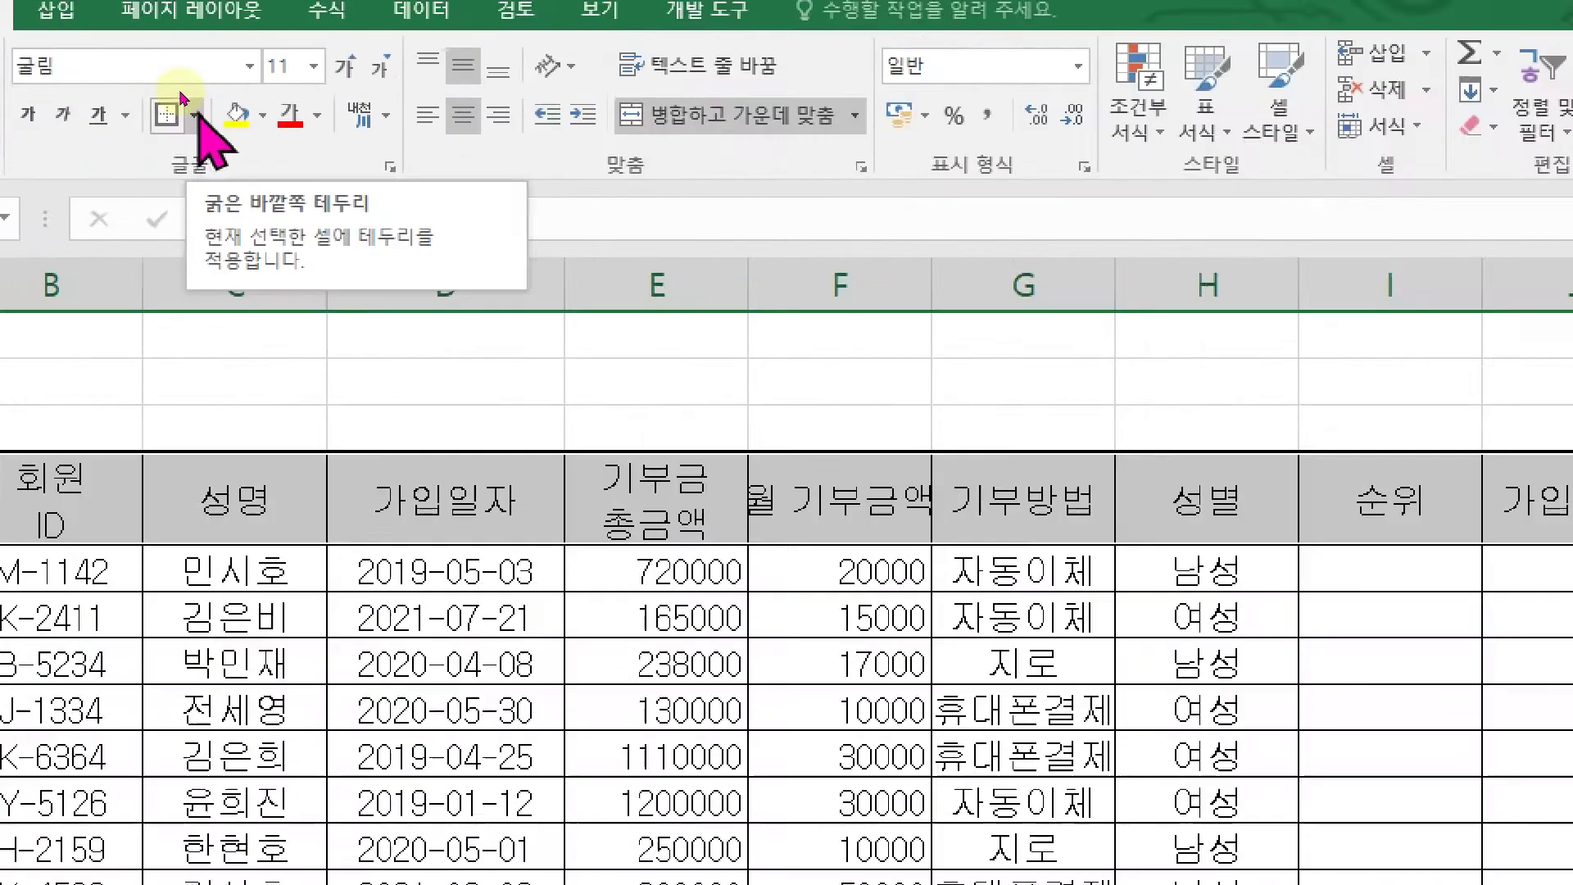
left_click(181, 94)
left_click(195, 115)
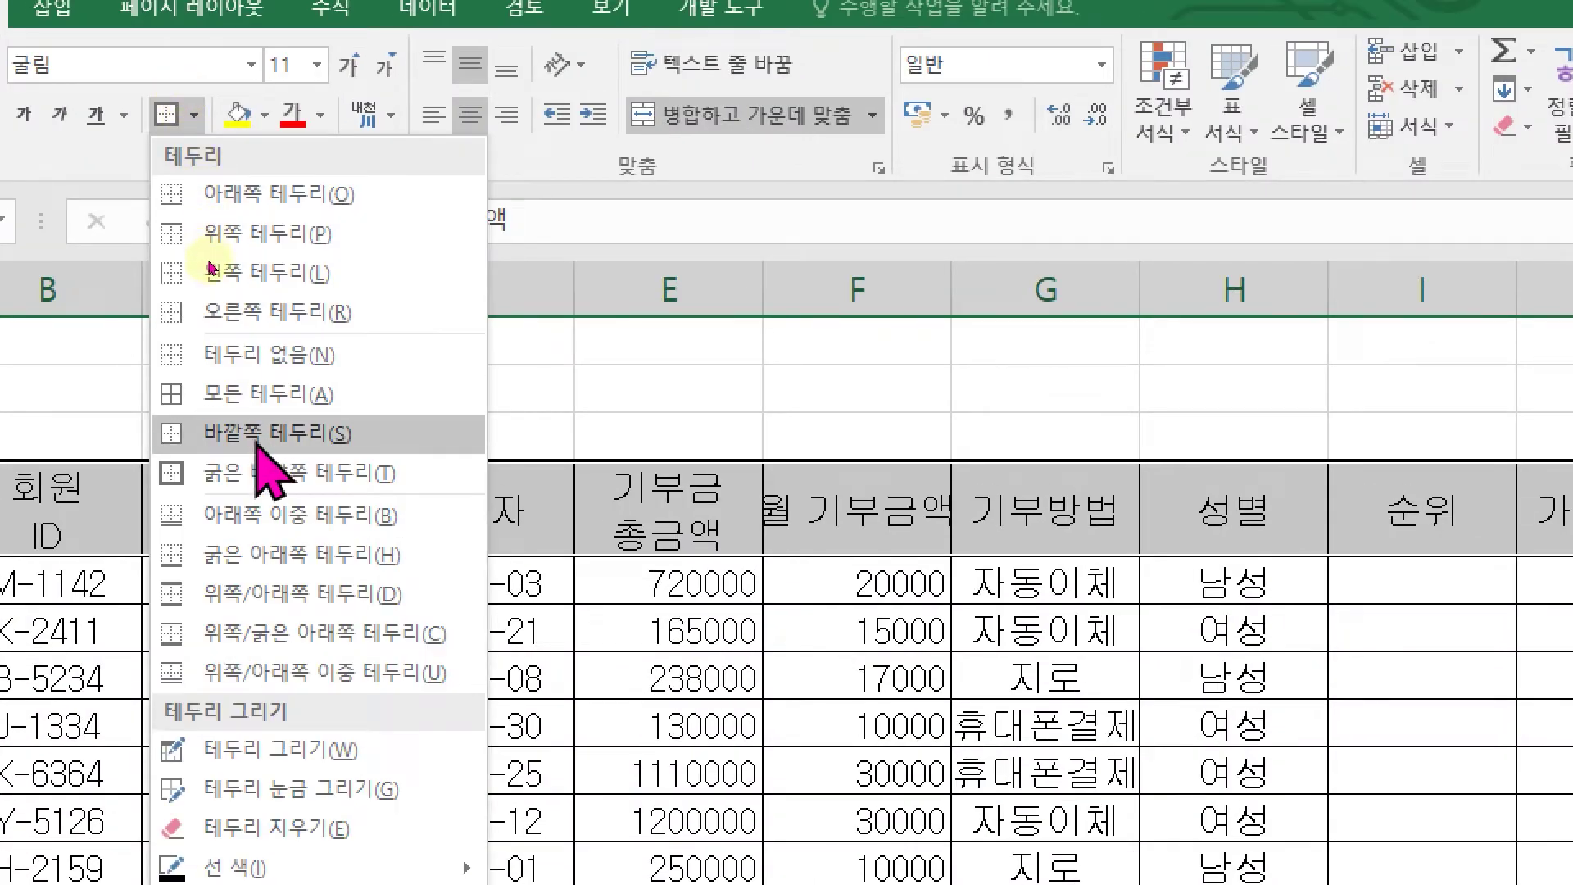
left_click(260, 475)
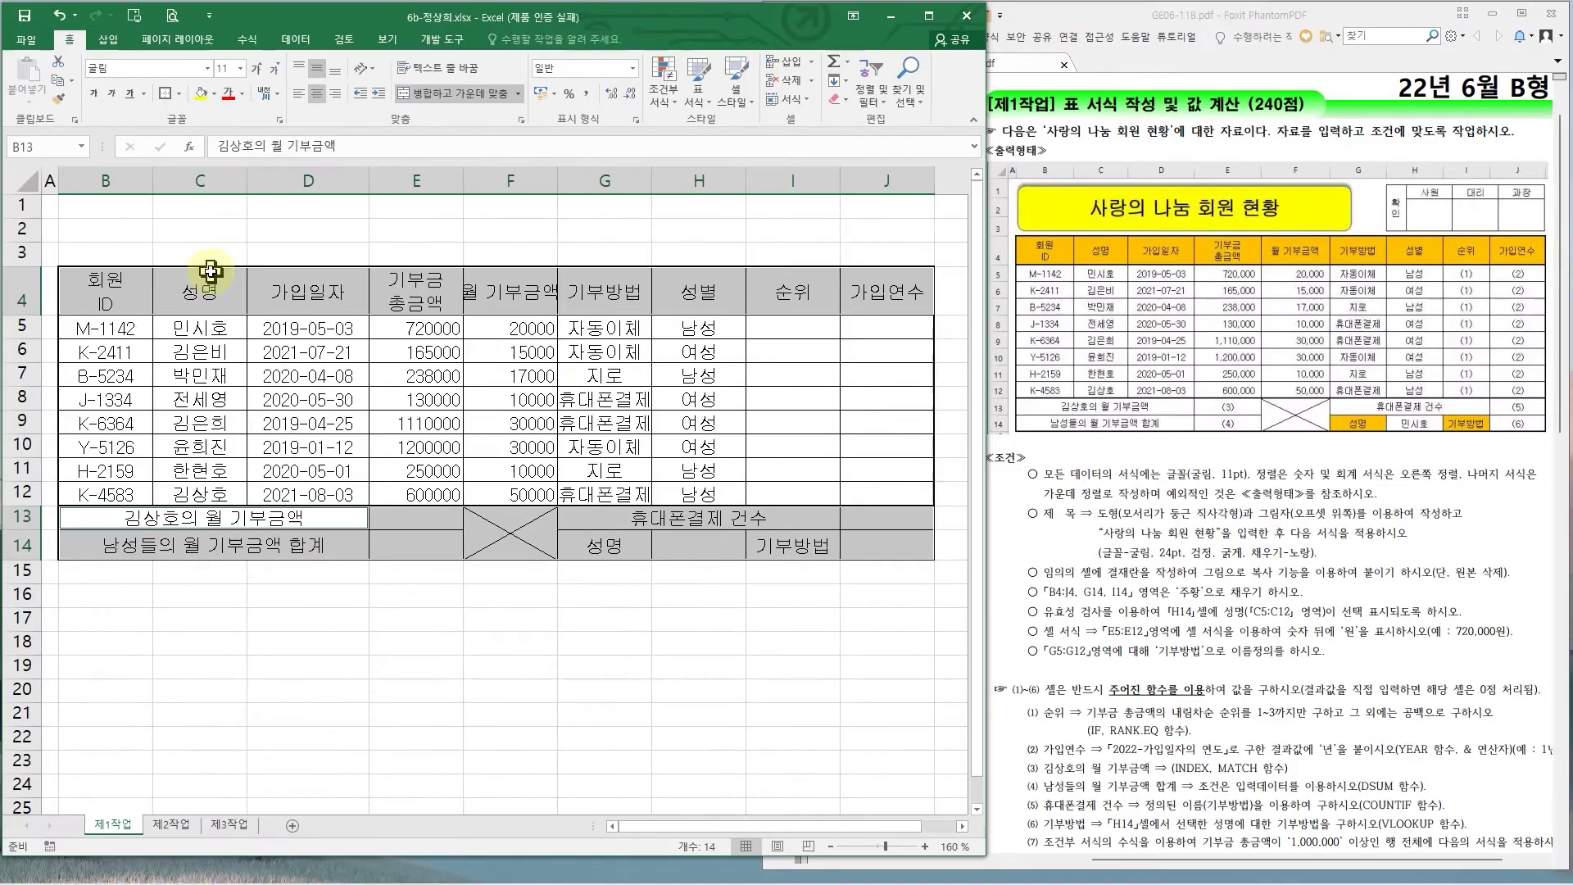
left_click(407, 627)
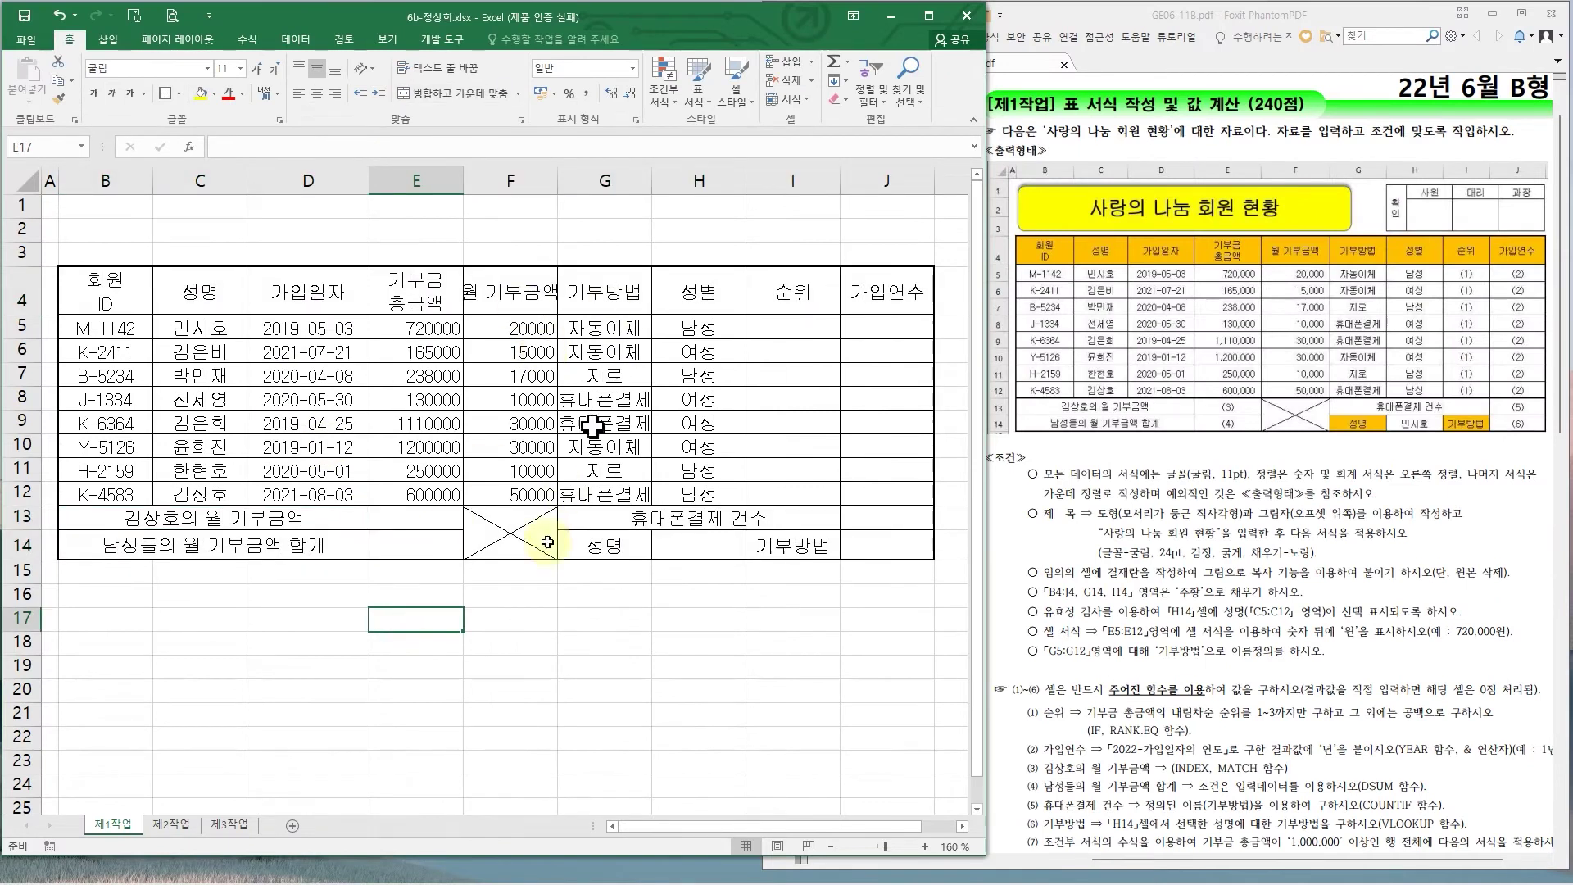
mouse_move(770, 320)
left_mouse_down()
mouse_move(849, 346)
mouse_move(828, 470)
mouse_move(842, 480)
left_mouse_up()
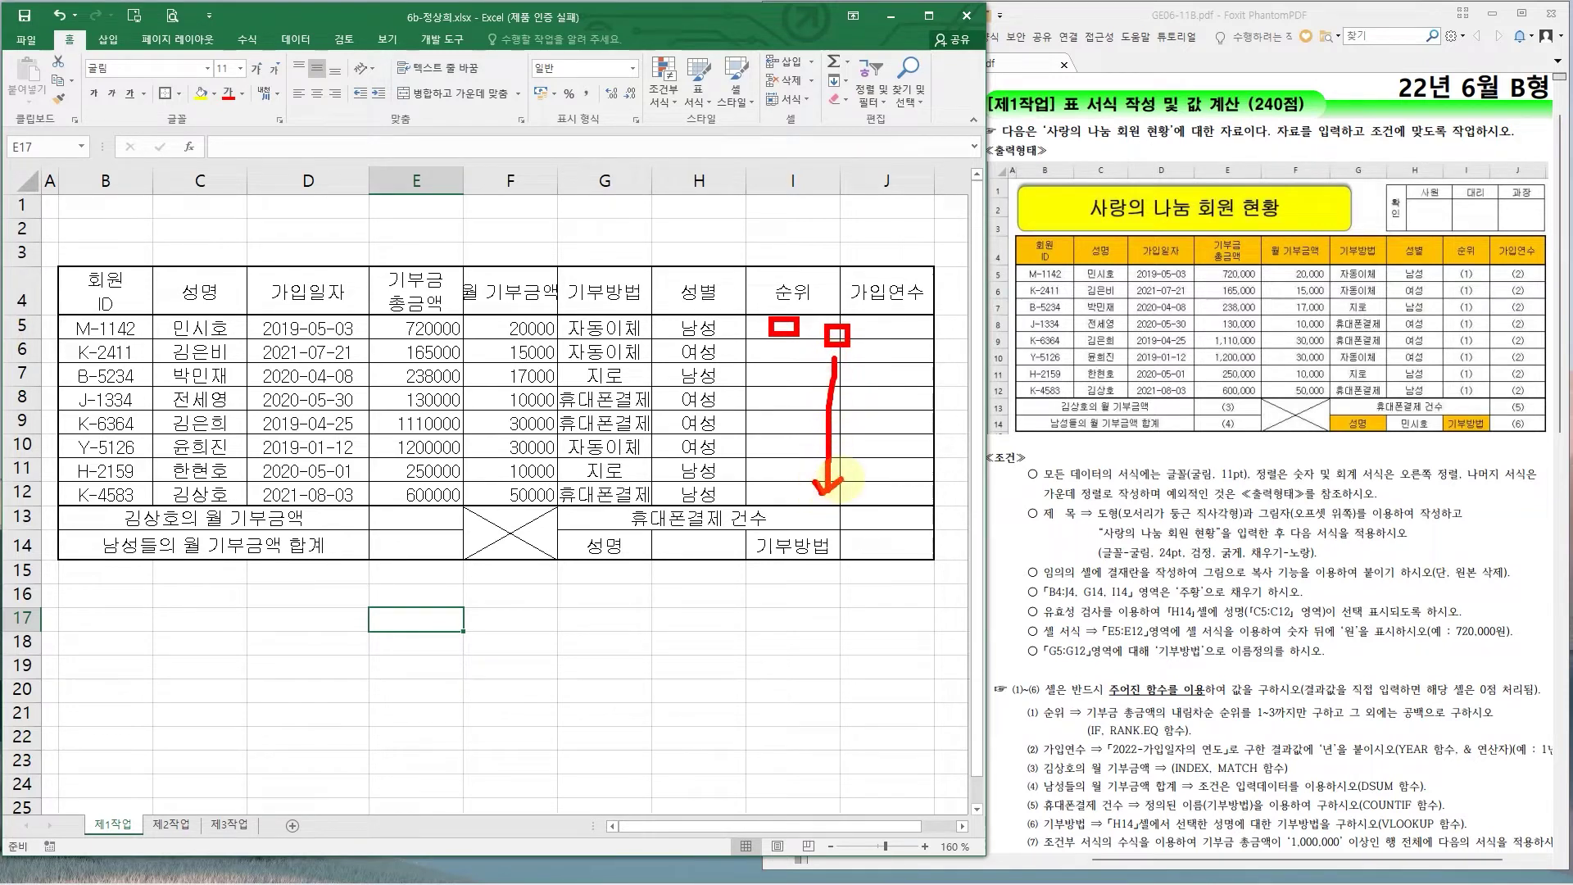
left_click_drag(762, 310, 828, 310)
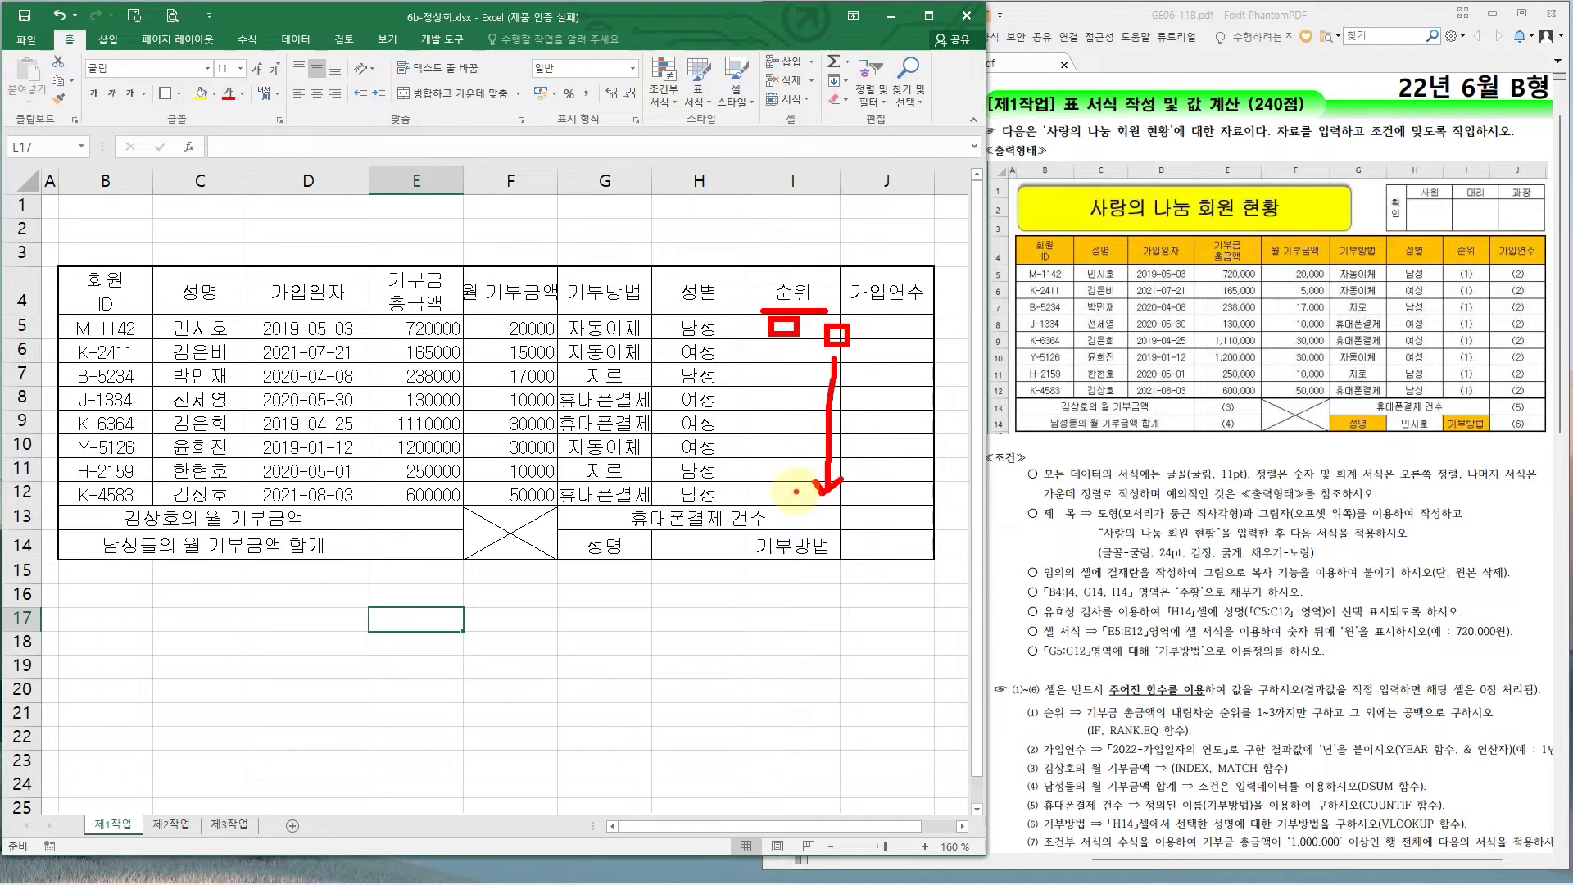
key("Escape")
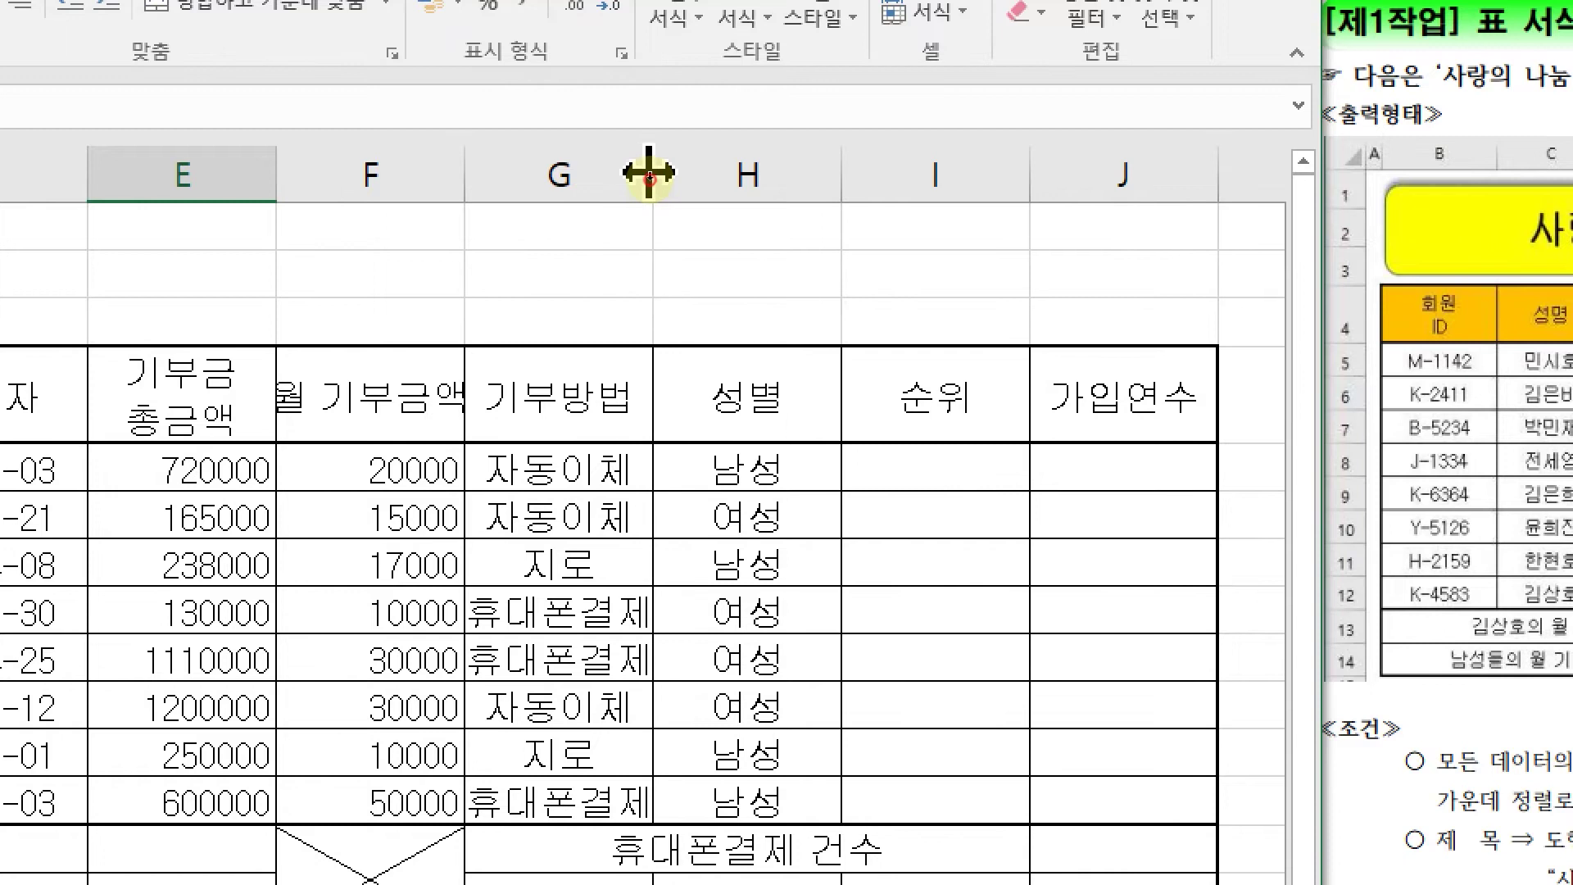
- Widen column G and auto-fit column F so that the 기부방법 and 월 기부금액 entries fit inside their cells
left_click_drag(648, 174, 695, 174)
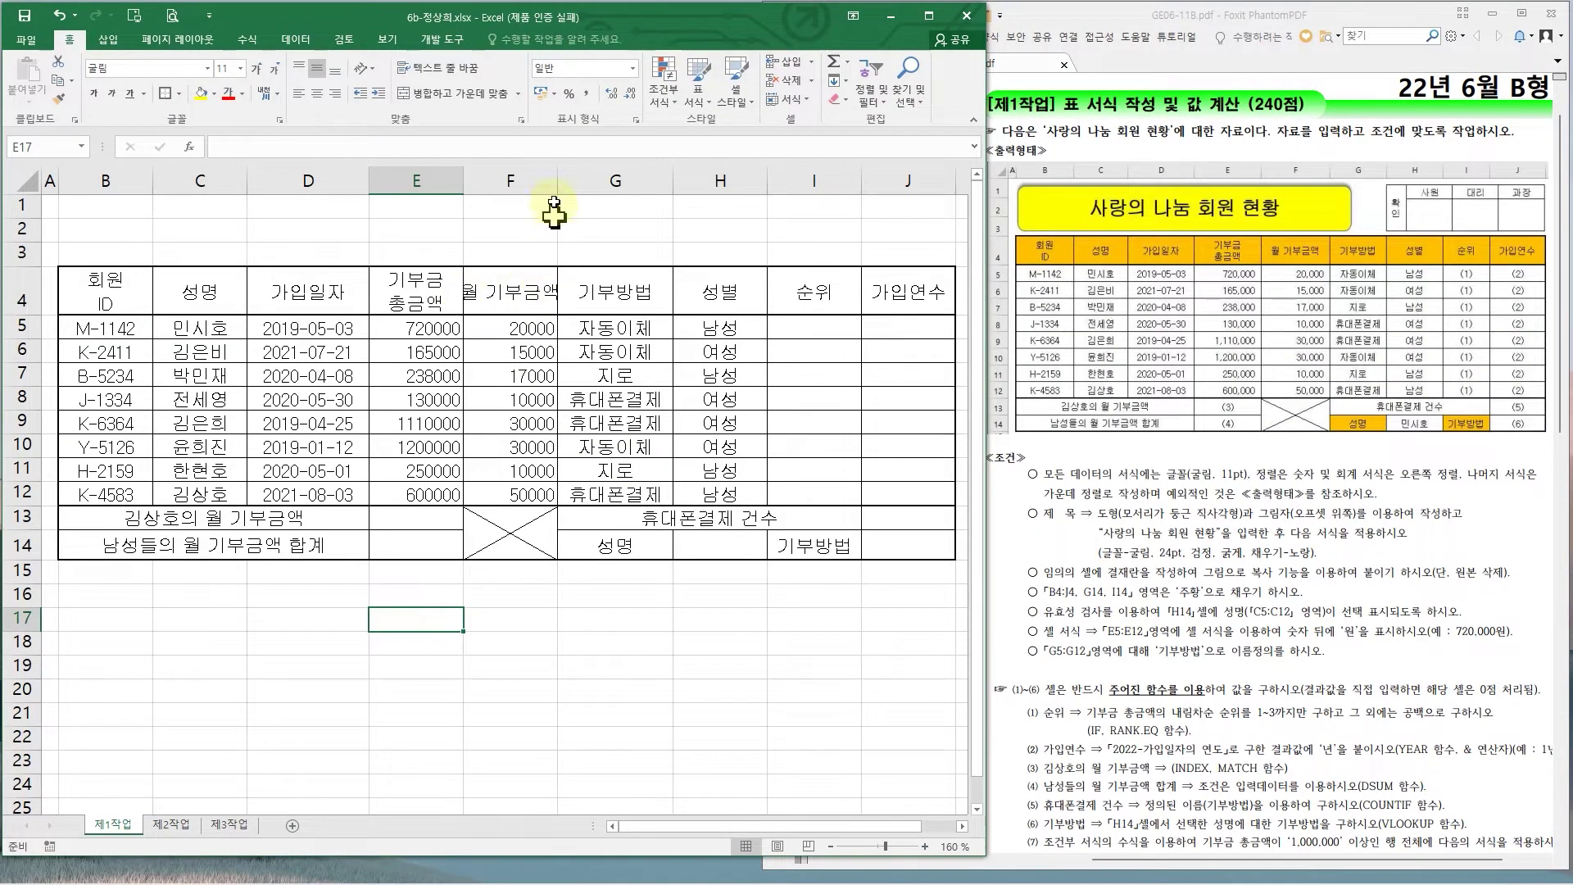
double_click(555, 177)
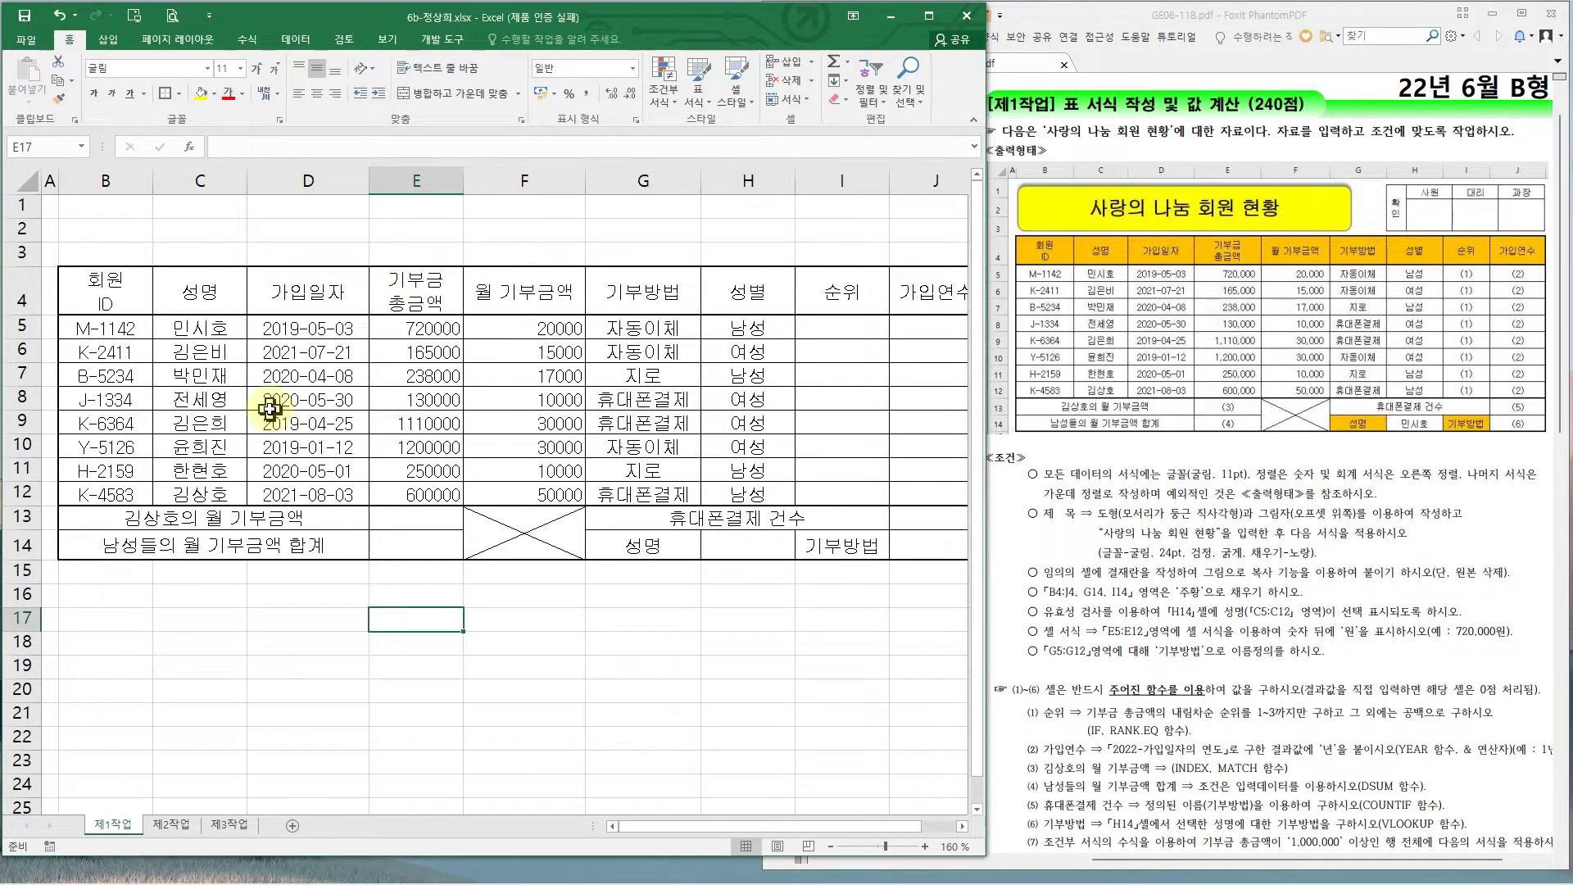
key("Up")
- Increase the row height of rows 1 to 3 and of the table rows 5 to 14
scroll(926, 328, "down", 1, "ctrl")
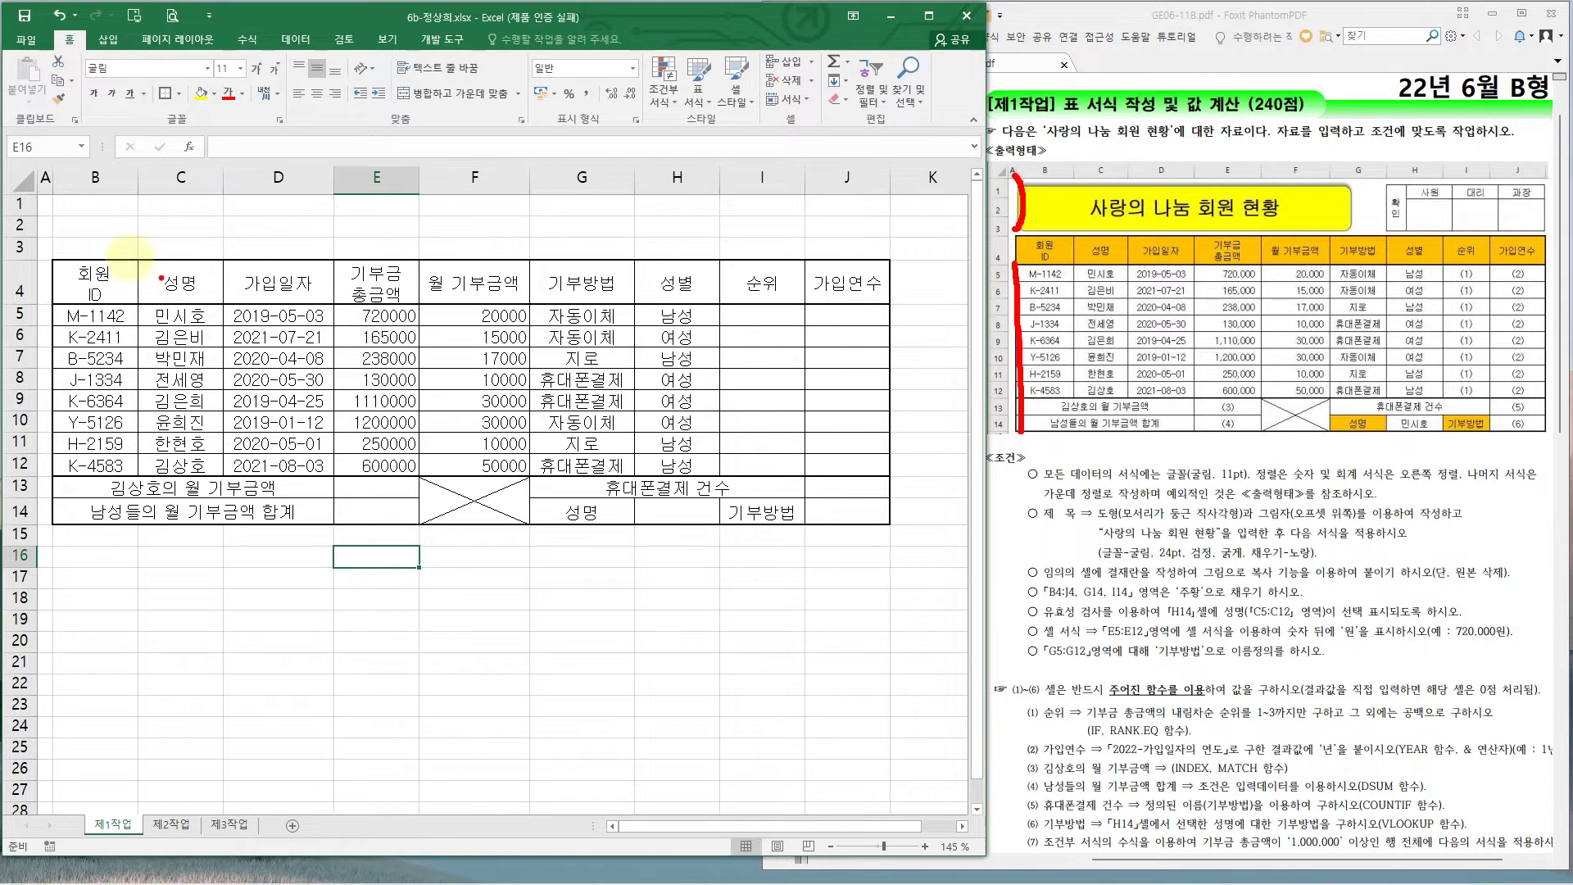
left_click_drag(23, 204, 24, 246)
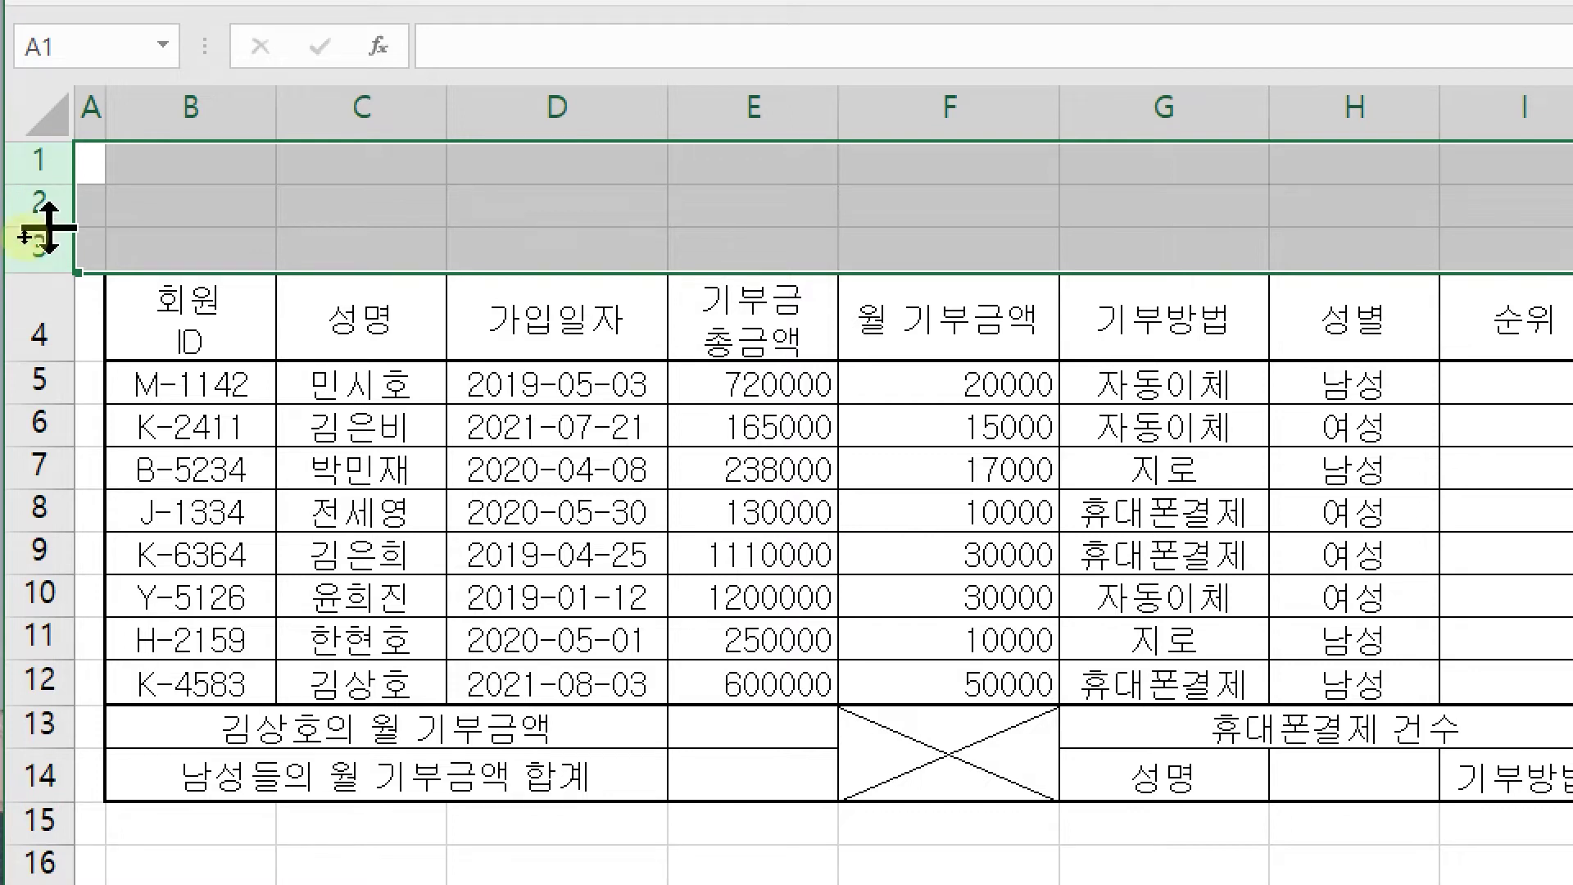
left_click_drag(49, 228, 45, 237)
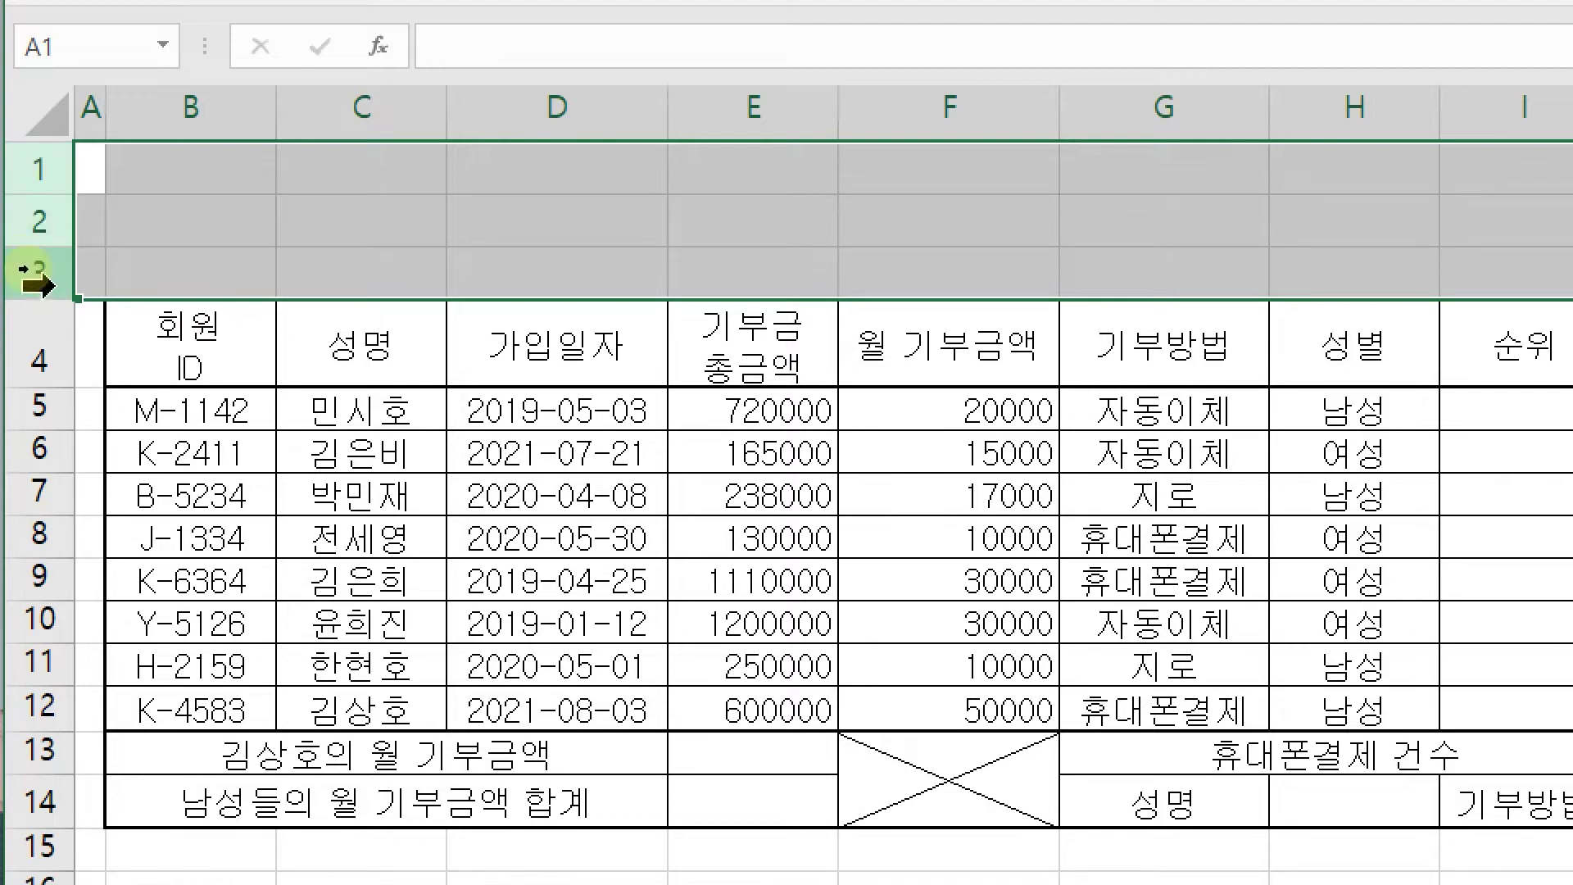
left_click_drag(37, 407, 13, 735)
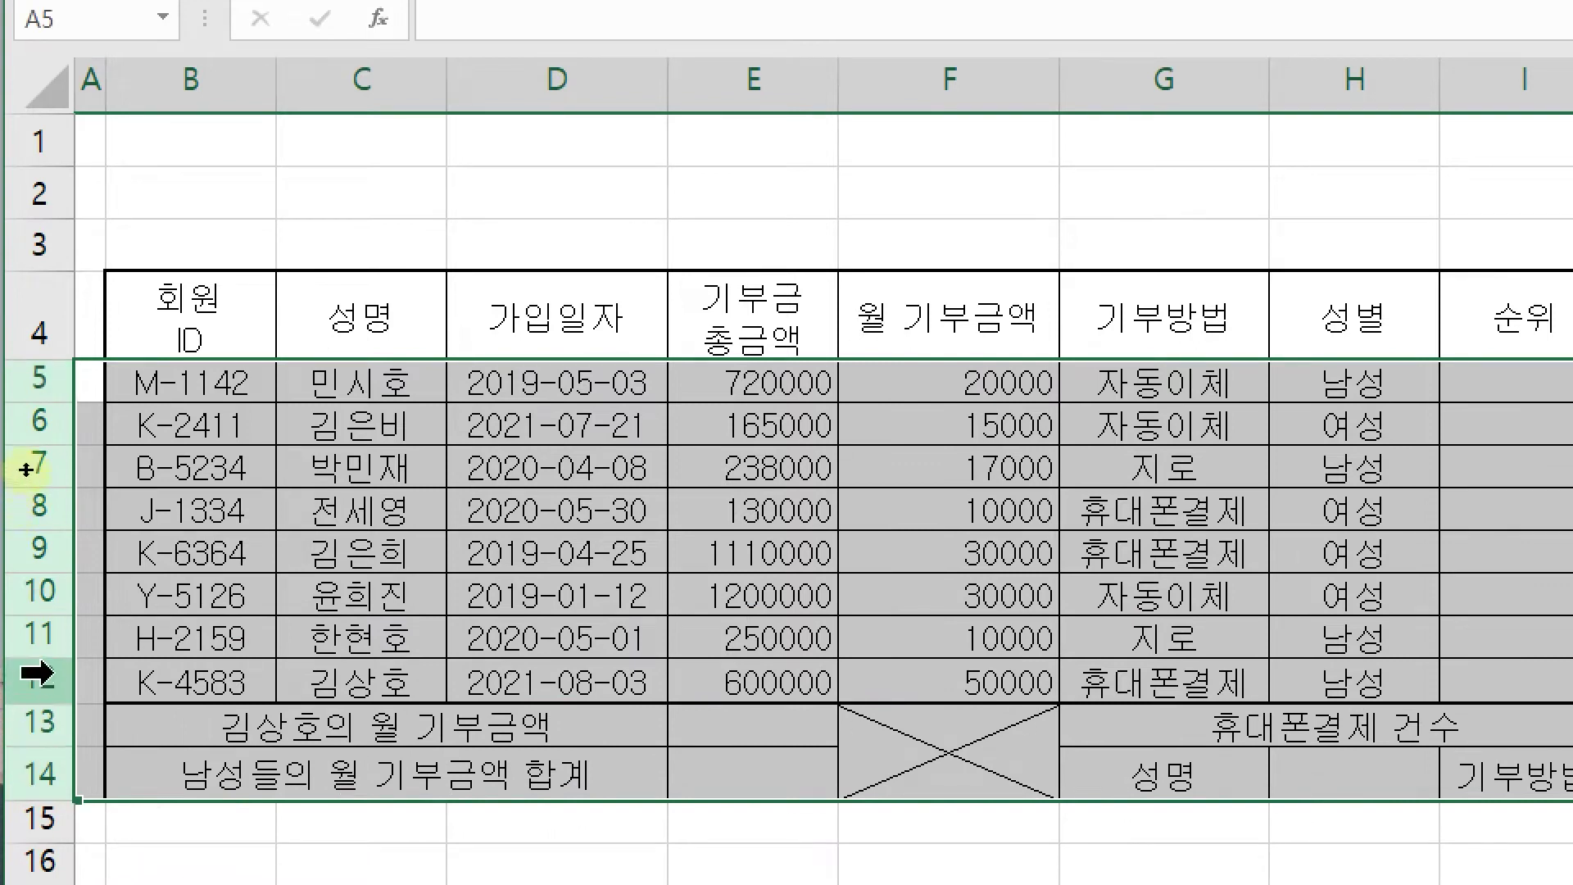
left_click_drag(51, 656, 46, 653)
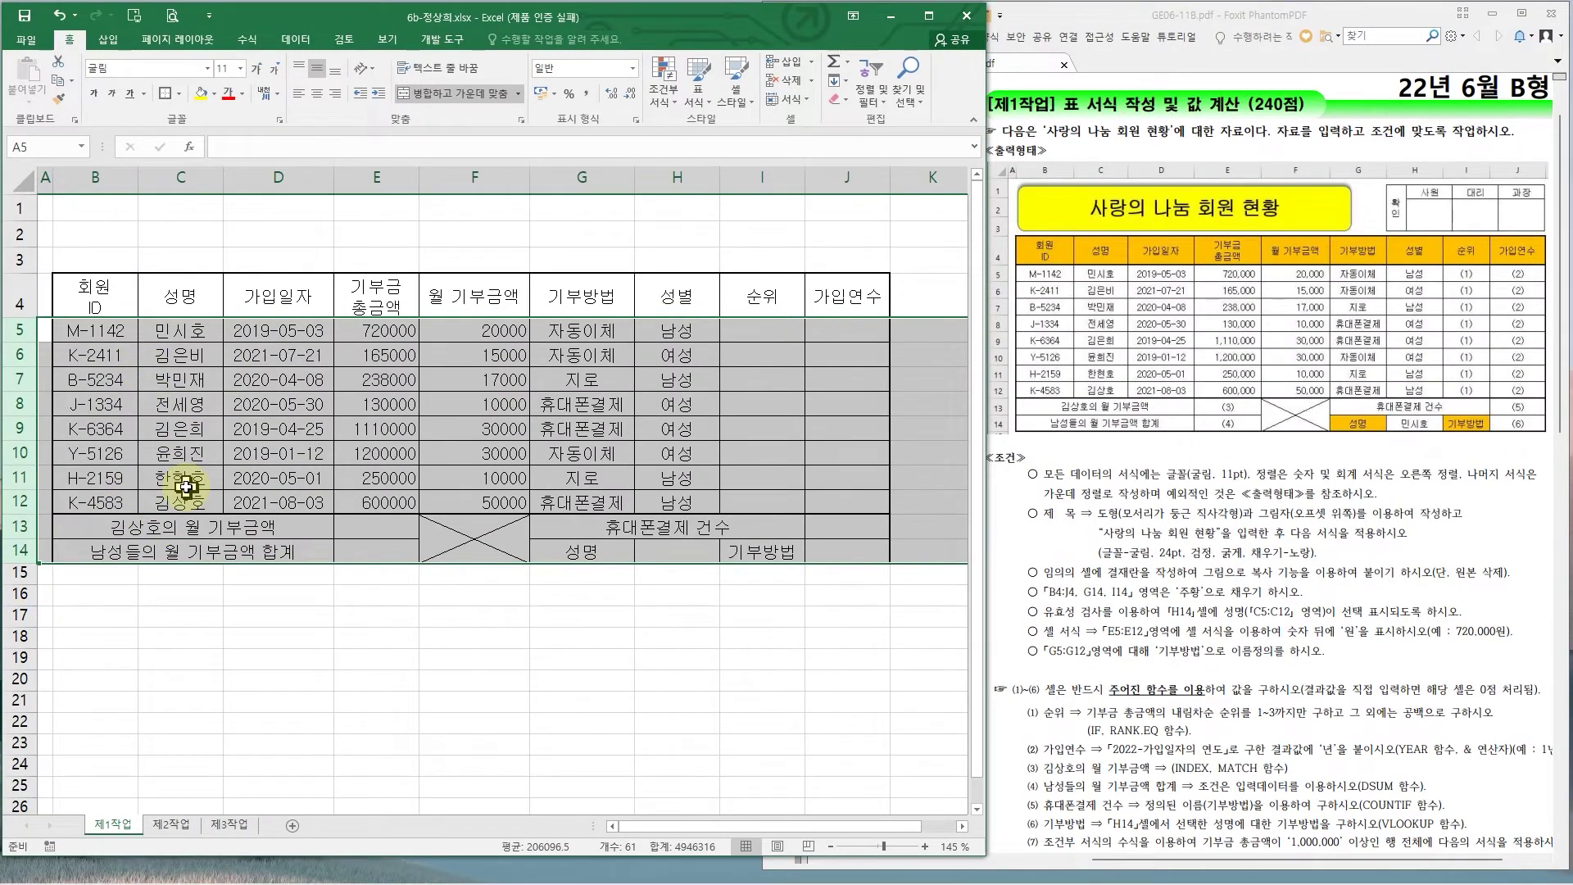
left_click(180, 428)
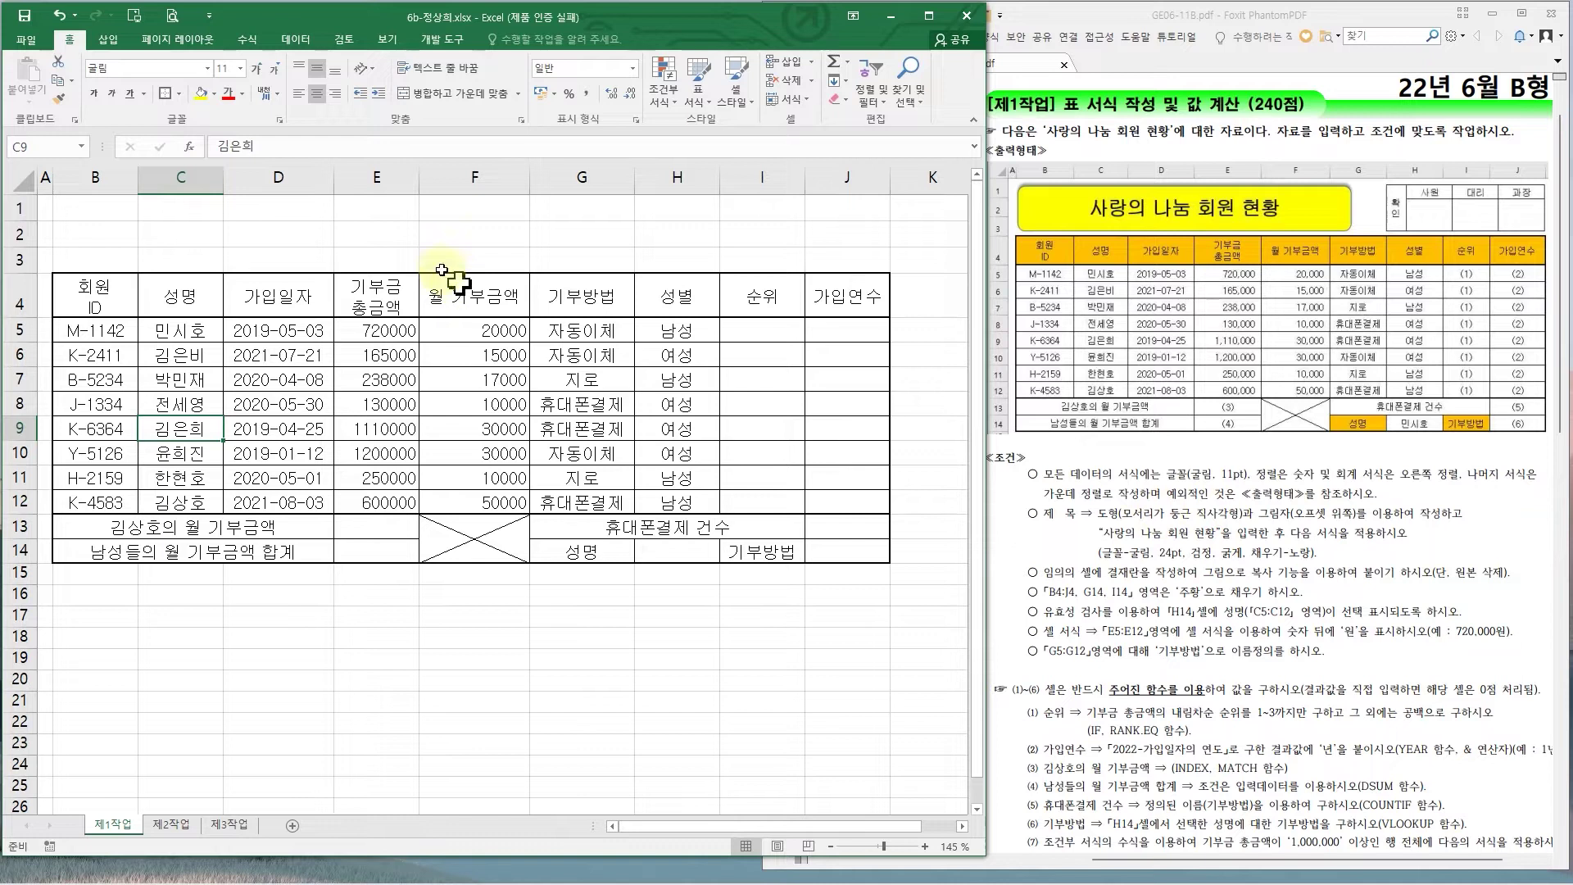
- Draw a rounded rectangle about 11.79 × 1.48 cm over B1:G3 and enter the title "사랑의 나눔 회원 현황" in it
left_click(108, 39)
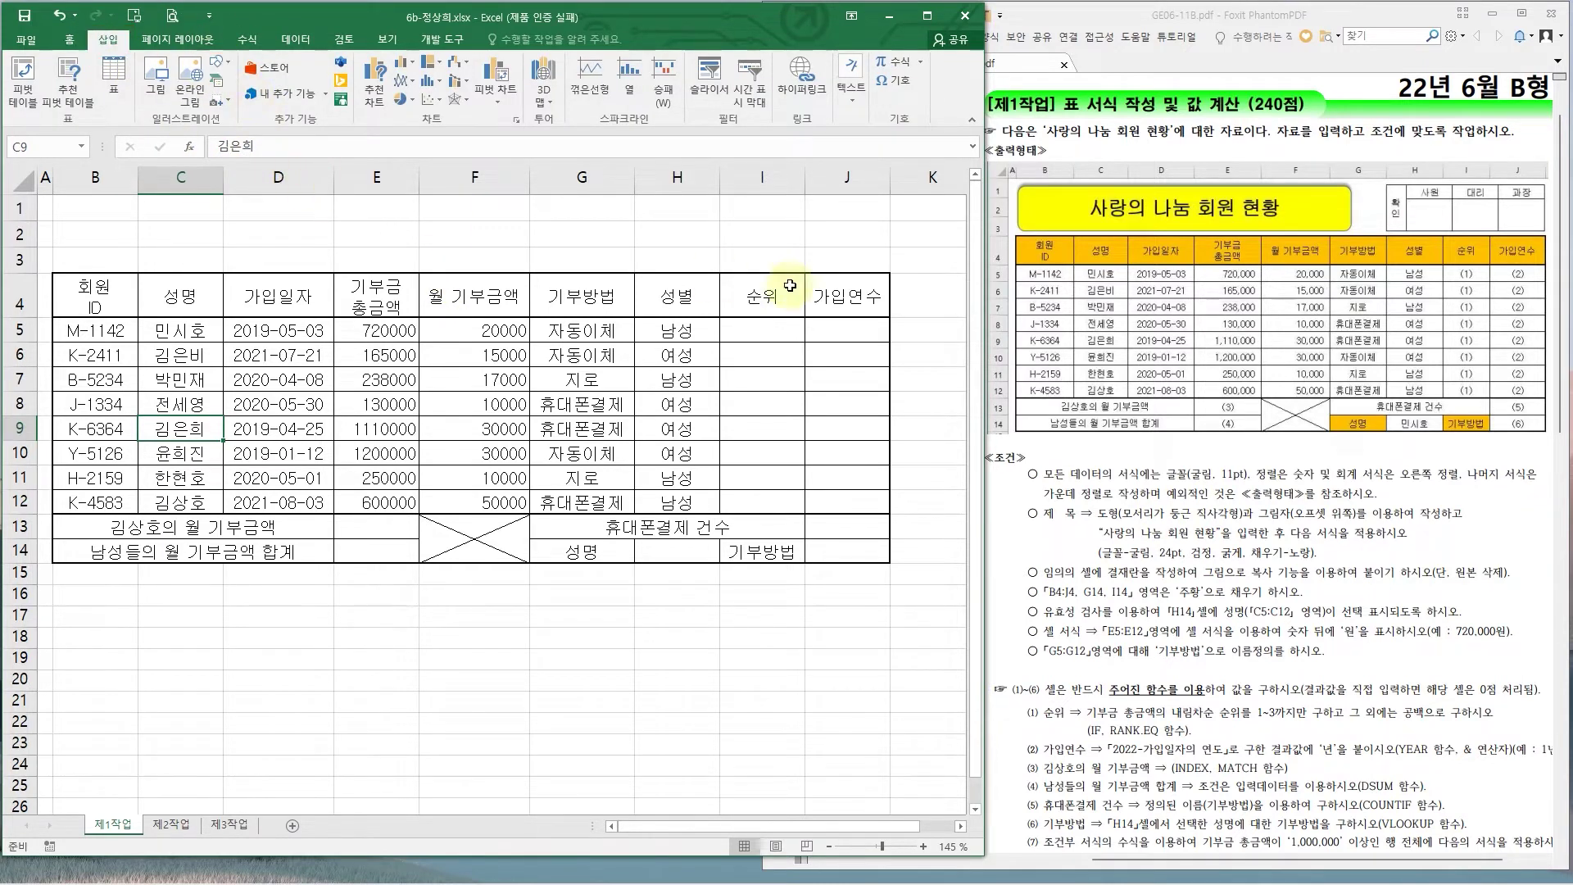
left_click_drag(986, 422, 1457, 414)
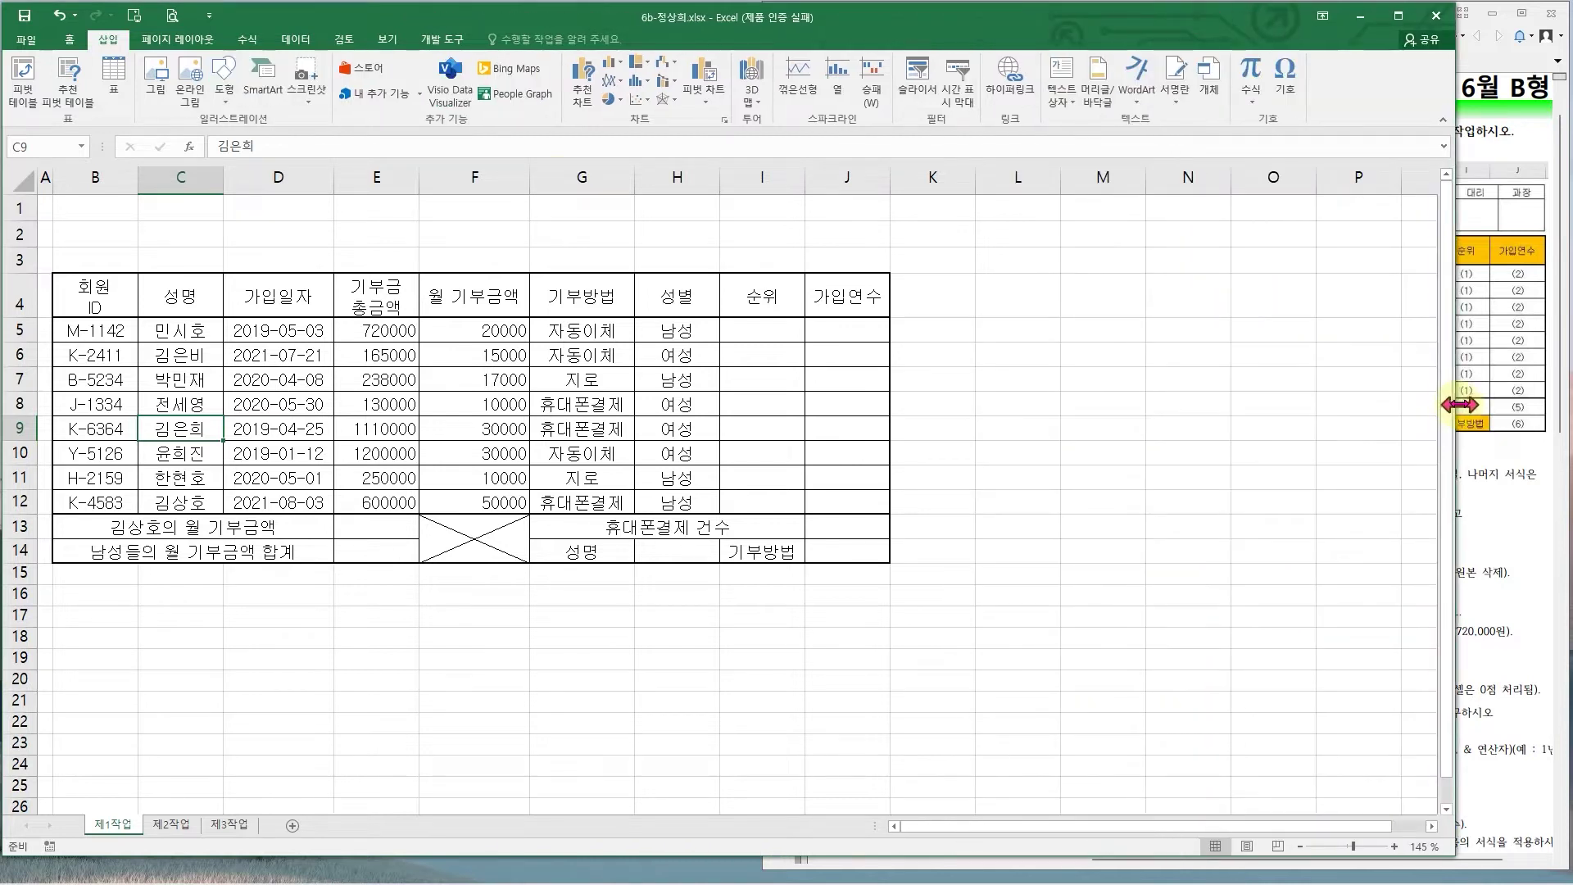
left_click(226, 81)
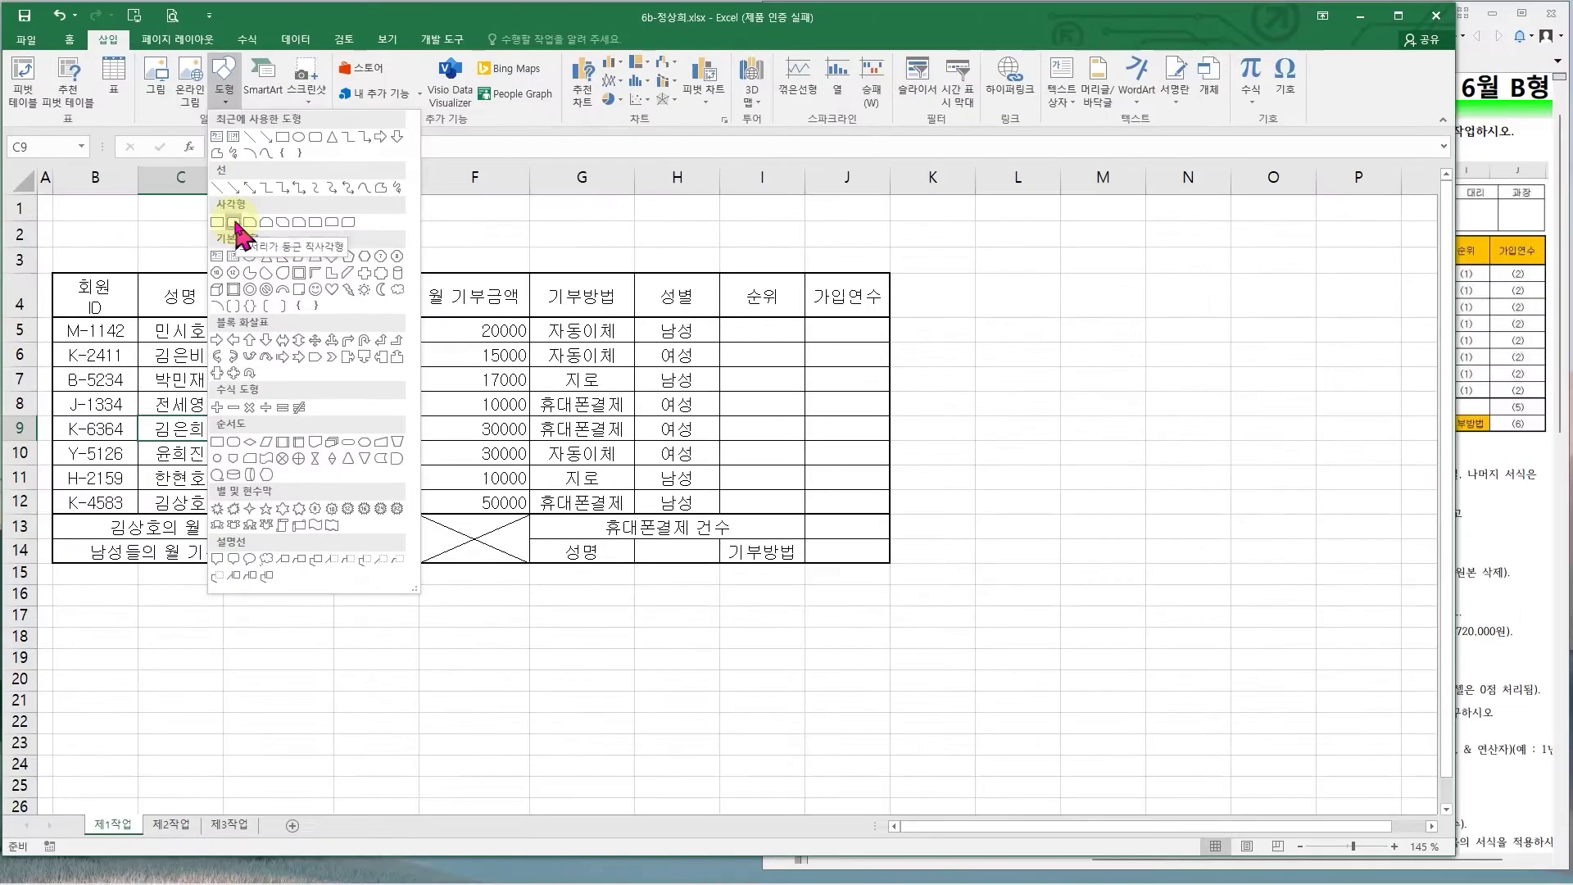
left_click(232, 223)
left_click_drag(1455, 480, 986, 549)
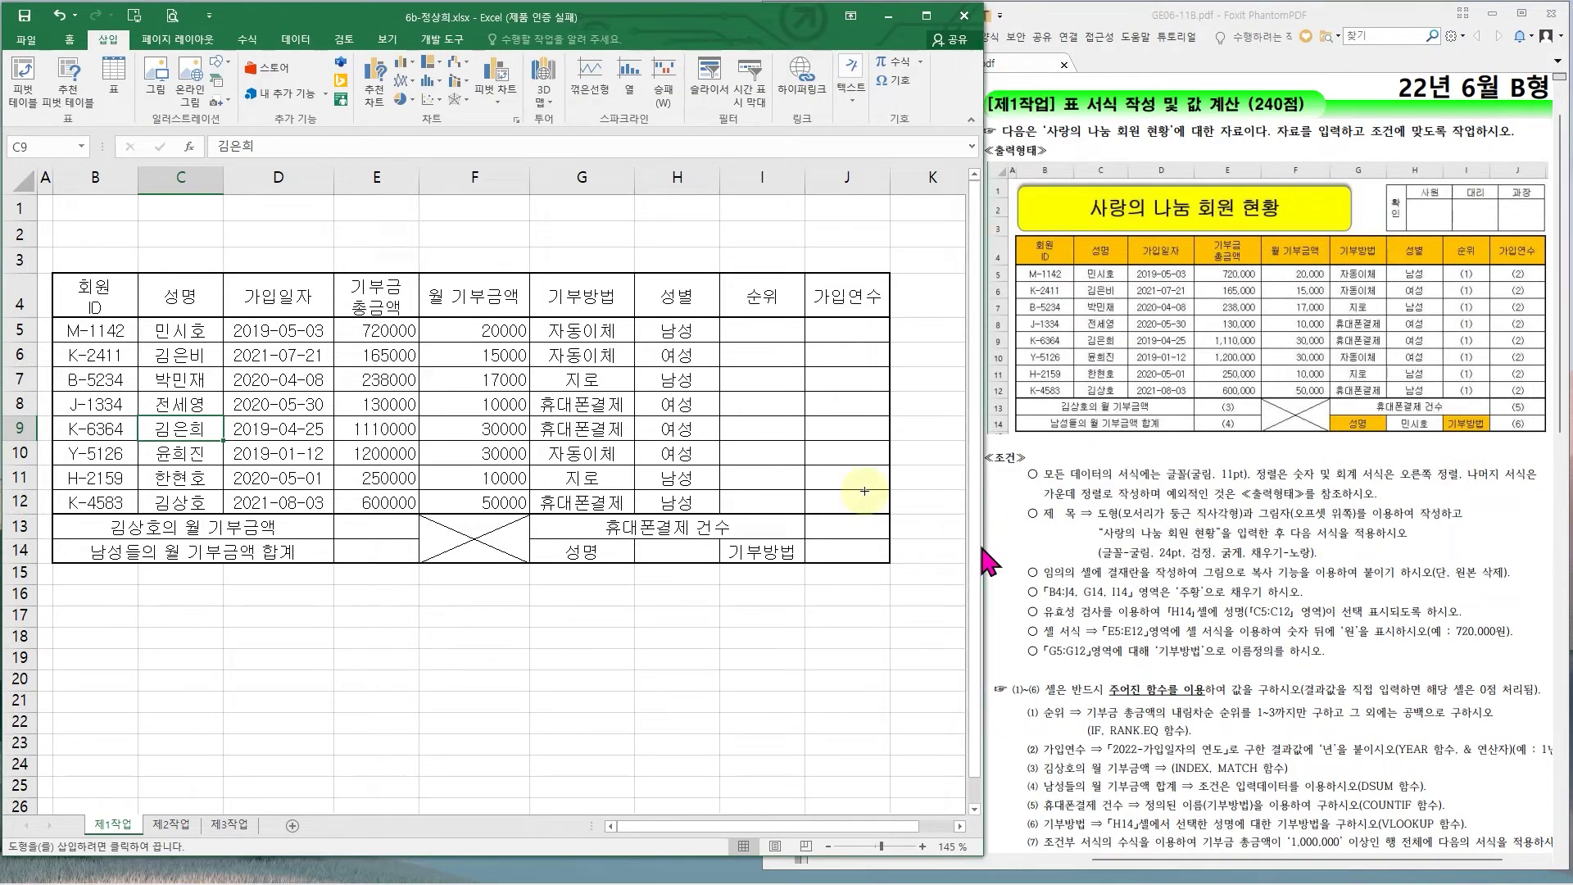
mouse_move(64, 201)
left_mouse_down()
mouse_move(446, 228)
mouse_move(591, 267)
left_mouse_up()
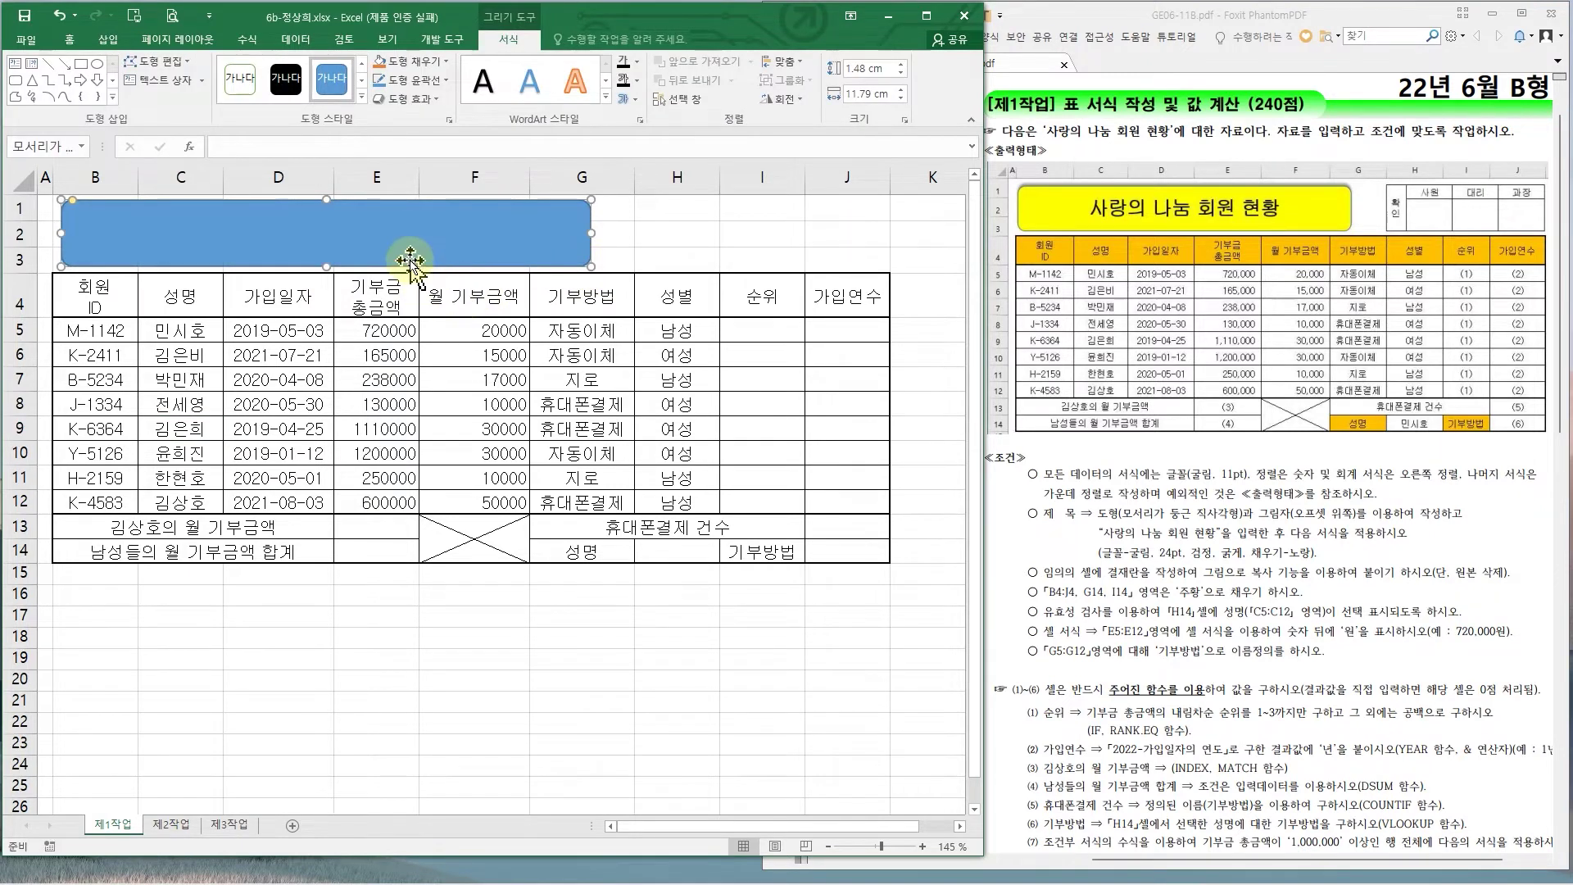
type("사랑의 나눔 회원 현황")
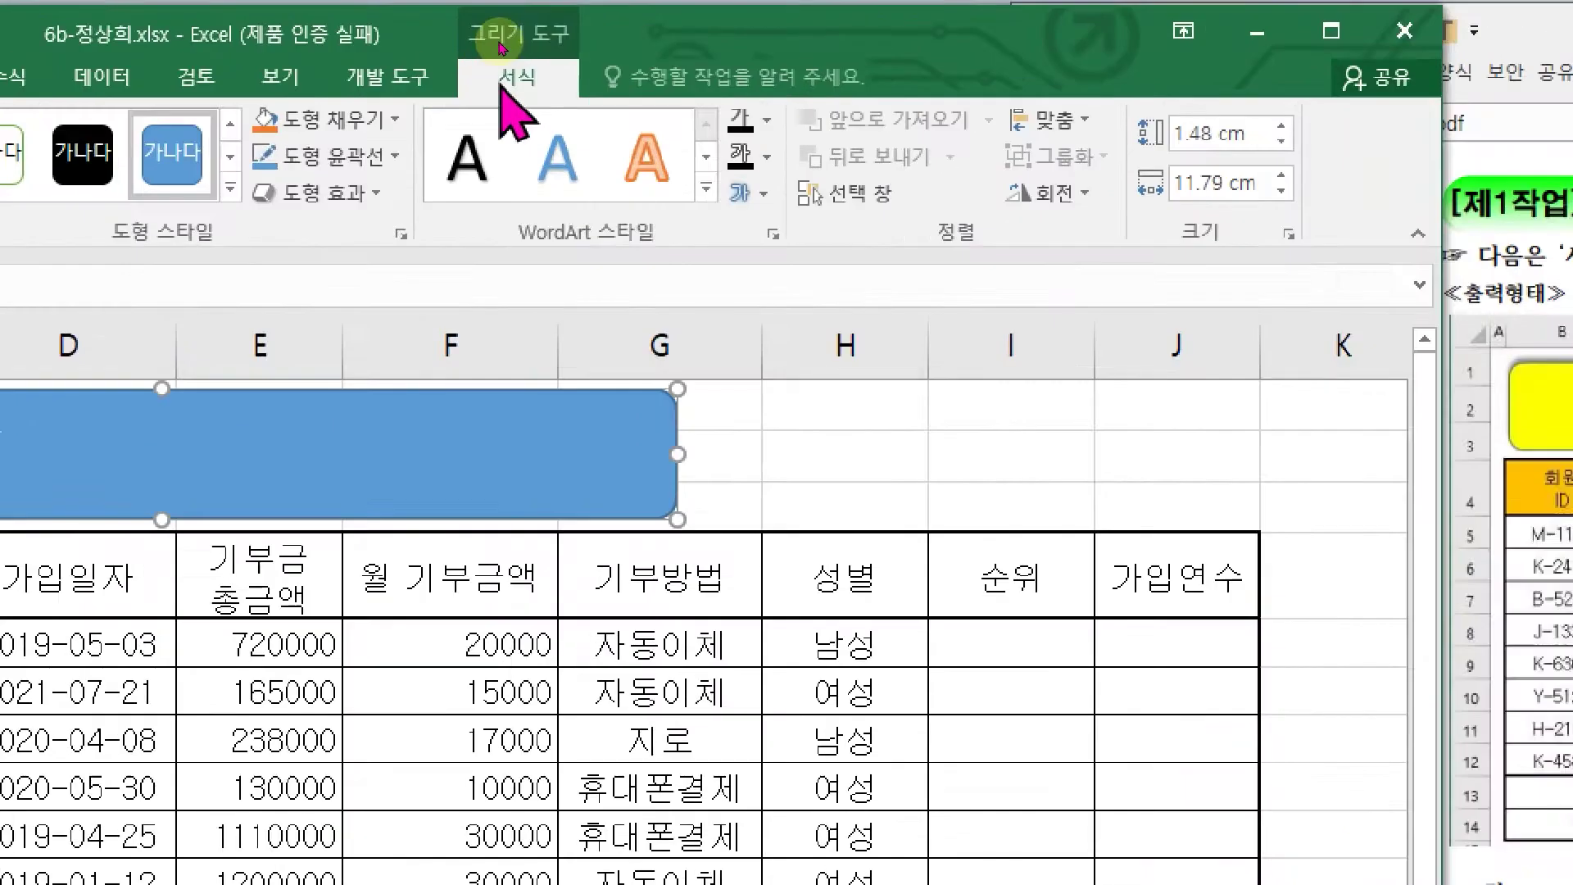
- Apply the outer offset-top shadow (오프셋 위쪽) to the title shape
left_click(437, 98)
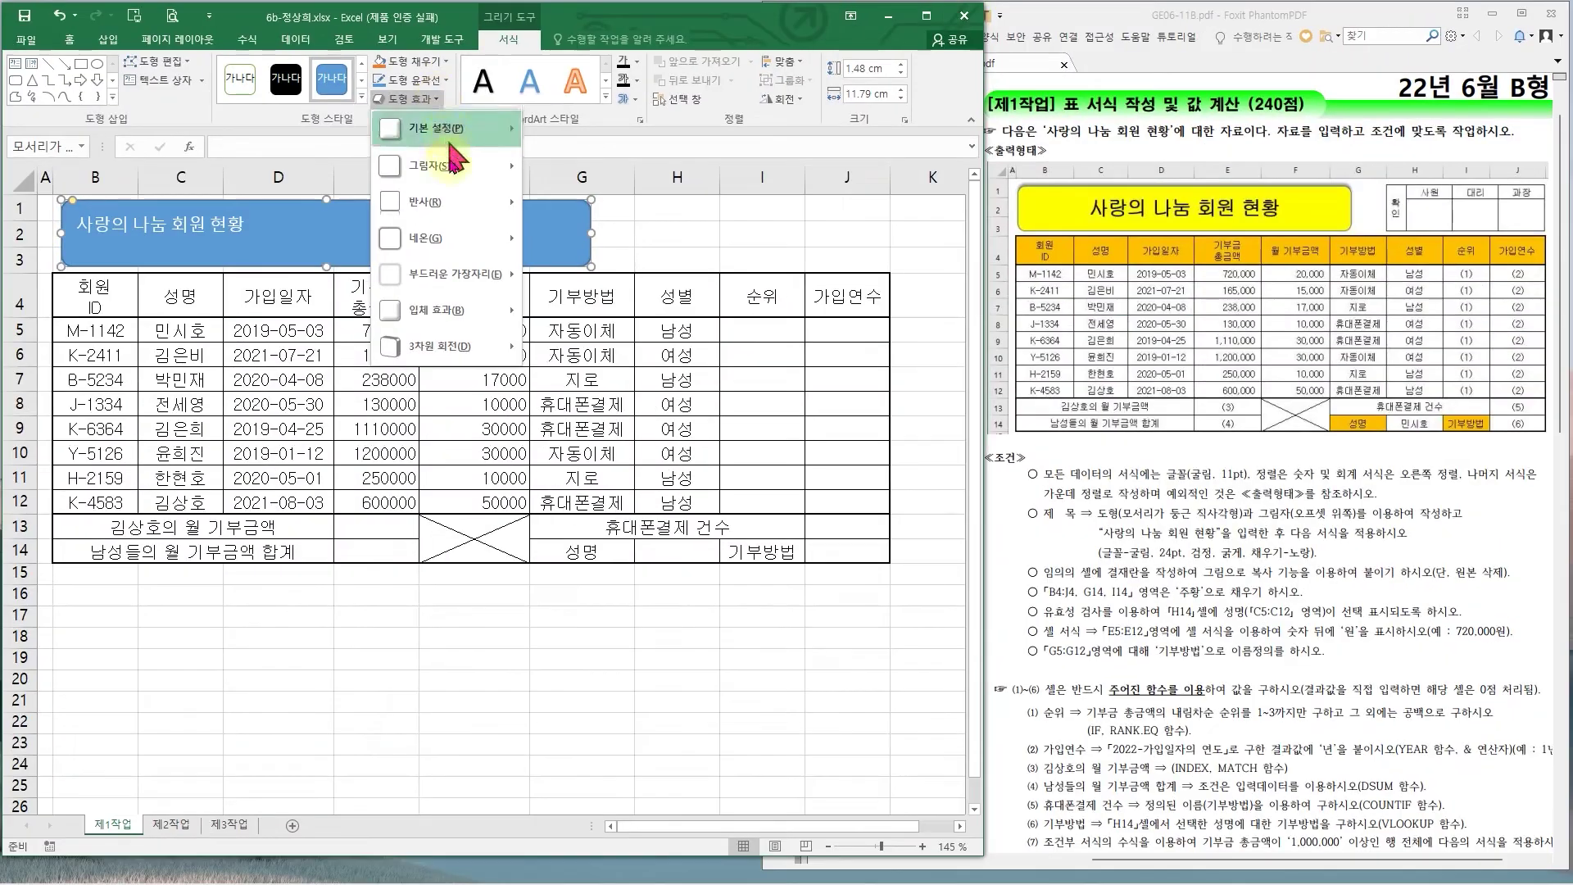
mouse_move(400, 317)
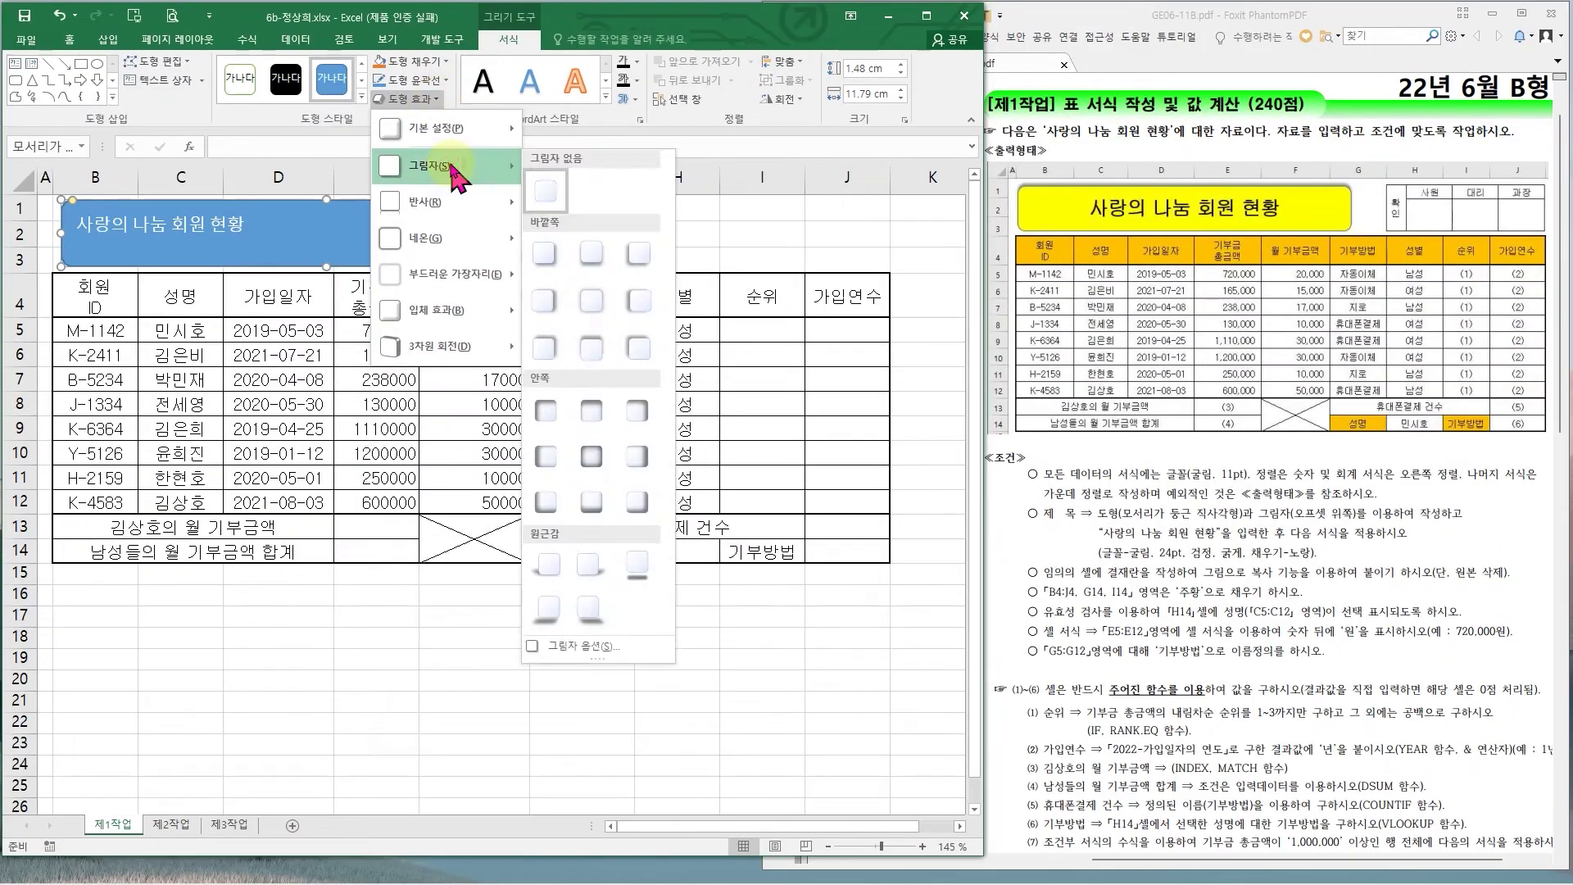
left_click(586, 344)
- Format the title shape's text in 굴림, 24 pt, bold
left_click(68, 41)
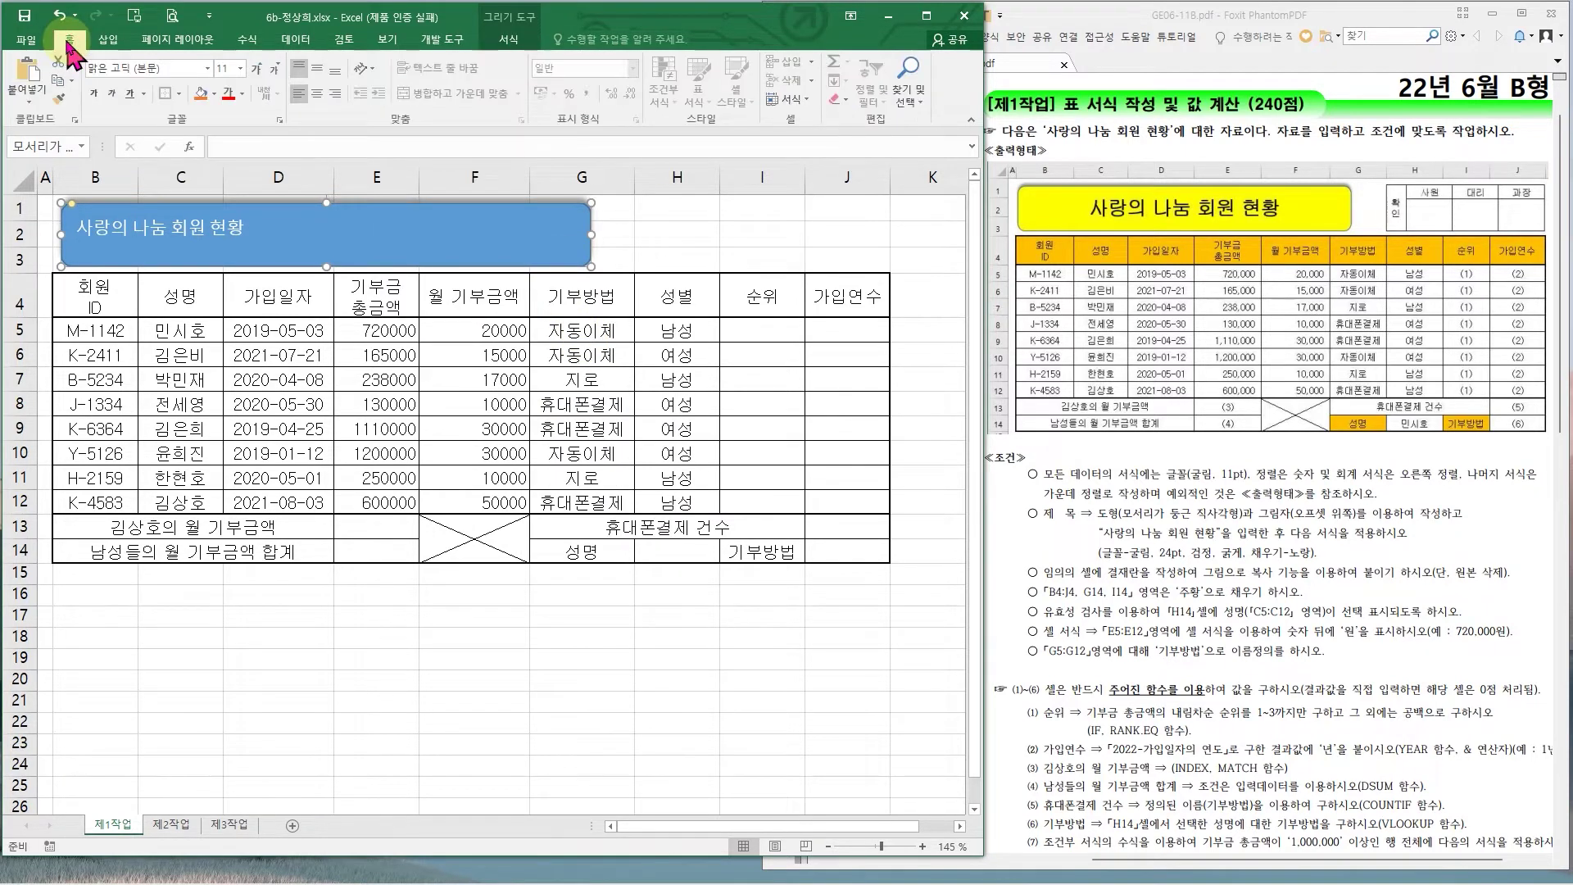
left_click(112, 68)
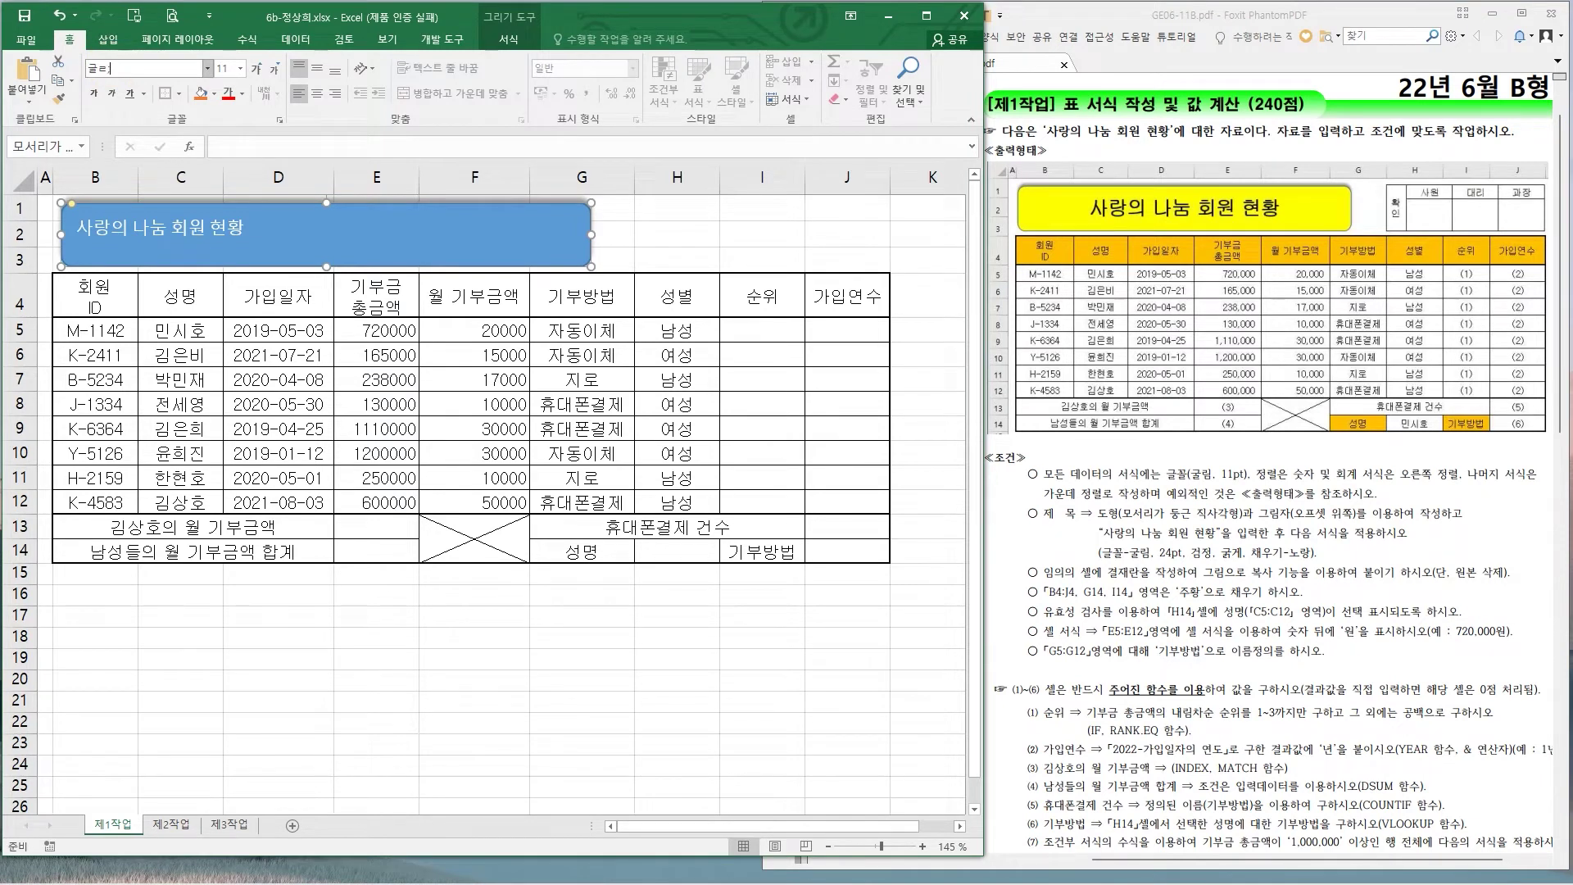
type("굴림")
key("Return")
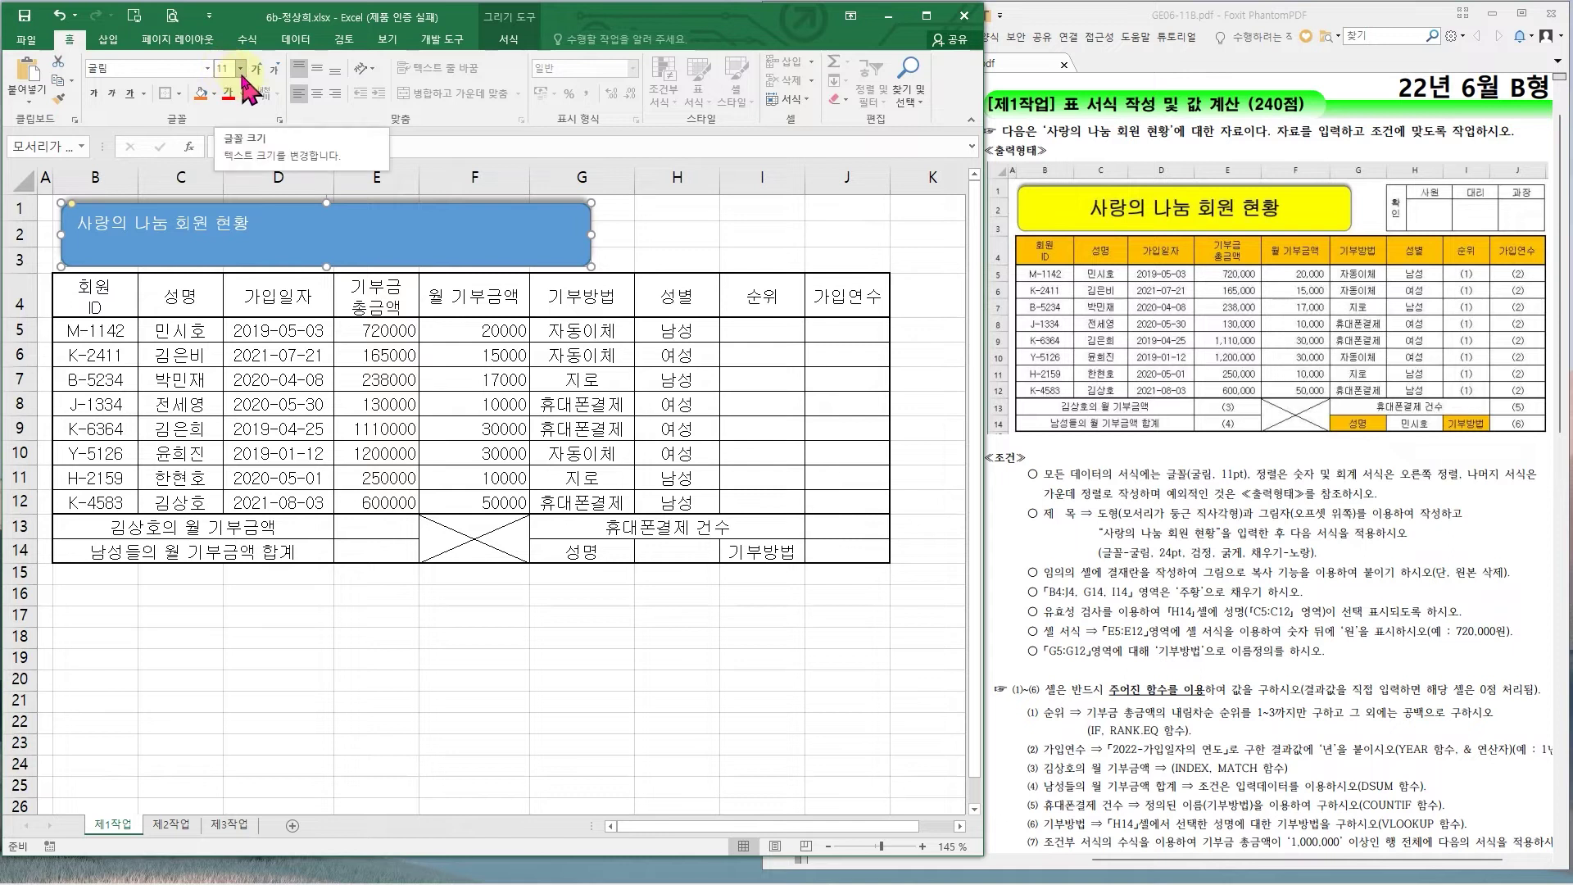
left_click(240, 68)
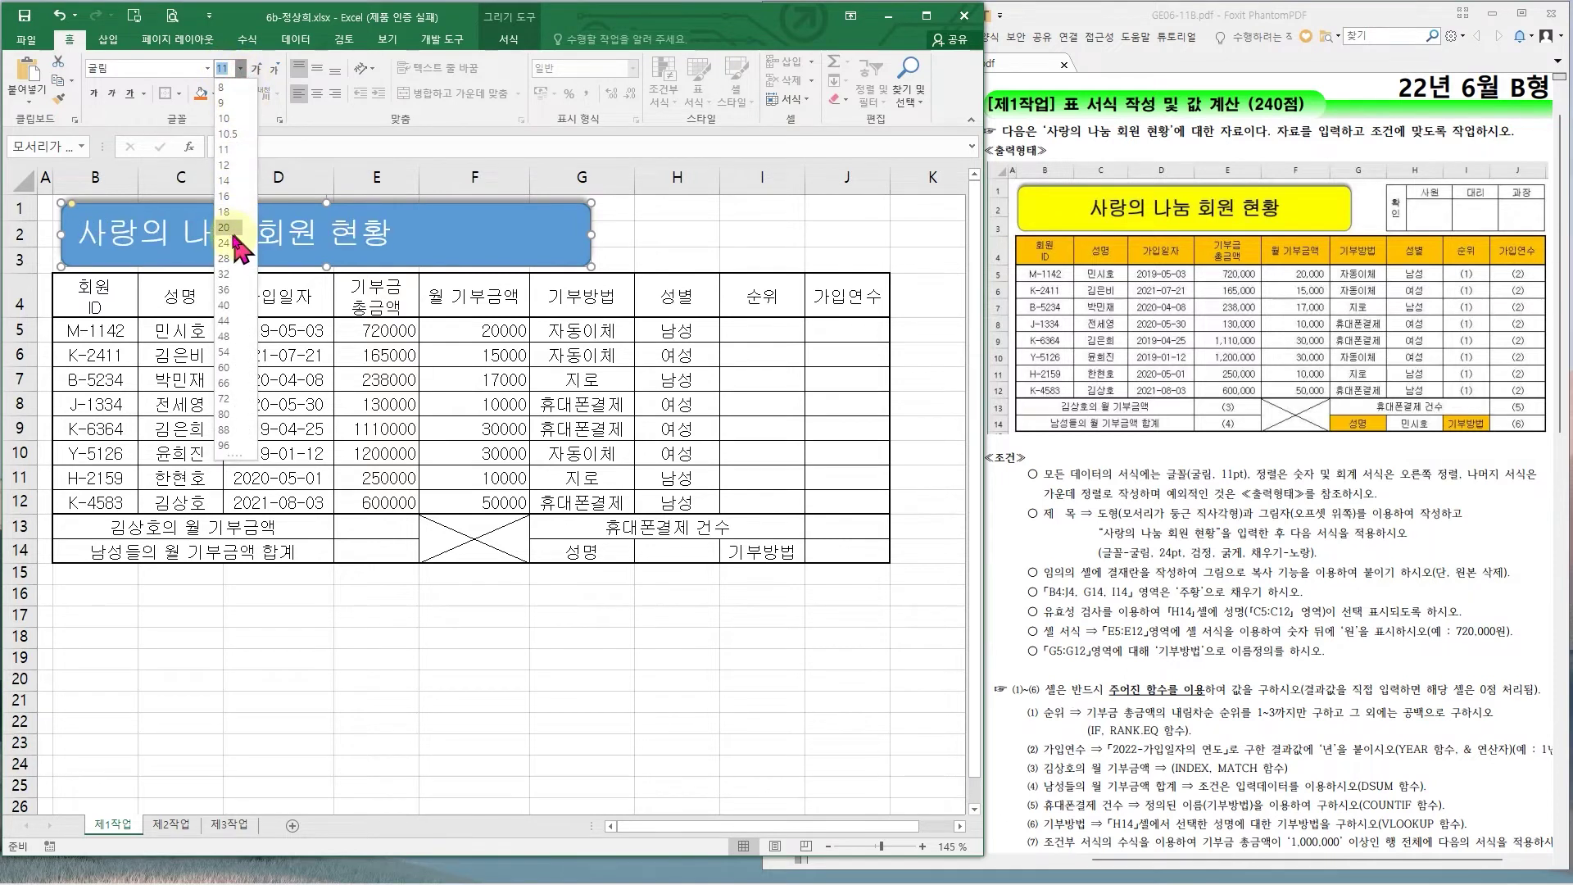
left_click(238, 243)
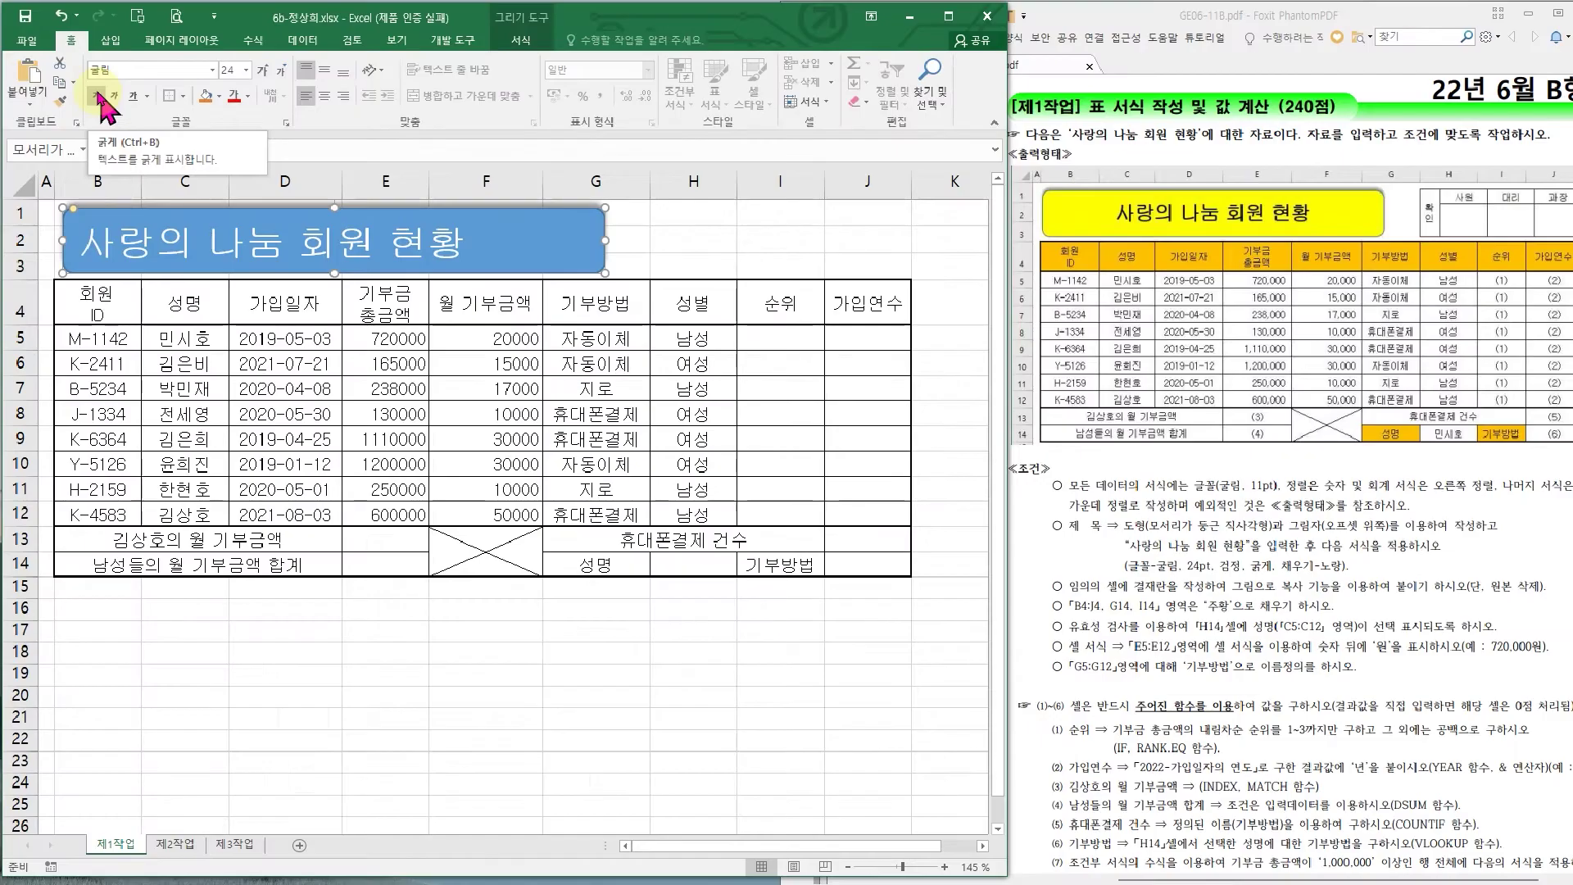
left_click(99, 94)
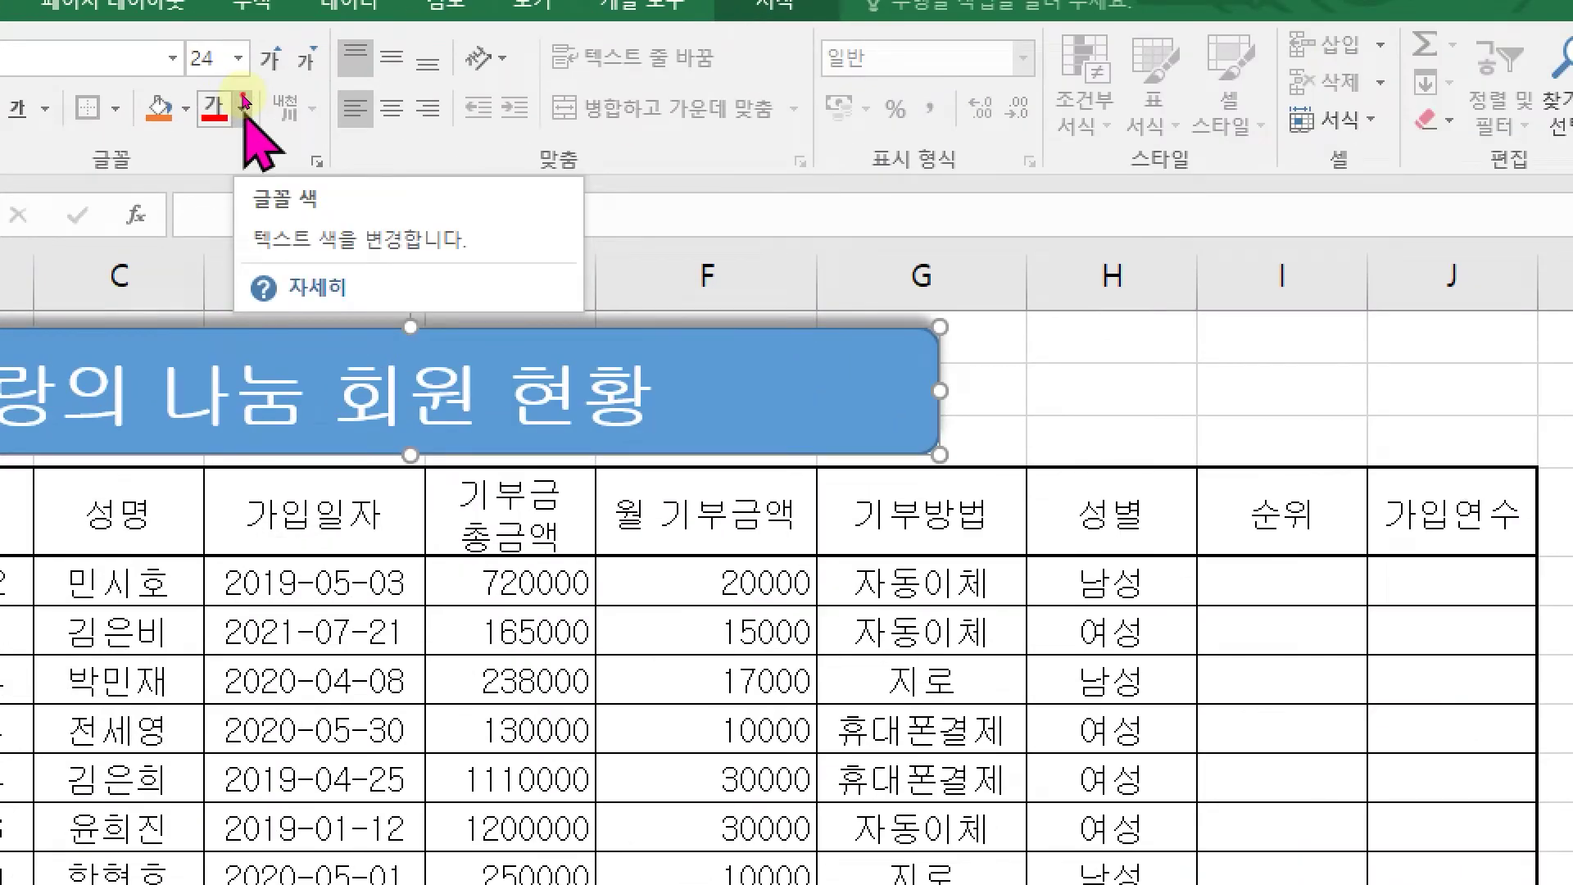
- Make the title text black and centered, and fill the title shape with standard yellow
left_click(244, 103)
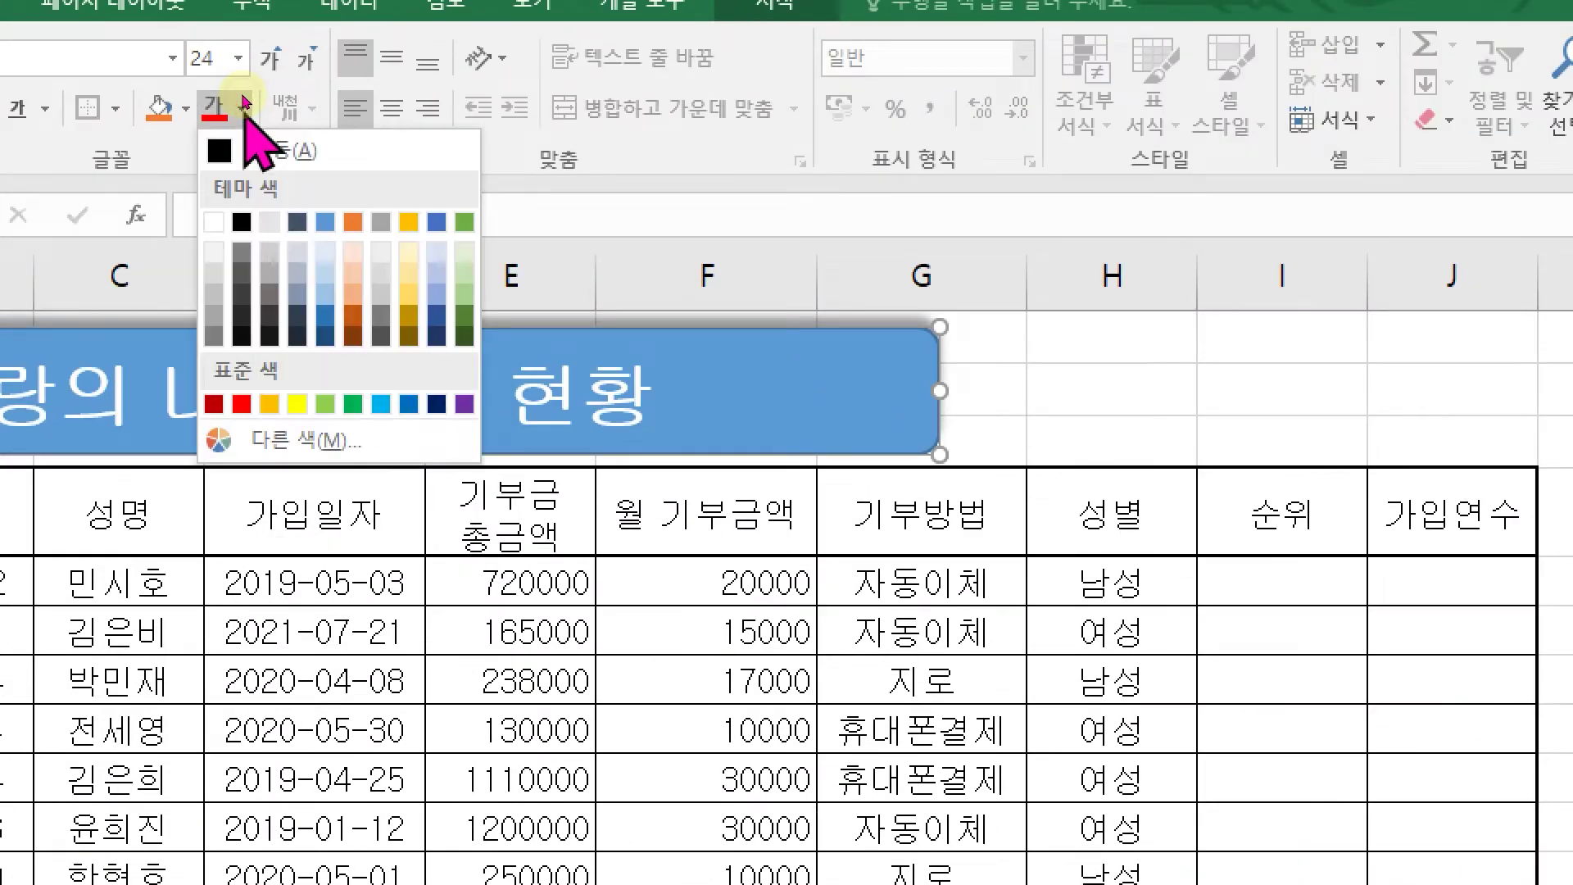
left_click(242, 223)
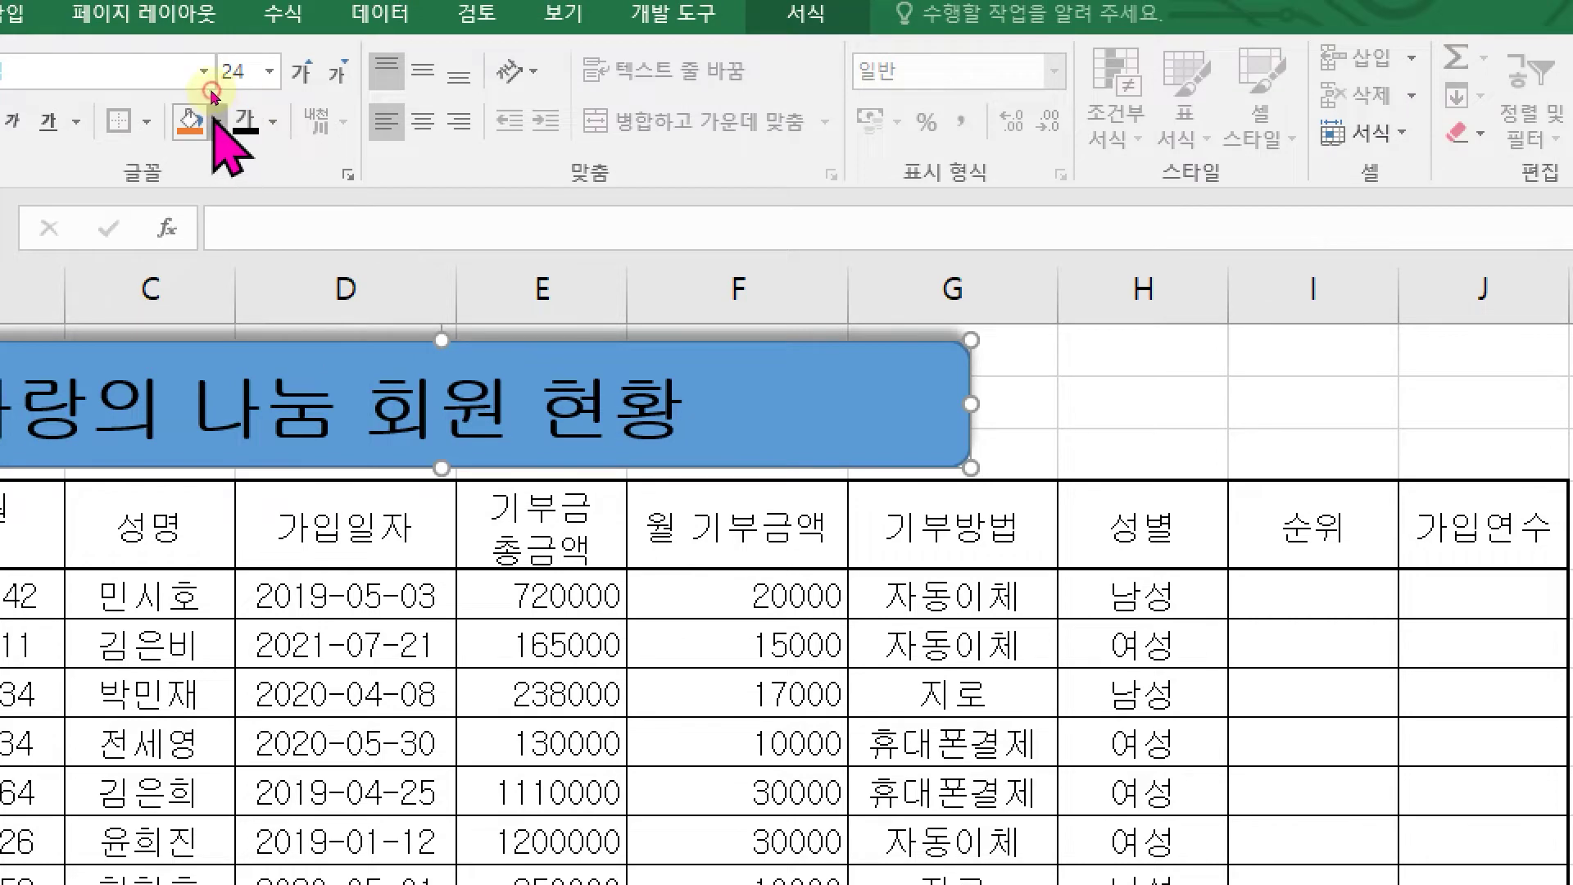
left_click(217, 121)
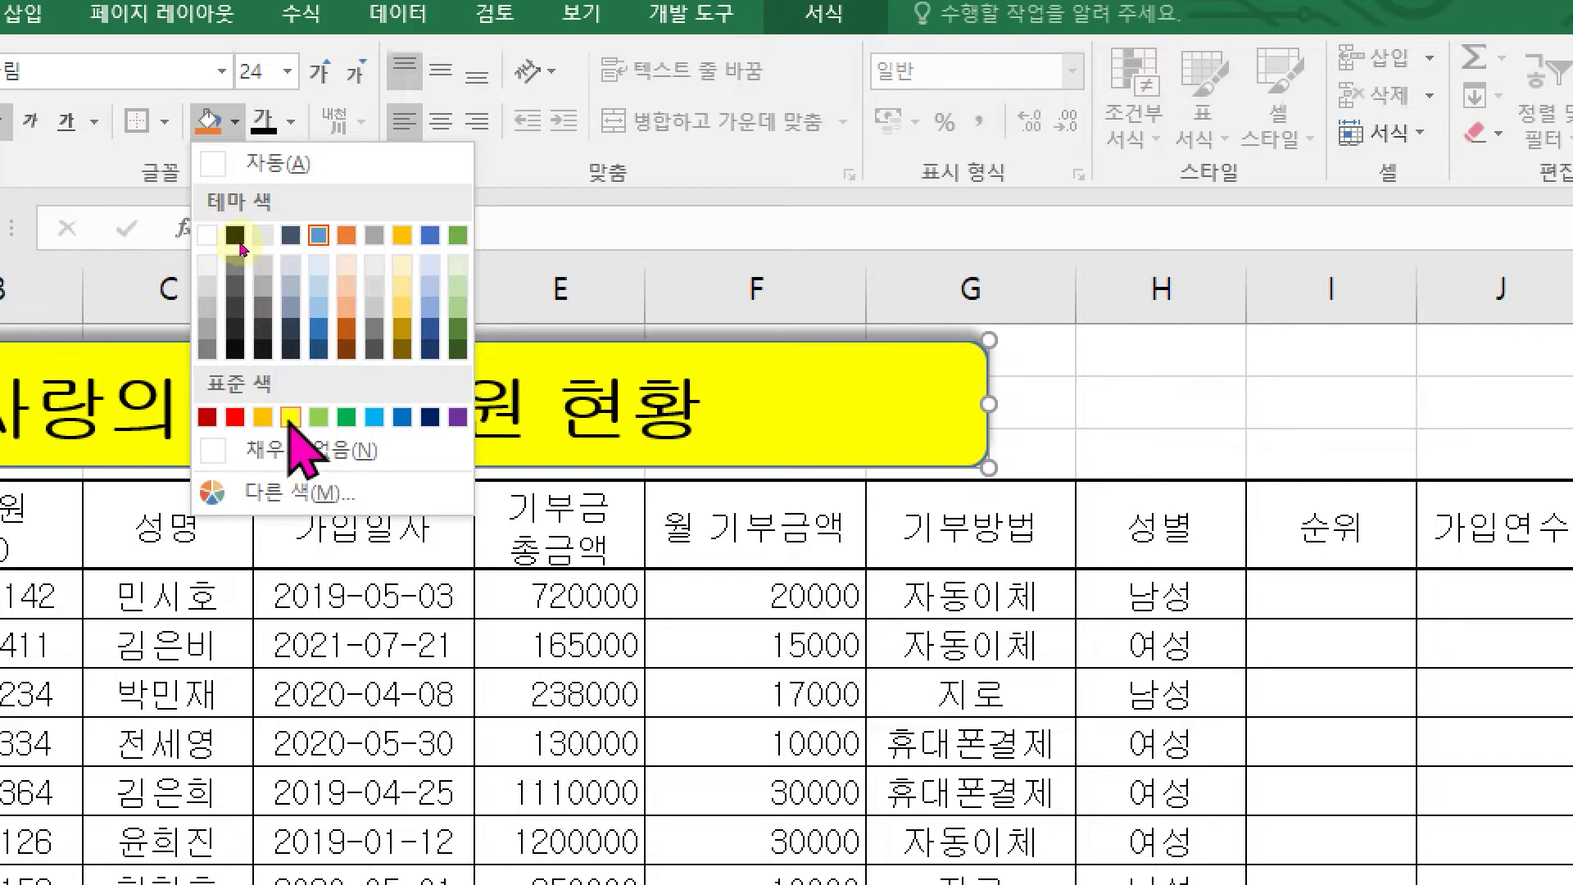
left_click(290, 416)
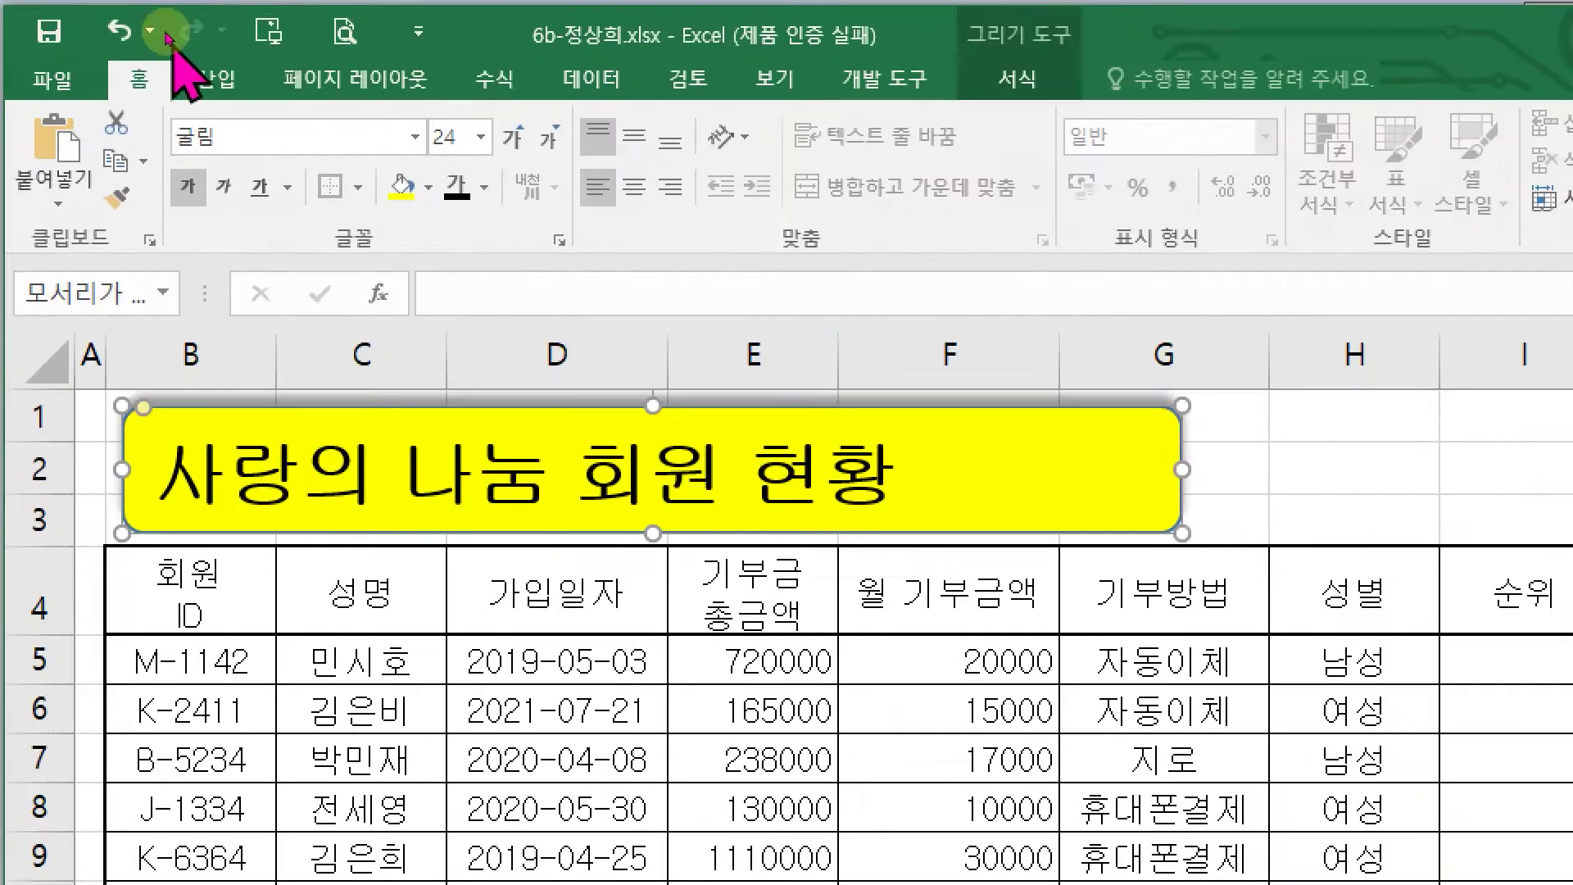
left_click(636, 191)
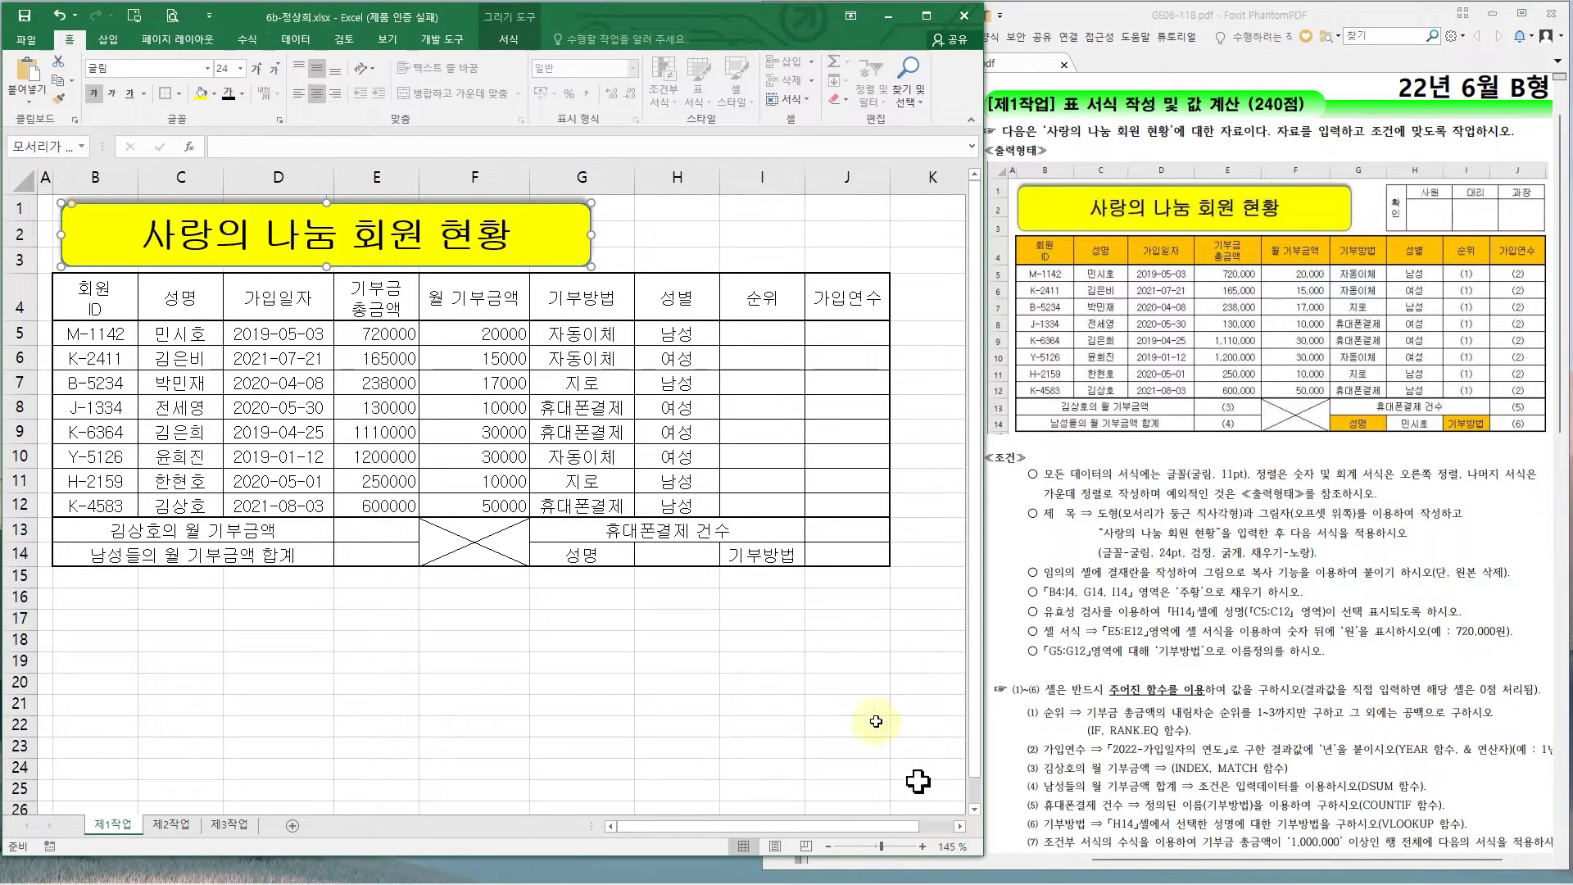
- Enter the approval box labels 확인, 사원, 대리 and 과장 in L16:O16, clear of the table
left_click(961, 826)
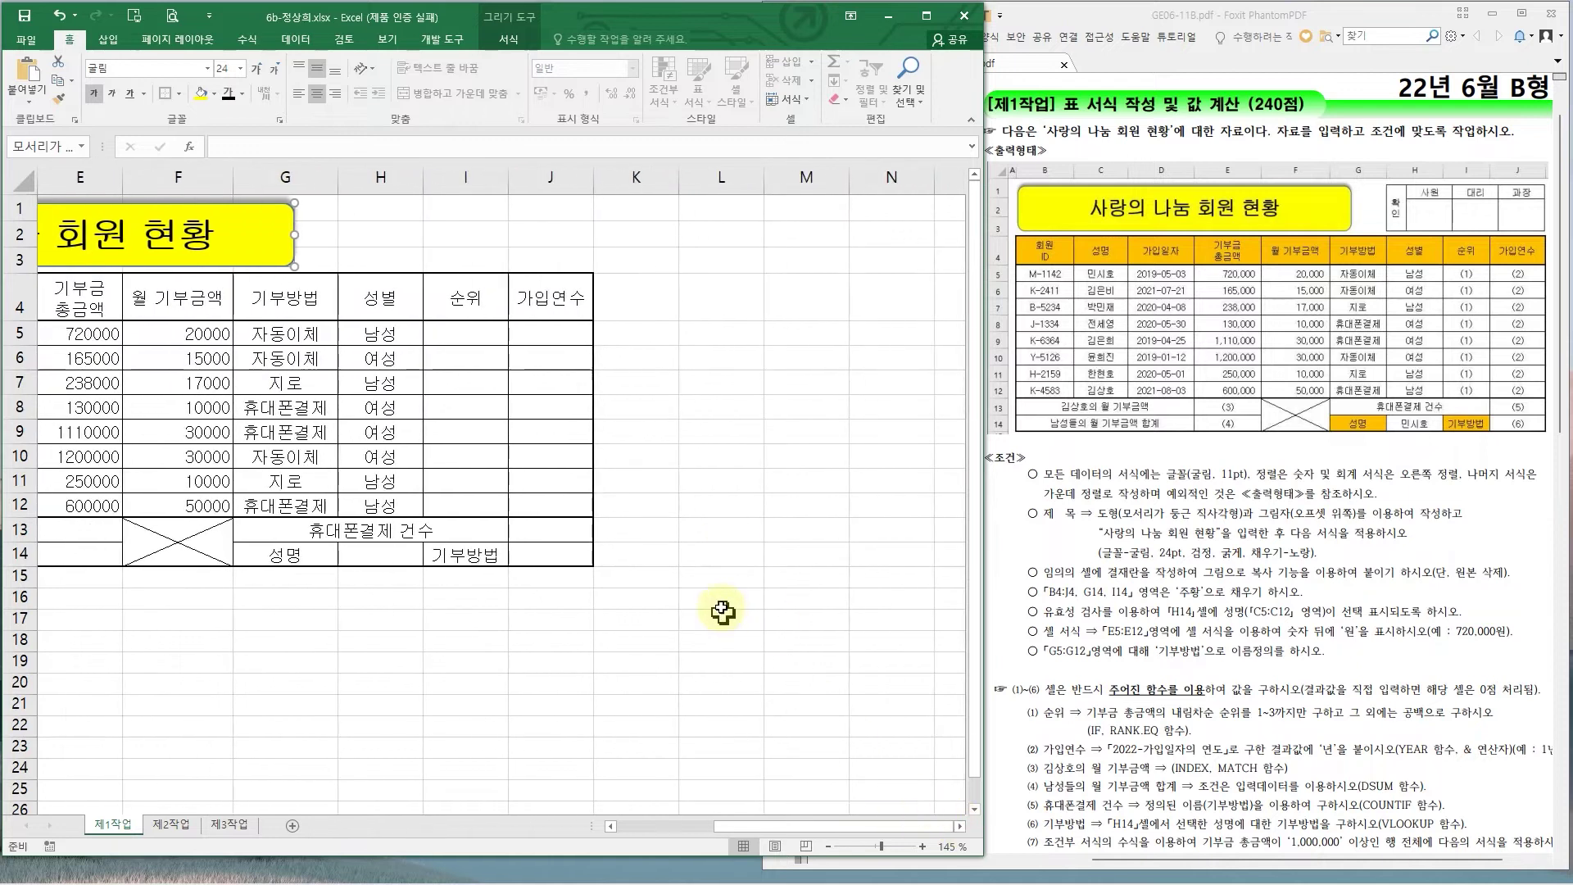
left_click(721, 604)
type("확인")
scroll(721, 606, "right", 2)
key("Tab")
type("사원")
key("Tab")
type("대리")
key("Tab")
type("과장")
- Apply all borders to the approval box L16:O17 and center its labels
left_click_drag(562, 606, 778, 620)
mouse_move(478, 585)
left_mouse_down()
mouse_move(655, 631)
mouse_move(828, 637)
left_mouse_up()
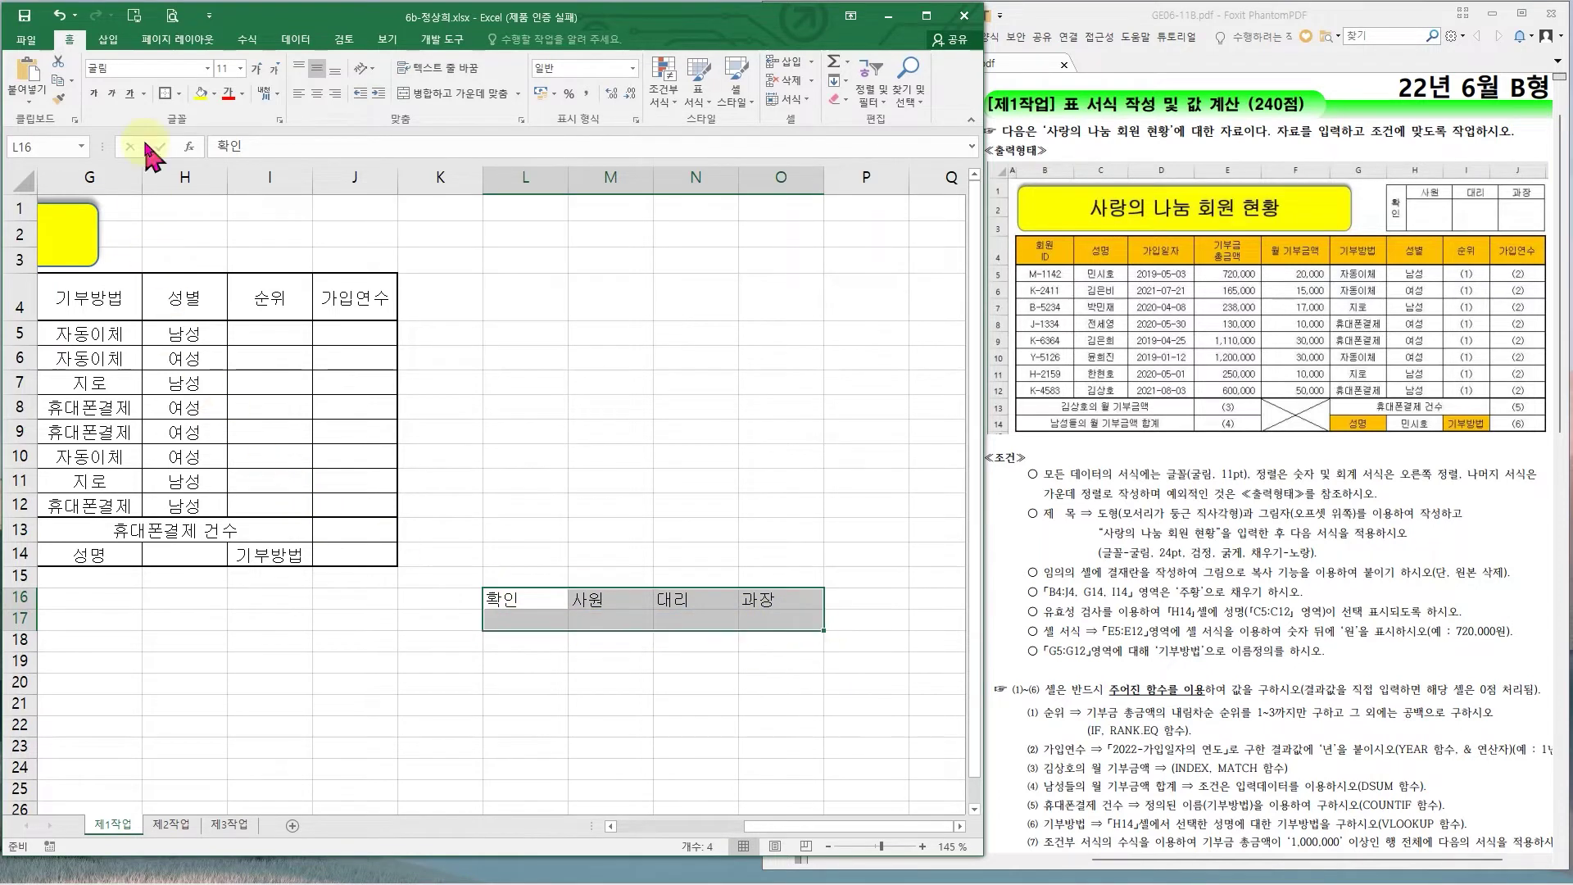
left_click(178, 93)
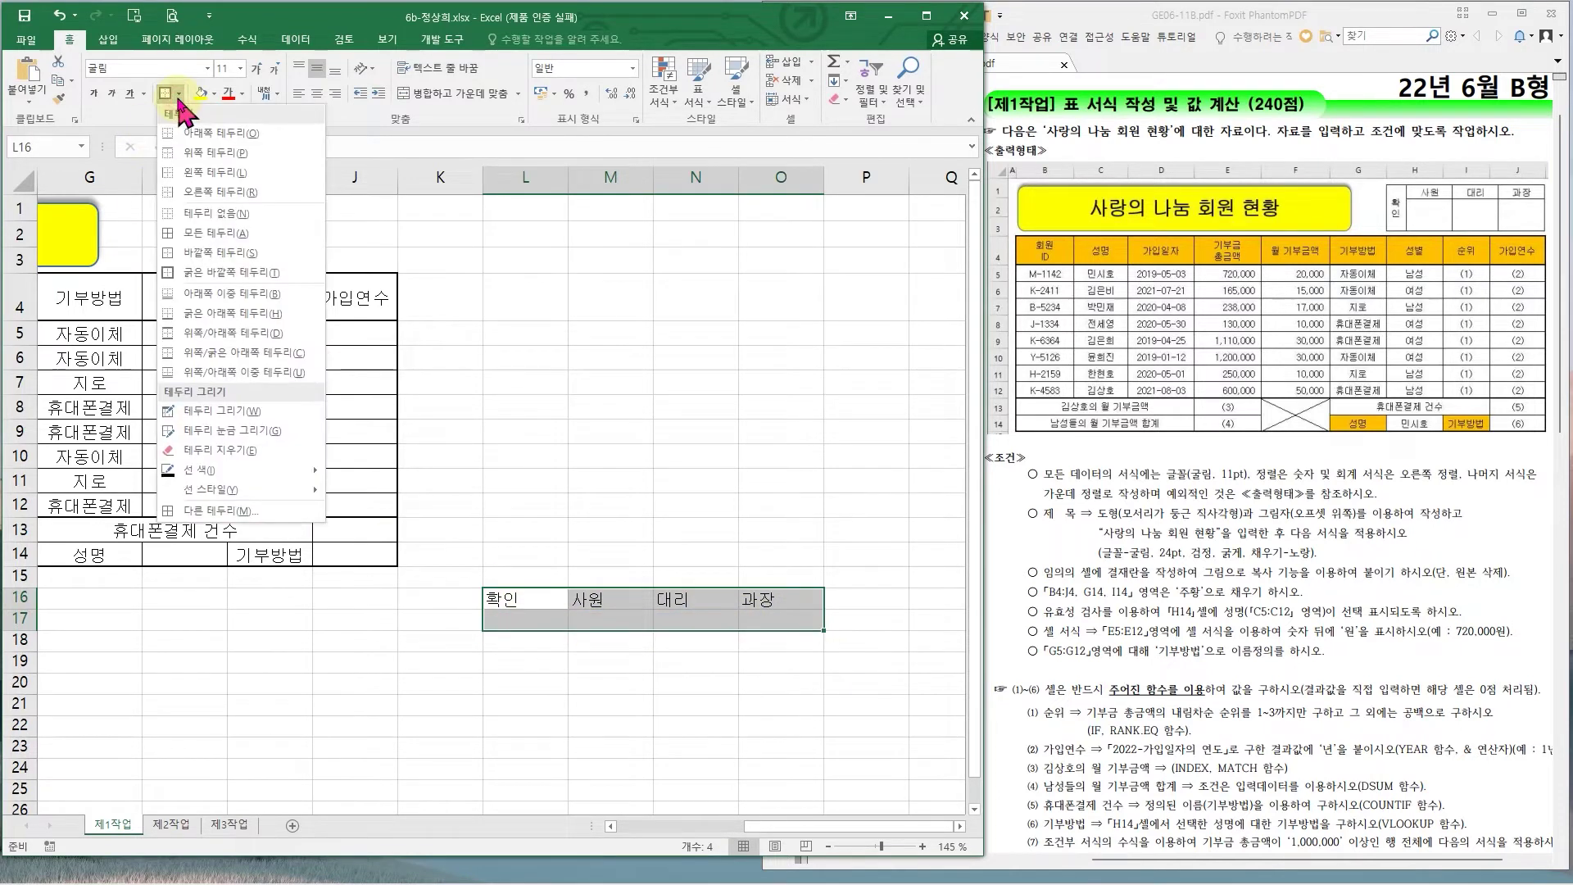
left_click(187, 232)
left_click(317, 94)
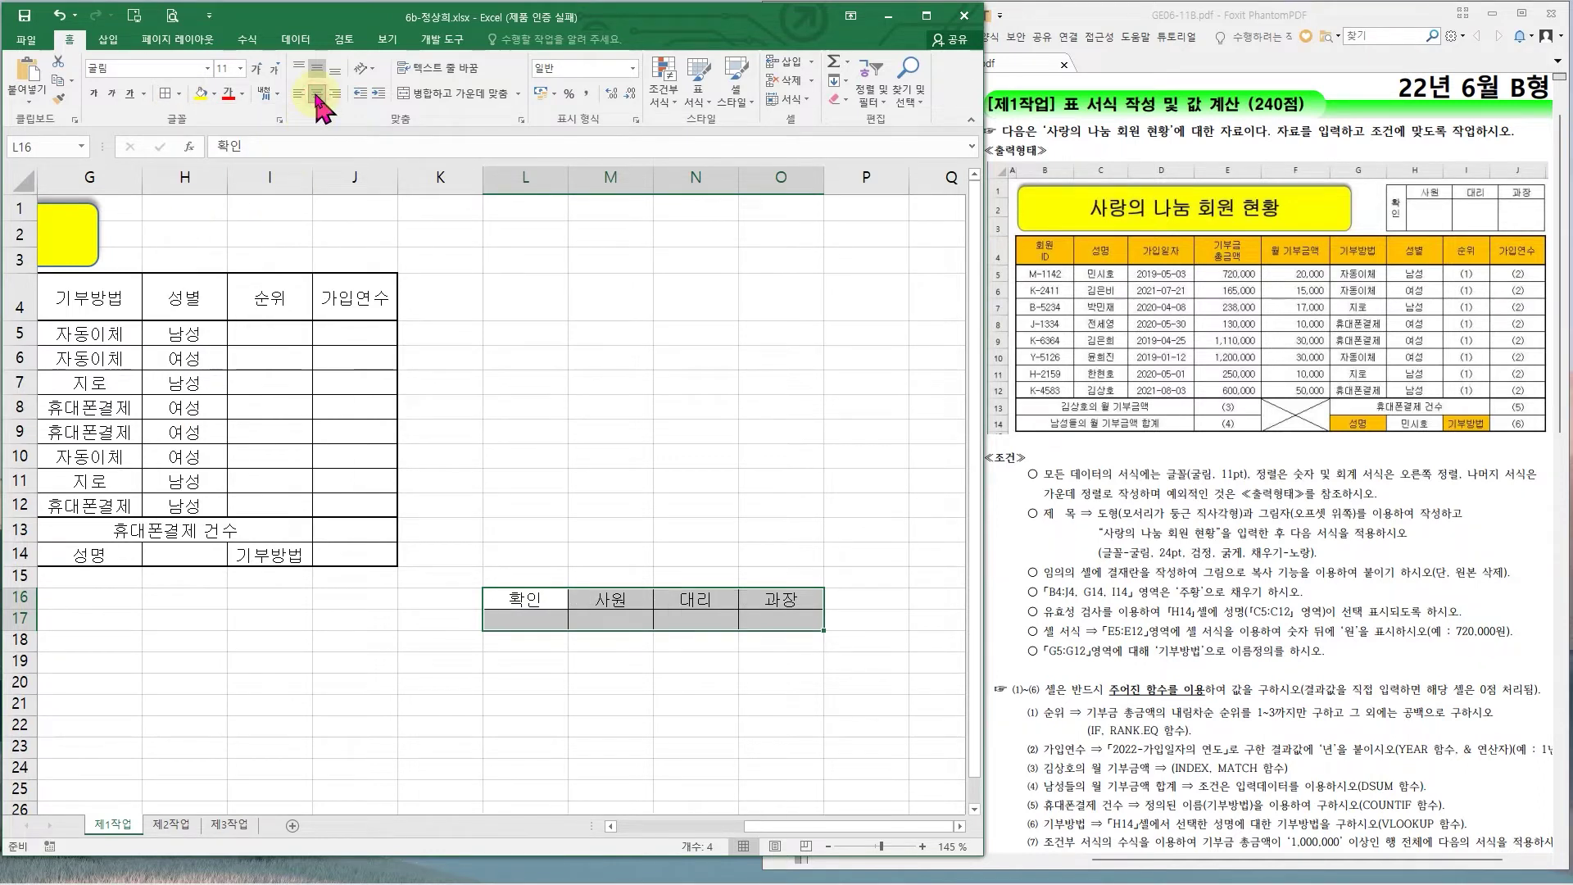
- Increase the height of row 17 to give the approval box taller signature cells
left_click(459, 622)
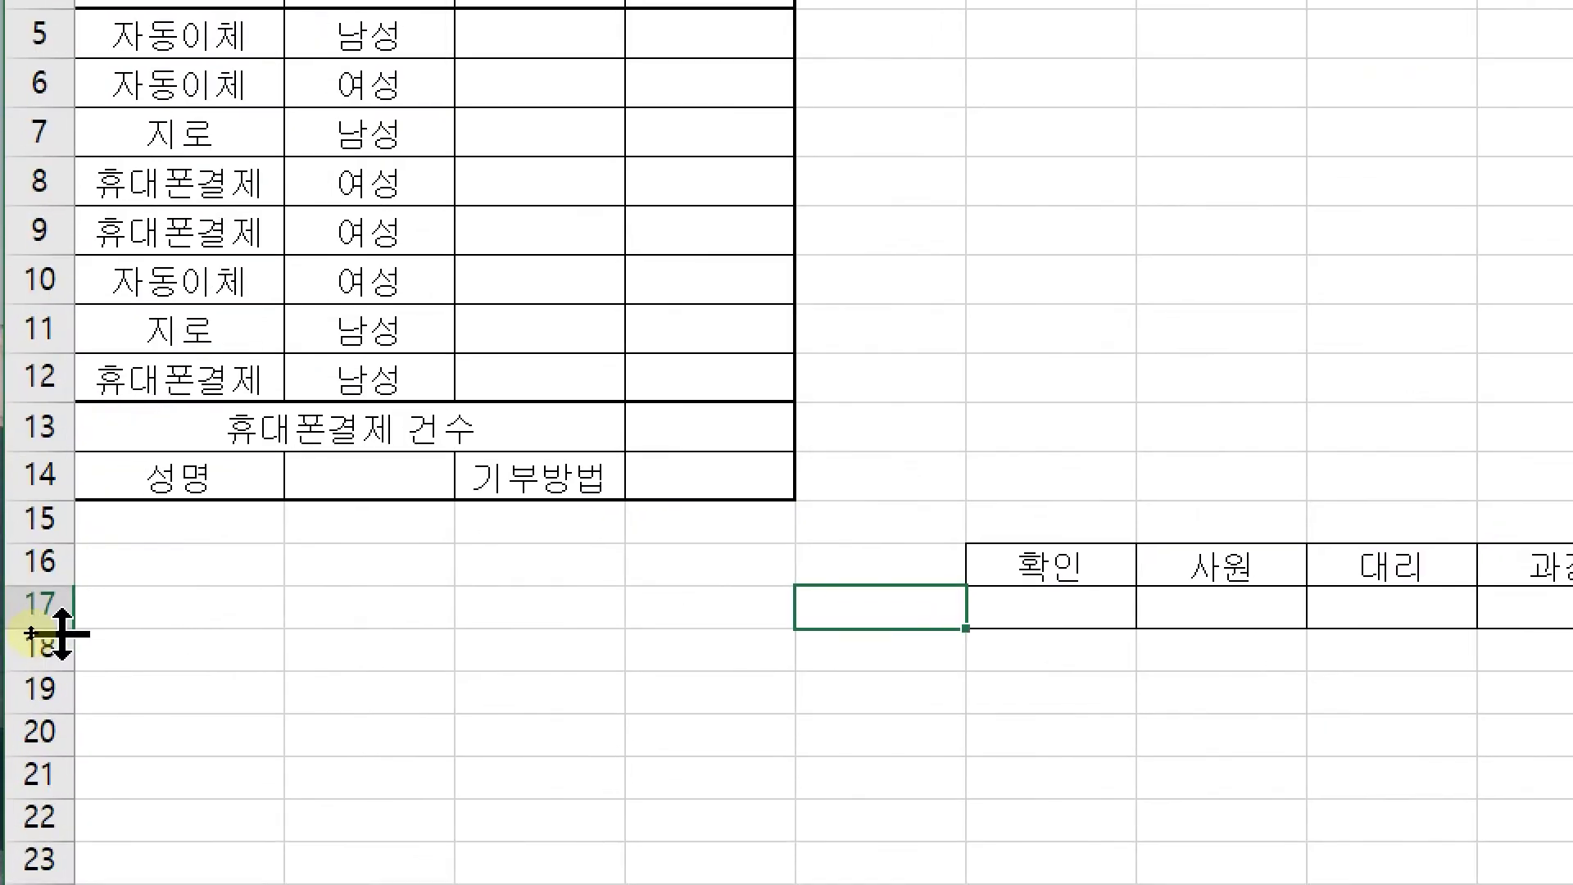
left_click_drag(31, 629, 64, 695)
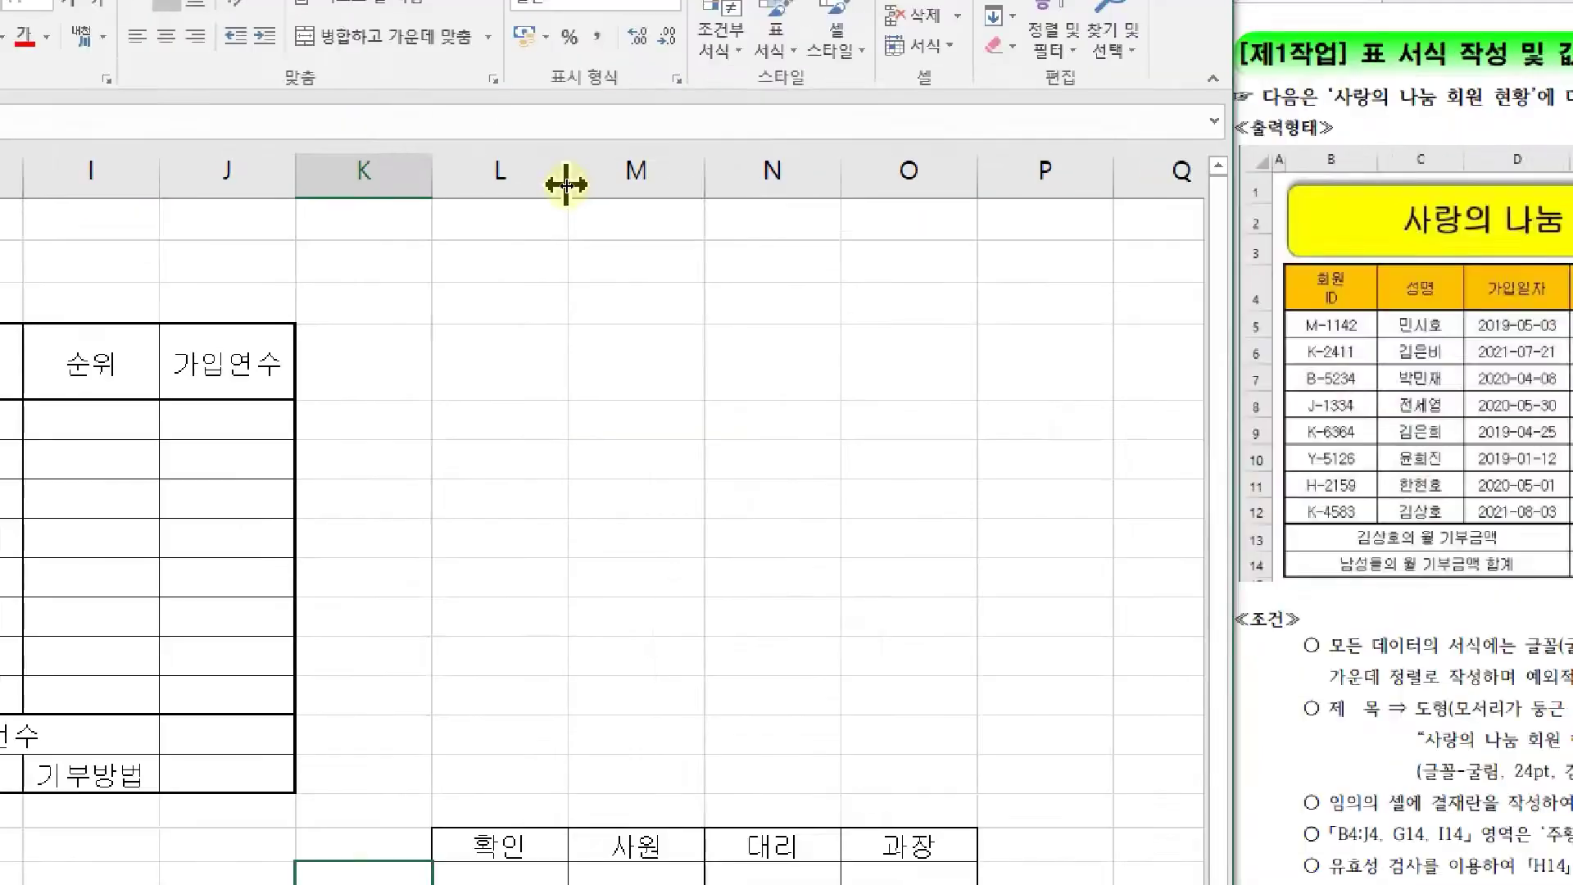
- Narrow column L, and merge and center L16:L17 with 확인 written as vertical stacked text
left_click_drag(567, 187, 514, 185)
left_click_drag(498, 598, 500, 648)
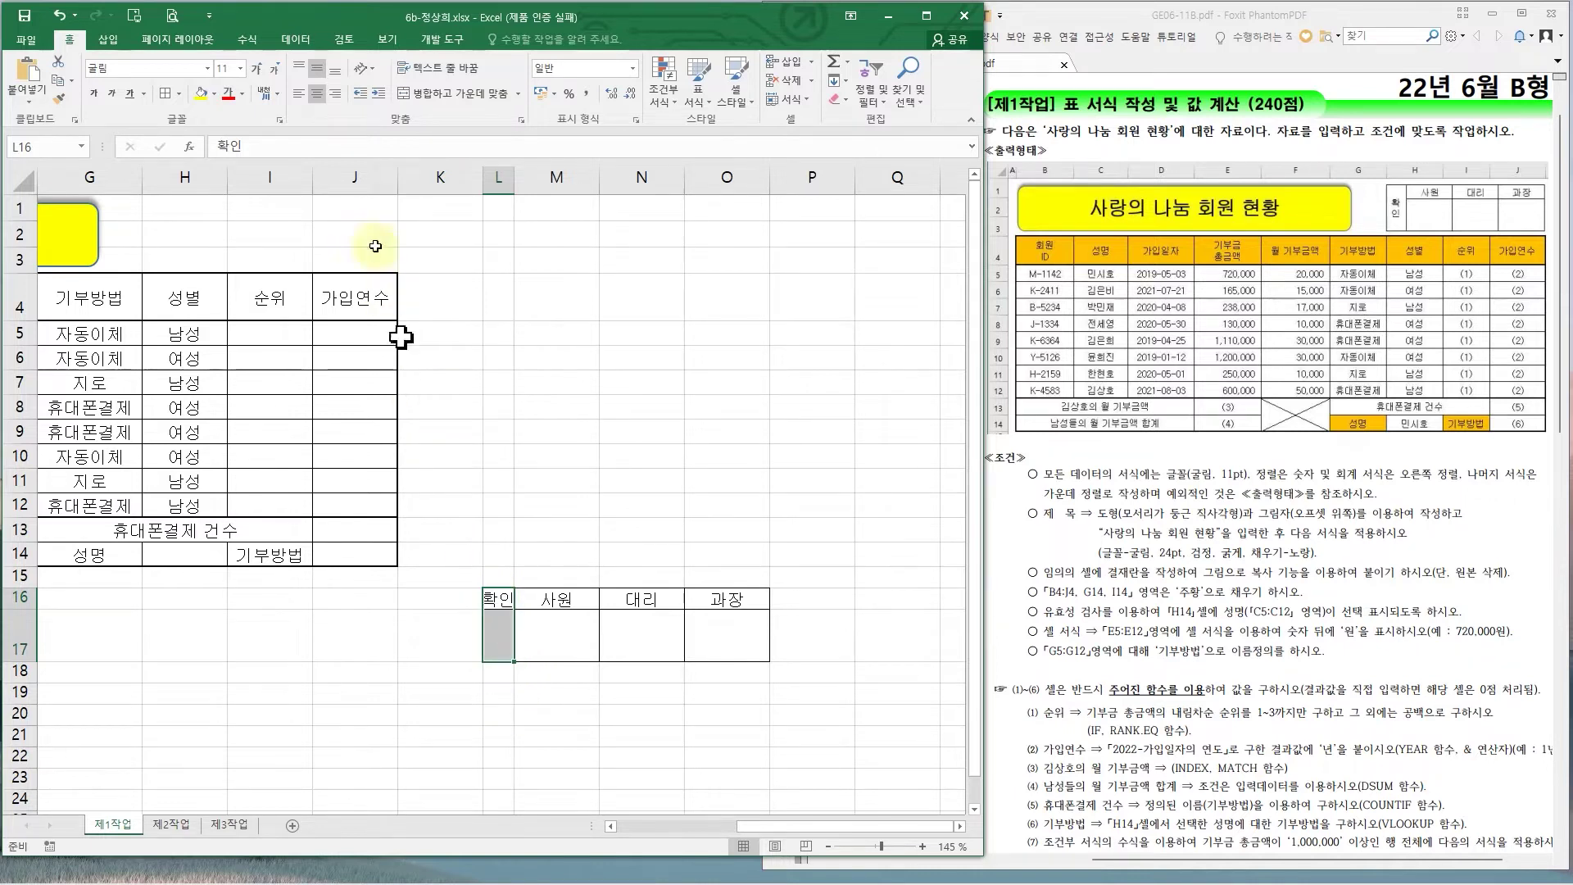
left_click(443, 113)
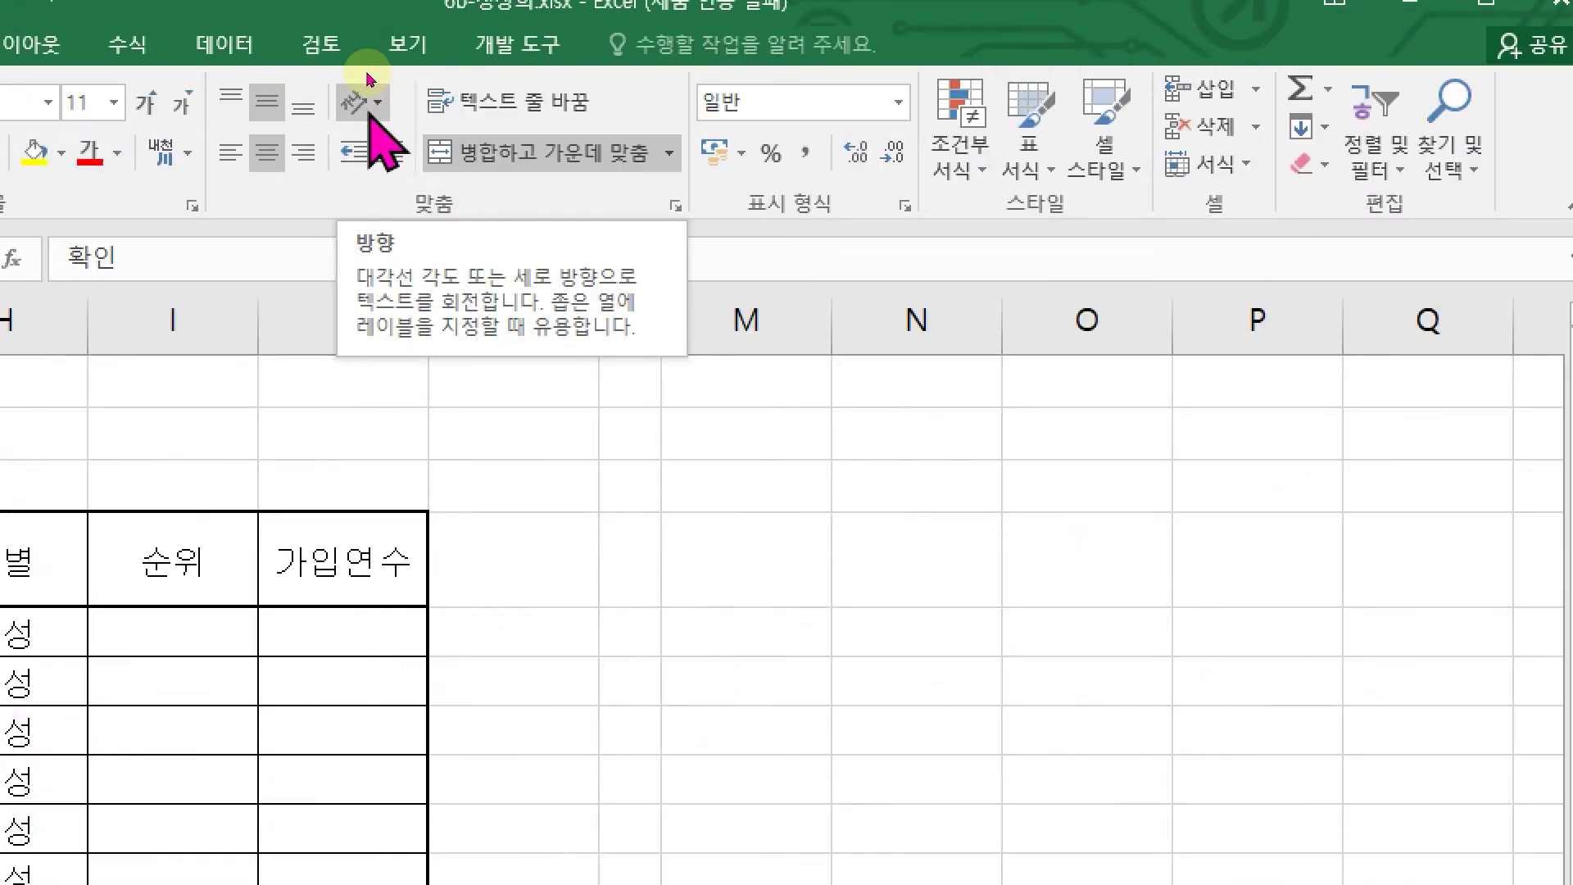
left_click(369, 115)
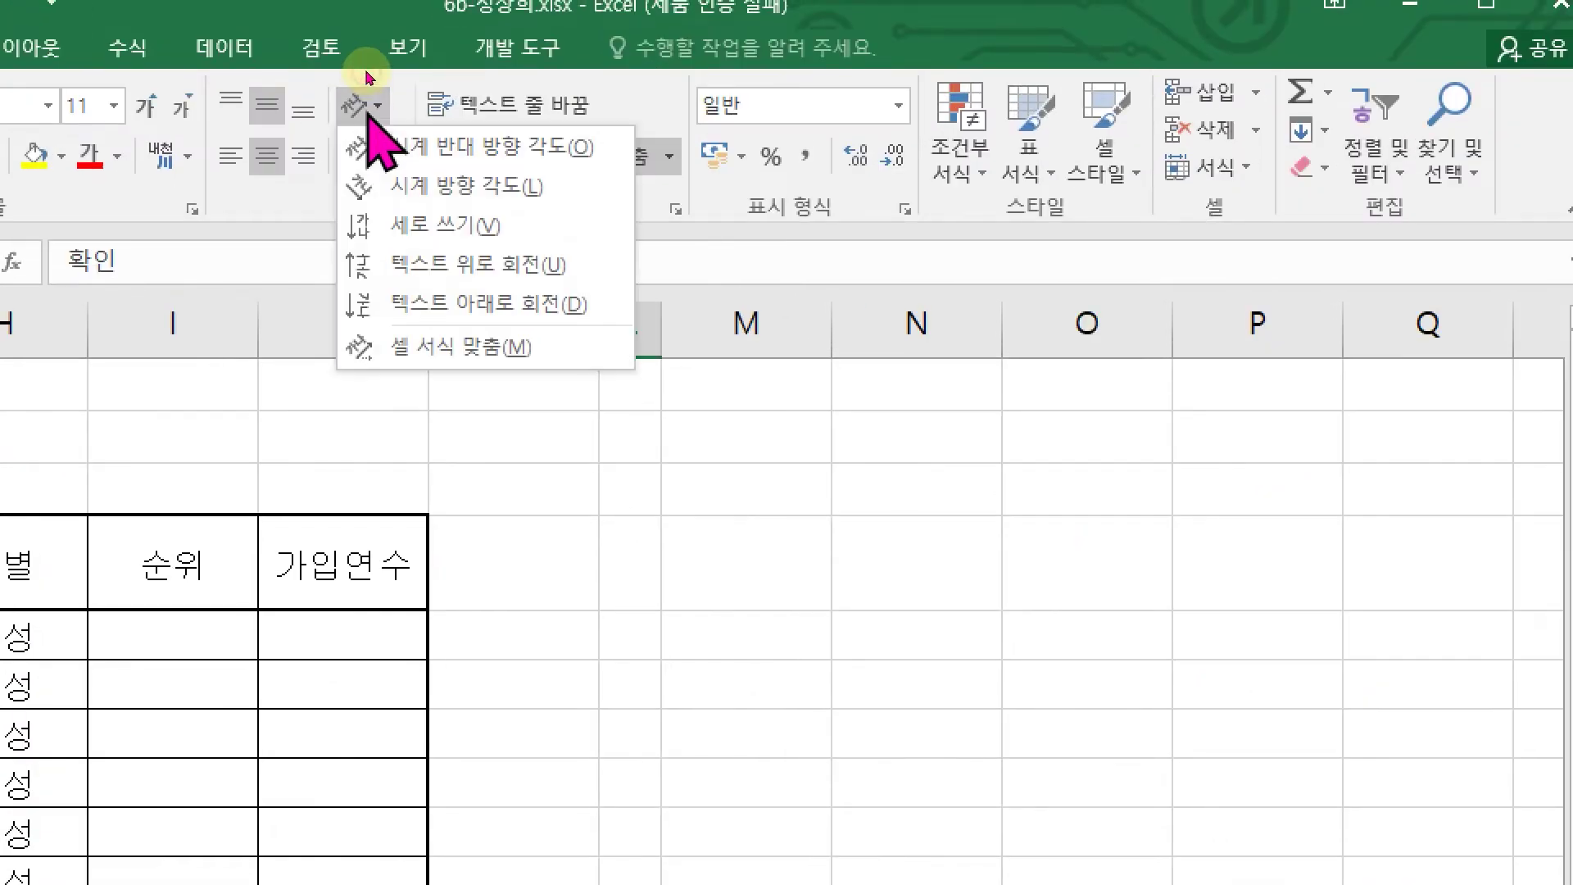
left_click(385, 225)
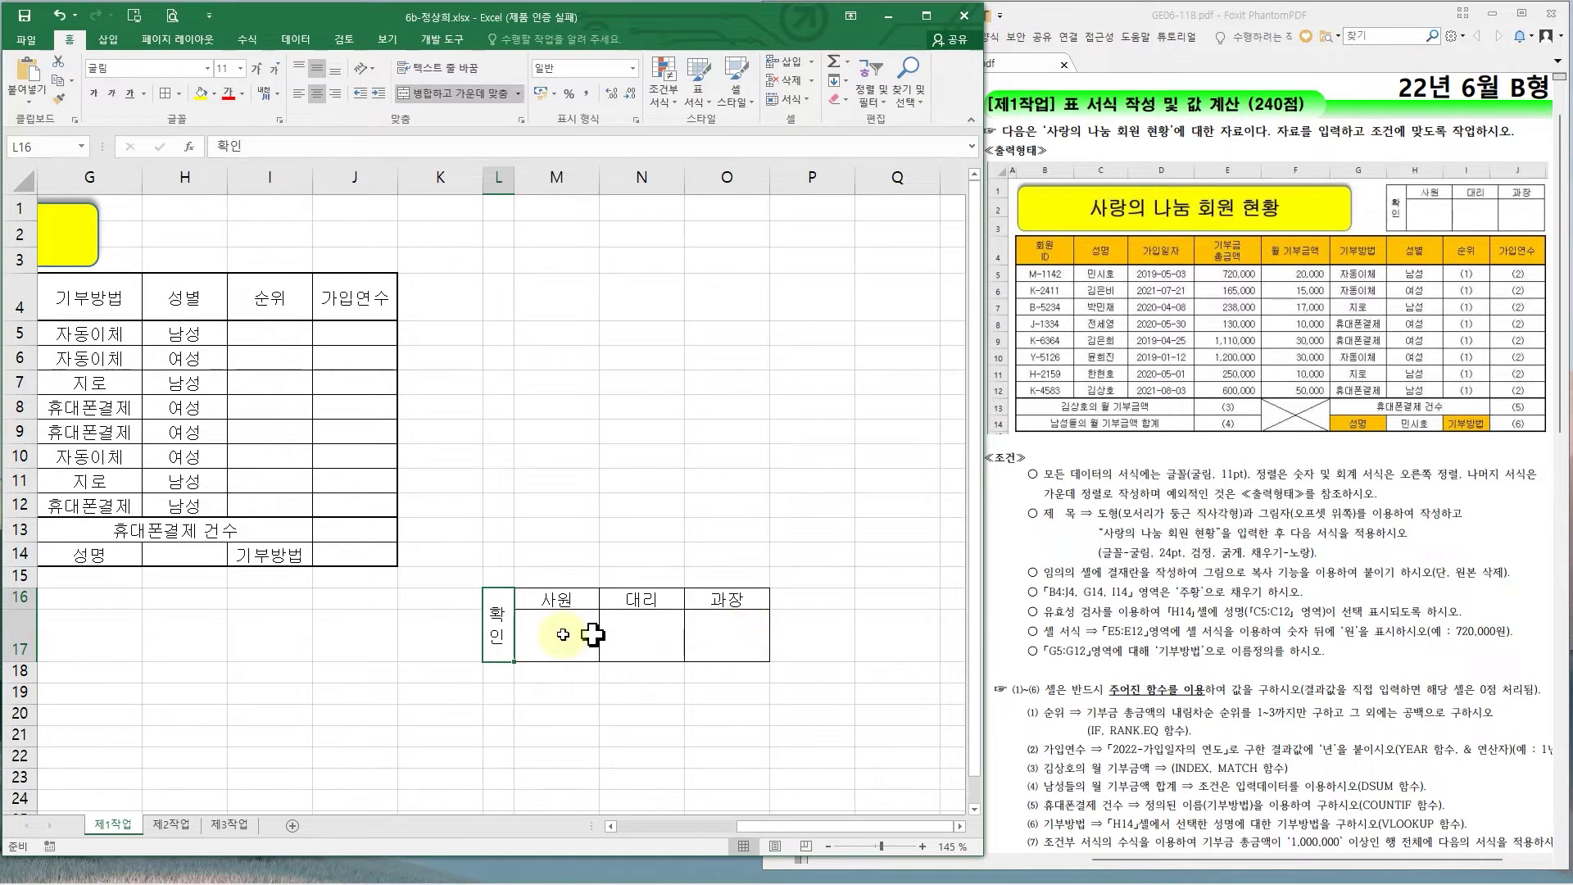
- Copy the approval box L16:O17 as a picture, as shown on screen, and paste it at H1
left_click_drag(506, 625, 696, 647)
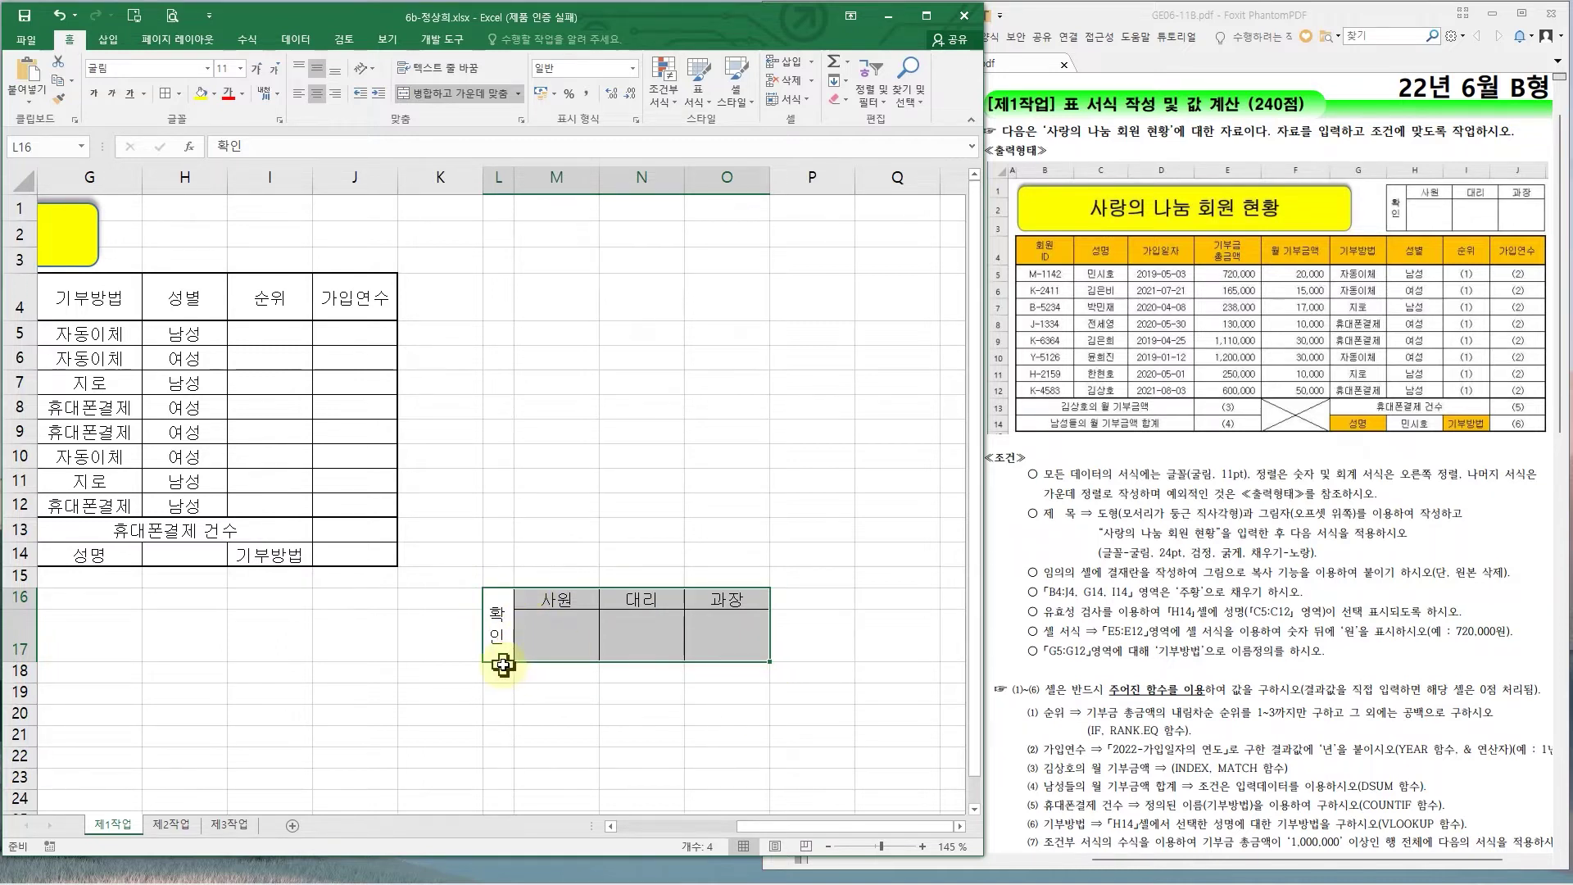
left_click_drag(577, 408, 731, 508)
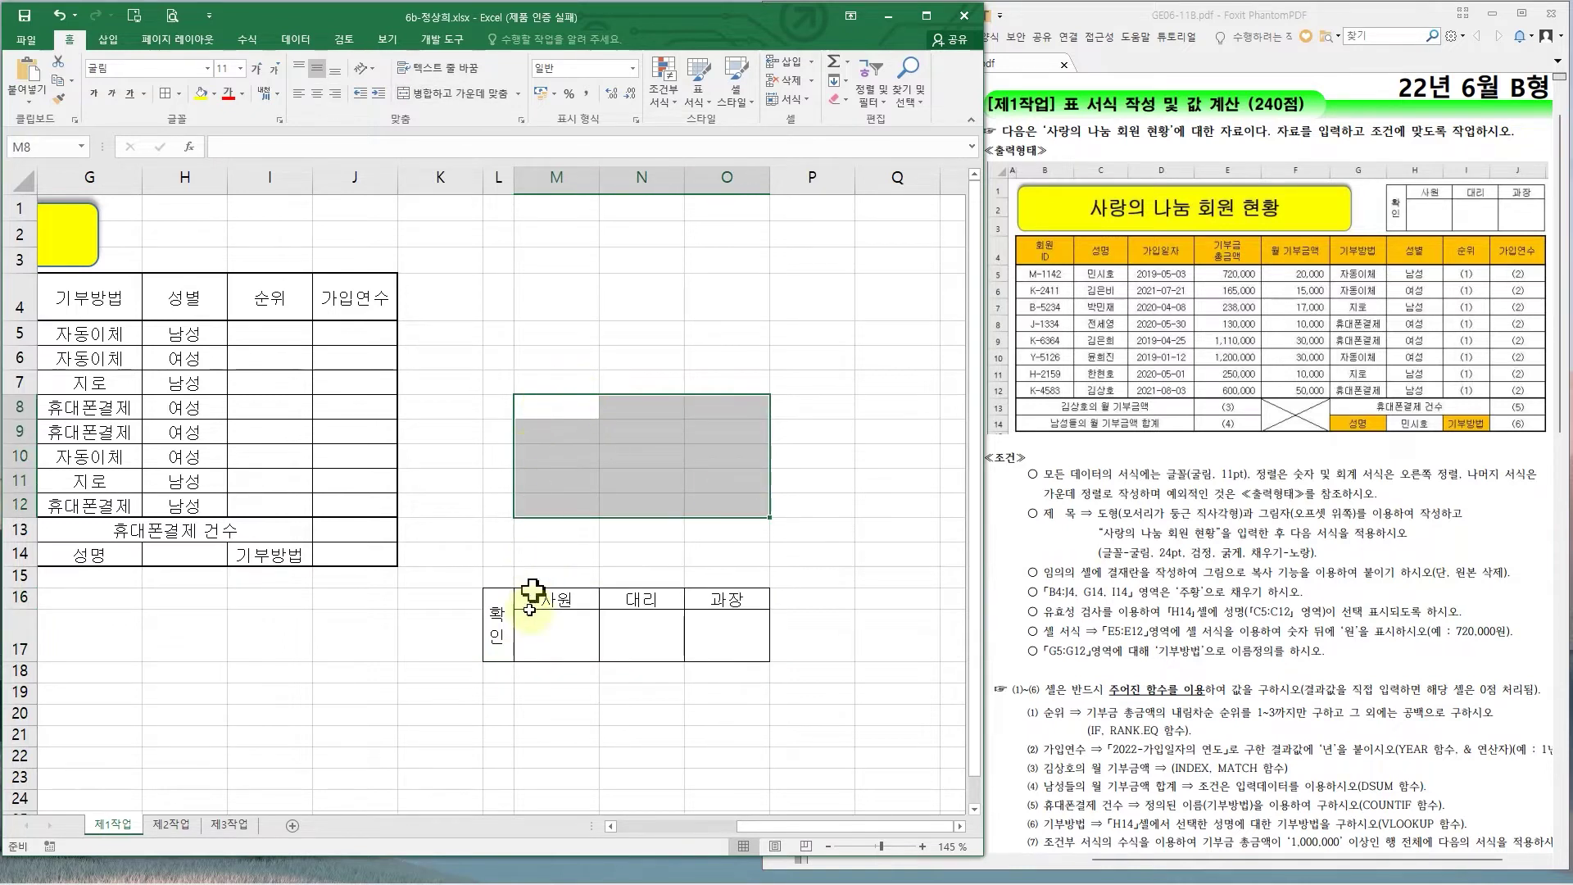
left_click_drag(502, 615, 720, 616)
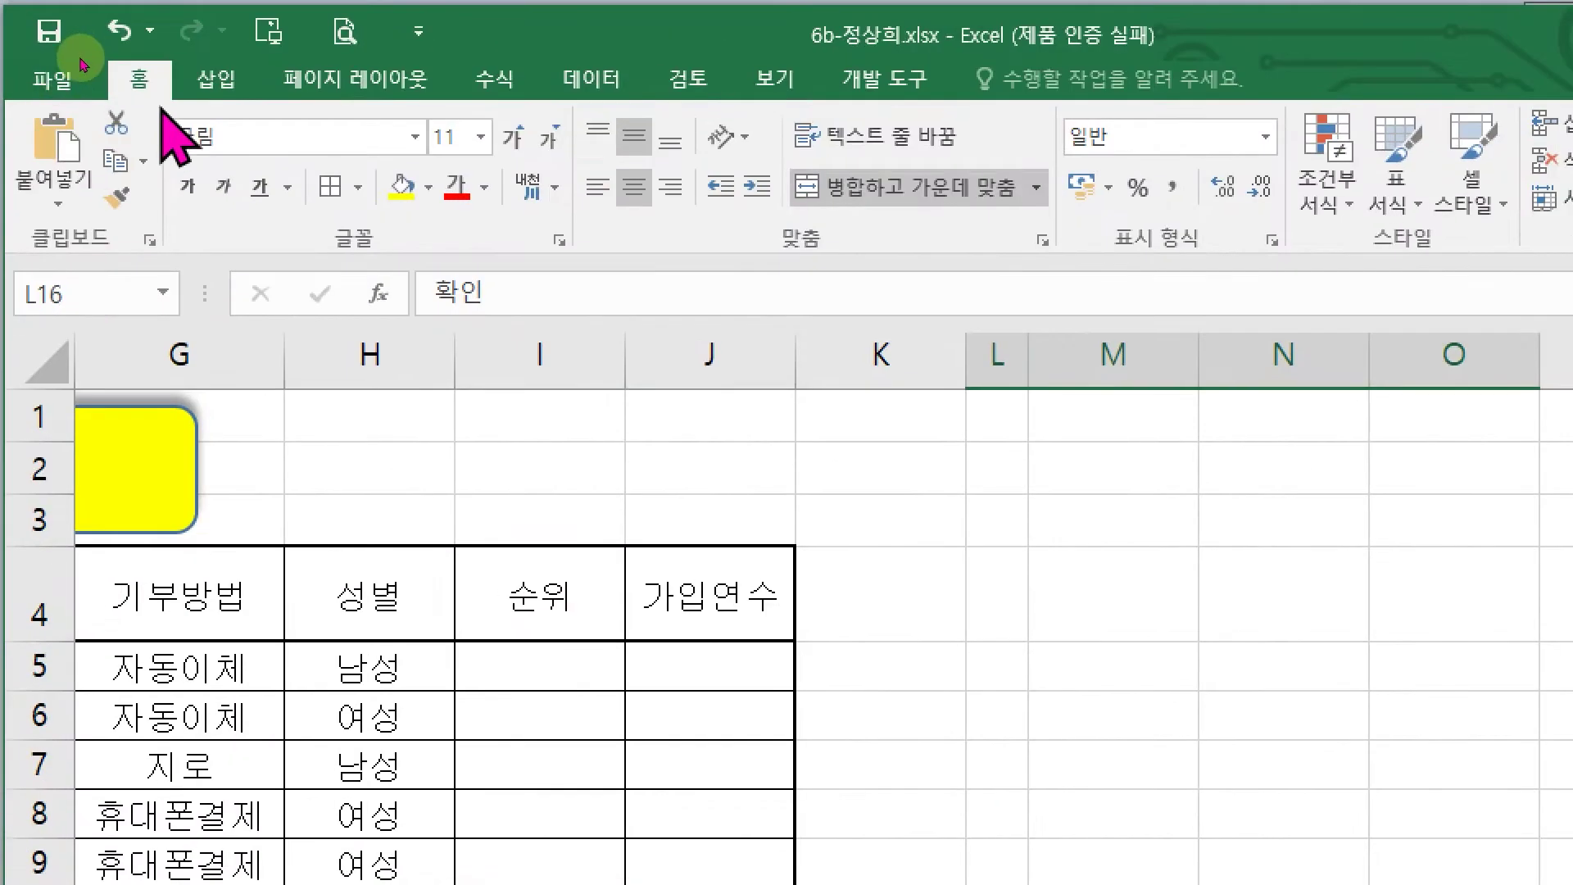
left_click(144, 161)
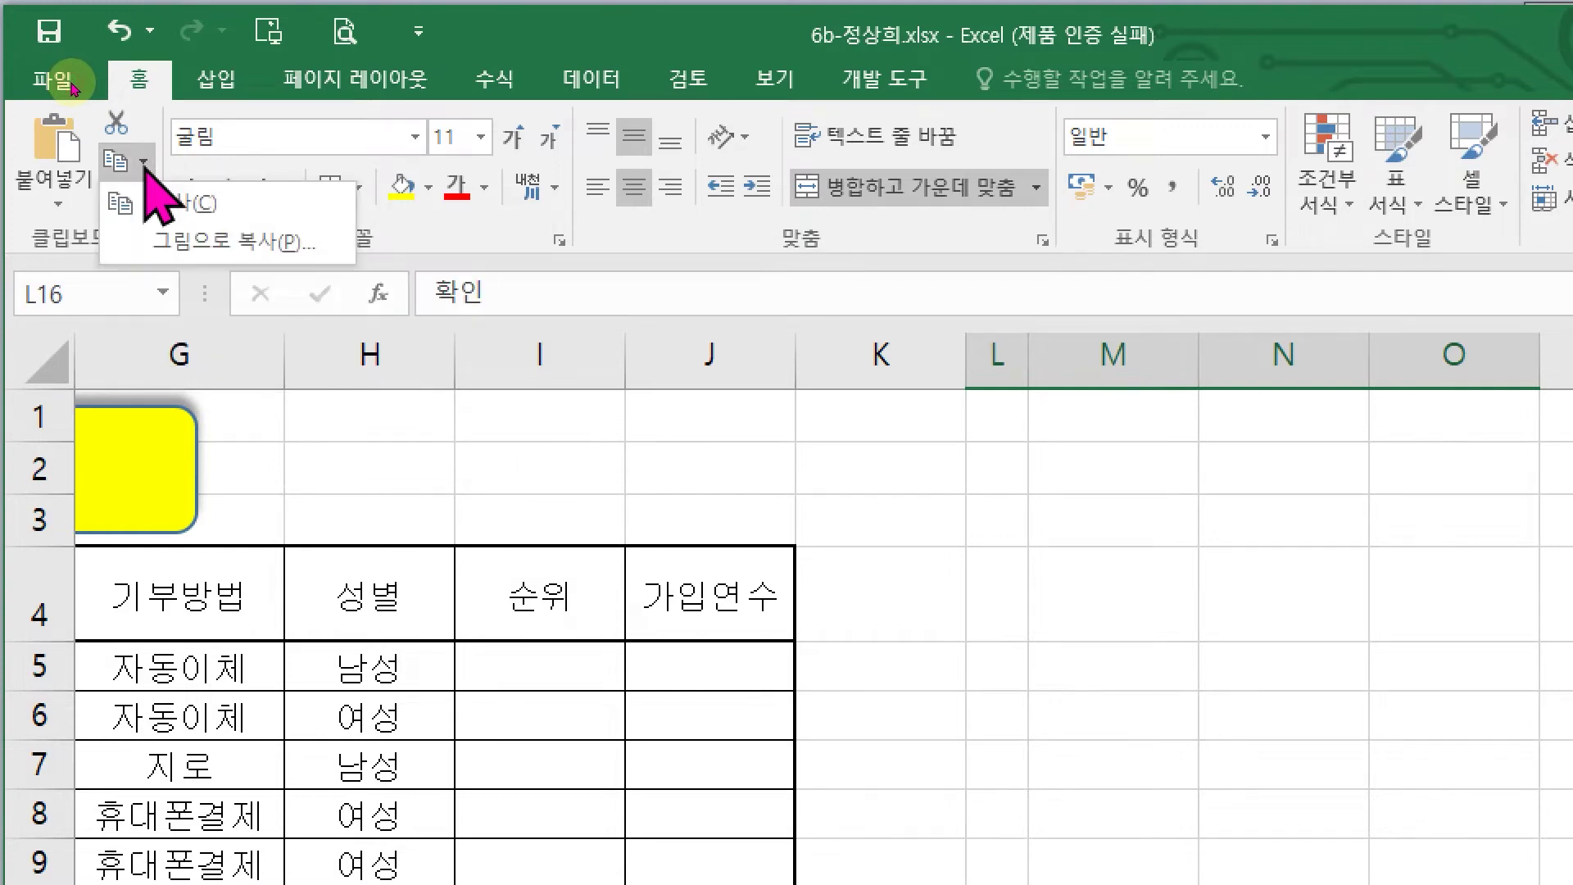
left_click(188, 242)
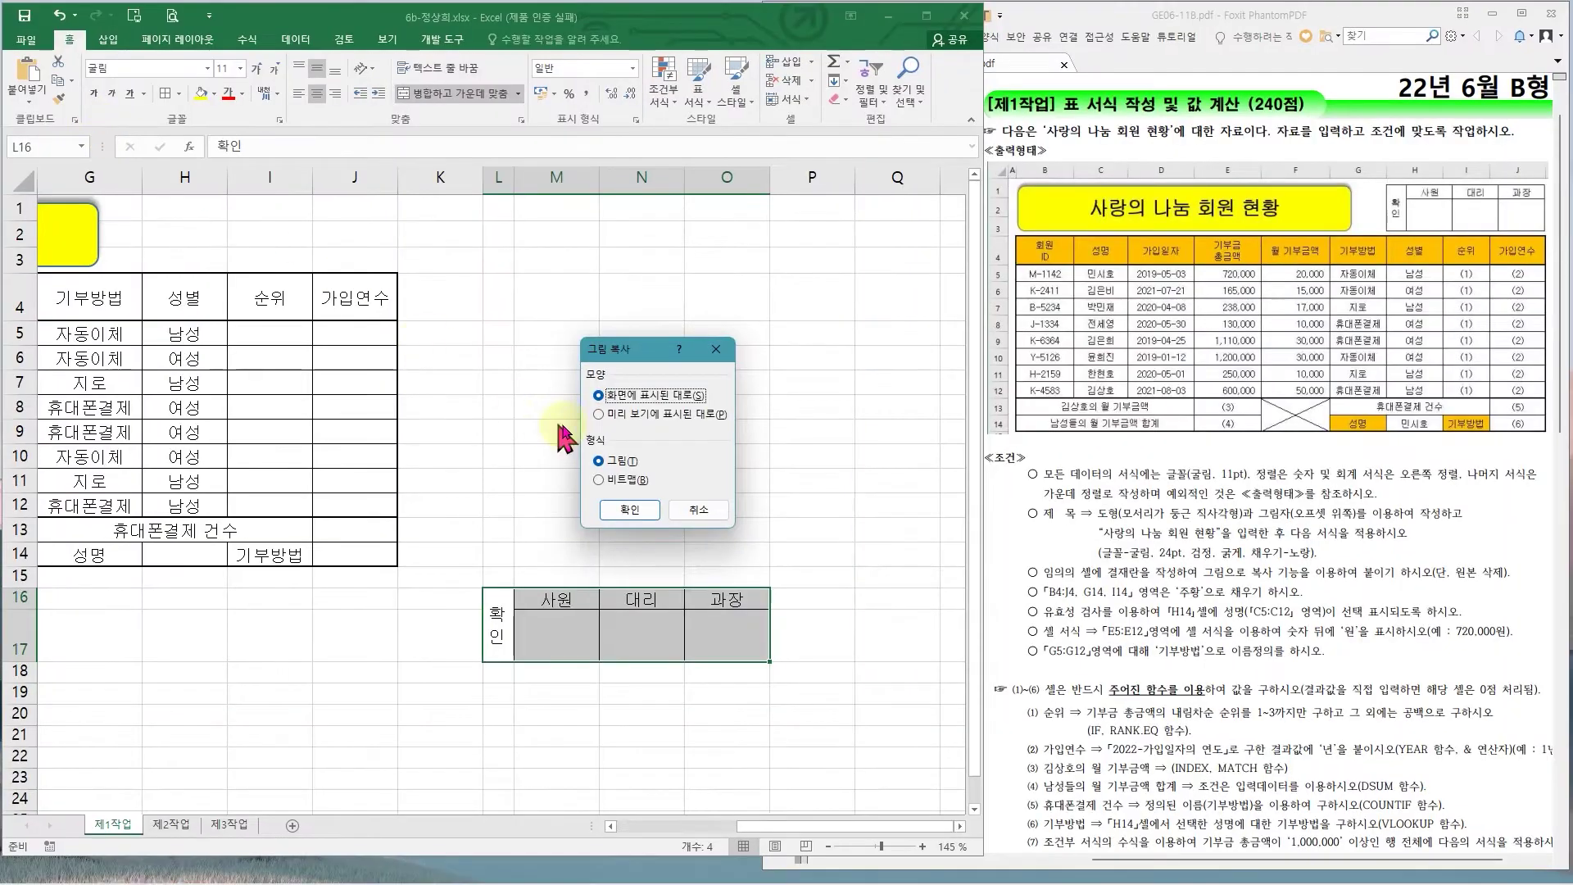
left_click(646, 512)
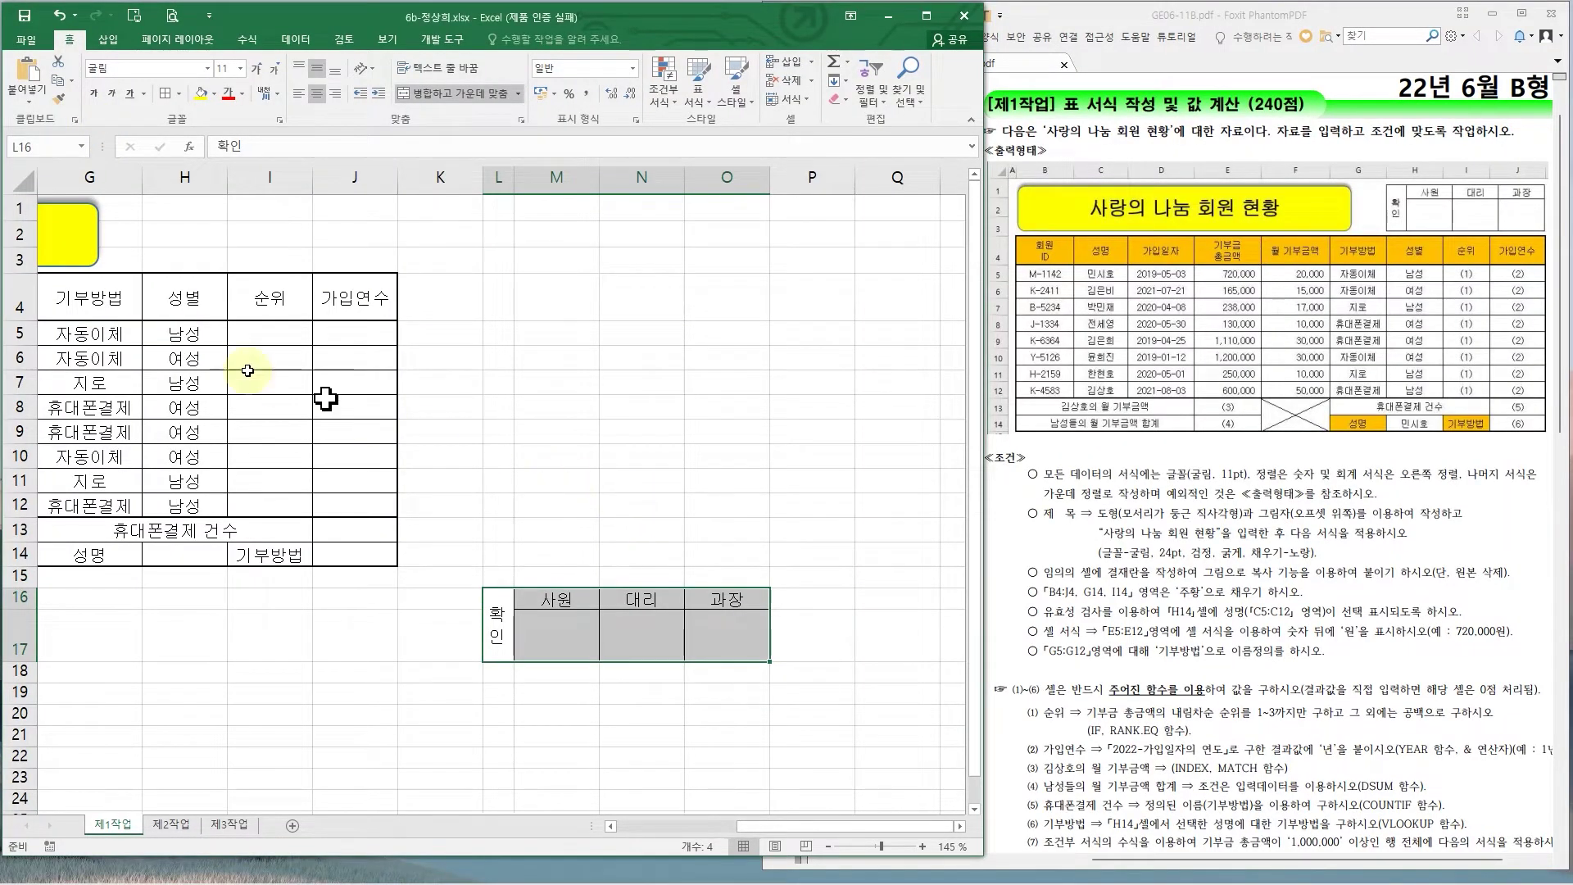
left_click(159, 211)
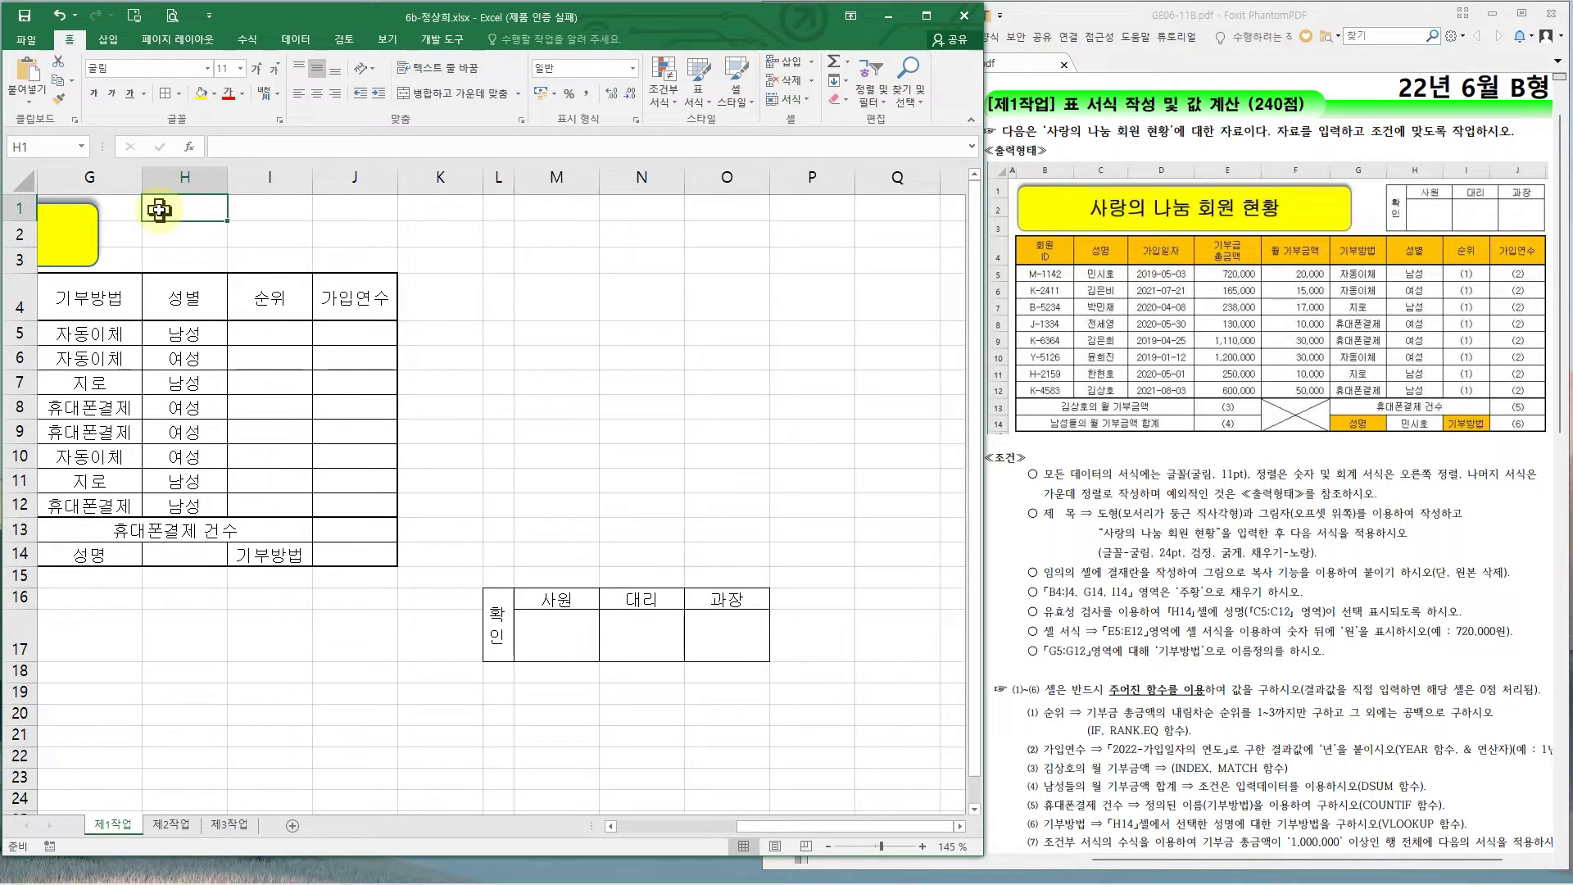
key("ctrl+v")
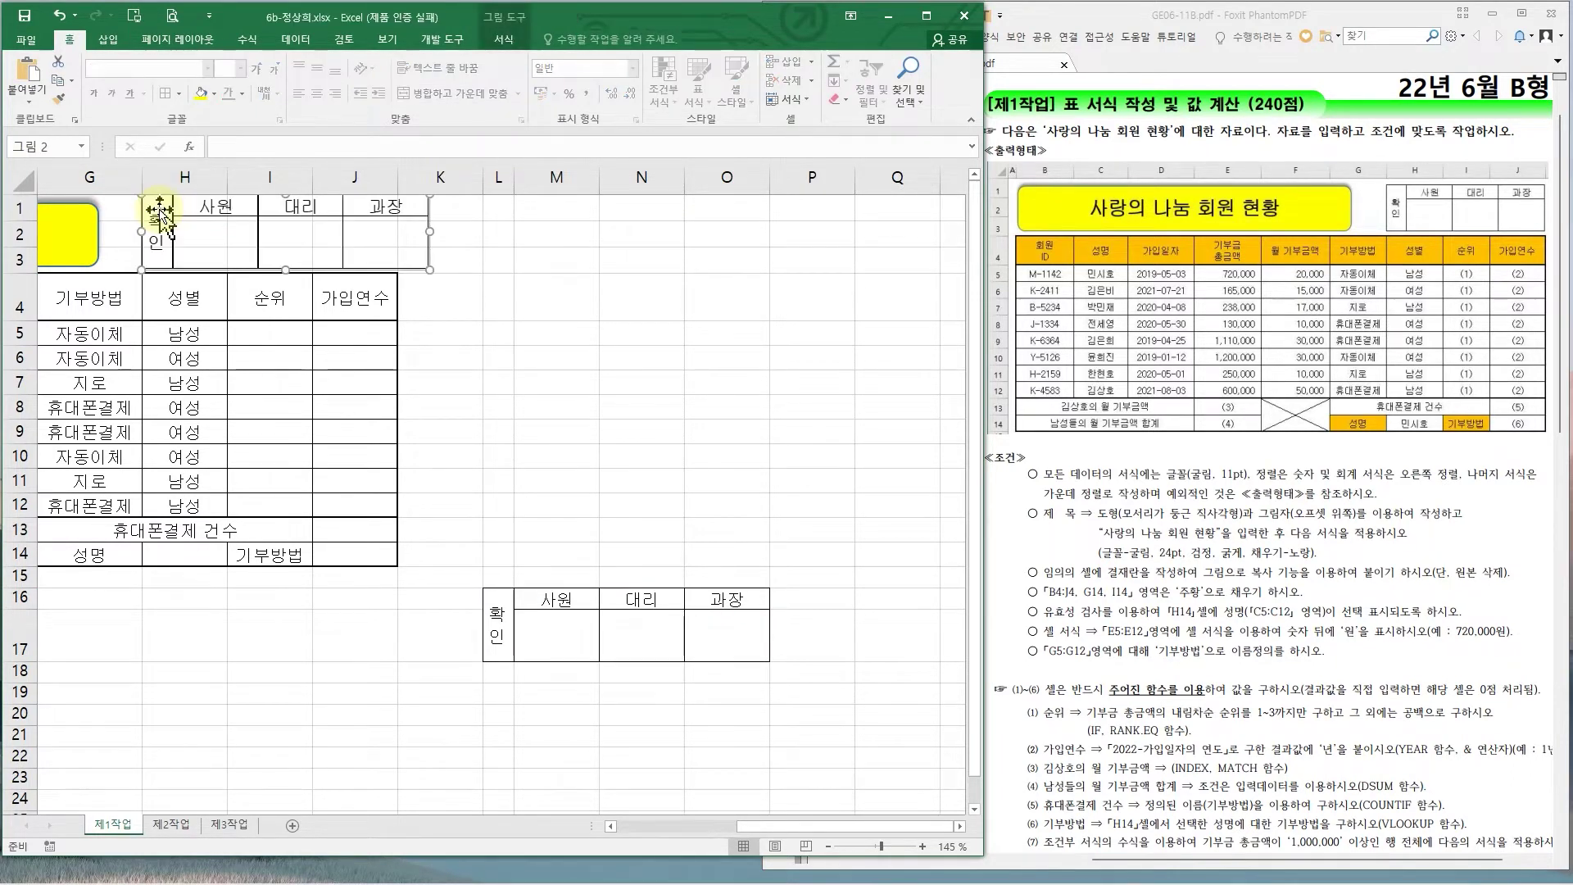
- Paste another copy of the approval box picture at M5, and delete that copy
left_click(550, 336)
right_click(551, 336)
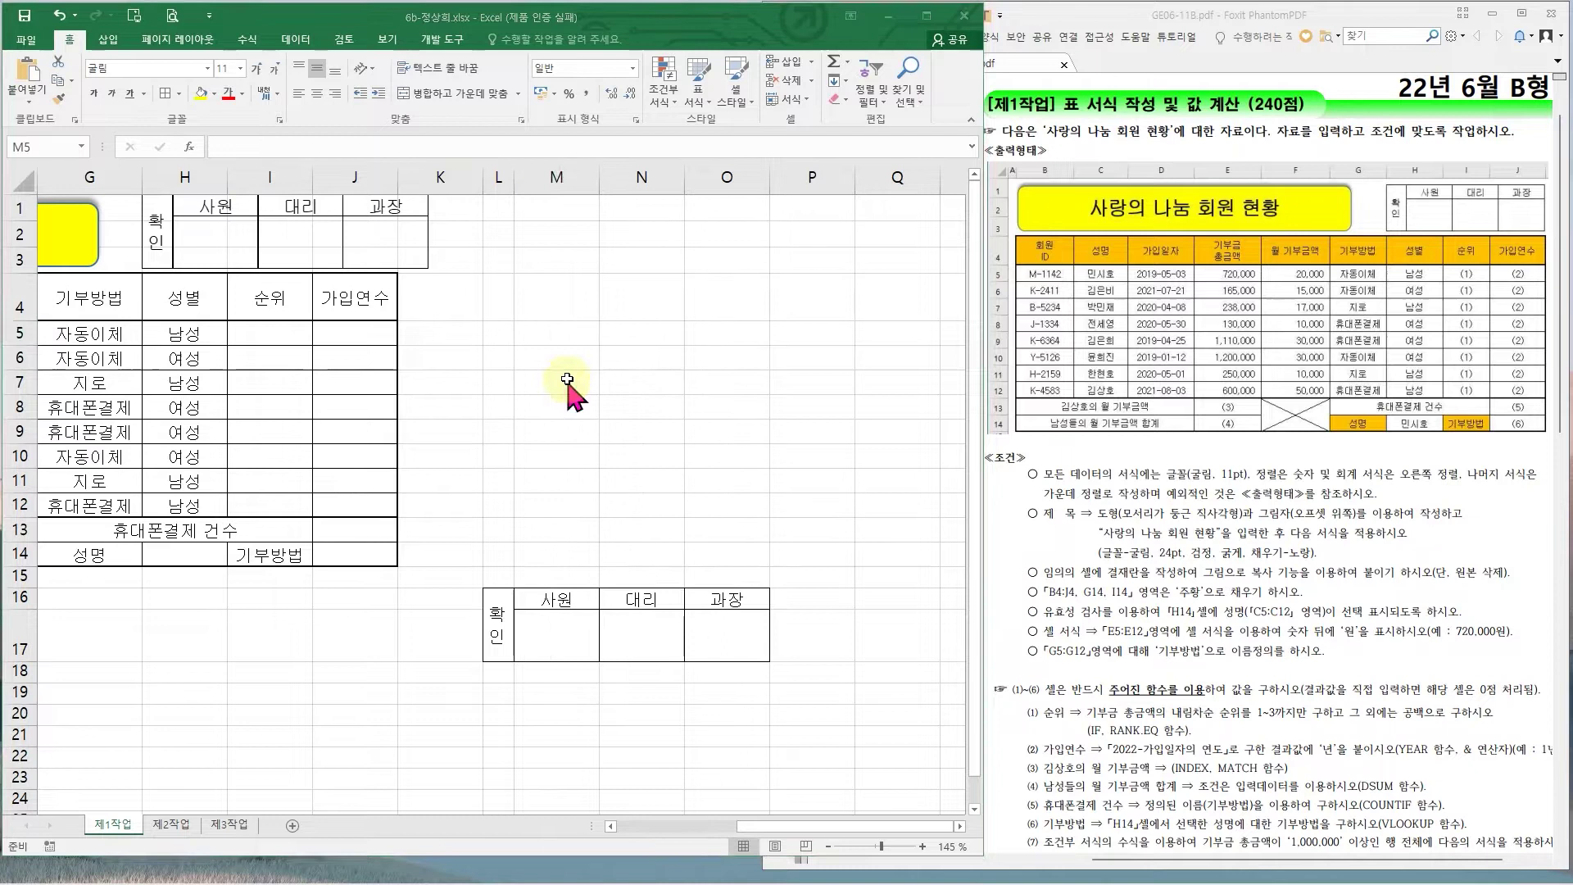
left_click(562, 341)
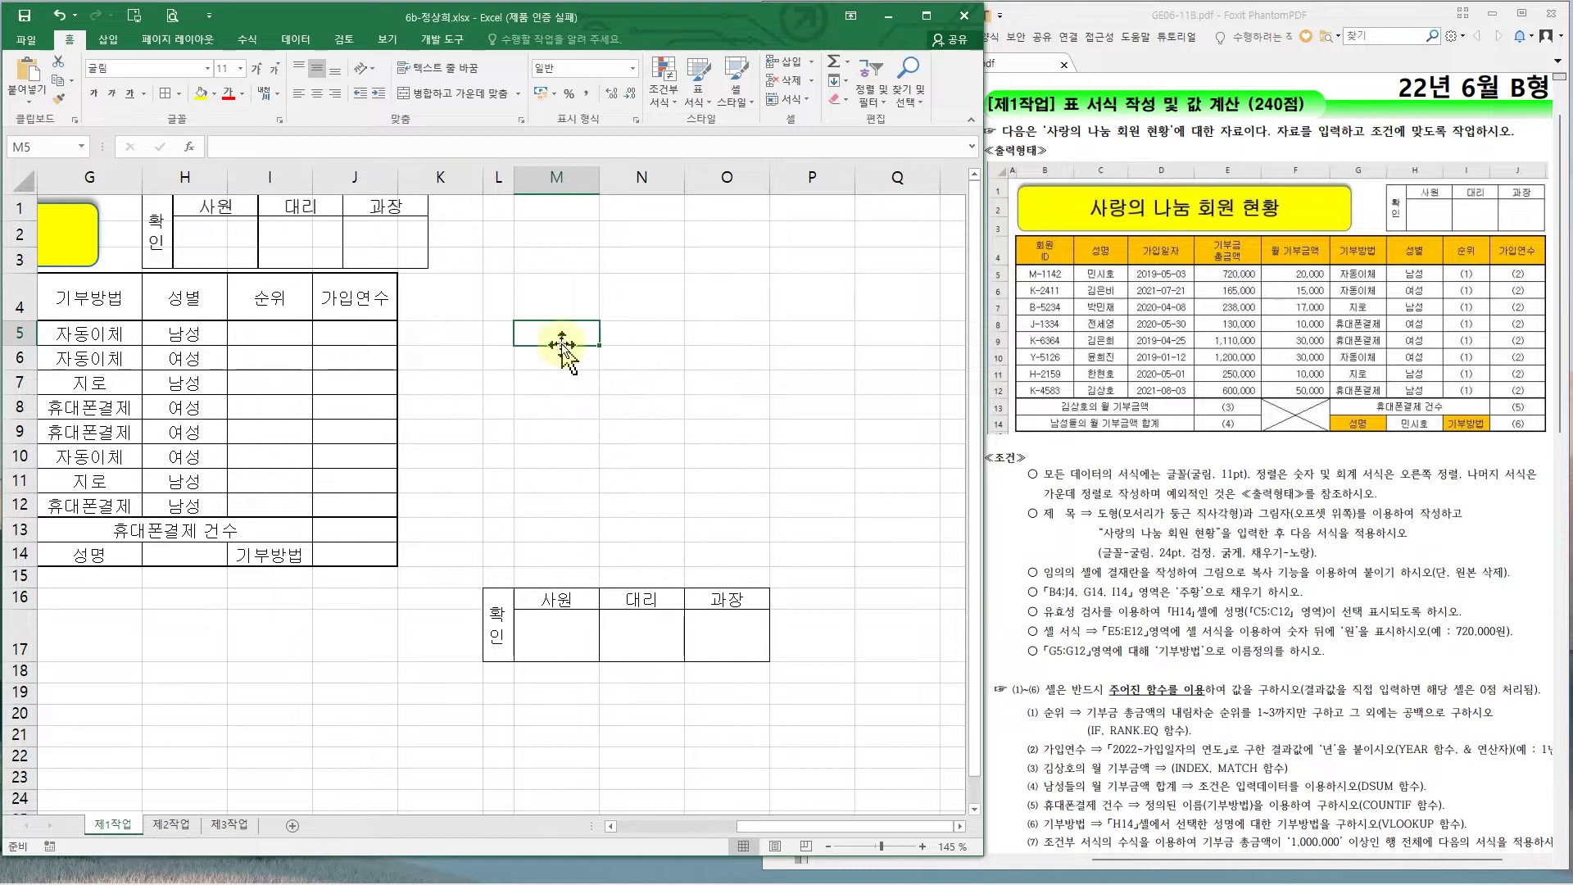
right_click(562, 340)
left_click(590, 409)
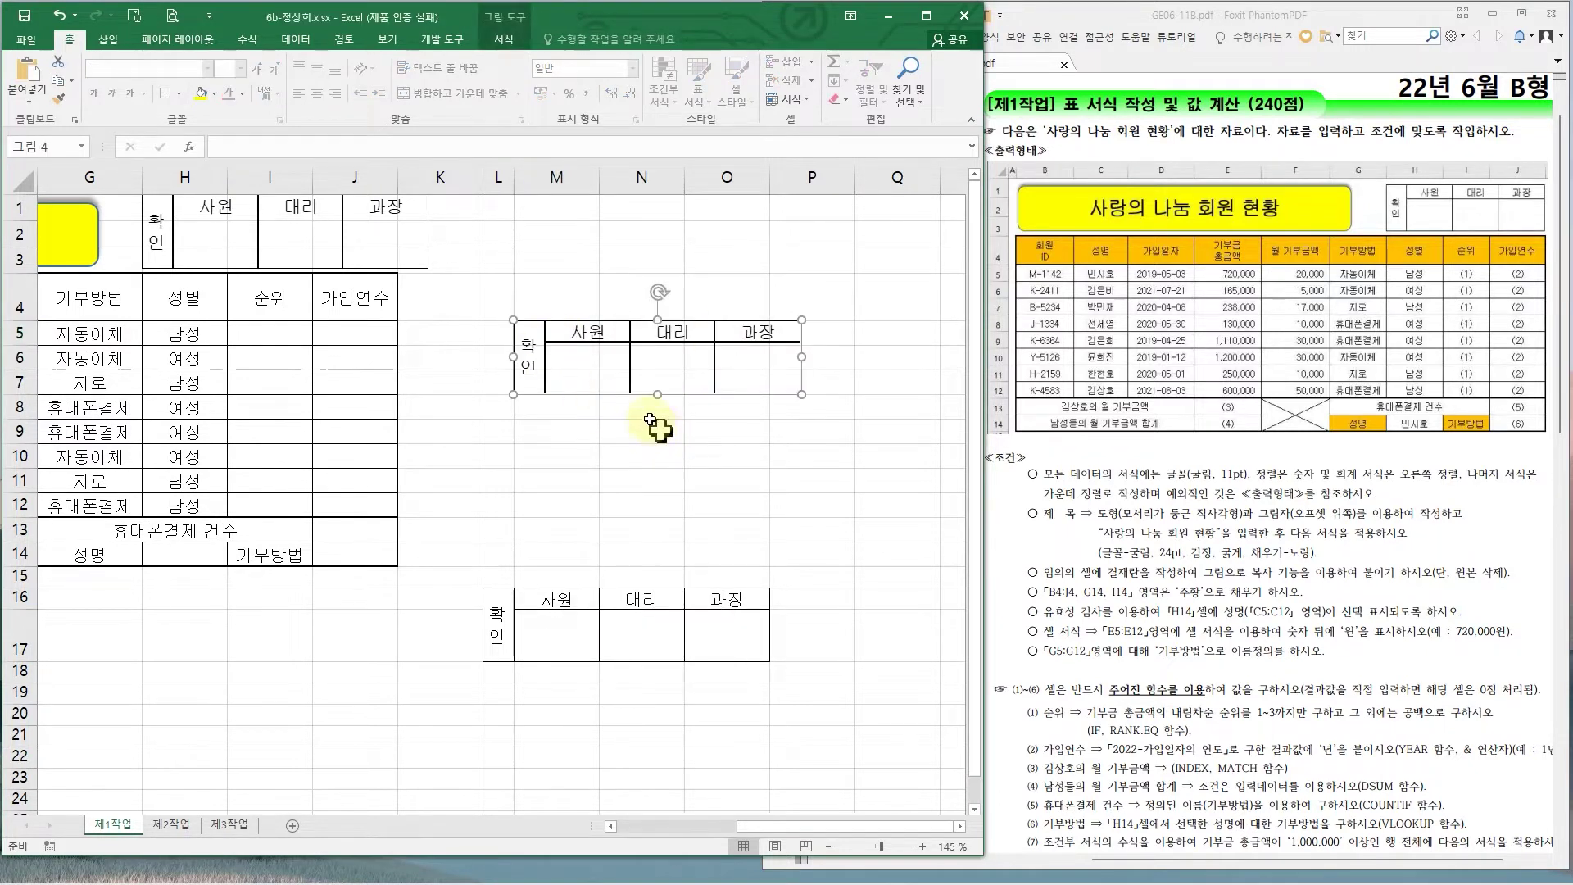
key("Delete")
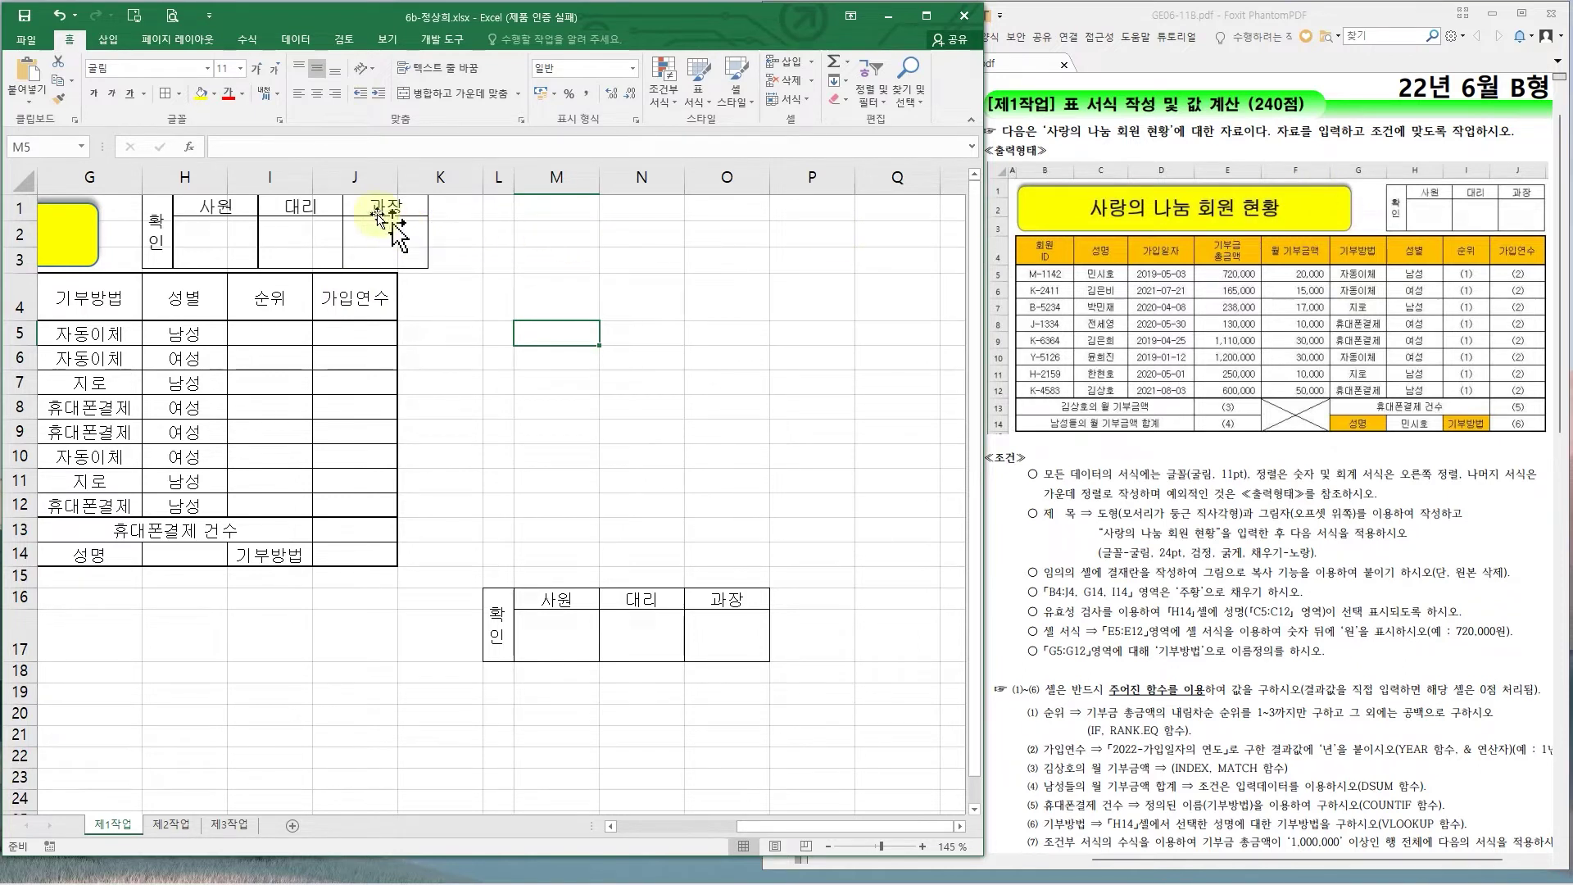
- Shrink the pasted approval box picture to fit above the table, with its outer edge aligned to column J
left_click(421, 319)
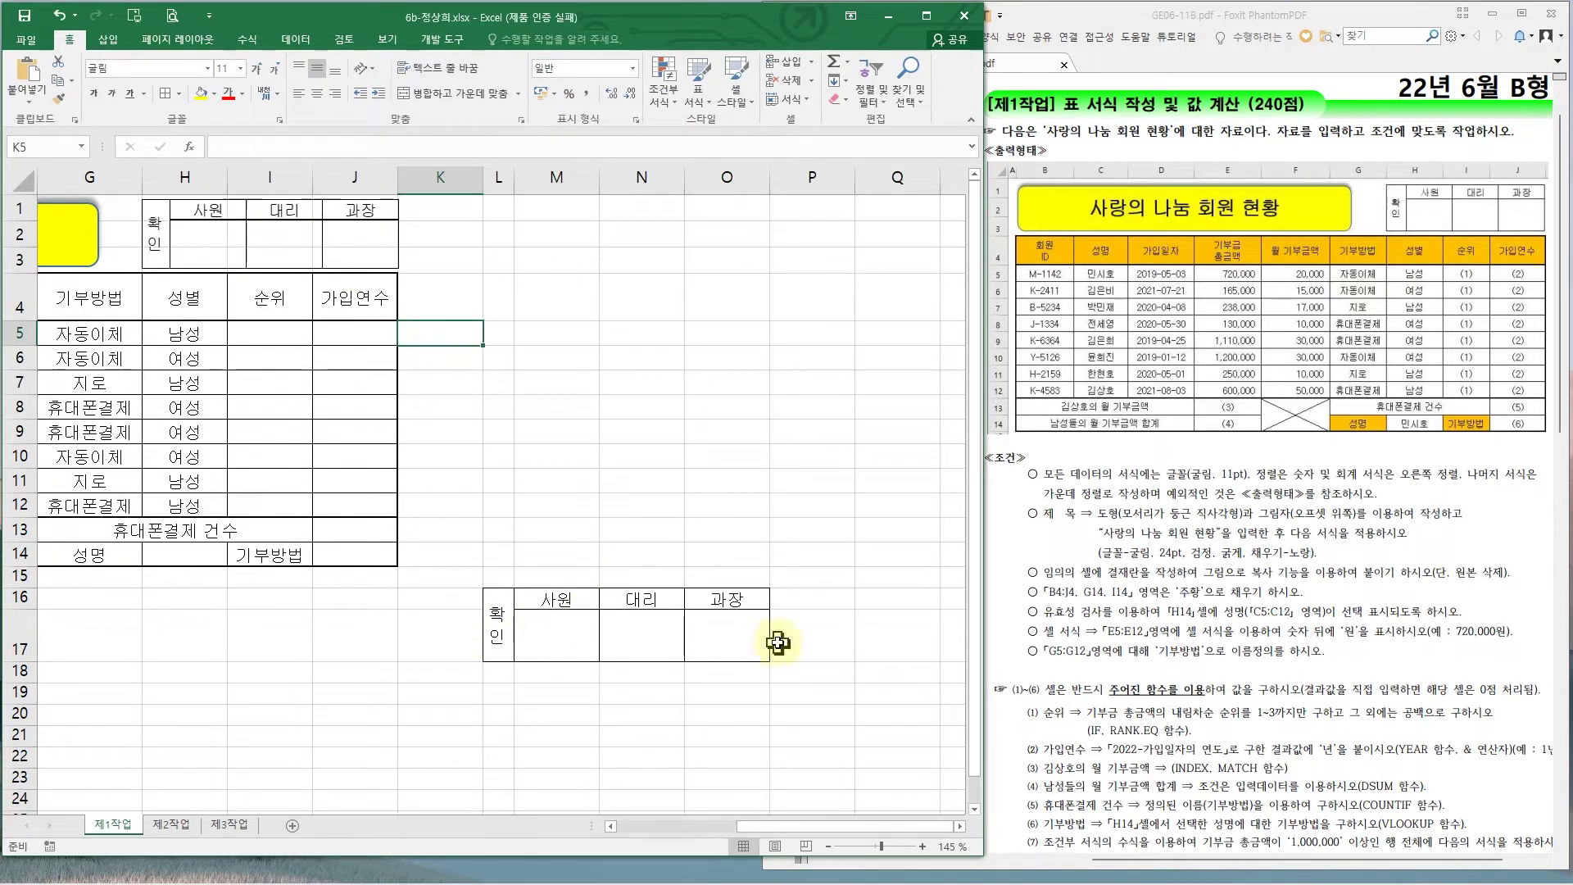
- Delete columns L:O holding the original approval box, and reduce row 17 to the height of its neighbouring rows
left_click_drag(503, 171, 717, 174)
right_click(717, 174)
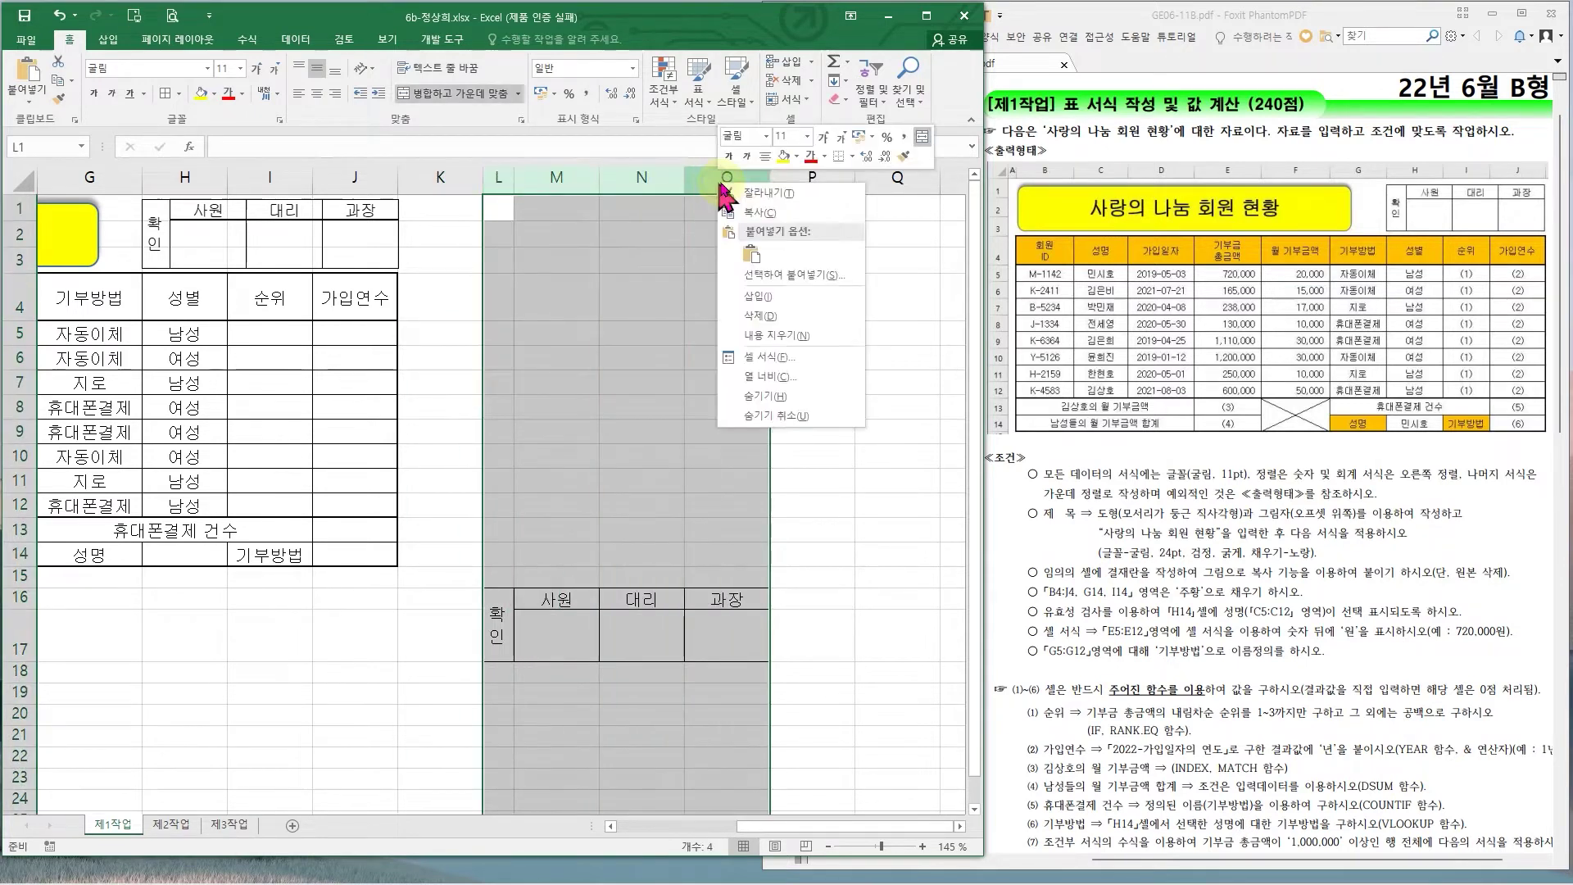
left_click(784, 315)
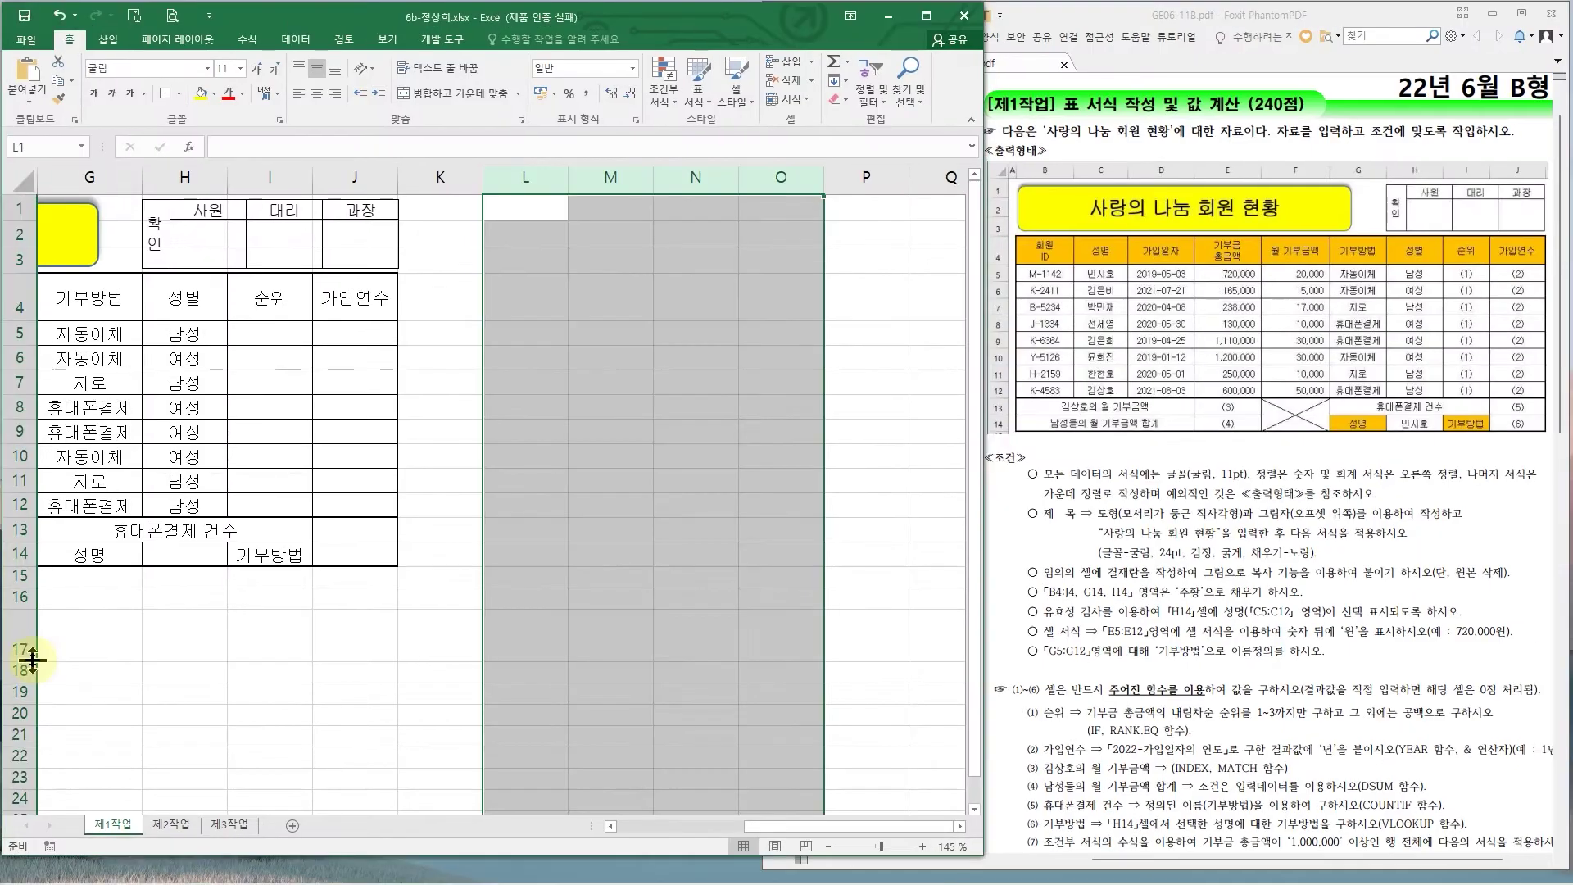
left_click_drag(33, 659, 33, 629)
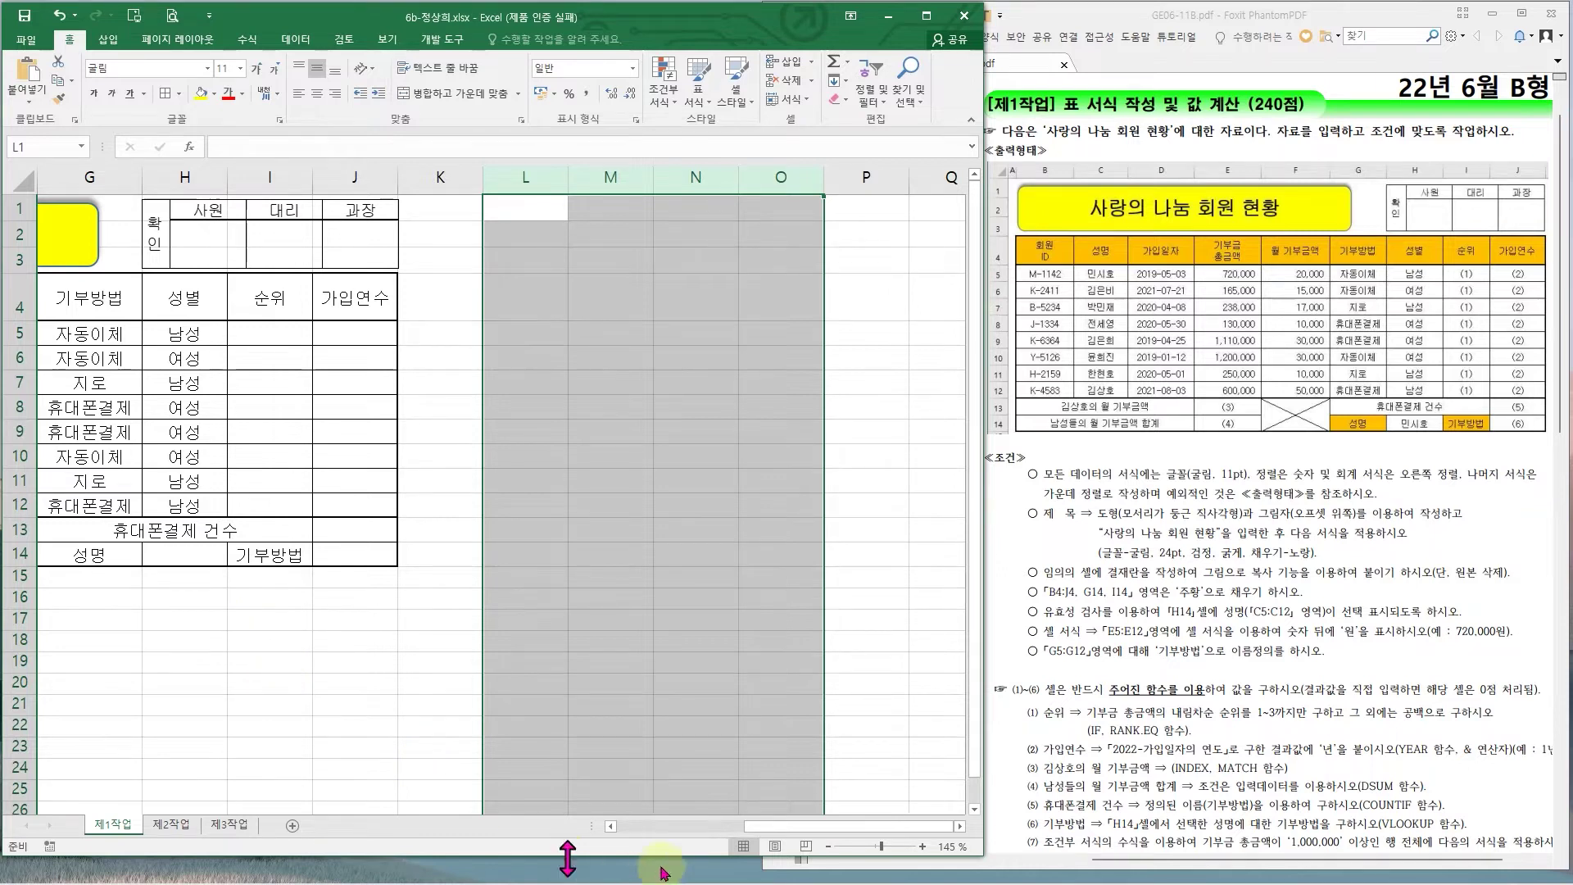
left_click_drag(742, 826, 595, 822)
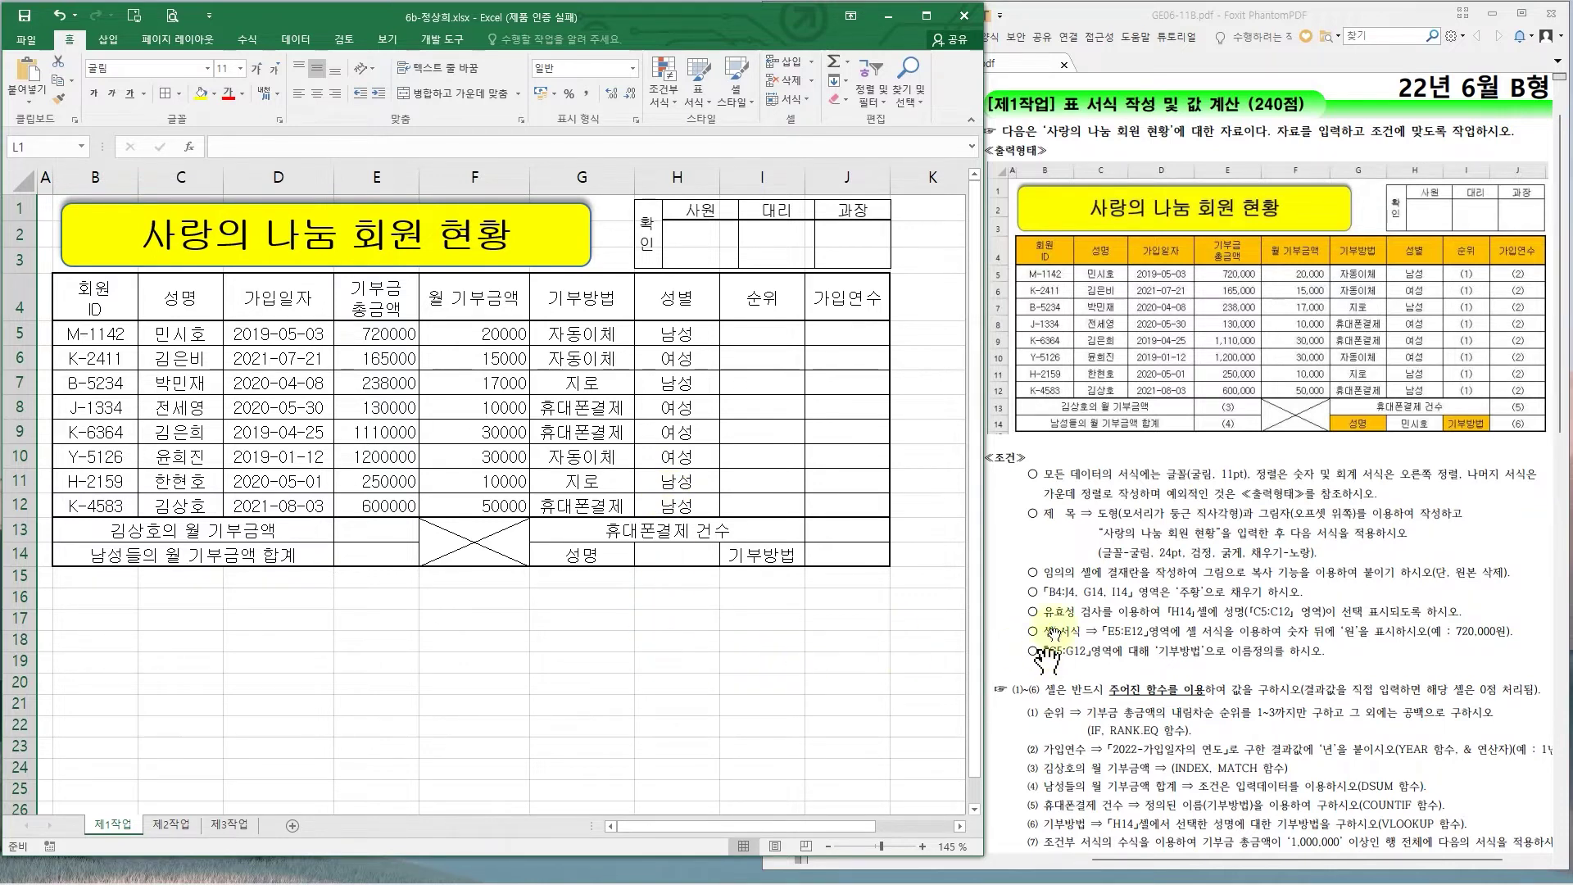
left_click_drag(1031, 583, 1261, 612)
left_click_drag(1272, 207, 1294, 266)
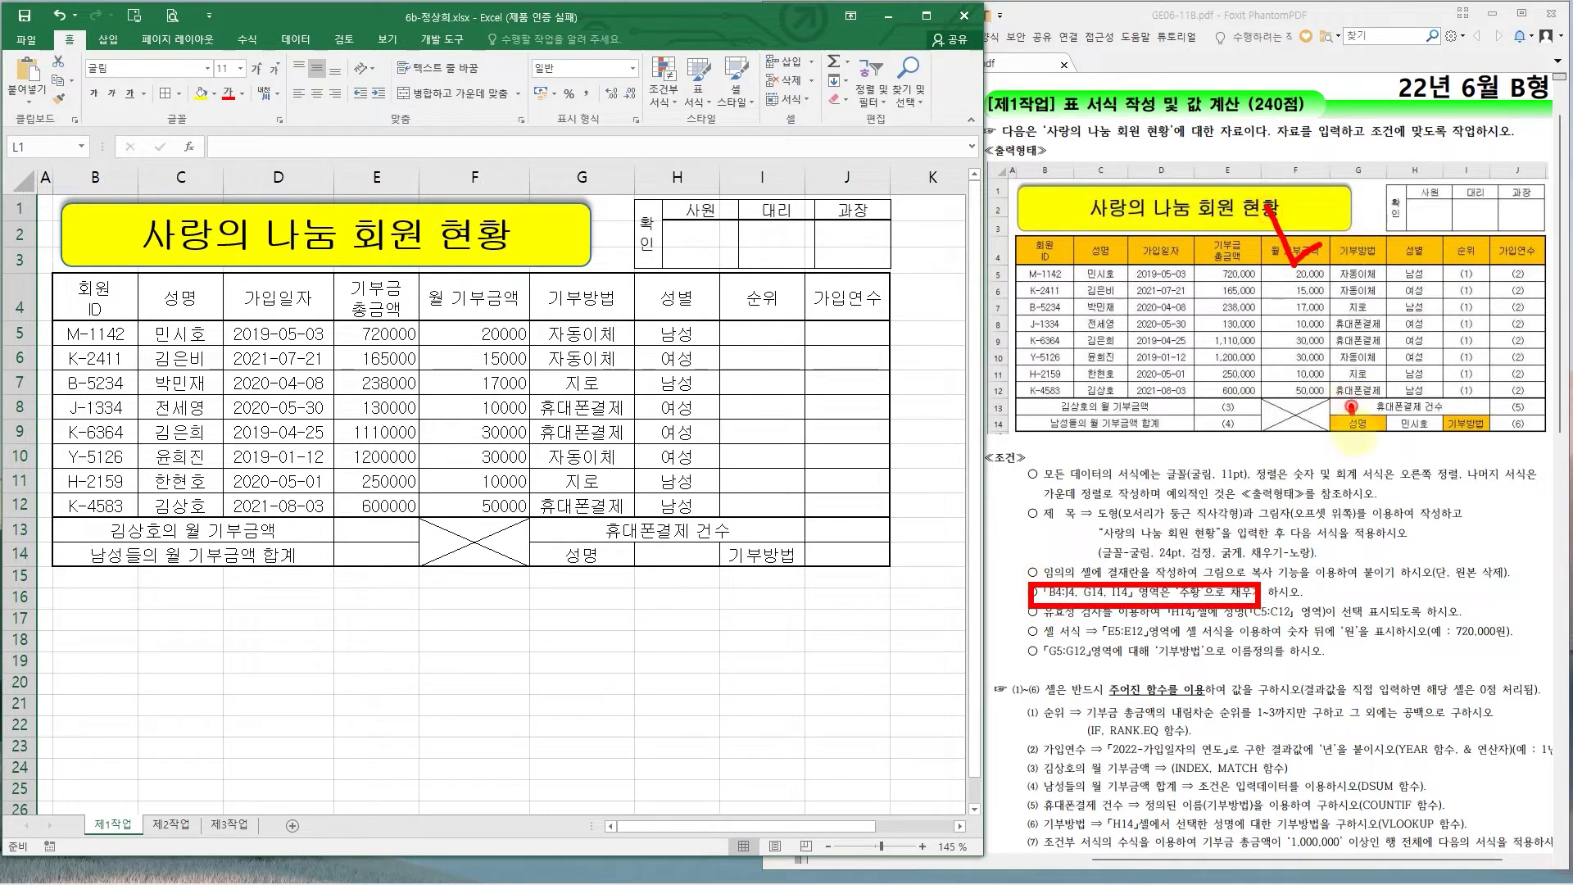
key("Escape")
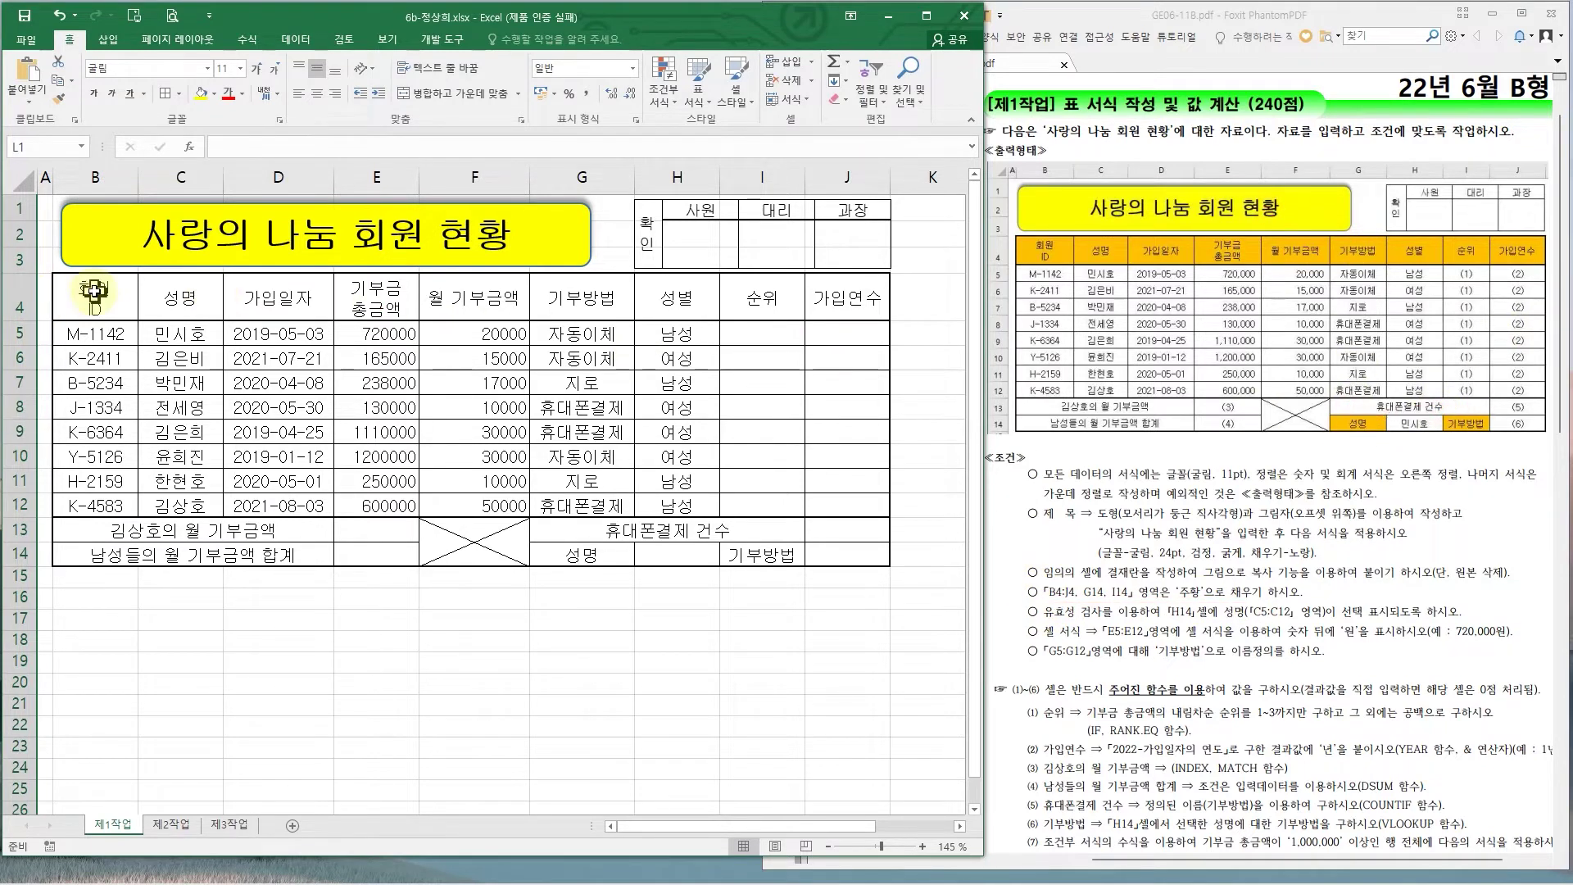
- Fill the header row B4:J4 and cells G14 and I14 with standard orange
left_click_drag(90, 295, 855, 295)
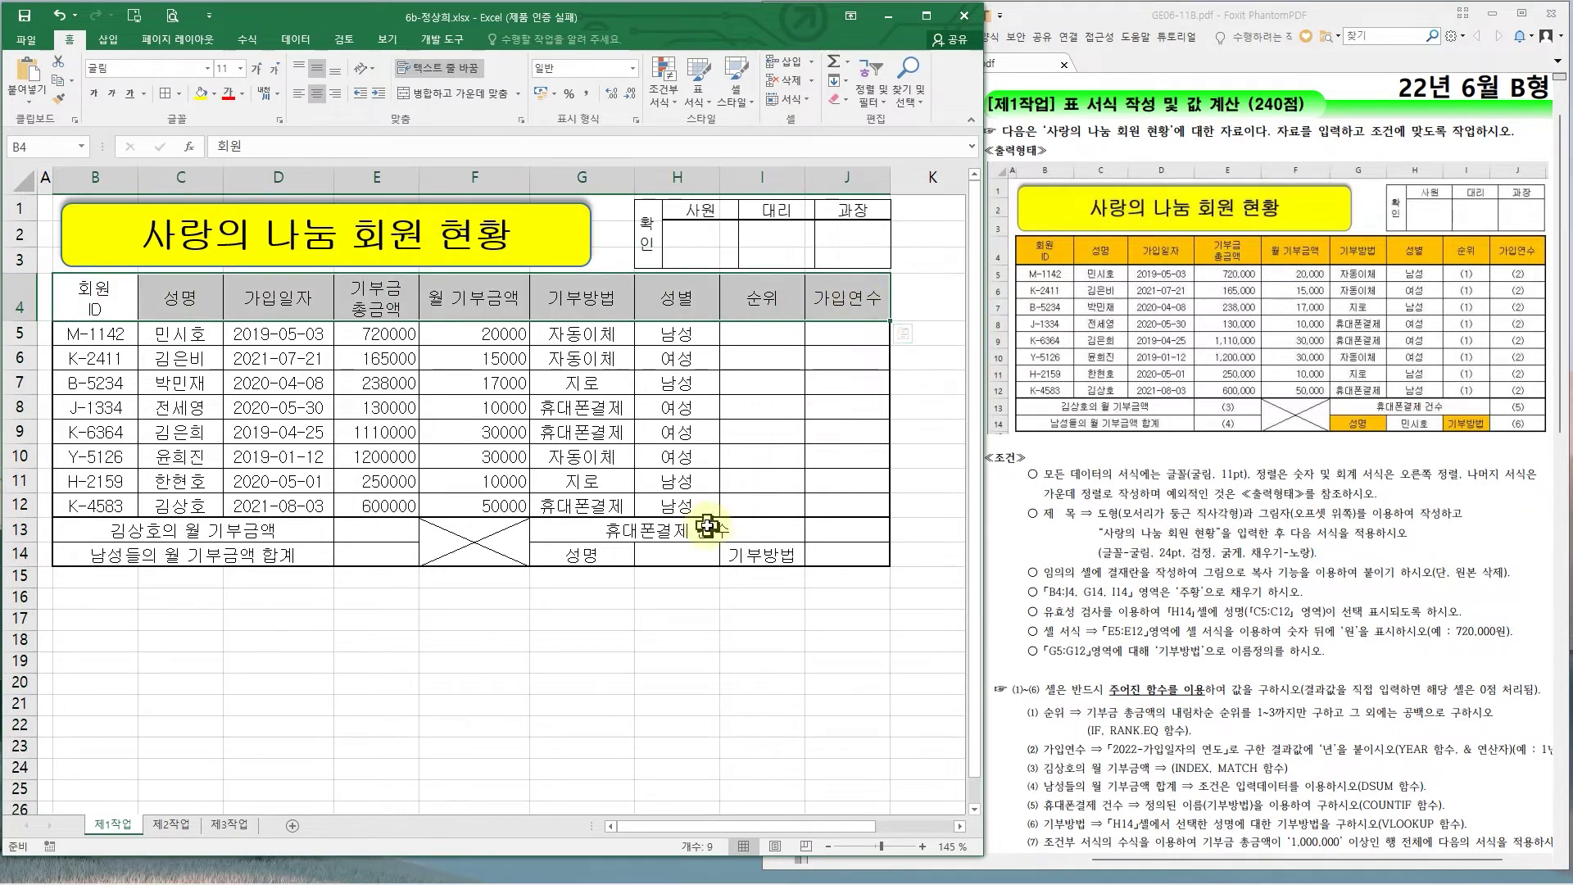
left_click(606, 555, "ctrl")
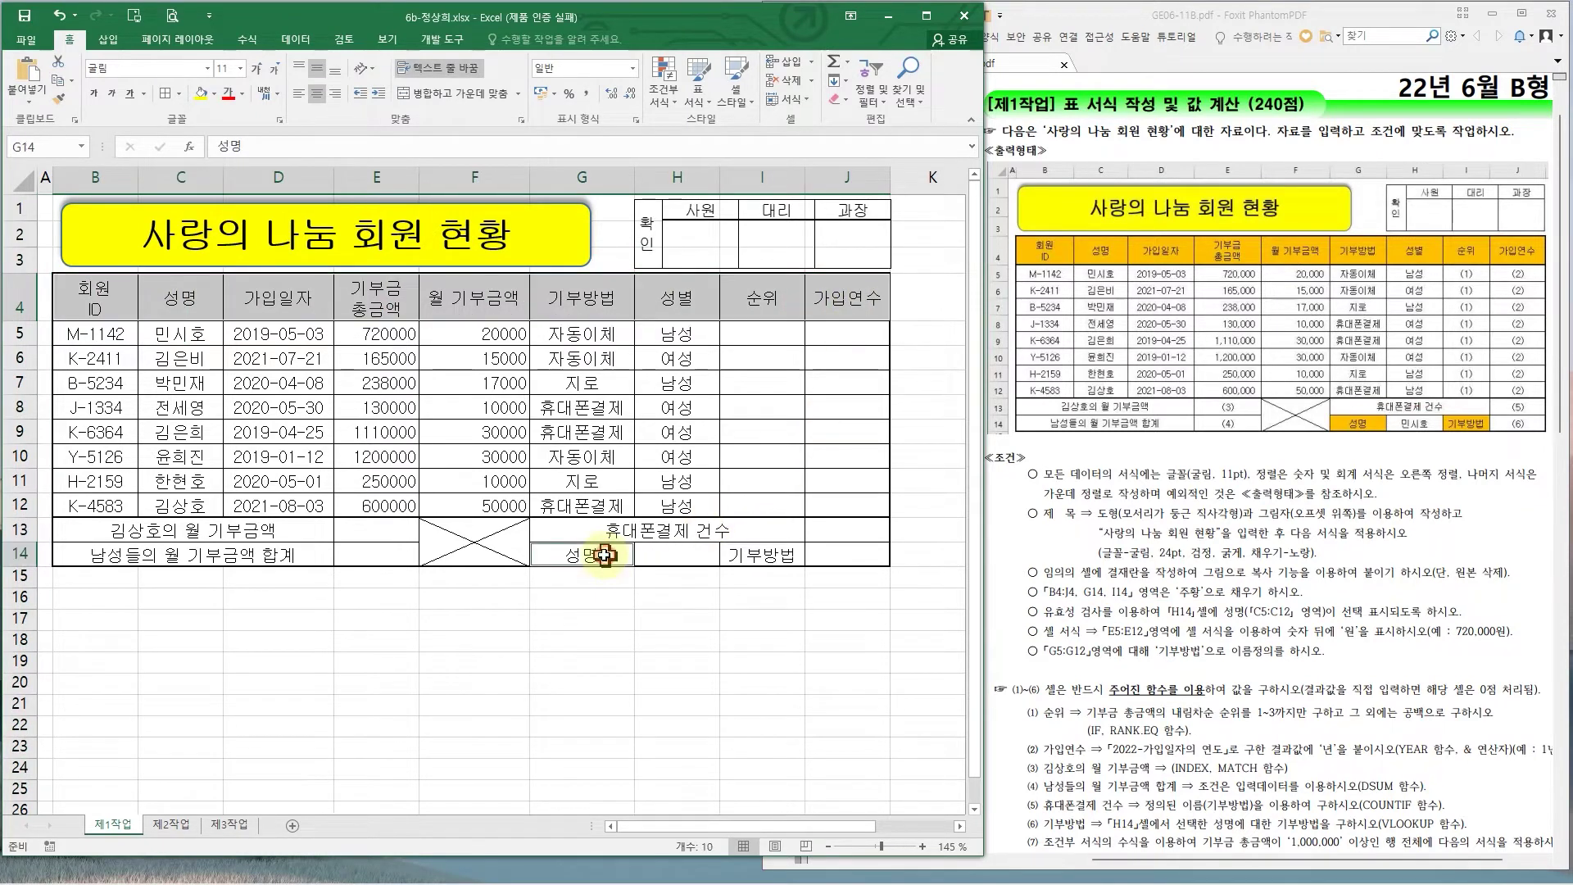
left_click(769, 551, "ctrl")
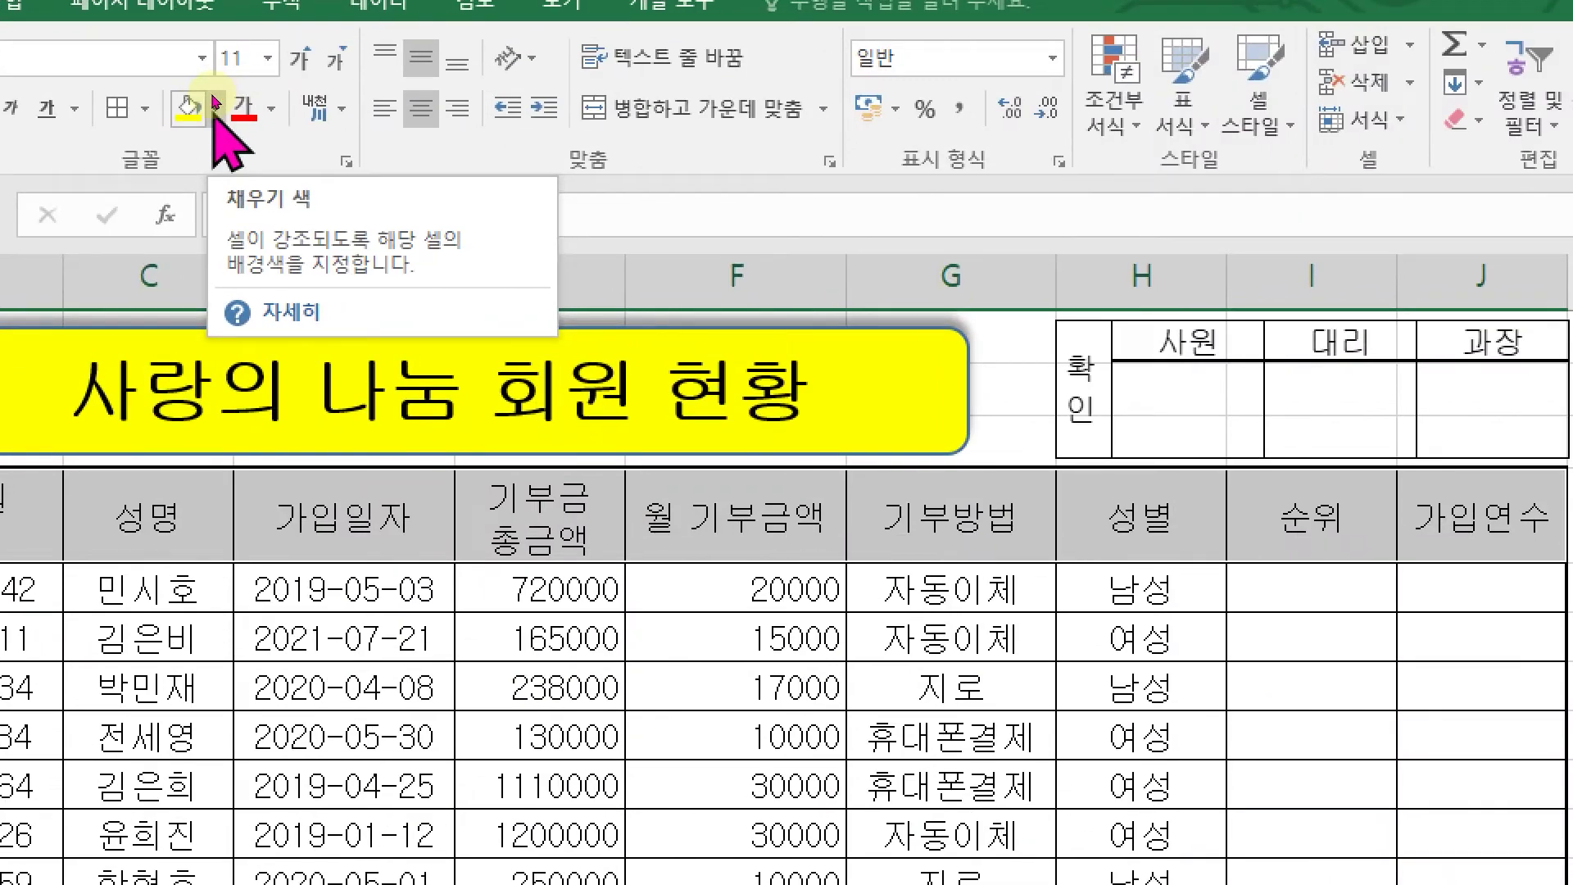
left_click(216, 105)
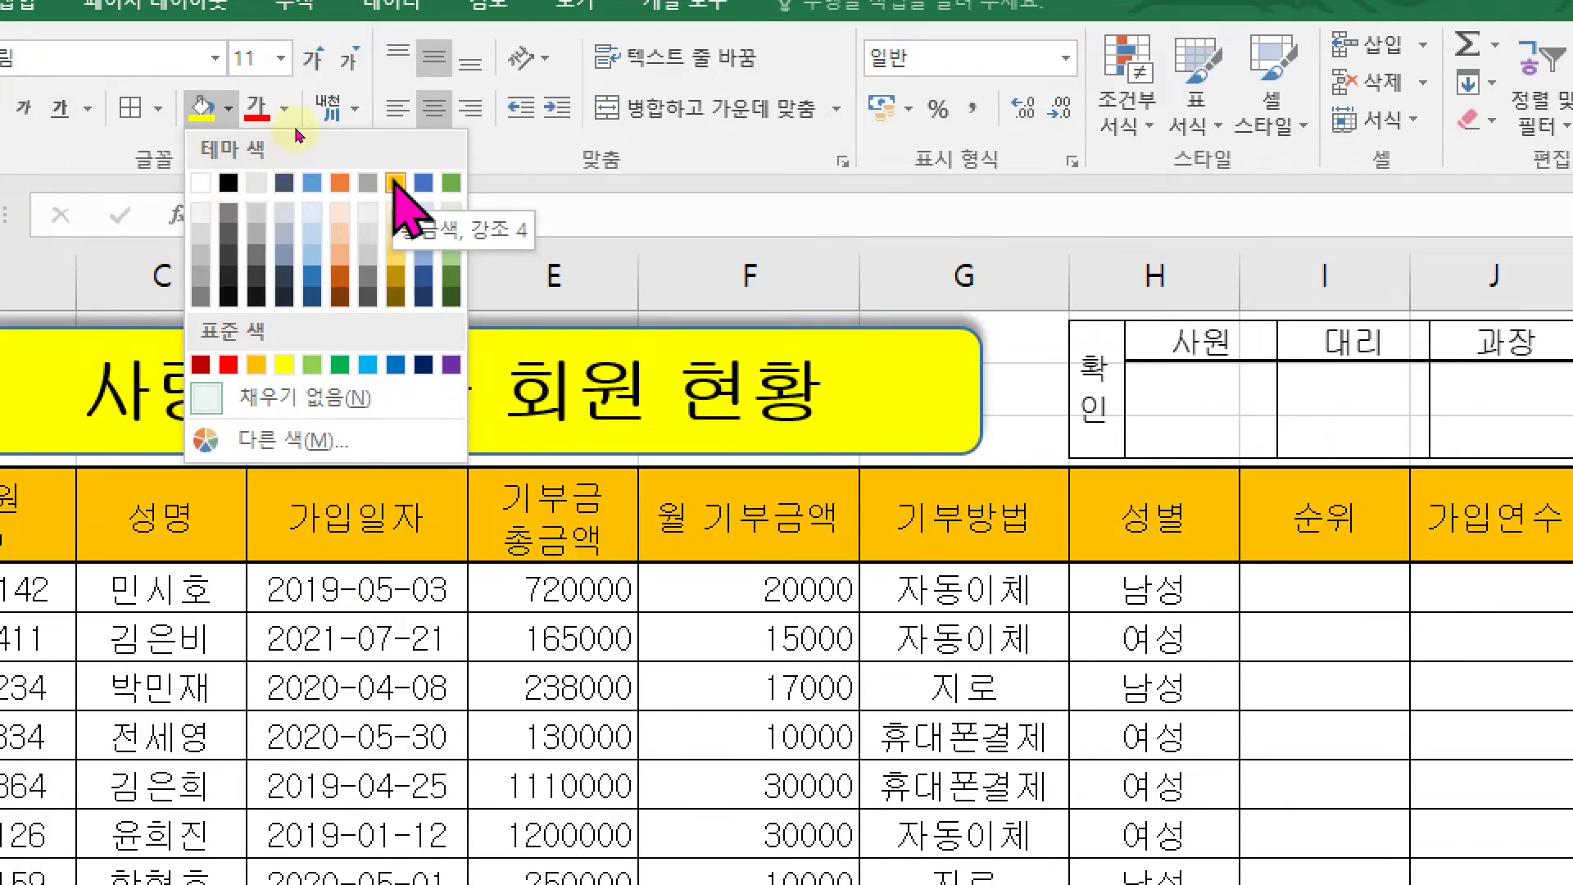
left_click(256, 364)
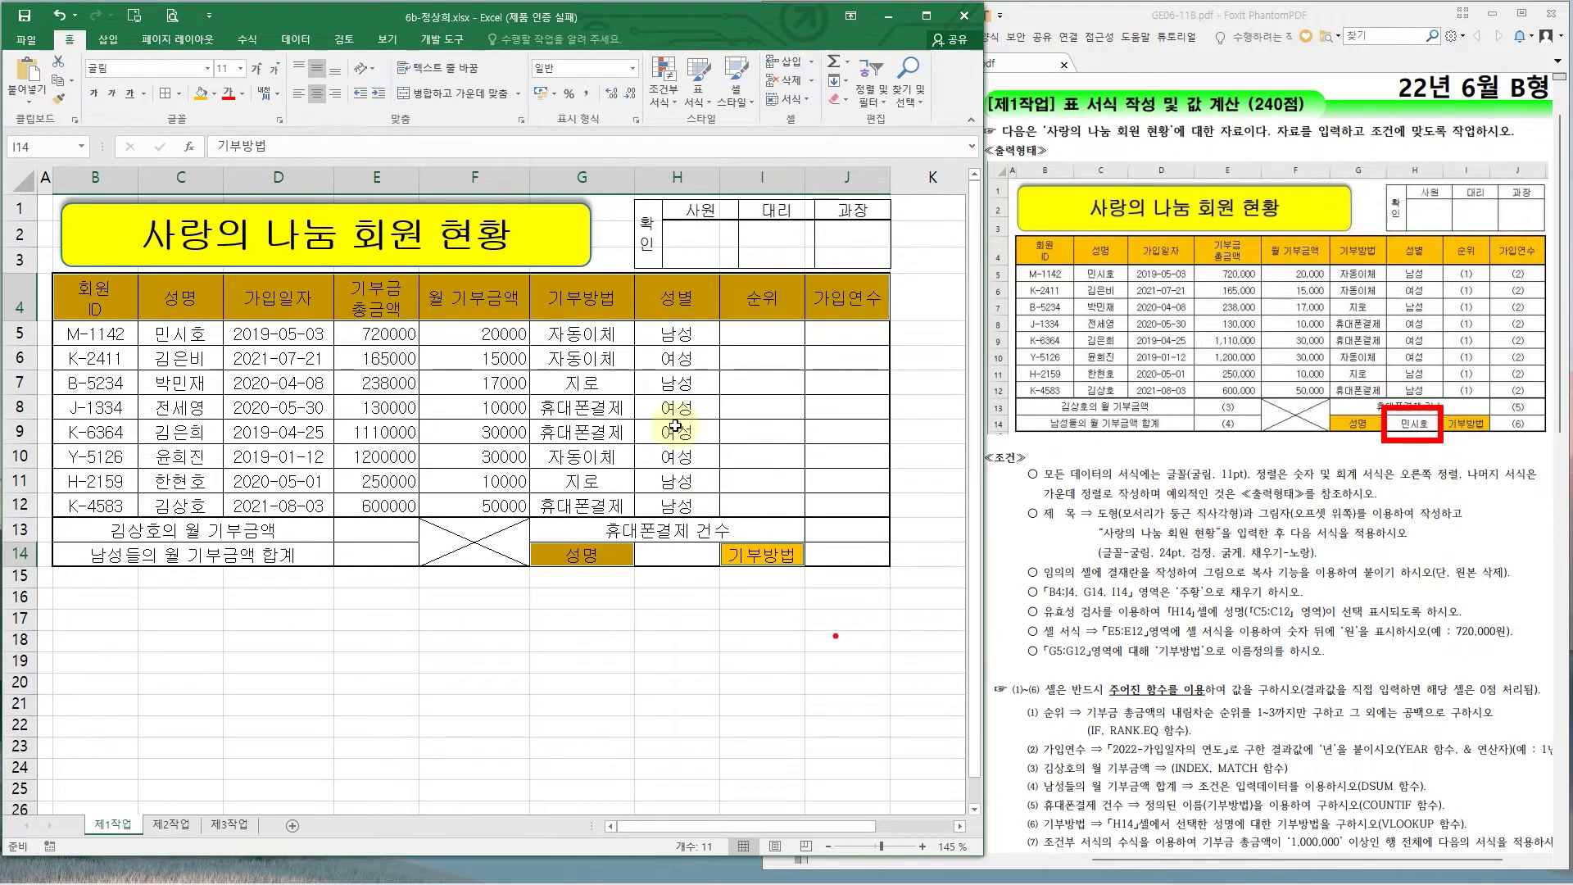
- Add list-type data validation to cell H14 with the names in C5:C12 as the source
left_click(685, 554)
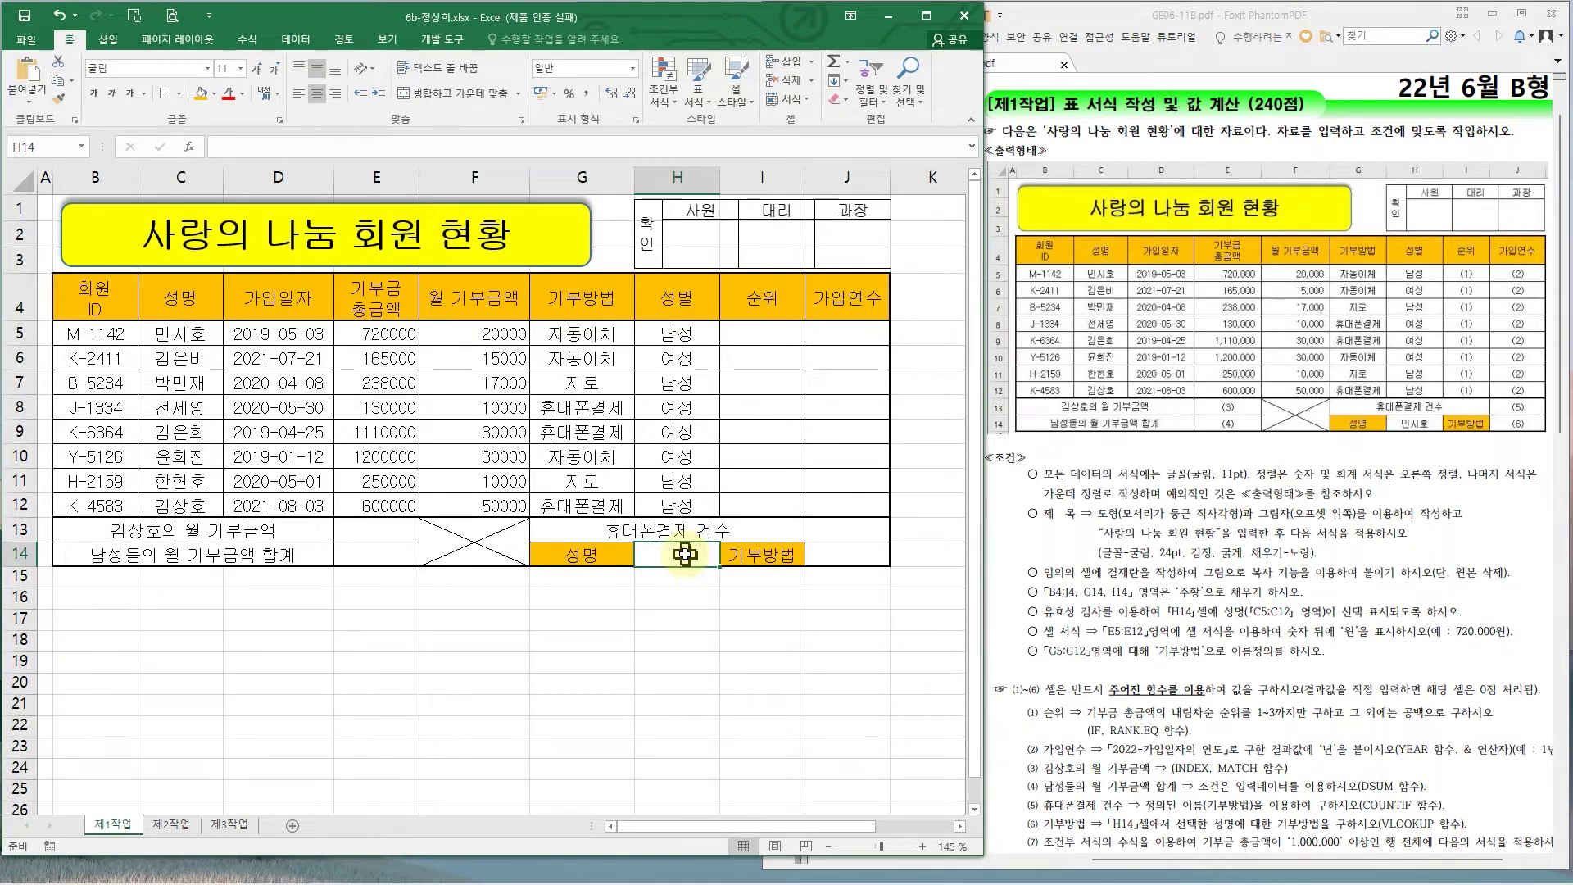
left_click(312, 47)
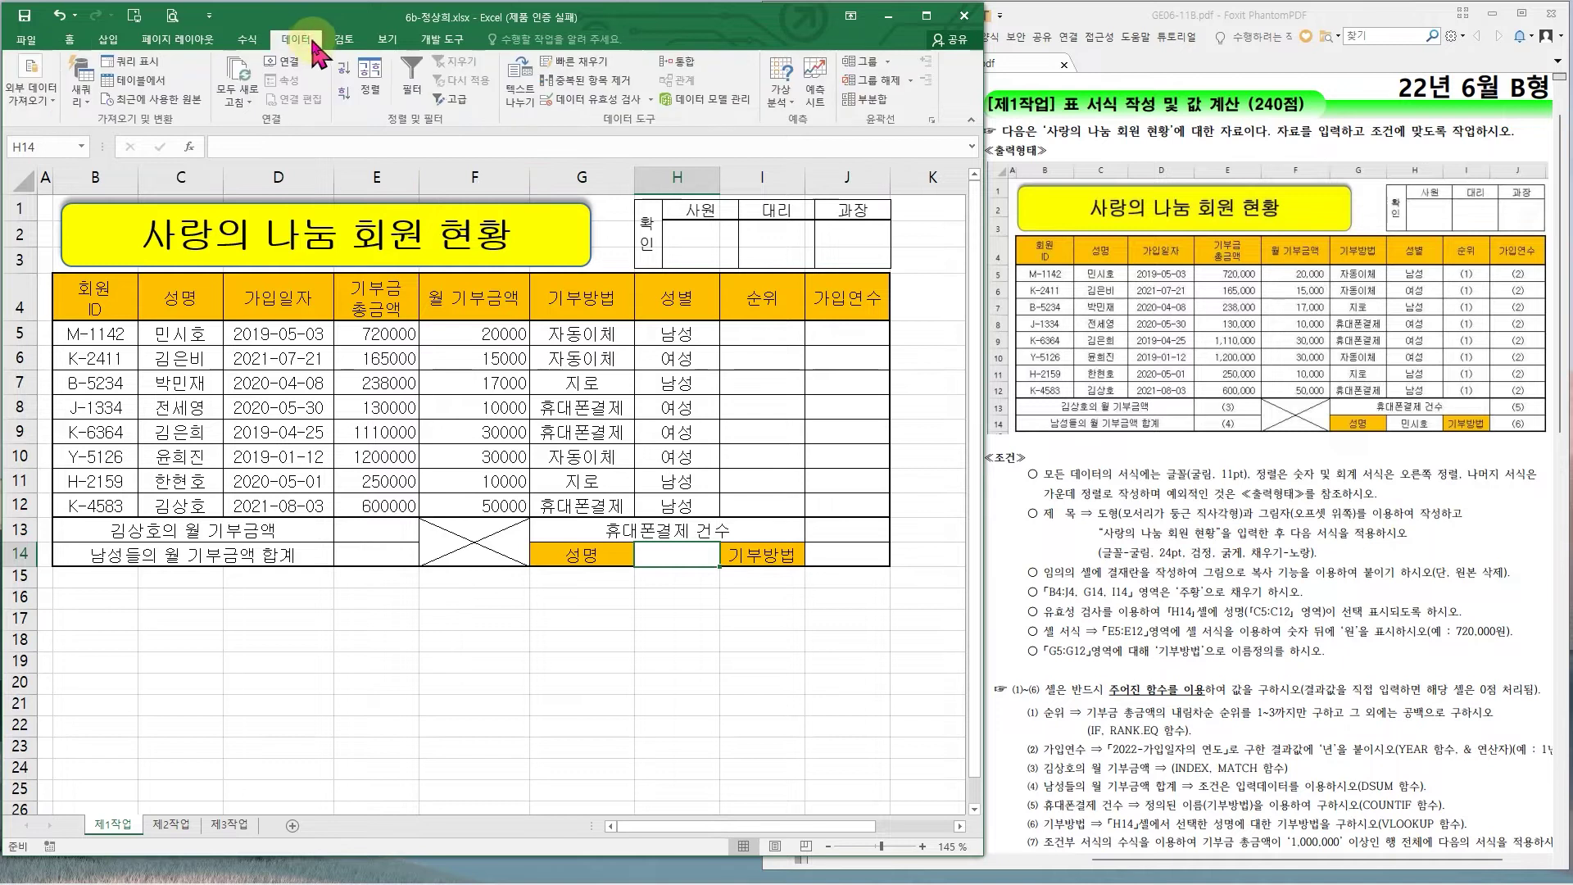
left_click(627, 102)
left_click_drag(988, 346, 1420, 360)
left_click(795, 187)
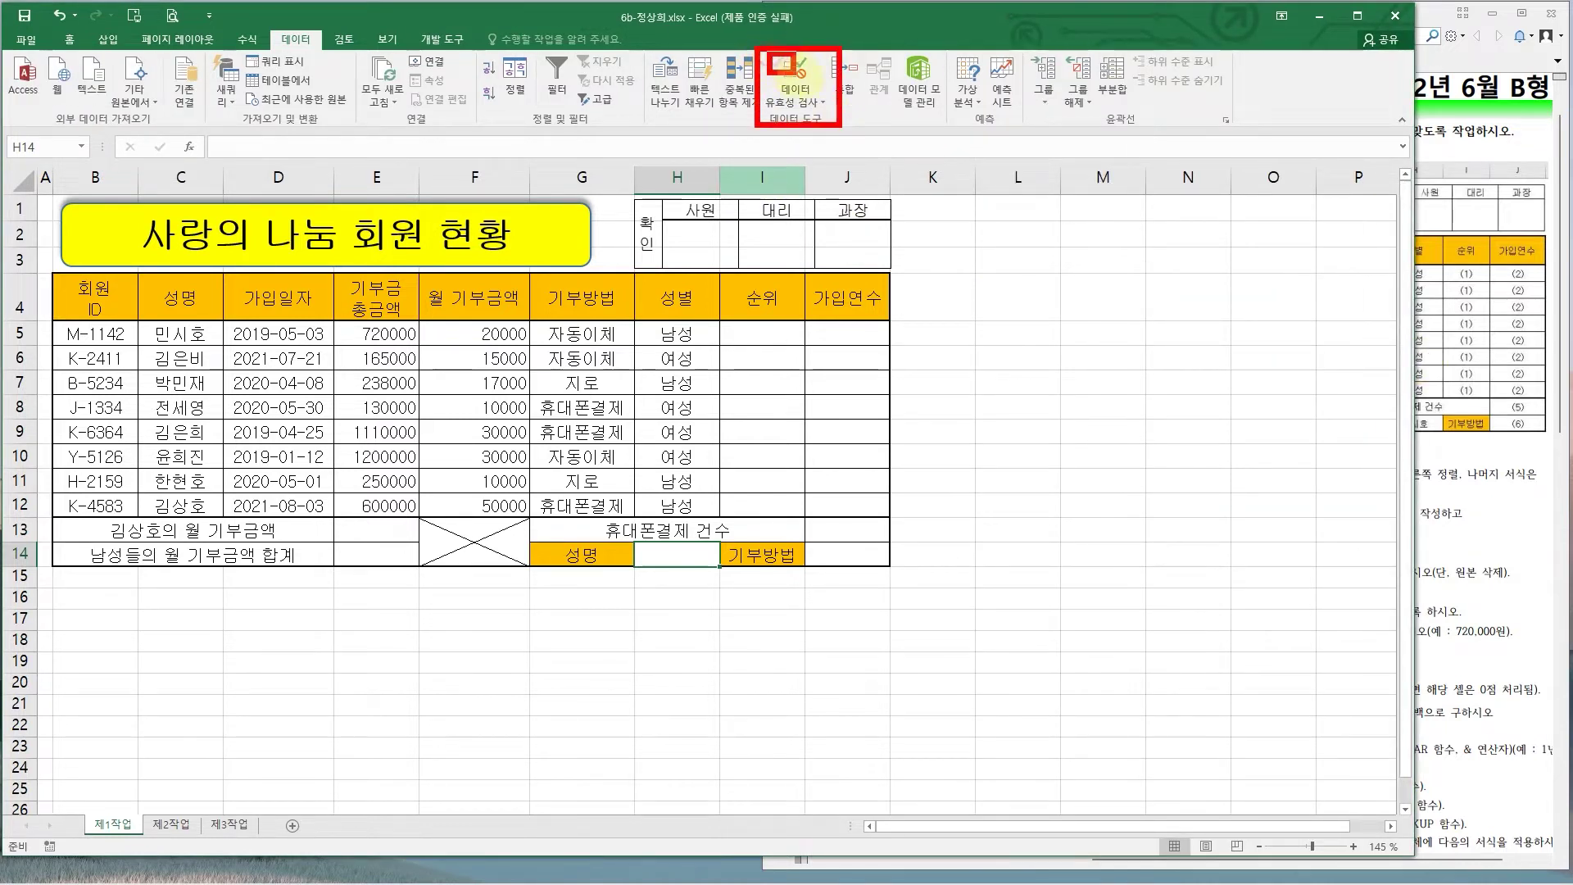
left_click(793, 72)
left_click_drag(589, 300, 673, 233)
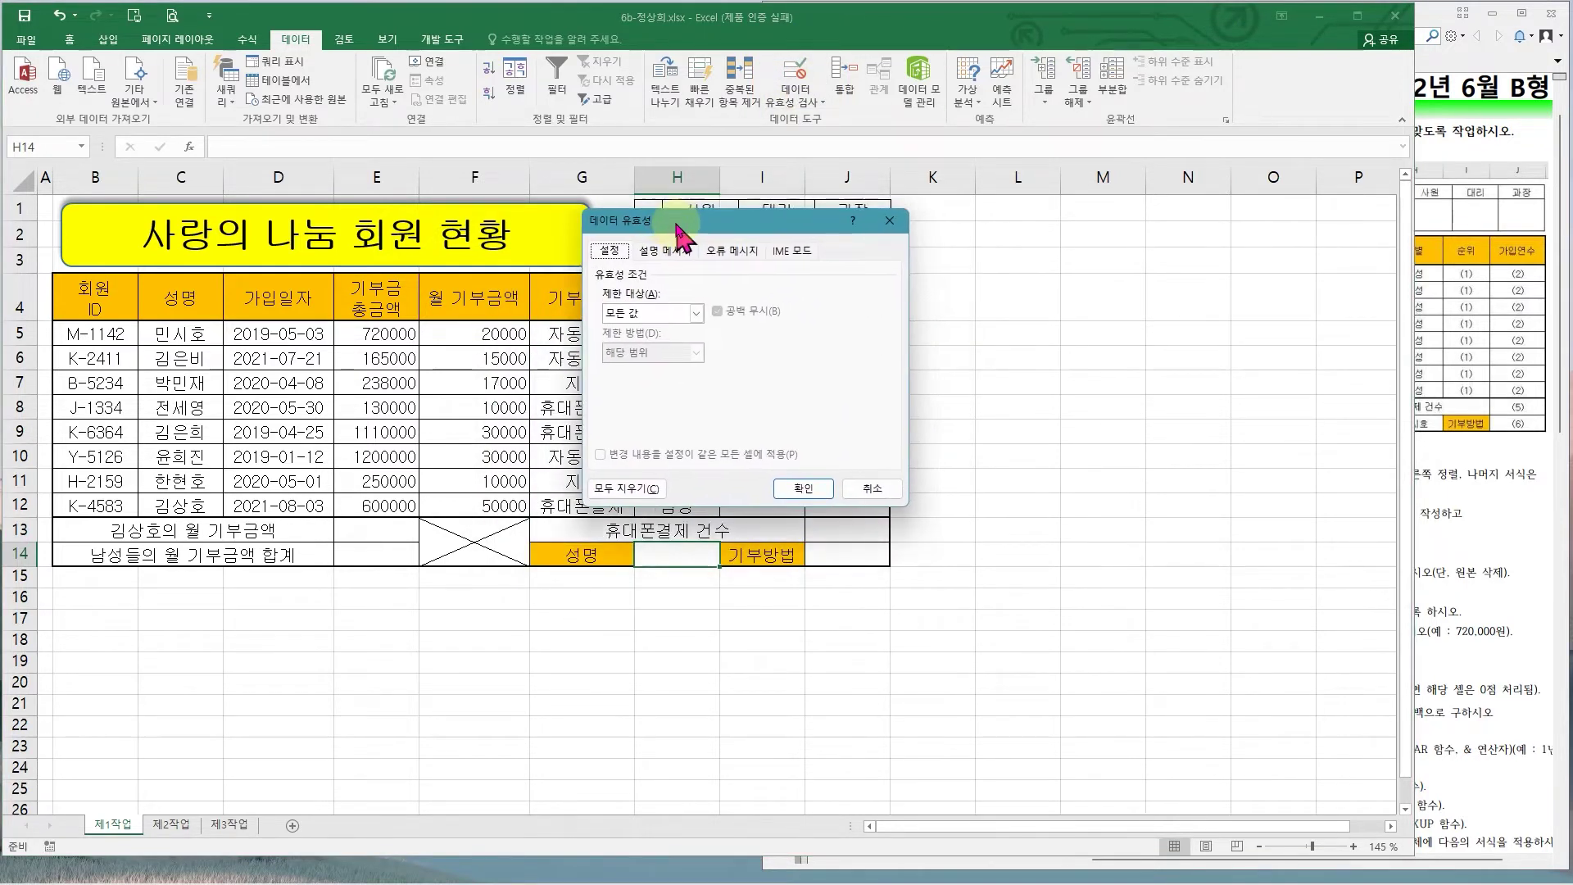
left_click(630, 324)
left_click(626, 360)
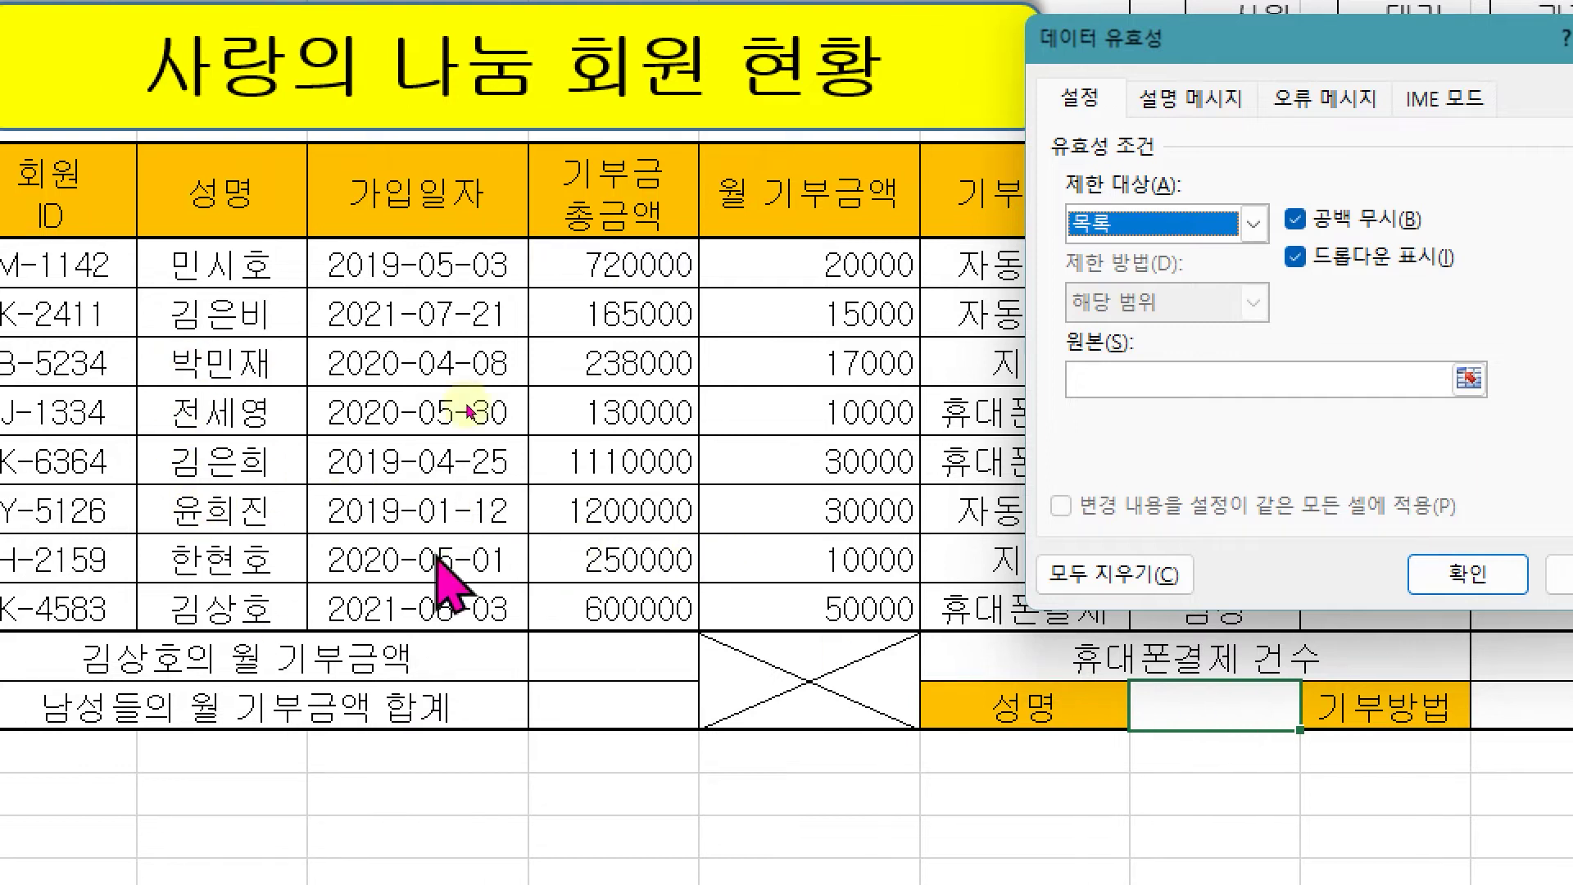
left_click(1080, 381)
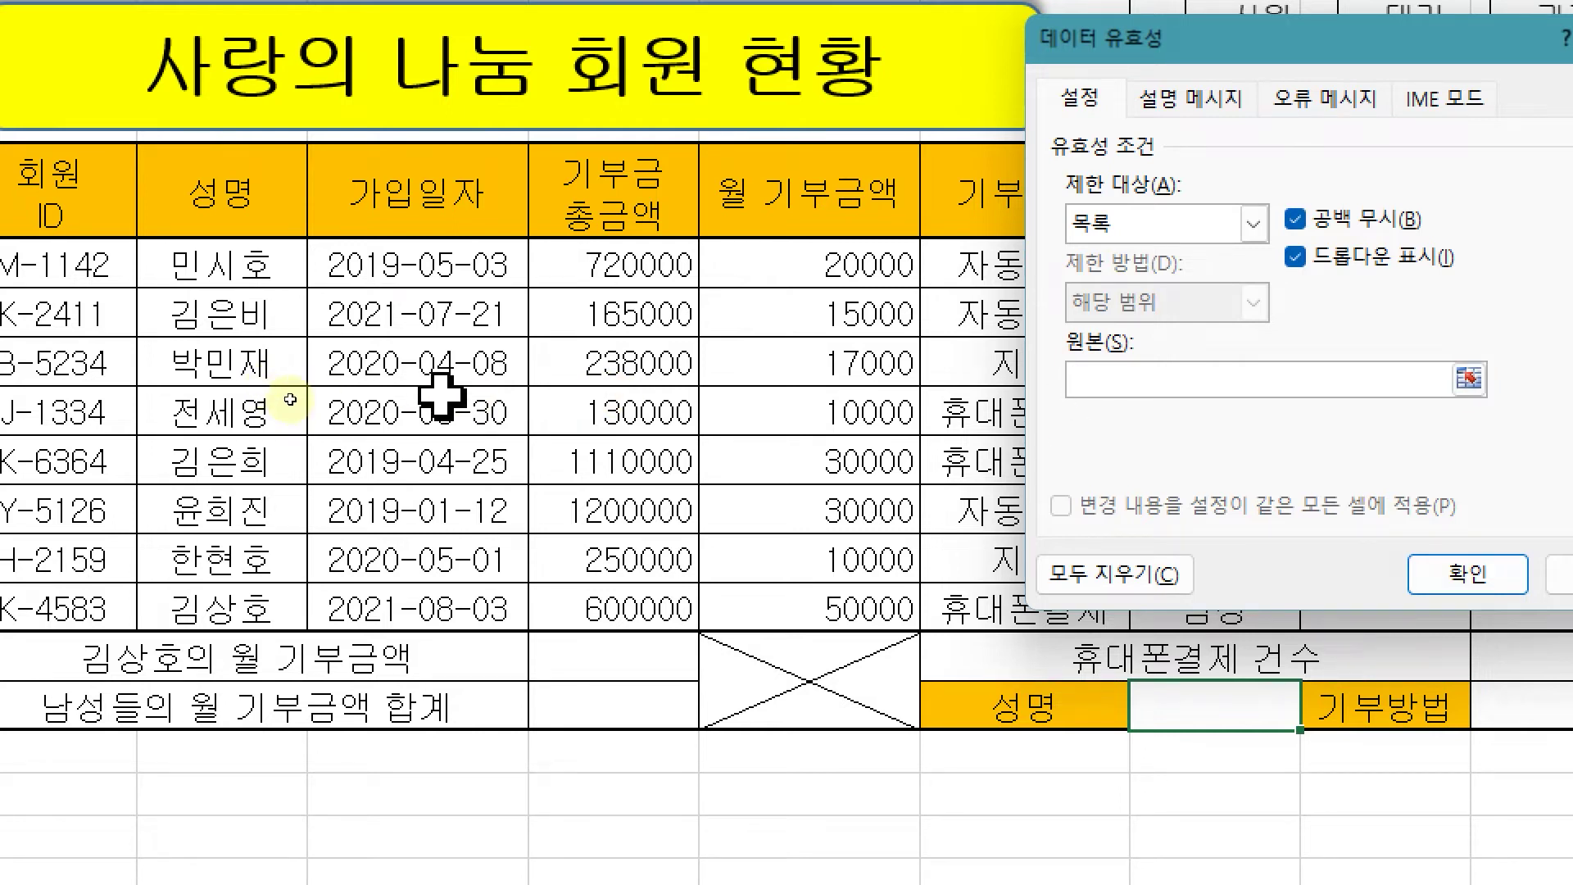
left_click_drag(221, 263, 220, 594)
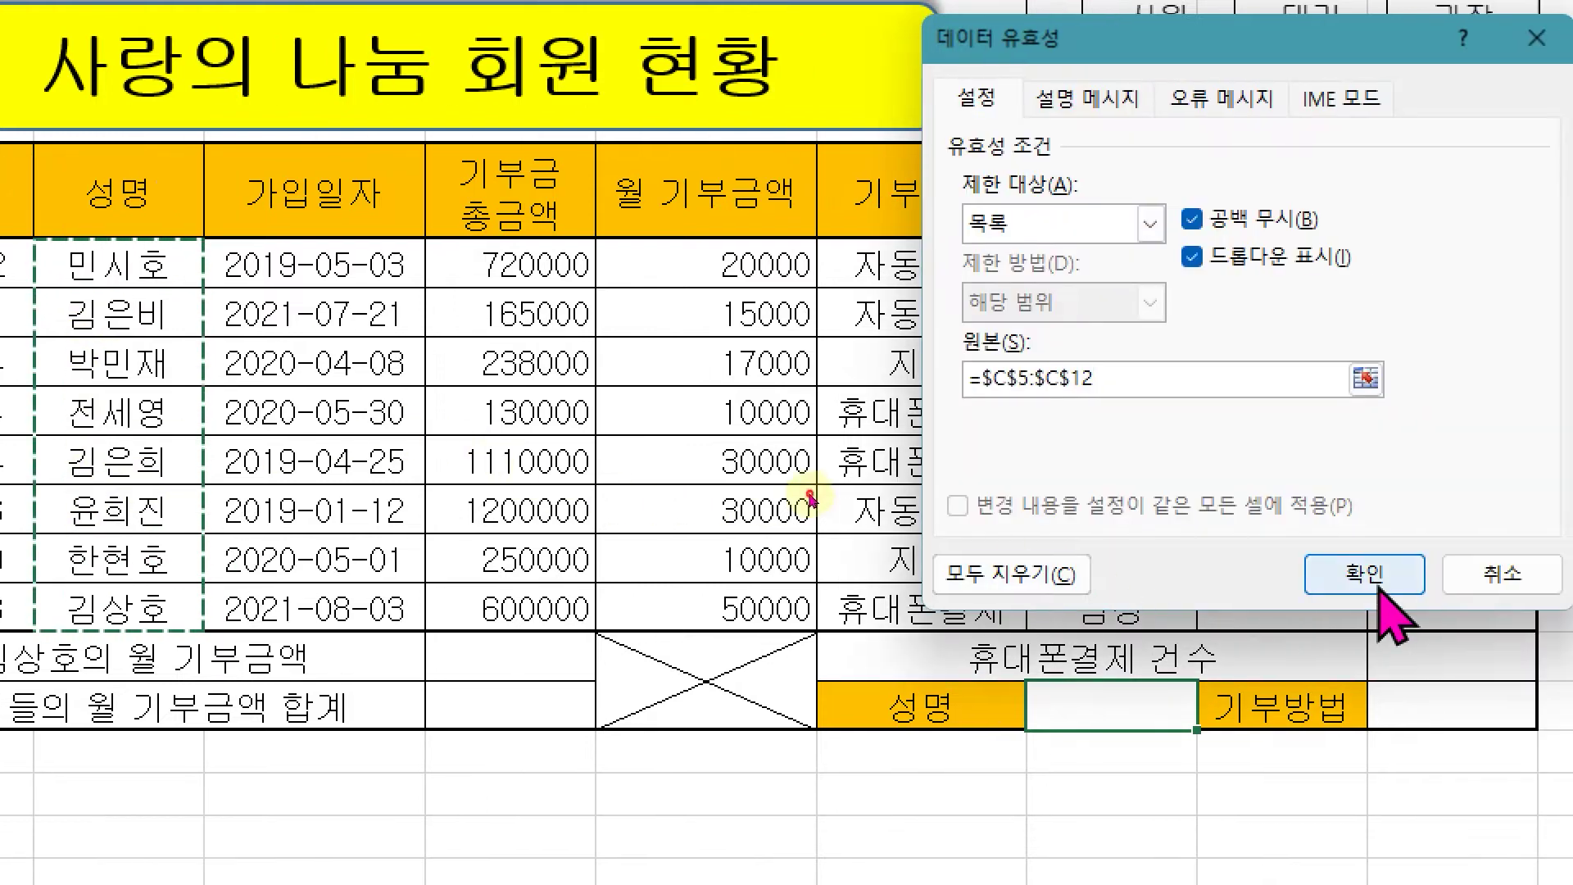
left_click(1475, 577)
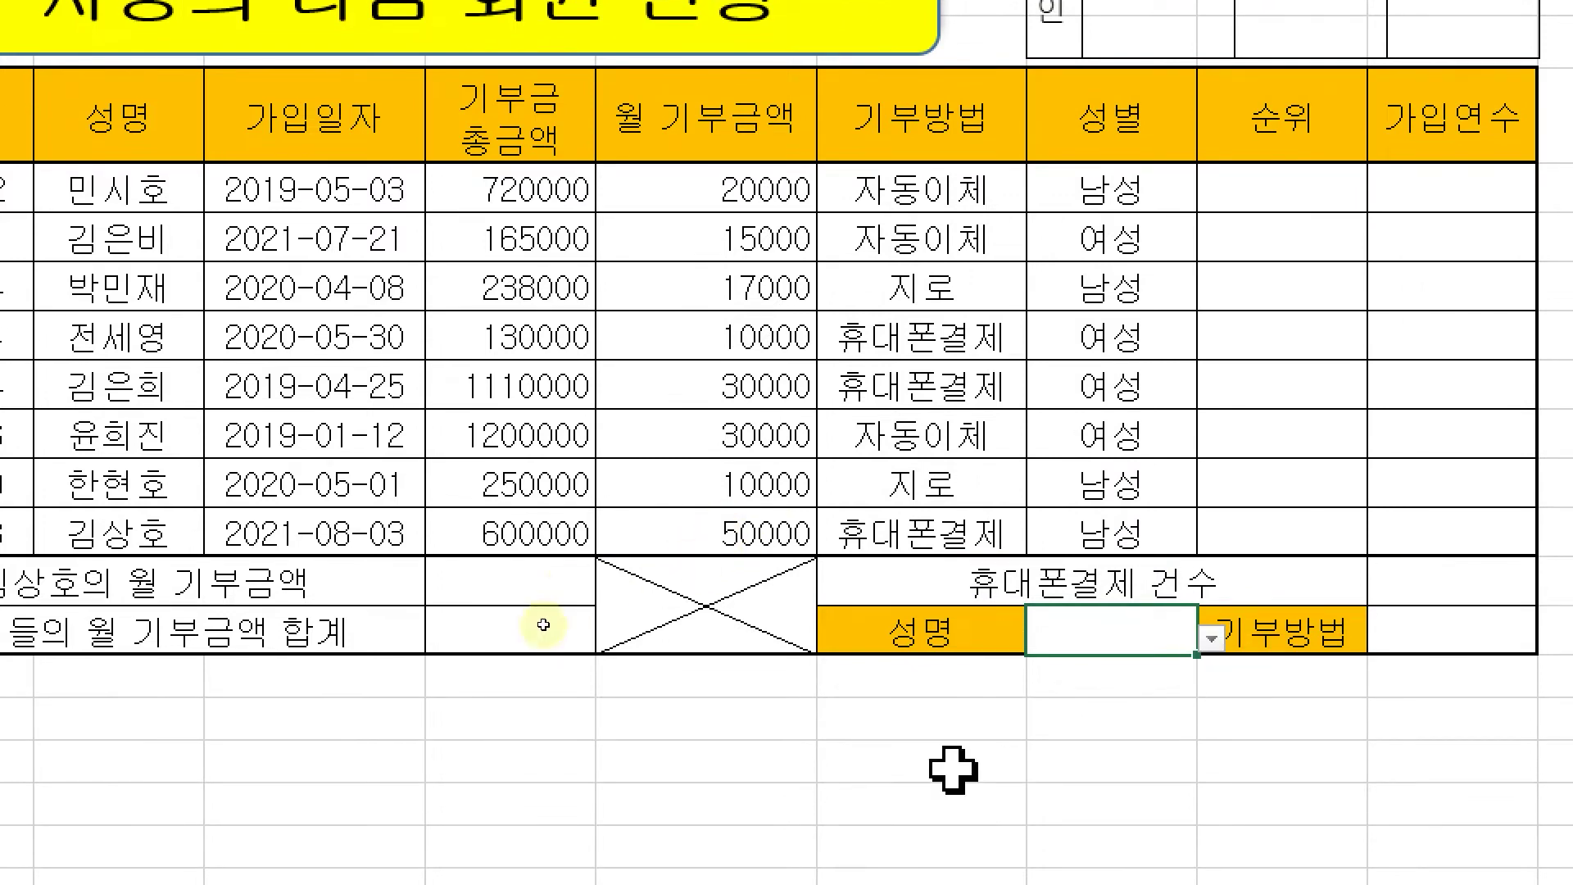
- Choose the first member name in the list from H14's dropdown
key("Return")
left_click(828, 779)
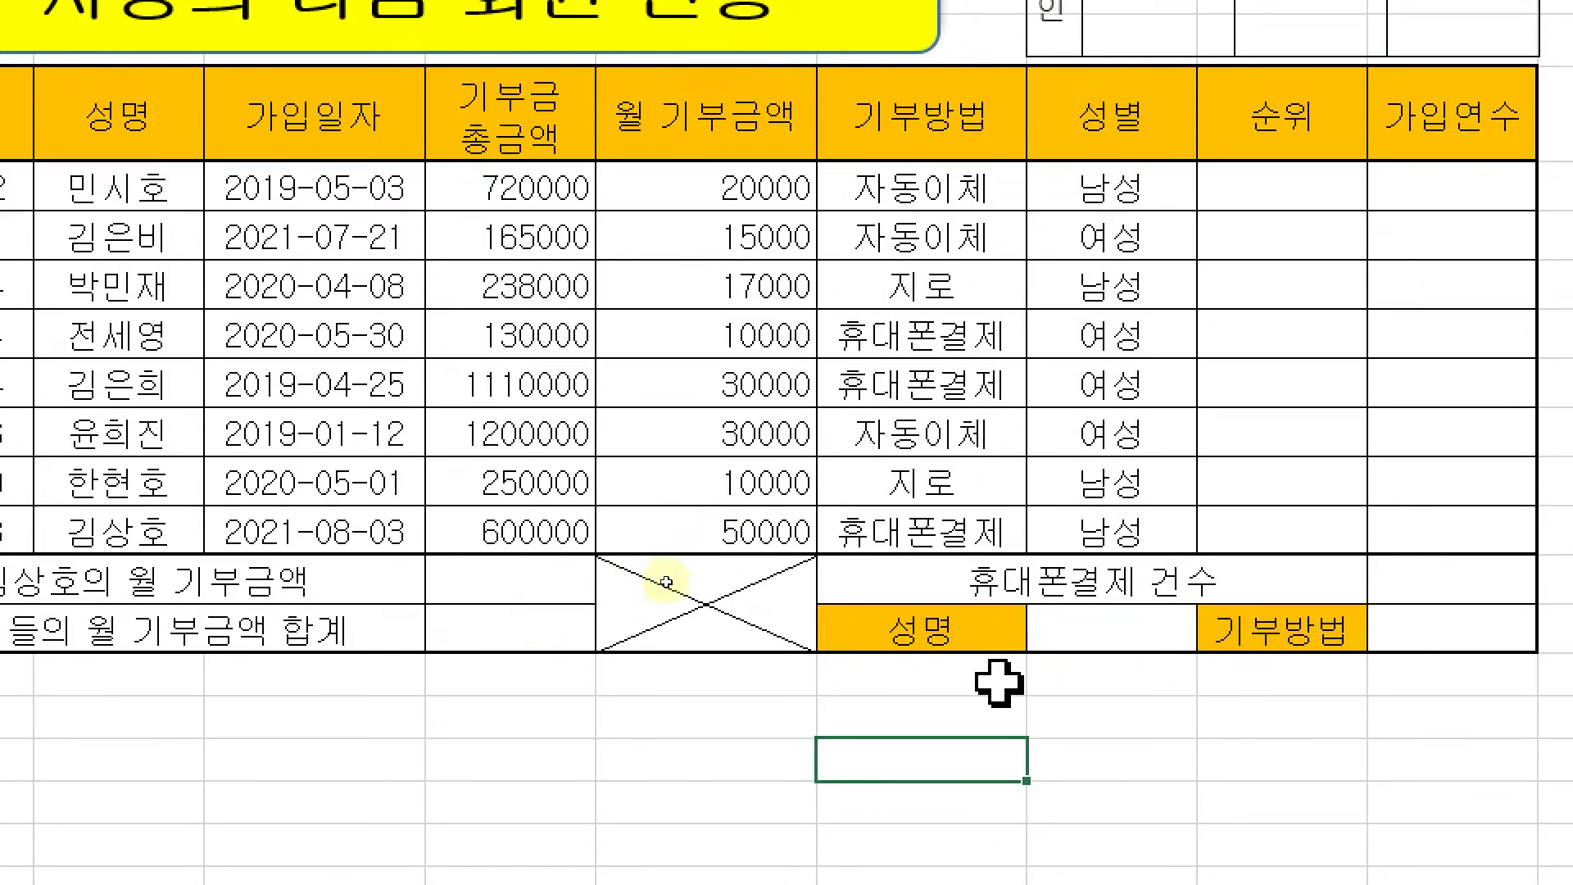
left_click(1097, 632)
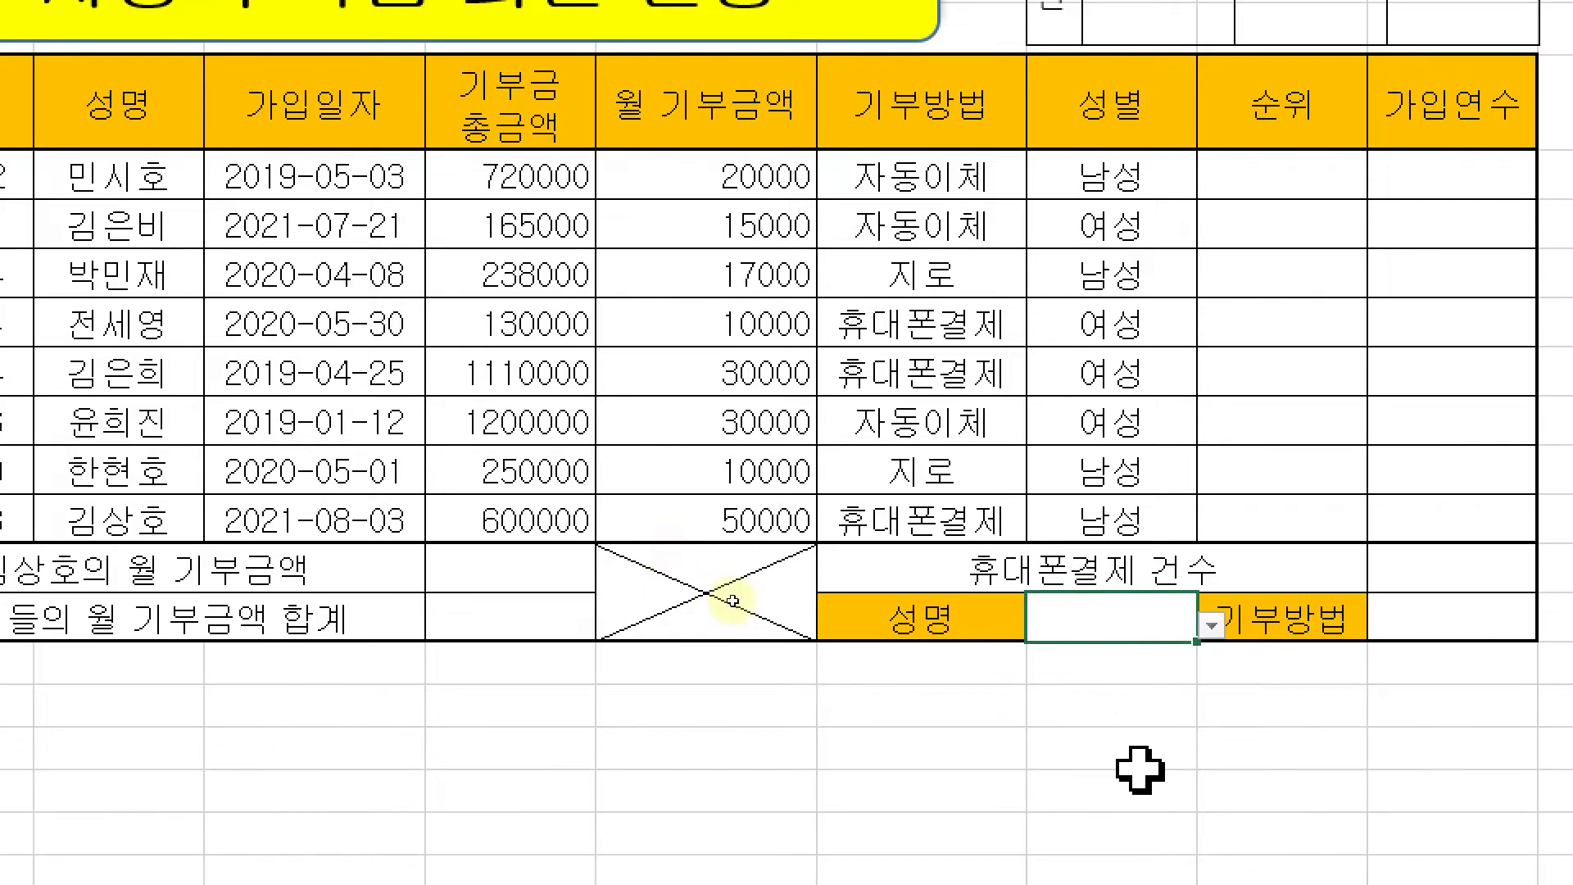
left_click(1211, 626)
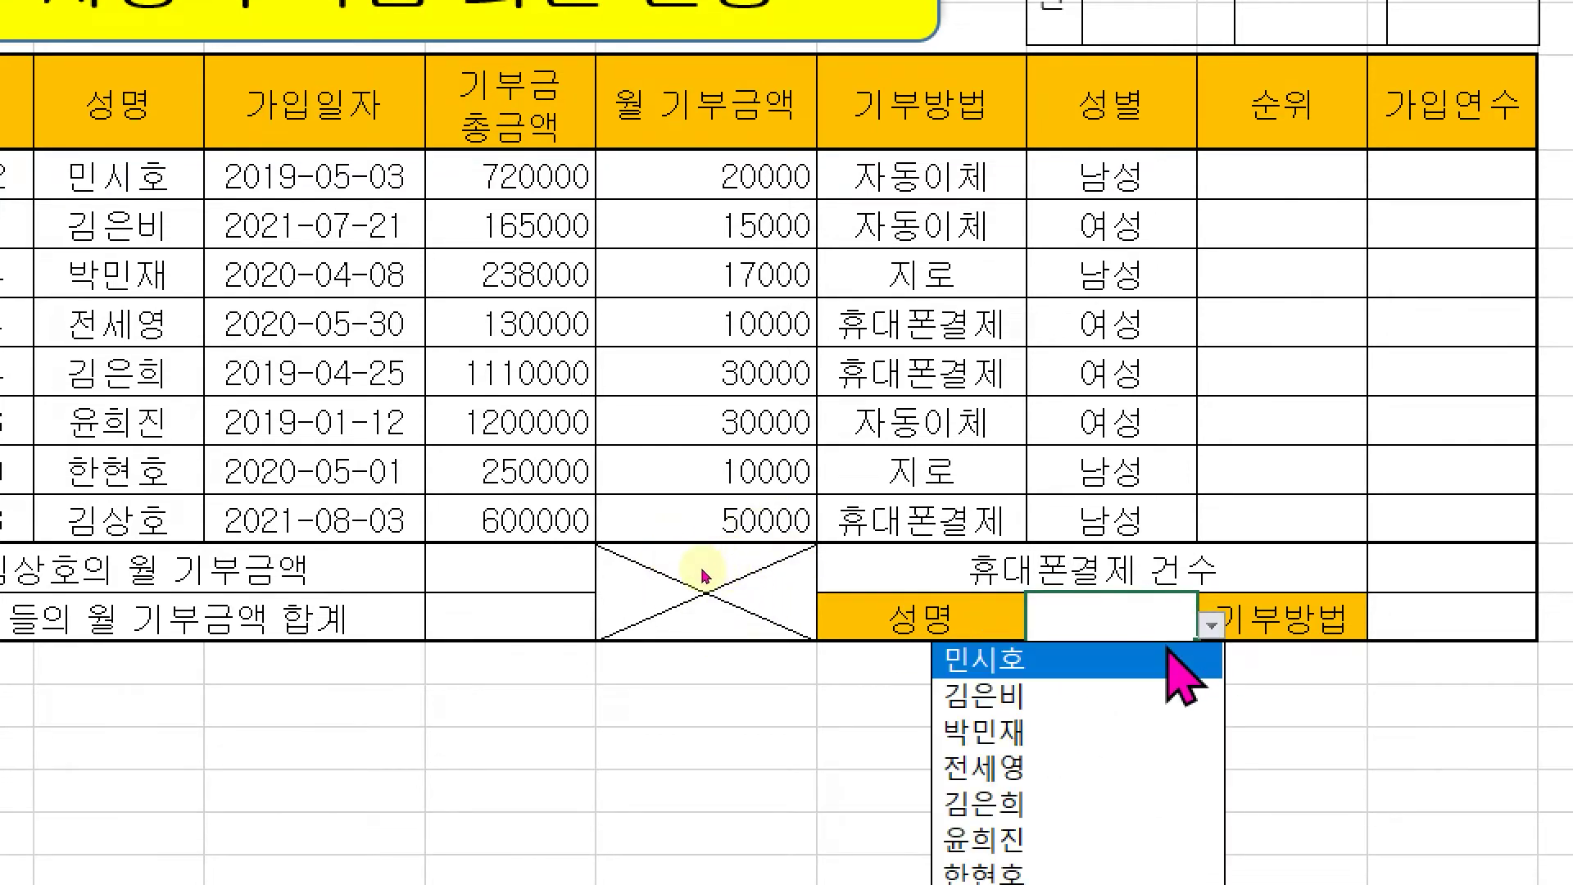
left_click(1171, 661)
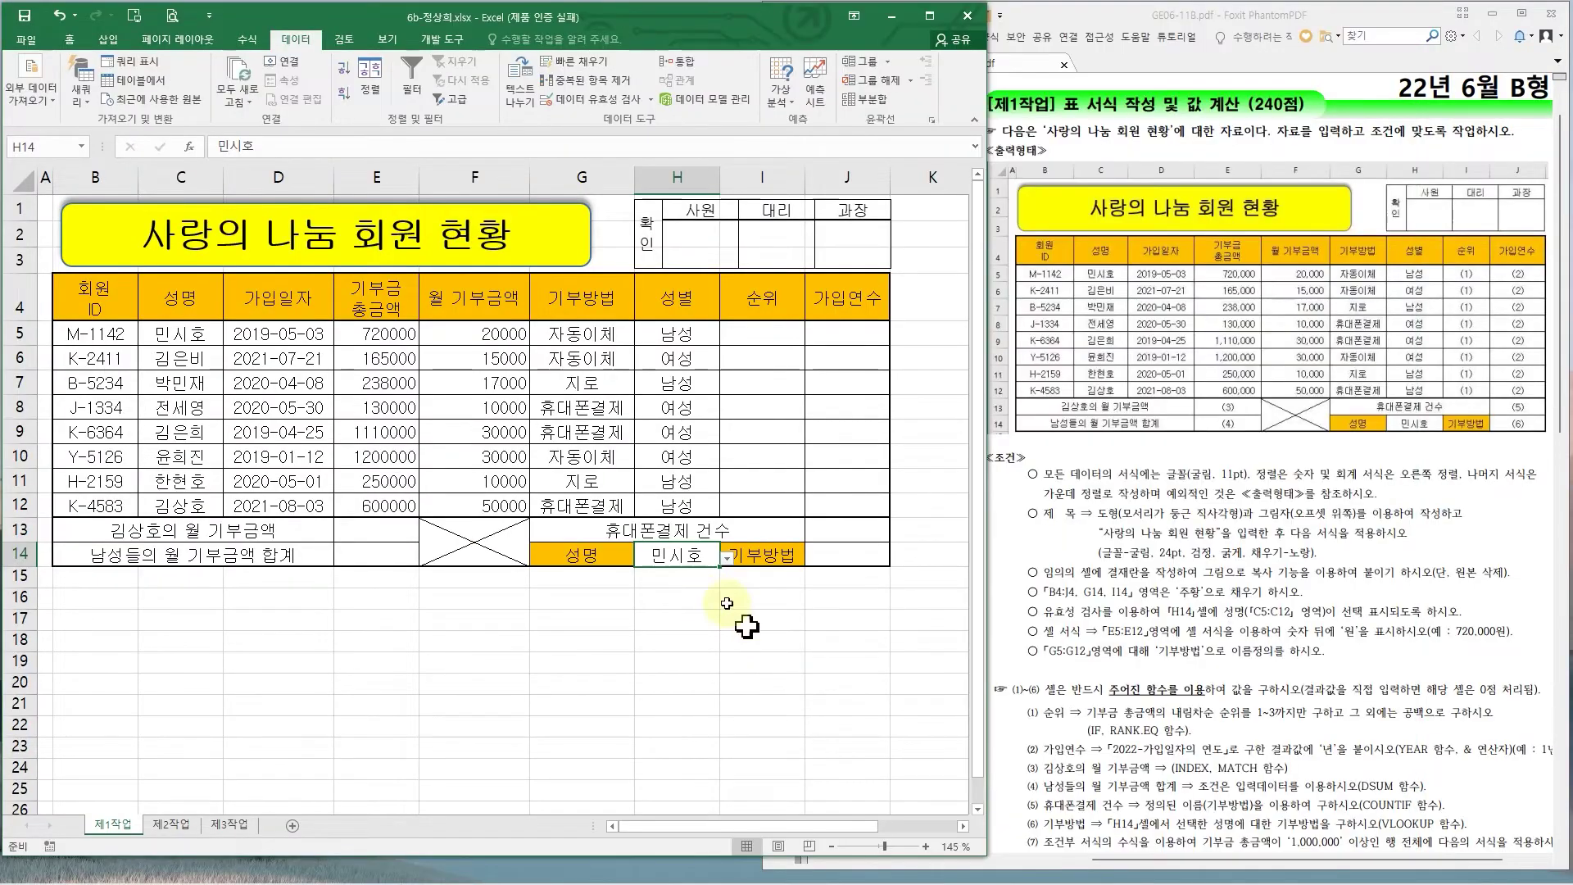
- Try out other member names from the dropdown list in H14
left_click(725, 562)
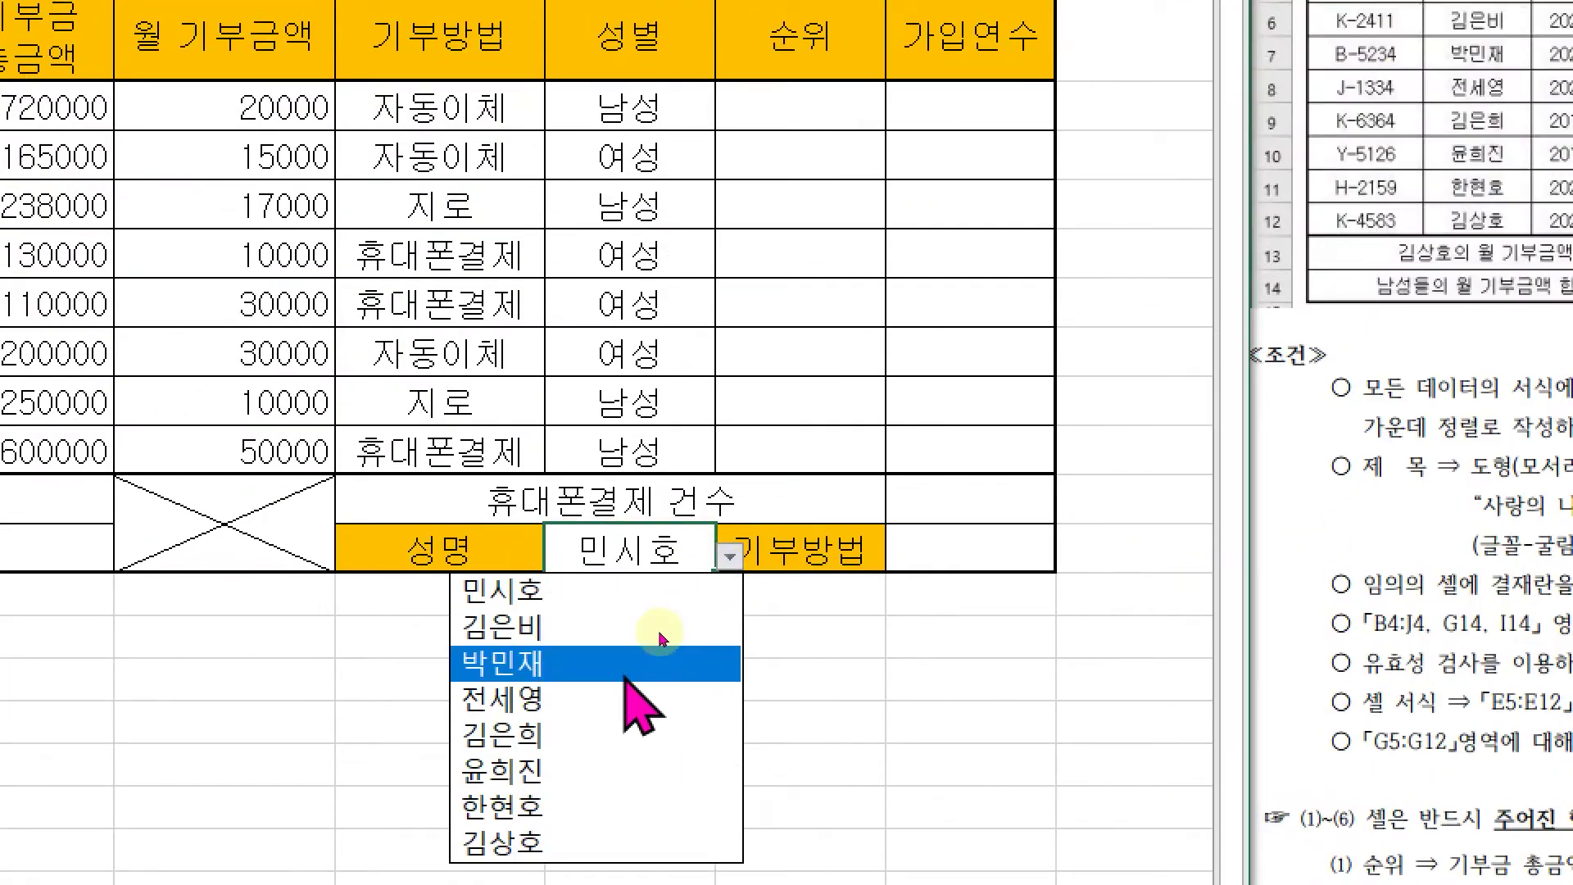
key("Escape")
key("ctrl+z")
left_click(729, 556)
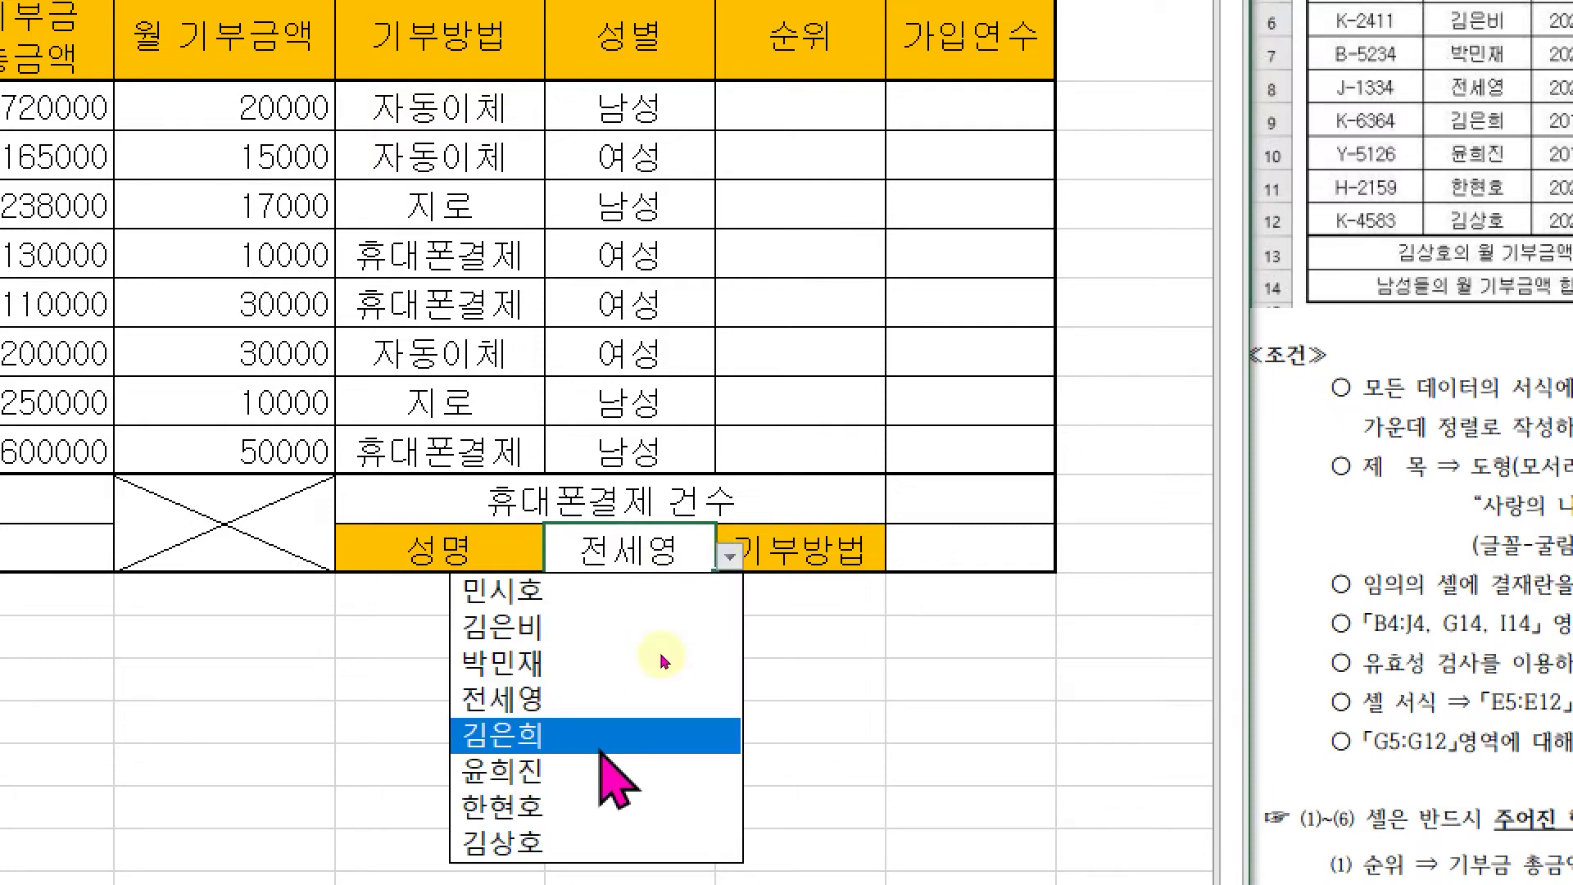
left_click(705, 729)
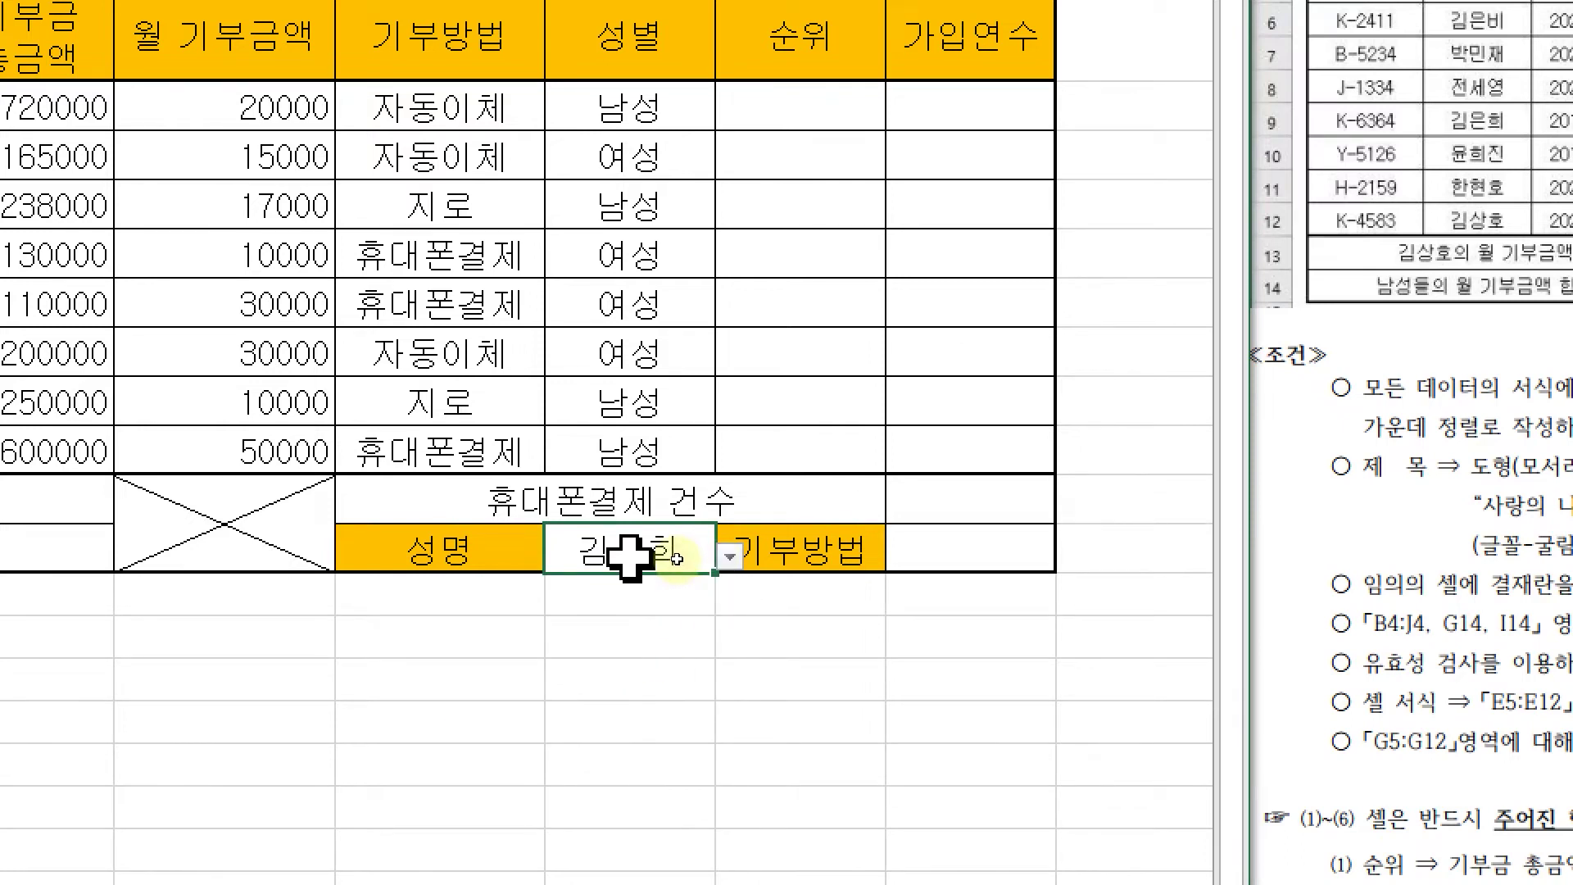
- Test the H14 validation by entering the unlisted value rrr, and cancel the entry
type("rrr")
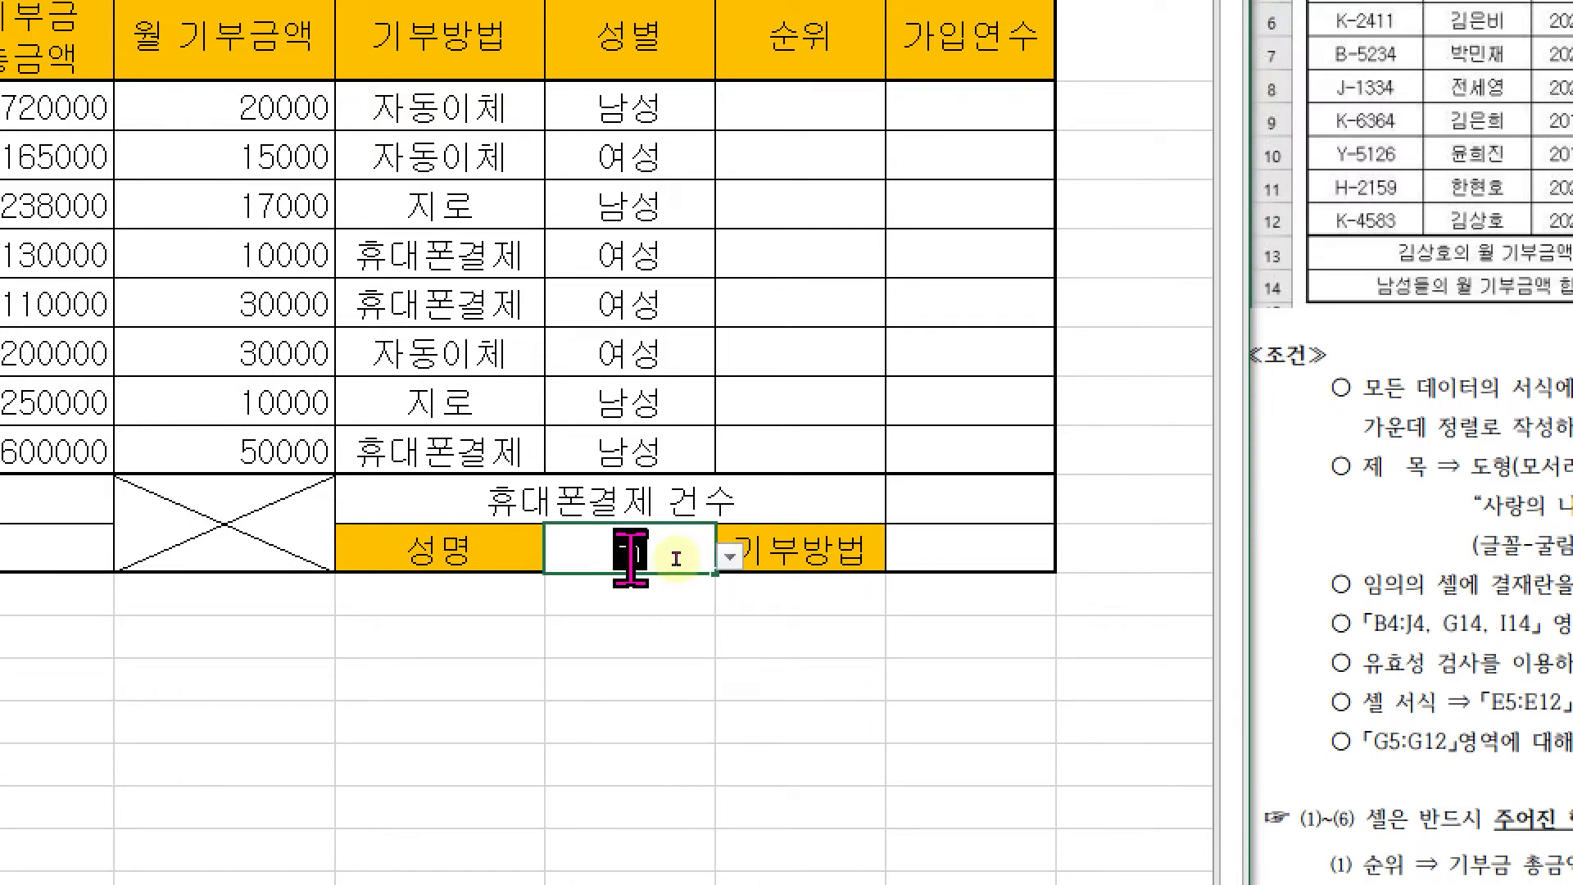
key("Return")
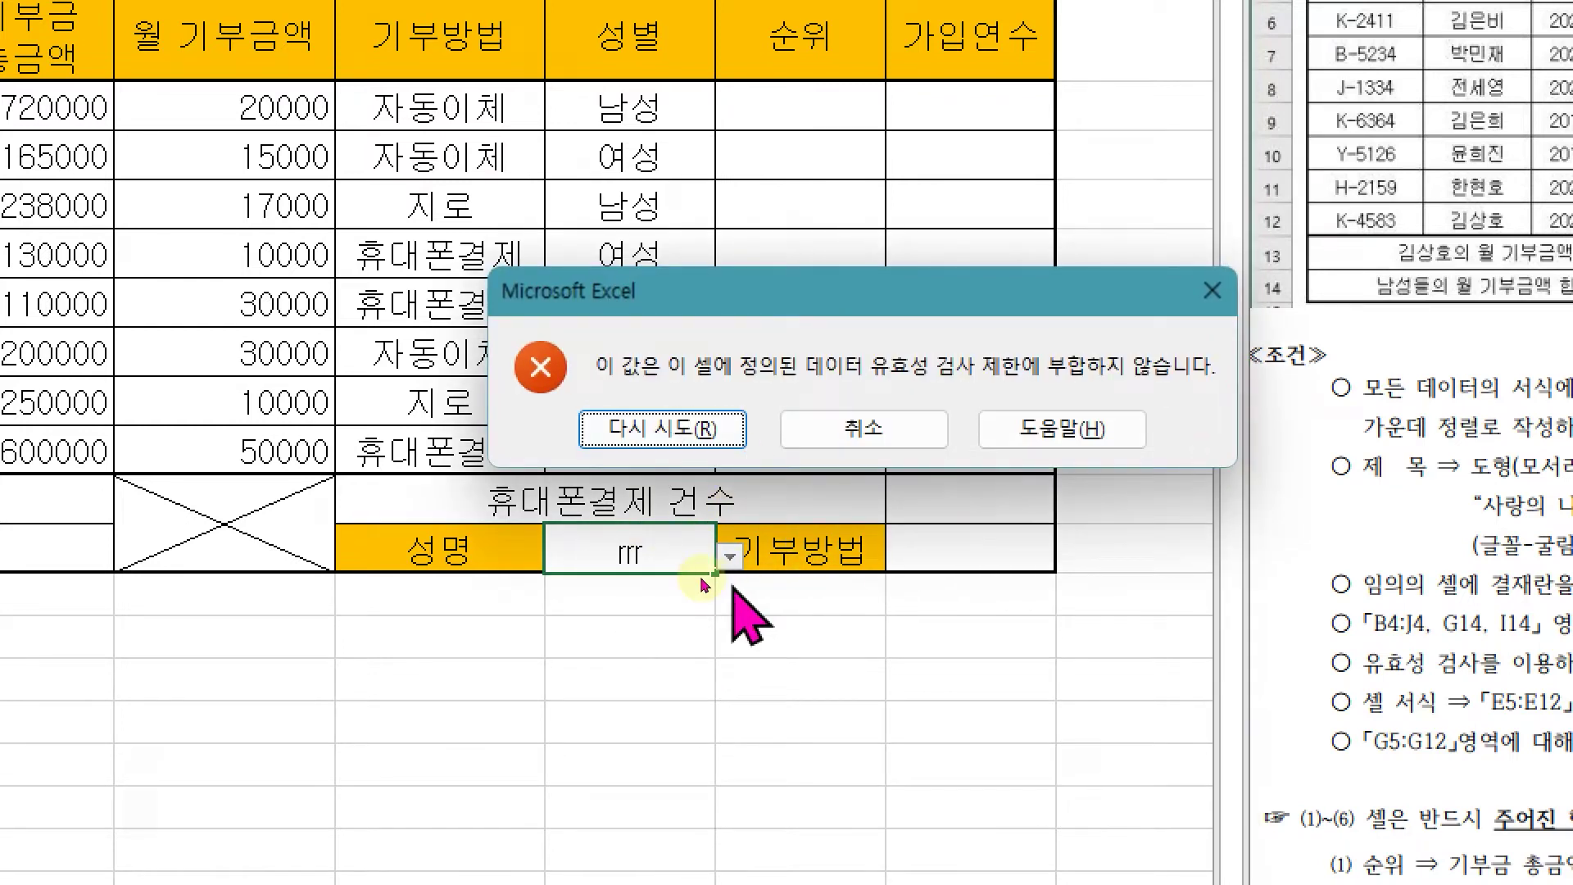
left_click(864, 428)
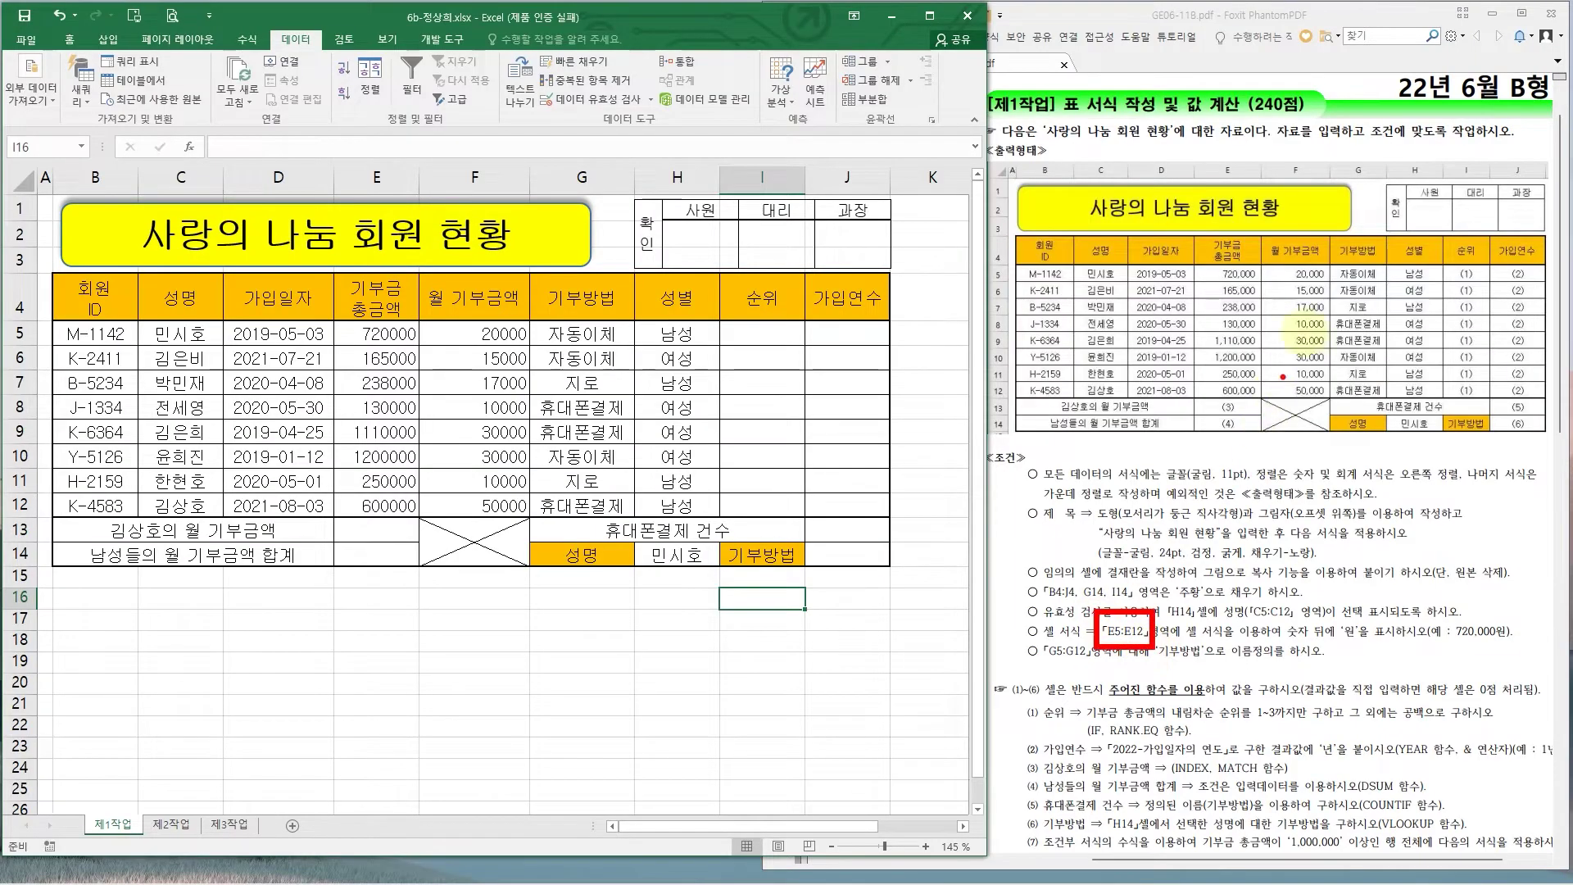
- Open cell formatting for the total donation amounts in E5:E12 and choose the custom number format #,##0
left_click_drag(1204, 263, 1264, 405)
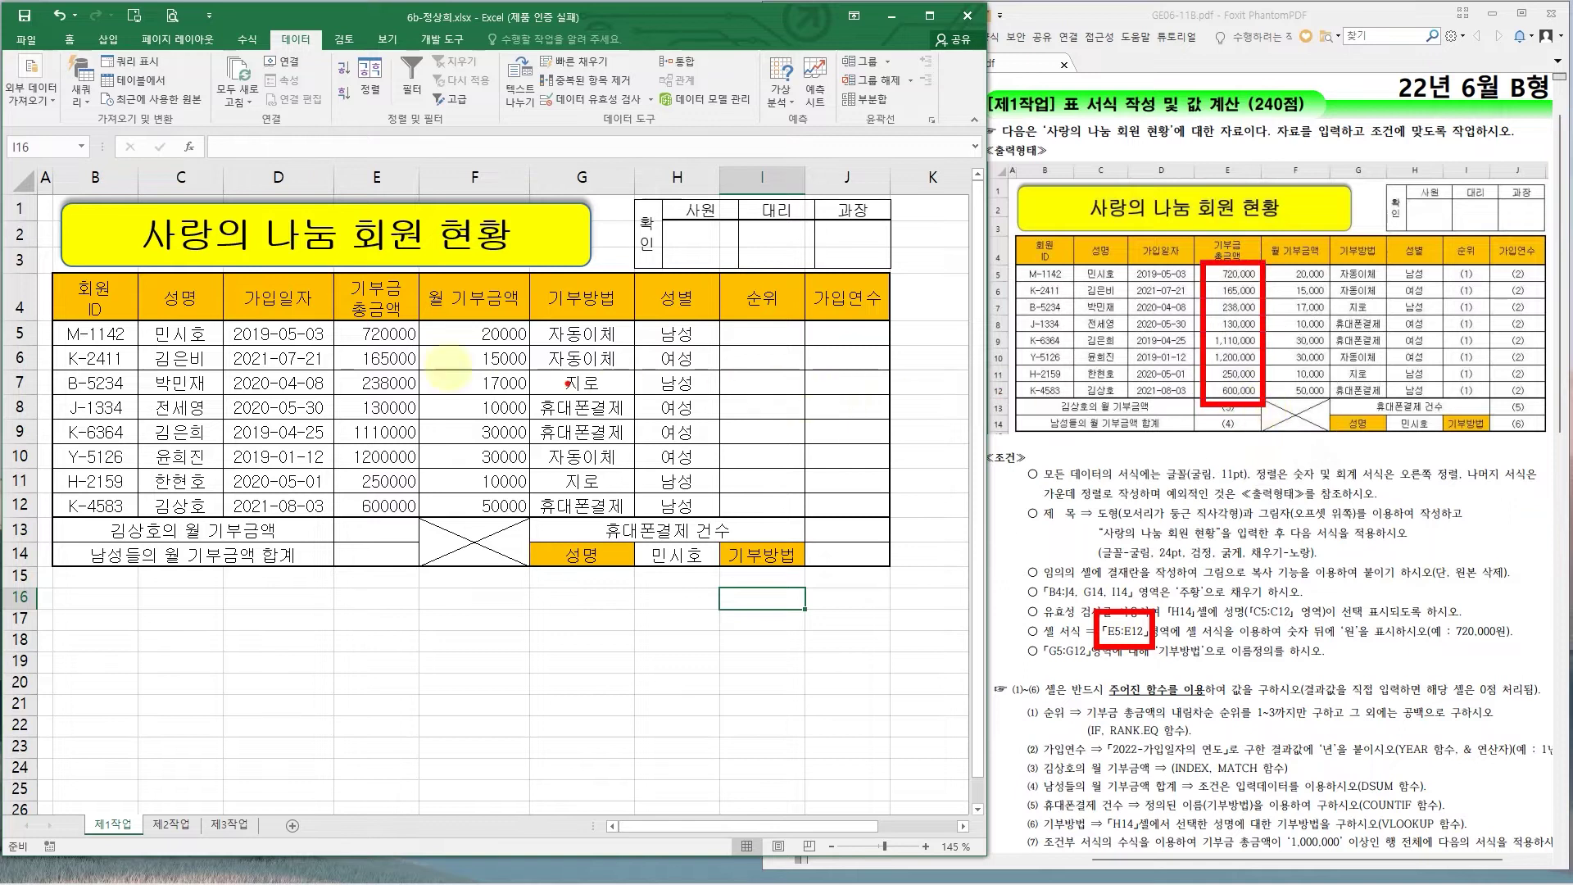
left_click_drag(370, 333, 371, 502)
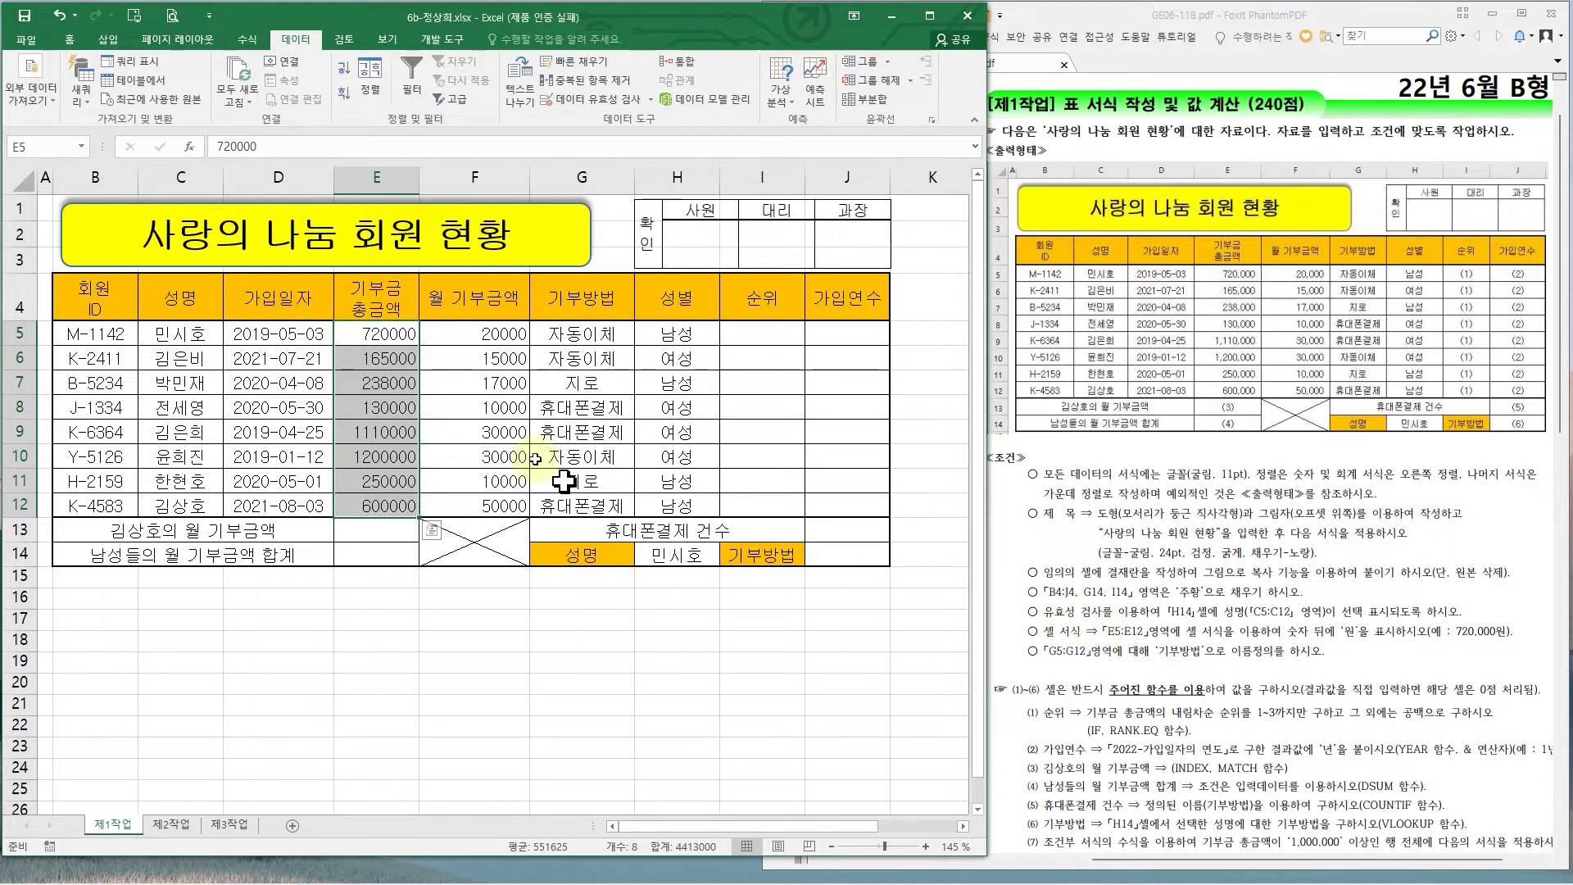
right_click(399, 389)
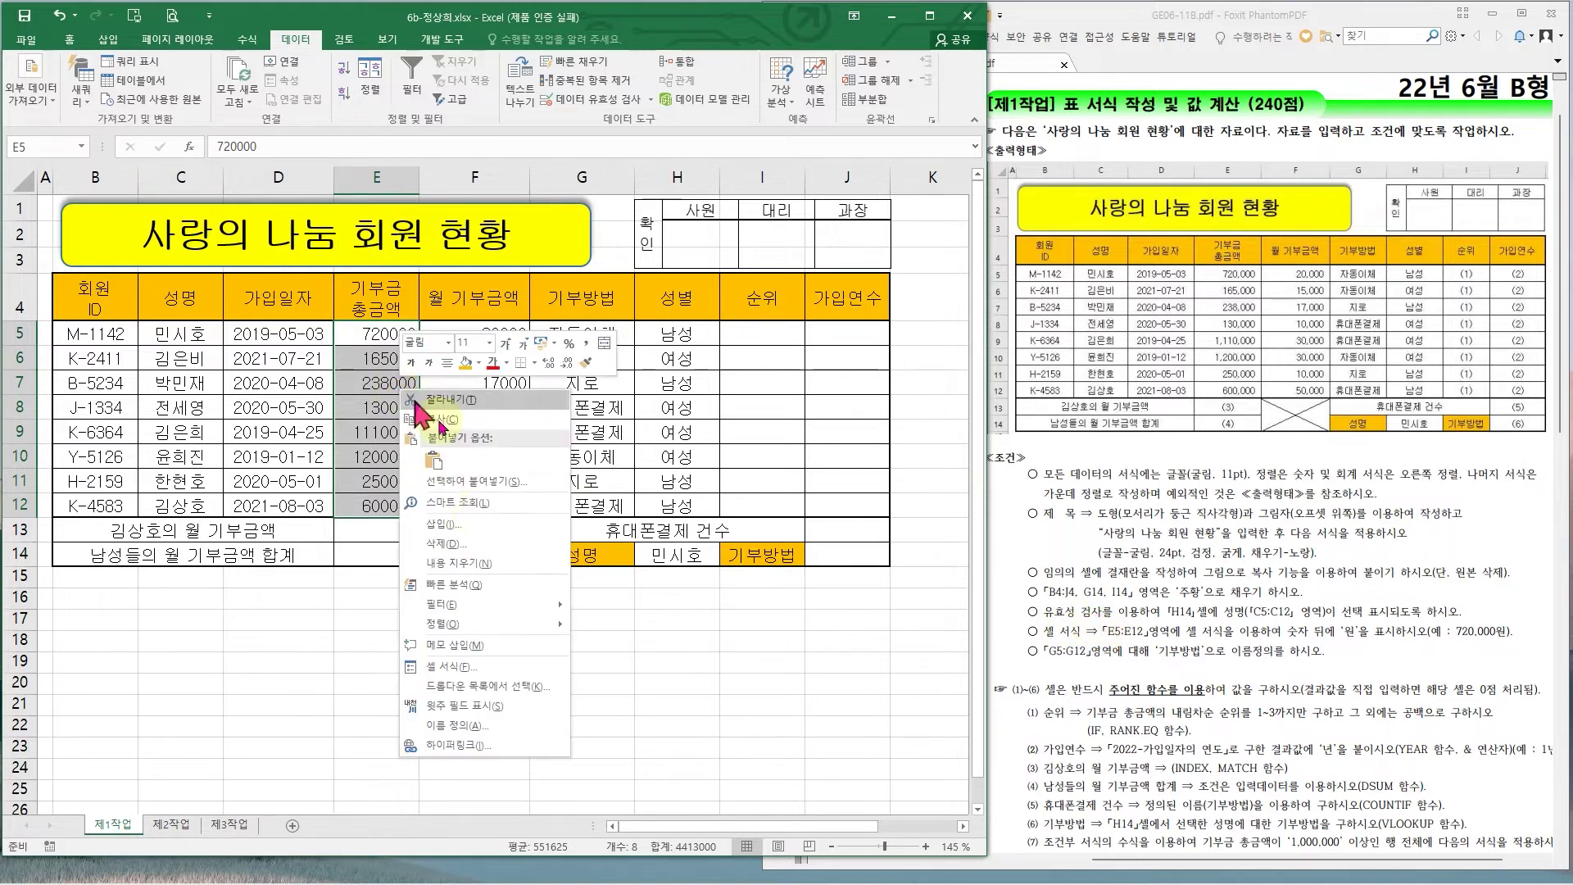
left_click(465, 661)
left_click_drag(471, 446, 773, 303)
left_click(589, 332)
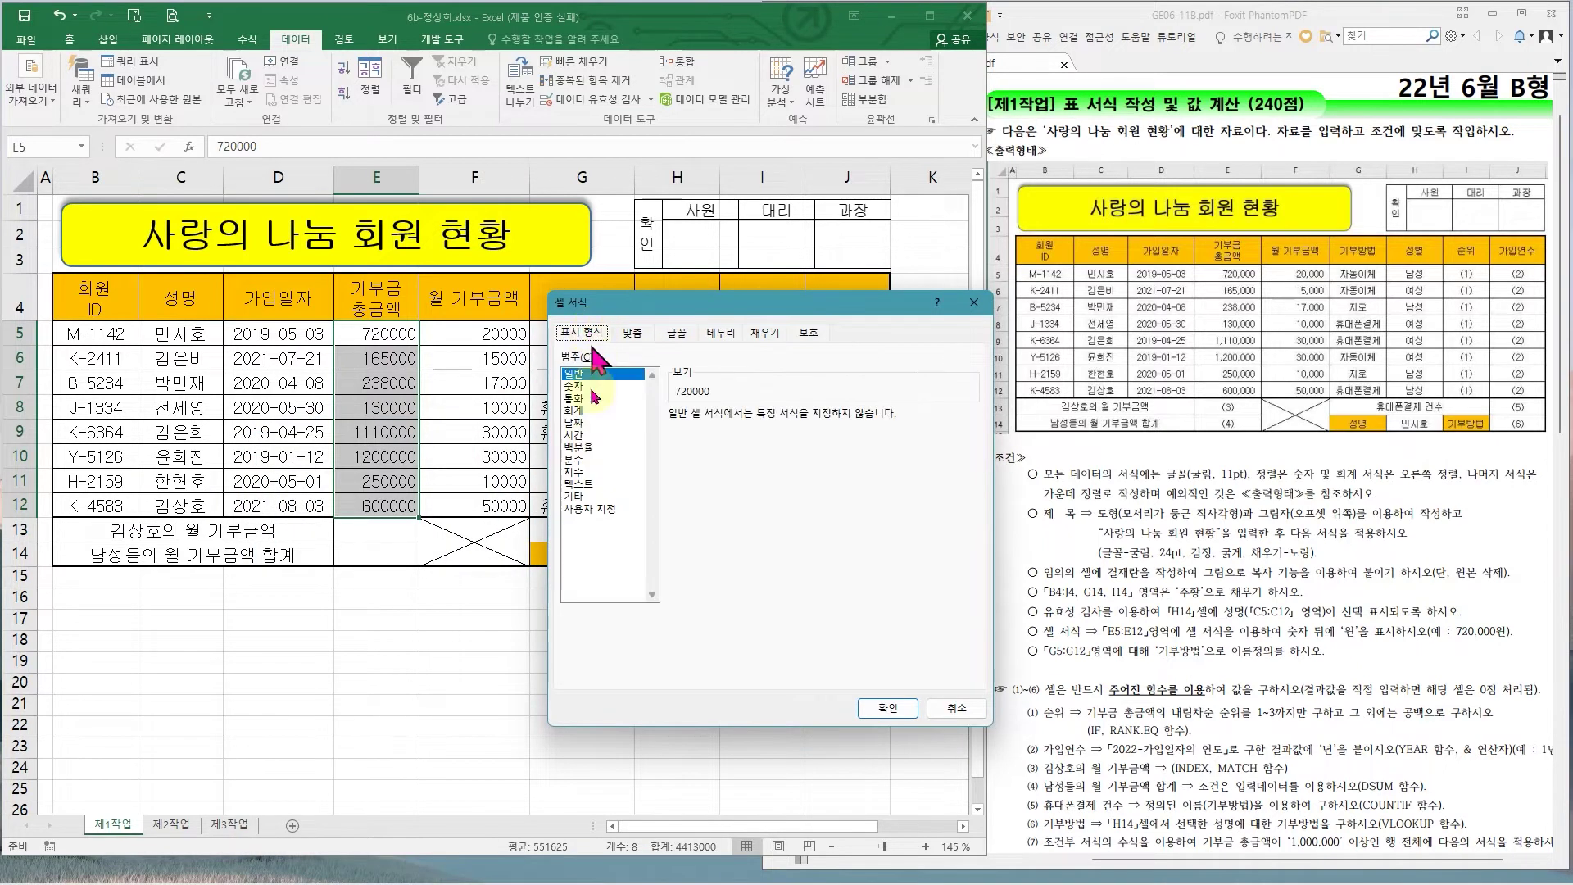
left_click(601, 508)
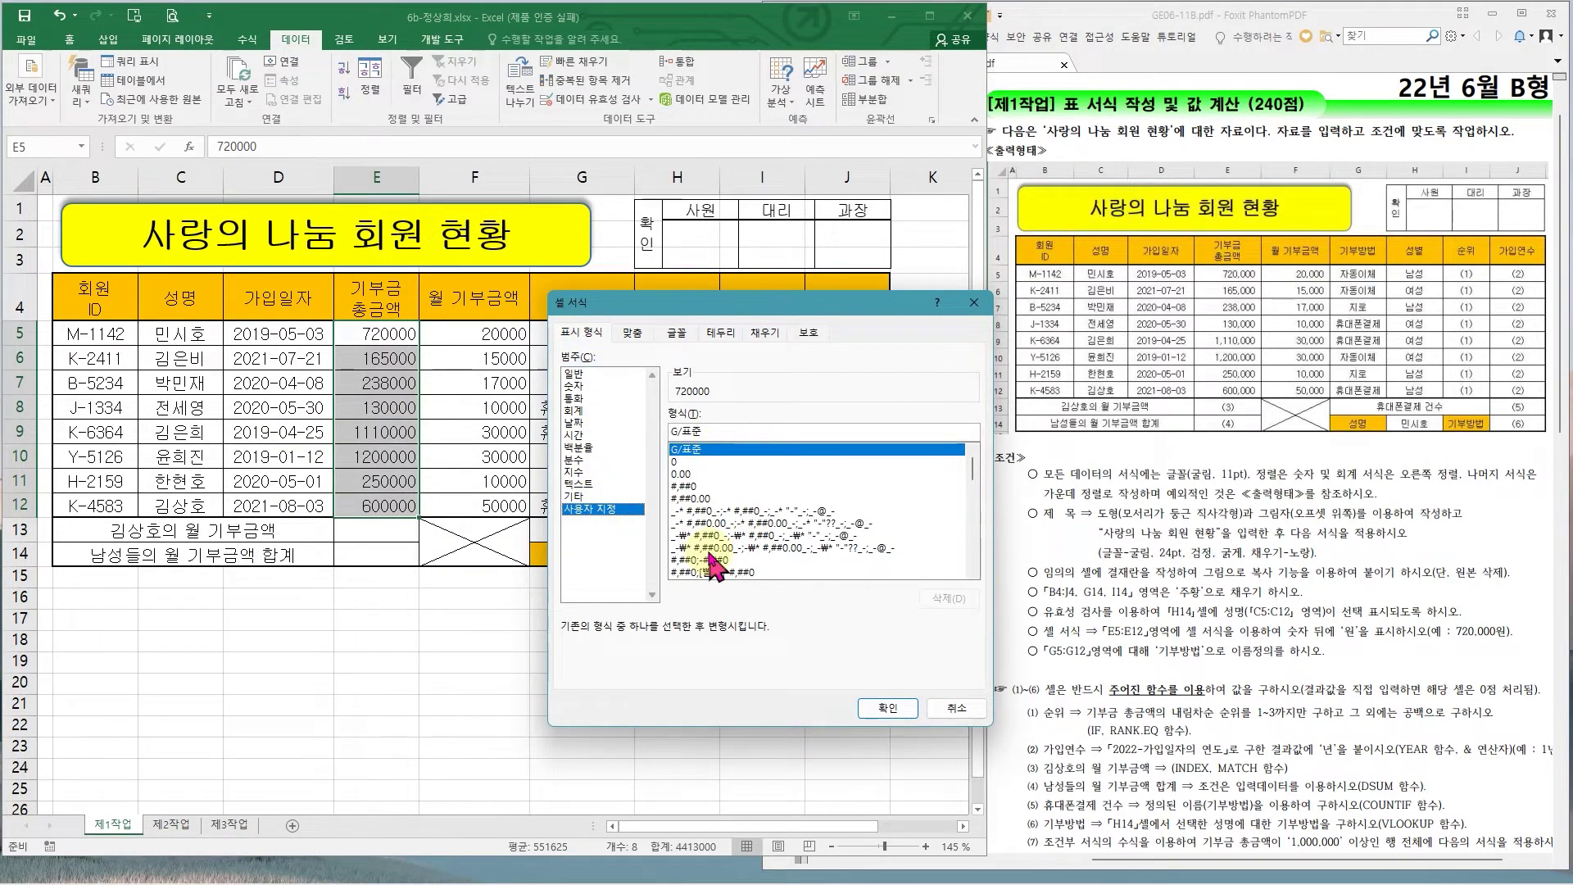
left_click_drag(600, 370, 613, 482)
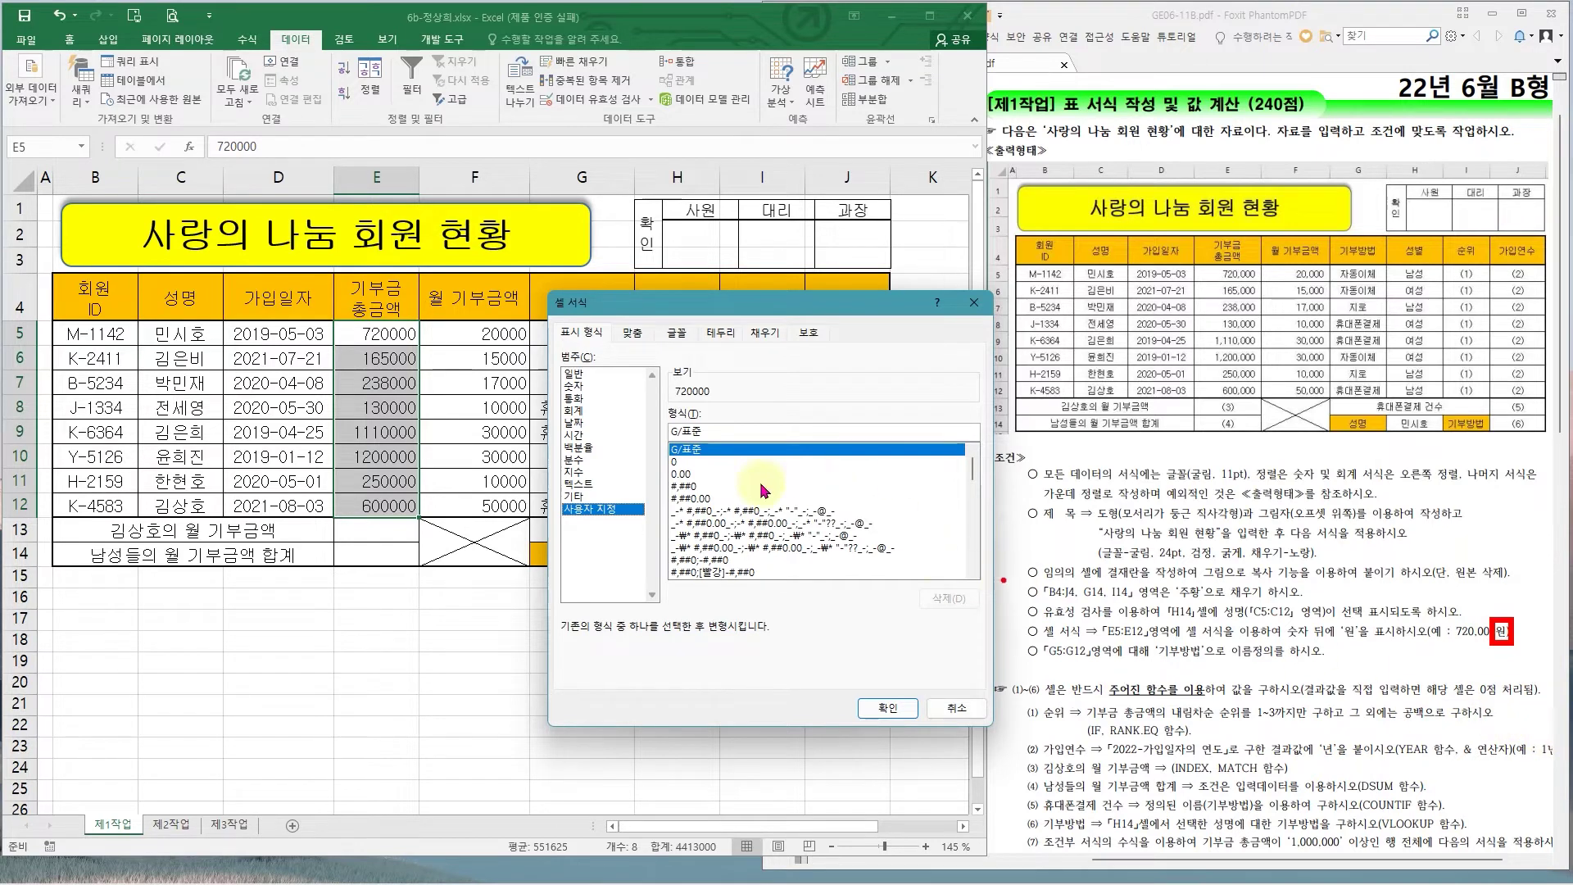
left_click(687, 486)
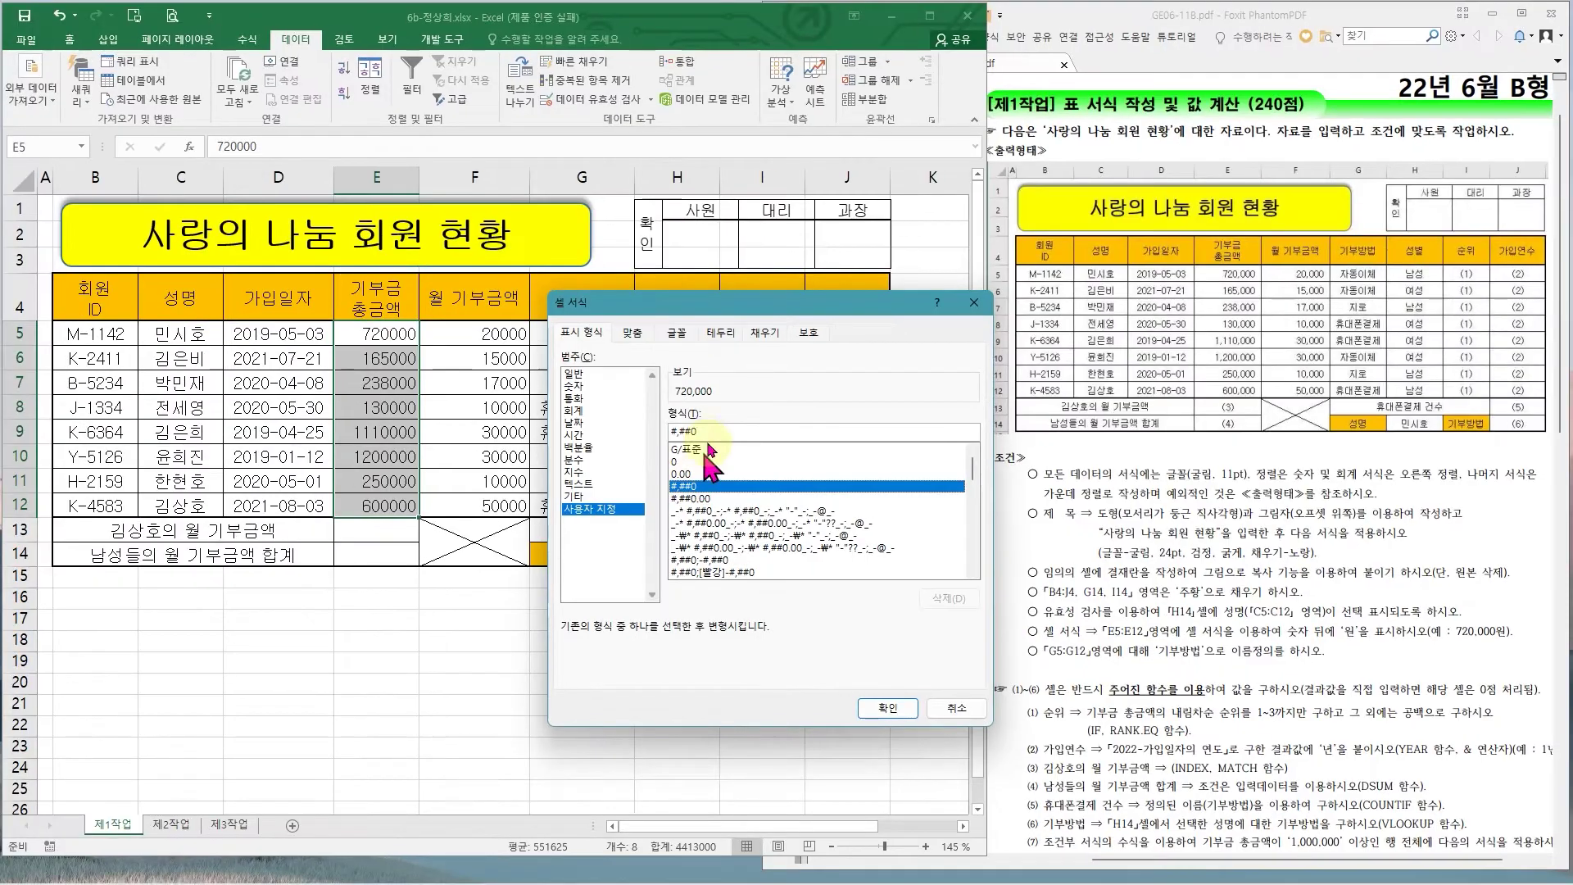
- Append 원 to the custom format code so that it reads #,##0원
left_click(768, 375)
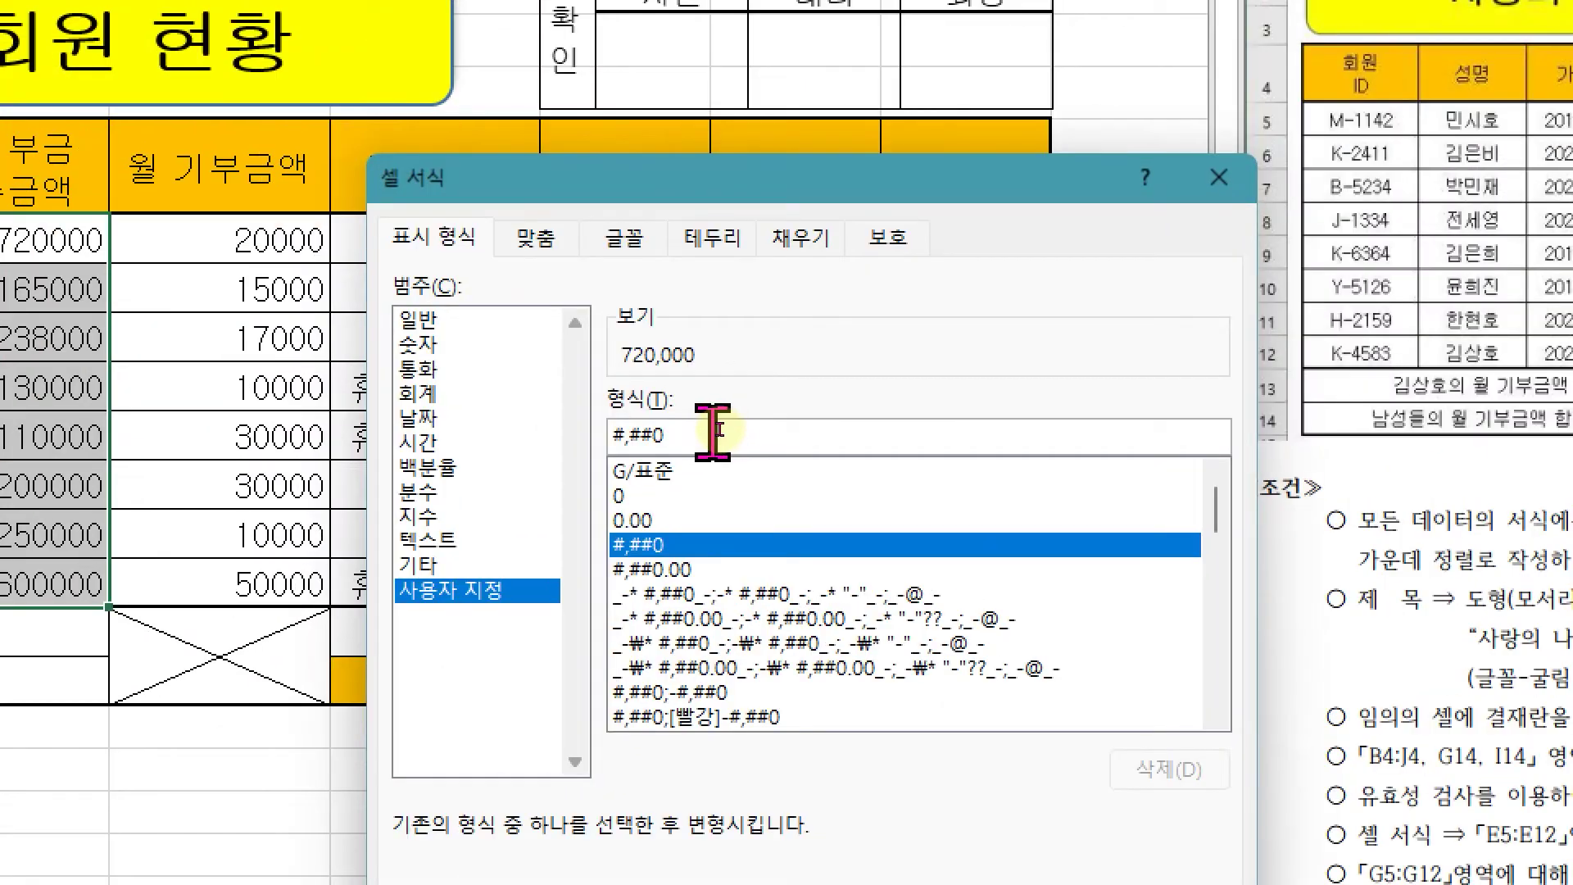
type("dnj")
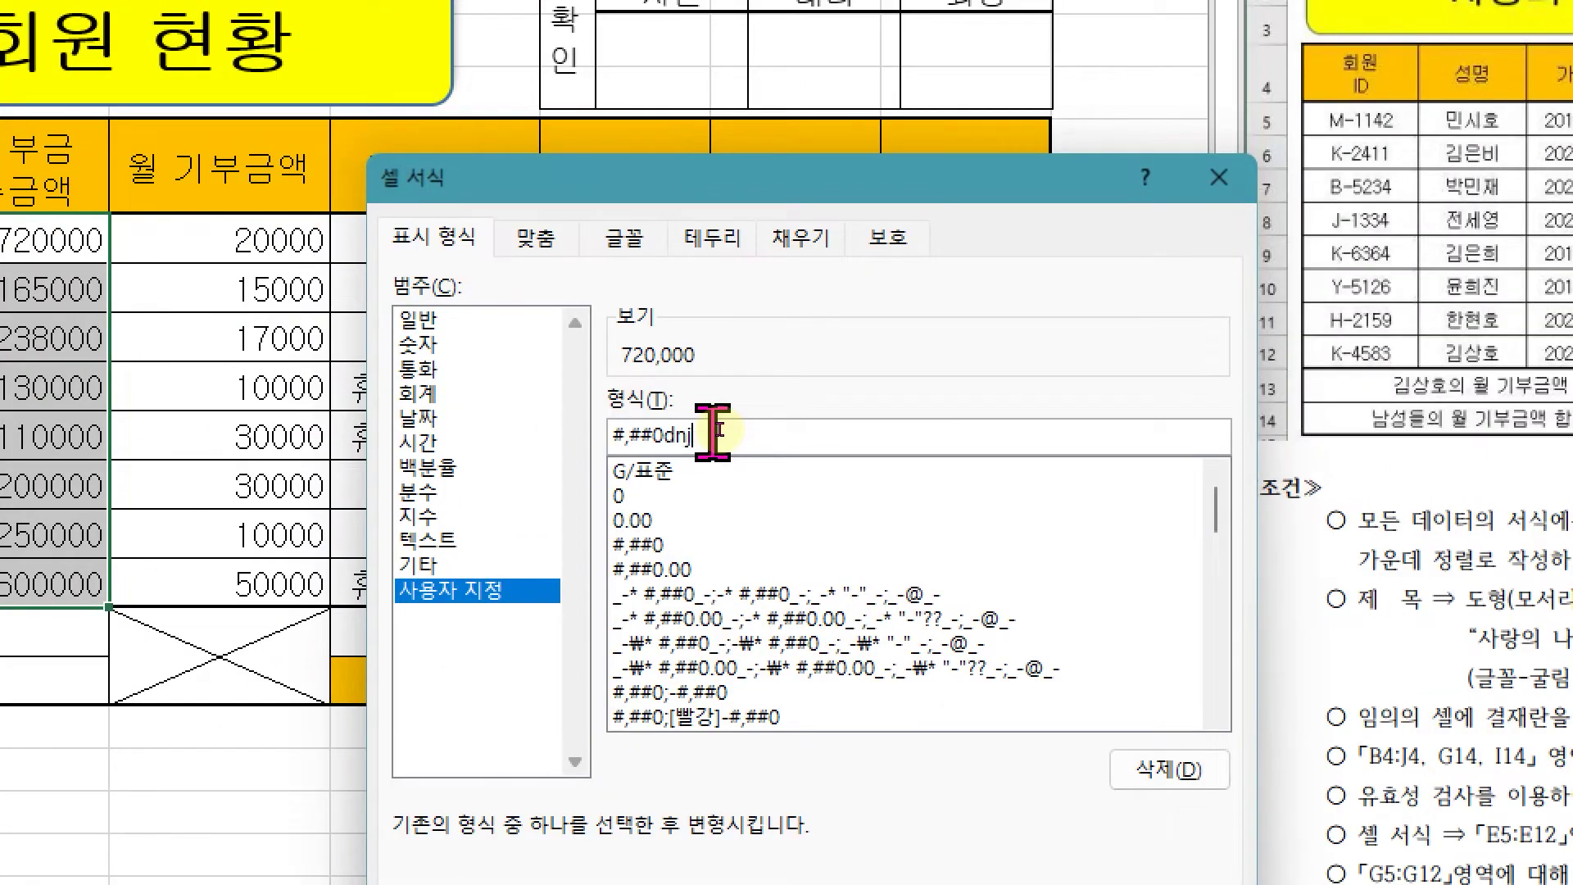
key("BackSpace")
key("BackSpace")
key("BackSpace")
type("원")
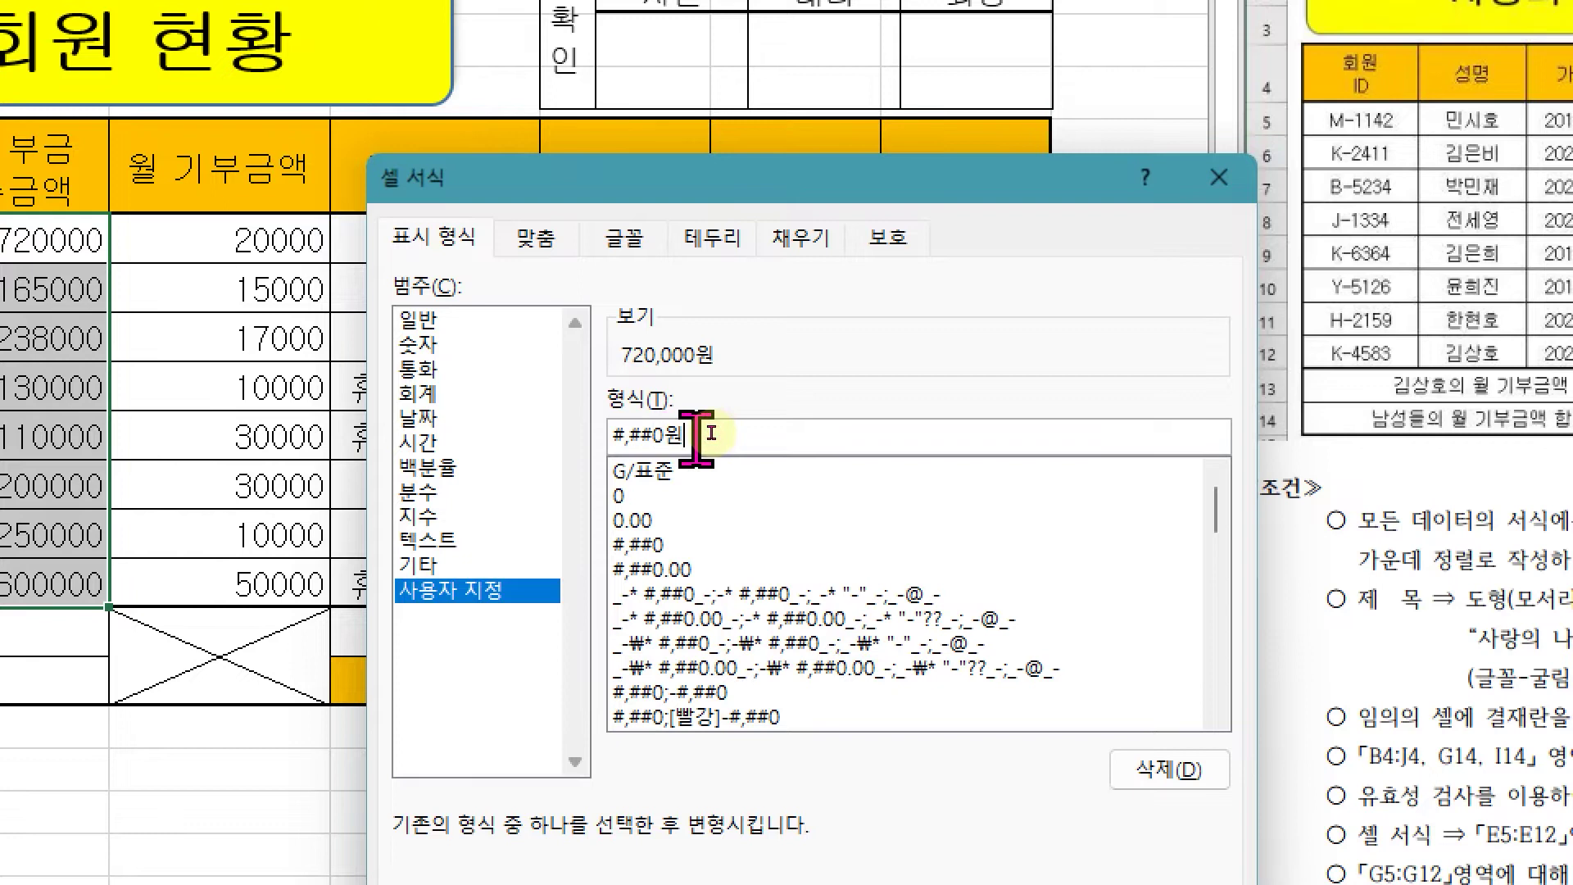
- Try enclosing 원 in double quotation marks in the format code, and remove the quotation marks
type("\"")
left_click(671, 439)
type("\"")
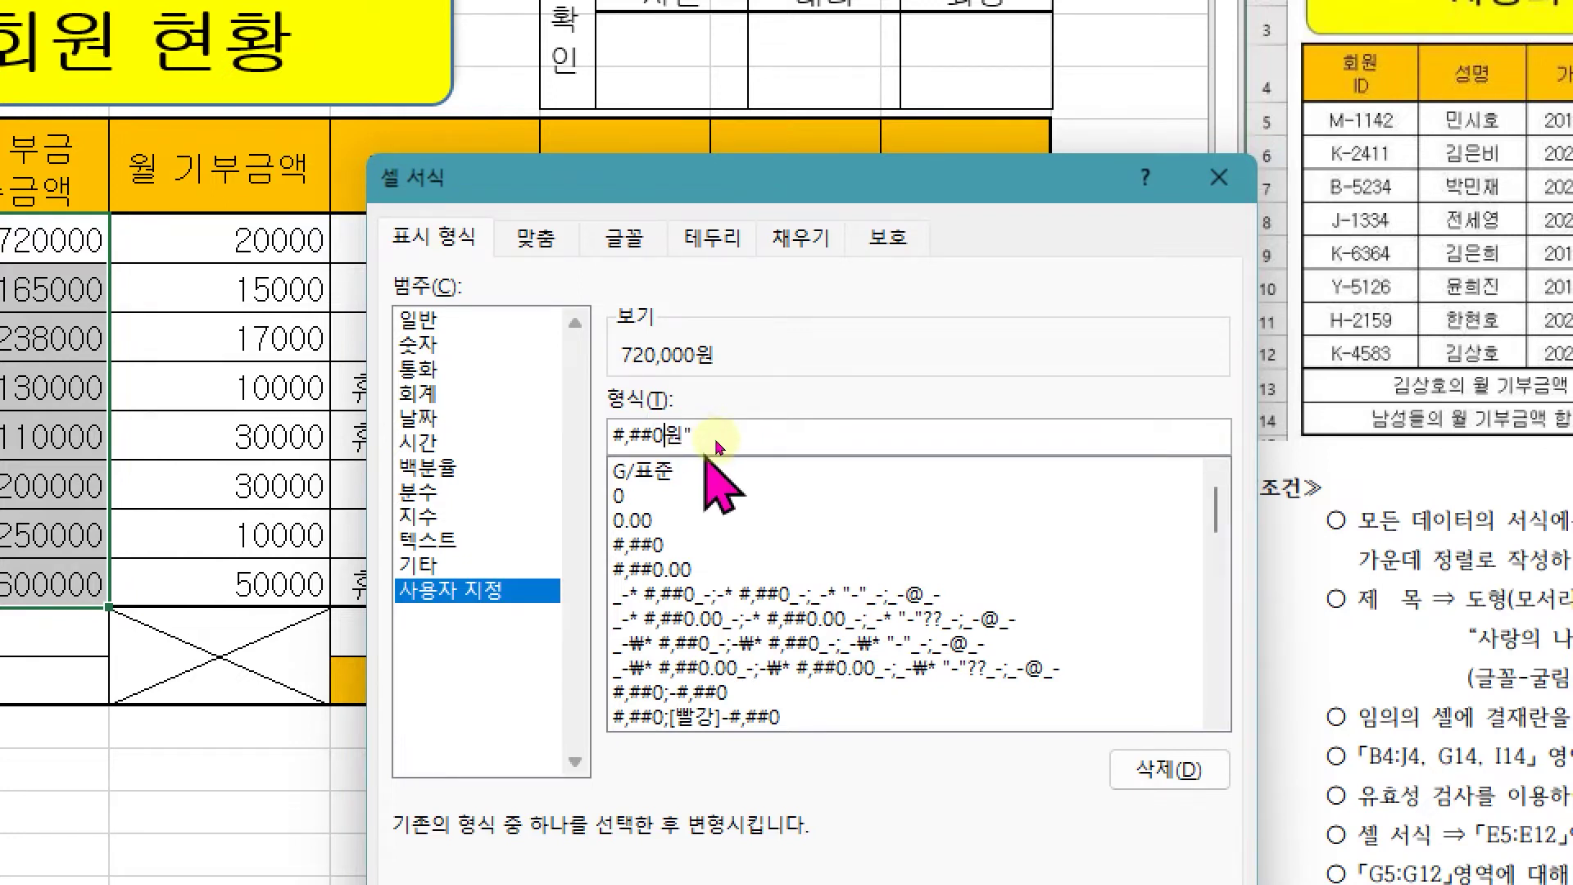
left_click(703, 436)
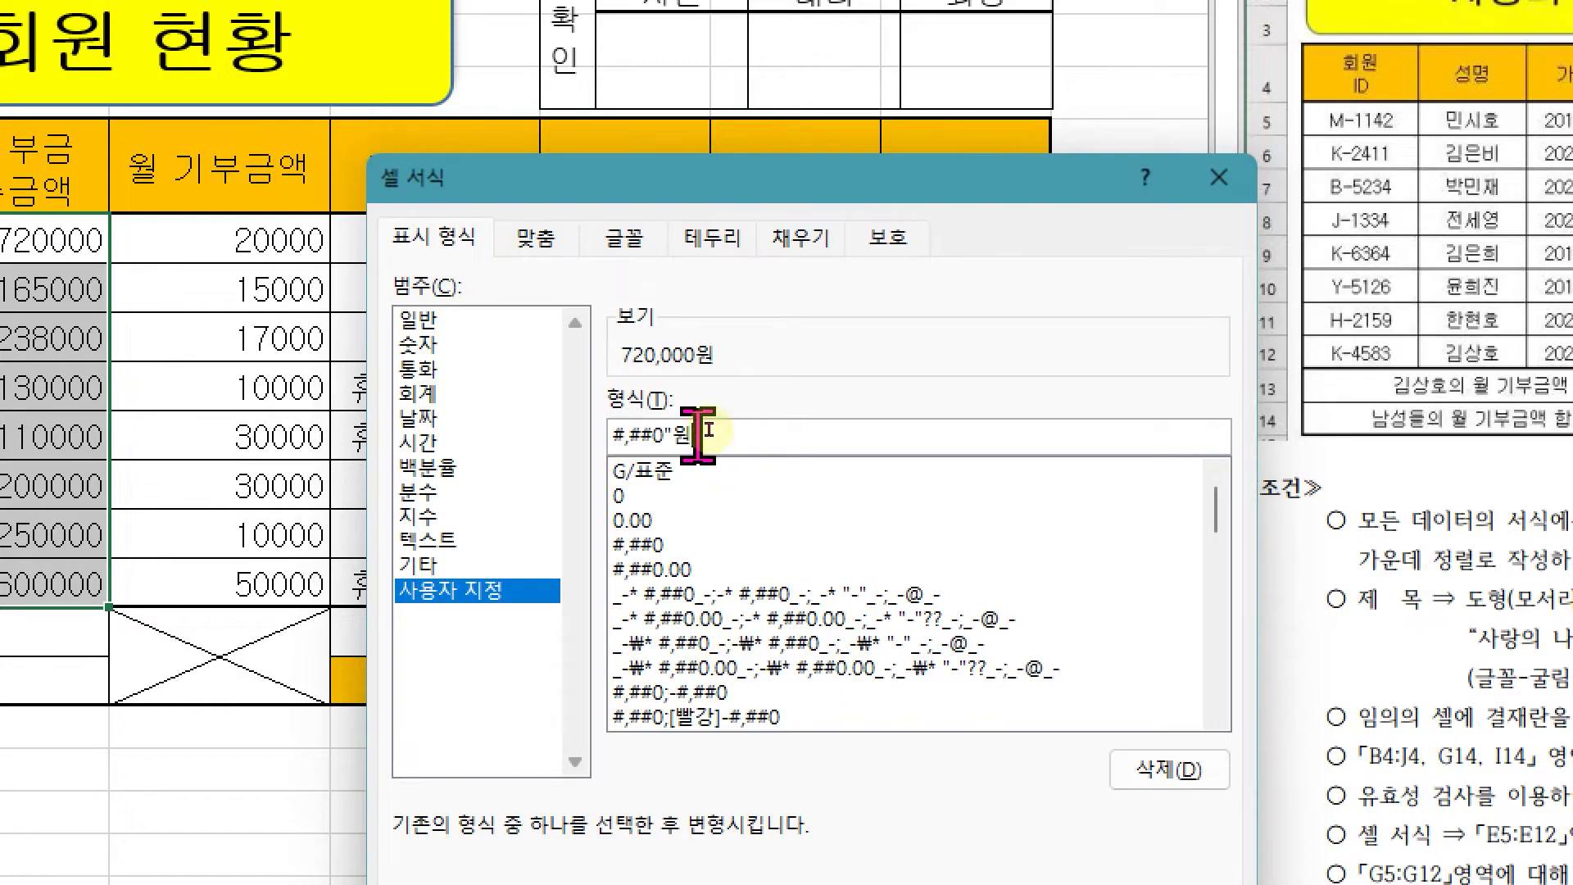
key("BackSpace")
key("Left")
key("BackSpace")
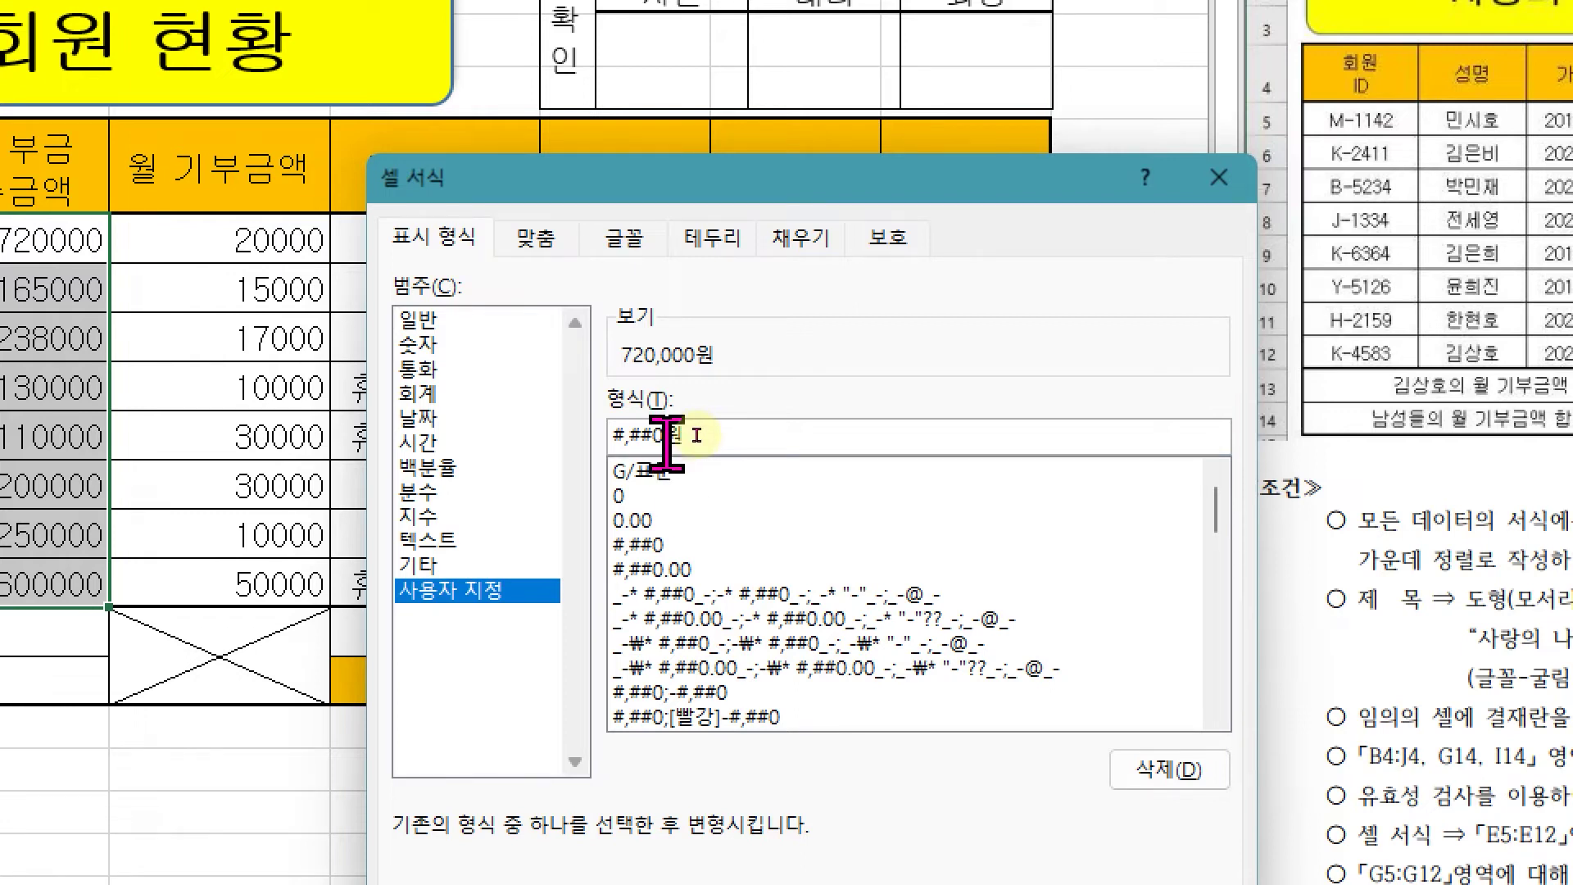
- Apply the custom format #,##0원 to E5:E12
left_click_drag(618, 436, 641, 436)
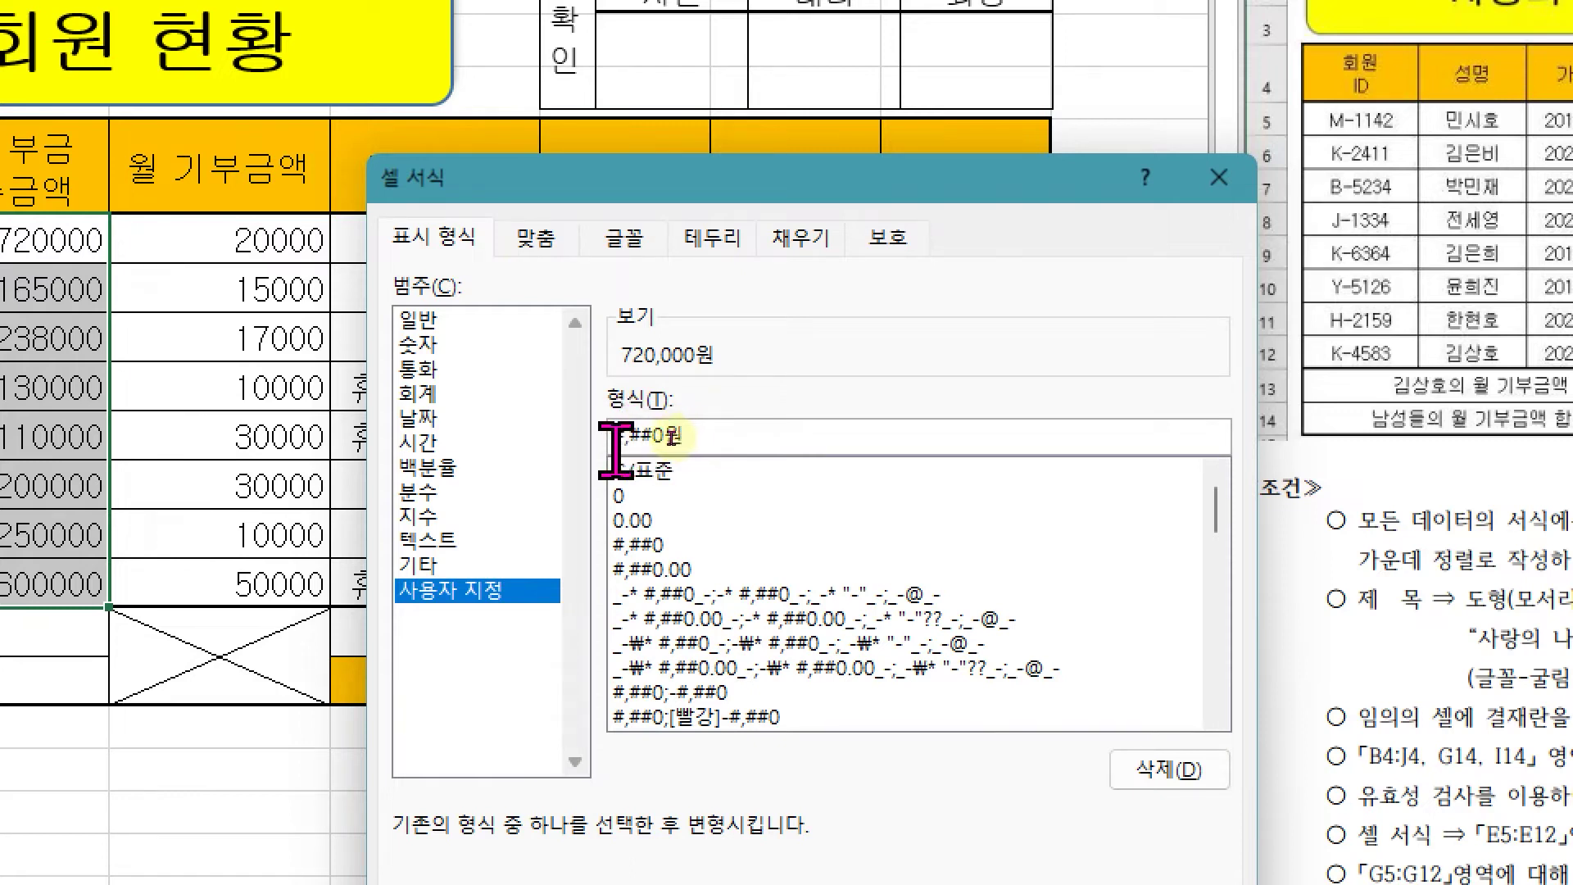
left_click_drag(616, 436, 710, 437)
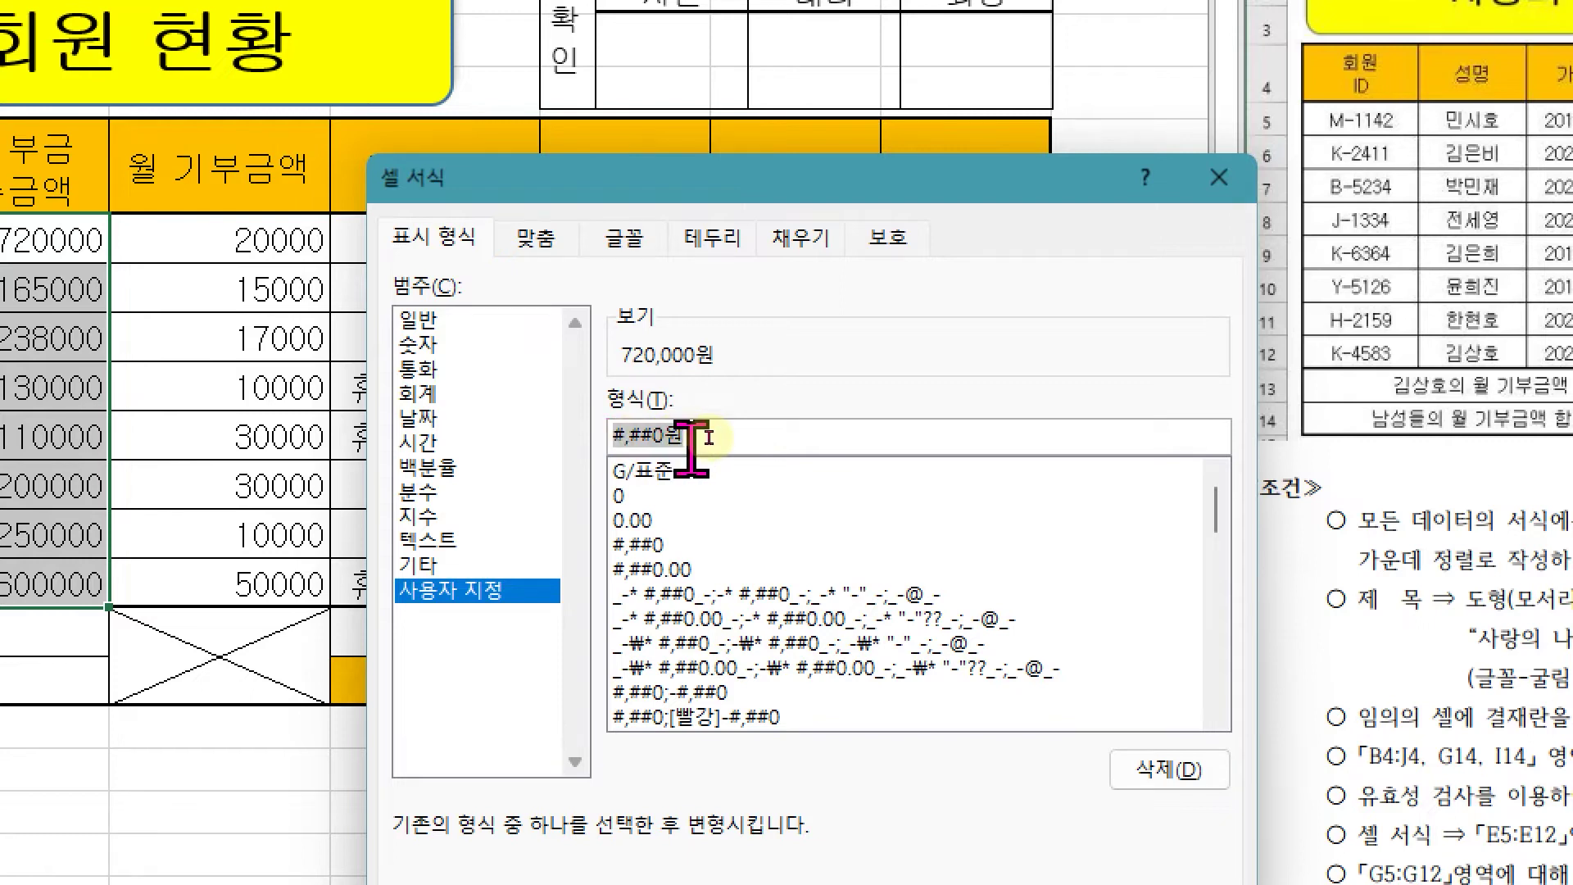
left_click(705, 434)
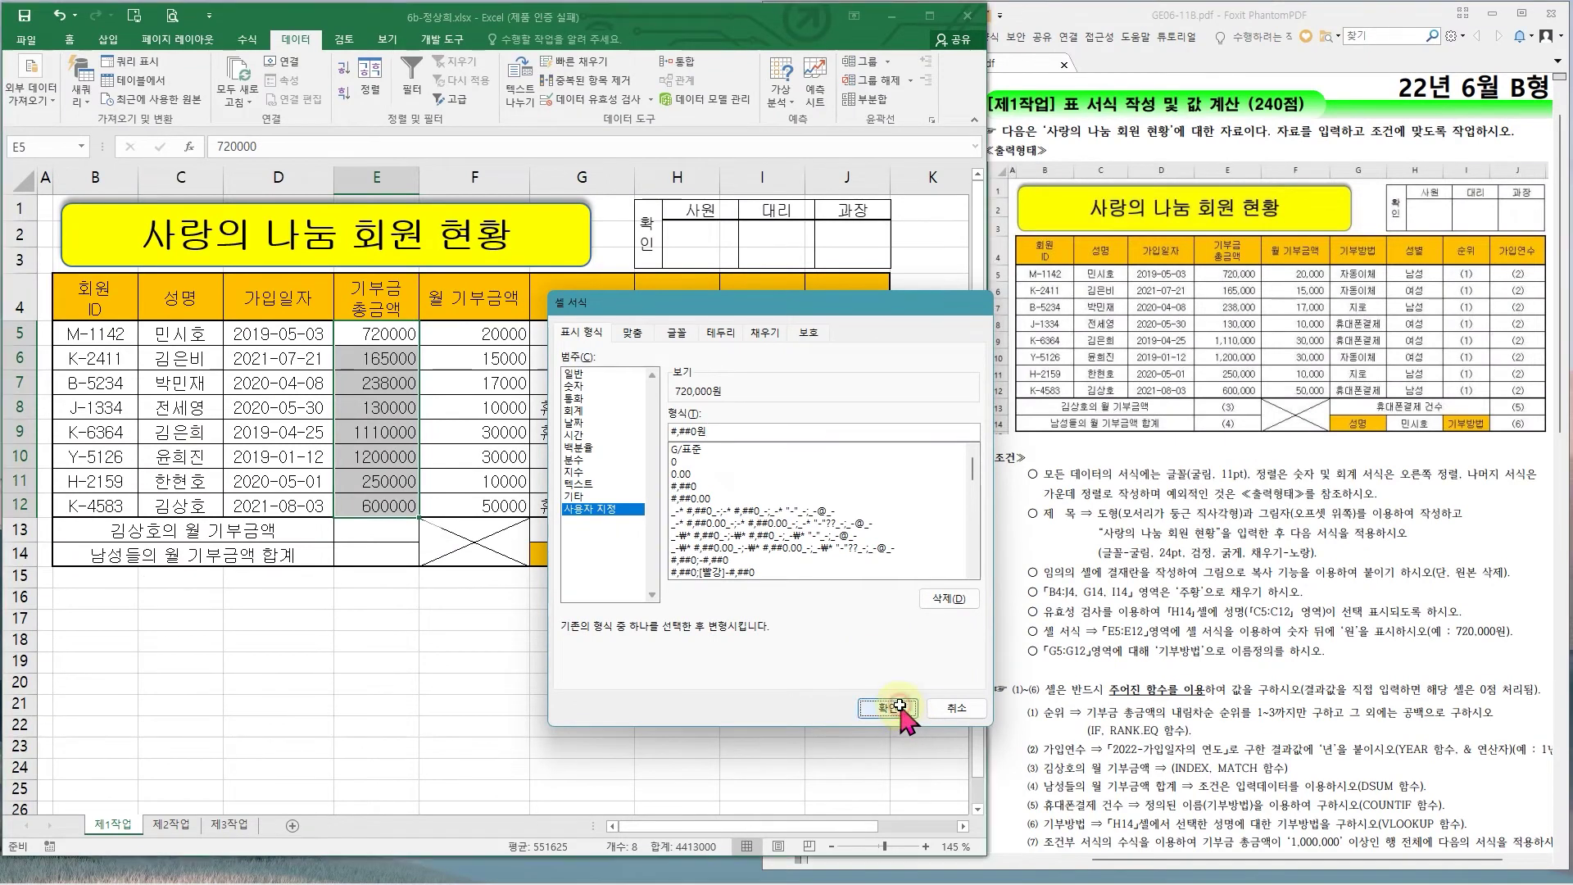
left_click(899, 706)
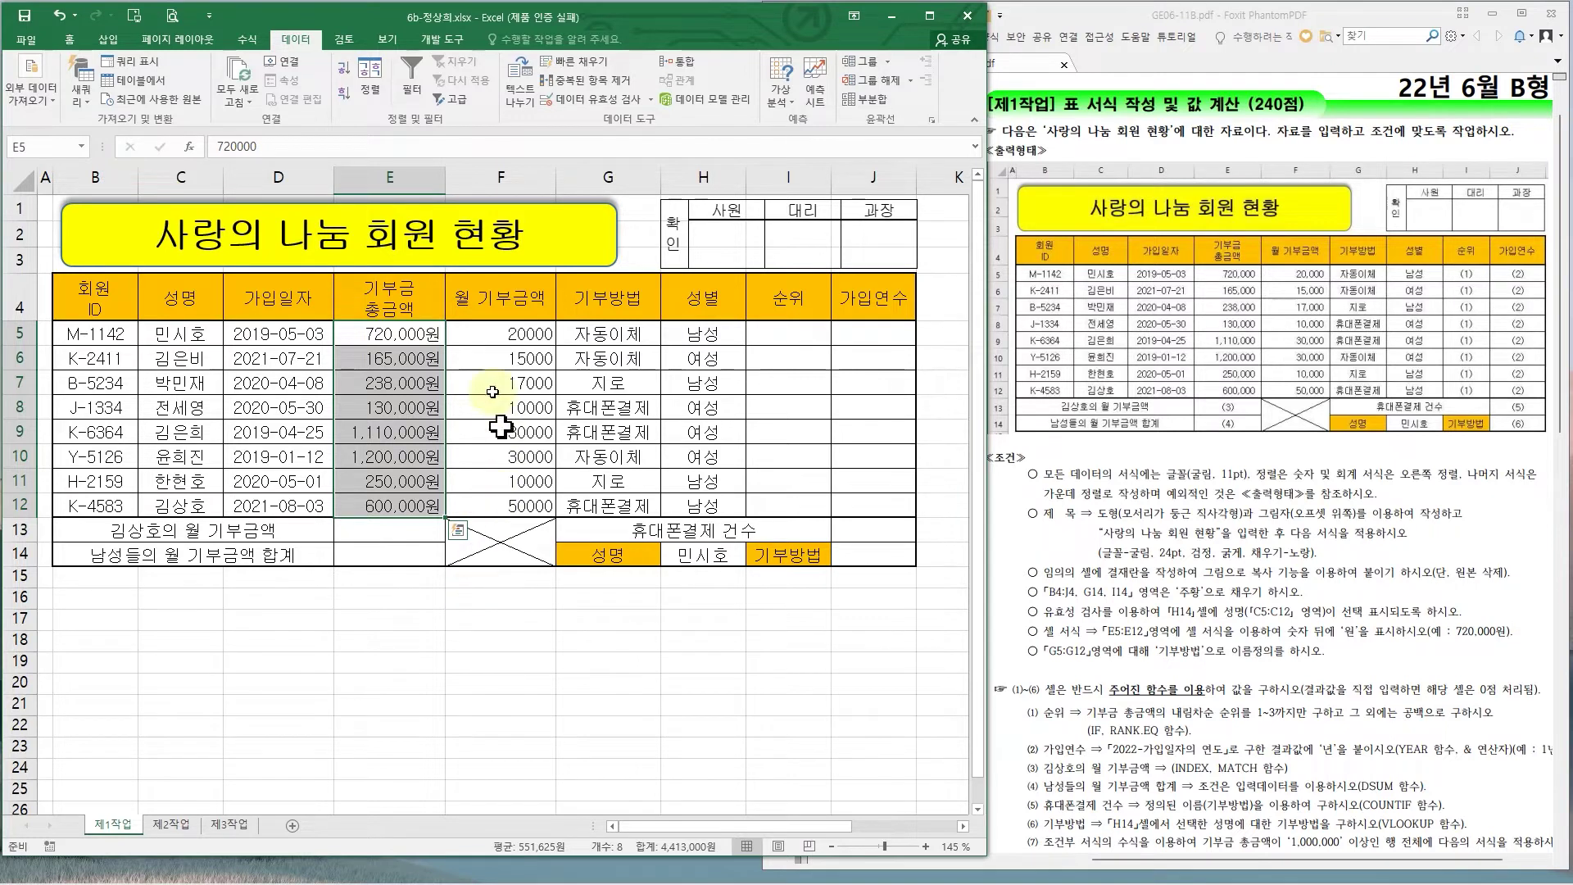
- Apply the comma style to the monthly donation amounts in F5:F12
left_click_drag(487, 328, 504, 503)
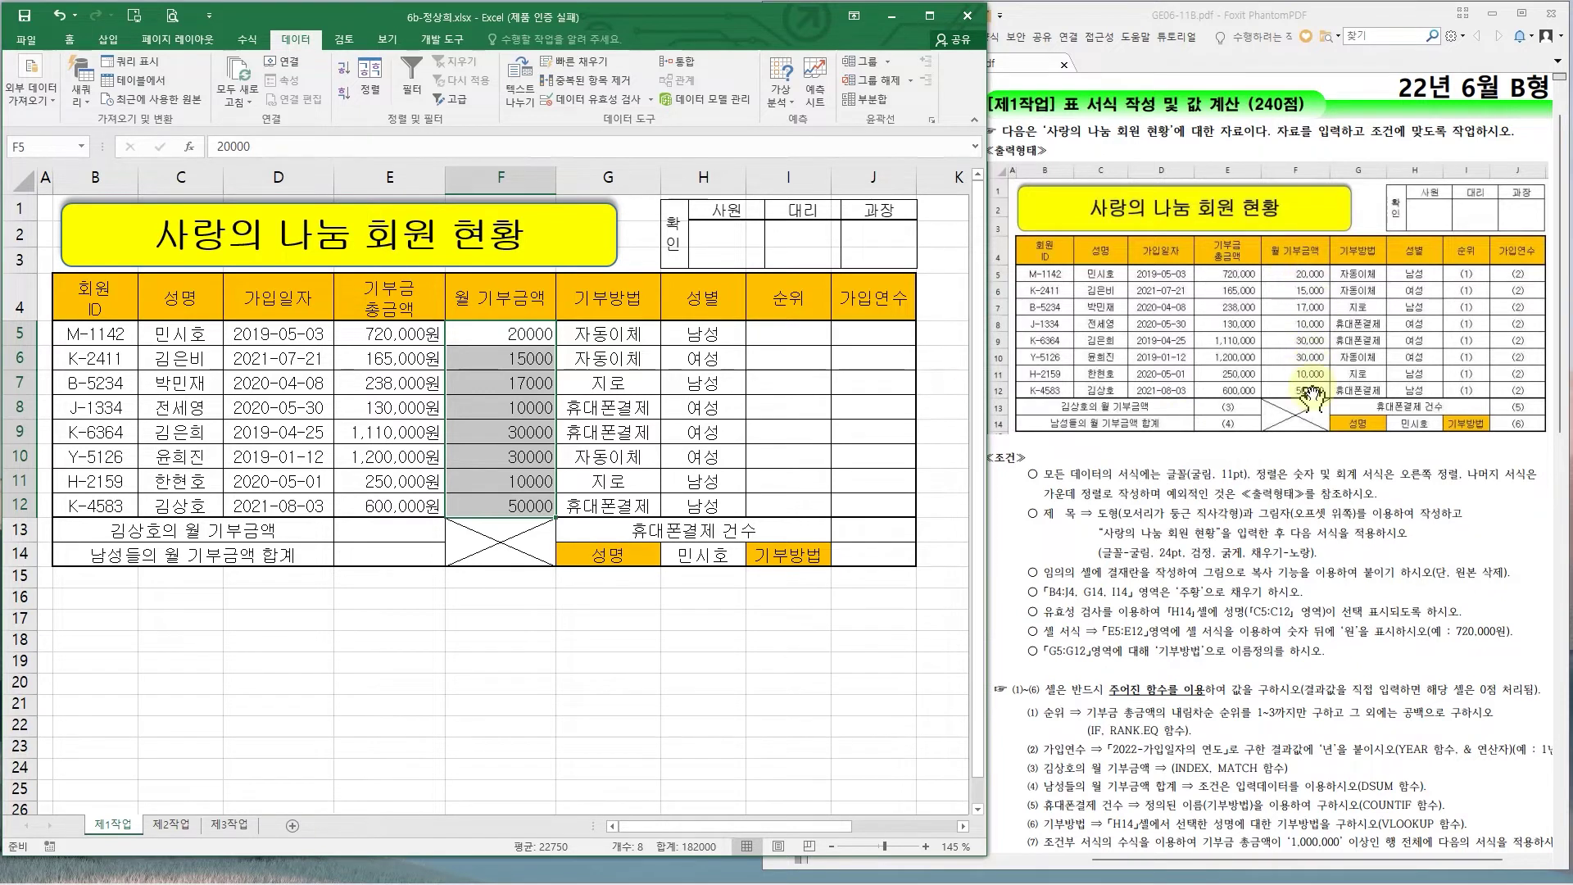
left_click(71, 41)
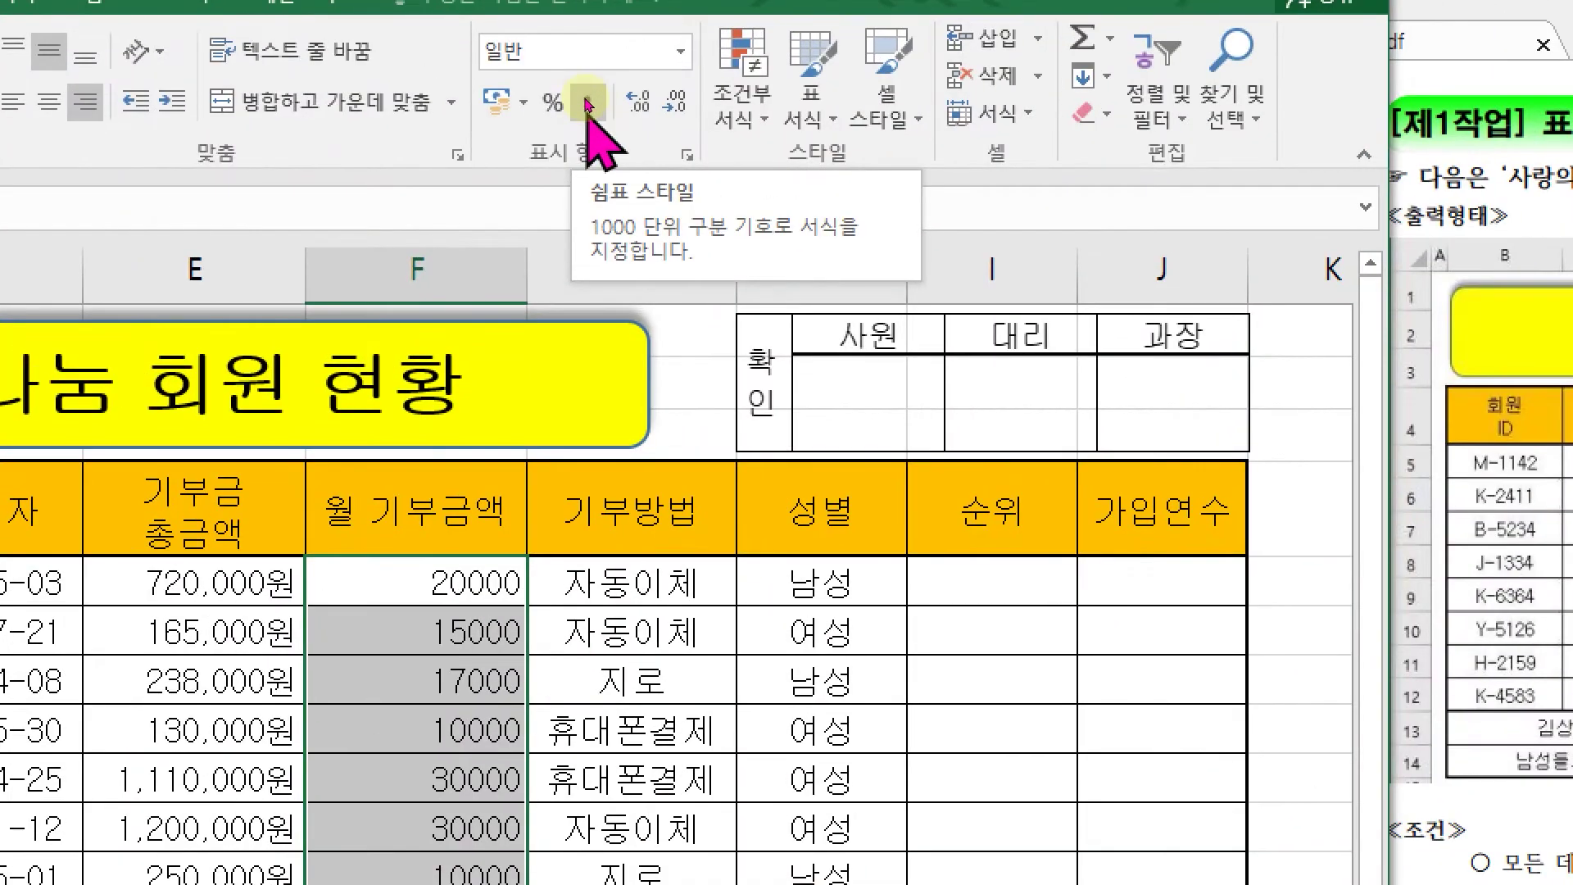
left_click(587, 101)
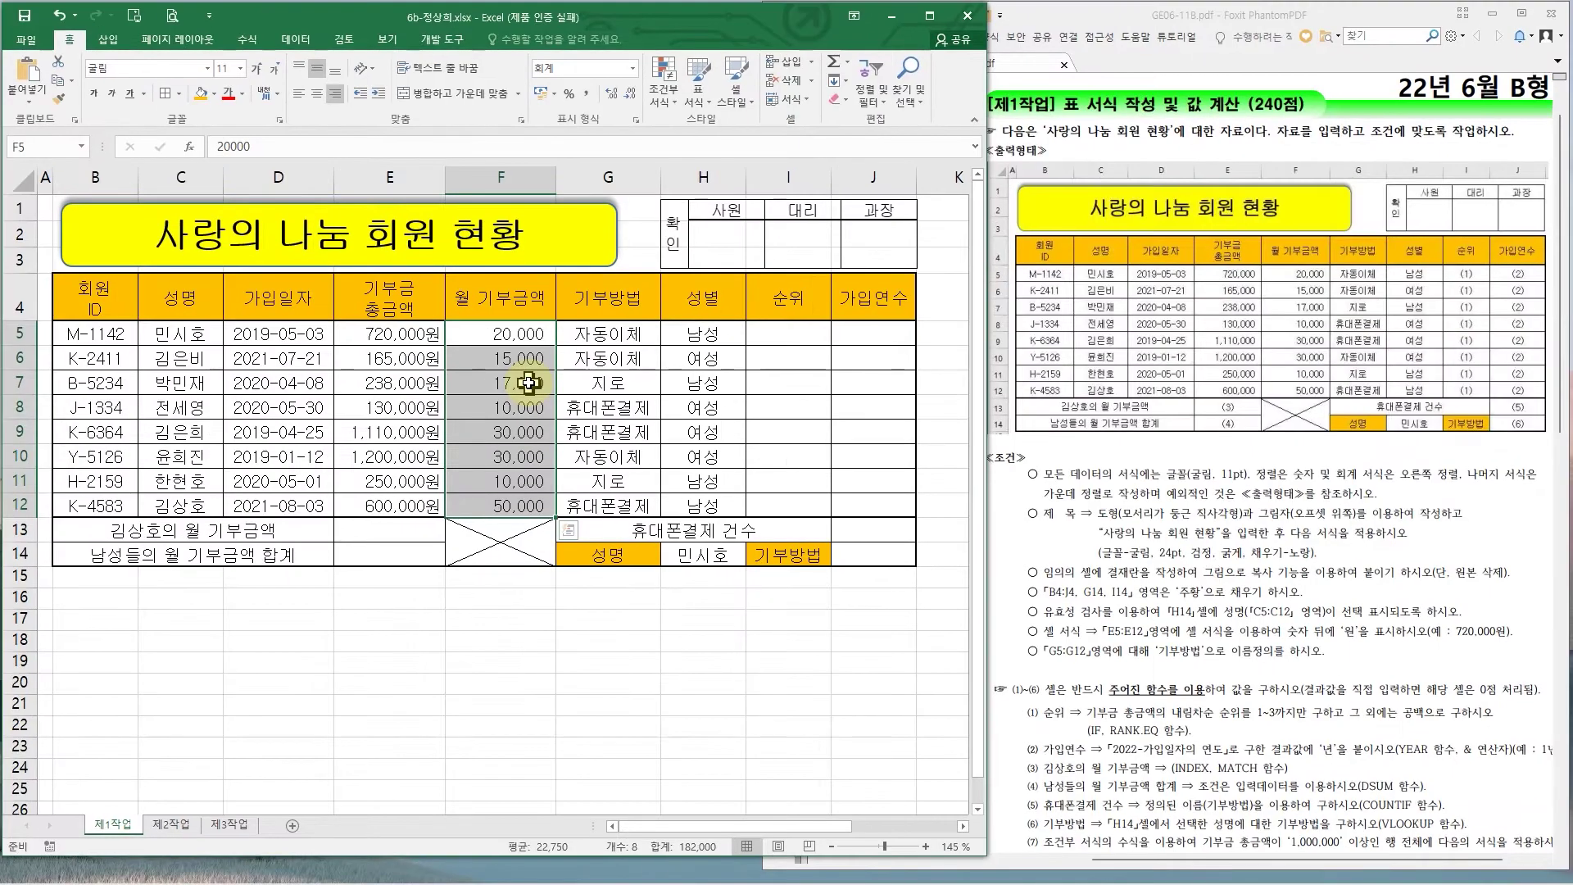
- Examine the number format of the secondary 월 기부금액 axis on the 제4작업 chart in the exam PDF
left_click(1136, 453)
scroll(1139, 455, "down", 7)
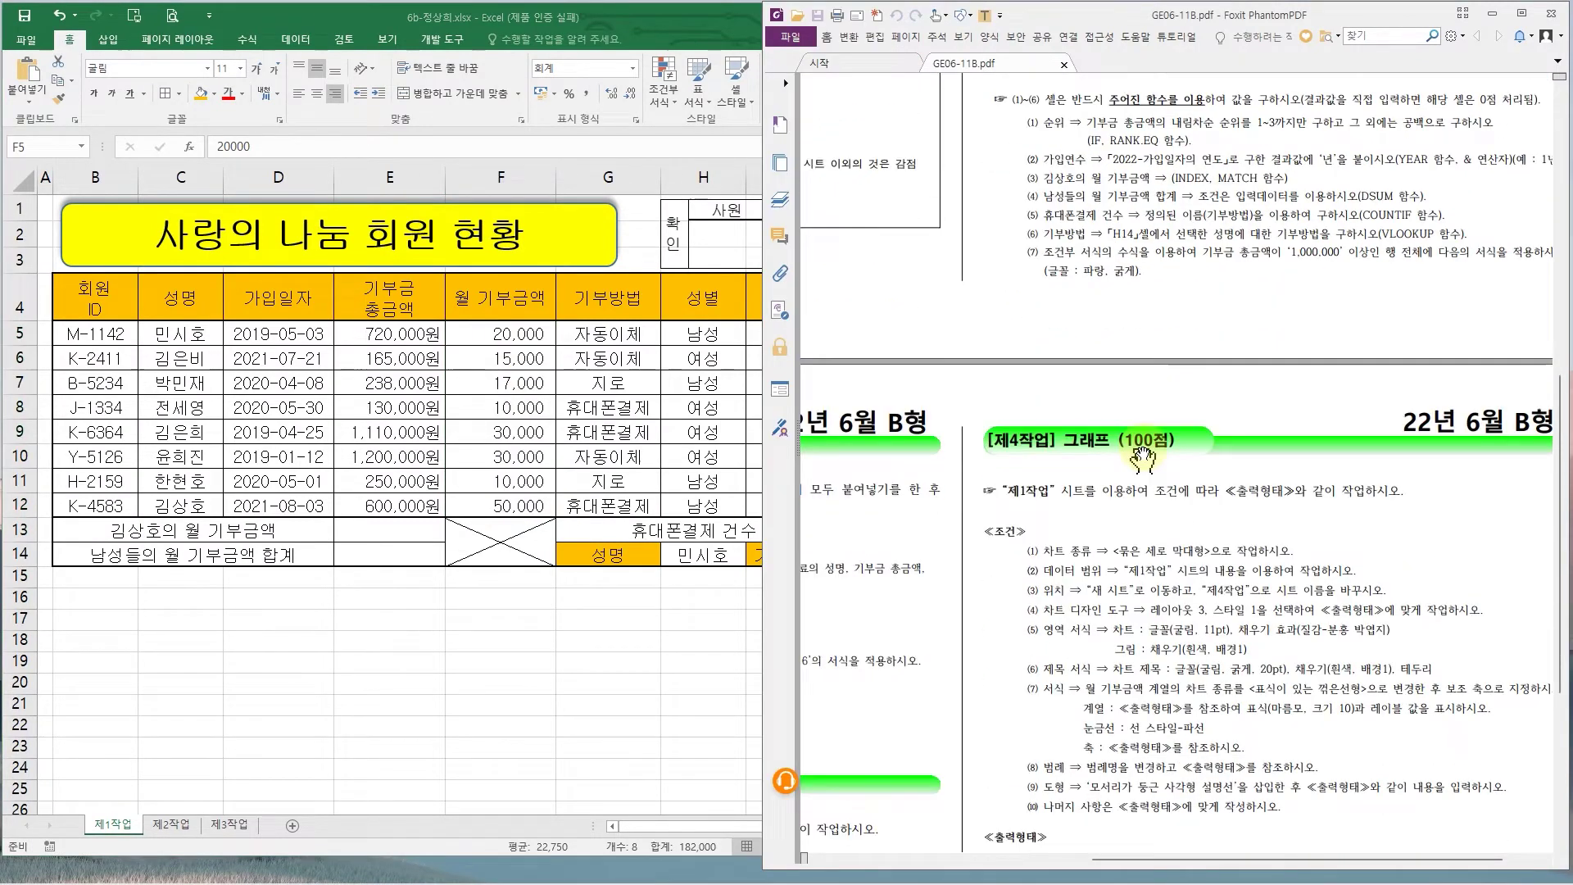
scroll(1220, 639, "down", 6)
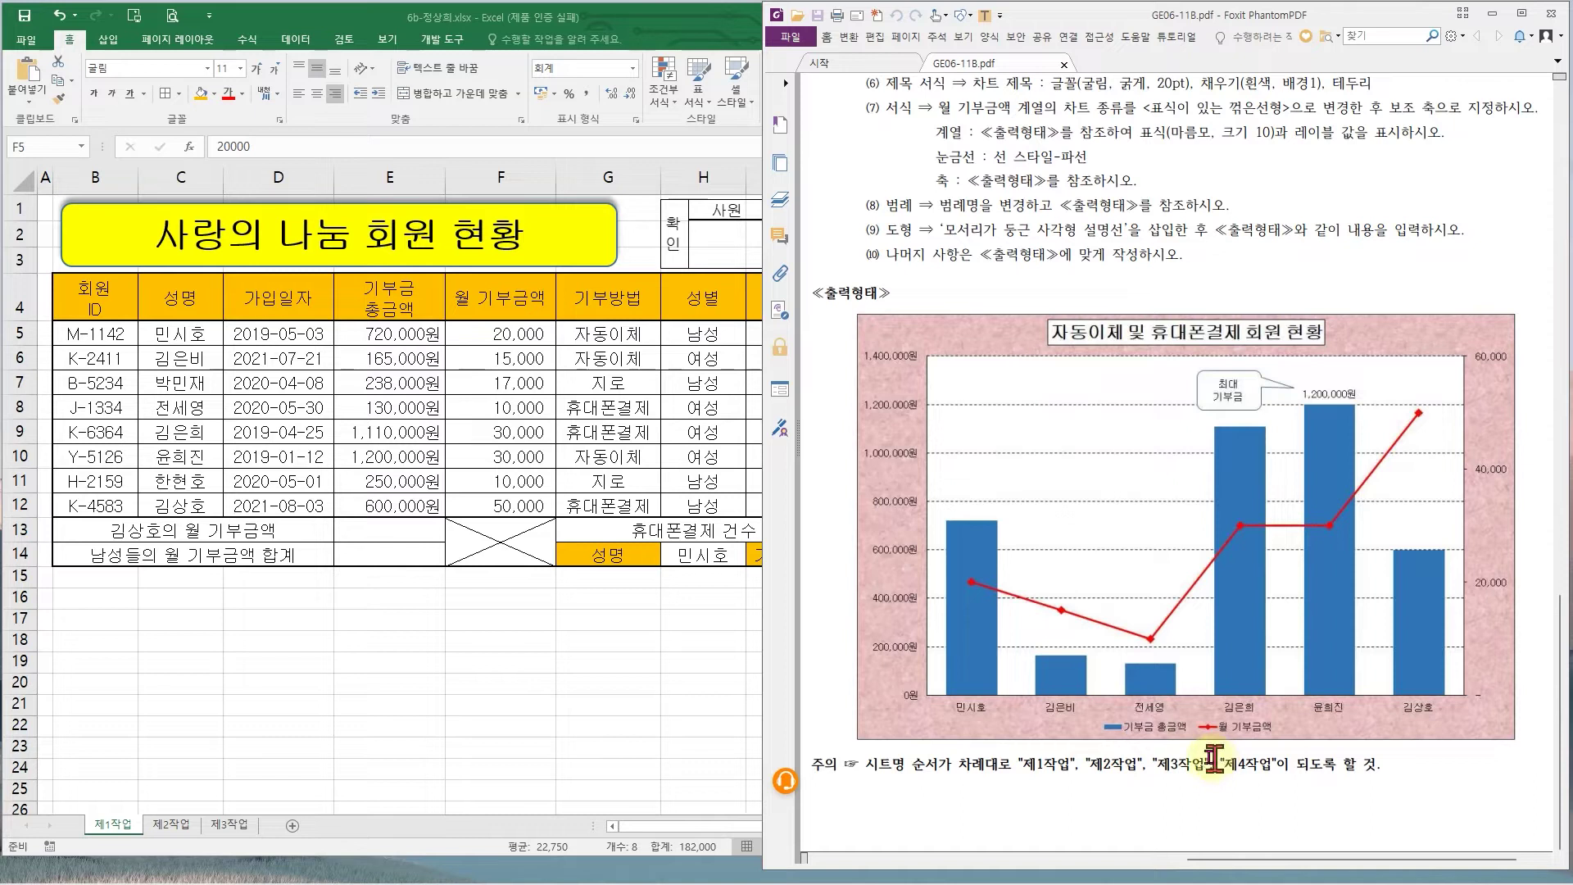
left_click_drag(1183, 710, 1304, 748)
left_click_drag(1446, 317, 1532, 743)
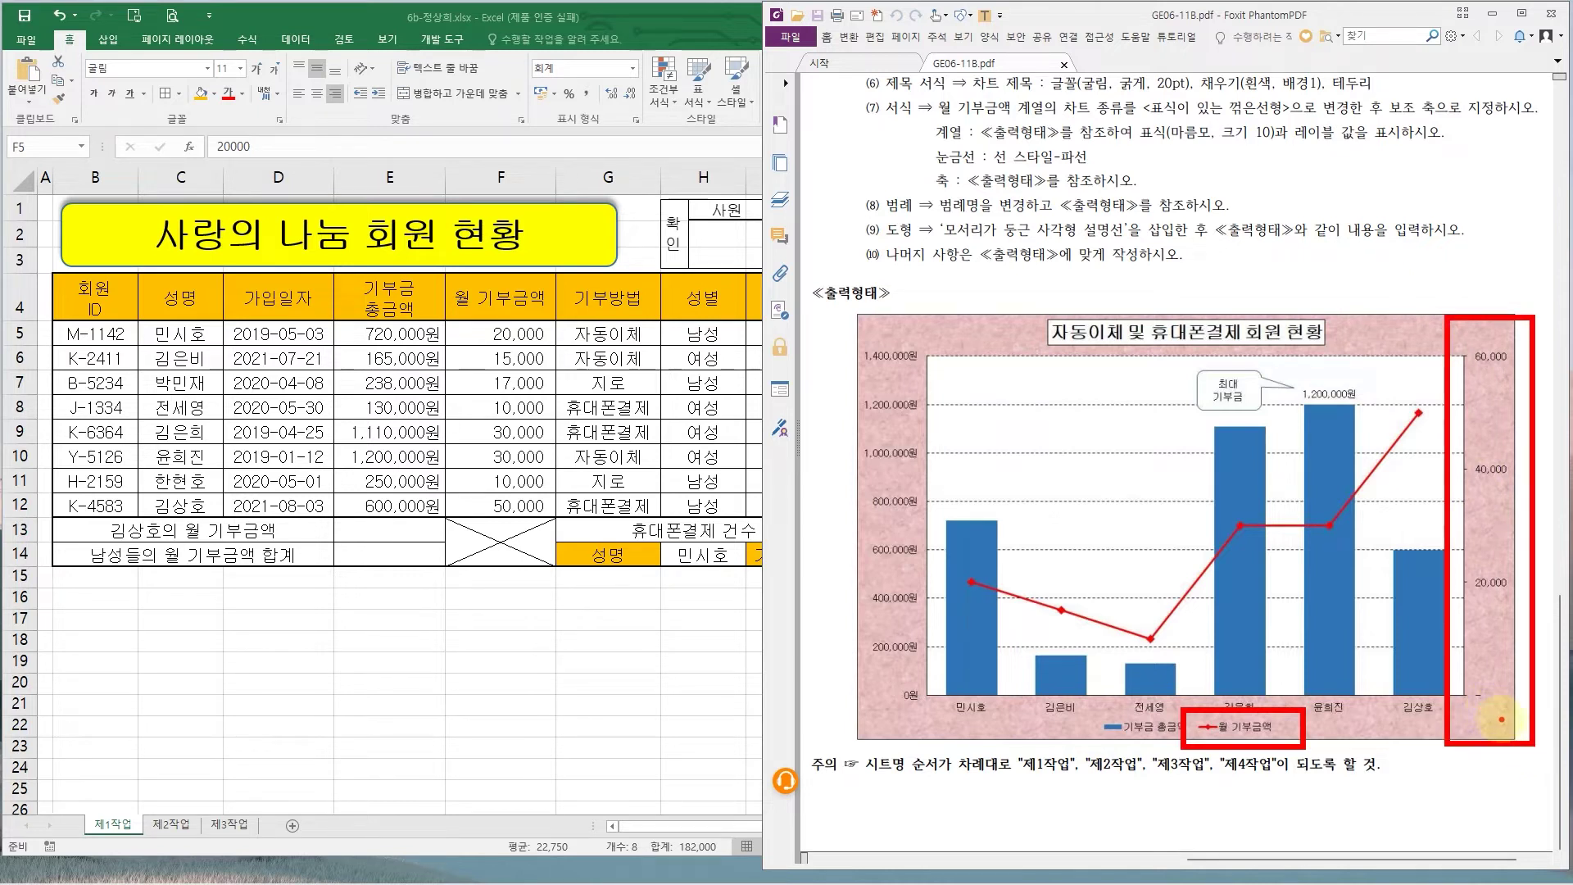
key("Escape")
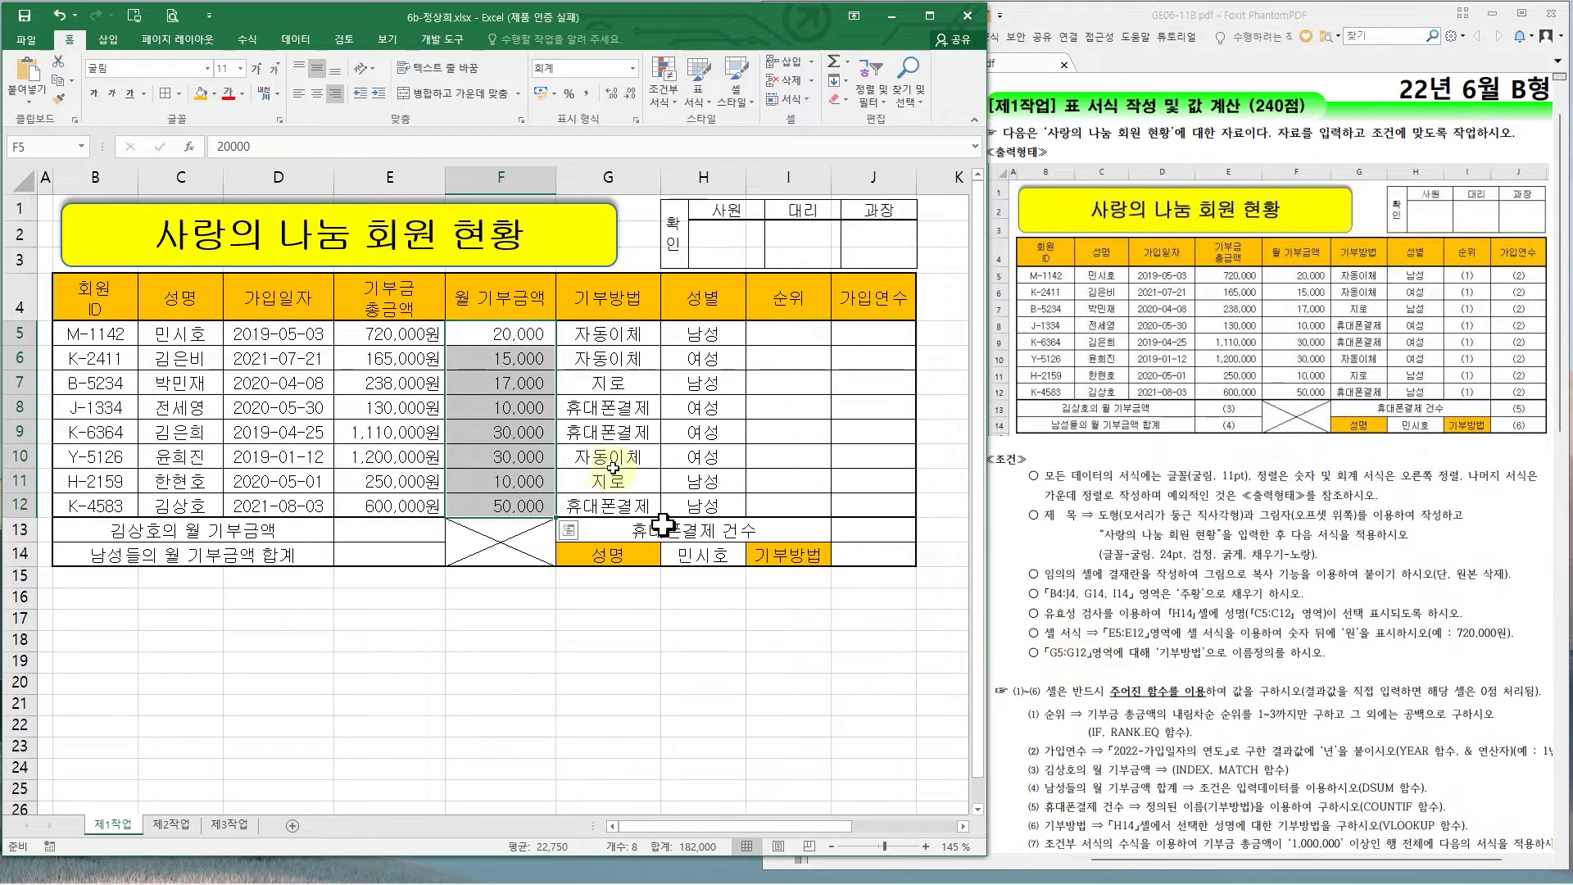
- Define the name 기부방법 for the donation method cells G5:G12
left_click(611, 334)
left_click_drag(610, 334, 610, 506)
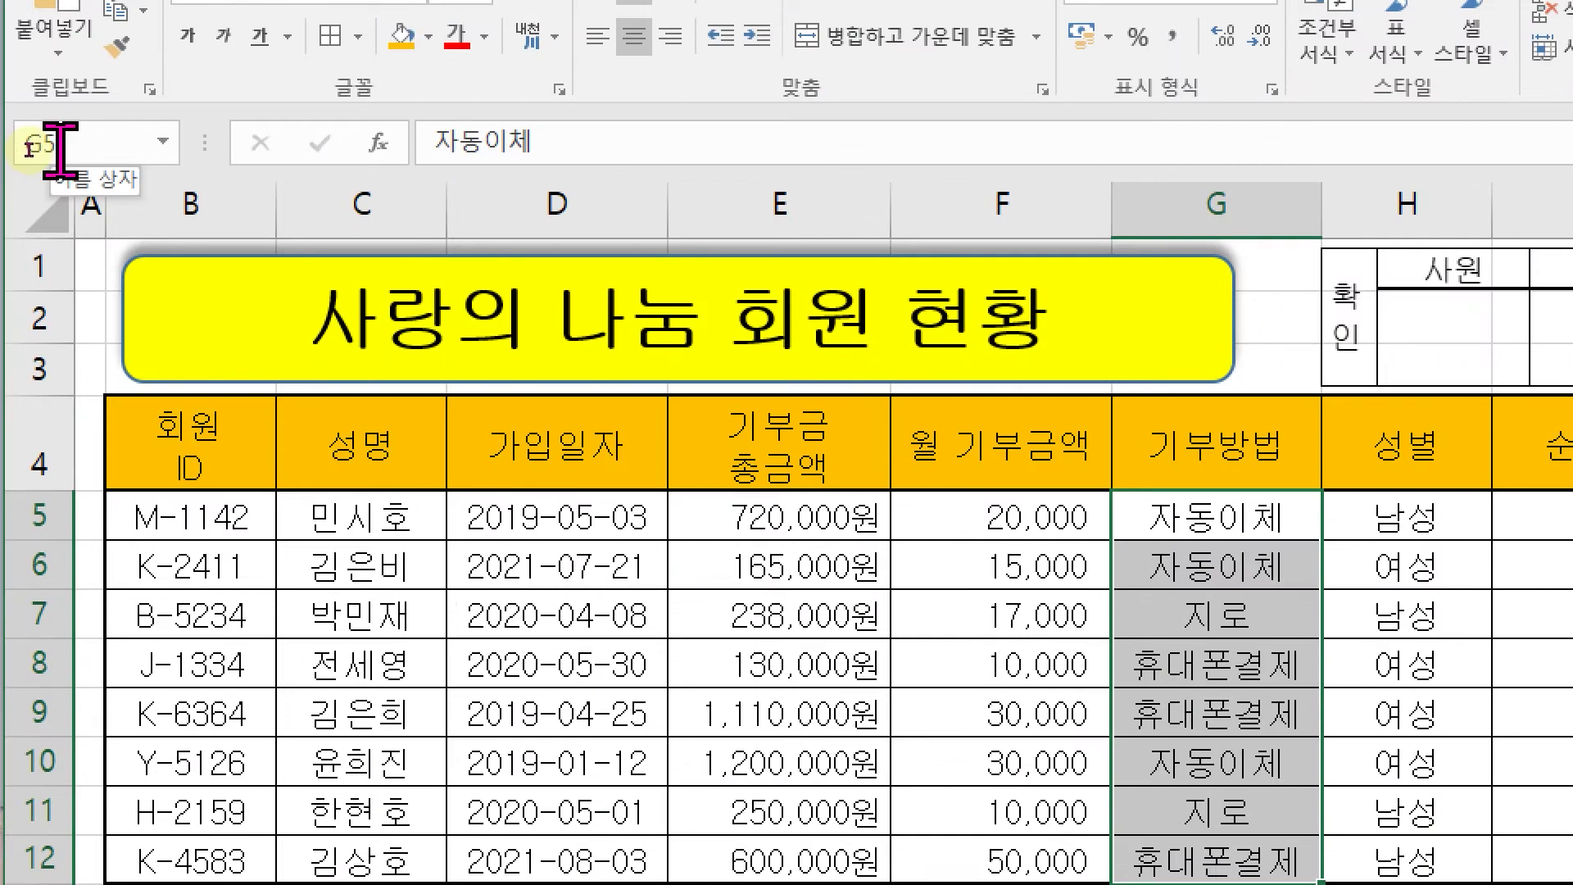
left_click(29, 147)
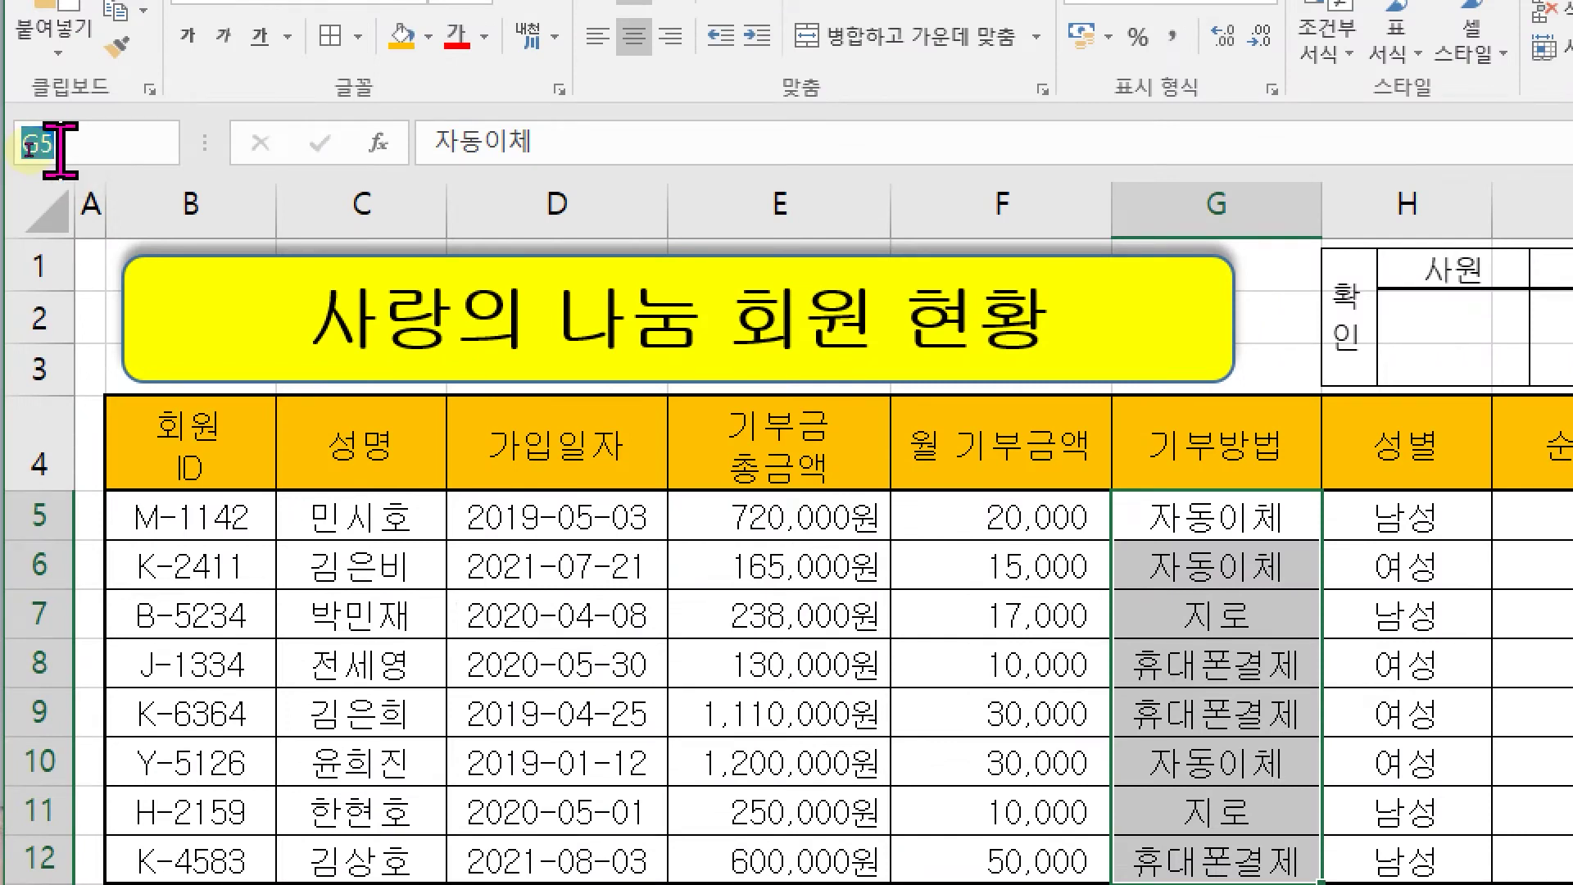
key("BackSpace")
type("기부방법")
key("Return")
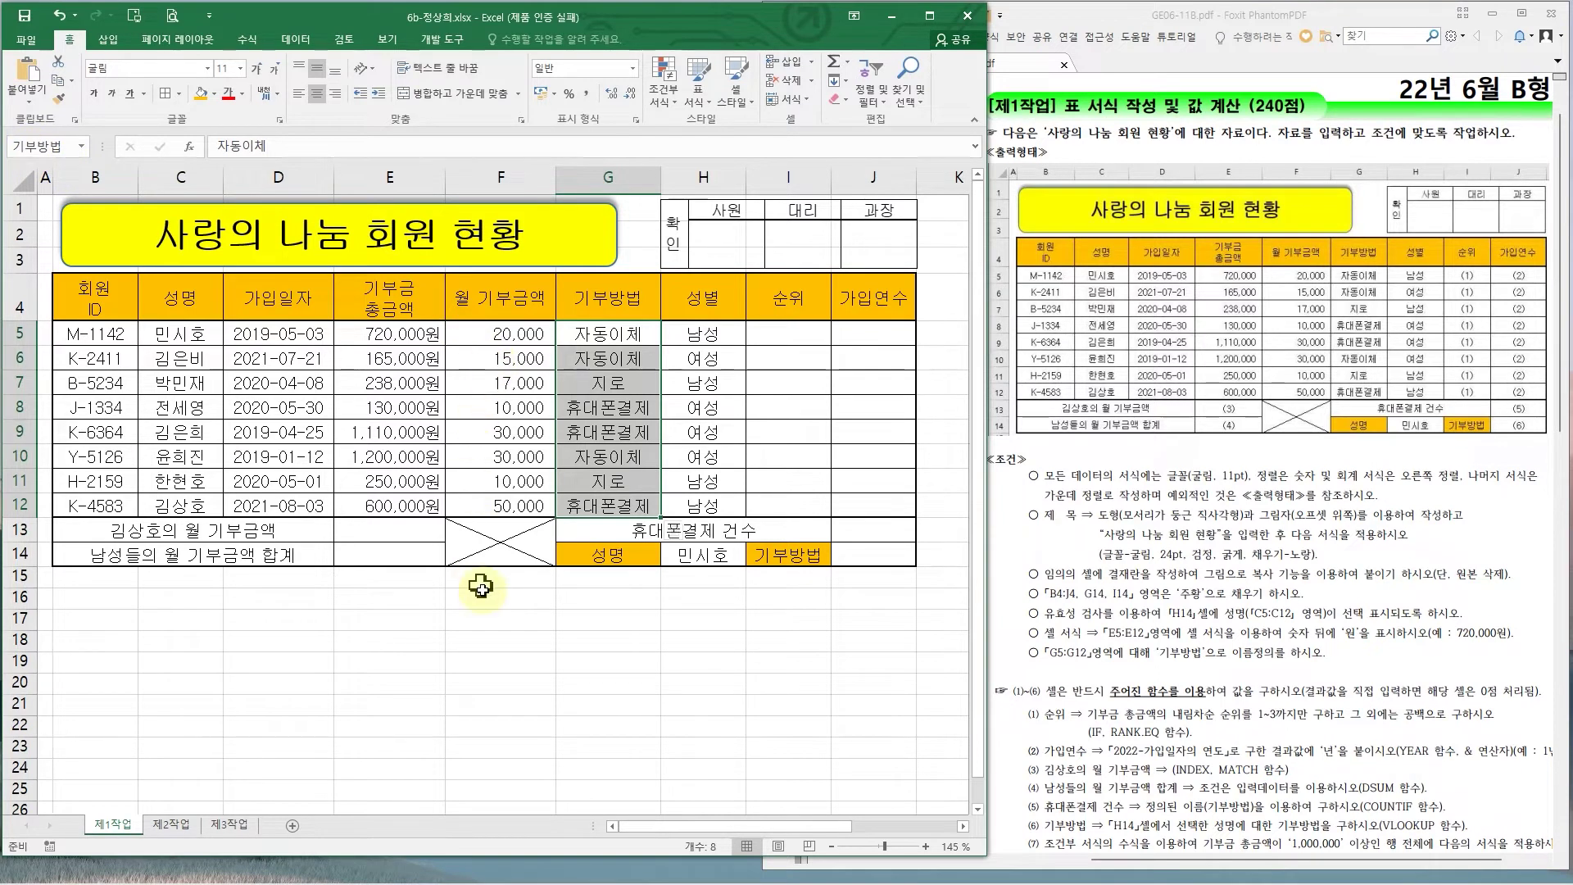
- Move to an empty cell and go to the defined name 기부방법 to check its range
left_click(439, 666)
left_click(482, 688)
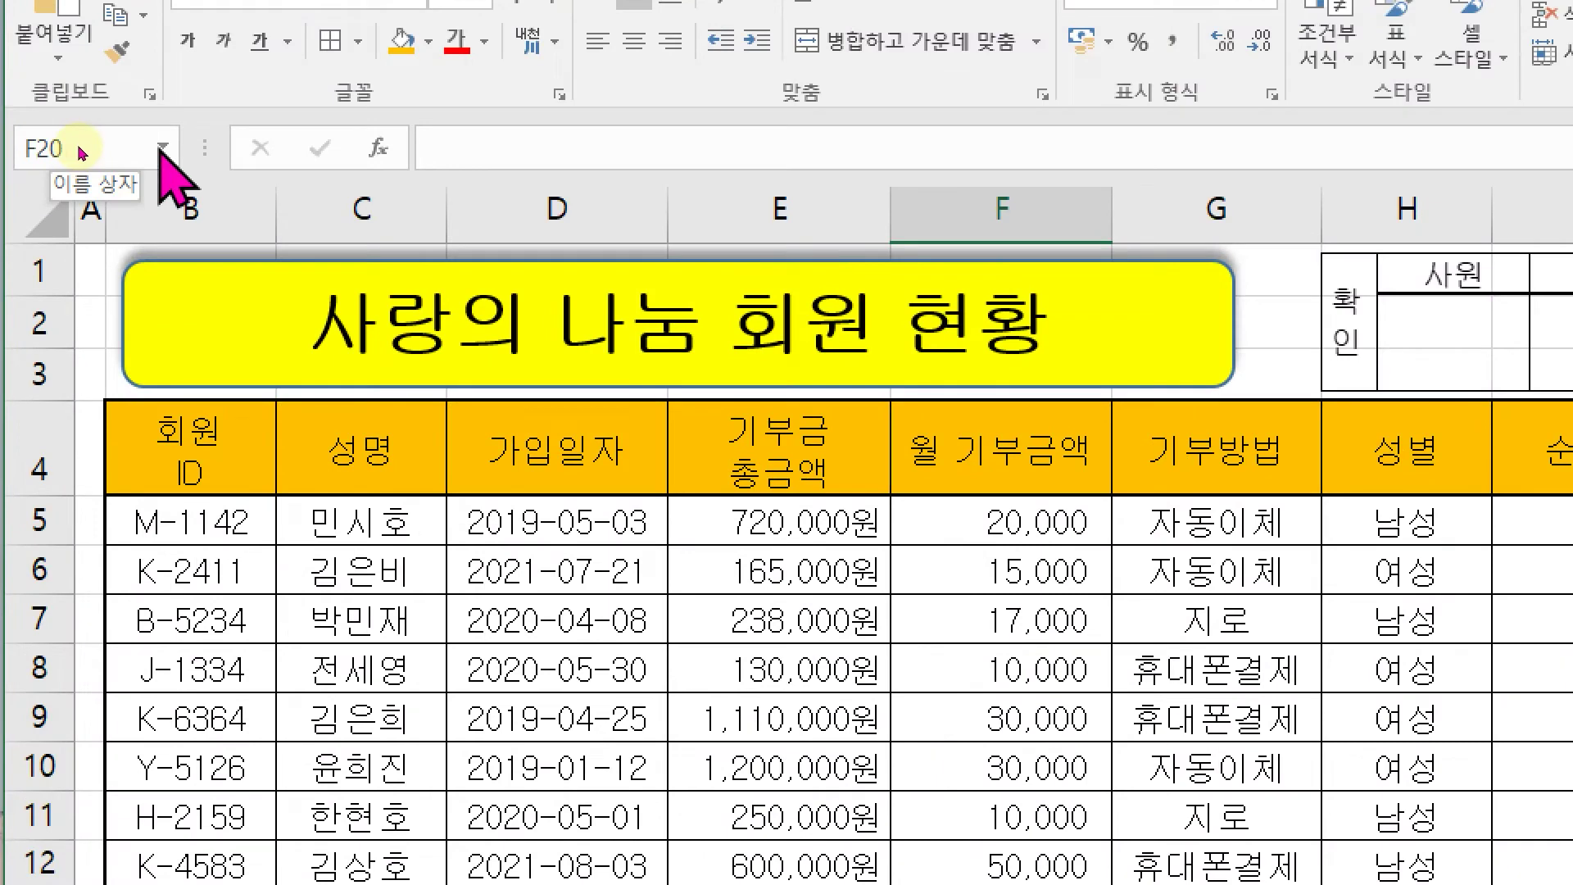
left_click(163, 148)
left_click(98, 186)
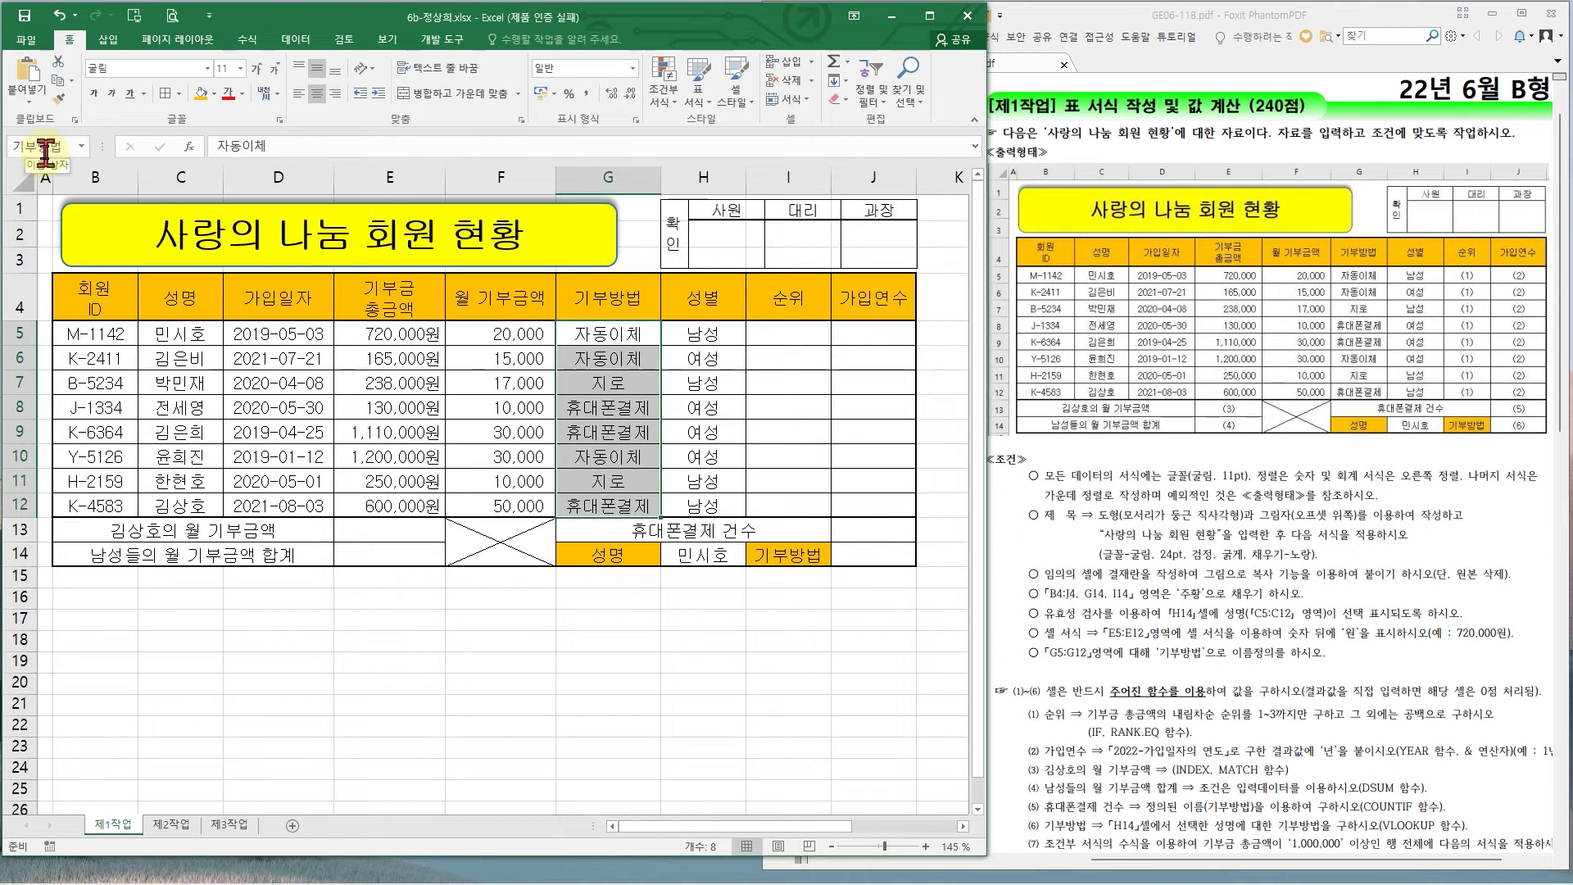
- Check the reference of 기부방법 in the Name Manager and close it without changes
left_click(247, 39)
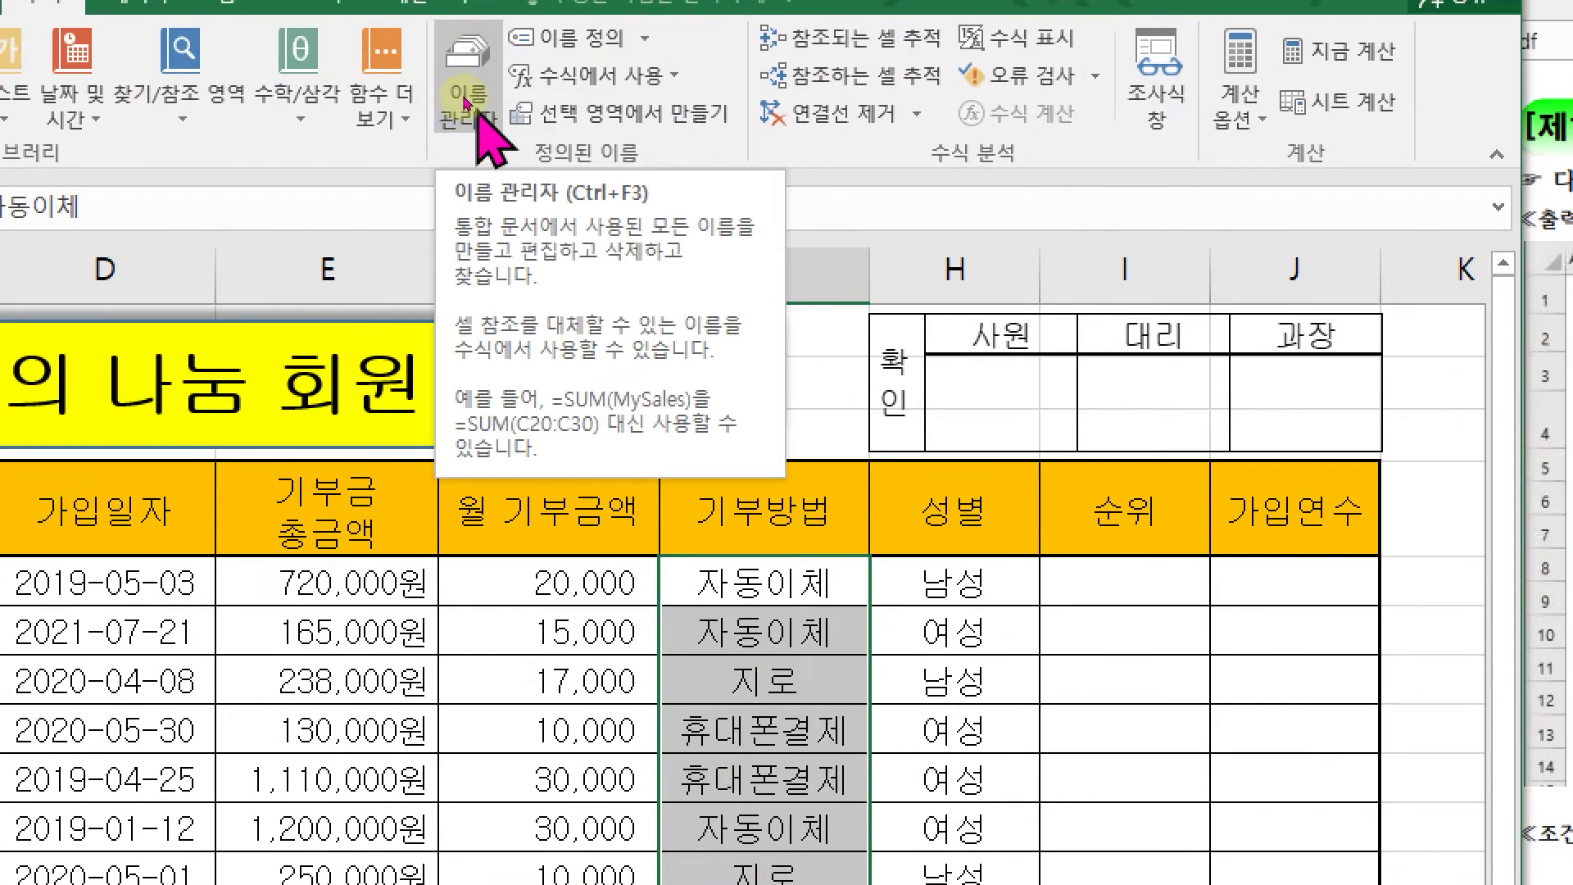
left_click(465, 102)
left_click(611, 270)
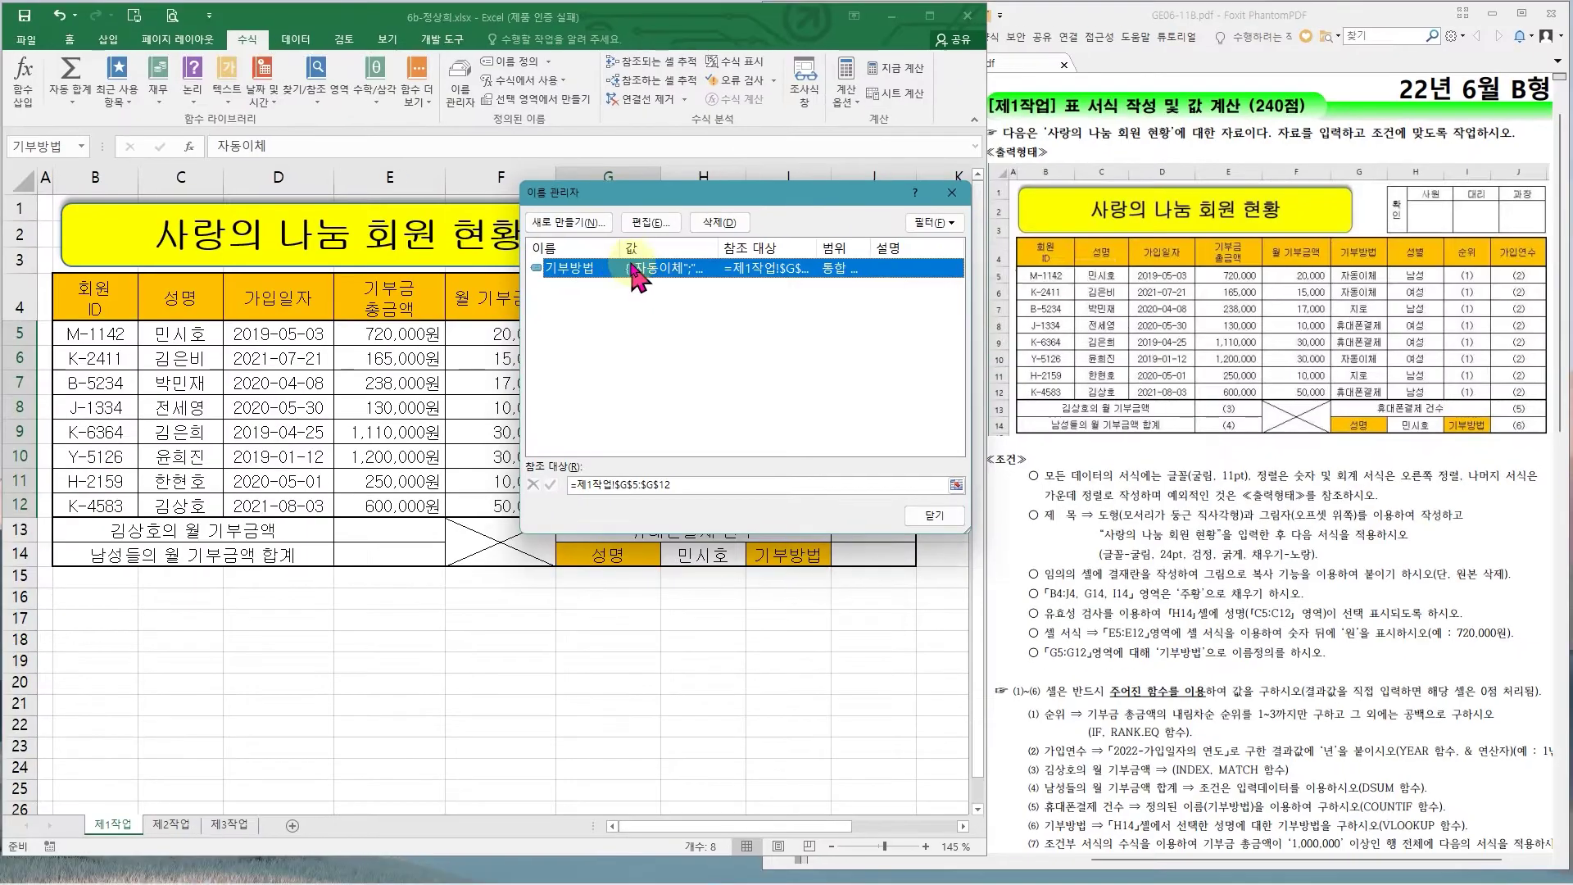
double_click(528, 309)
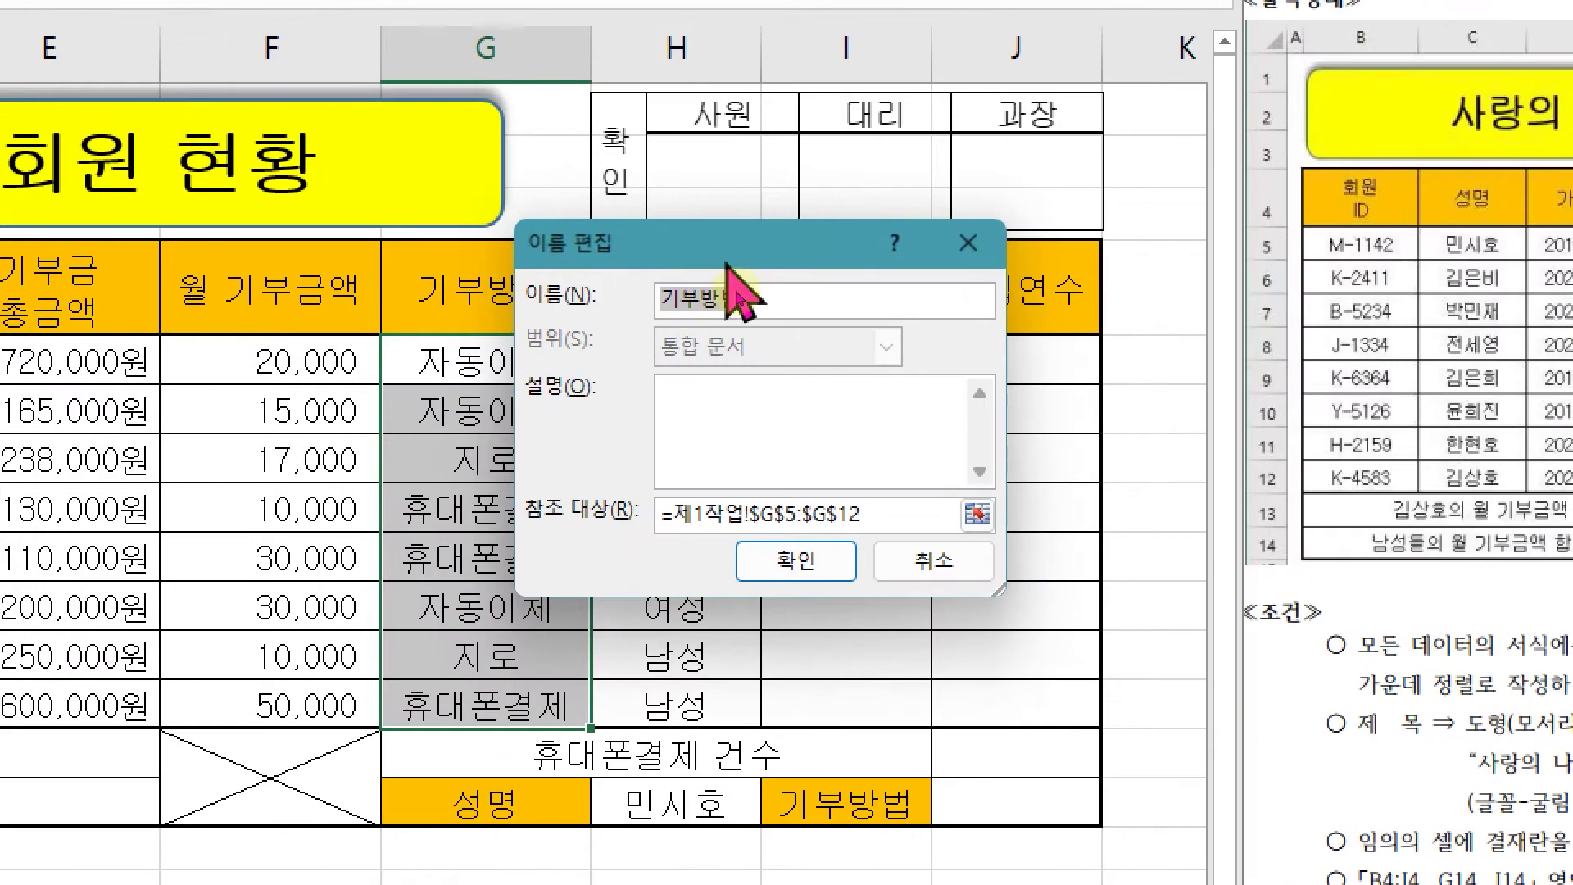
left_click(719, 516)
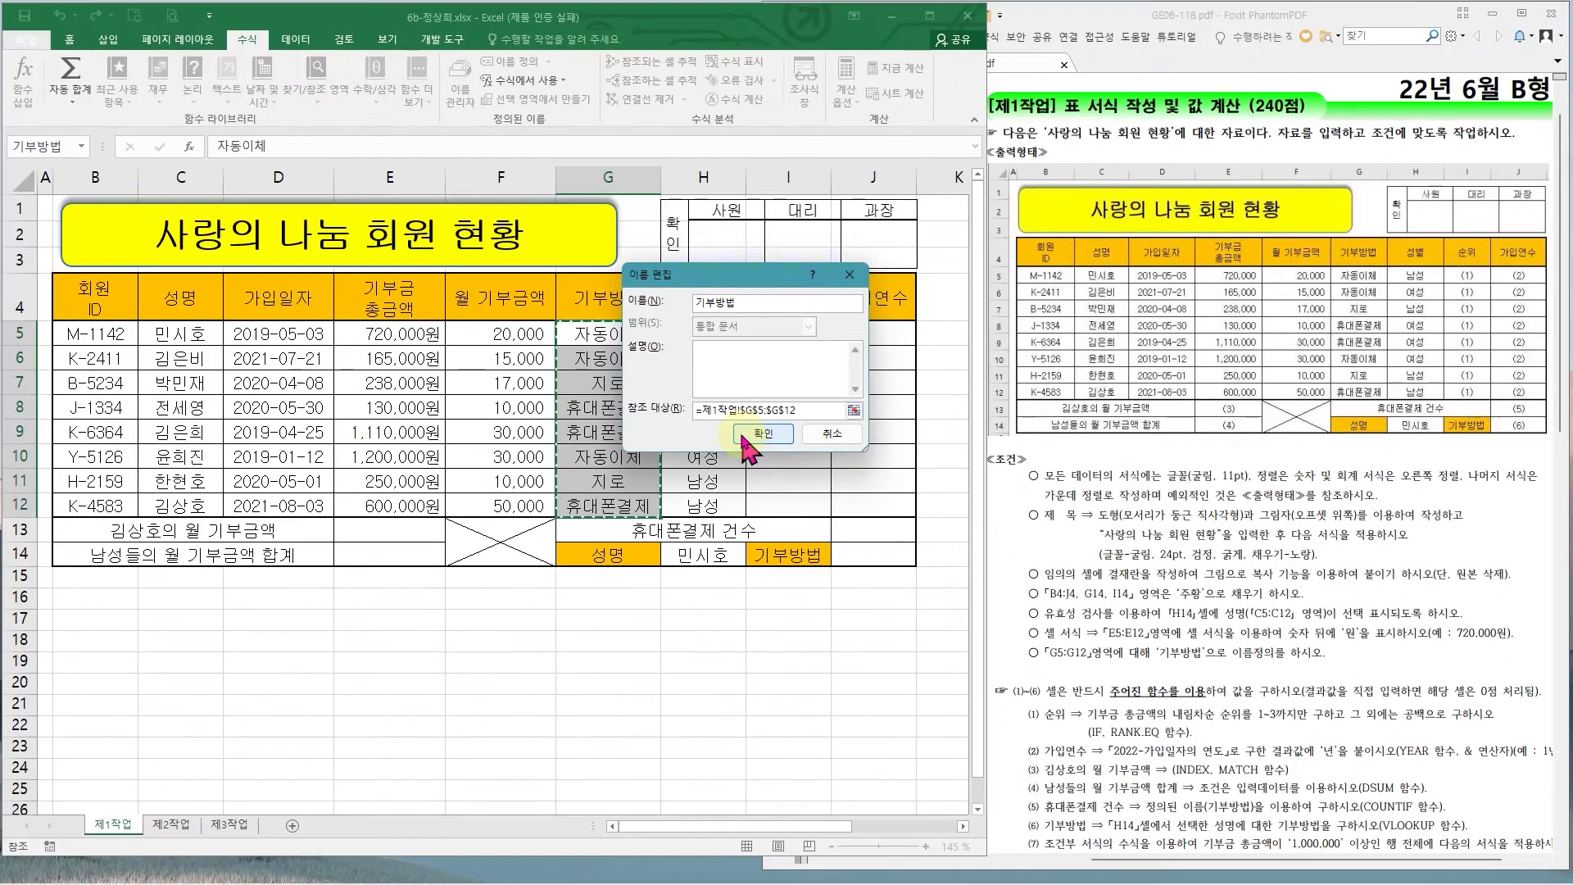
left_click(922, 560)
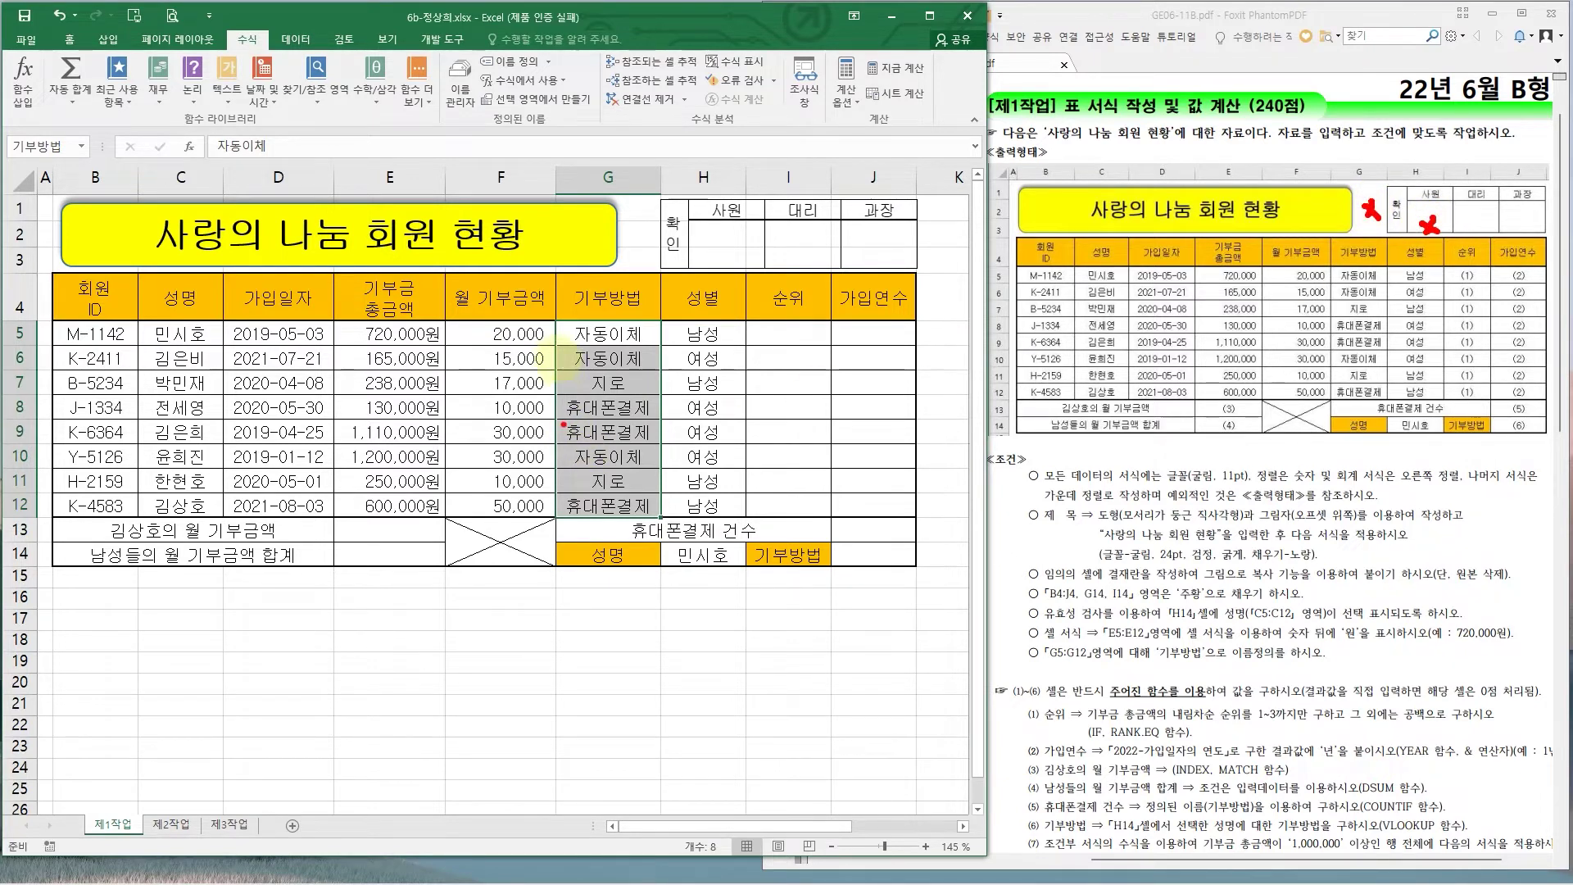
- Hide the gridlines on the 제1작업 sheet
left_click(385, 41)
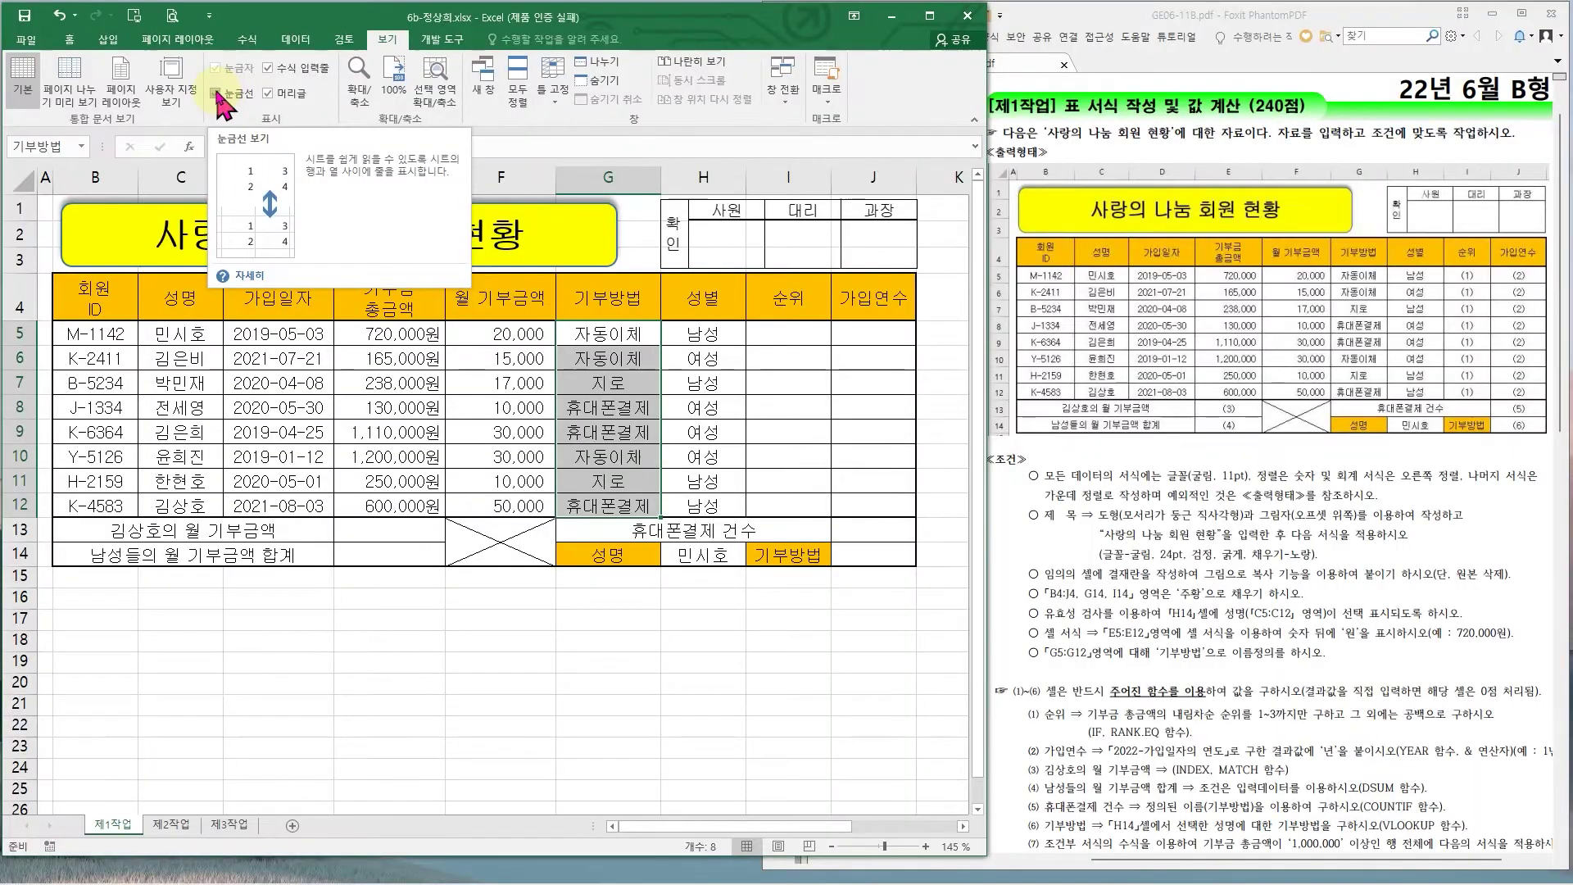
left_click(216, 93)
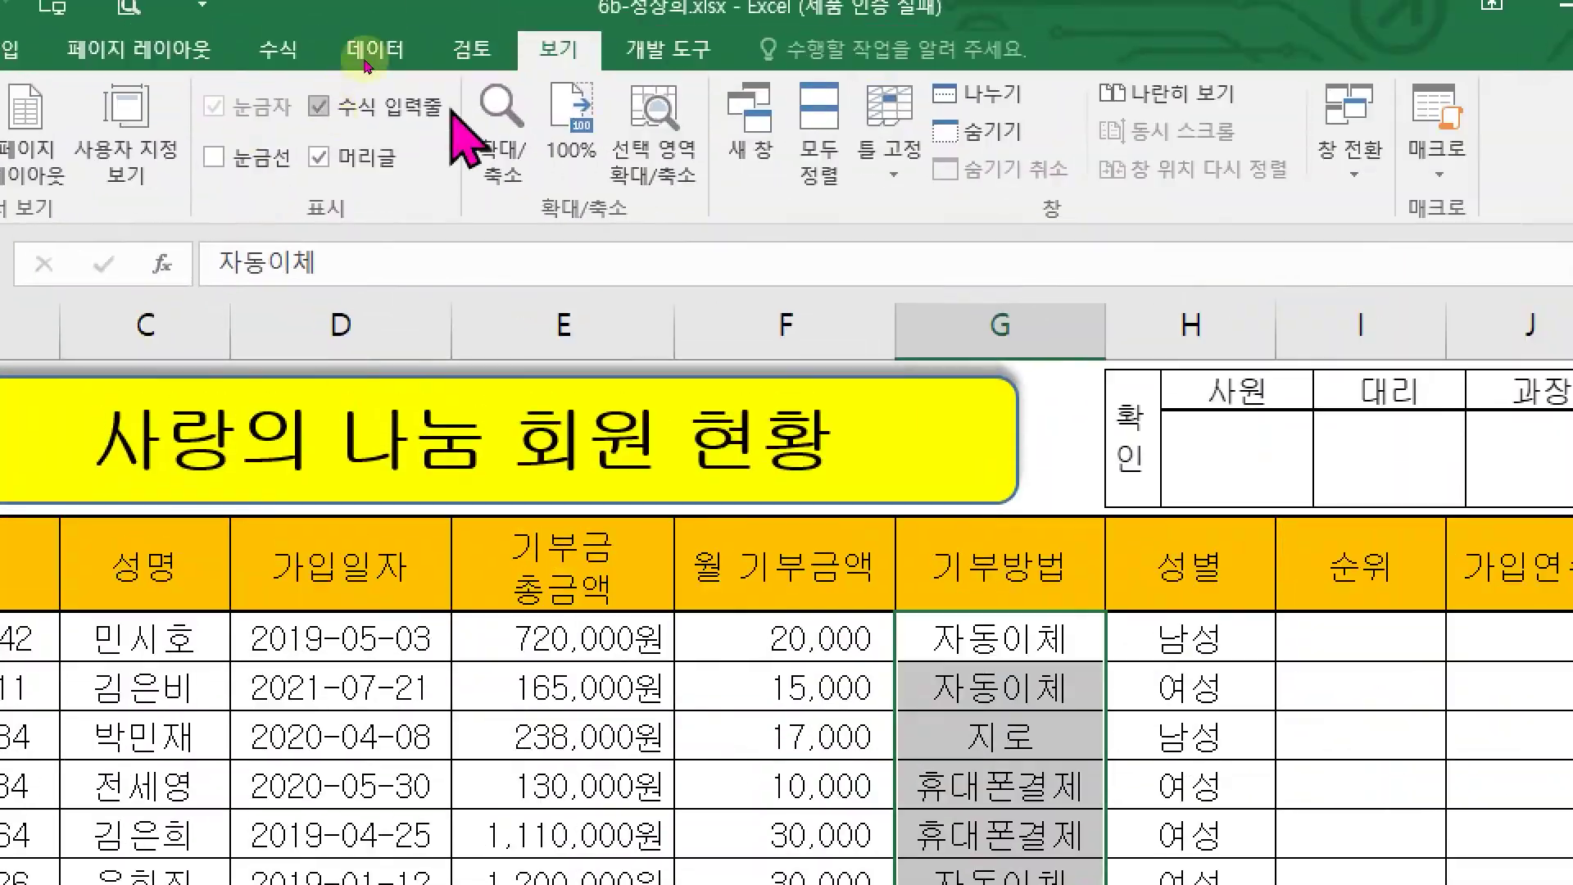
scroll(1032, 774, "down", 1)
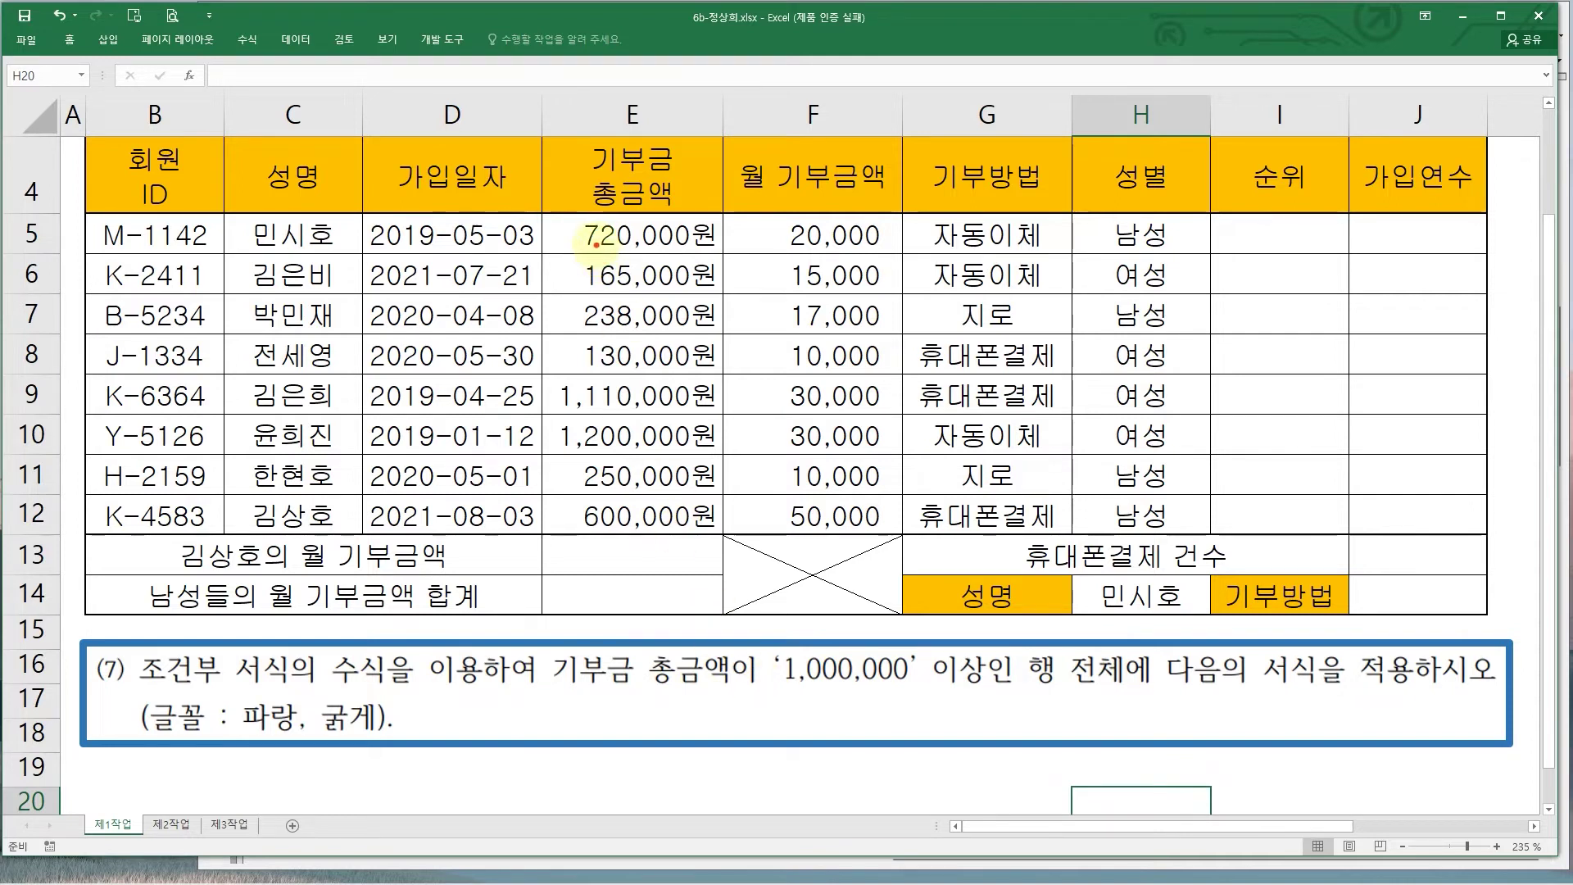
mouse_move(557, 205)
left_mouse_down()
mouse_move(725, 479)
mouse_move(726, 537)
left_mouse_up()
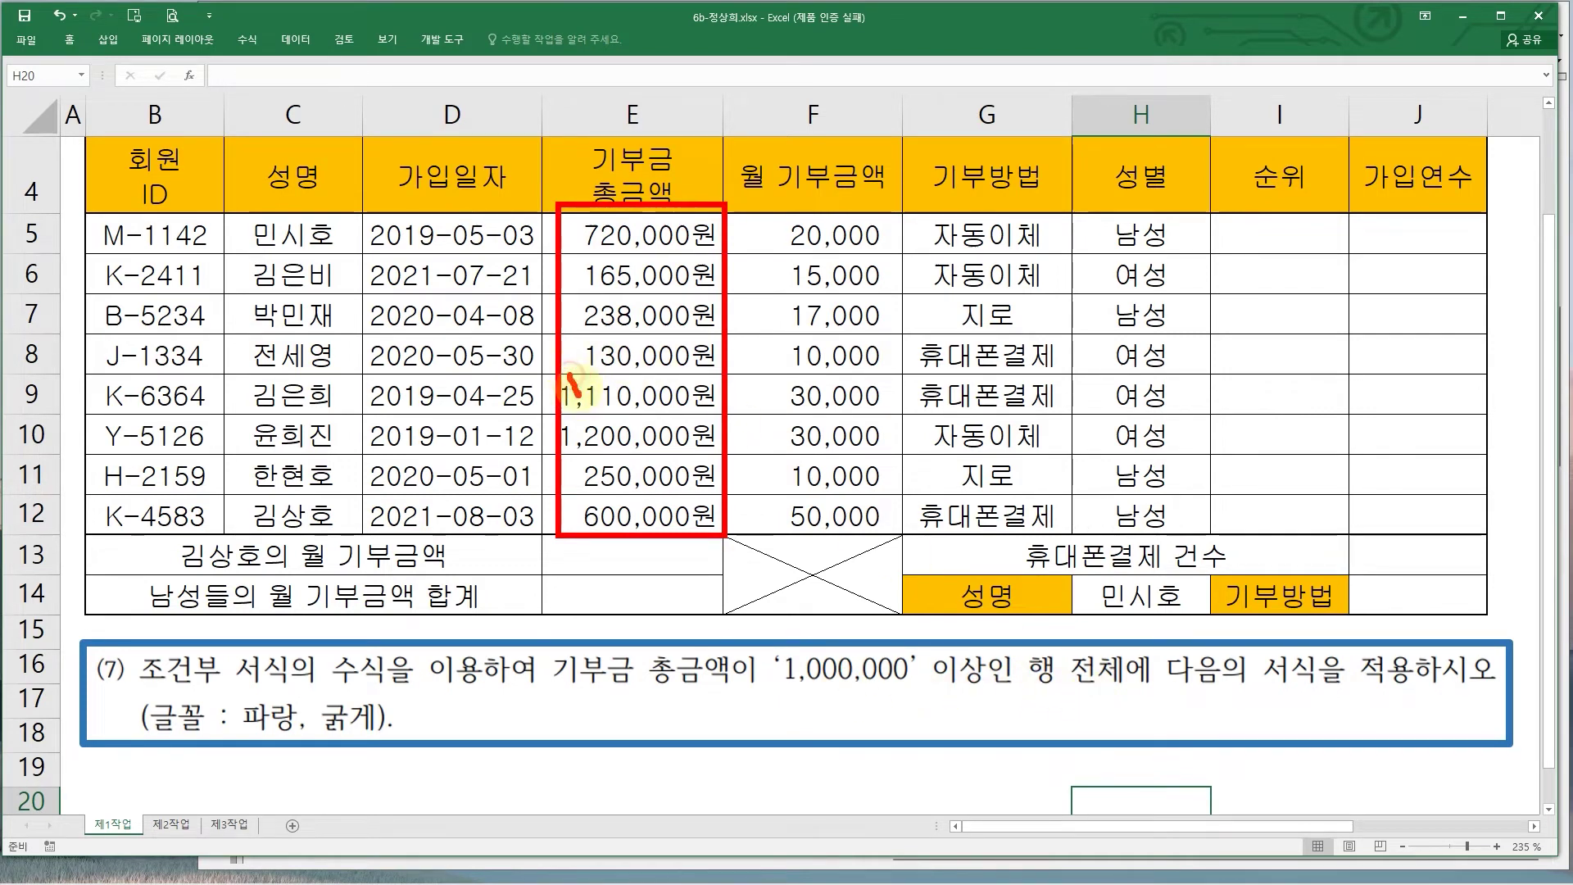
left_click_drag(576, 416, 582, 419)
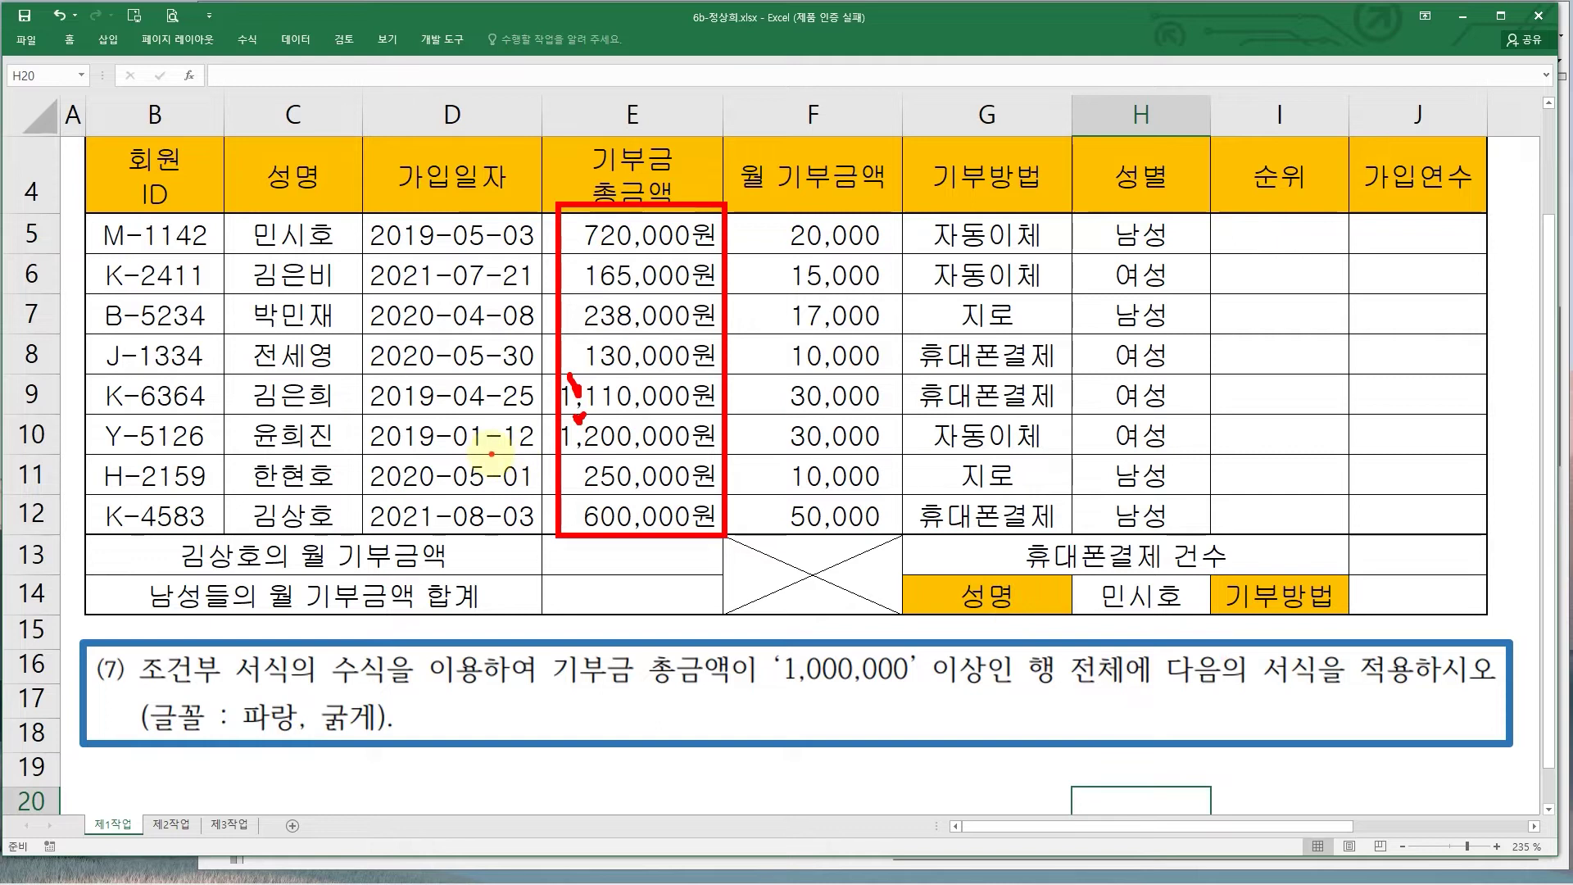
key("Escape")
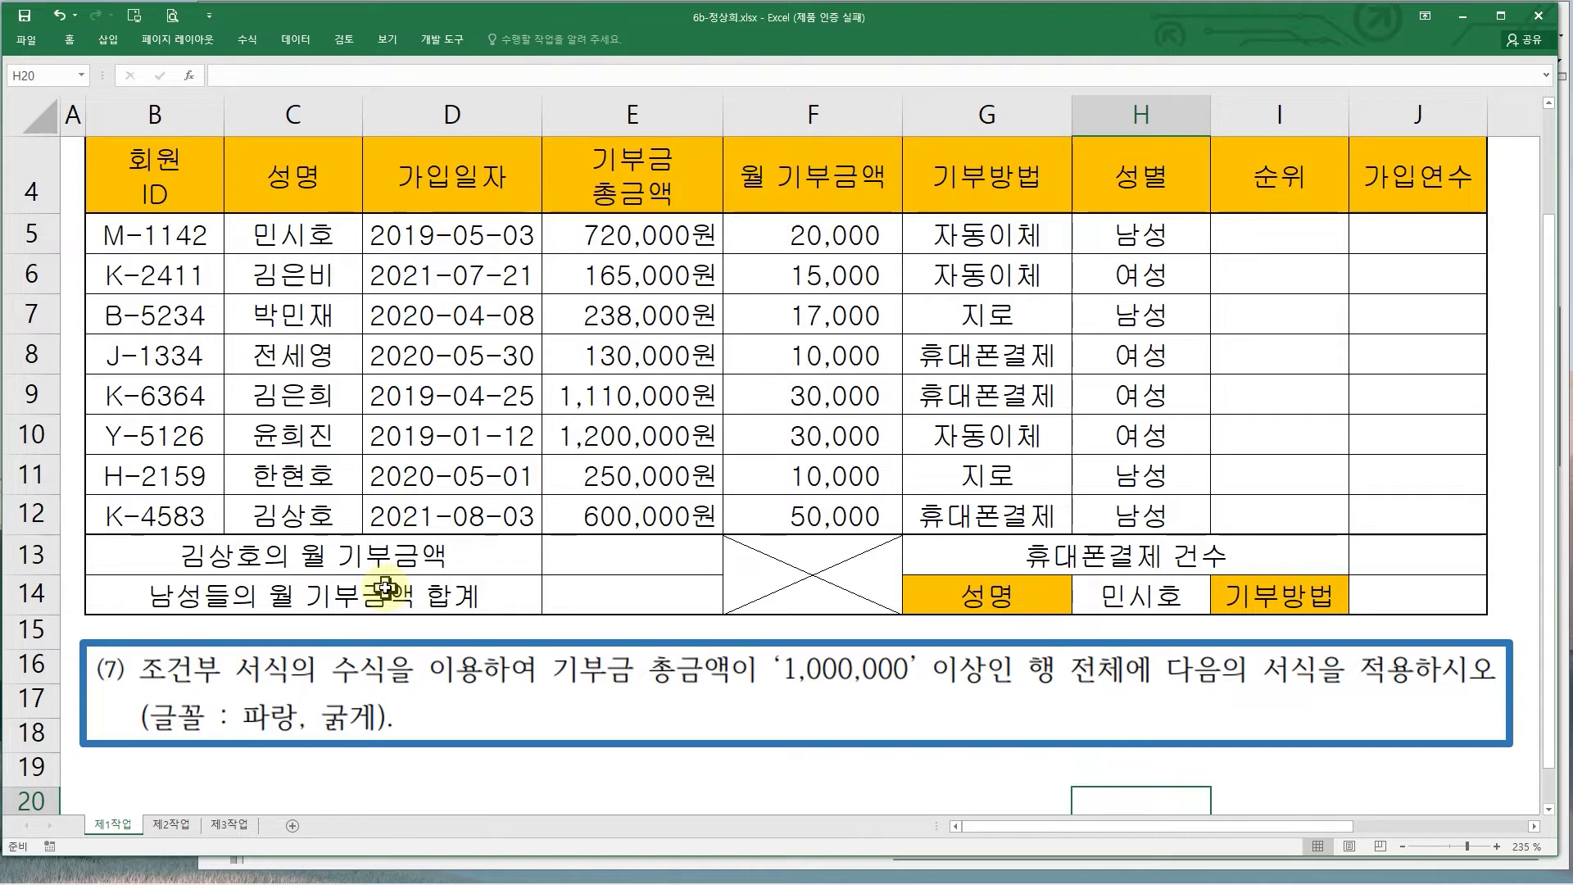
- Start a new conditional formatting rule for the data rows B5:J12, with the rule type that uses a formula to determine which cells to format
left_click_drag(129, 234, 1368, 511)
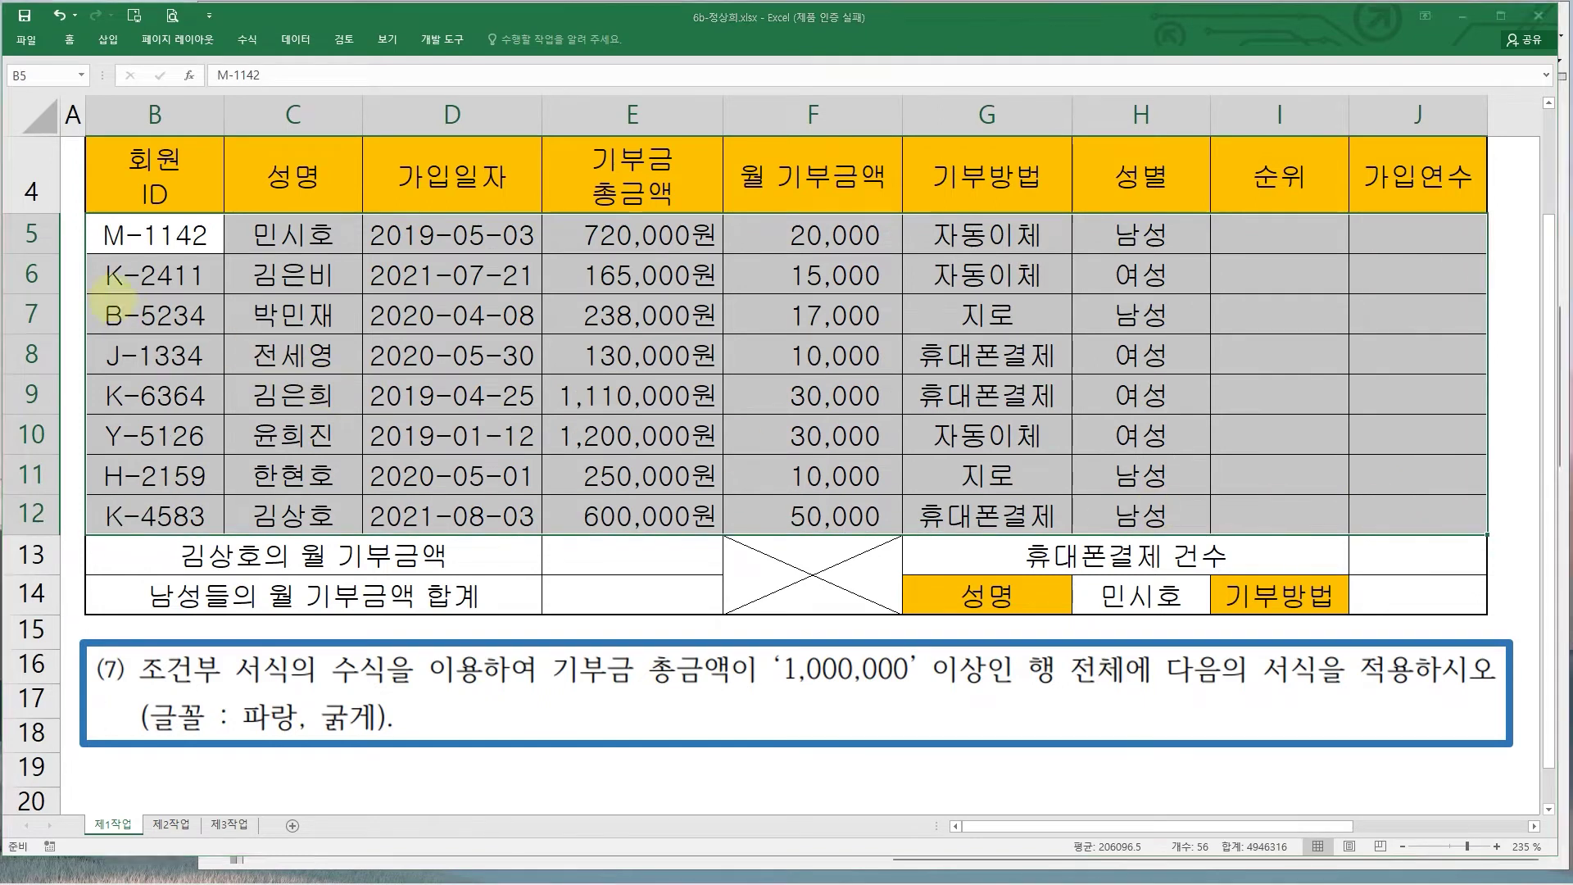
mouse_move(82, 202)
left_mouse_down()
mouse_move(762, 508)
mouse_move(1488, 536)
left_mouse_up()
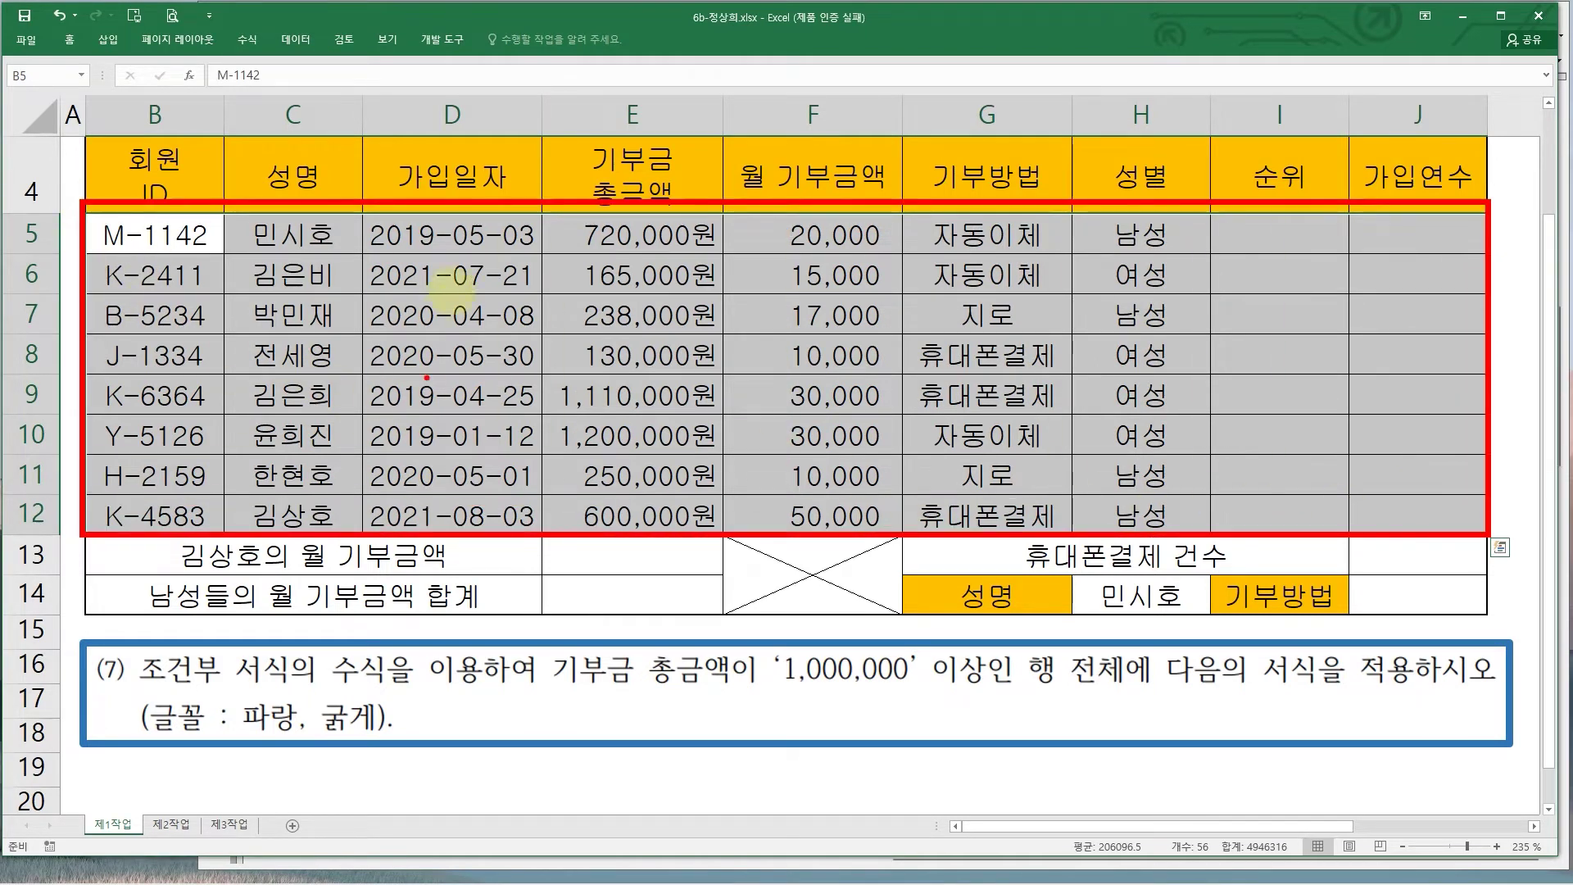
left_click_drag(434, 161, 460, 177)
mouse_move(571, 176)
left_mouse_down()
mouse_move(591, 193)
mouse_move(596, 168)
mouse_move(636, 159)
left_mouse_up()
left_click_drag(172, 175, 1279, 164)
mouse_move(795, 154)
left_mouse_down()
mouse_move(770, 196)
mouse_move(791, 190)
left_mouse_up()
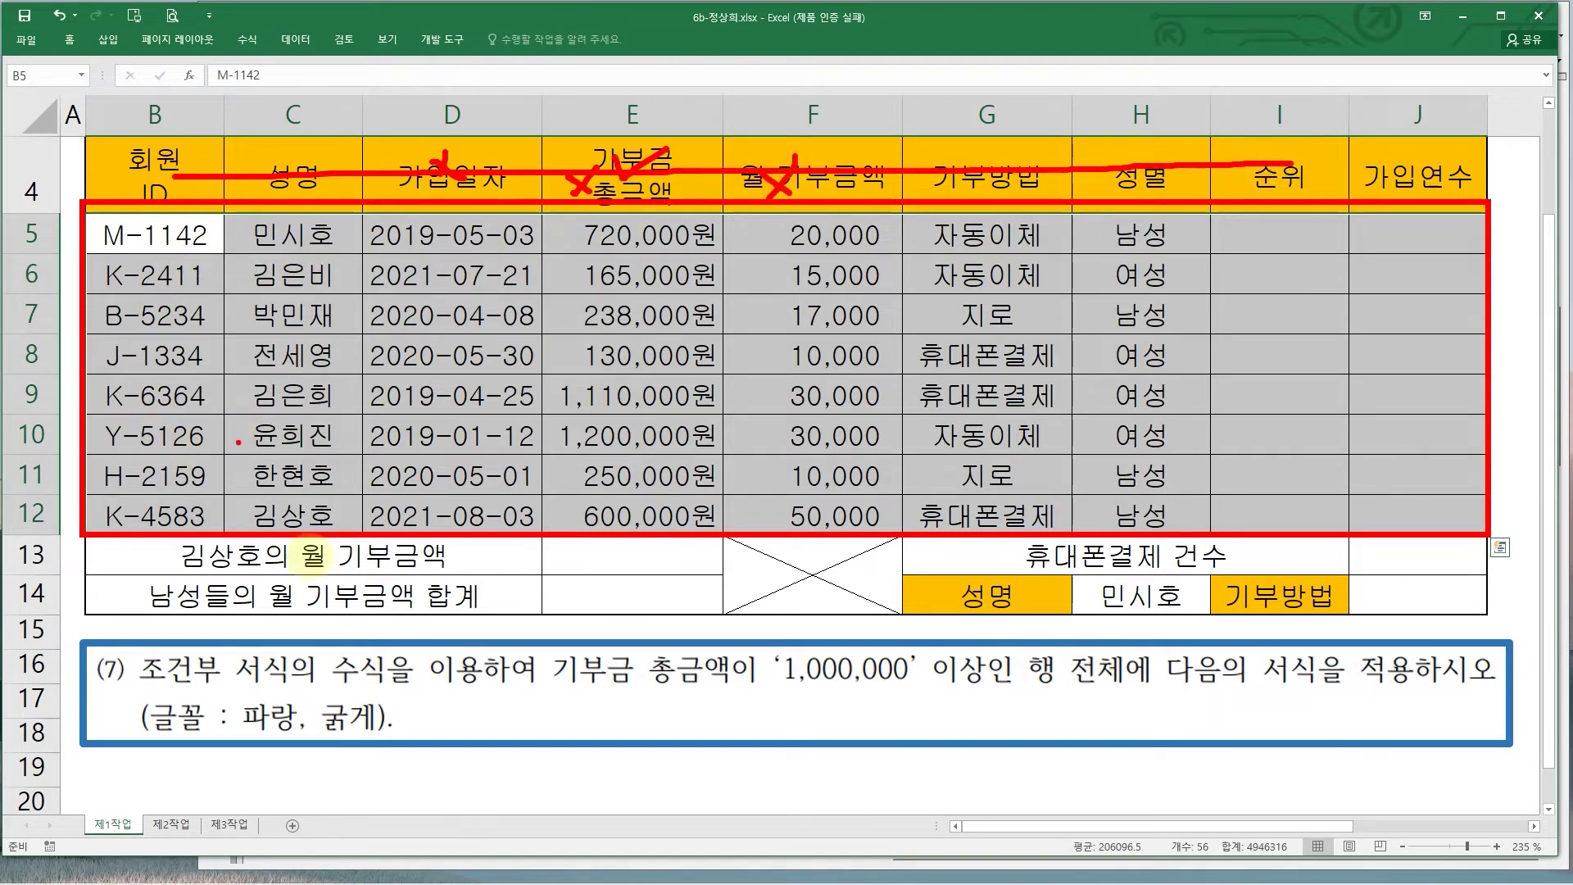
left_click_drag(131, 688, 287, 678)
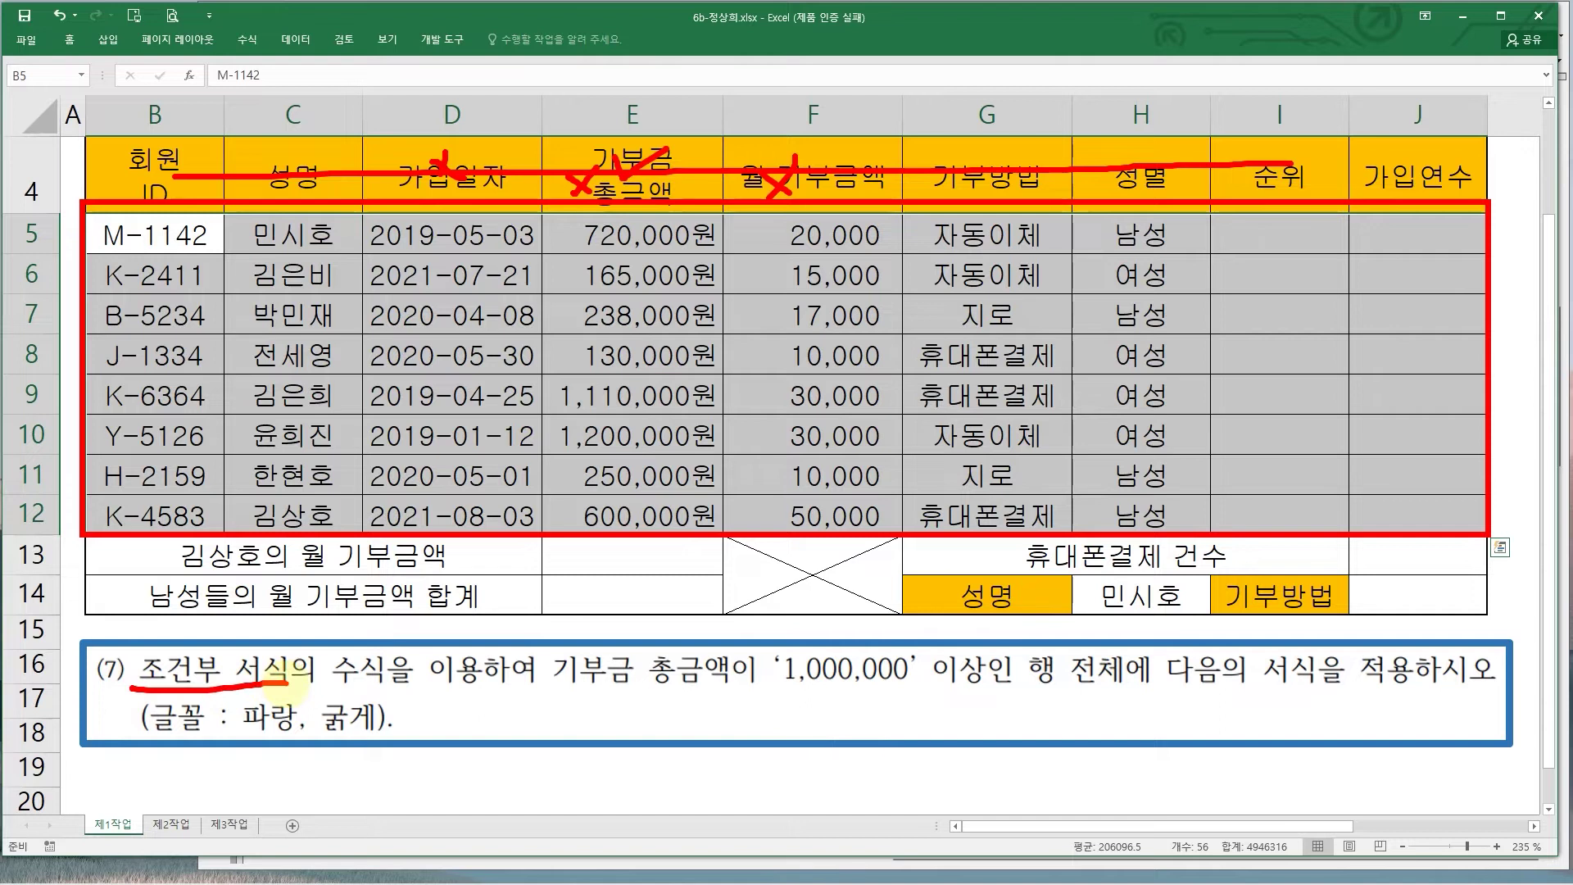
key("Escape")
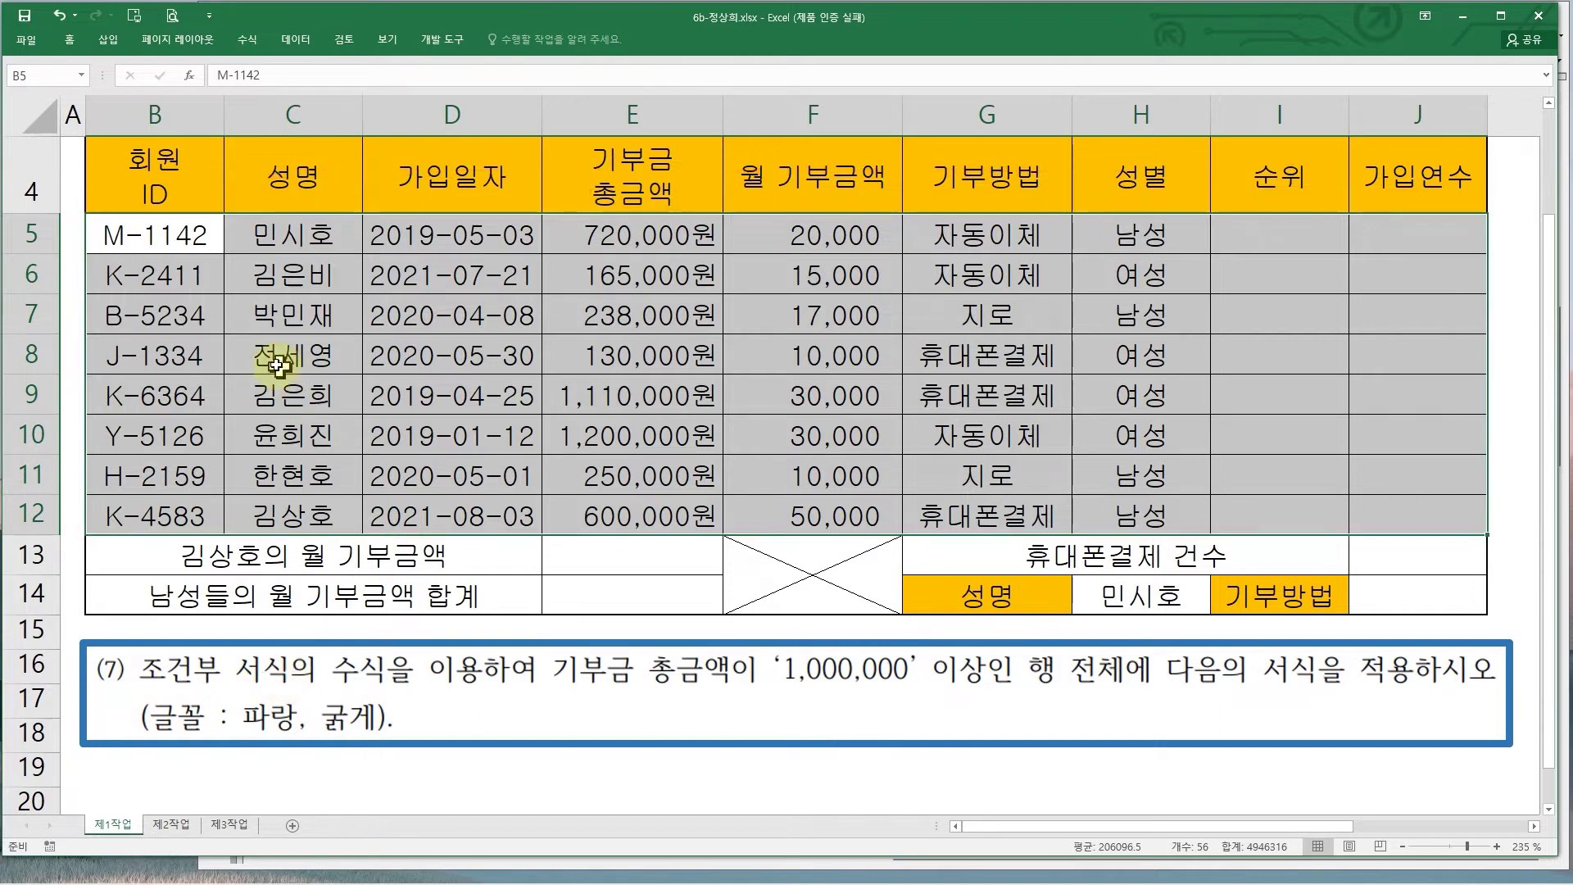
left_click(70, 39)
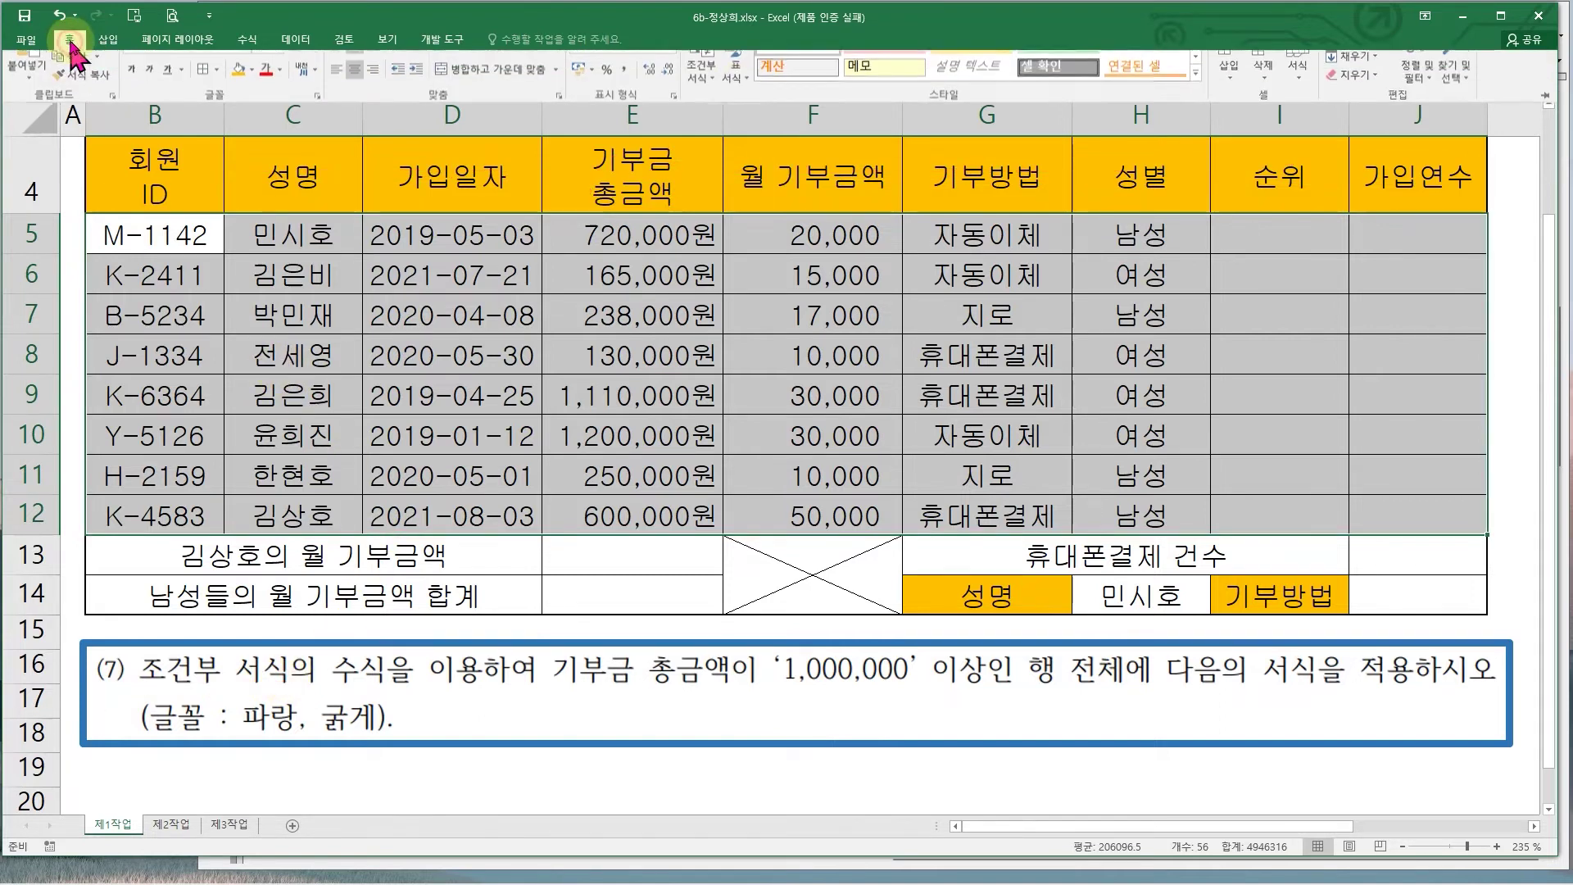
left_click(704, 92)
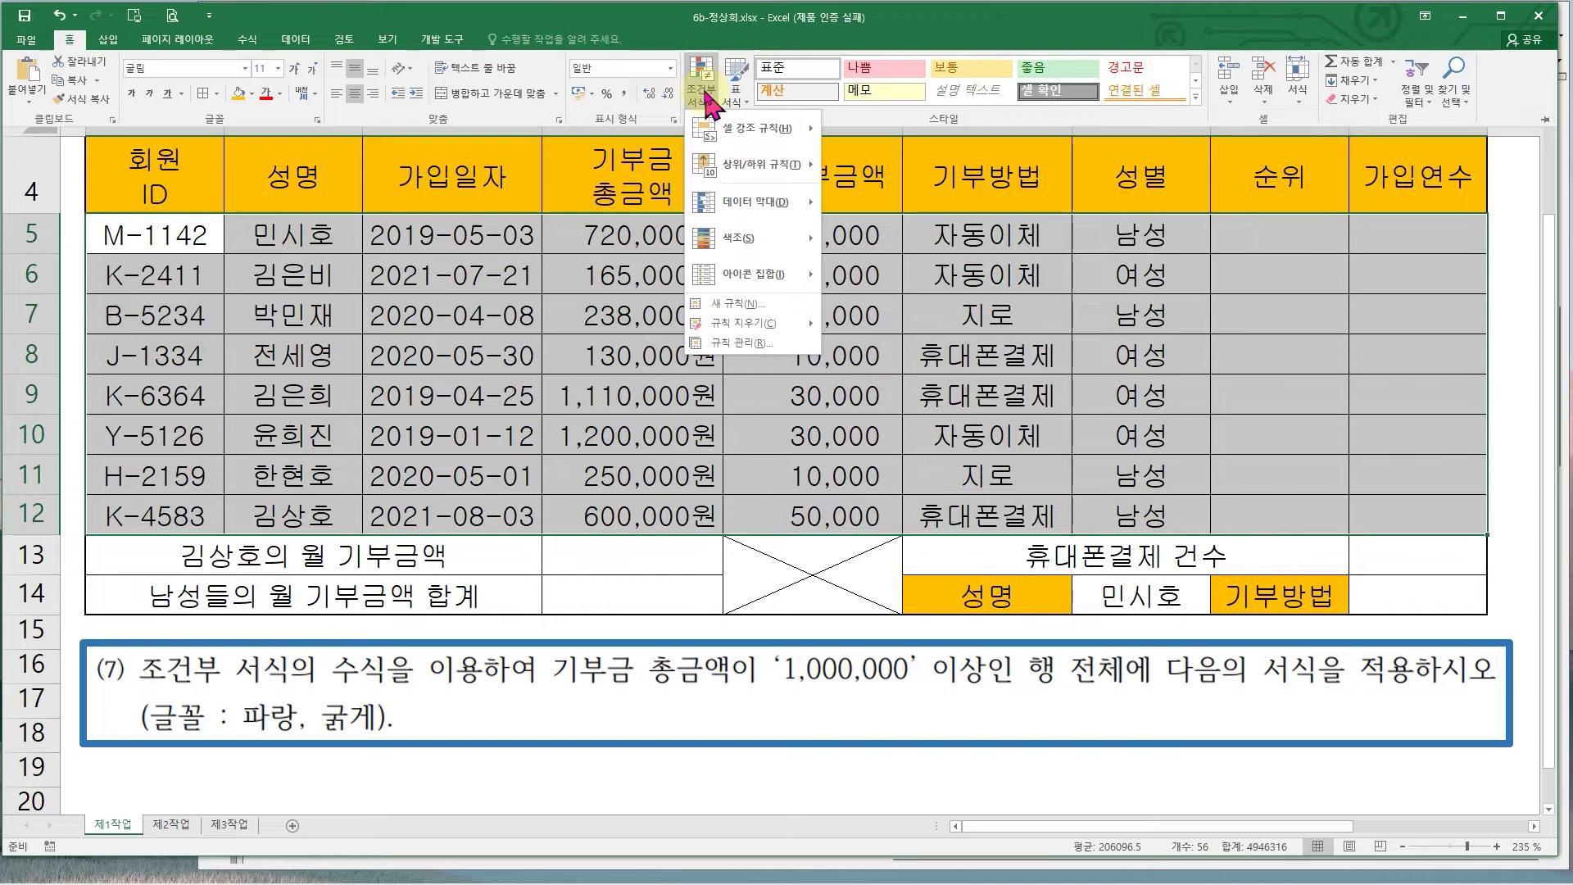
left_click(735, 307)
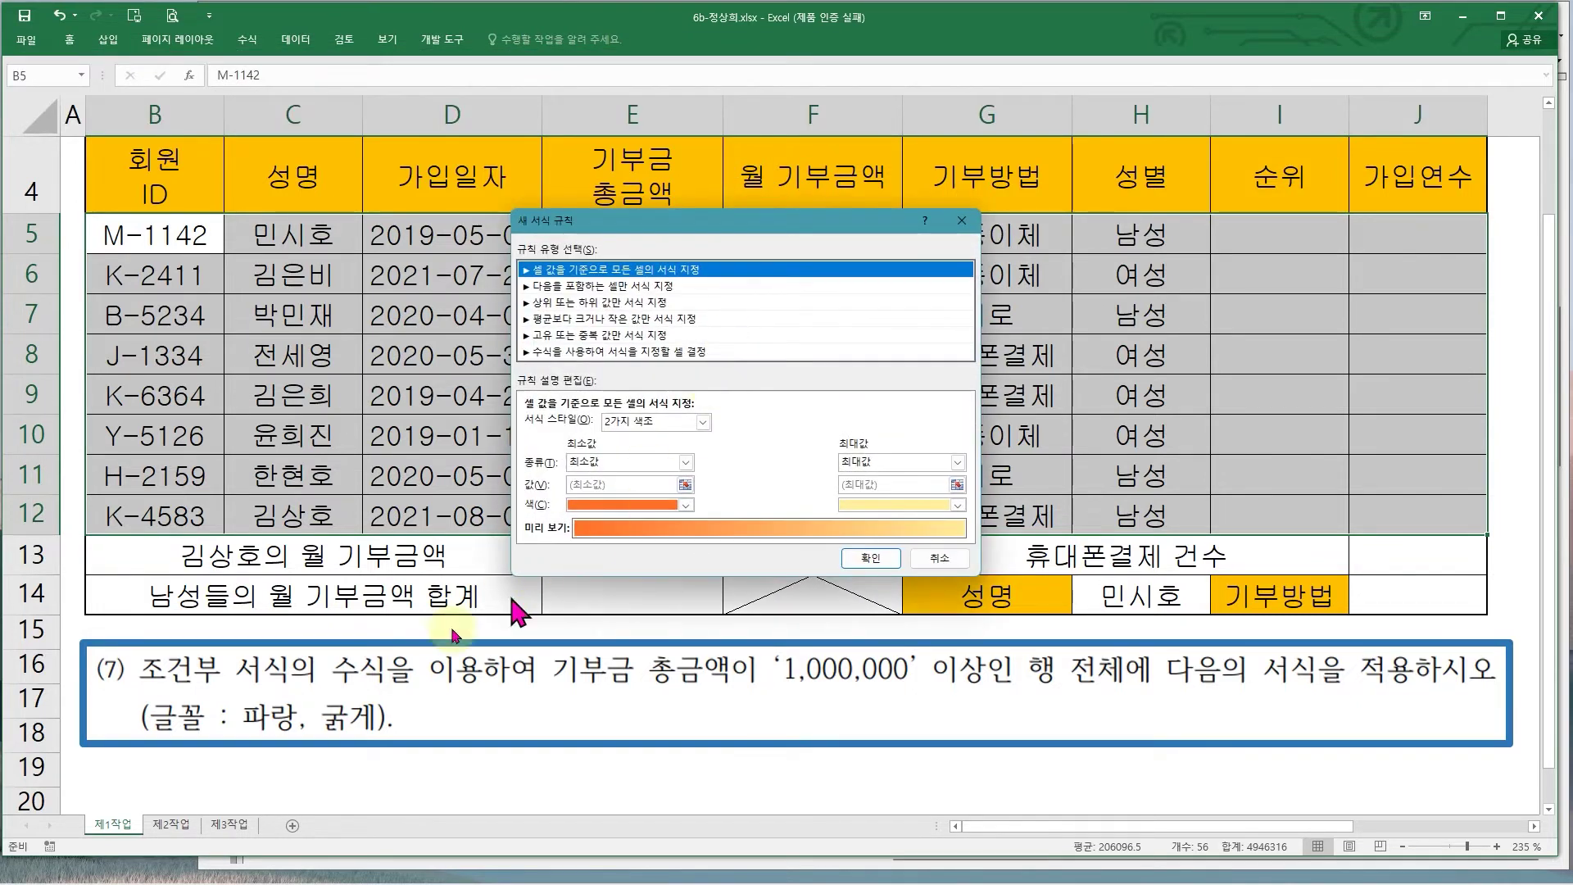
left_click(600, 352)
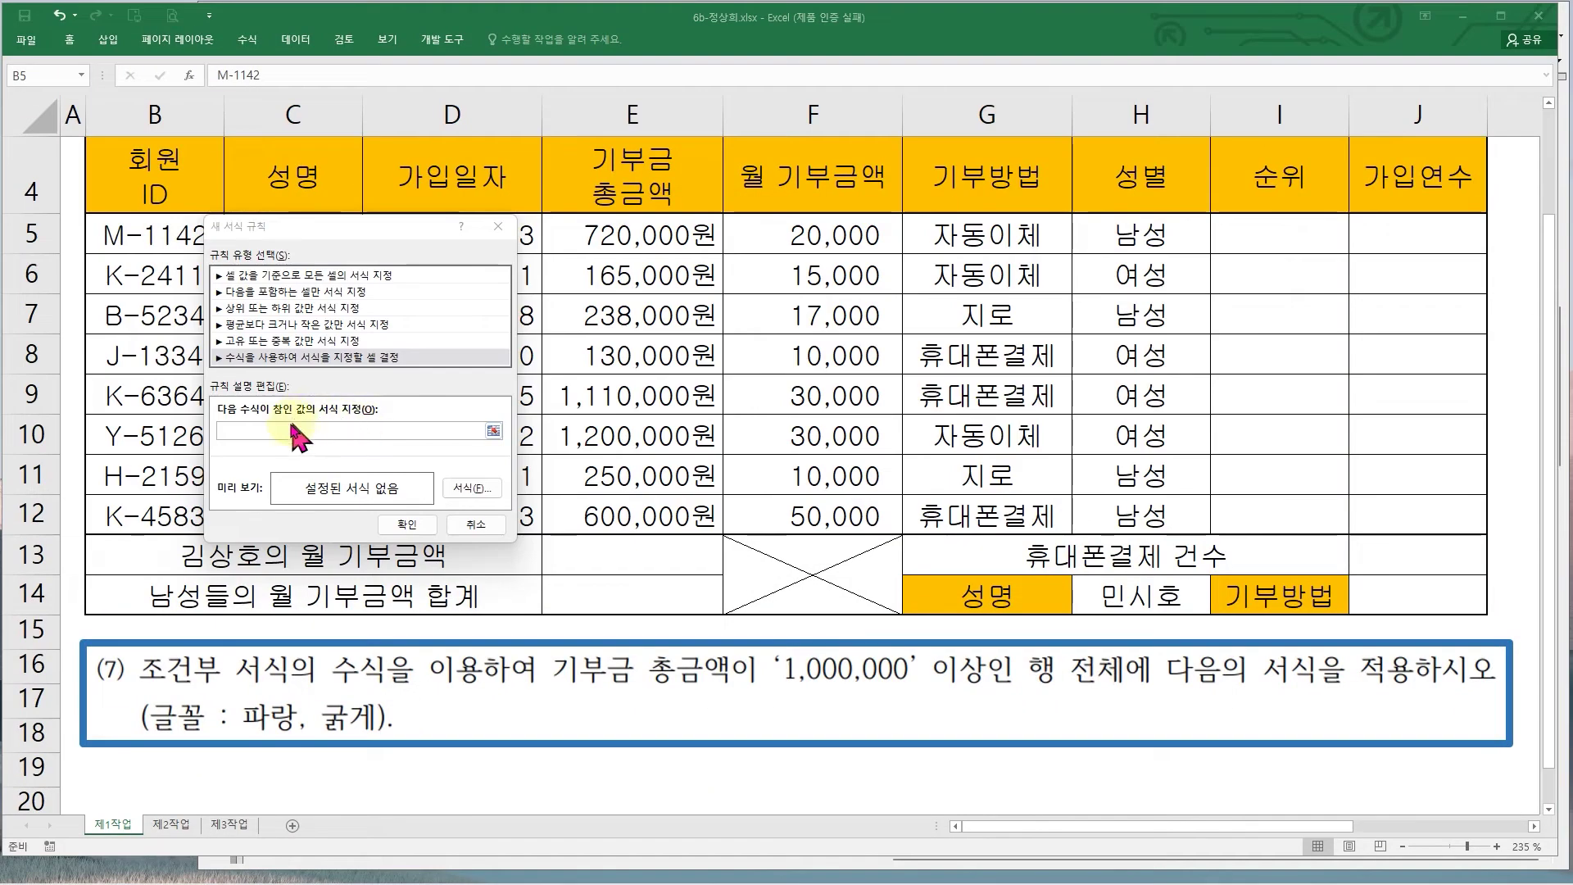
left_click(590, 499)
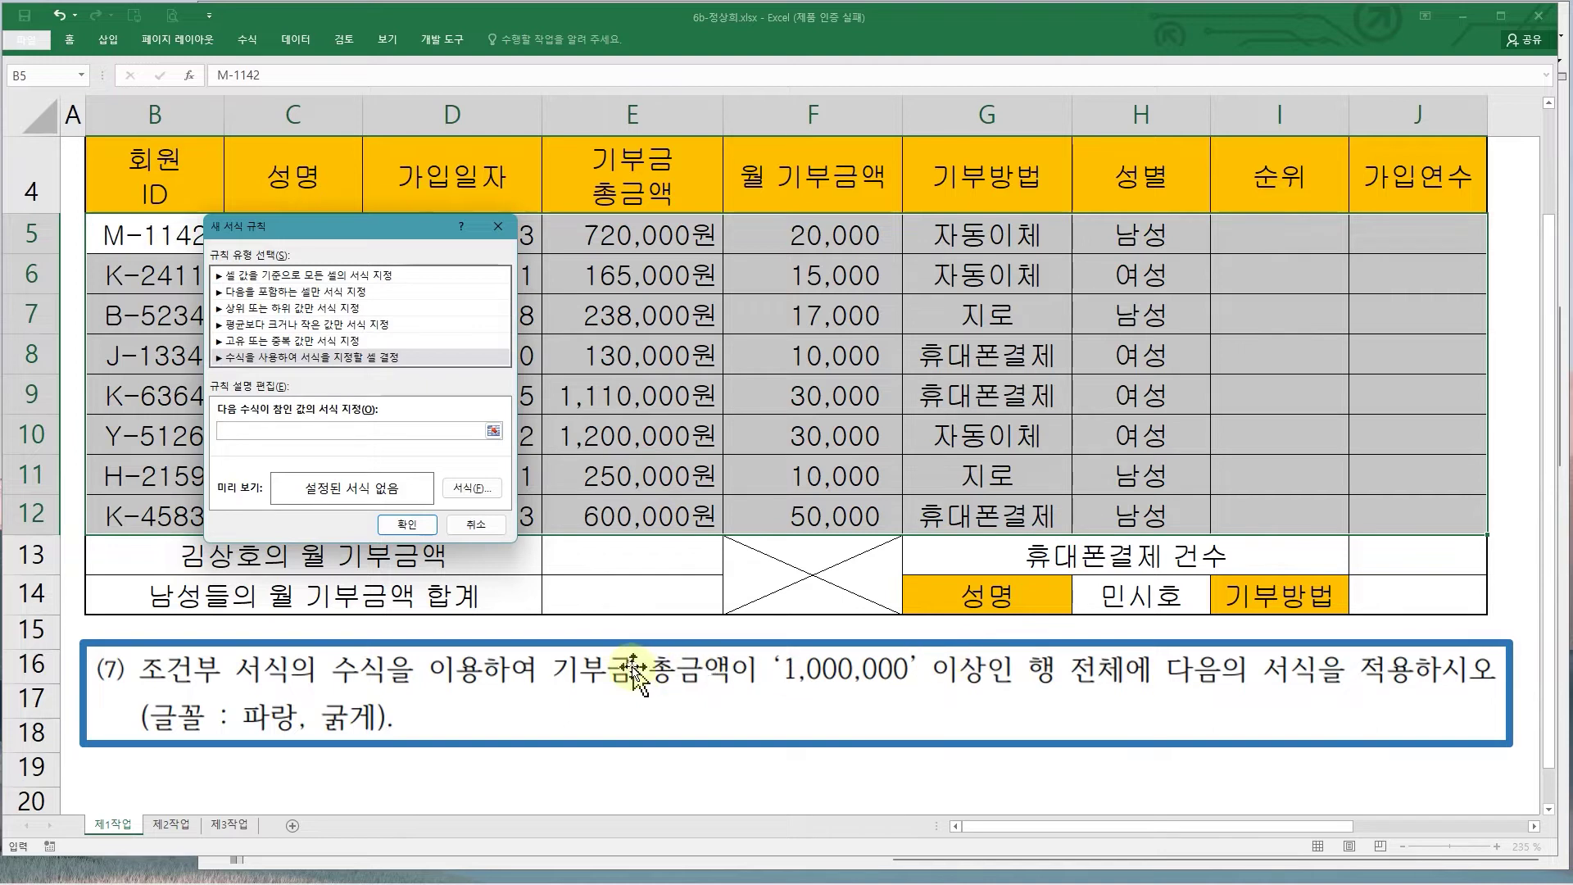
left_click(664, 240)
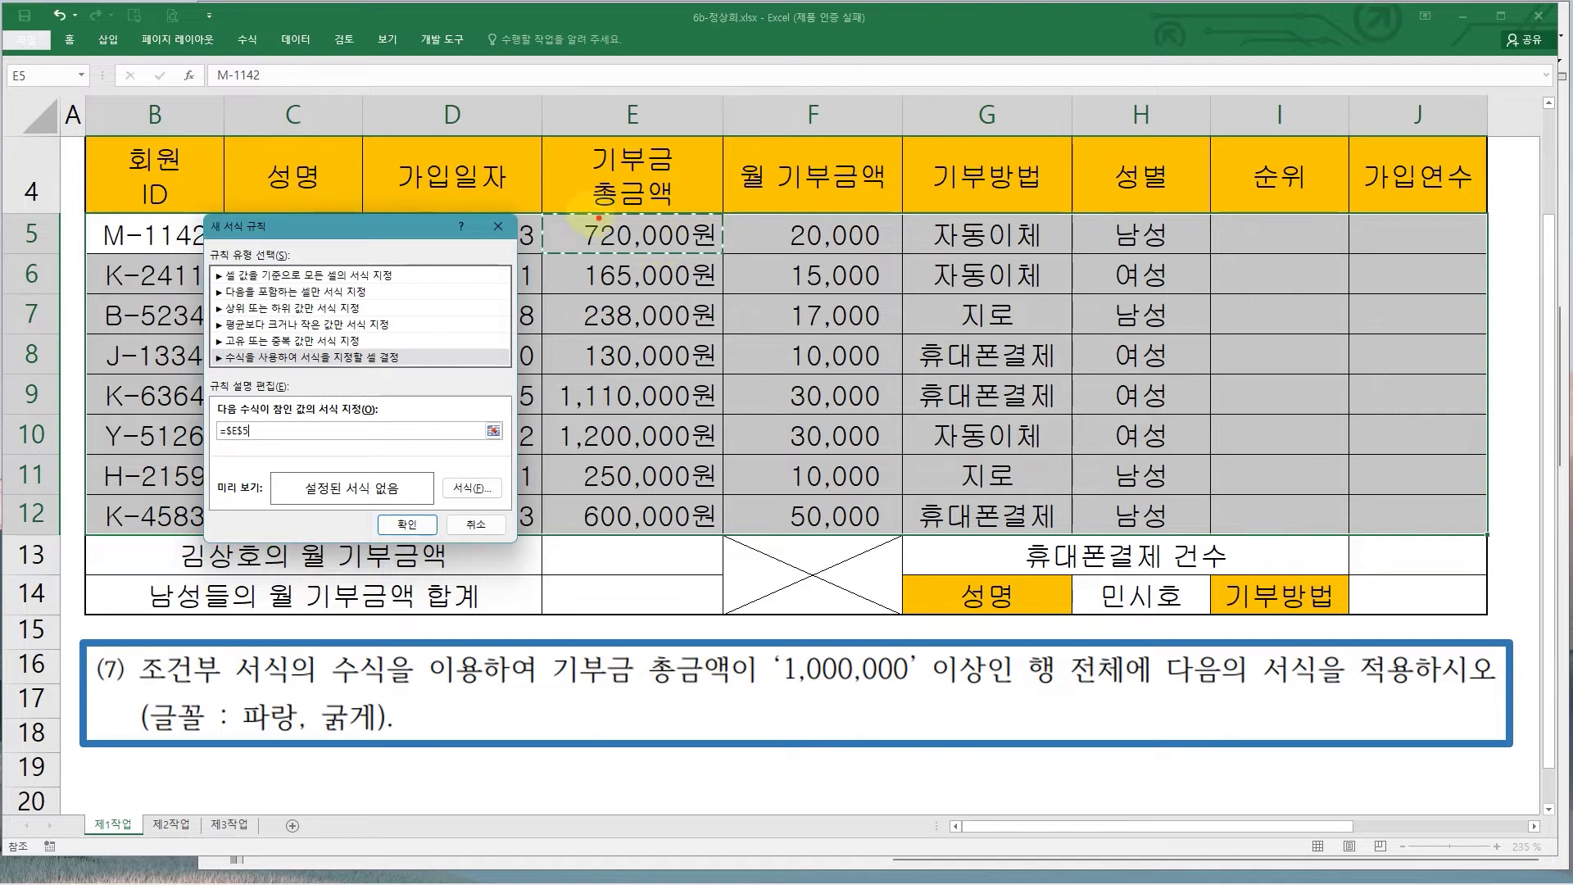
left_click_drag(603, 239, 326, 386)
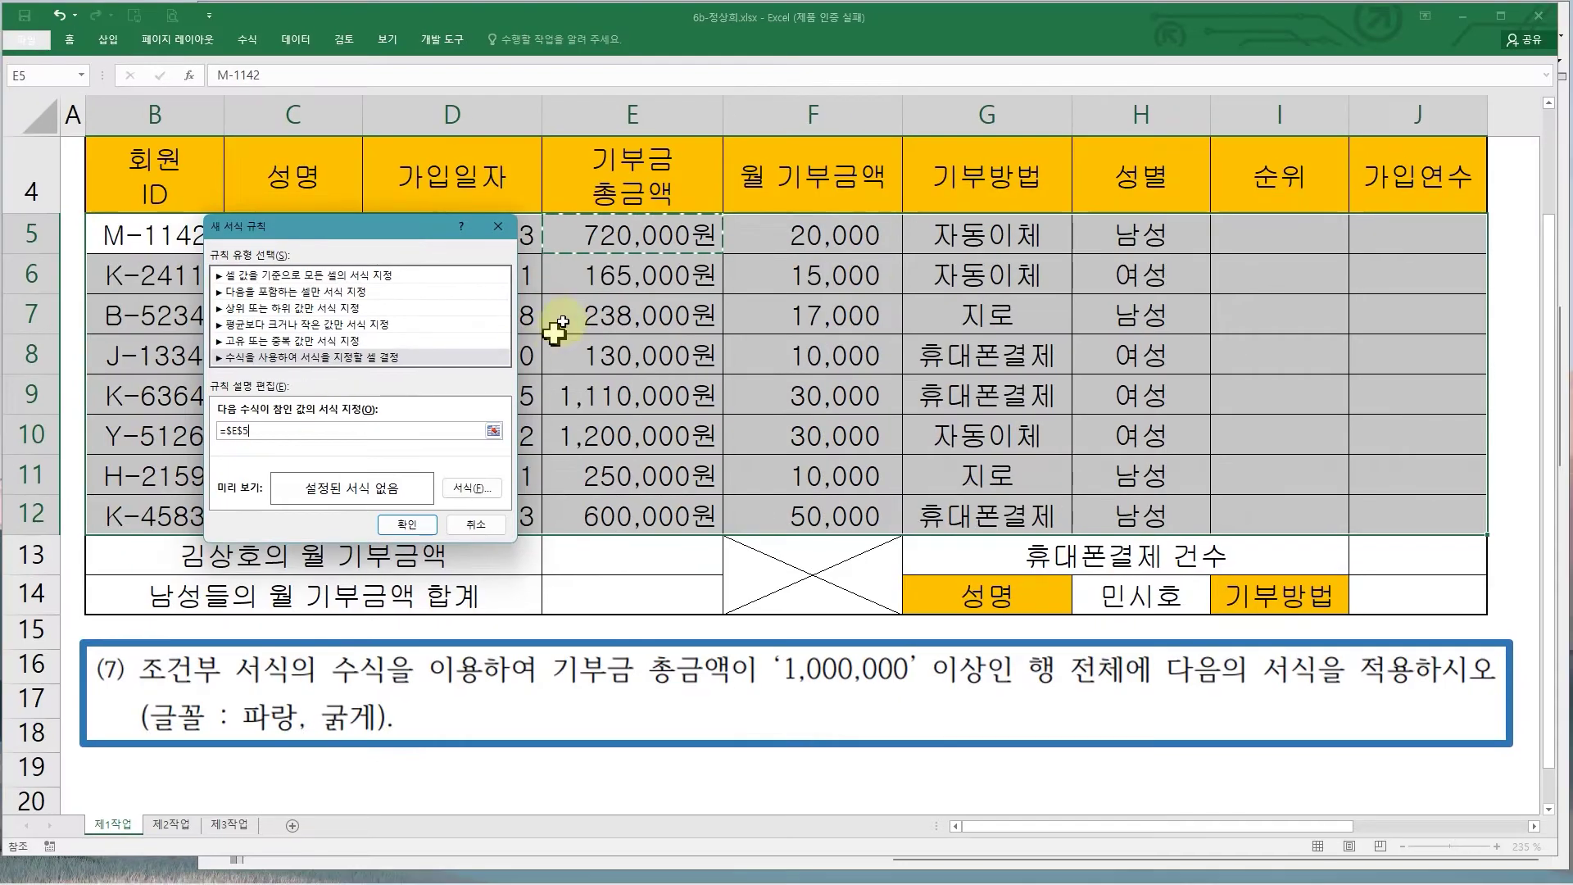
mouse_move(588, 218)
left_mouse_down()
mouse_move(625, 385)
mouse_move(738, 527)
left_mouse_up()
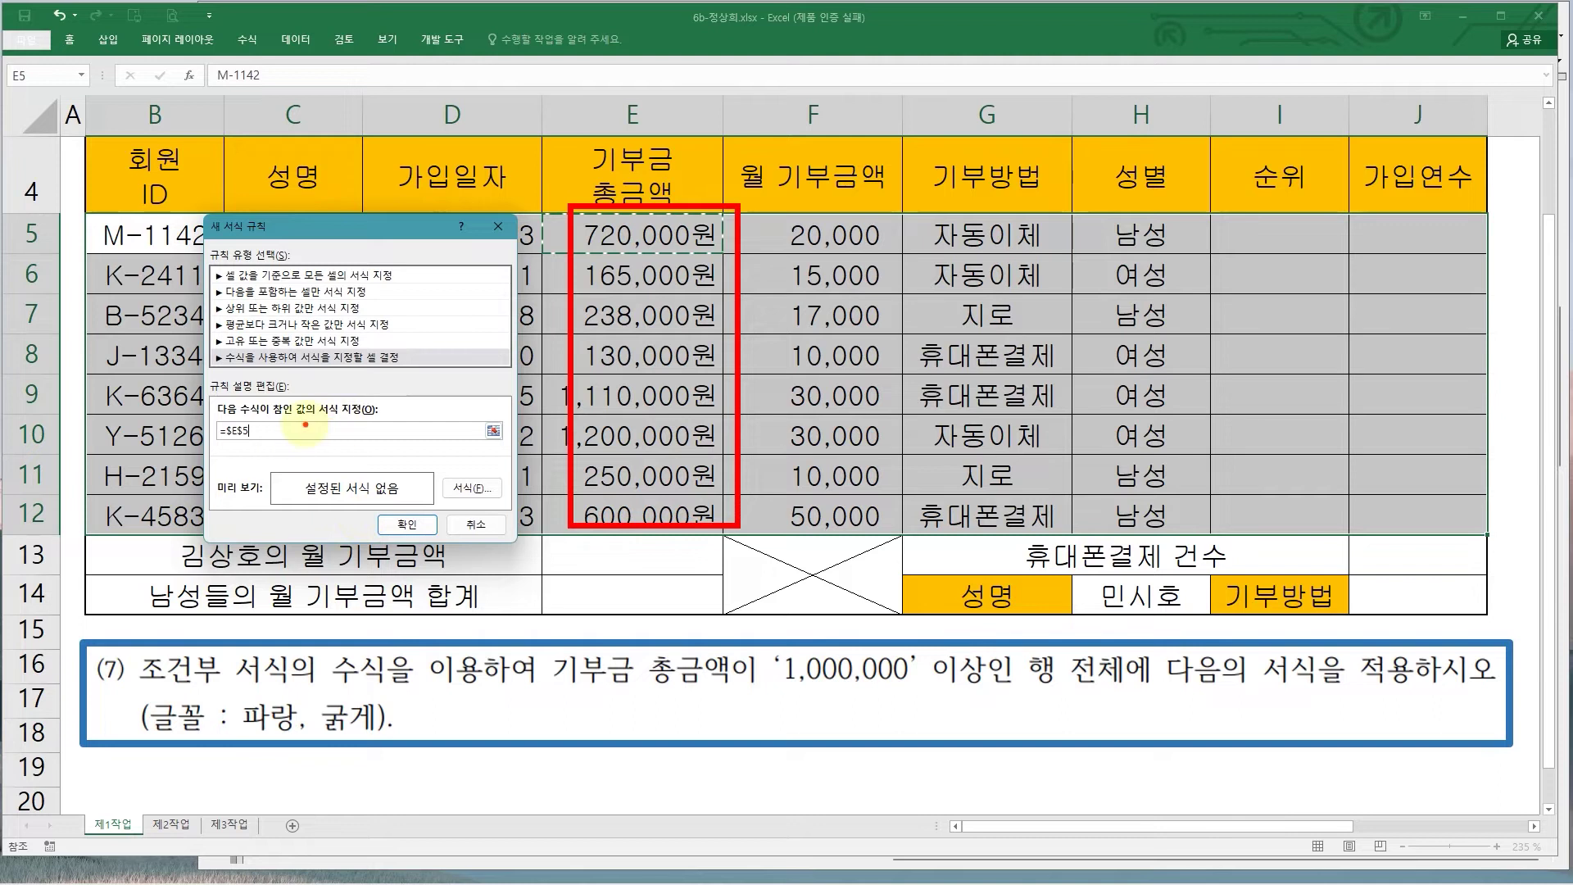
left_click_drag(858, 285, 808, 368)
left_click_drag(1028, 276, 984, 333)
left_click_drag(1153, 284, 1114, 331)
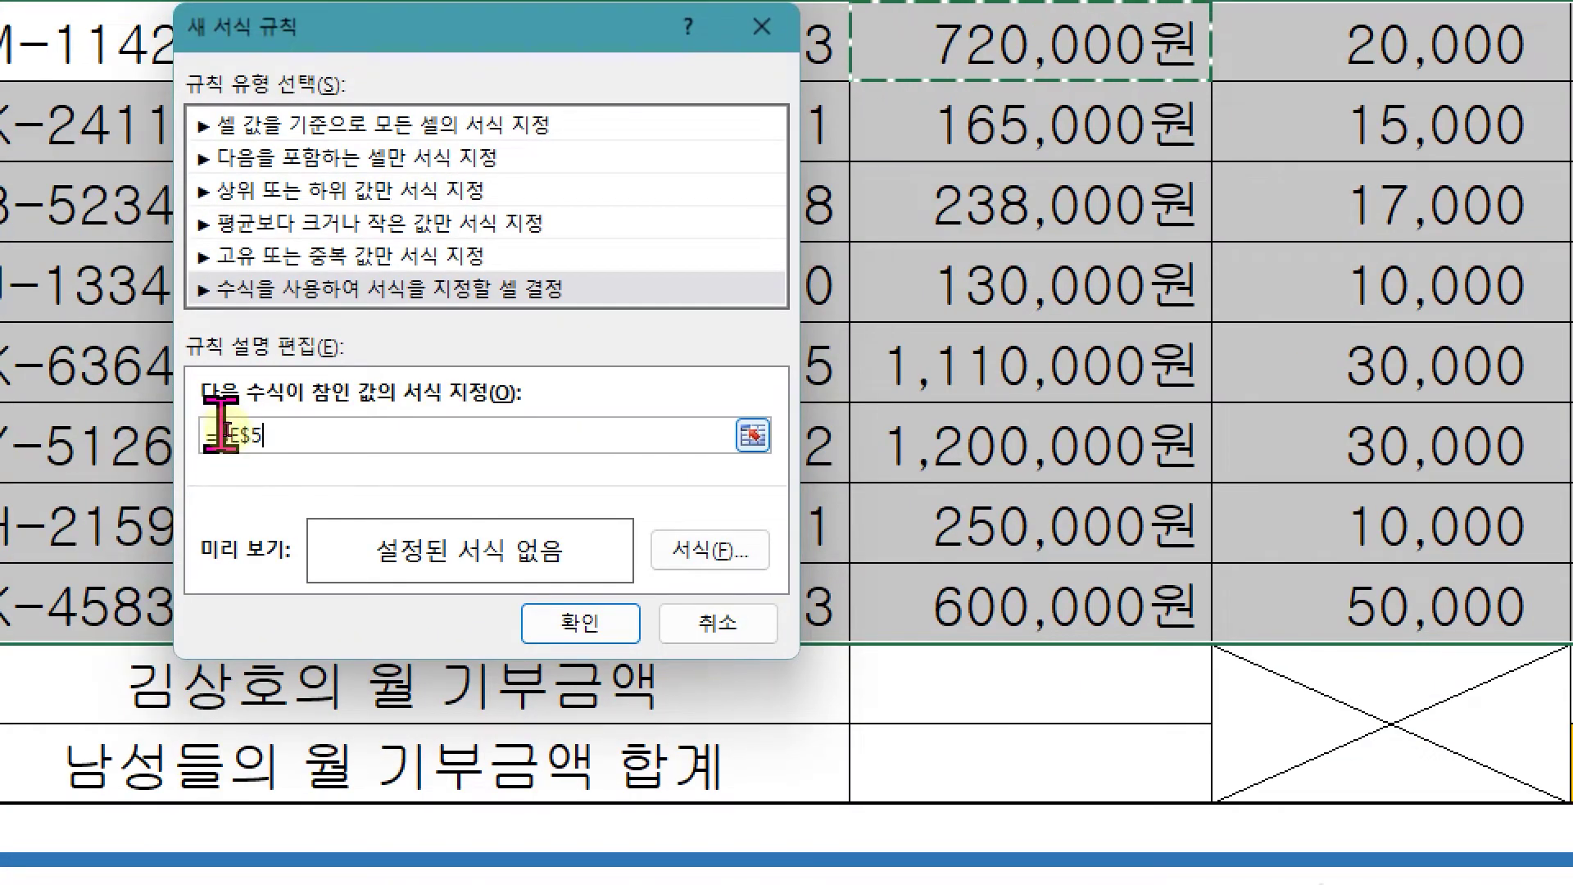
left_click_drag(241, 439, 218, 439)
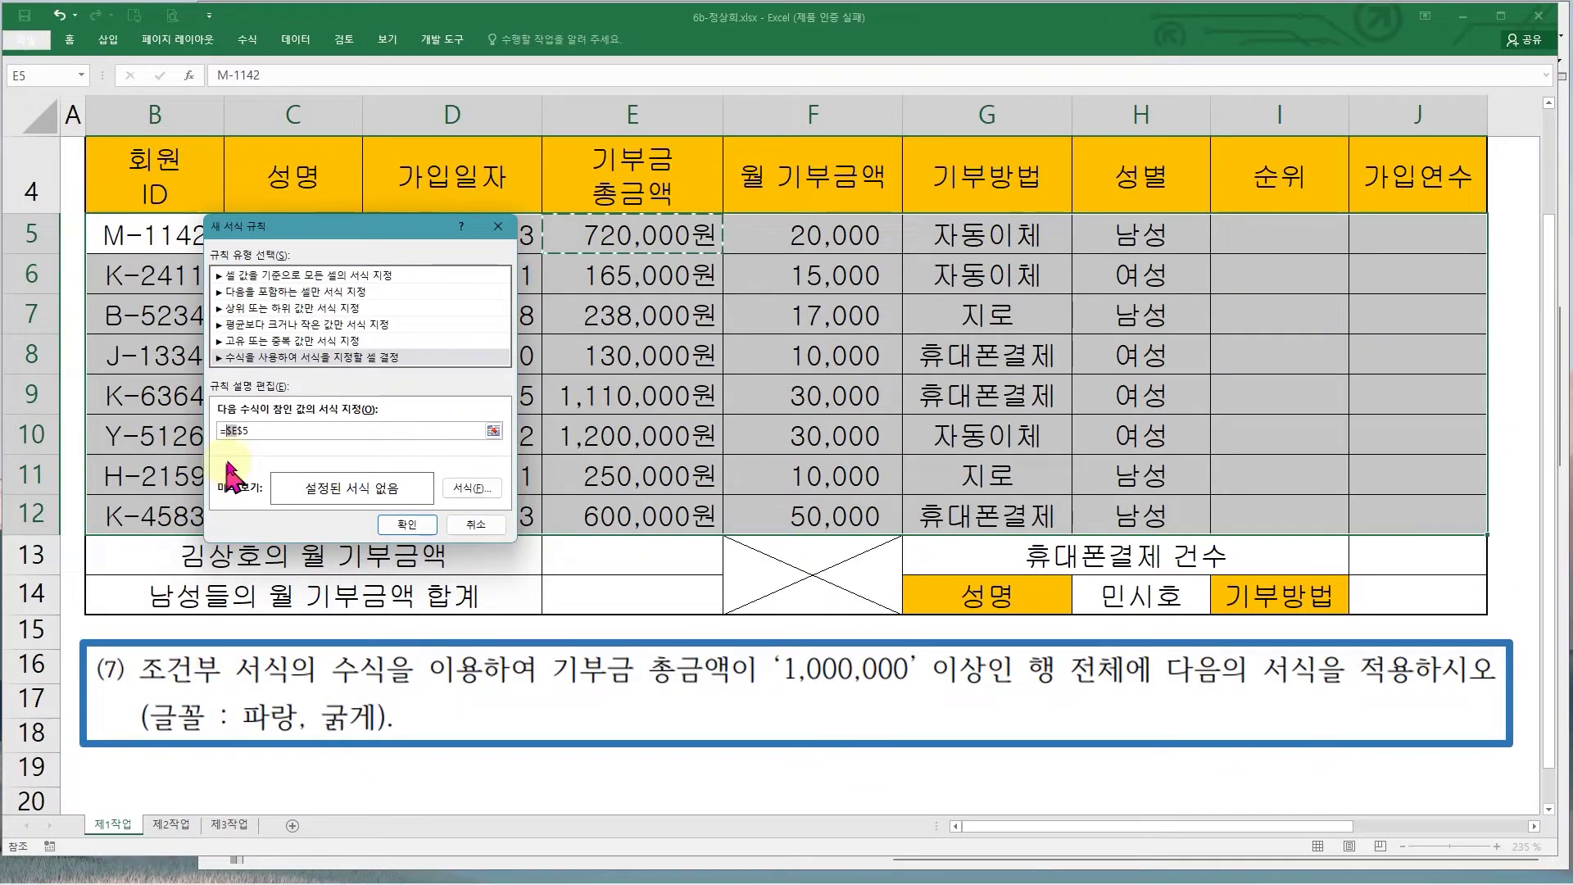
left_click(243, 430)
key("BackSpace")
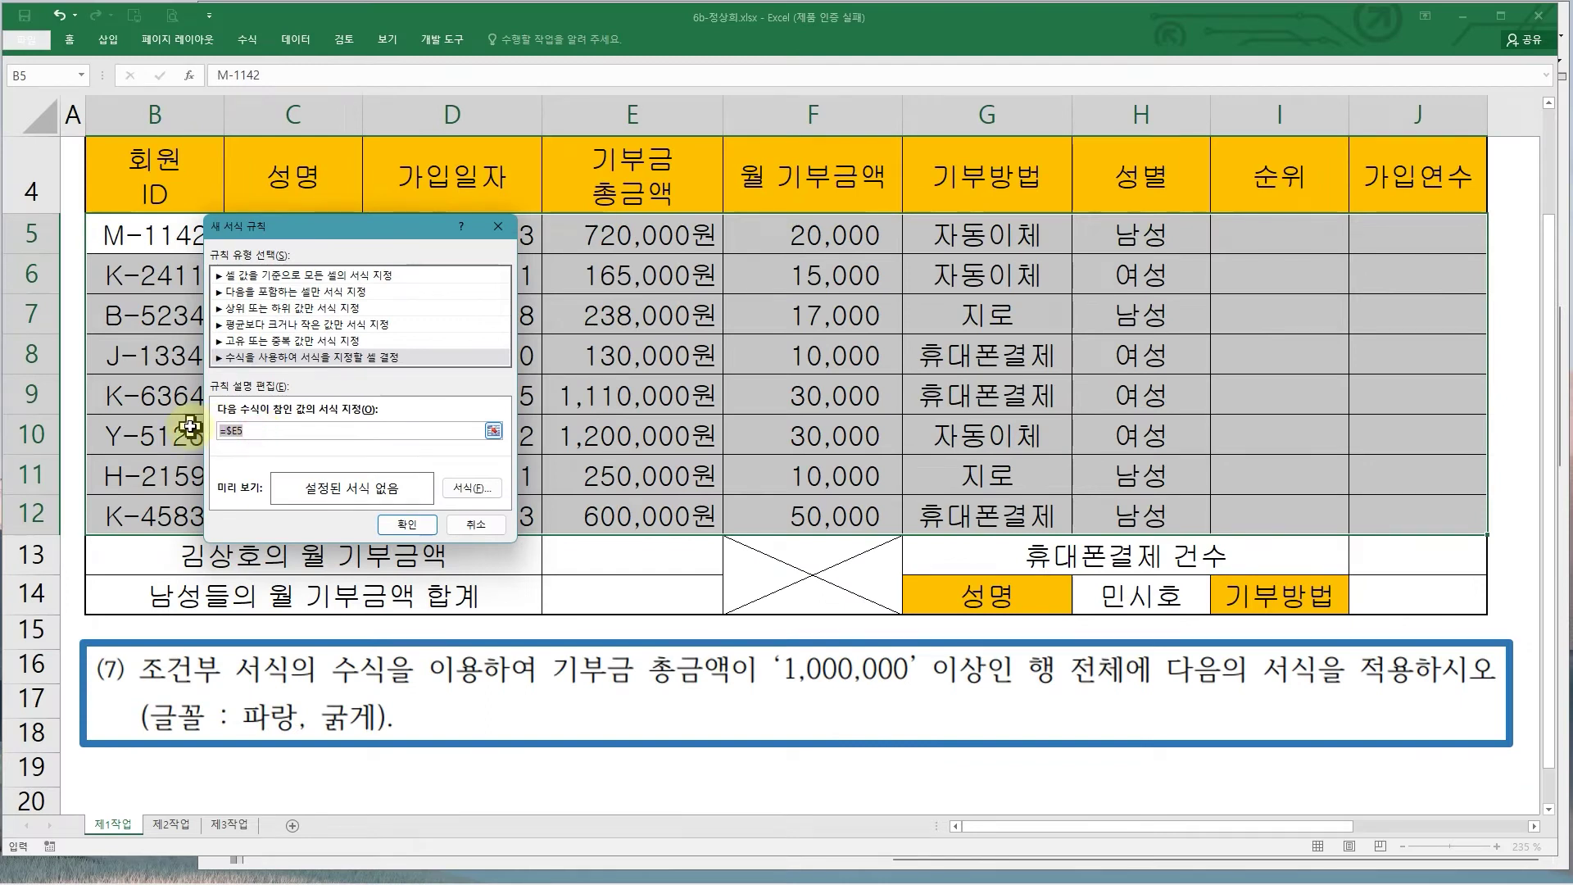
- Enter =$E5>=1000000 as the rule formula, referencing the first 기부금 총금액 cell with only its column fixed
left_click(607, 239)
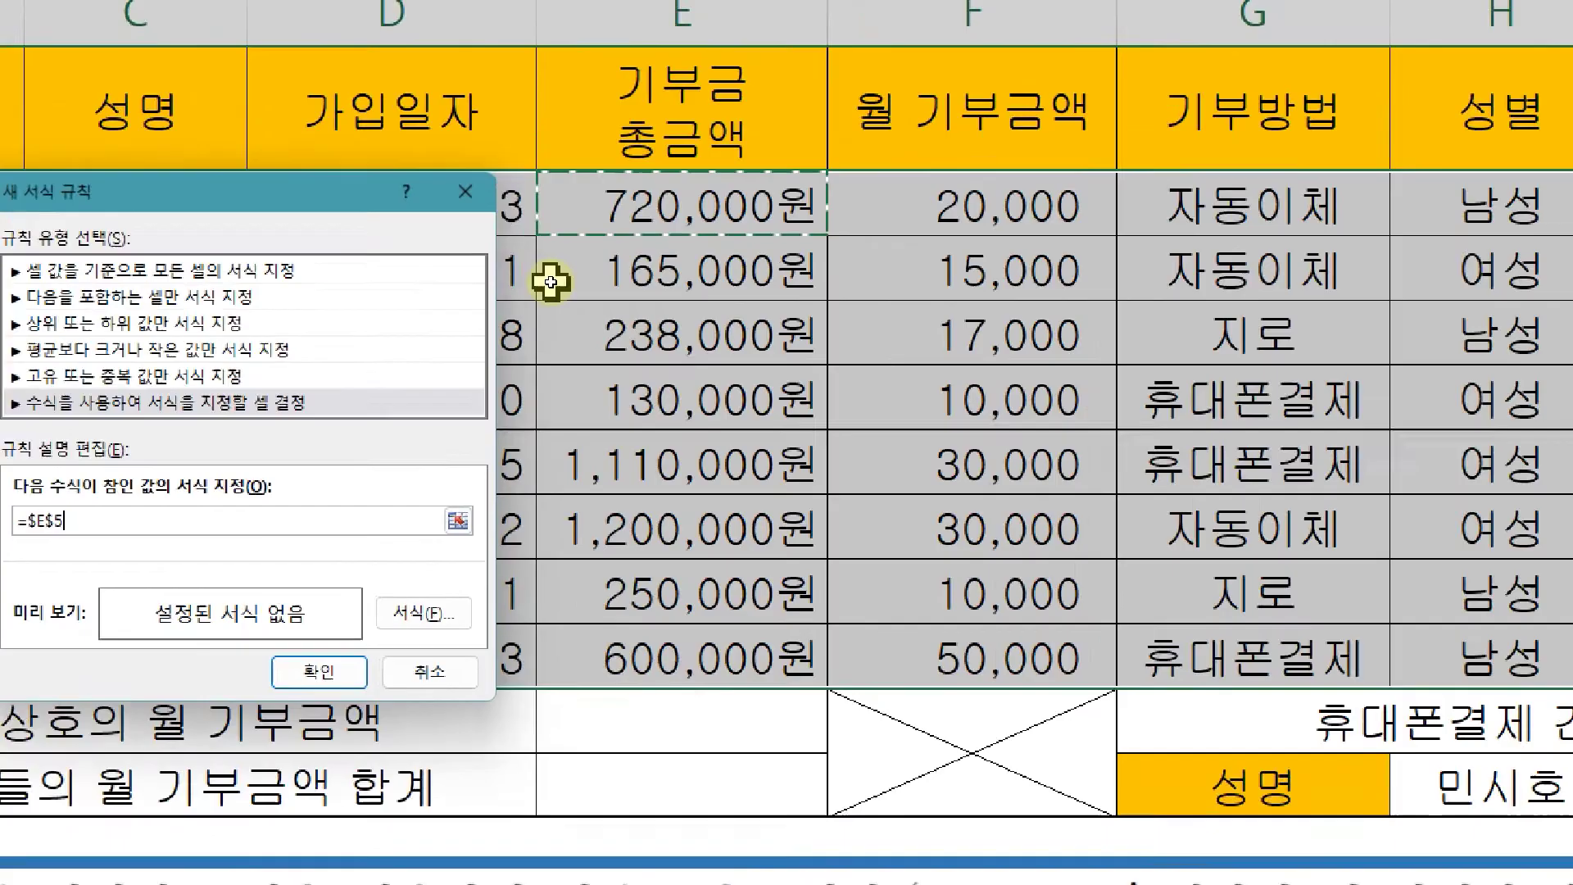
key("F4")
key("F4")
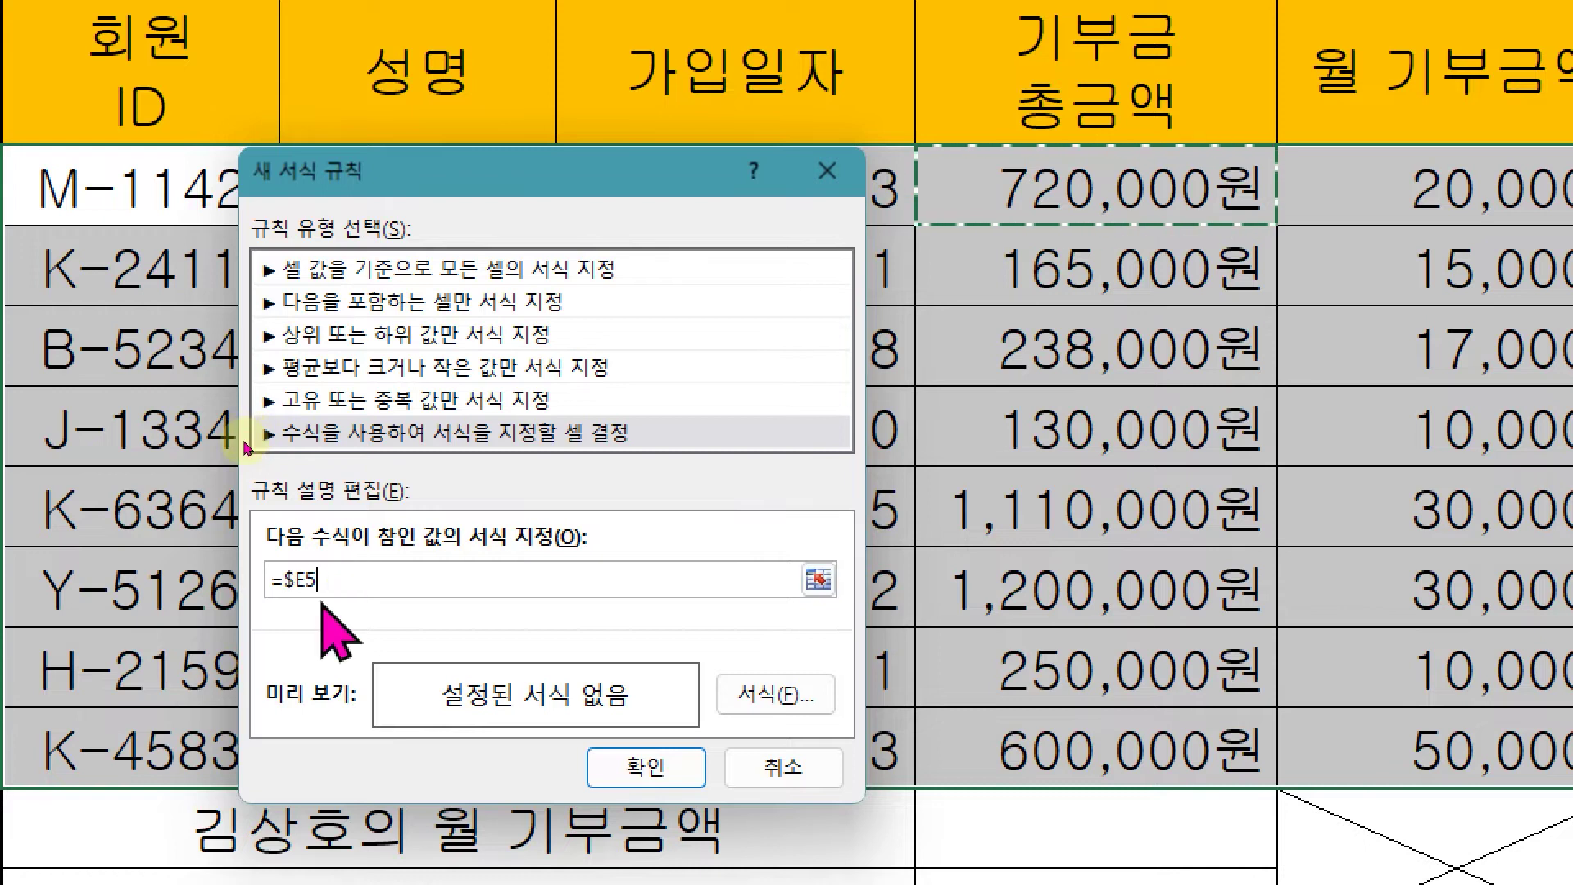
type(">=1000000")
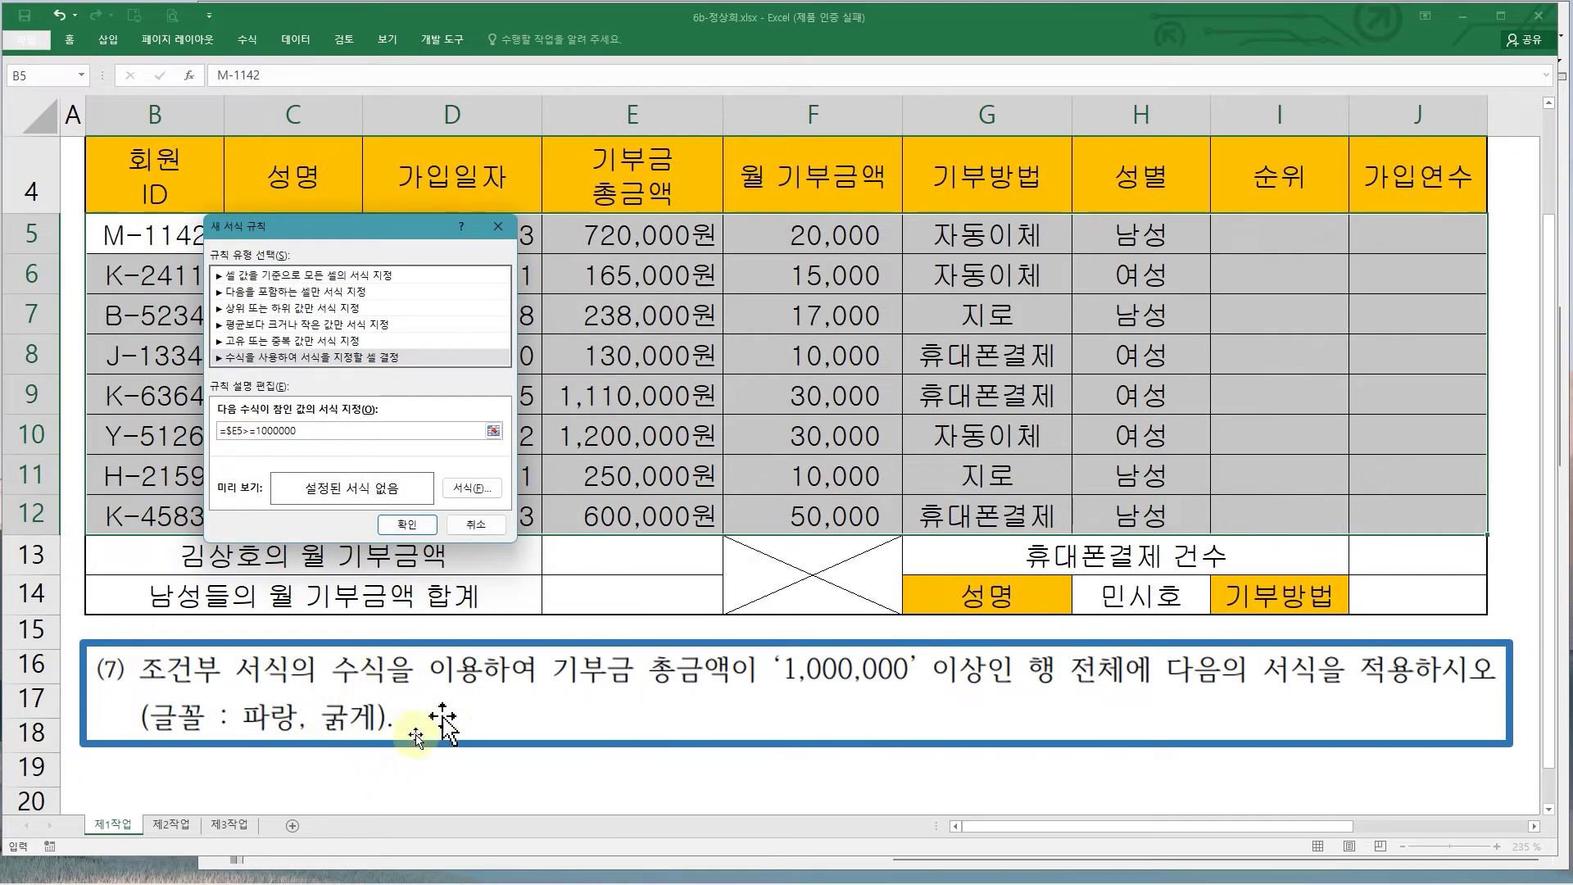
- Give the rule a bold (굵게) font style in standard blue and apply it to the data rows
left_click(489, 489)
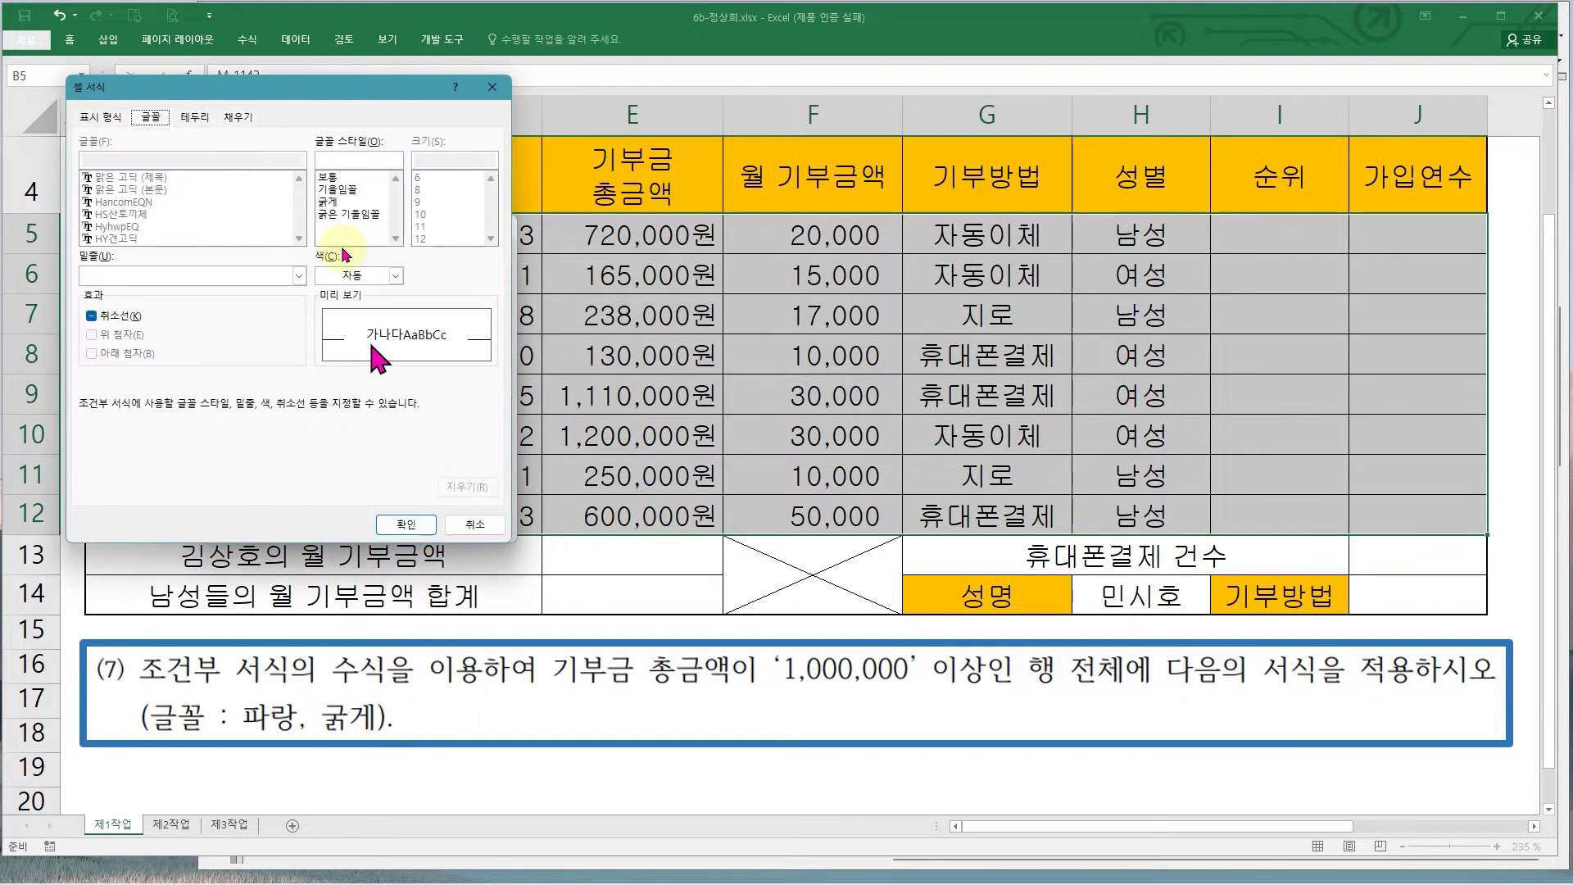
left_click(344, 202)
left_click(396, 276)
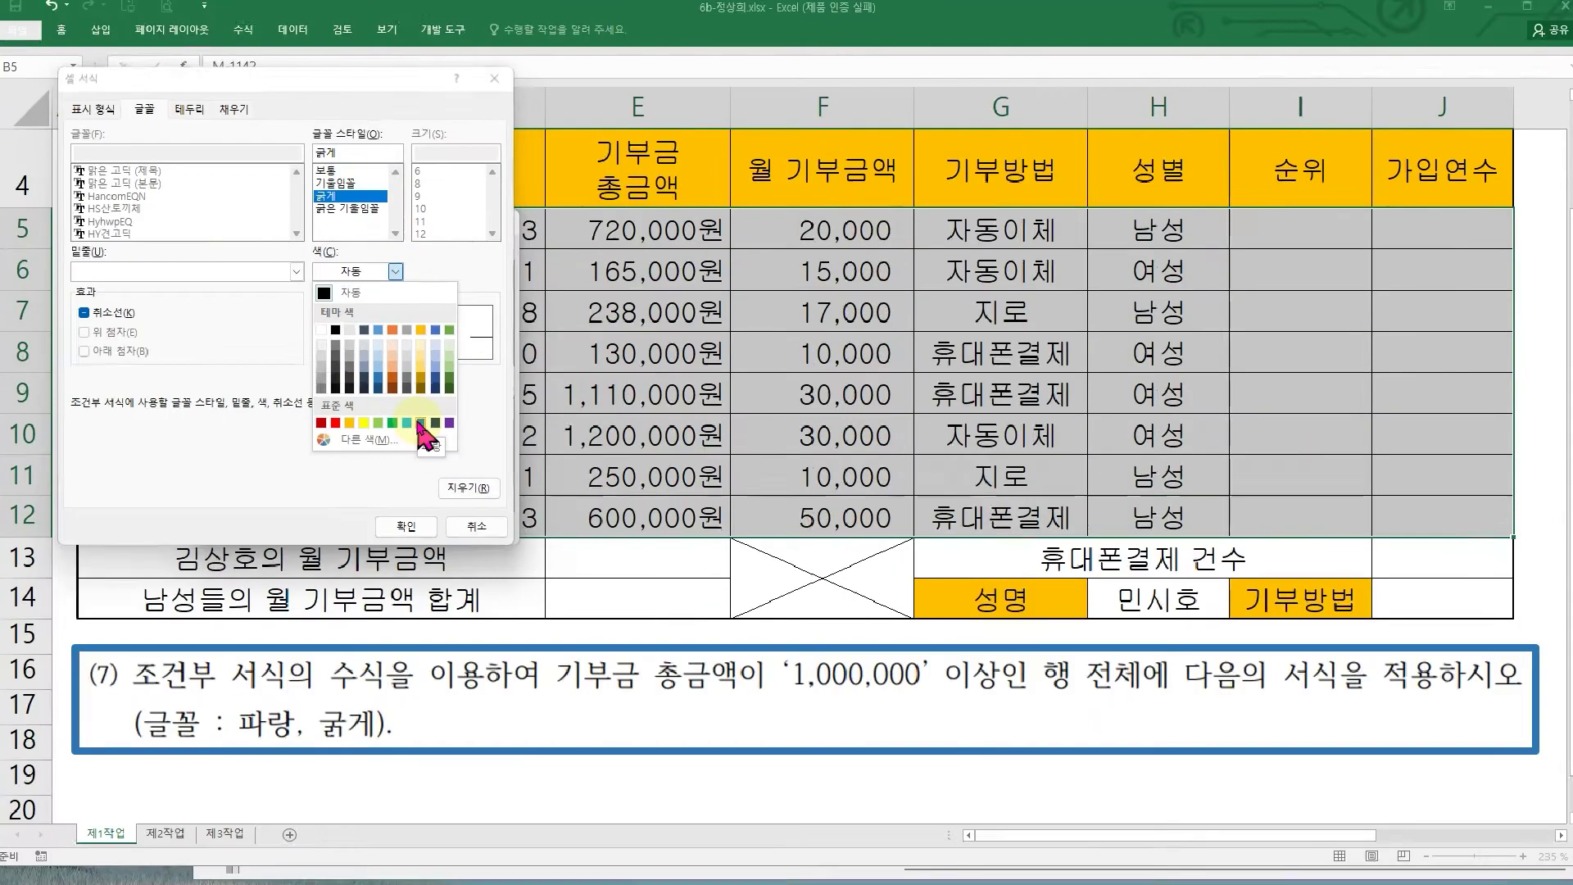
left_click(424, 425)
left_click(397, 628)
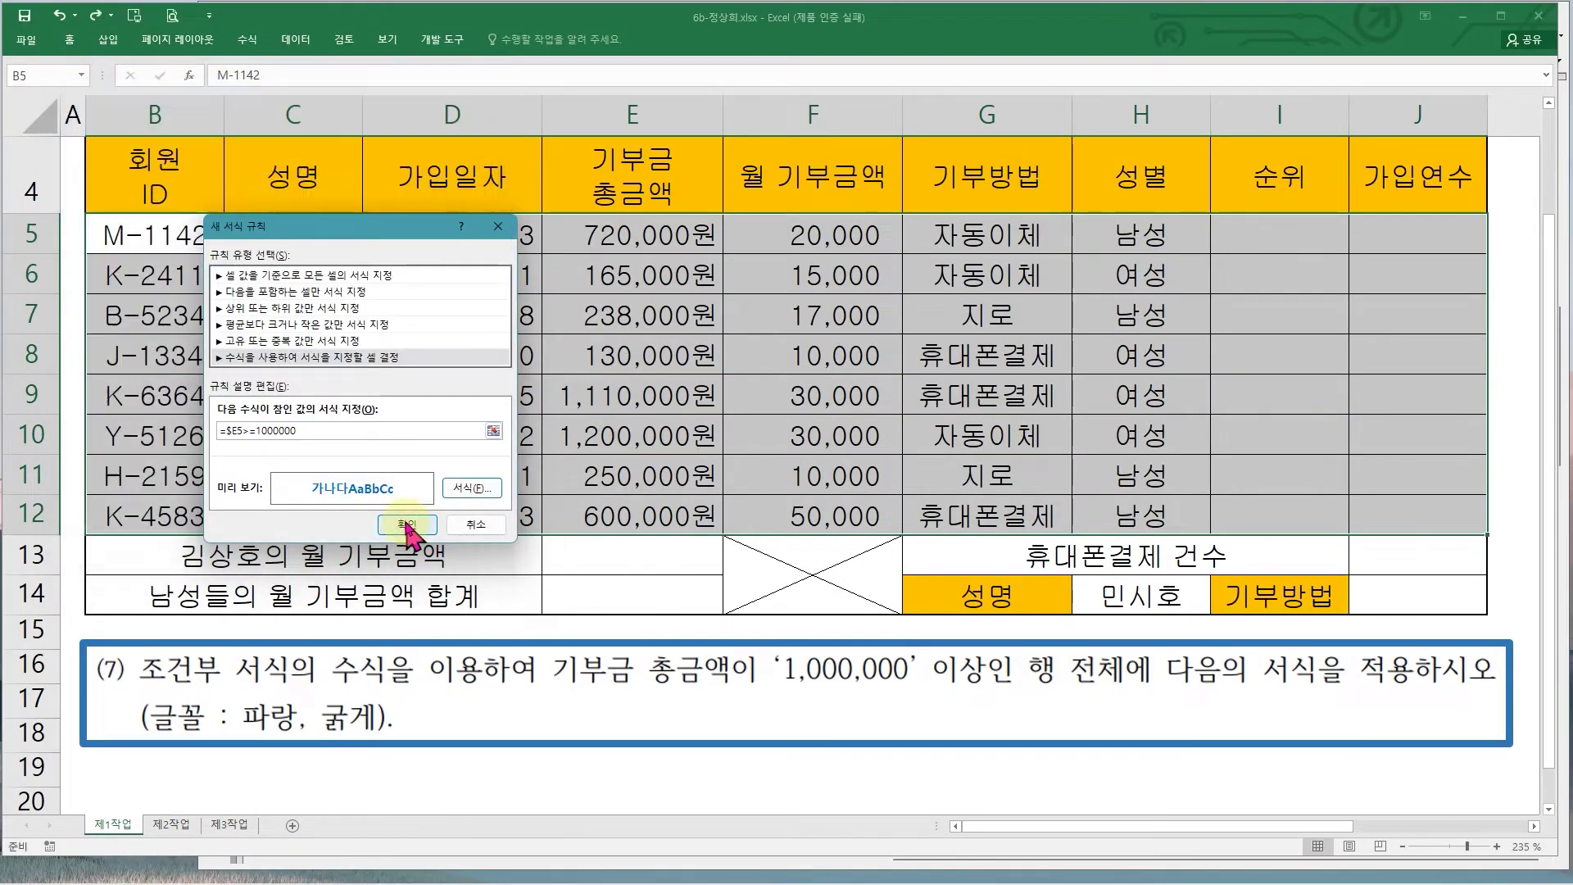
left_click(500, 519)
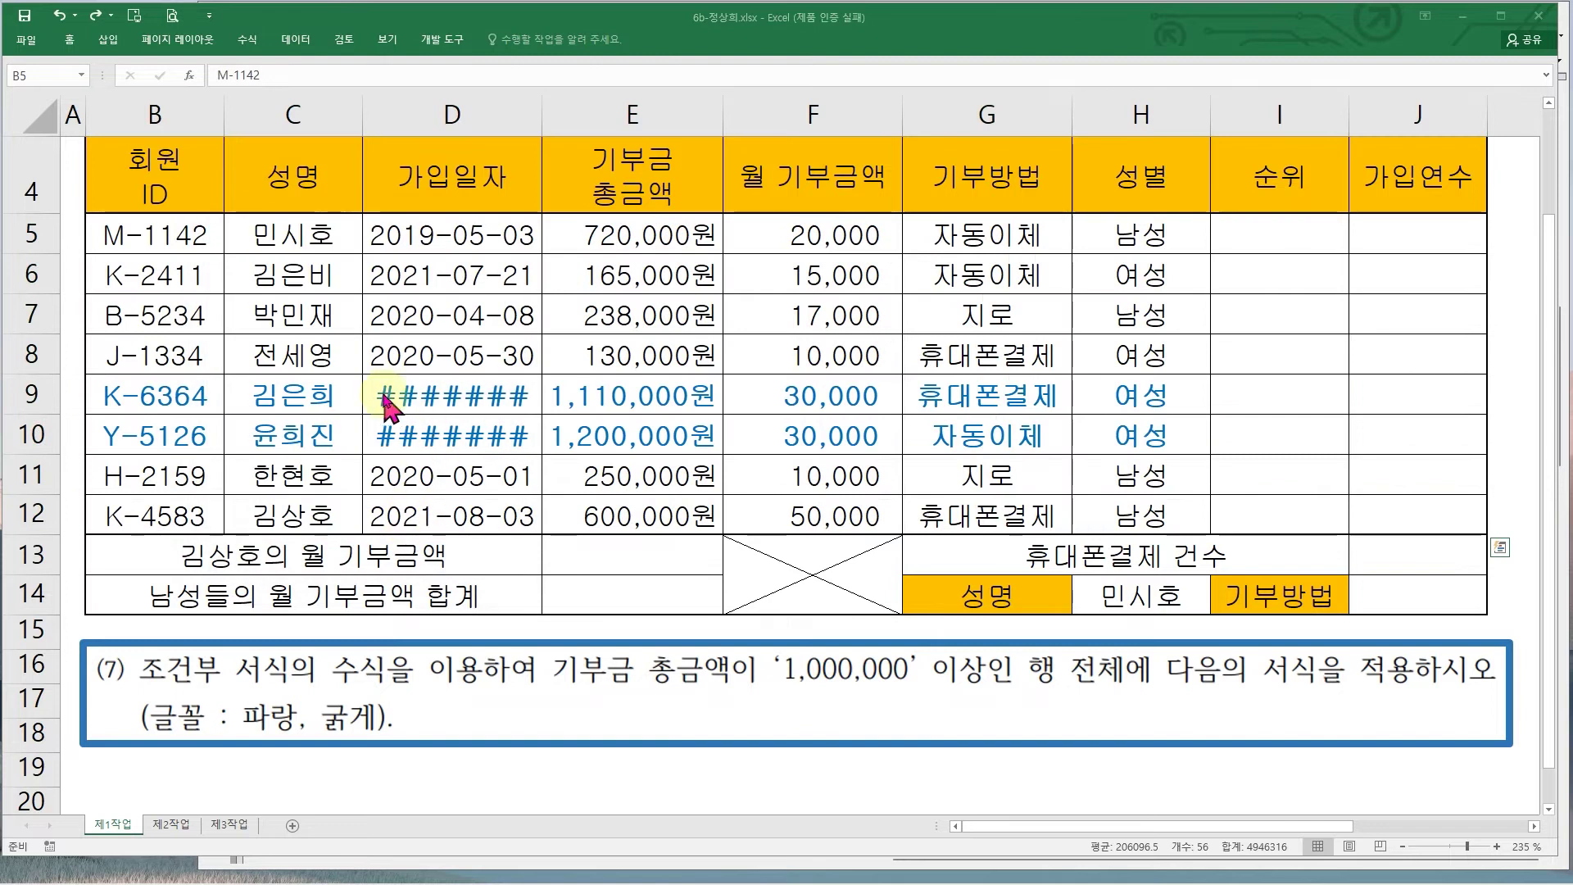
- AutoFit the 가입일자 column so the dates display in full
key("ctrl+a")
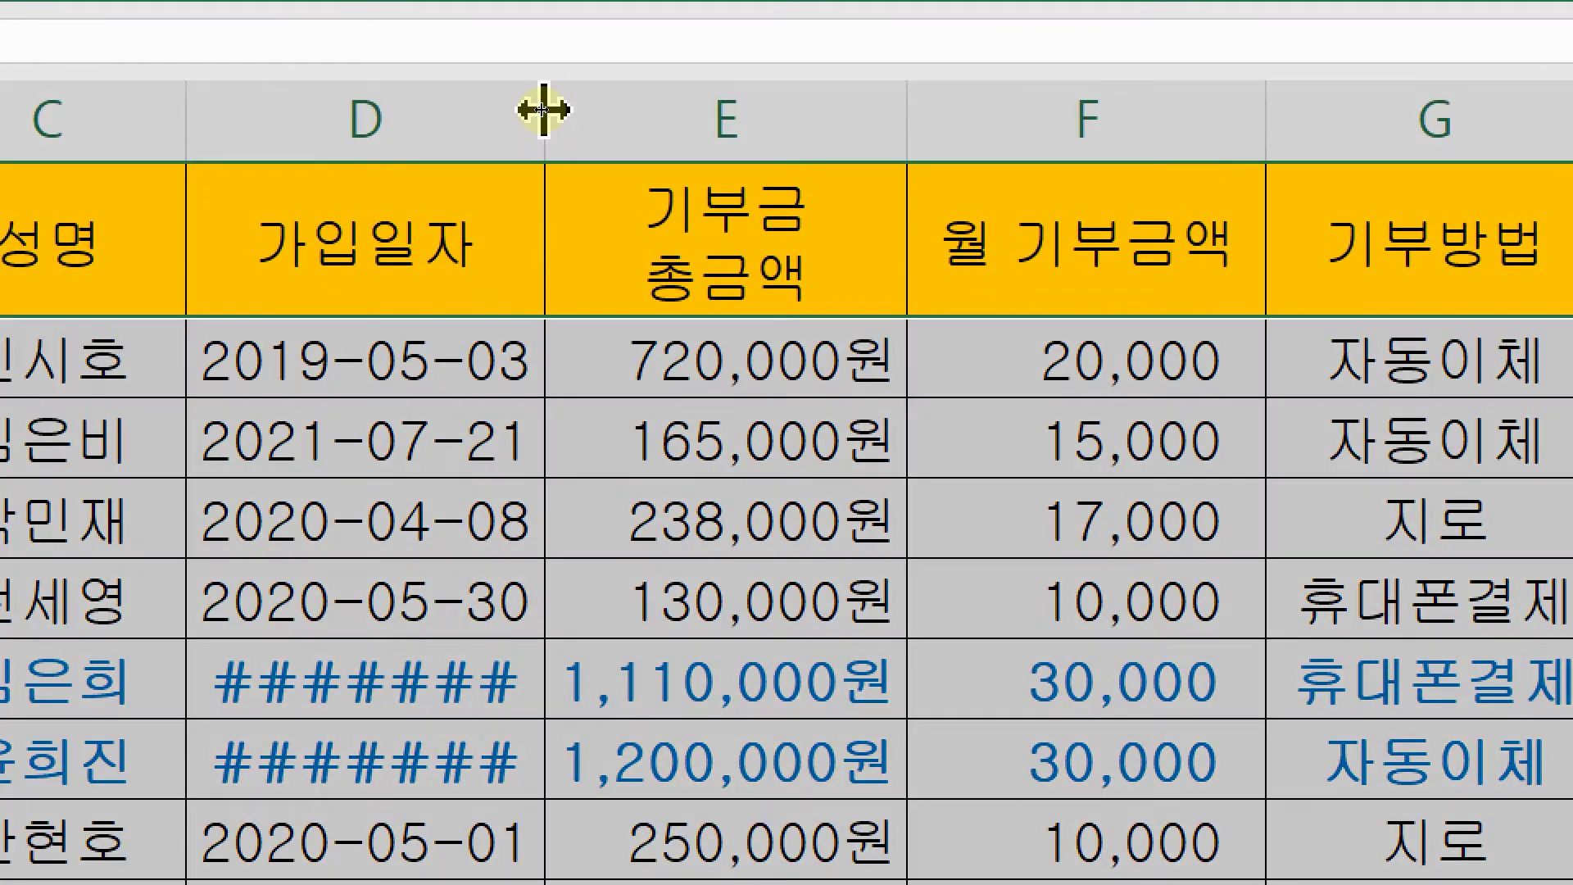
double_click(543, 108)
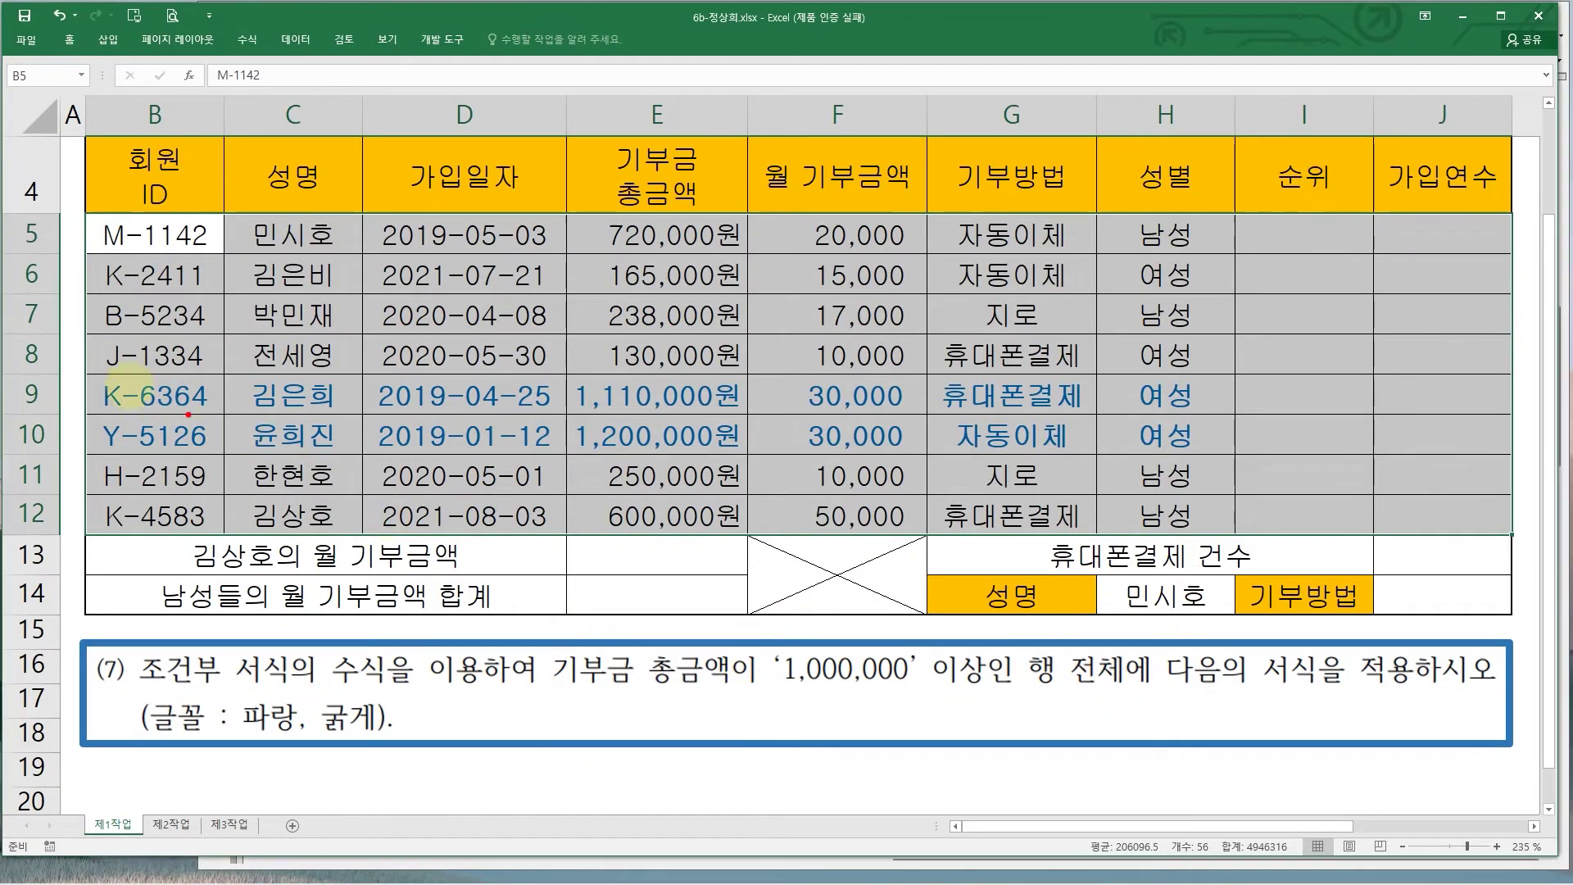
left_click_drag(82, 366, 1513, 455)
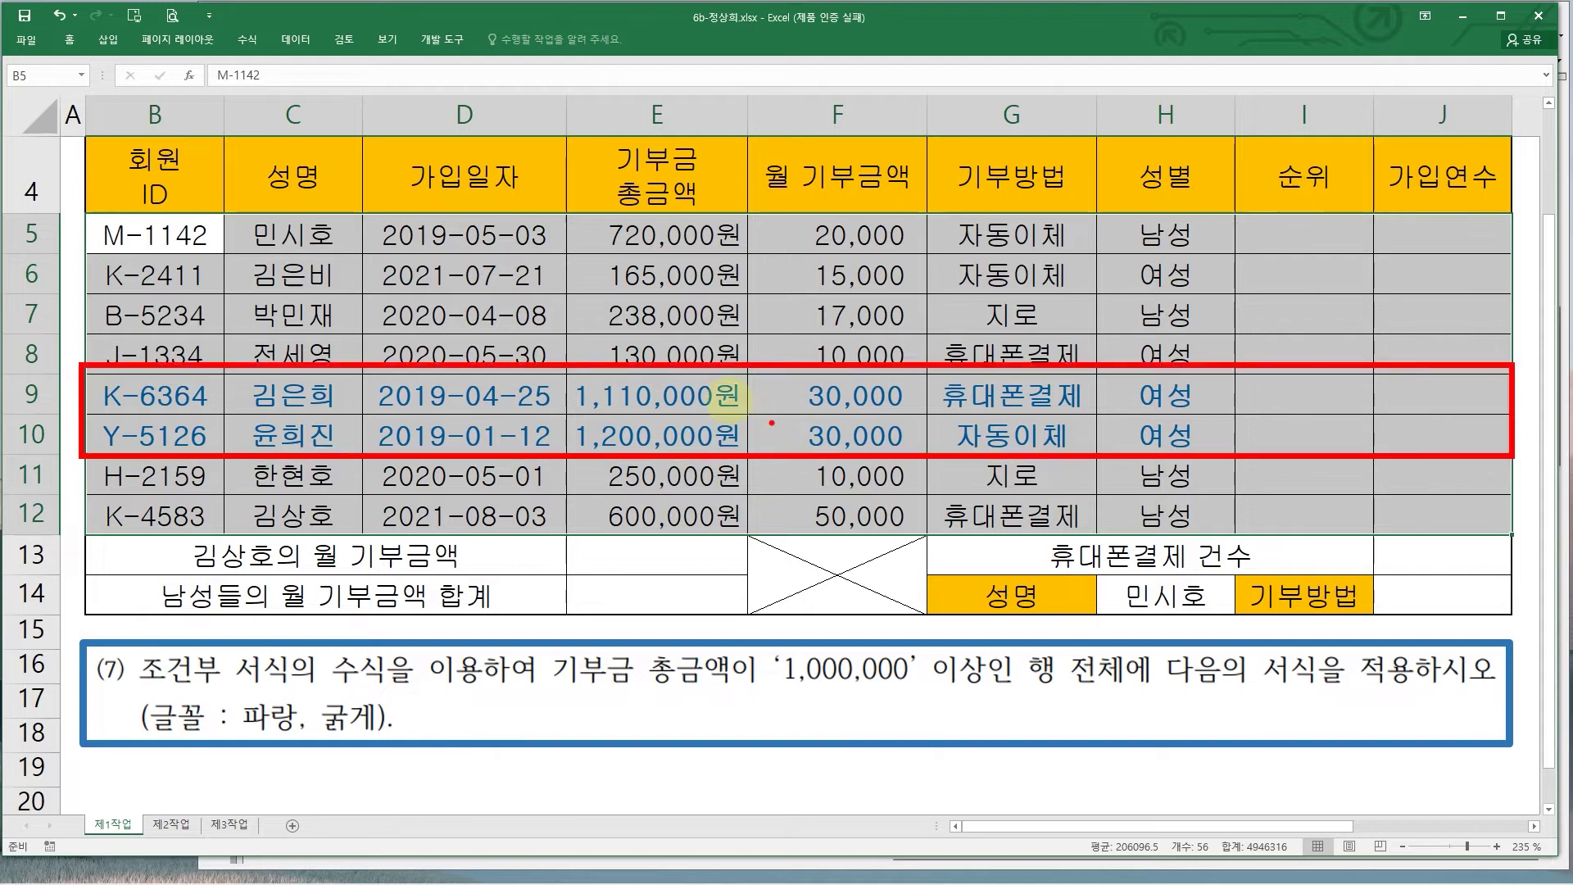
mouse_move(685, 383)
left_mouse_down()
mouse_move(706, 416)
mouse_move(670, 432)
left_mouse_up()
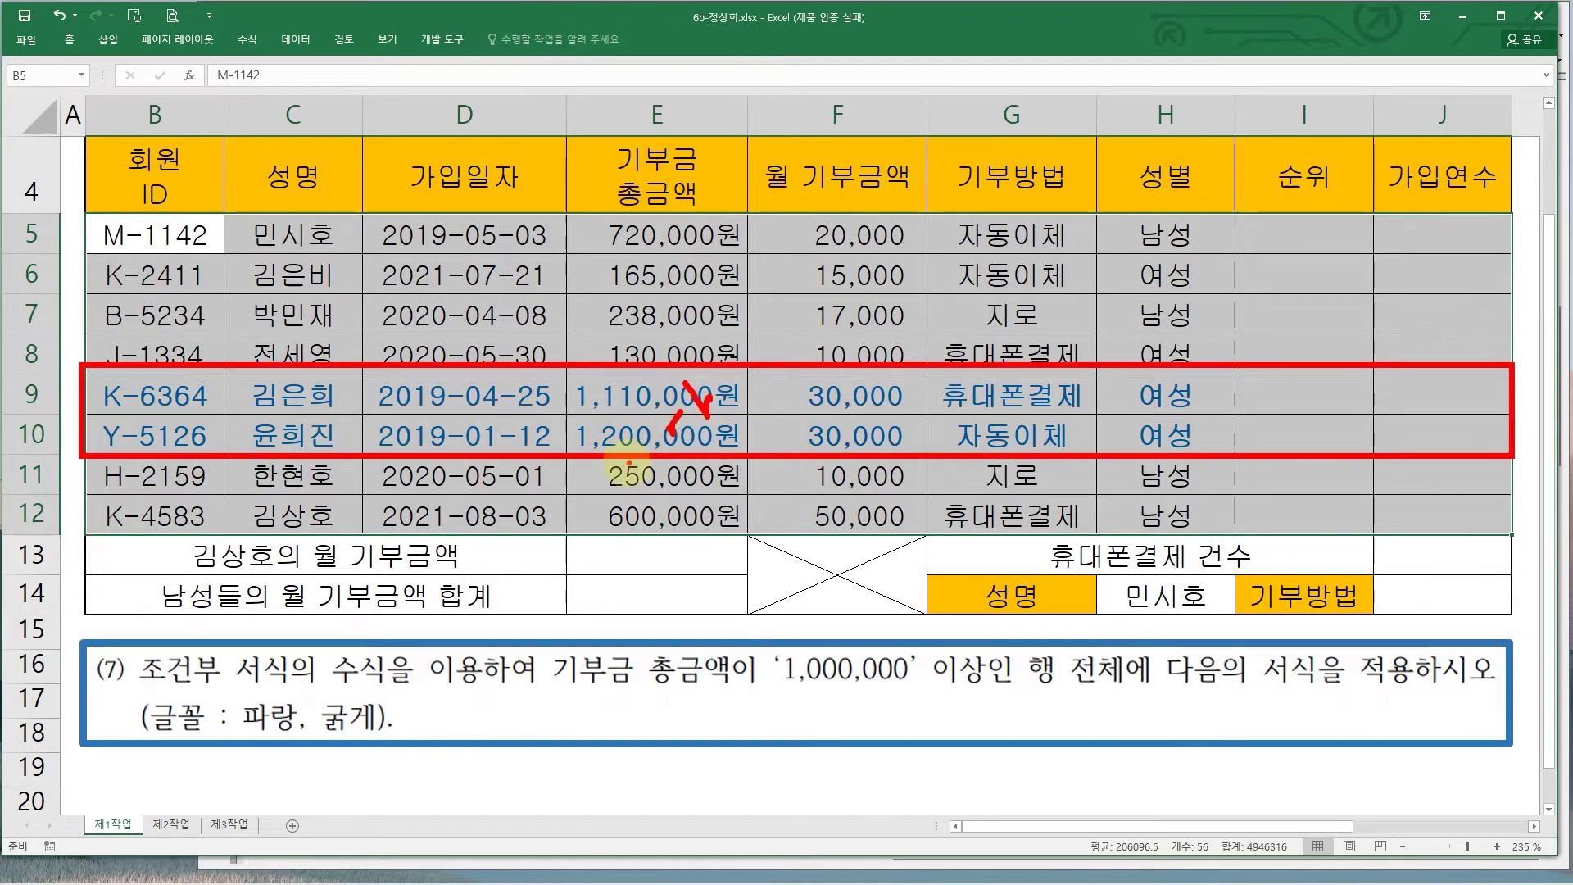
key("Escape")
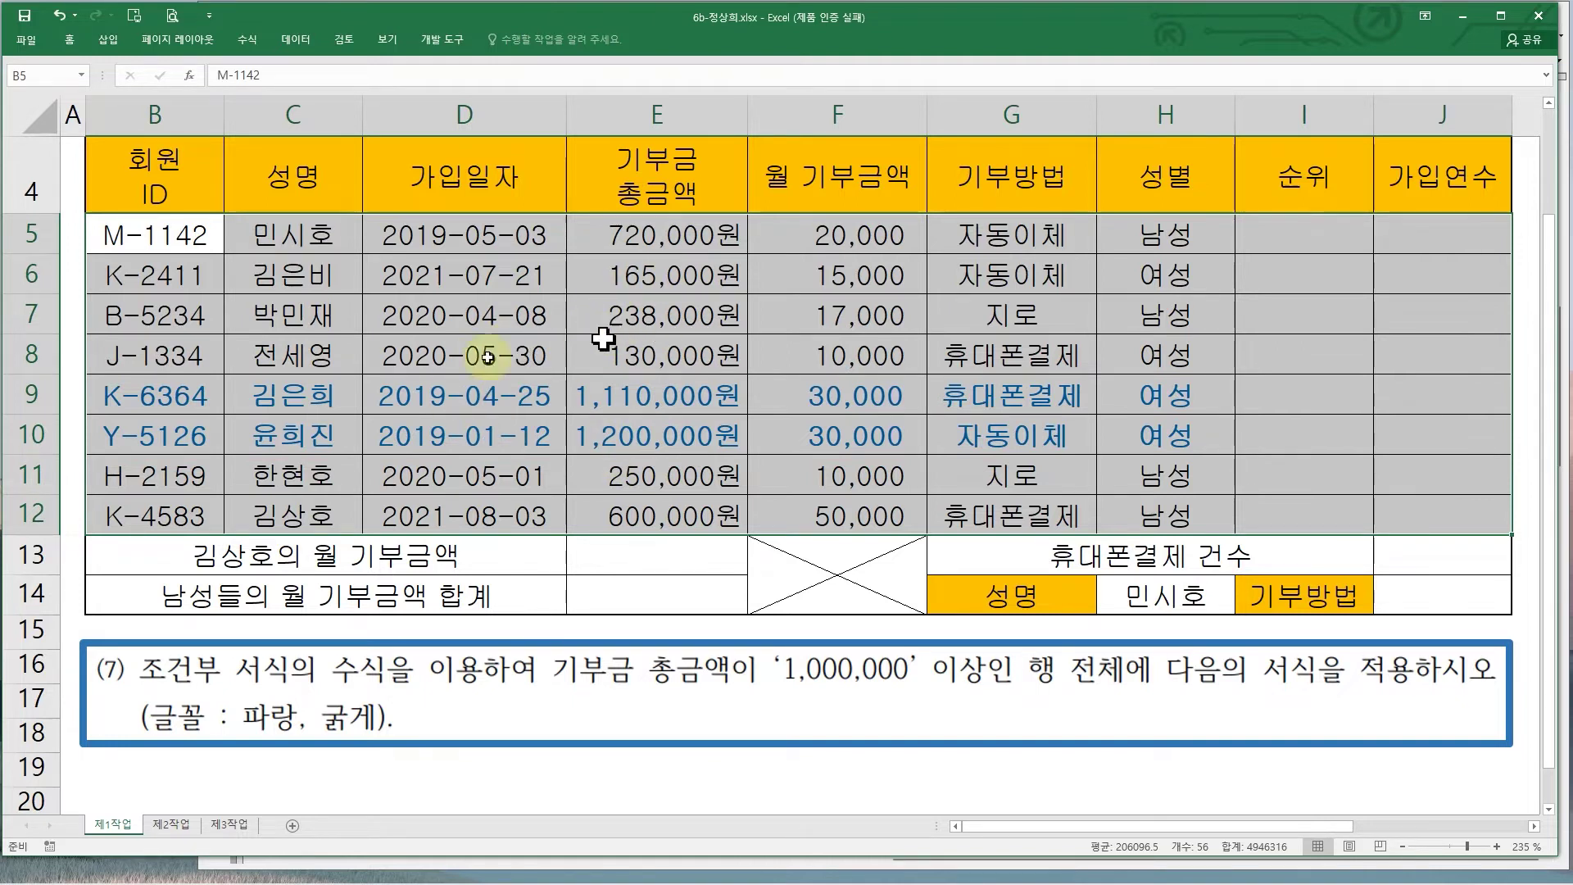
- Check the conditional formatting rule's formula and format in the rules manager and close it without changes
left_click(70, 39)
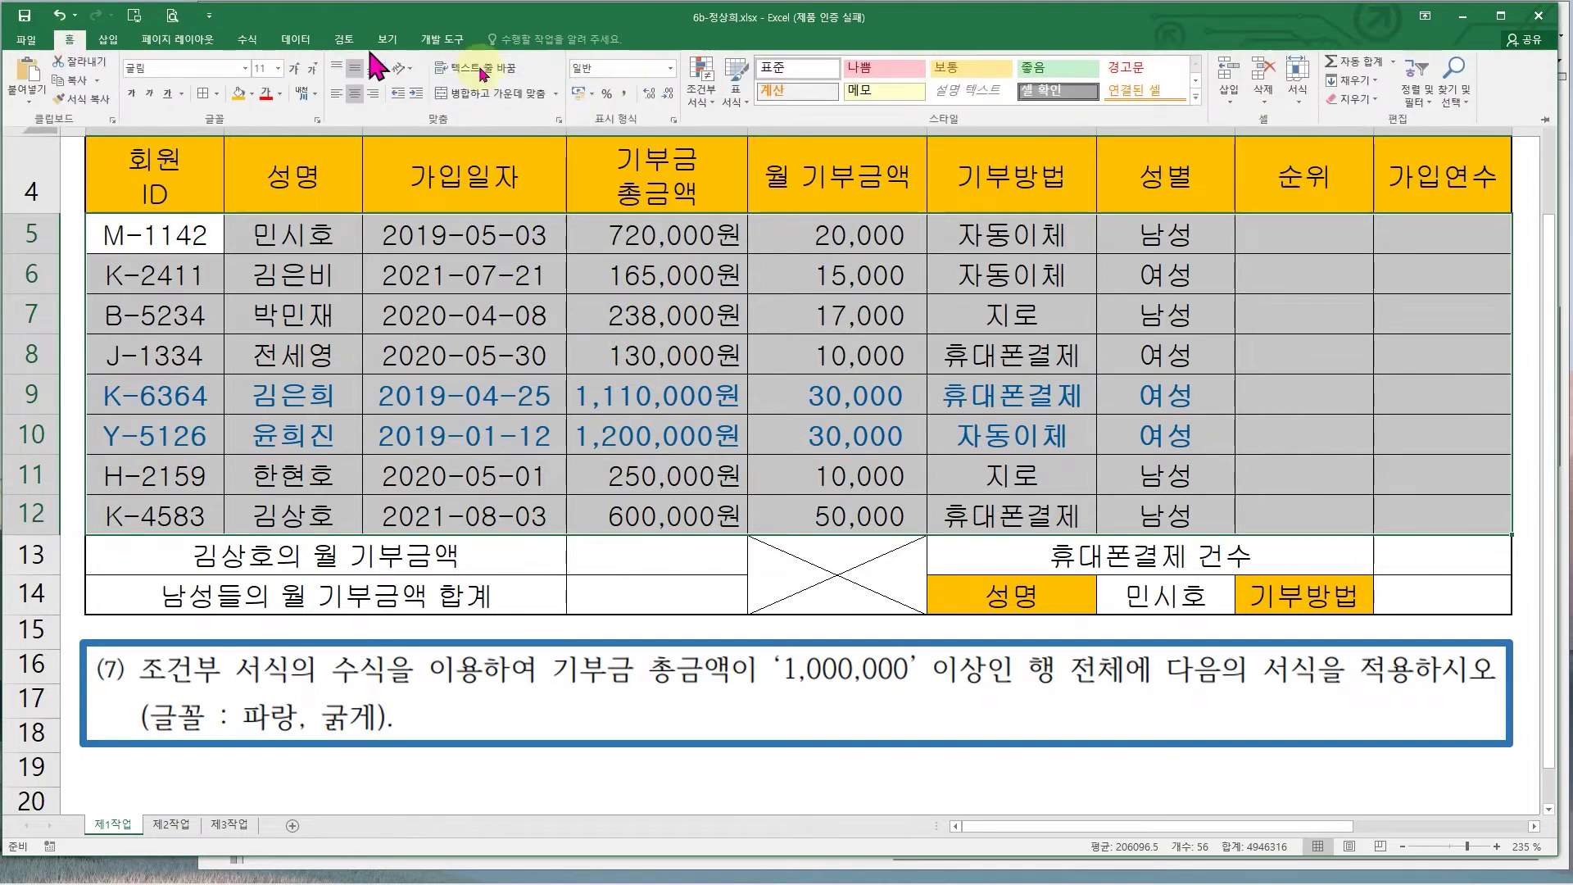
left_click(701, 96)
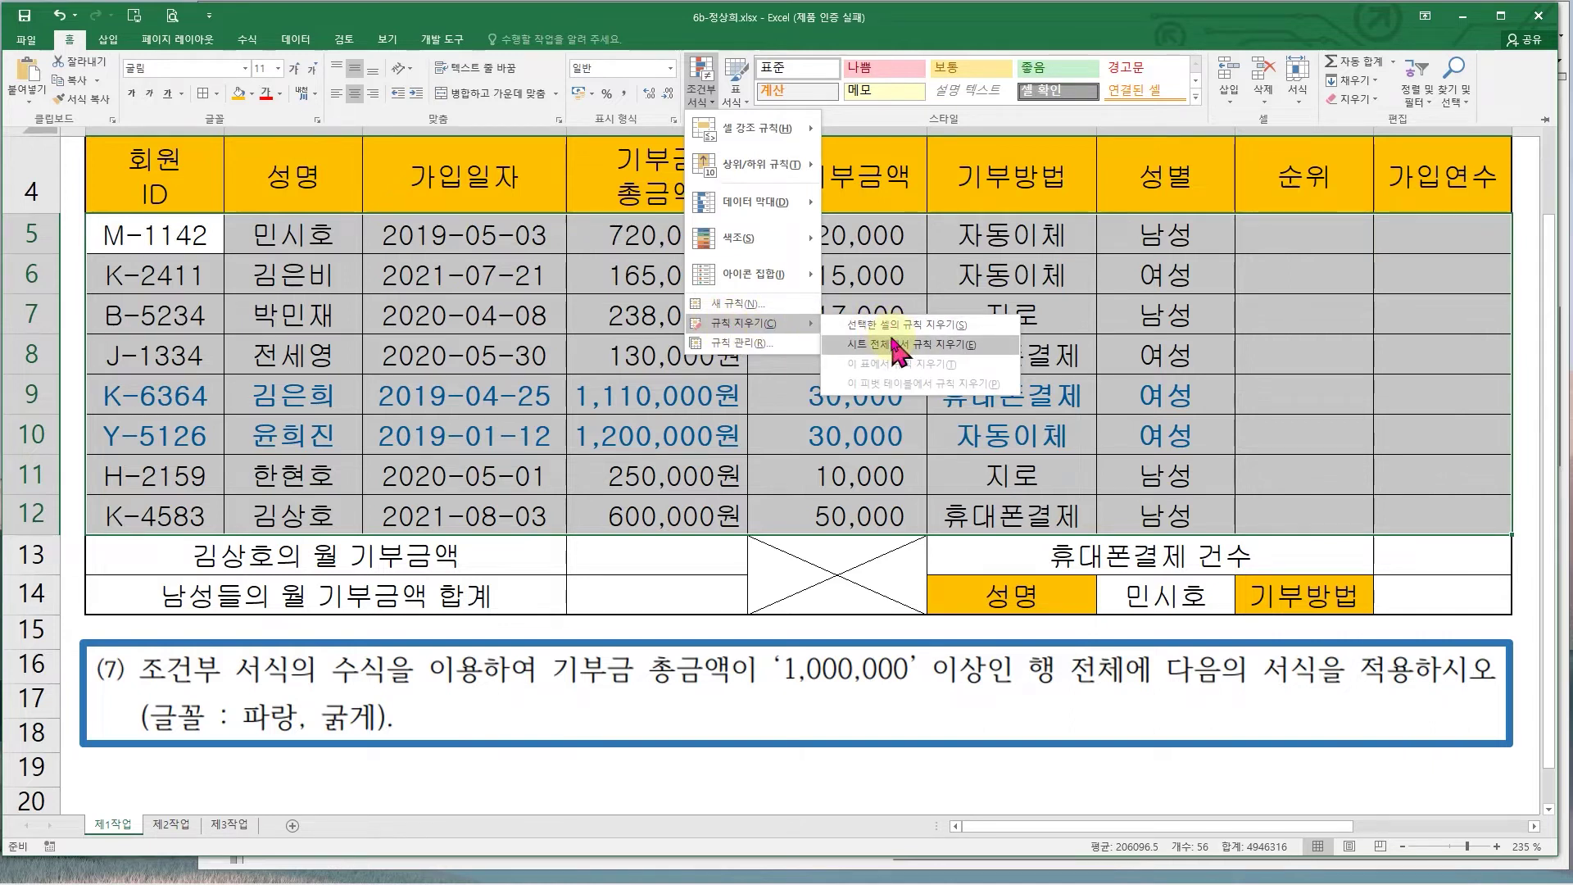
left_click(740, 347)
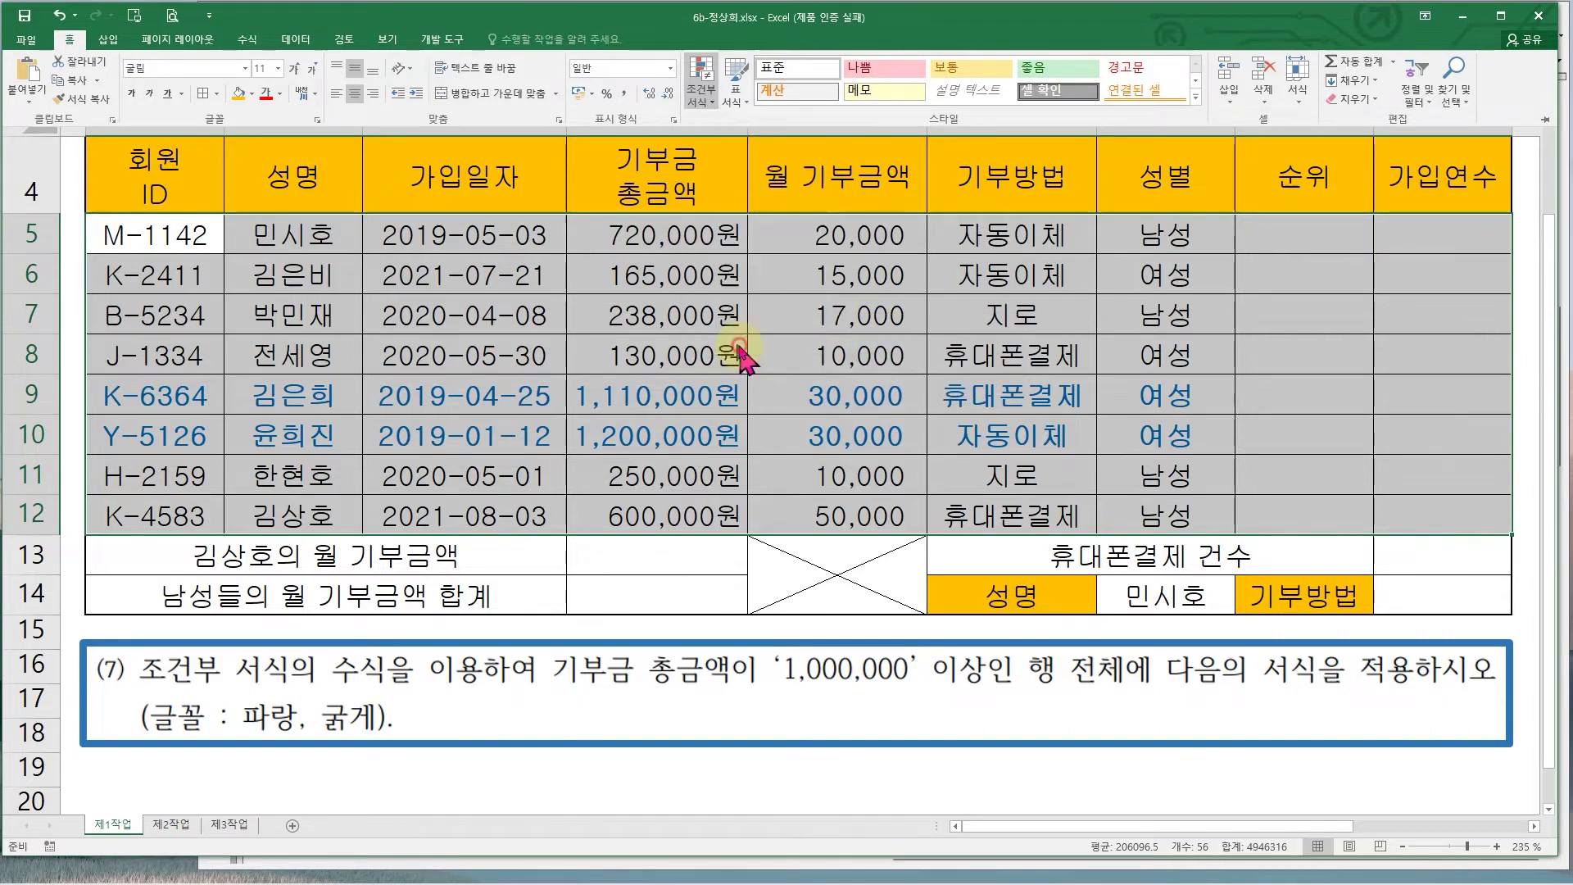
left_click(175, 363)
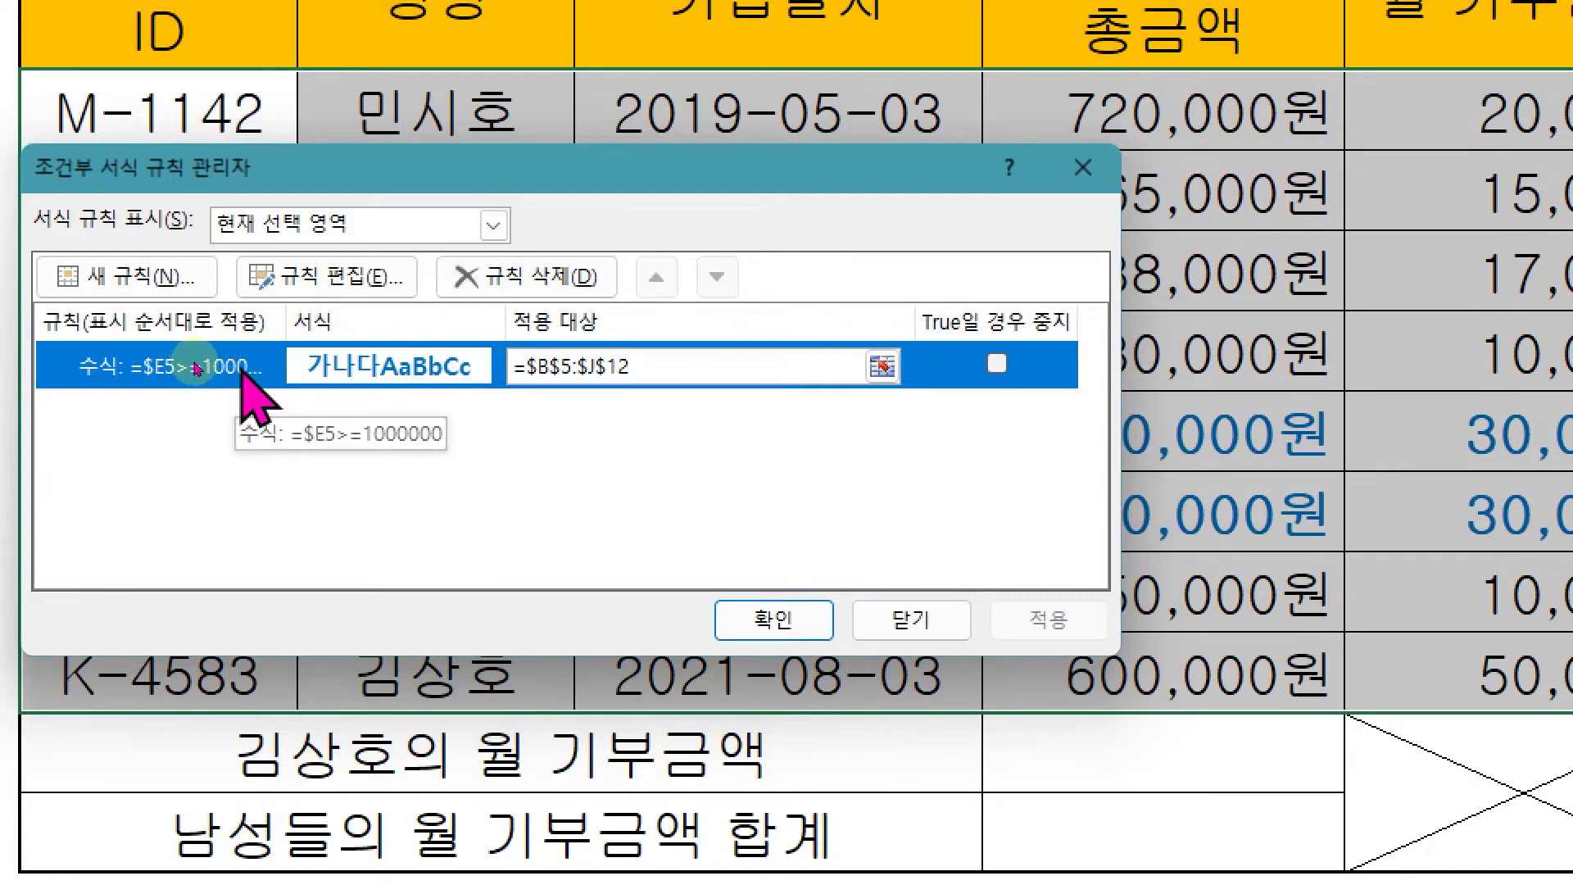
double_click(195, 367)
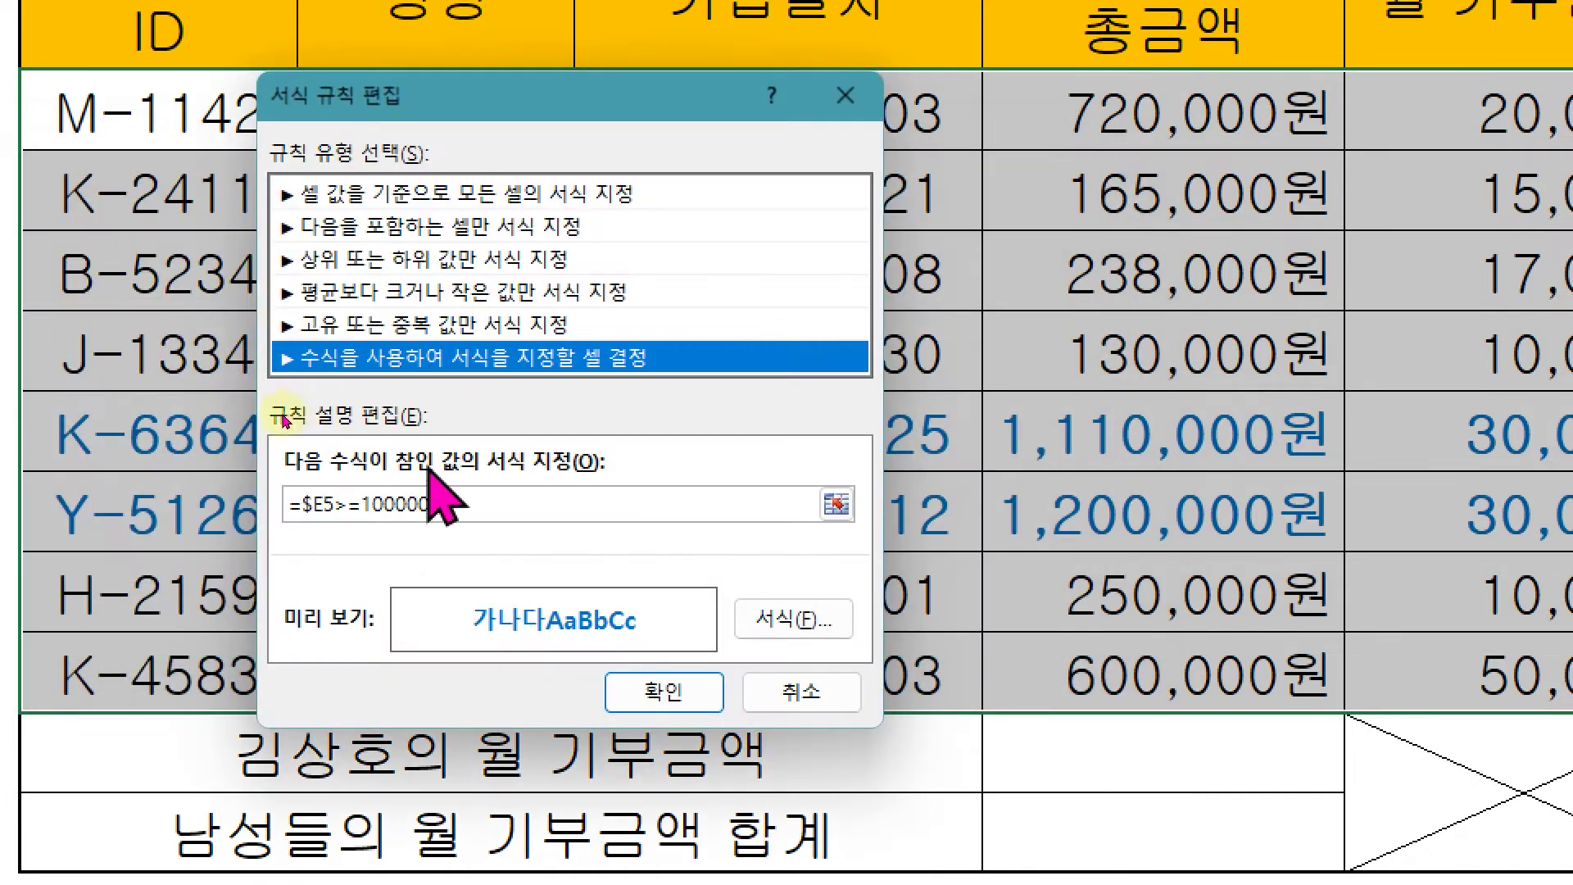
left_click(301, 502)
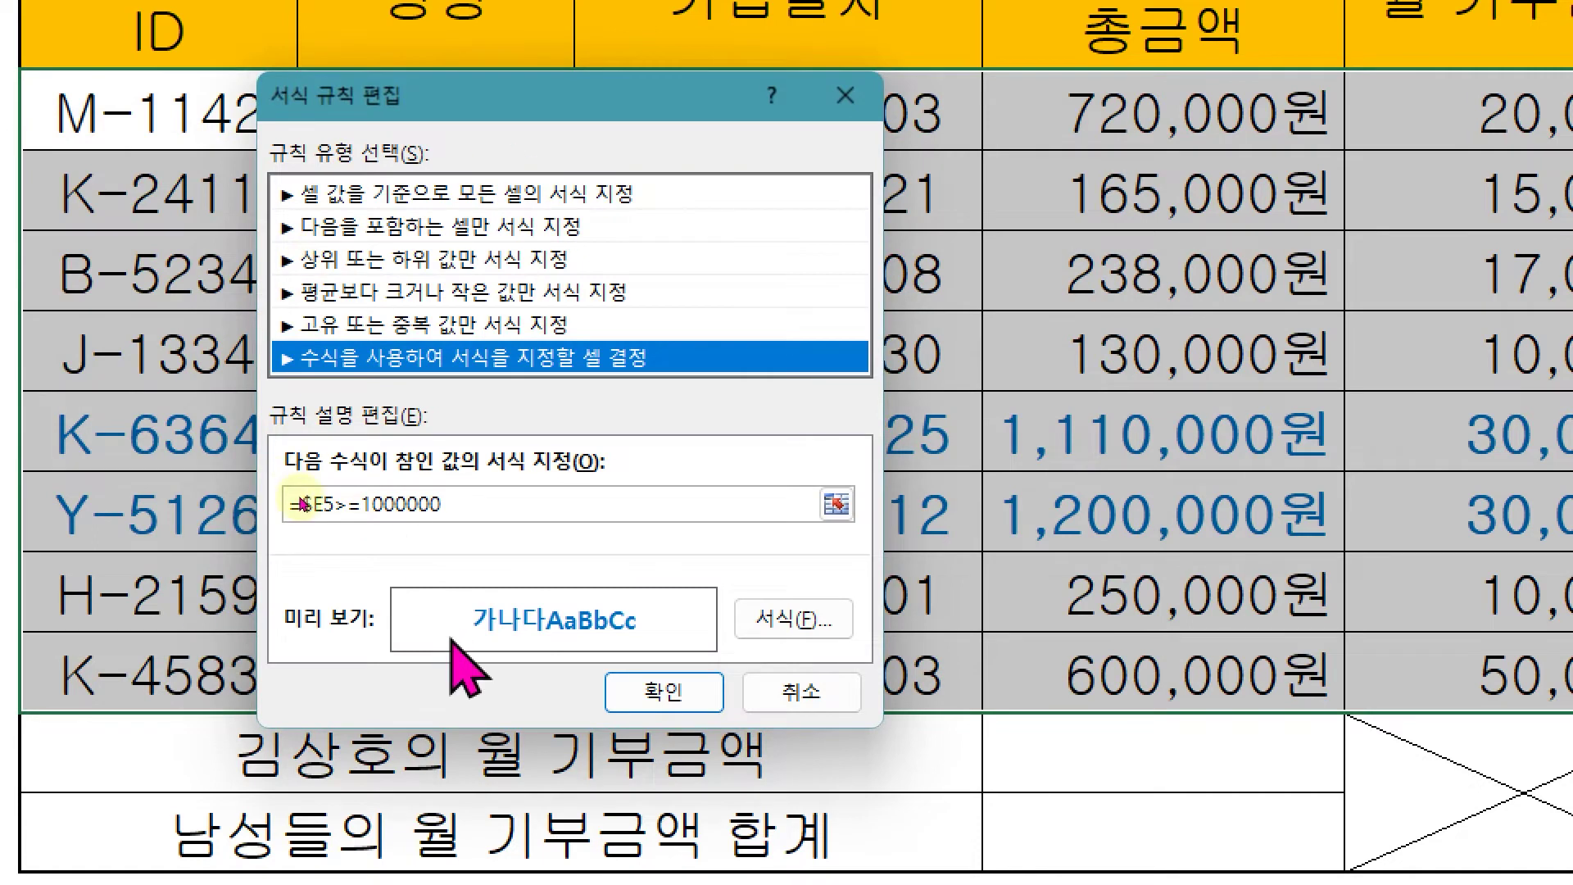
left_click(445, 499)
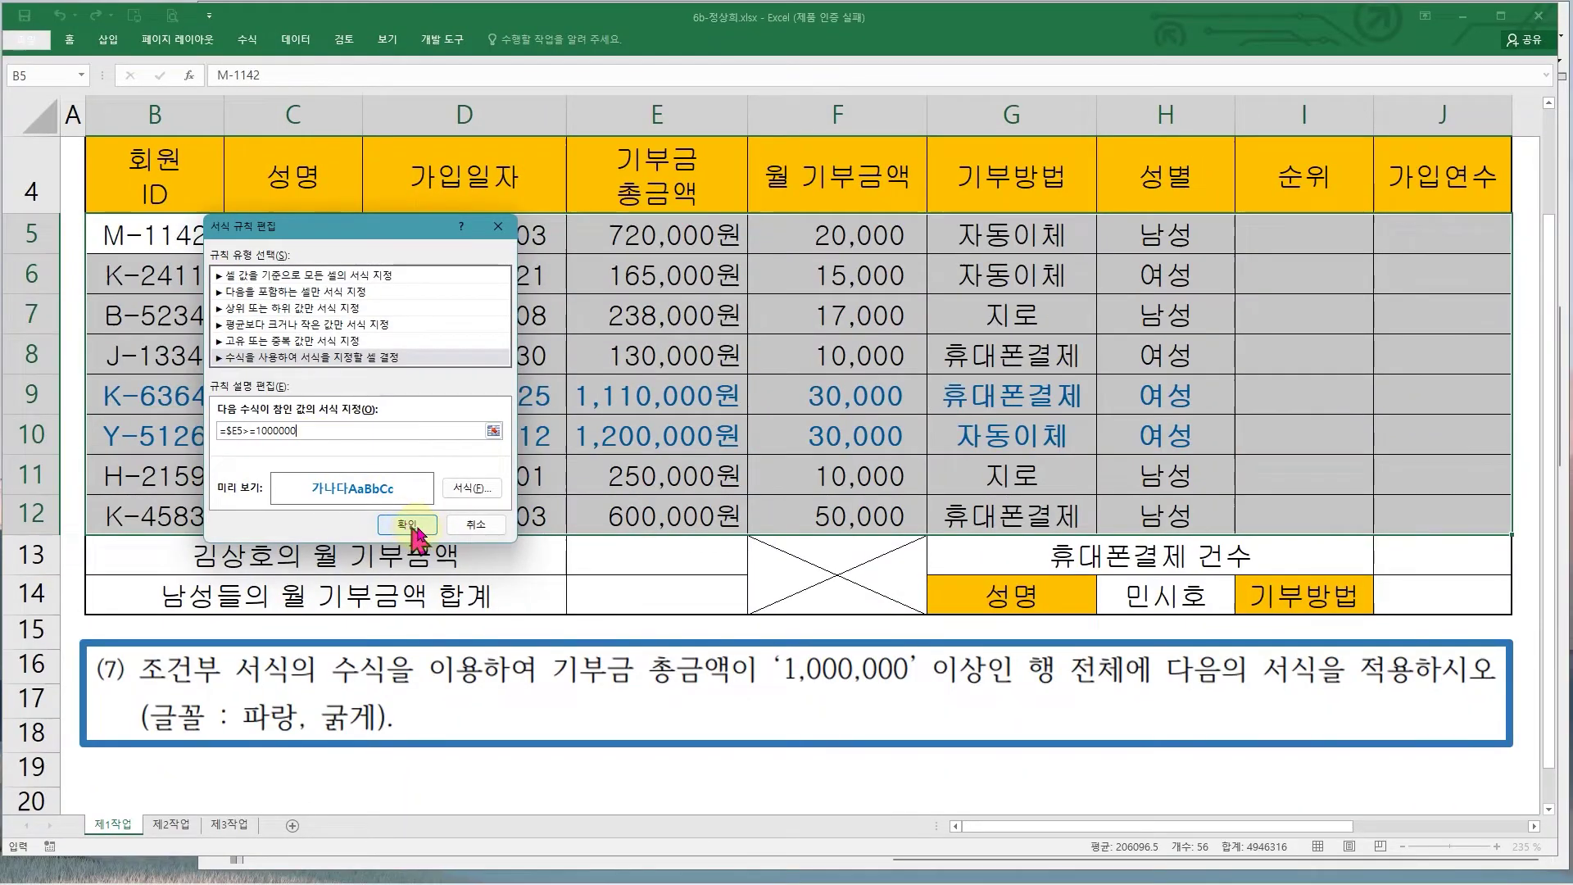
left_click(688, 690)
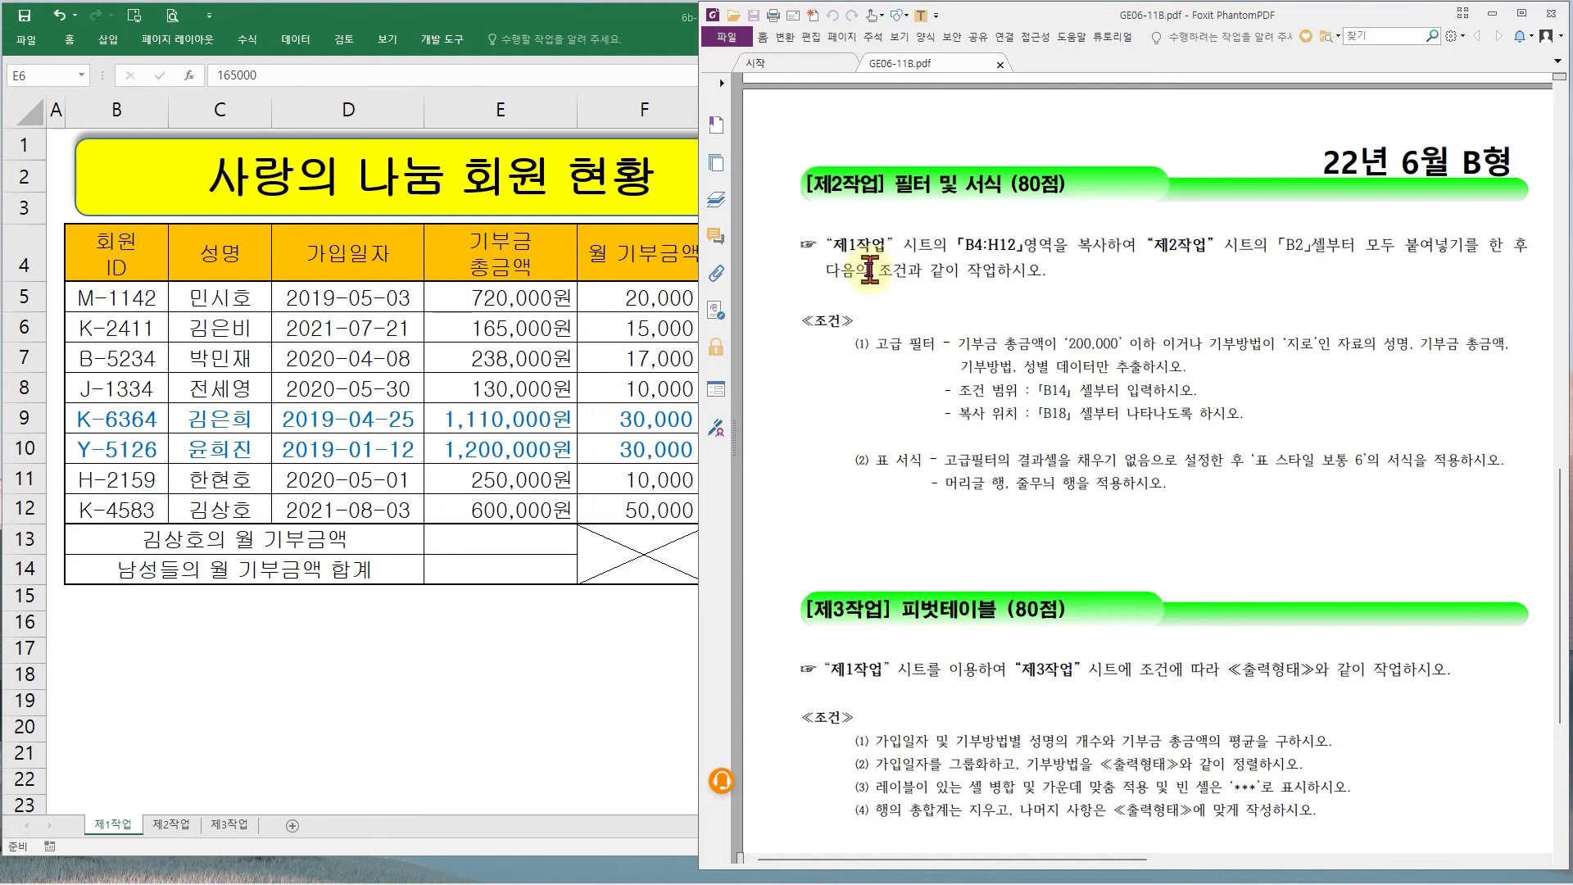
- Copy B4:H12 from the 제1작업 sheet and paste it at cell B2 of the 제2작업 sheet
mouse_move(821, 216)
left_mouse_down()
mouse_move(893, 283)
mouse_move(1496, 278)
left_mouse_up()
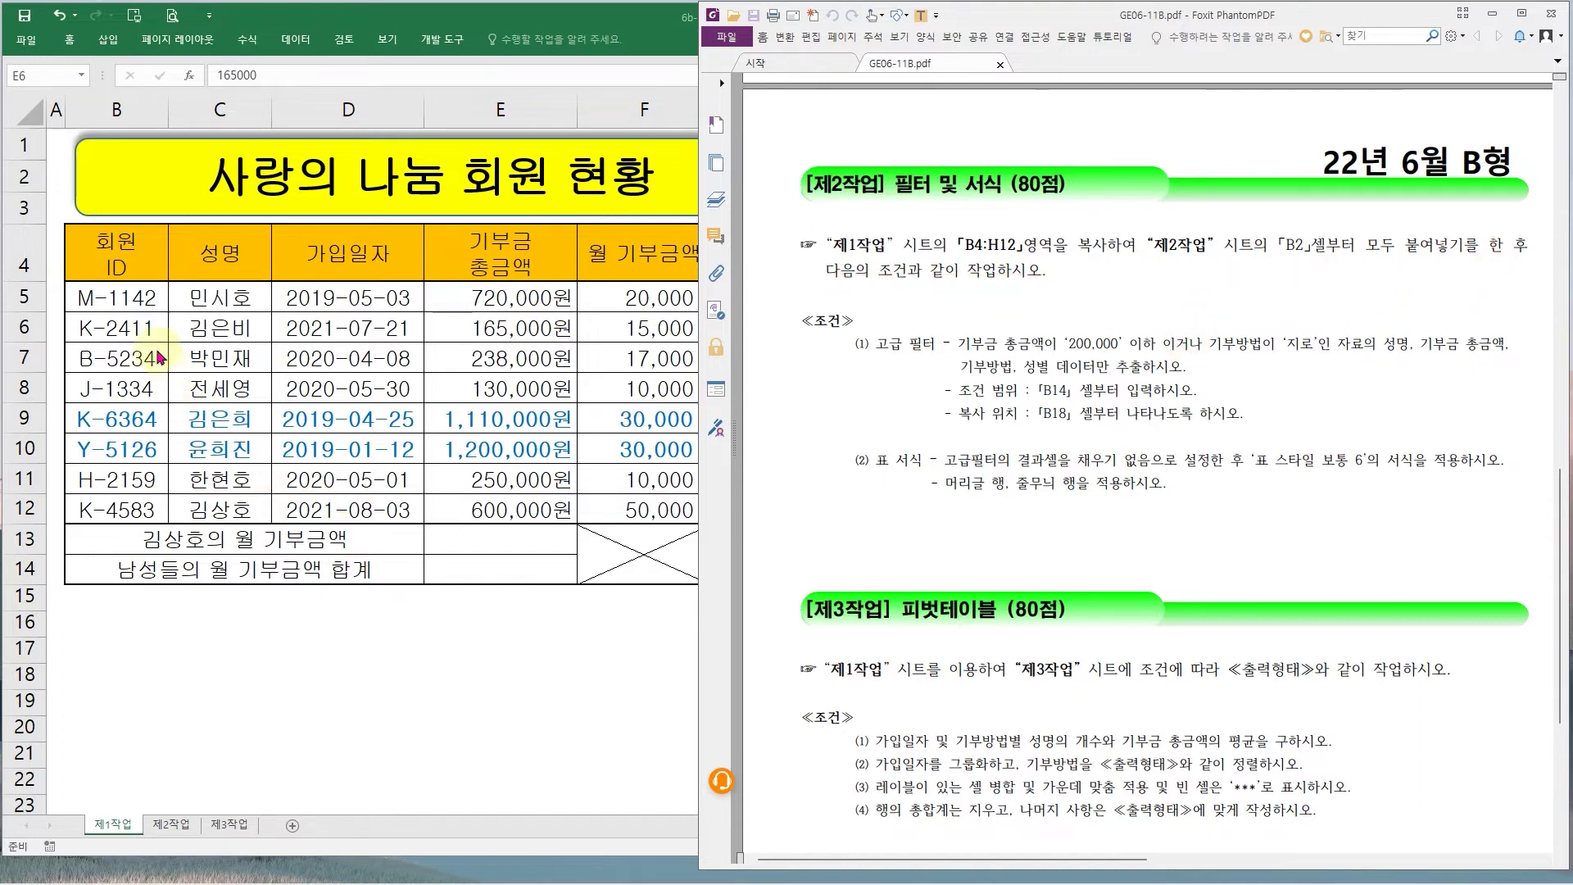
left_click(144, 322)
left_click_drag(94, 245, 844, 500)
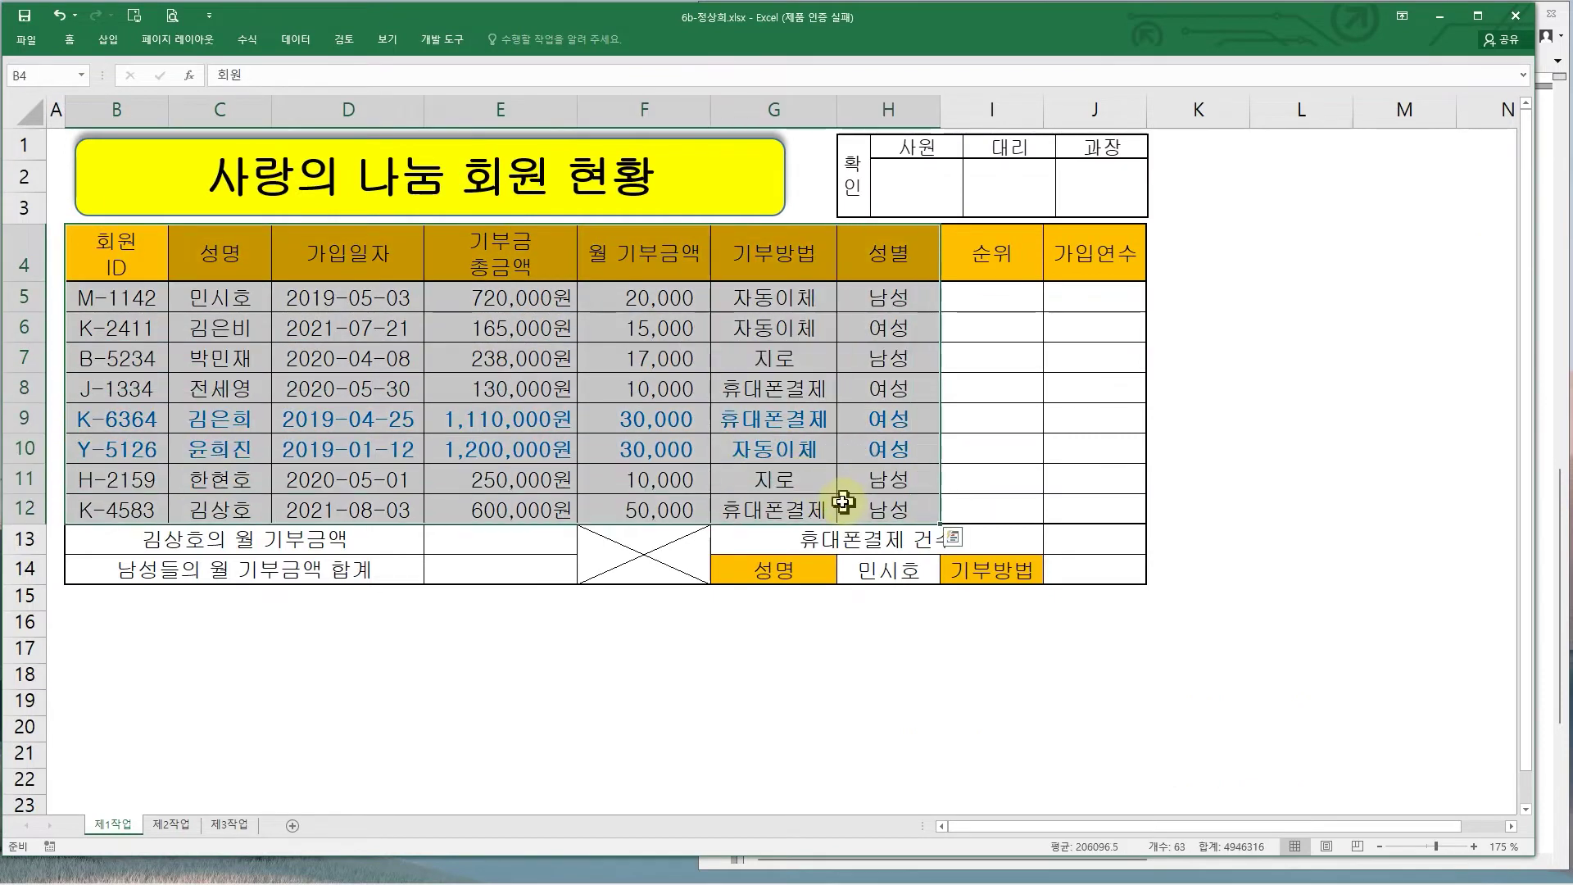
mouse_move(68, 228)
left_mouse_down()
mouse_move(319, 362)
mouse_move(939, 526)
left_mouse_up()
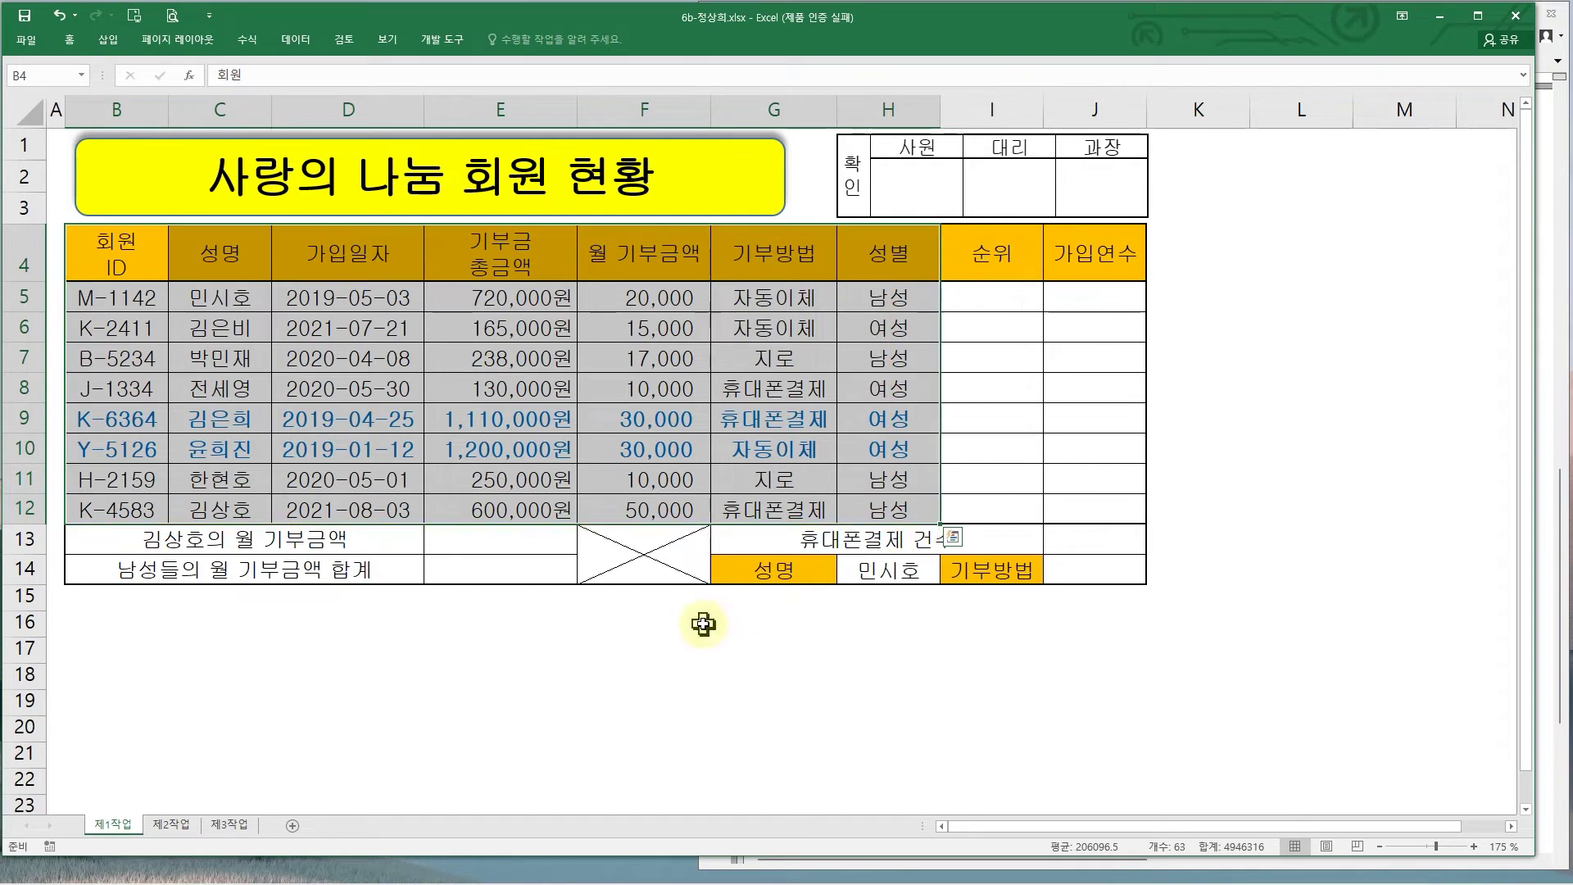
key("ctrl+c")
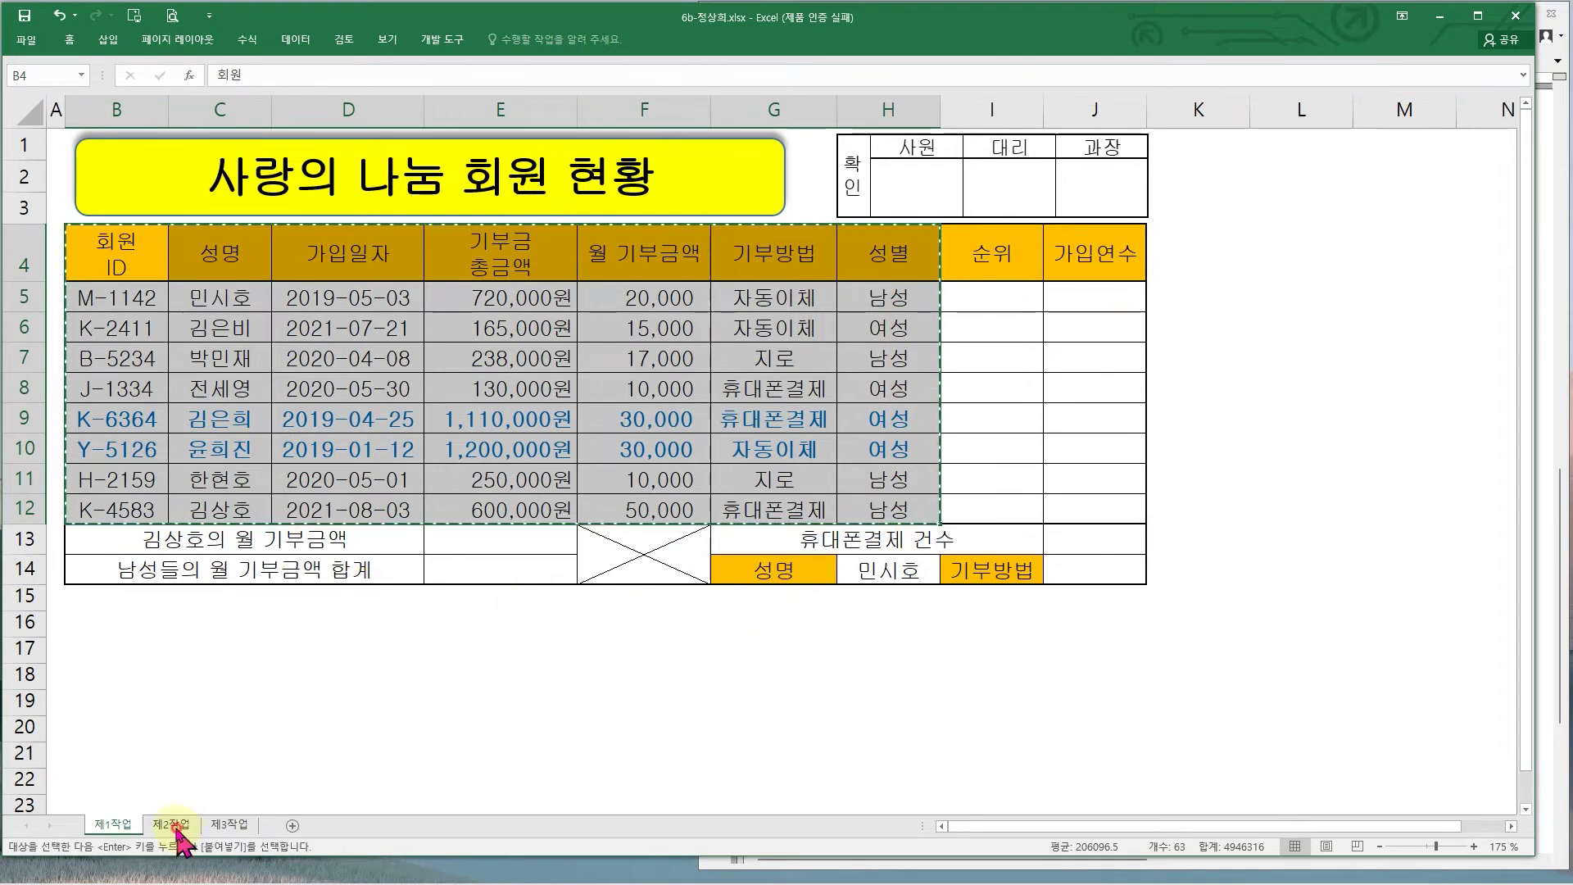
left_click(188, 824)
left_click(62, 139)
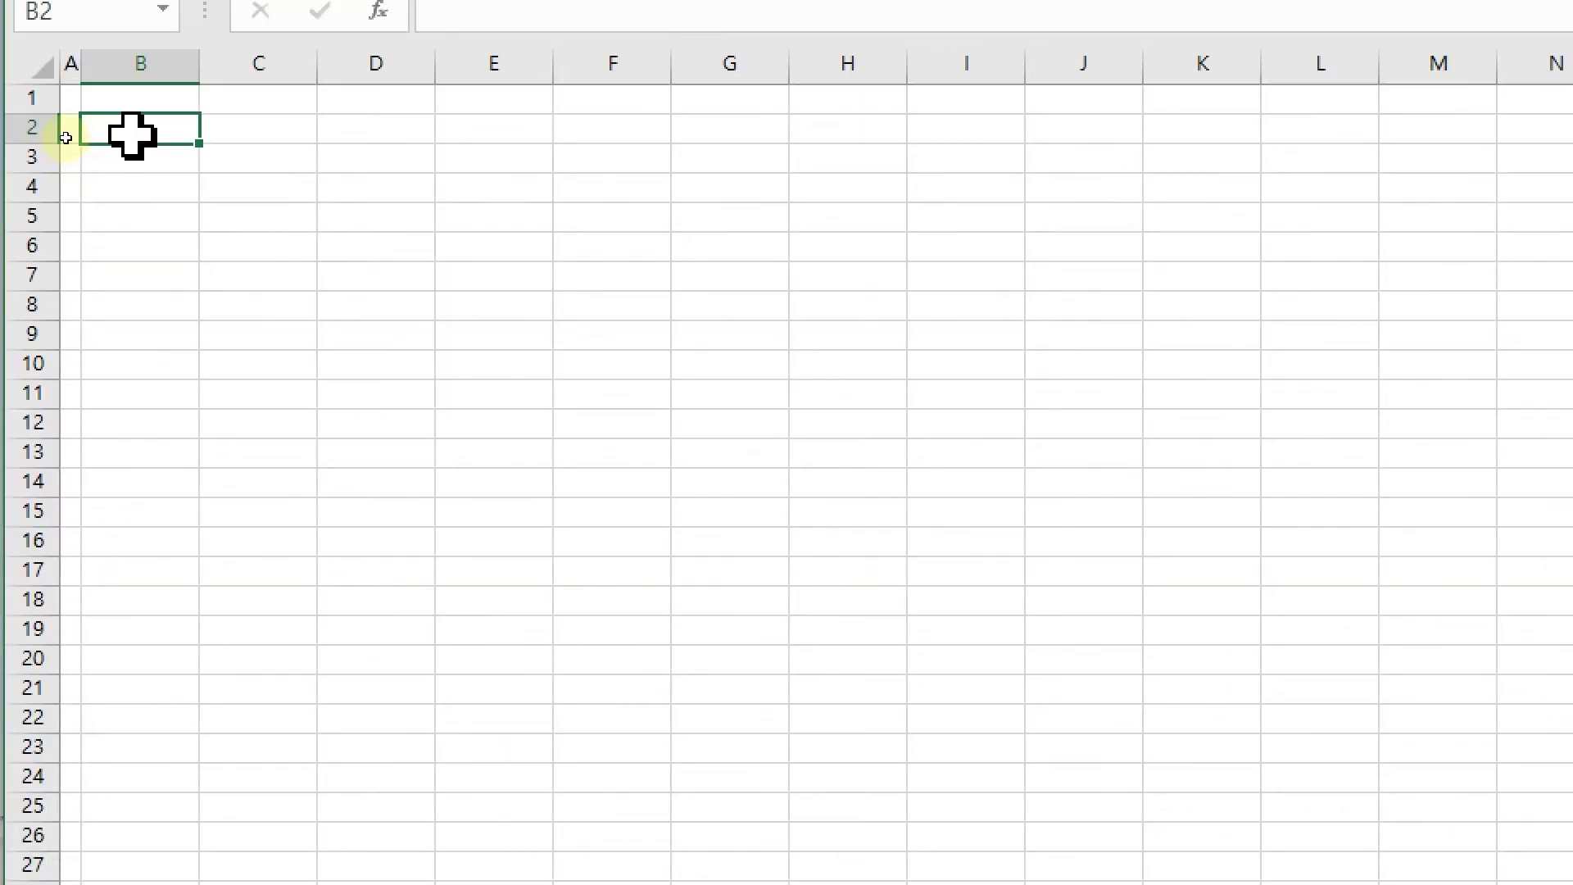
key("ctrl+v")
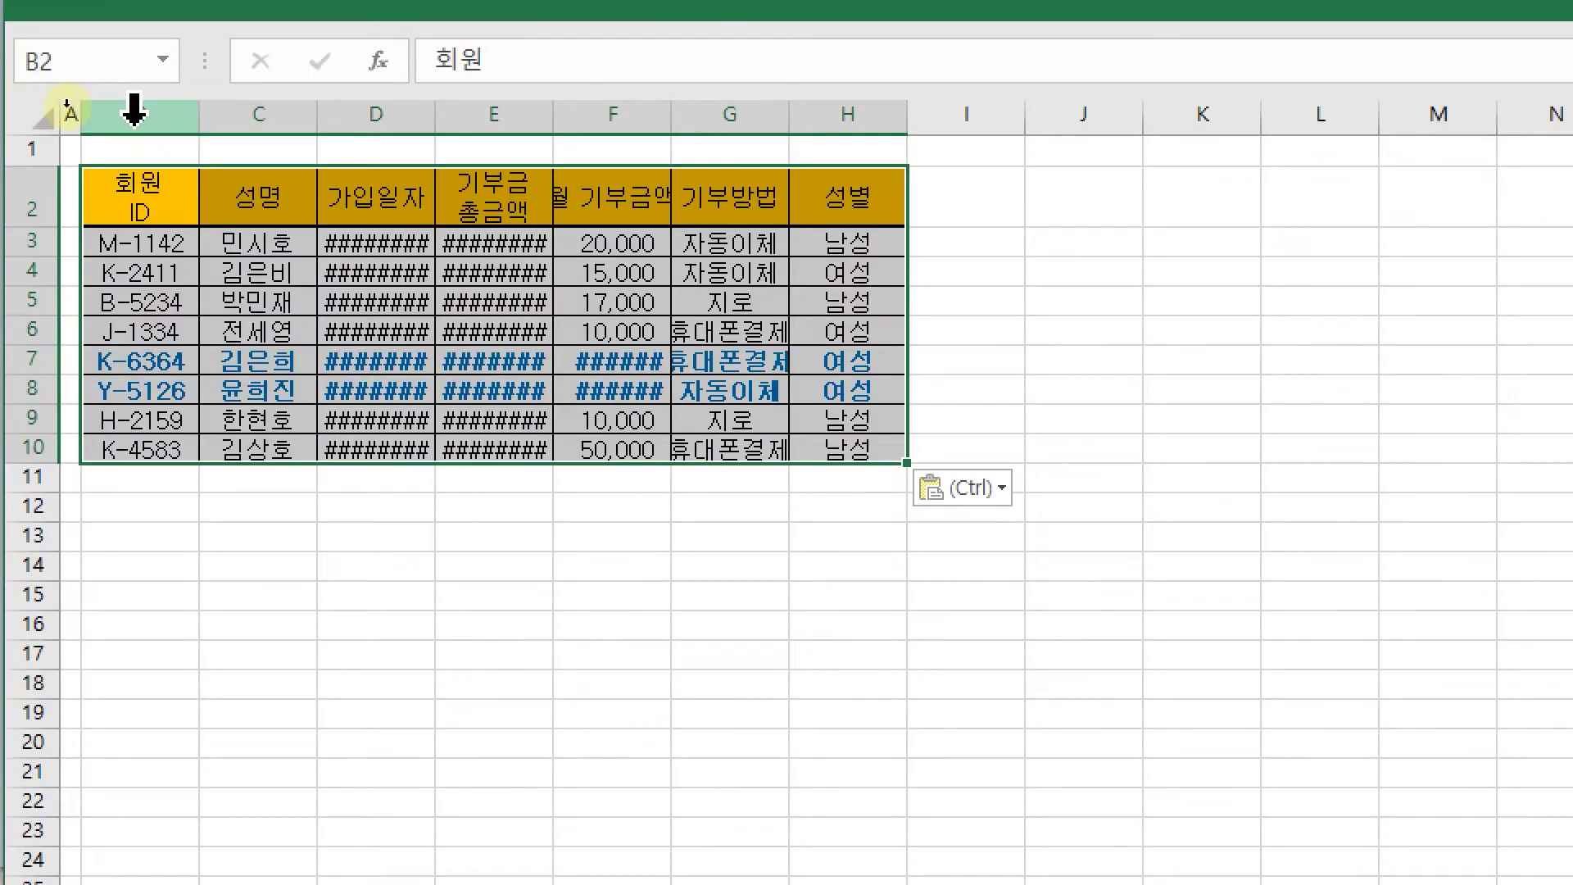
- AutoFit the widths of columns B to H on the 제2작업 sheet
left_click_drag(72, 101, 449, 98)
left_click_drag(903, 111, 892, 105)
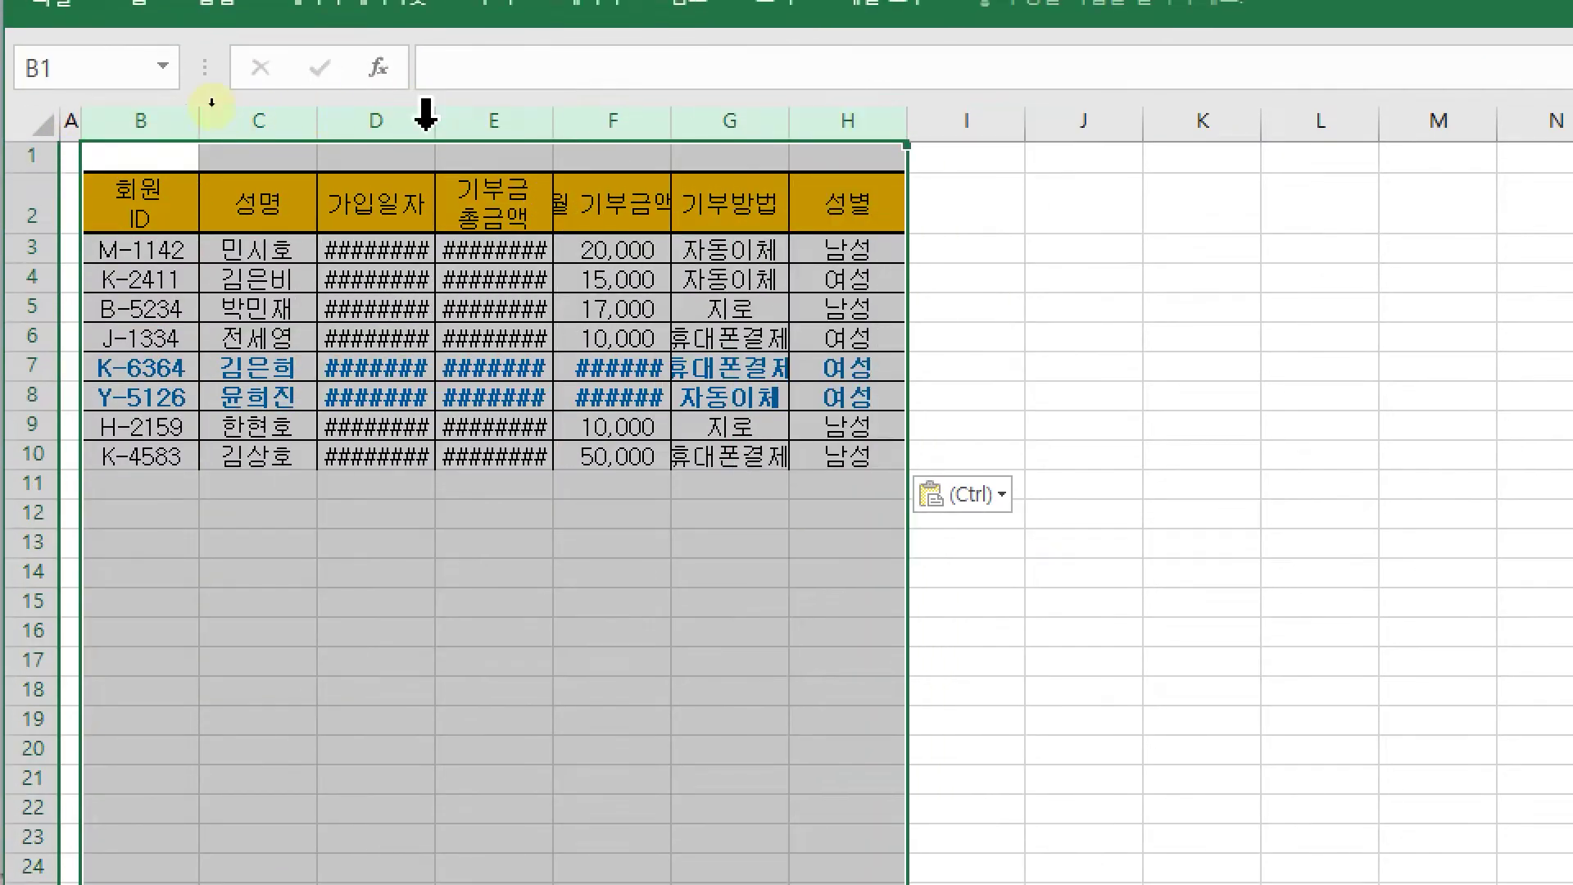
double_click(786, 119)
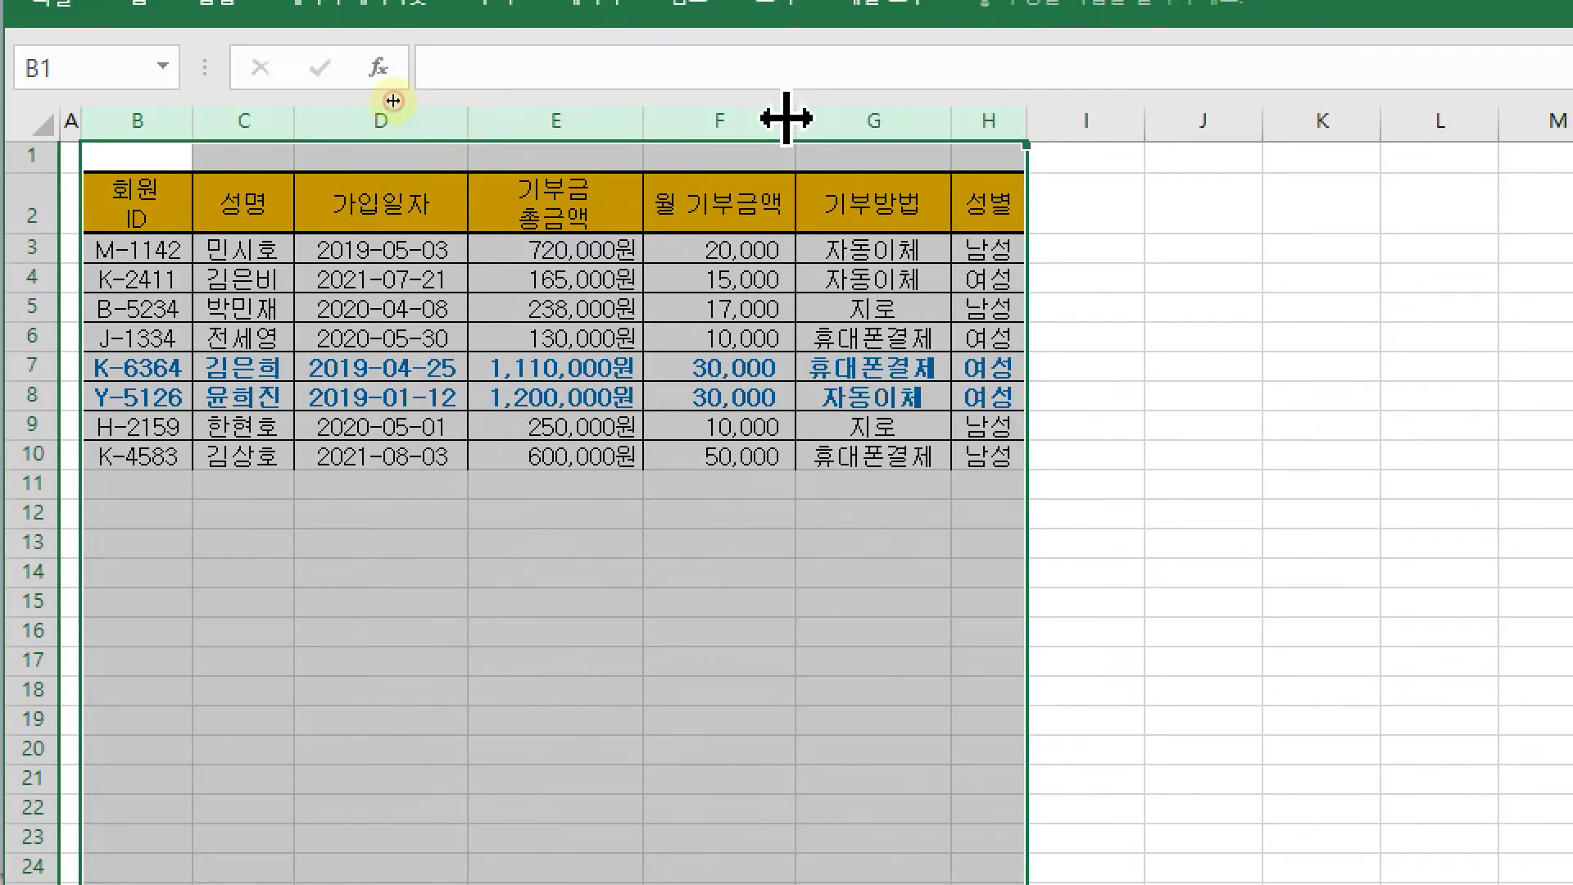
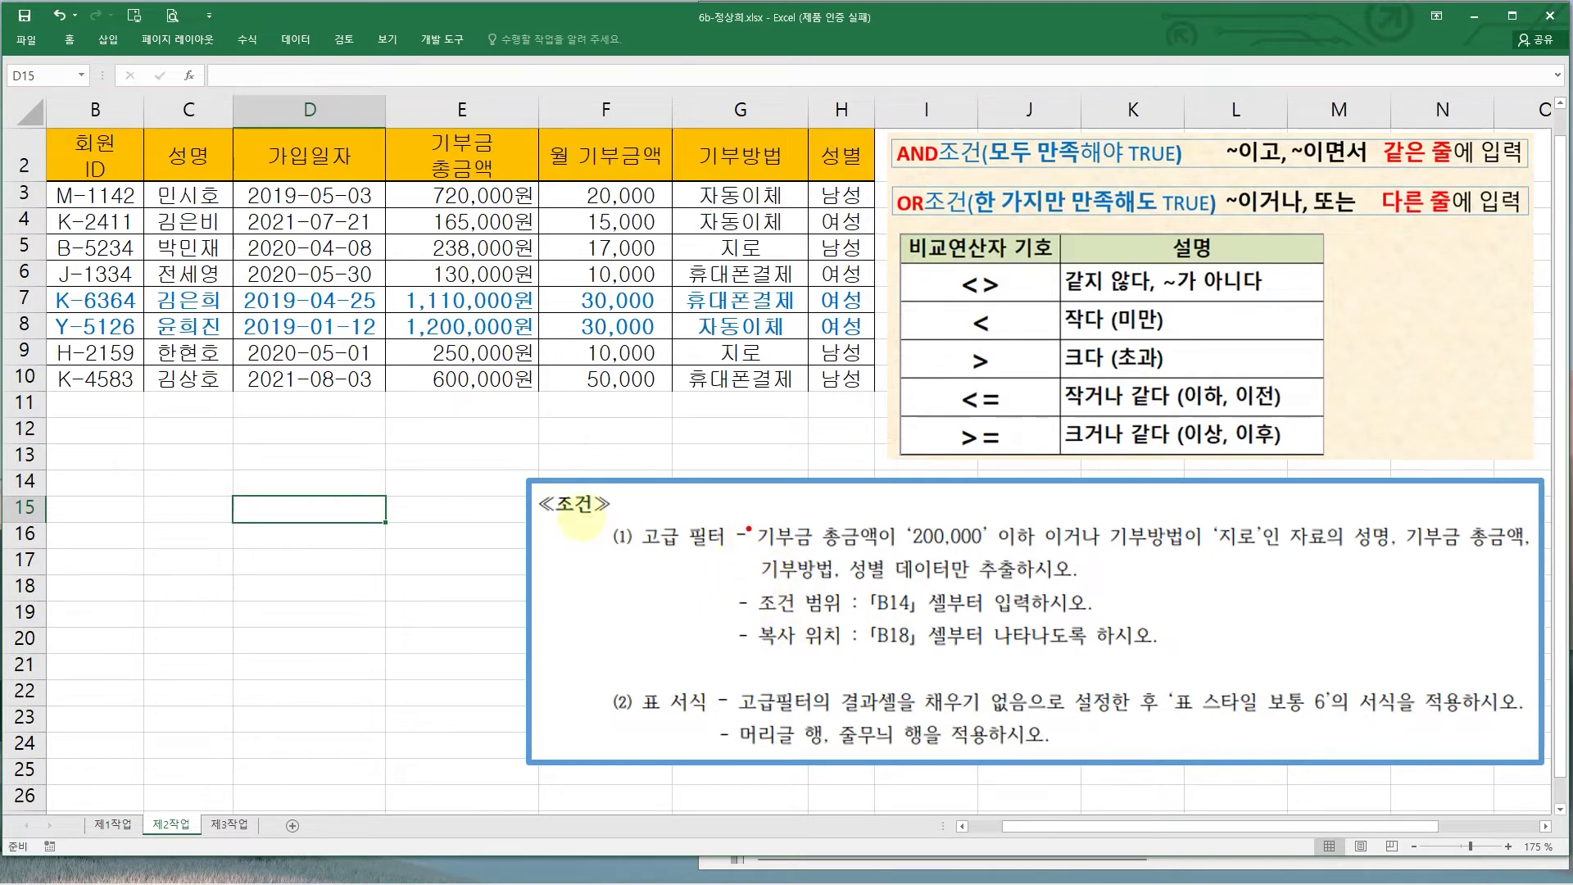
left_click_drag(103, 209, 93, 398)
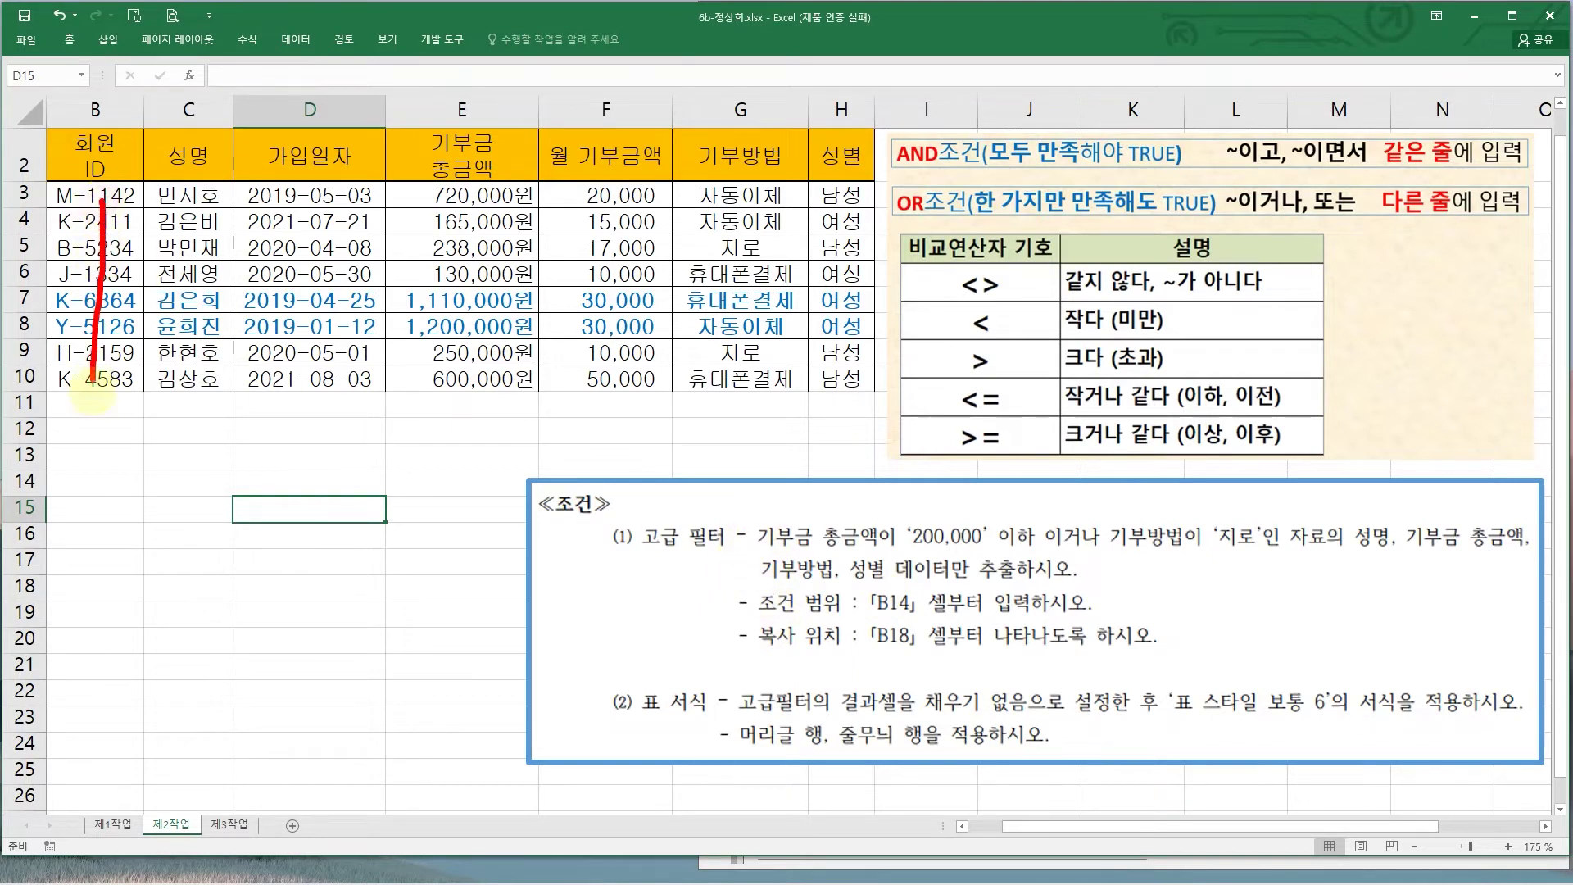
left_click_drag(79, 133, 74, 174)
mouse_move(32, 115)
left_mouse_down()
mouse_move(131, 193)
mouse_move(795, 234)
mouse_move(881, 205)
mouse_move(877, 190)
left_mouse_up()
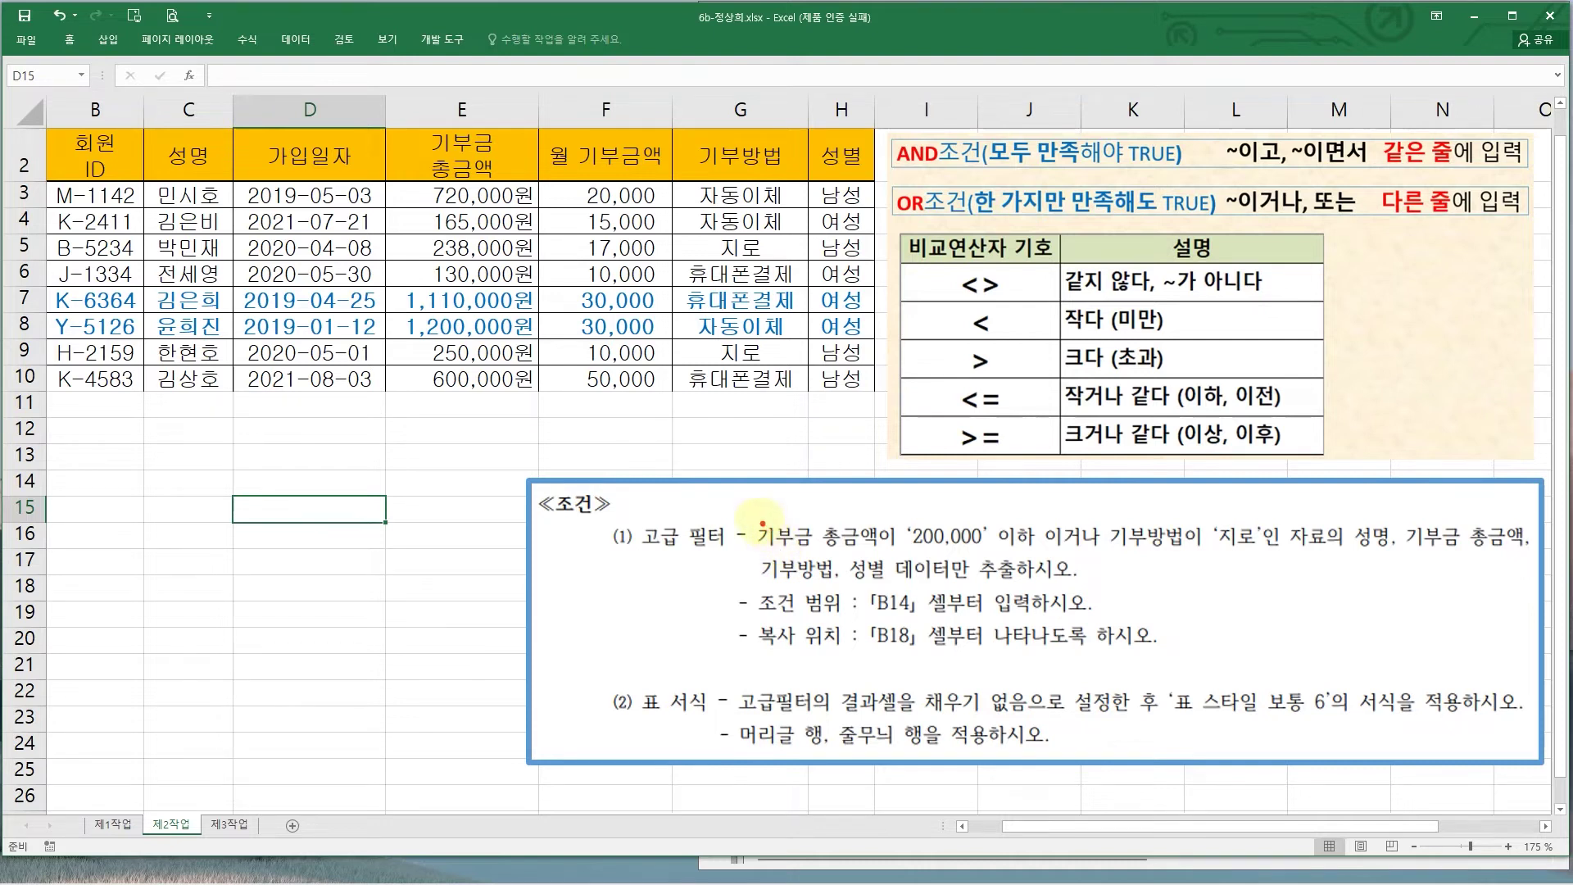
left_click_drag(780, 535, 878, 555)
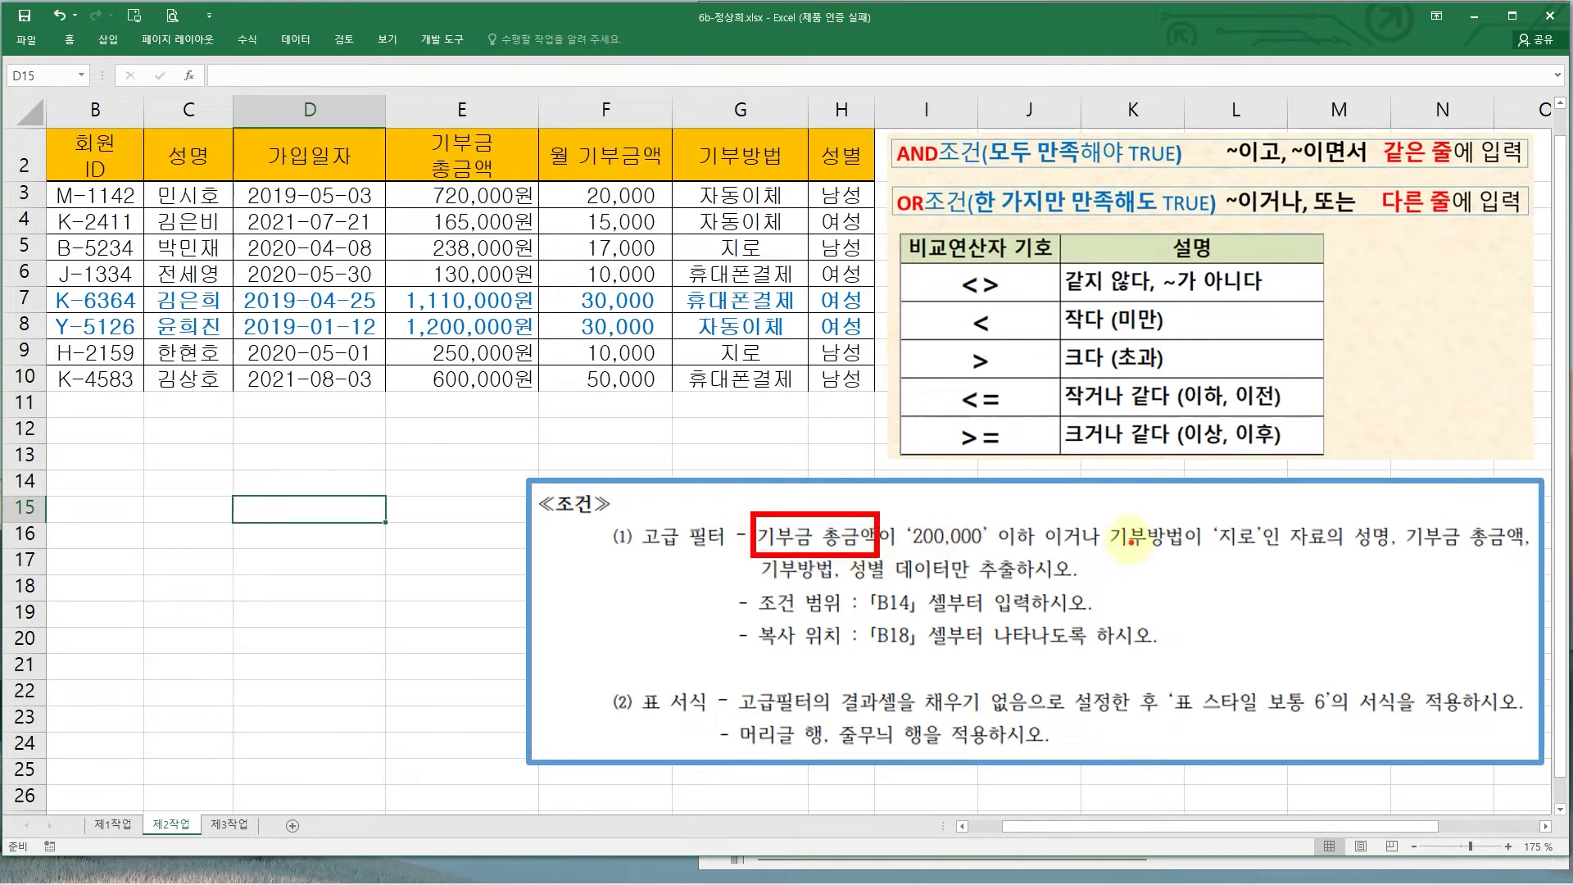
left_click_drag(1099, 510, 1186, 554)
mouse_move(776, 489)
left_mouse_down()
mouse_move(793, 512)
mouse_move(813, 481)
left_mouse_up()
left_click_drag(1129, 490, 1140, 497)
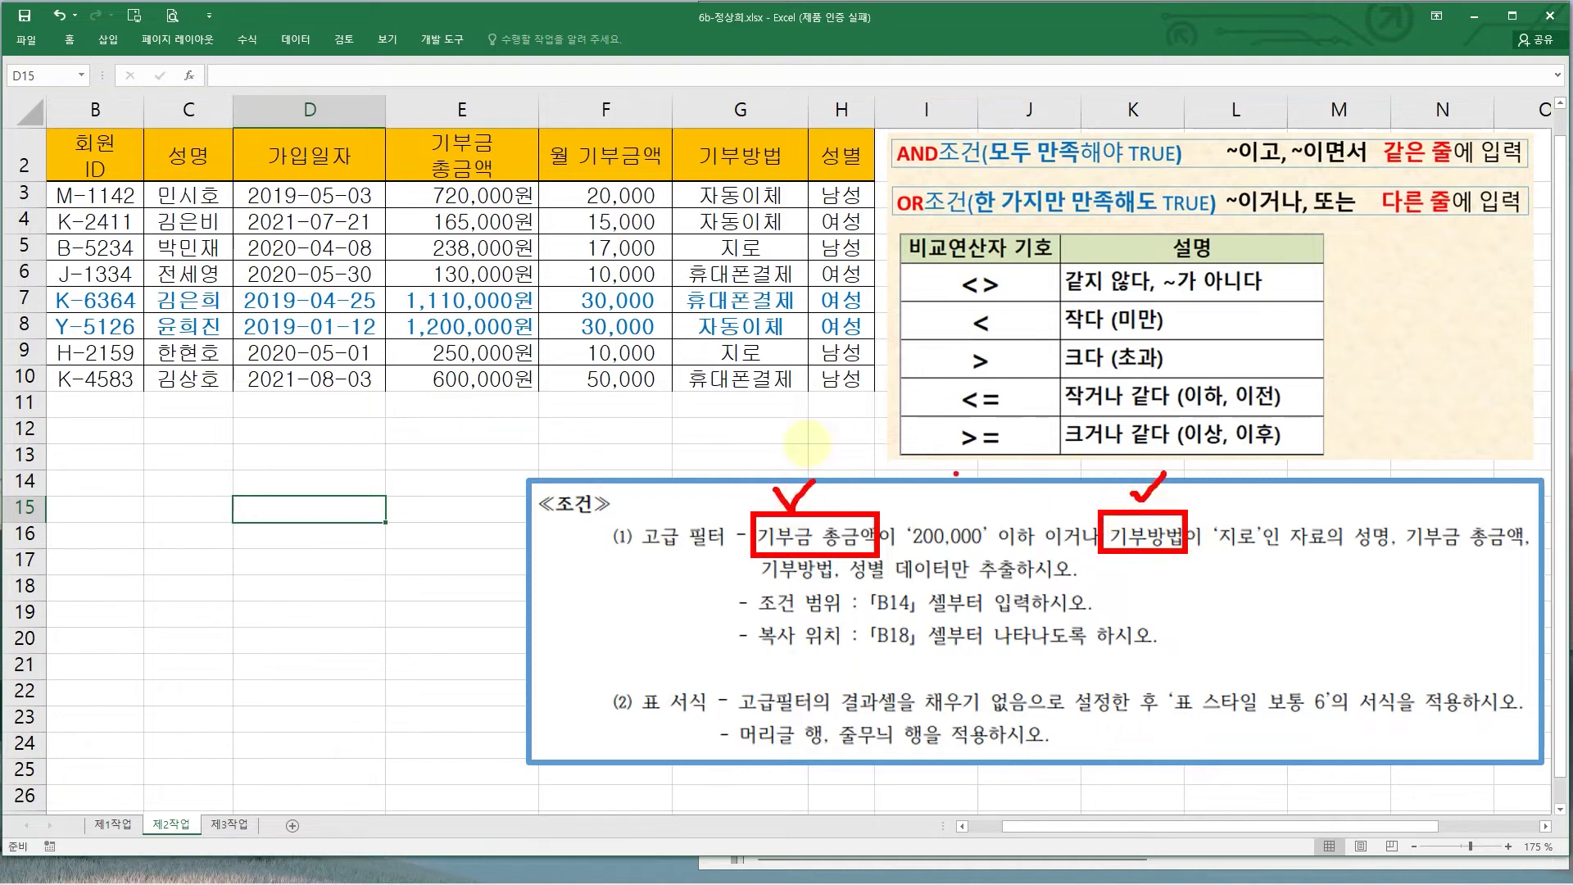
key("Escape")
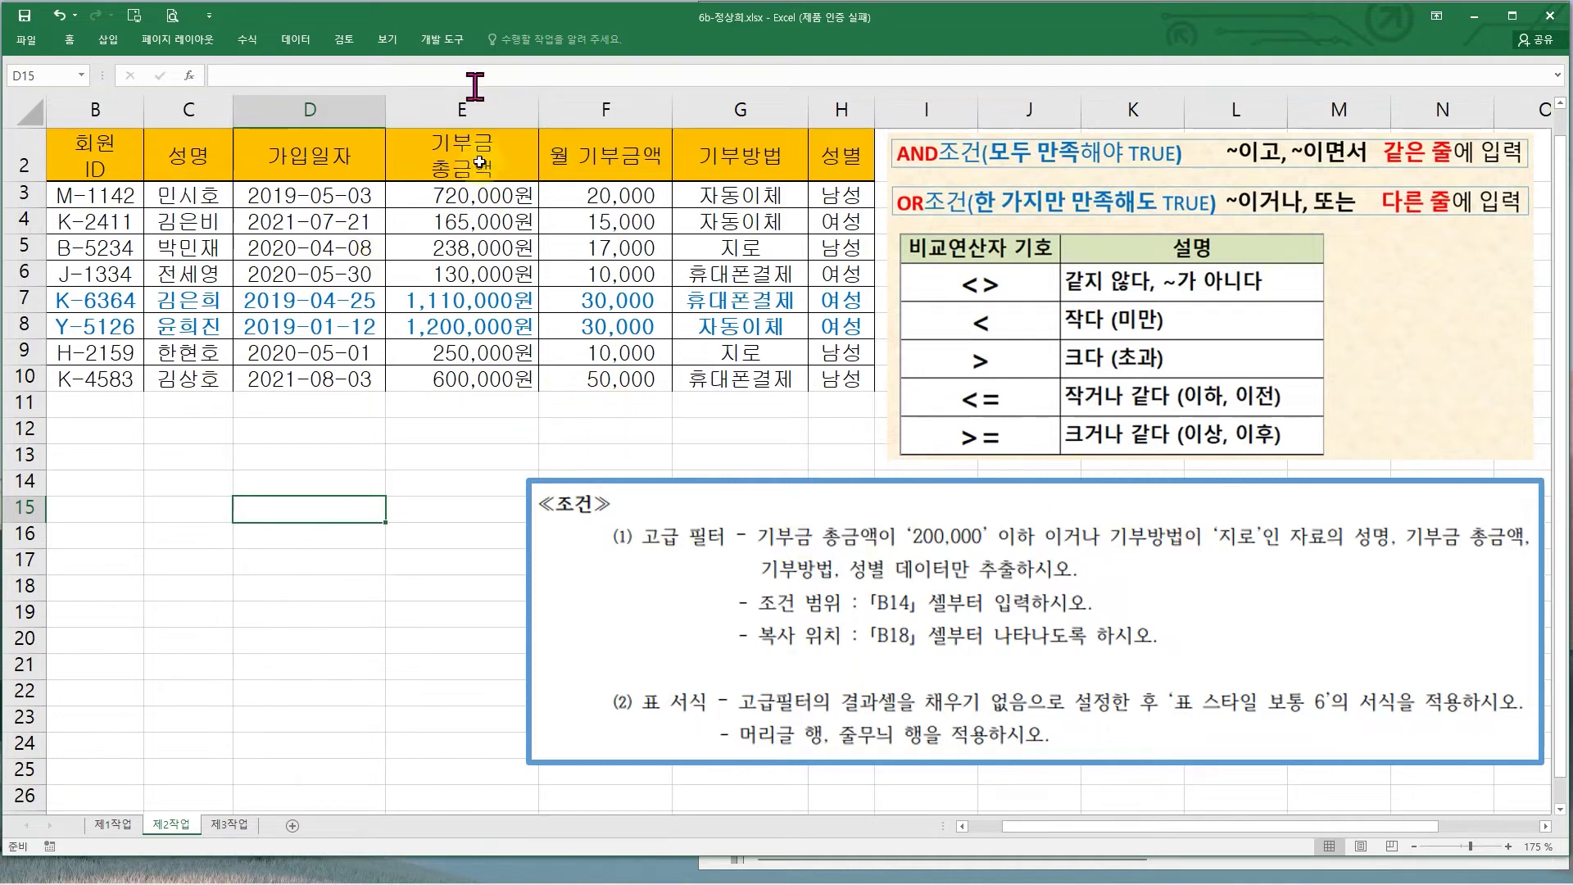
- Copy the 기부금 총금액 and 기부방법 header cells from row 2 and paste them at cell B14
left_click(469, 147)
left_click(732, 162, "ctrl")
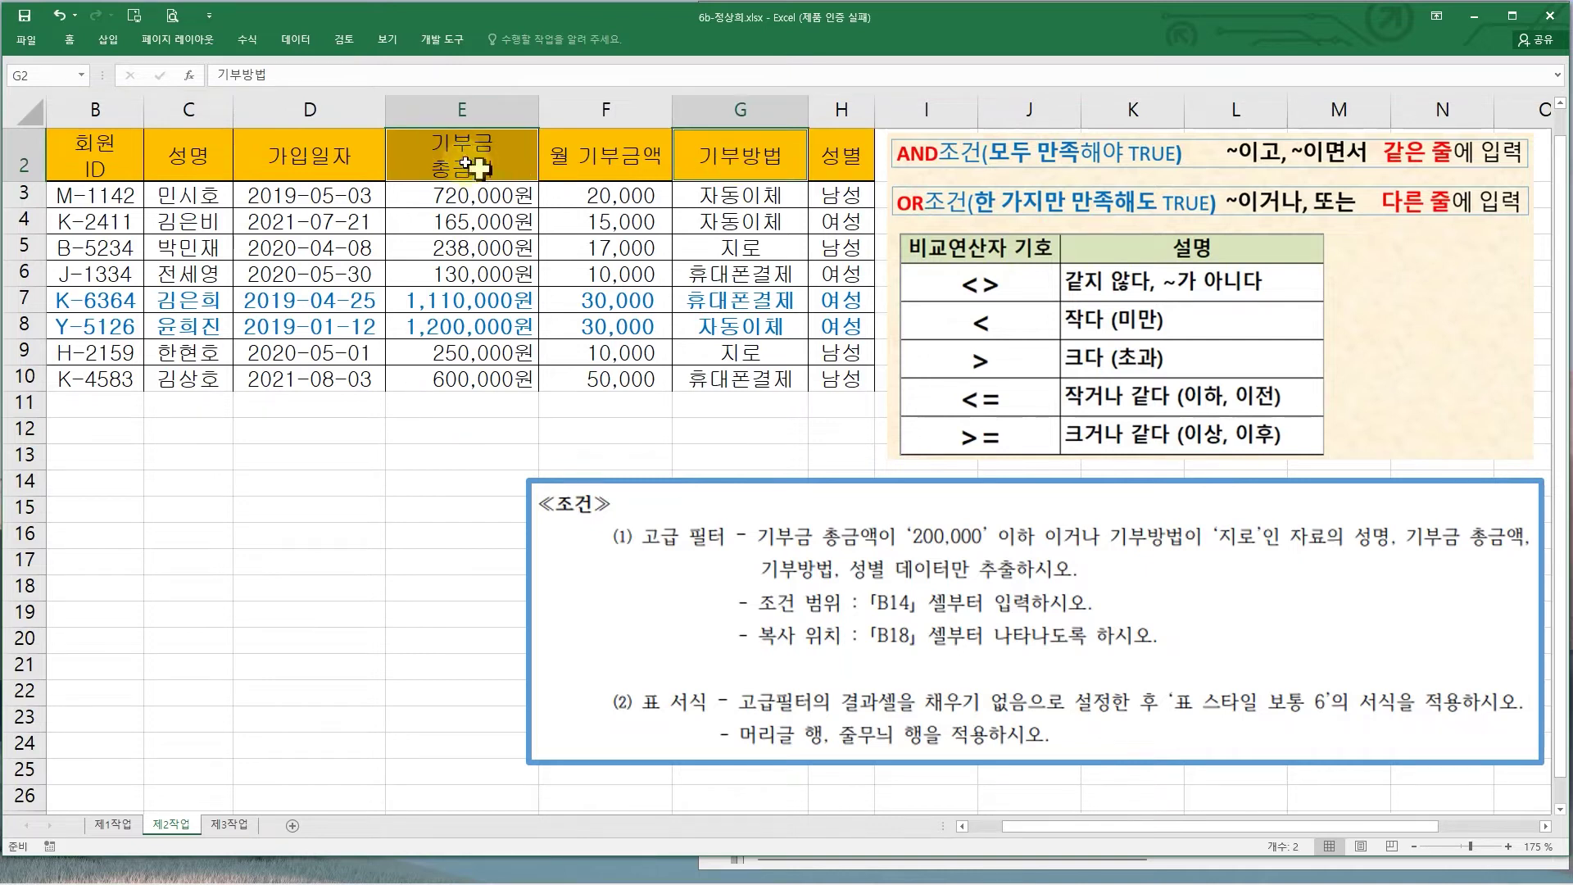
key("ctrl+c")
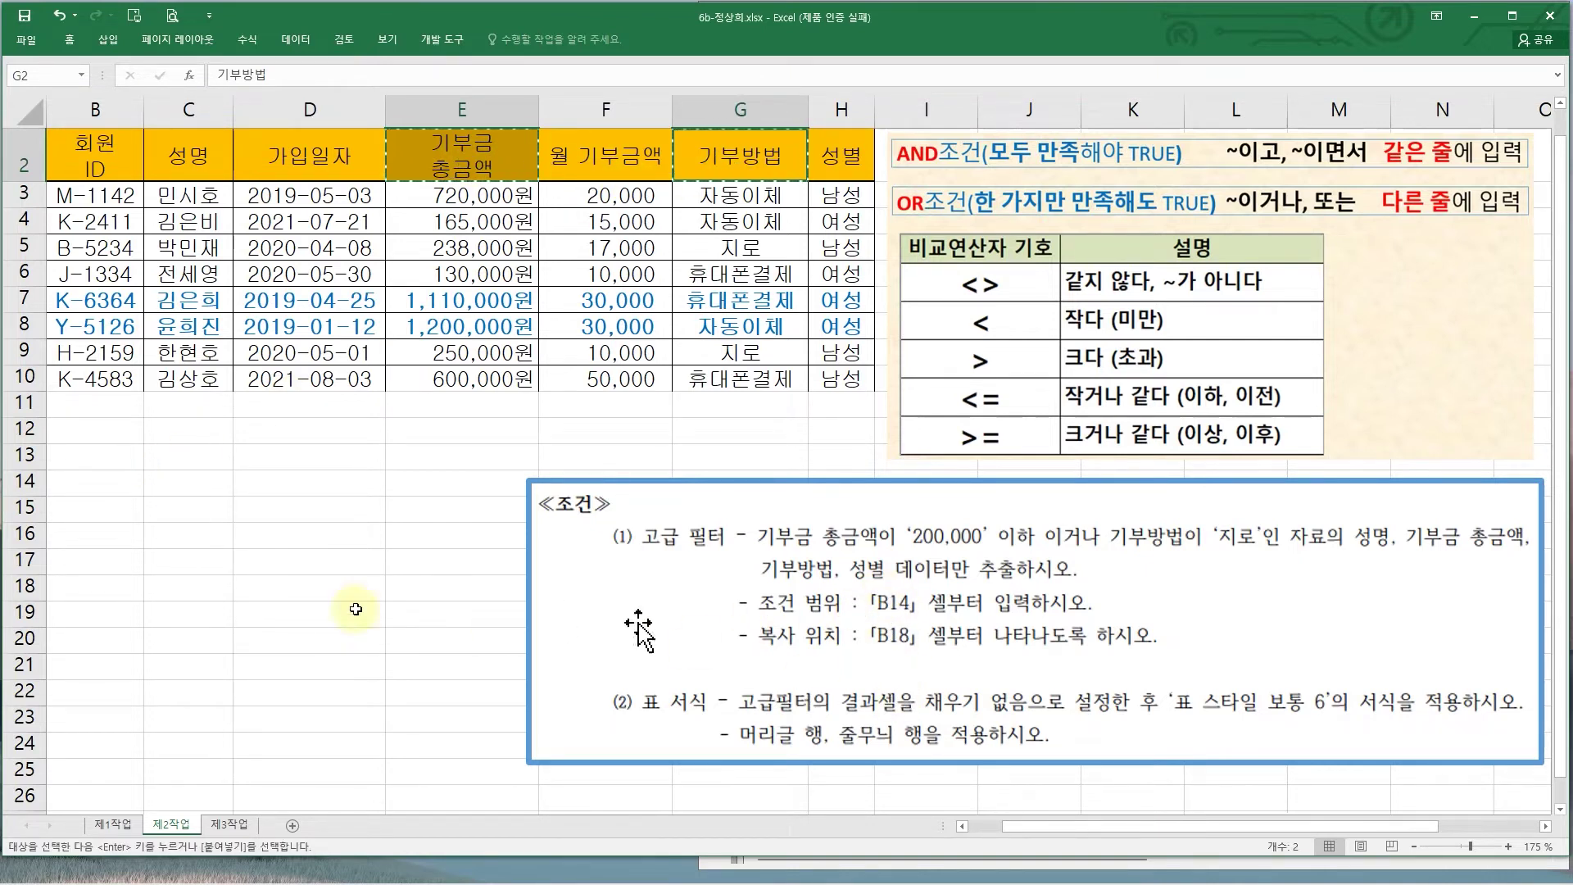
left_click(119, 485)
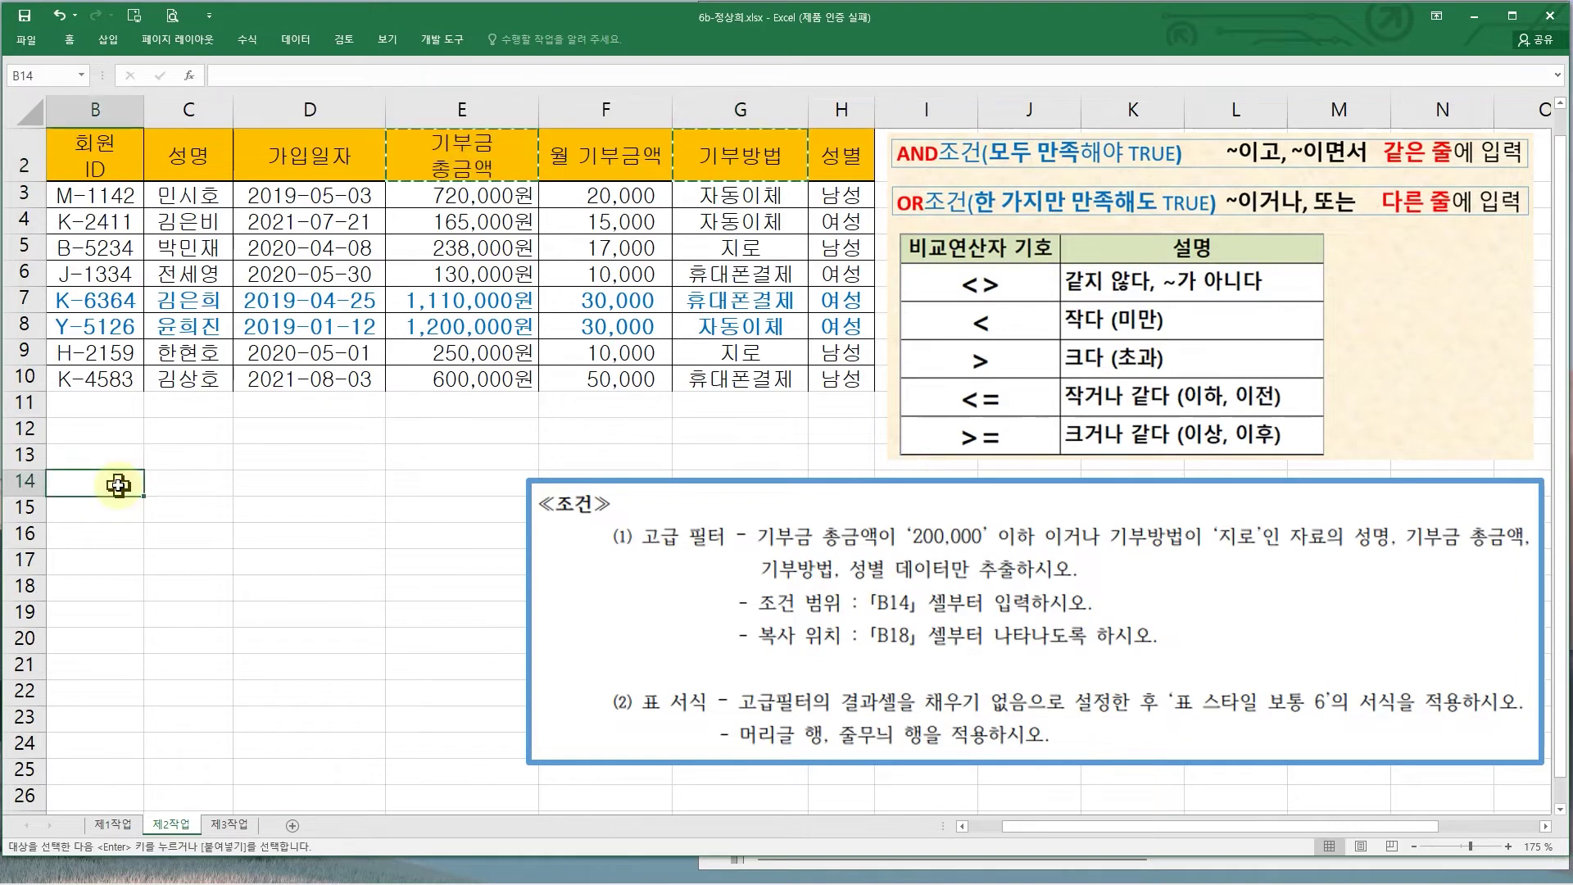
key("ctrl+v")
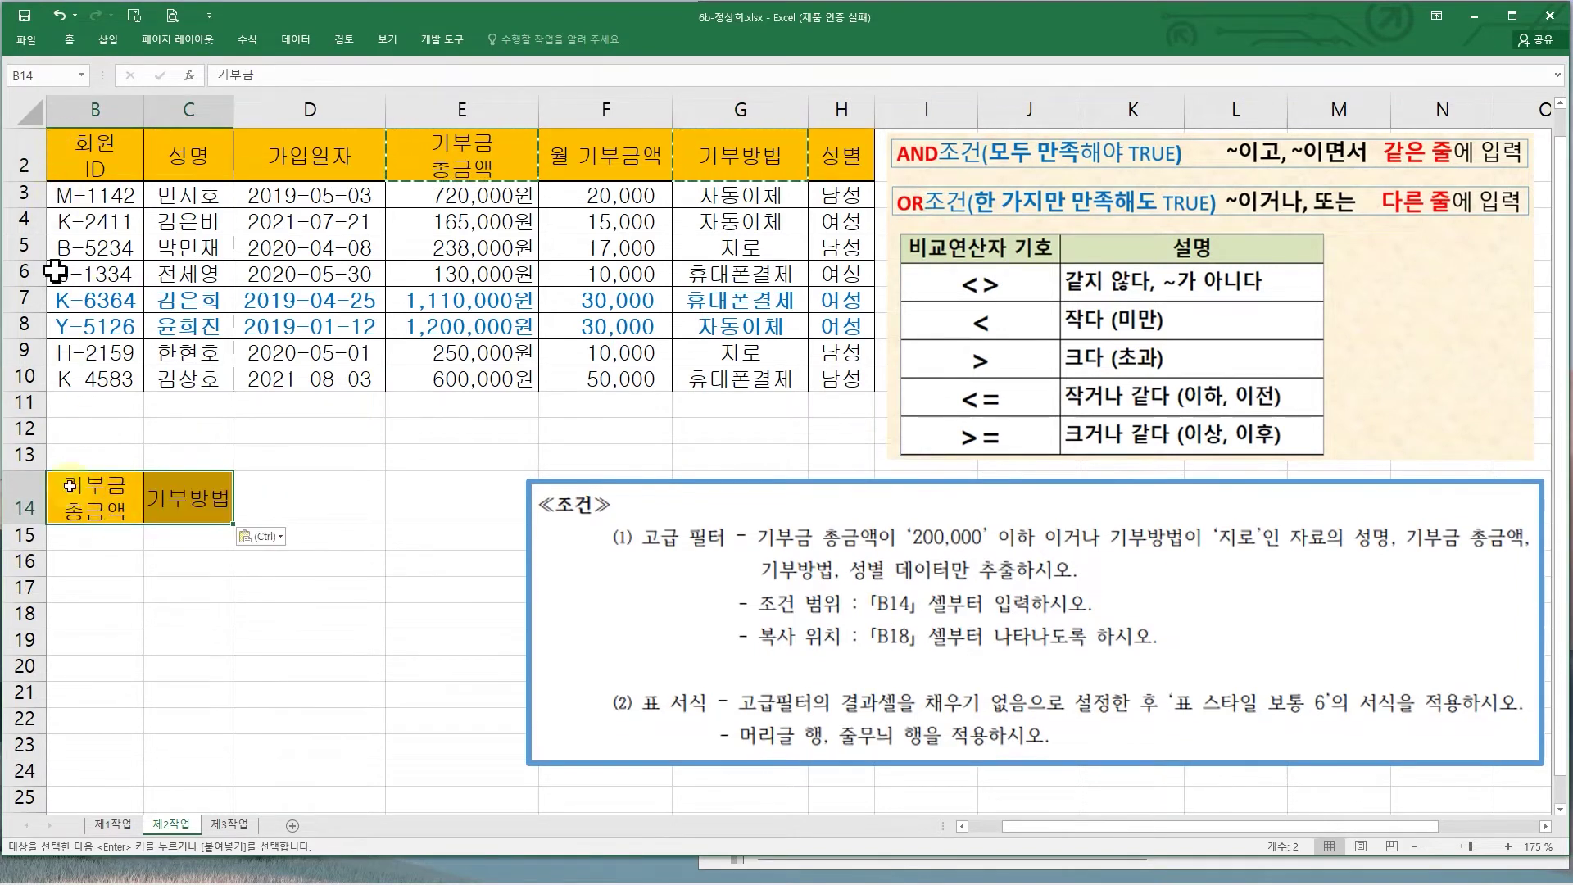
- Enter the criterion <=200000 in B15 under 기부금 총금액 and AutoFit the width of column B
left_click_drag(1026, 826, 984, 826)
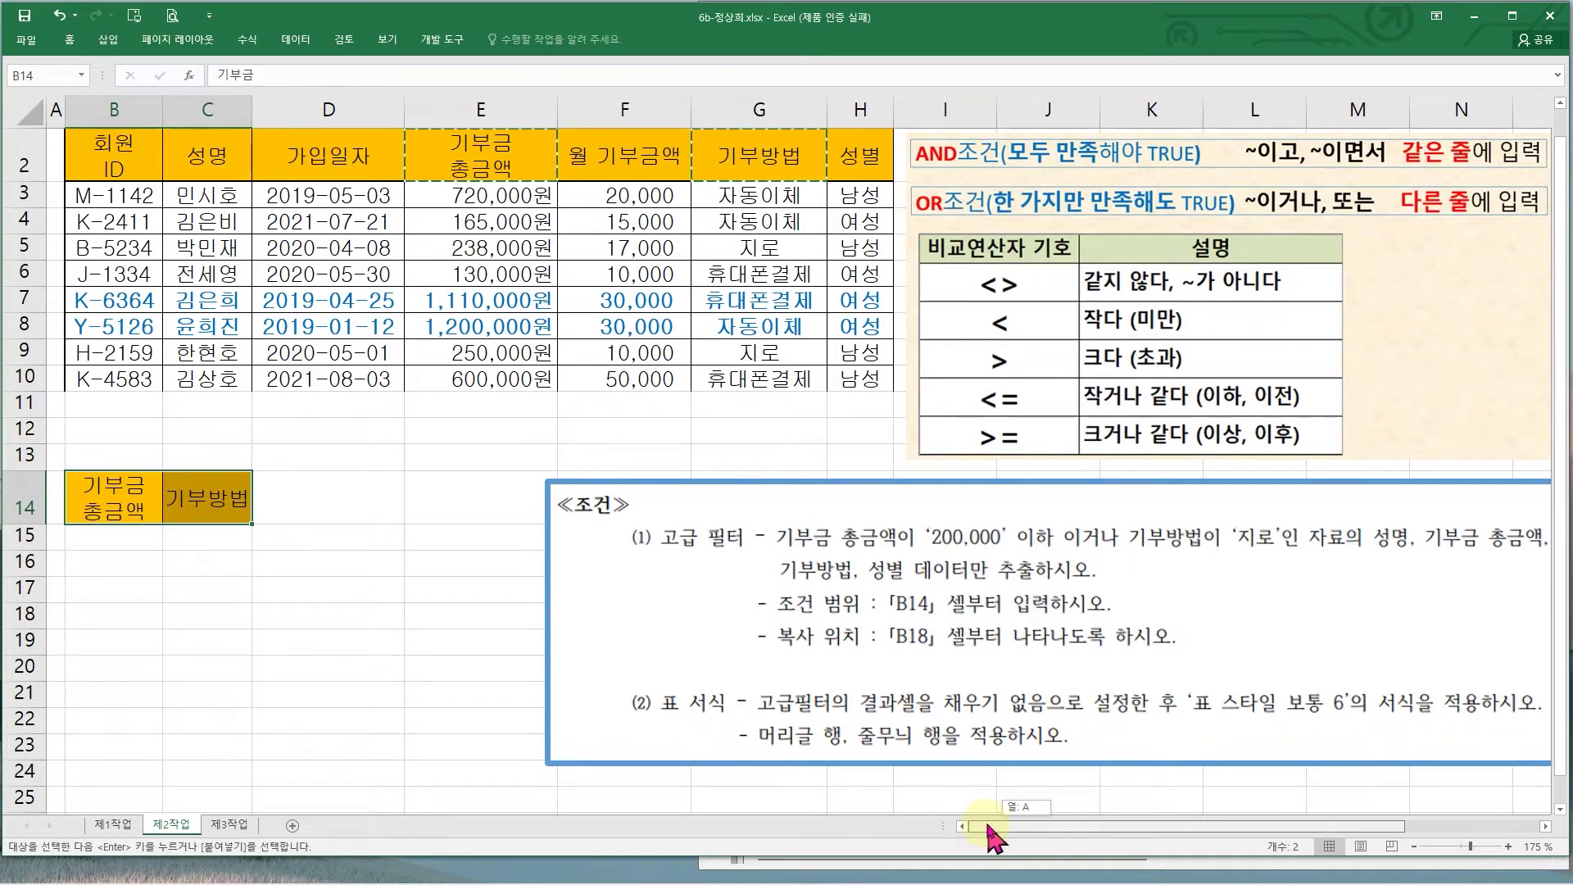
mouse_move(991, 828)
left_mouse_down()
mouse_move(1005, 828)
mouse_move(989, 828)
left_mouse_up()
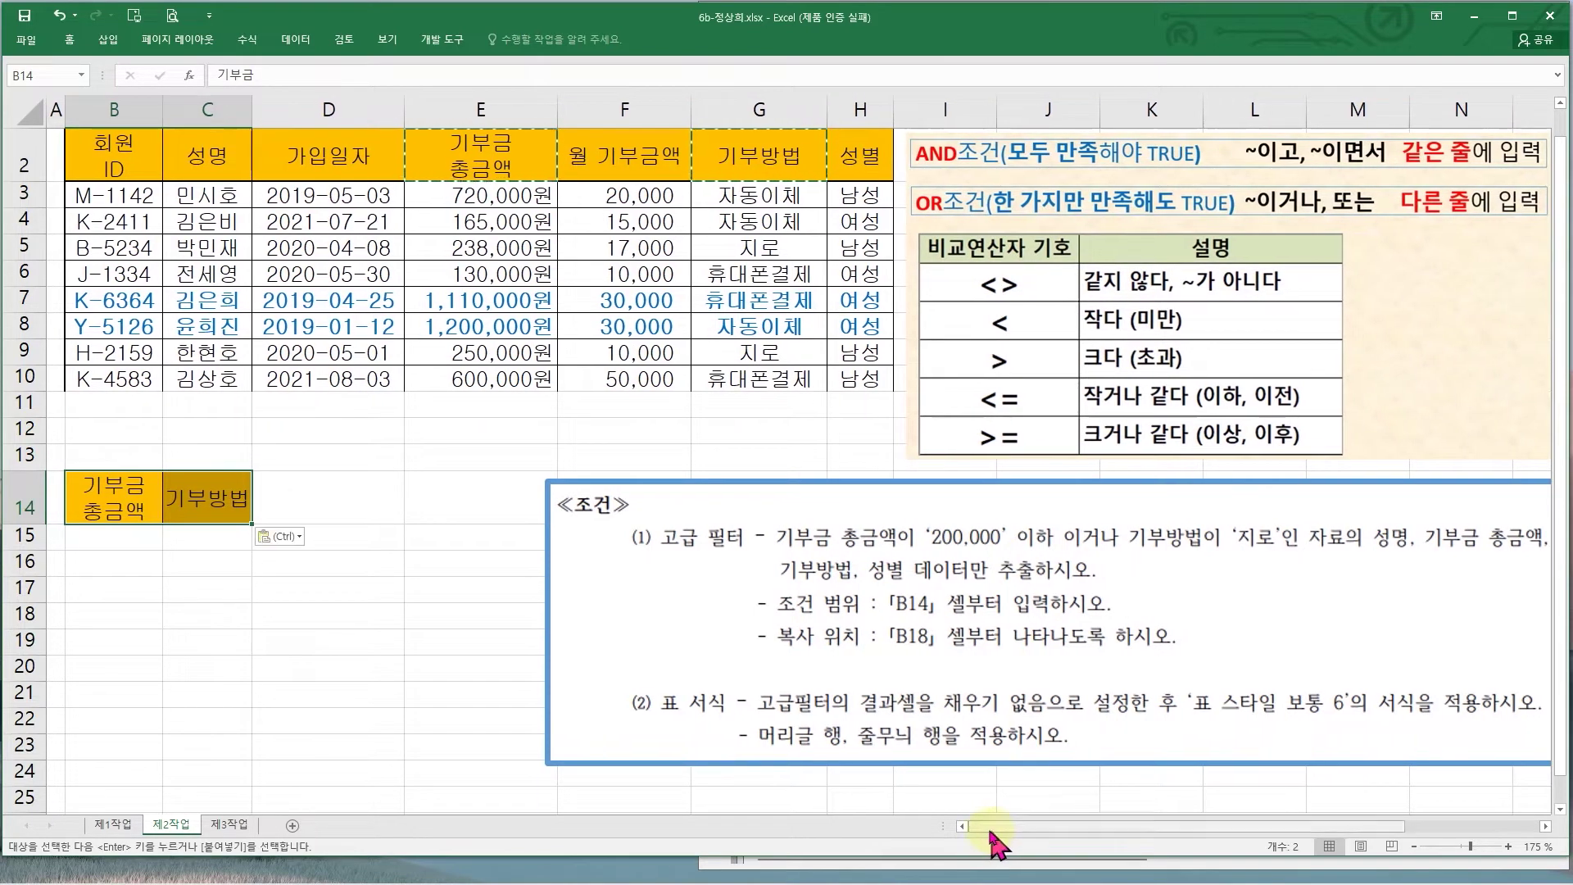
left_click(139, 541)
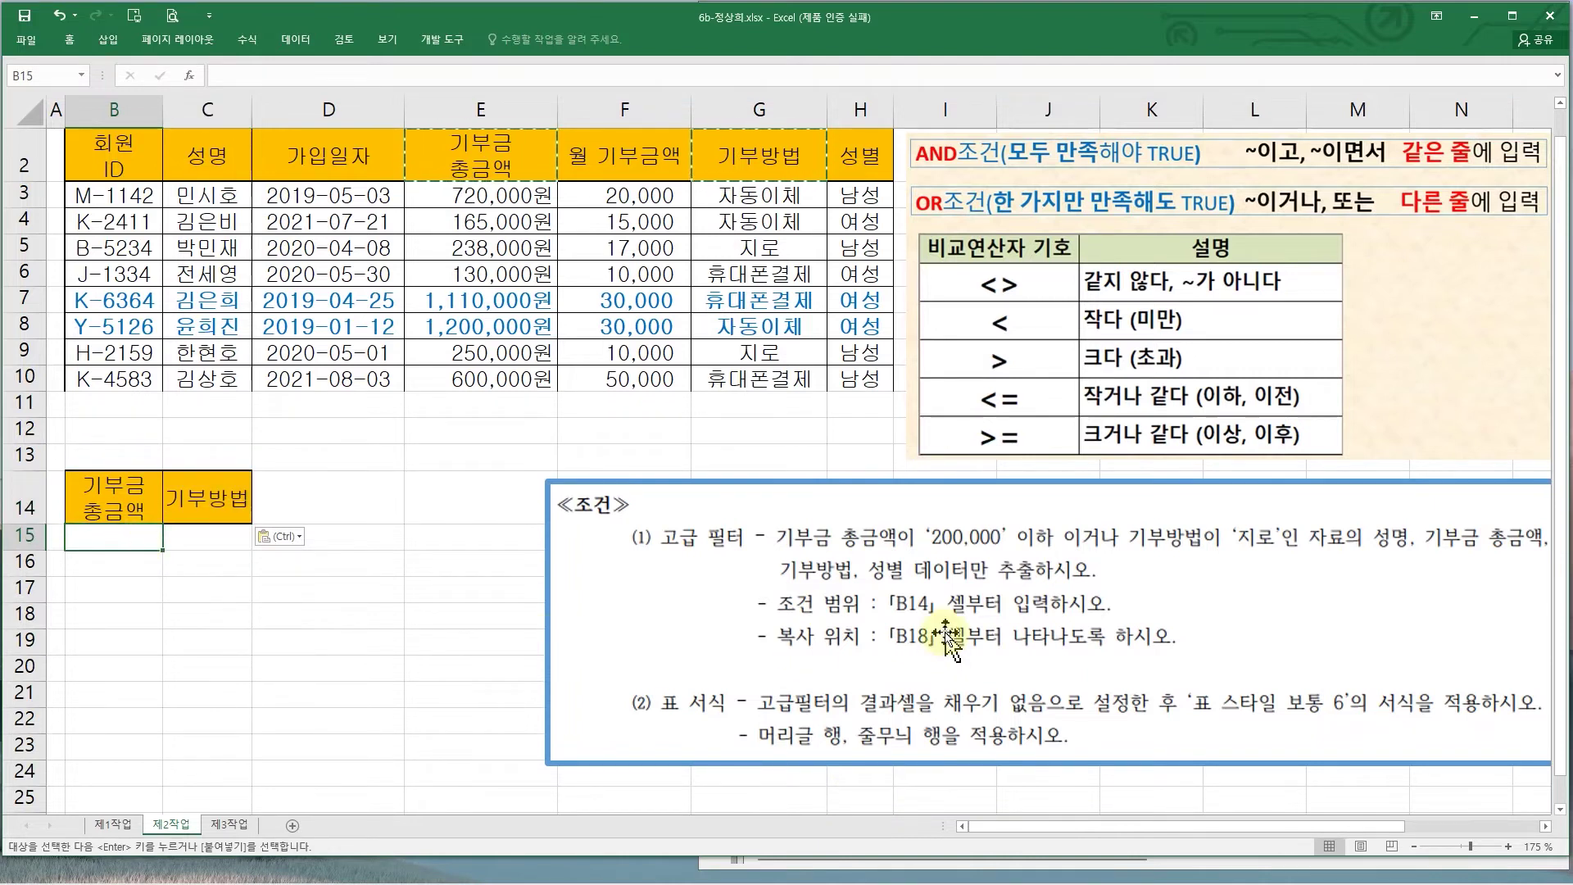
mouse_move(775, 511)
left_mouse_down()
mouse_move(875, 559)
mouse_move(1063, 558)
left_mouse_up()
left_click_drag(937, 501, 993, 476)
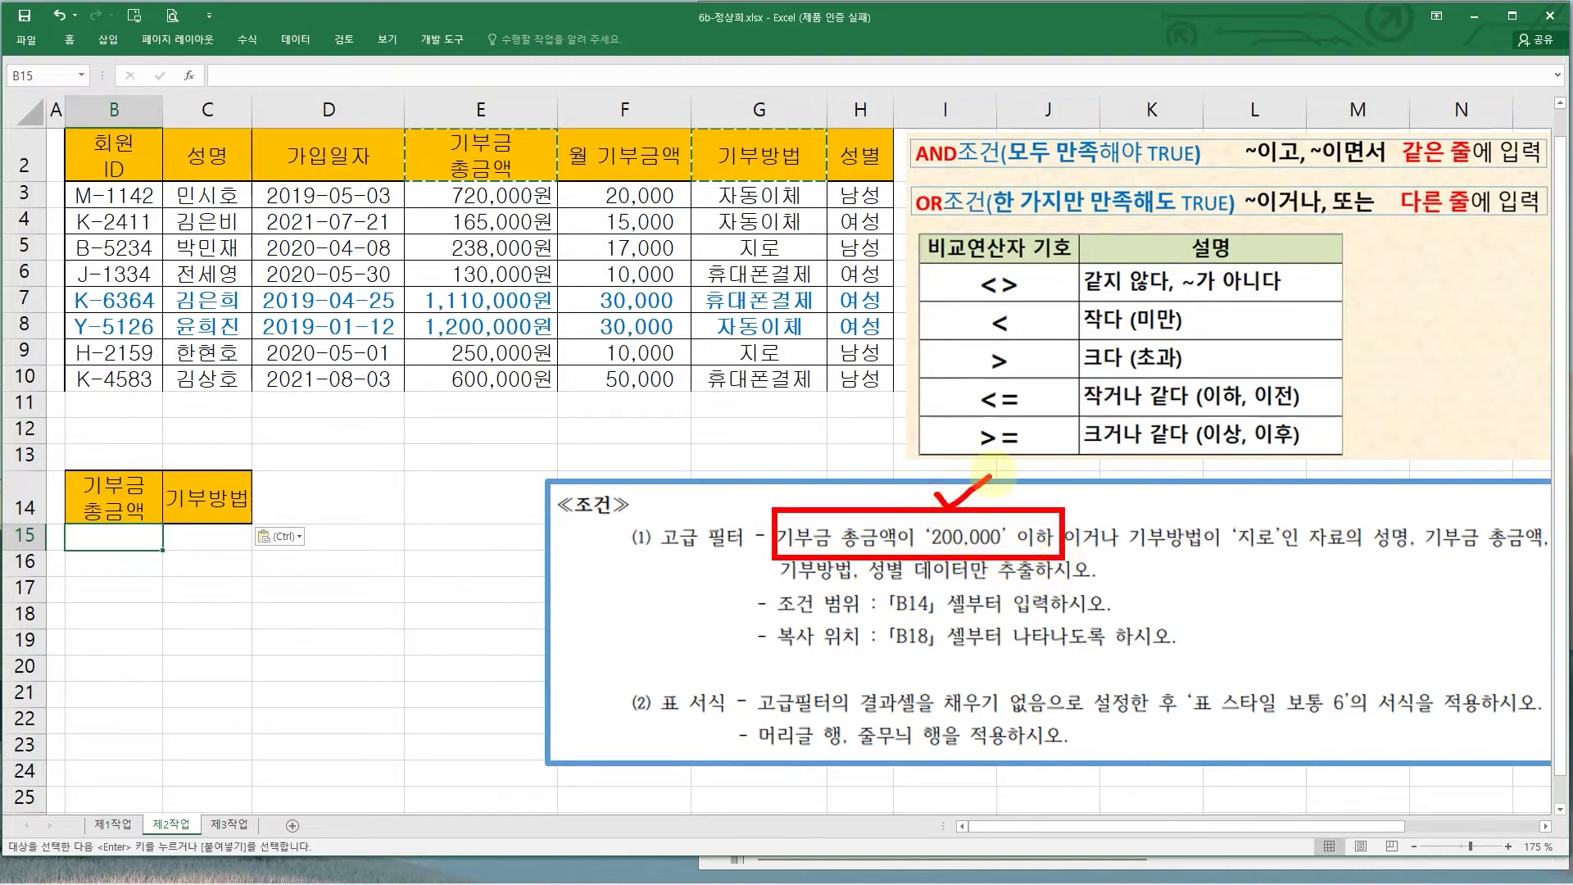
key("Escape")
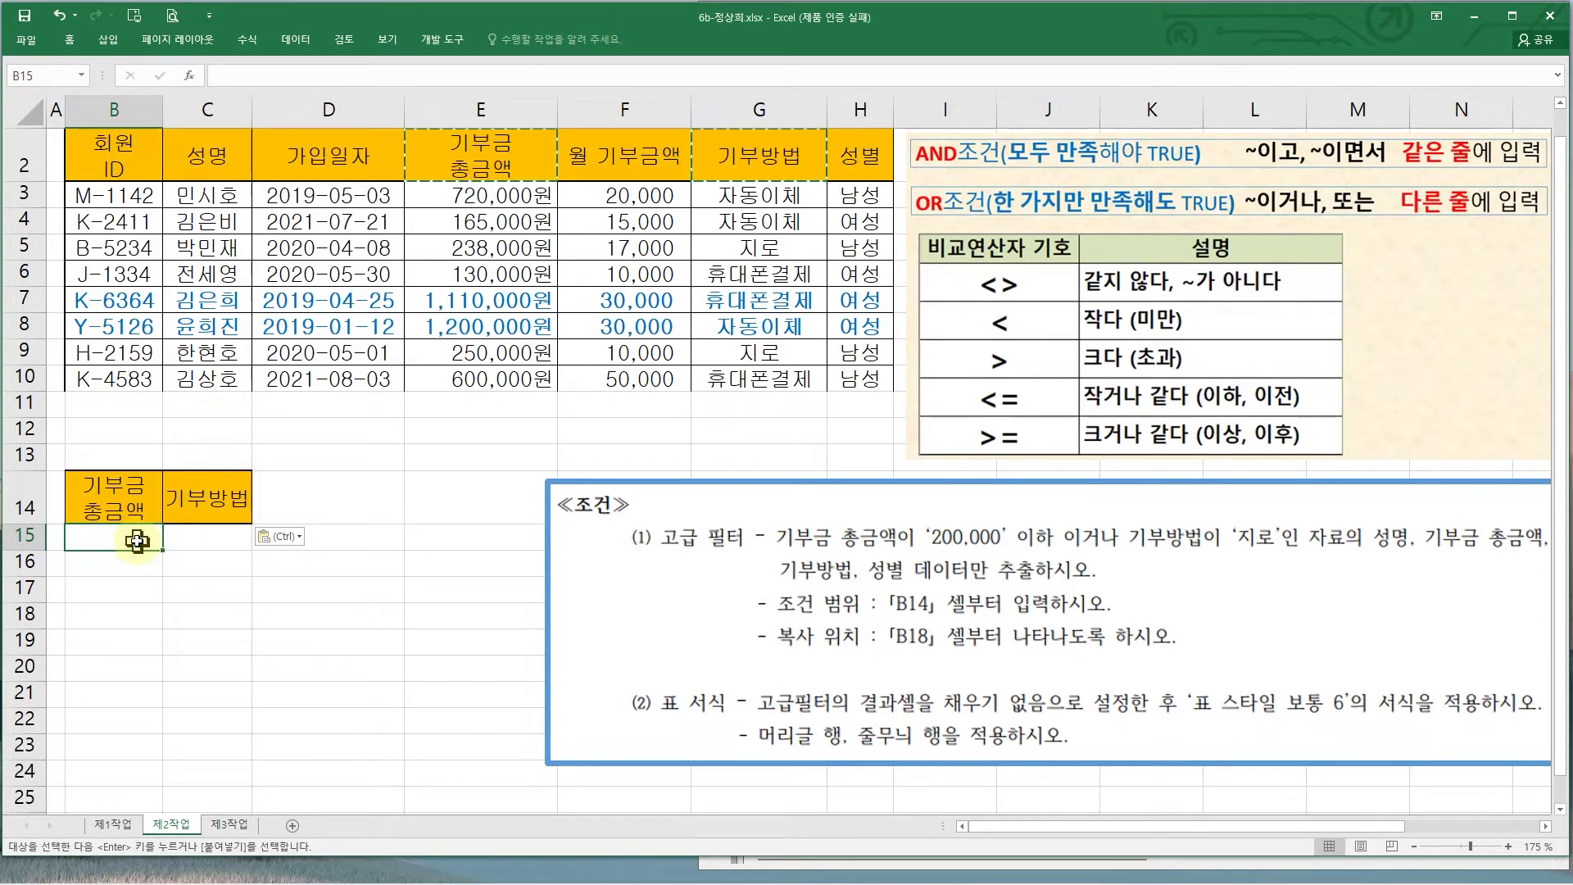
type("<=200000")
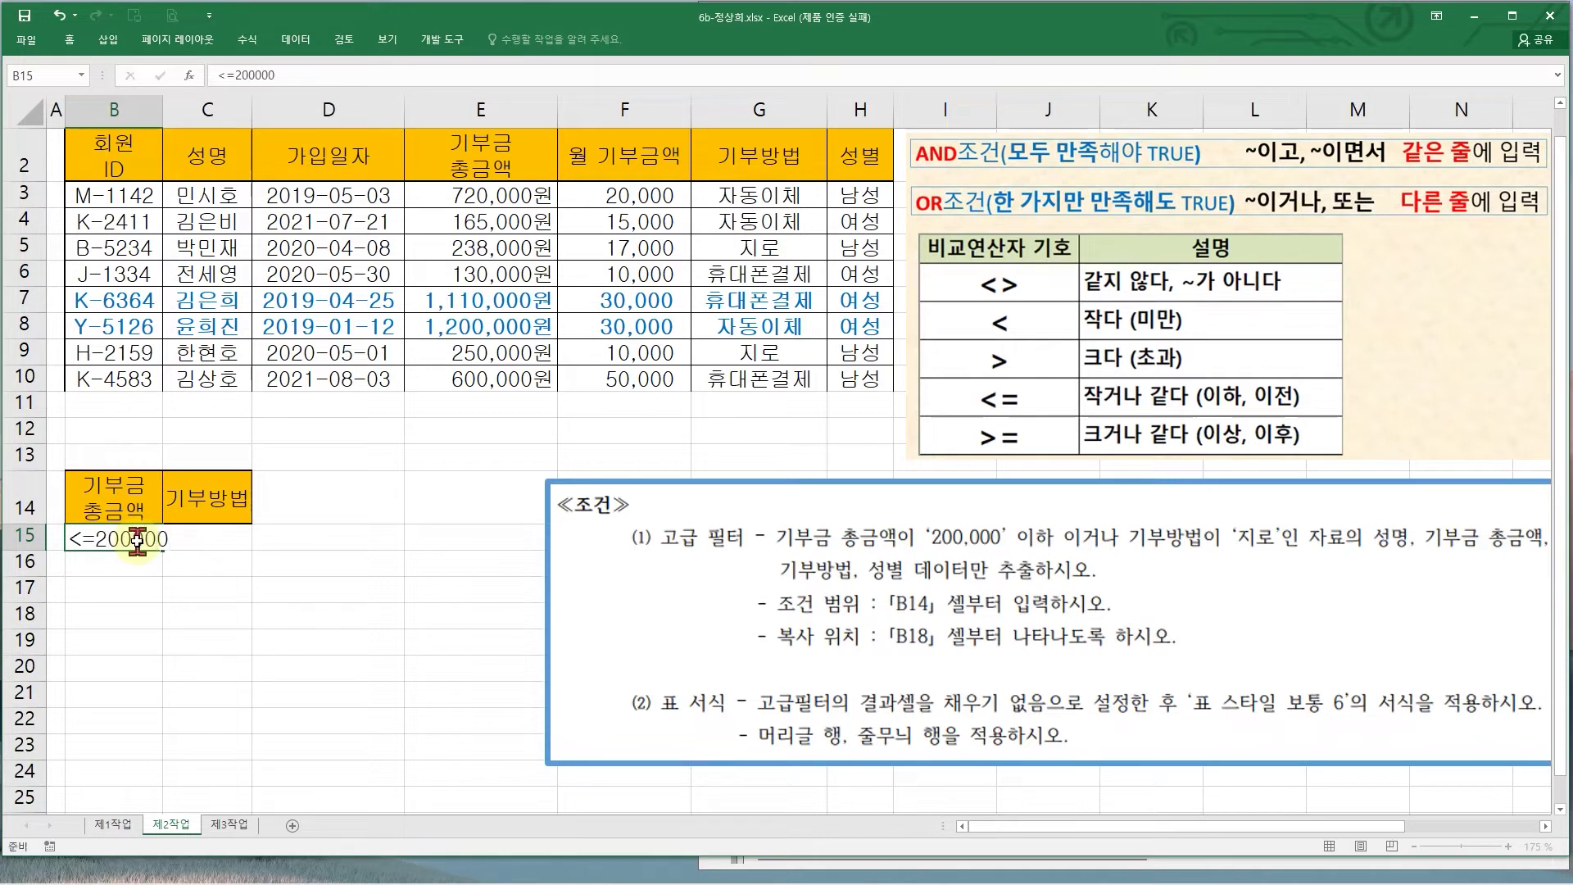
key("Return")
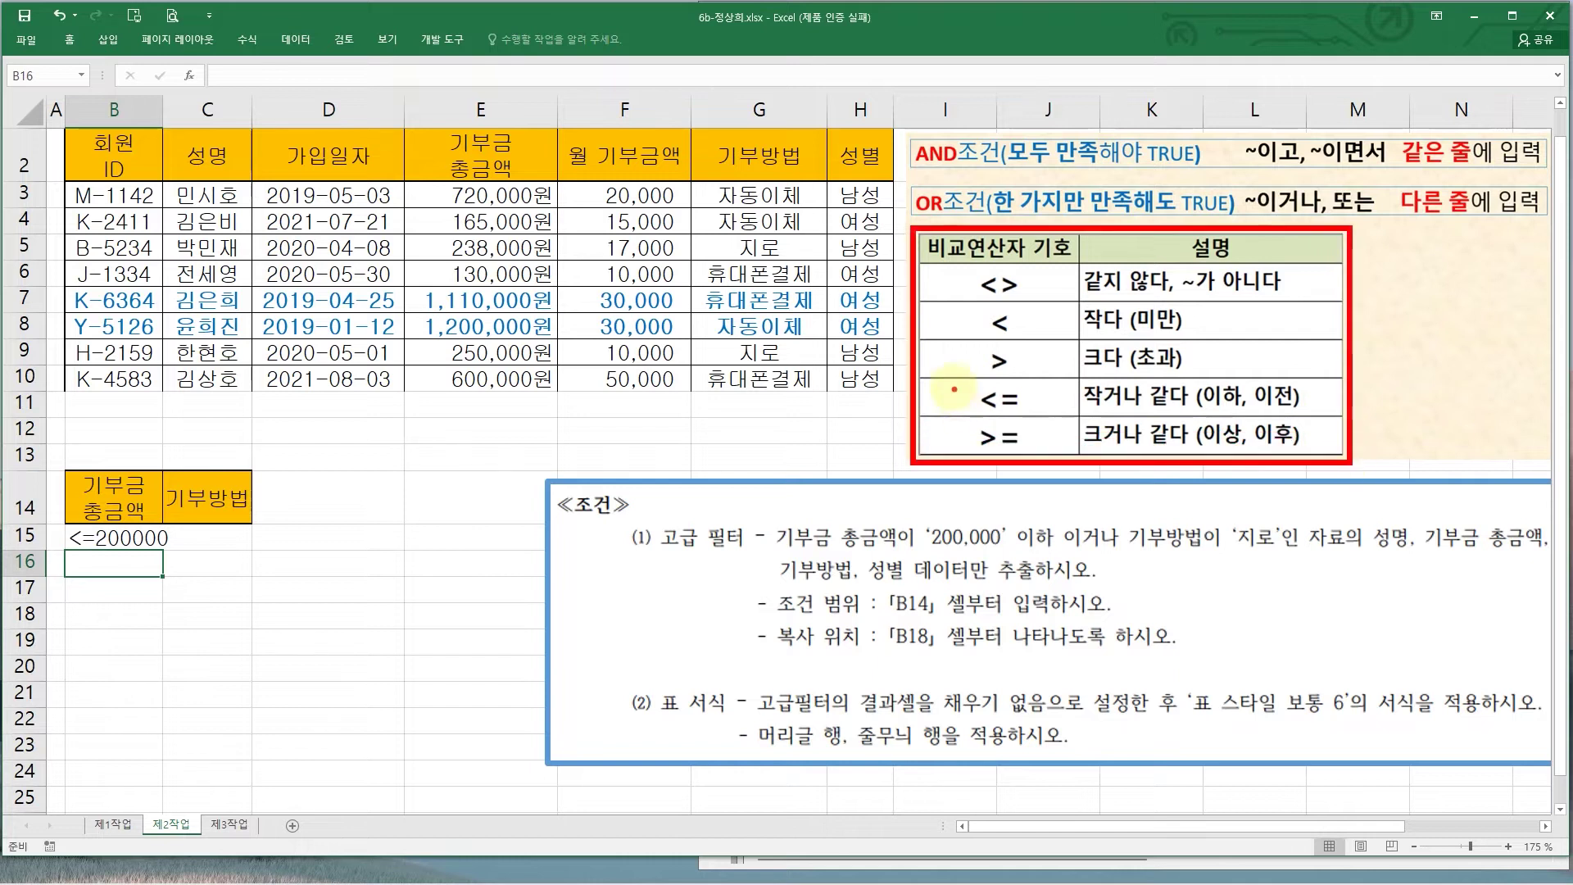
left_click_drag(954, 382, 1306, 420)
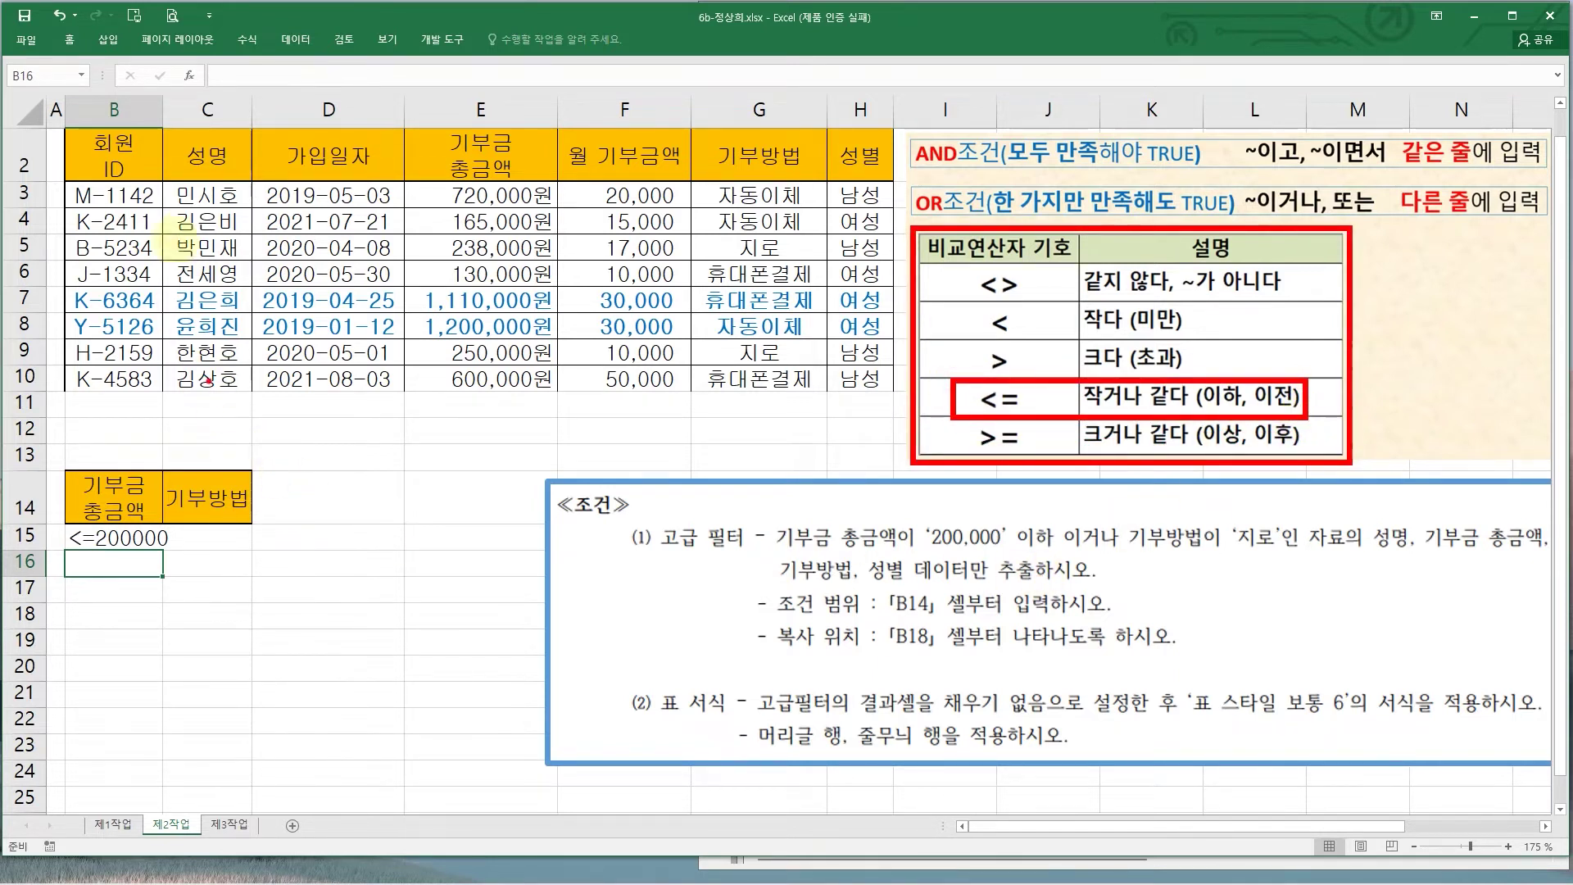
double_click(163, 104)
left_click(233, 536)
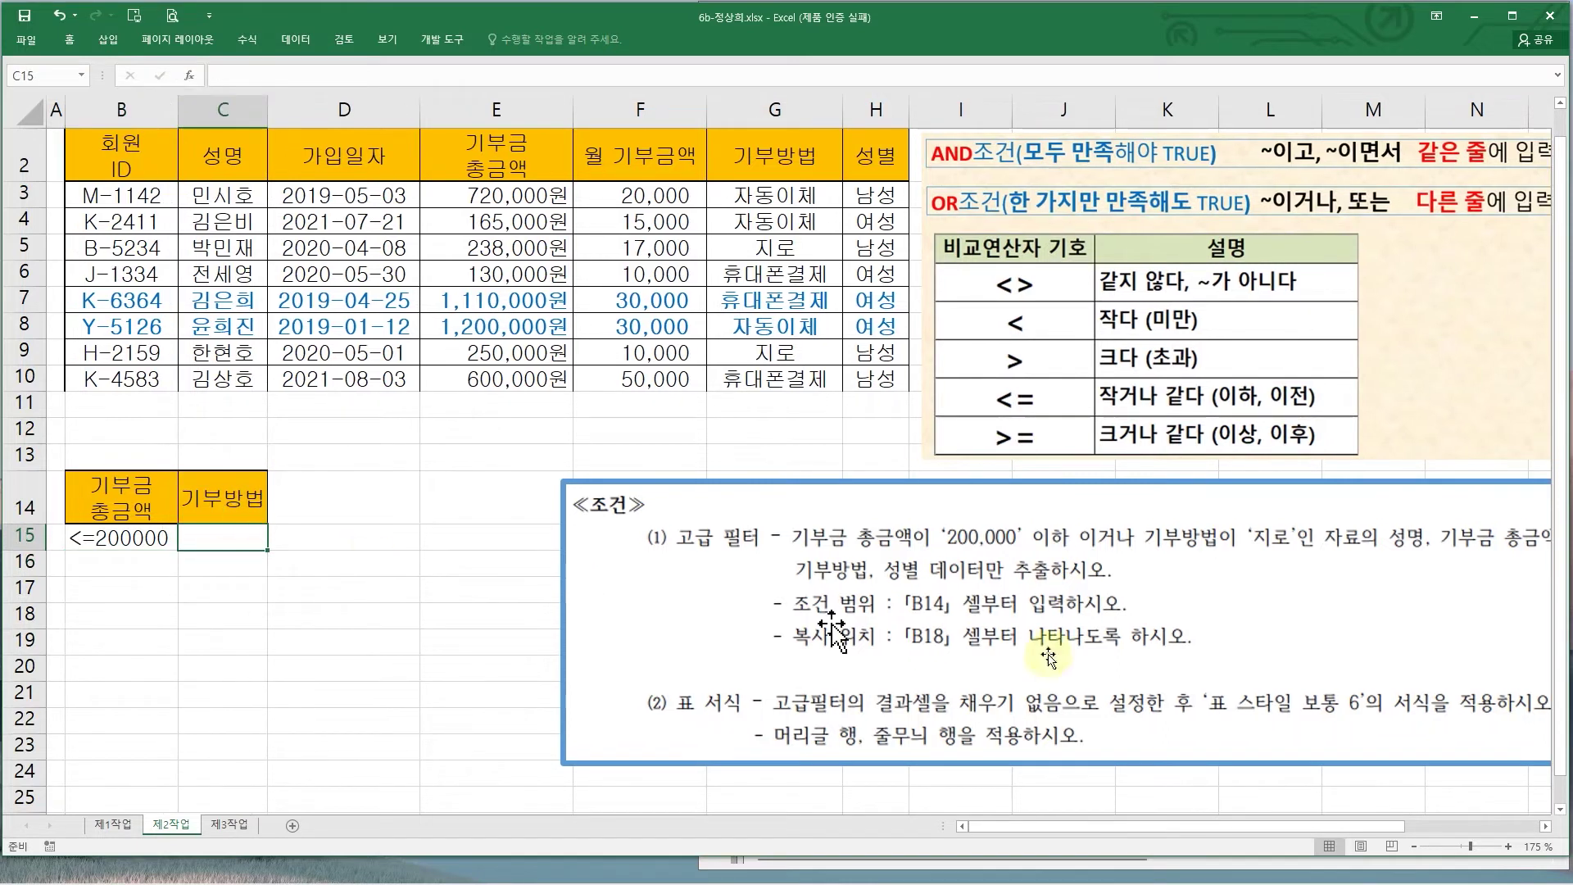
left_click_drag(1136, 516, 1301, 552)
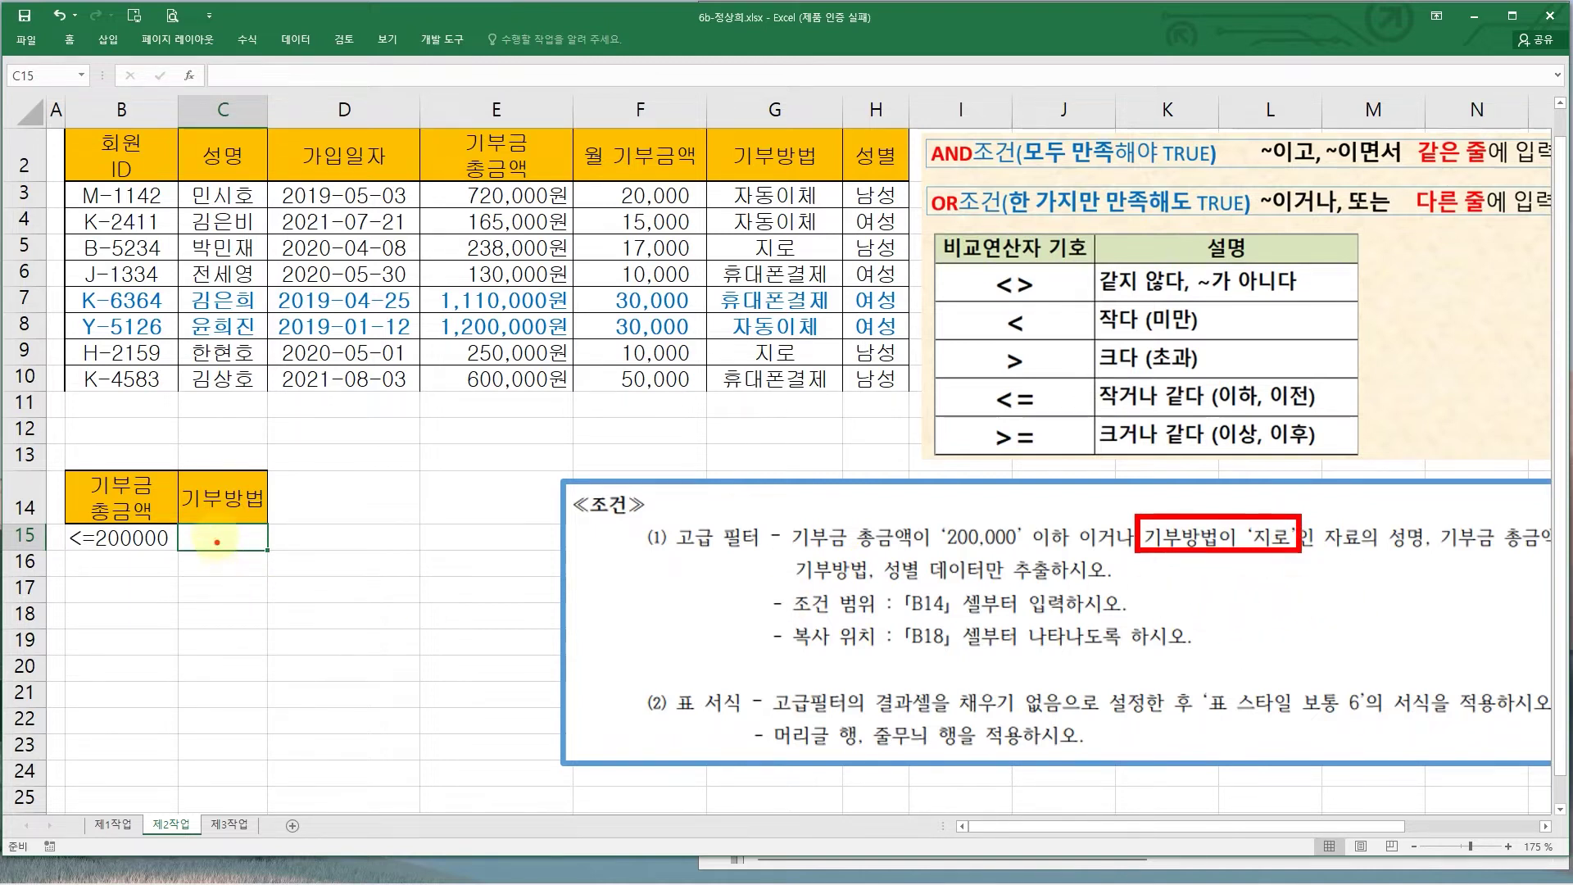
mouse_move(216, 534)
left_mouse_down()
mouse_move(242, 528)
mouse_move(225, 560)
left_mouse_up()
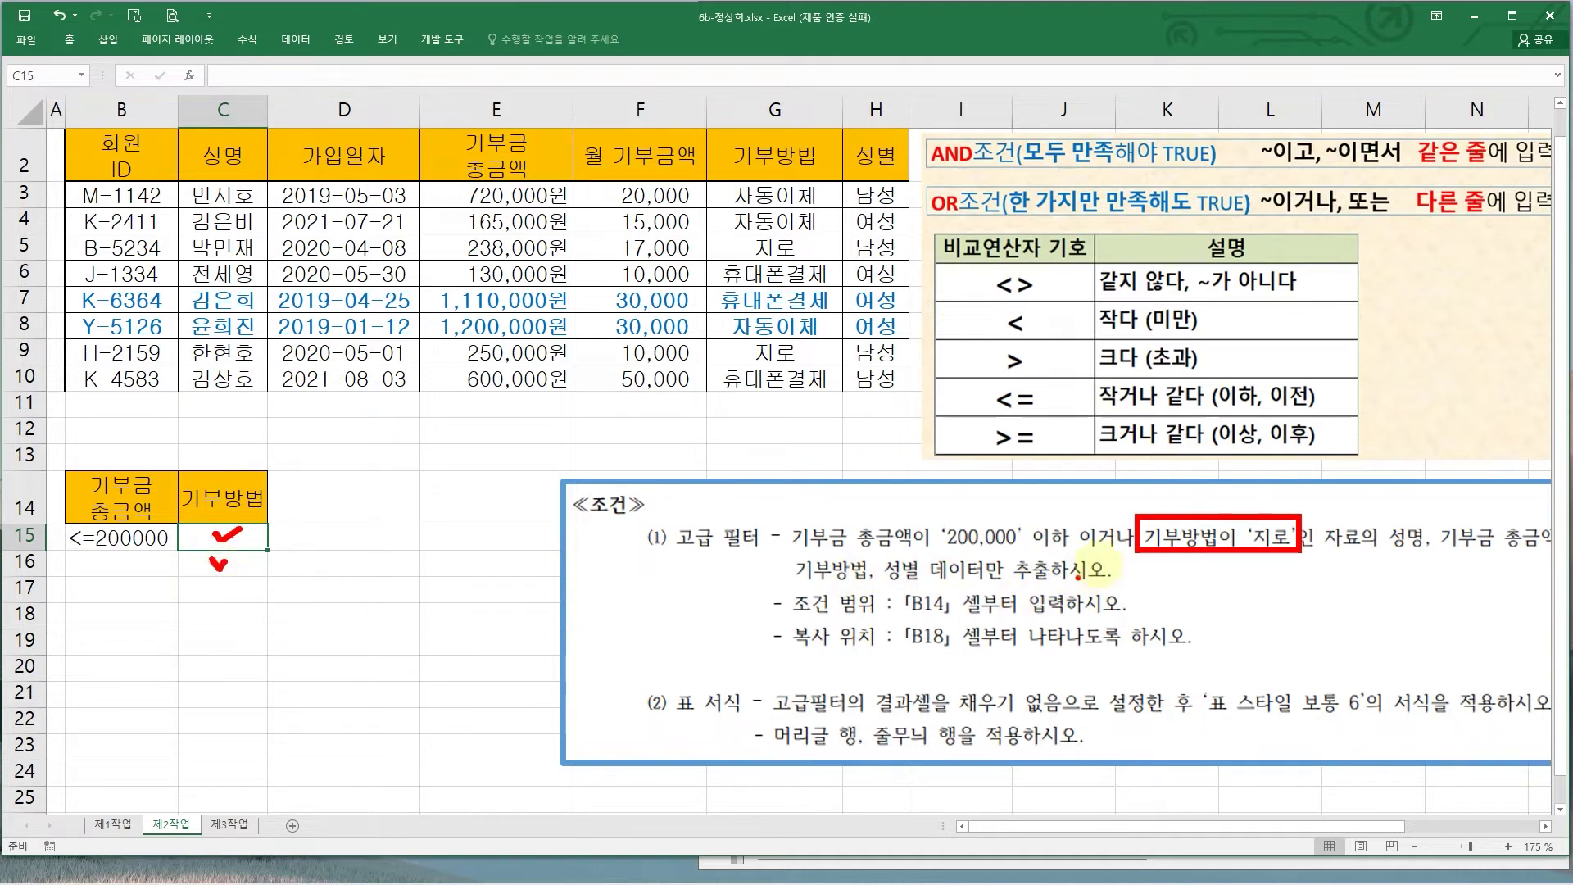
mouse_move(1128, 559)
left_mouse_down()
mouse_move(1083, 516)
mouse_move(1107, 506)
left_mouse_up()
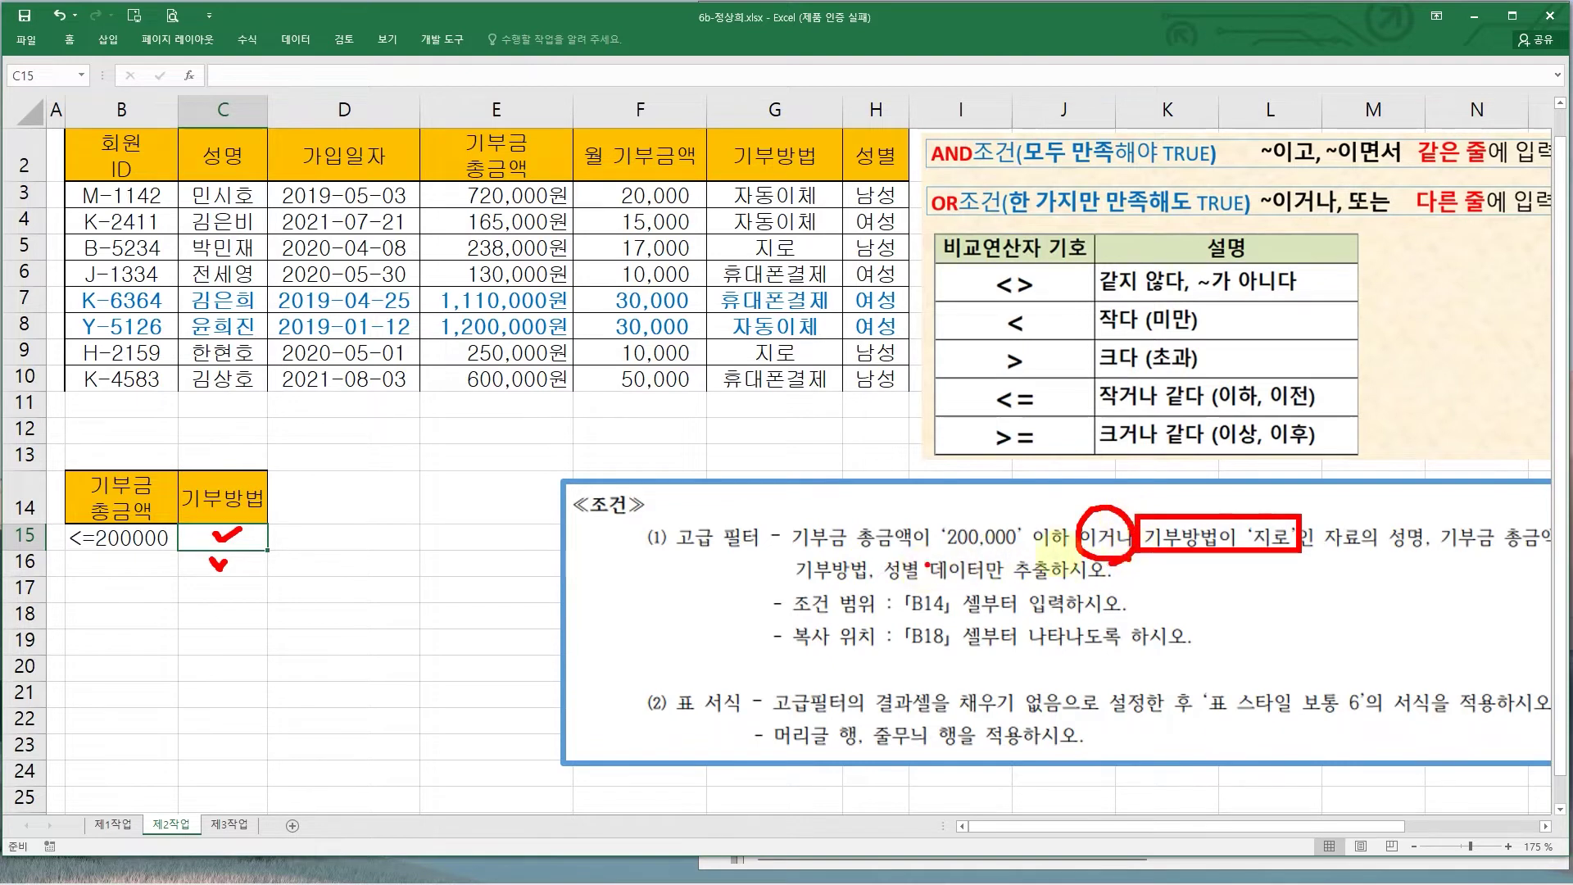
left_click_drag(1106, 484, 1163, 449)
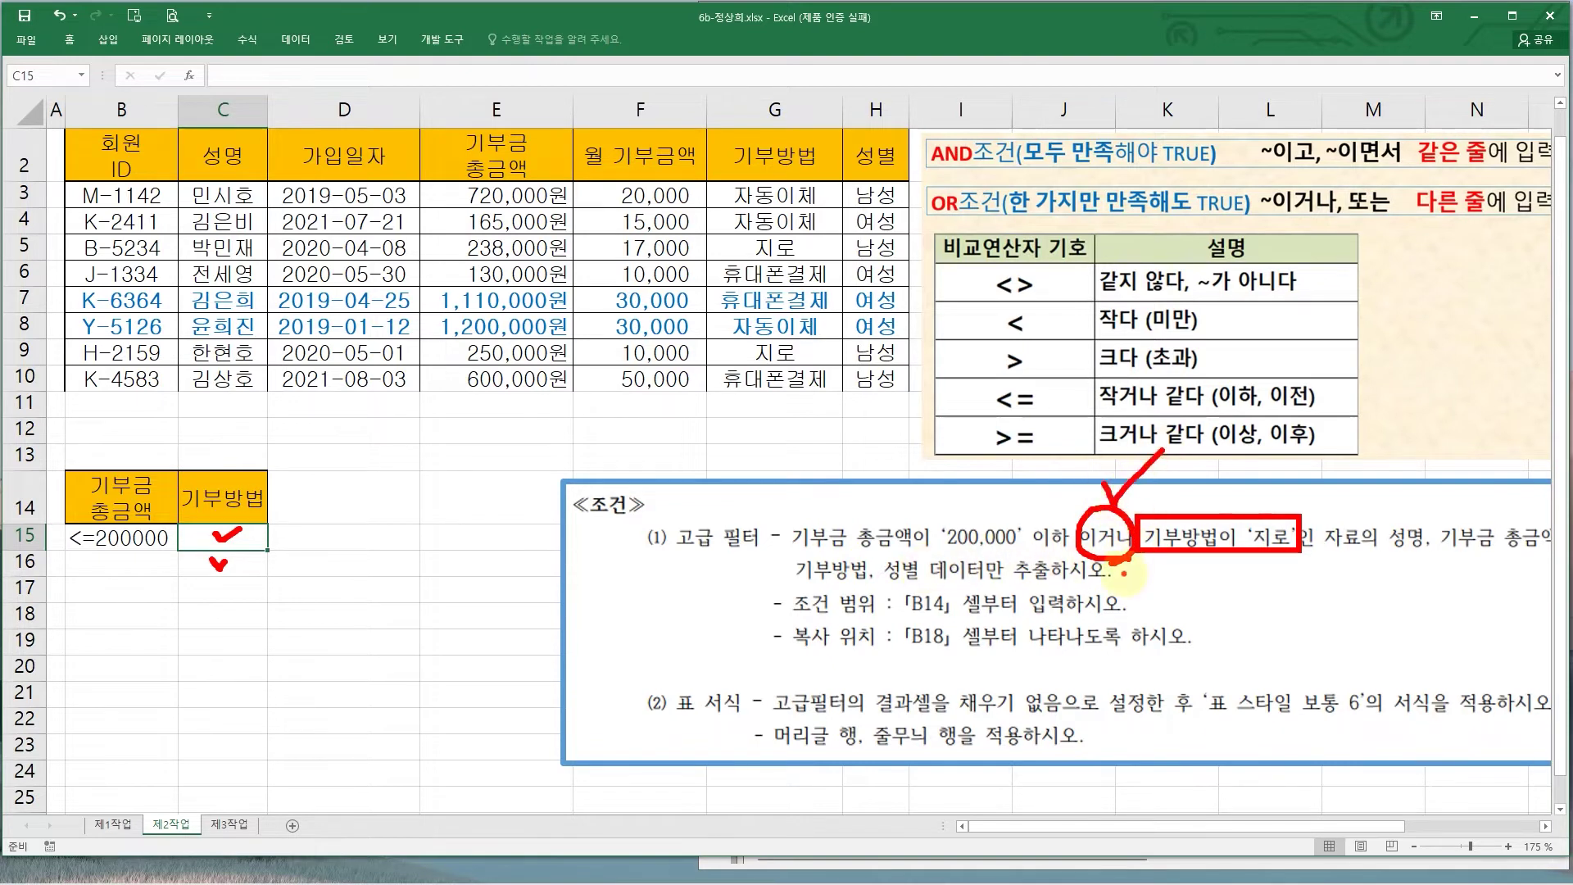
left_click_drag(787, 518, 1064, 554)
left_click_drag(917, 490, 921, 501)
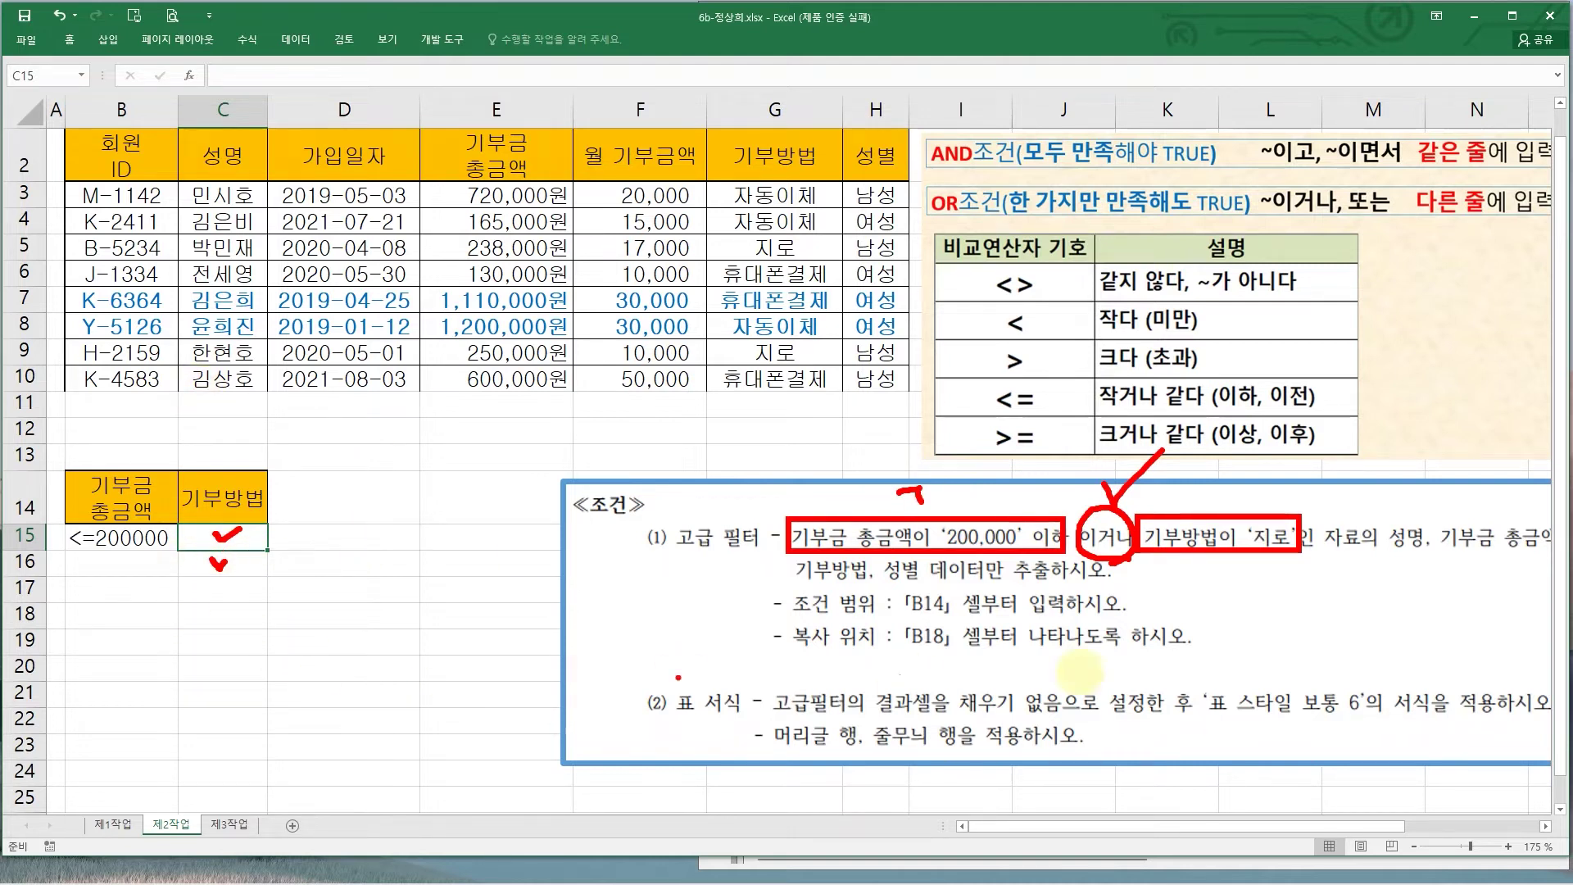
mouse_move(918, 167)
left_mouse_down()
mouse_move(1081, 246)
mouse_move(1551, 236)
left_mouse_up()
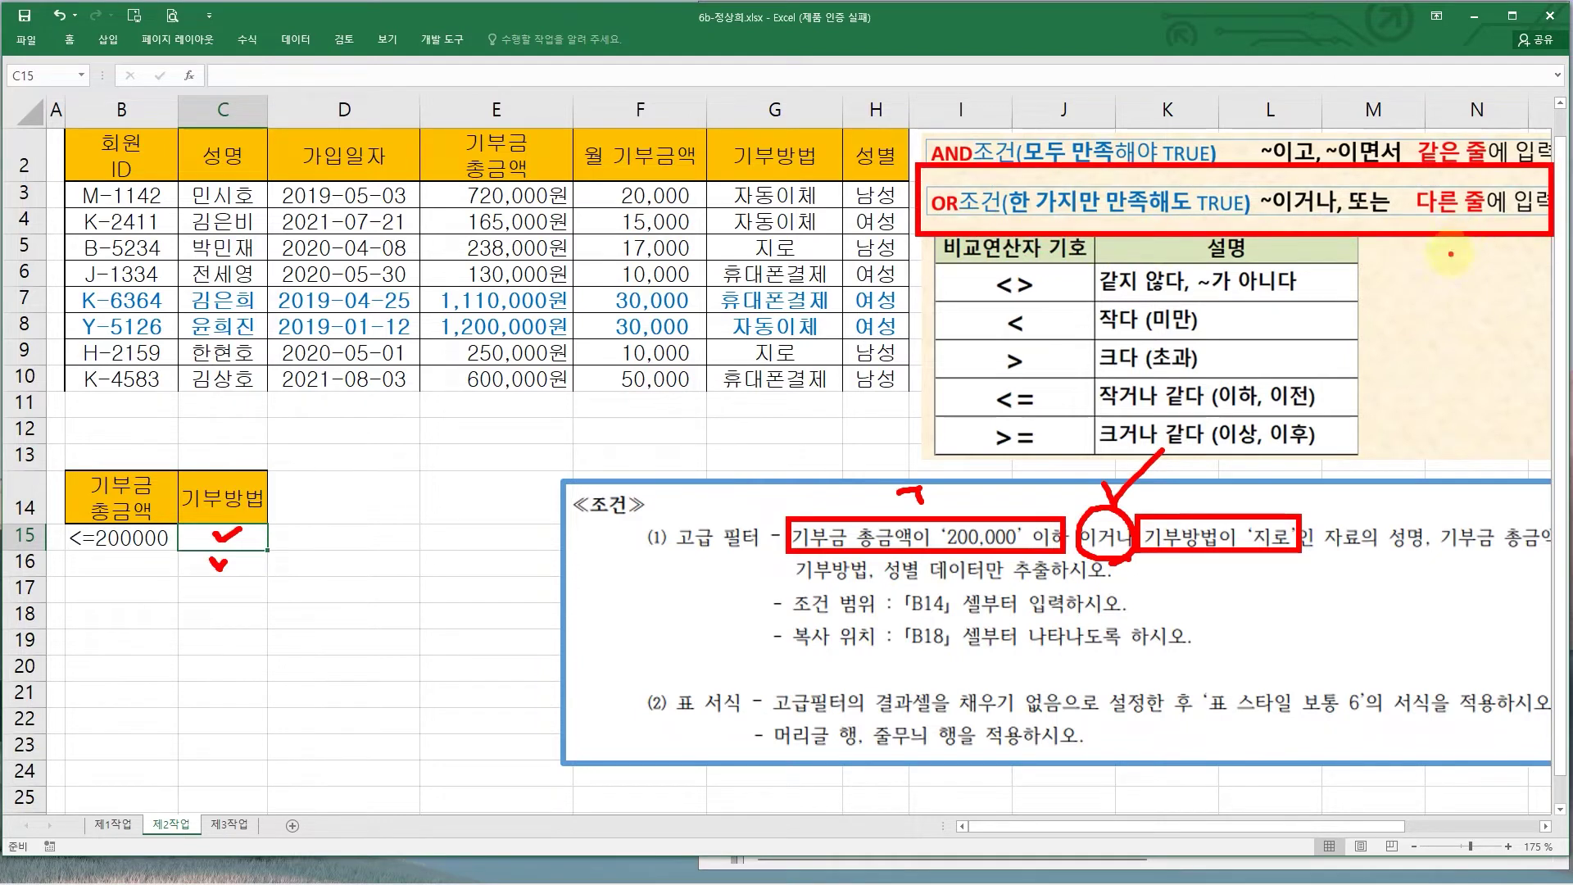
mouse_move(1392, 213)
left_mouse_down()
mouse_move(1430, 156)
mouse_move(1508, 254)
left_mouse_up()
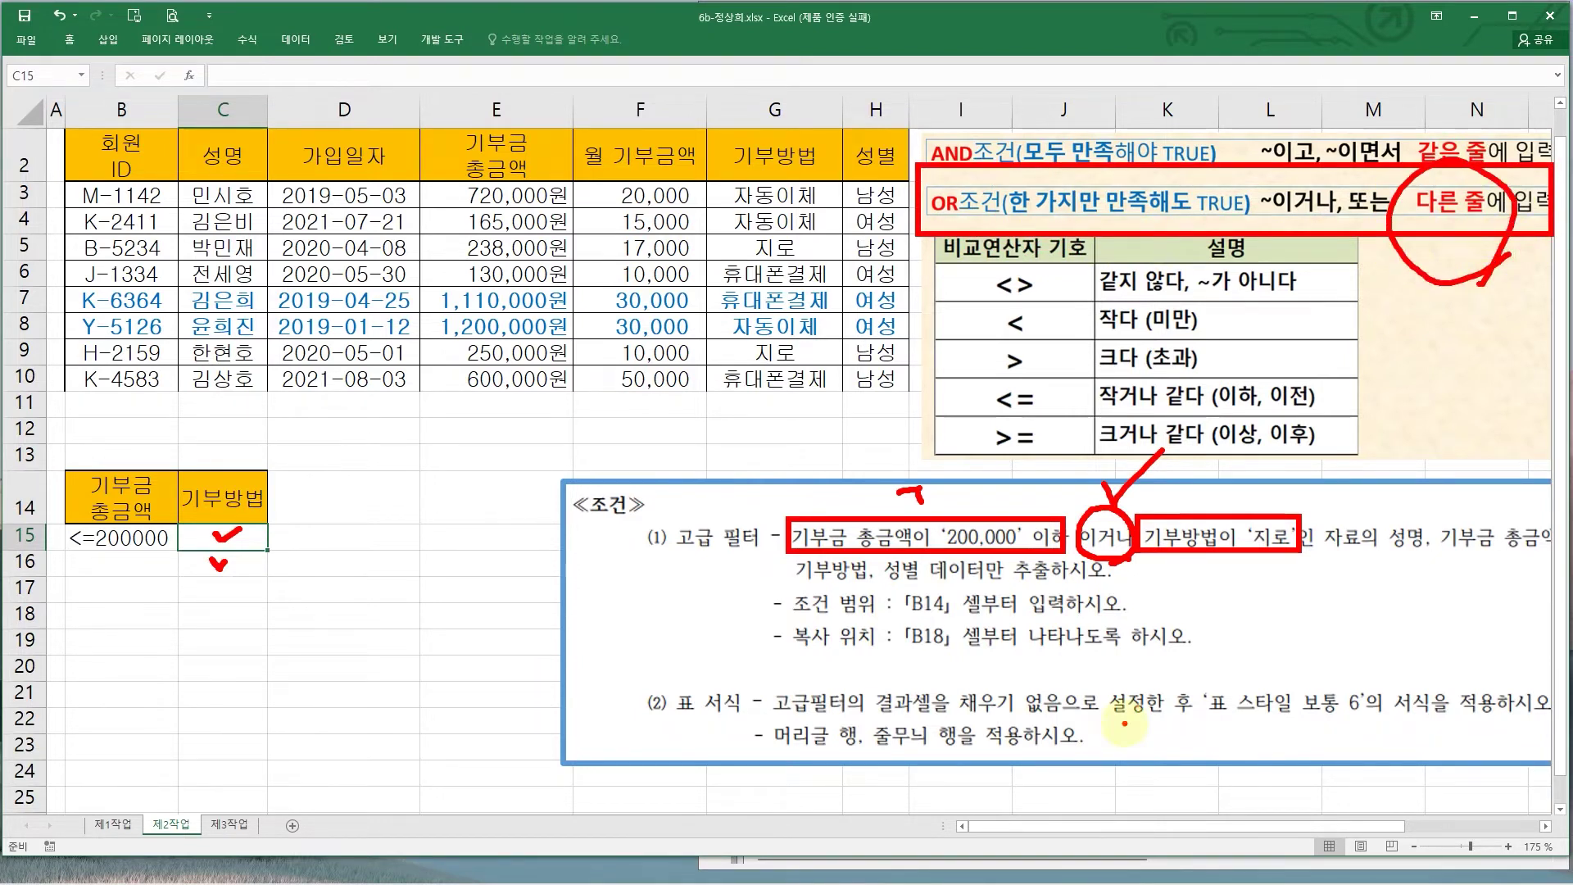
key("e")
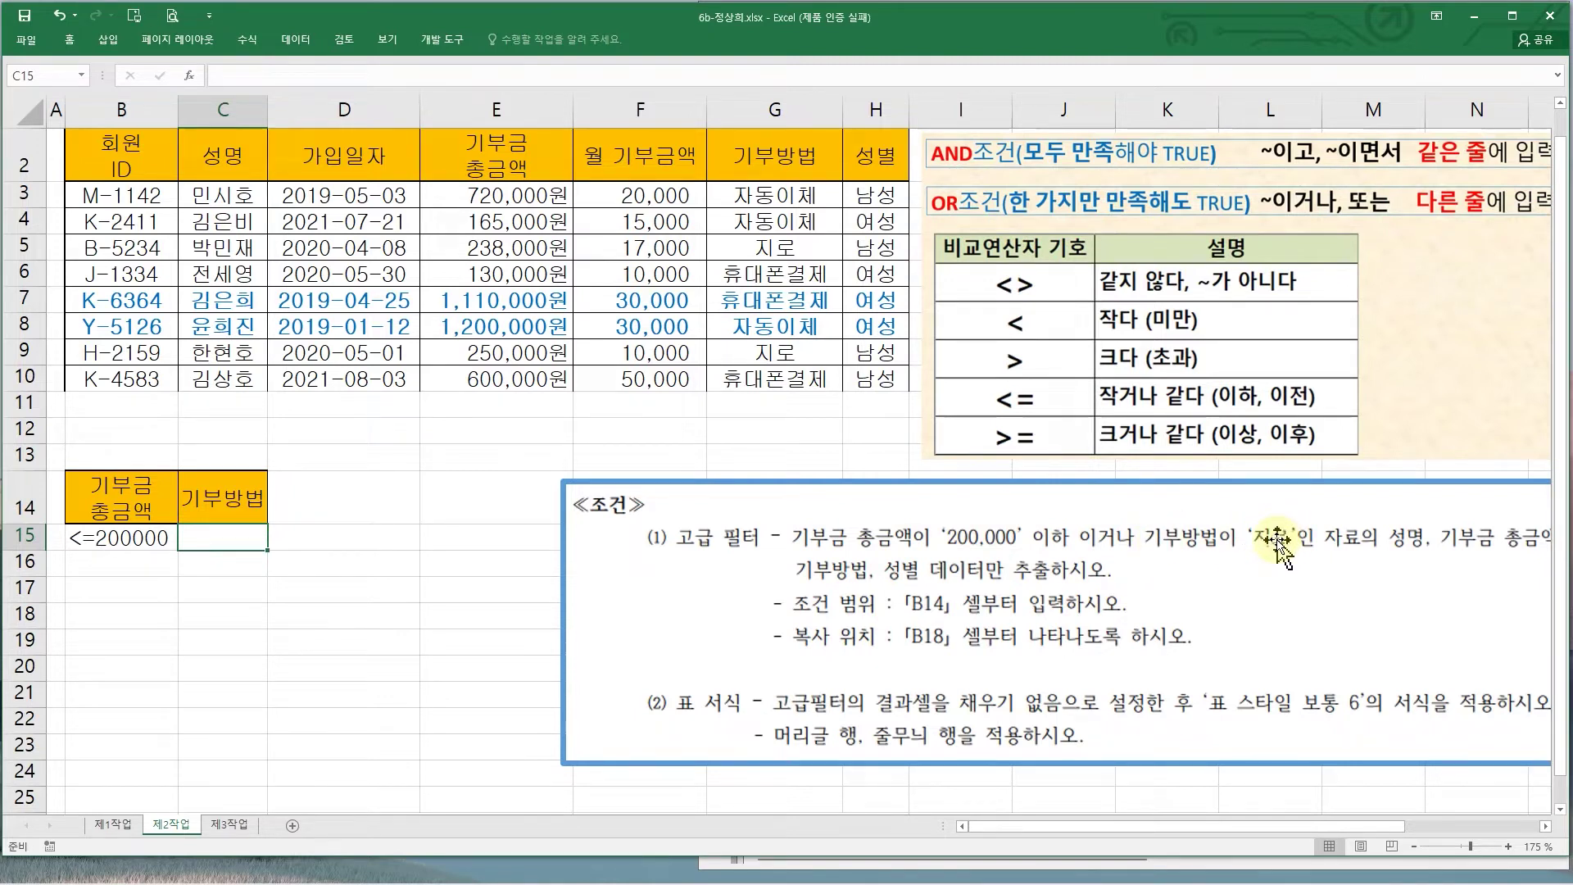
- Enter the criterion 지로 in C16 under 기부방법, one row below the amount criterion, as an OR condition
left_click(205, 566)
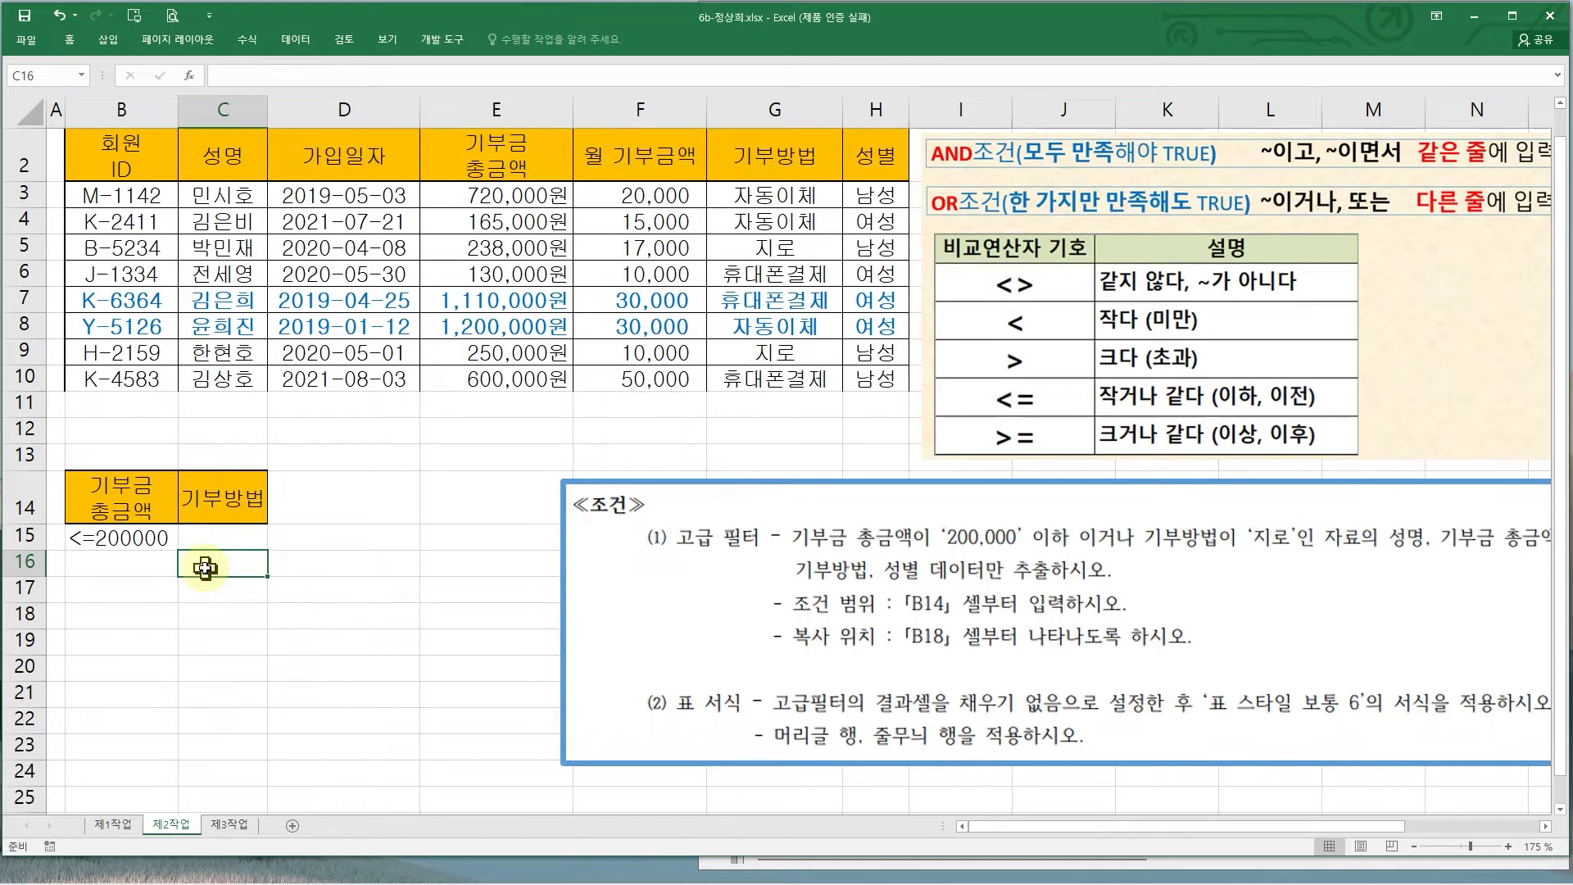
type("지로")
key("Return")
left_click(205, 565)
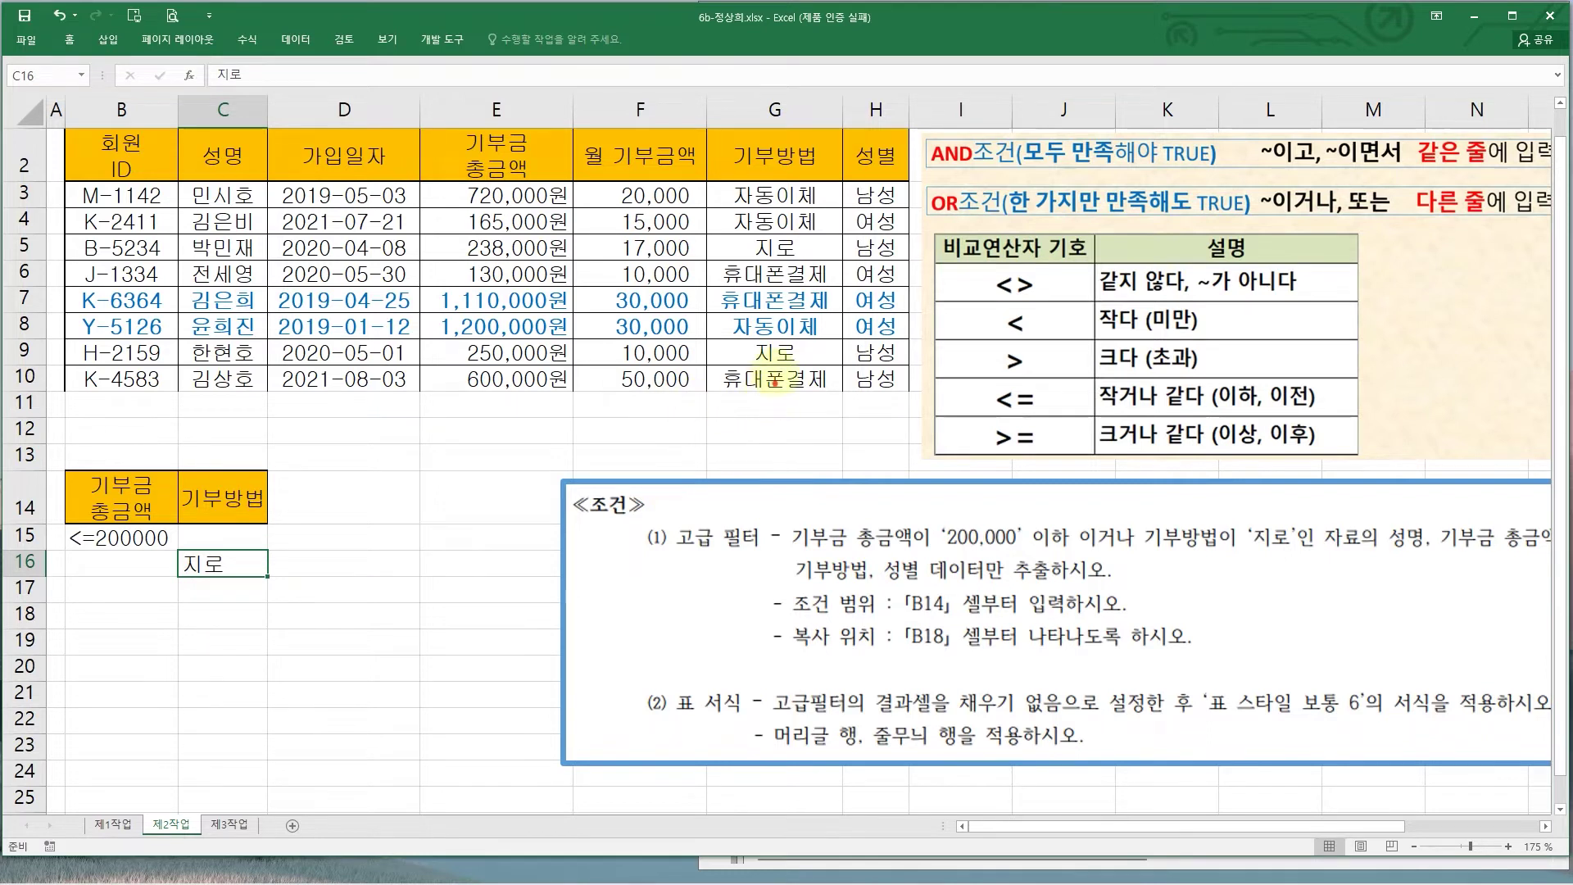
mouse_move(742, 340)
left_mouse_down()
mouse_move(758, 360)
mouse_move(821, 366)
mouse_move(459, 461)
mouse_move(259, 557)
left_mouse_up()
key("Escape")
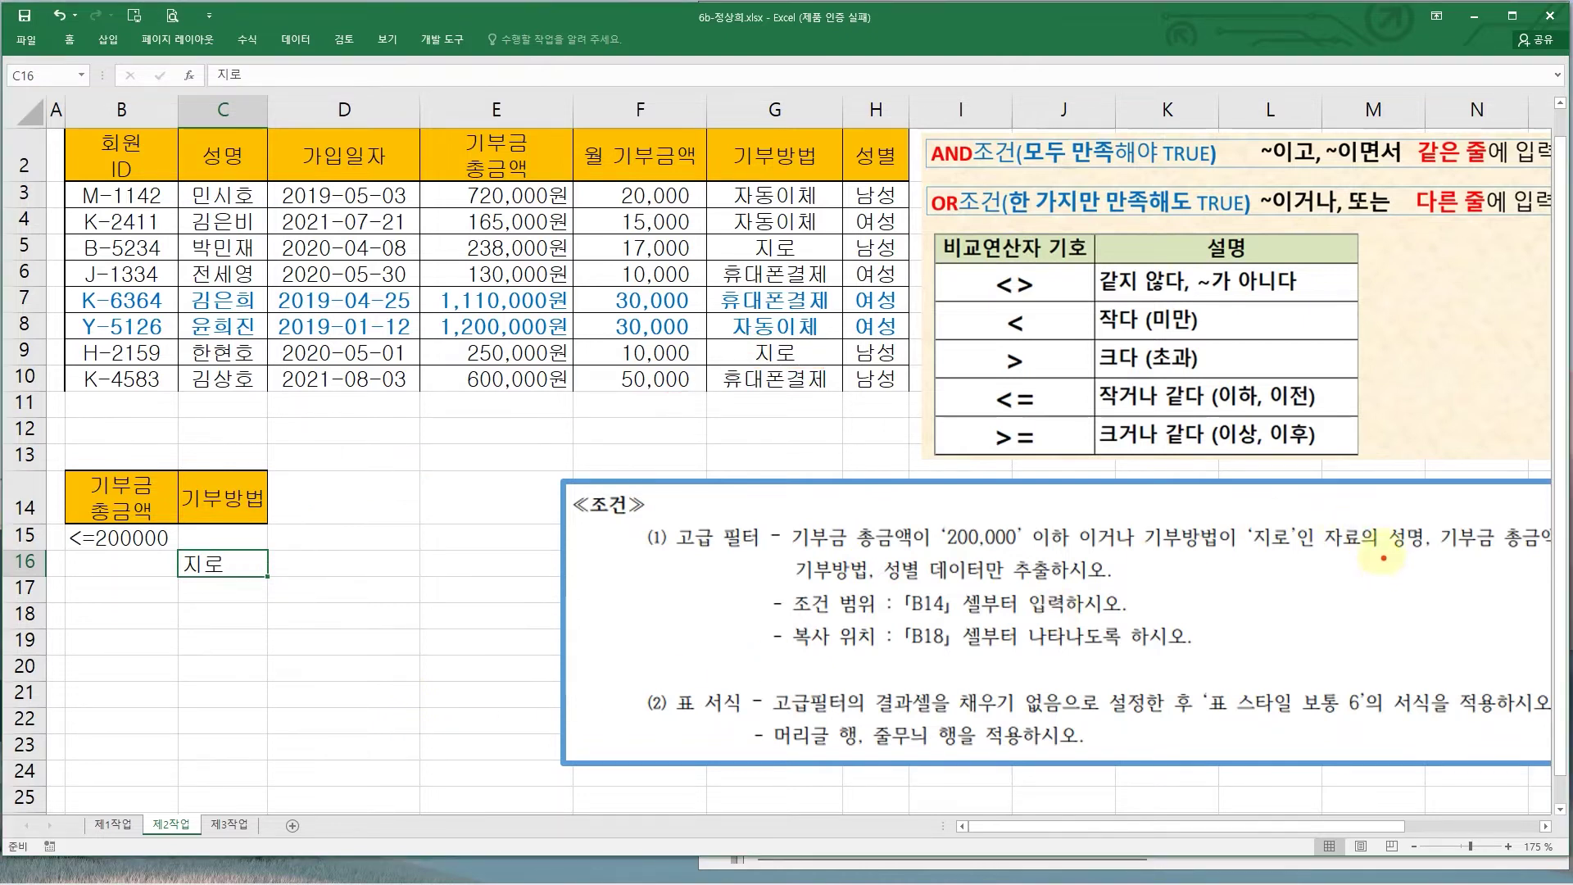
- Shift the picture with the exam conditions slightly left so its whole text fits in view
left_click_drag(1382, 519, 1555, 556)
left_click_drag(773, 549, 936, 591)
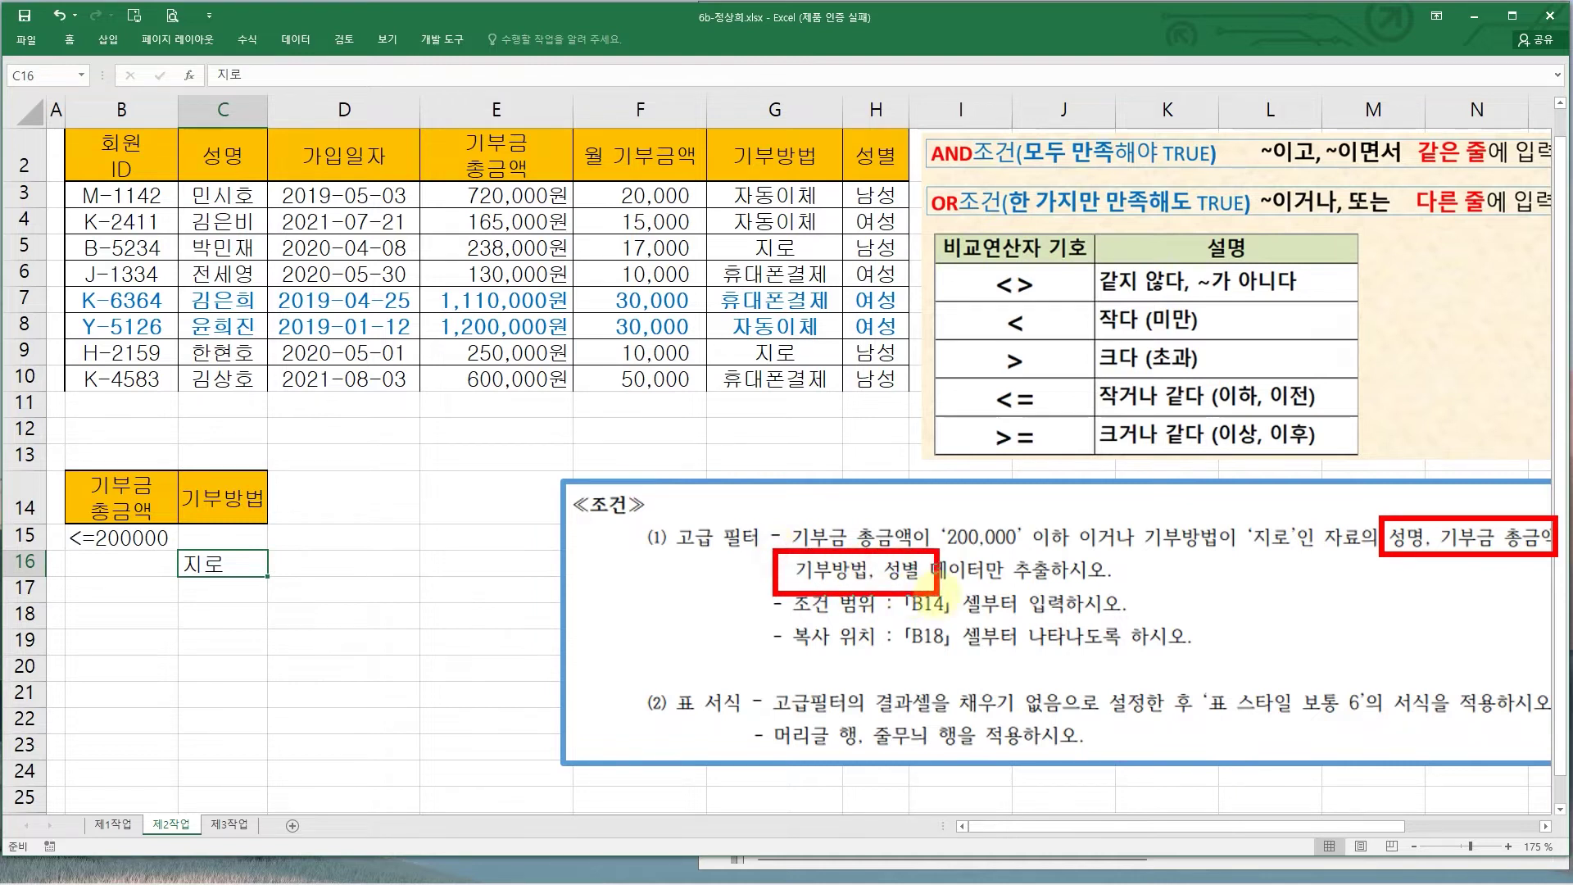
key("Escape")
mouse_move(610, 611)
left_mouse_down()
mouse_move(542, 613)
mouse_move(584, 614)
left_mouse_up()
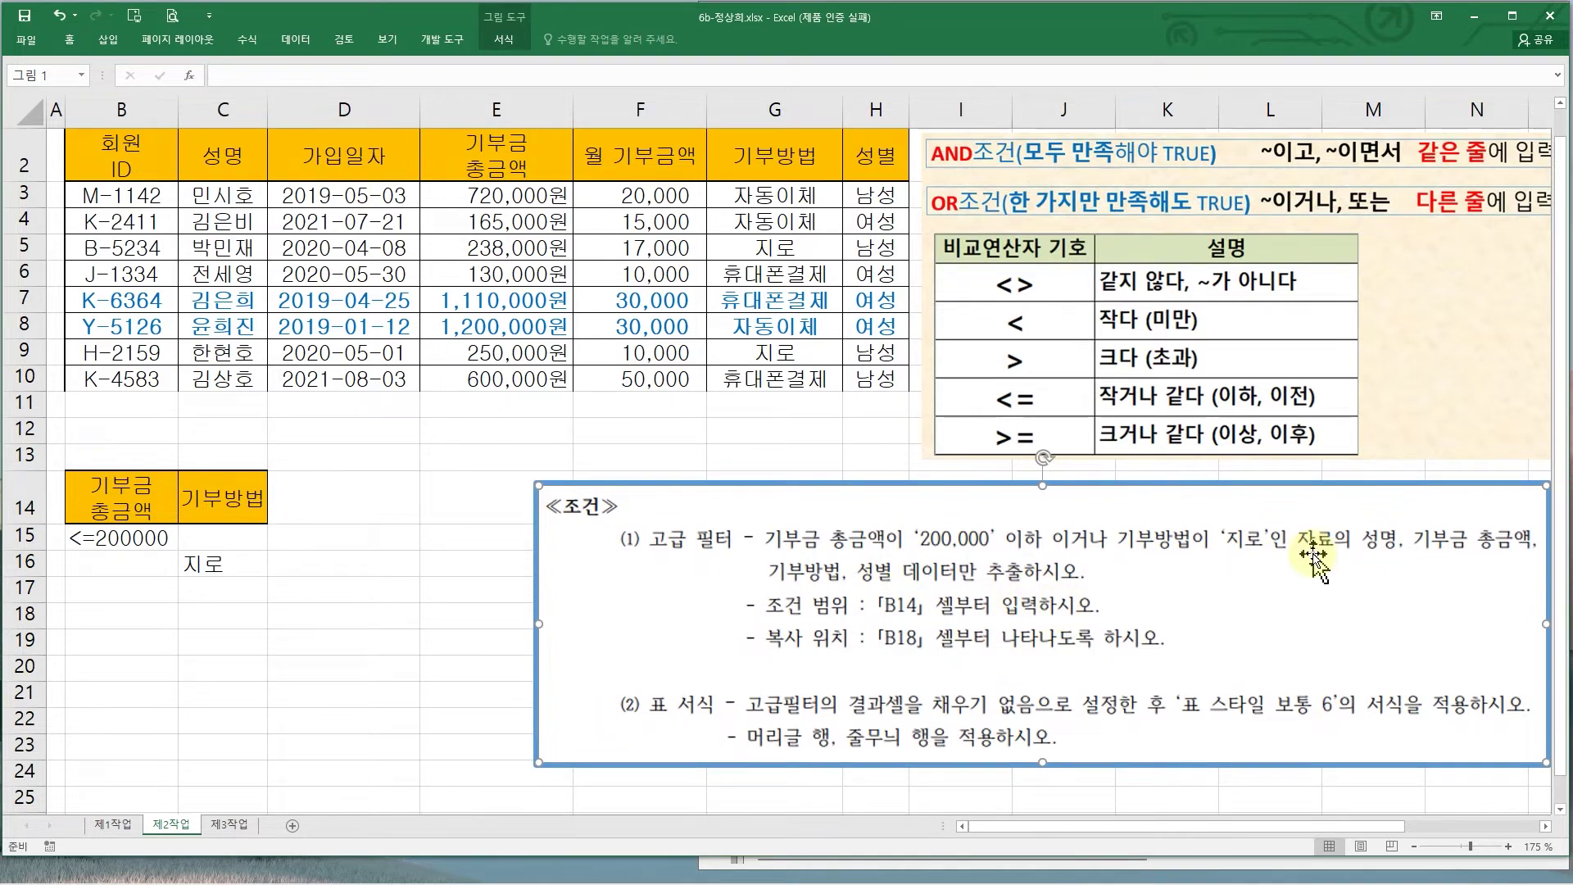
- Copy the 성명, 기부금 총금액, 기부방법 and 성별 header cells from row 2 and paste them at cell B18
left_click(215, 162)
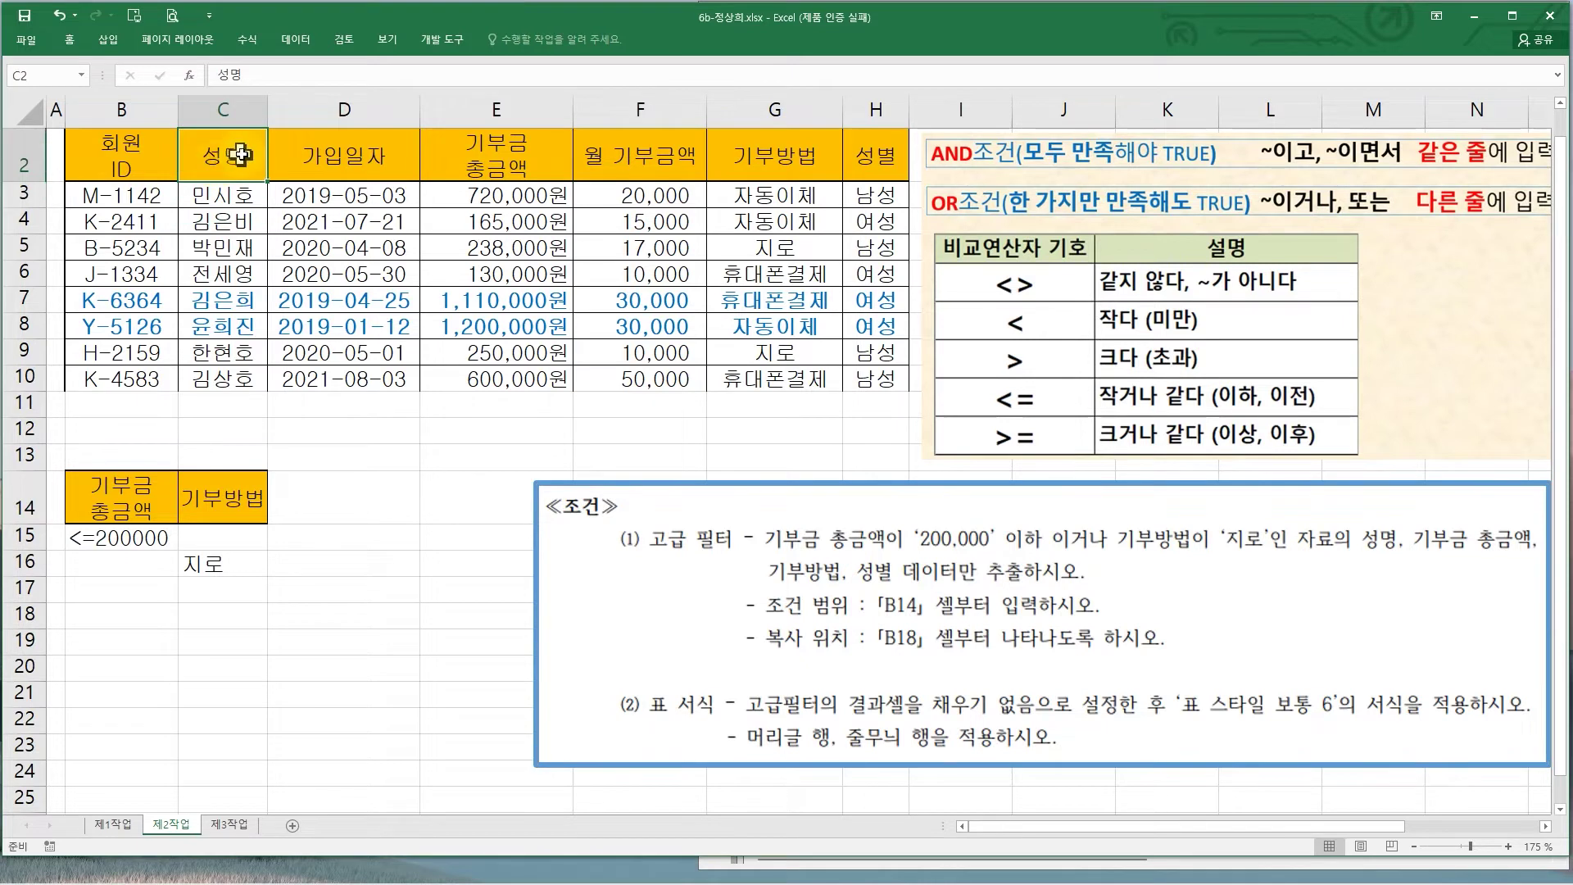
left_click(497, 167, "ctrl")
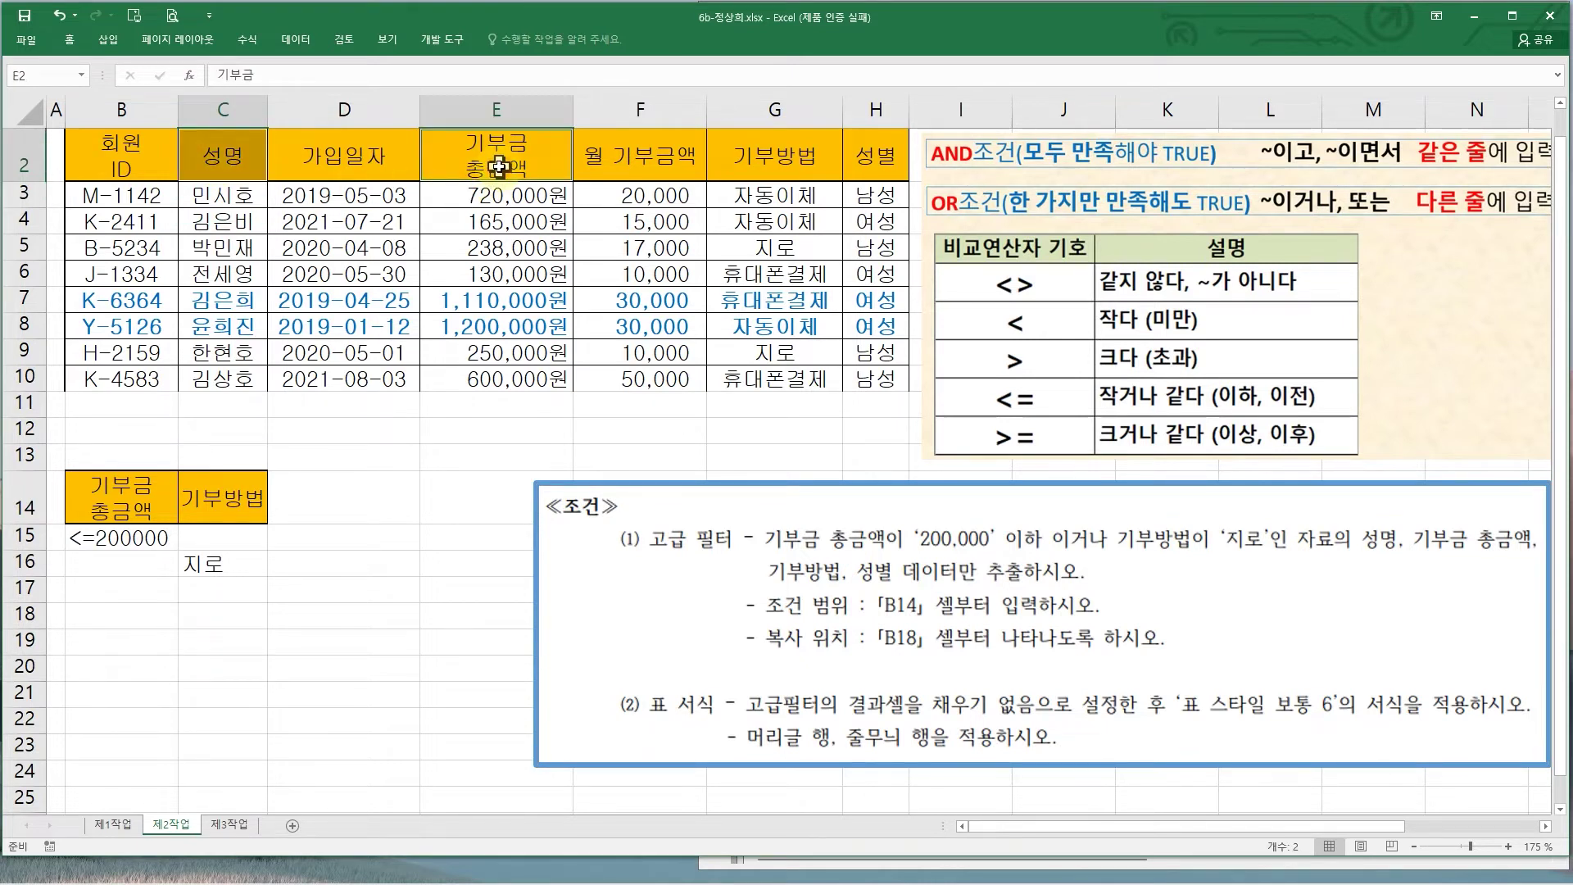
left_click(779, 150, "ctrl")
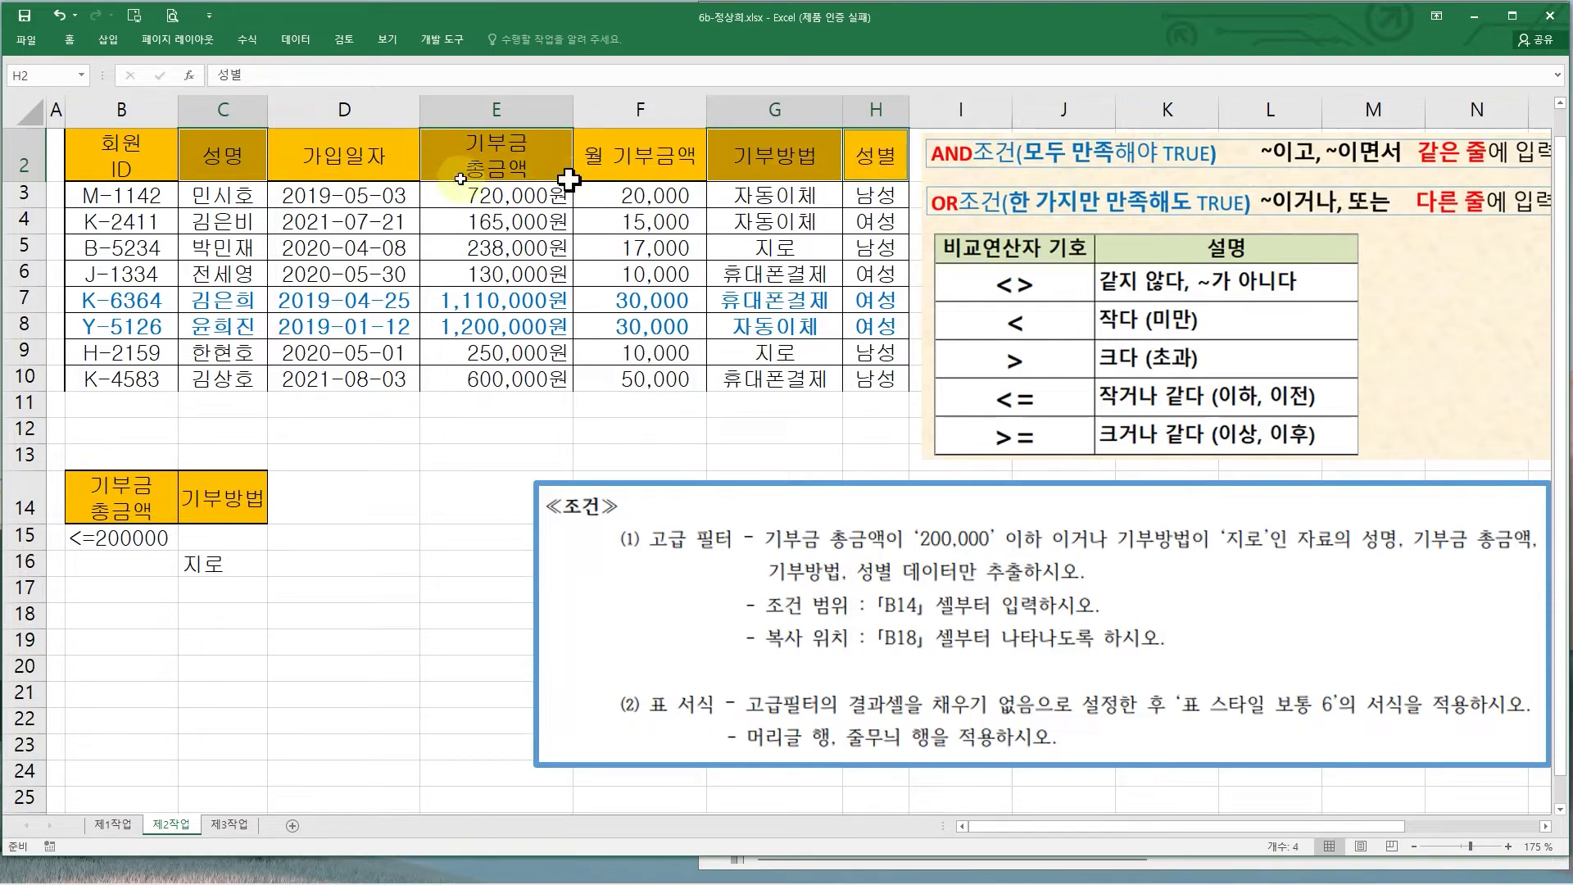
key("ctrl+c")
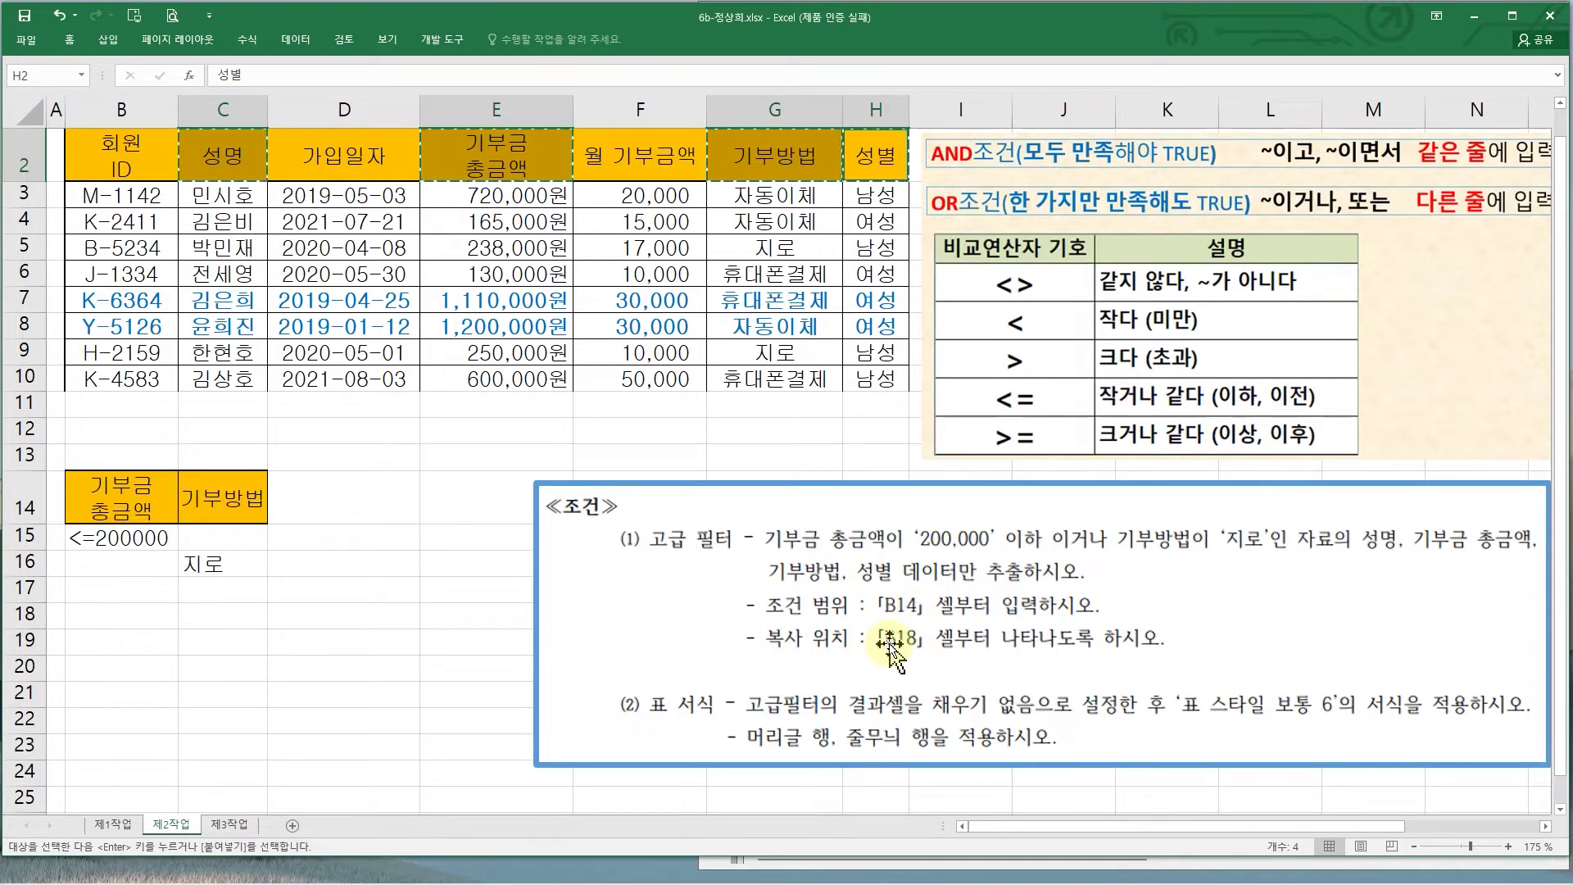
left_click(102, 616)
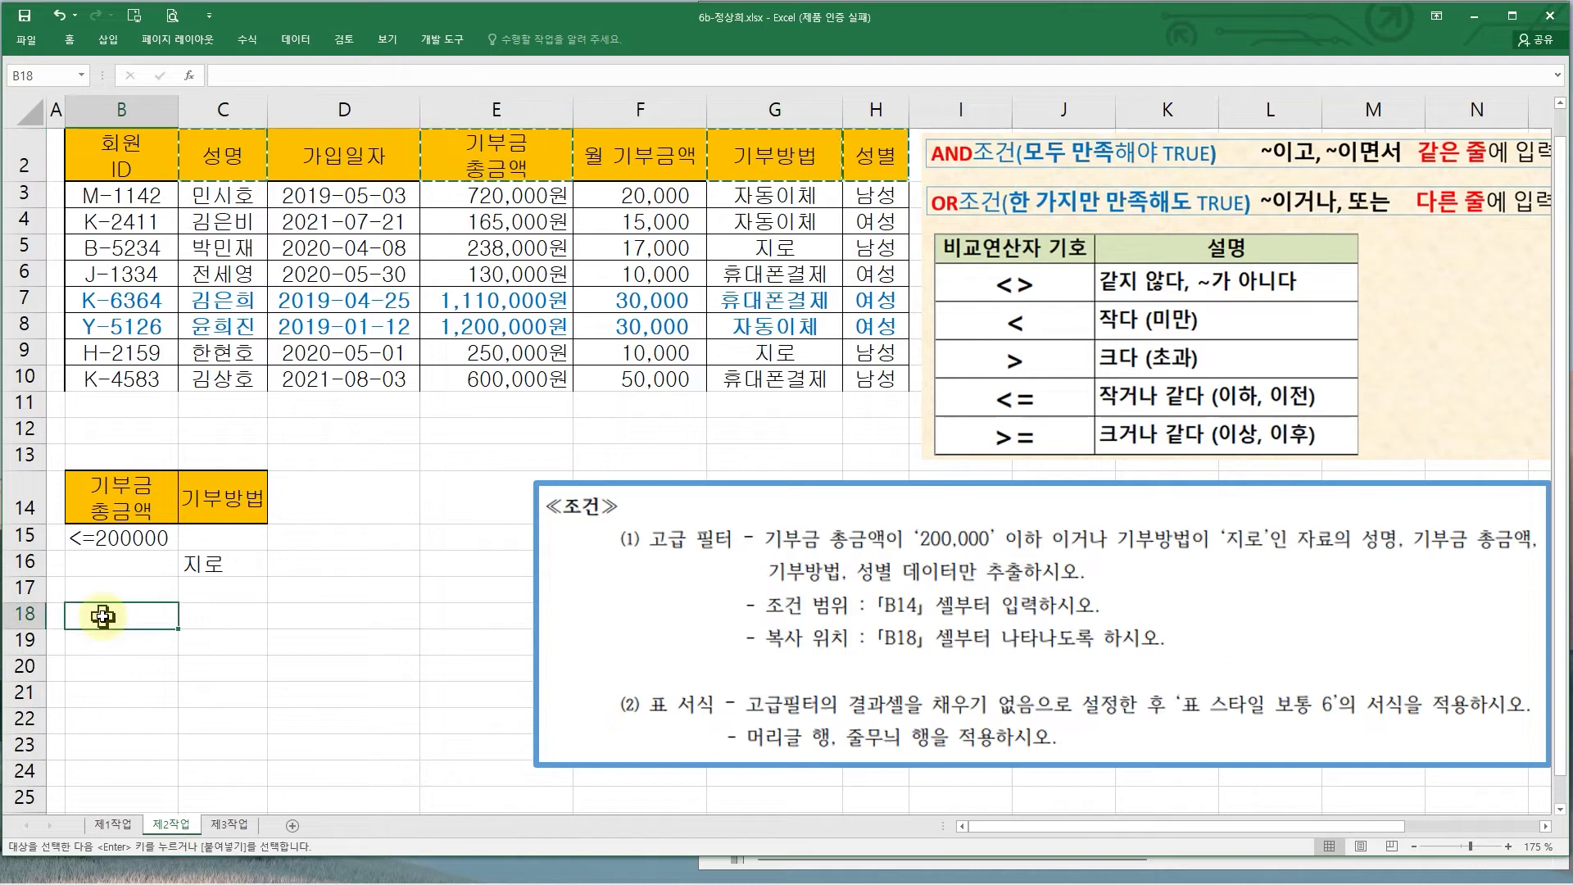
key("ctrl+v")
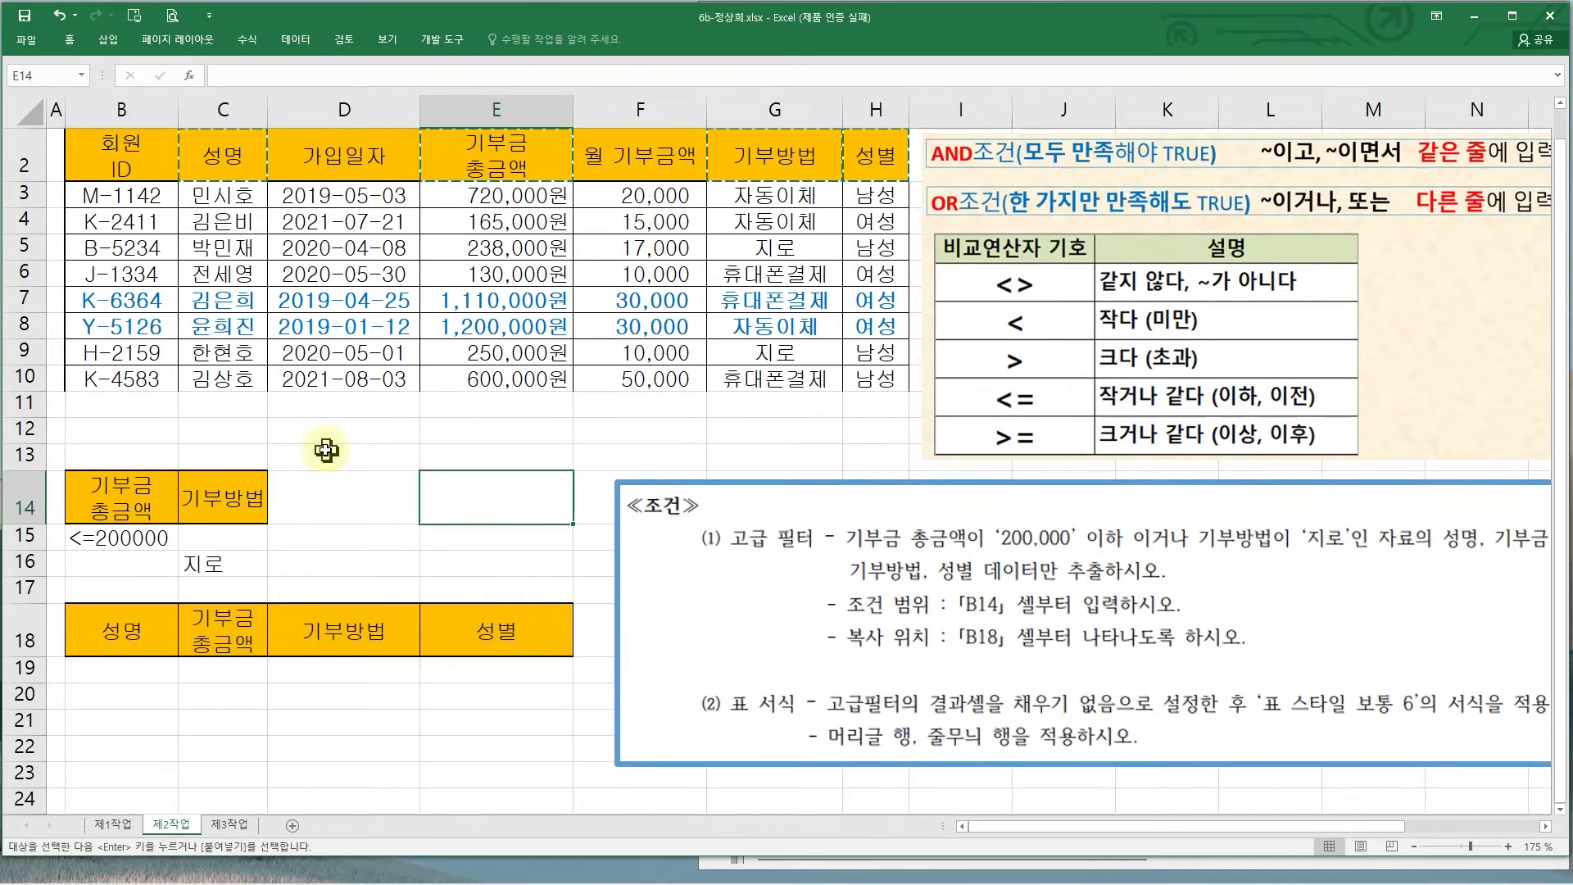
left_click_drag(121, 156, 848, 378)
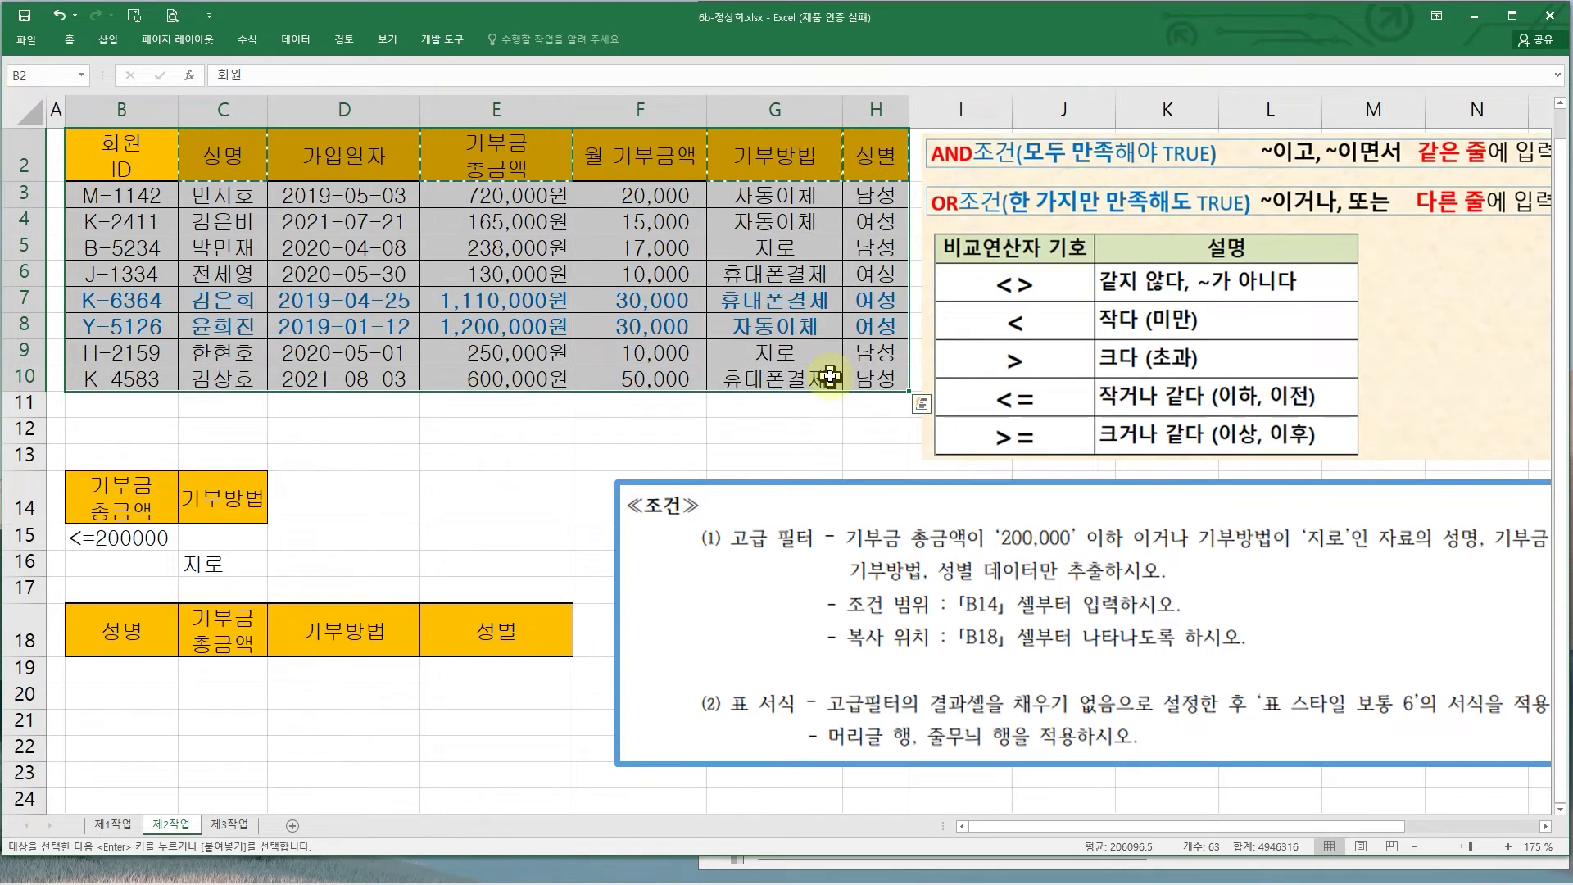
left_click(285, 245)
key("Escape")
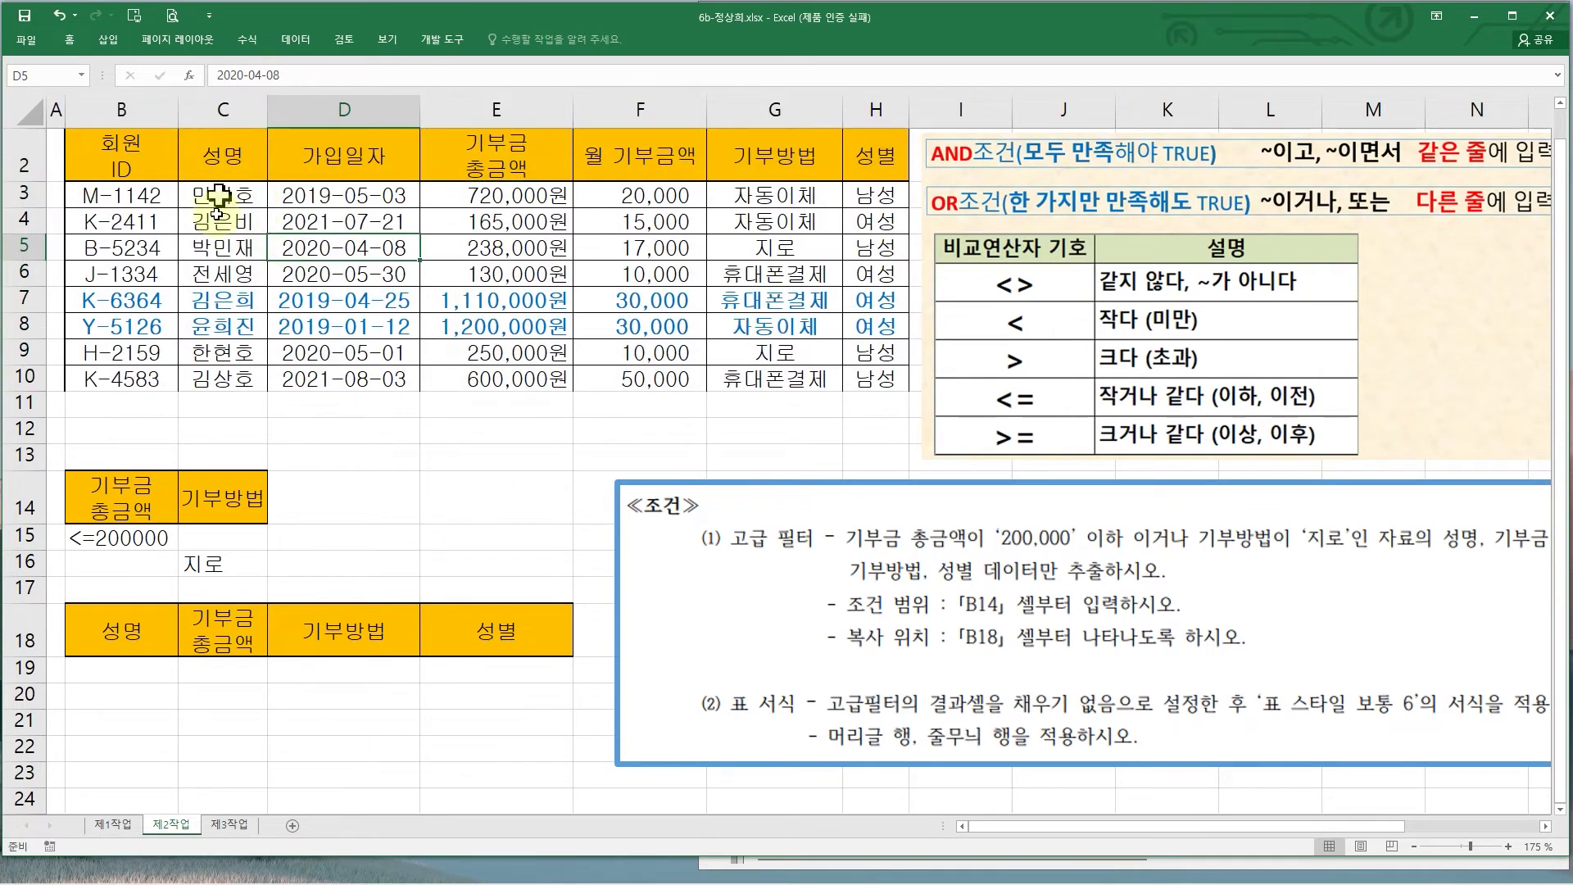
left_click_drag(121, 168, 848, 384)
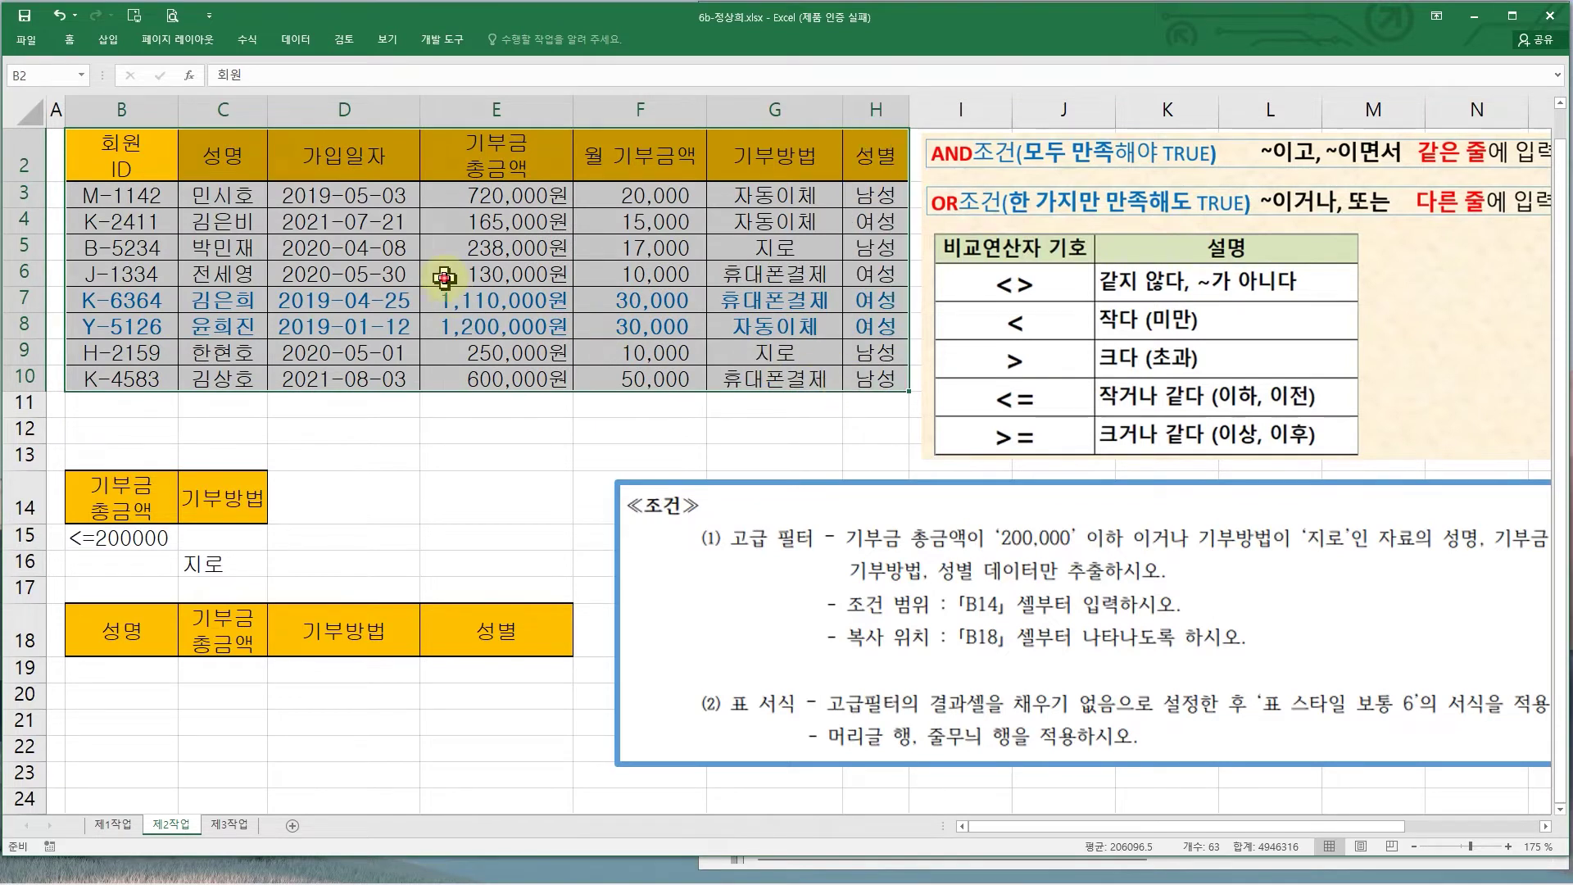
left_click(445, 278)
left_click(385, 301)
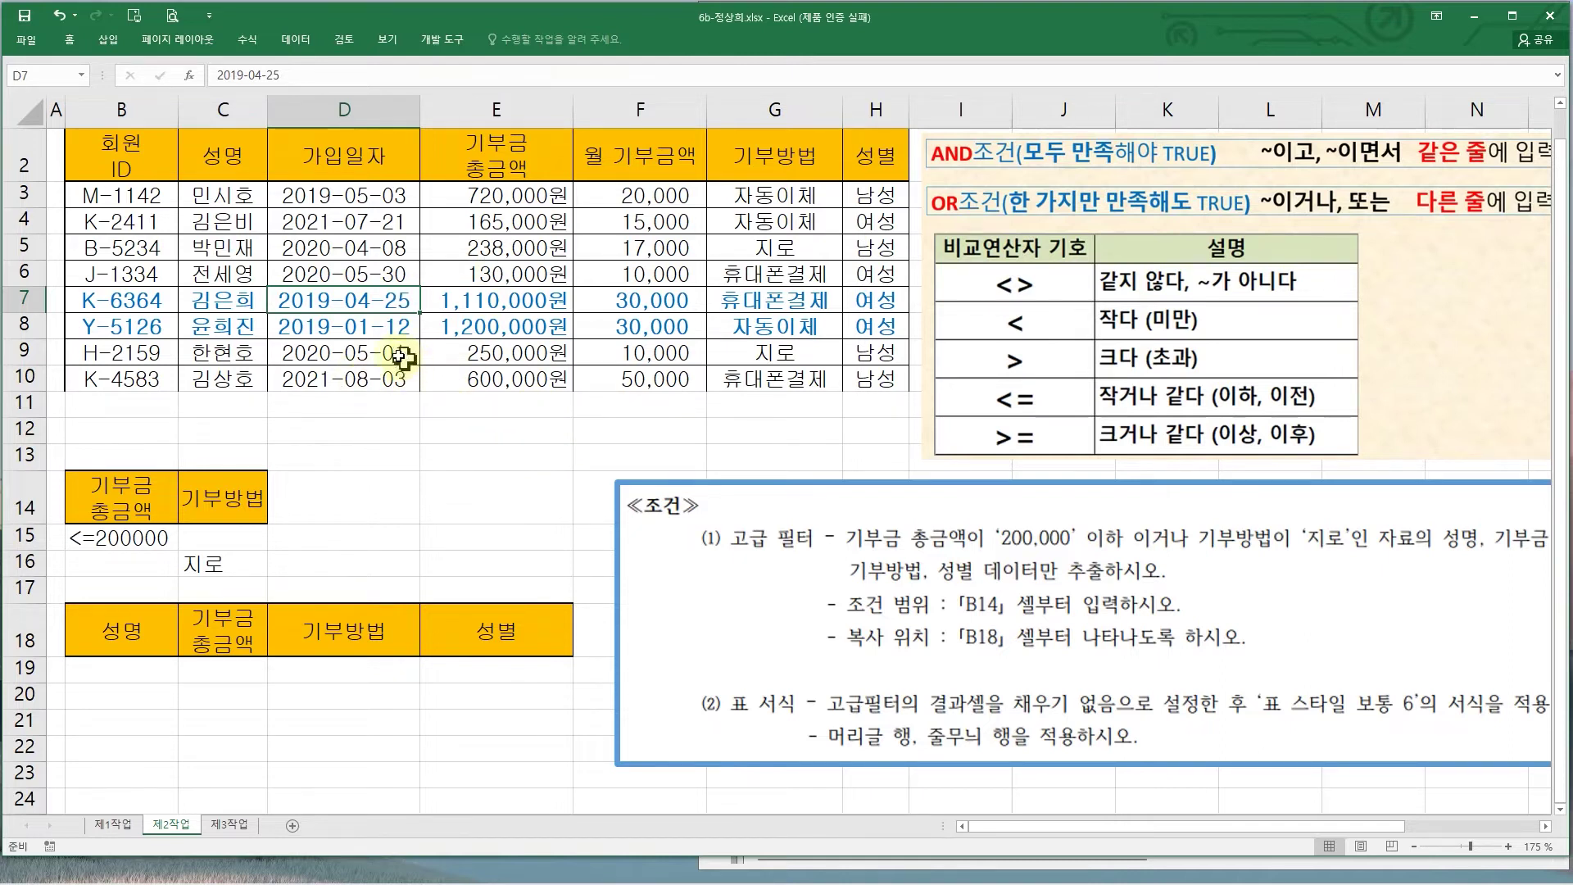
- Start an Advanced Filter on the data range B2:H10 and set it to copy the results to another location
left_click_drag(125, 154, 866, 385)
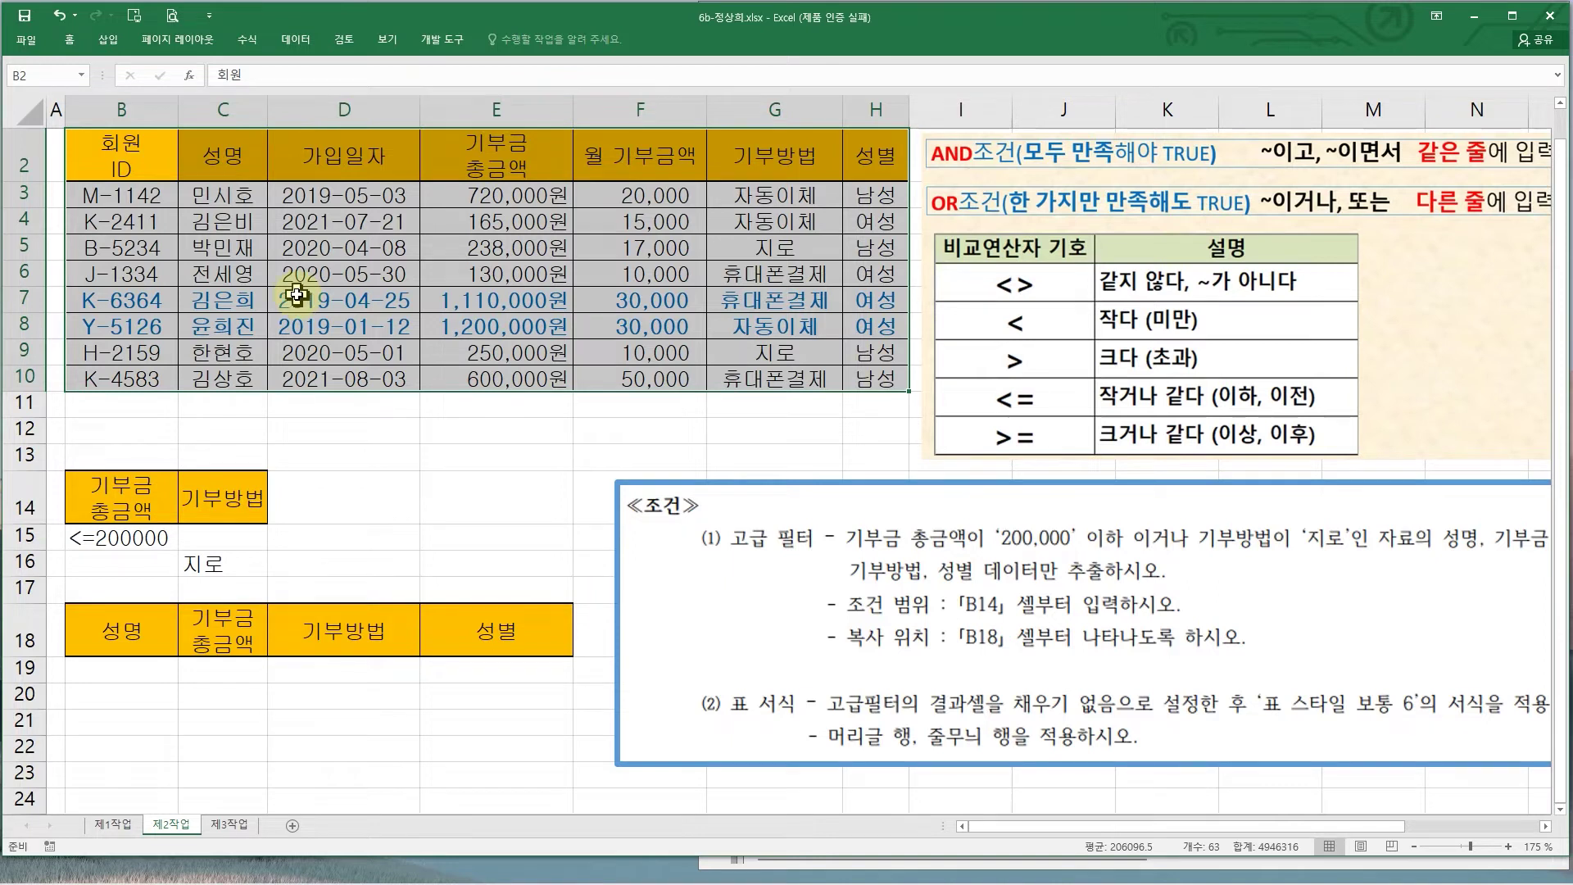
left_click(295, 41)
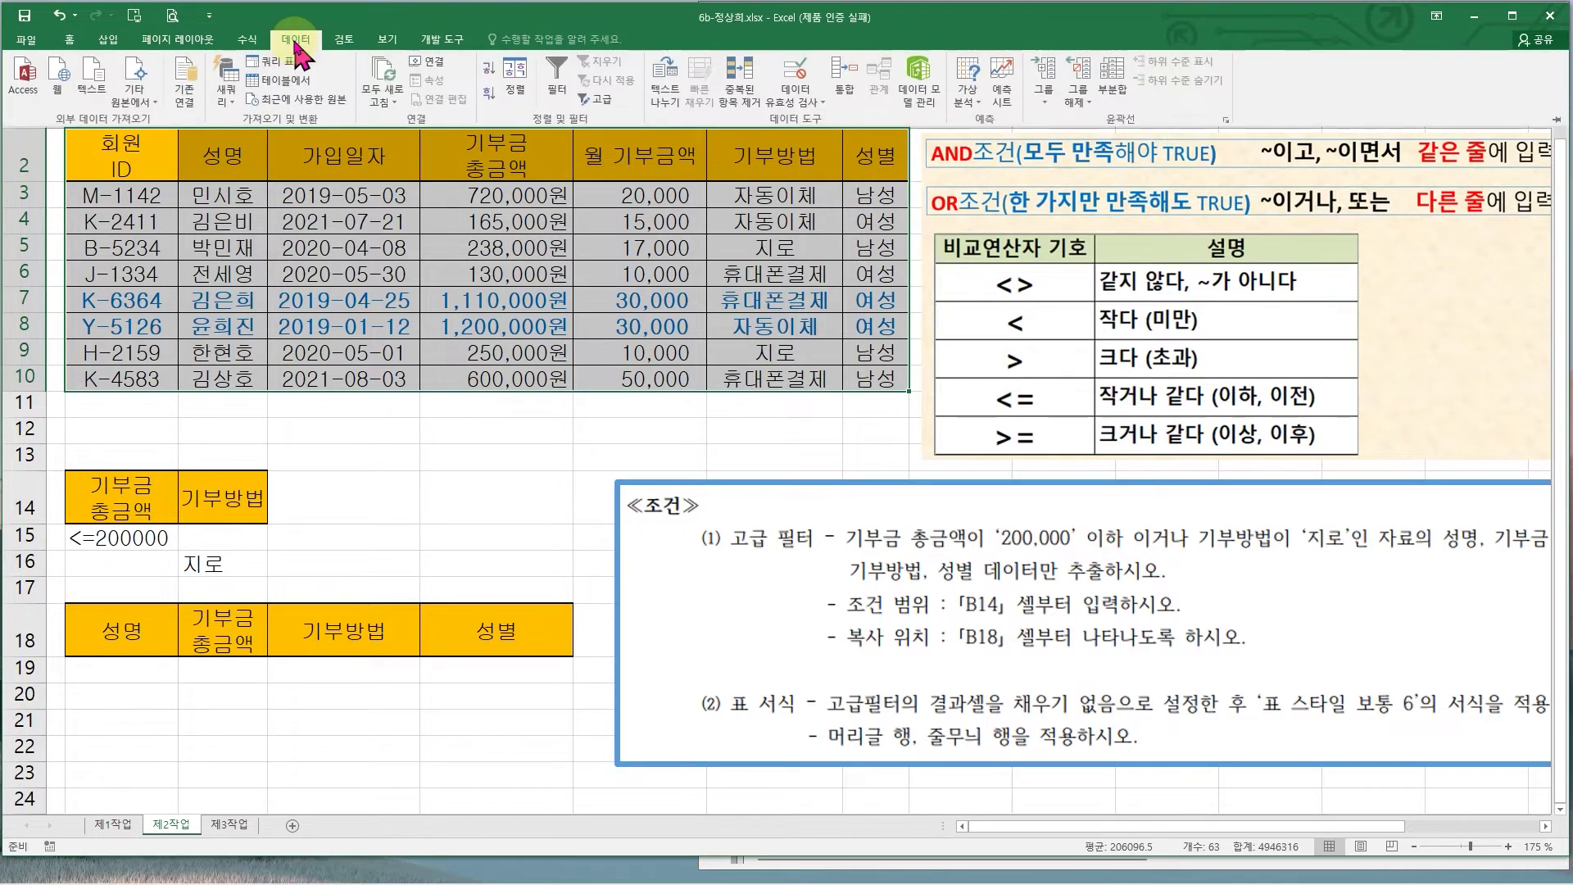
left_click(595, 99)
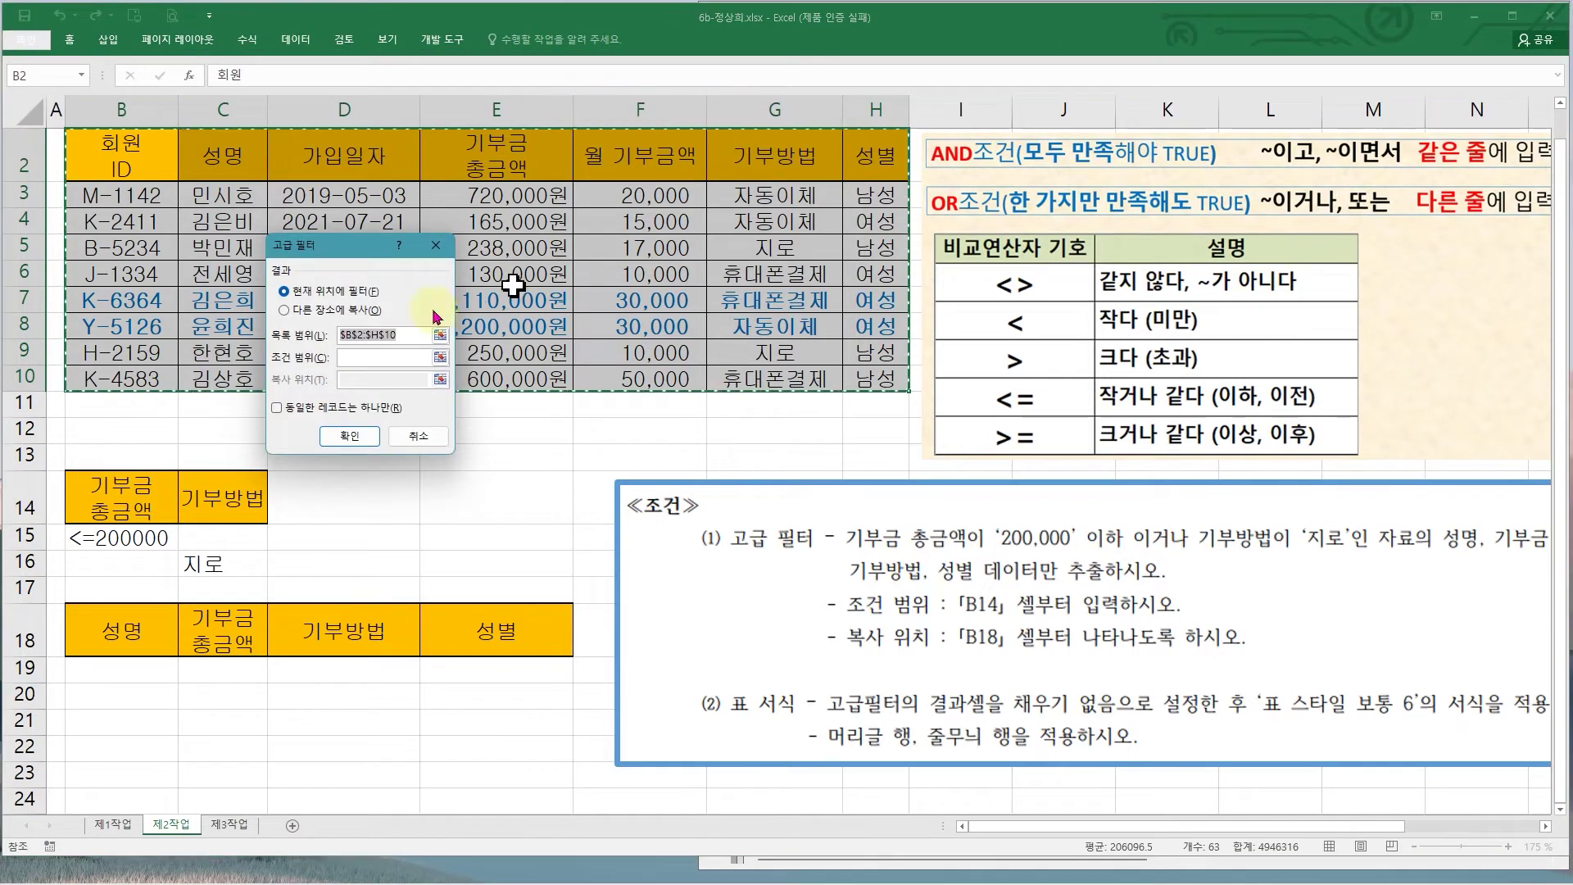
left_click(323, 309)
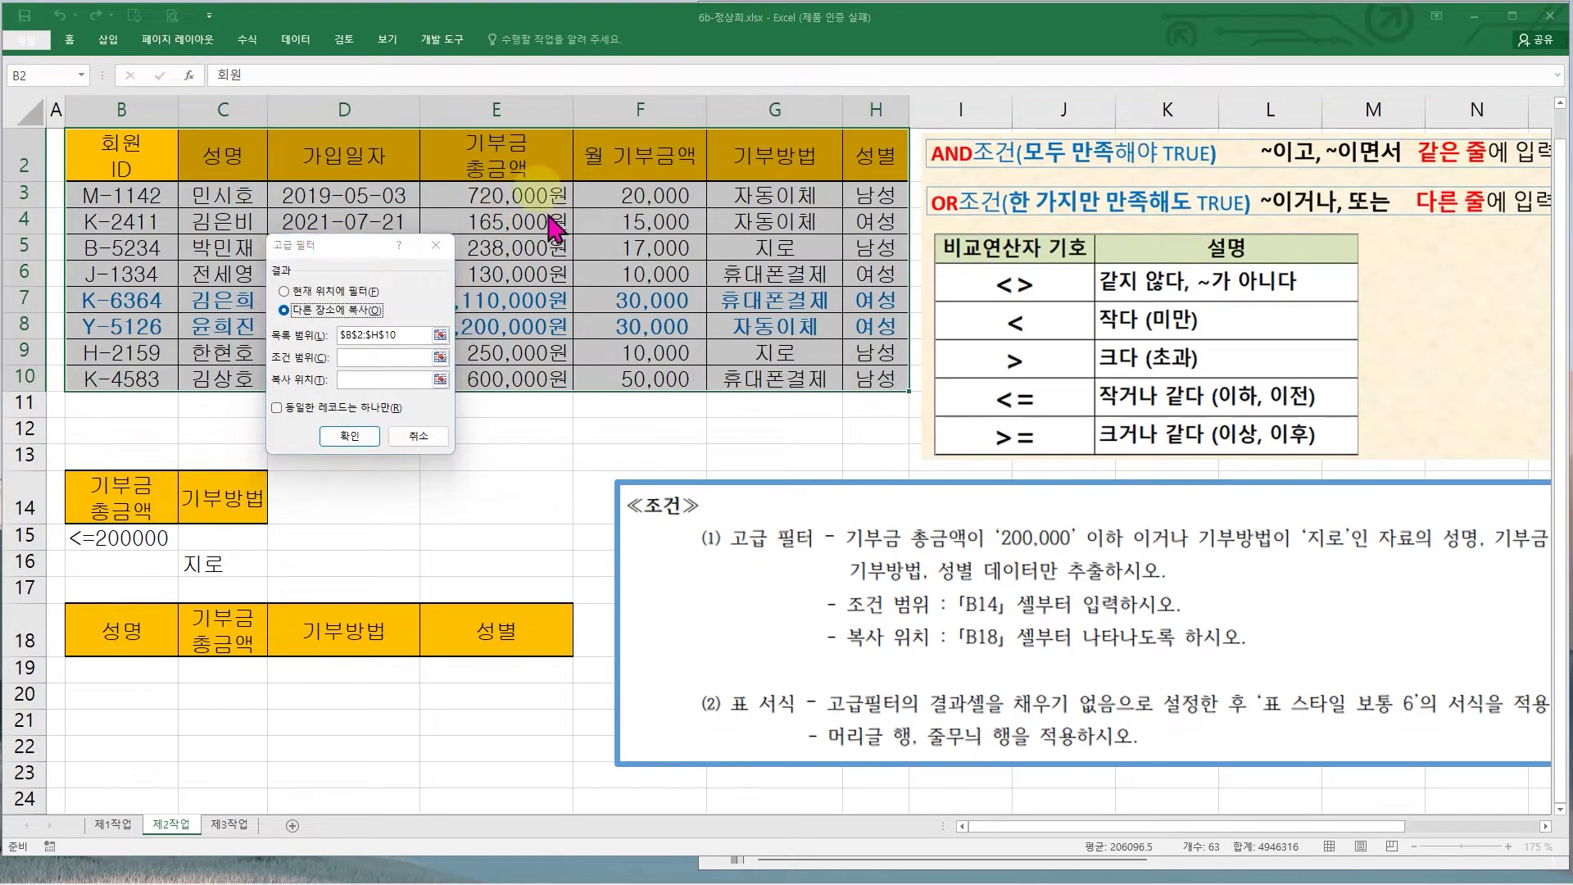
mouse_move(539, 187)
left_mouse_down()
mouse_move(561, 223)
mouse_move(596, 178)
left_mouse_up()
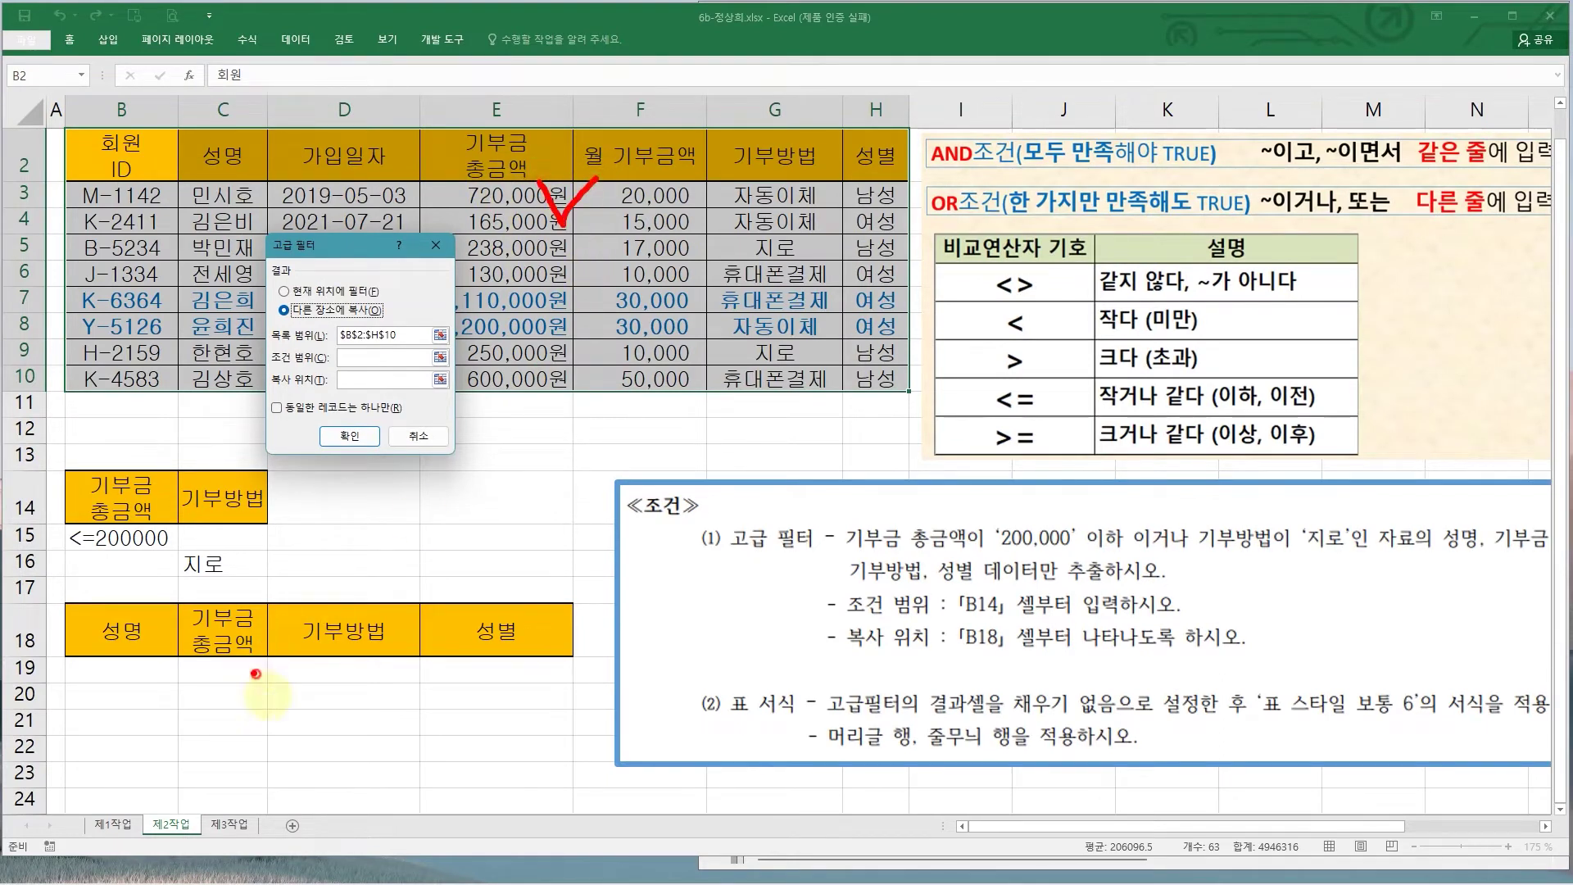
left_click_drag(255, 674, 316, 668)
mouse_move(279, 775)
left_mouse_down()
mouse_move(187, 680)
mouse_move(305, 776)
left_mouse_up()
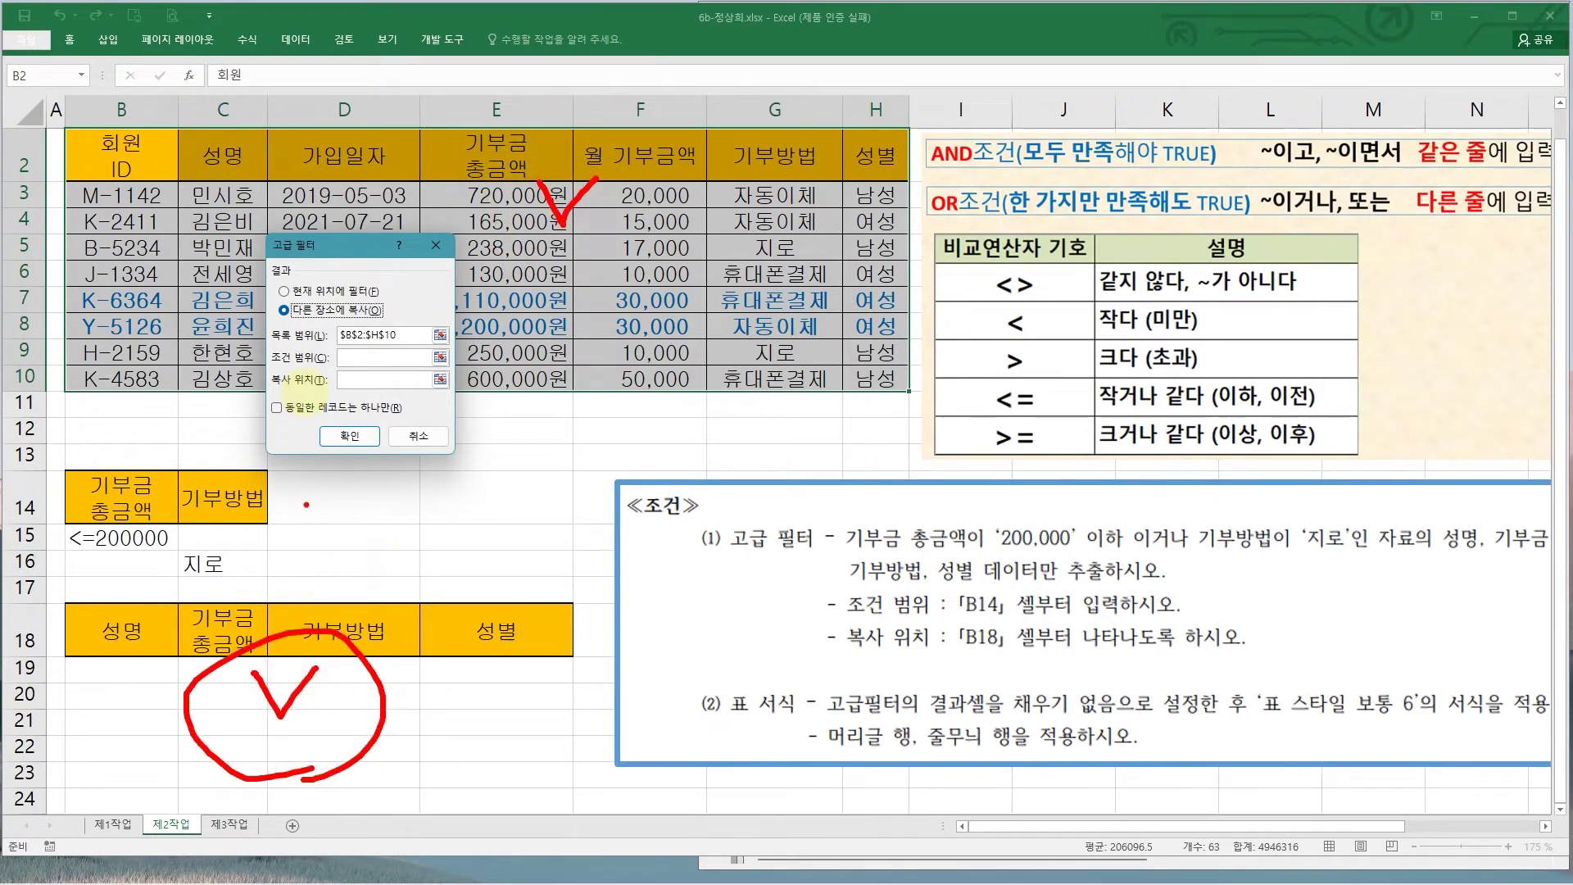
key("Escape")
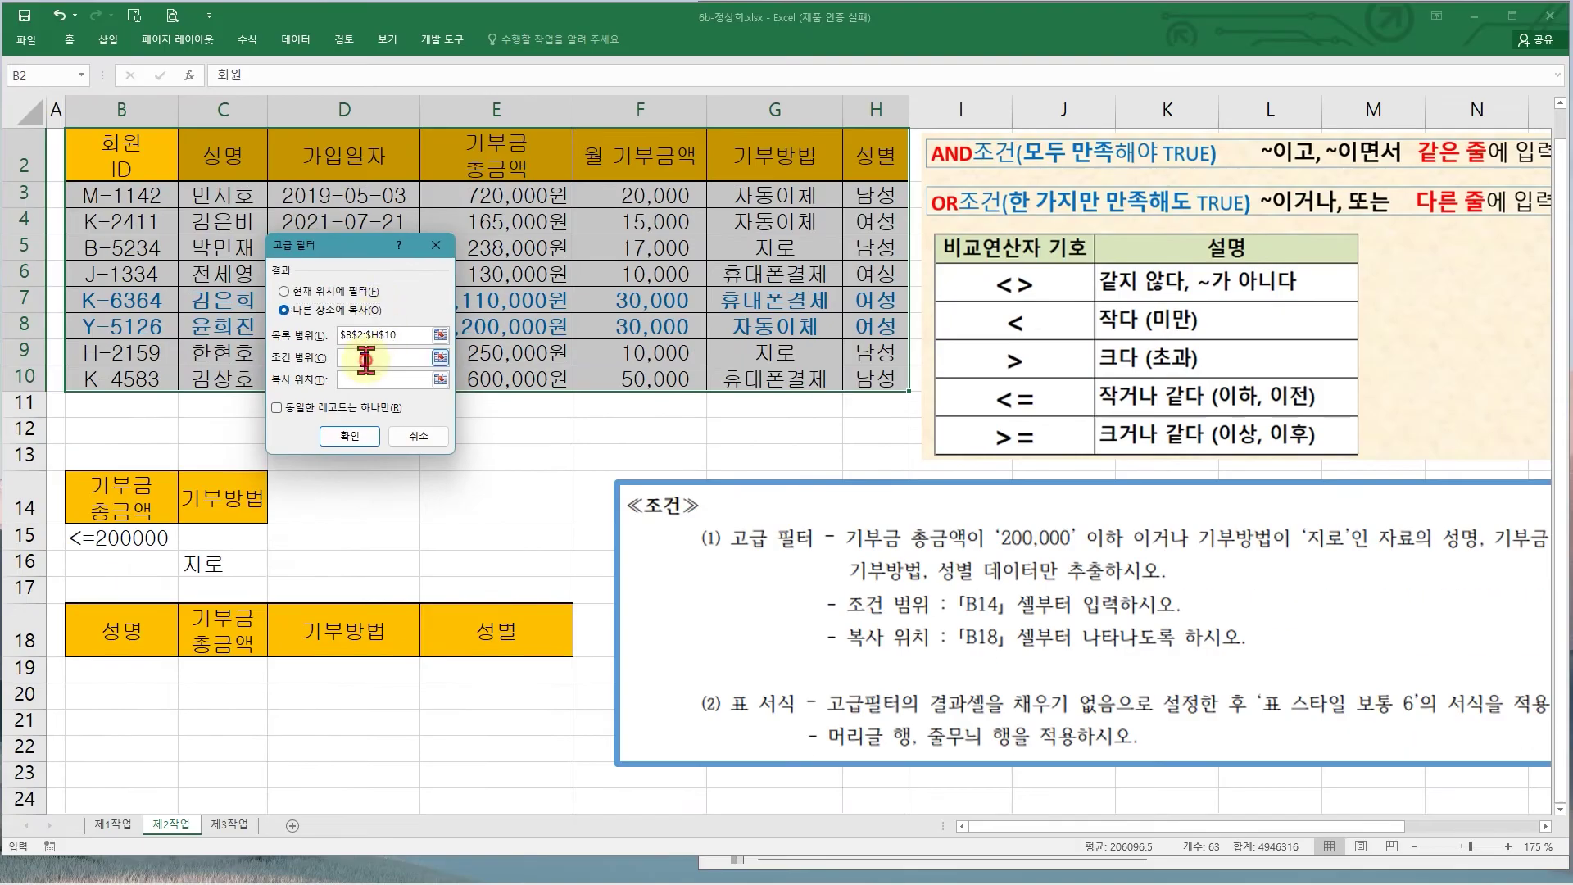
- Run the Advanced Filter with criteria range B14:C16 and copy-to range B18:E18, and widen column C
left_click(366, 359)
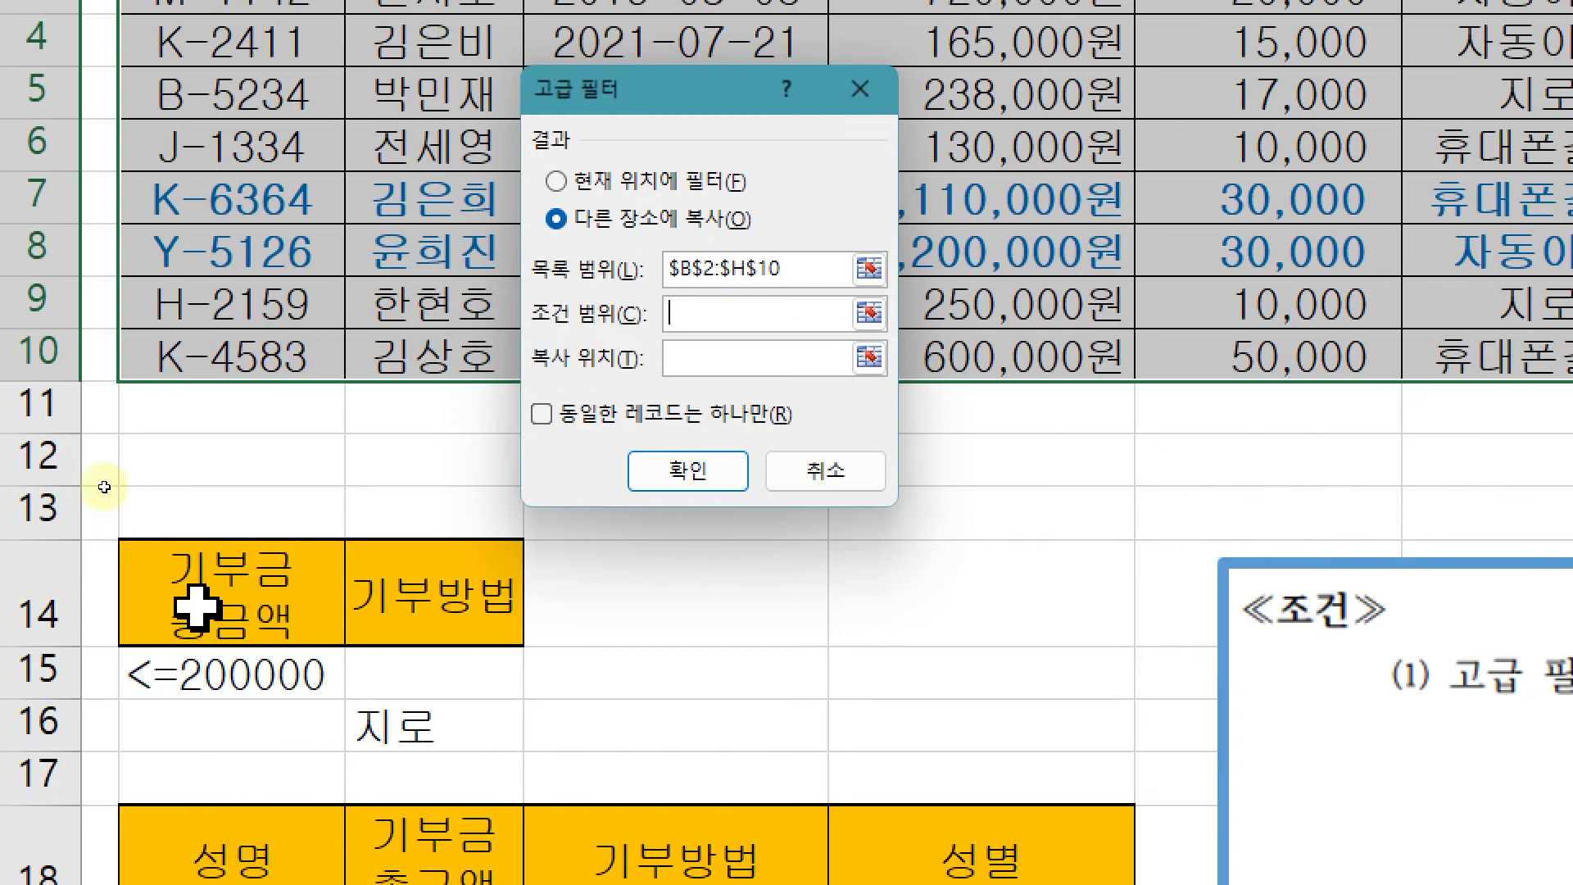
left_click_drag(197, 569, 442, 730)
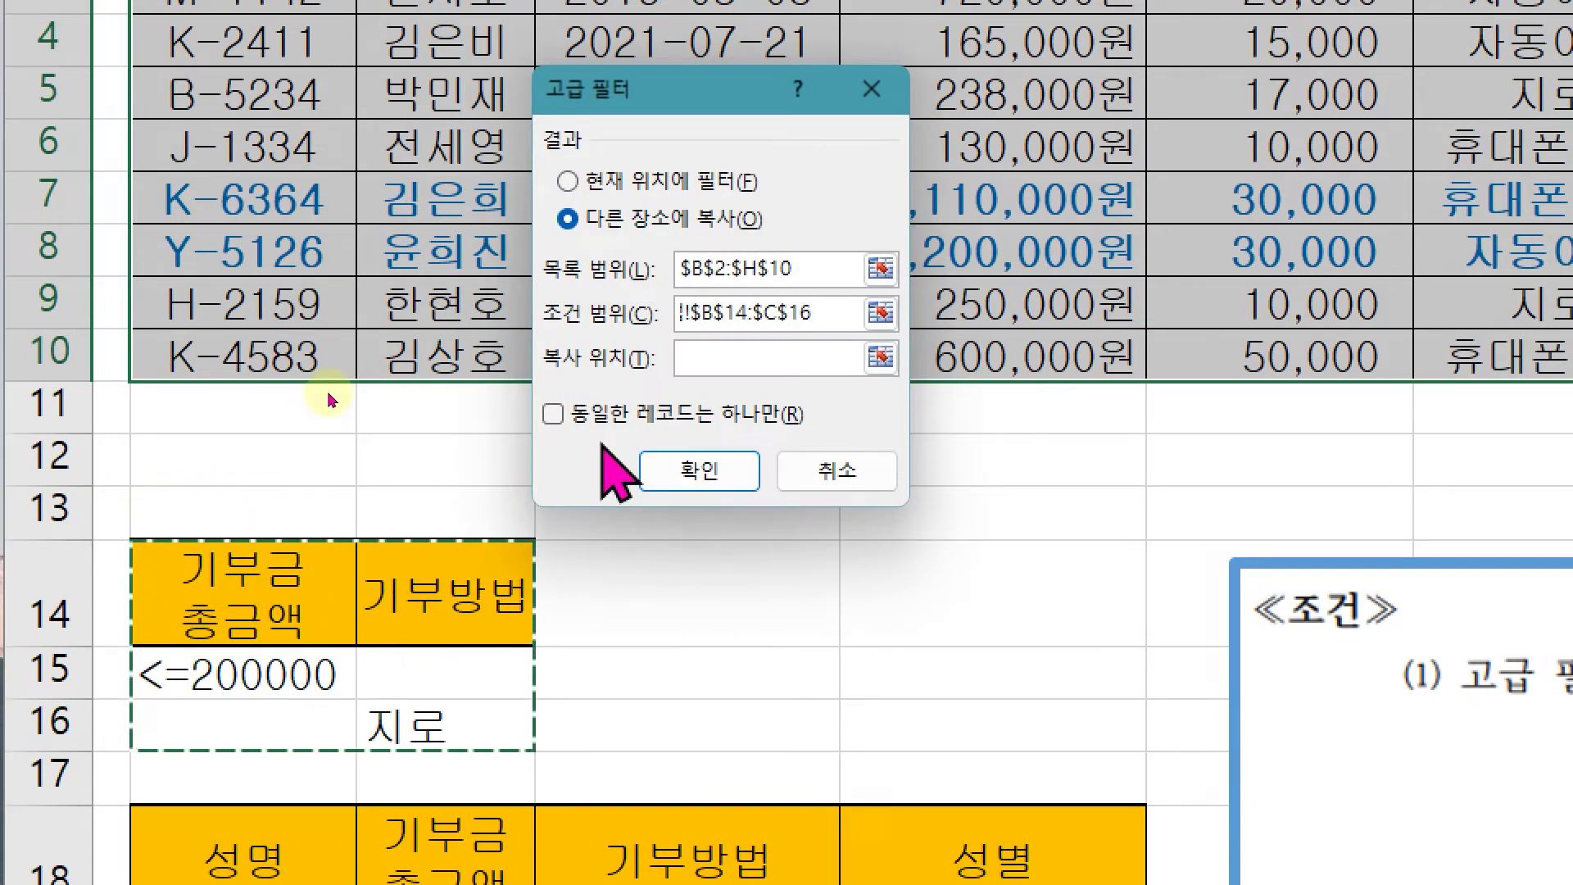
left_click(729, 361)
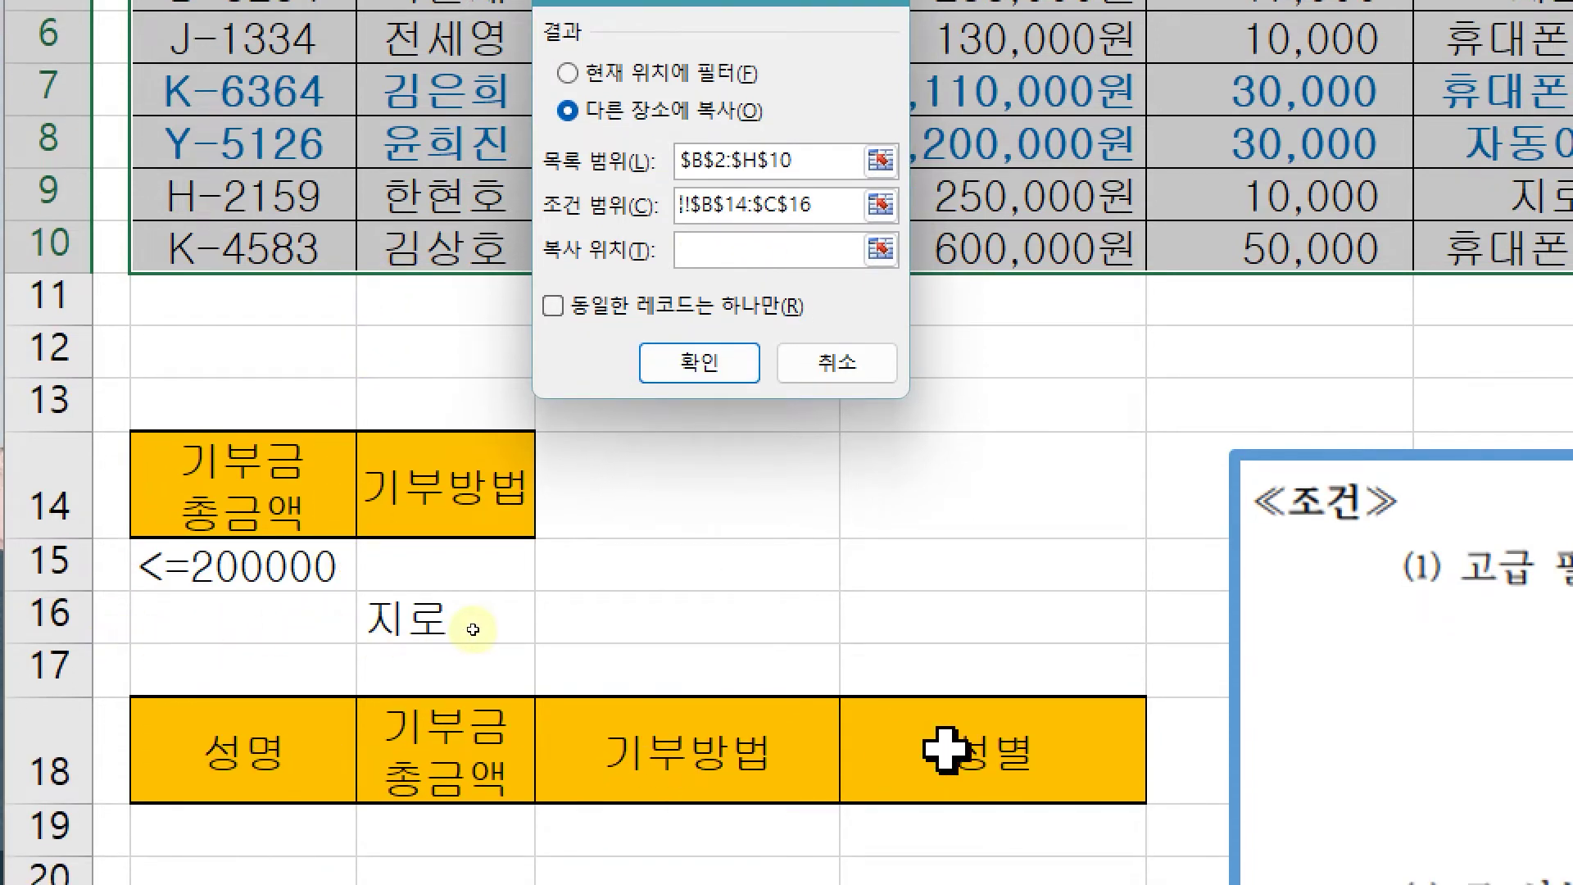
left_click(201, 766)
left_click_drag(201, 750, 948, 733)
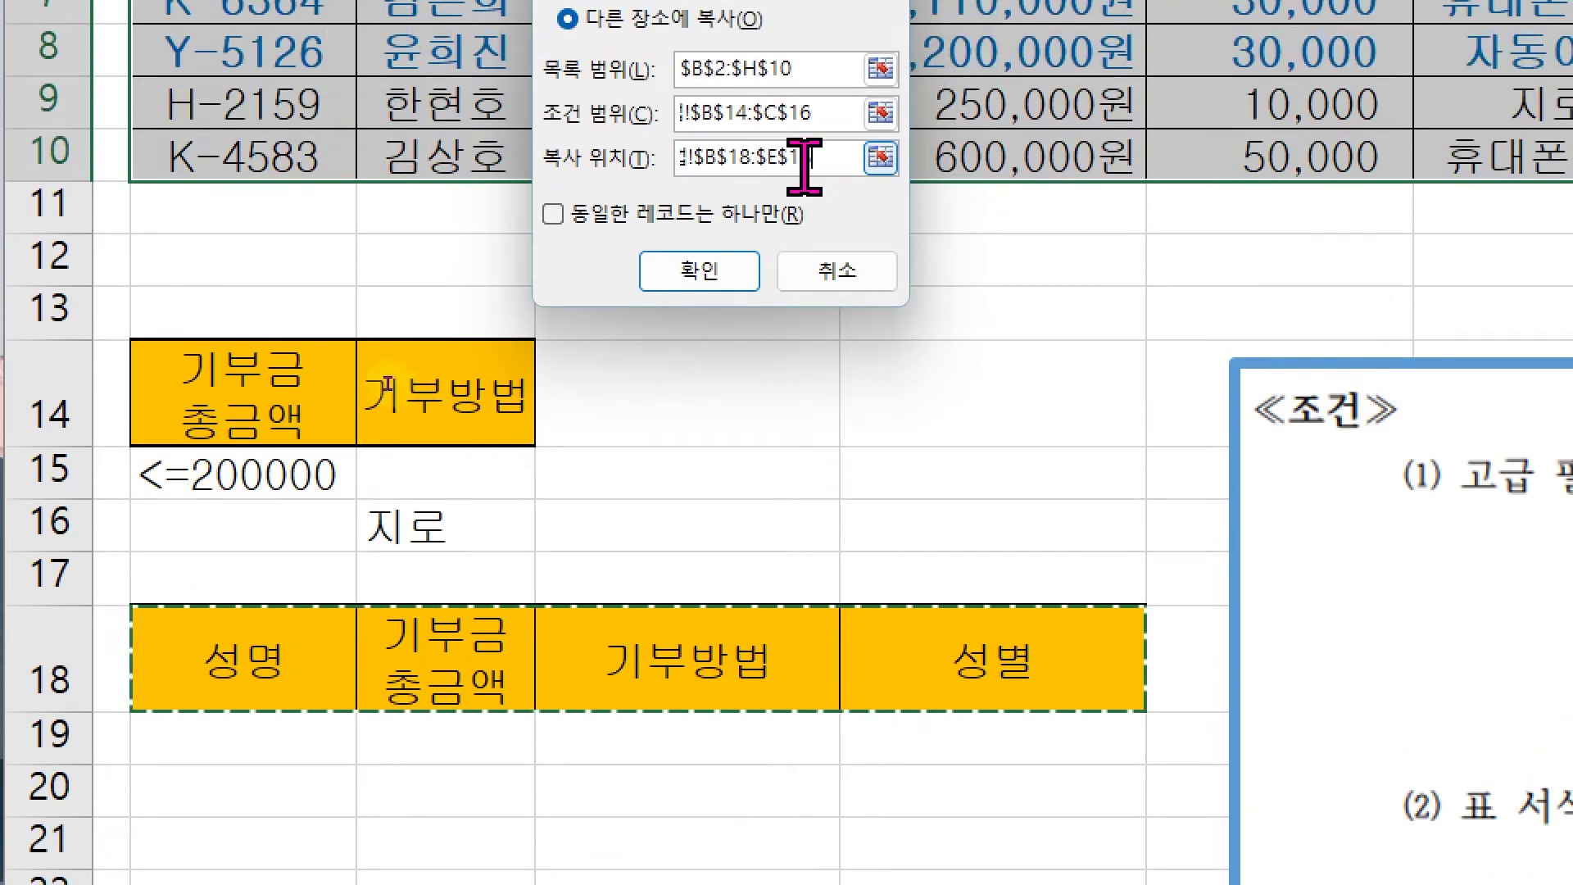
left_click(703, 244)
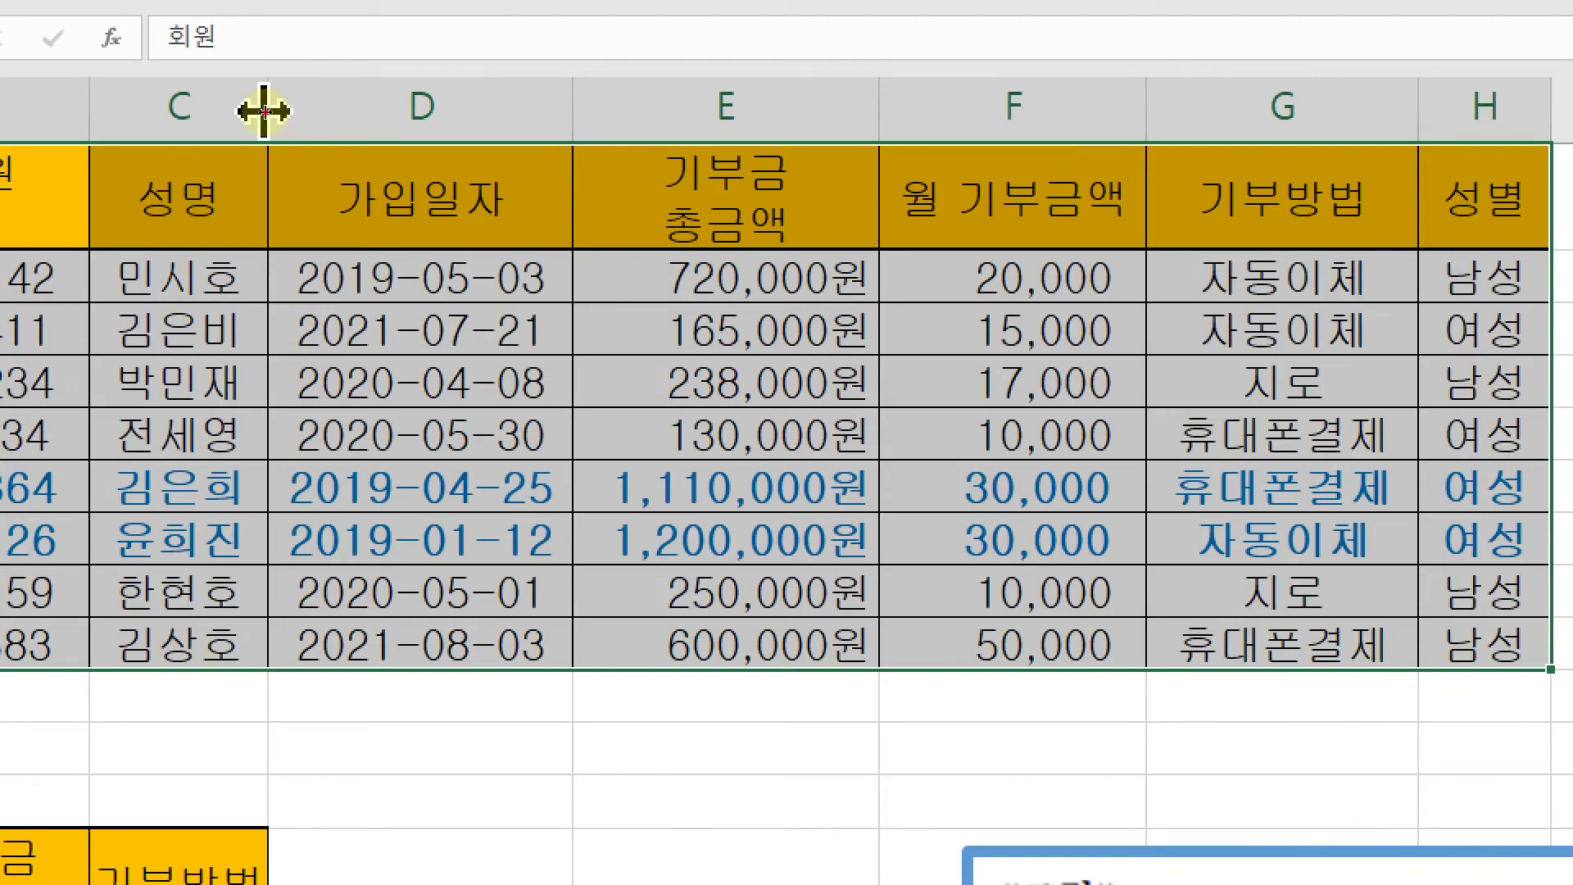
left_click_drag(263, 111, 318, 111)
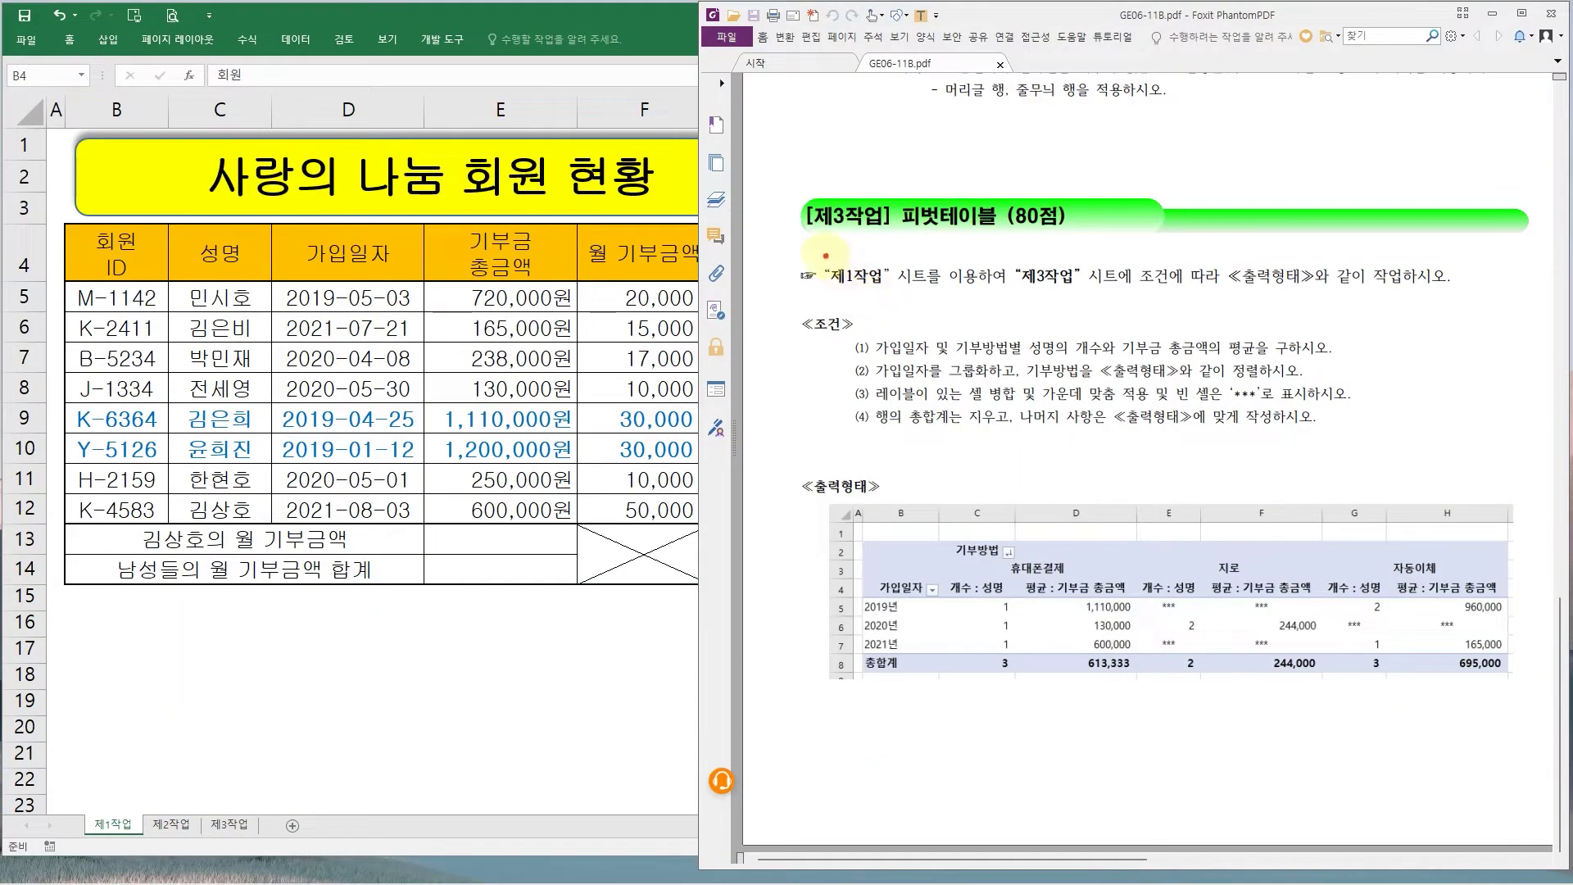
- Examine the 제3작업 pivot table instructions and required output form in the exam PDF, and return to the 제1작업 sheet
mouse_move(826, 255)
left_mouse_down()
mouse_move(942, 302)
mouse_move(1154, 316)
mouse_move(1152, 300)
mouse_move(1197, 300)
left_mouse_up()
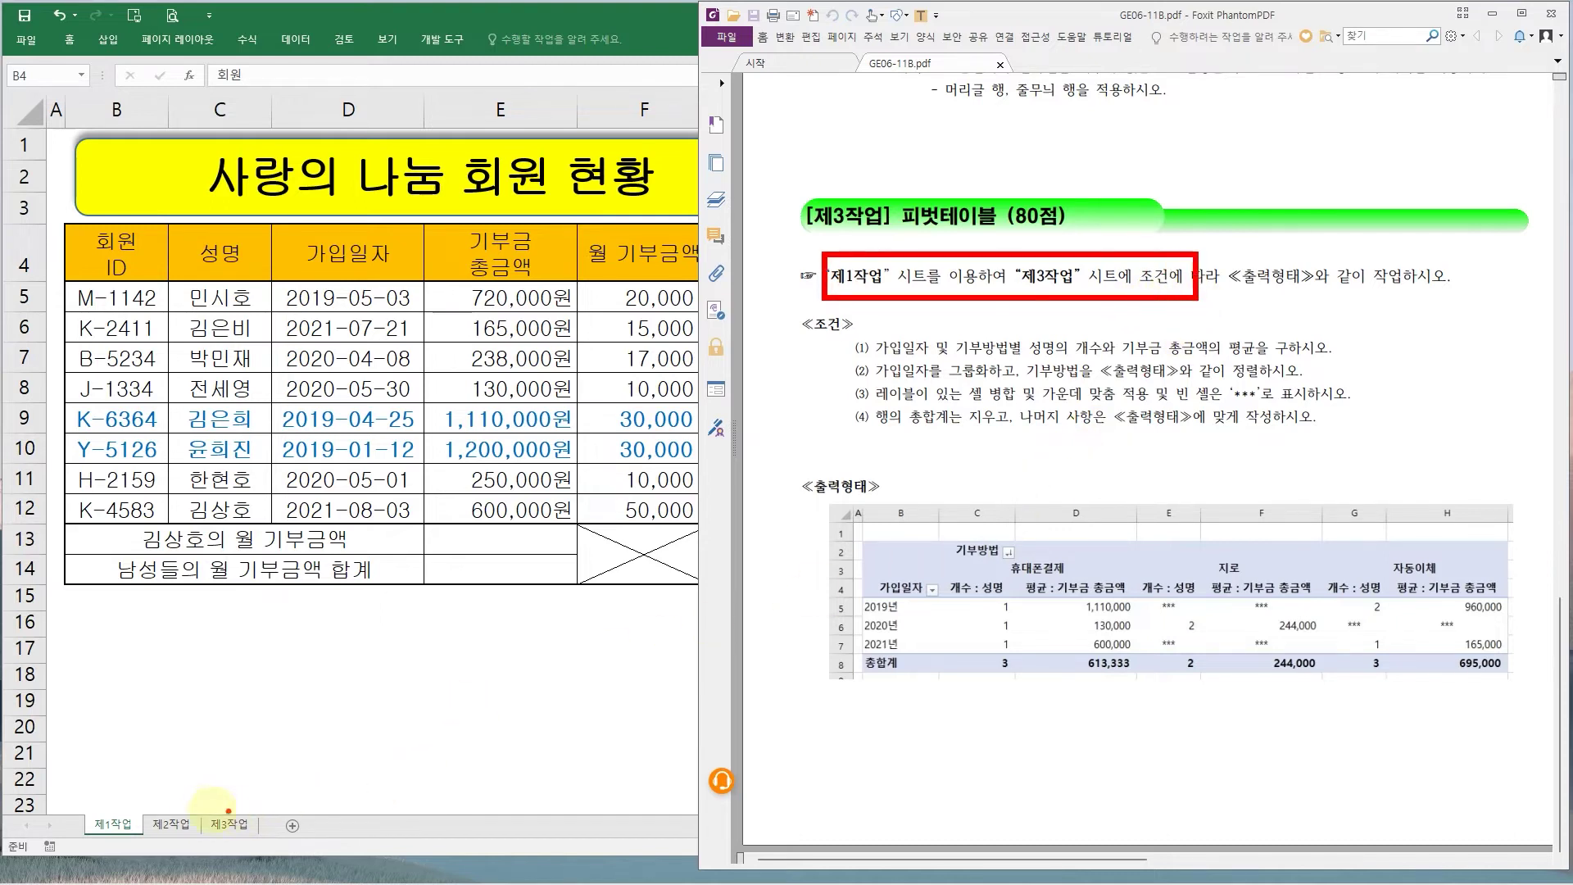
left_click_drag(244, 828, 259, 837)
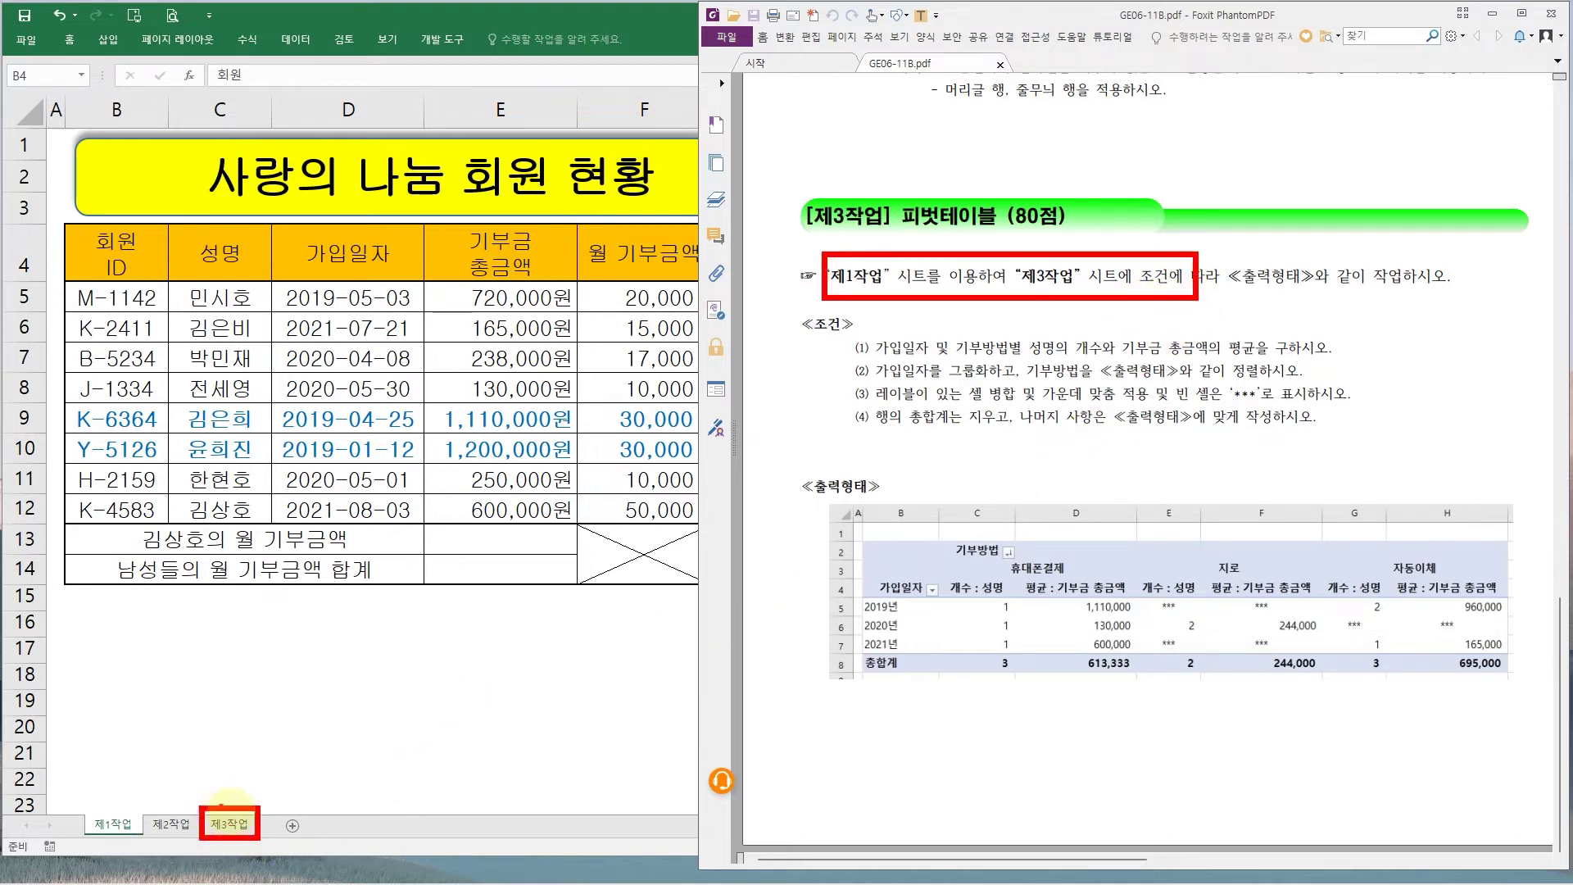
key("Escape")
left_click(230, 828)
left_click(230, 826)
key("ctrl+Page_Up")
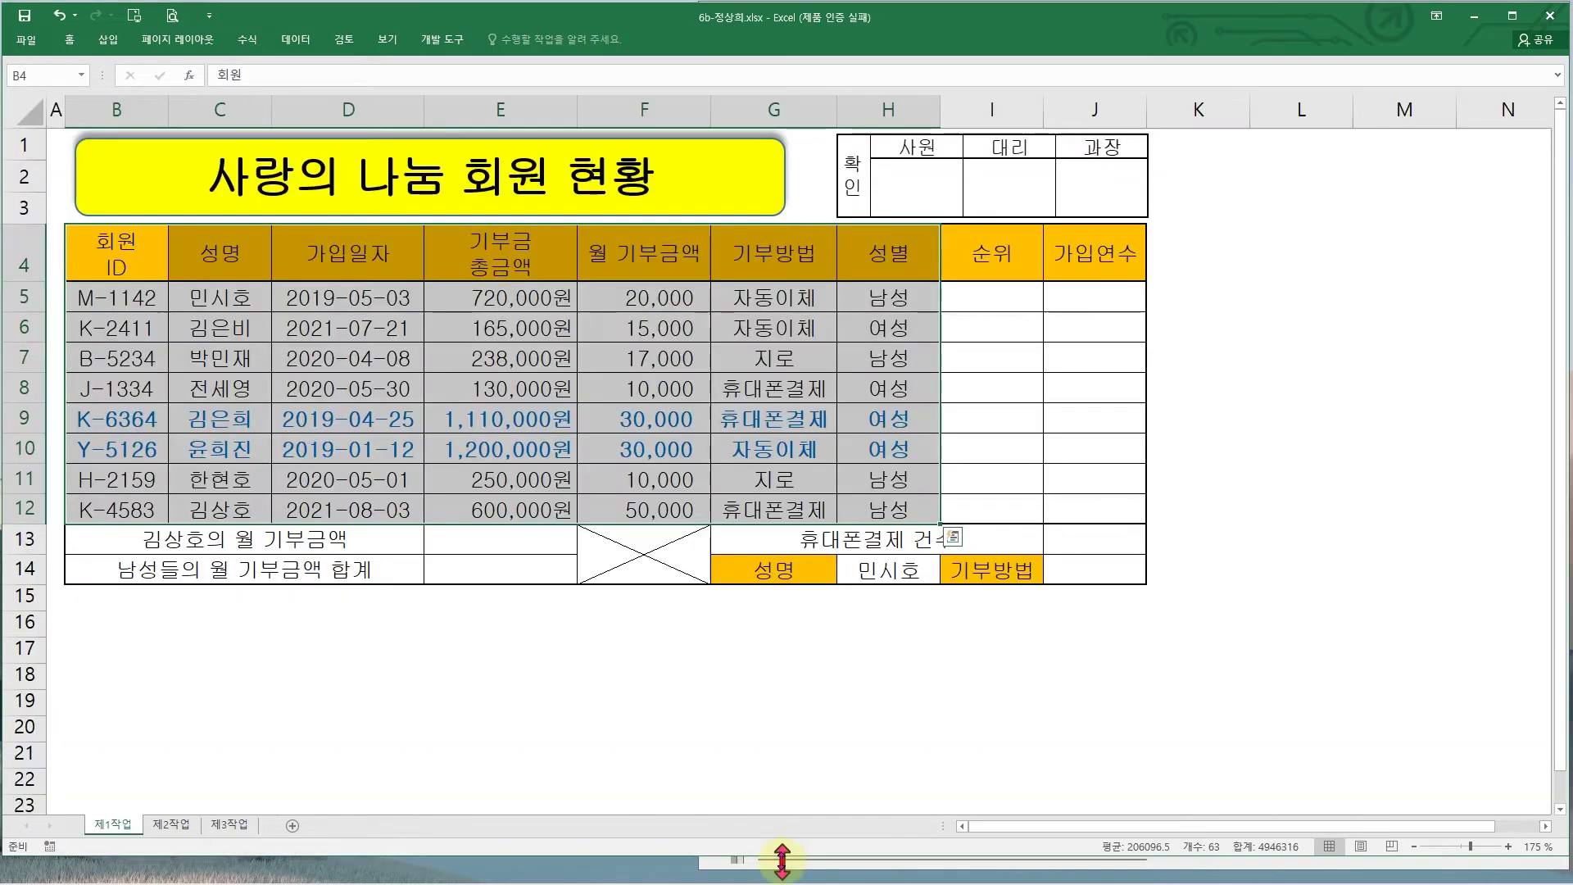
left_click(782, 864)
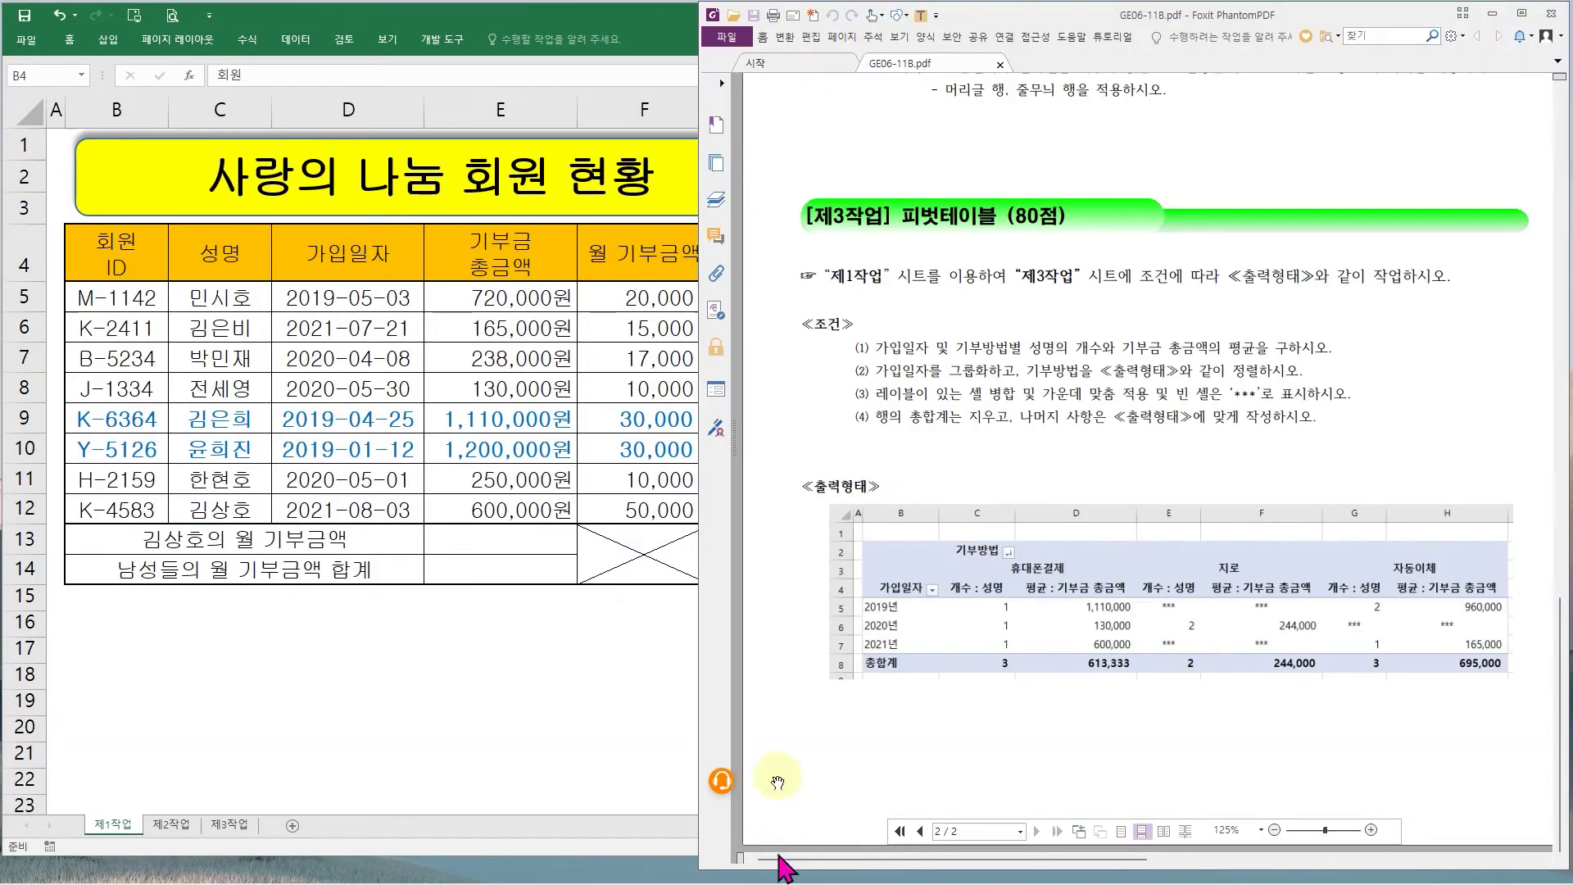
key("alt+Tab")
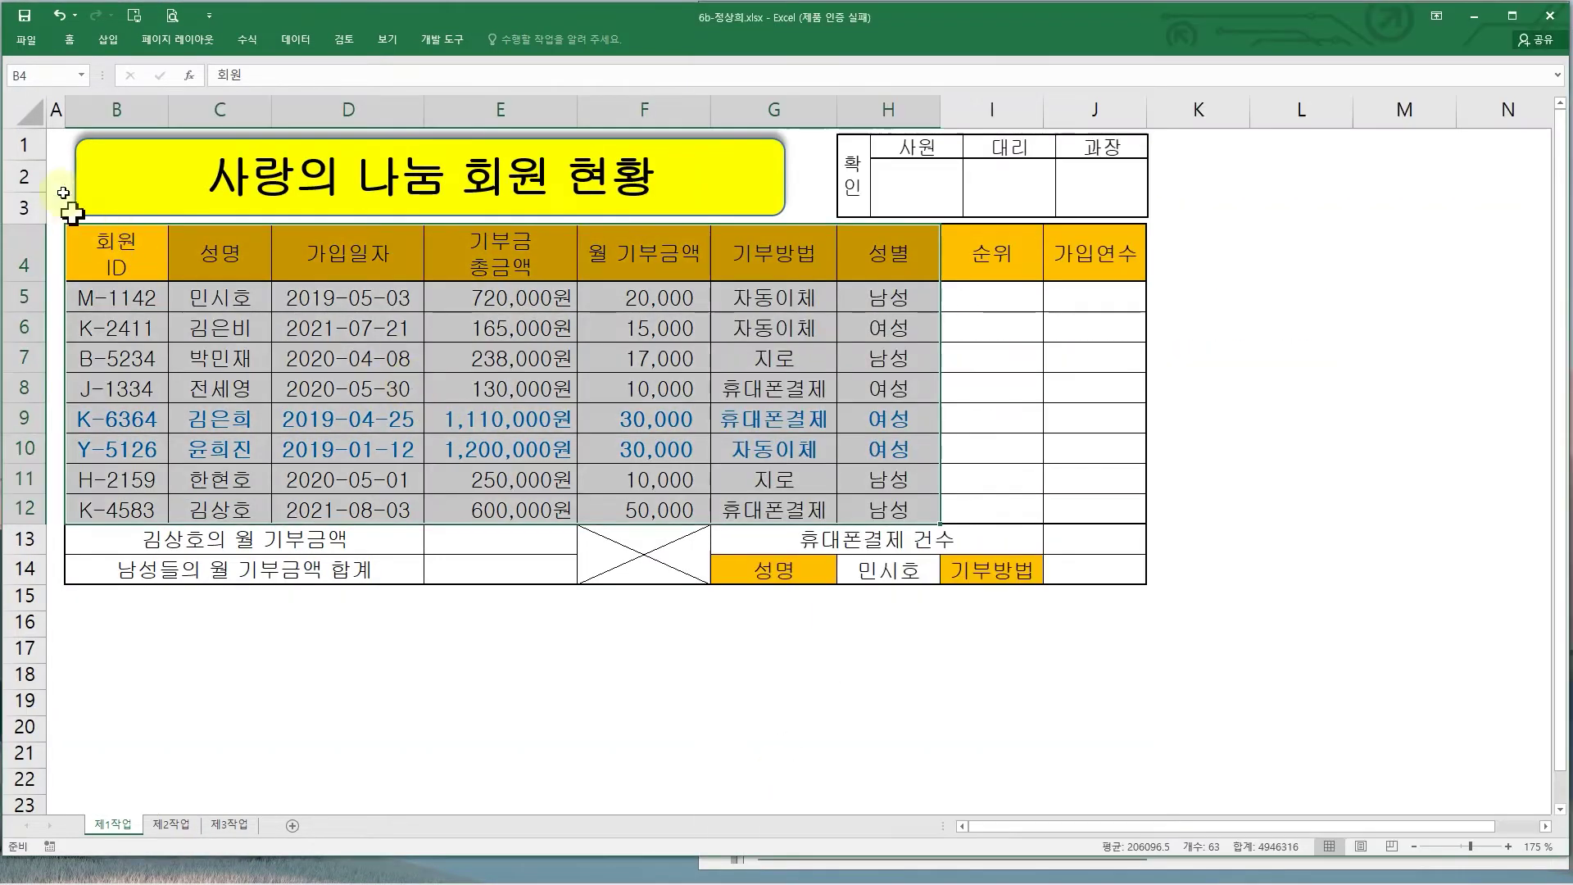
- Select the range B4:H12 on the 제1작업 sheet and start creating a pivot table from it
left_click_drag(110, 261, 885, 503)
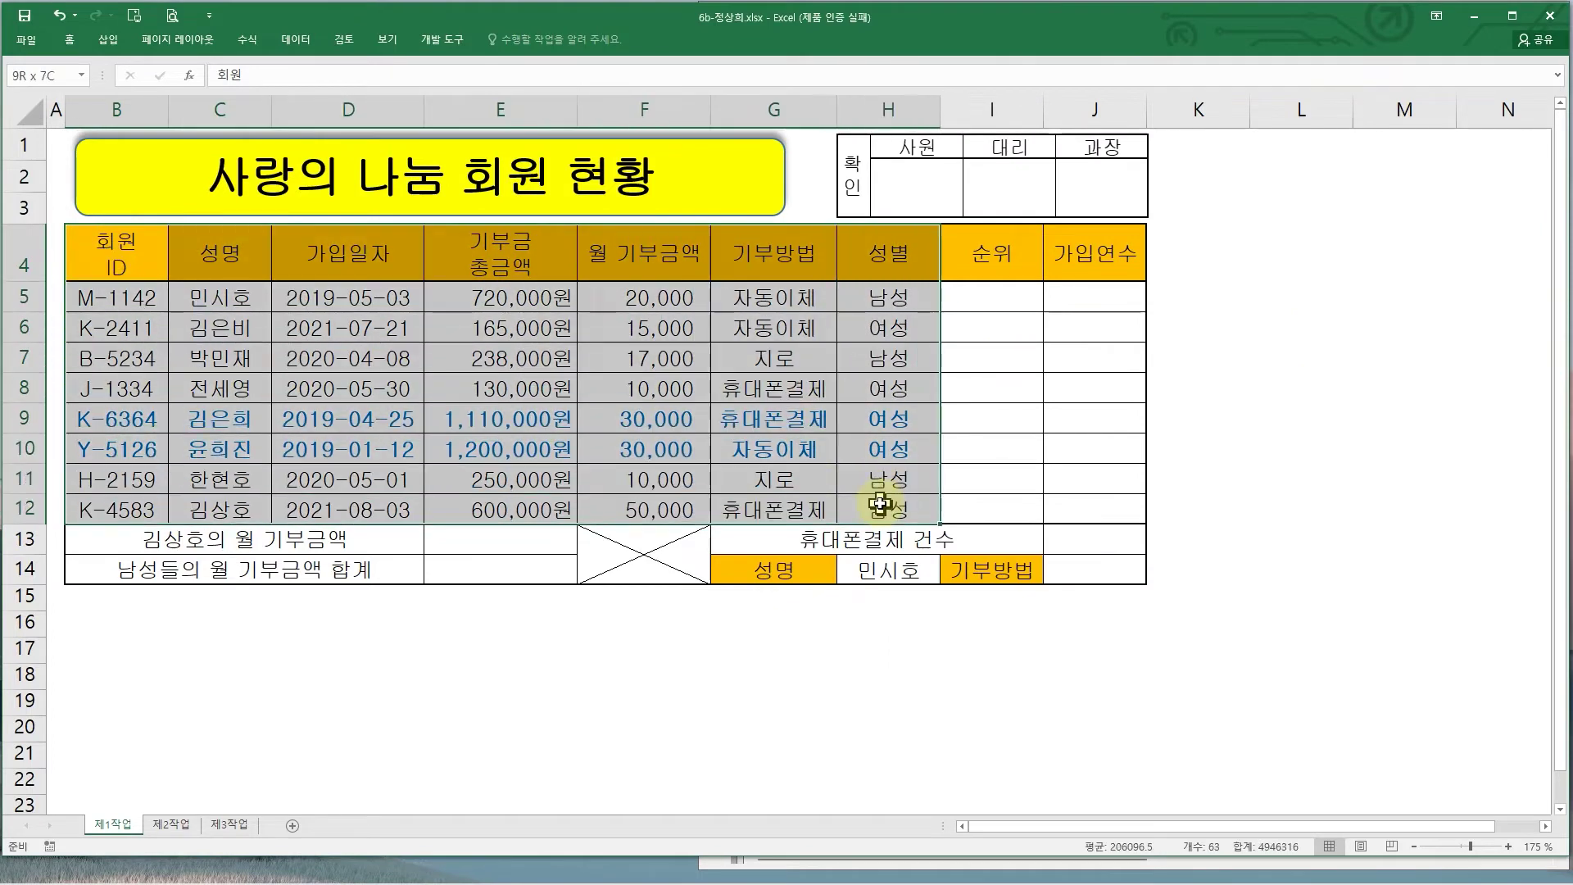
mouse_move(53, 217)
left_mouse_down()
mouse_move(131, 271)
mouse_move(948, 529)
left_mouse_up()
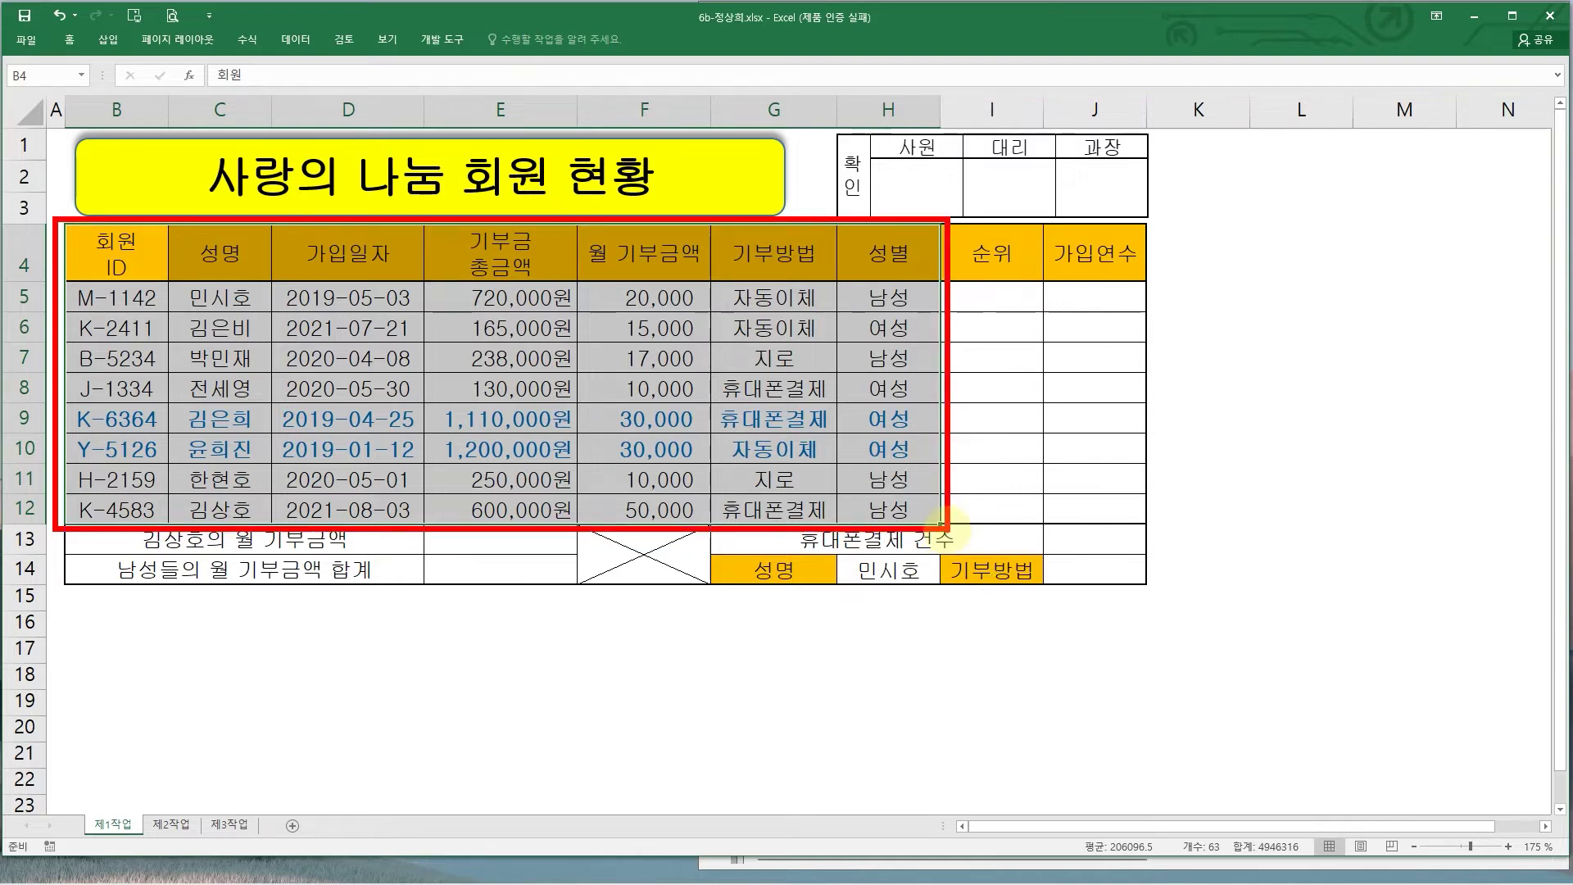
key("Escape")
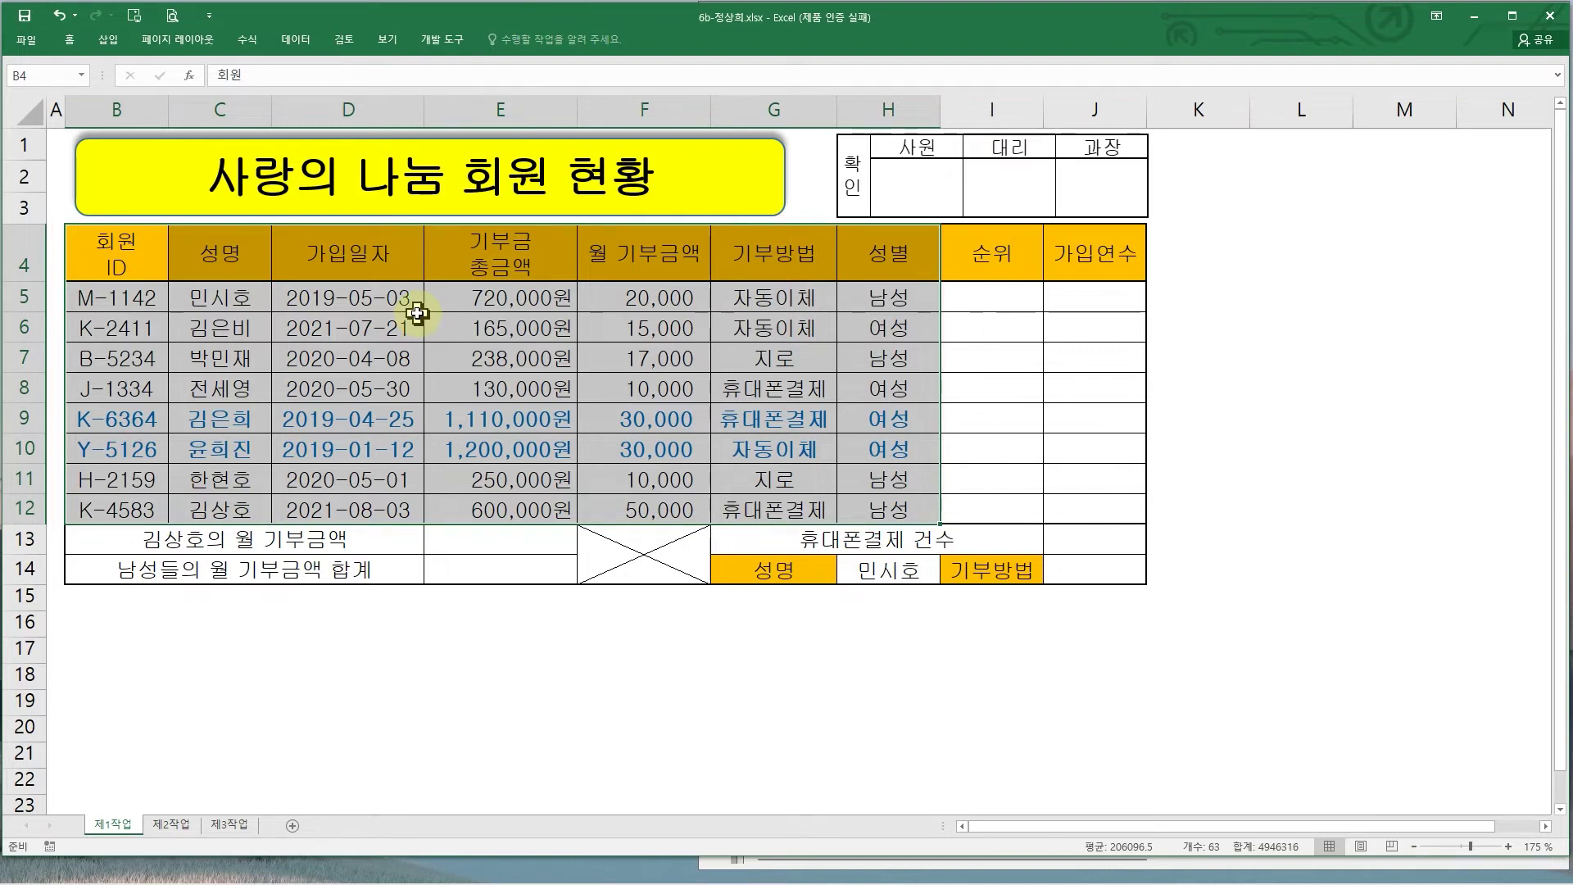
left_click(110, 41)
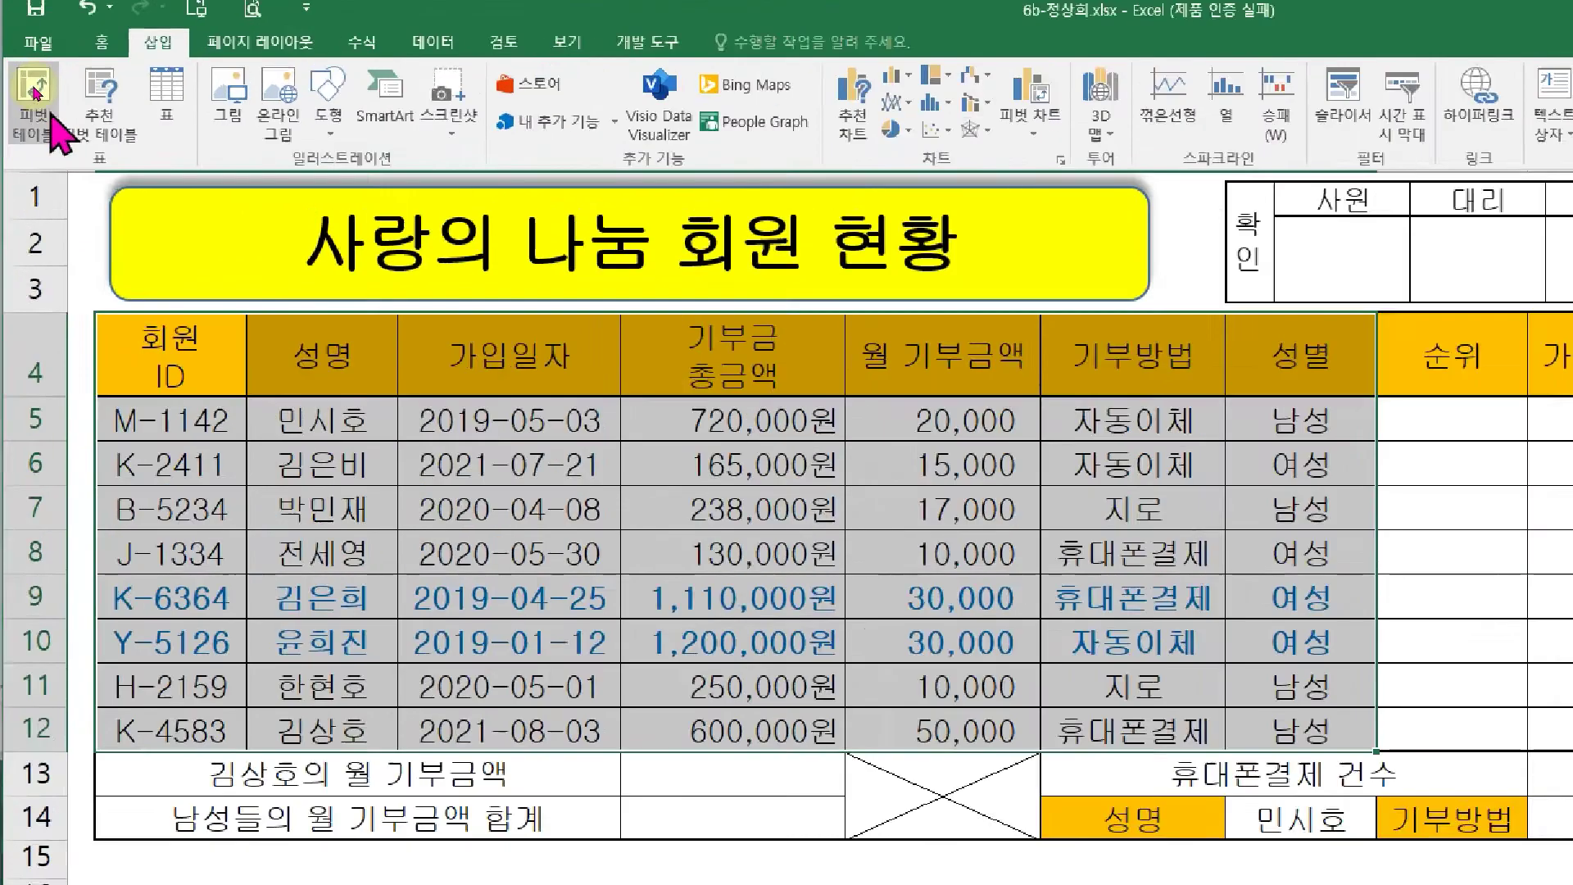
left_click(34, 94)
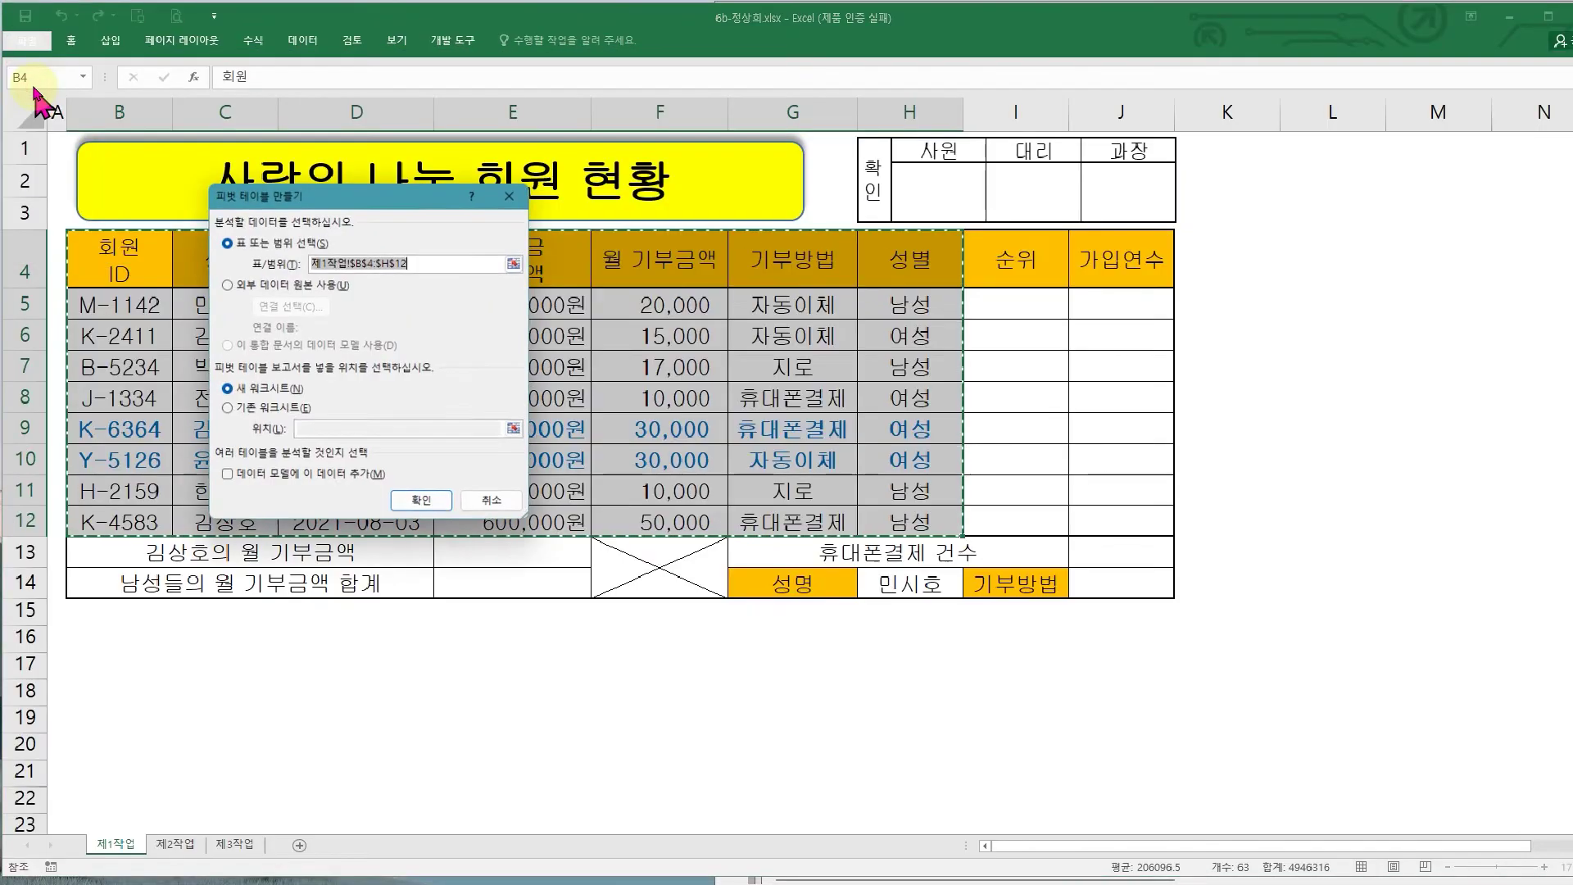
- Create the pivot table on the existing 제3작업 worksheet, starting at cell B2
left_click_drag(239, 197, 254, 200)
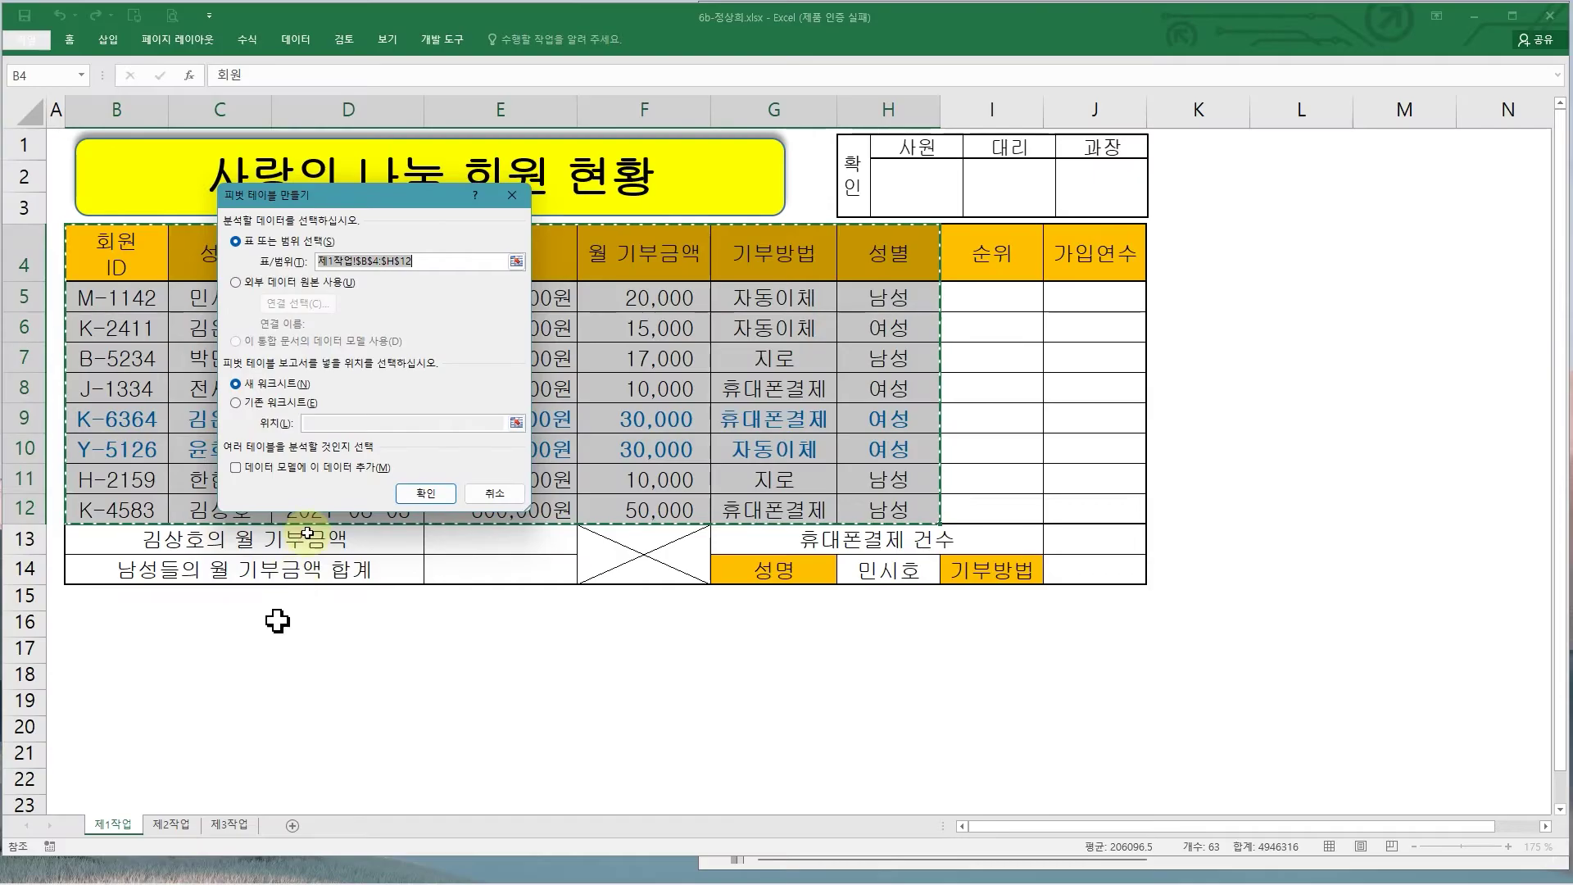
left_click_drag(321, 201, 308, 467)
left_click(248, 670)
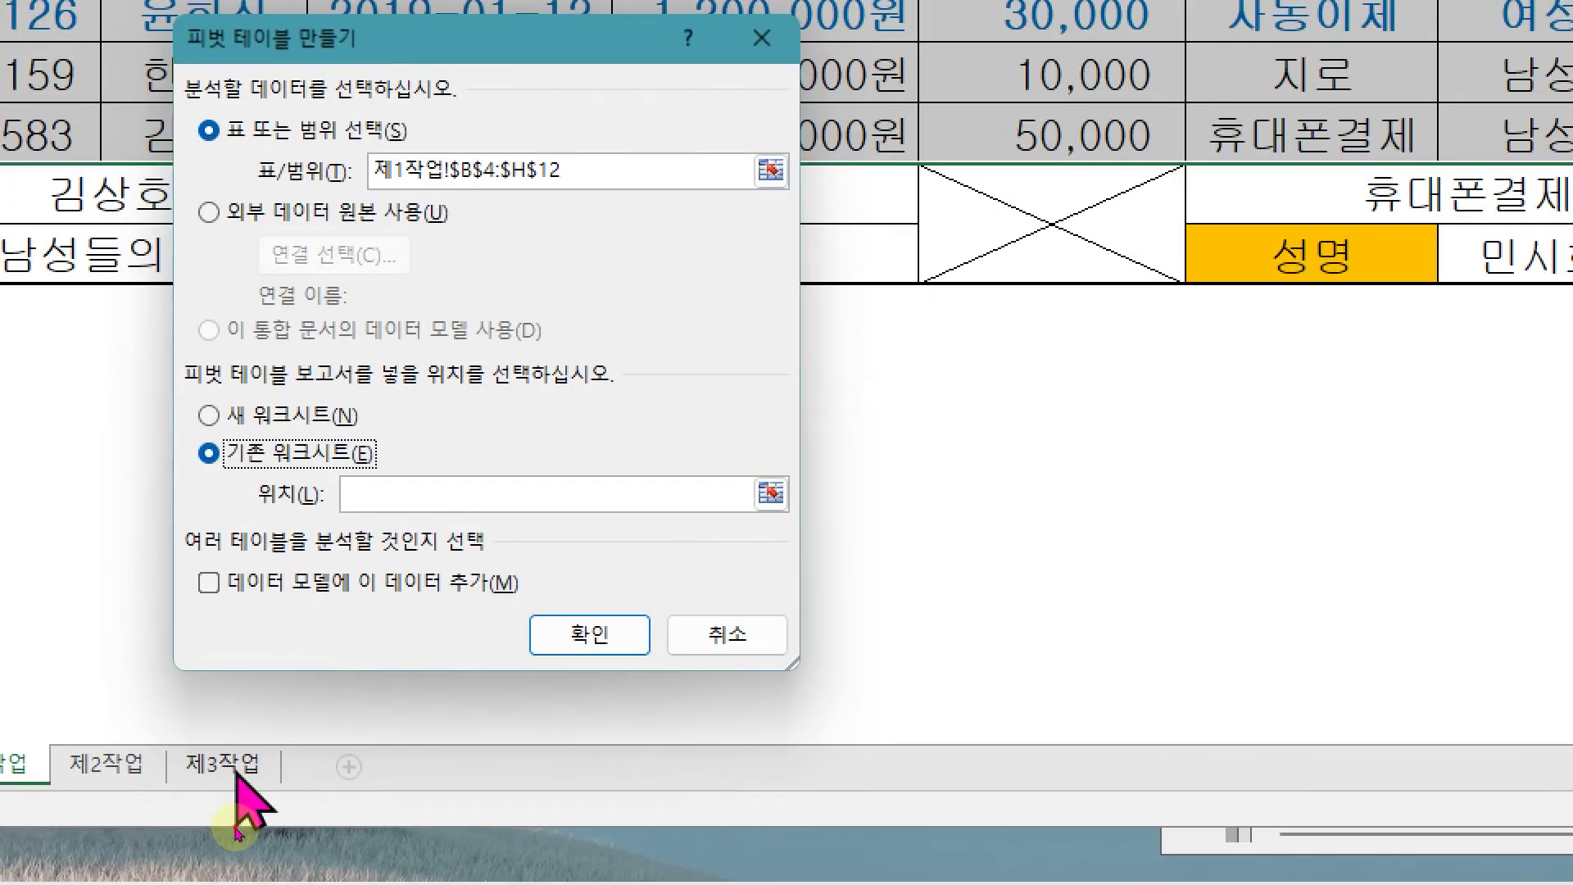
left_click(238, 773)
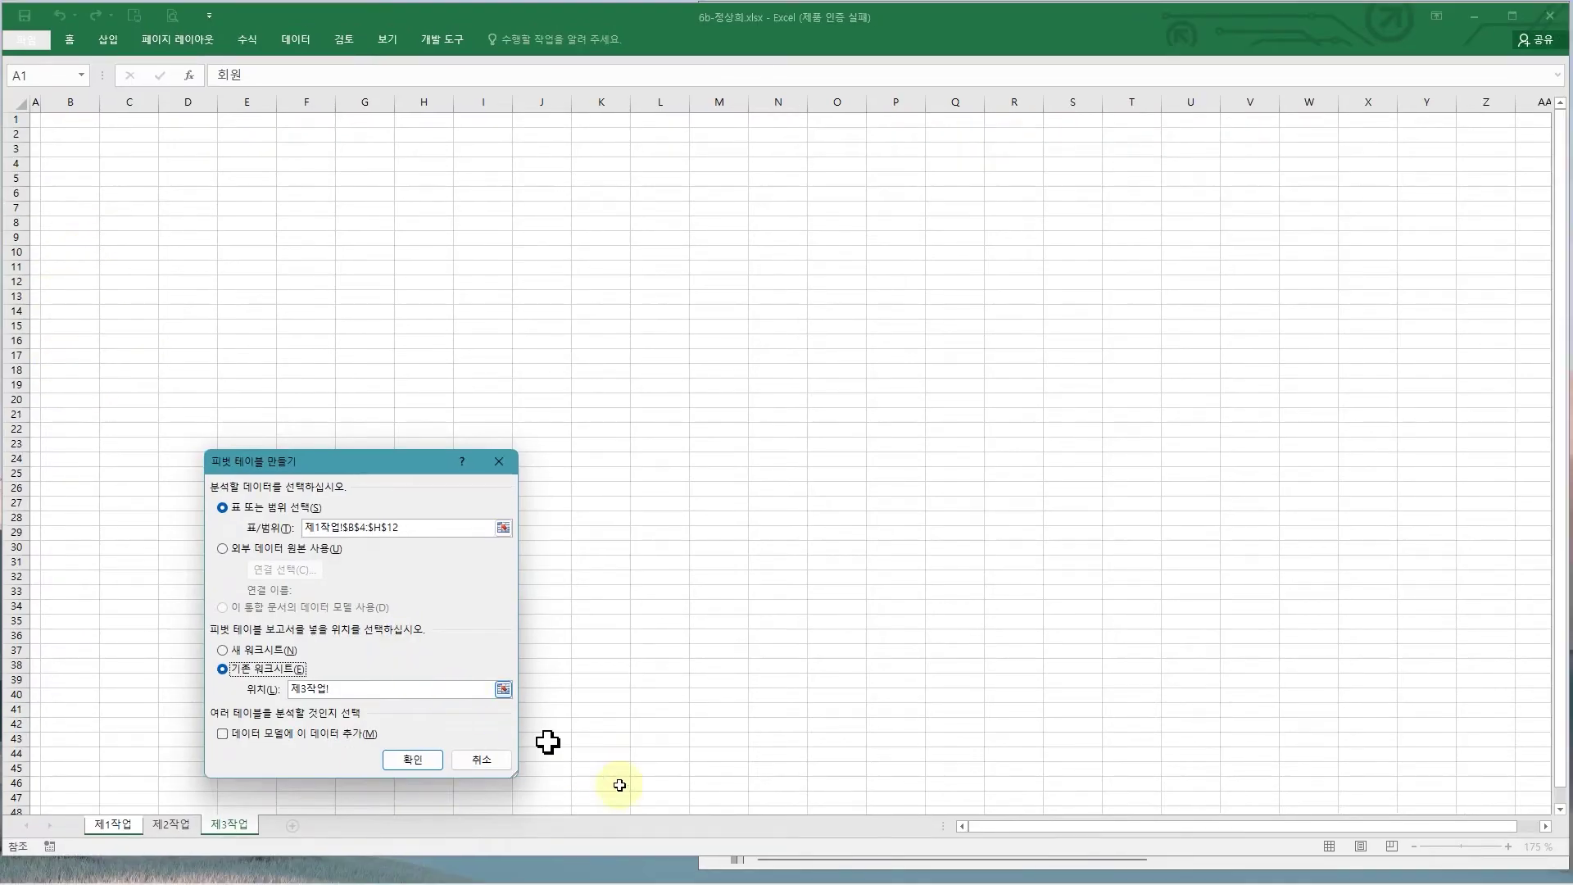
left_click(712, 864)
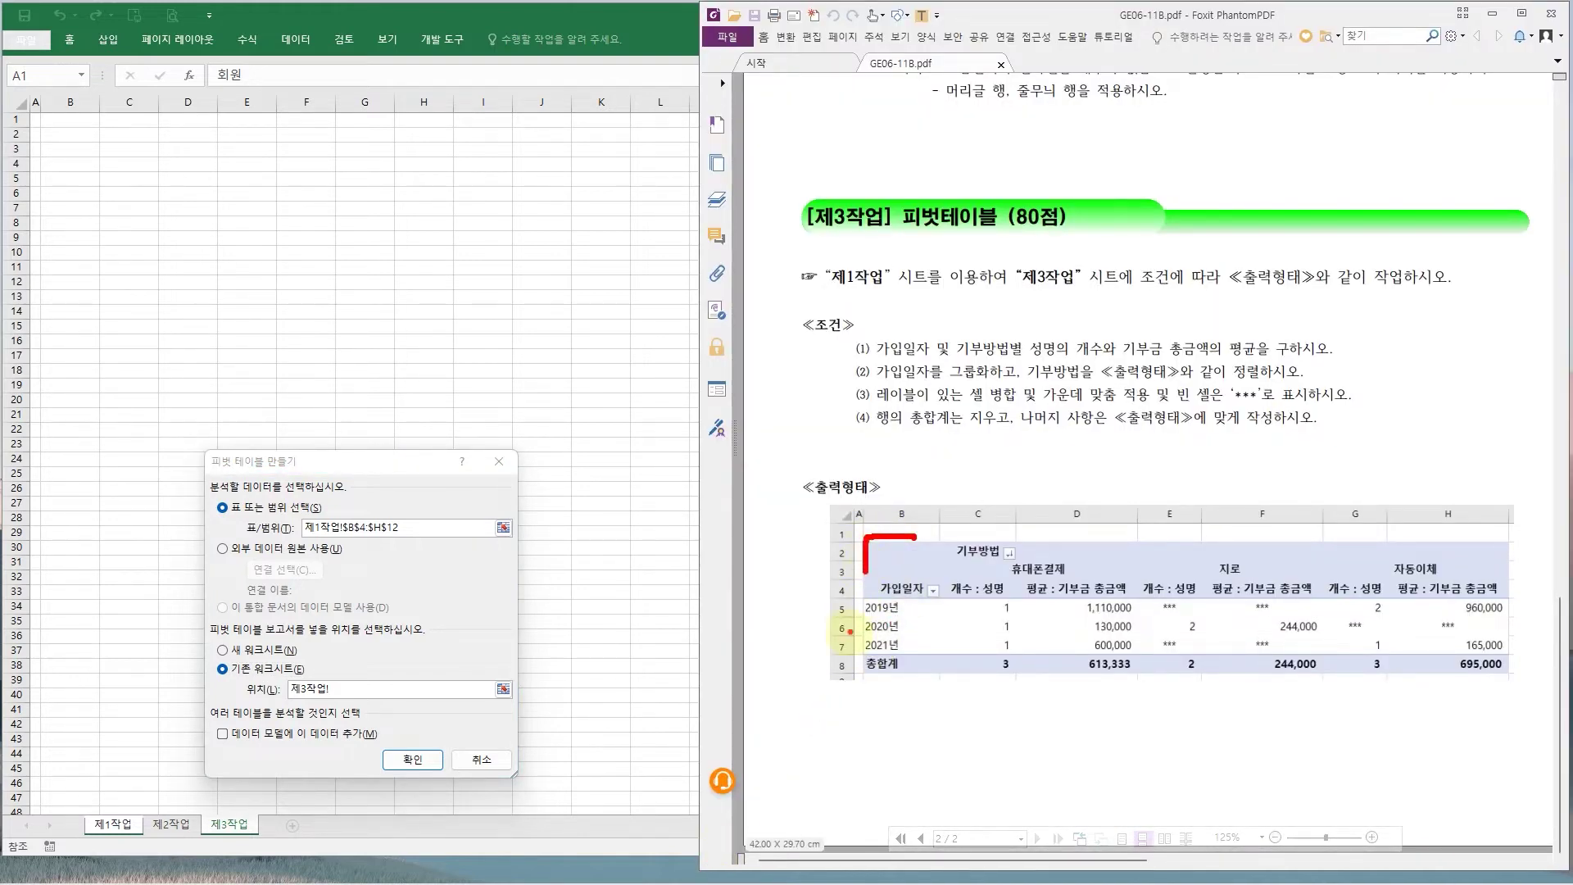
key("Escape")
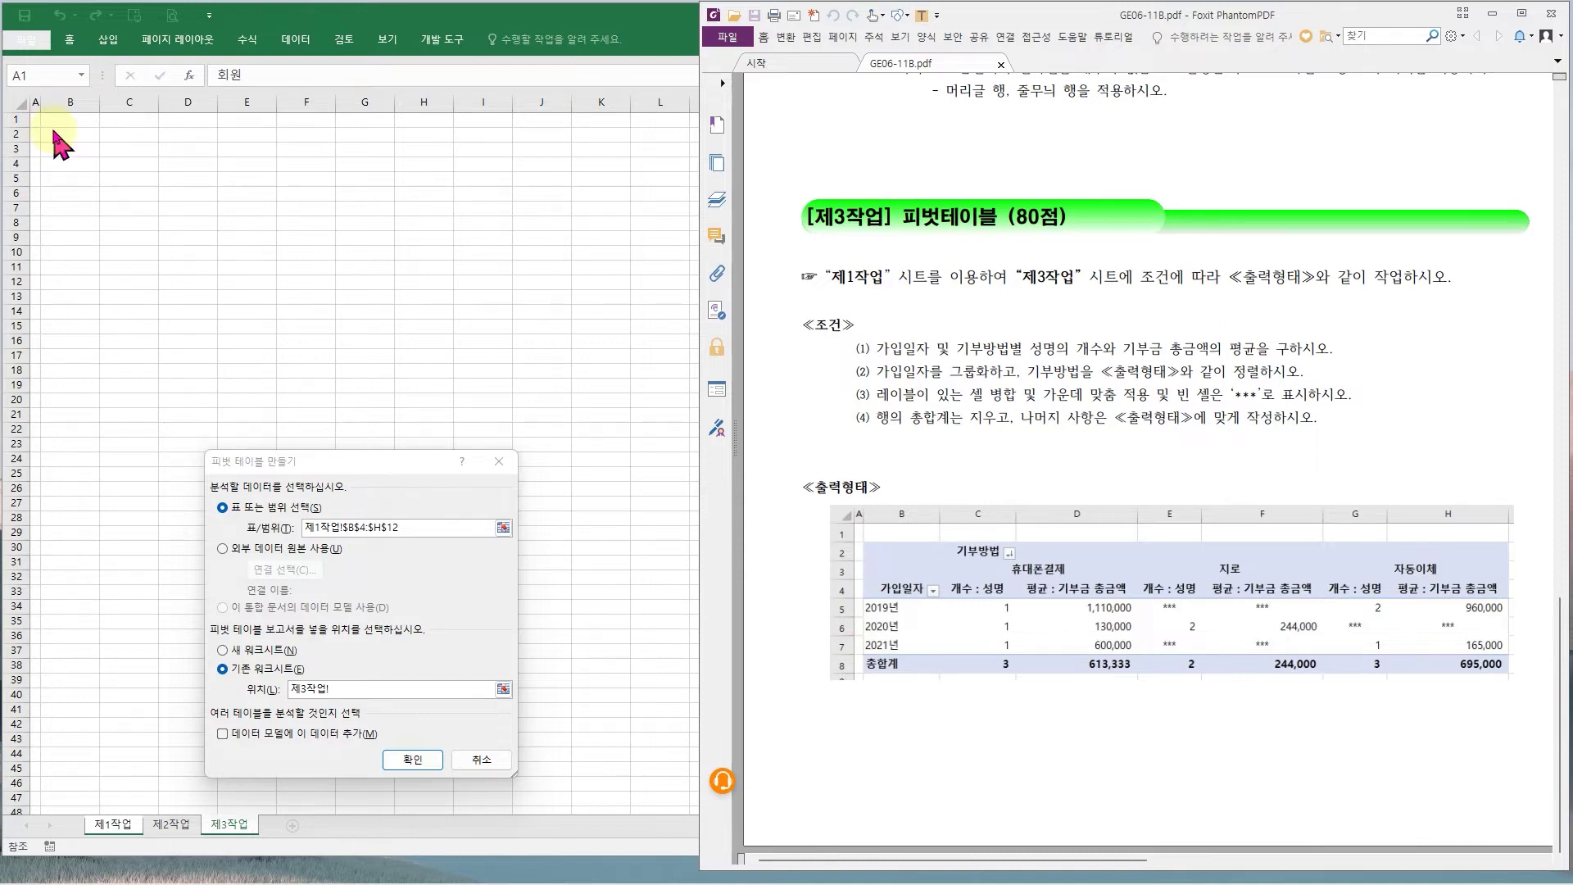
key("alt+Tab")
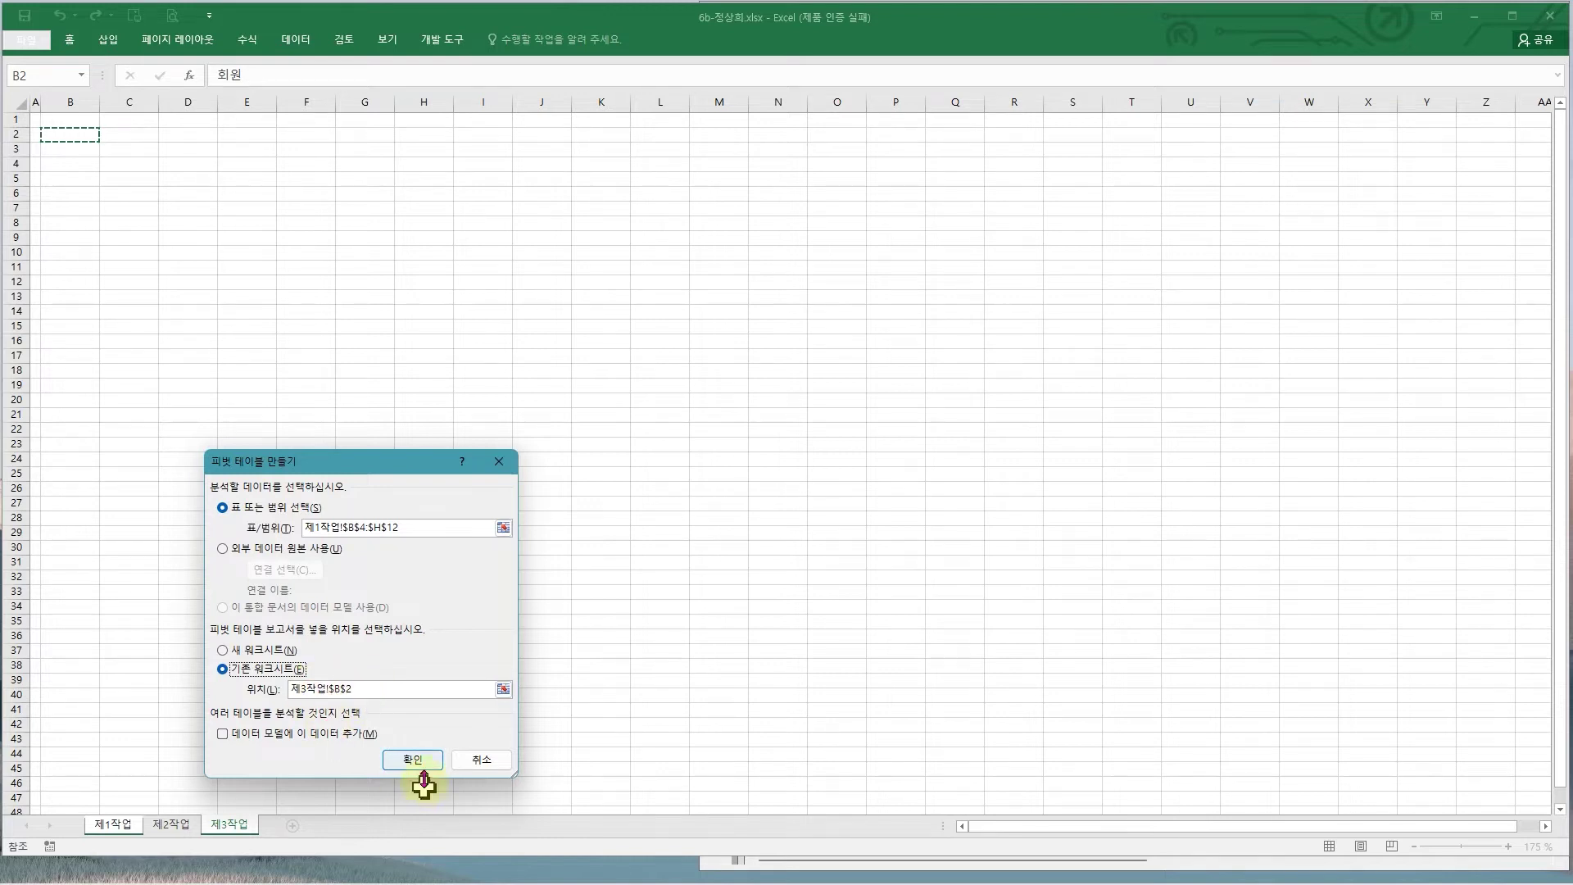
left_click(412, 760)
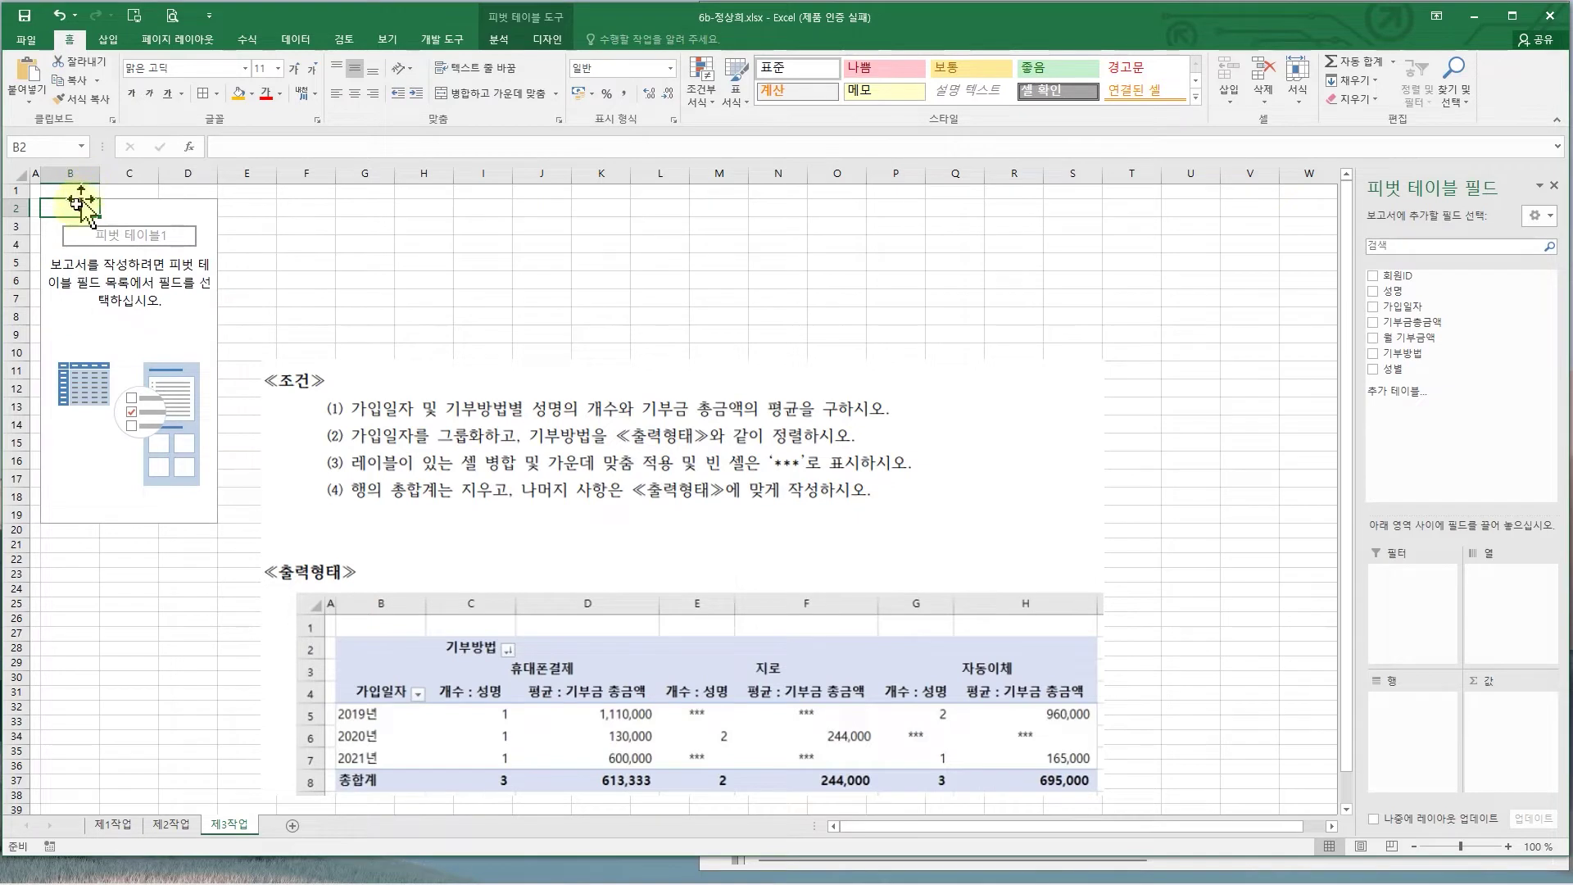
- Compare the required output form with the empty pivot table's field areas to work out the row, column and value fields
left_click(490, 259)
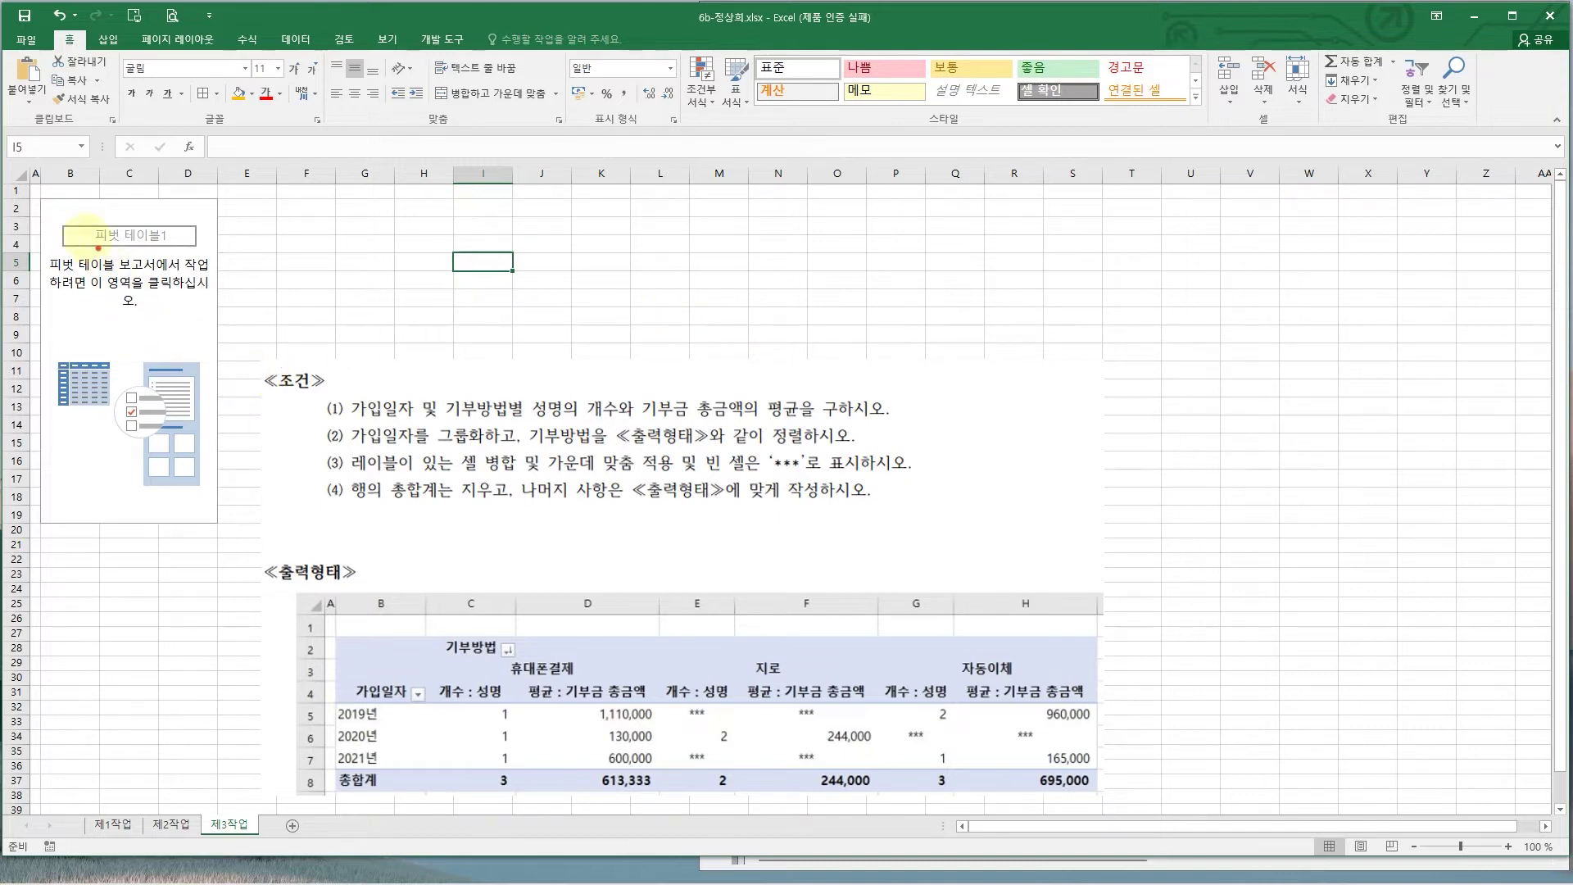
mouse_move(43, 199)
left_mouse_down()
mouse_move(169, 362)
mouse_move(217, 522)
left_mouse_up()
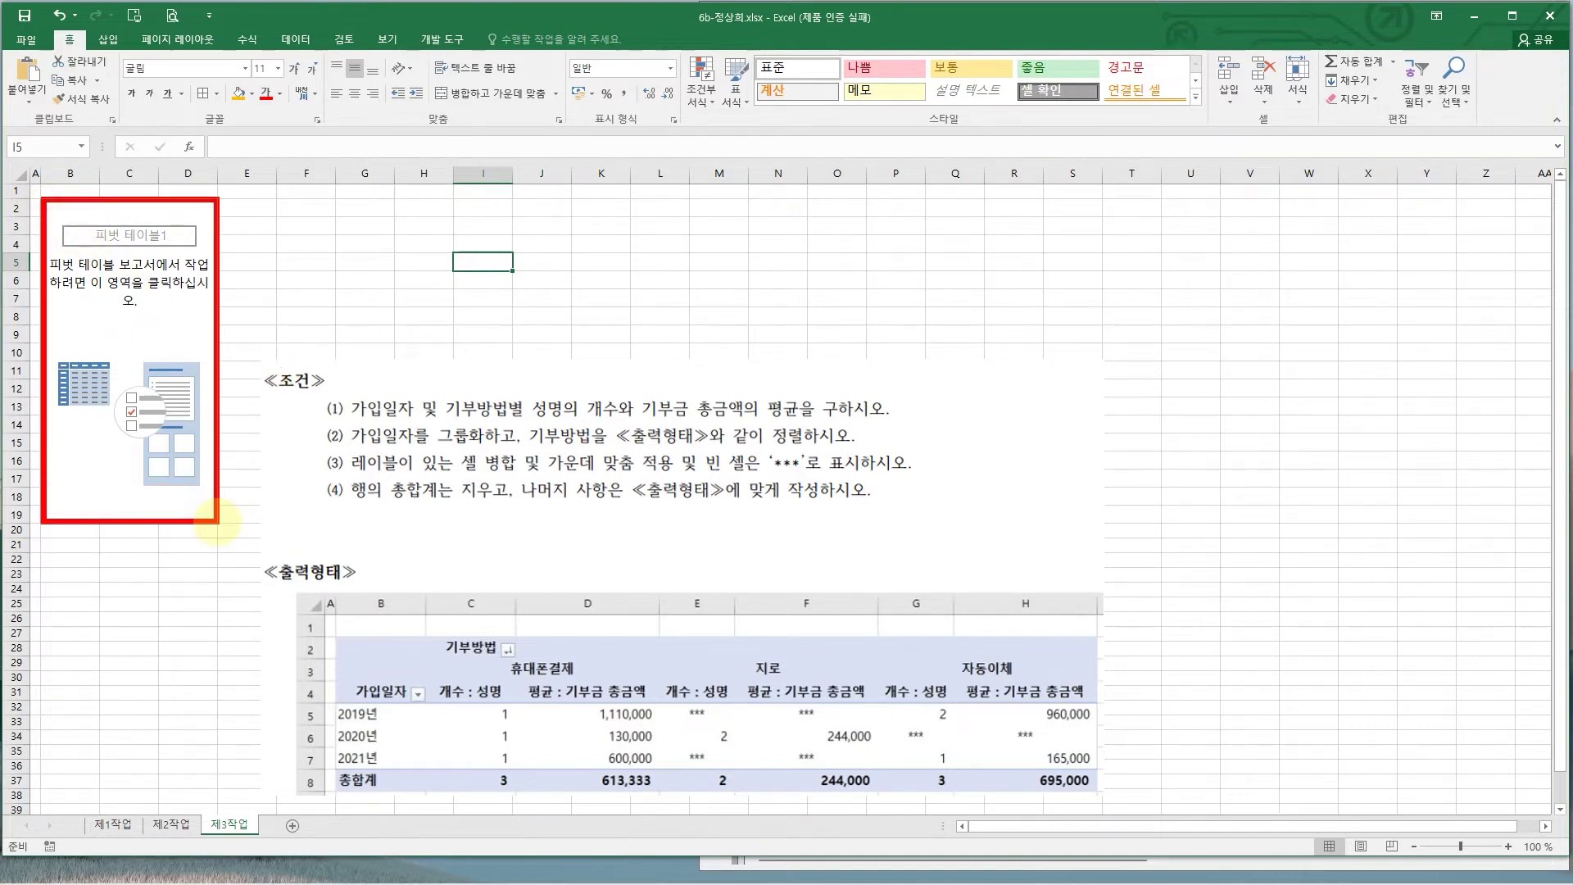
left_click(61, 203)
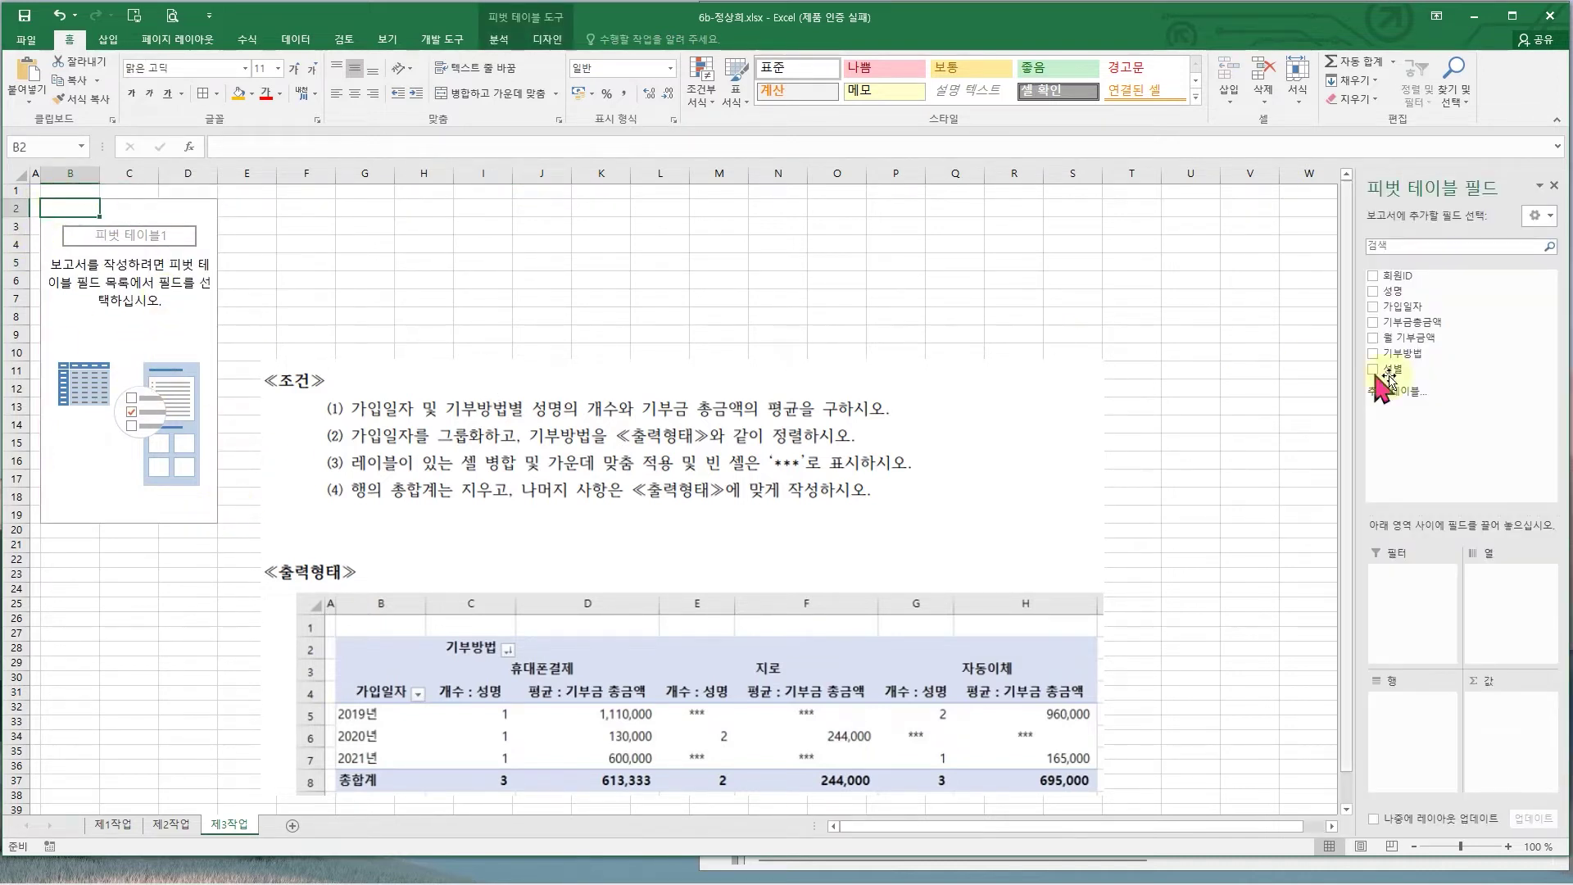
left_click(501, 38)
left_click(547, 40)
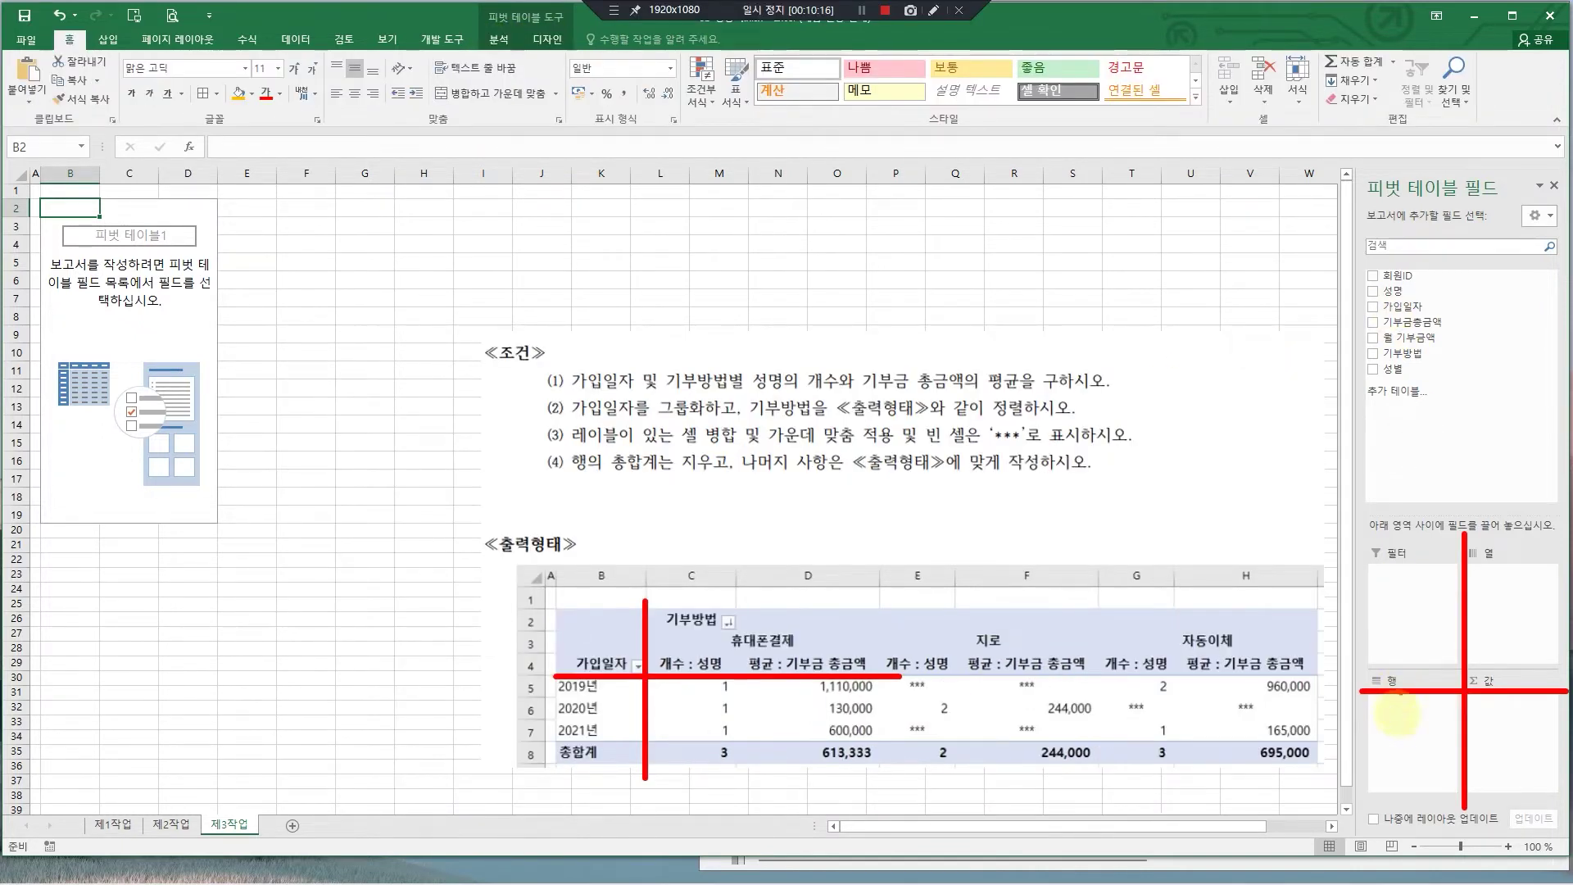
left_click(1105, 729)
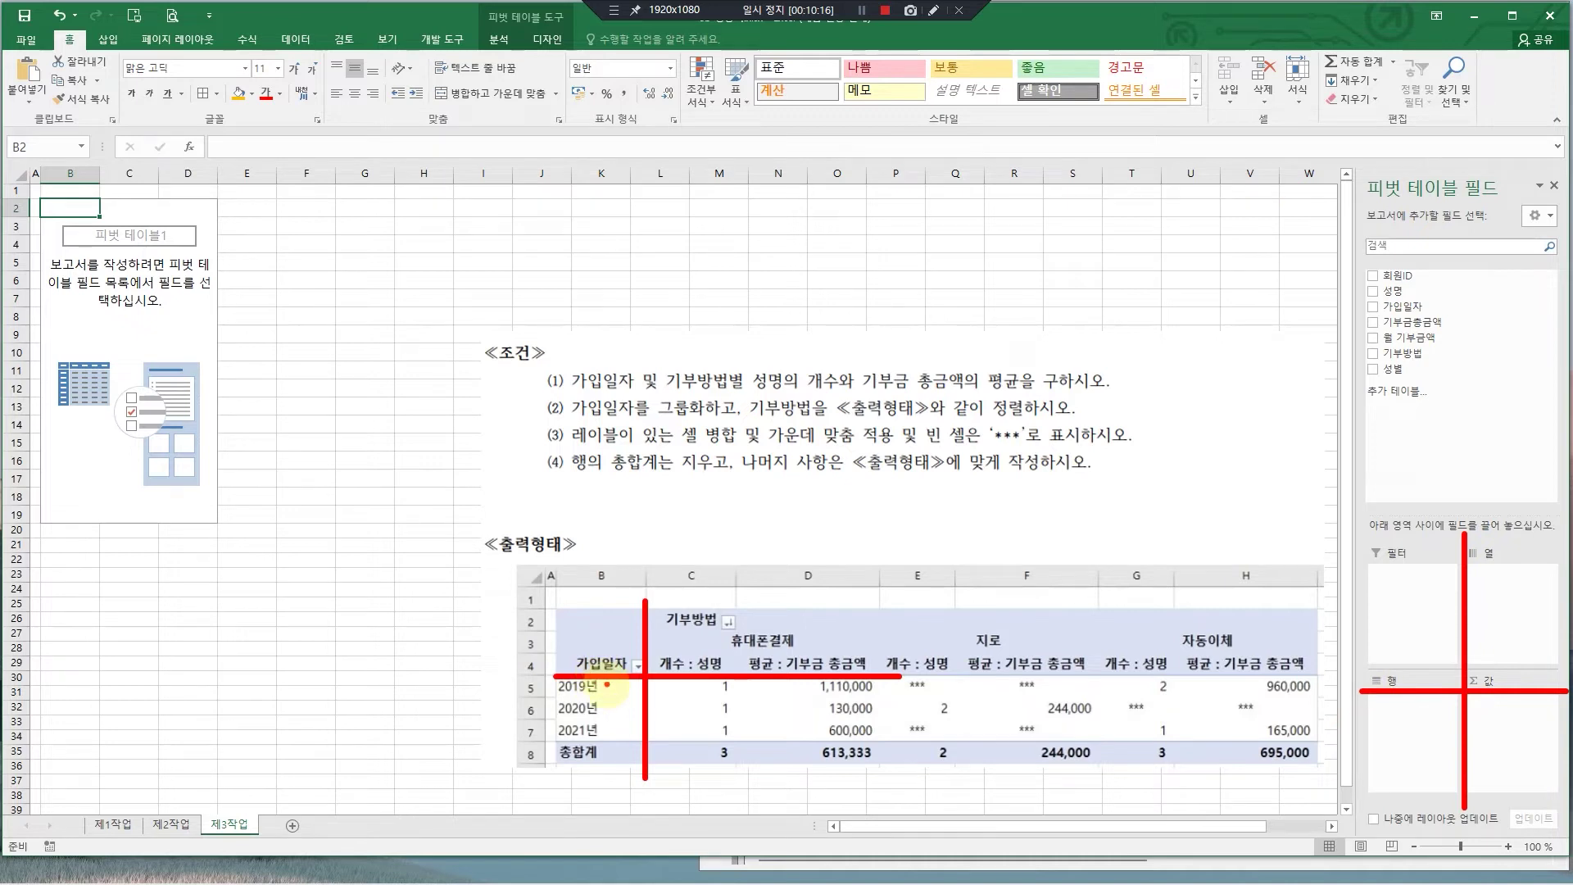
left_click(611, 680)
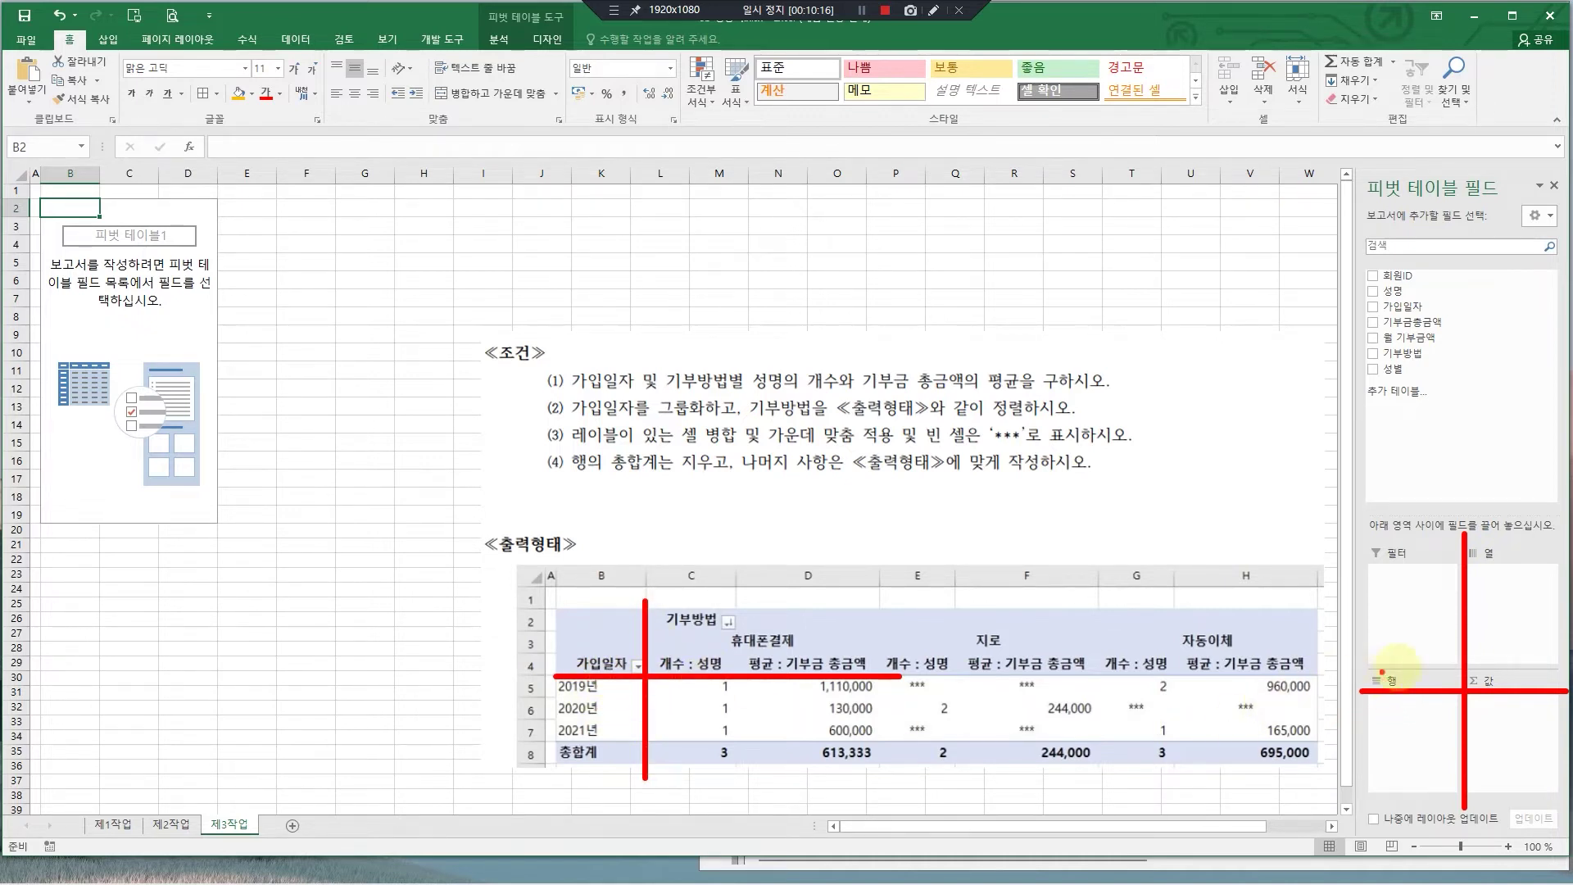
left_click(726, 704)
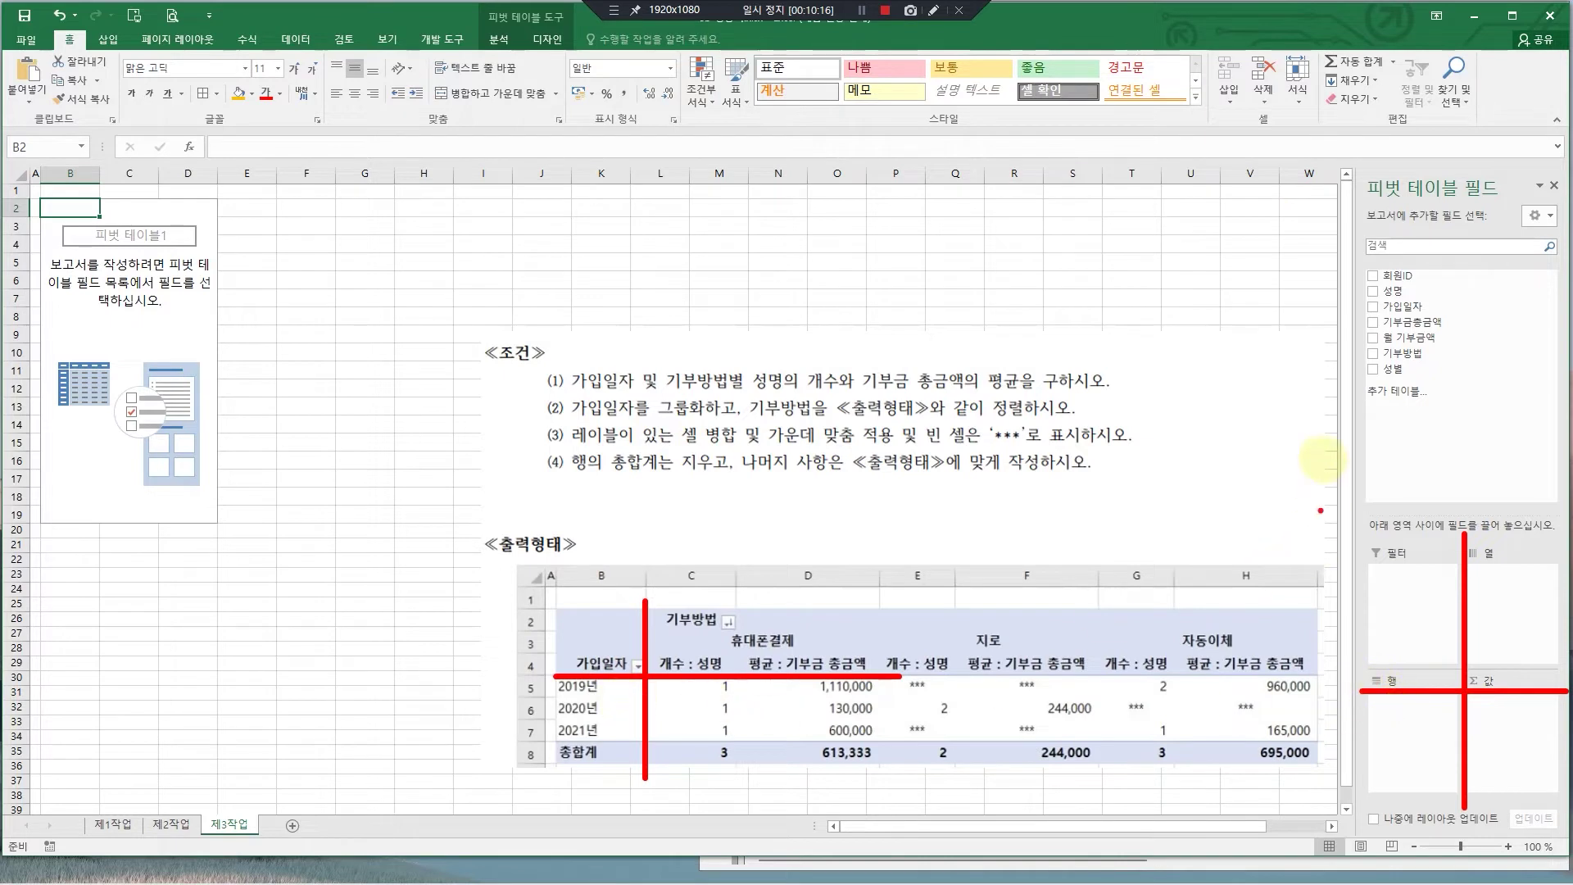
left_click_drag(1398, 311, 1310, 603)
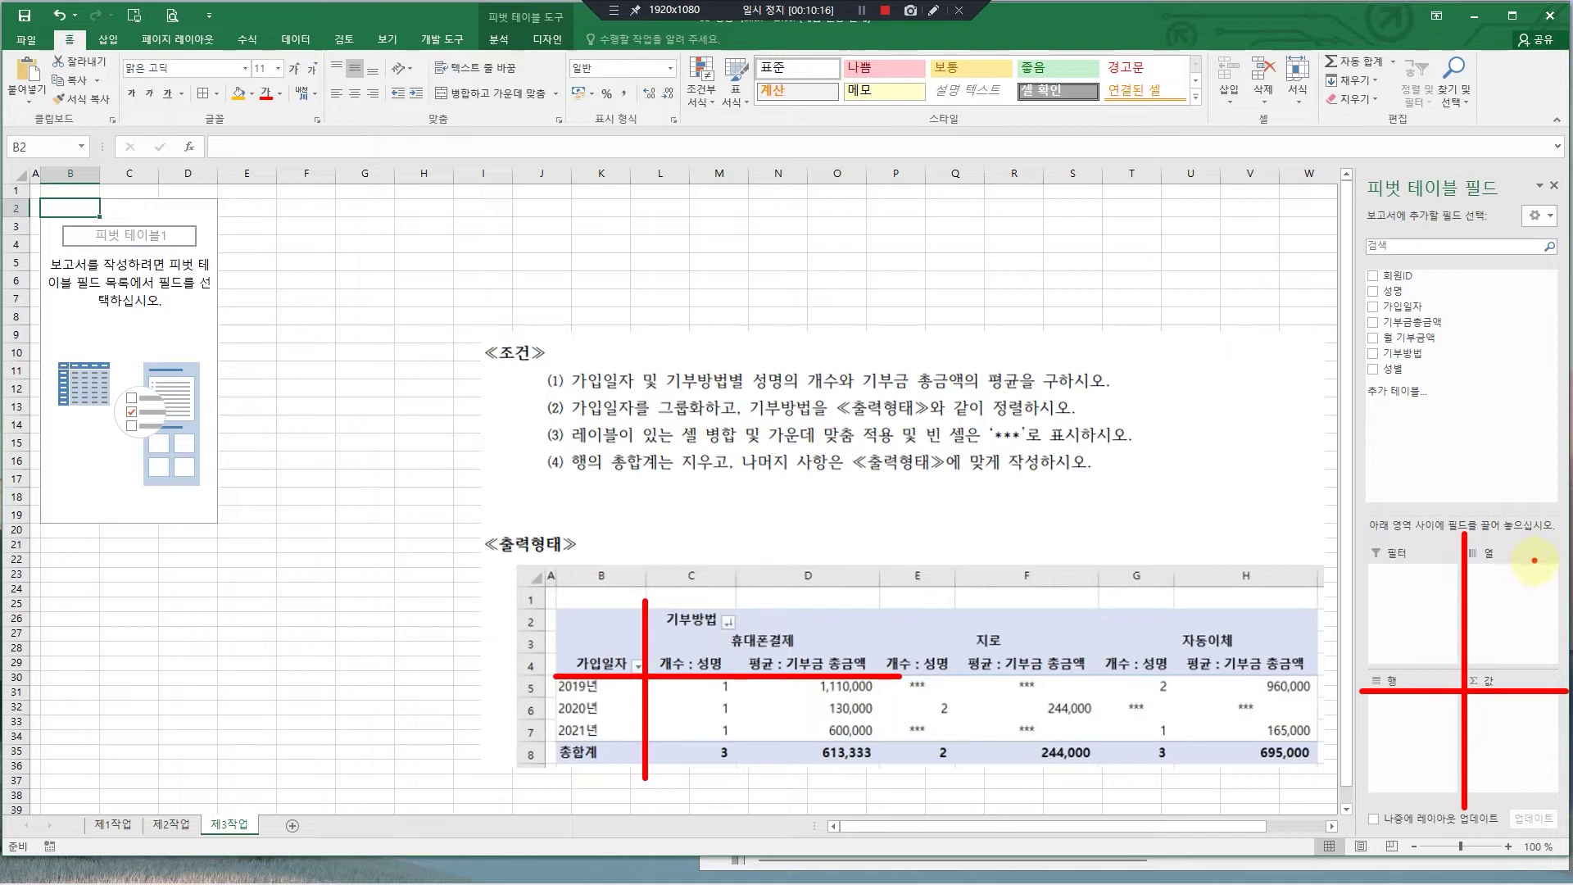
left_click_drag(659, 609, 732, 636)
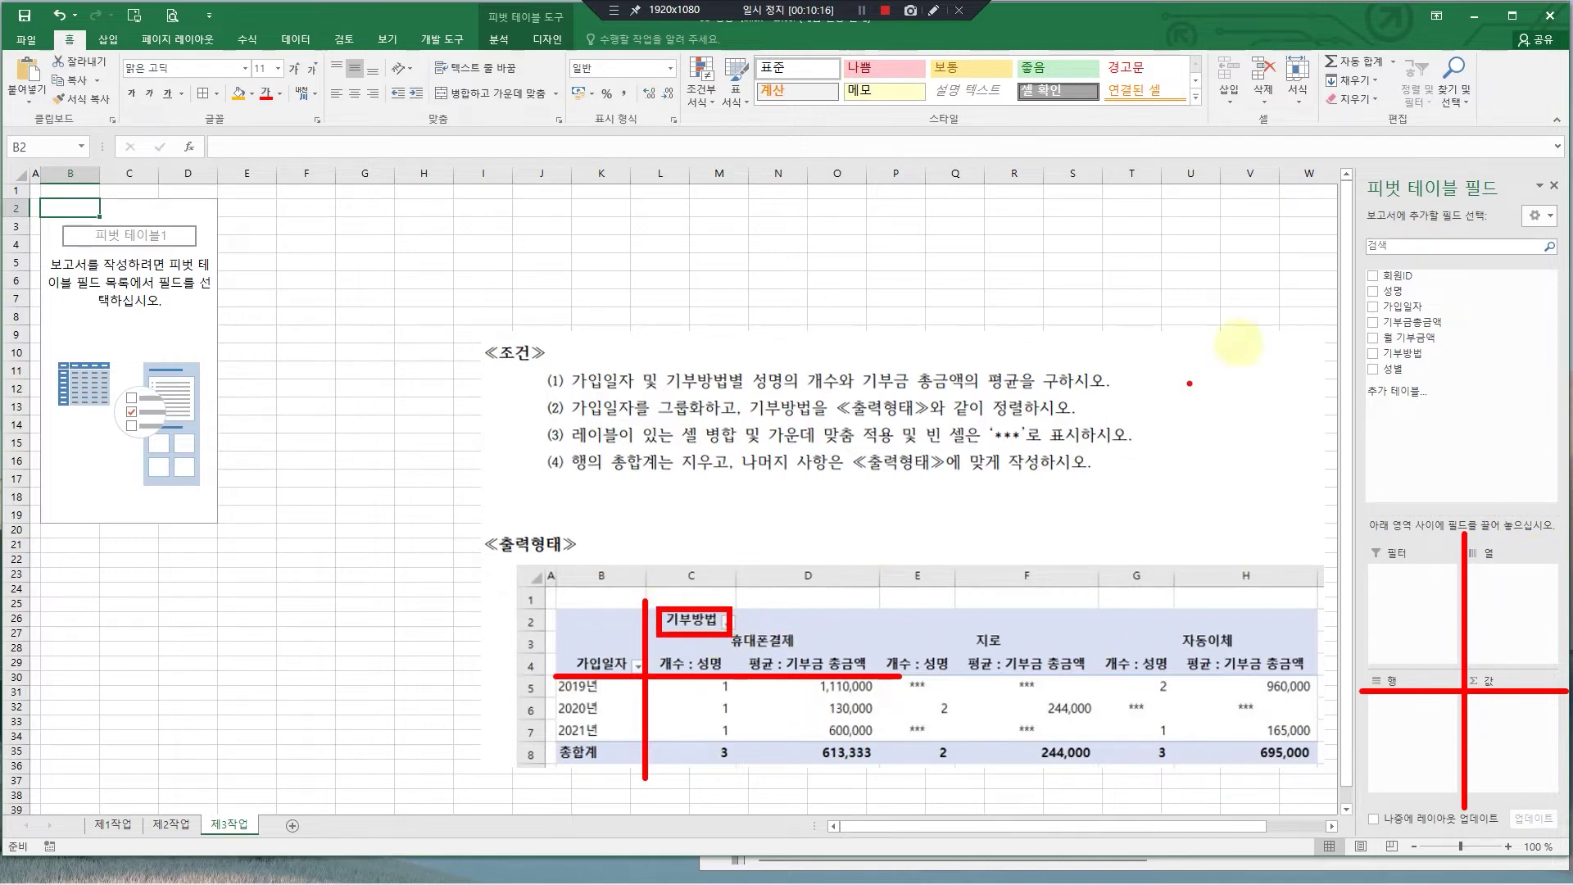
left_click_drag(1491, 583, 1493, 585)
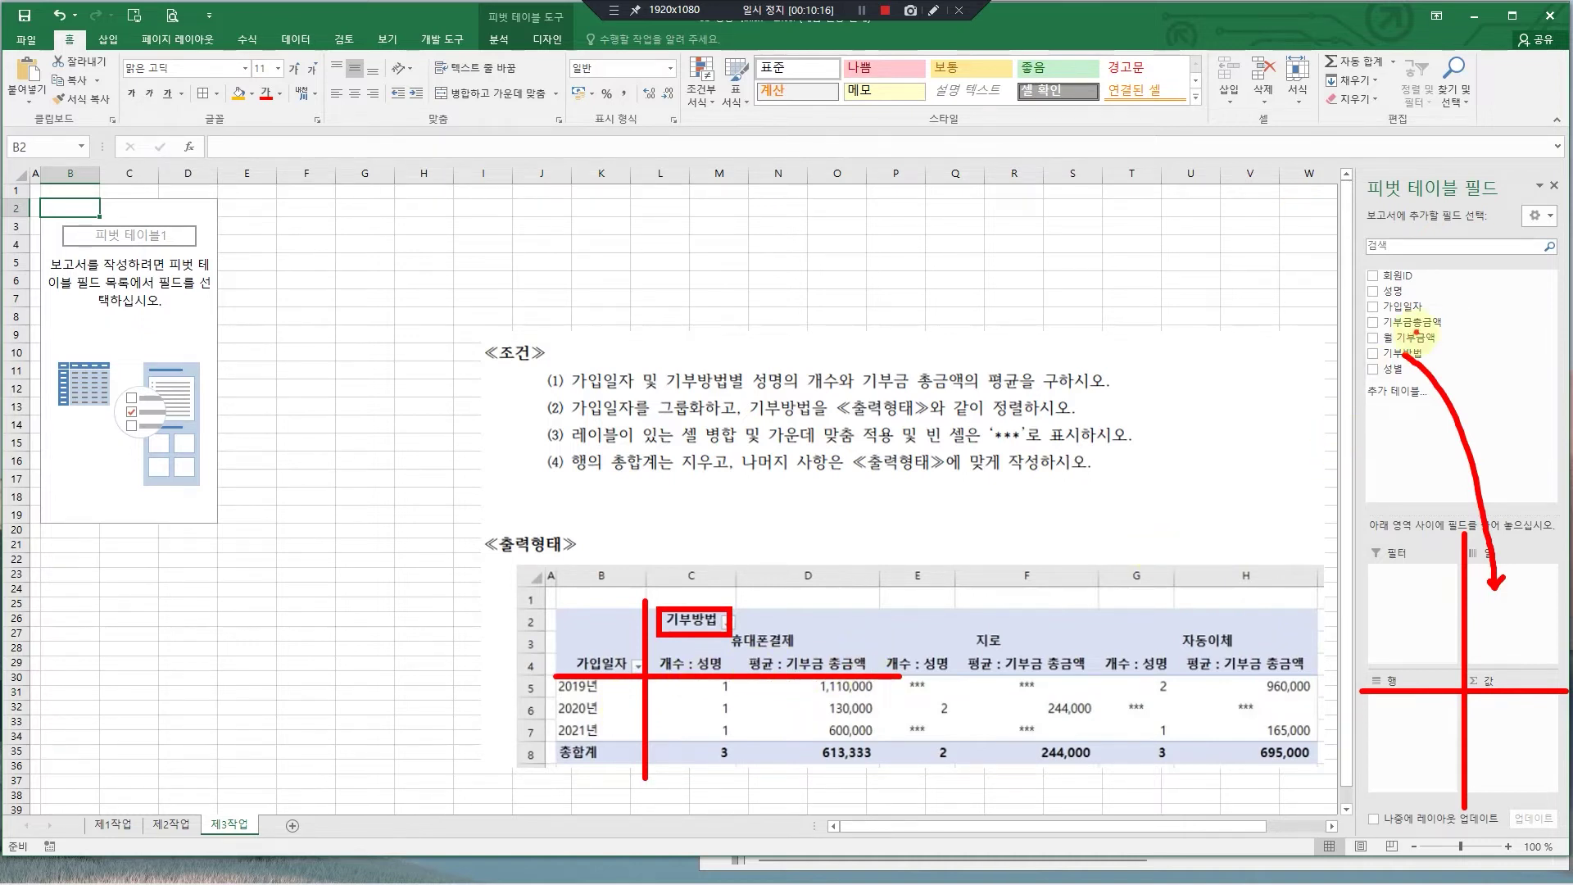
left_click_drag(1491, 710, 1535, 737)
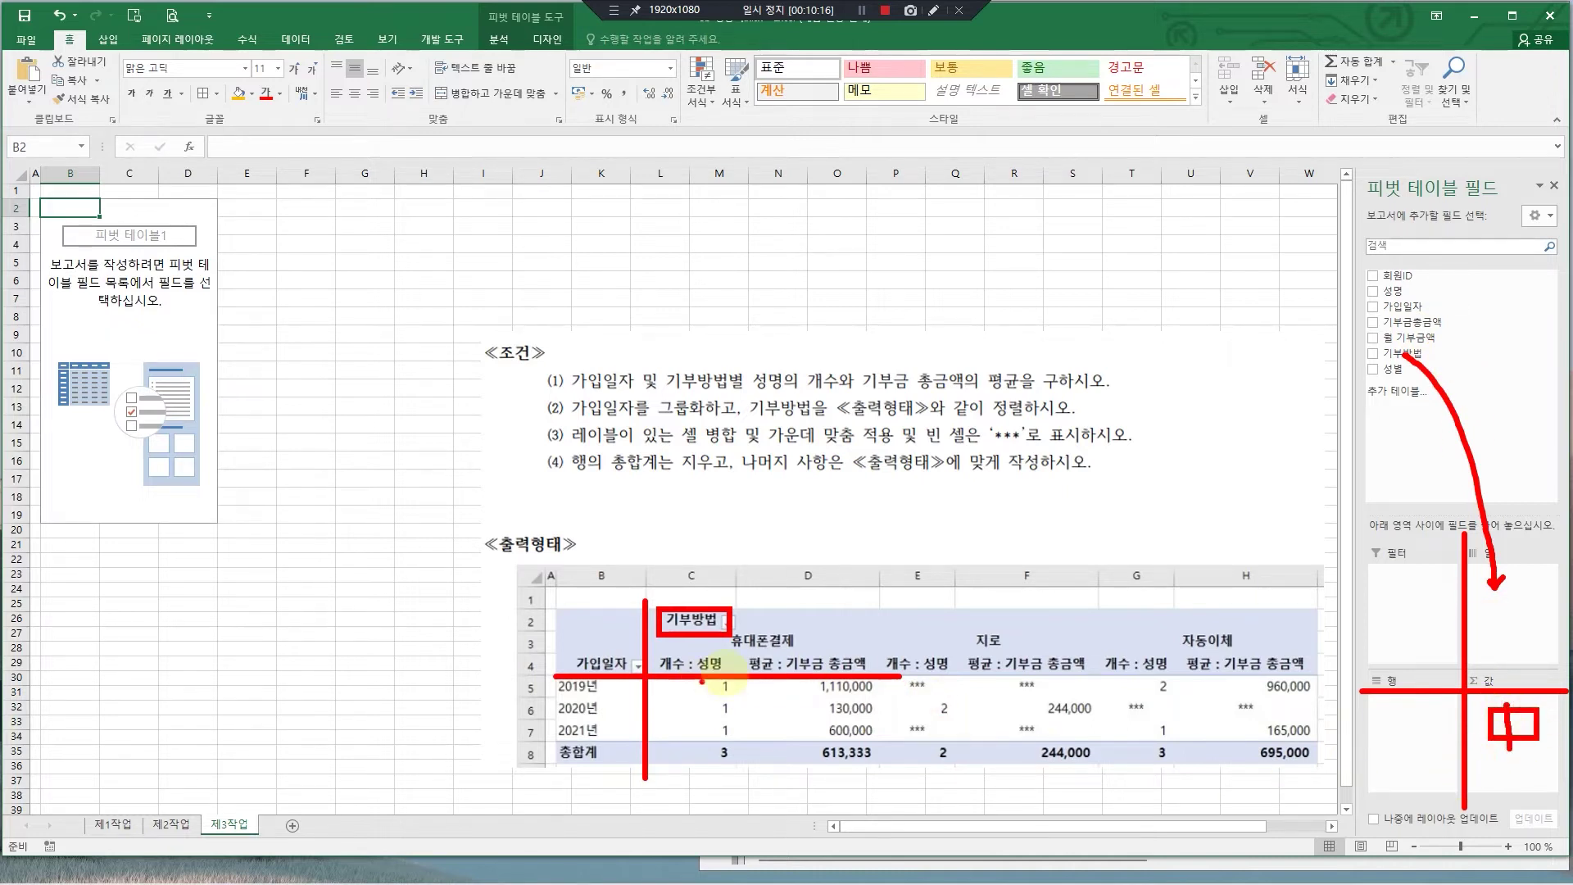
key("Escape")
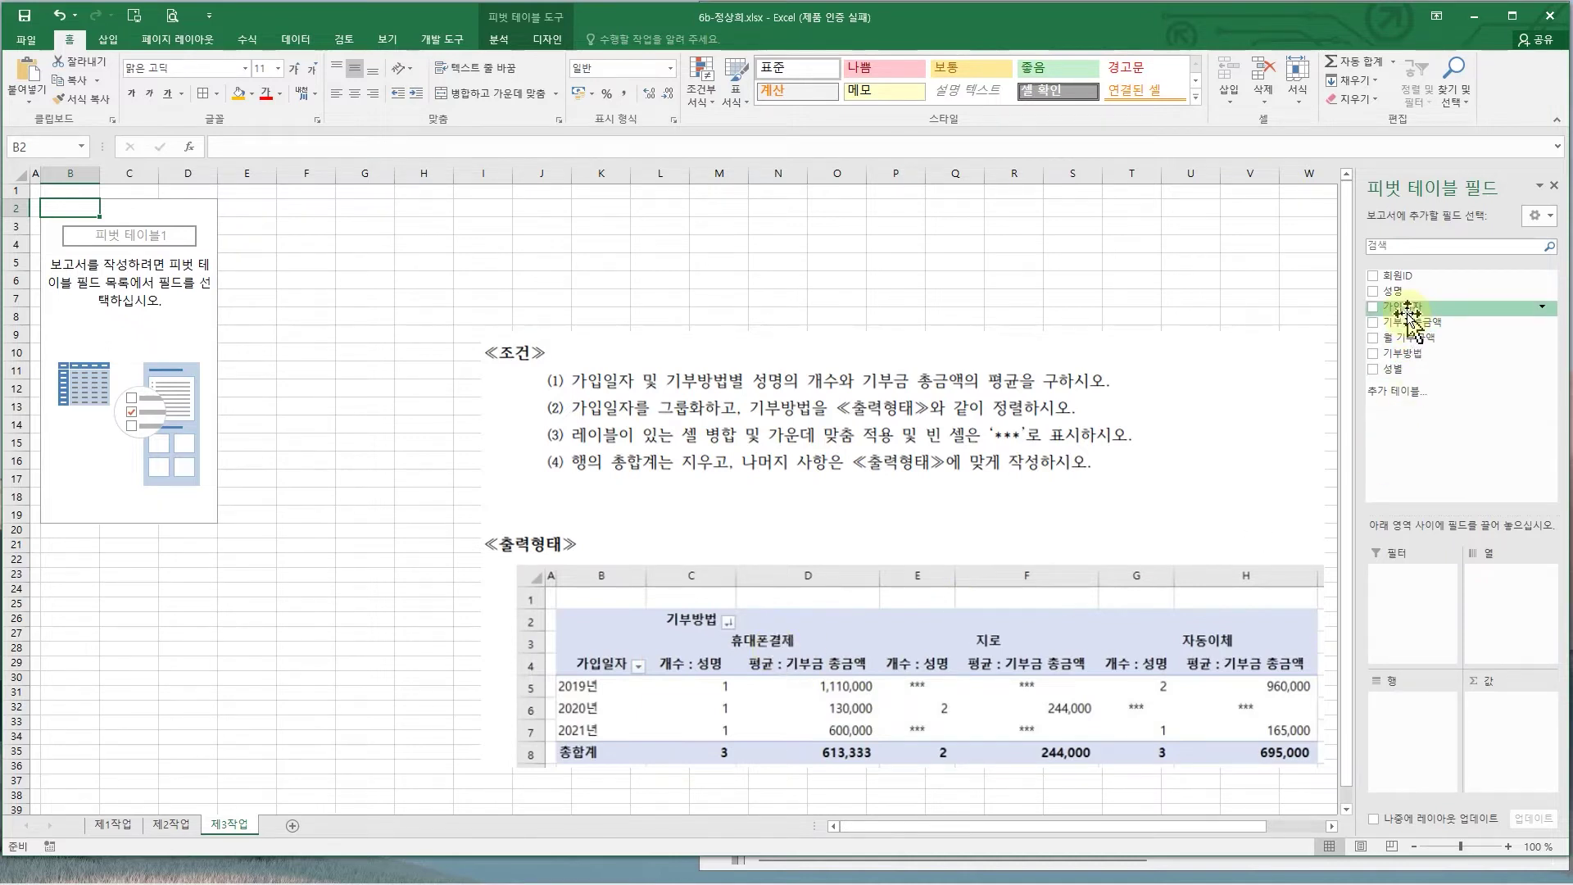
- Place the 가입일자 field in the pivot table's rows and the 기부방법 field in its columns
mouse_move(1432, 310)
left_mouse_down()
mouse_move(1467, 309)
mouse_move(1405, 728)
left_mouse_up()
key("Escape")
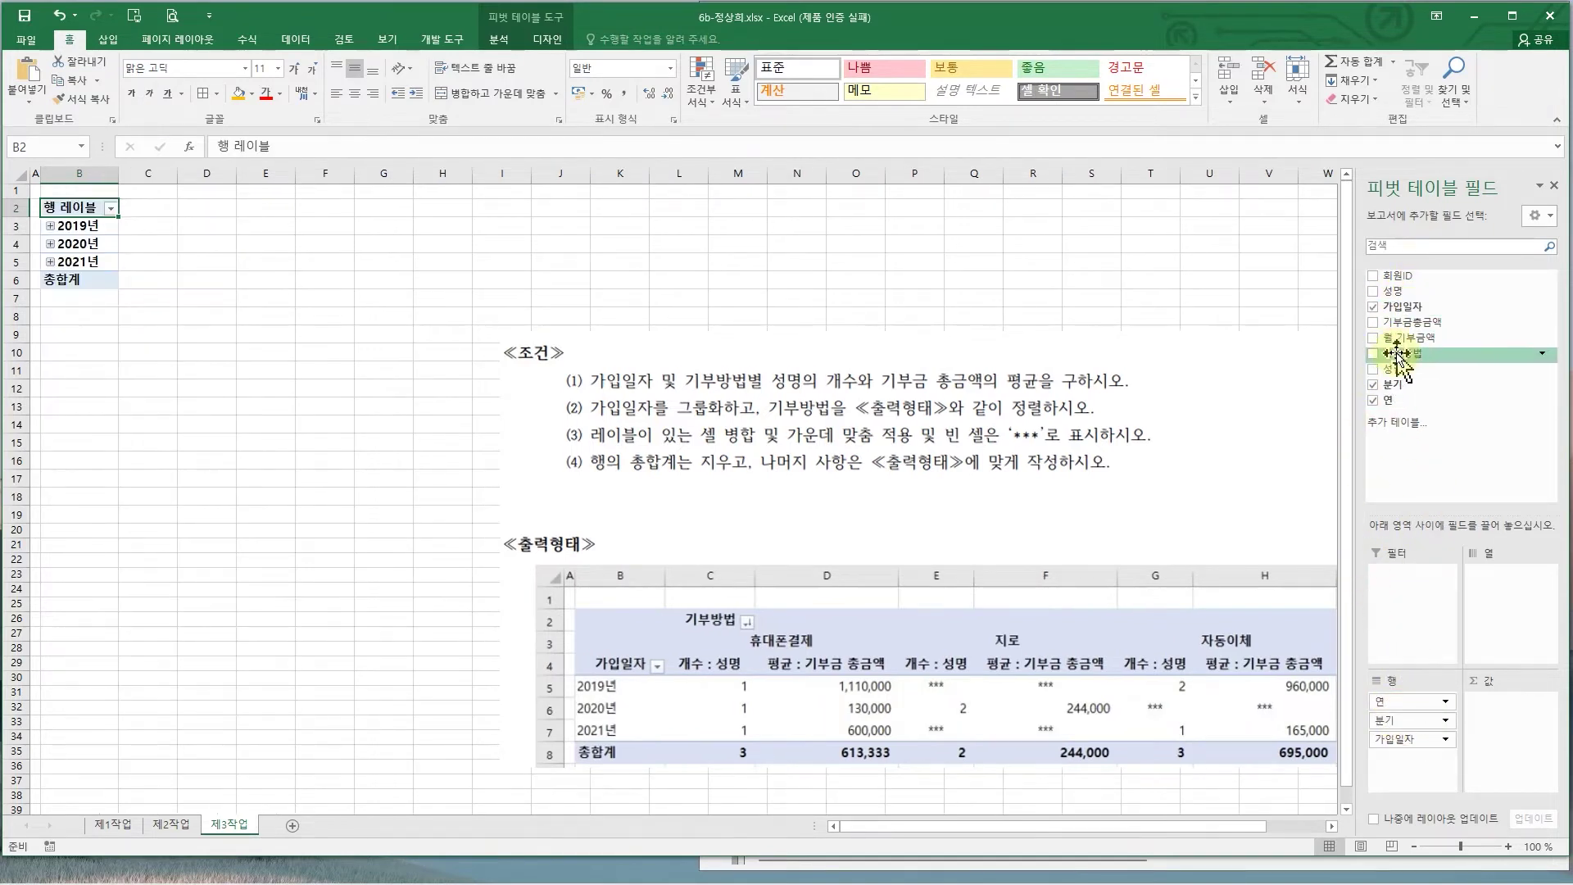
left_click_drag(1398, 354, 1507, 580)
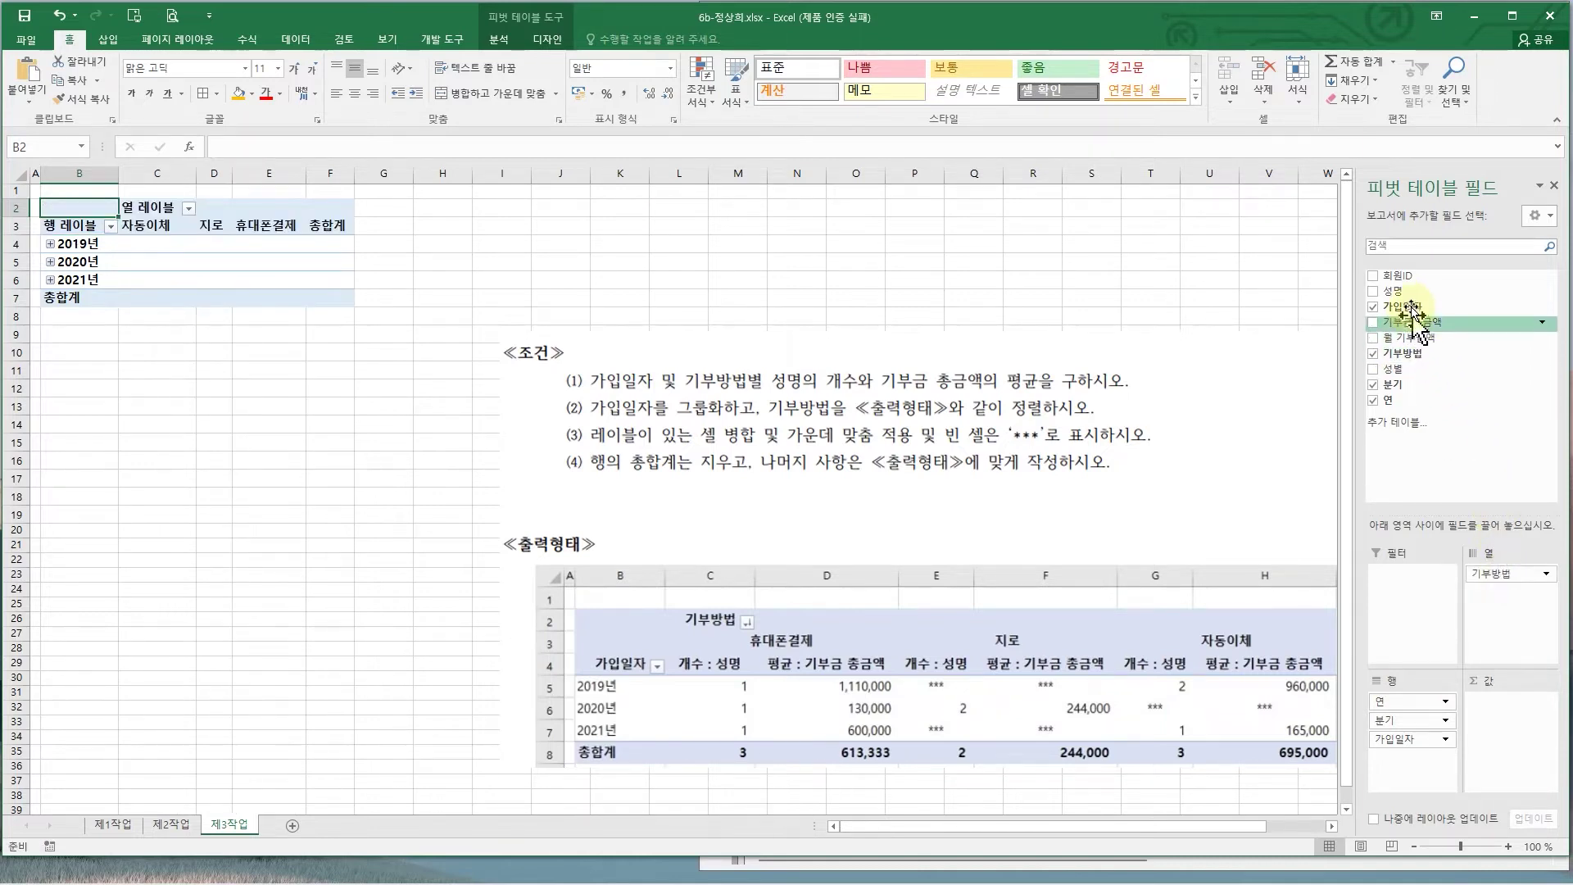
- Add the 성명 and 기부금총금액 fields to the pivot table's values, checking both columns in the 제1작업 source data
left_click_drag(1411, 291, 1487, 720)
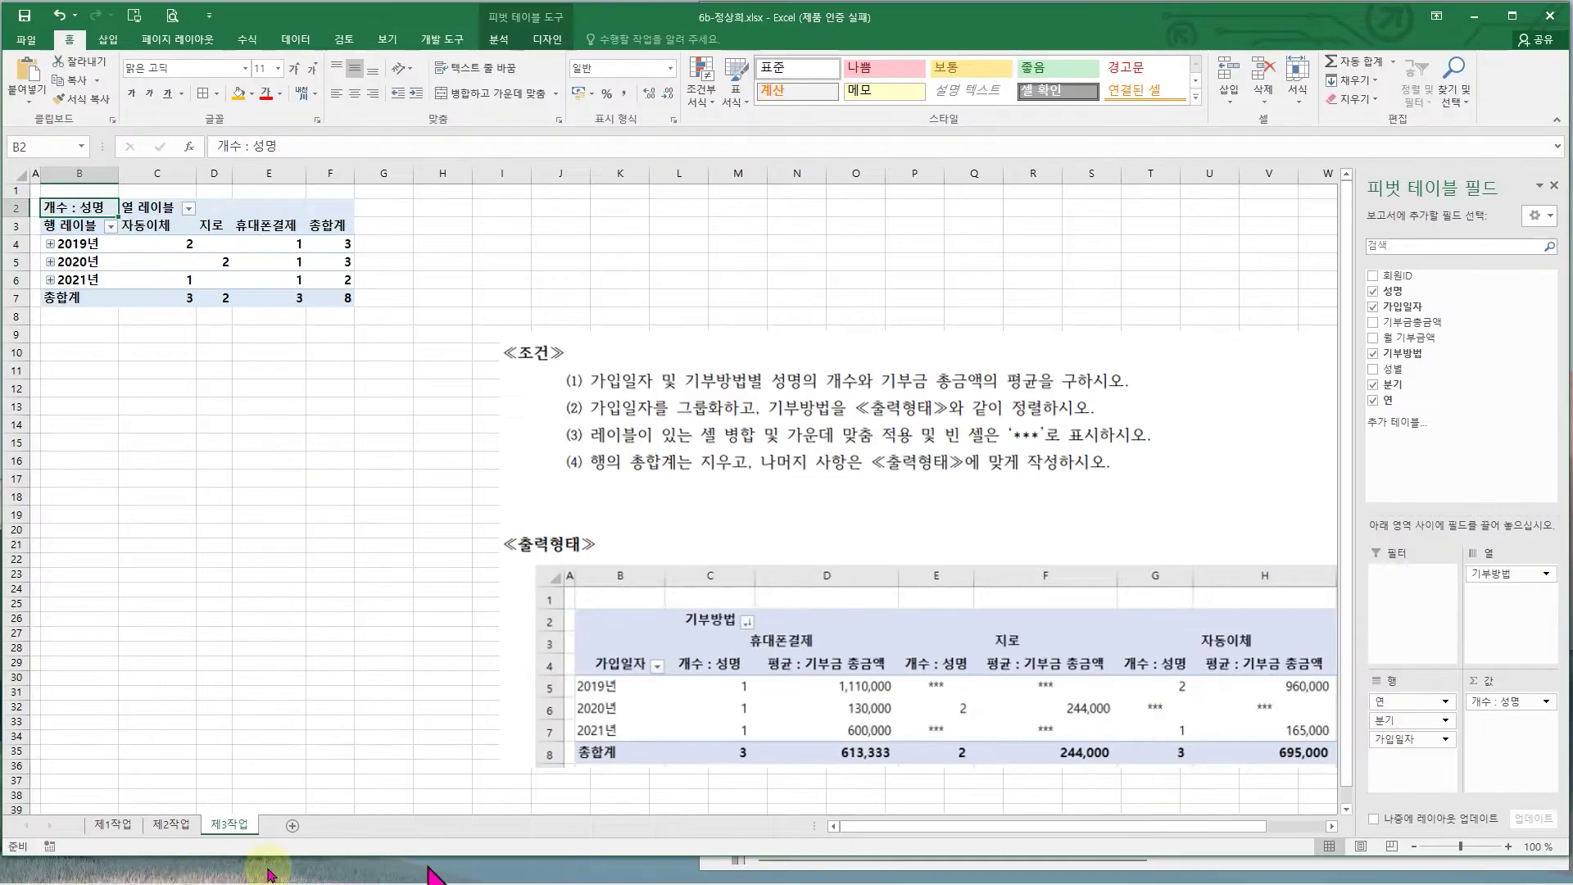
left_click(115, 832)
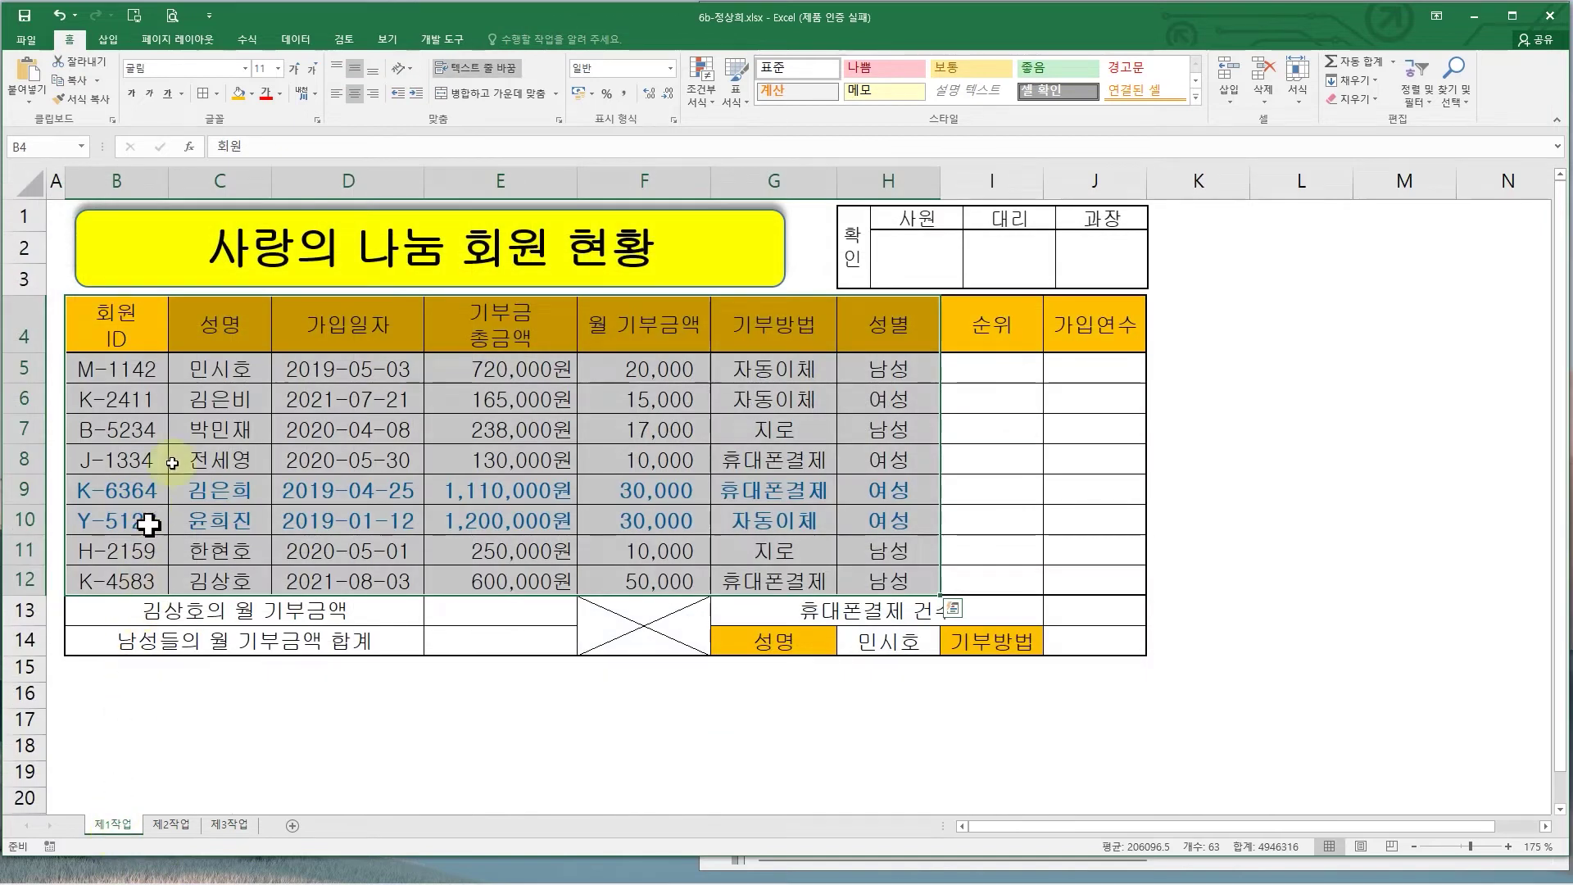
left_click(229, 824)
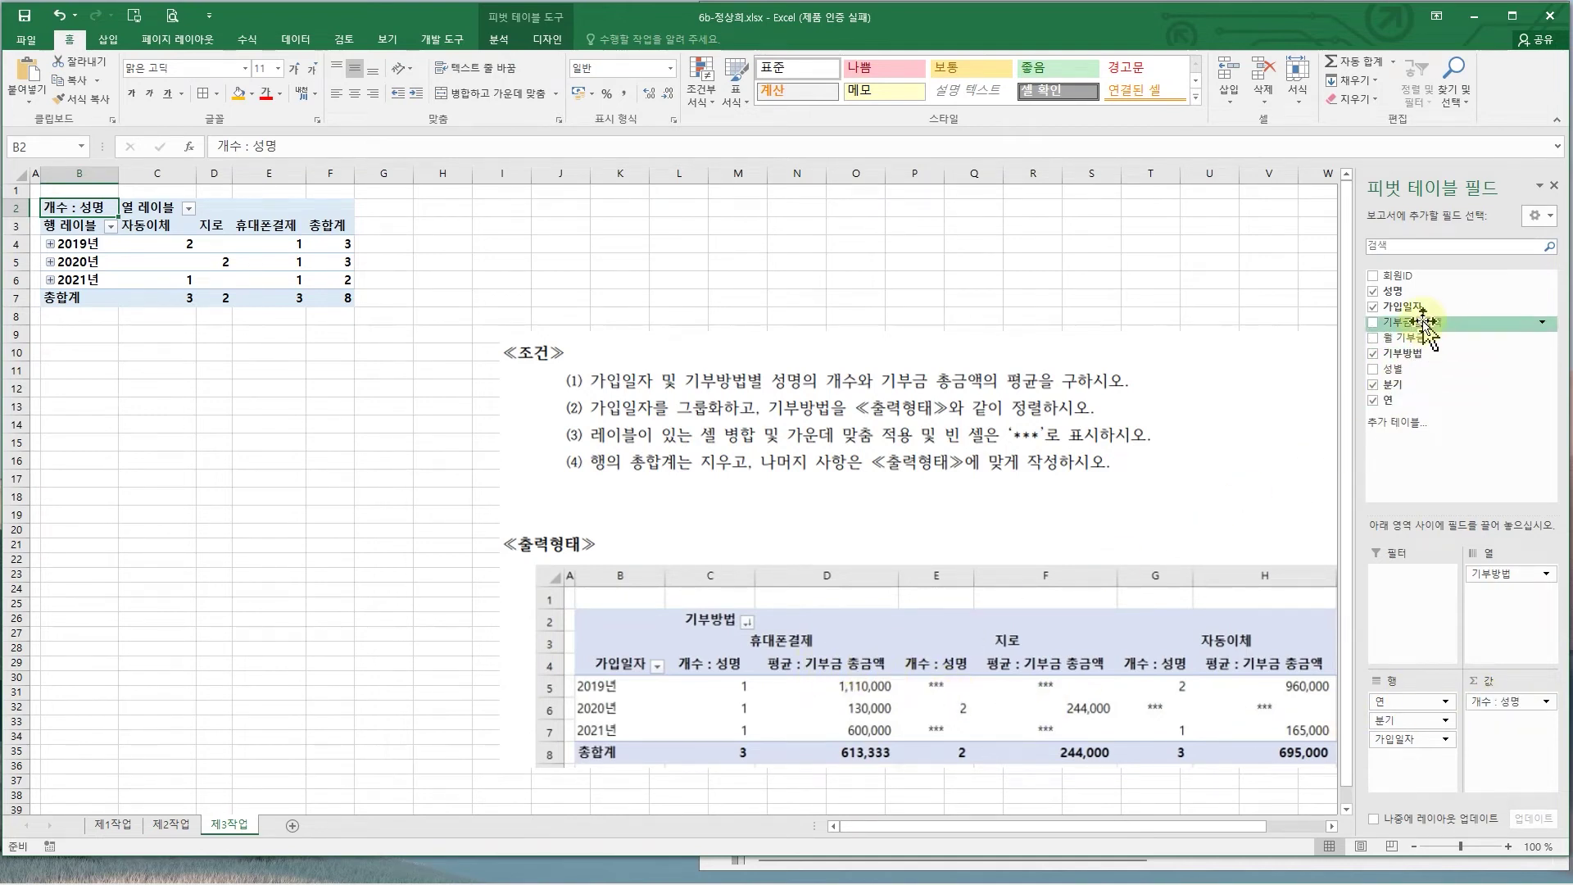
left_click_drag(1423, 323, 1505, 733)
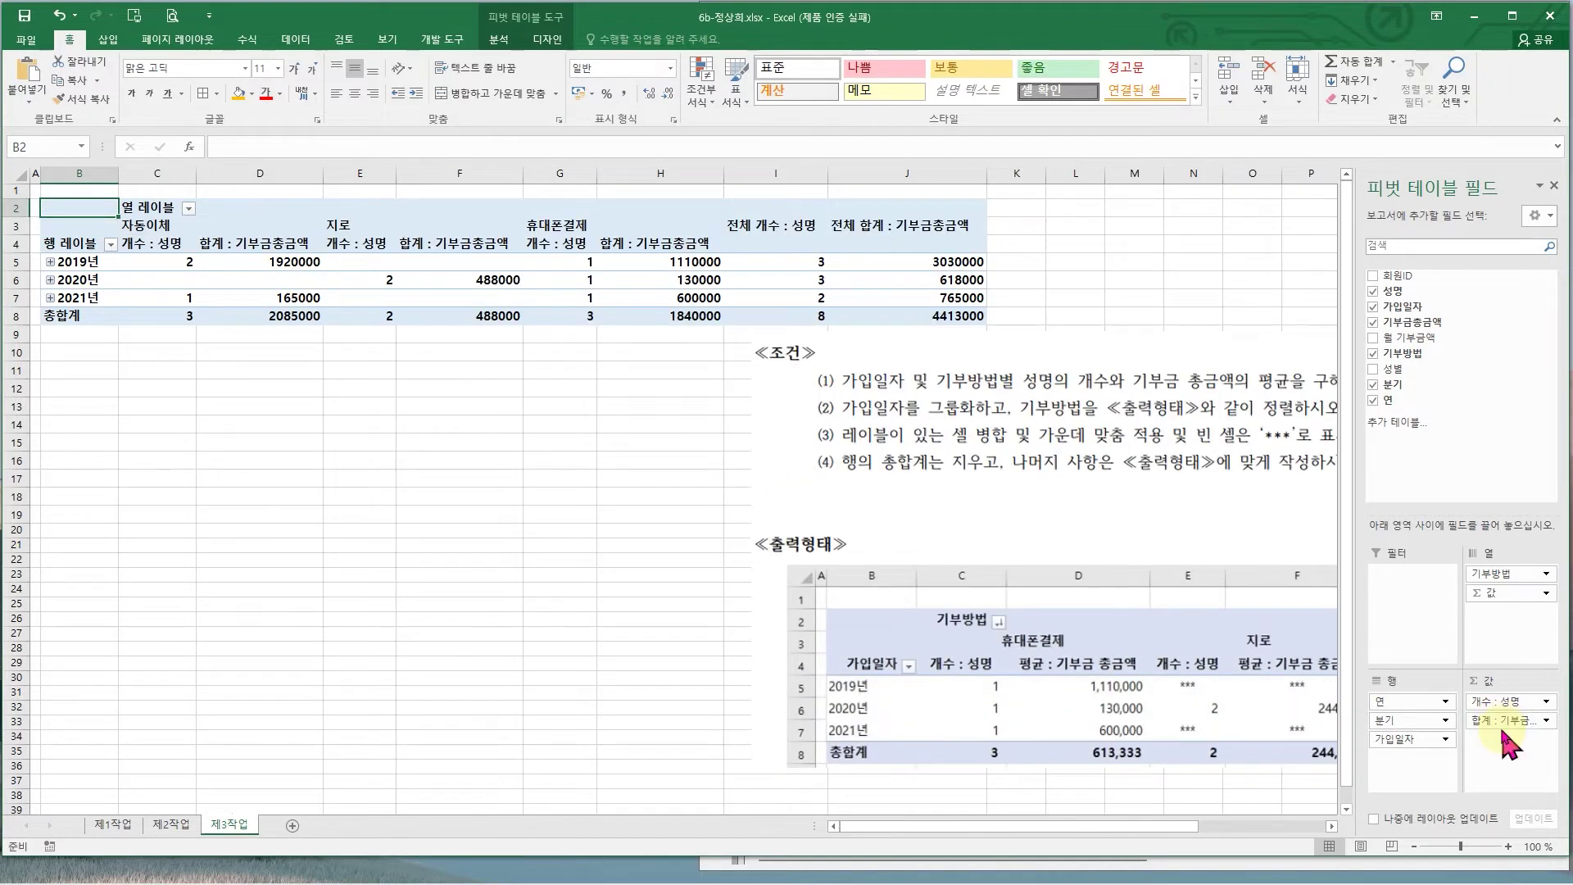
left_click(132, 824)
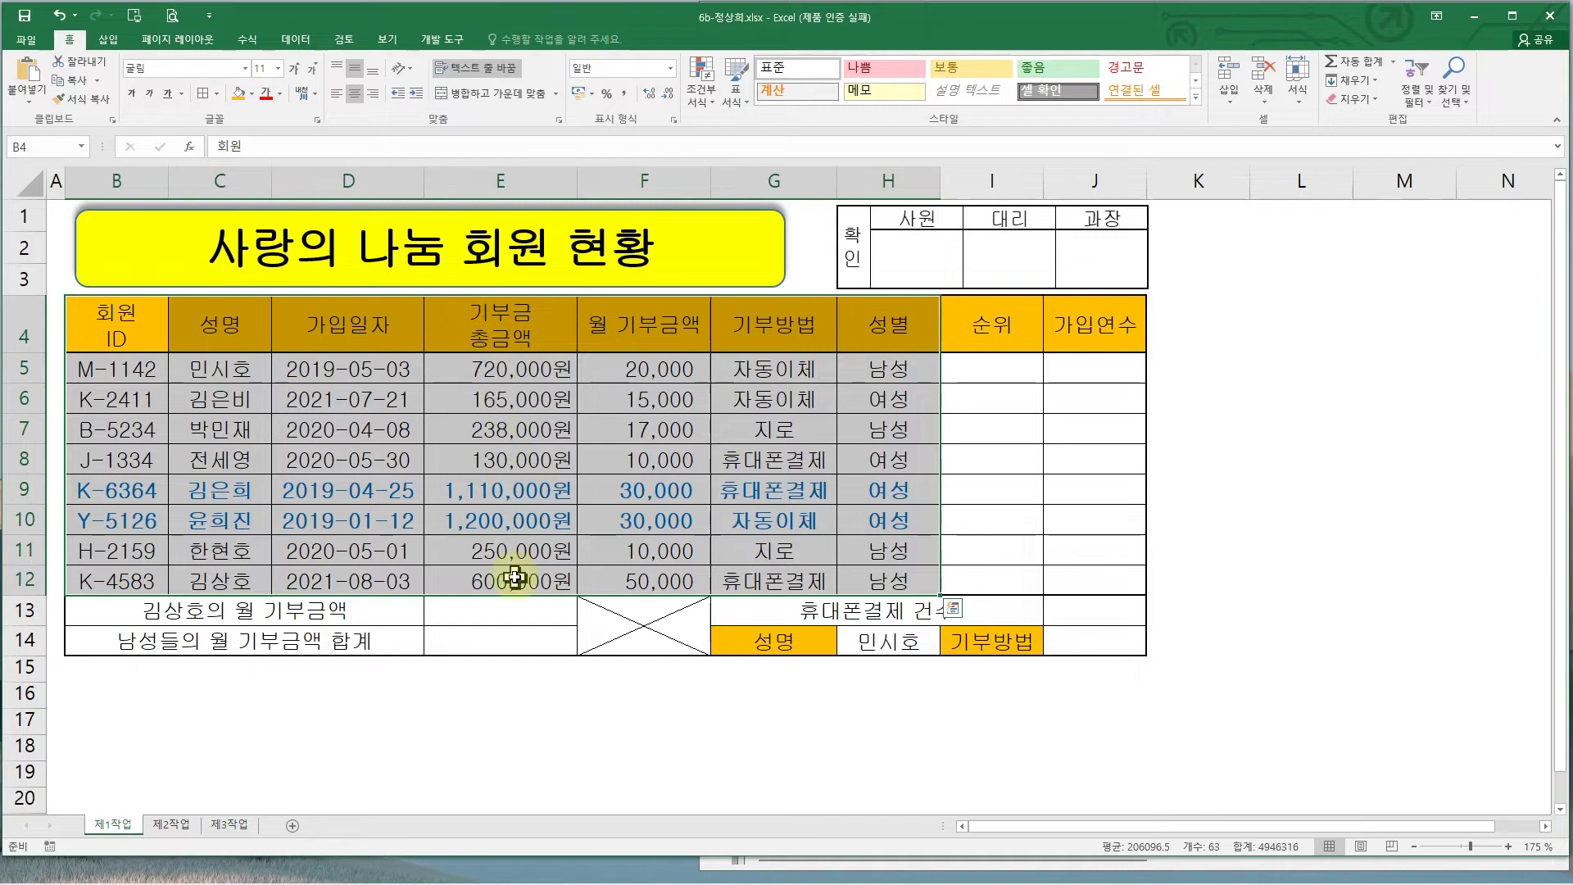
left_click(231, 824)
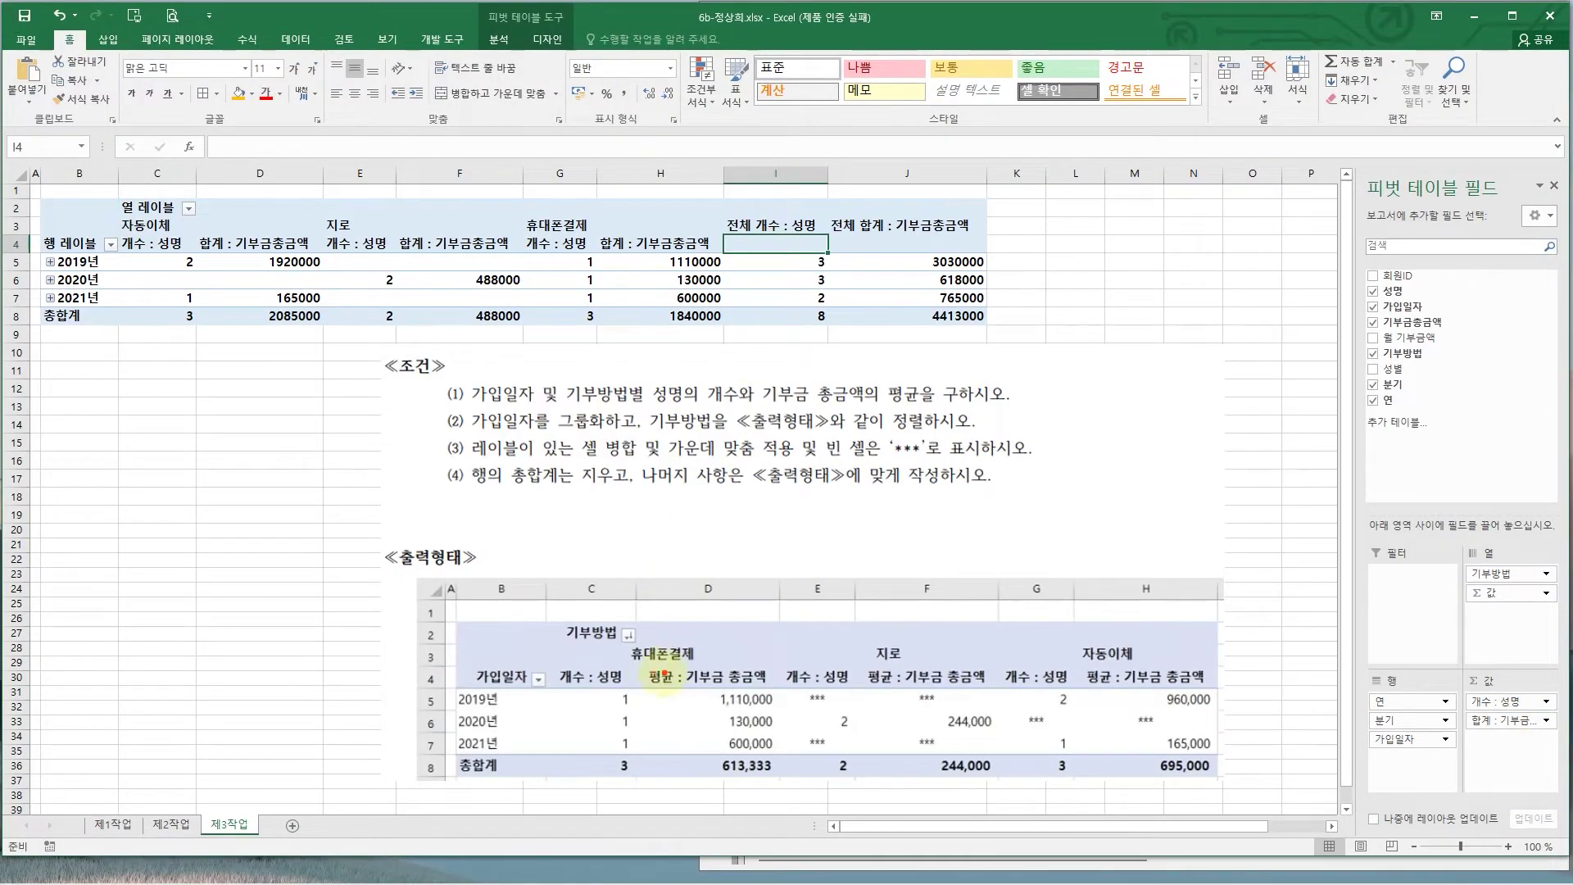
- Set the 기부금총금액 value field to be summarized by average (평균), as the conditions and output form require
mouse_move(645, 664)
left_mouse_down()
mouse_move(741, 655)
mouse_move(770, 700)
mouse_move(680, 706)
left_mouse_up()
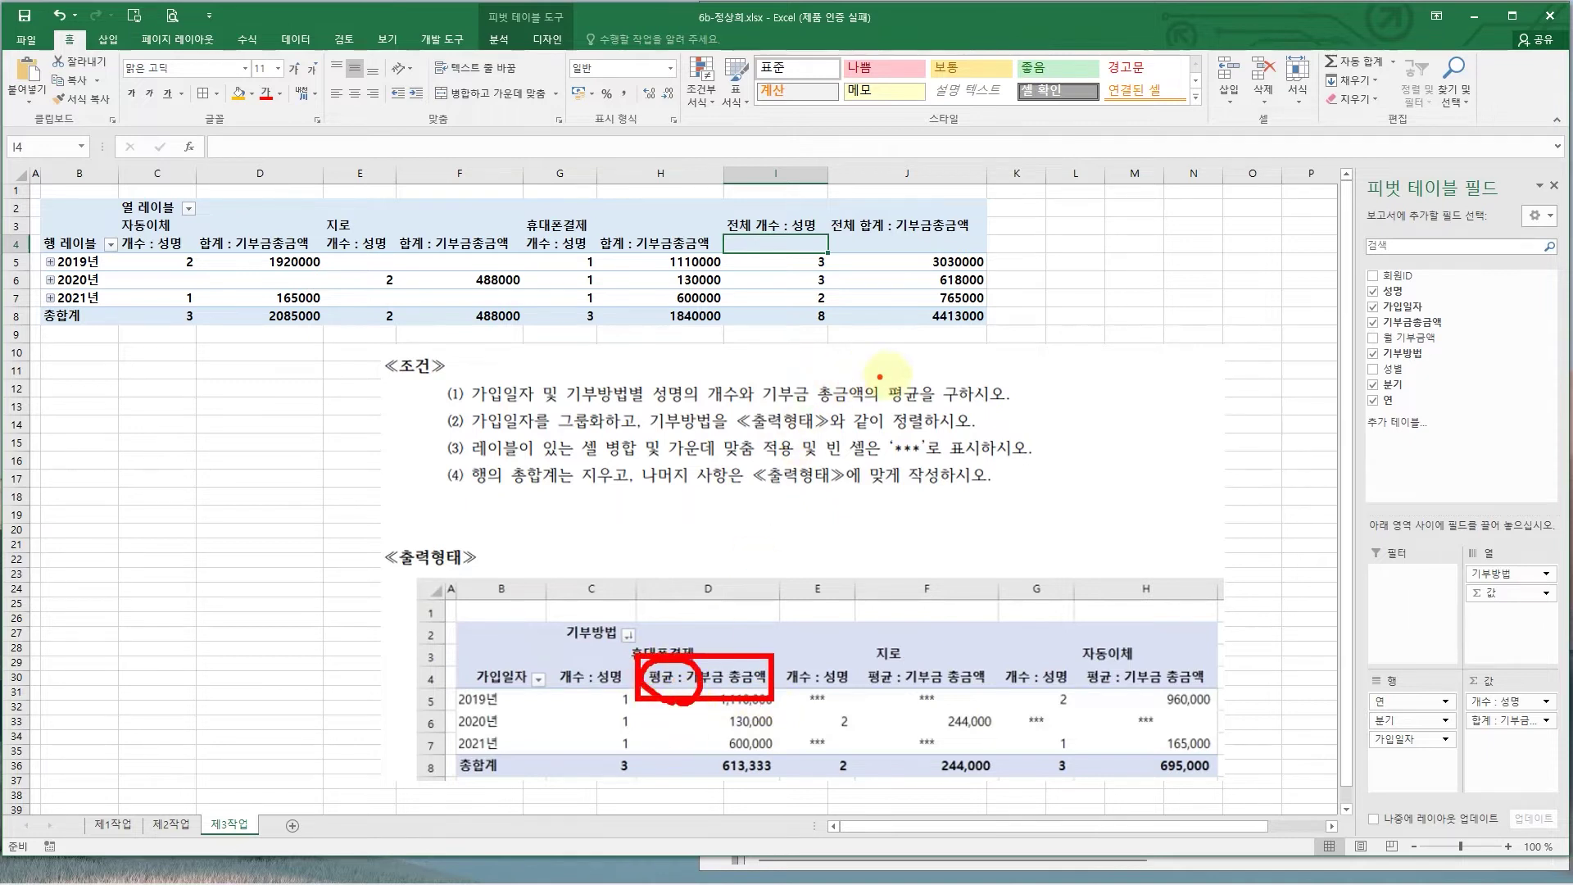
left_click_drag(883, 370, 926, 407)
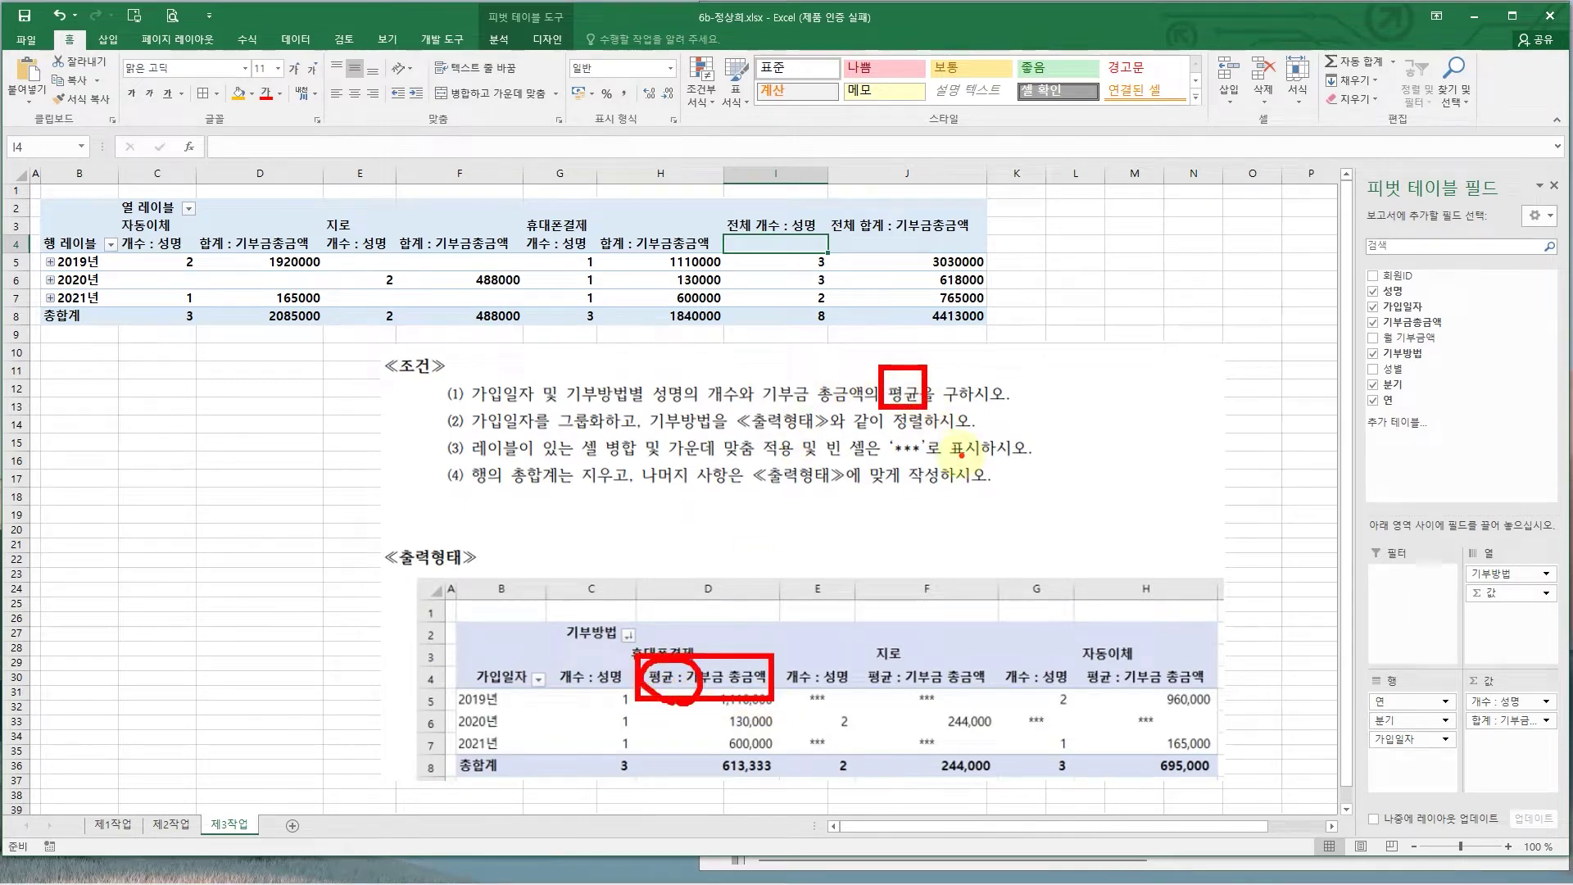
key("Escape")
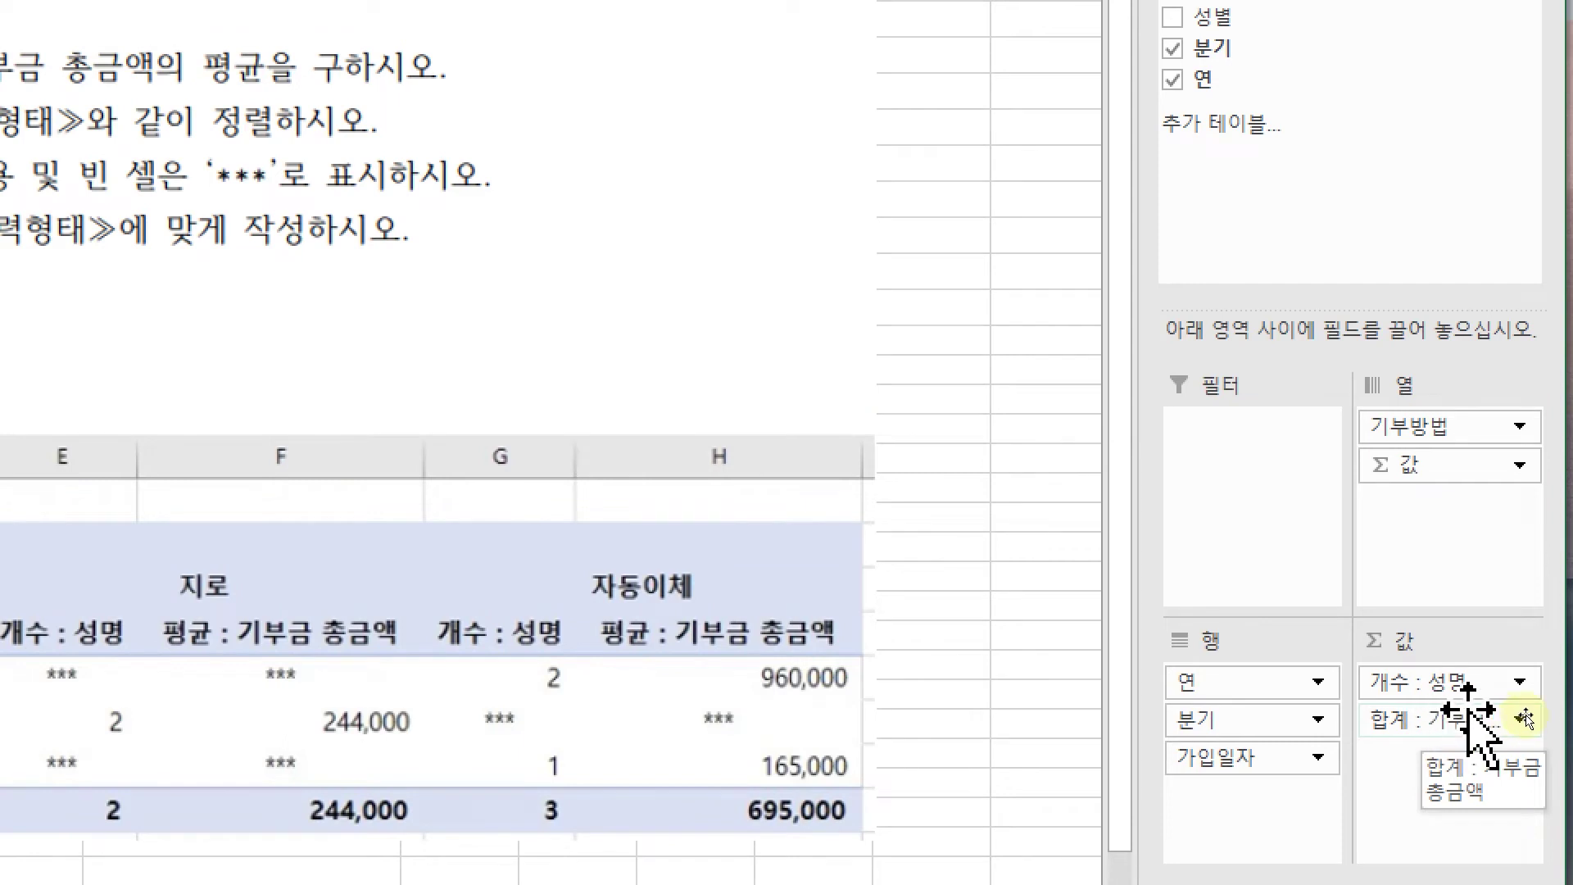
left_click(1506, 720)
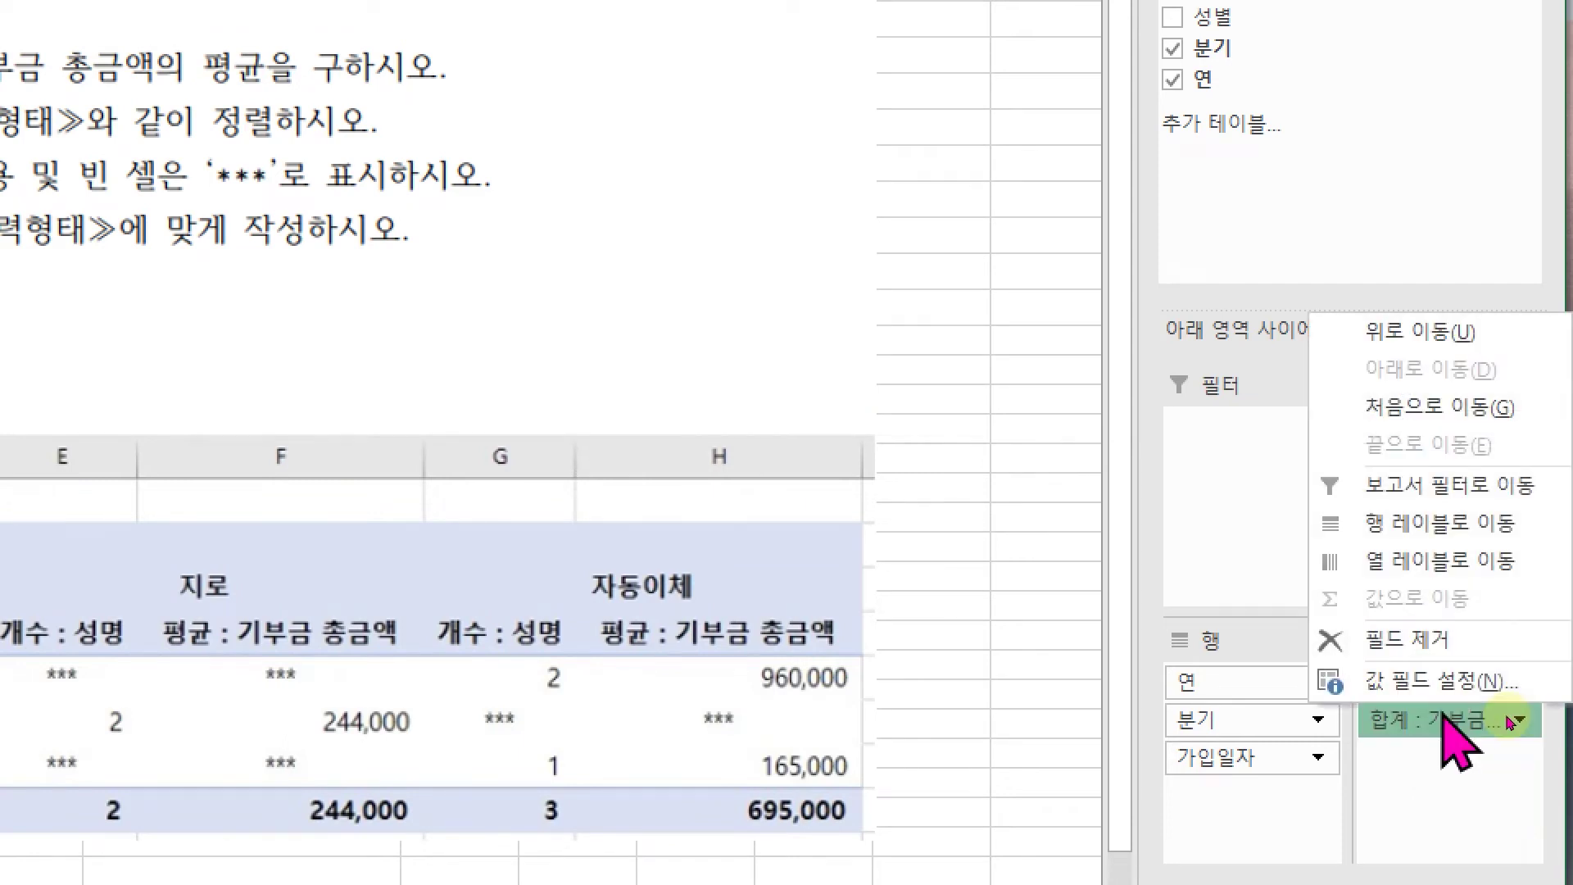
left_click(1423, 685)
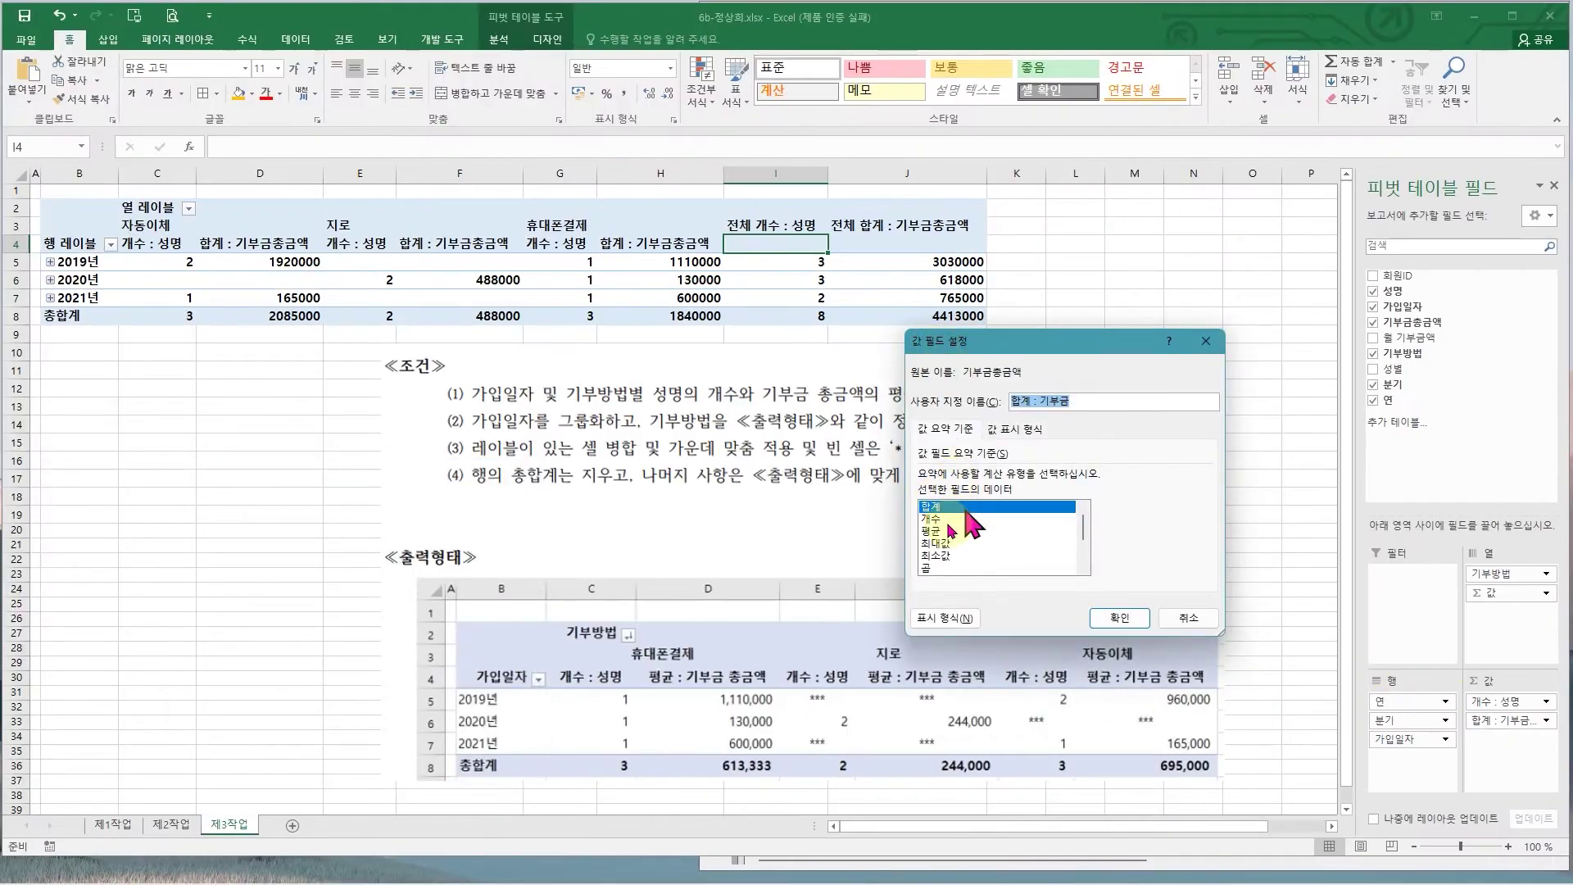
left_click(938, 532)
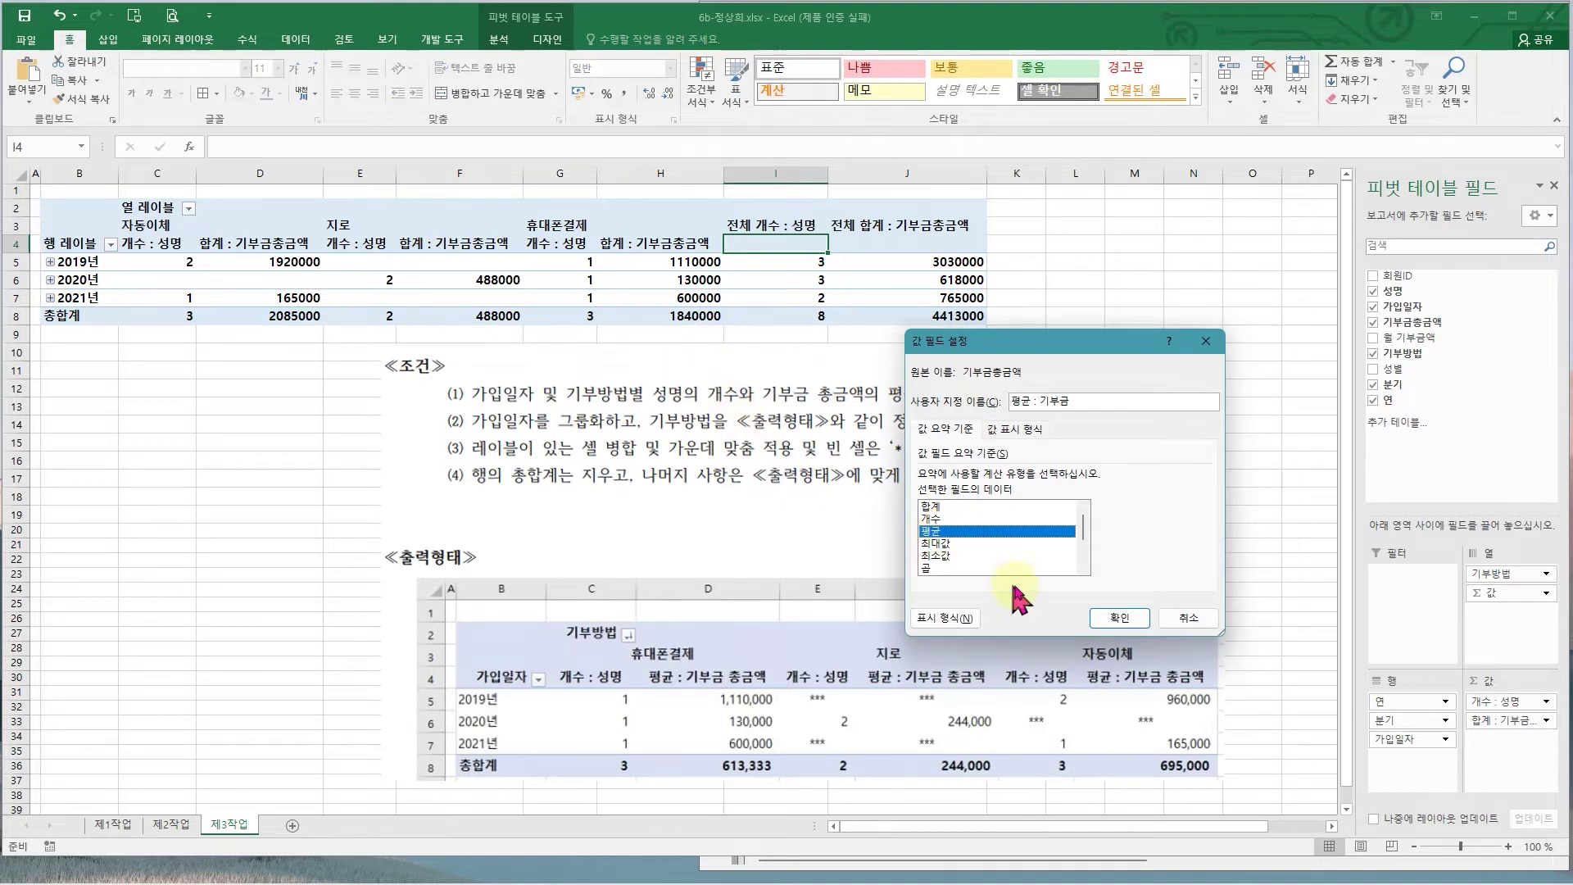
left_click(1119, 618)
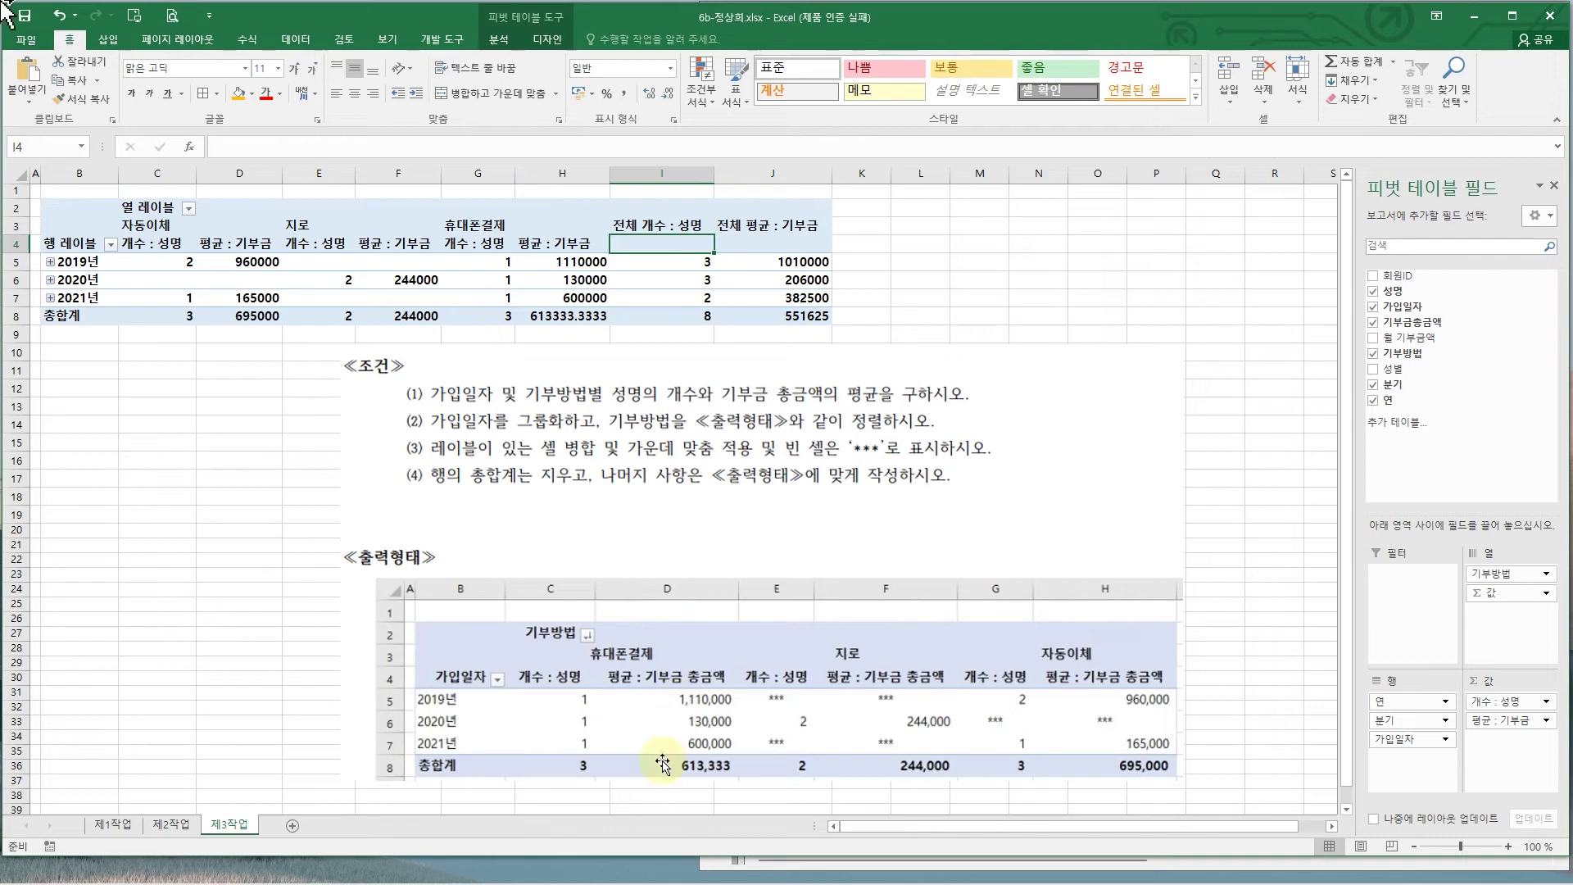
left_click_drag(678, 664, 738, 688)
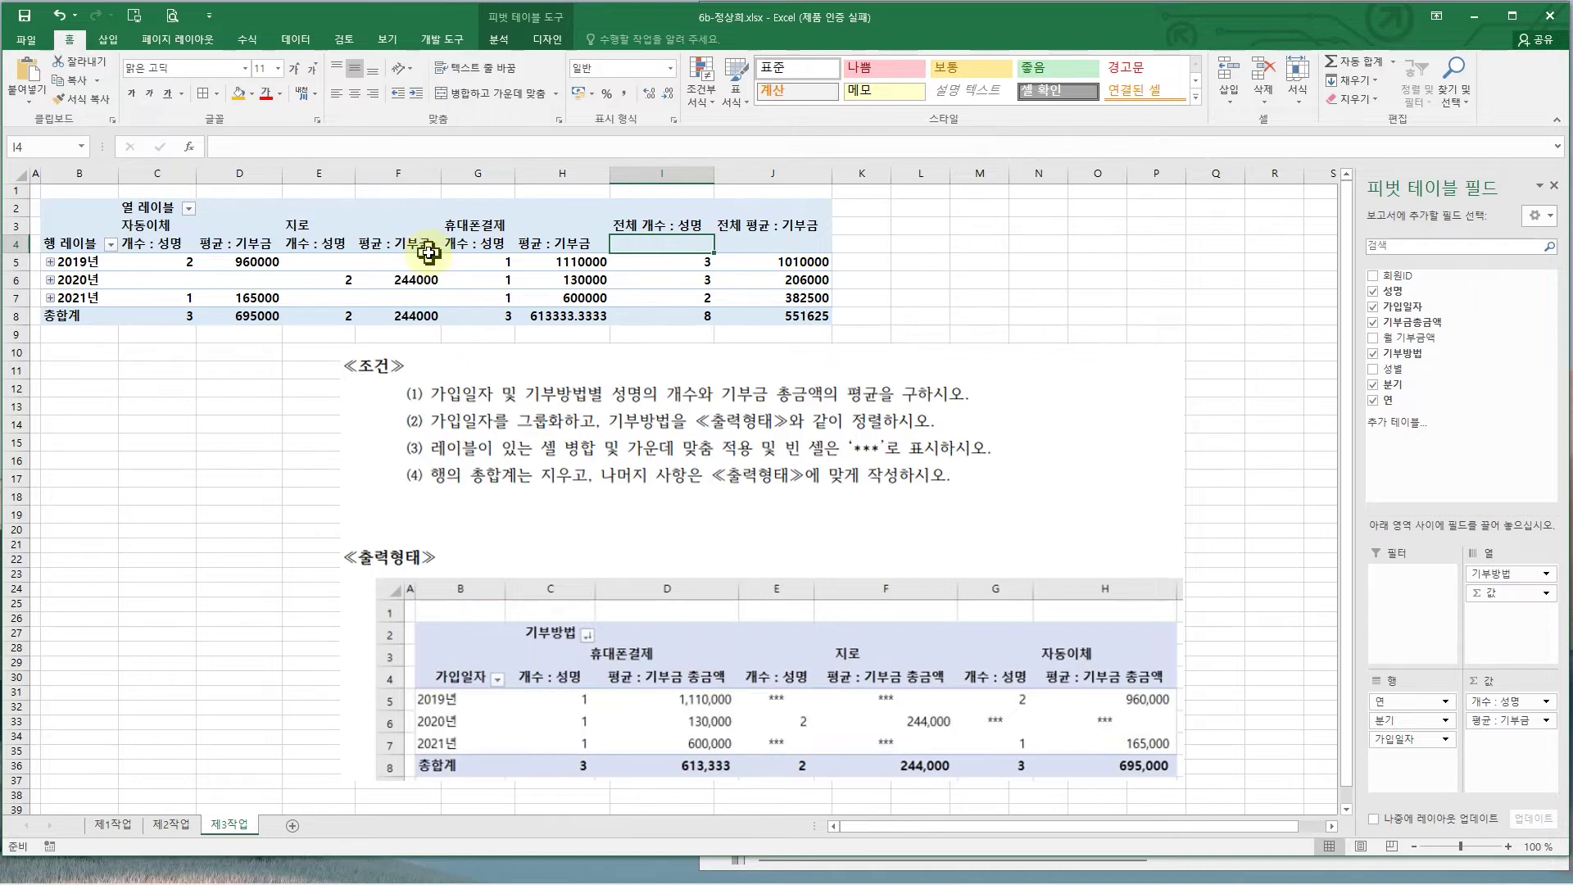
left_click_drag(440, 173, 501, 173)
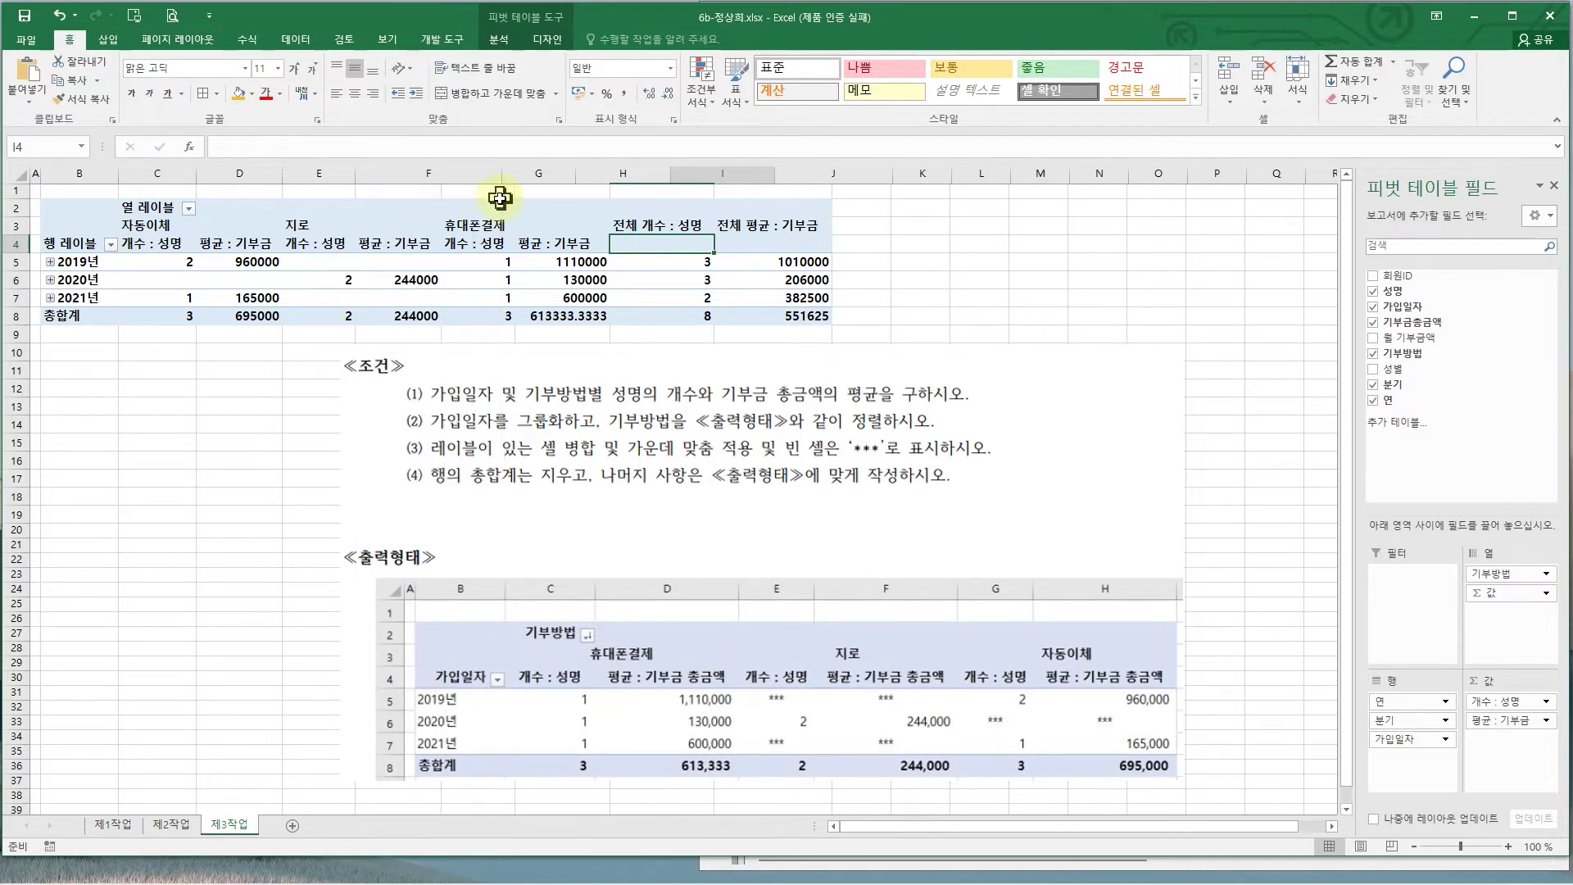
double_click(426, 244)
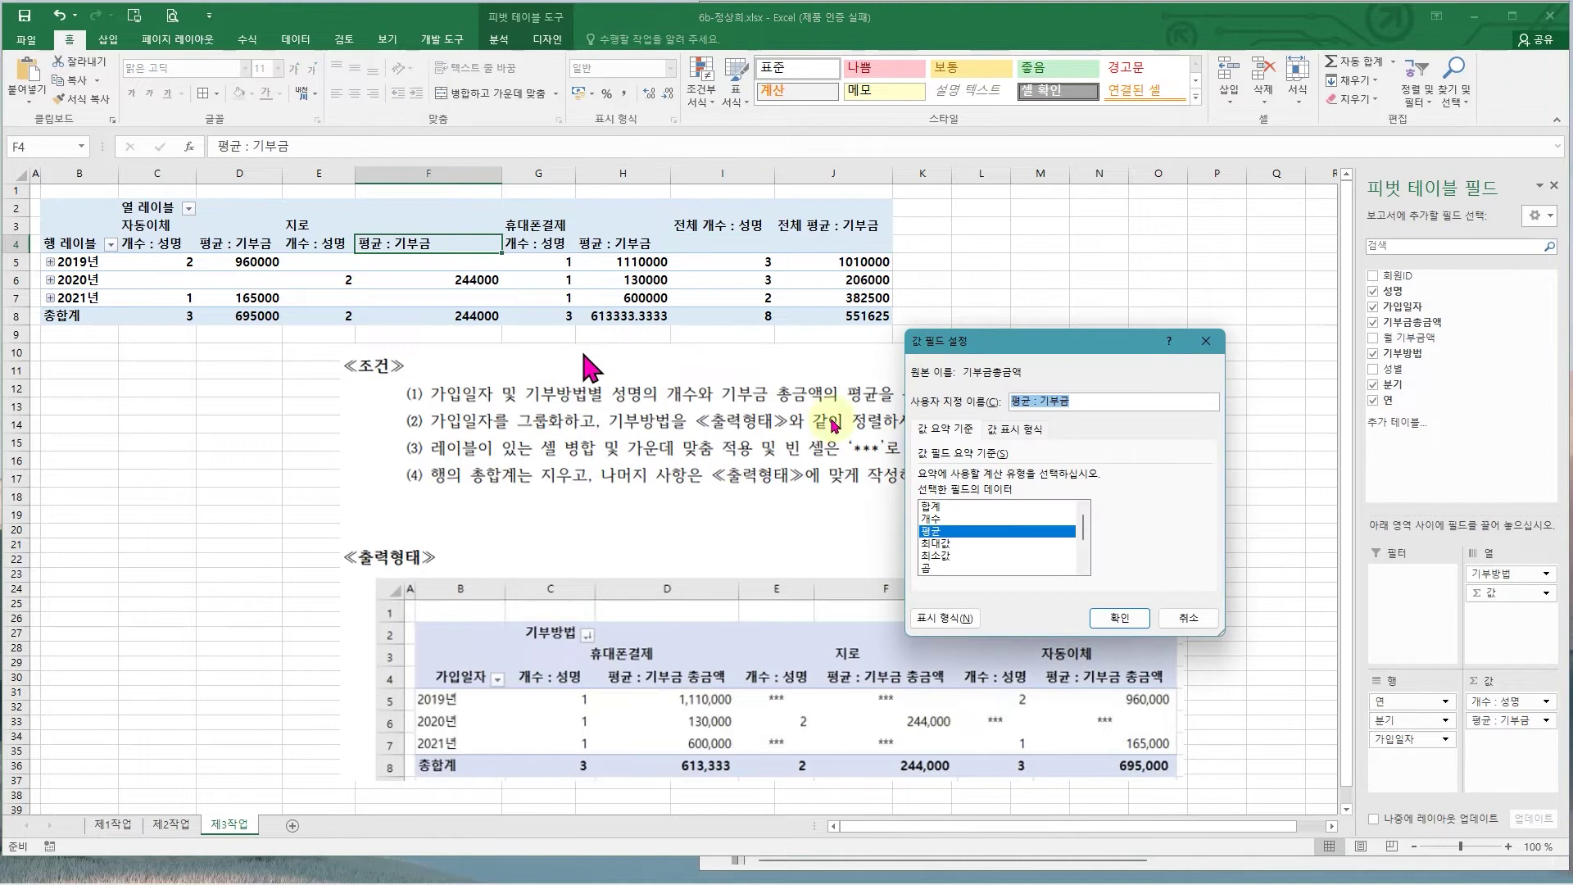
left_click(1188, 618)
key("ctrl+z")
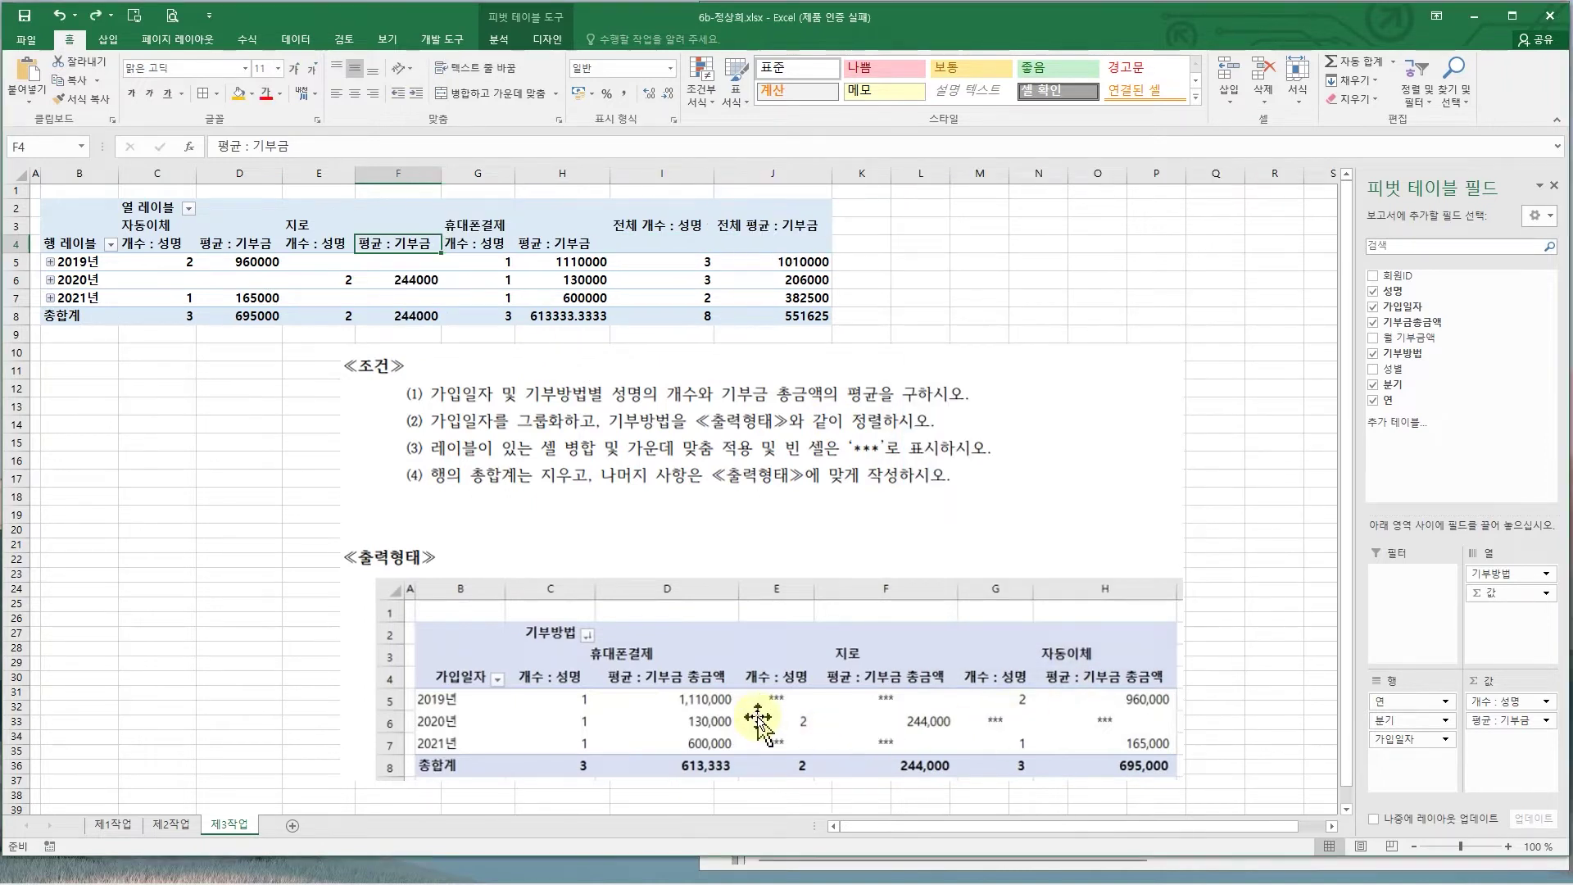
- Rename the 기부금총금액 average value field as "평균 : 기부금 총금액"
left_click(1506, 720)
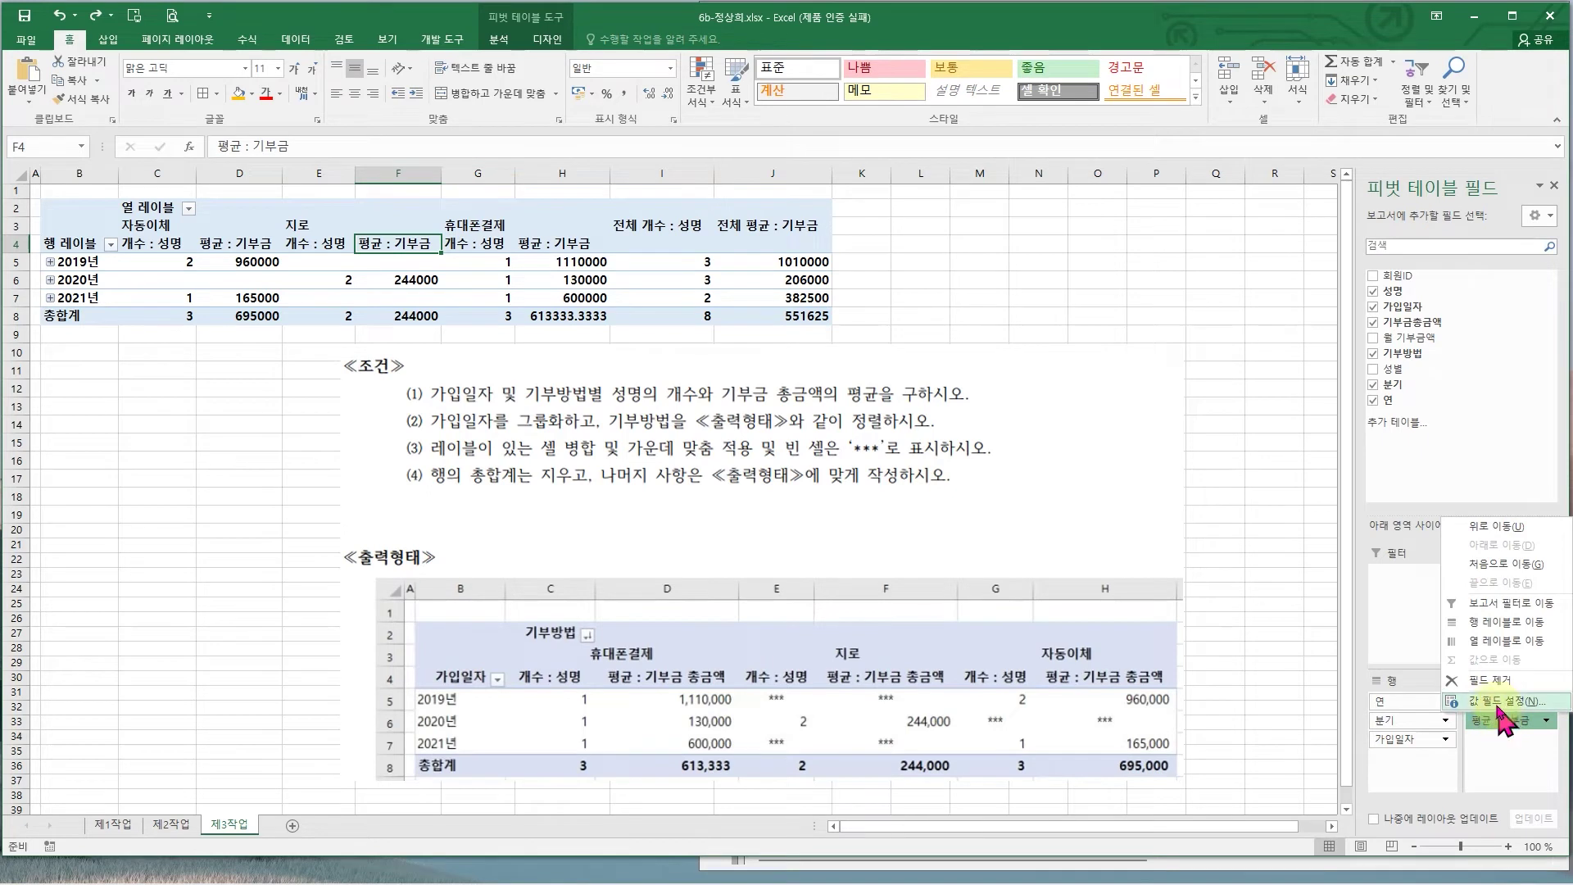
left_click(1498, 703)
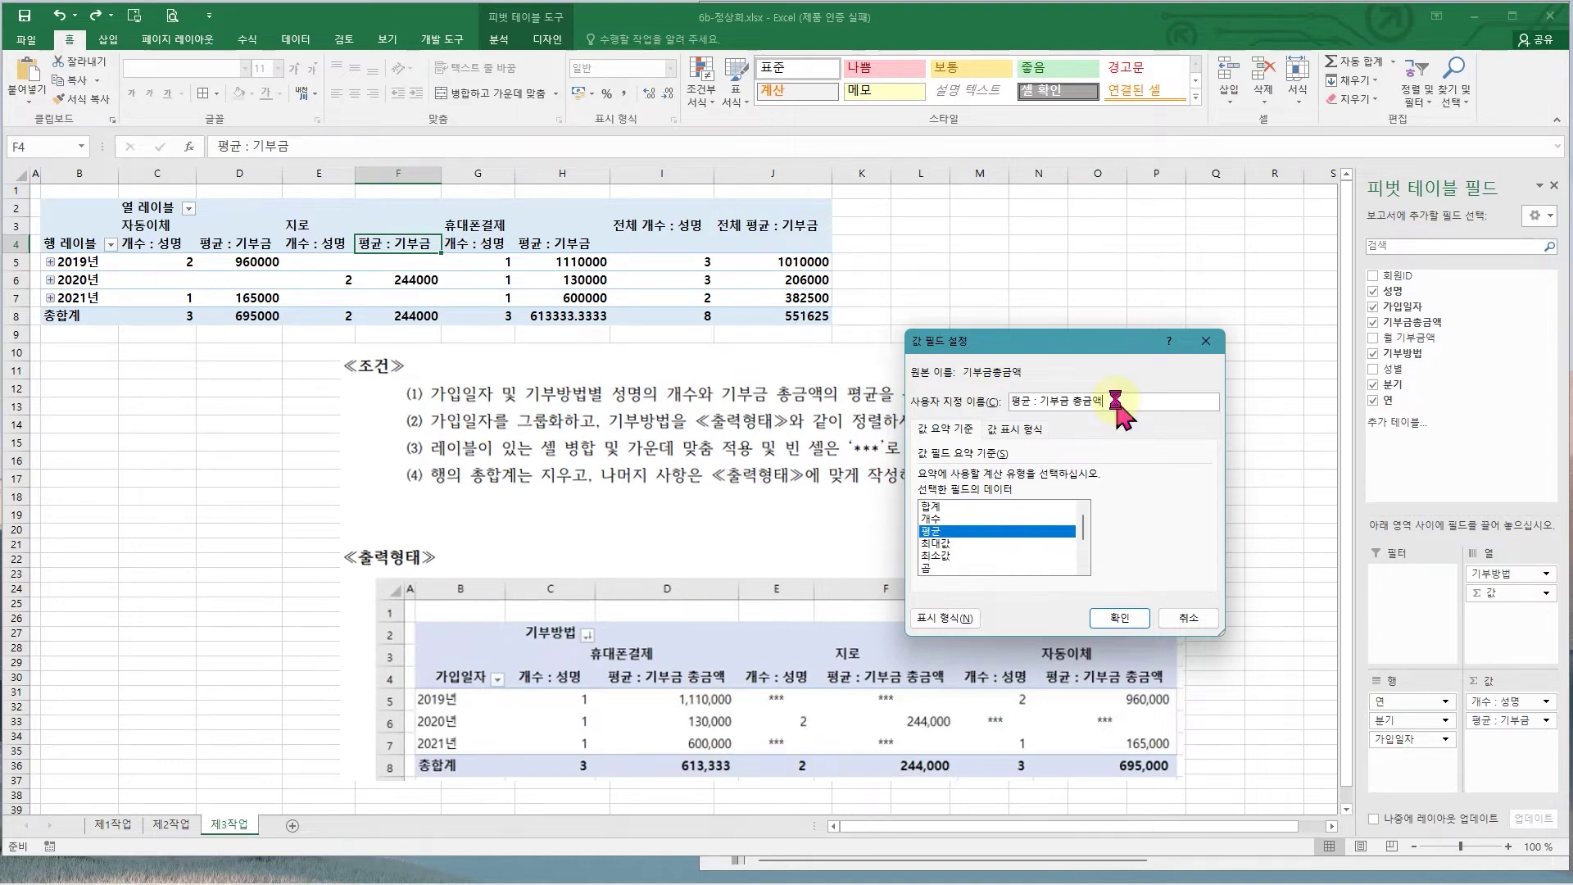
key("Return")
- Expand the 2019년 row and its 1사분기 entry to compare the 가입일자 grouping levels with the required output form
left_click_drag(495, 420, 644, 436)
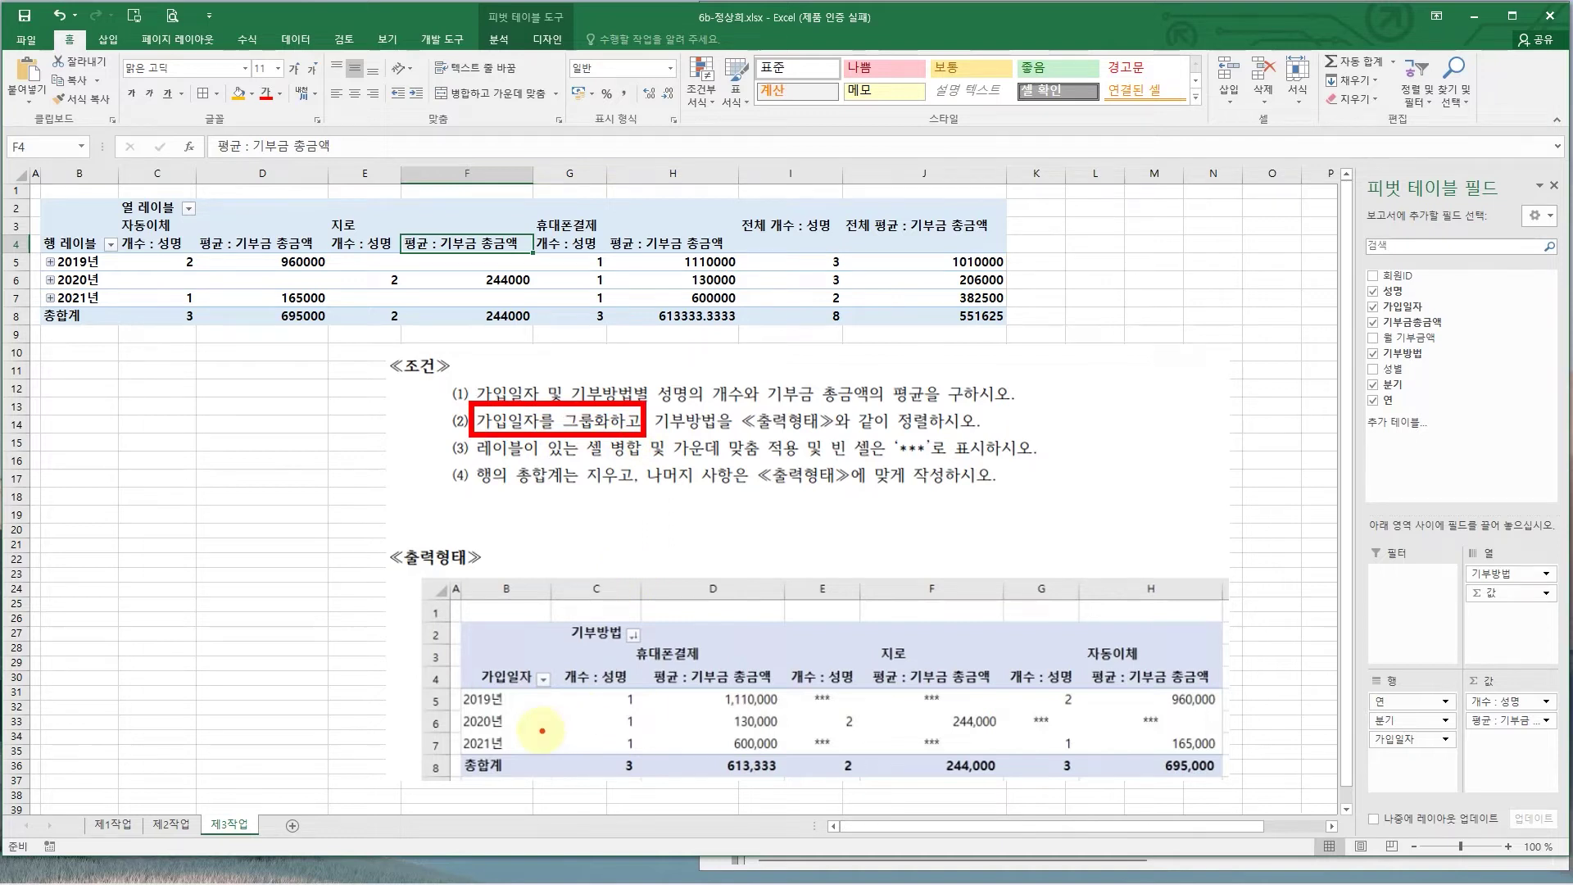
left_click_drag(509, 695, 517, 747)
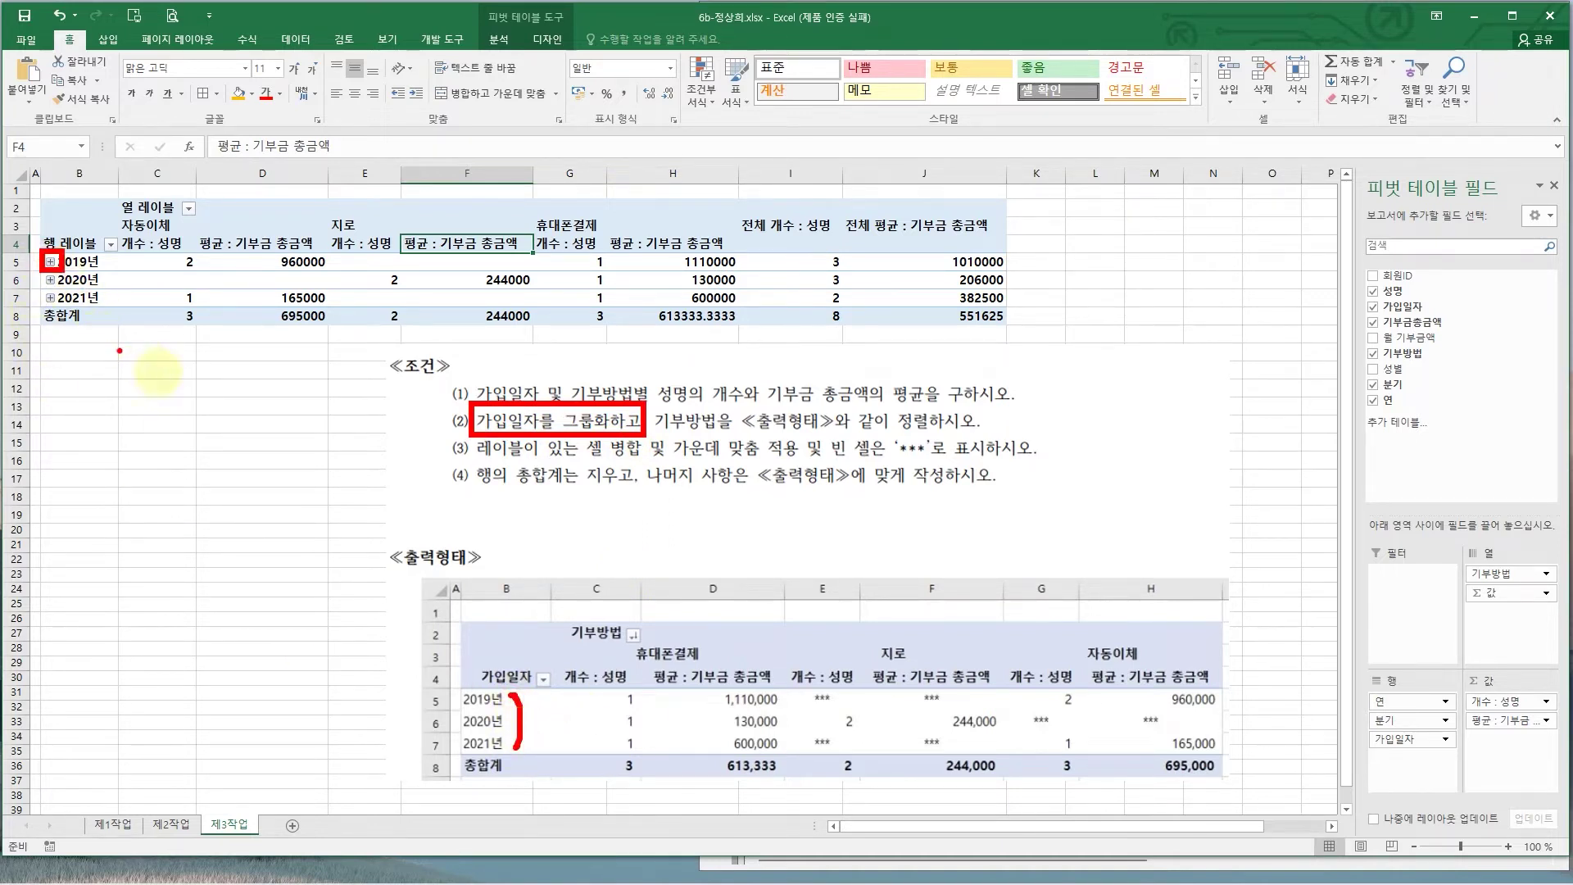
key("Escape")
left_click(50, 261)
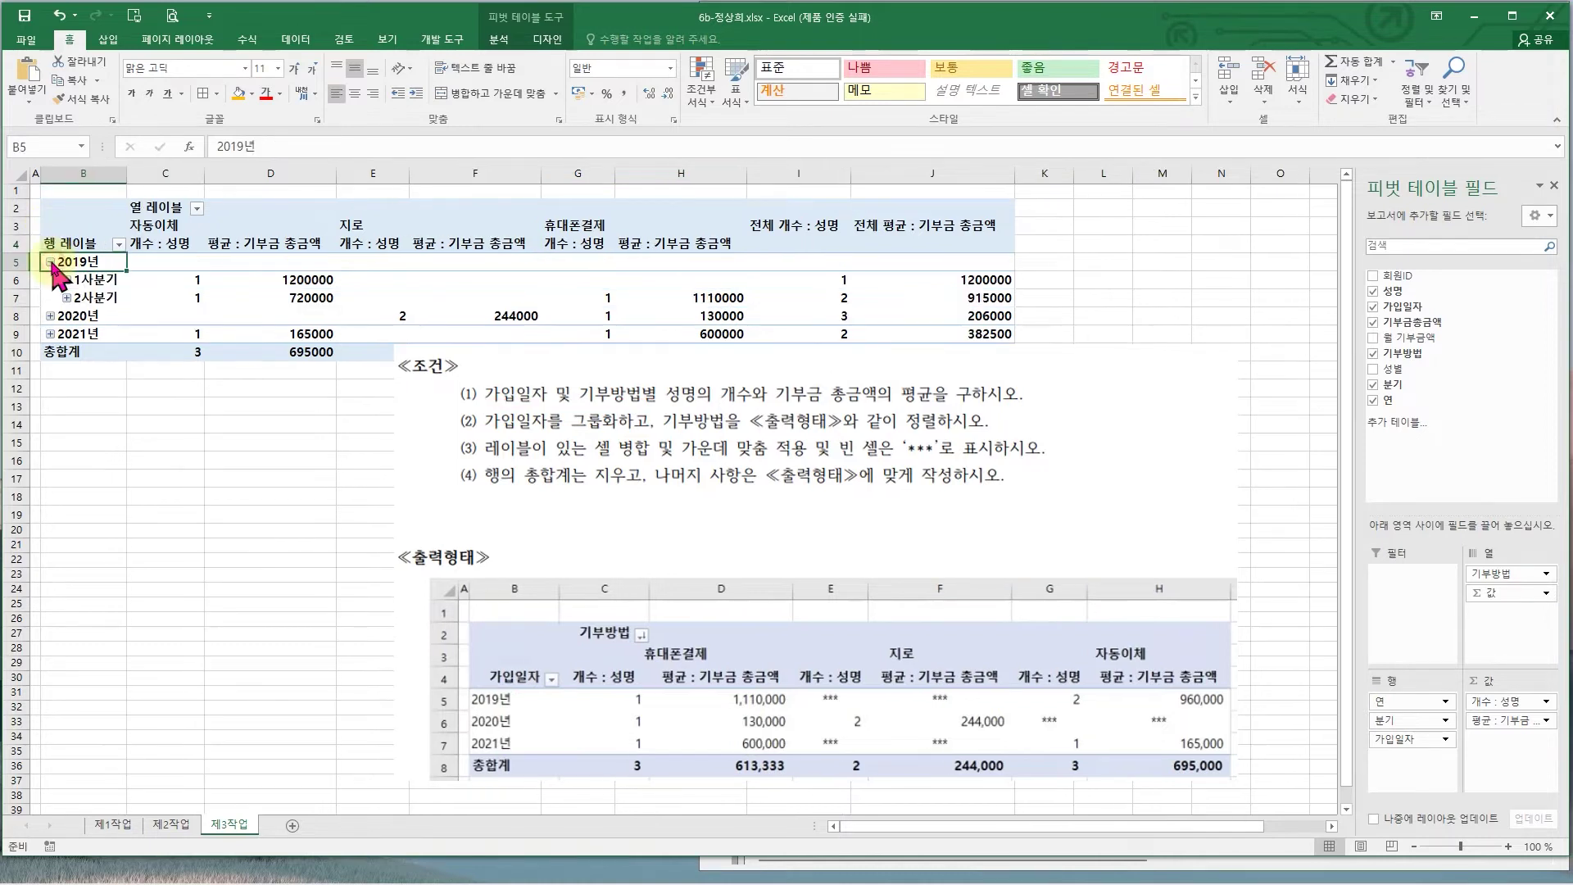
left_click(66, 280)
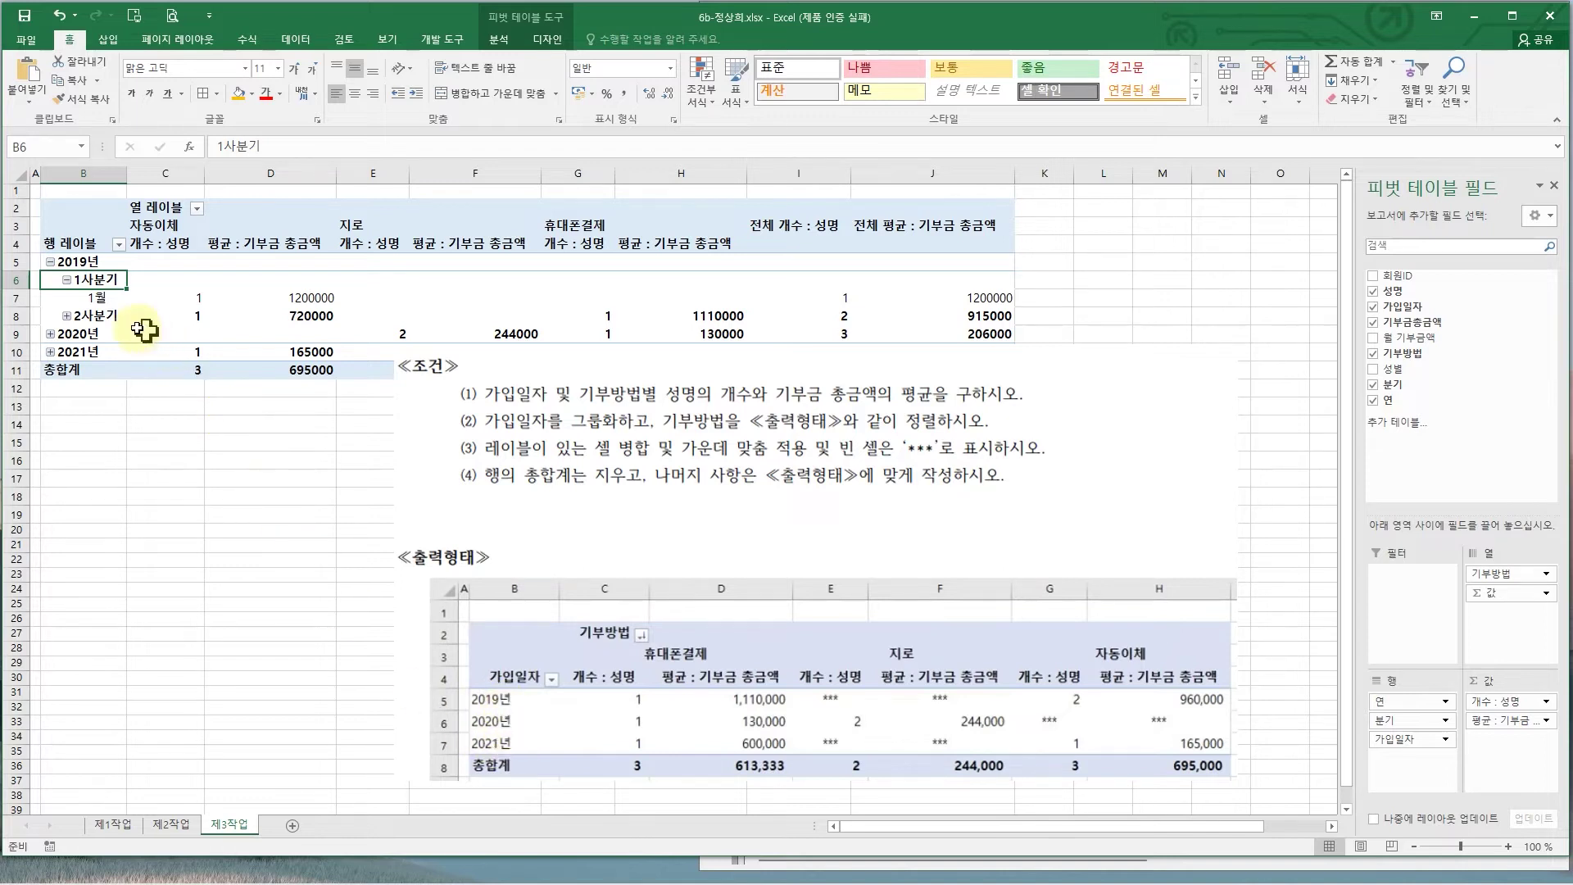
- Group the 가입일자 rows by year (연) only, removing the month (월) and quarter (분기) units
left_click(89, 319)
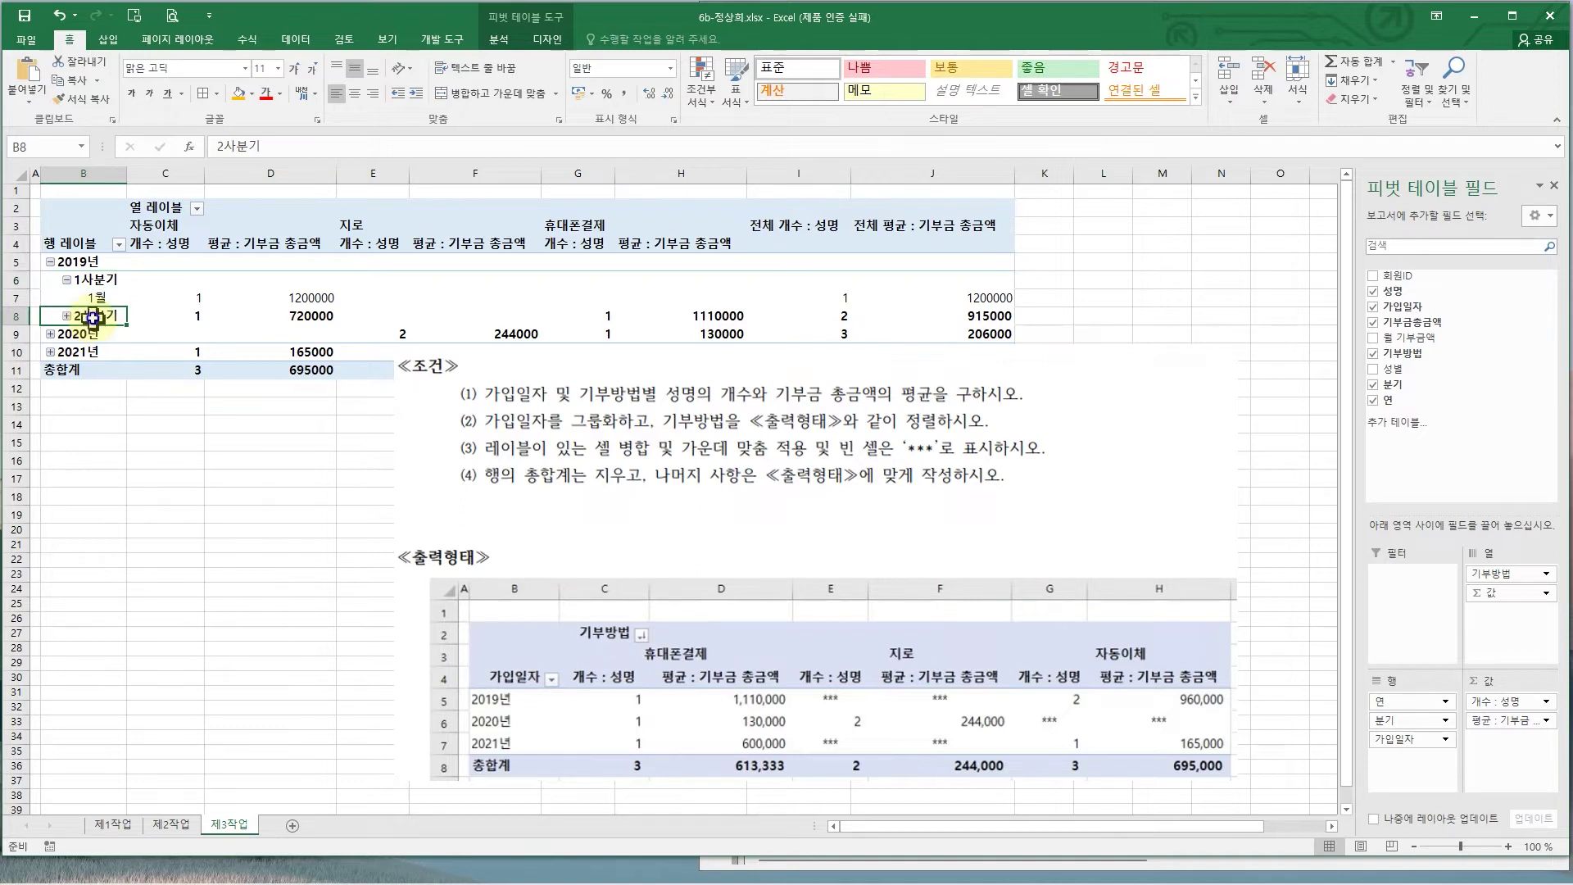
right_click(92, 318)
left_click(156, 469)
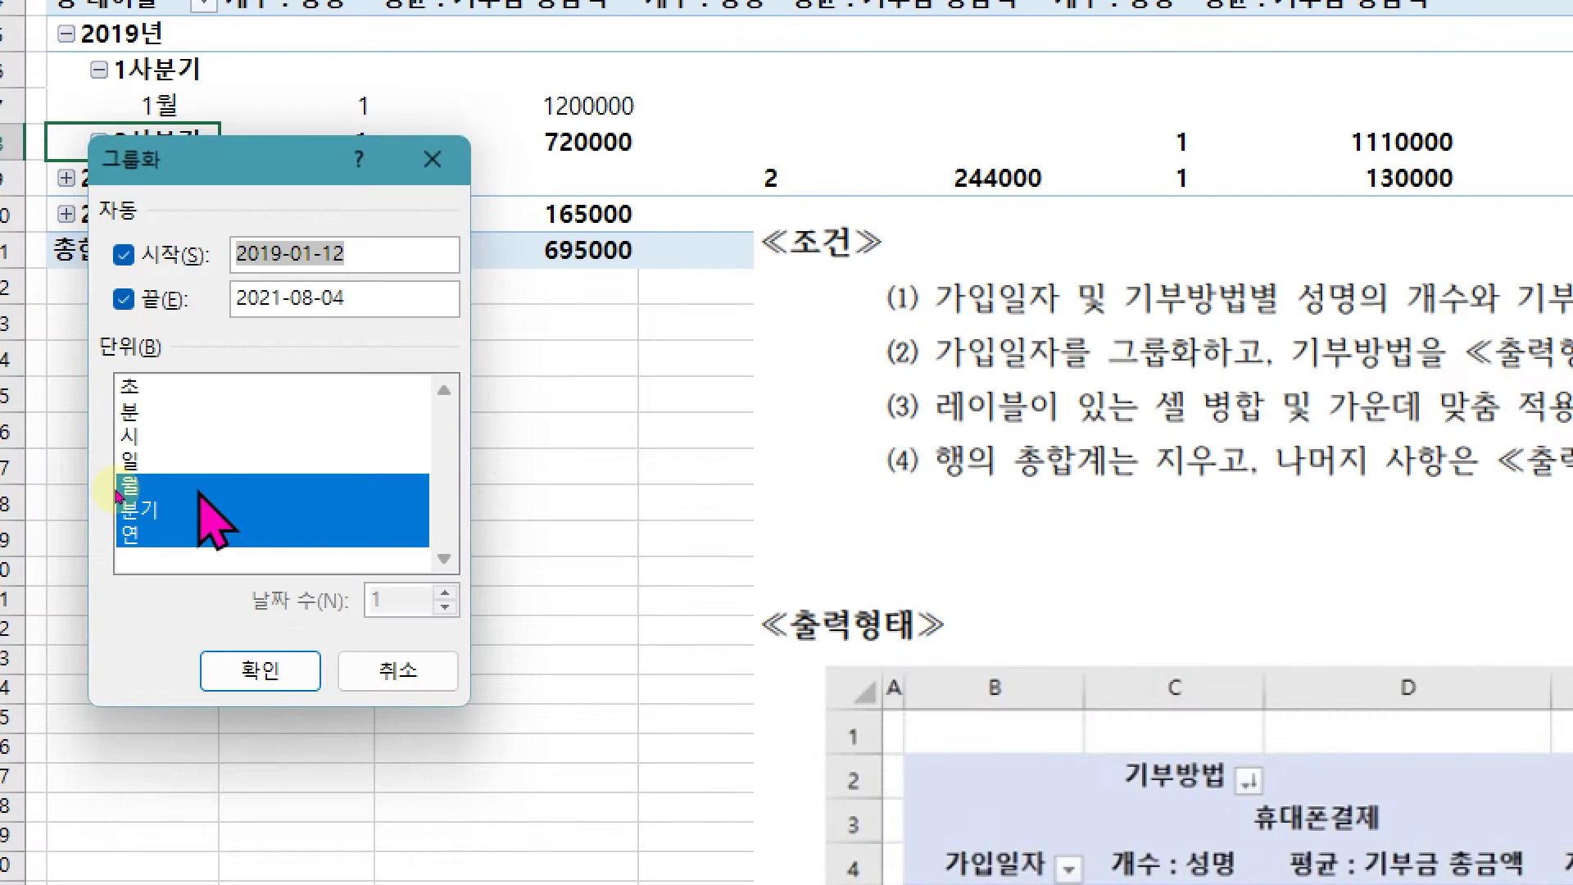
left_click(119, 489)
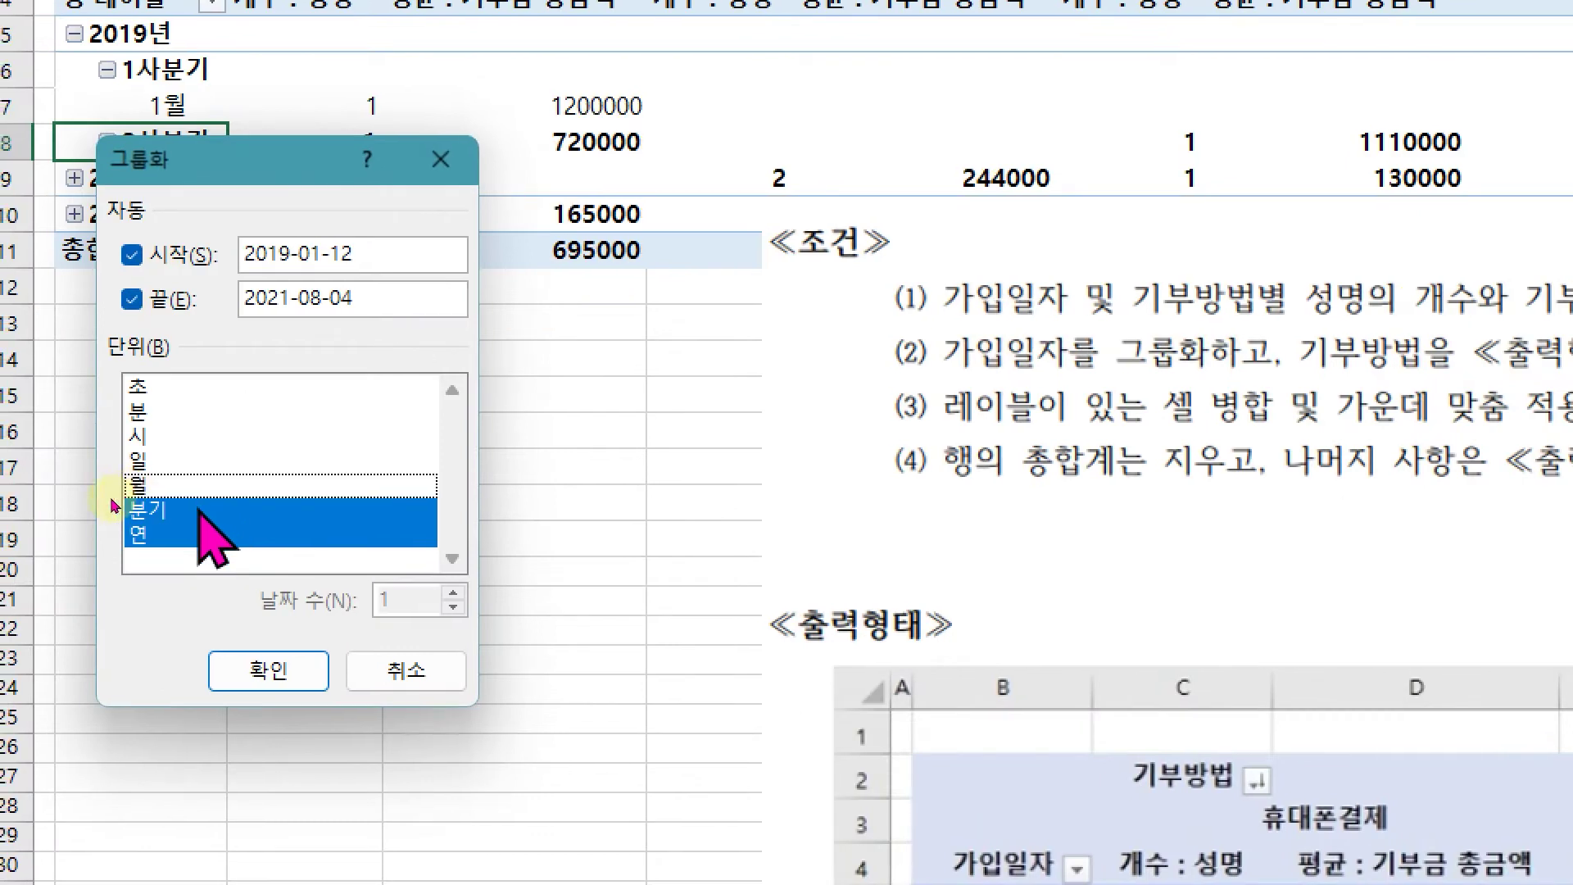
left_click(120, 508)
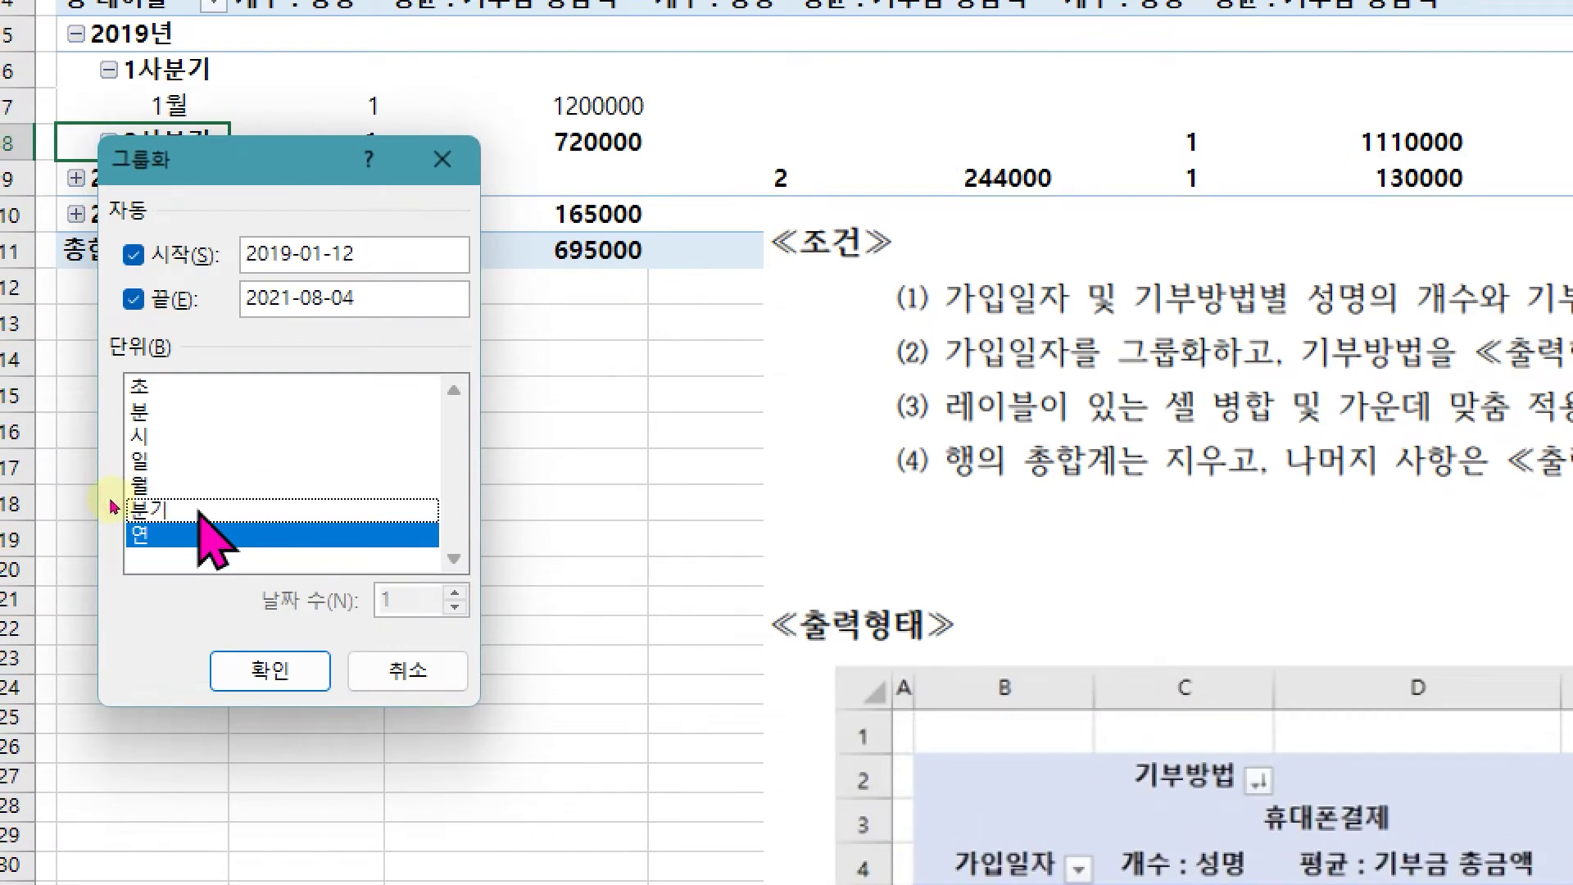
left_click(266, 666)
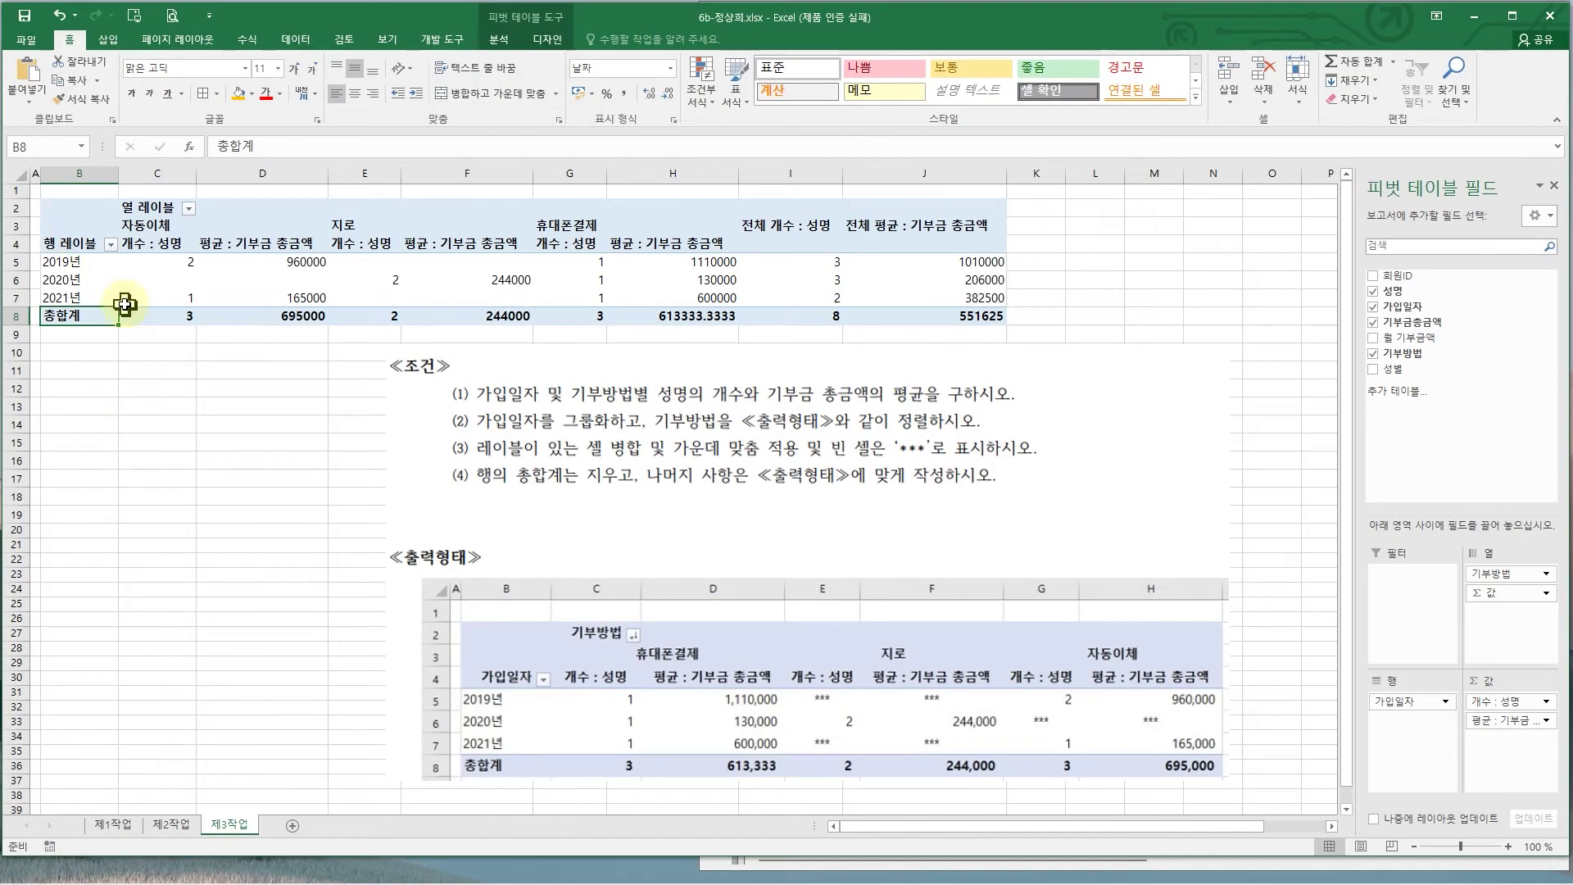
- Rename the pivot table's column label header as 기부방법 and row label header as 가입일자, and sort 기부방법 in descending order
mouse_move(643, 407)
left_mouse_down()
mouse_move(825, 450)
mouse_move(990, 435)
left_mouse_up()
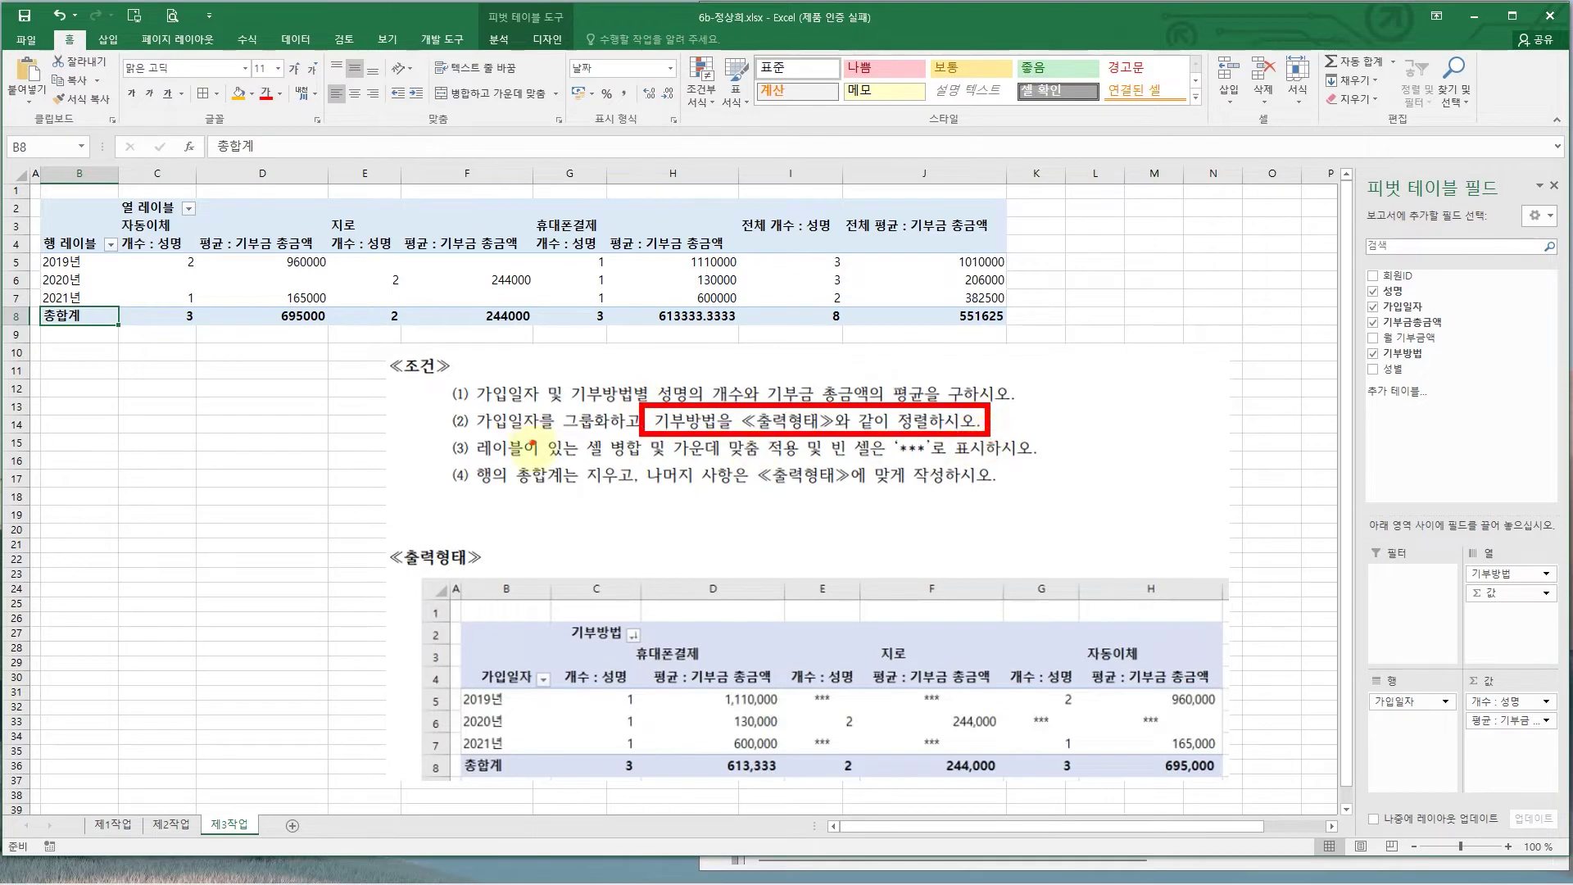
left_click_drag(564, 615, 625, 646)
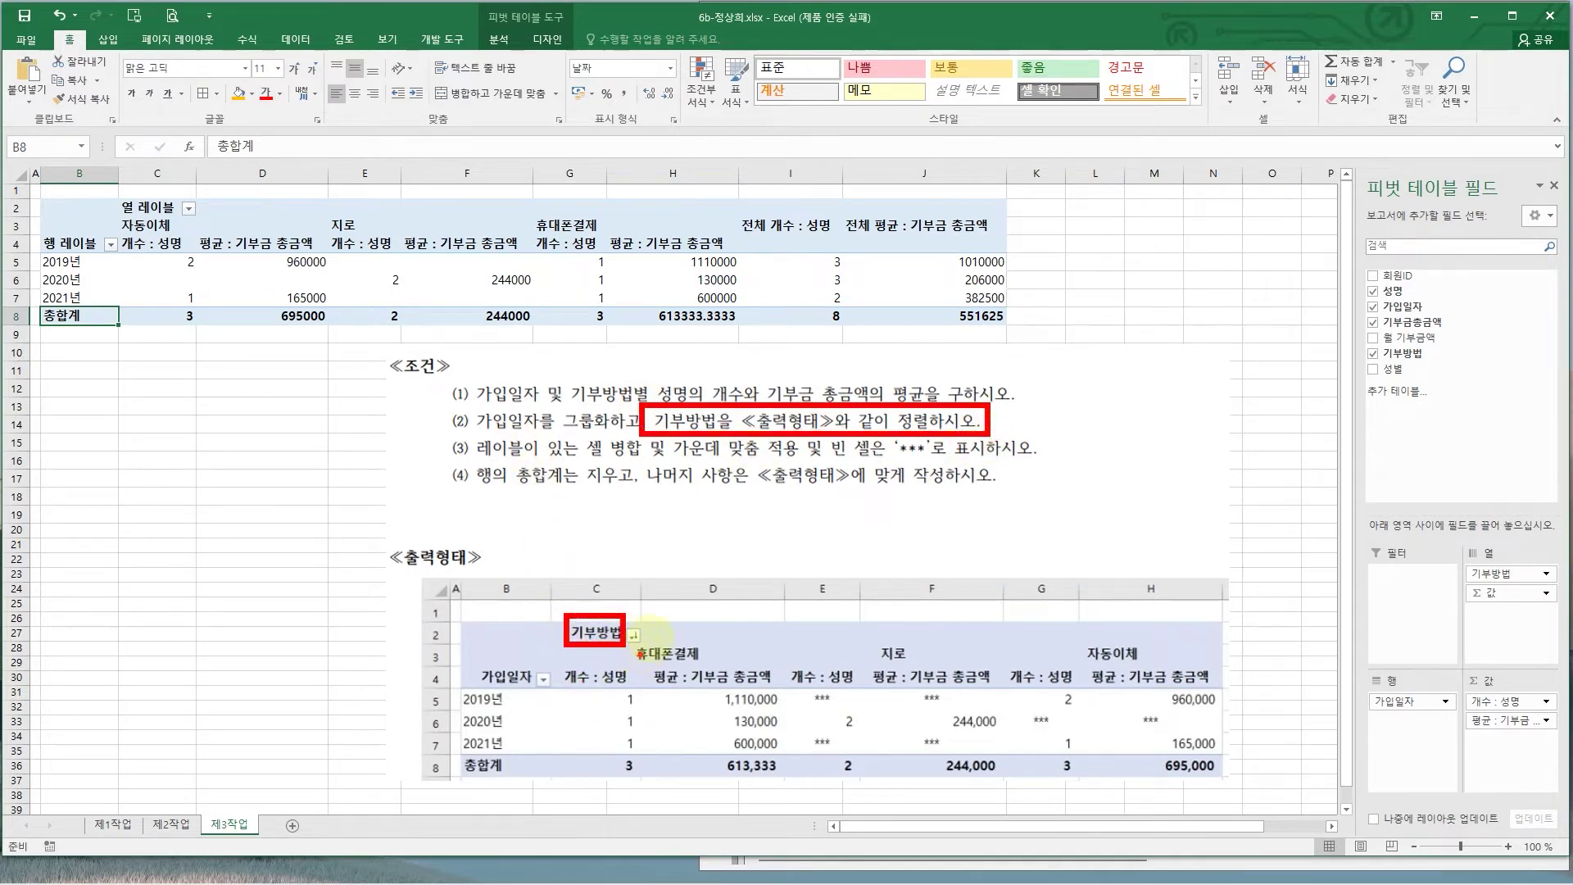
left_click_drag(1103, 643, 1130, 665)
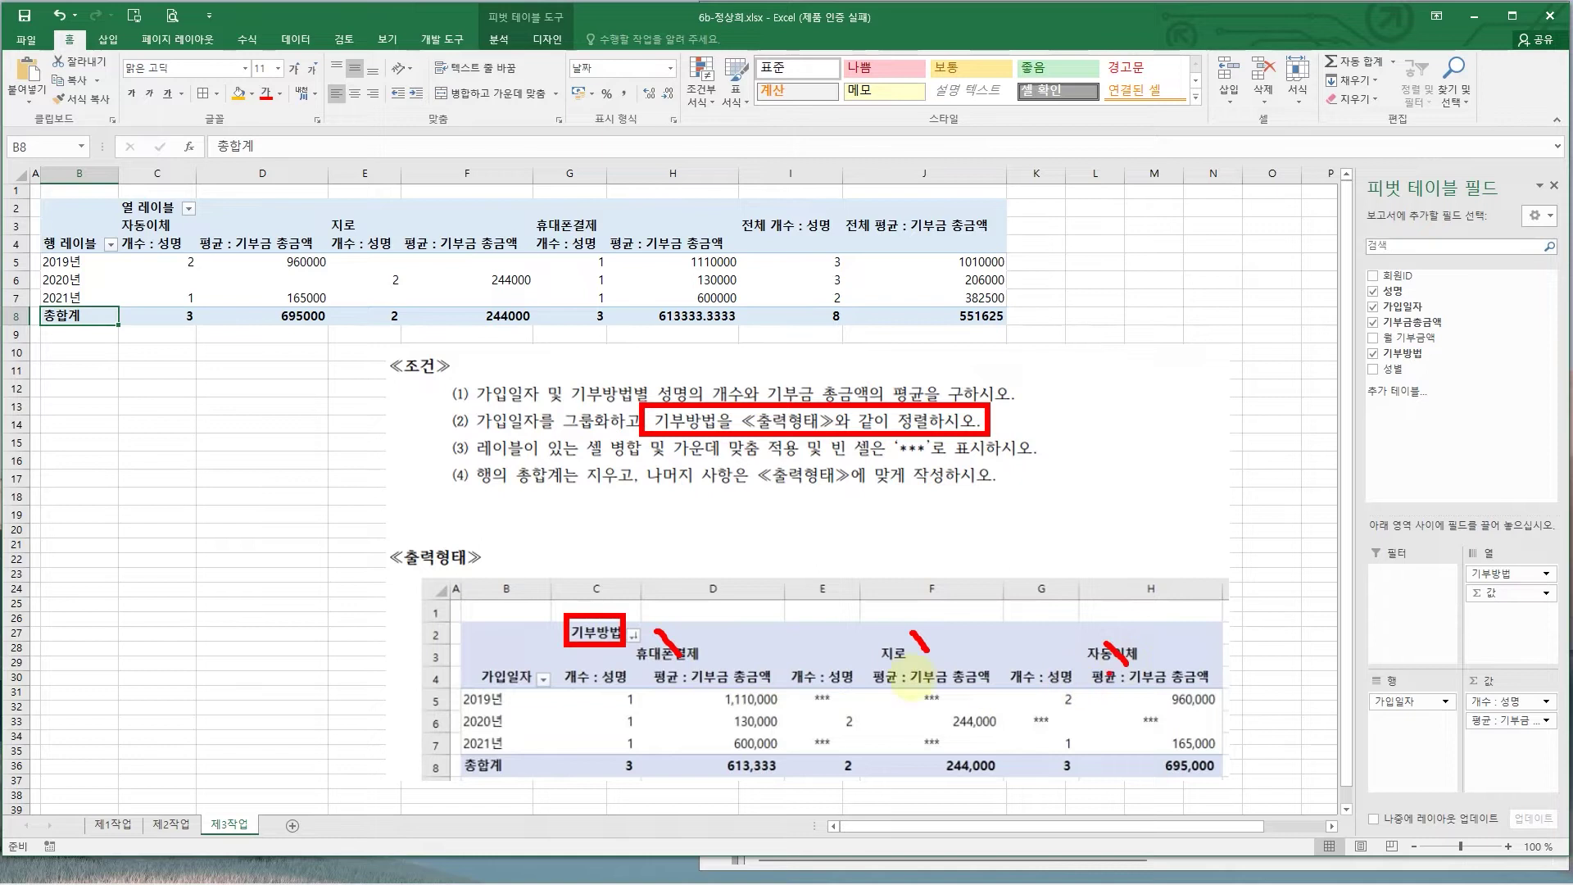
key("Escape")
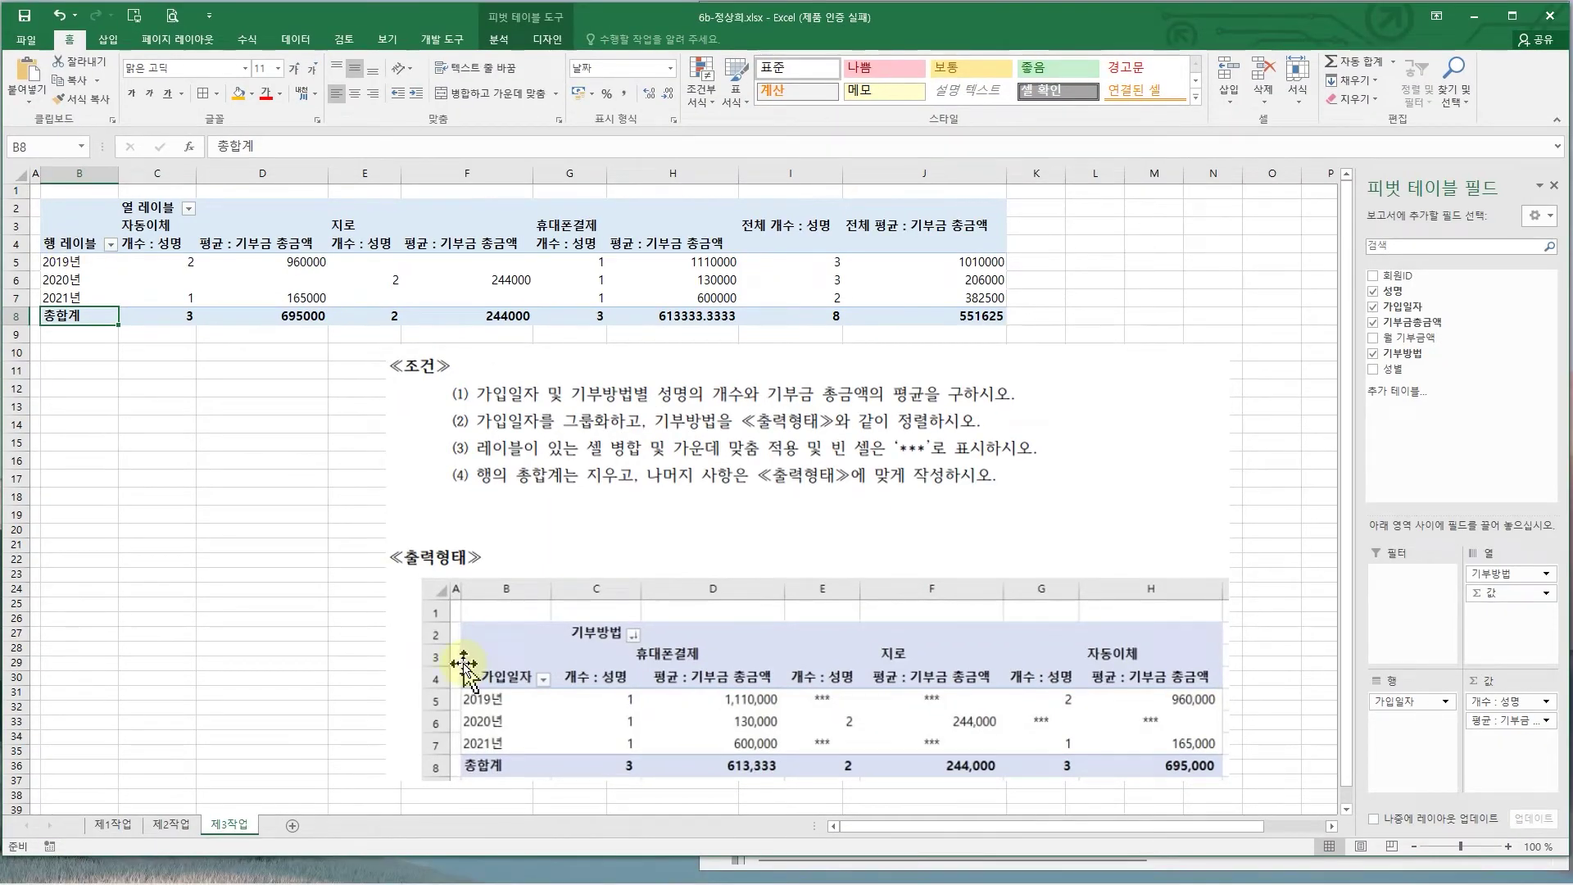
left_click(156, 215)
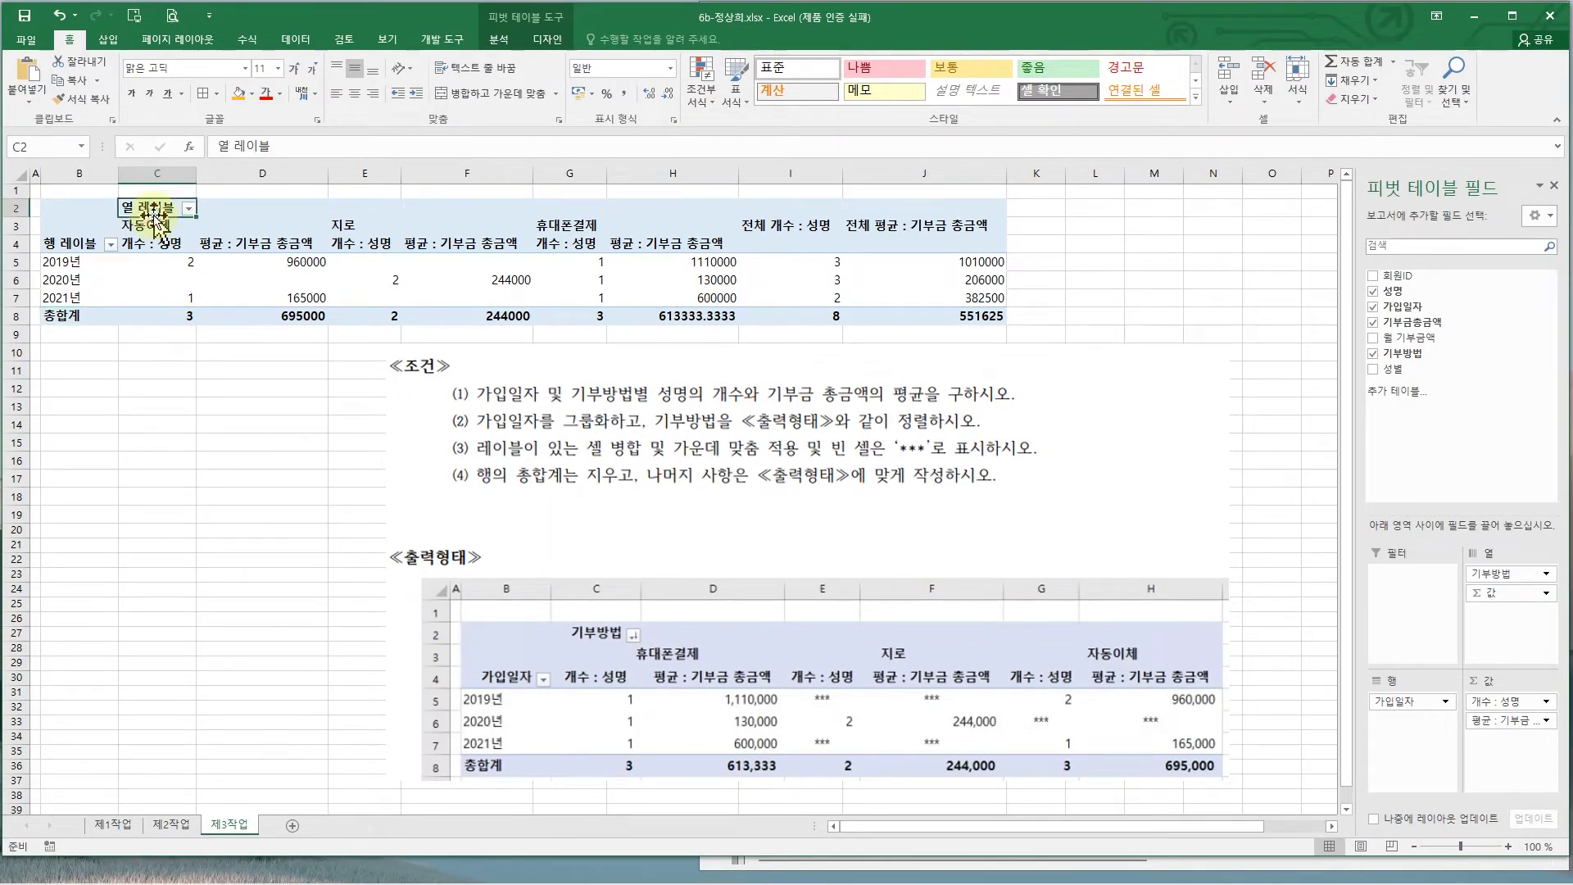
type("기")
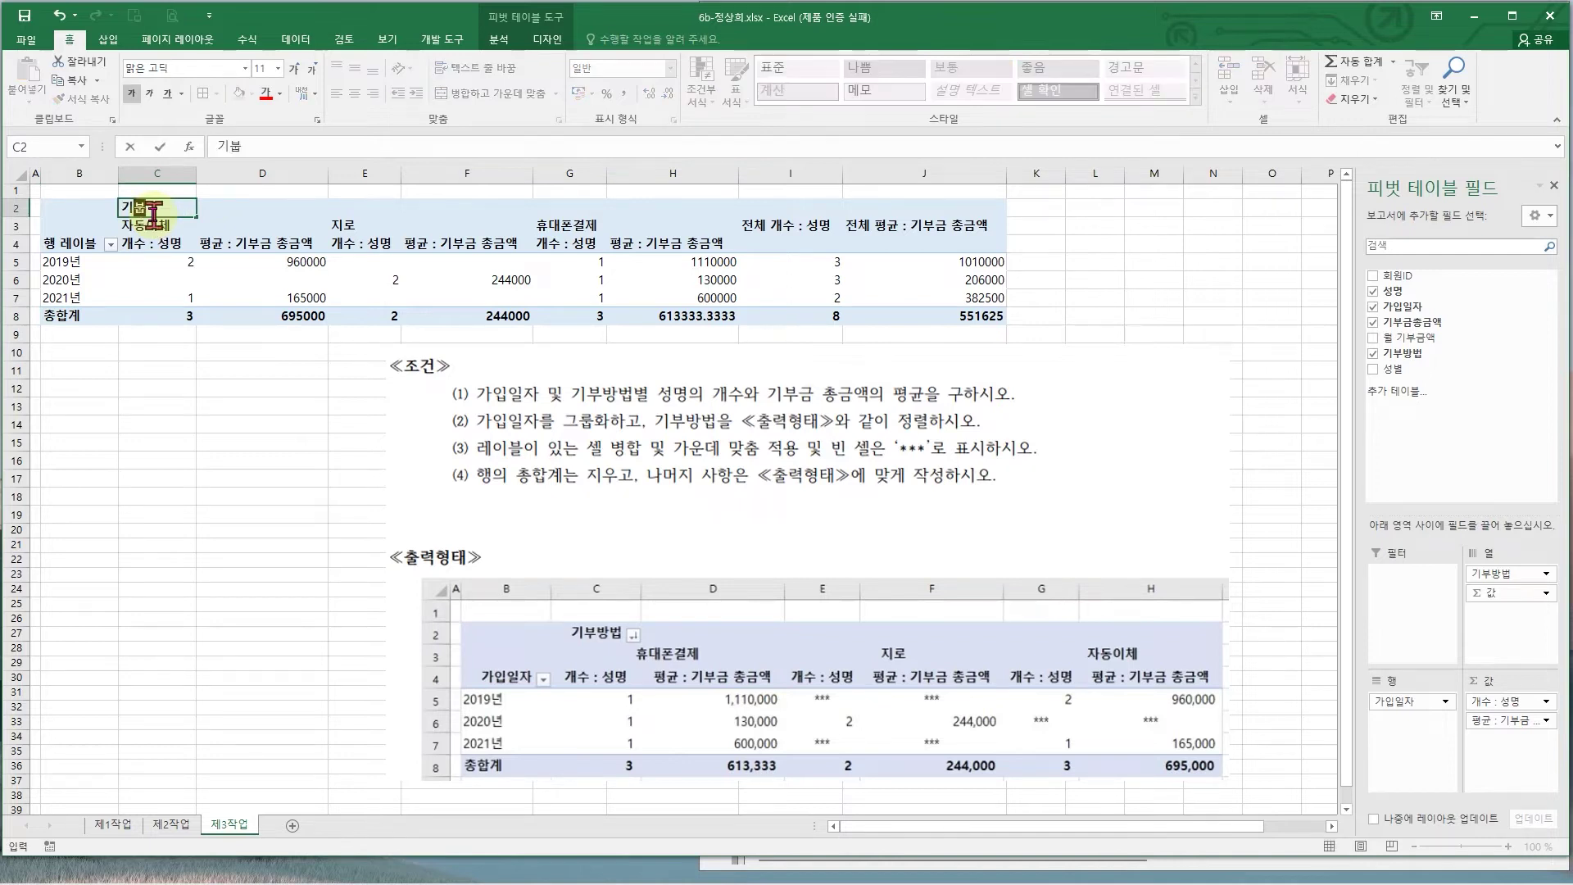
type("부방법")
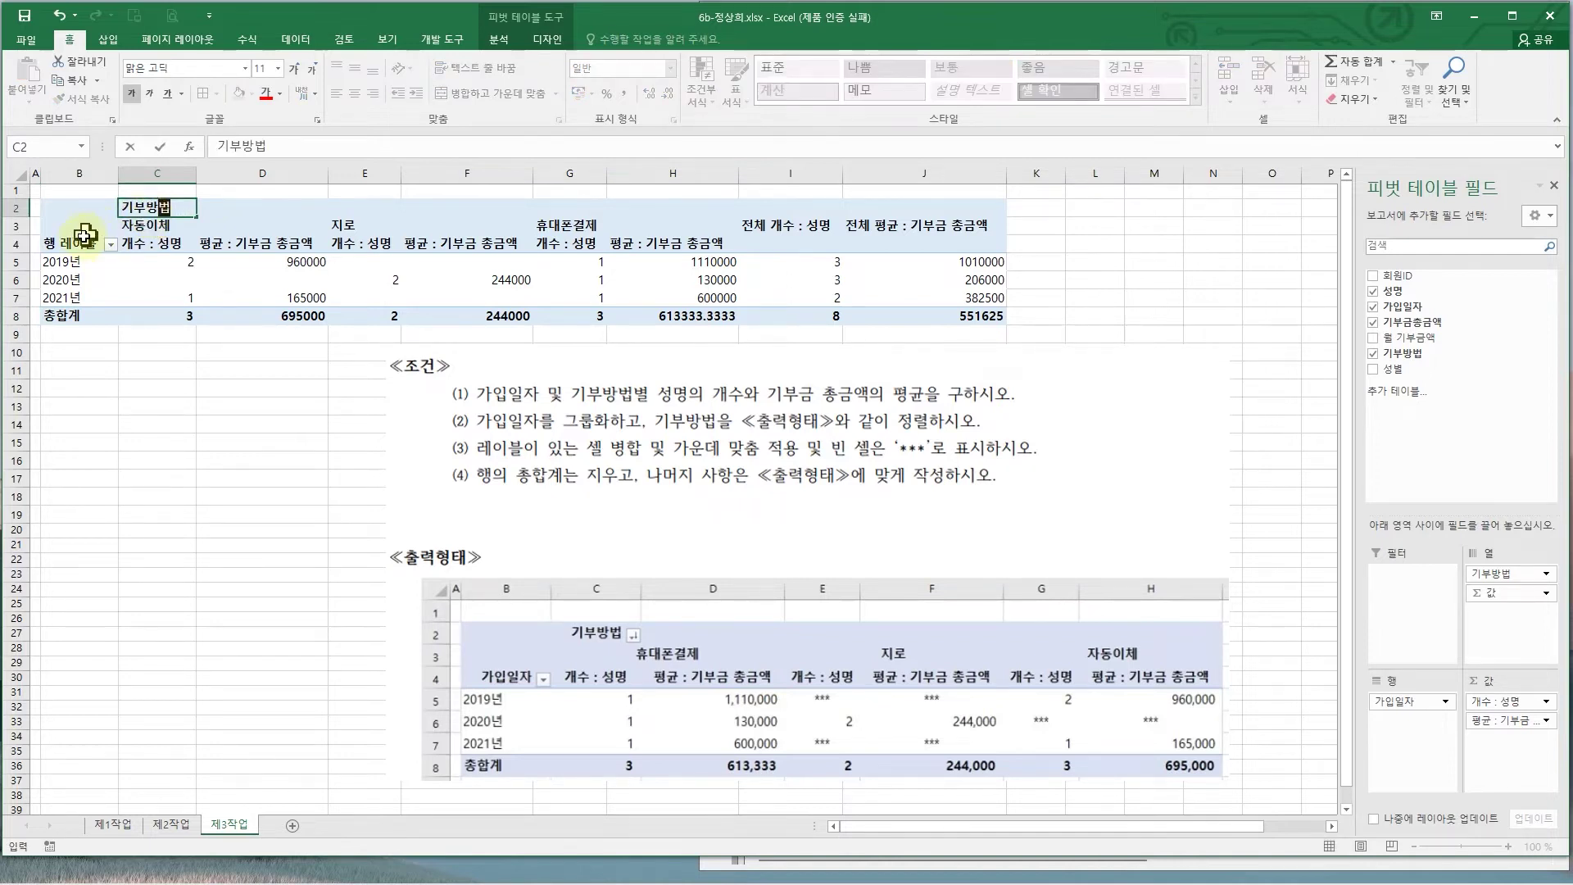
left_click(80, 242)
left_click(188, 208)
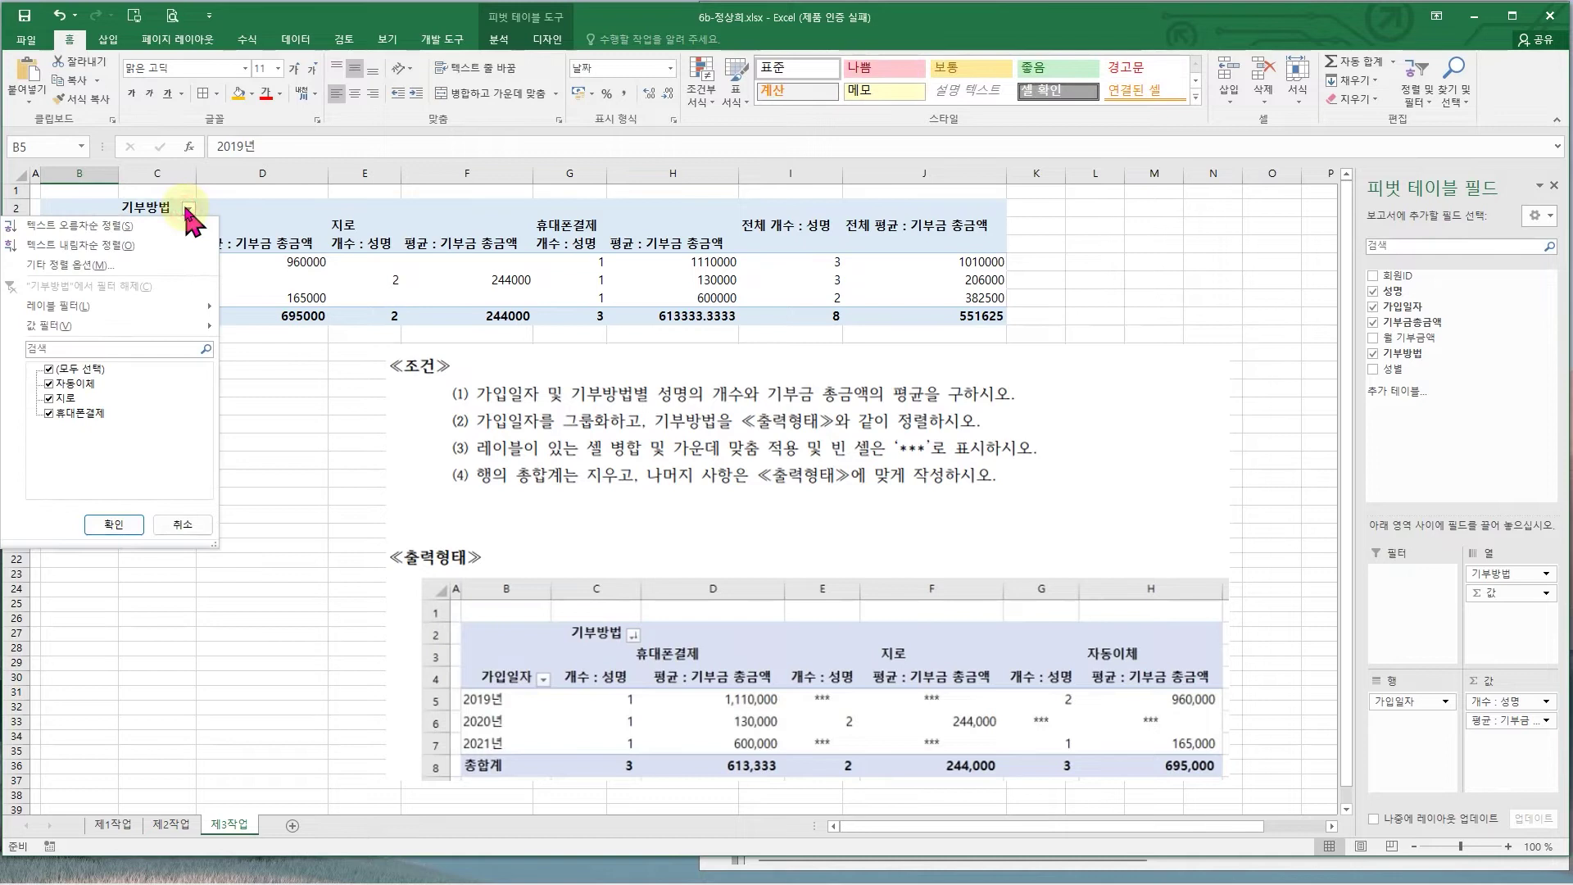
left_click(132, 244)
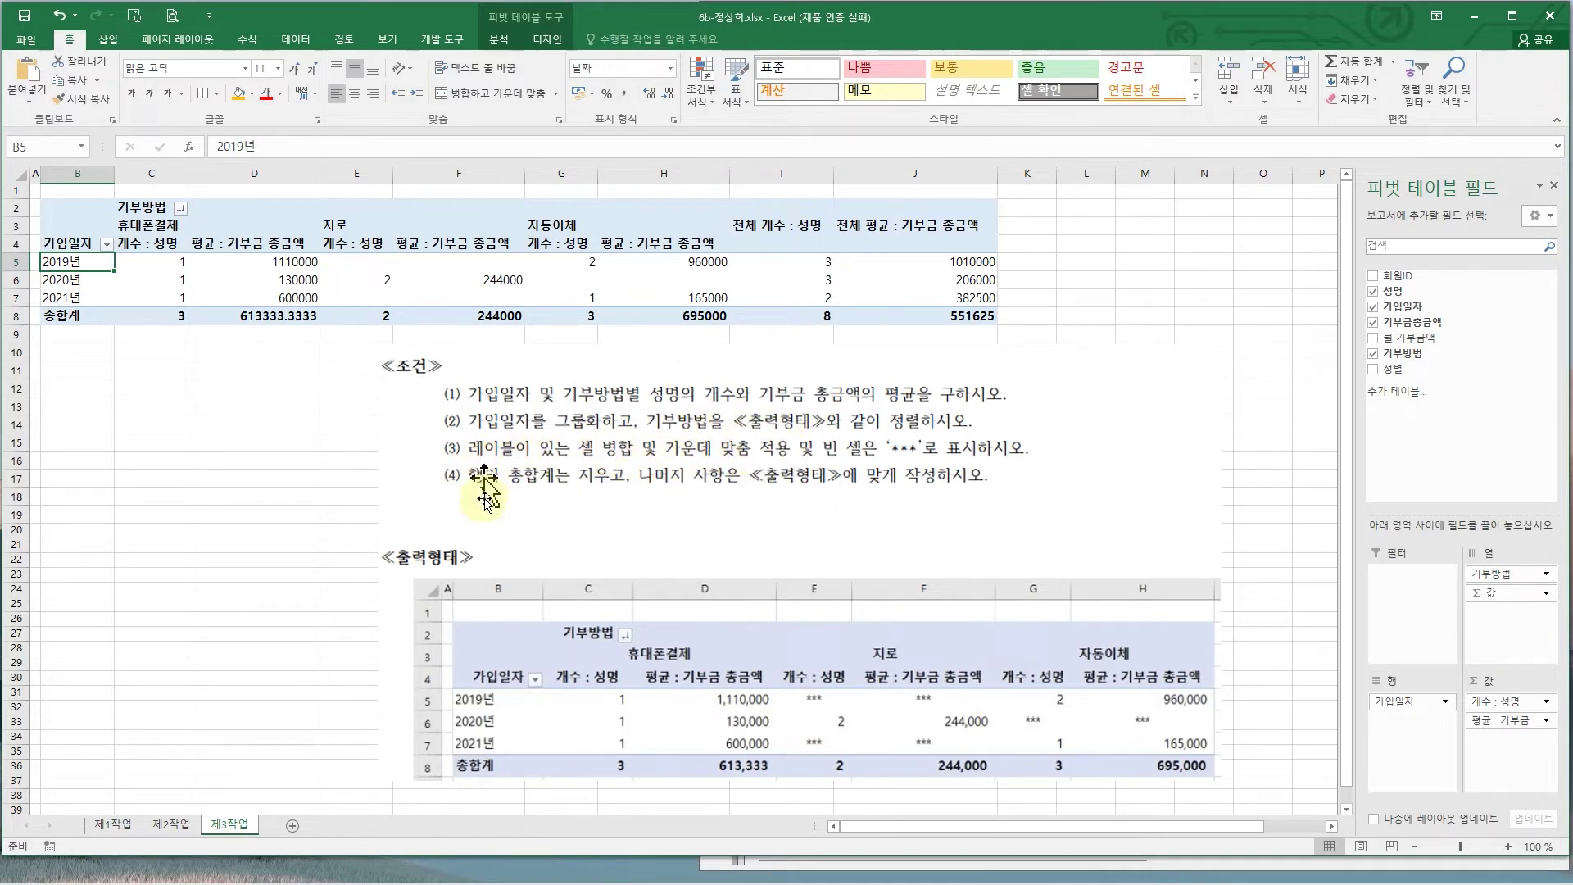
- Compare the pivot table with conditions (3) and (4), examining the label cells to merge, the empty cells and the row grand totals
left_click(154, 227)
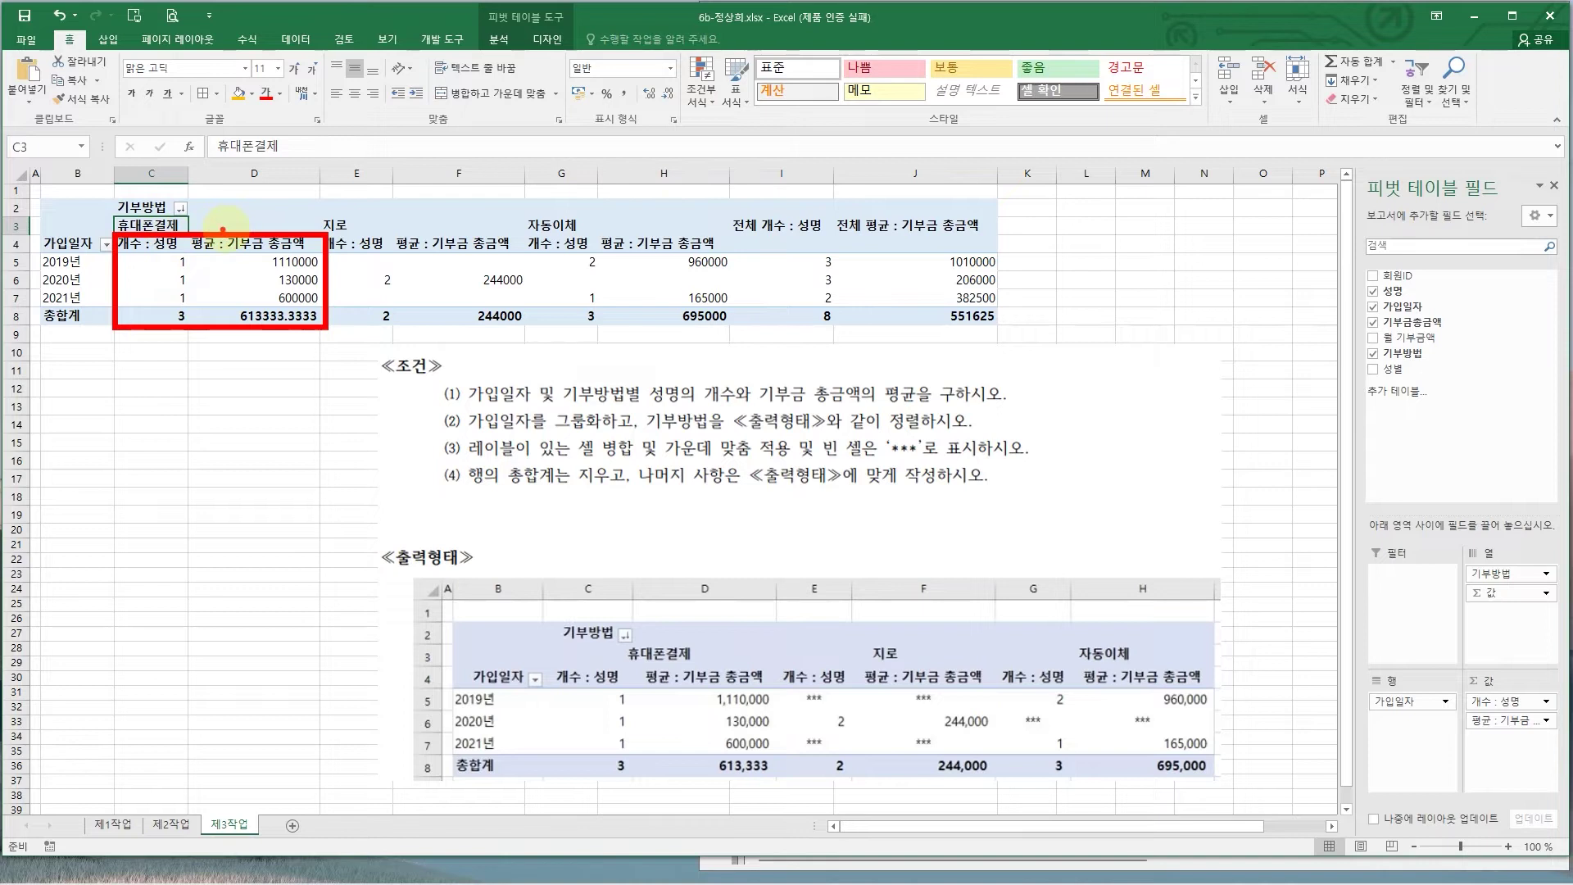
left_click_drag(200, 226, 172, 229)
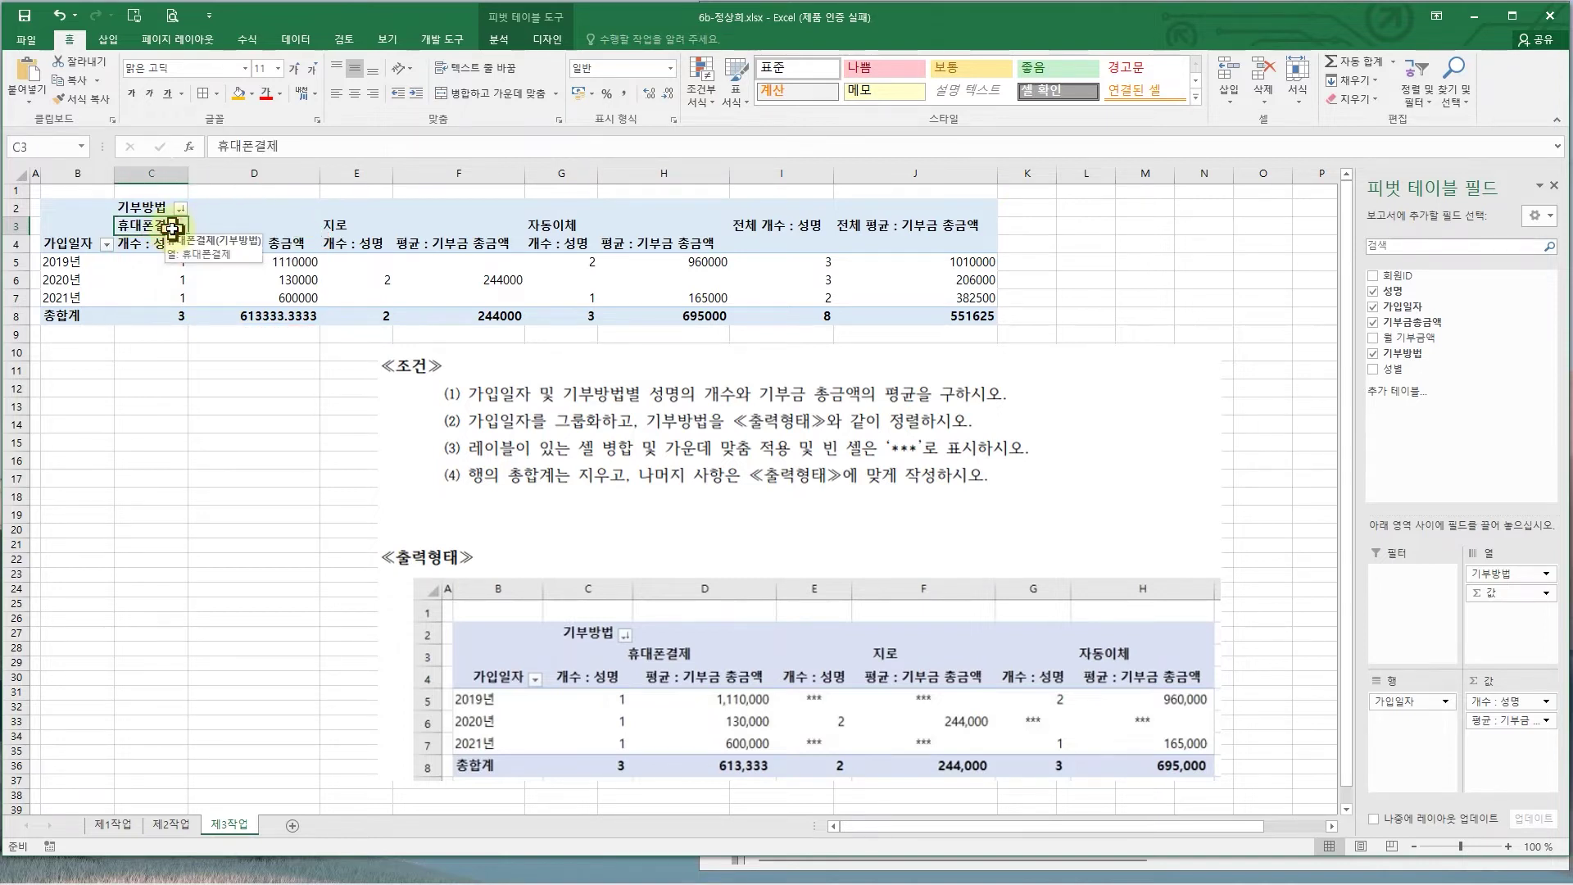
left_click(366, 227)
left_click_drag(366, 227, 701, 738)
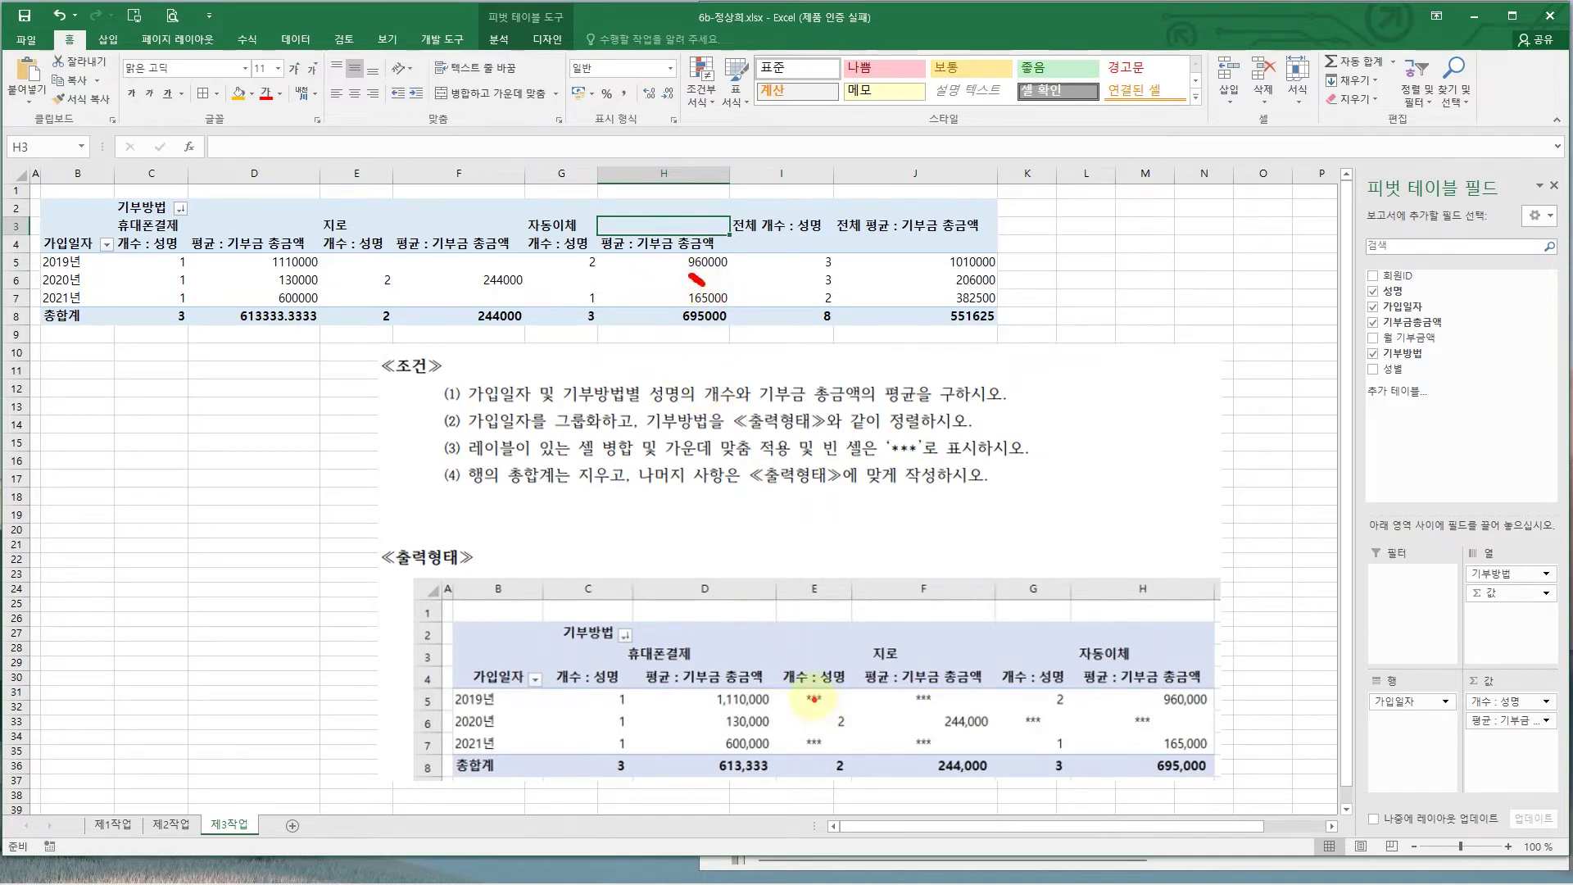
left_click_drag(811, 695, 818, 702)
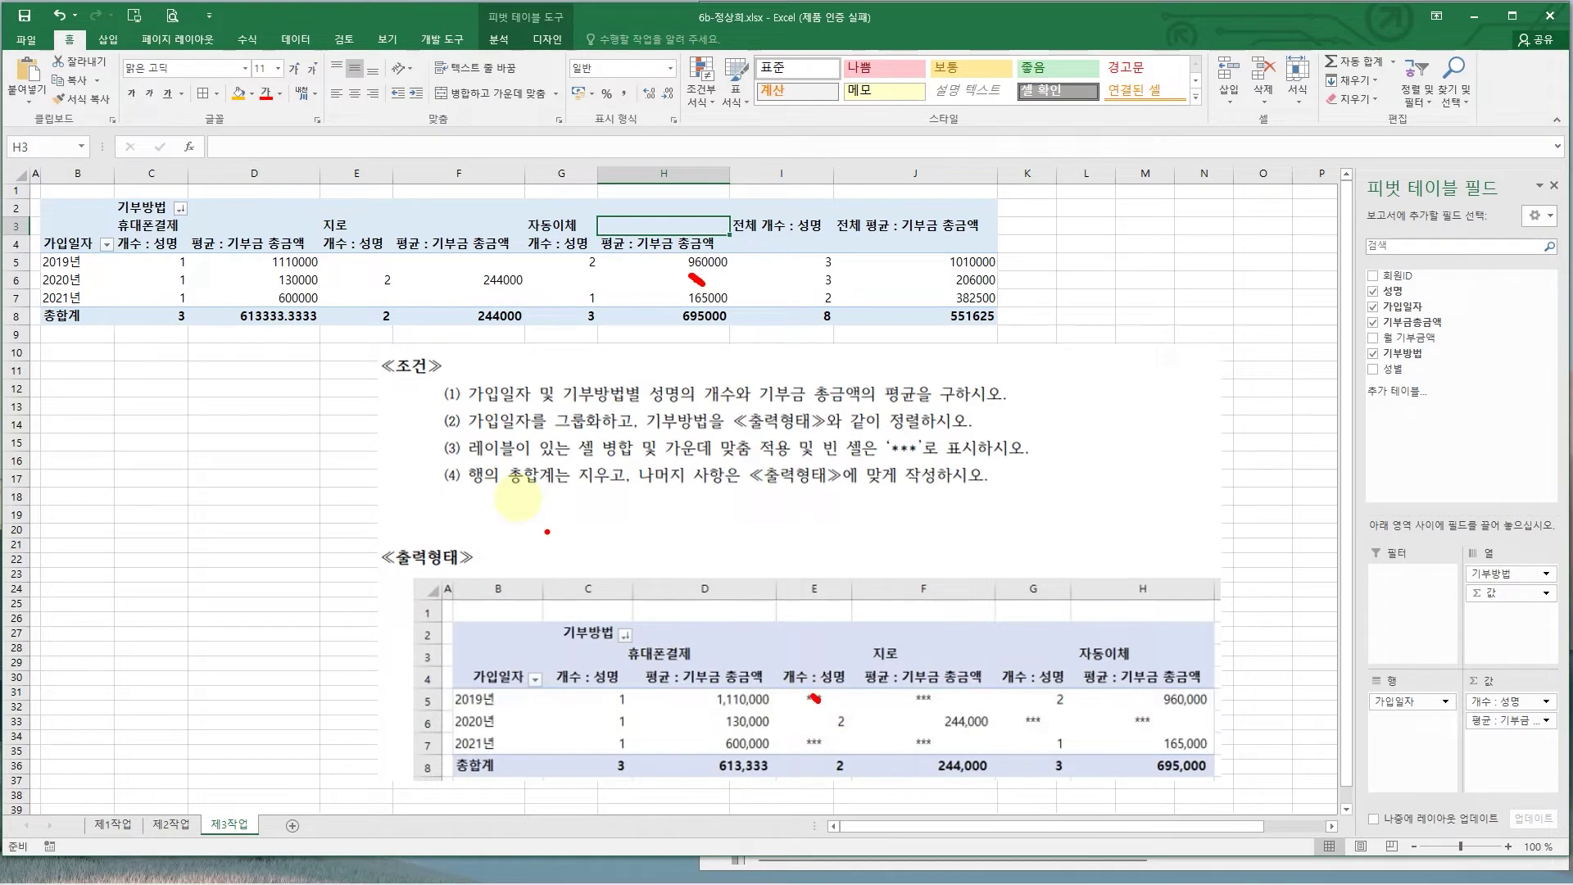
mouse_move(461, 455)
left_mouse_down()
mouse_move(569, 493)
mouse_move(630, 492)
left_mouse_up()
left_click(668, 526)
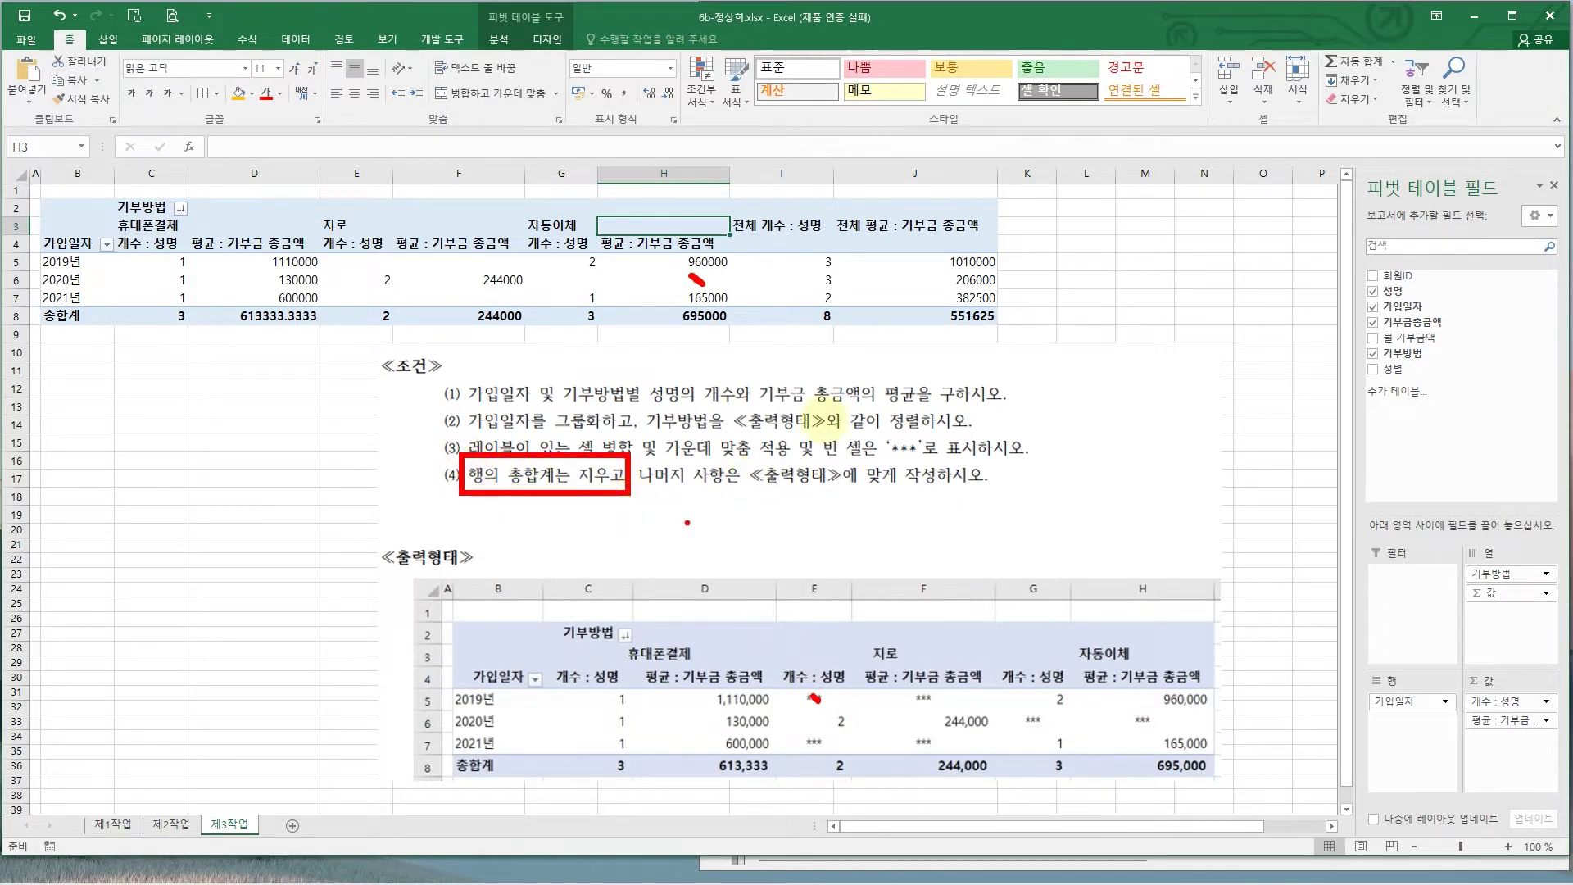
mouse_move(743, 195)
left_mouse_down()
mouse_move(942, 336)
mouse_move(1006, 336)
left_mouse_up()
left_click_drag(921, 234, 887, 307)
left_click_drag(1211, 592, 1319, 760)
left_click_drag(1277, 672, 1294, 686)
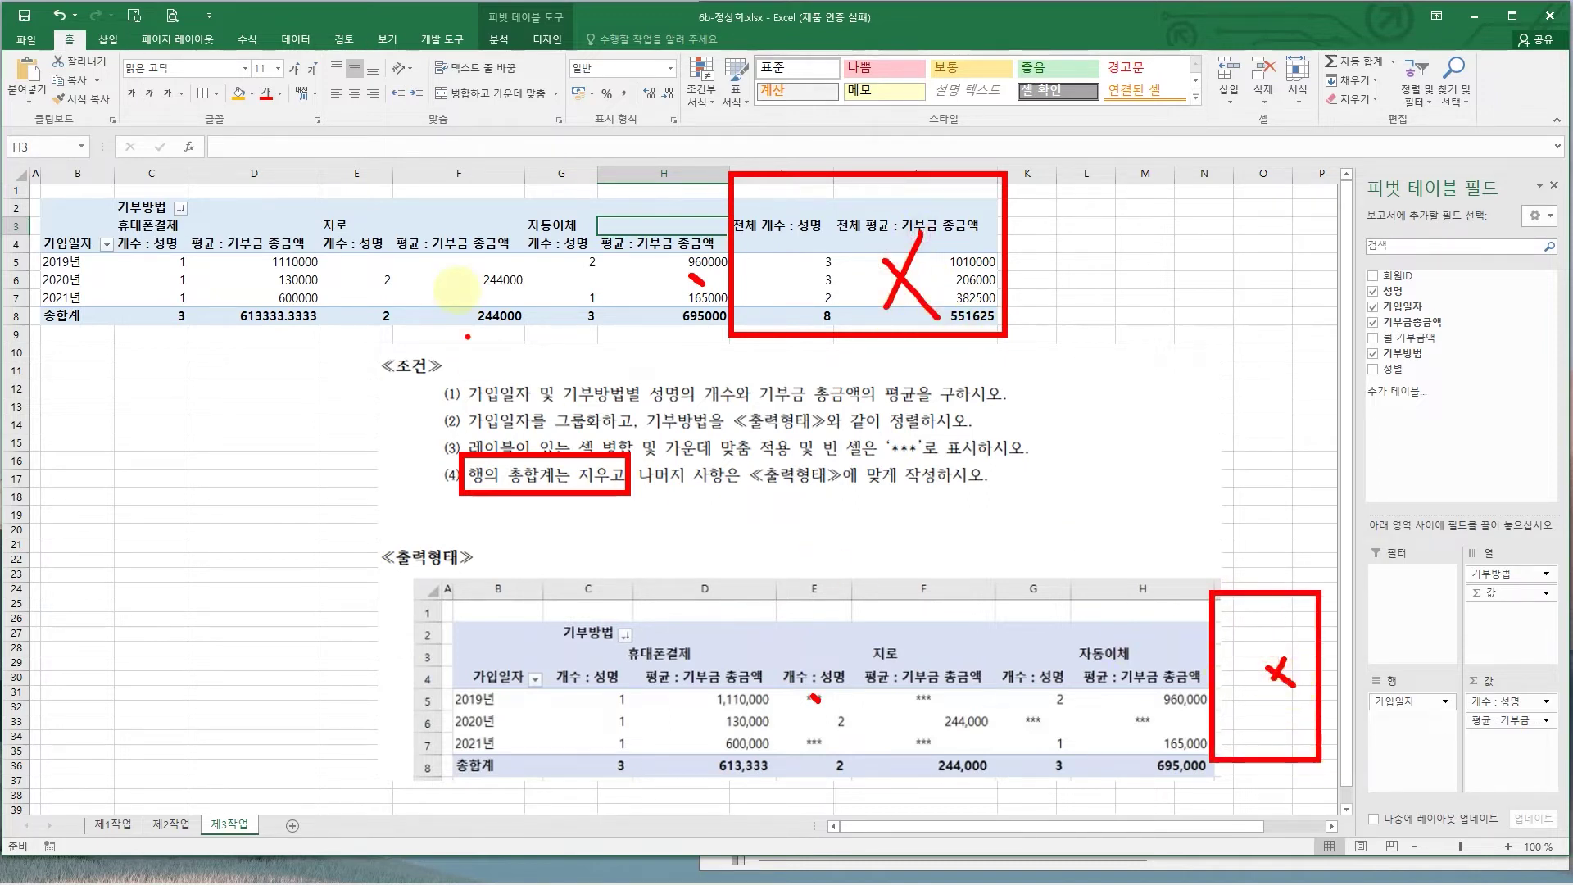
left_click_drag(521, 266, 753, 290)
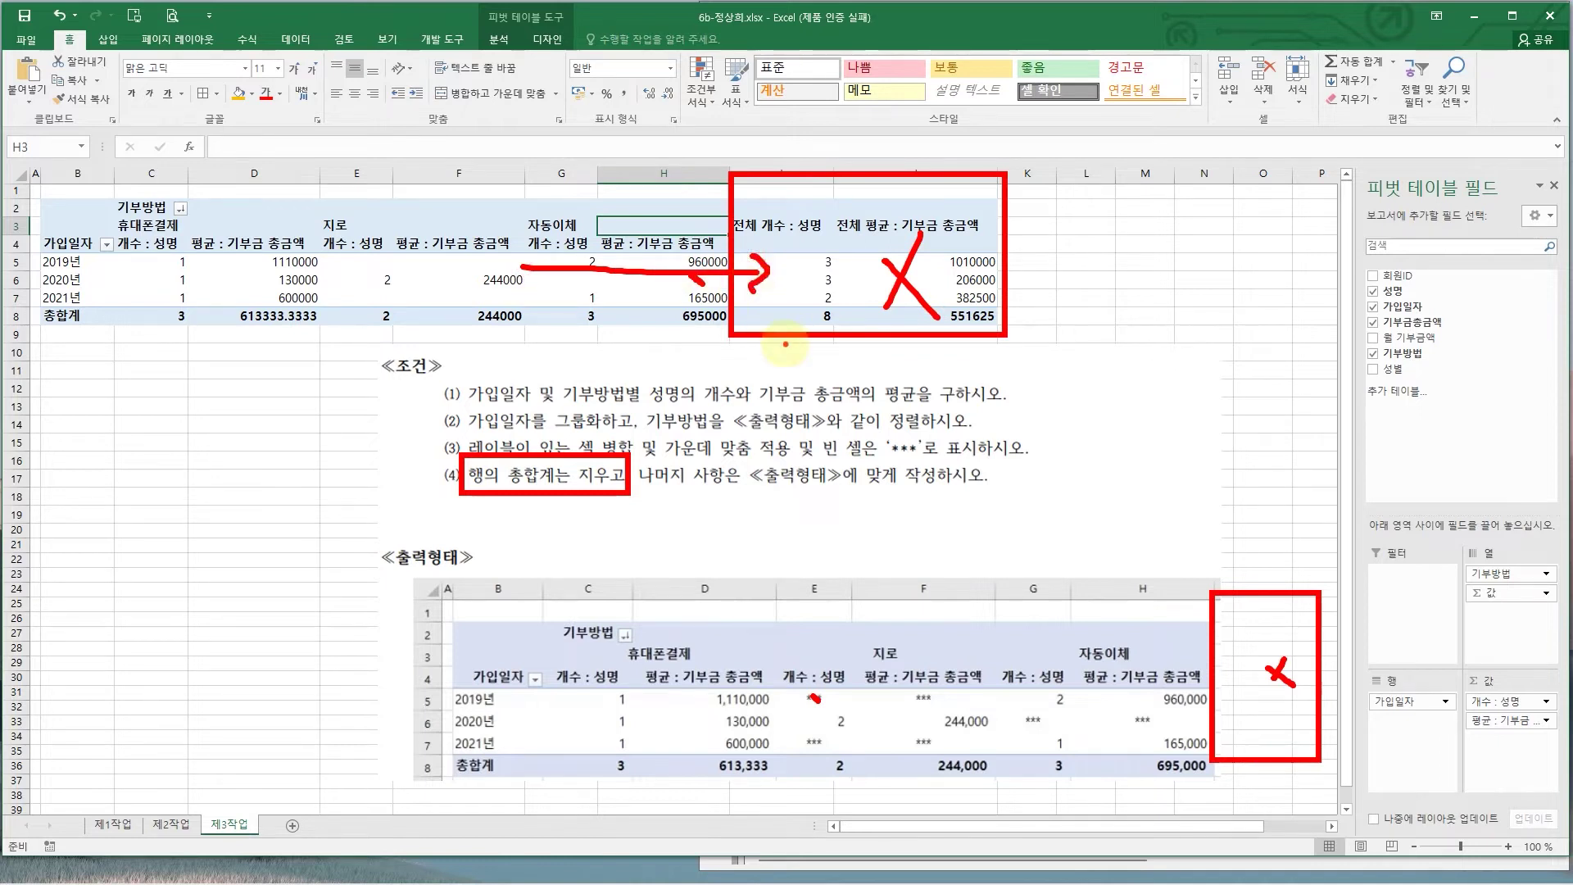
key("Escape")
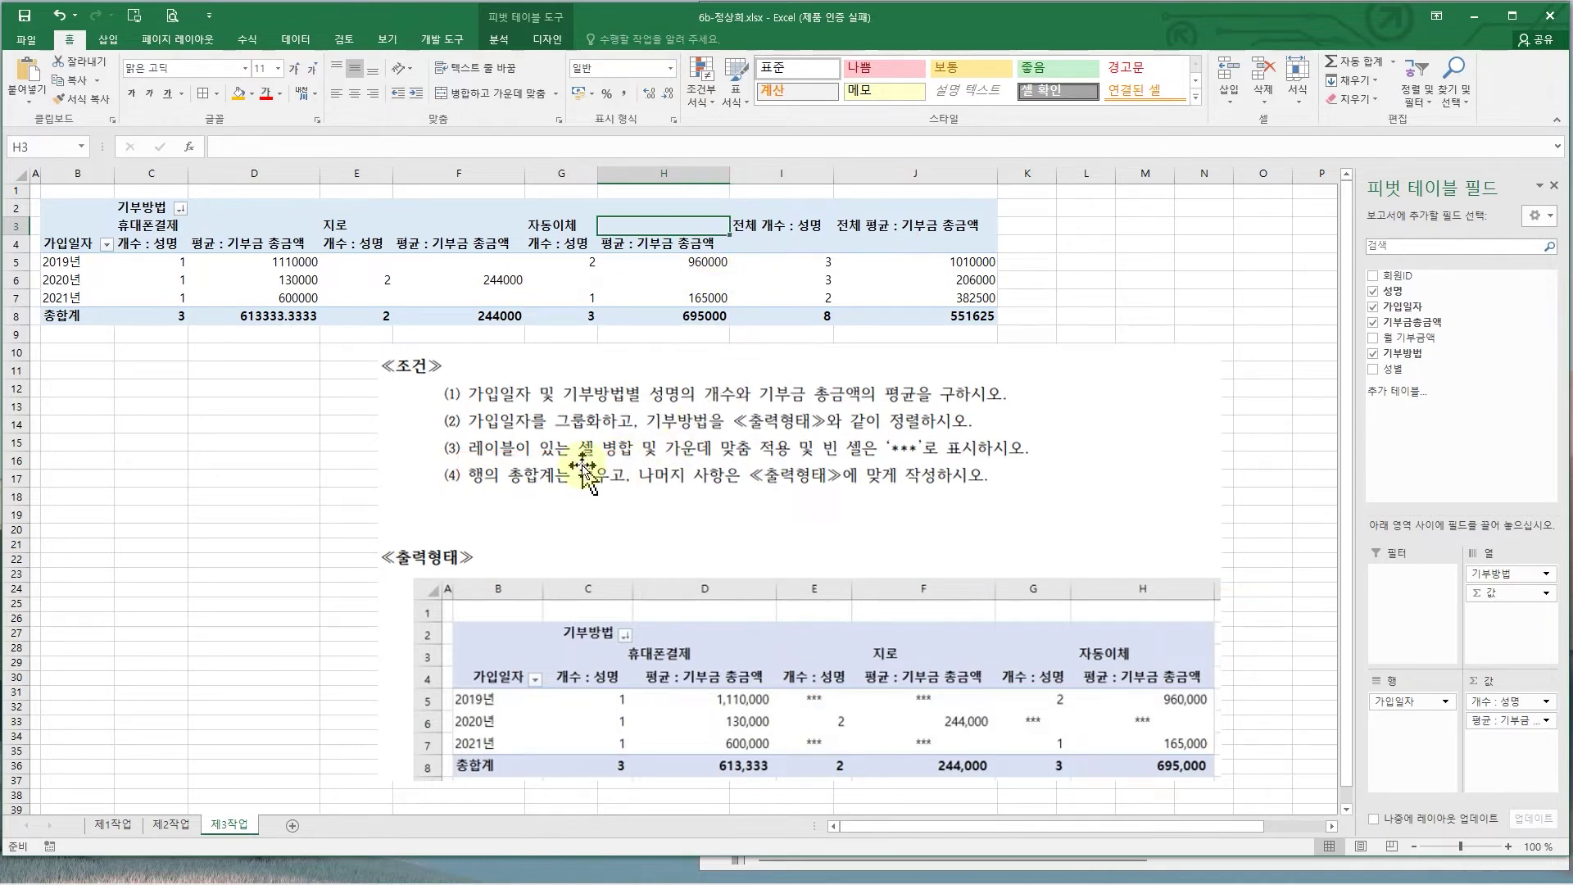
- Bring up the available commands for the pivot table's 2019년 지로 average value cell
left_click(528, 244)
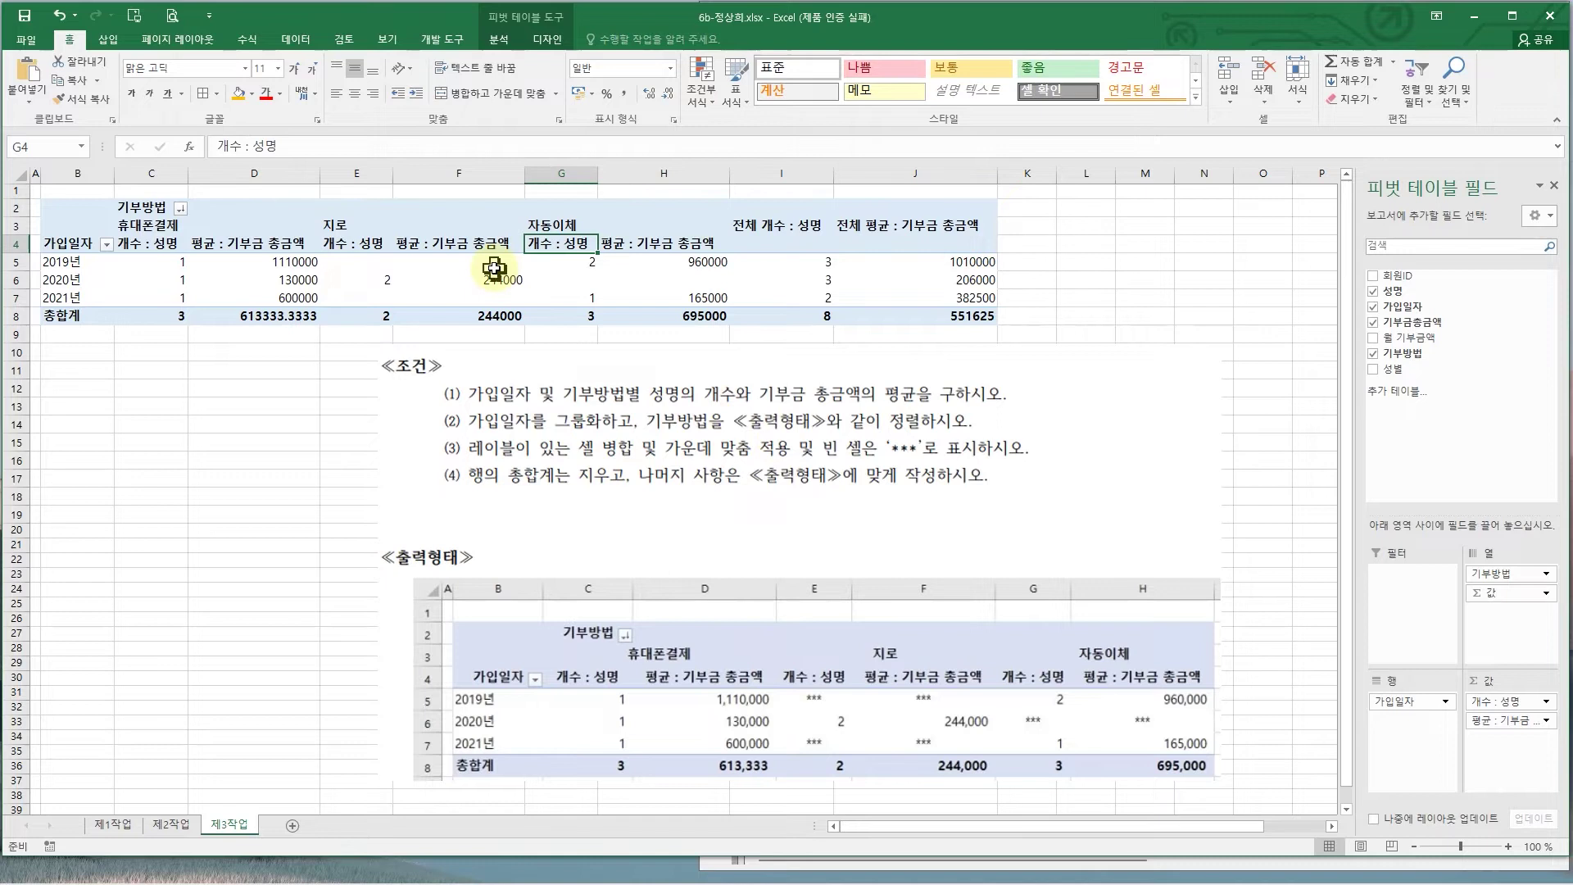
right_click(494, 267)
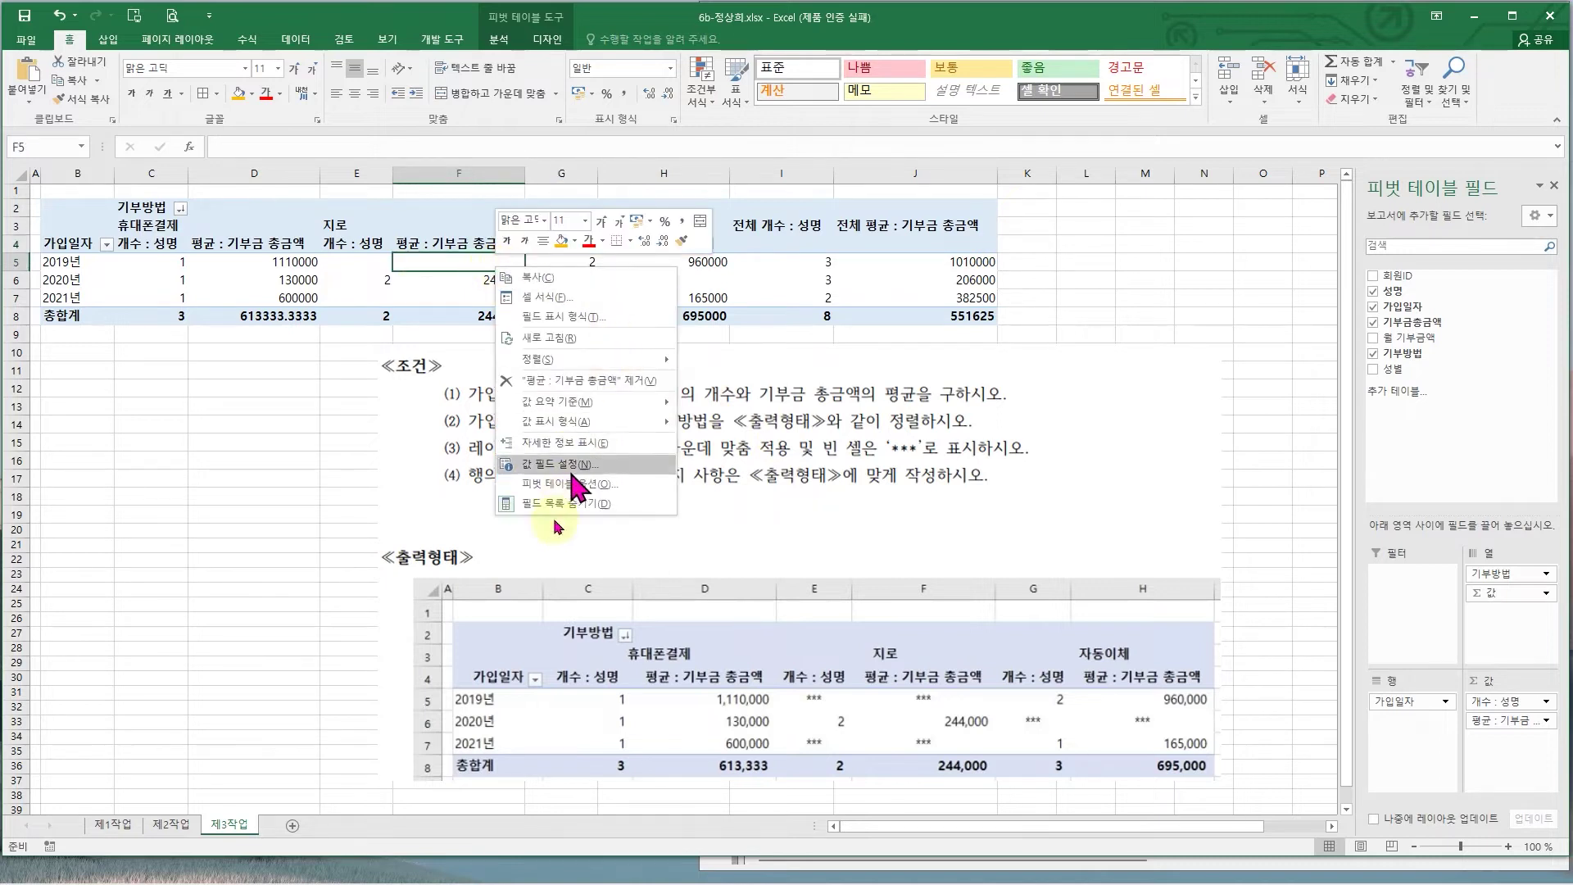
- Set the pivot table to merge and center labelled cells, show *** for empty cells, and omit row grand totals
left_click(567, 488)
left_click(453, 369)
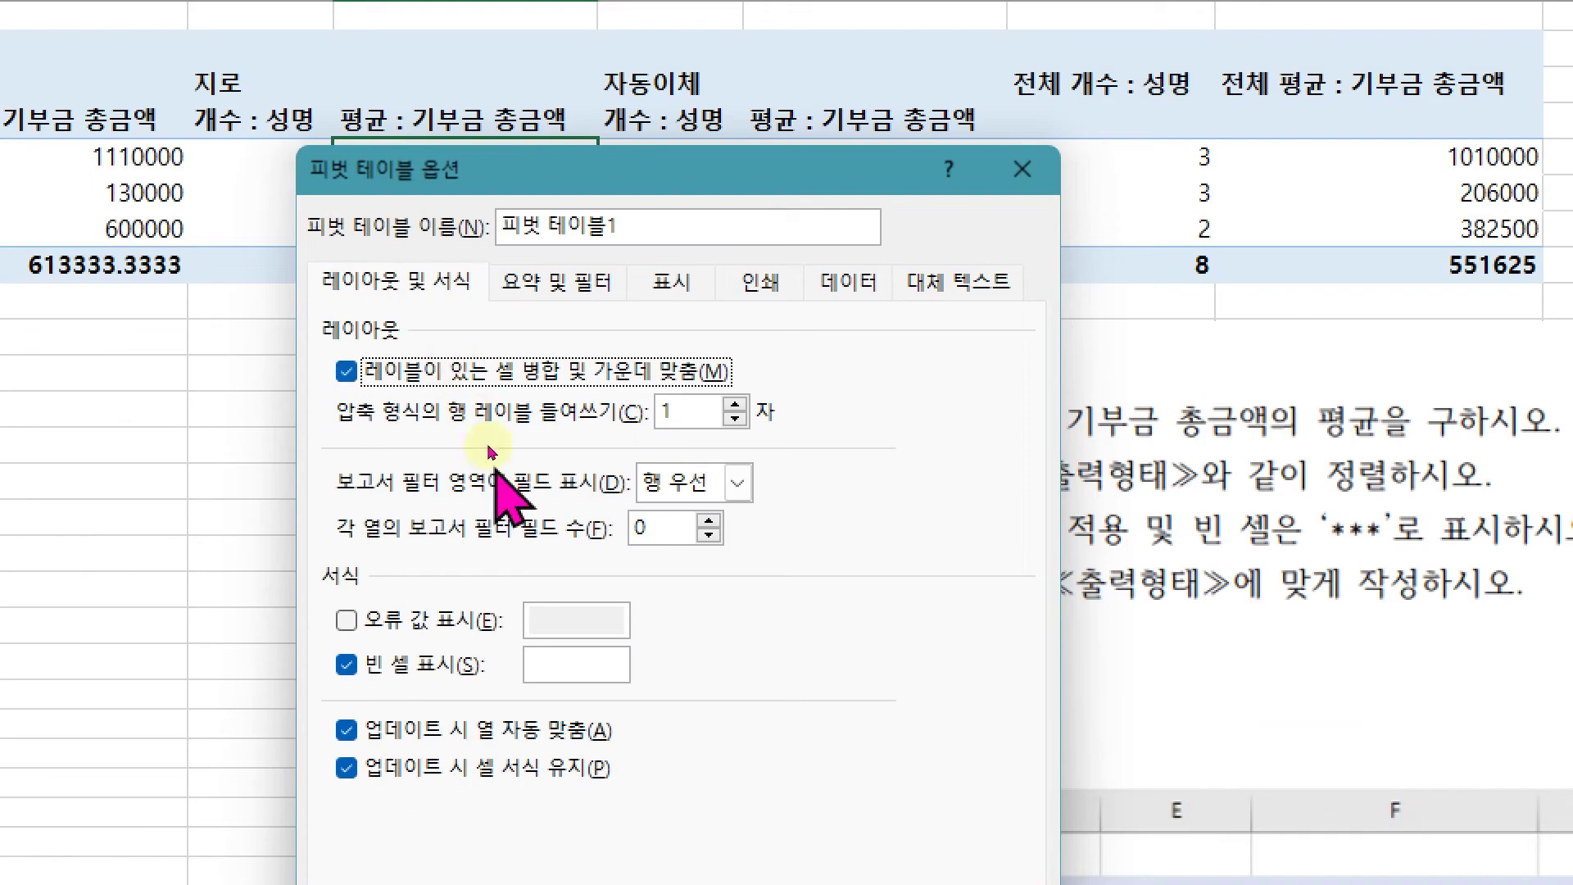
left_click(567, 663)
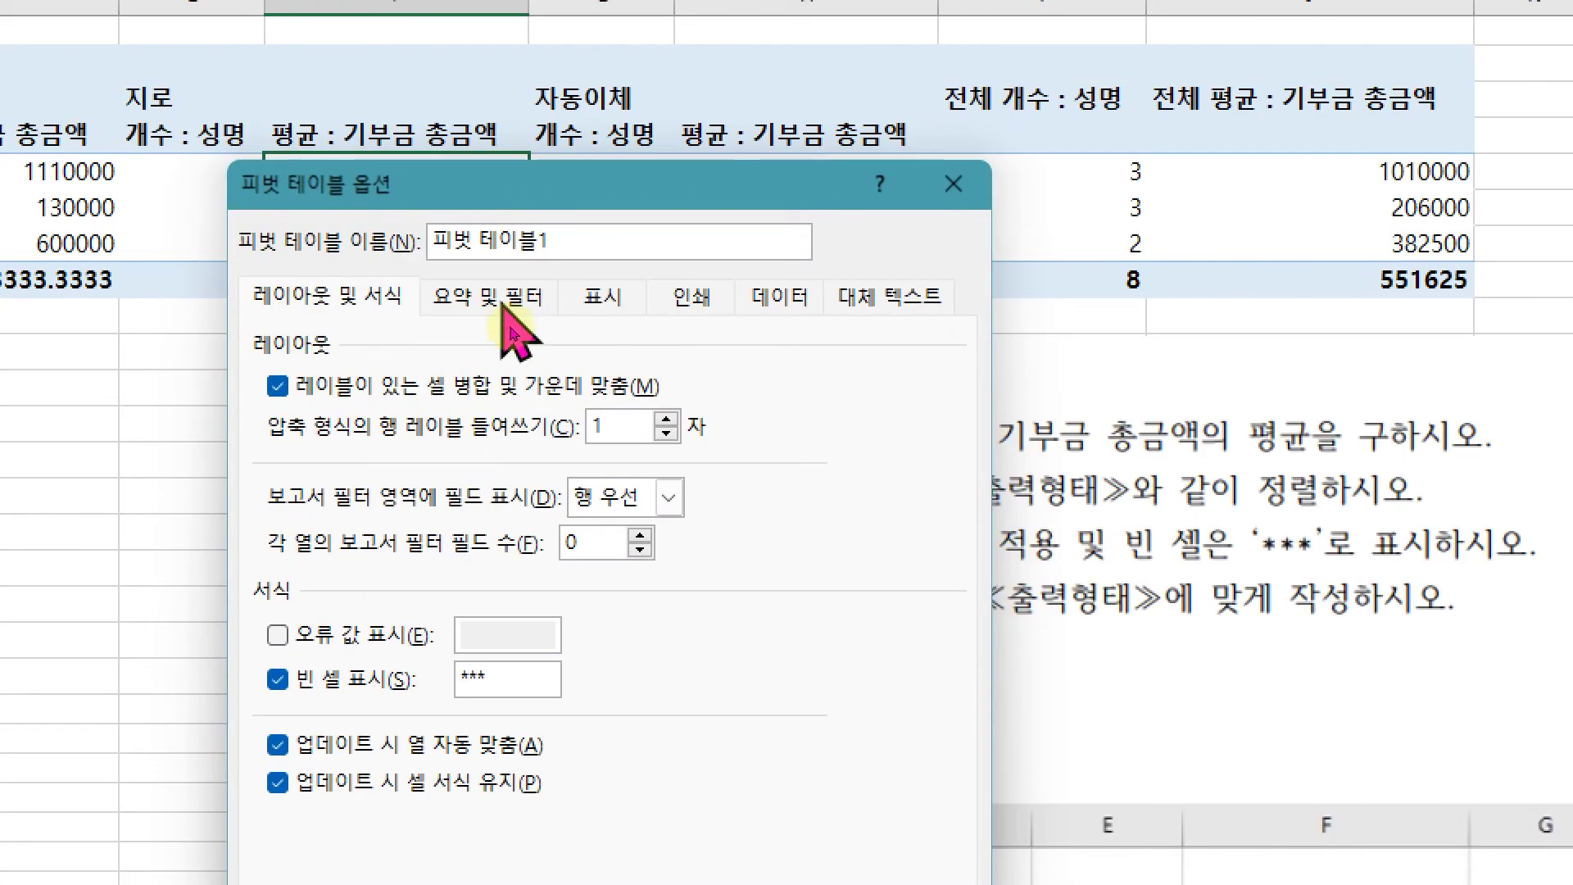
left_click(503, 309)
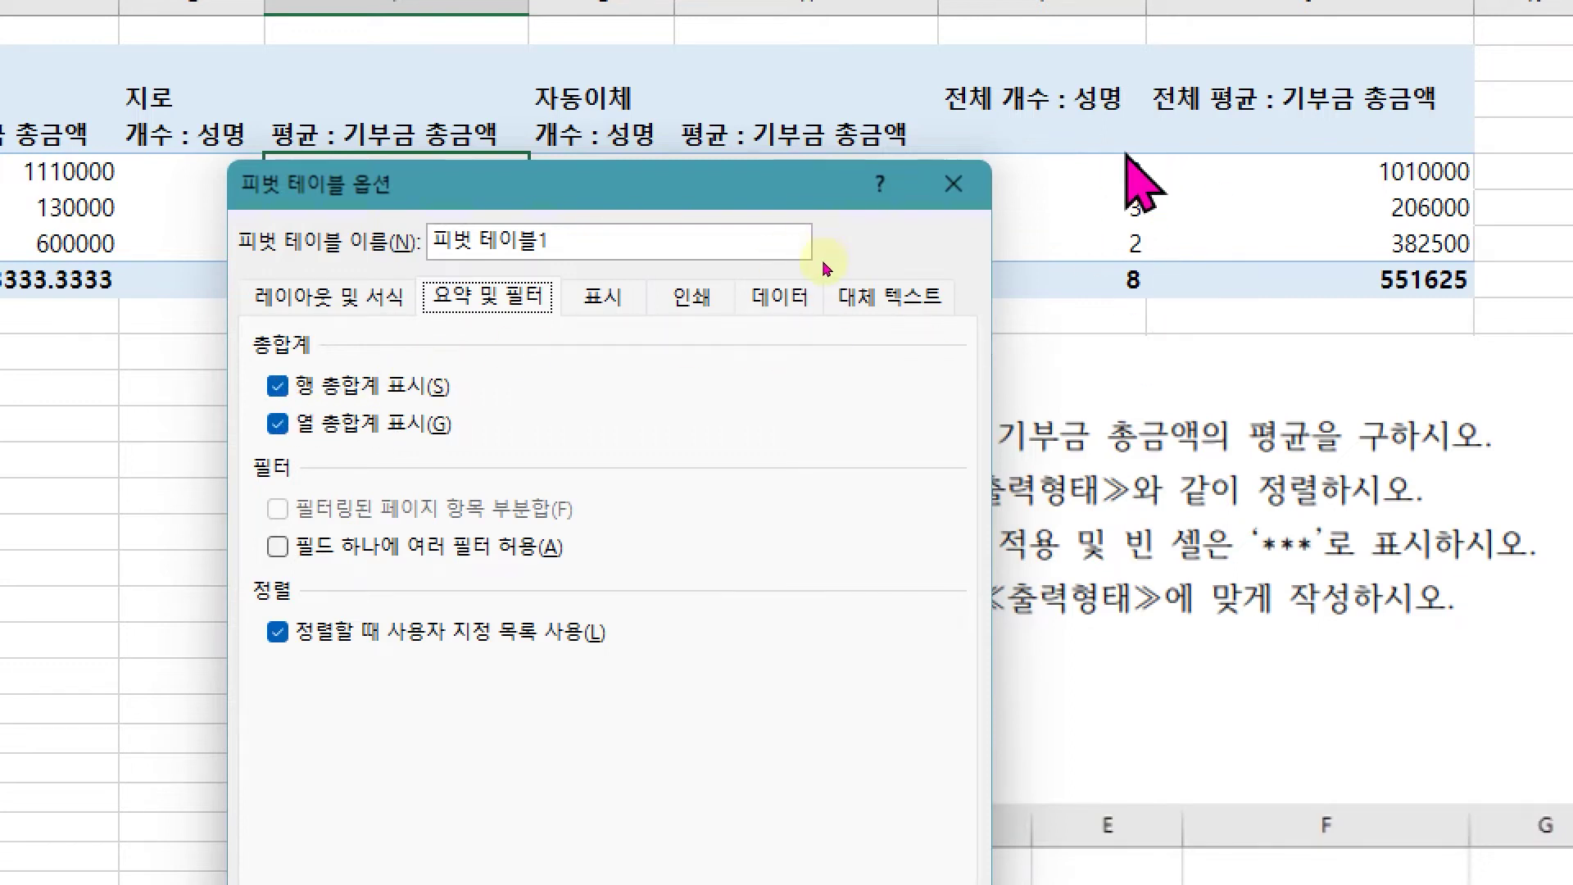
left_click(390, 385)
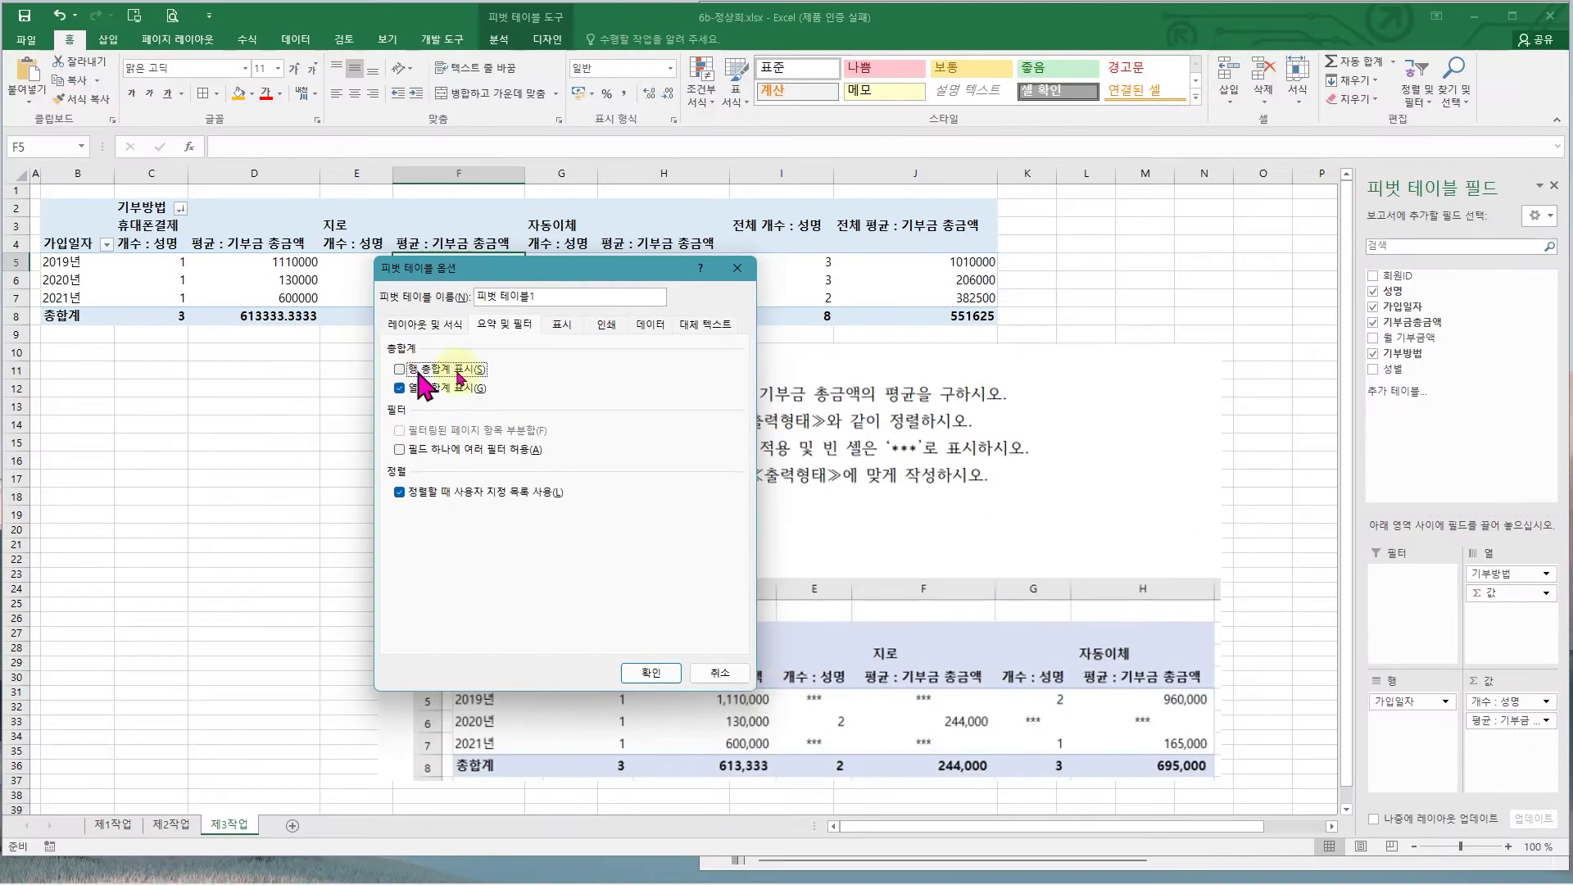
left_click(656, 673)
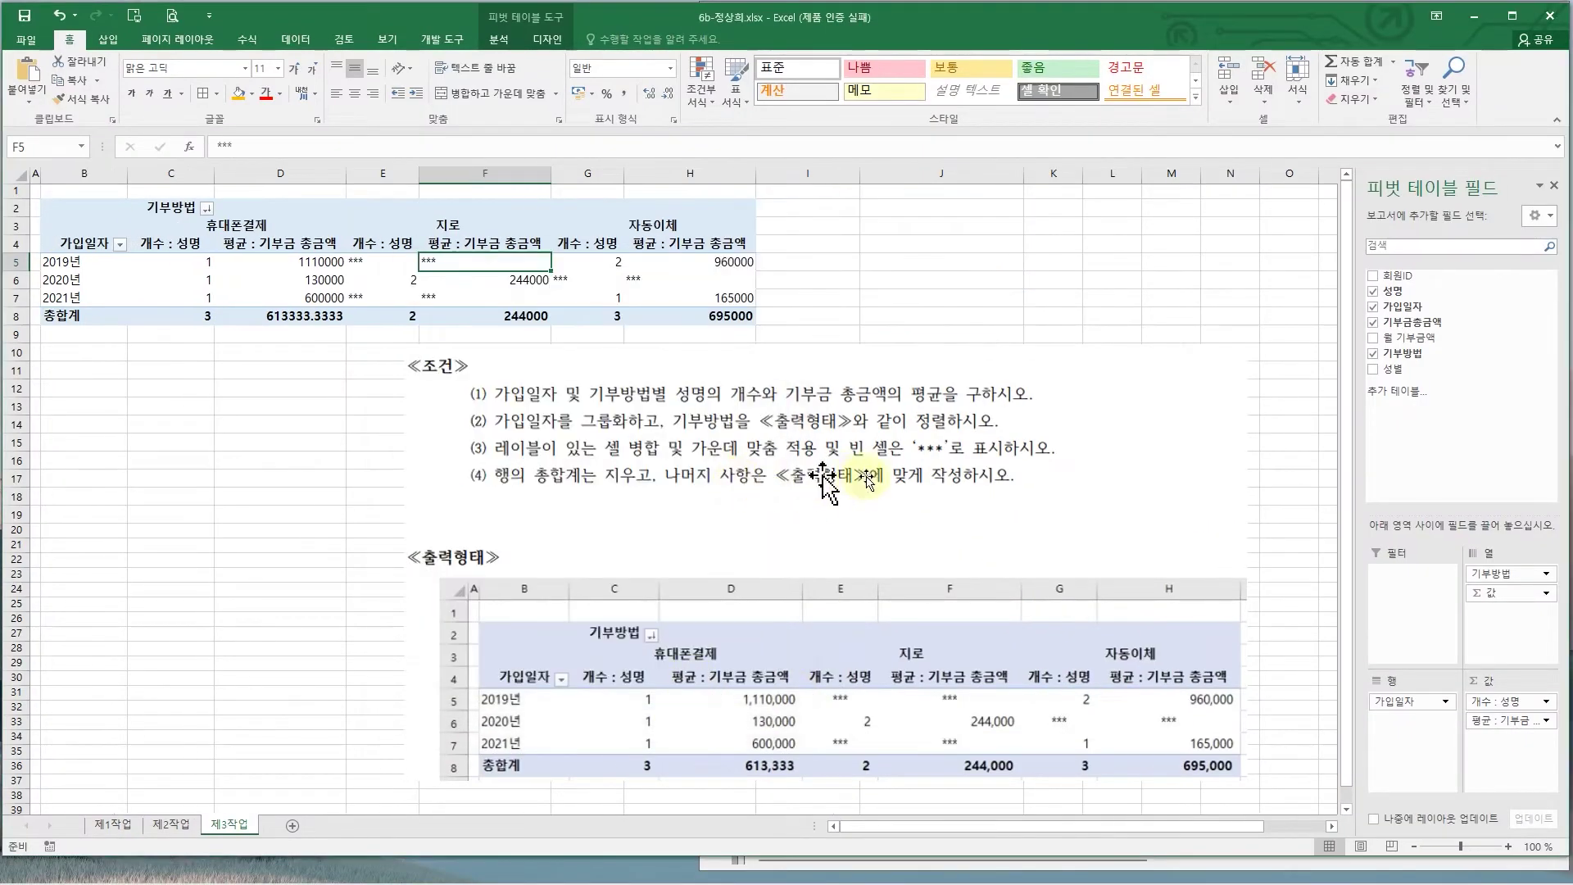
left_click_drag(569, 689, 1244, 781)
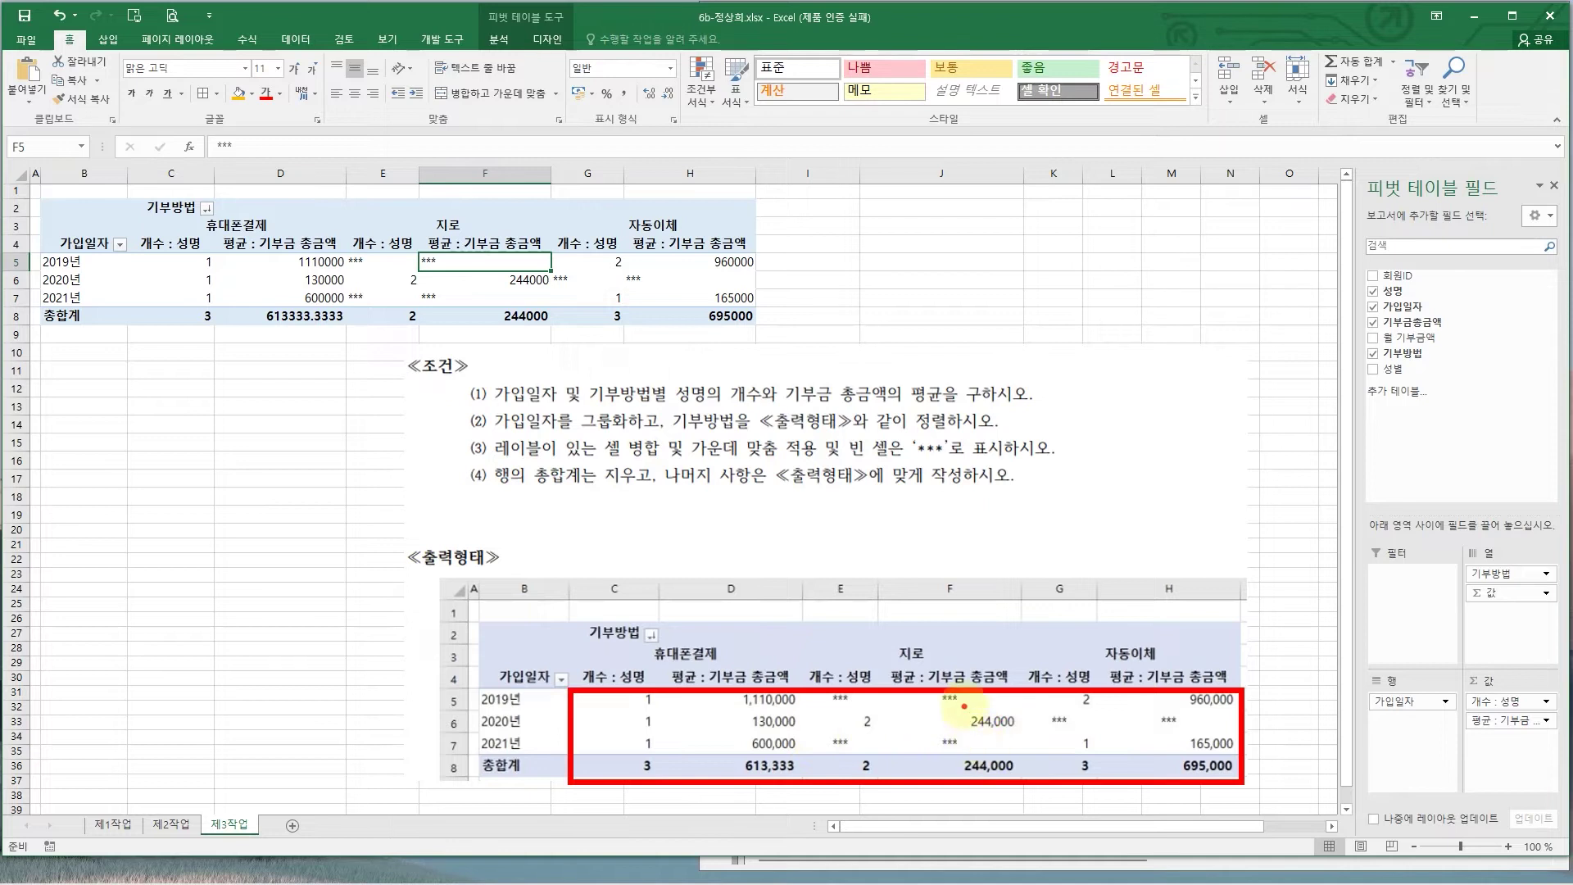
mouse_move(886, 685)
left_mouse_down()
mouse_move(1003, 709)
mouse_move(1065, 779)
mouse_move(1005, 709)
left_mouse_up()
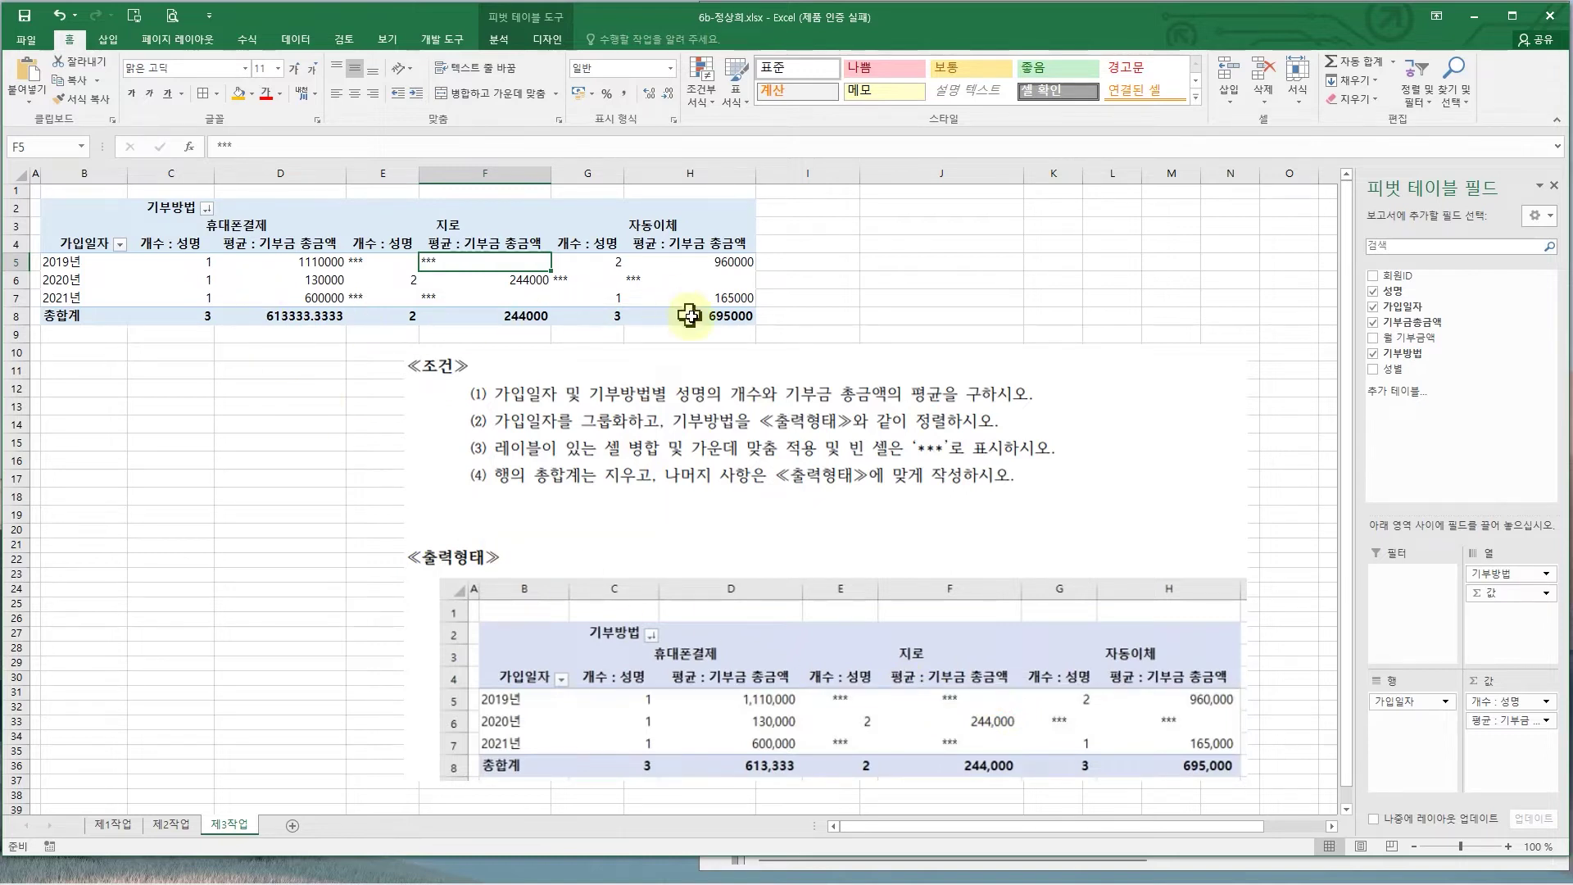
- Center the pivot table values in C5:H8 and apply the comma number style to them
left_click(625, 314)
left_click_drag(625, 313, 182, 264)
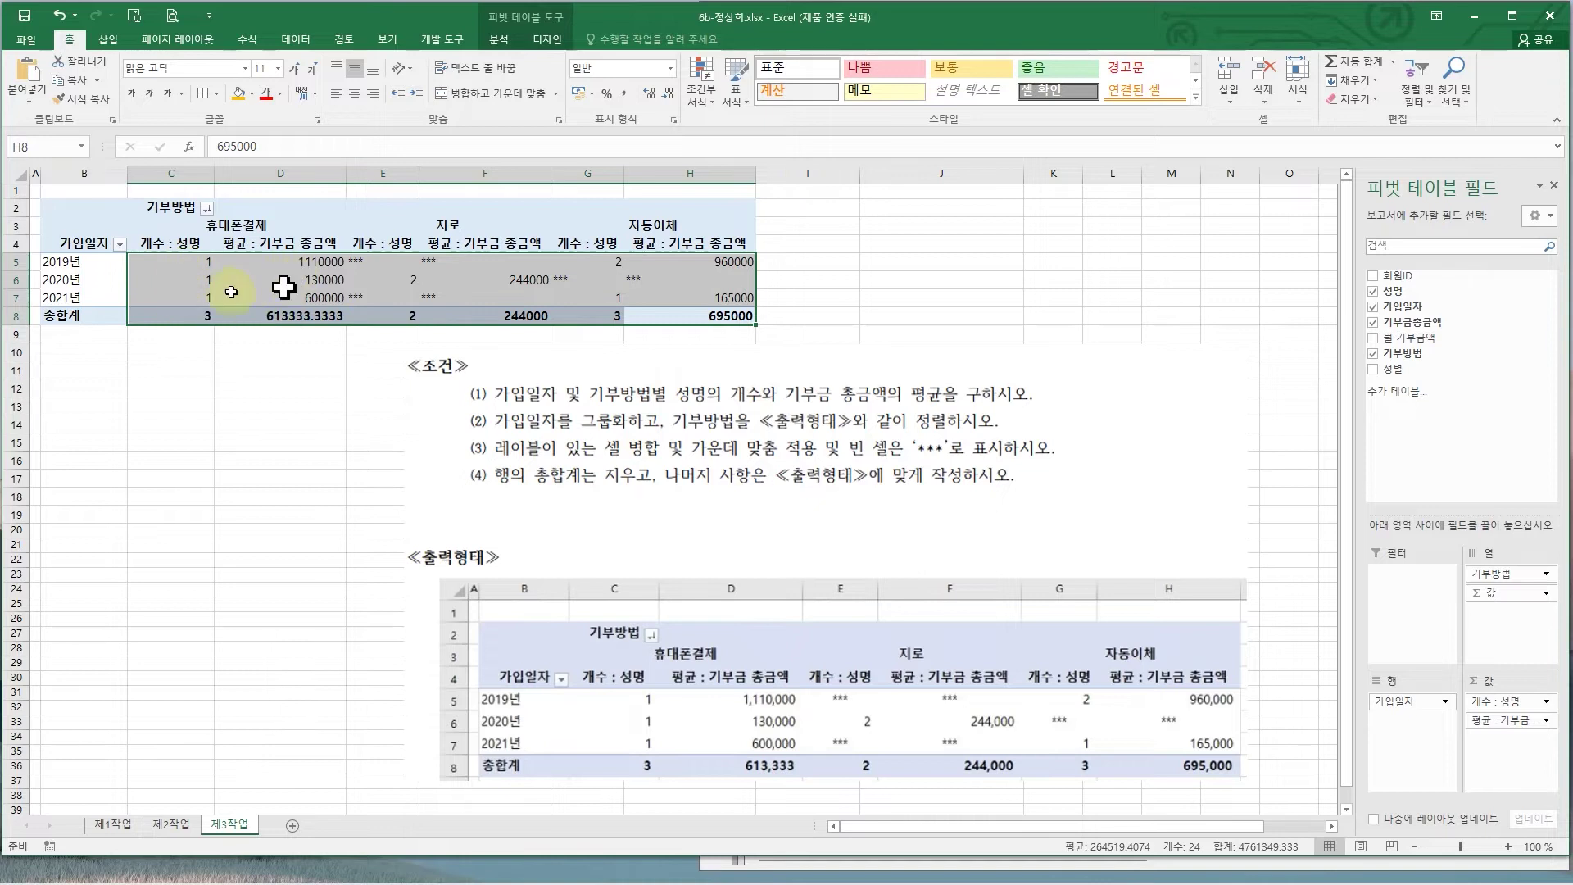
left_click(355, 94)
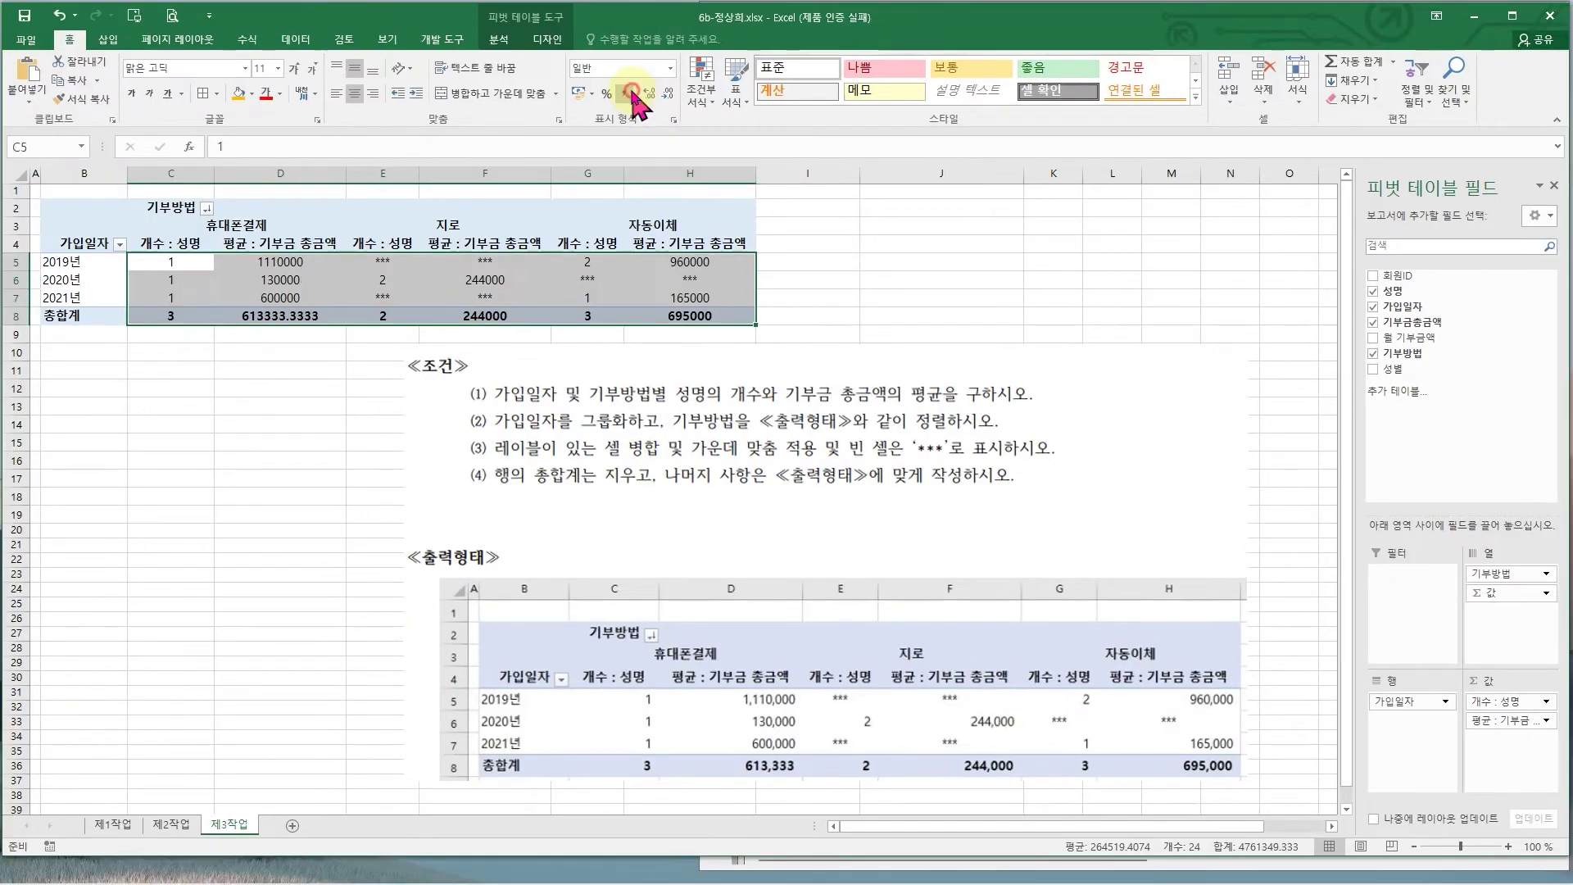
left_click(616, 115)
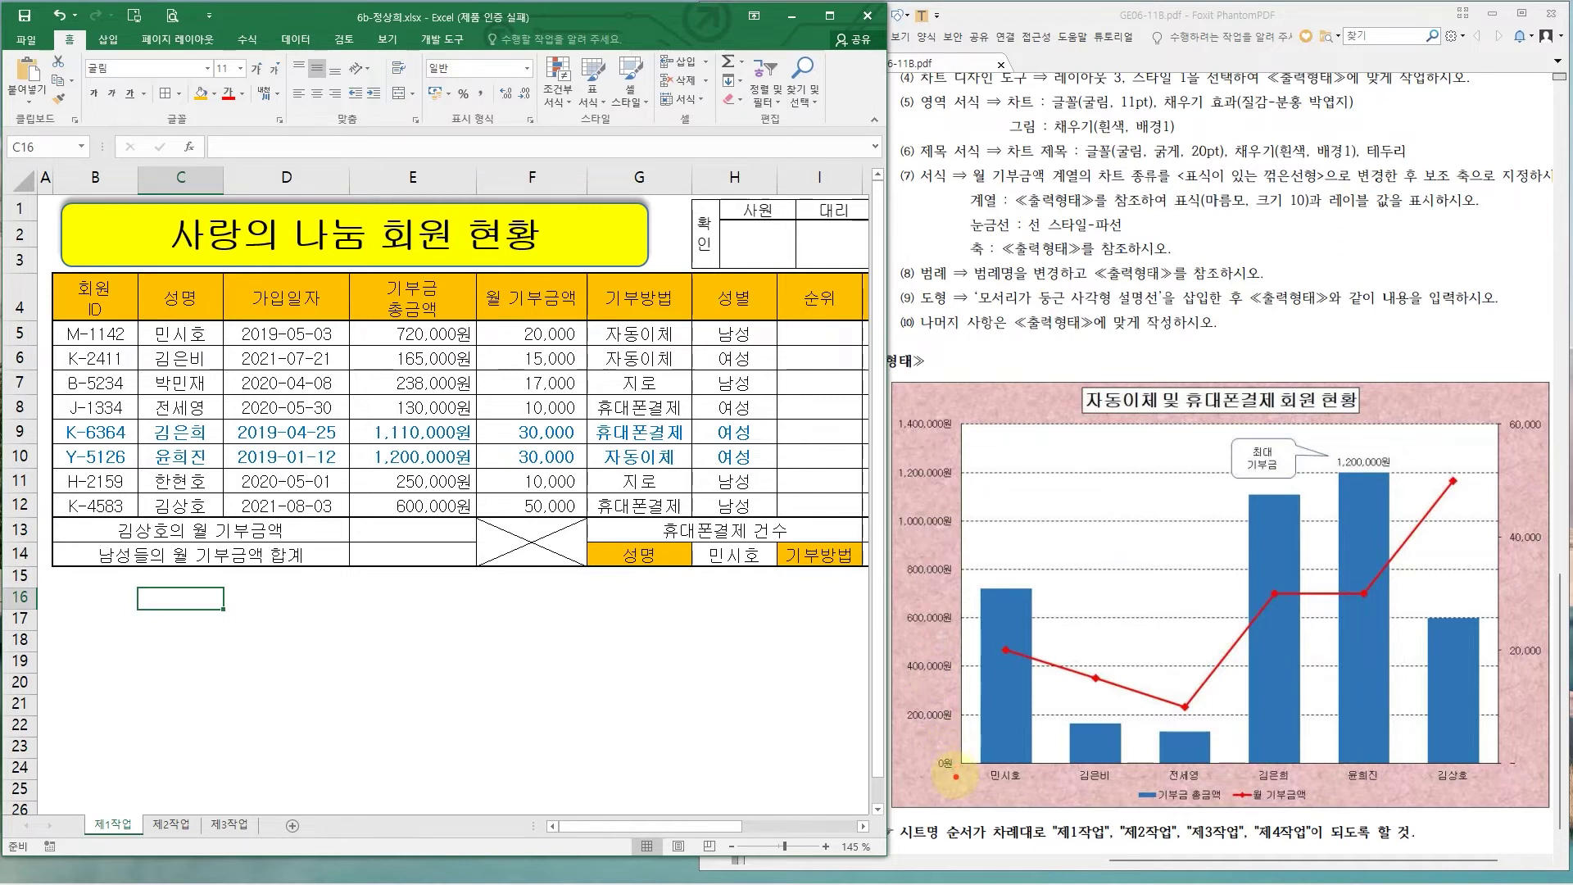
left_click_drag(958, 758, 1278, 780)
mouse_move(1127, 773)
left_mouse_down()
mouse_move(1216, 813)
mouse_move(1317, 818)
left_mouse_up()
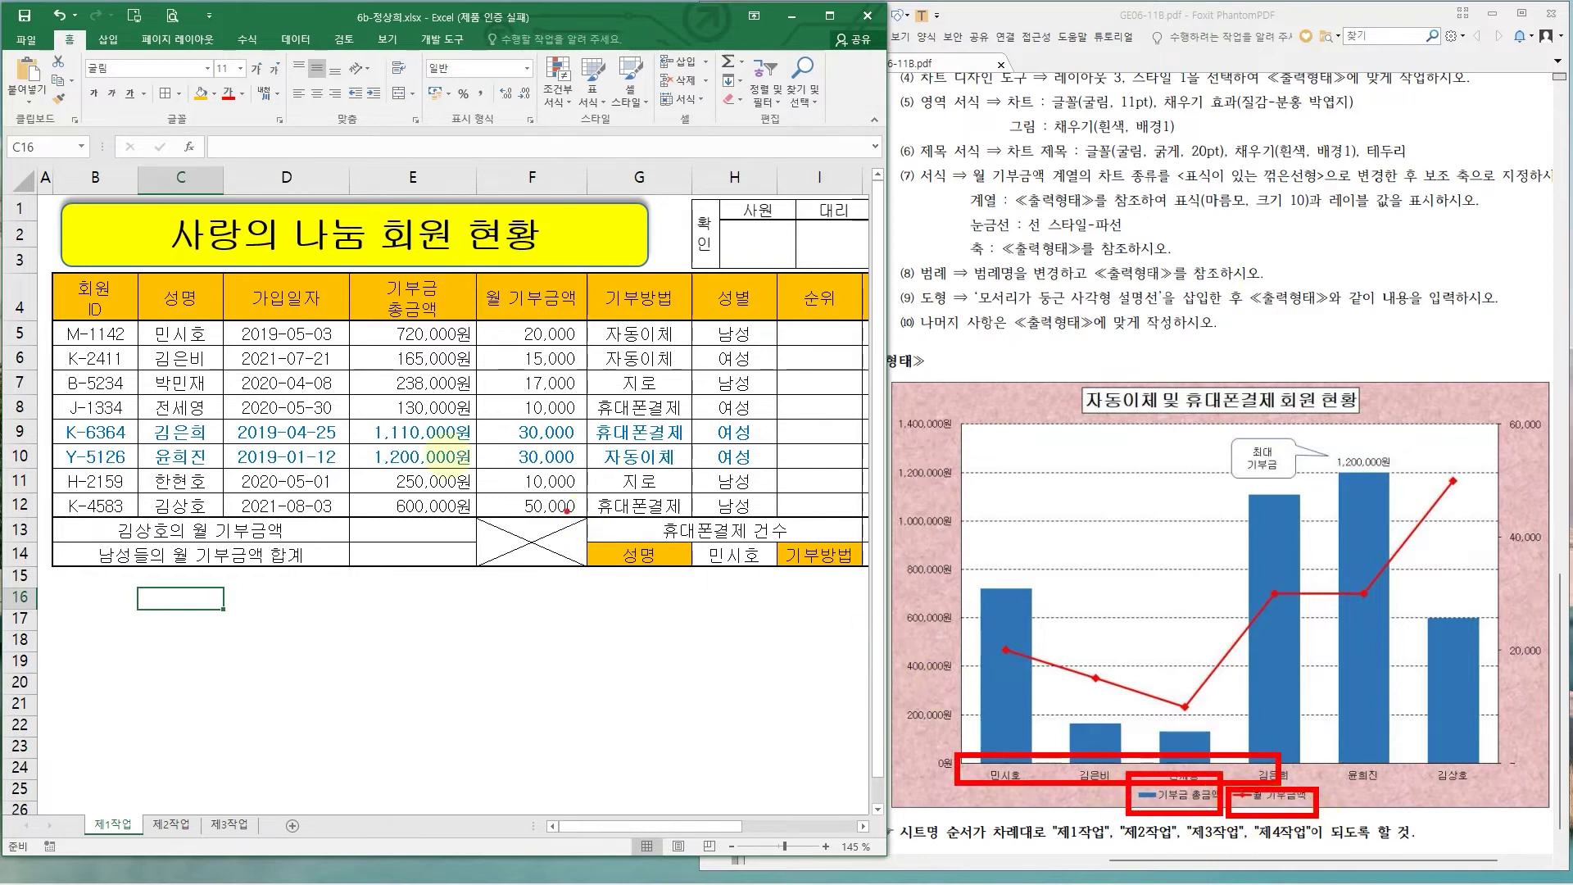
- Create a column chart on its own chart sheet from the 성명, 기부금 총금액 and 월 기부금액 columns (C4:C12 and E4:F12)
left_click_drag(181, 302, 200, 495)
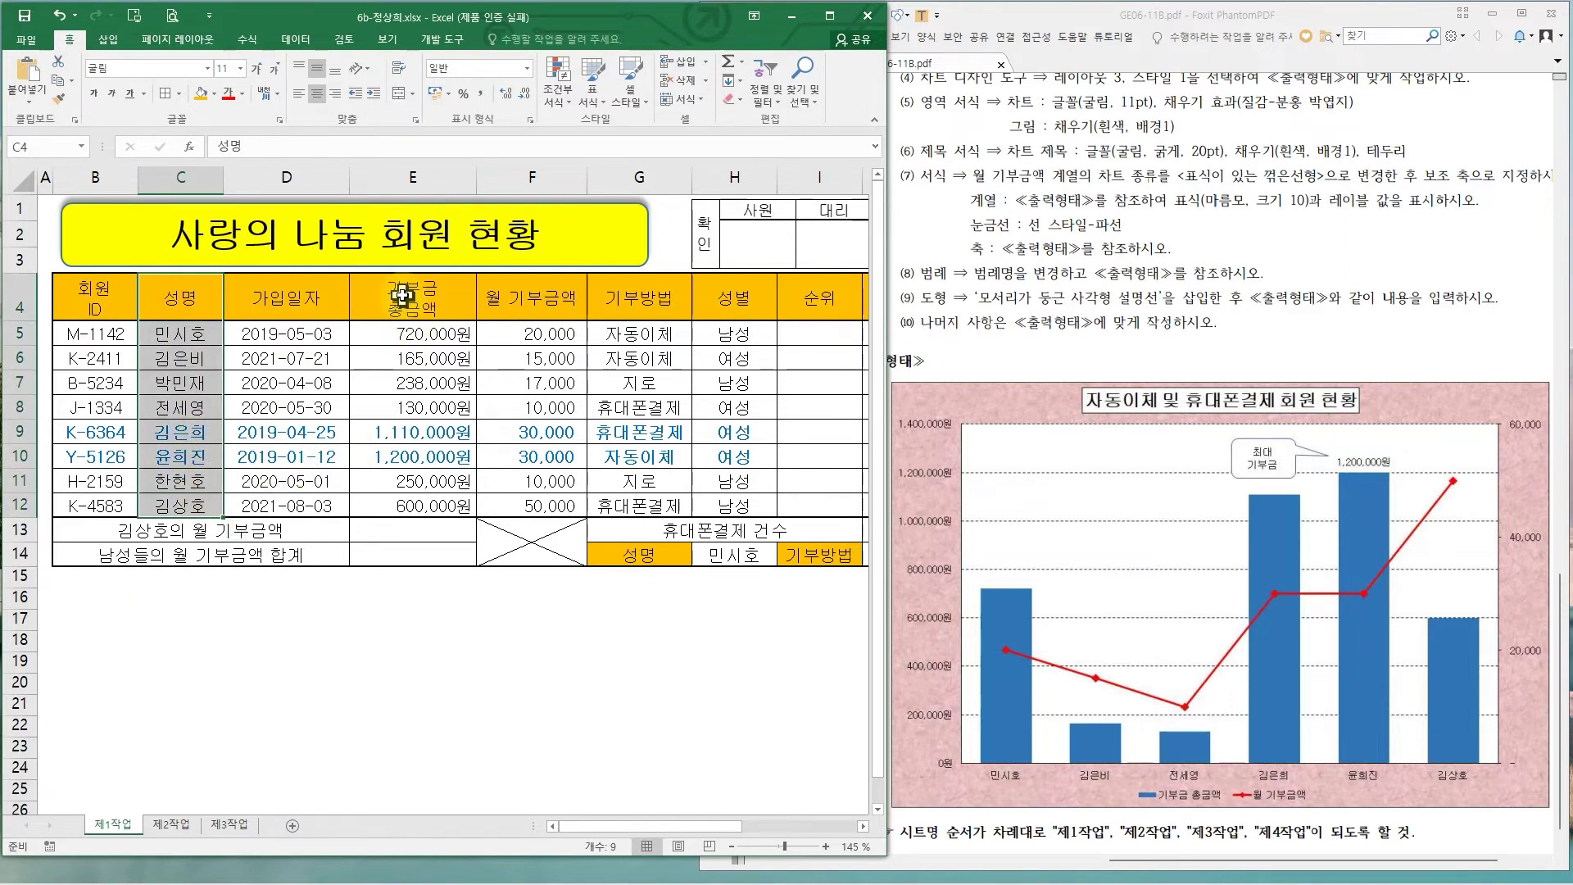
left_click_drag(402, 294, 524, 501)
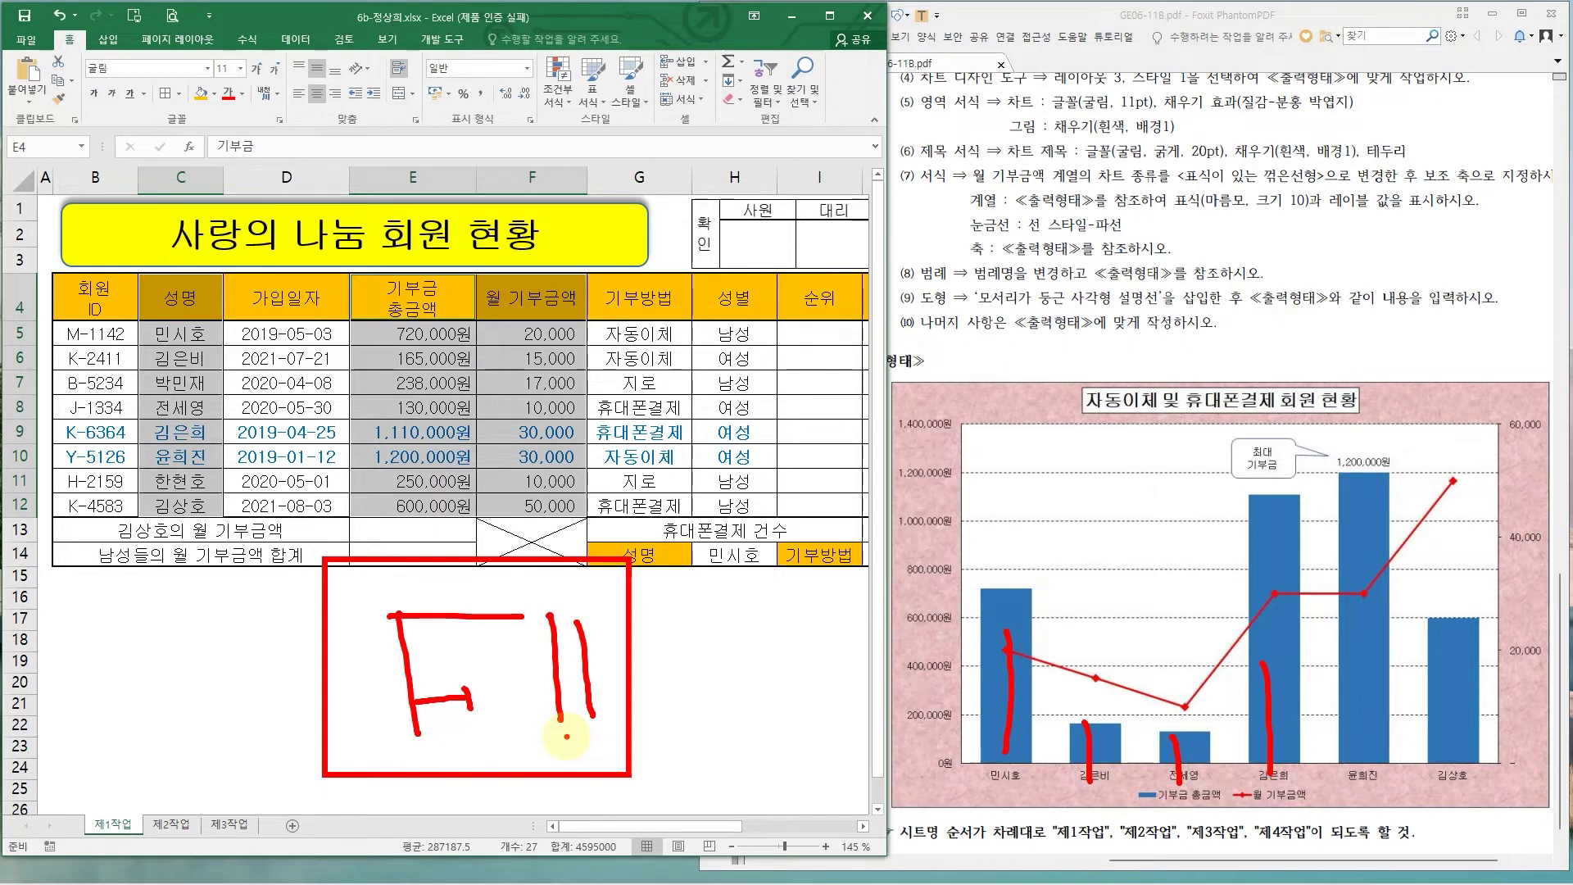
key("Escape")
key("F11")
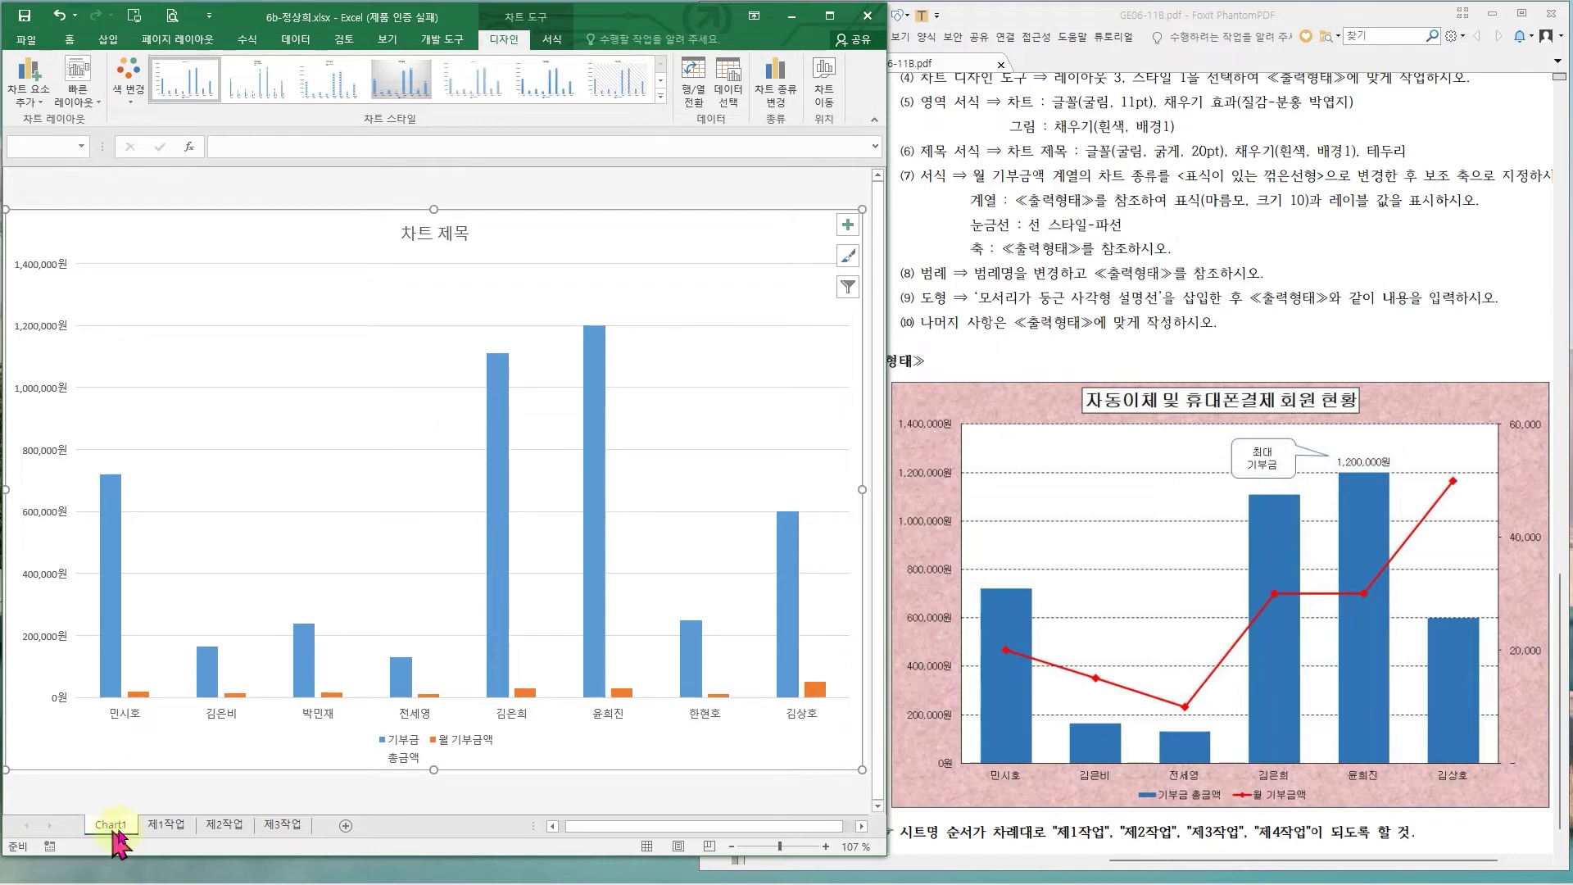
- Insert an embedded clustered column chart from the selected donation data on the 제1작업 sheet
left_click(166, 824)
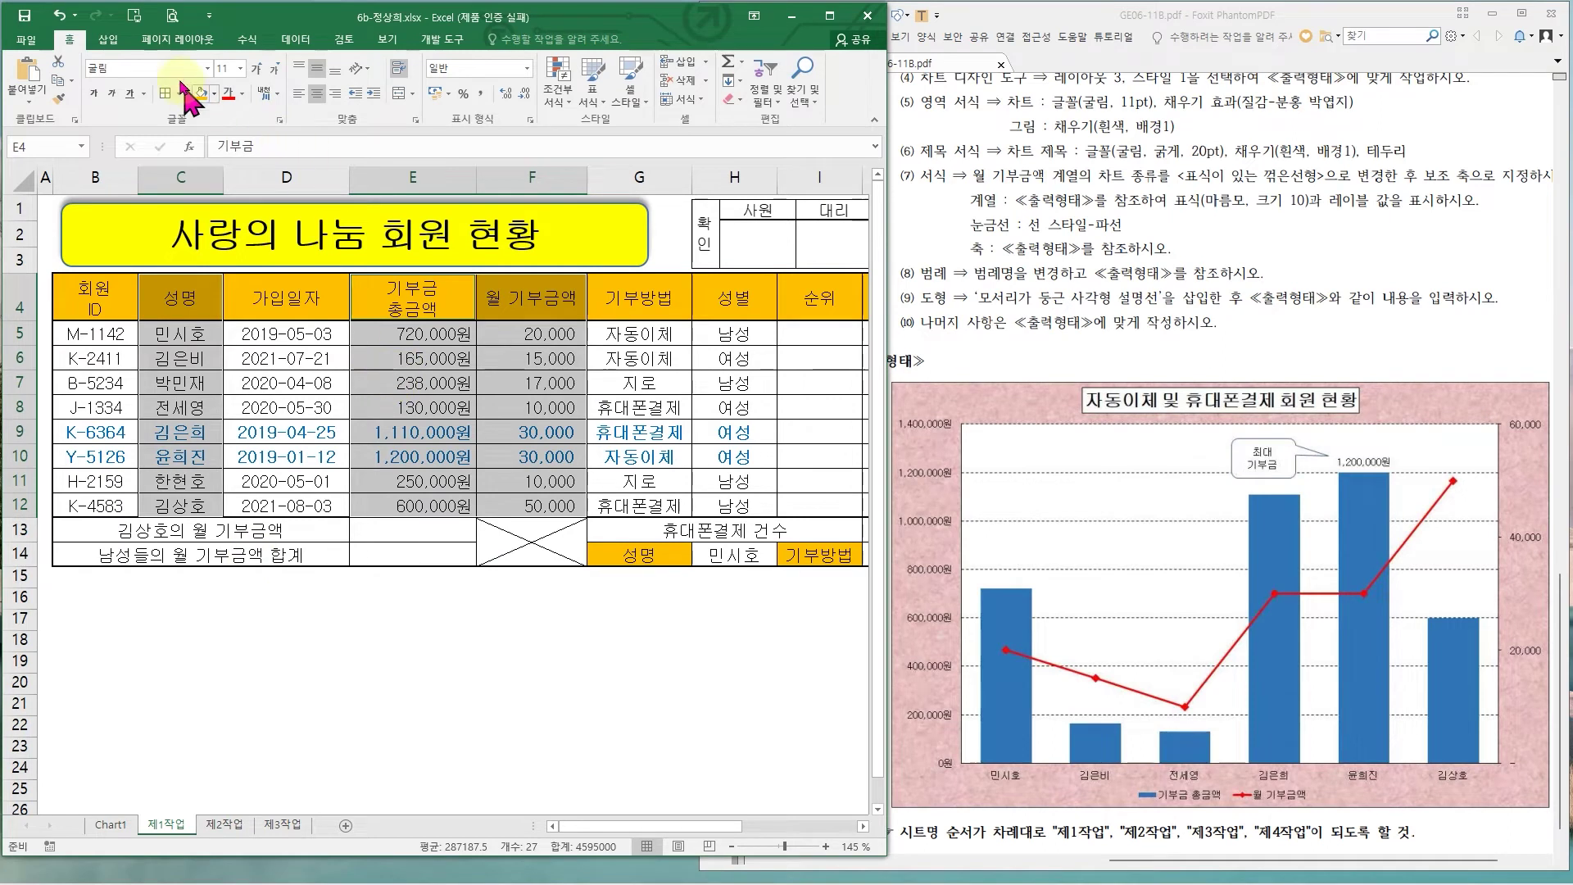
left_click(109, 38)
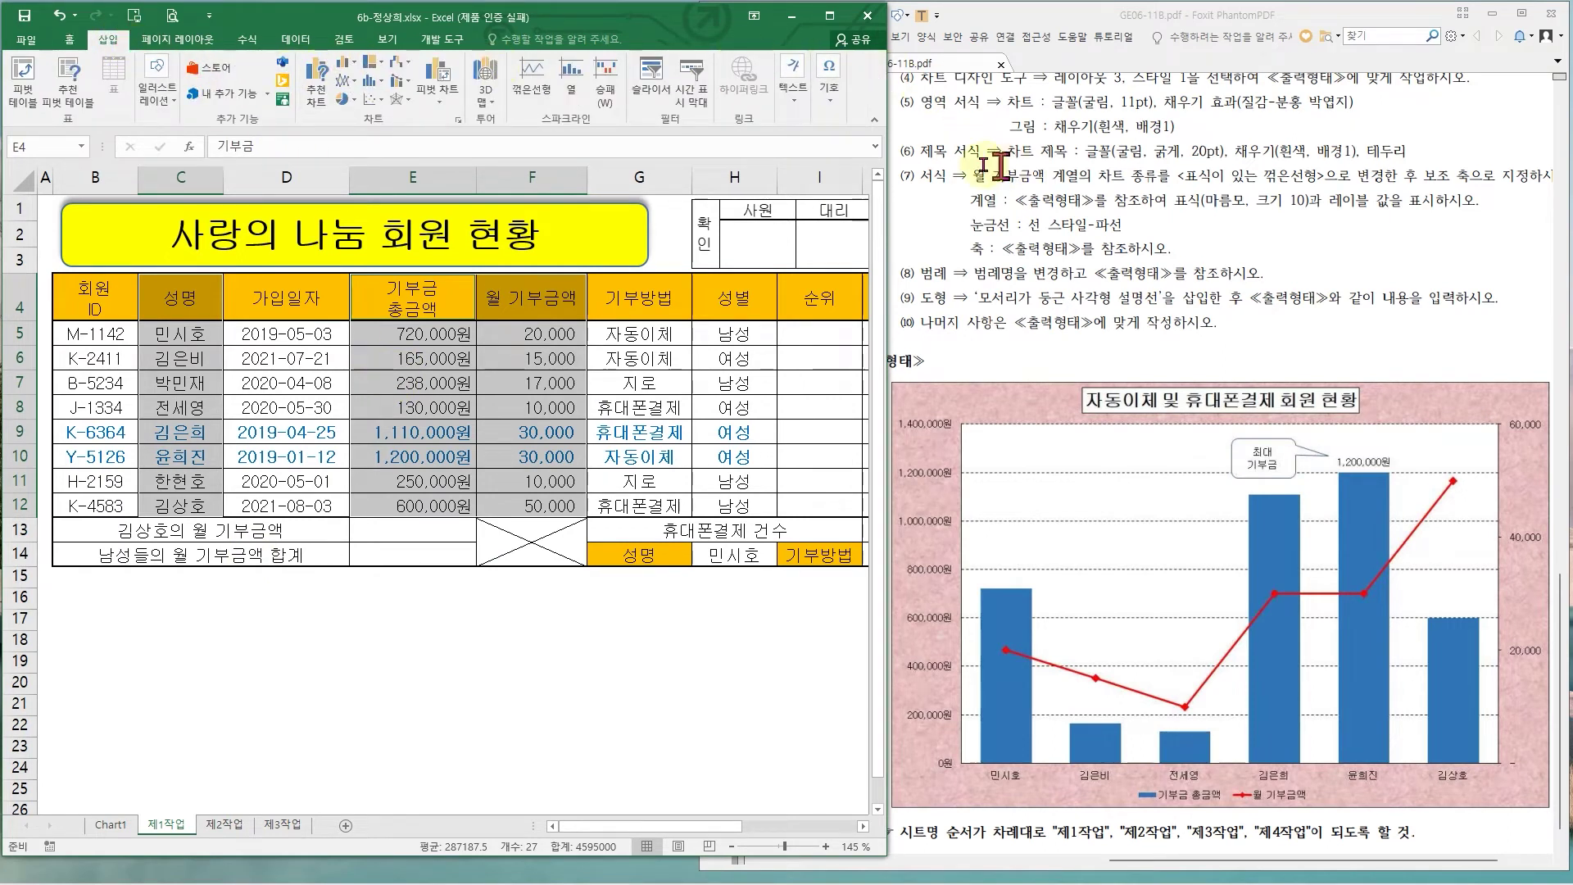
left_click(913, 219)
scroll(922, 286, "up", 3)
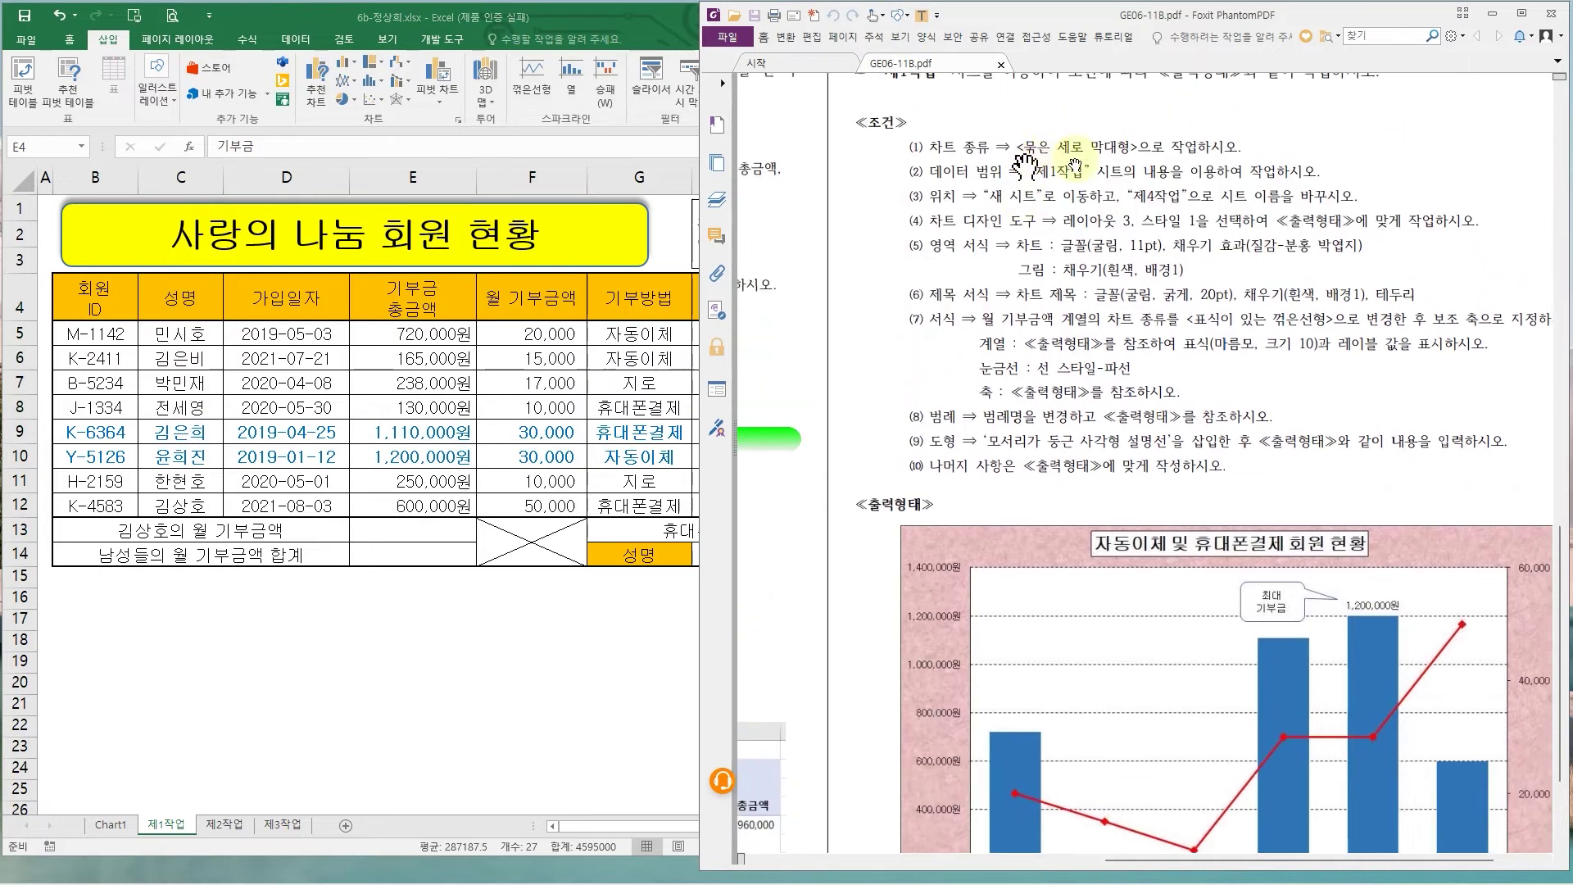
left_click(343, 66)
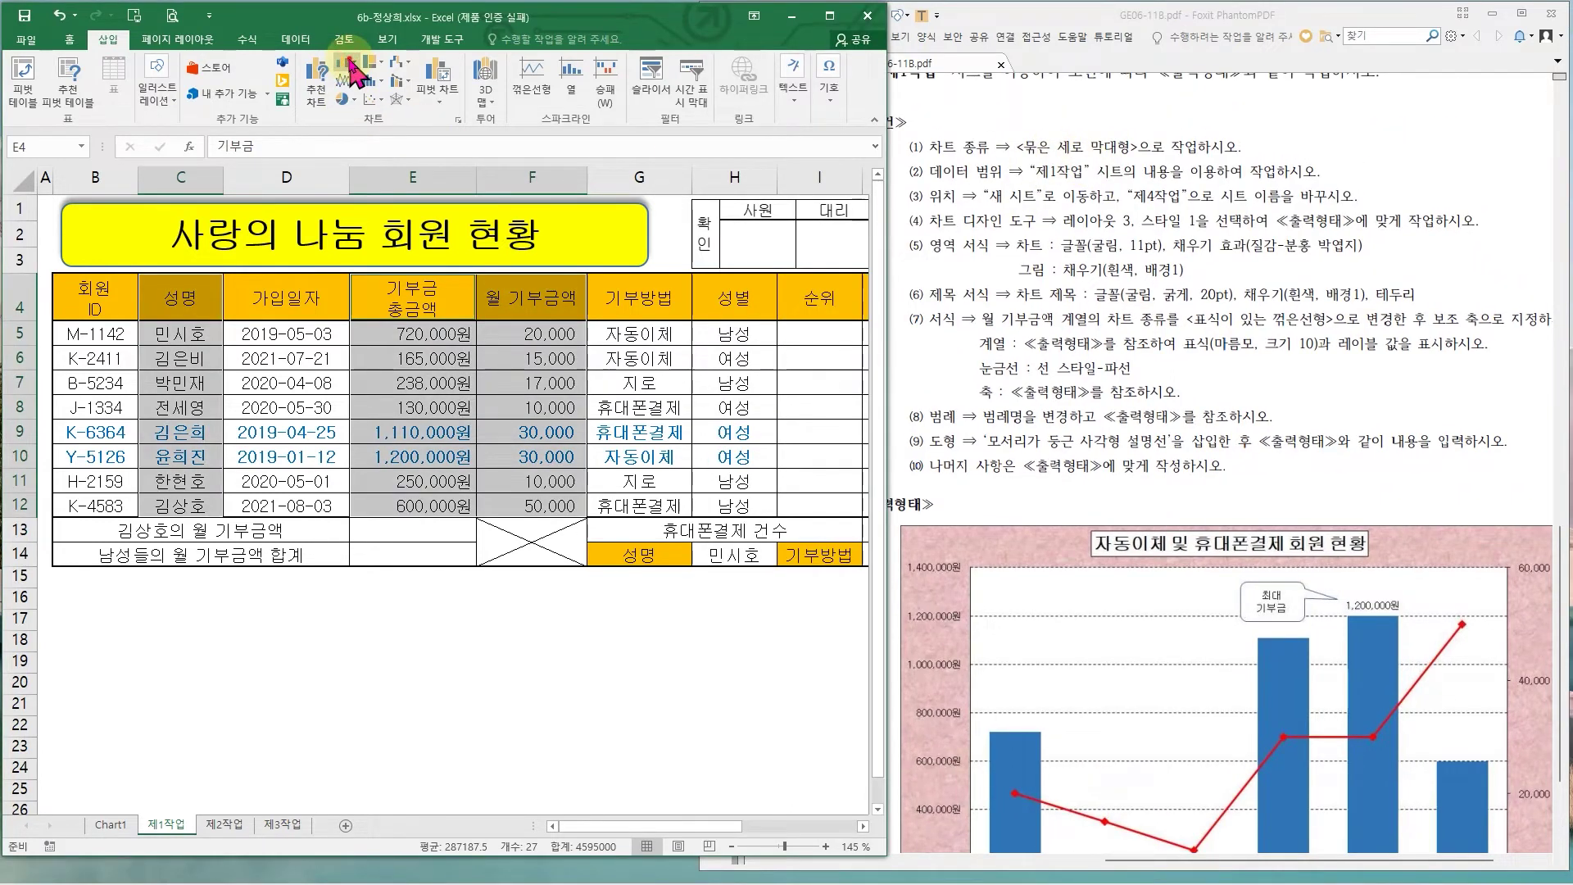
left_click(343, 65)
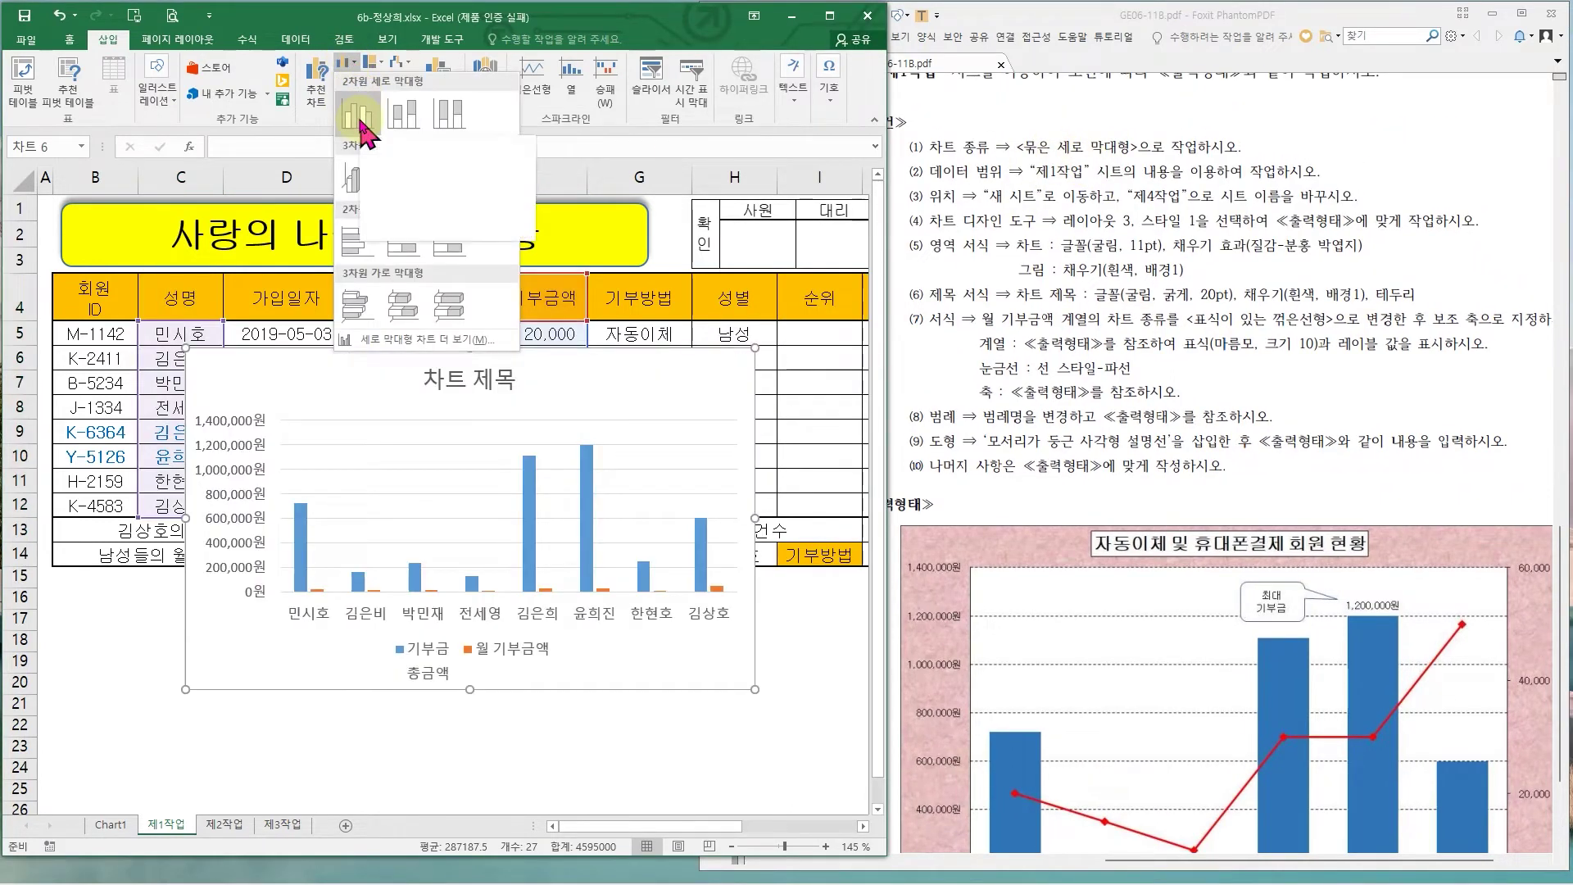
left_click(358, 109)
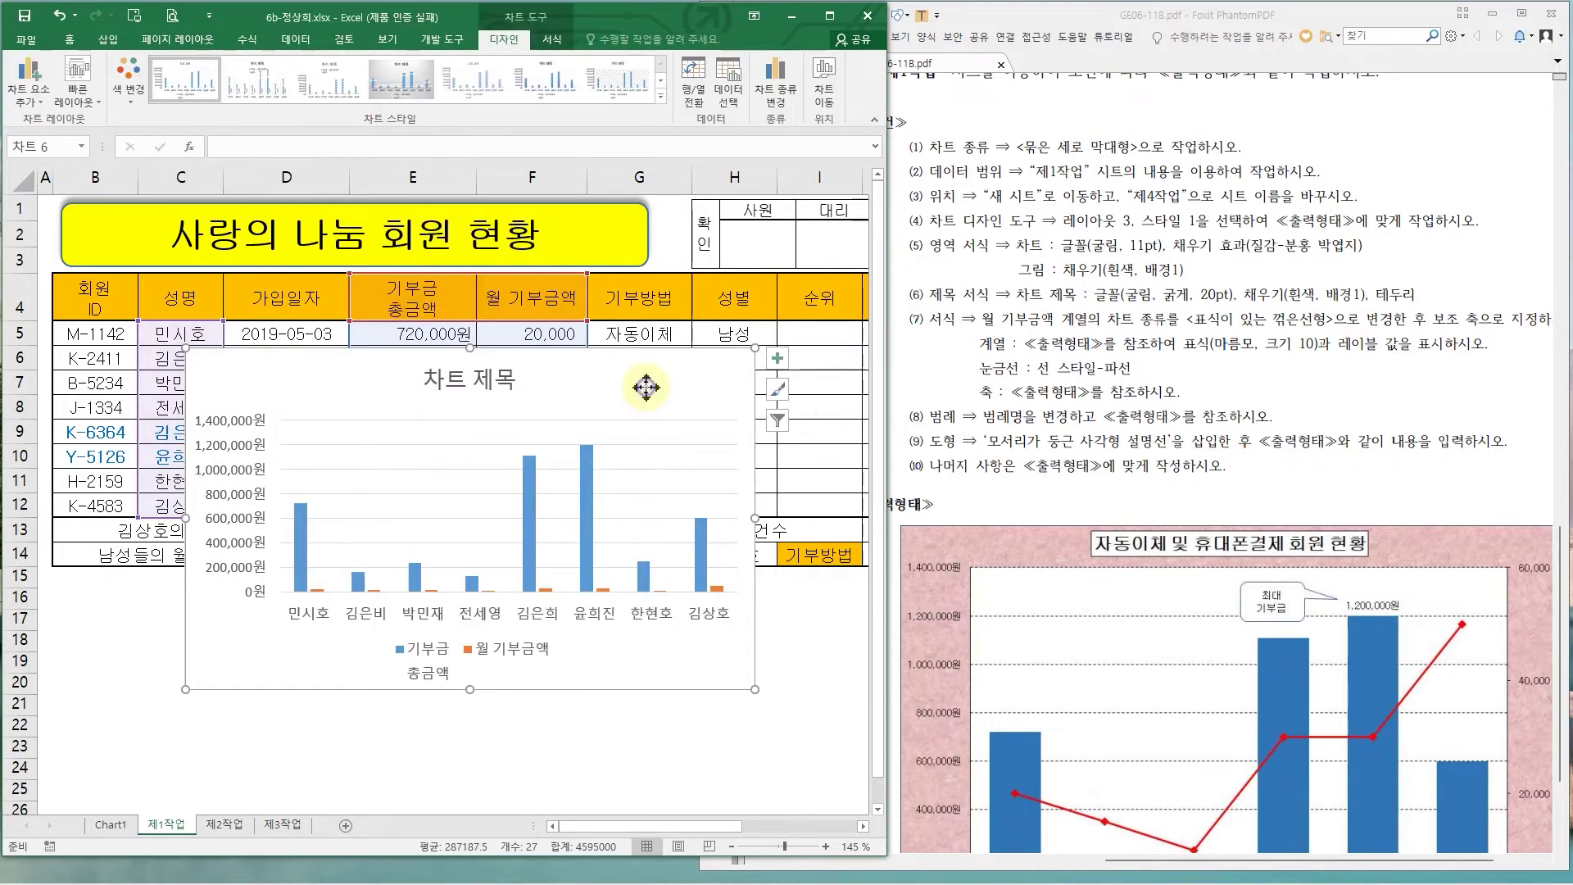
- Try moving the embedded chart to a new sheet, cancel the move, and delete that chart from 제1작업
right_click(648, 385)
left_click(717, 582)
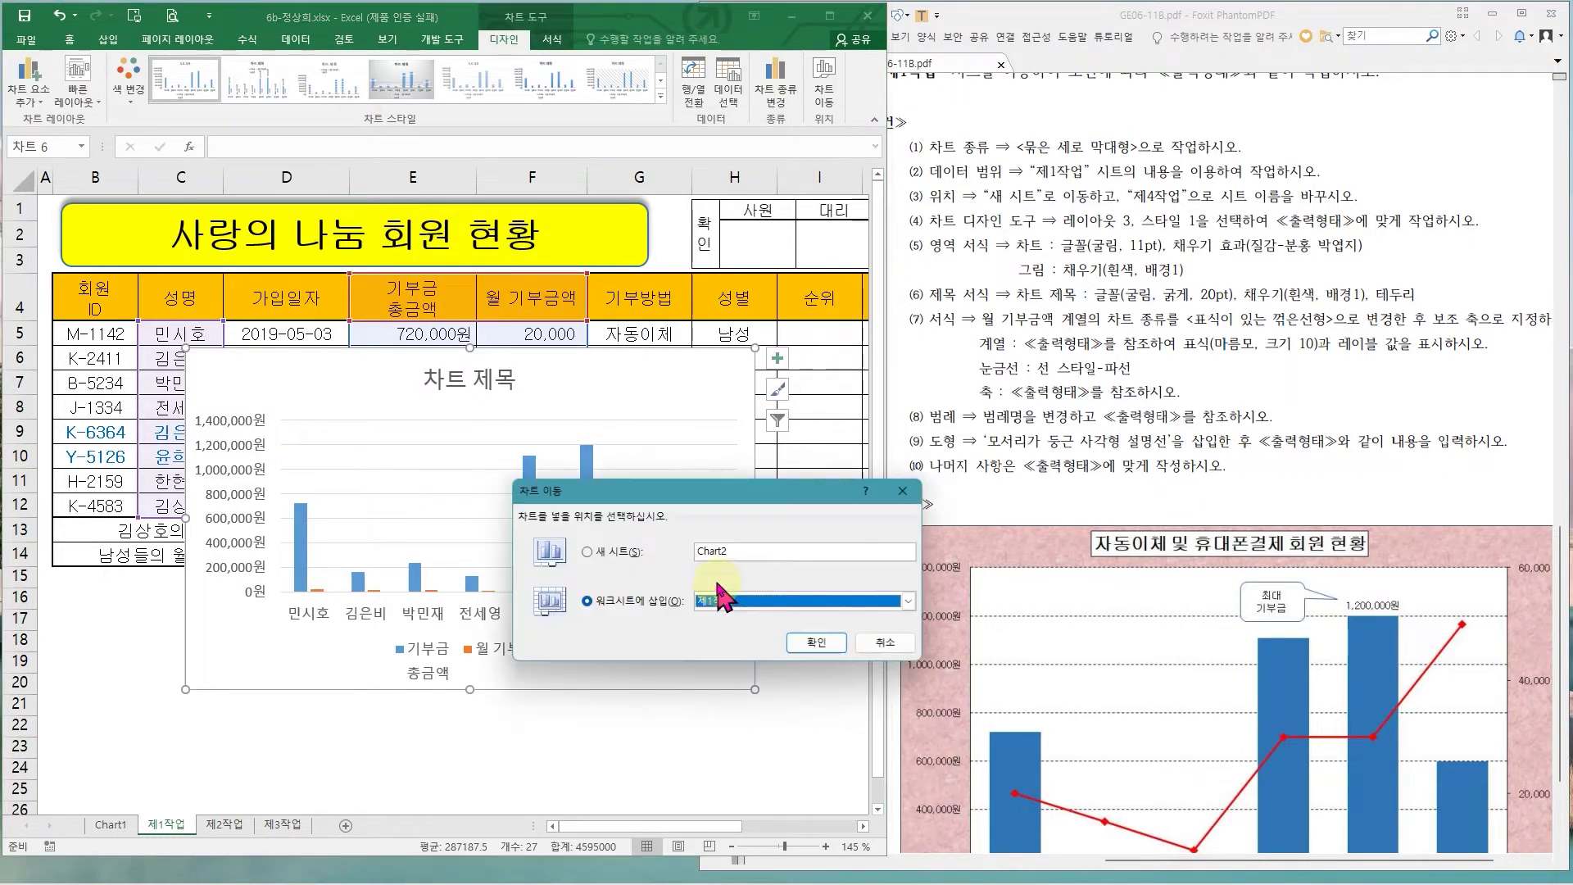
left_click(609, 554)
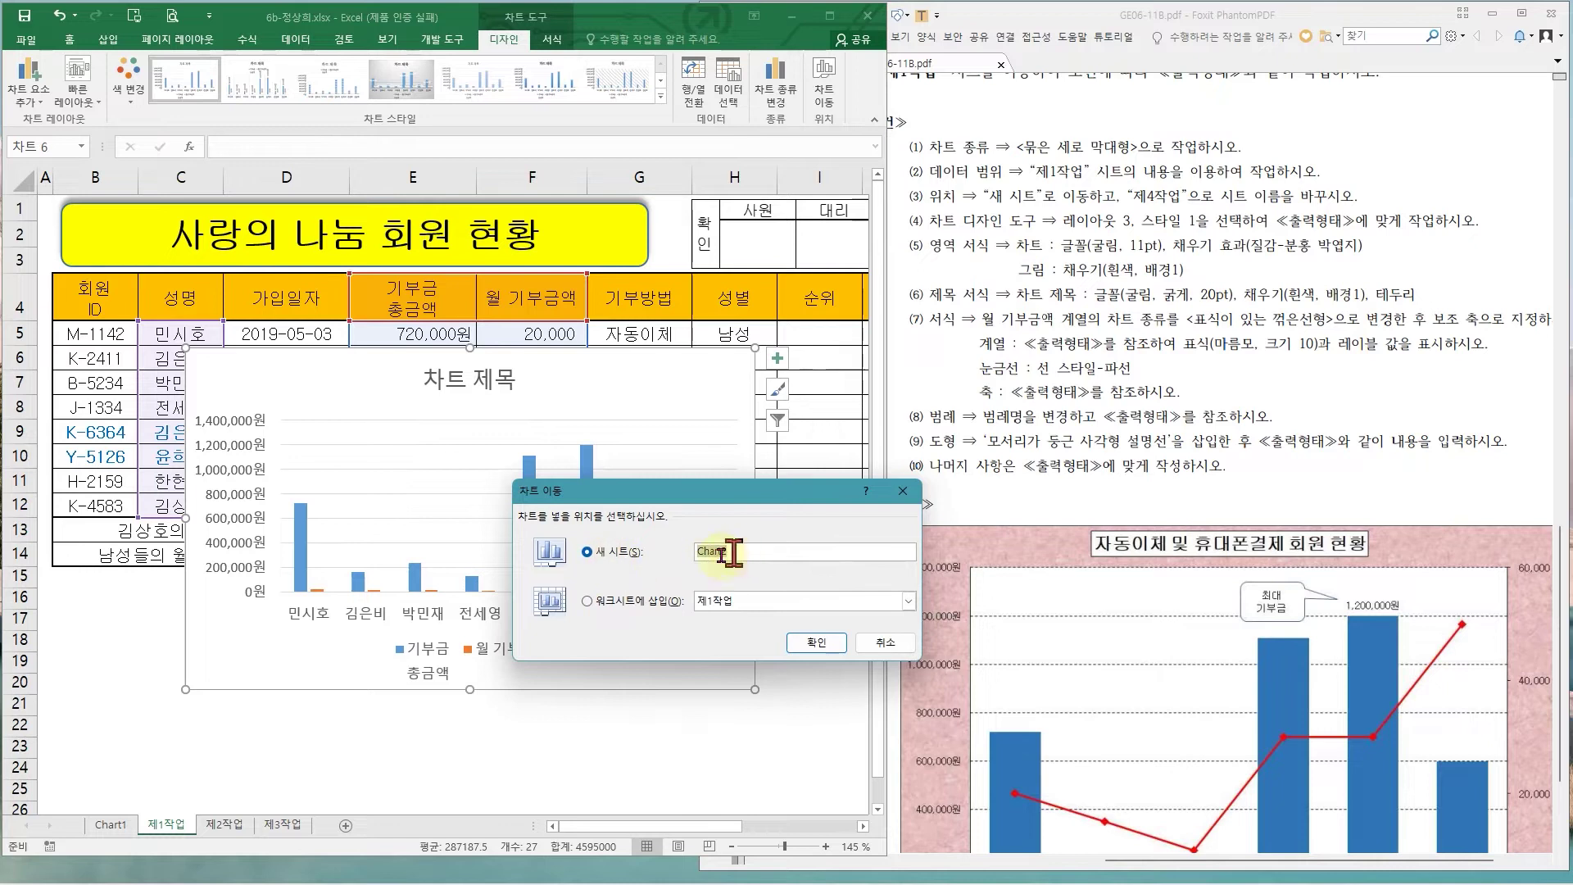
left_click(905, 646)
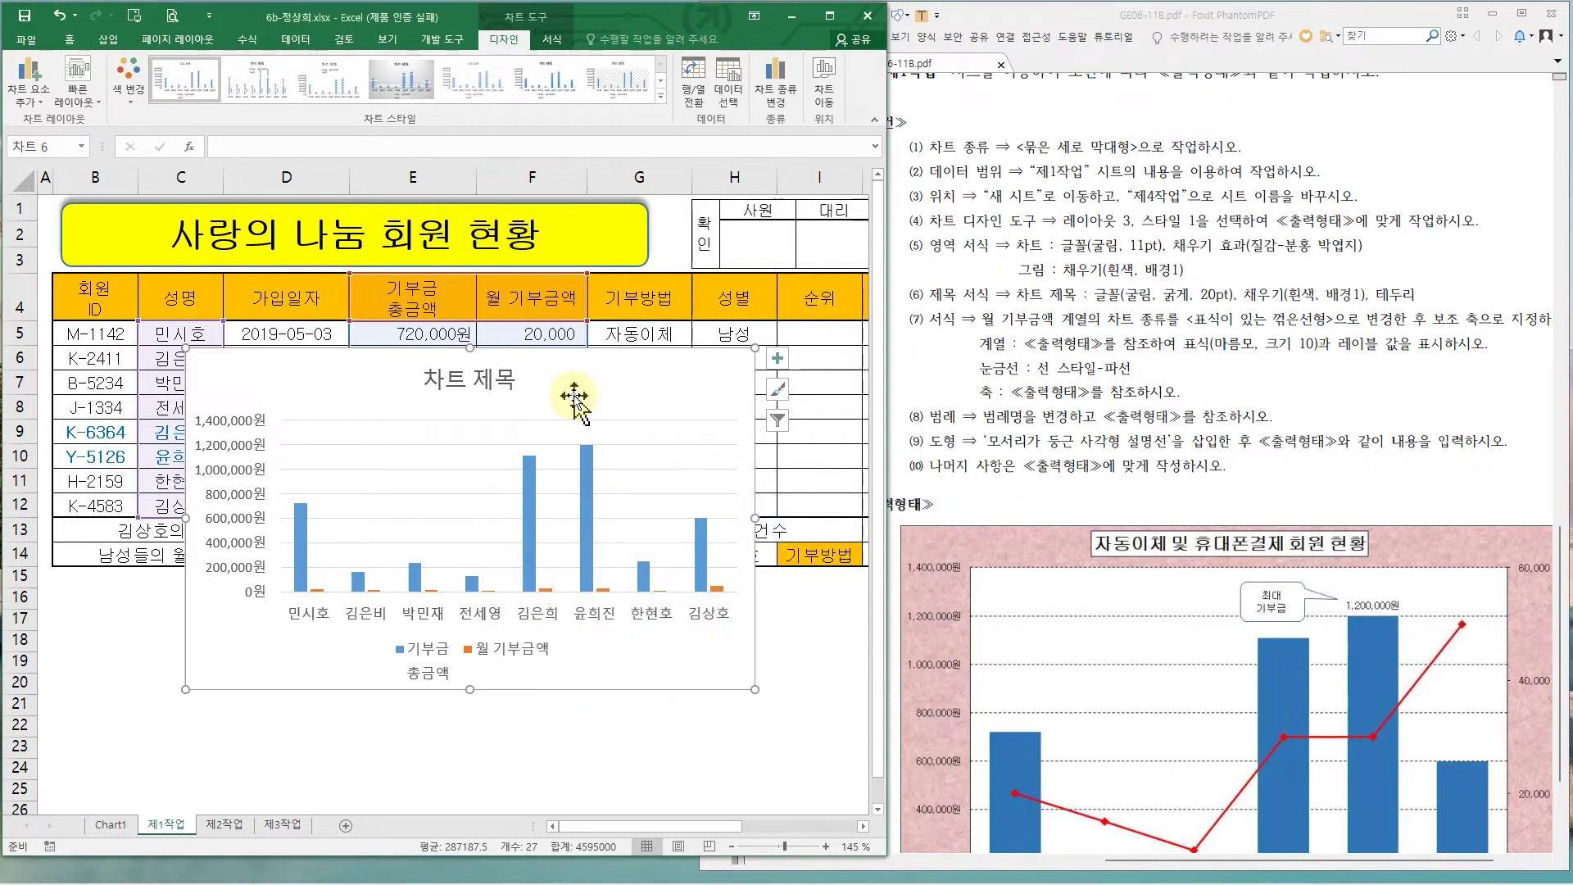
key("Delete")
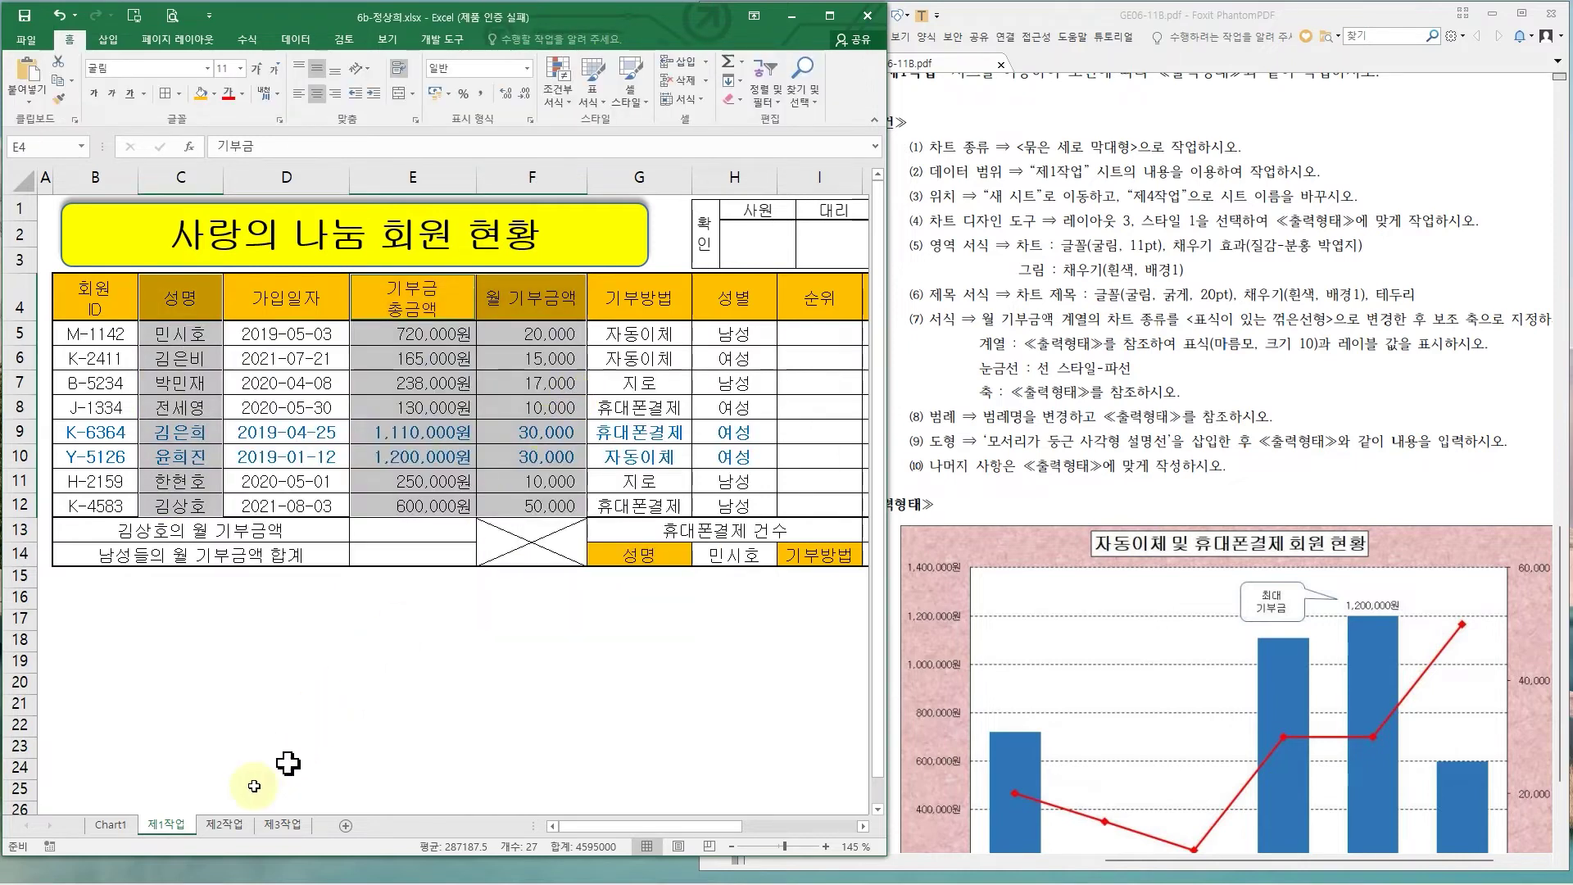
- Rename the Chart1 sheet as 제4작업 and place it after the 제3작업 sheet
left_click(118, 824)
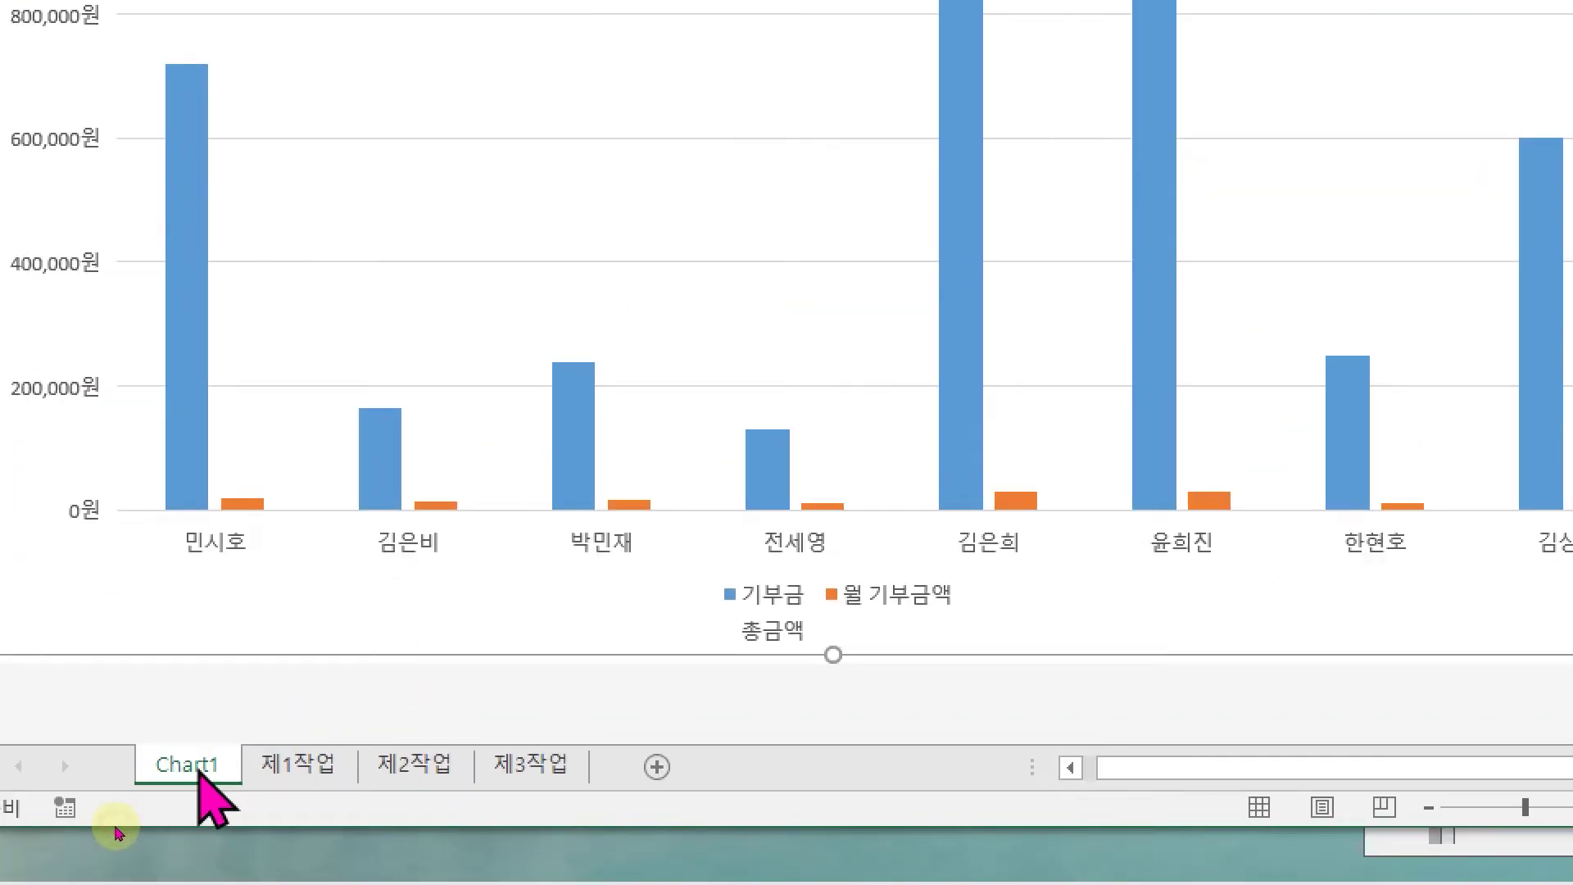
double_click(197, 766)
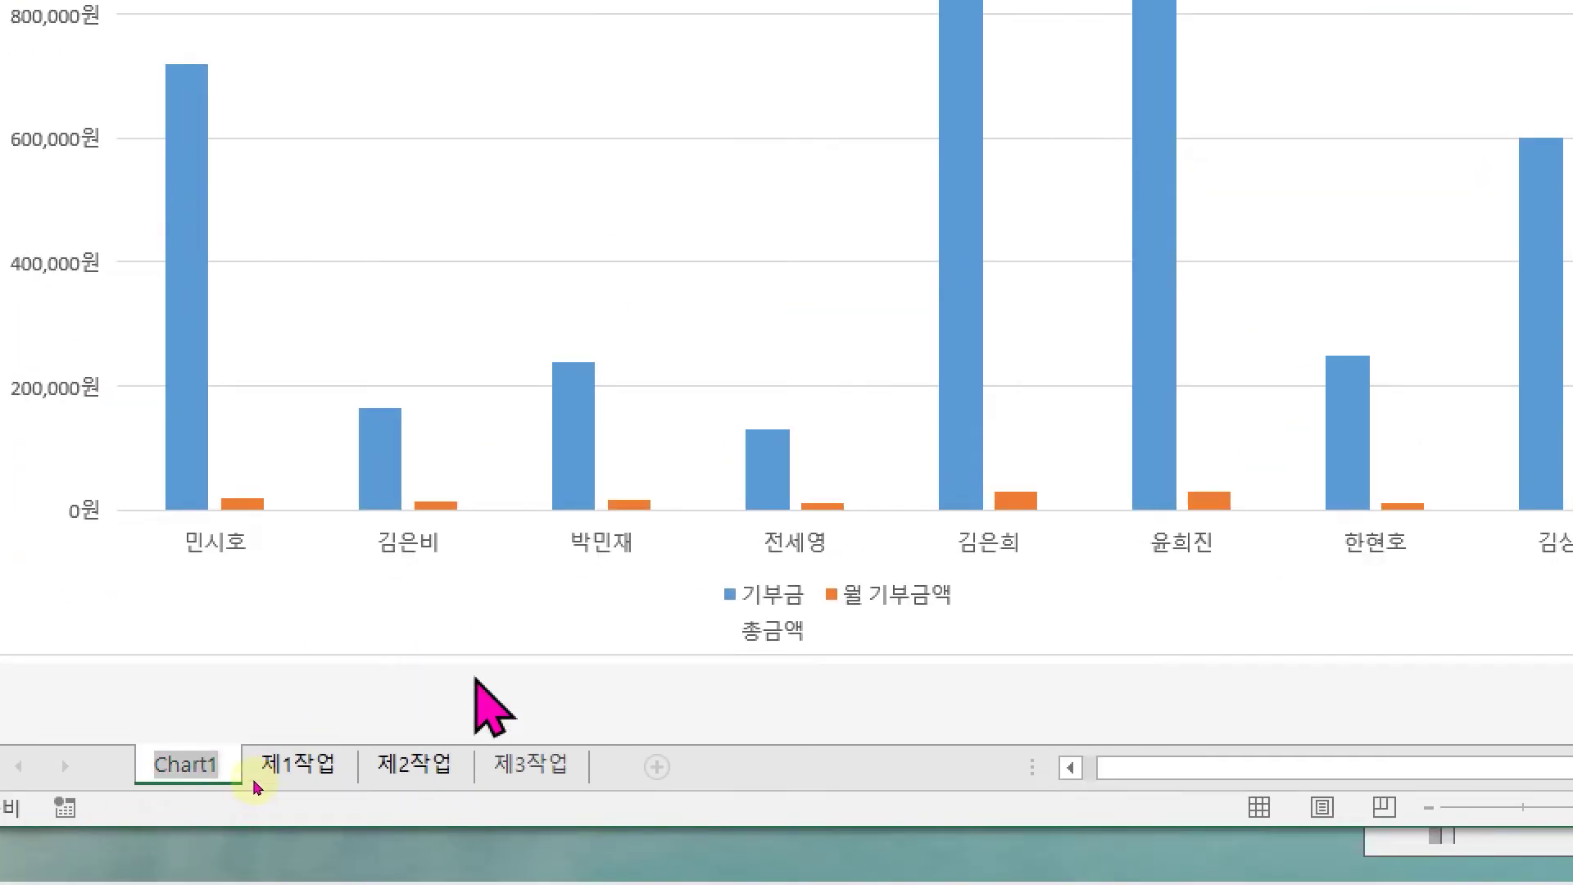
type("제")
type("4작업")
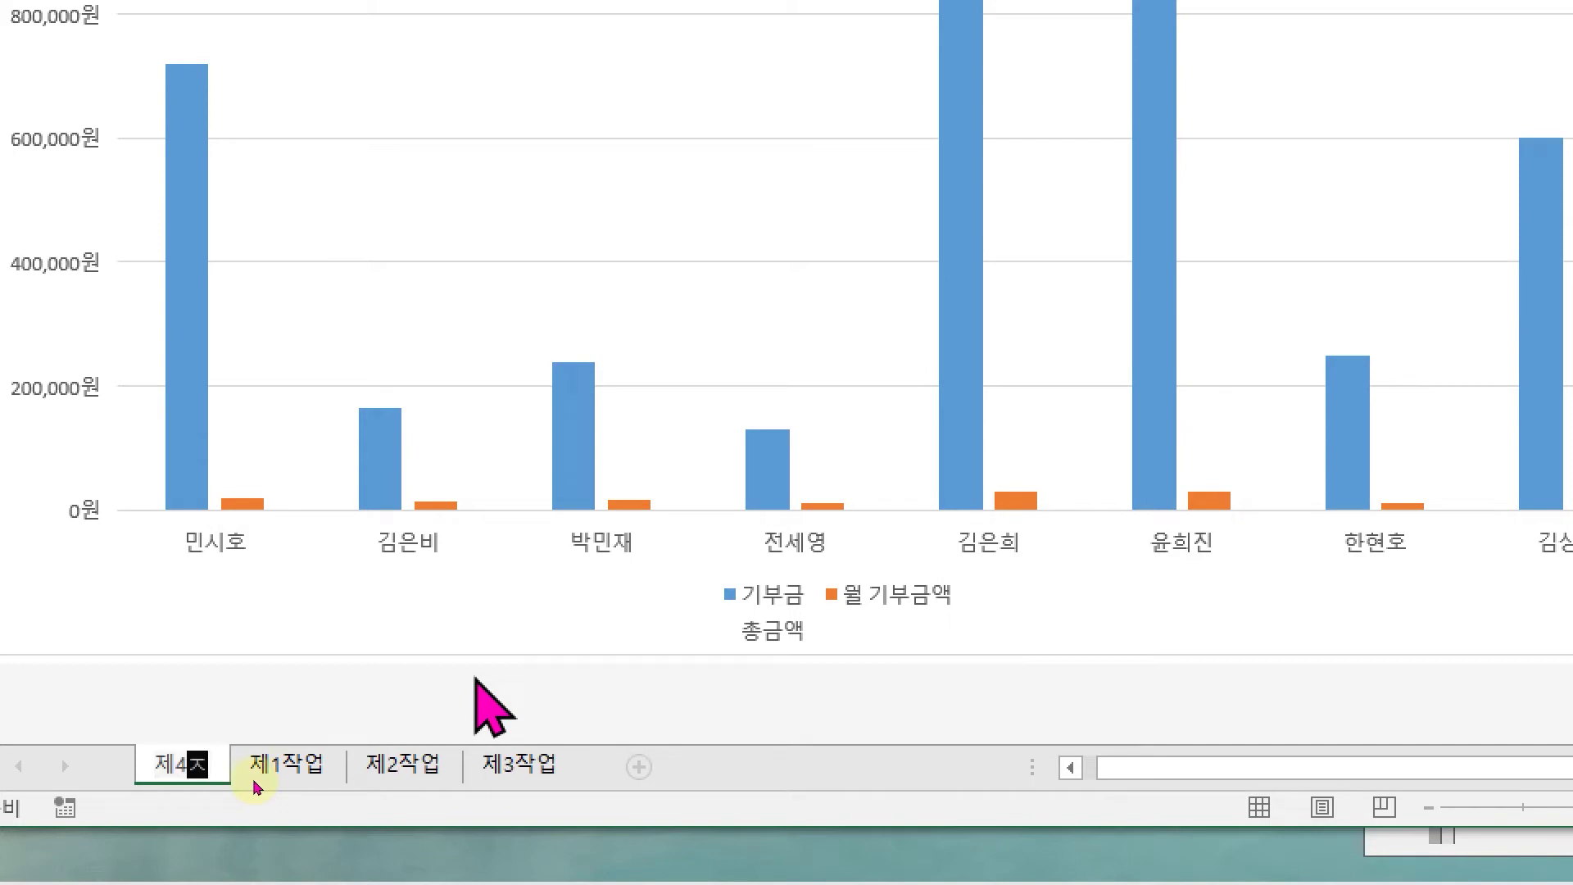
key("Return")
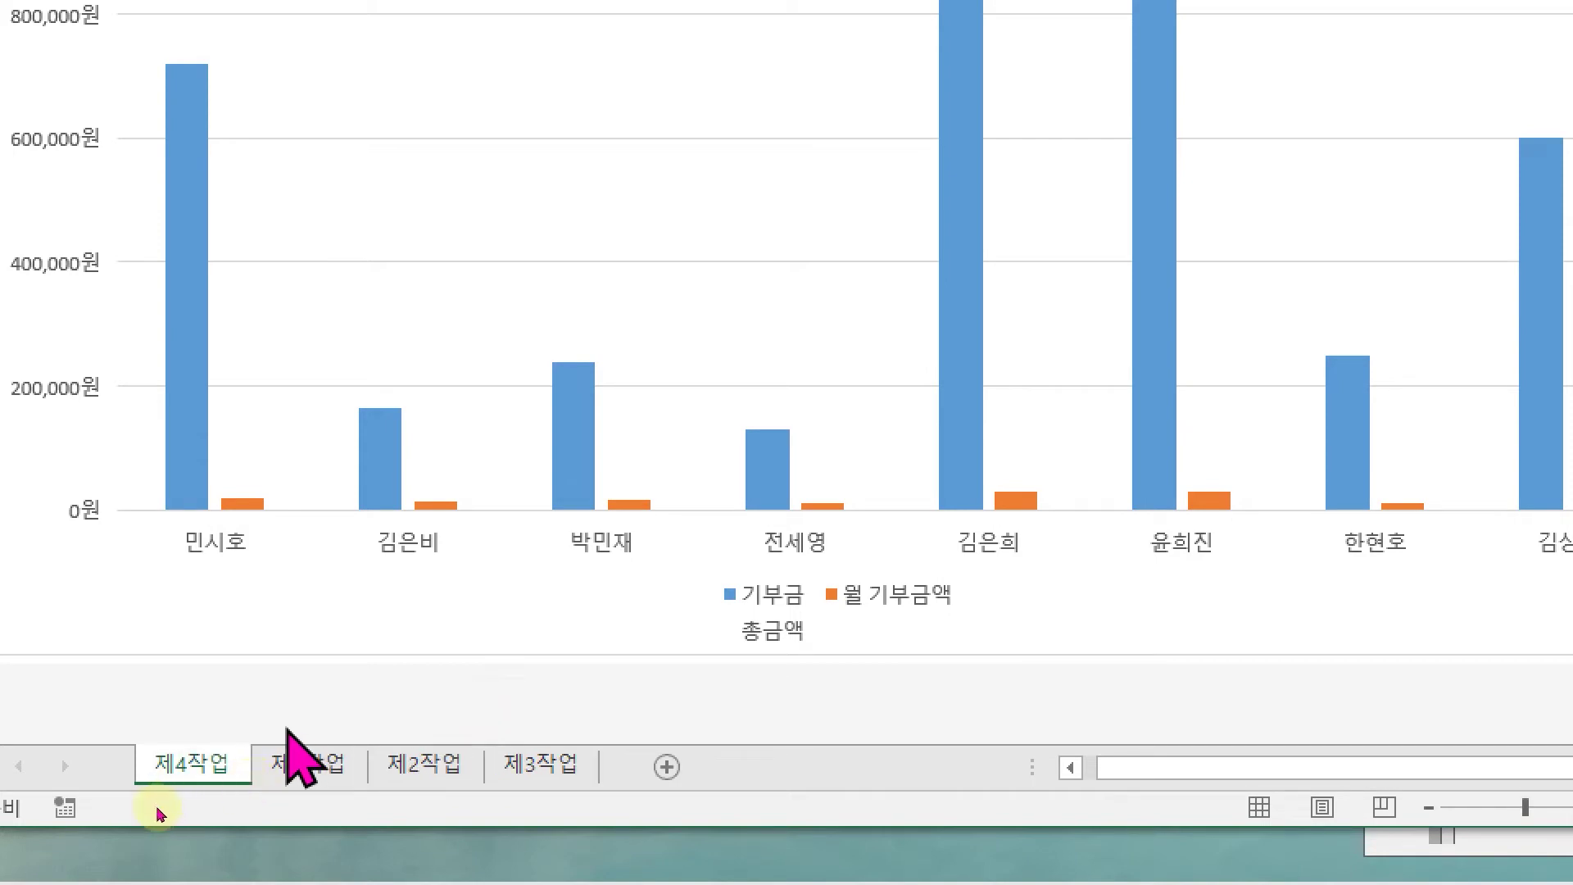
mouse_move(190, 770)
left_mouse_down()
mouse_move(595, 749)
mouse_move(656, 774)
left_mouse_up()
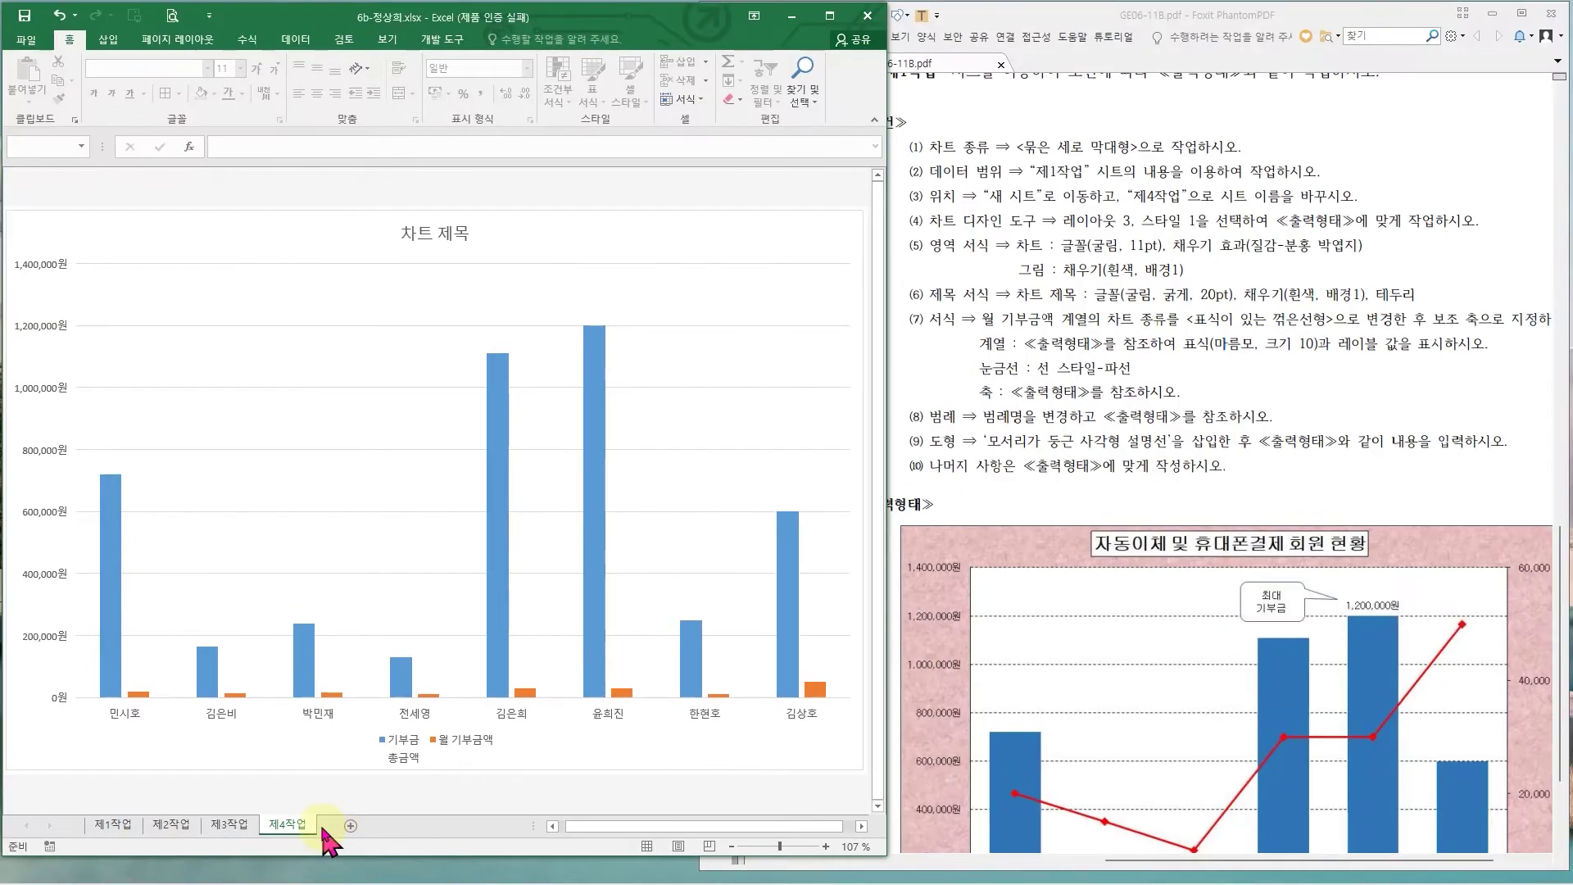
- Exclude the third and seventh members from the category axis in the 제4작업 chart's source data
left_click(119, 823)
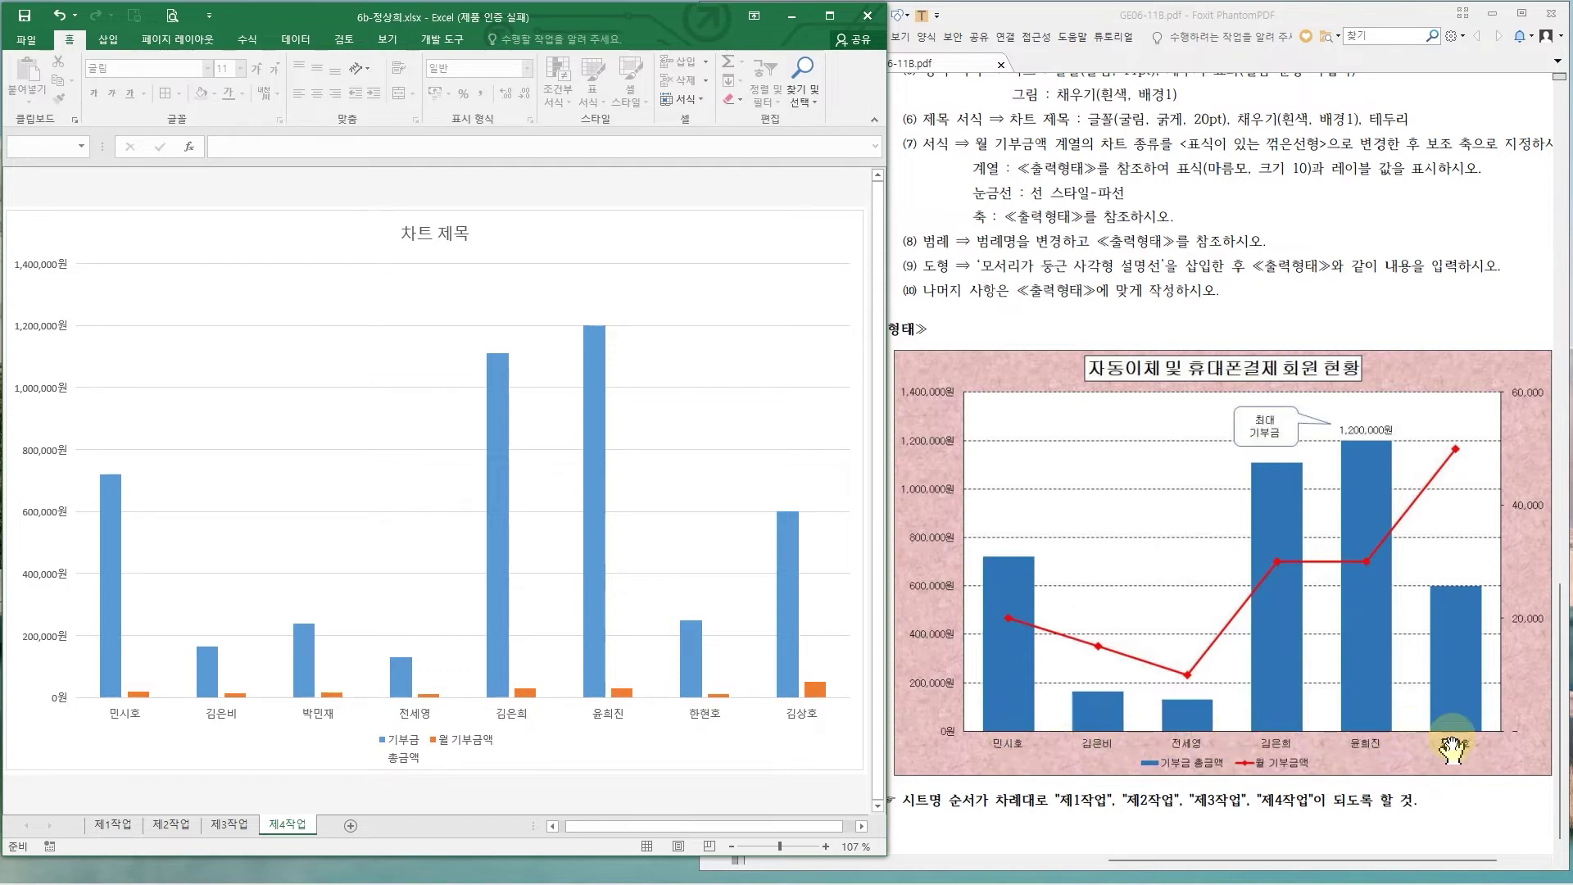
left_click(384, 409)
right_click(385, 410)
left_click(453, 501)
left_click_drag(881, 378, 720, 349)
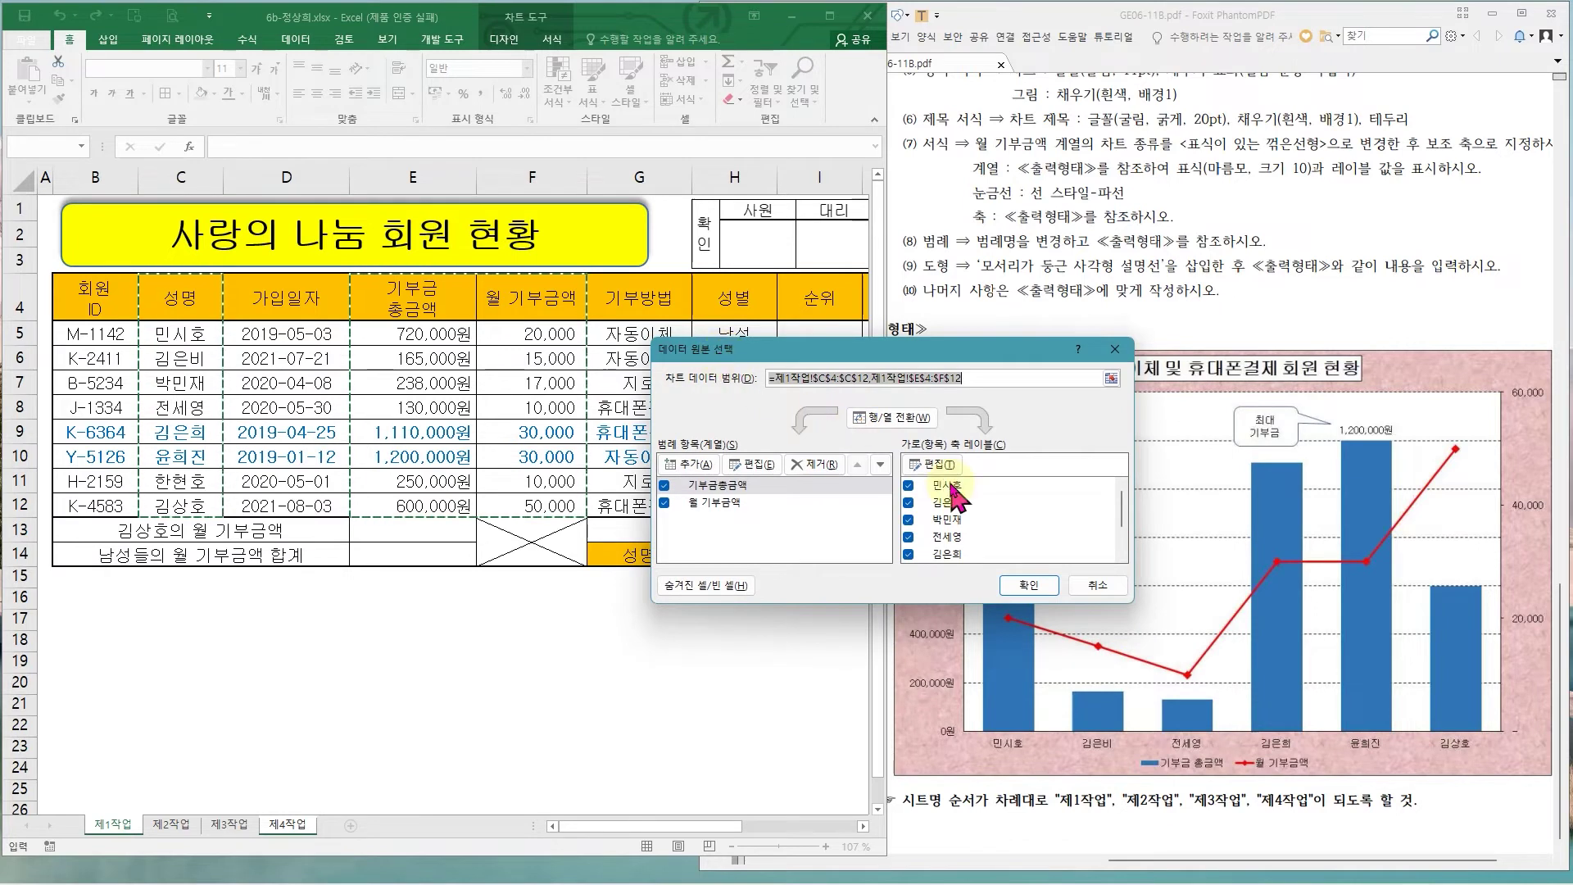
left_click(908, 519)
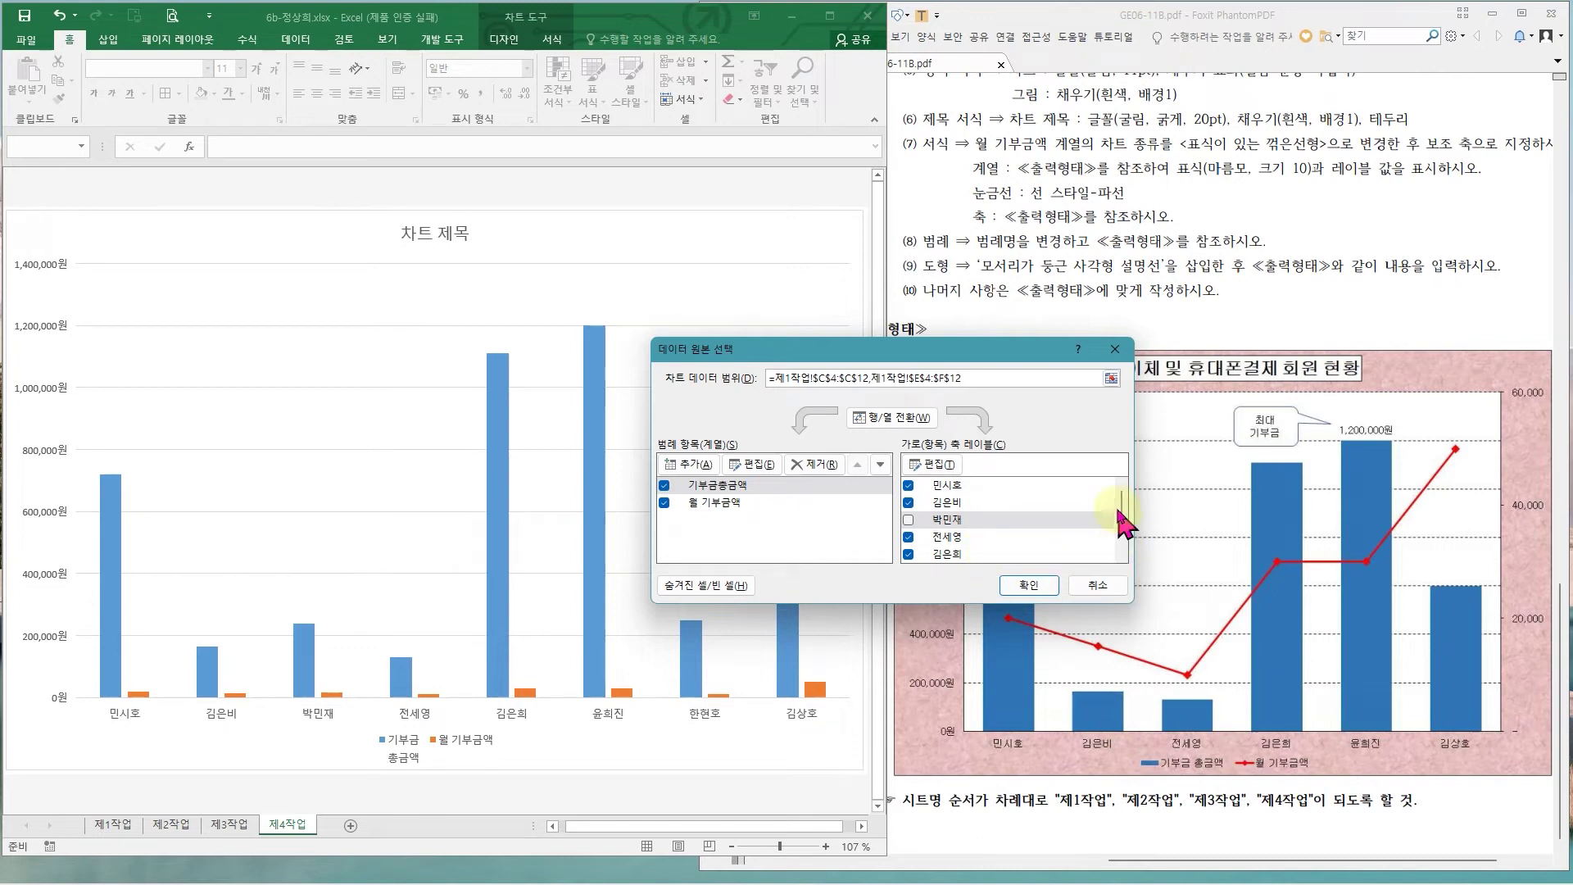
left_click_drag(1119, 512, 1120, 526)
left_click_drag(1121, 535, 1123, 539)
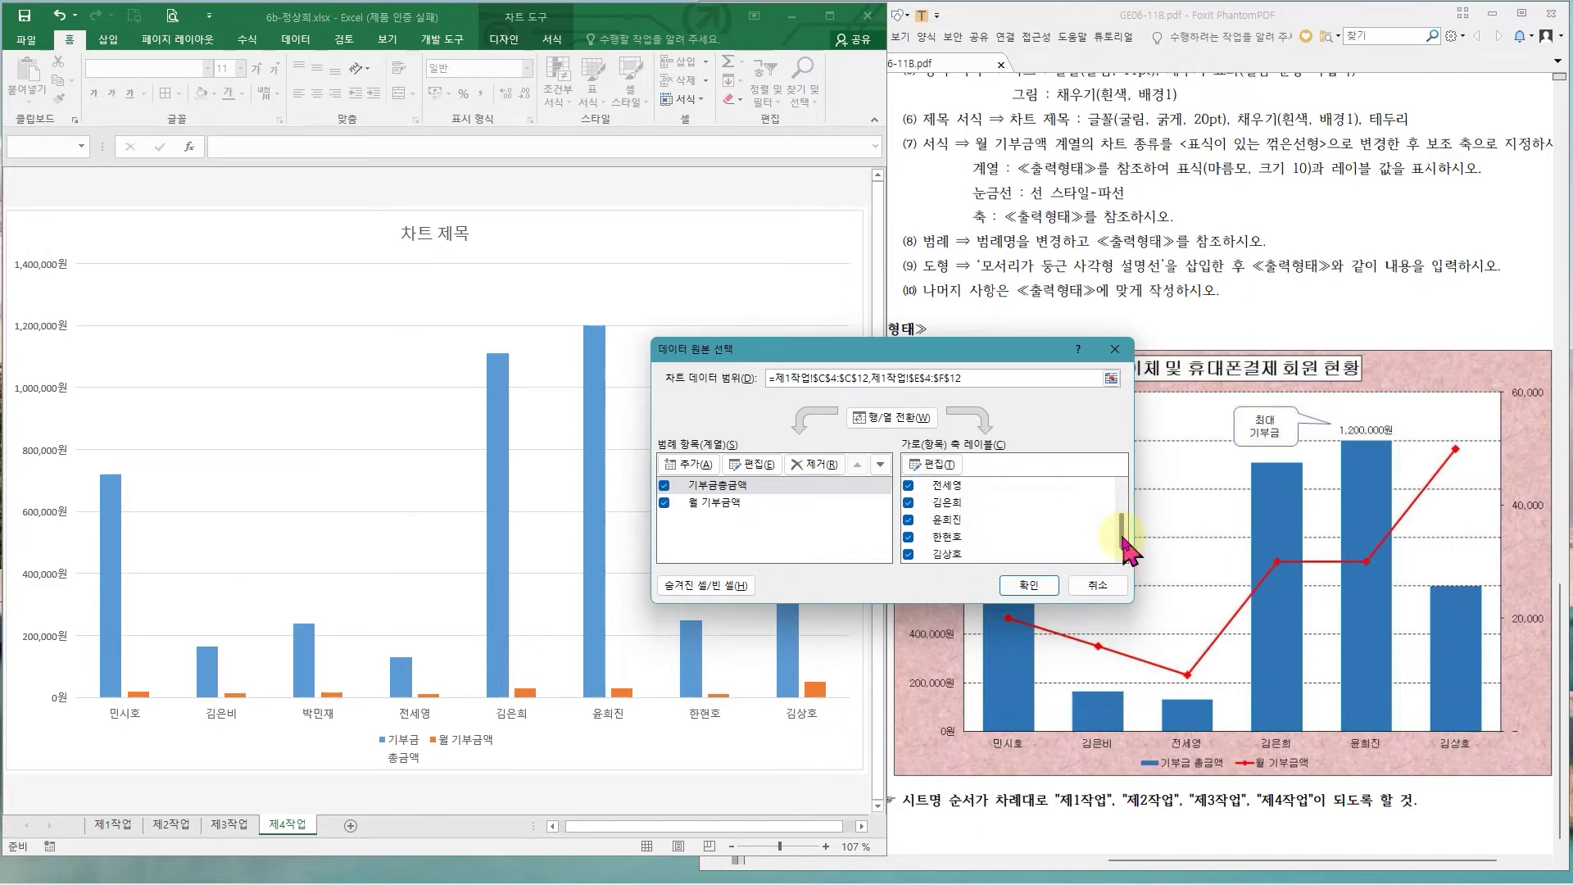
left_click(909, 537)
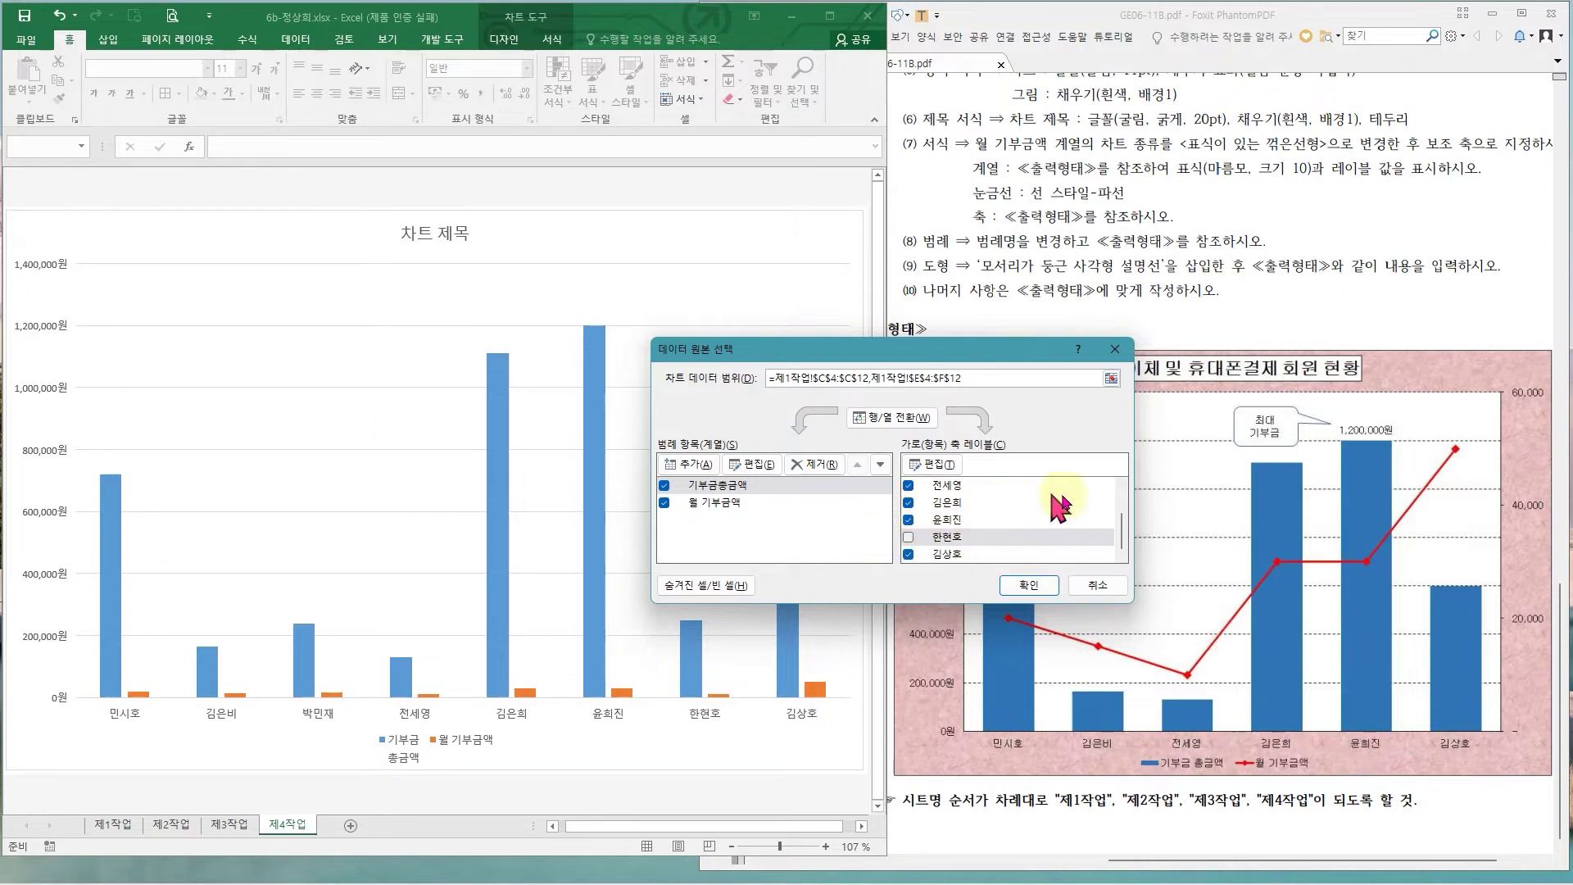
scroll(1122, 526, "up", 1)
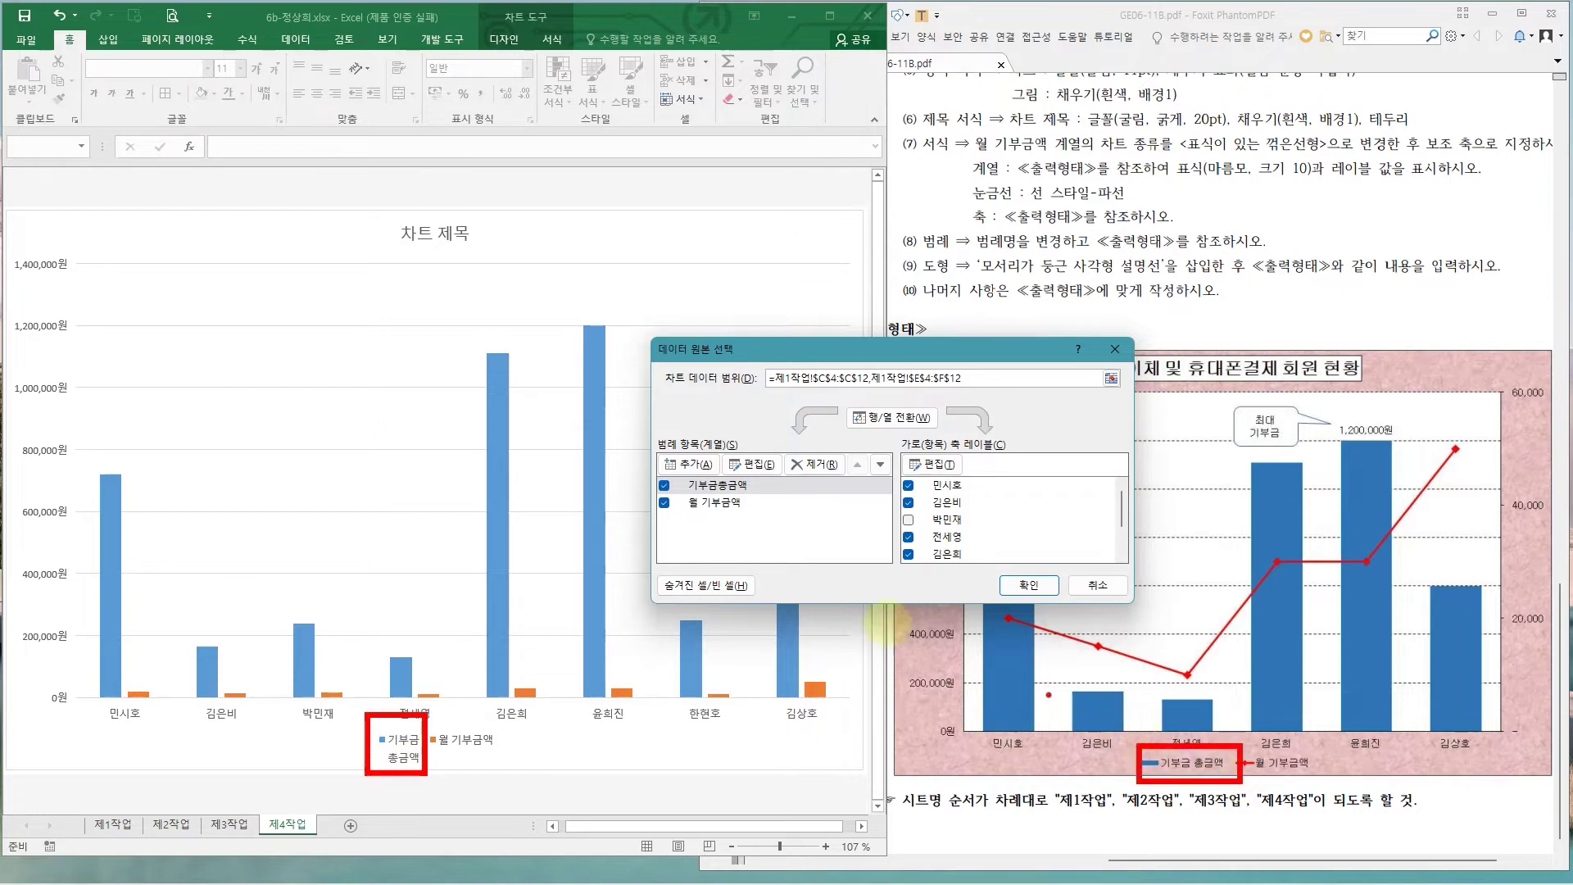
- Rename the first legend series as 기부금 총금액 and apply the chart's source data changes
left_click_drag(754, 329, 572, 330)
left_click(536, 467)
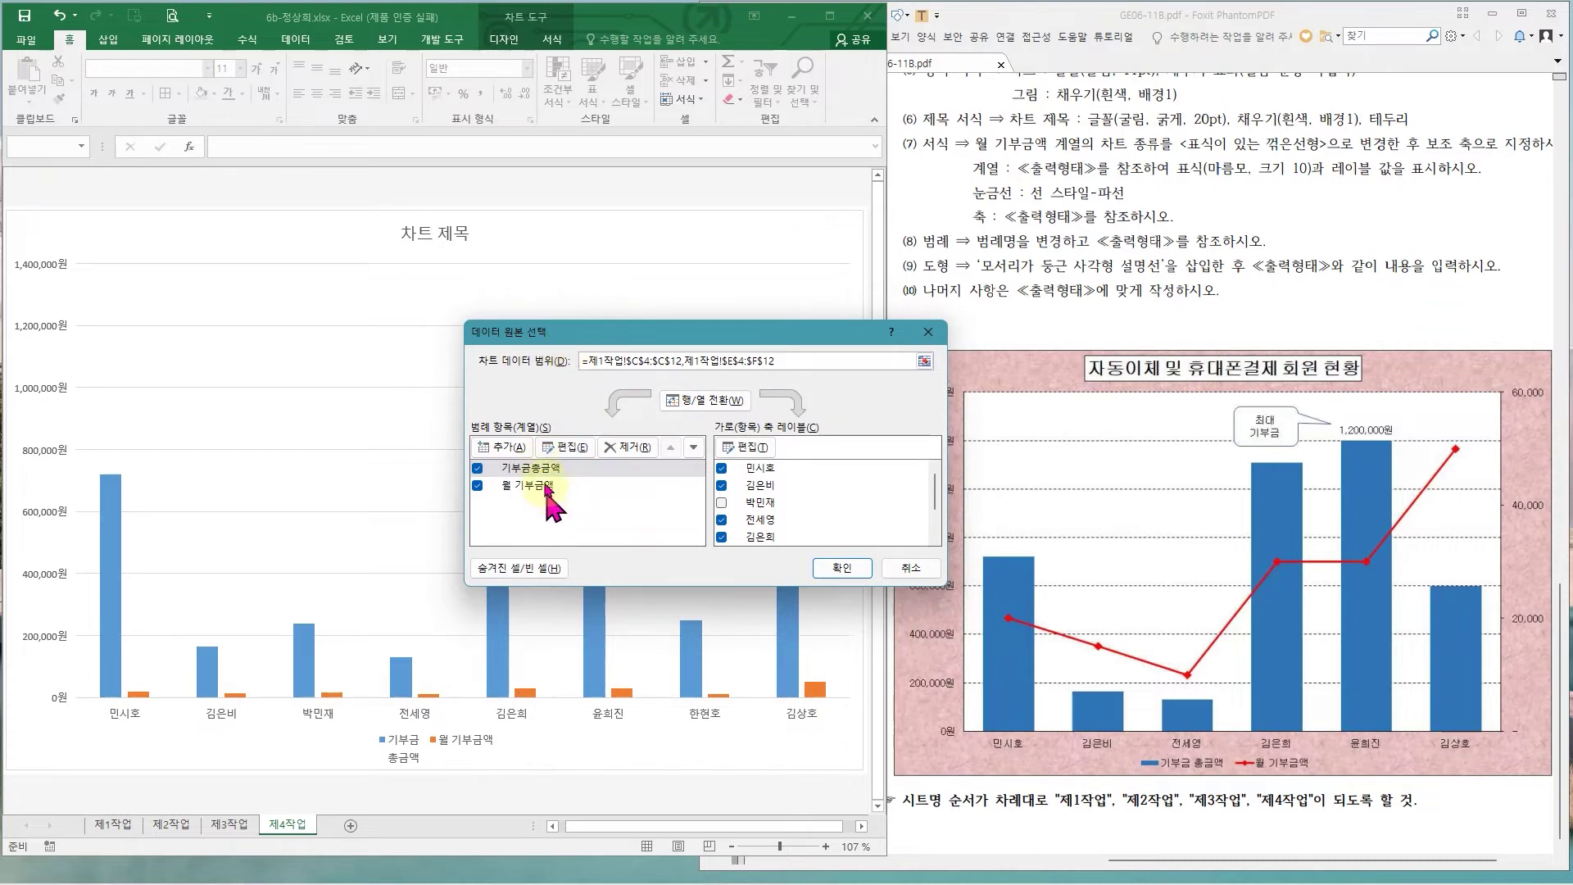
left_click(539, 469)
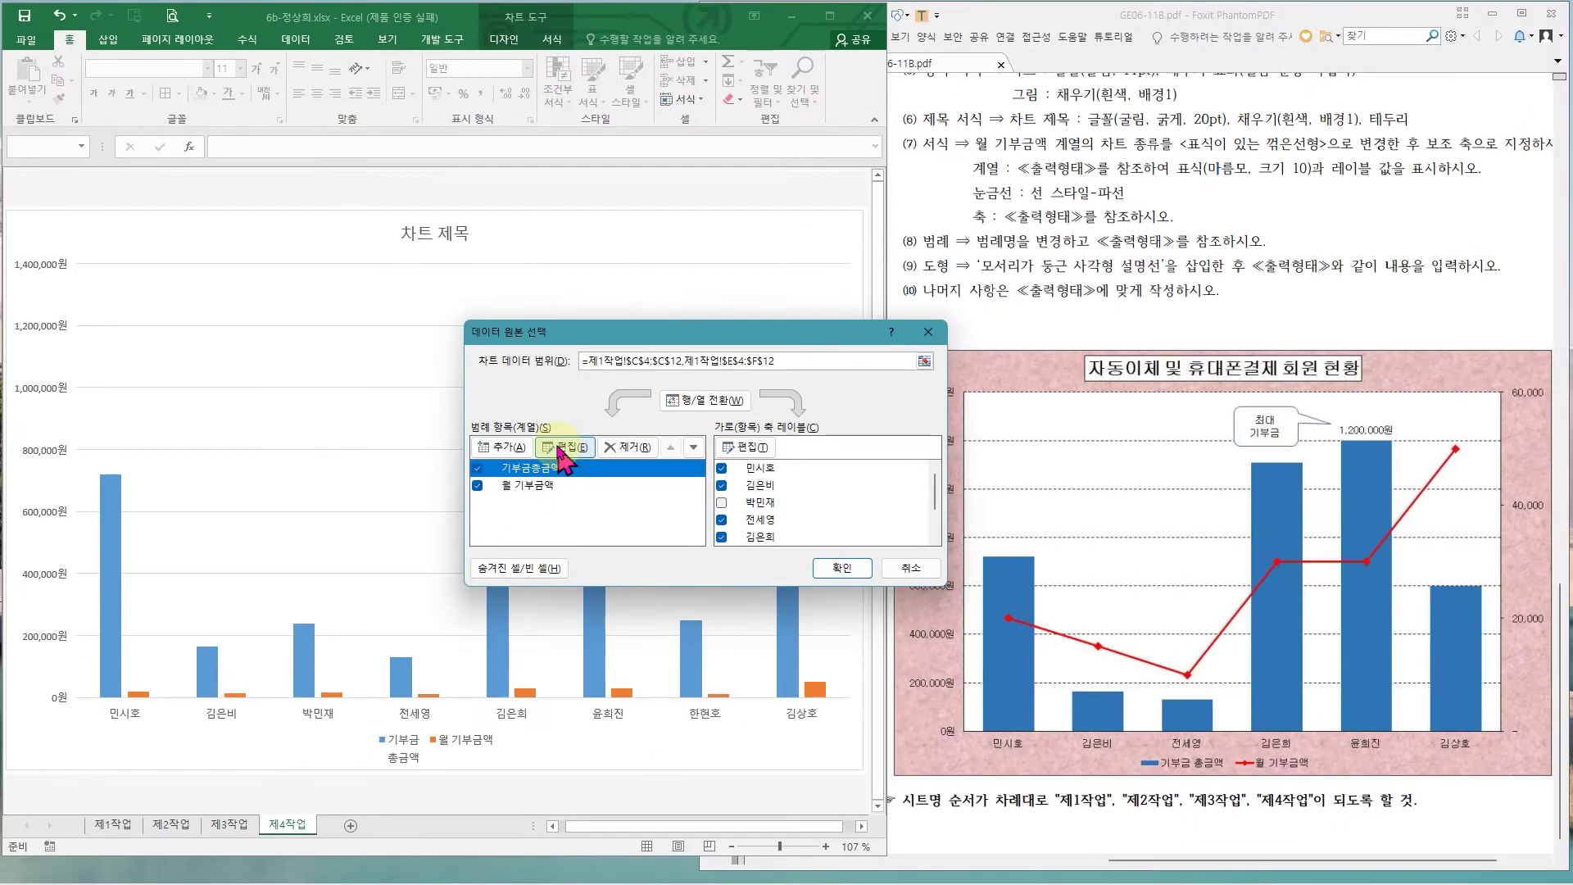
left_click(562, 447)
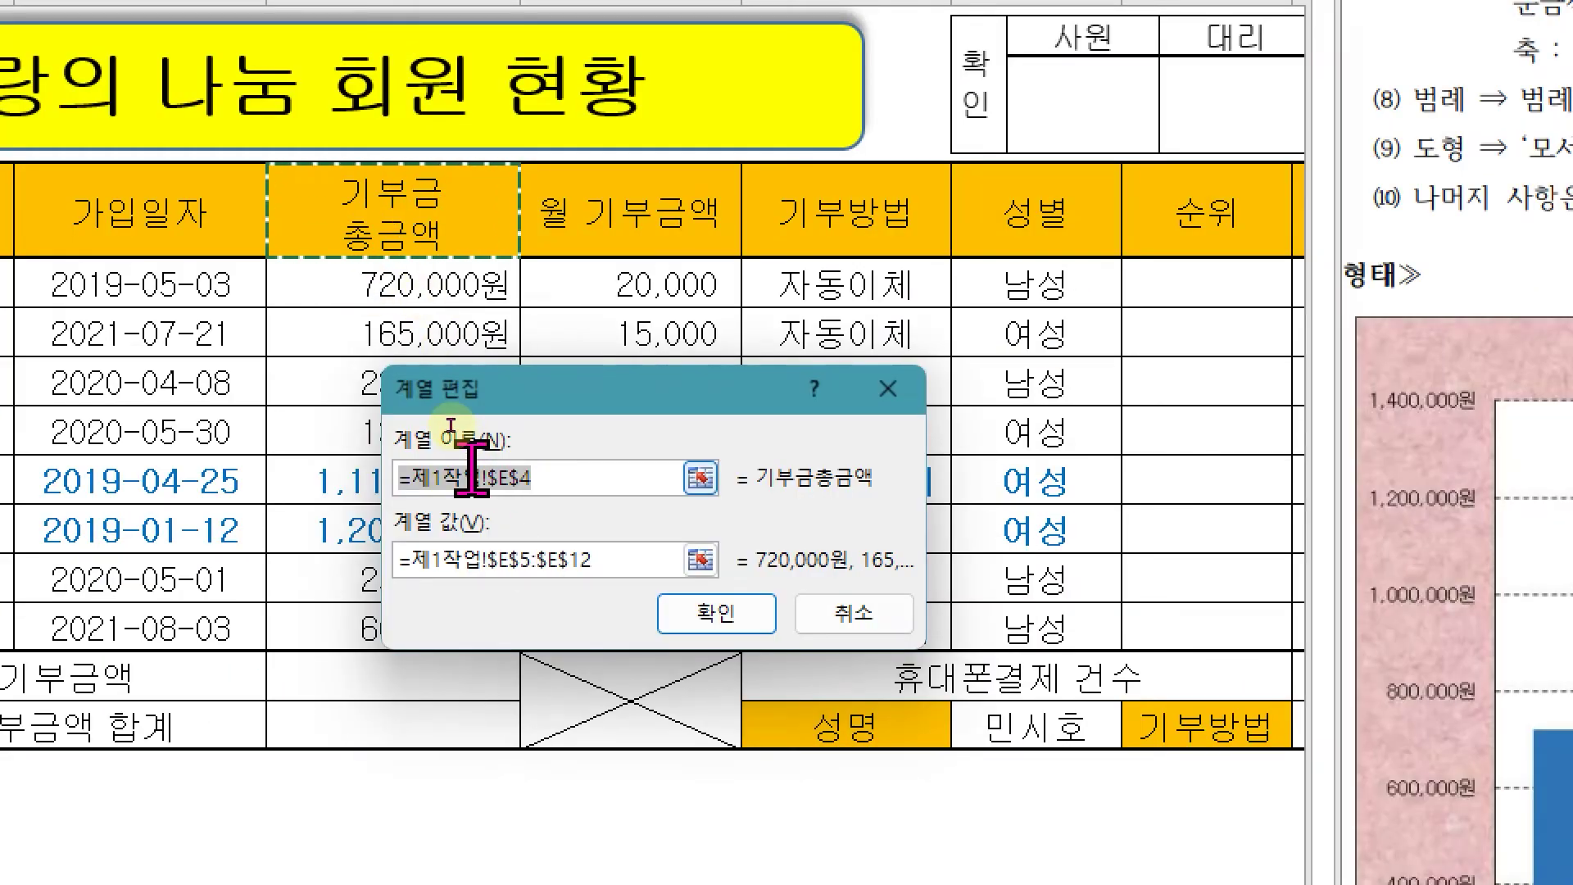
key("Delete")
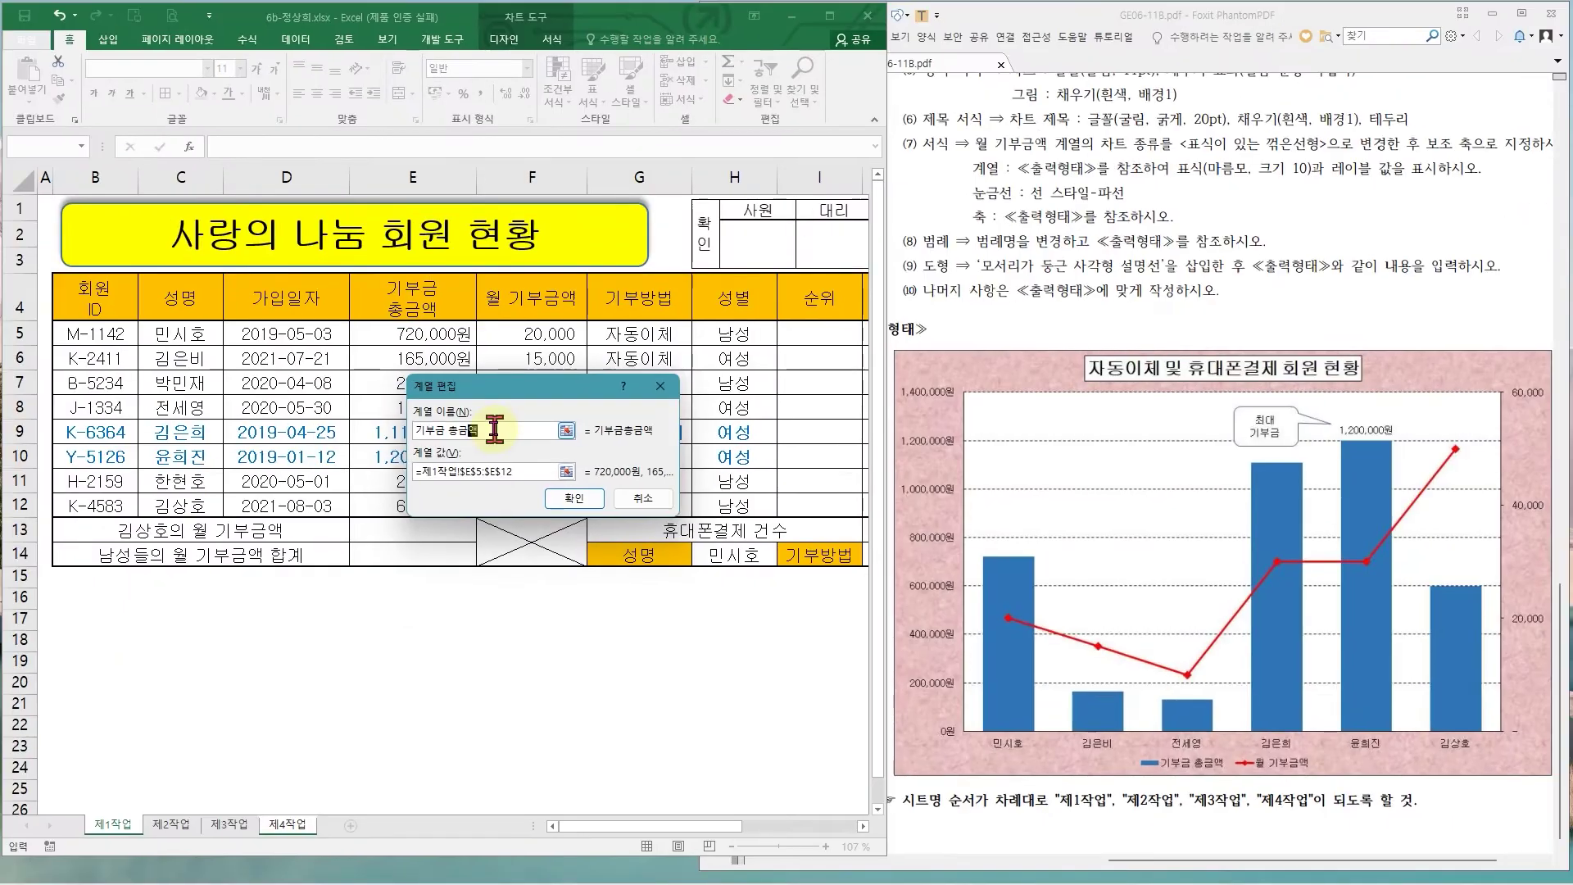
type("기부금 총금액")
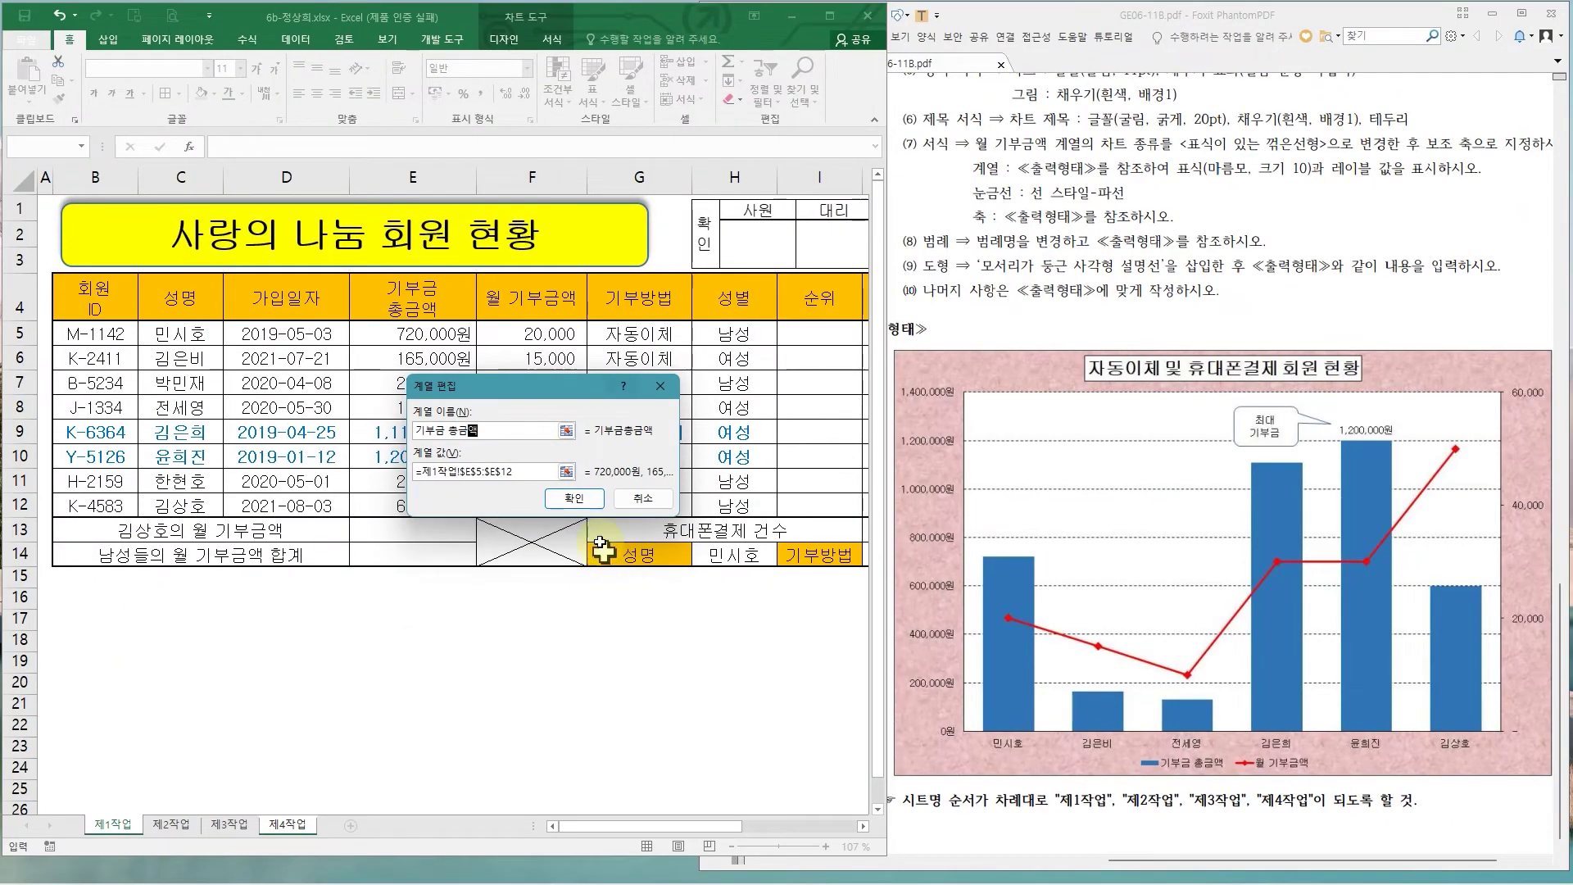
left_click(576, 499)
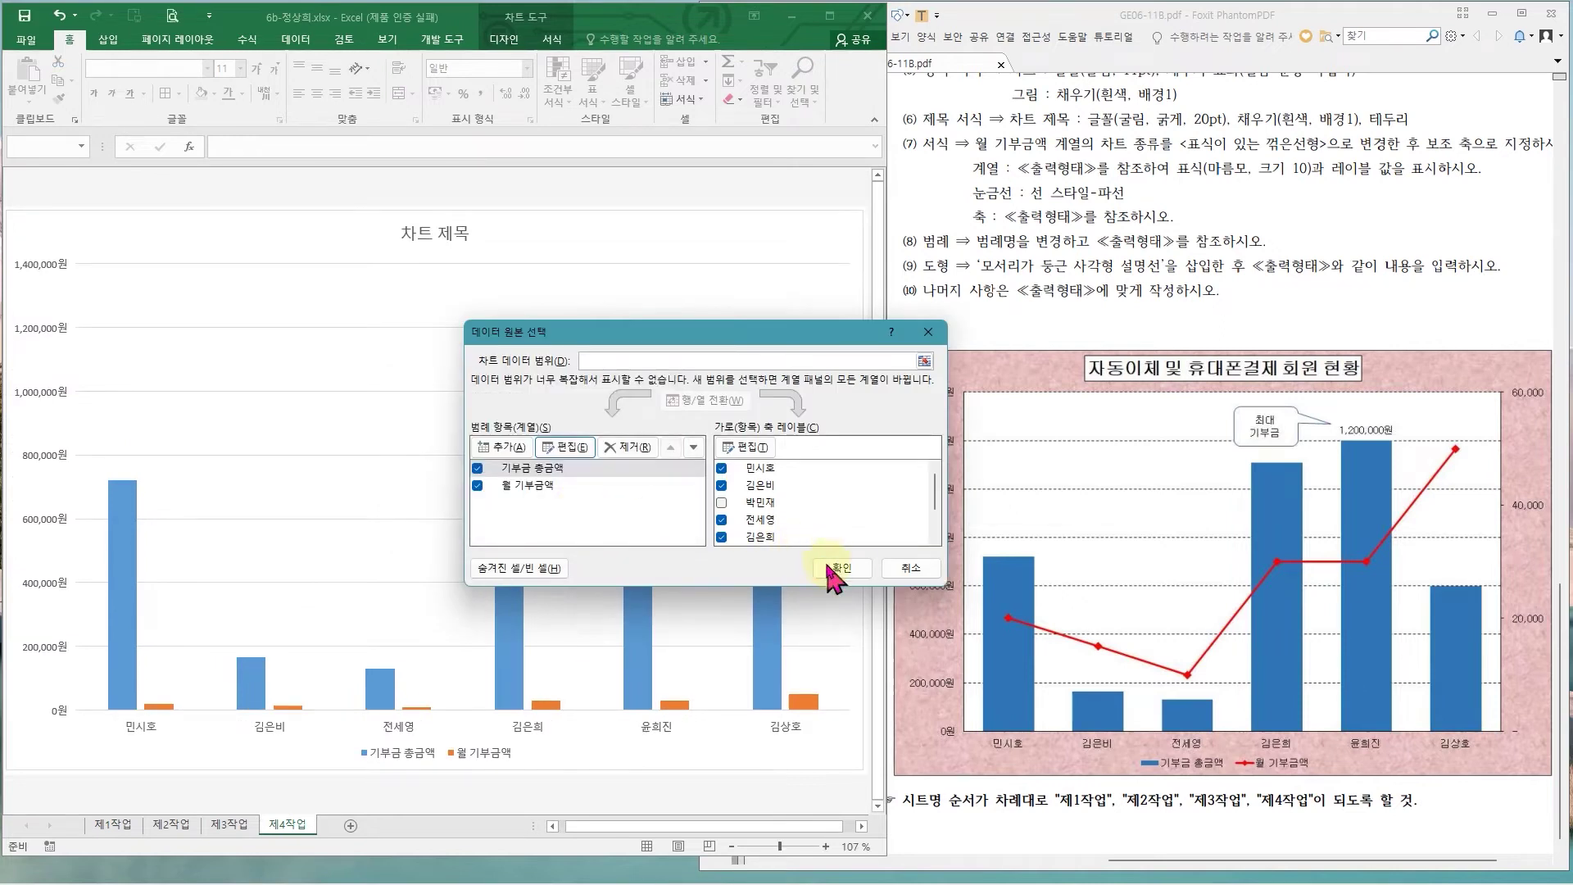
left_click(841, 568)
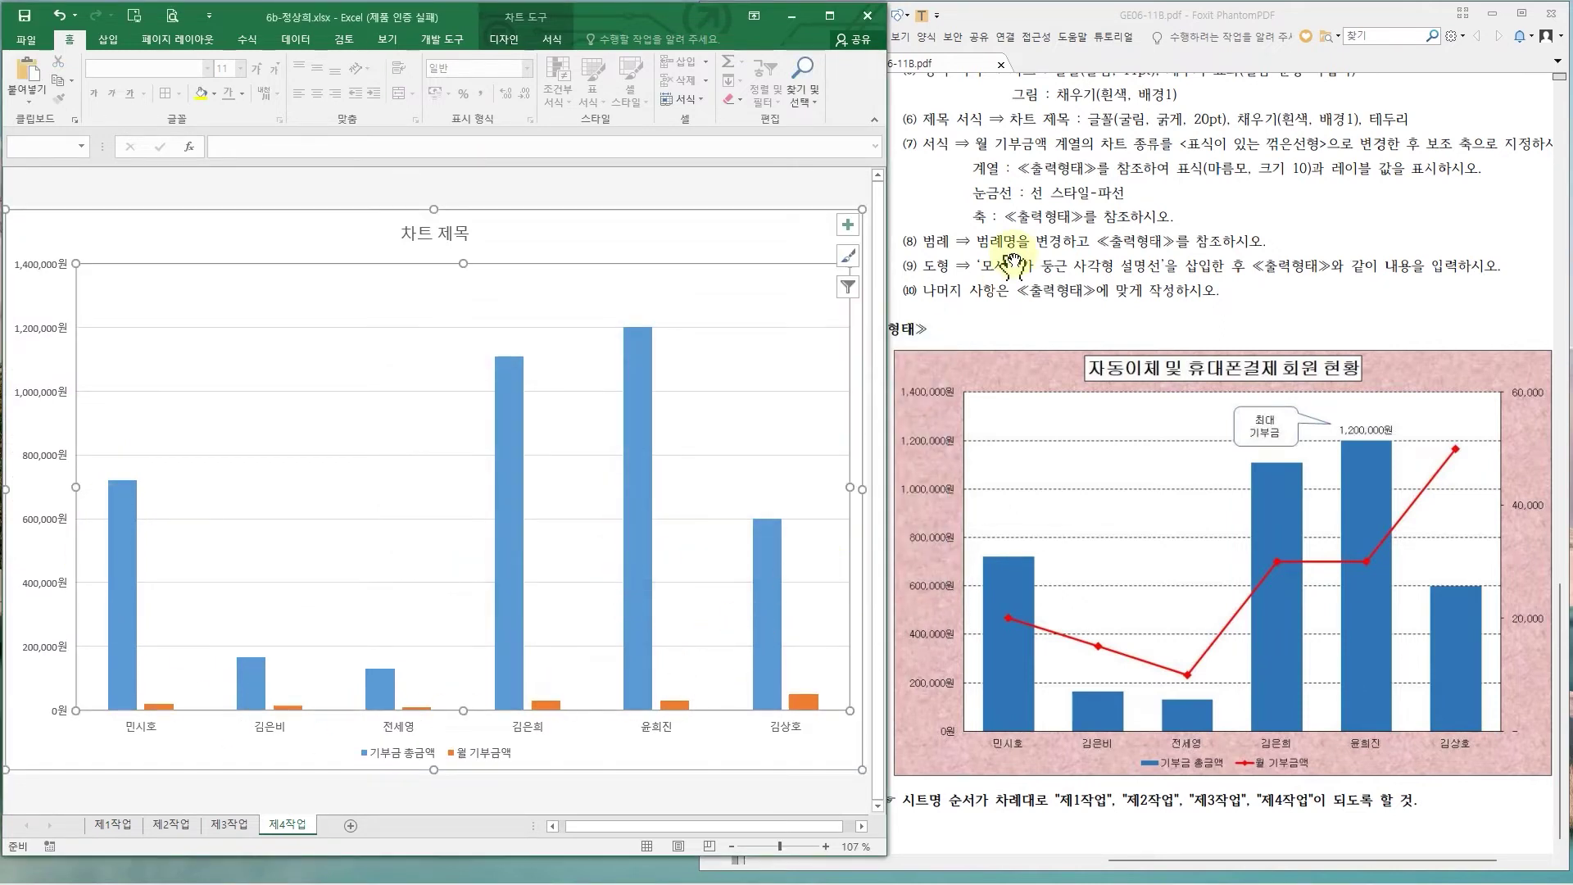
- Apply quick layout 레이아웃 3 and chart style 스타일 1 to the chart
scroll(1022, 287, "up", 1)
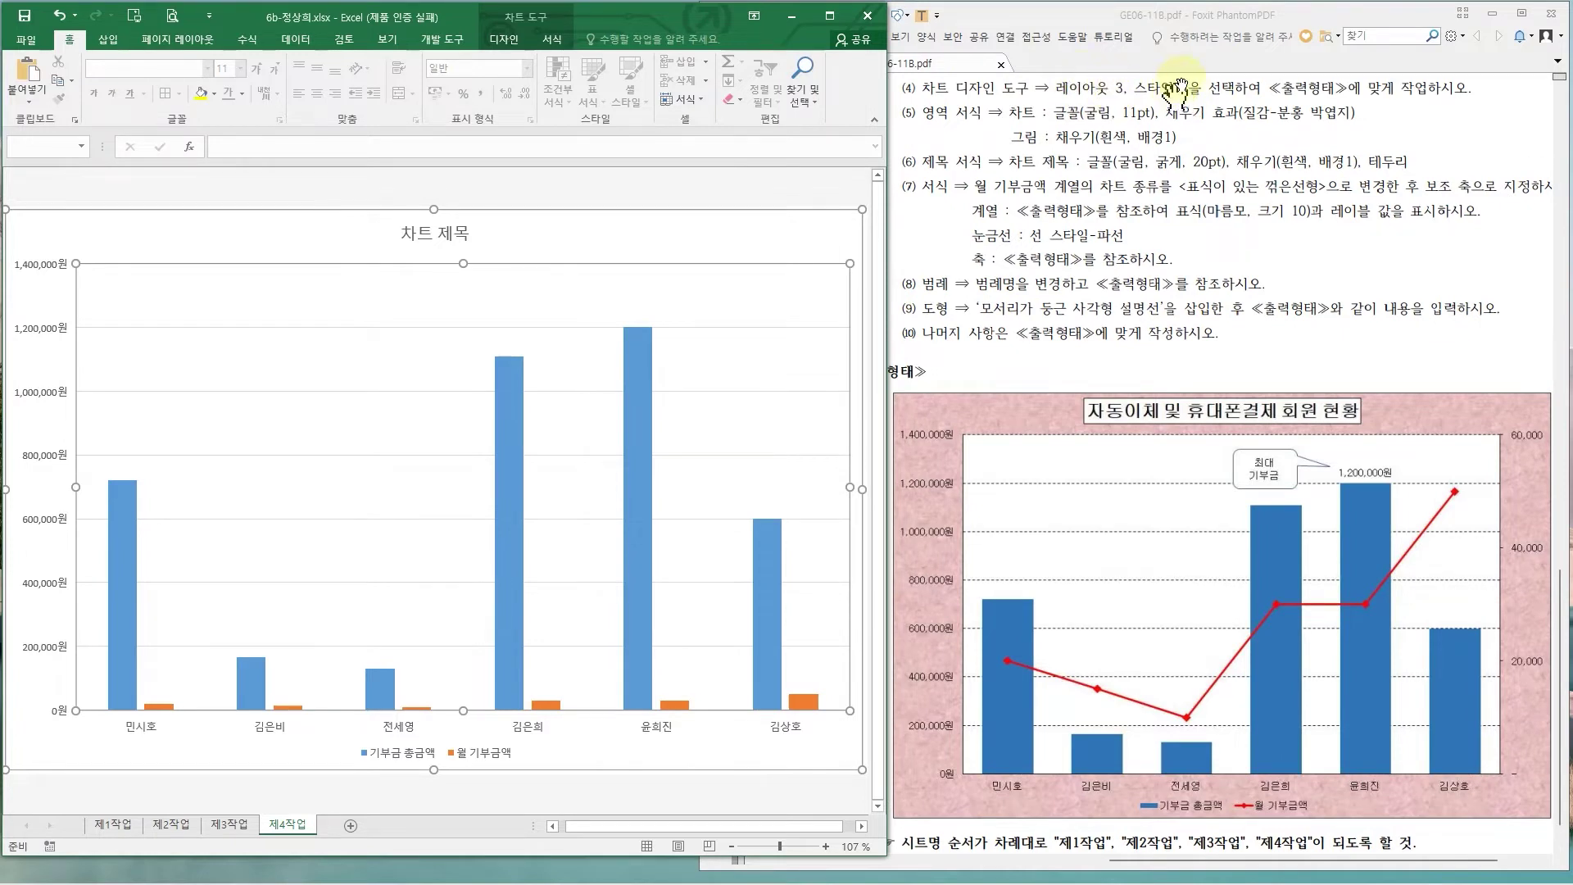
left_click(327, 303)
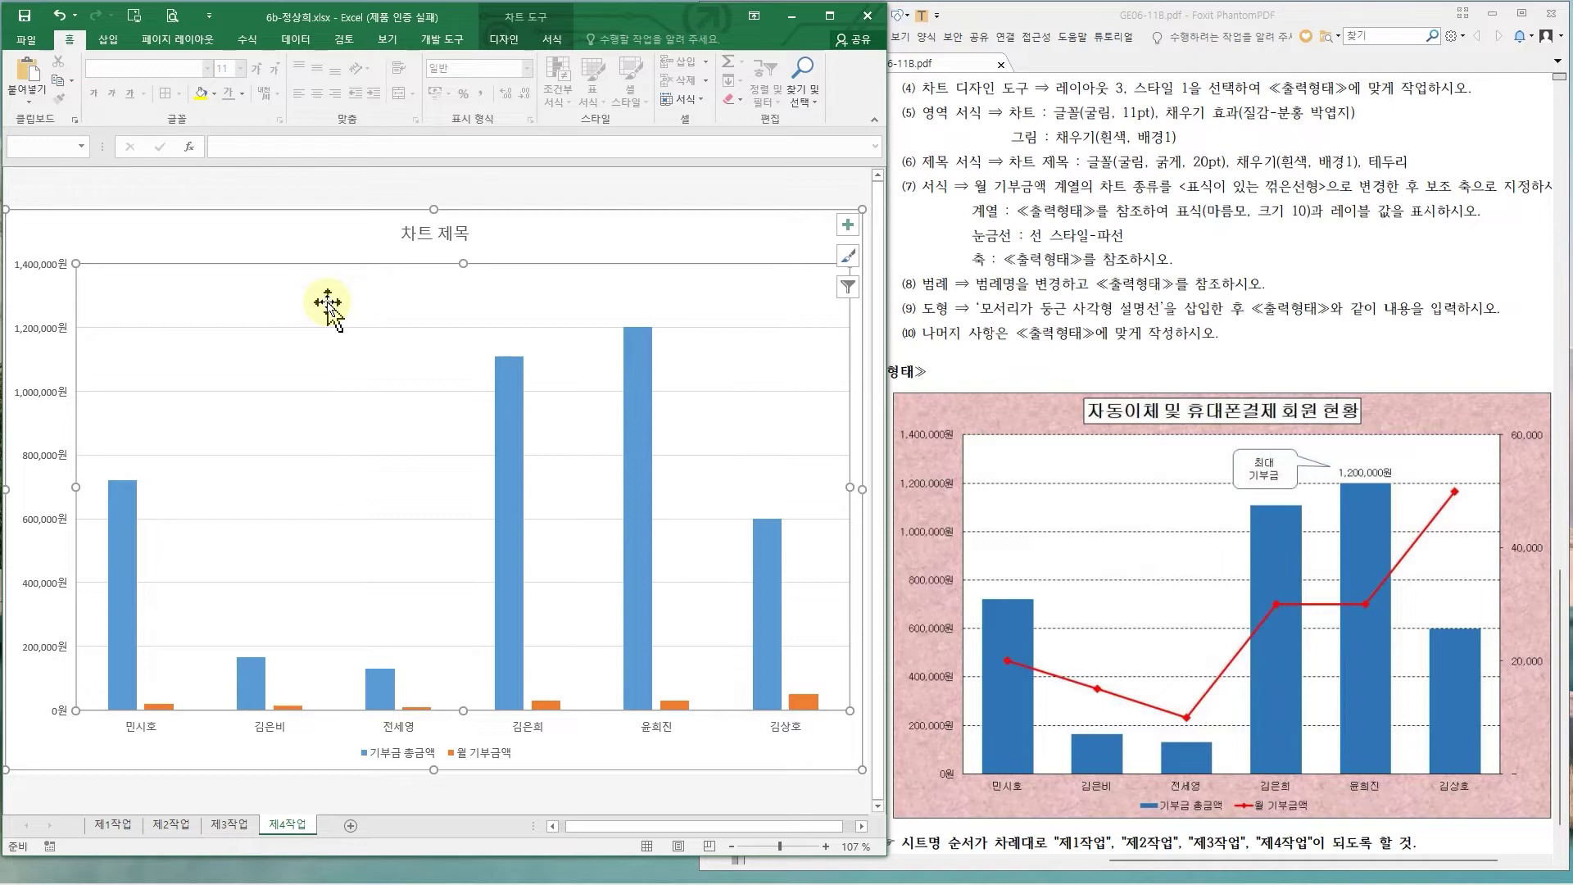
left_click(504, 41)
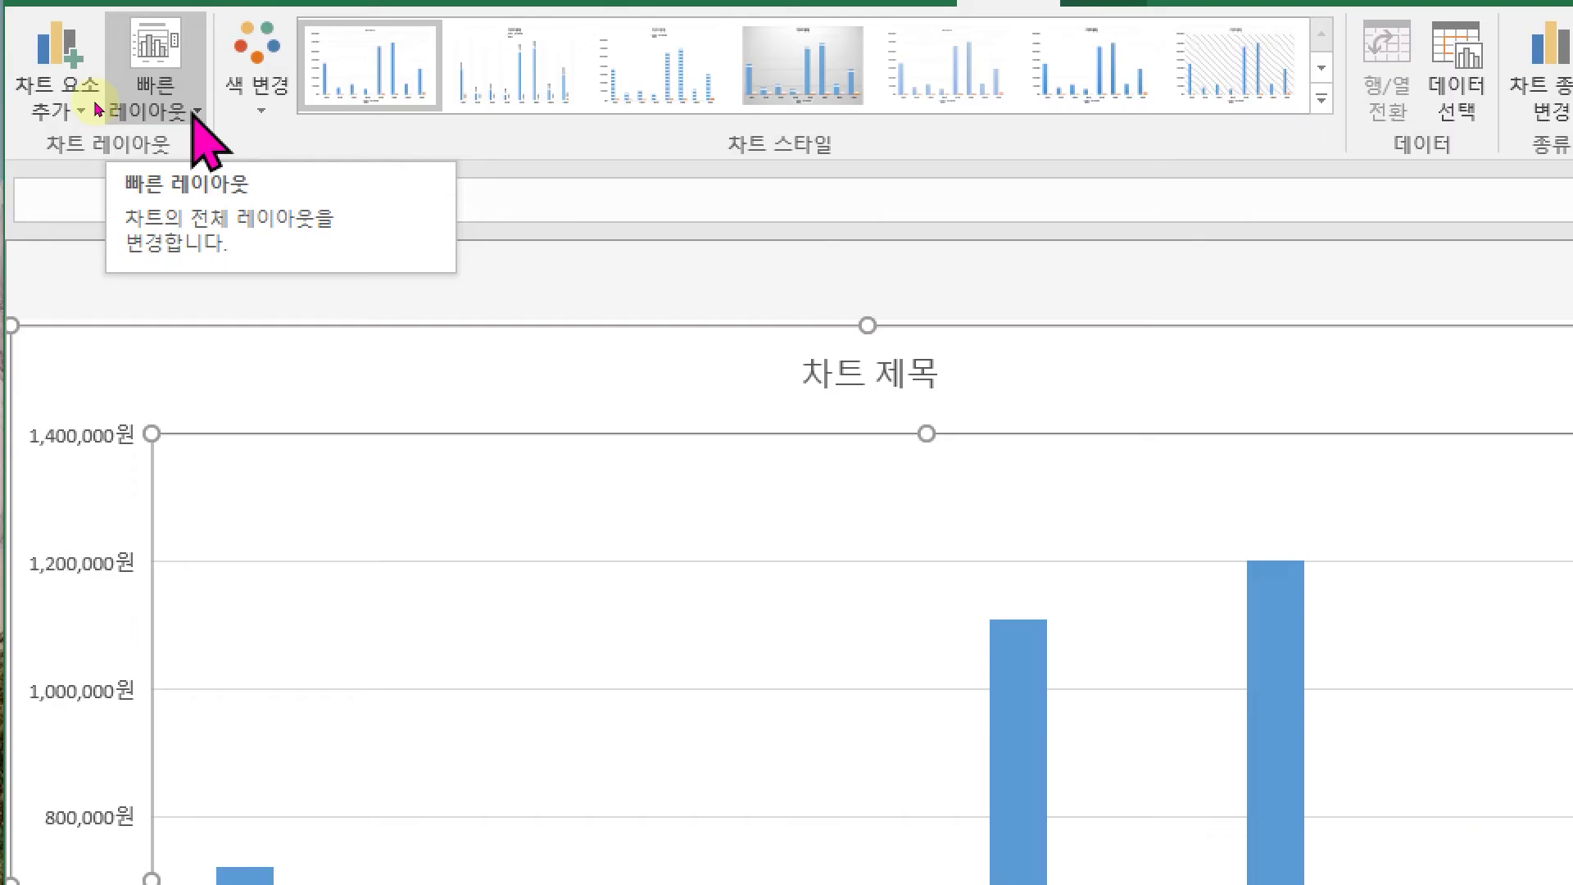
left_click(192, 113)
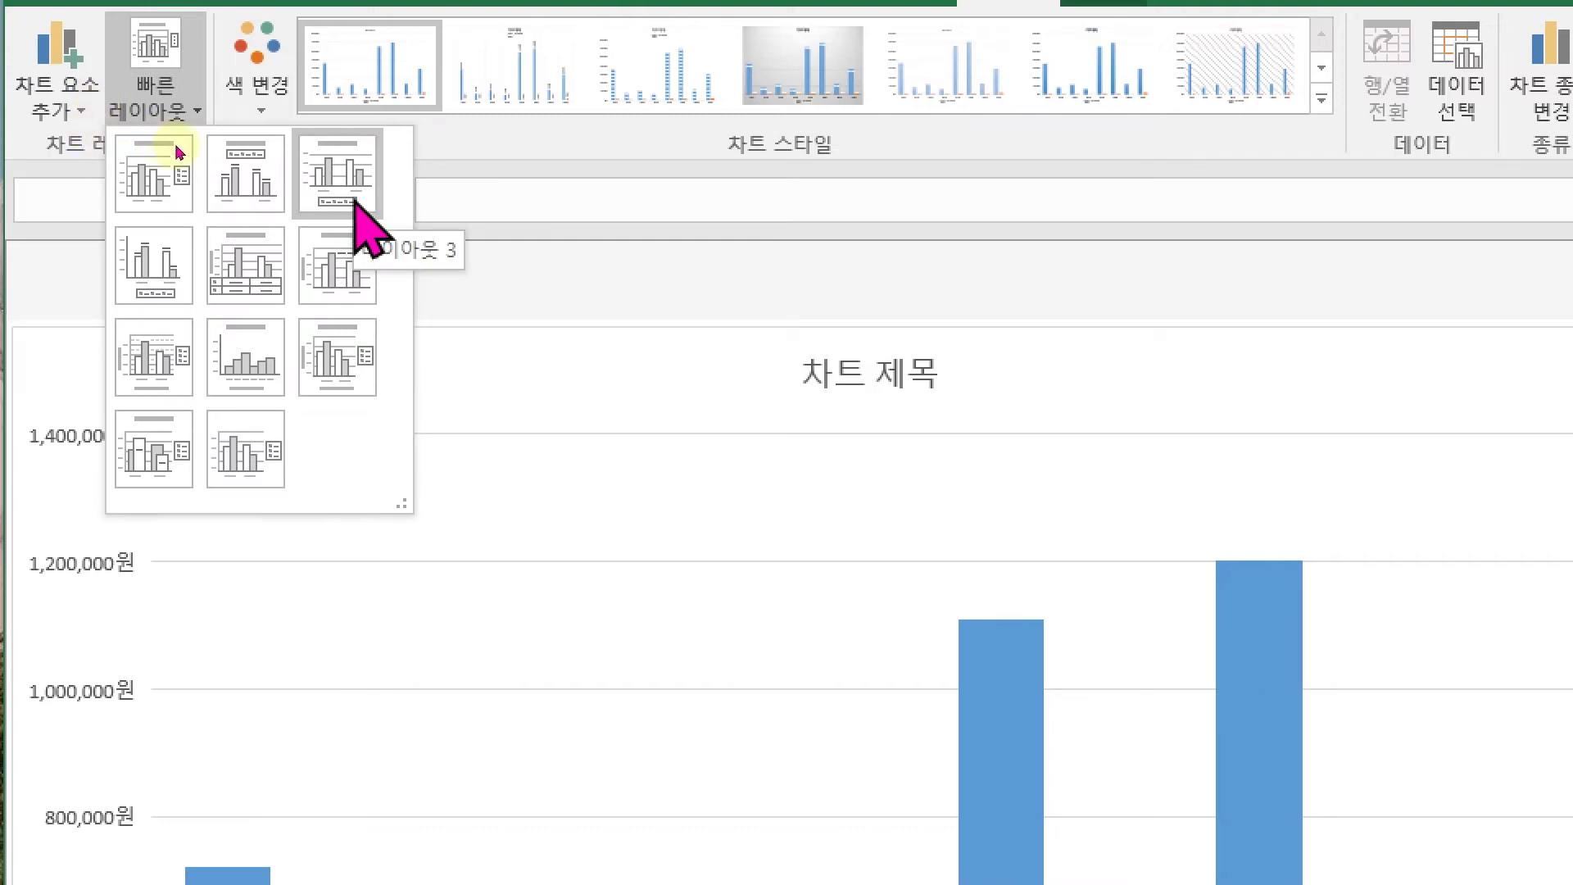
left_click(355, 201)
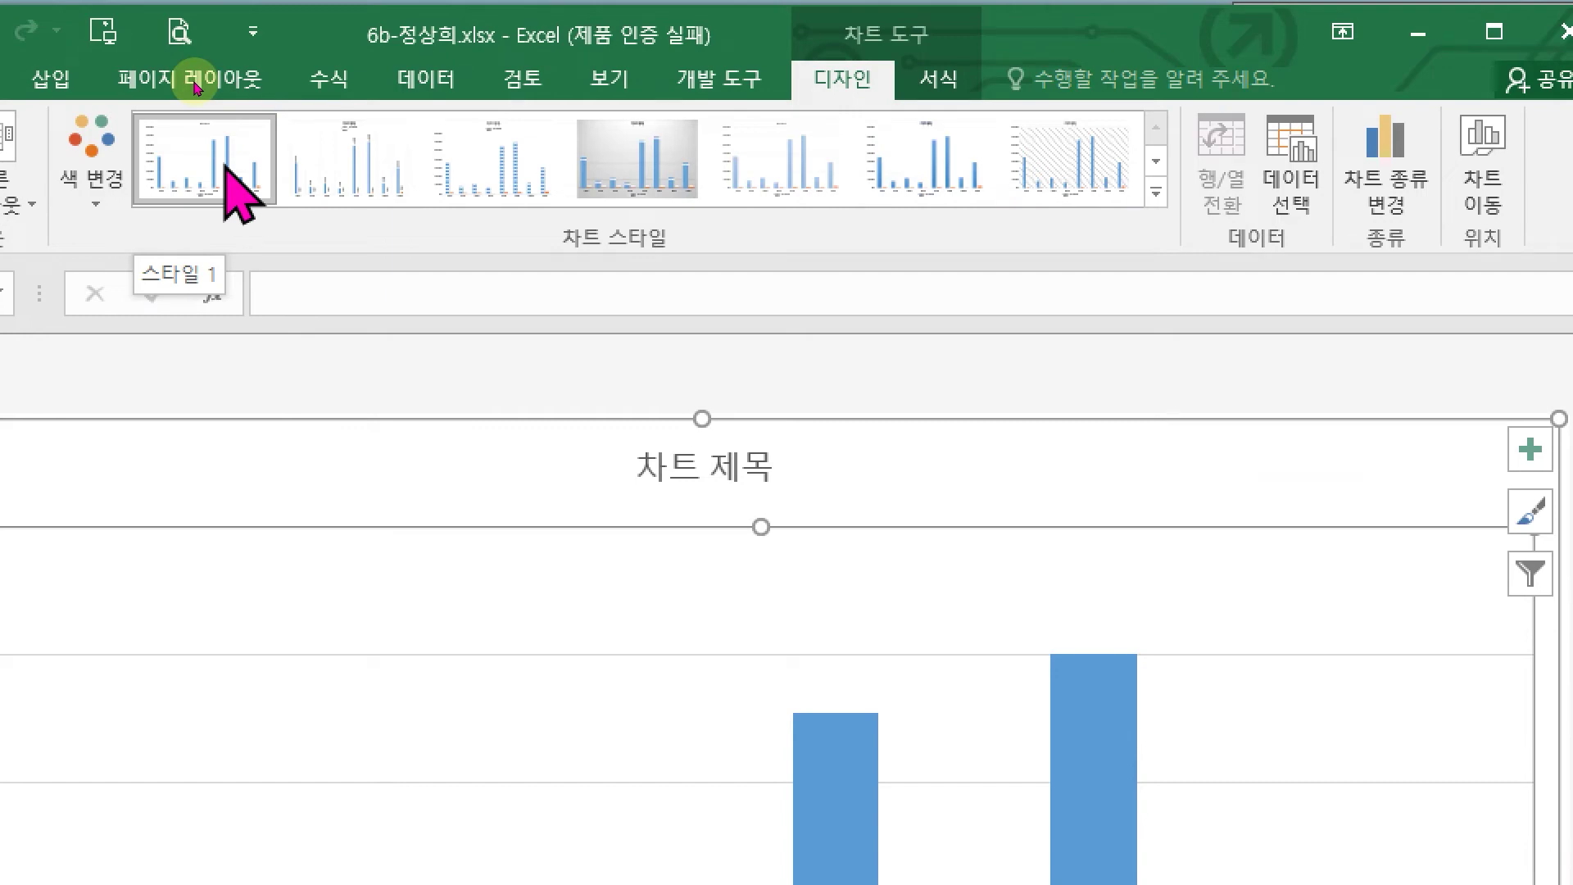
left_click(226, 164)
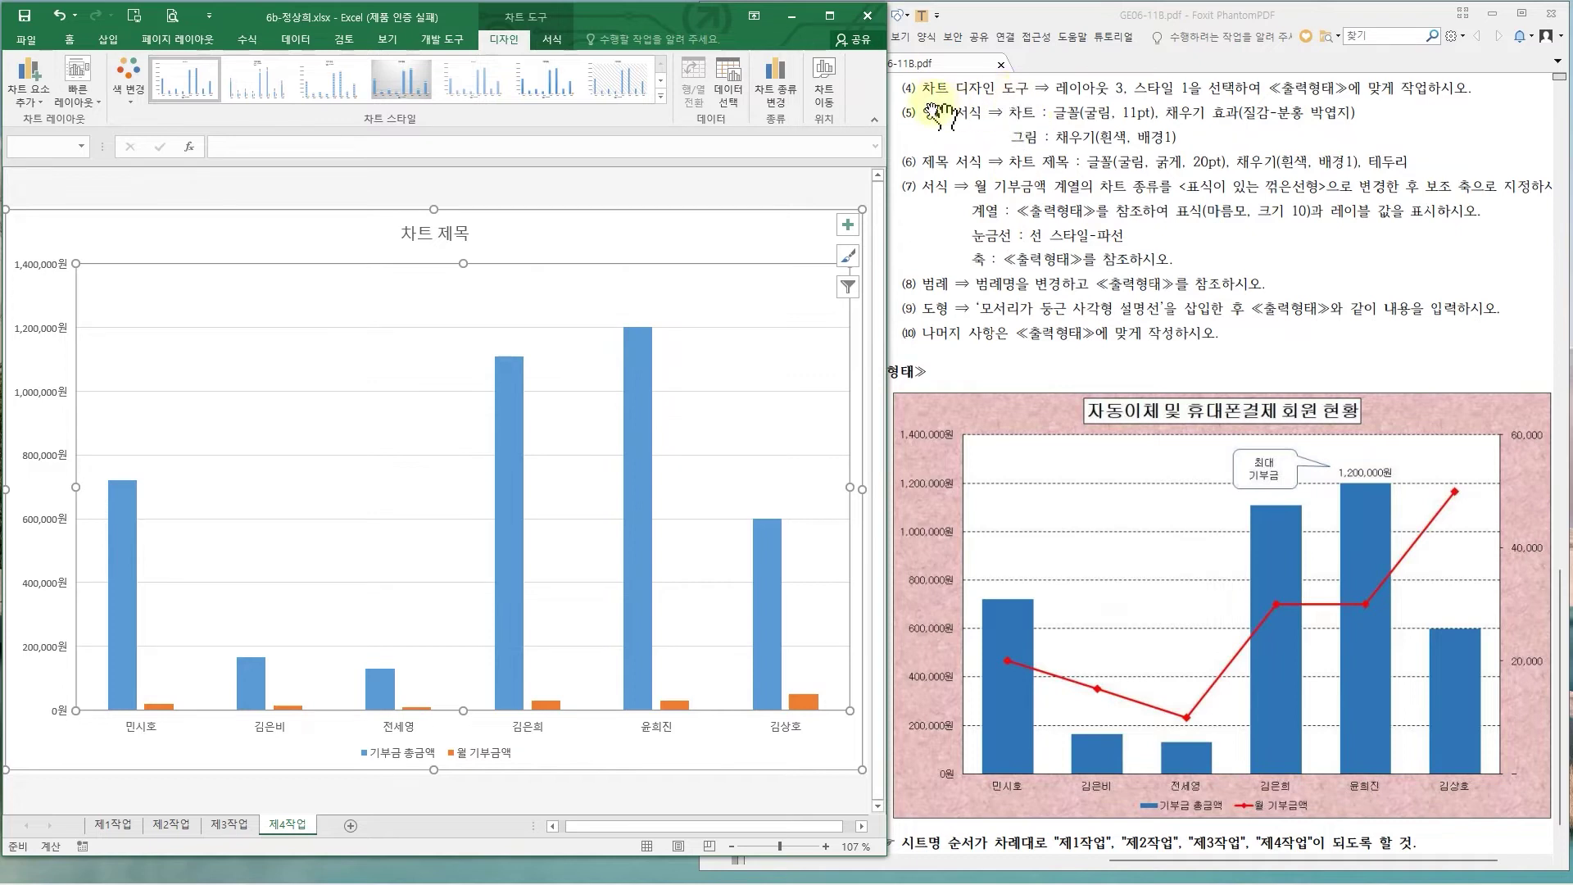
- Set the font of the whole chart area to 굴림 at 11 pt
left_click(601, 244)
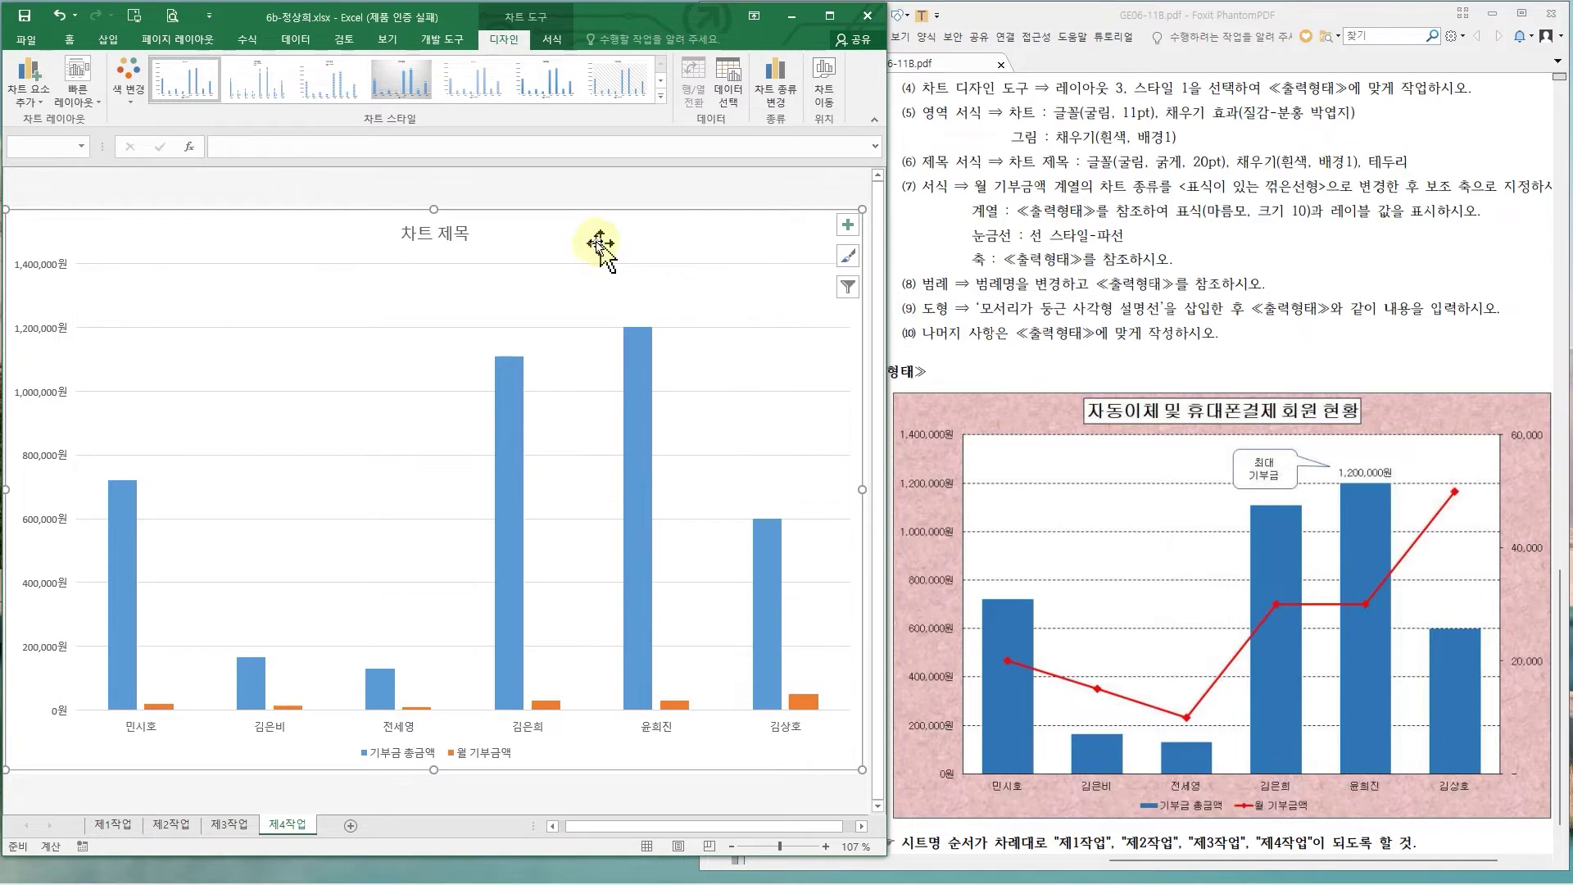
left_click(76, 43)
left_click(121, 62)
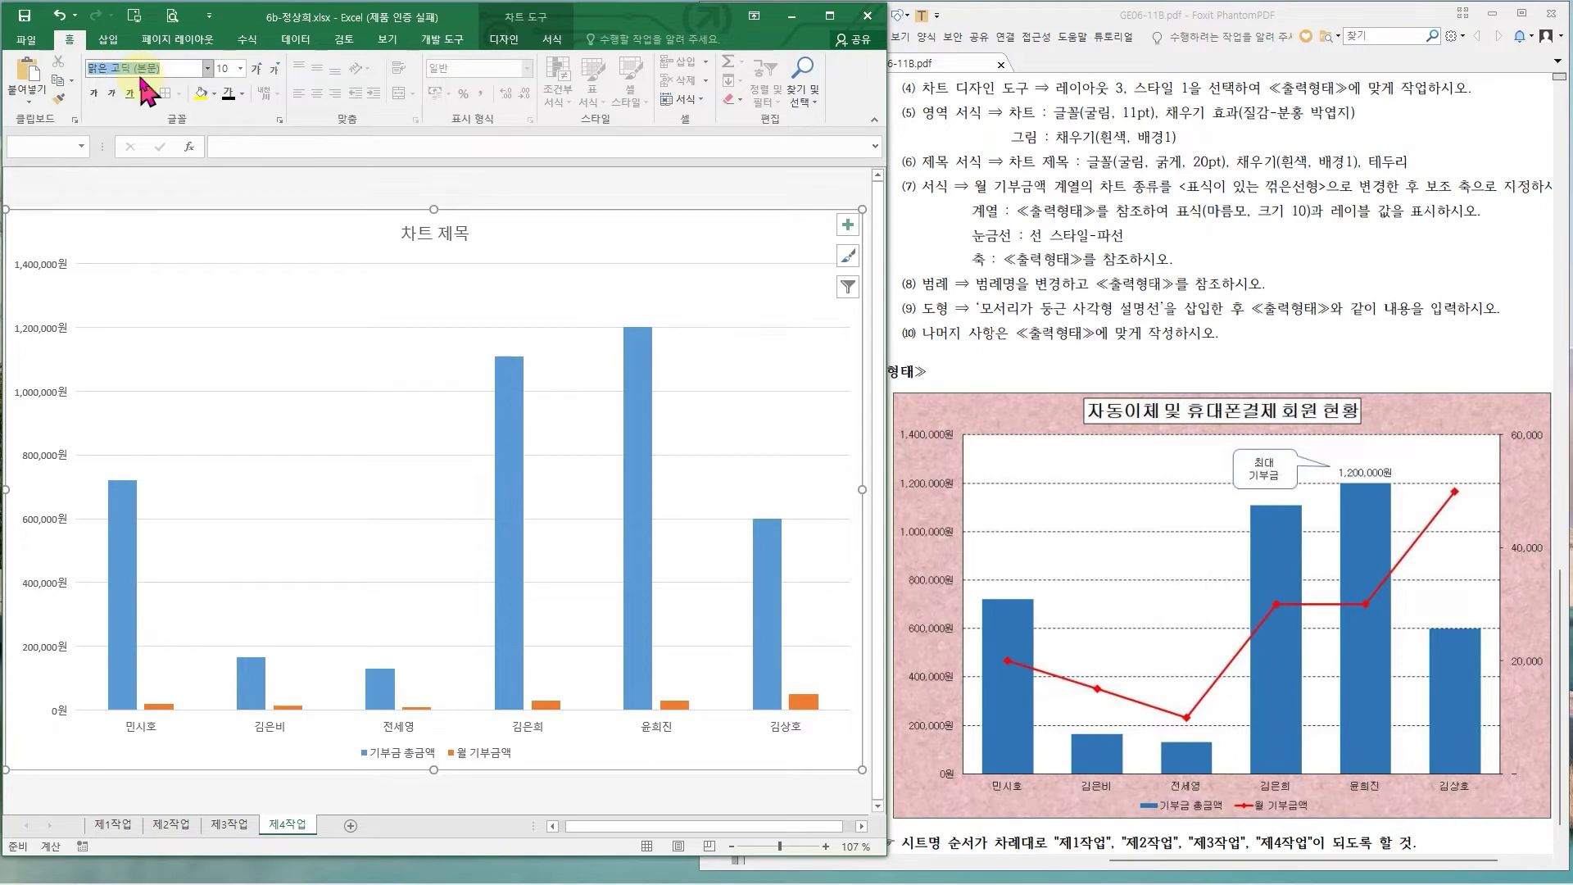
type("굴림")
key("Return")
left_click(240, 68)
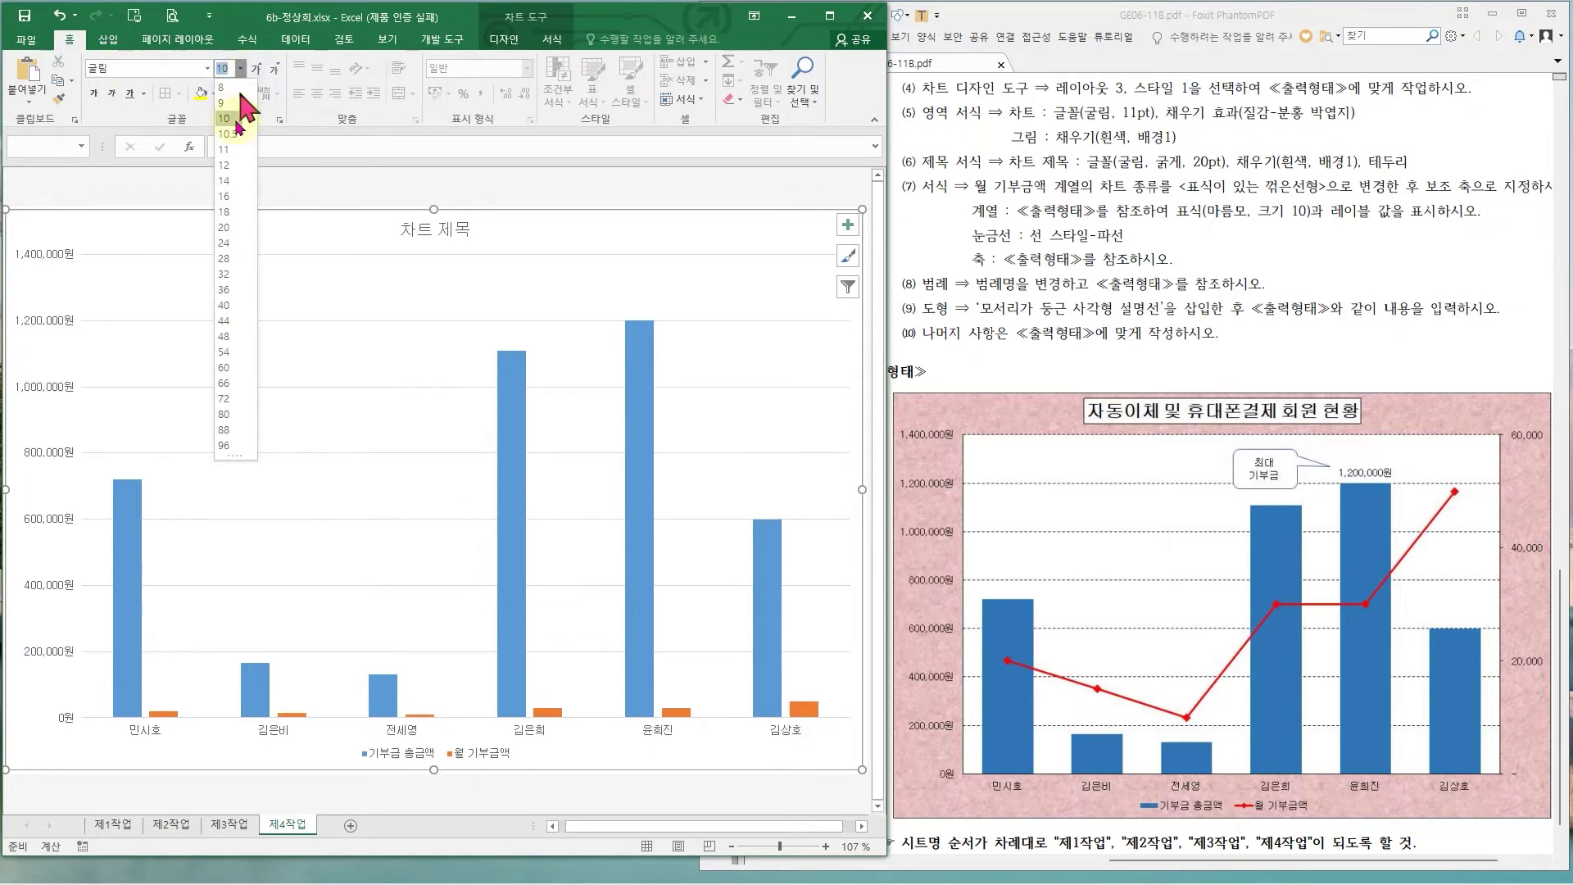
left_click(229, 148)
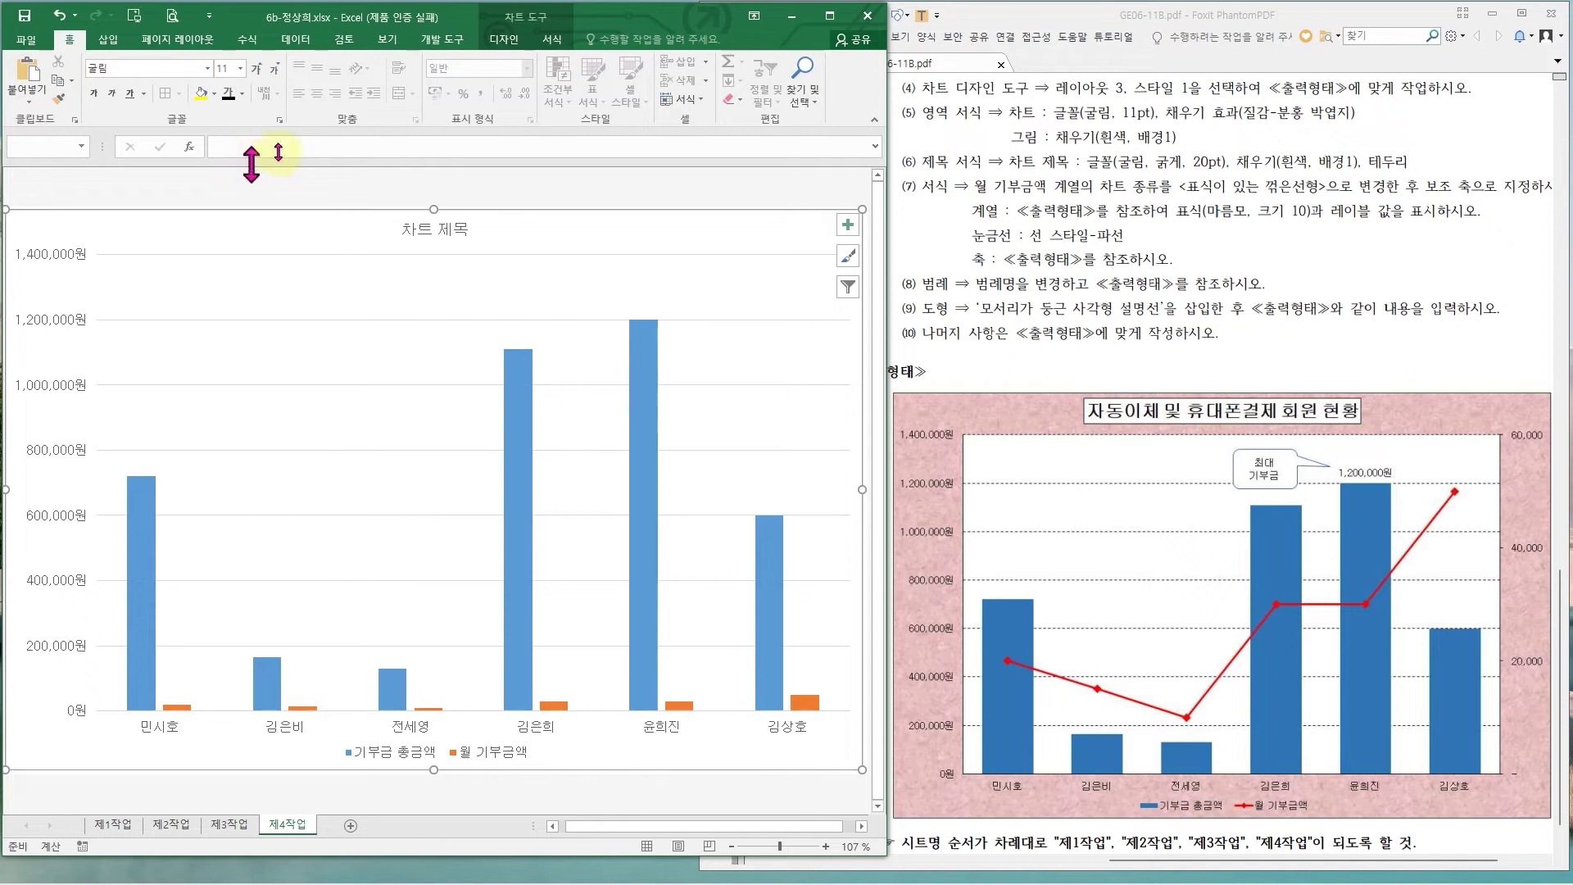
- Fill the chart area with the 분홍 박엽지 texture
left_click(552, 38)
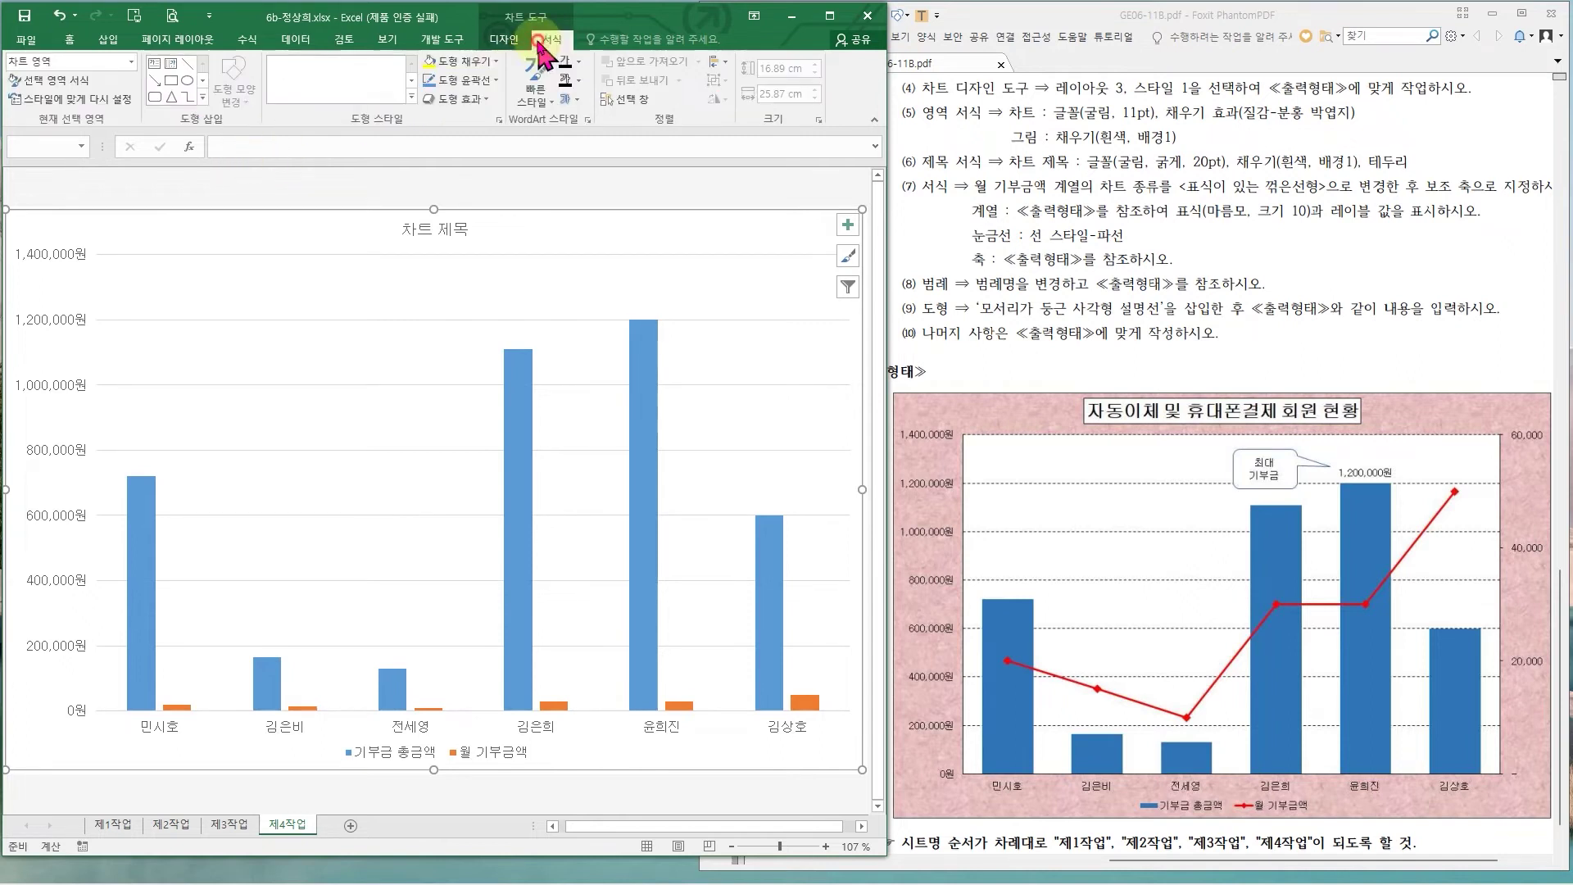
left_click(495, 64)
mouse_move(505, 305)
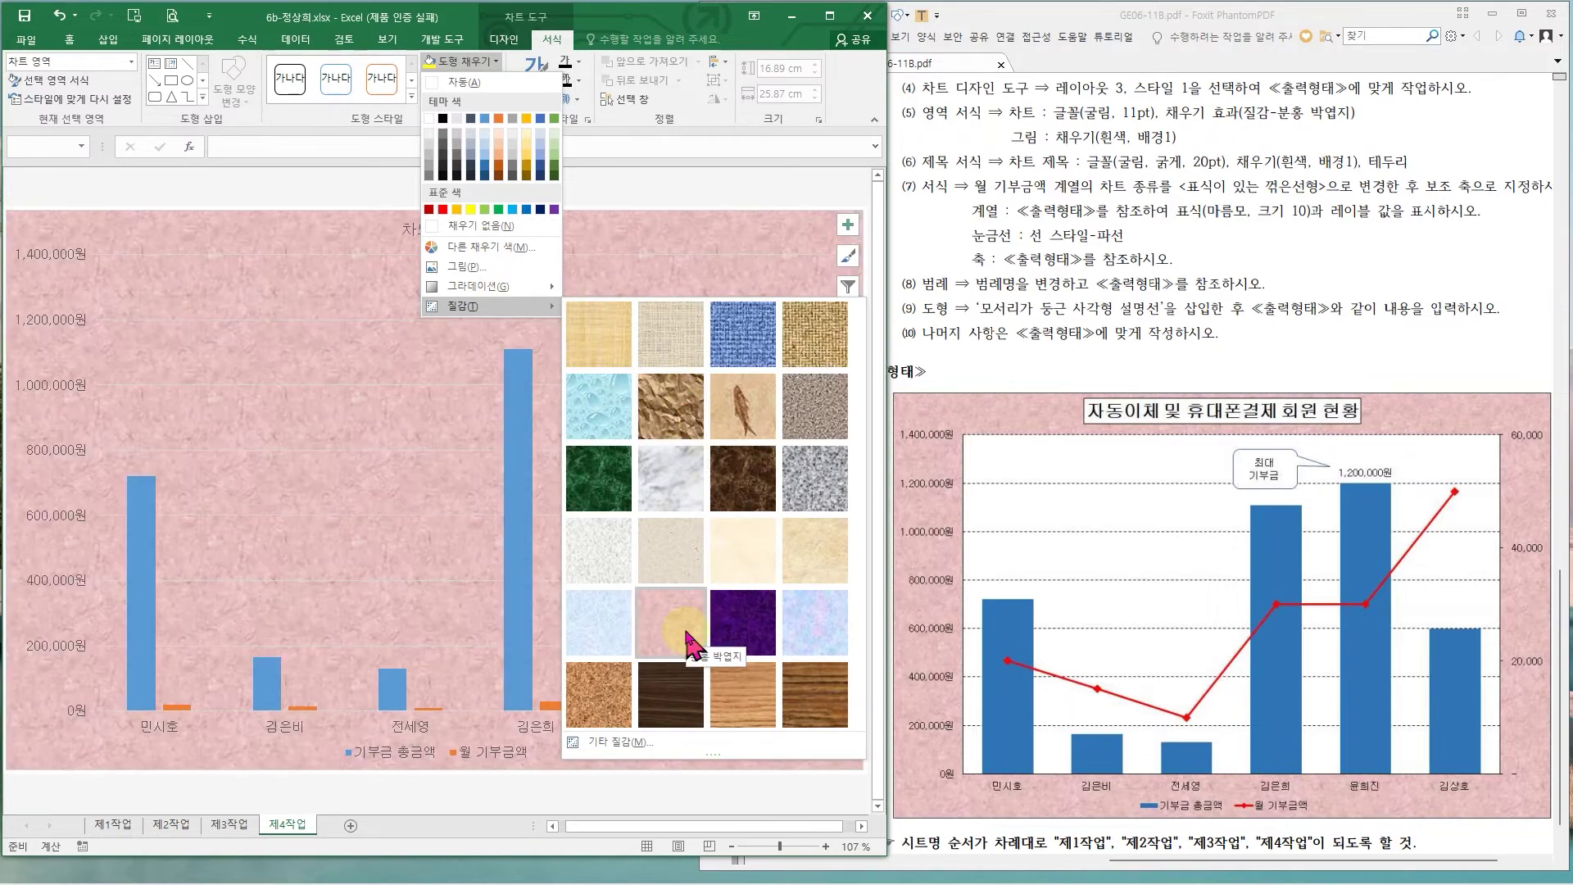
left_click(687, 636)
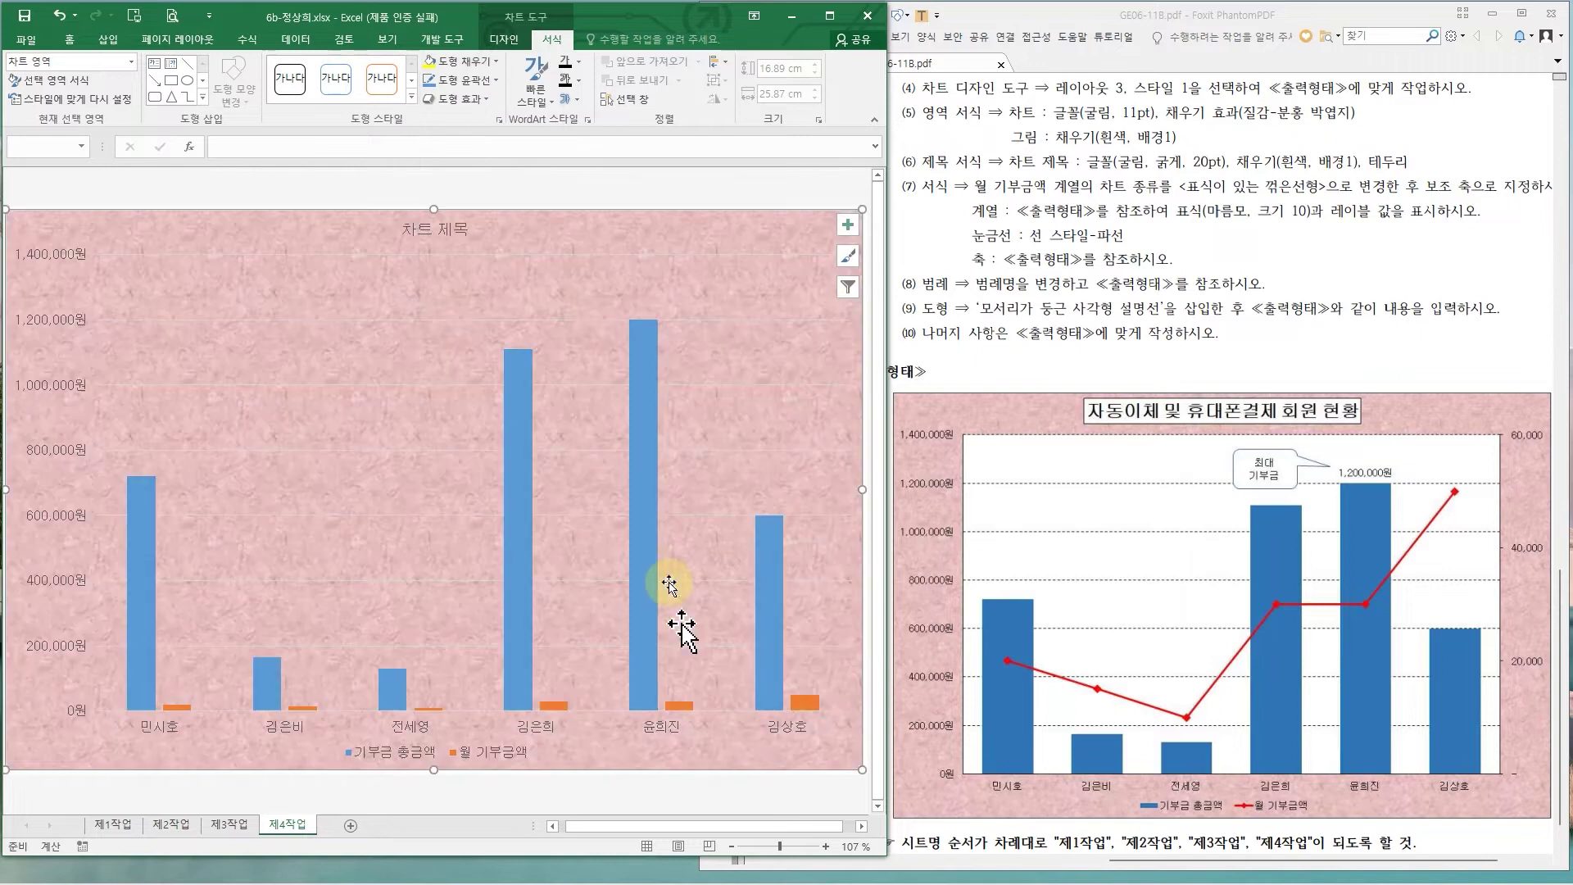
left_click_drag(1005, 117, 1192, 155)
left_click_drag(916, 98, 955, 138)
key("Escape")
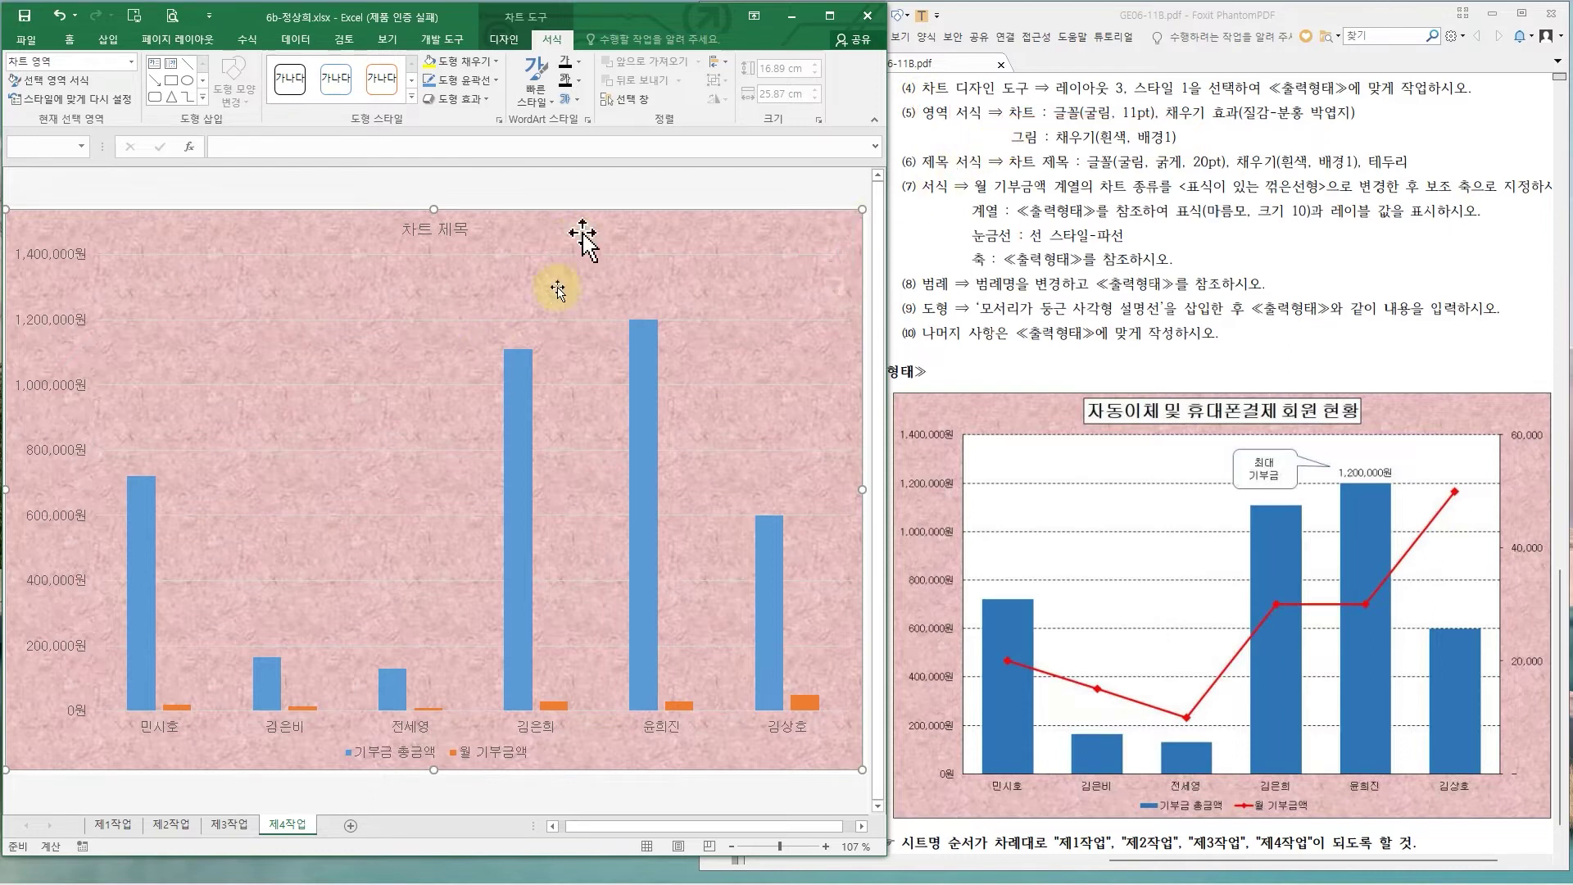
- Fill the plot area with the theme colour 흰색, 배경 1
left_click(433, 485)
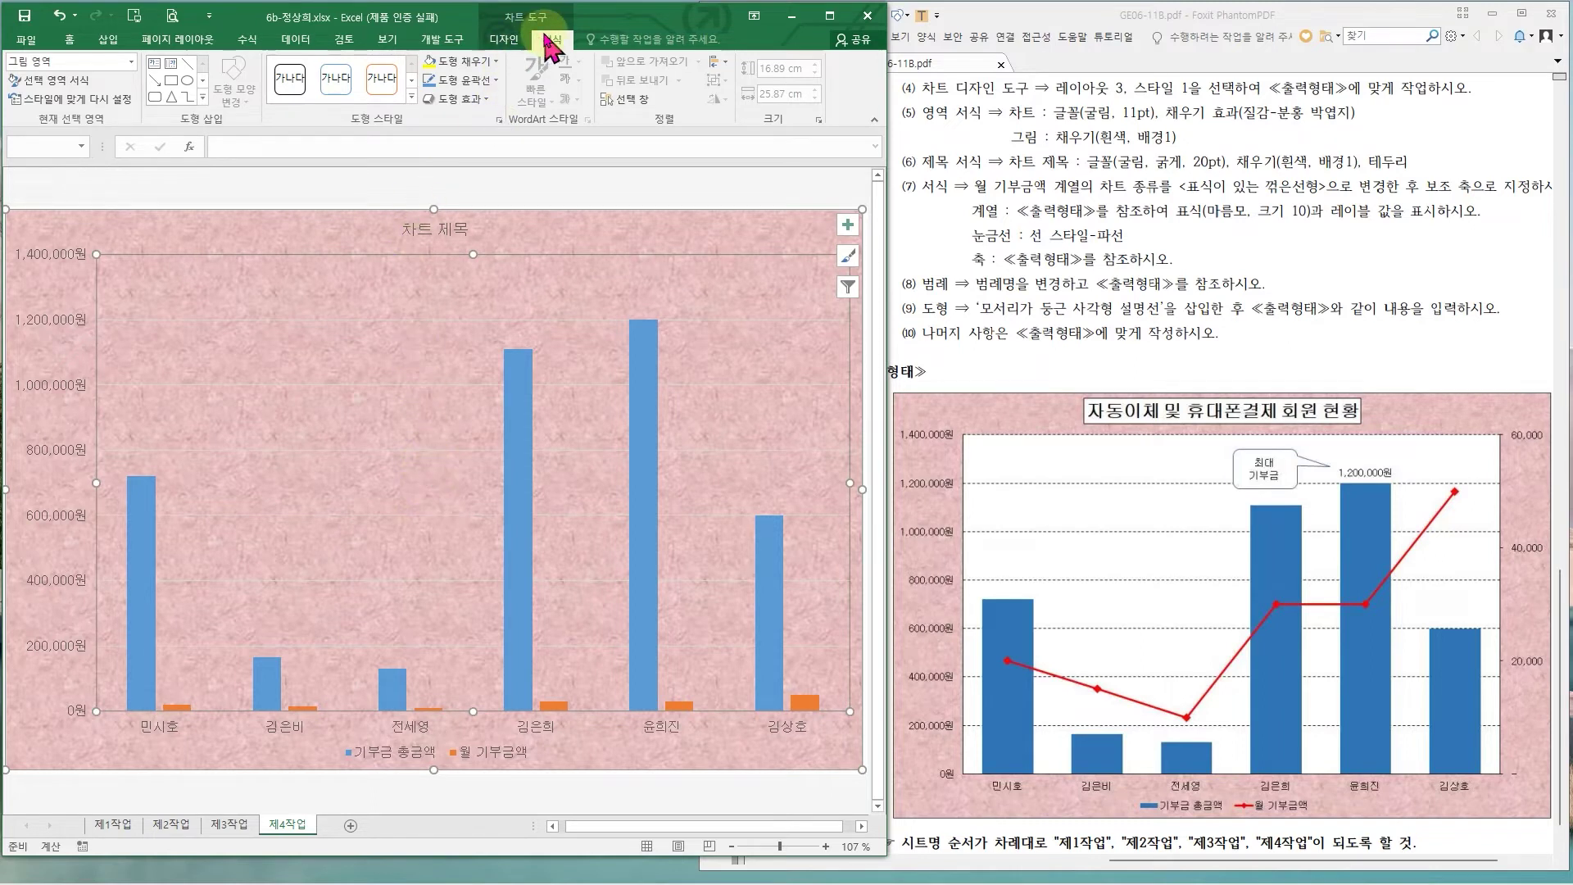
left_click(461, 61)
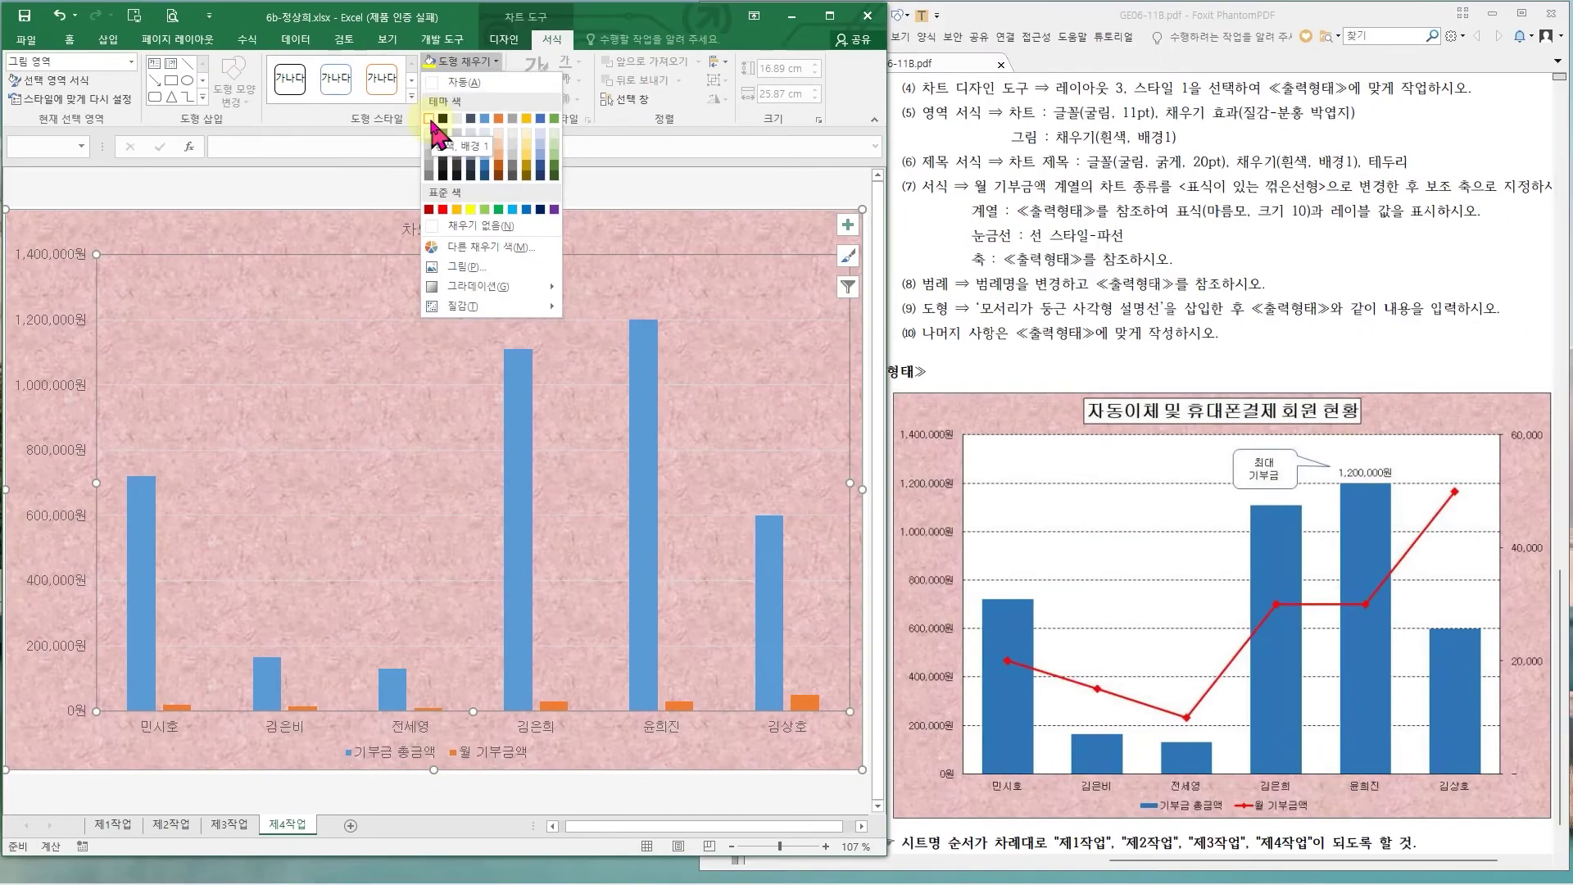
left_click(426, 117)
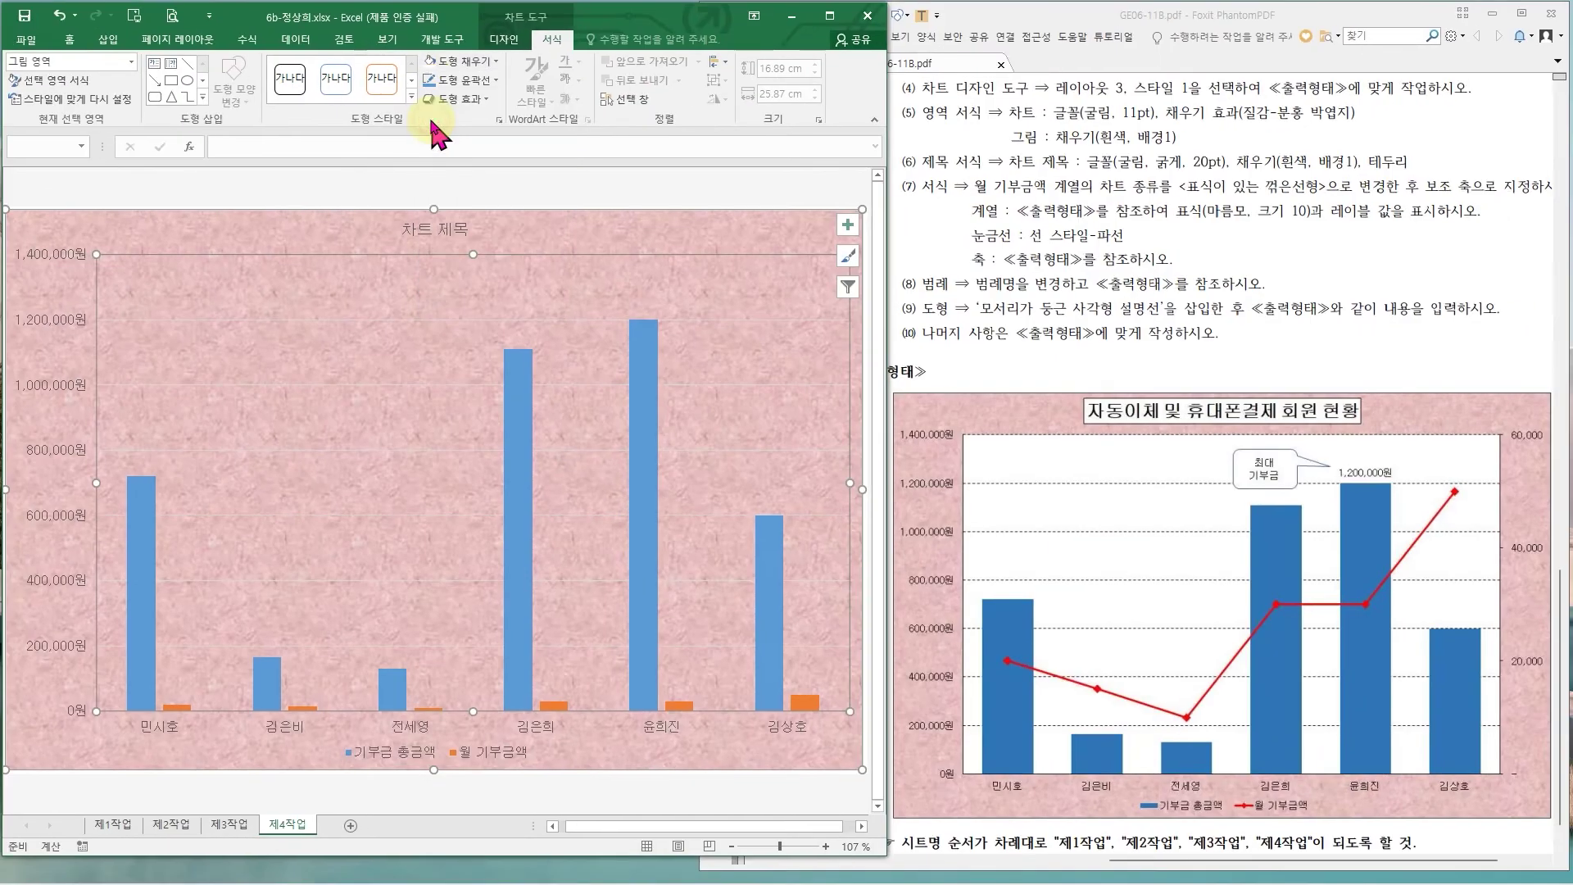
left_click_drag(912, 150, 1409, 174)
key("Escape")
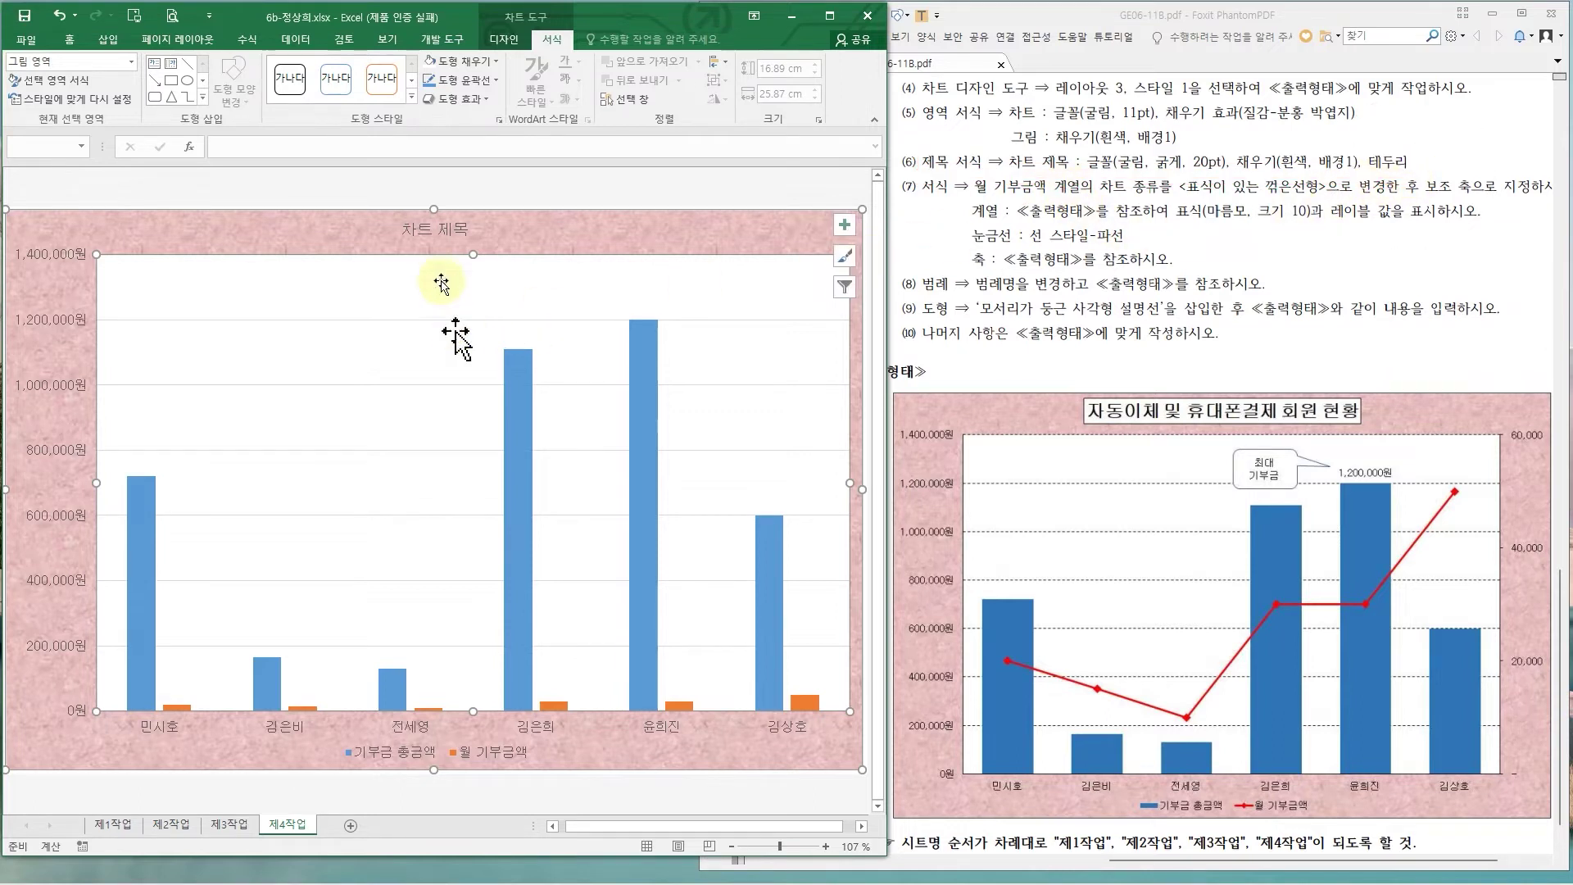
- Replace the chart title text with 자동이체 및 휴대폰결제 회원 현황
left_click(428, 228)
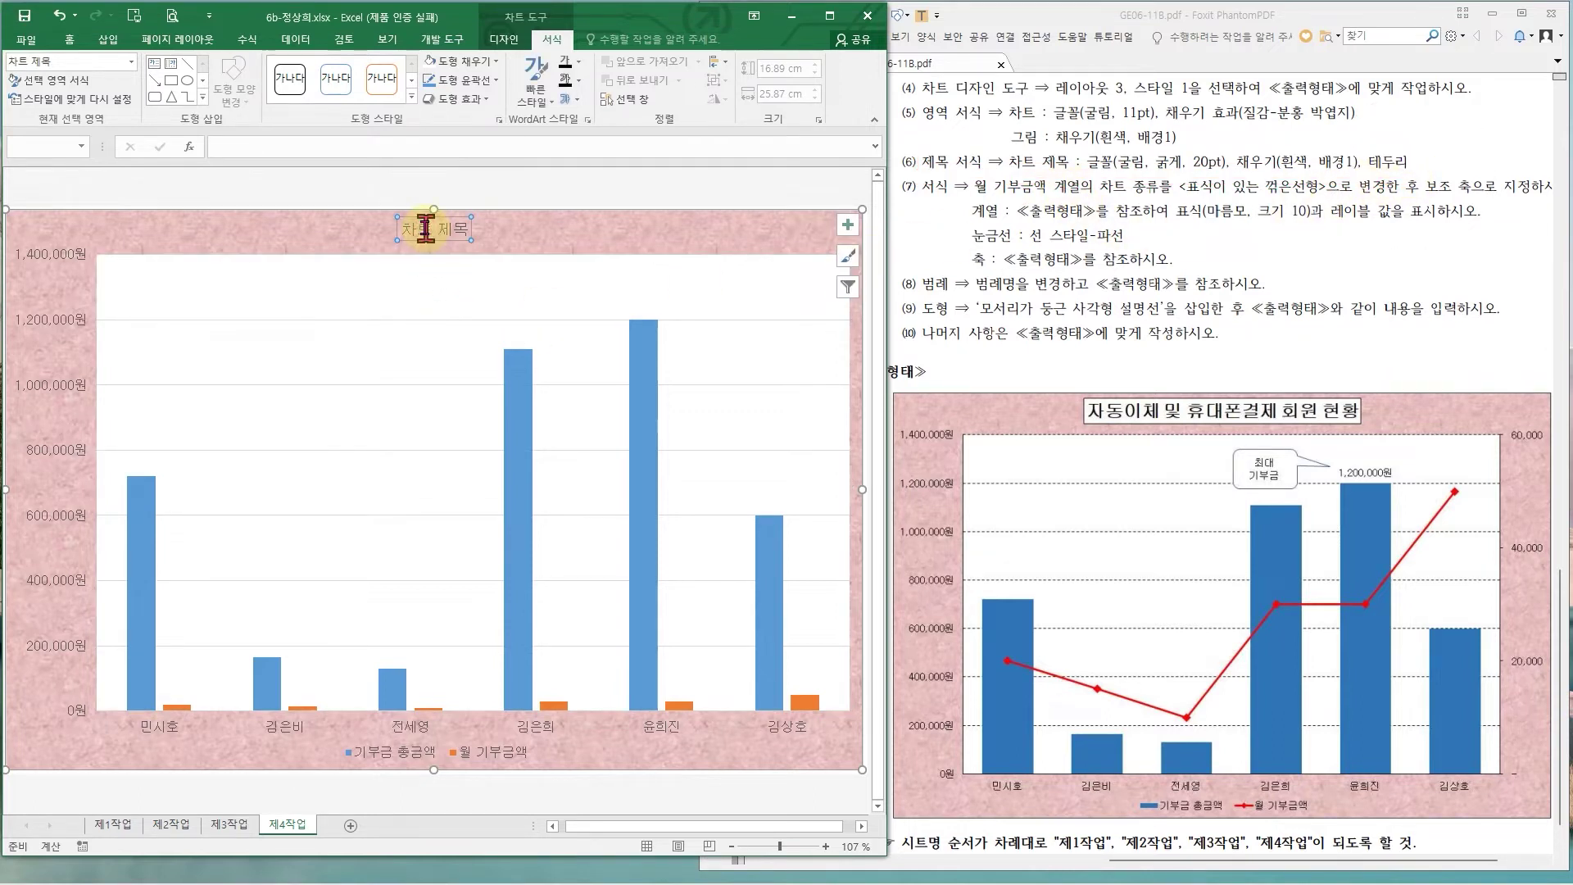
type("자도")
type("이체 및 휴대폰결제 회원 현황")
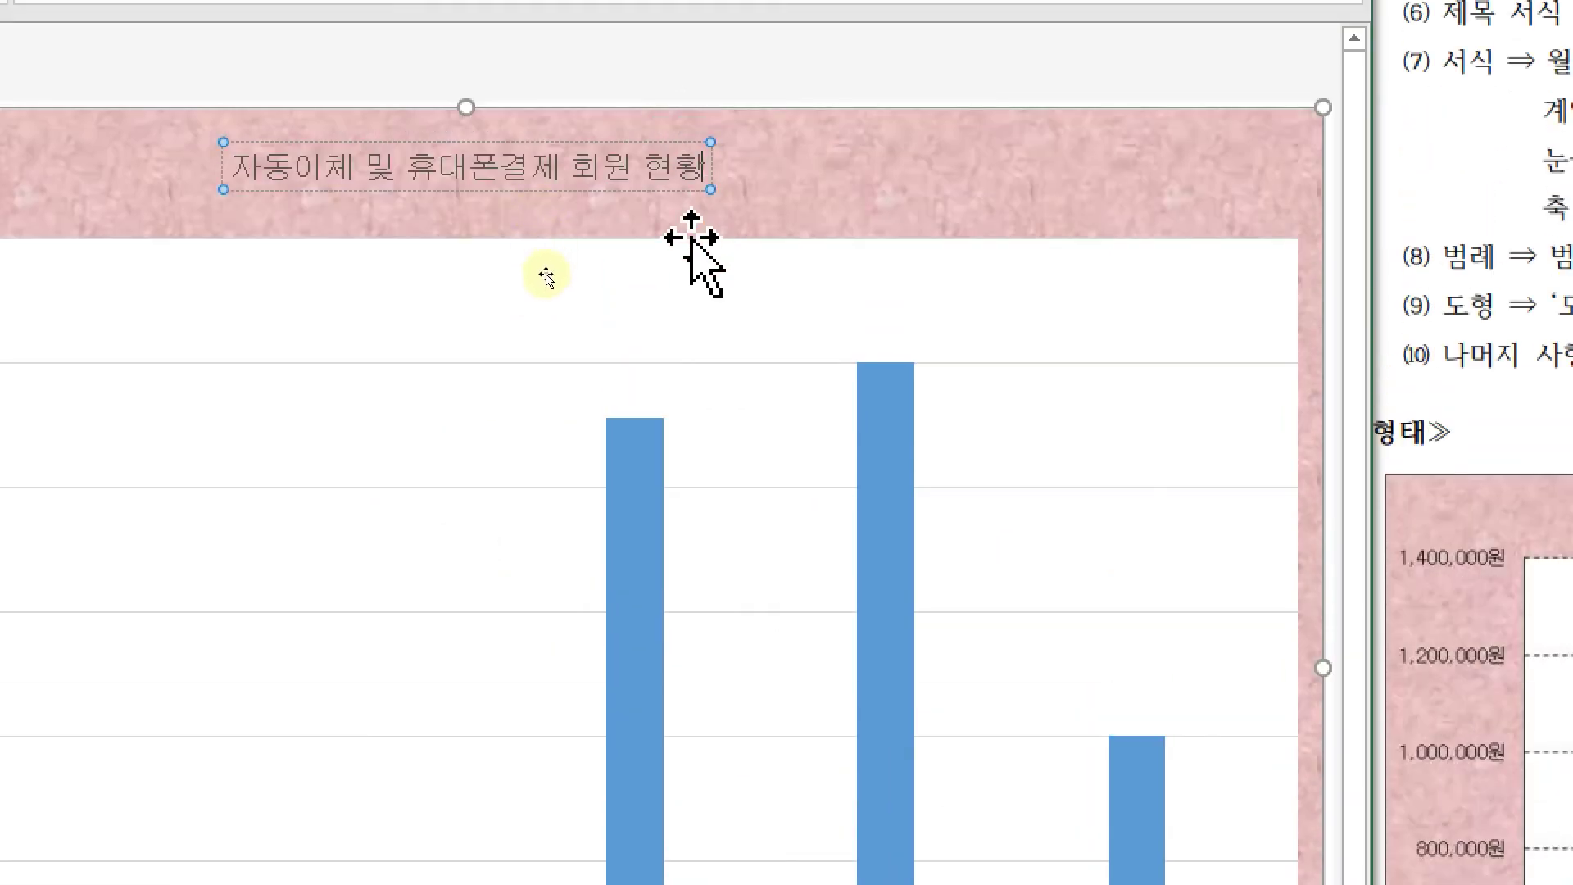
key("Escape")
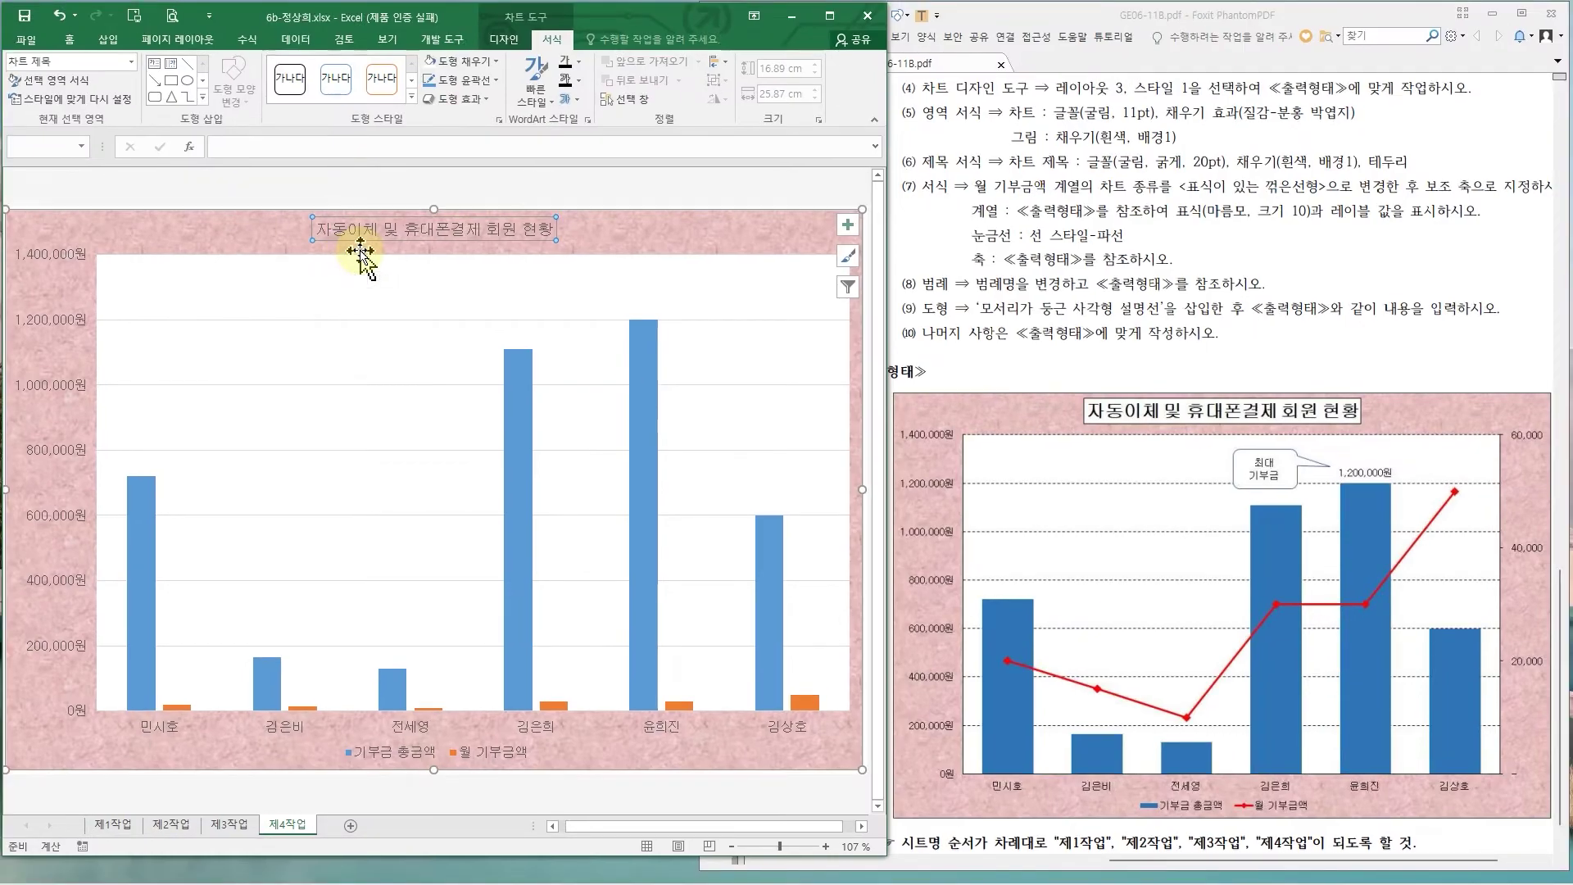
- Set the chart title's font size to 20 pt and make it bold
left_click(70, 39)
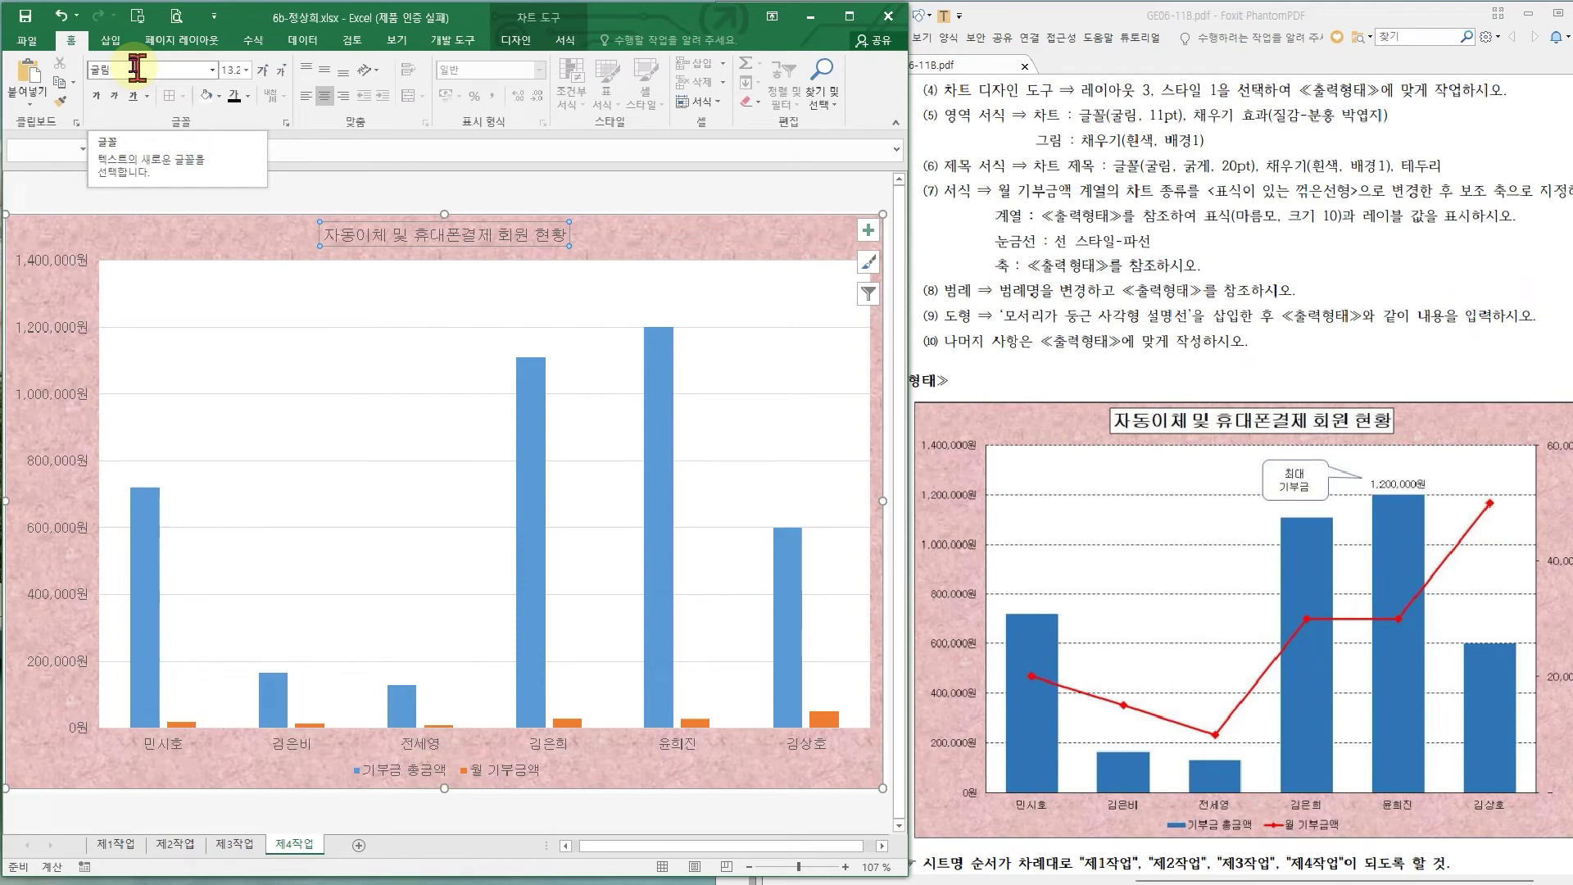
left_click(244, 71)
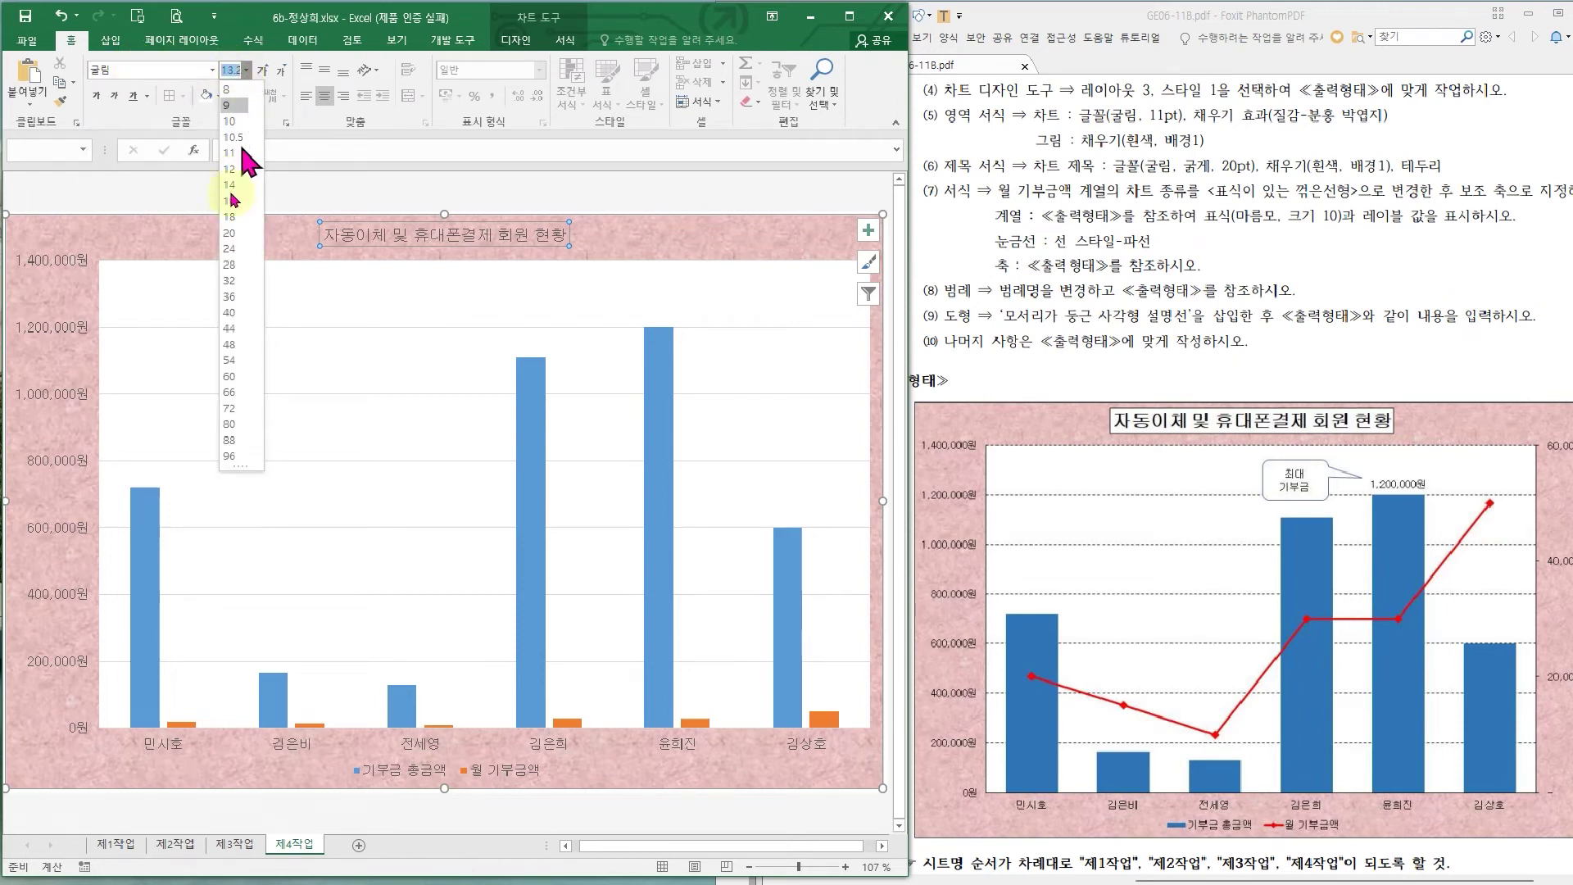
left_click(229, 233)
left_click(95, 96)
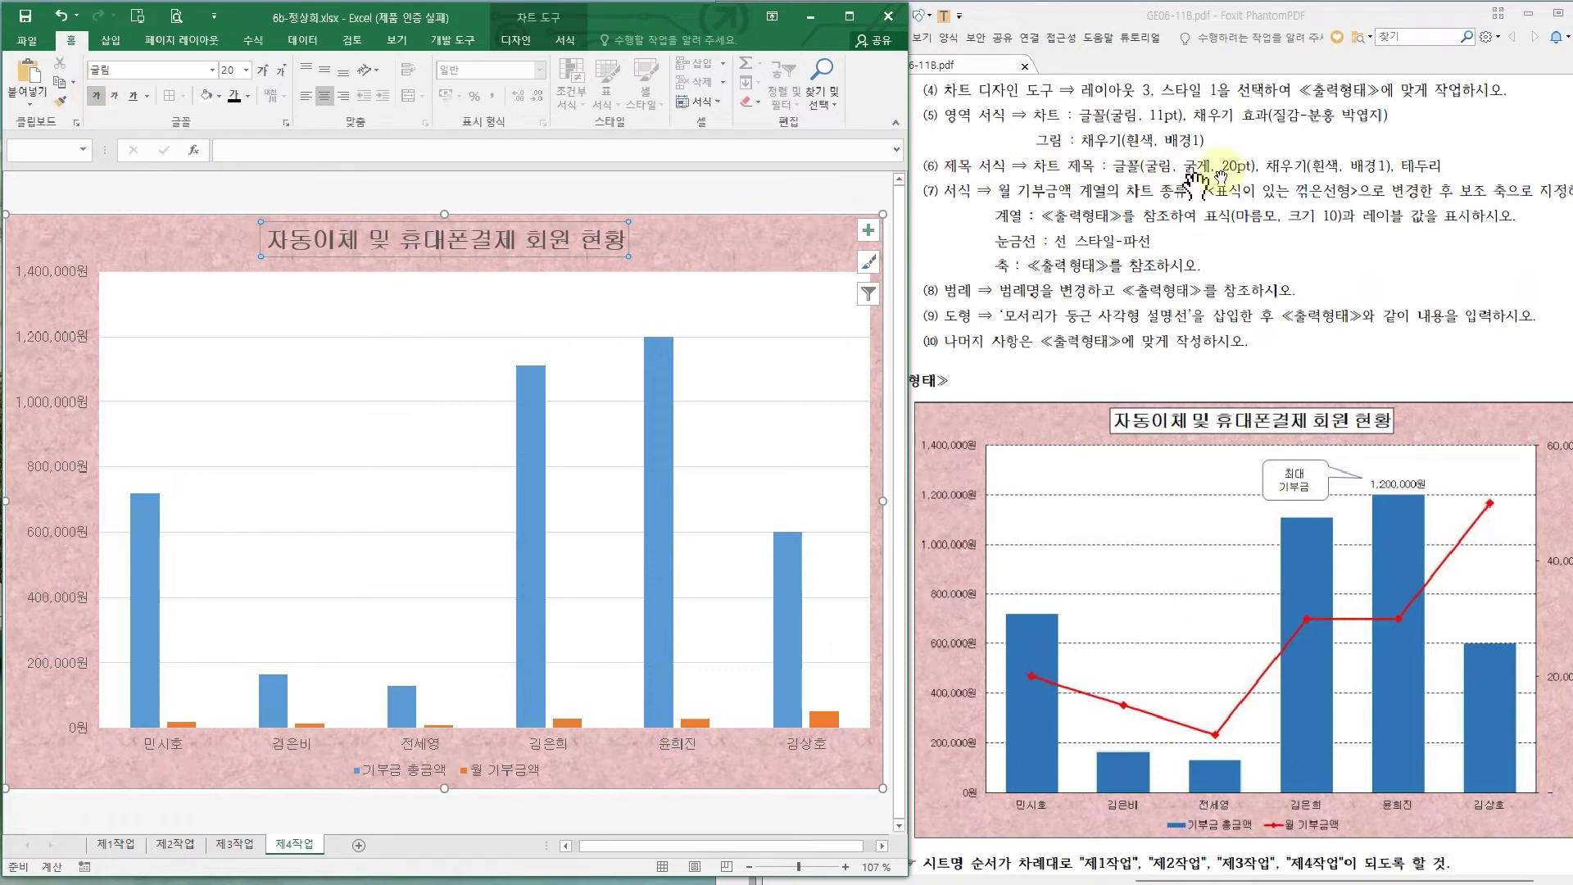
- Fill the chart title's background with the theme colour 흰색, 배경 1
left_click(516, 45)
left_click(564, 41)
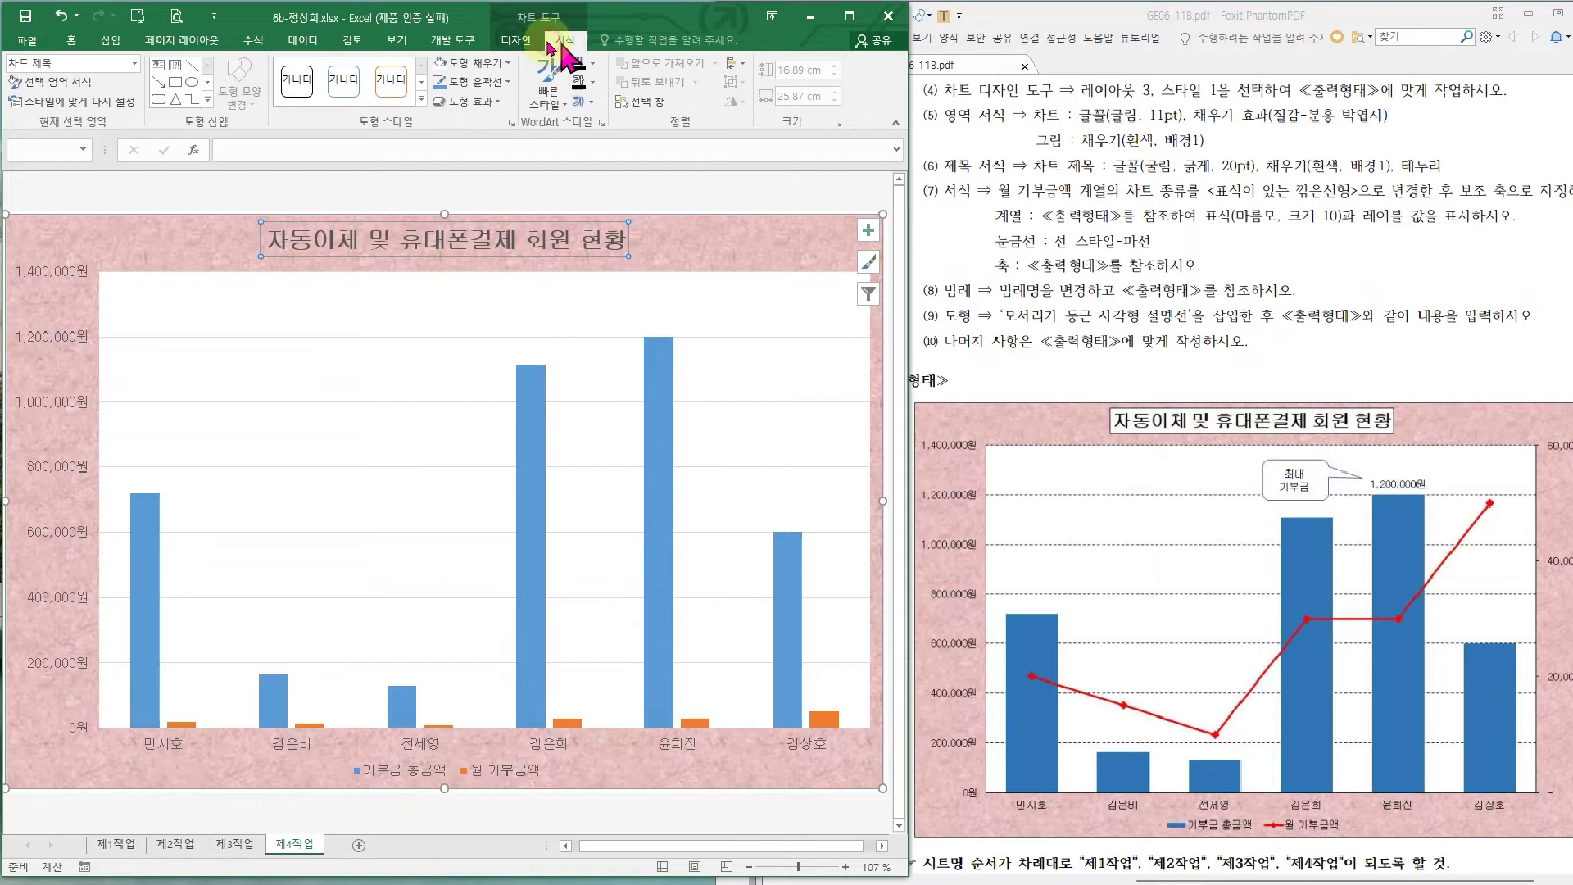
left_click(485, 62)
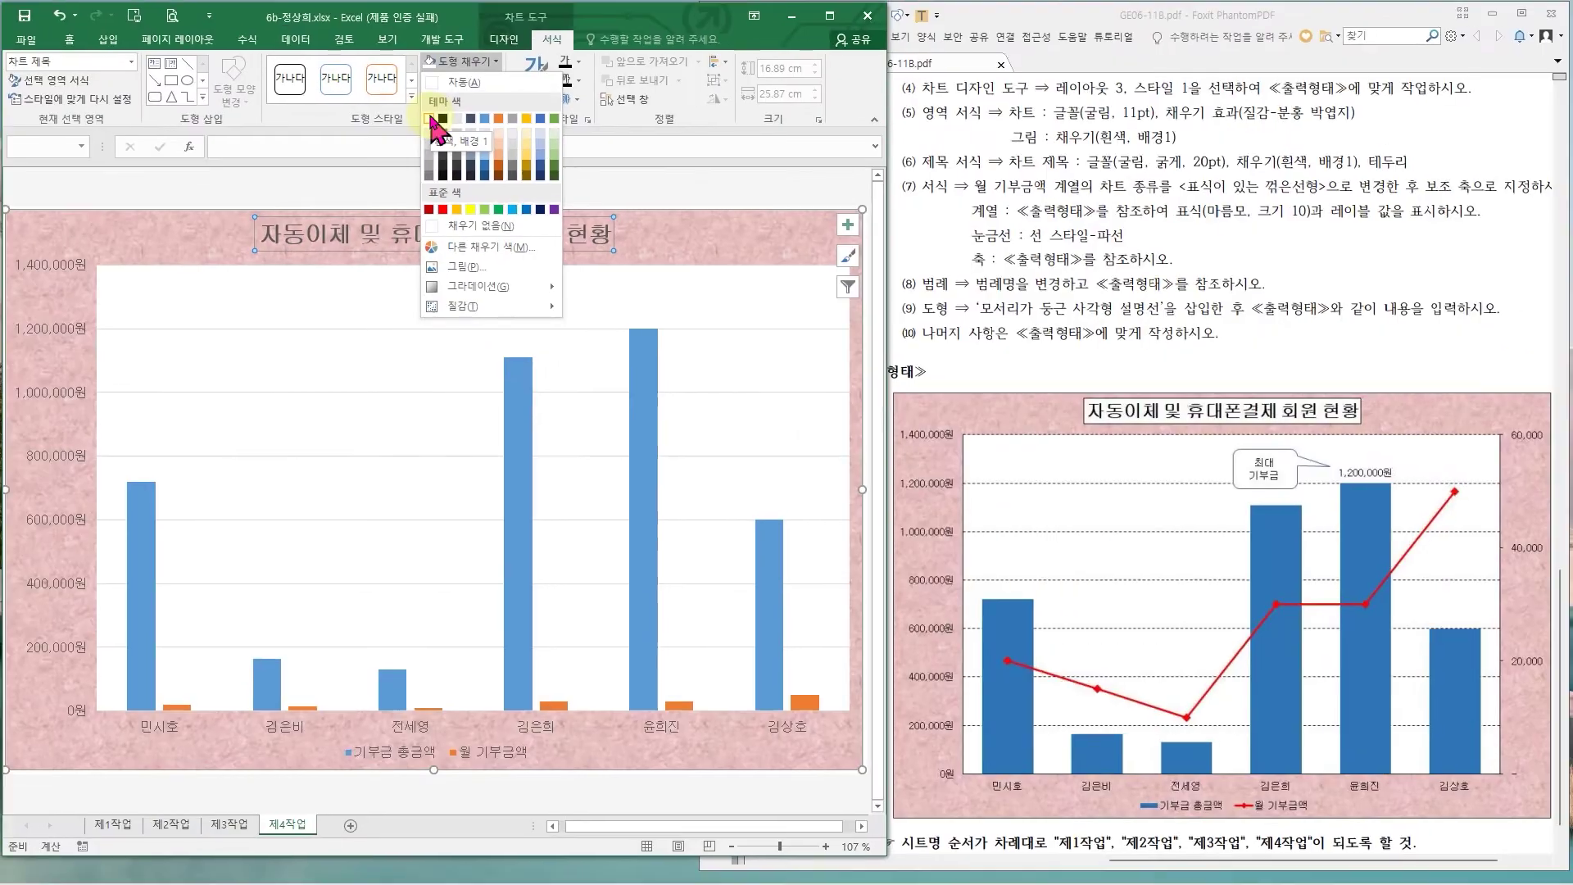
left_click(432, 120)
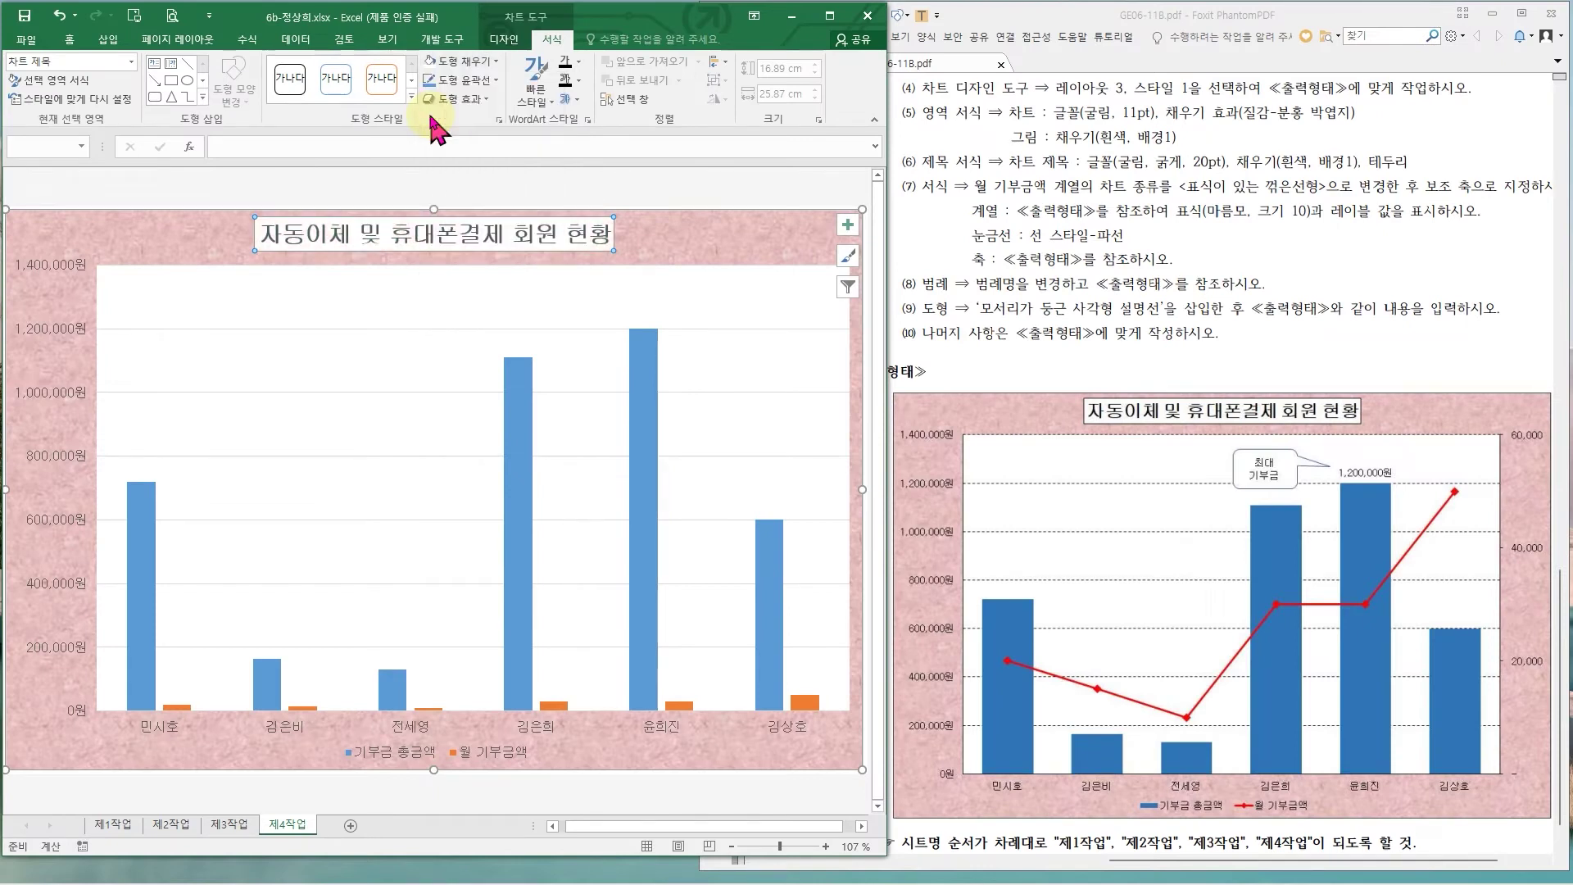
left_click(667, 197)
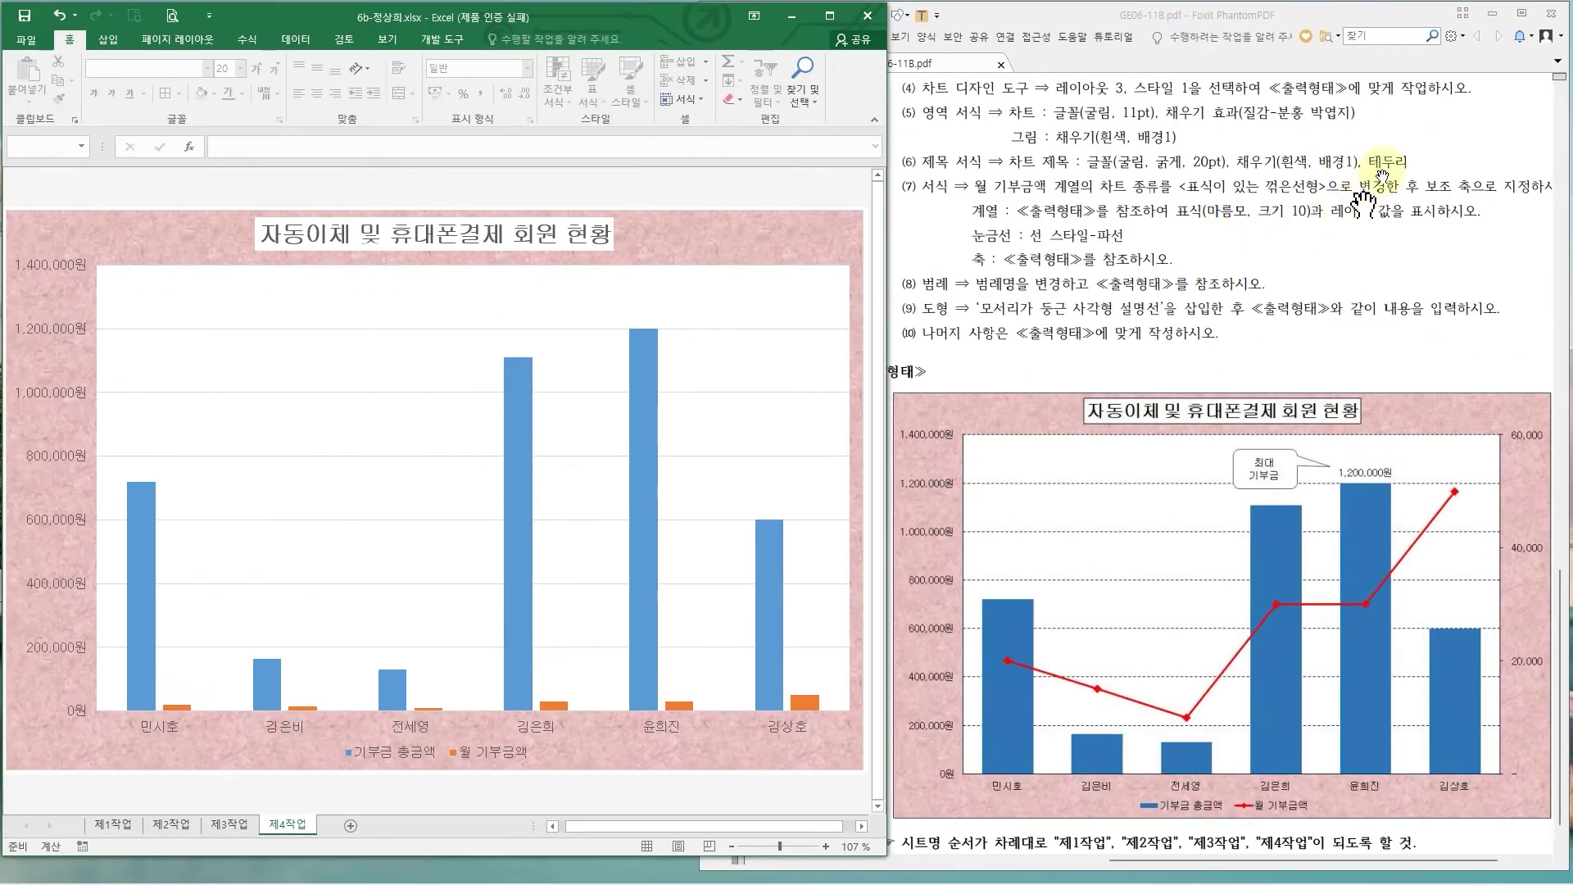
- Add an outline in the theme colour 검정, 텍스트 1 around the chart title
left_click(517, 238)
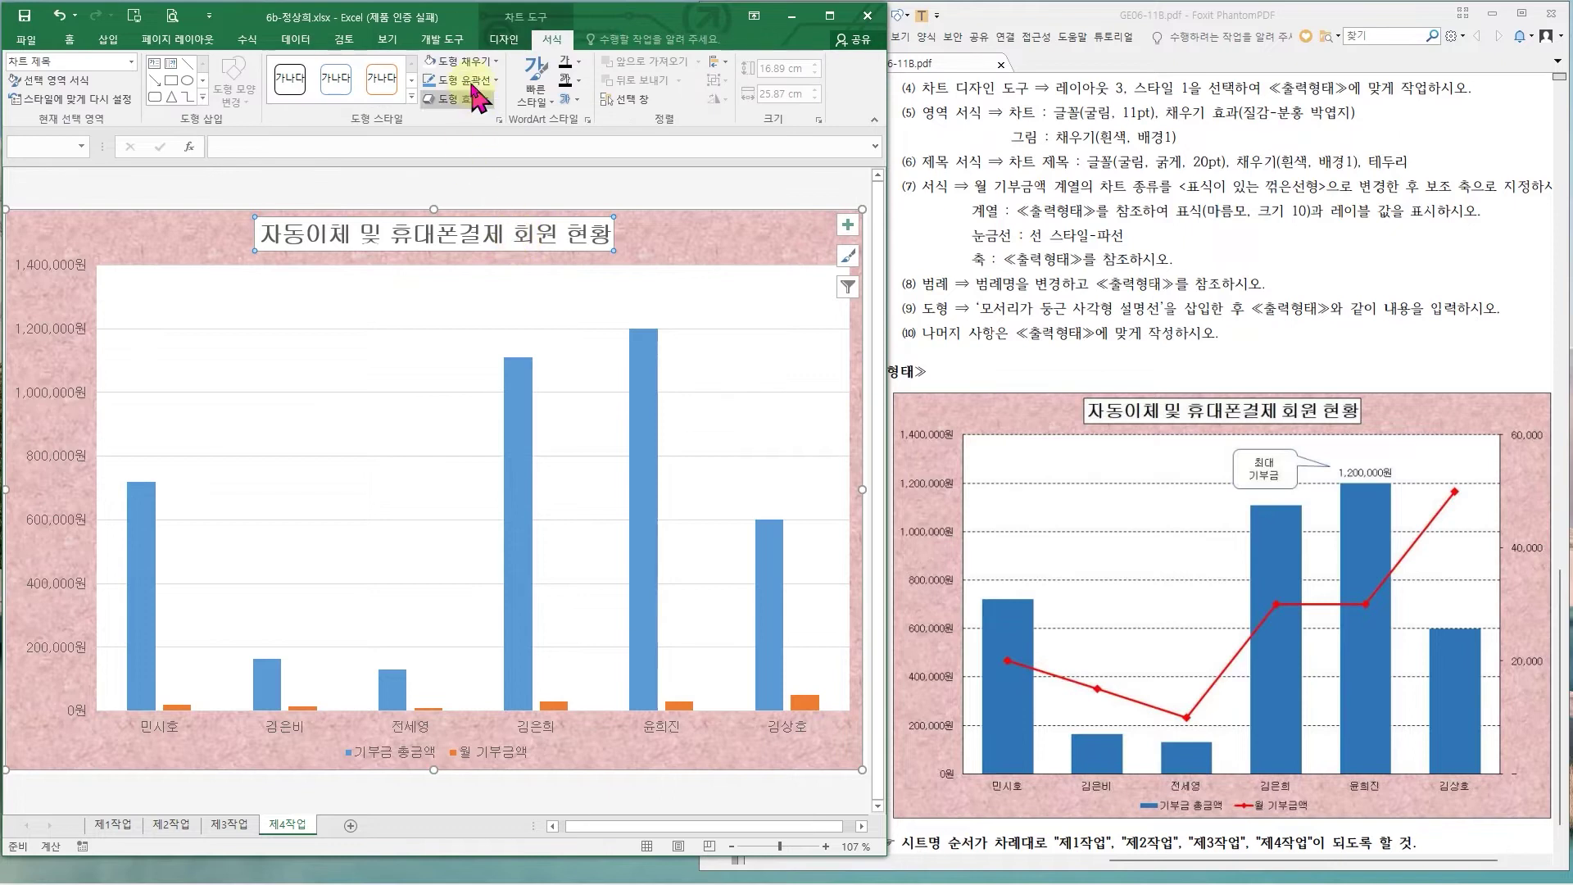
left_click(472, 83)
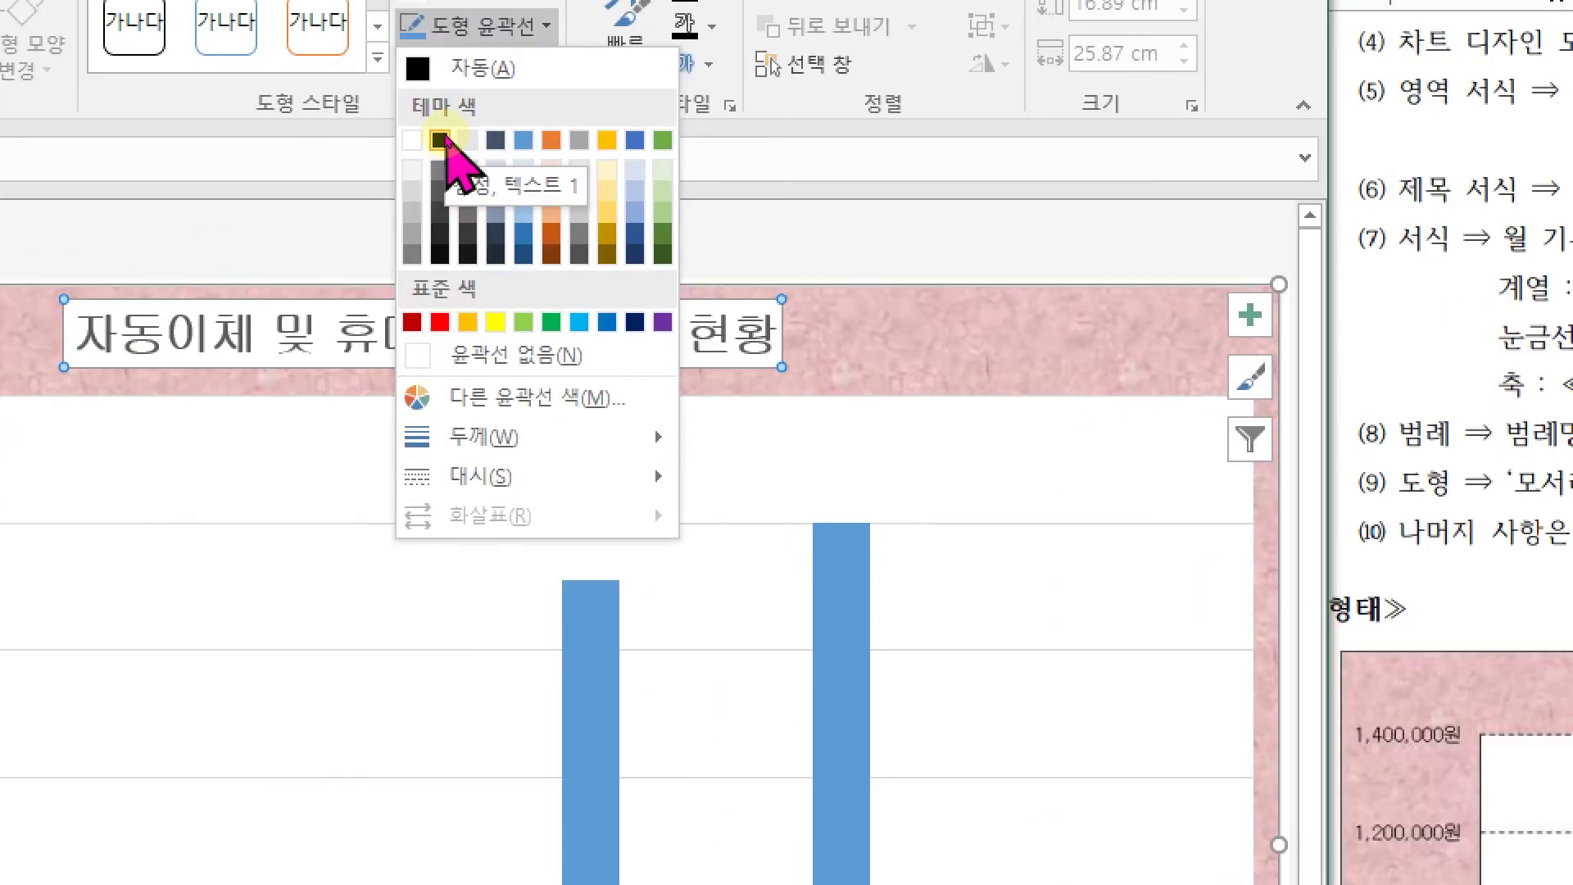
left_click(444, 138)
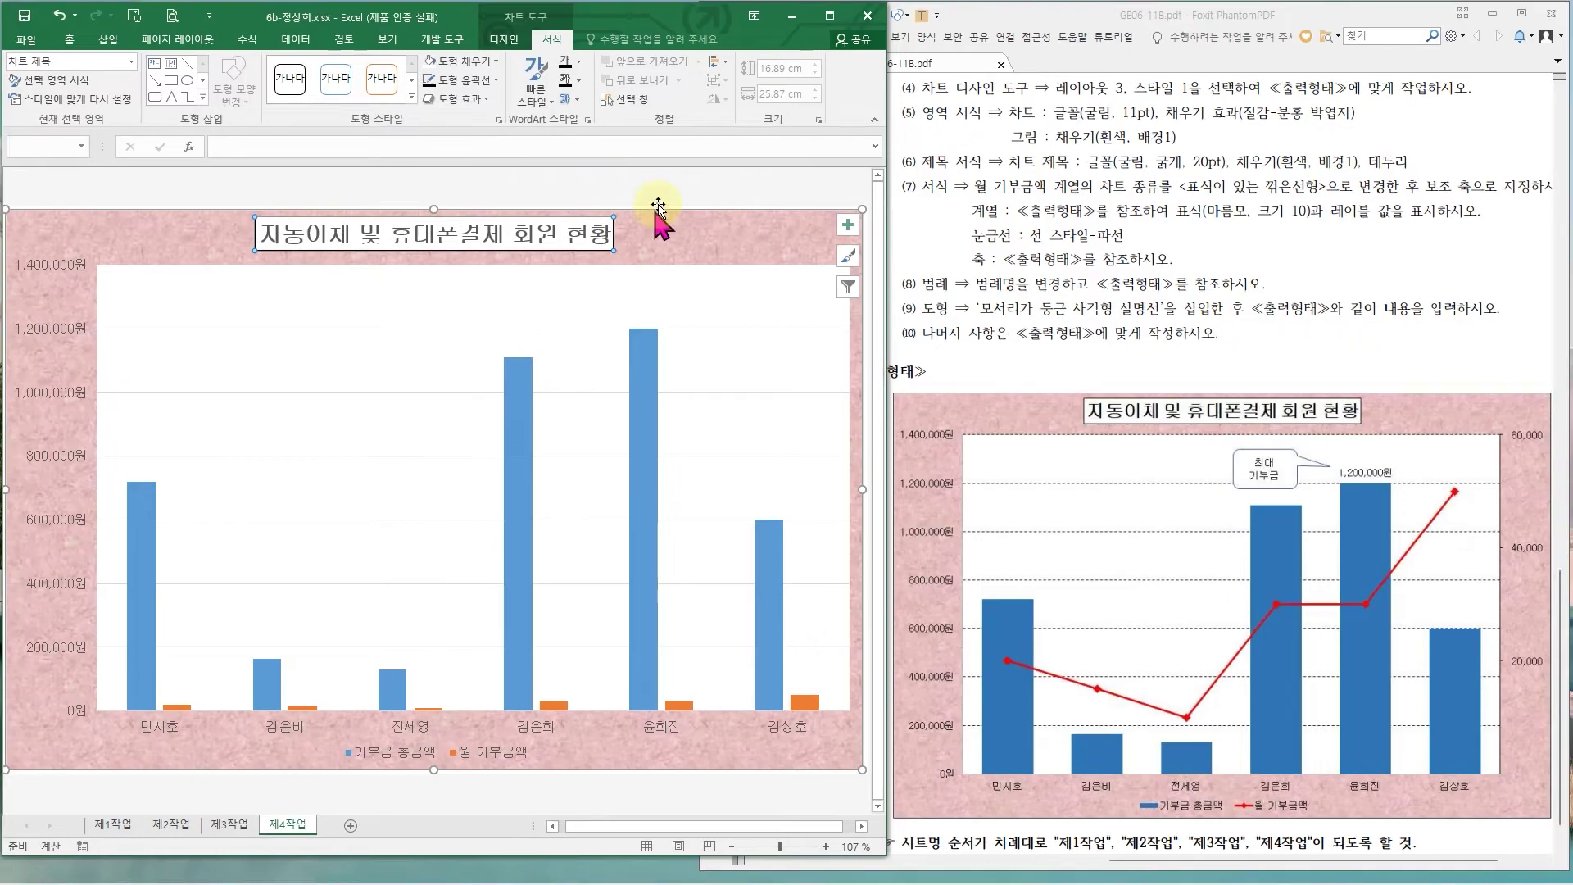
key("Escape")
key("Escape")
- Change the 월 기부금액 series to the 표식이 있는 꺾은선형 chart type and plot it on the secondary axis
mouse_move(960, 174)
left_mouse_down()
mouse_move(1057, 201)
mouse_move(1506, 200)
left_mouse_up()
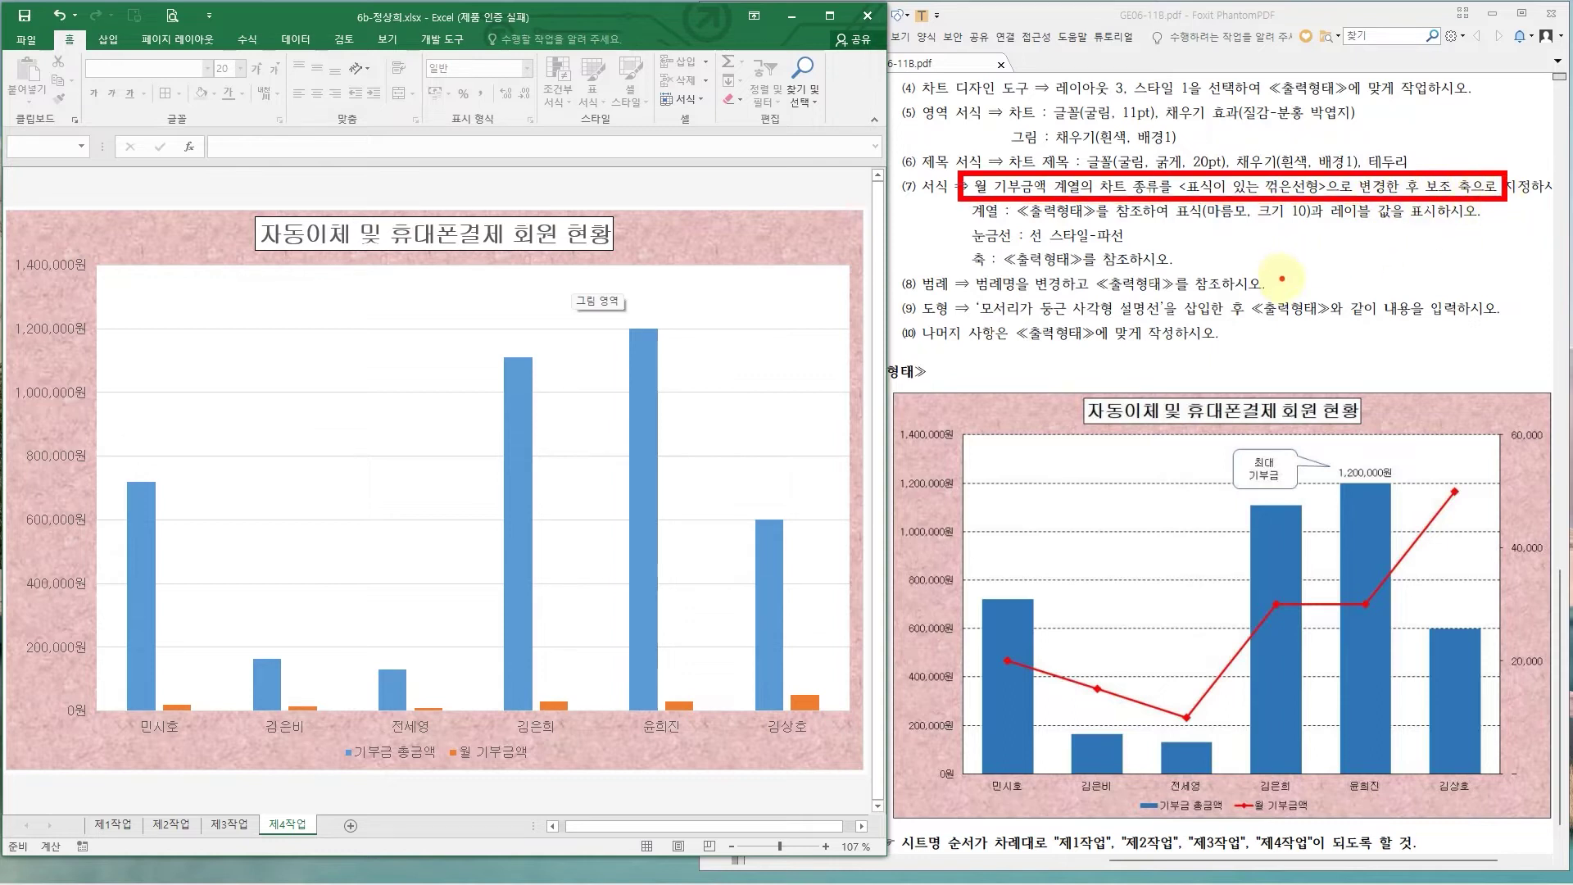
right_click(513, 435)
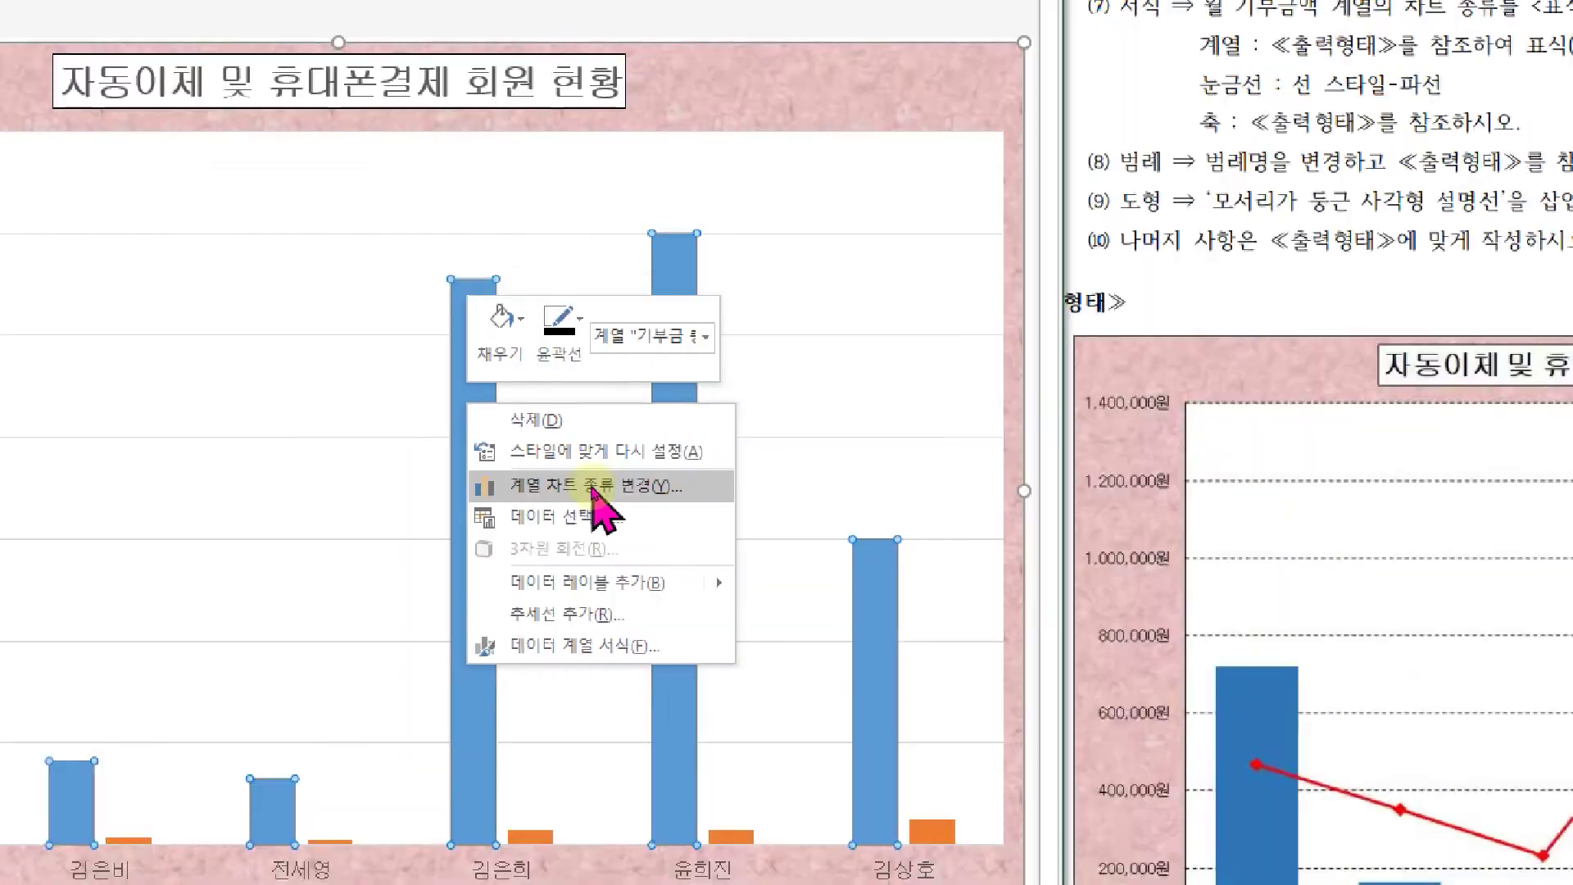
left_click(591, 487)
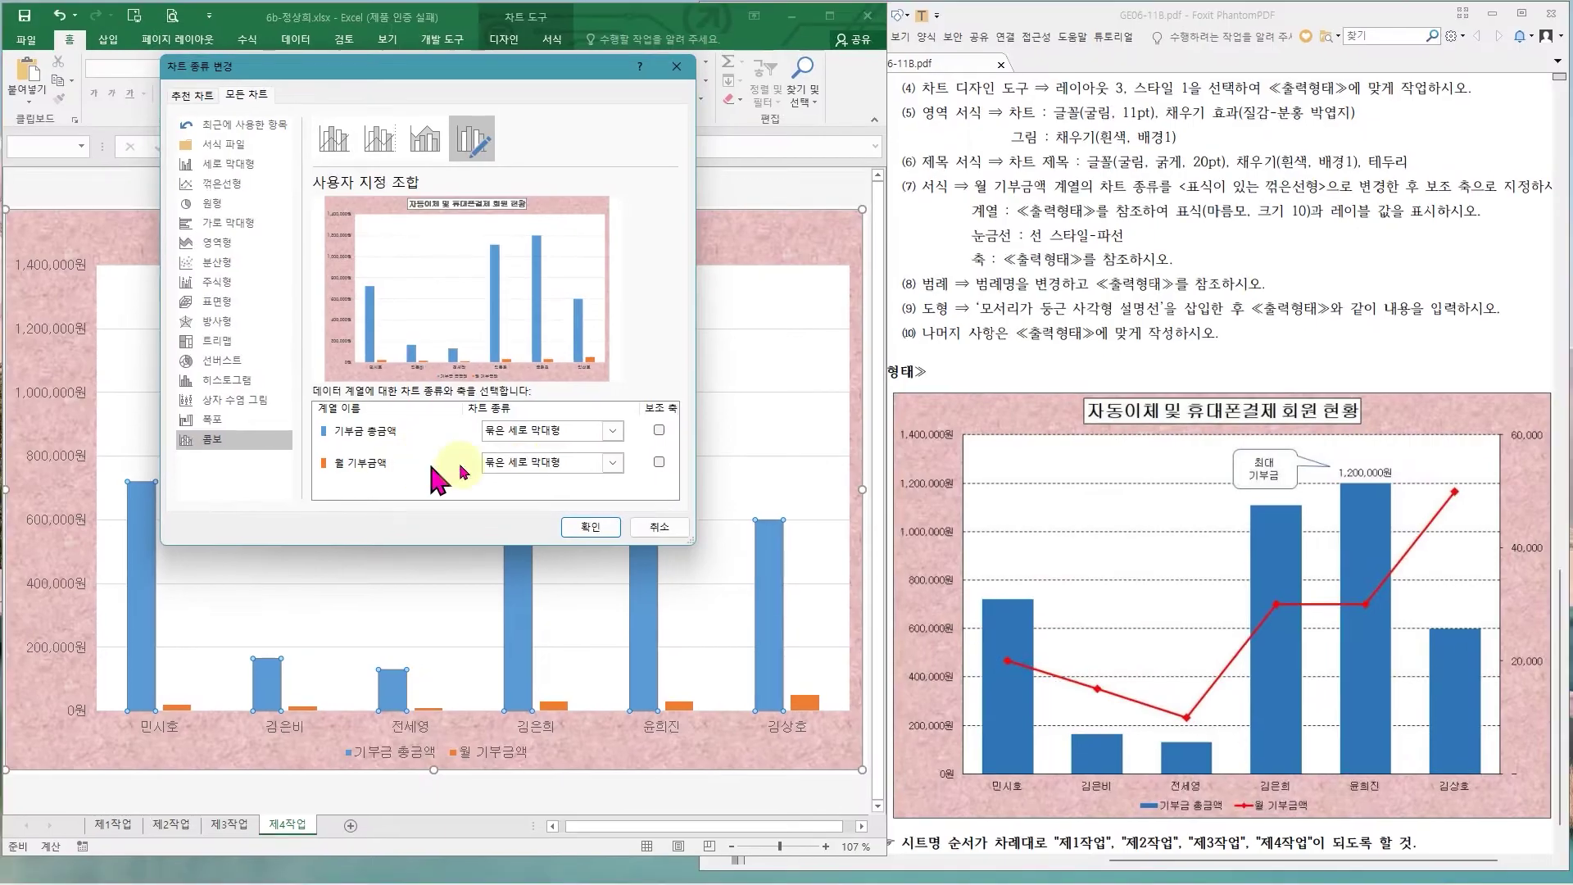
left_click(609, 464)
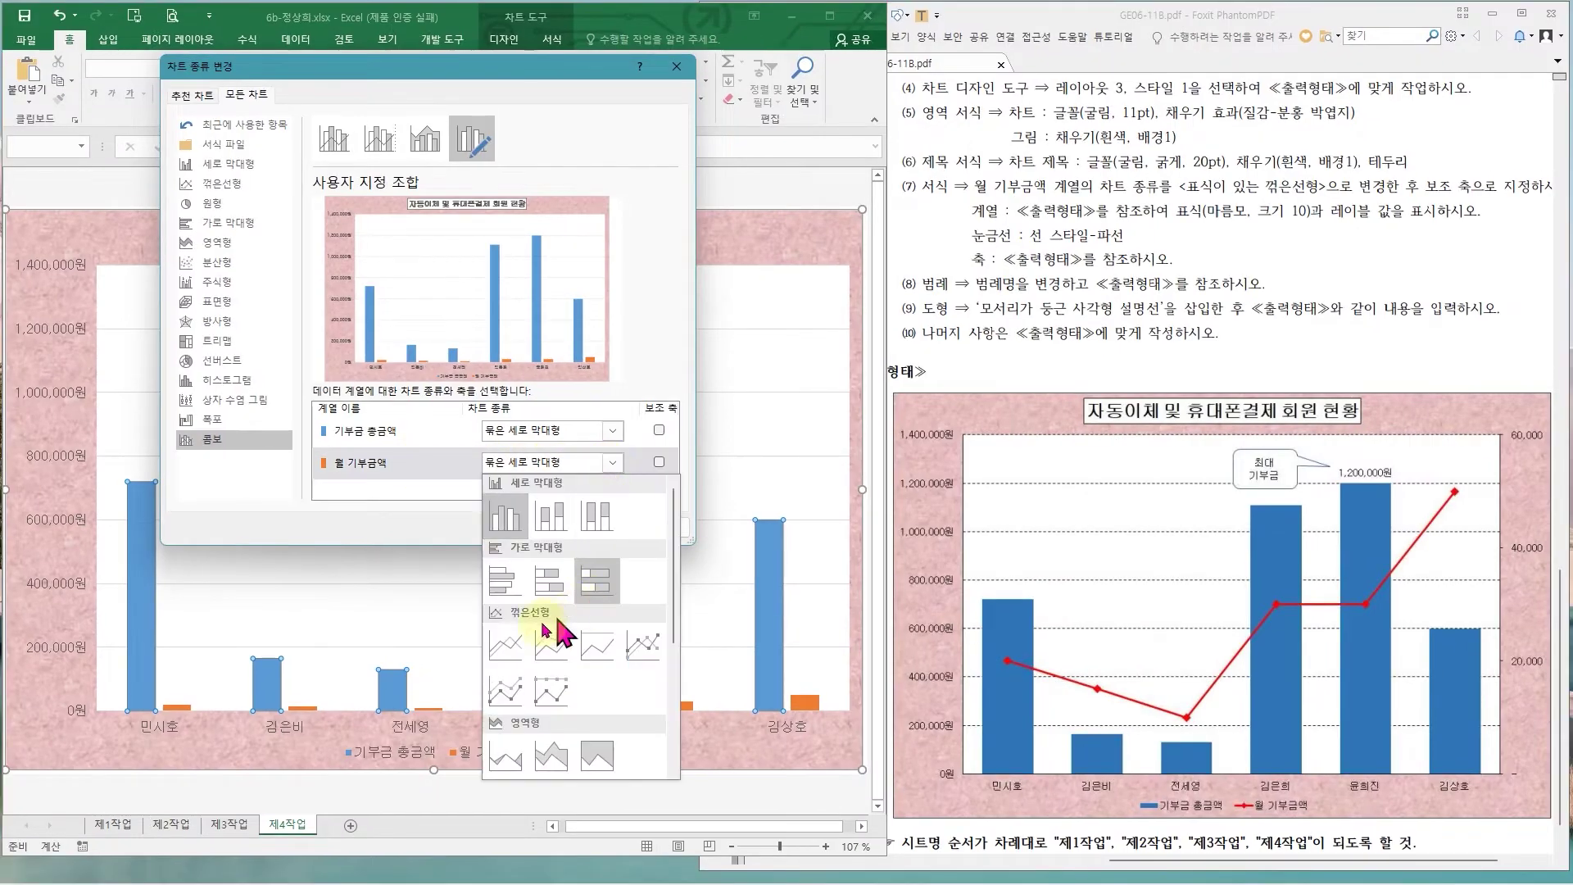
left_click(637, 655)
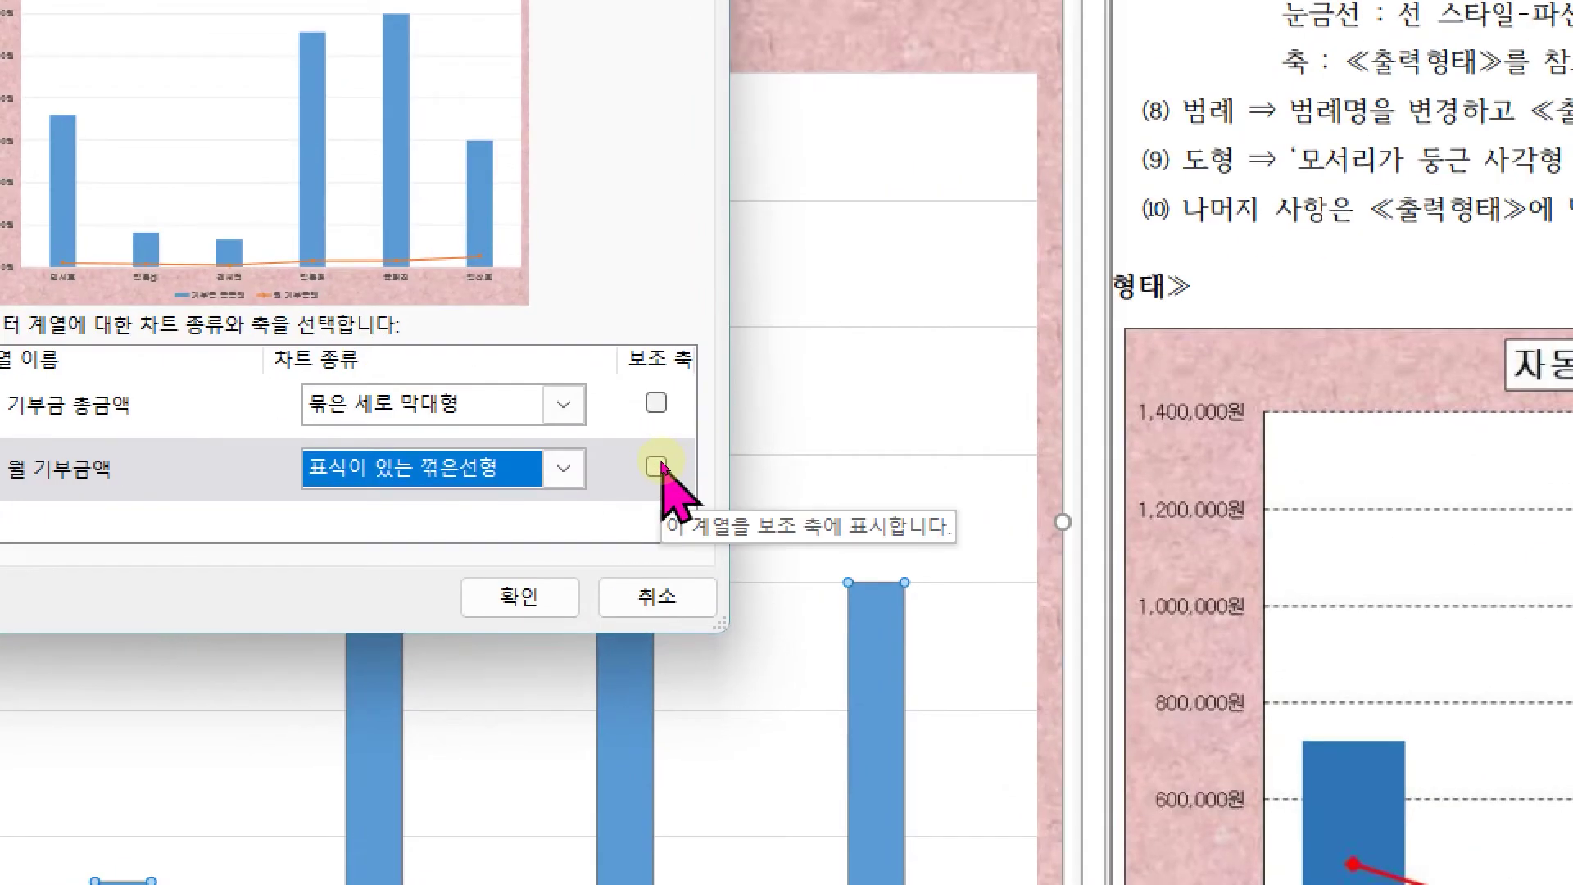
left_click(660, 462)
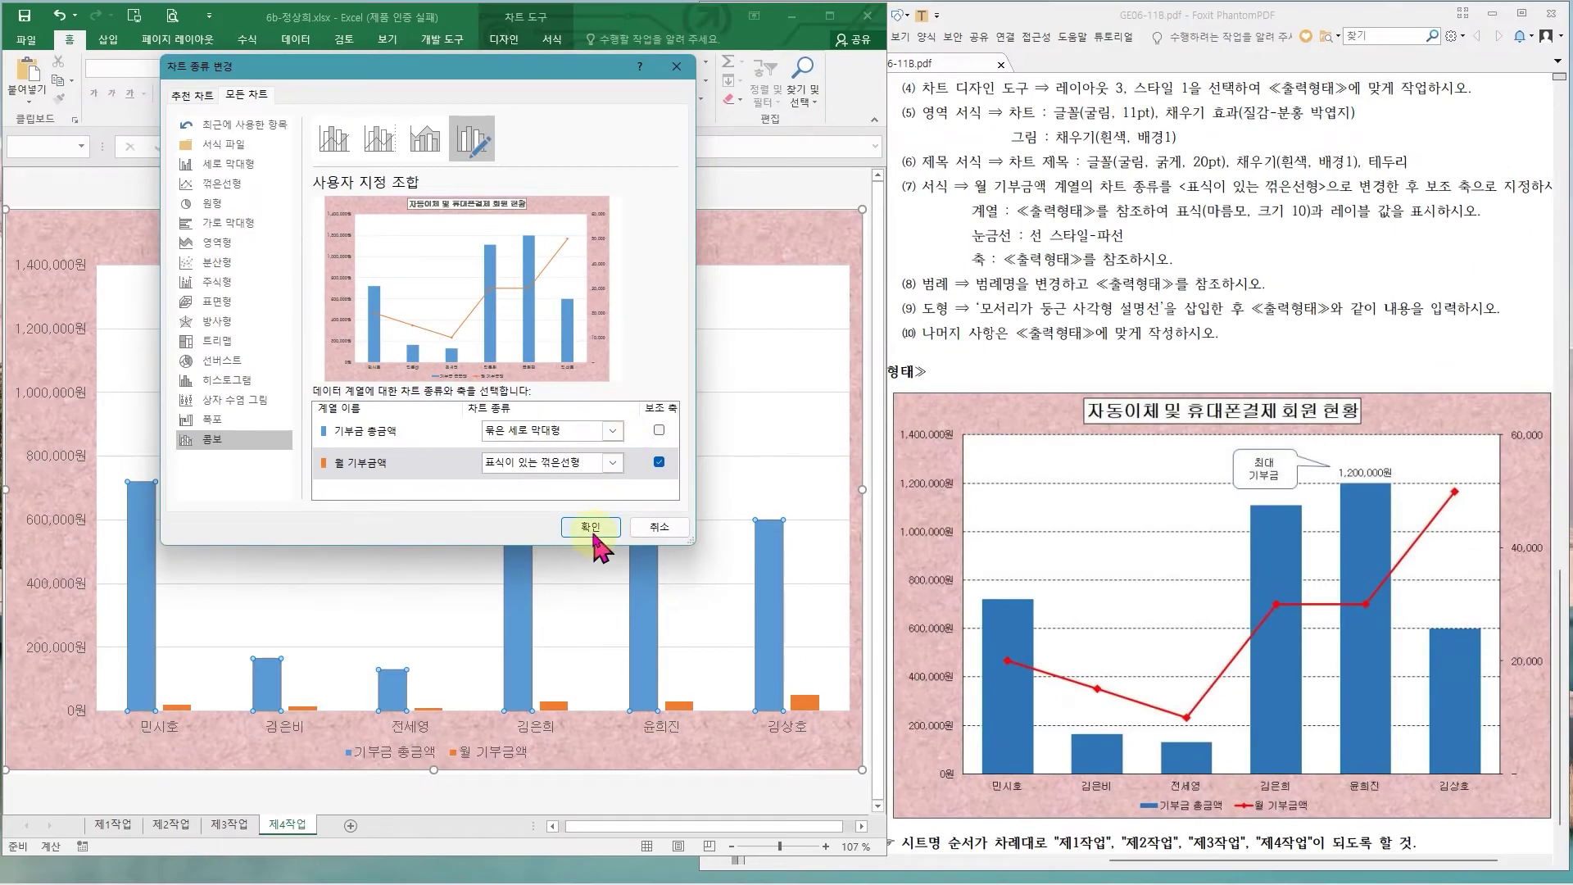
left_click(739, 619)
mouse_move(962, 184)
left_mouse_down()
mouse_move(1175, 229)
mouse_move(1323, 231)
left_mouse_up()
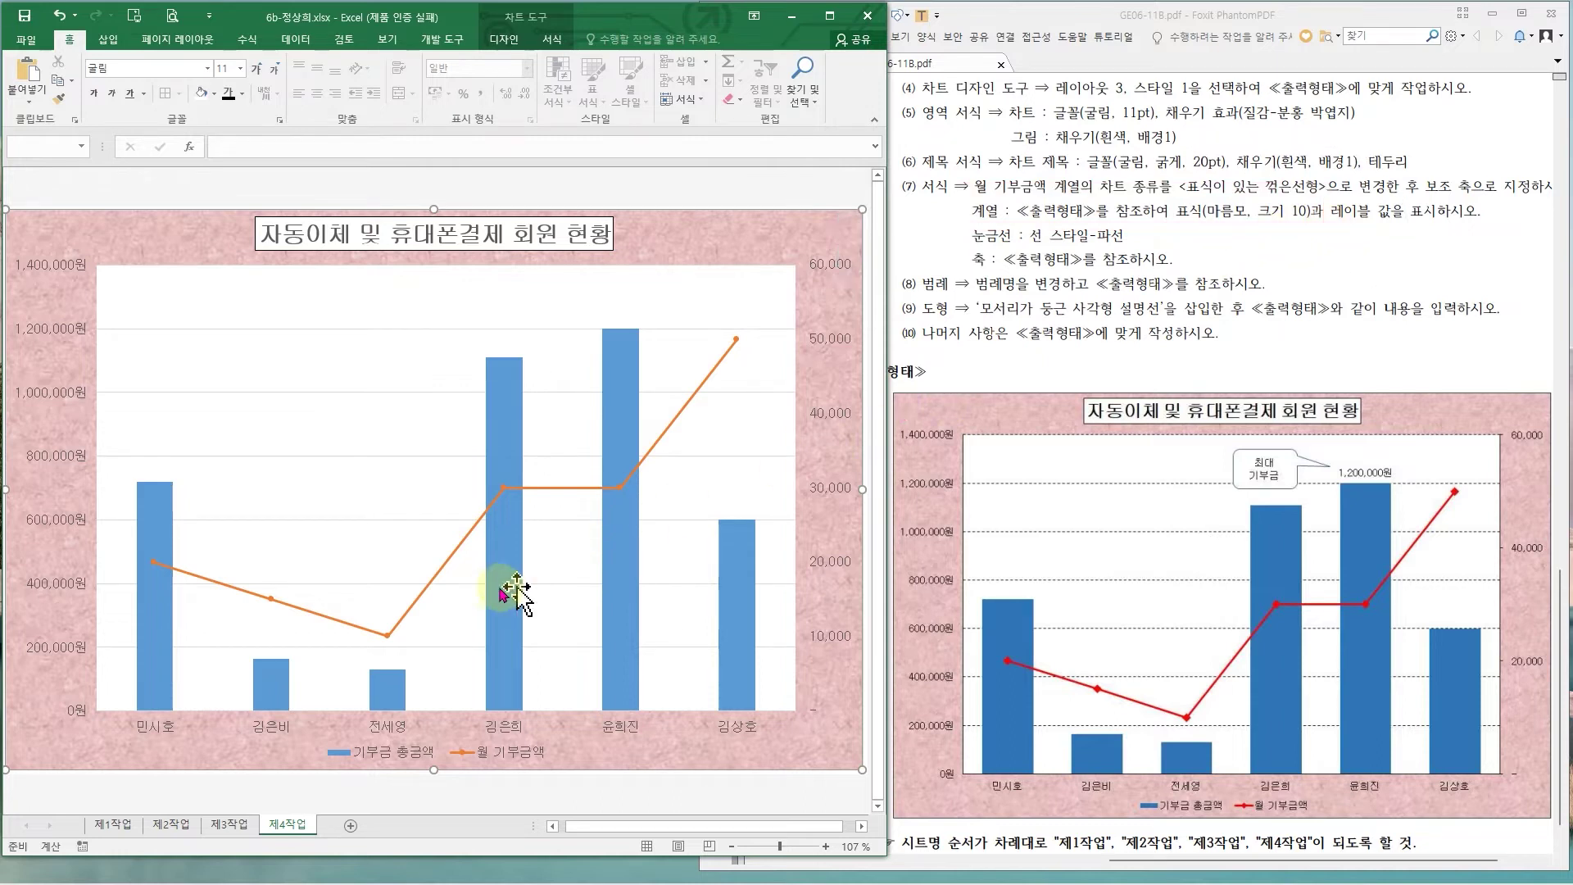
left_click_drag(483, 473, 523, 501)
left_click_drag(601, 468, 639, 499)
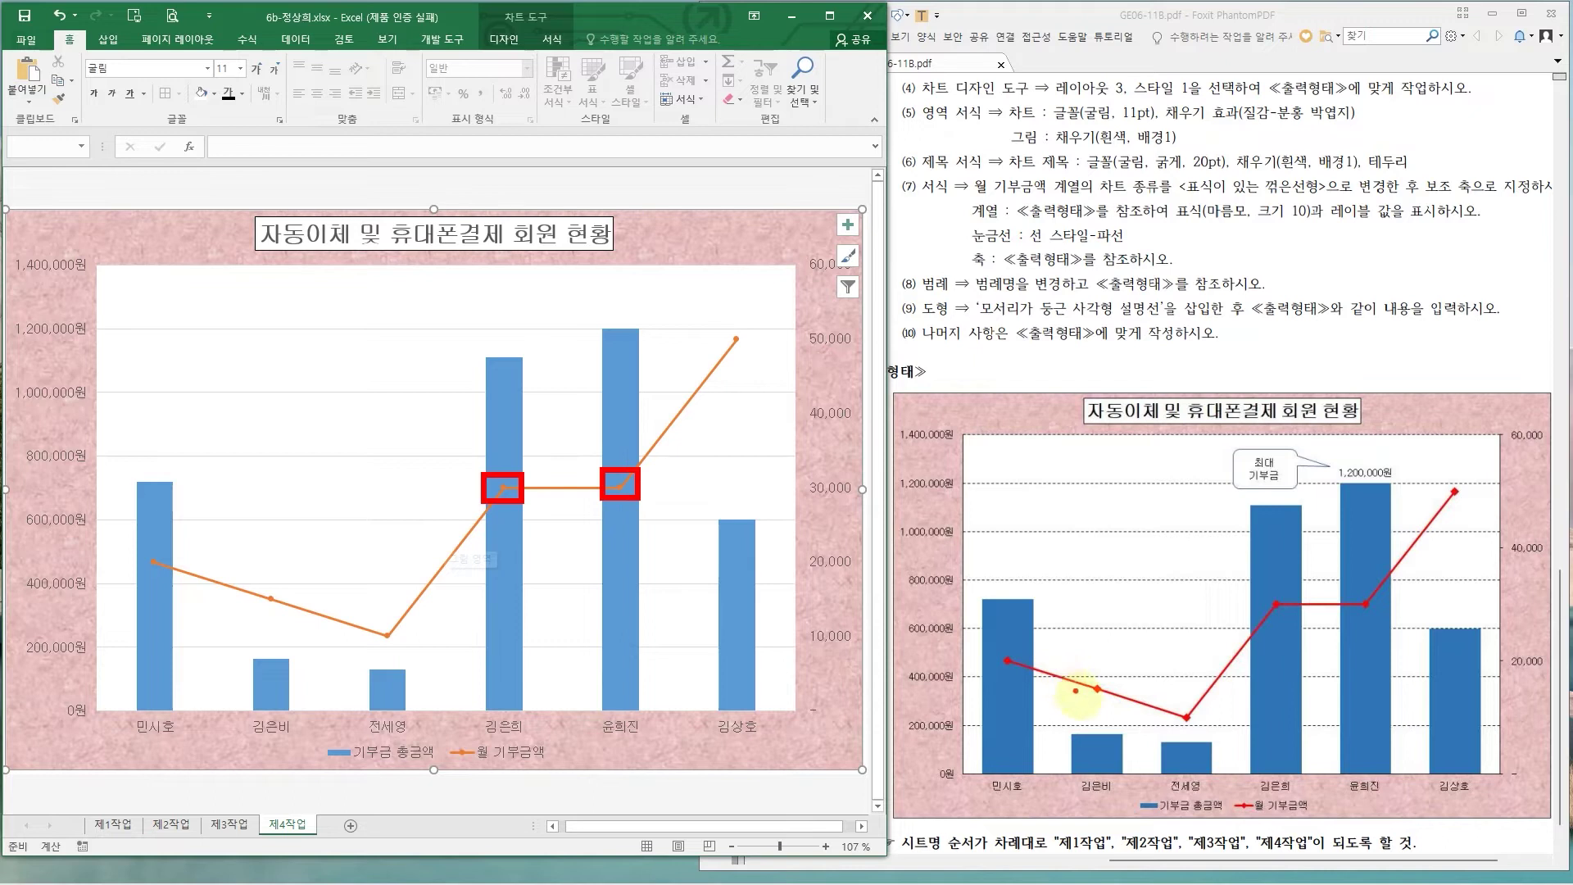
mouse_move(1082, 668)
left_mouse_down()
mouse_move(1128, 720)
mouse_move(1214, 738)
left_mouse_up()
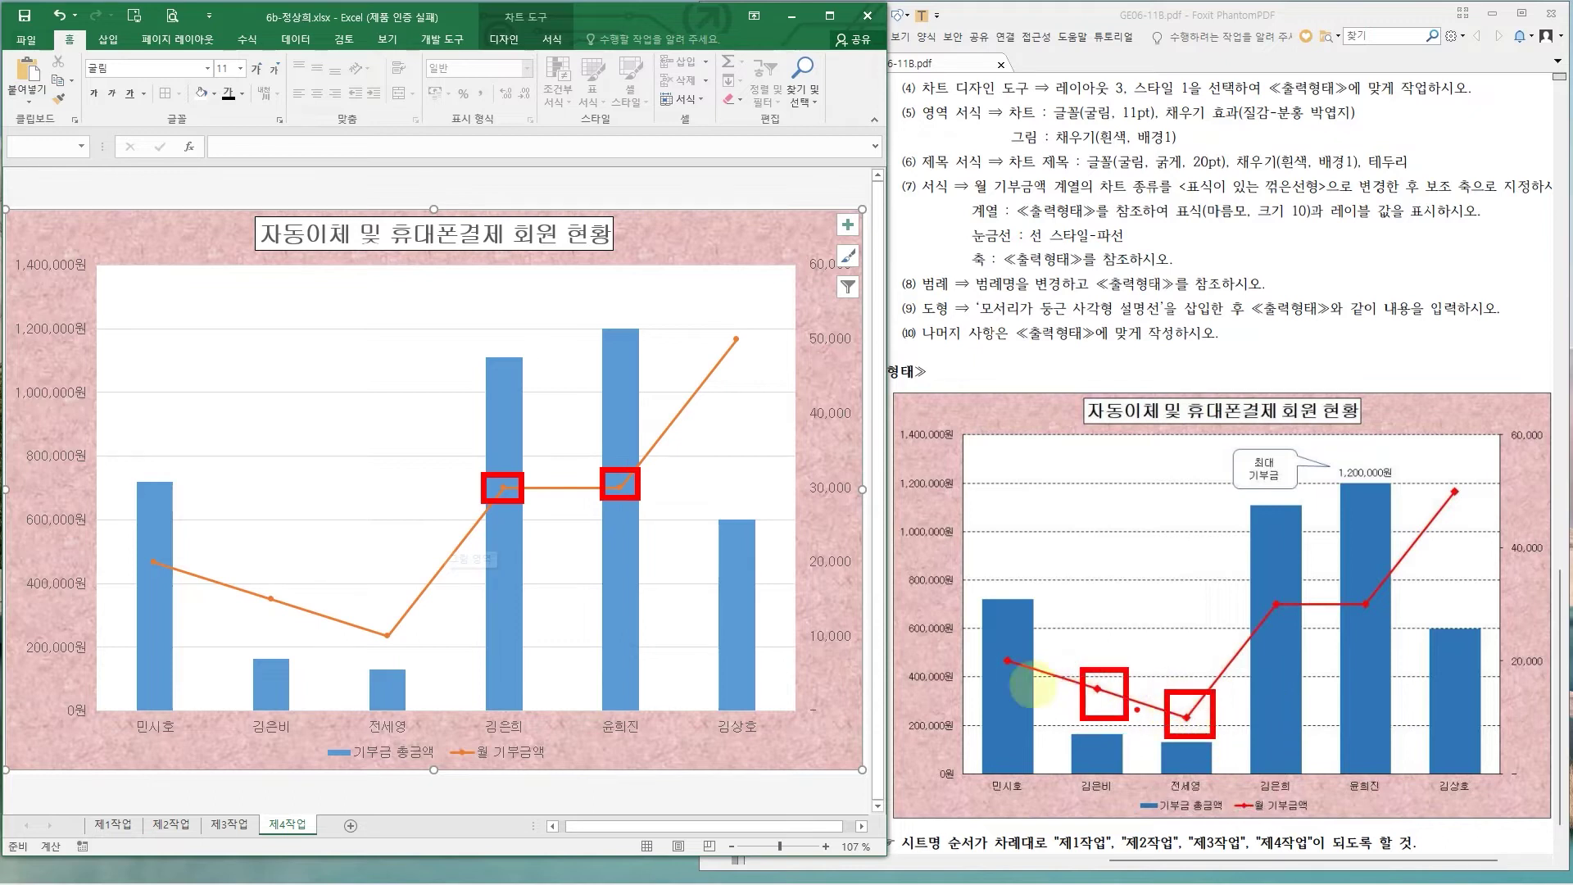
key("Escape")
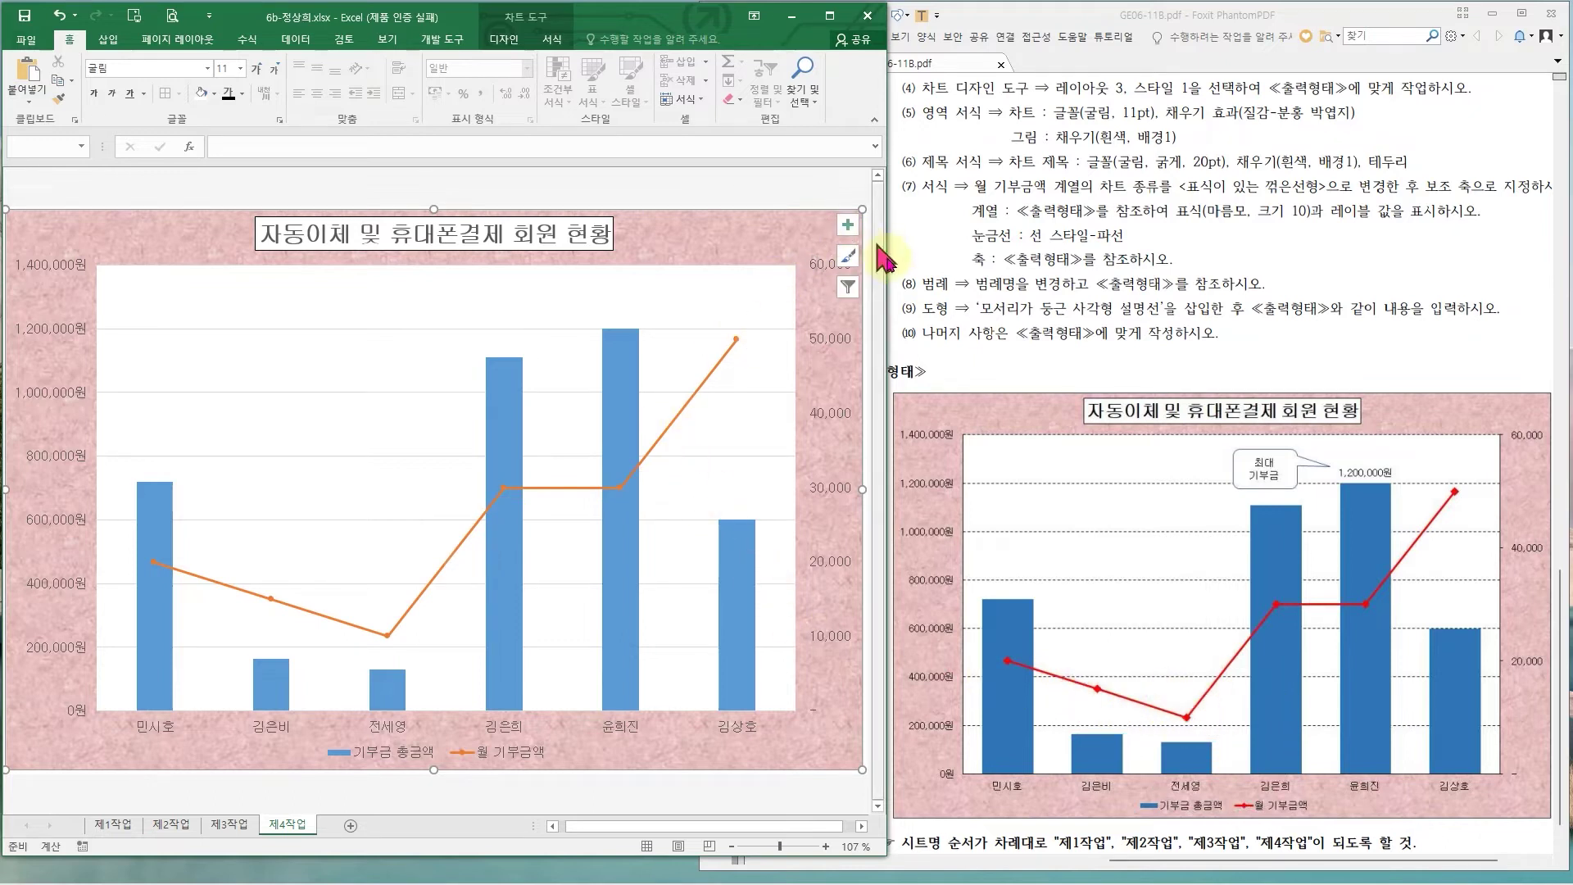
- Give the 월 기부금액 line series built-in diamond markers with a size of 10
double_click(737, 340)
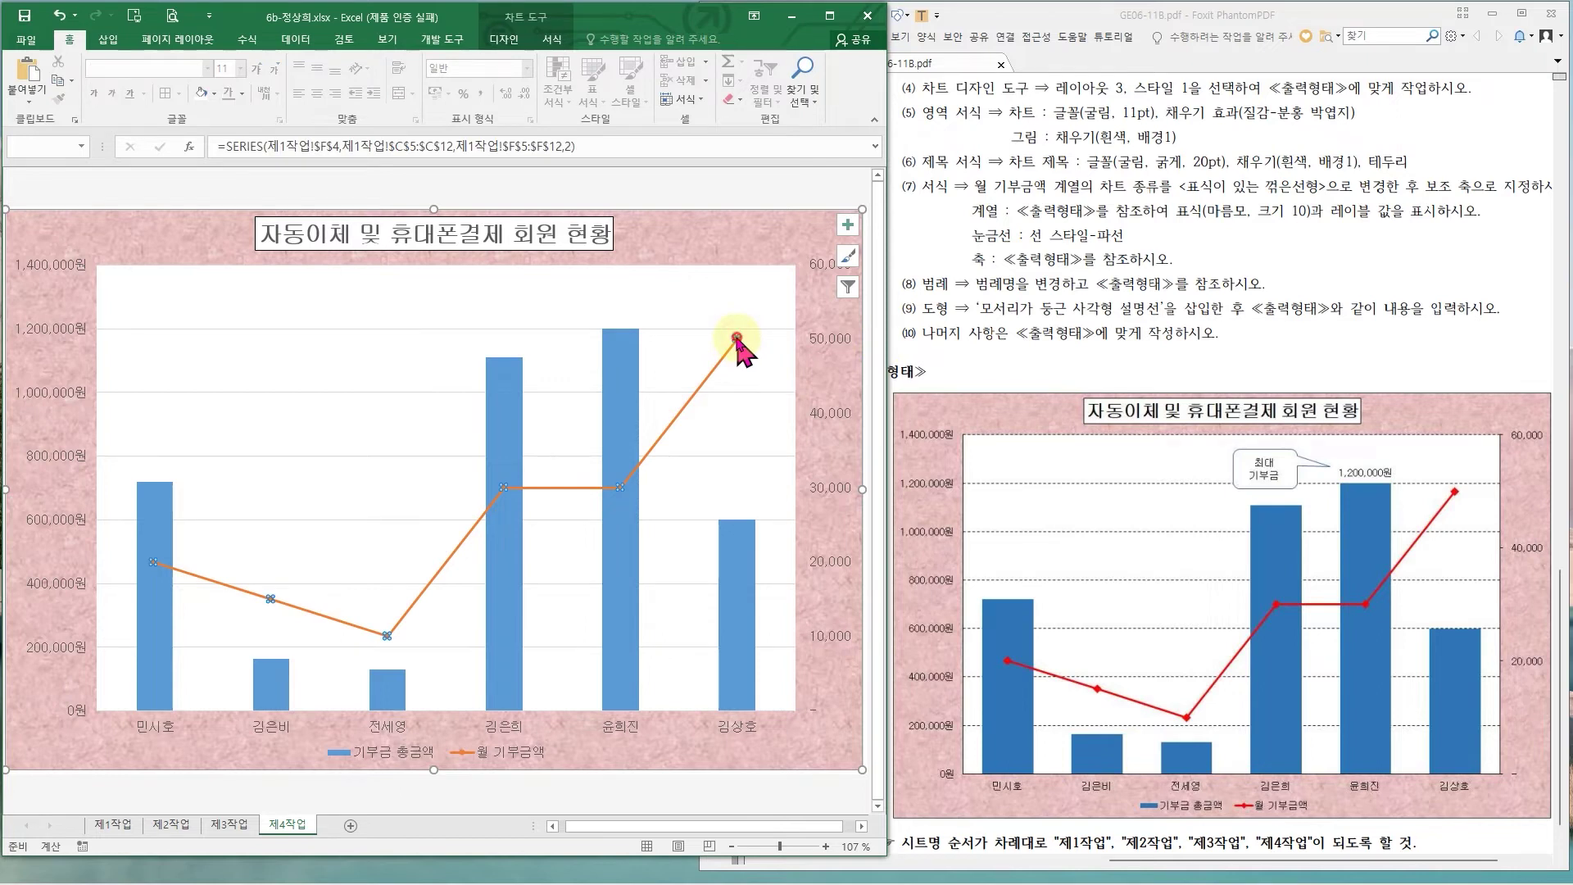
scroll(721, 336, "down", 2)
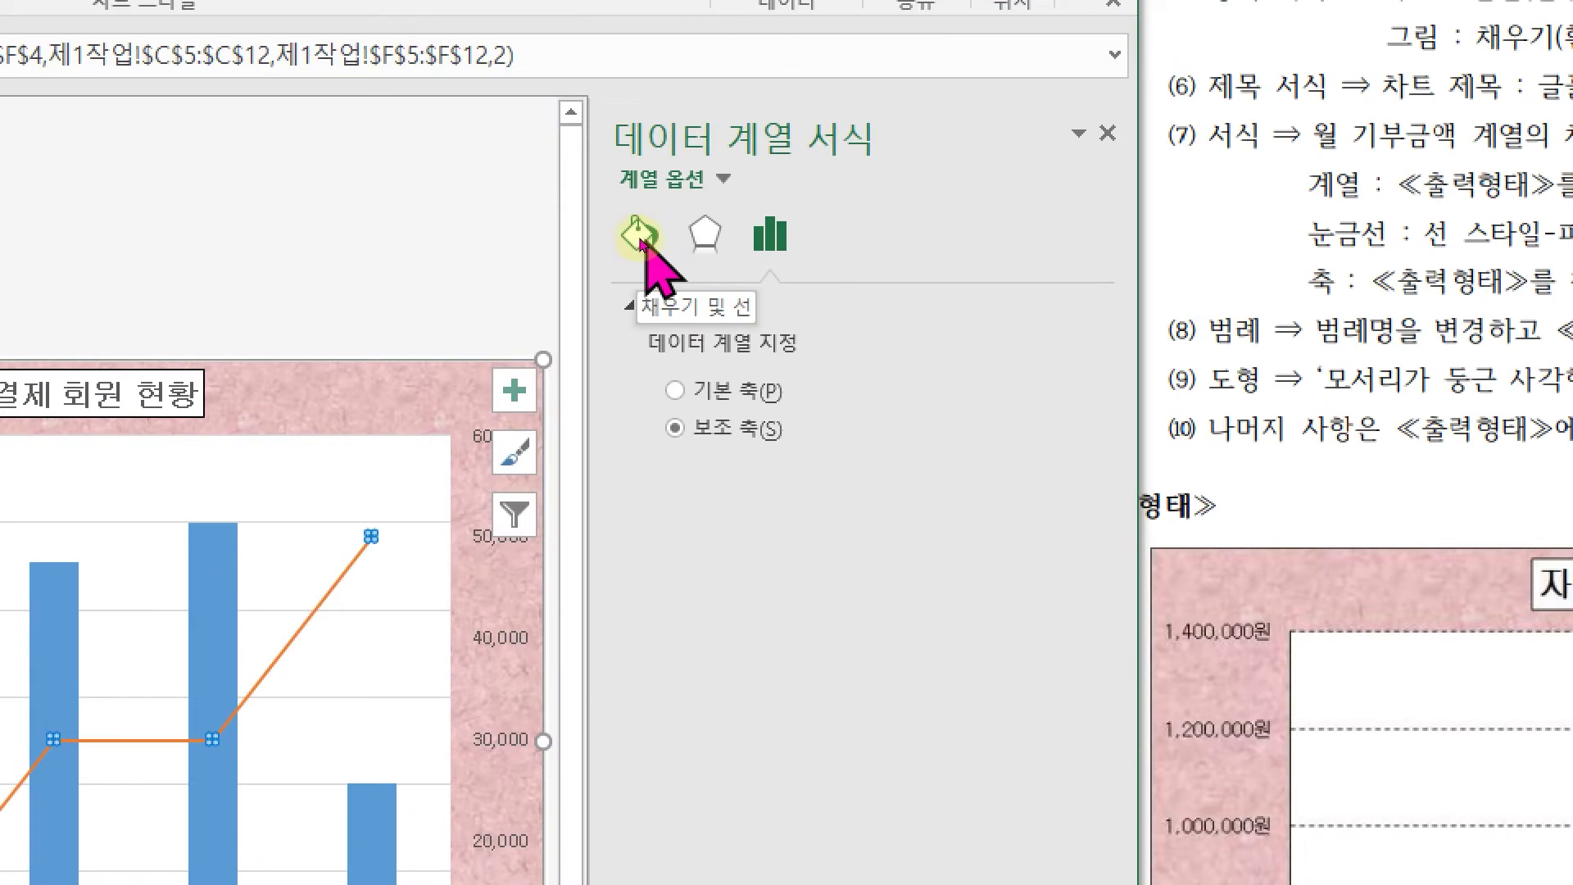
left_click(638, 237)
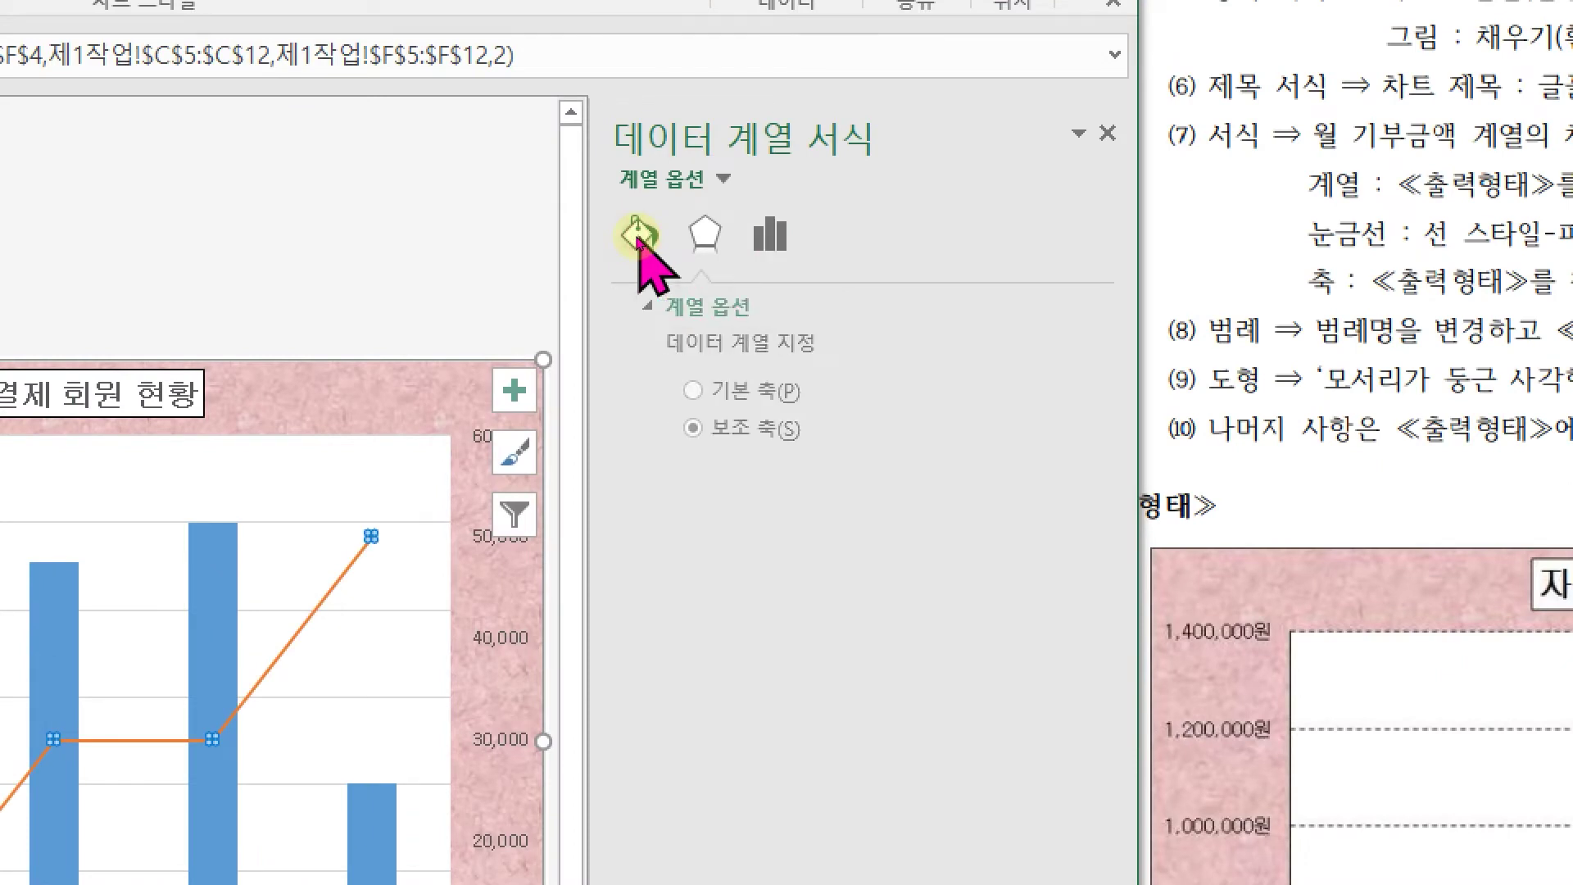
left_click(752, 310)
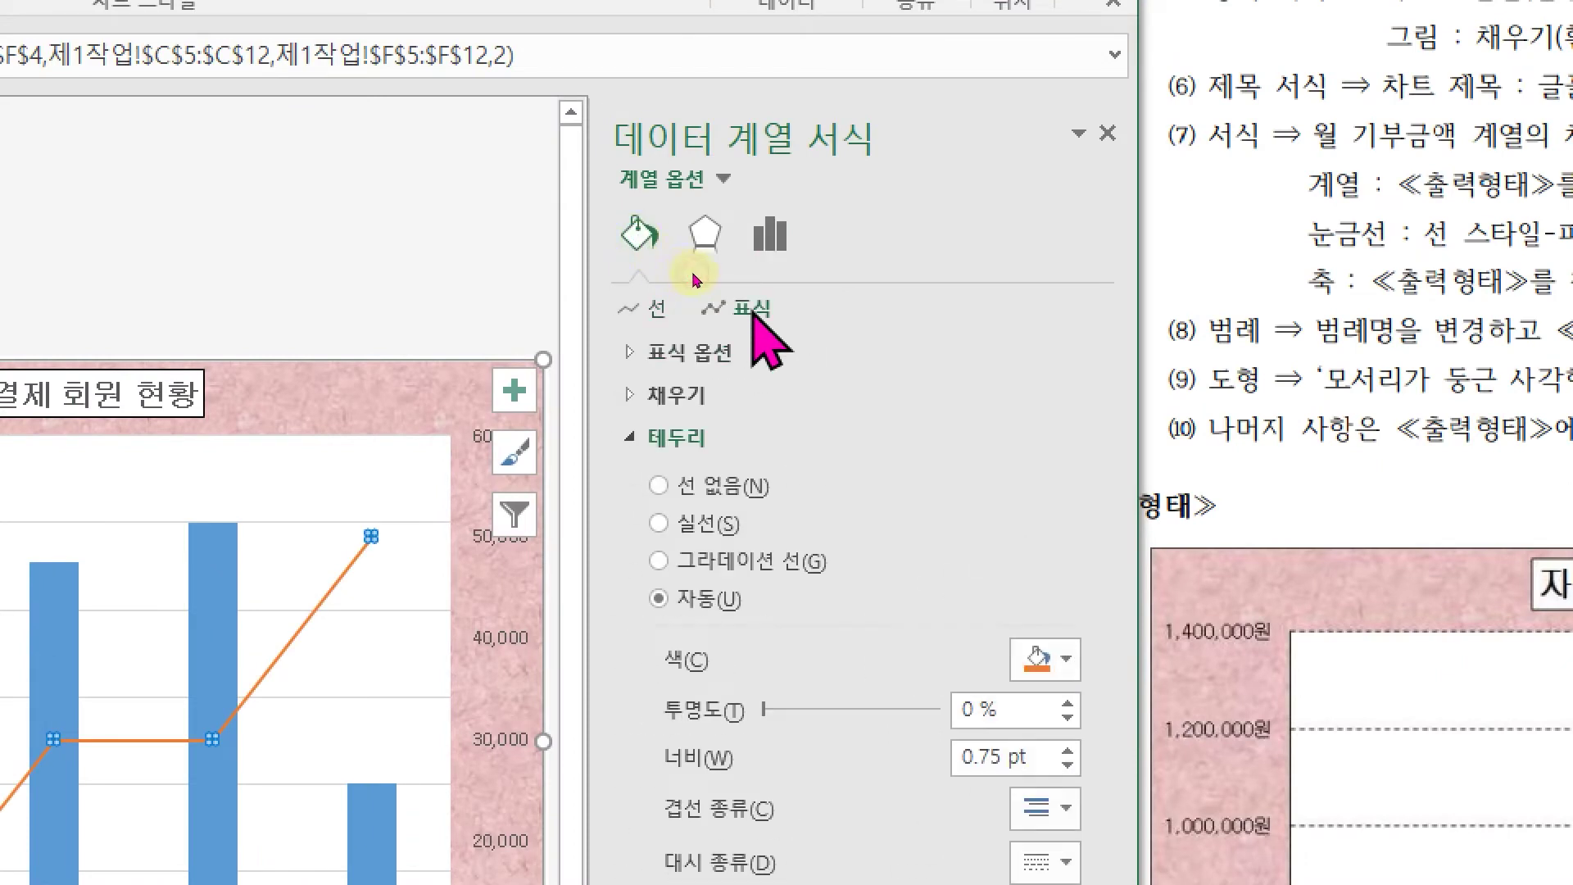
left_click(720, 352)
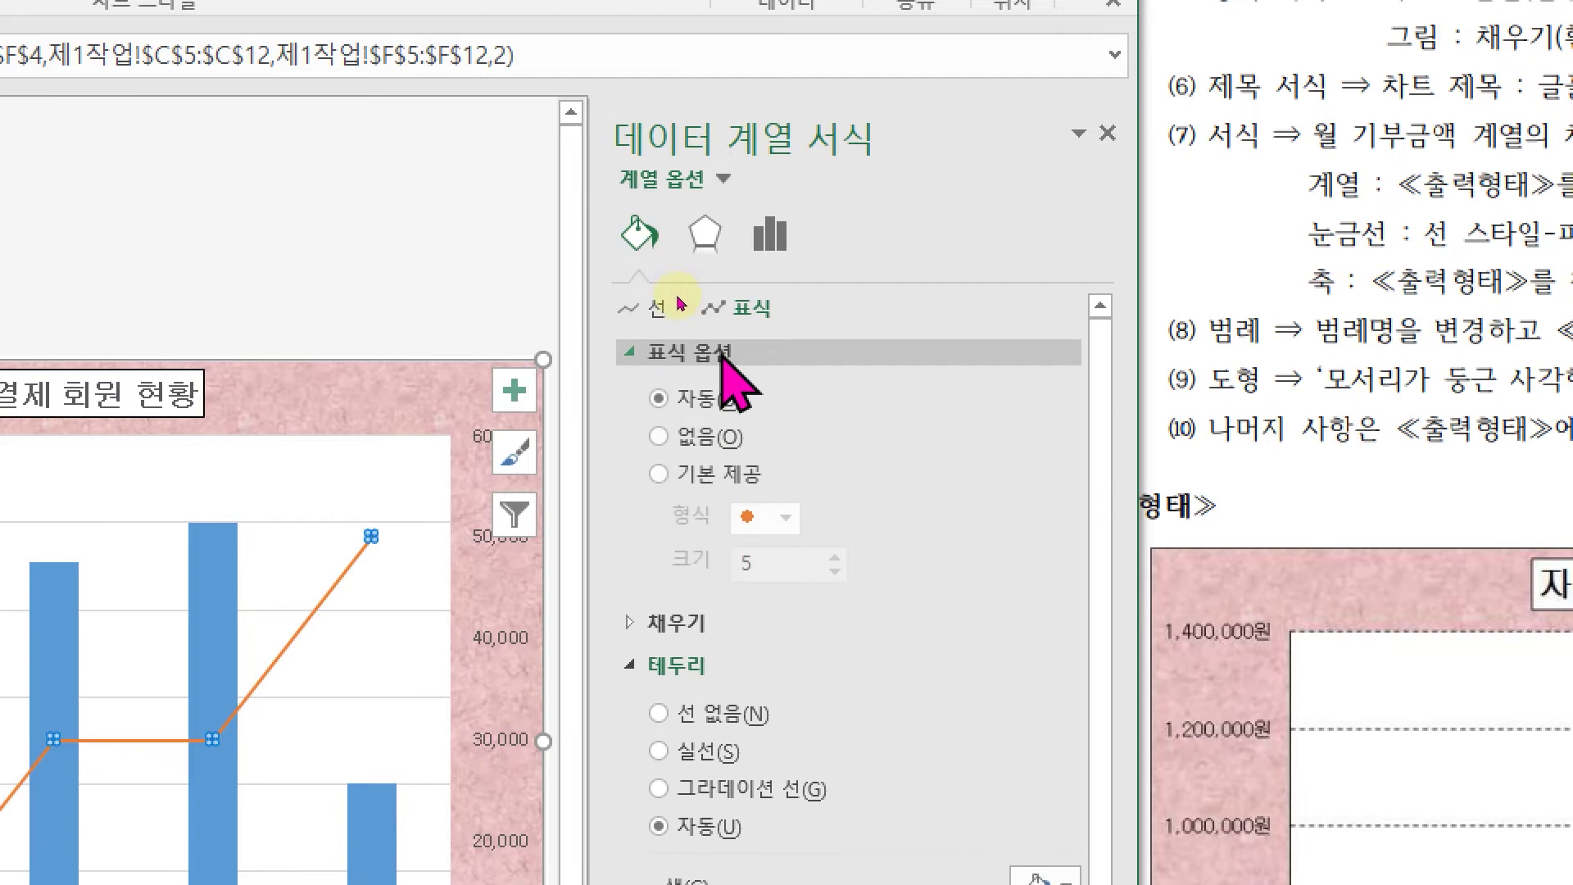
left_click(741, 473)
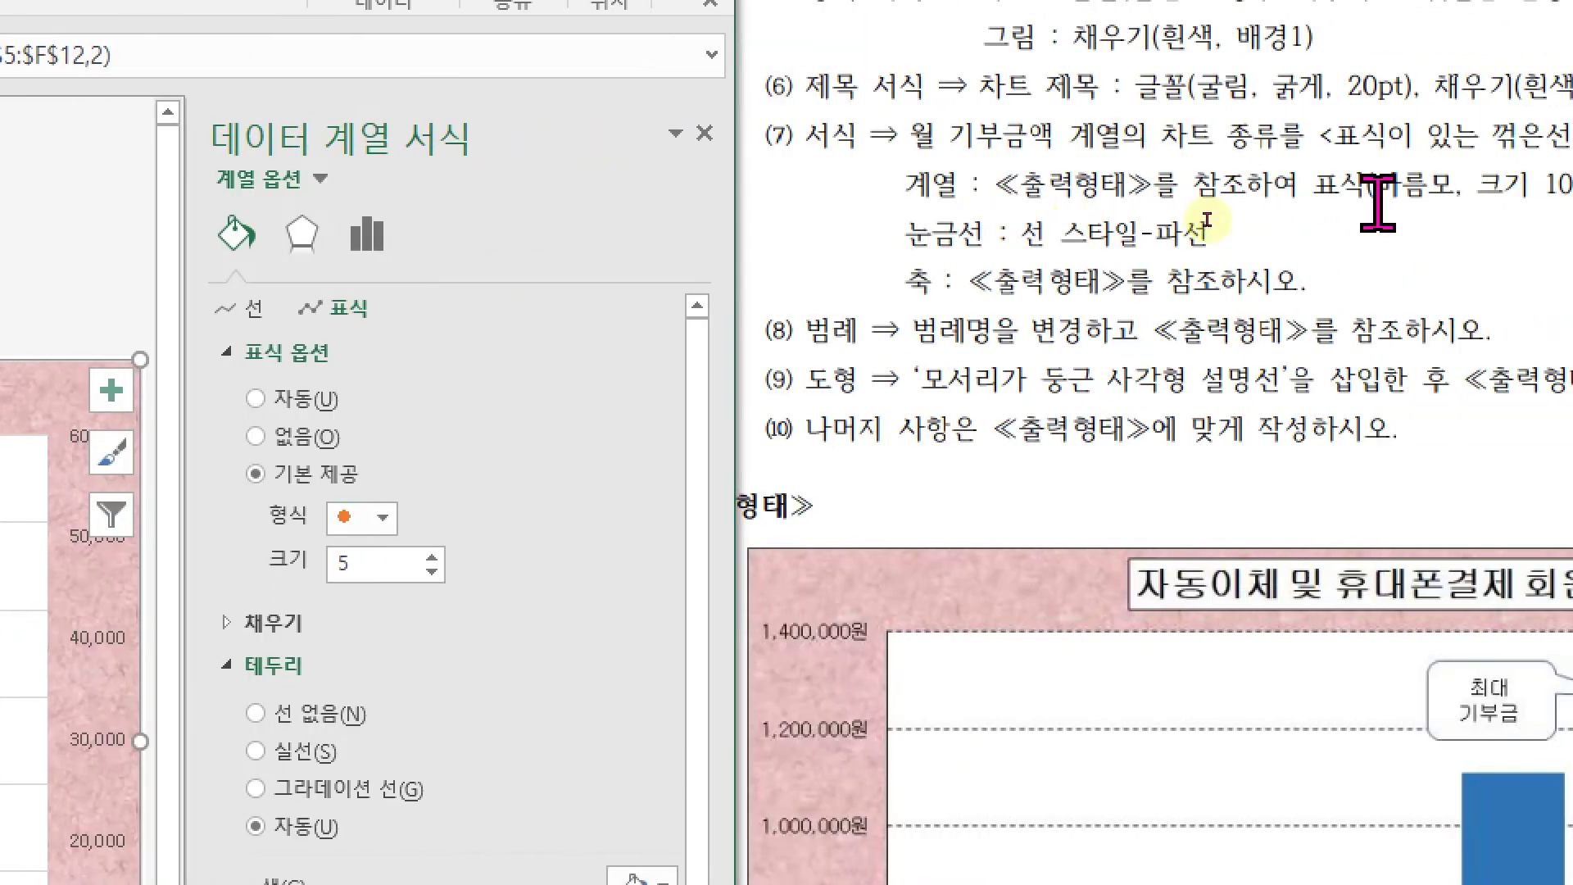
left_click(382, 518)
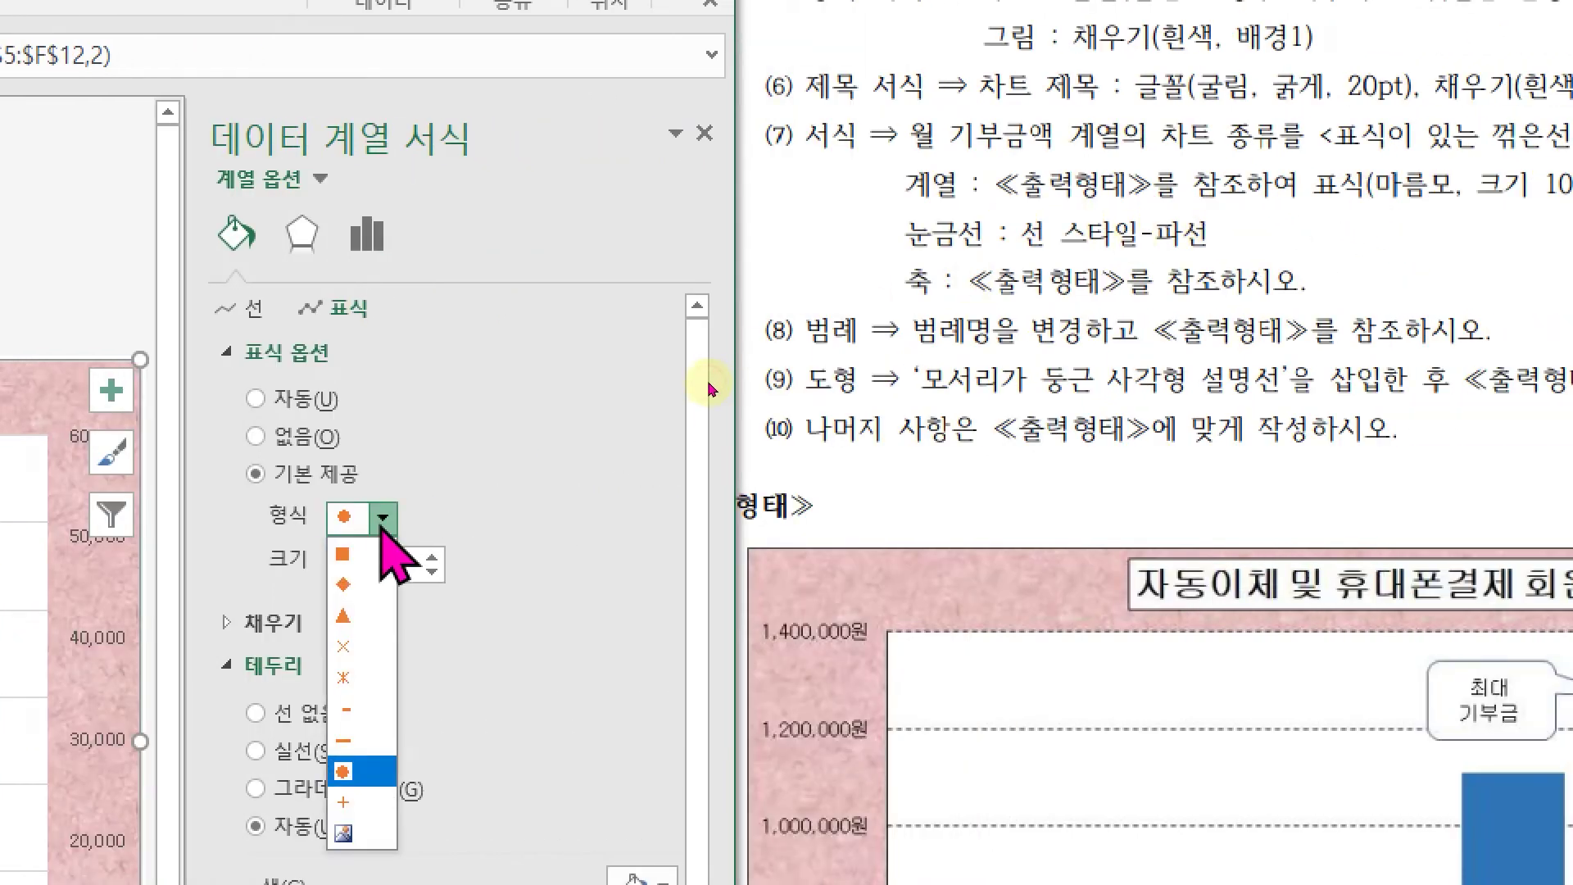
left_click(361, 588)
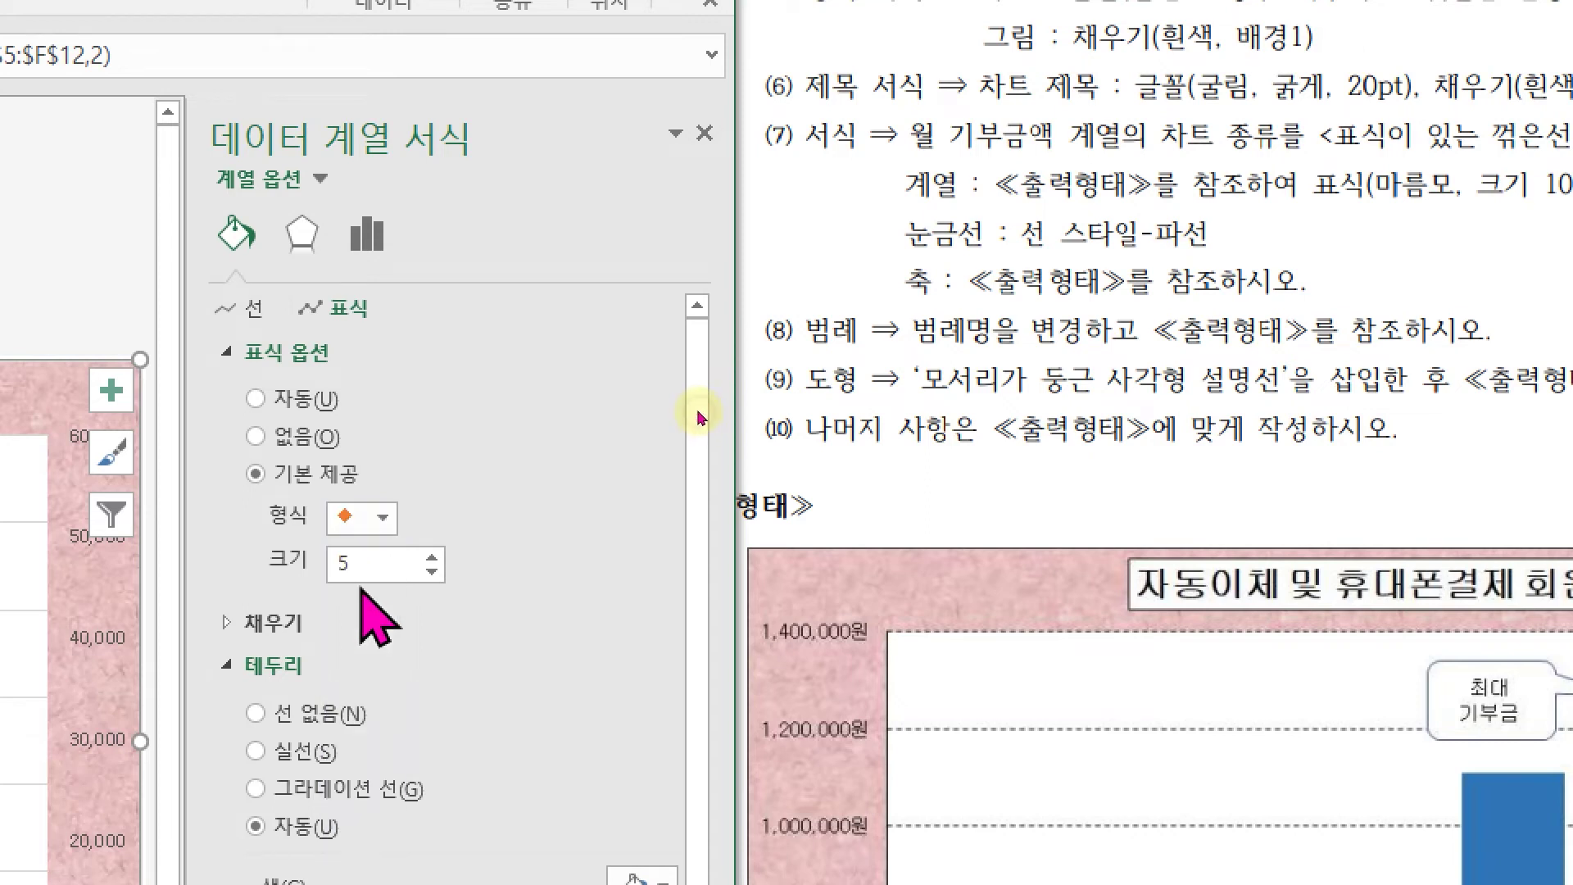
double_click(361, 563)
type("10")
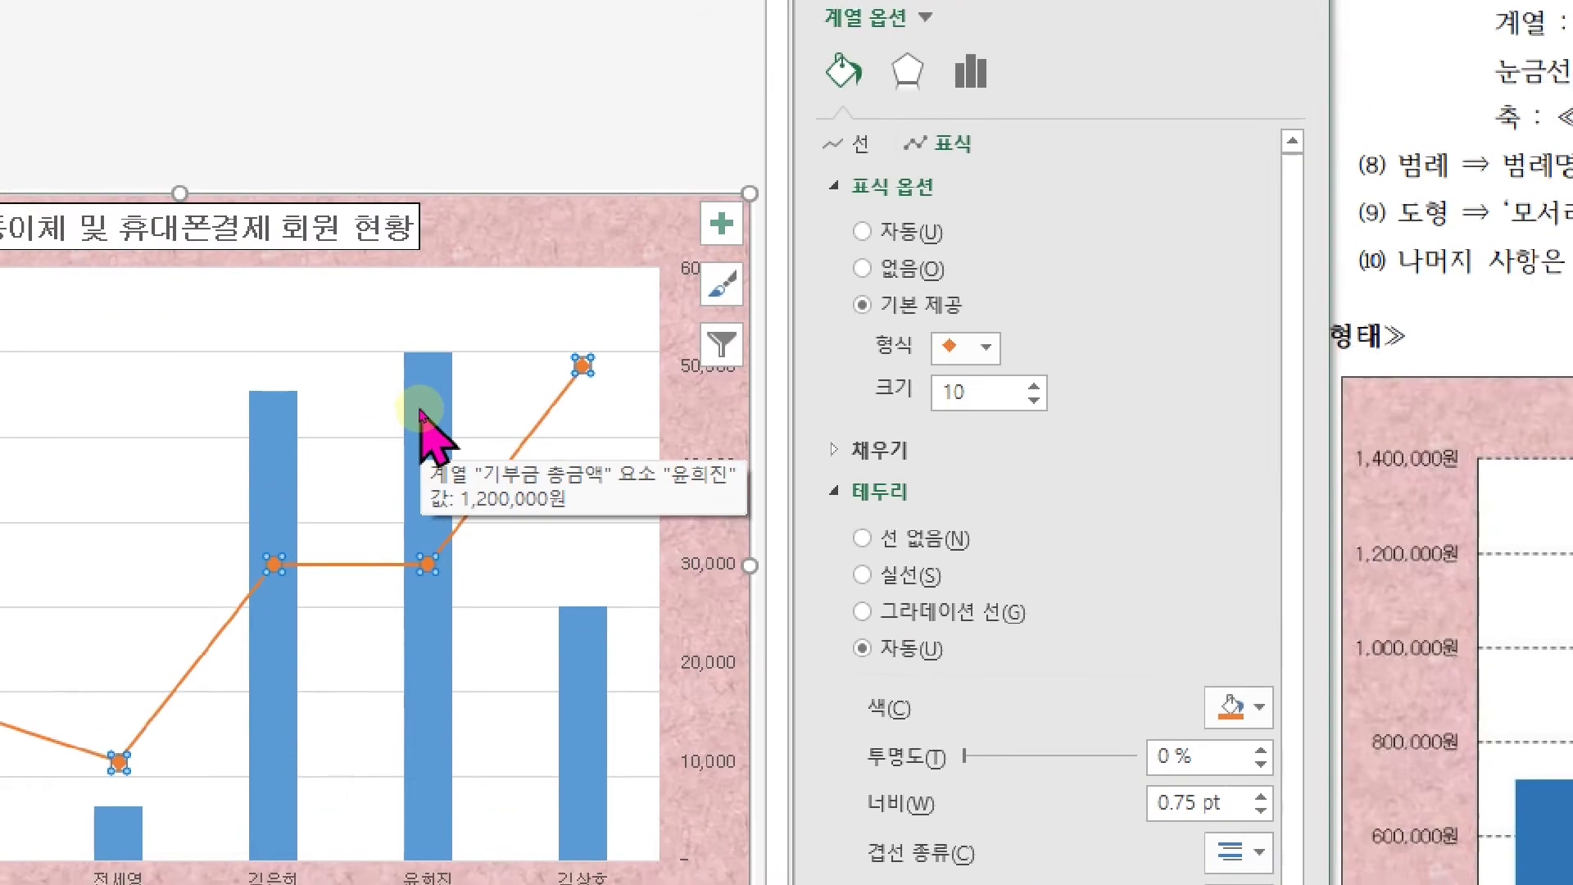
- Add a data label to only the tallest column of the 기부금 총금액 series and open that label's option settings
left_click(419, 409)
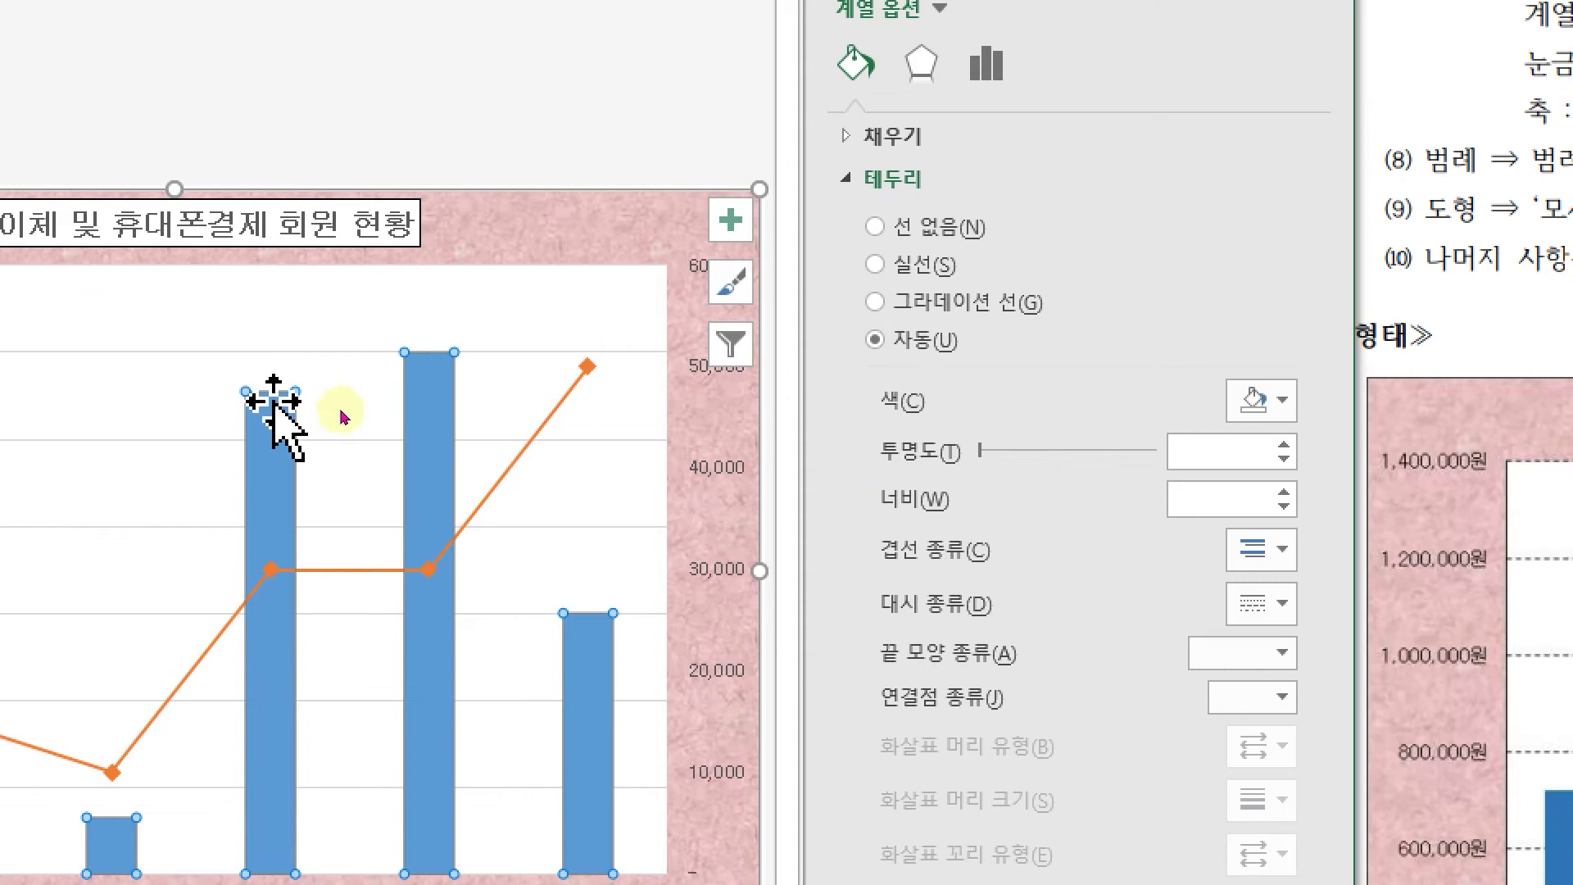
left_click(430, 406)
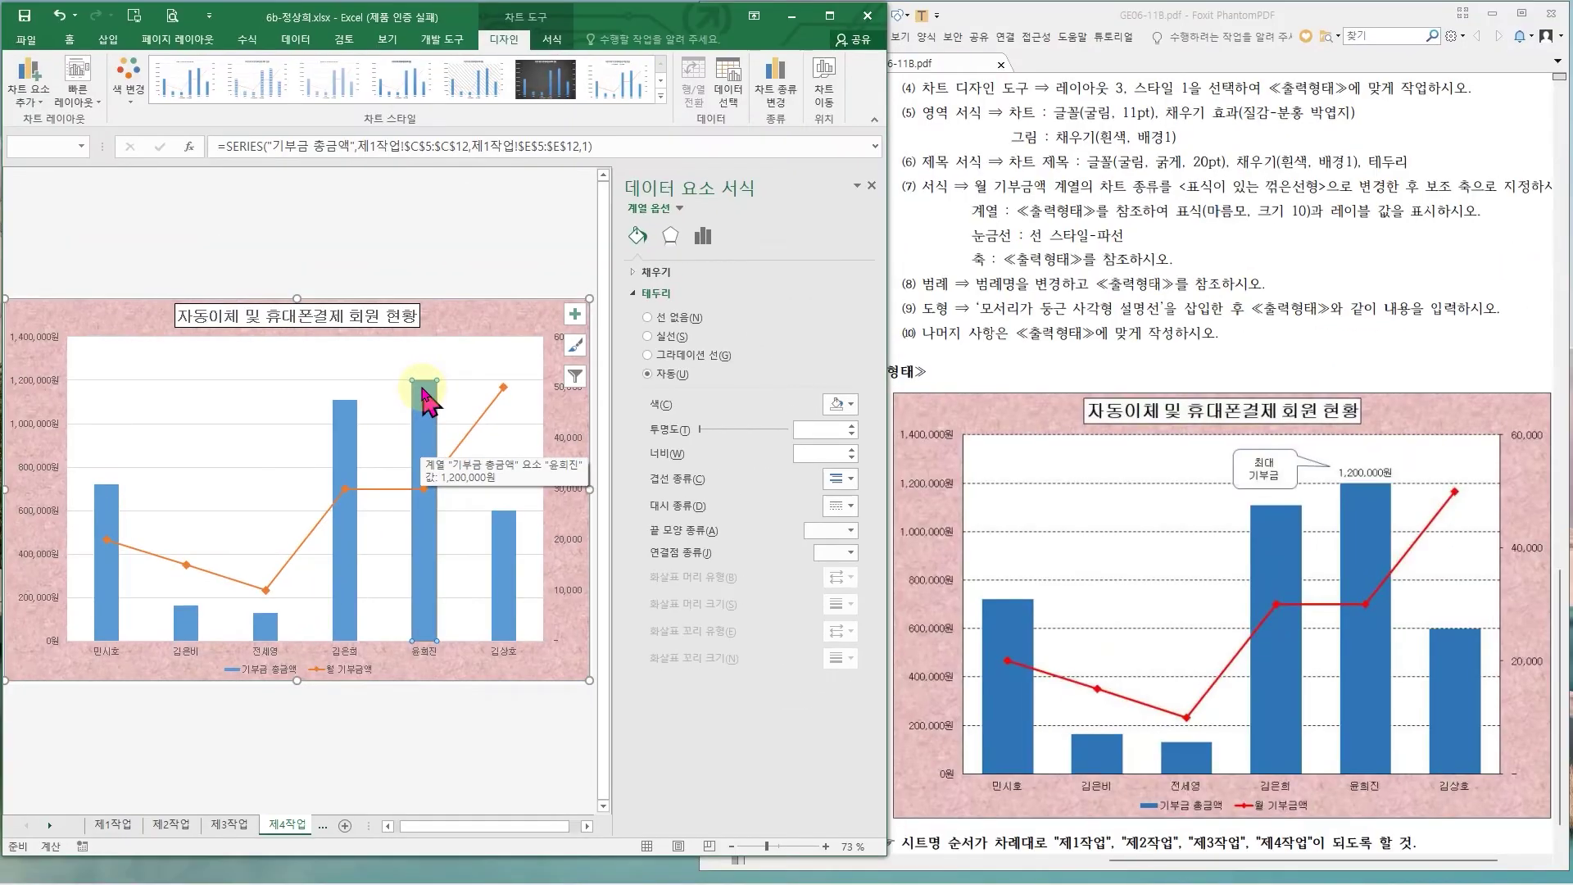
right_click(422, 386)
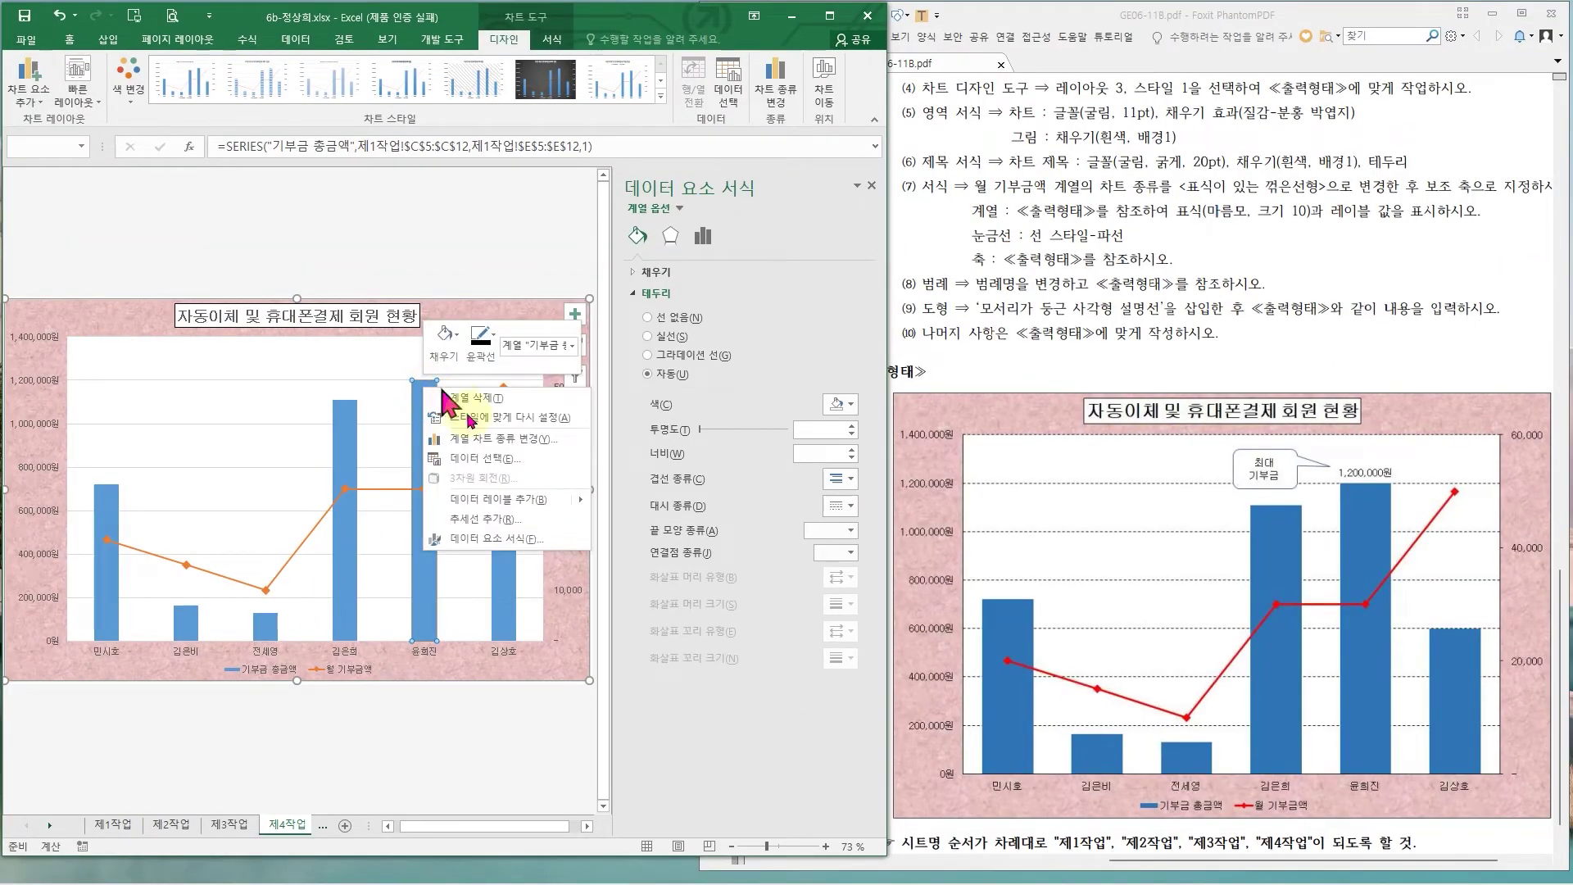
left_click(507, 499)
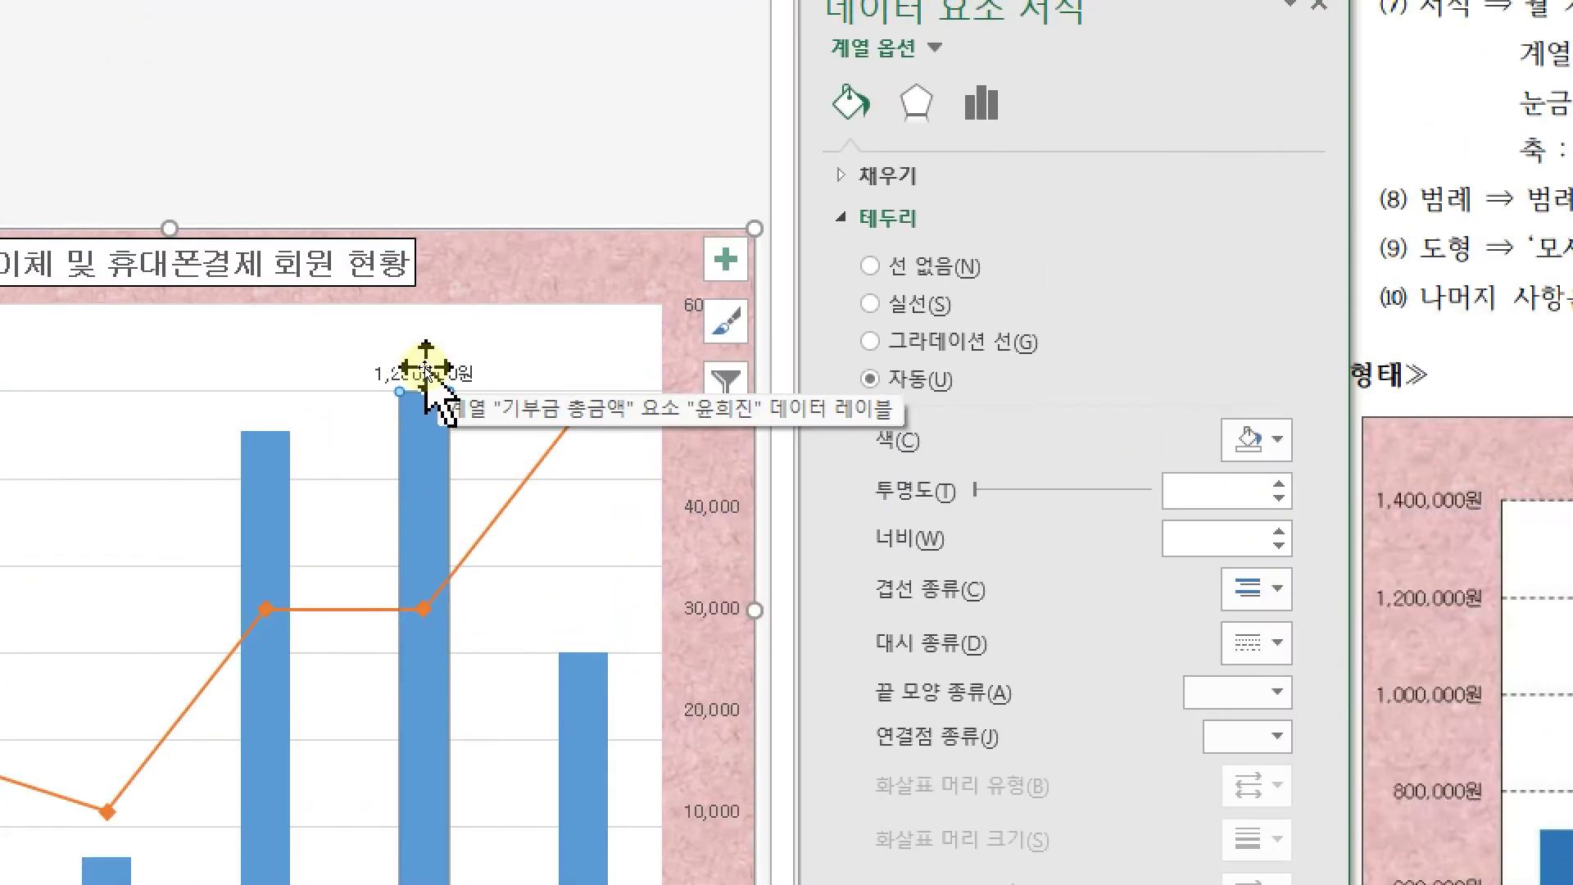
left_click(425, 369)
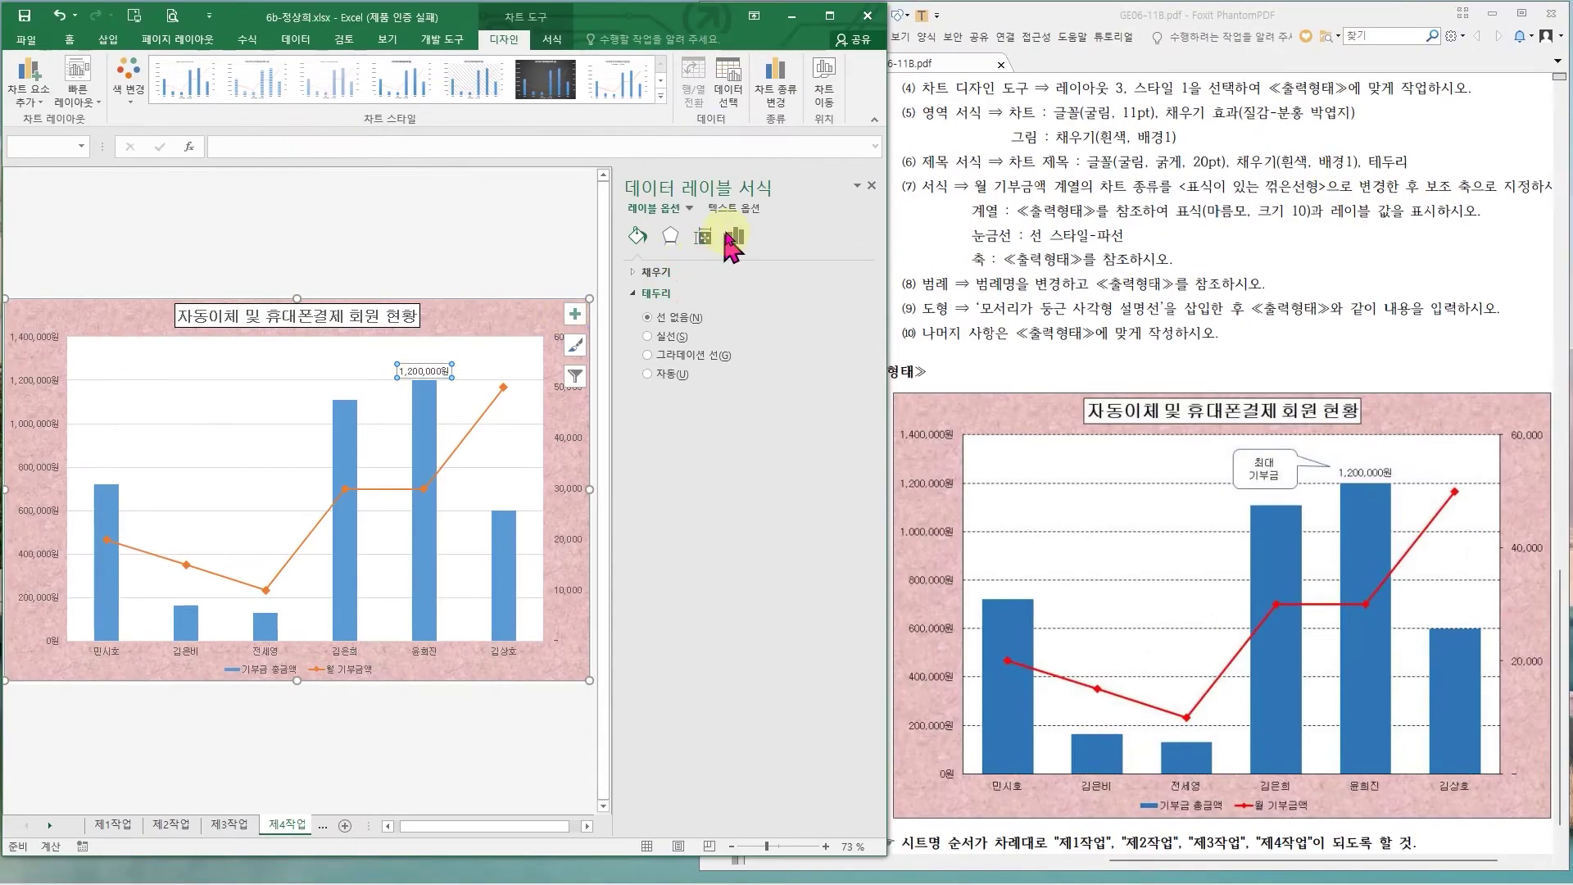
left_click(1039, 106)
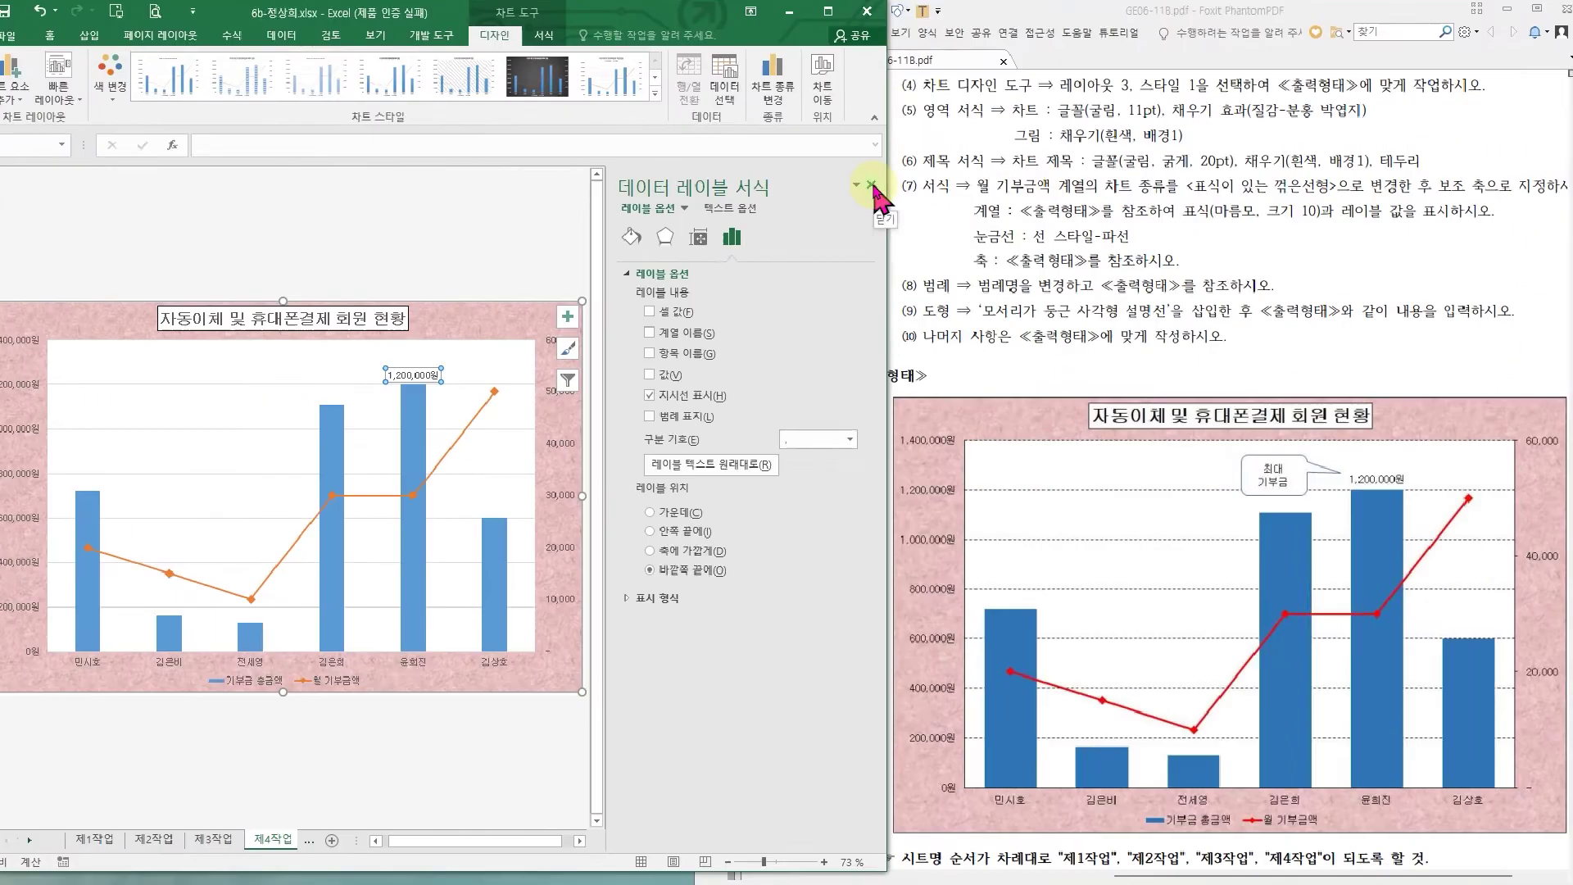
left_click(872, 187)
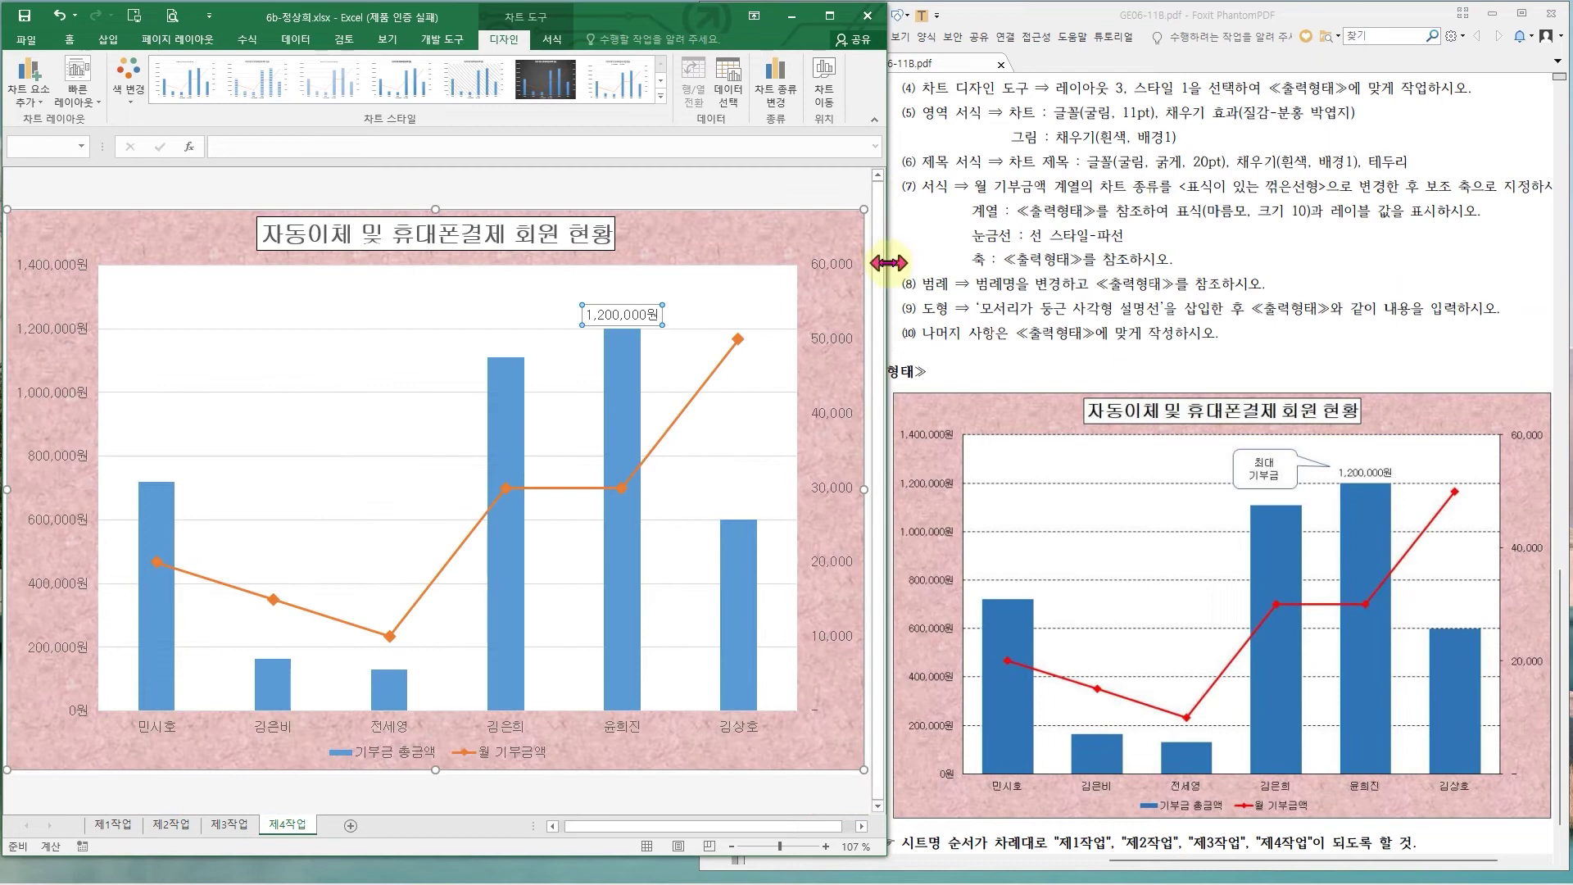
left_click_drag(895, 264, 1421, 253)
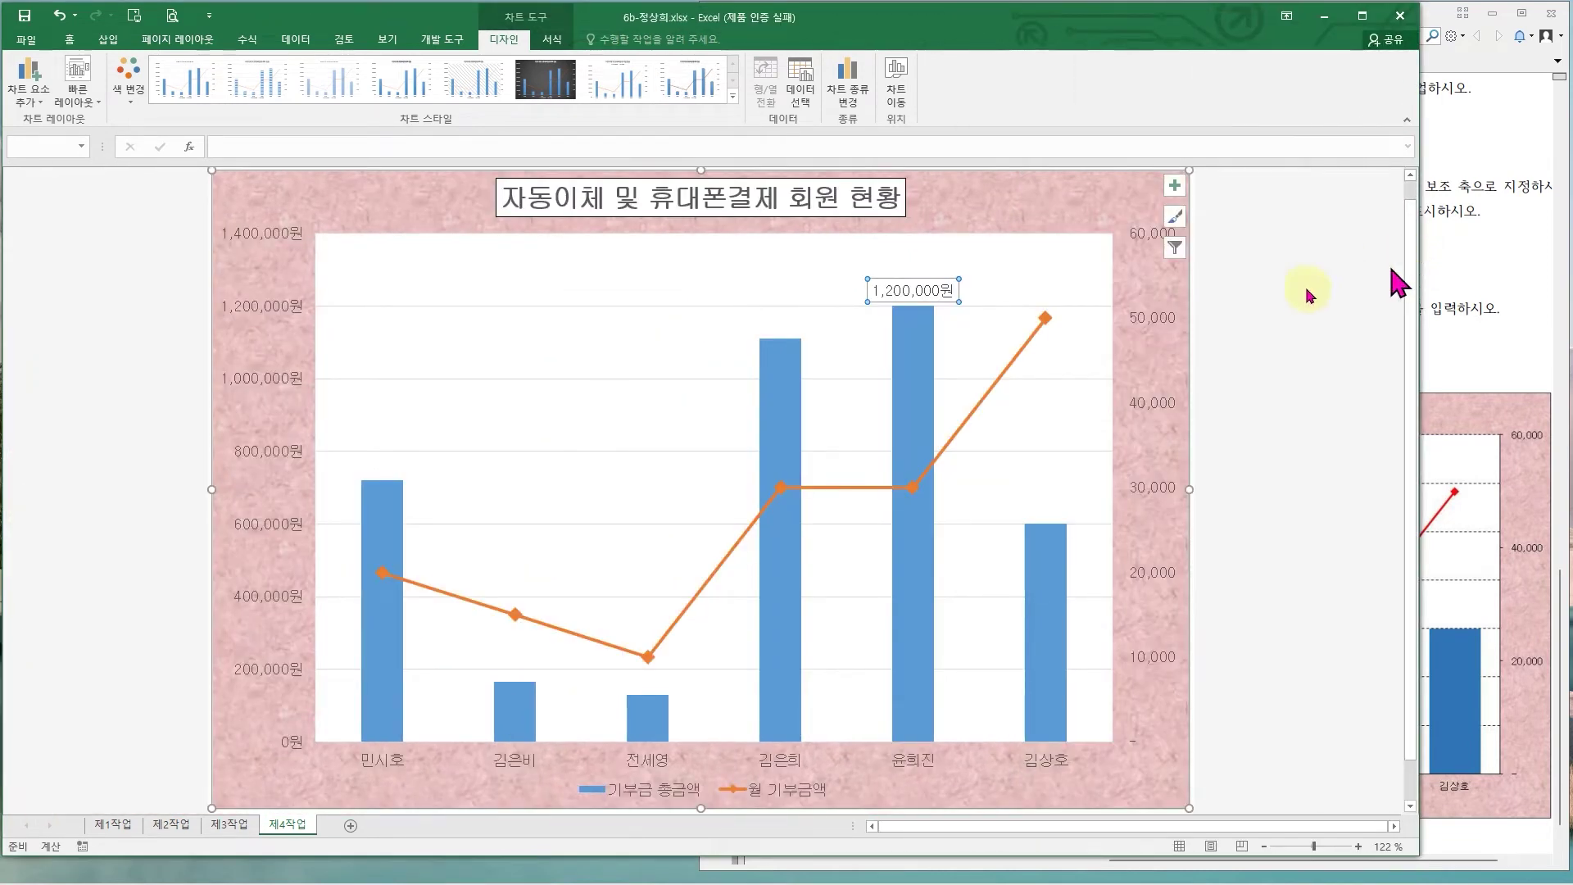
left_click_drag(1417, 332, 889, 431)
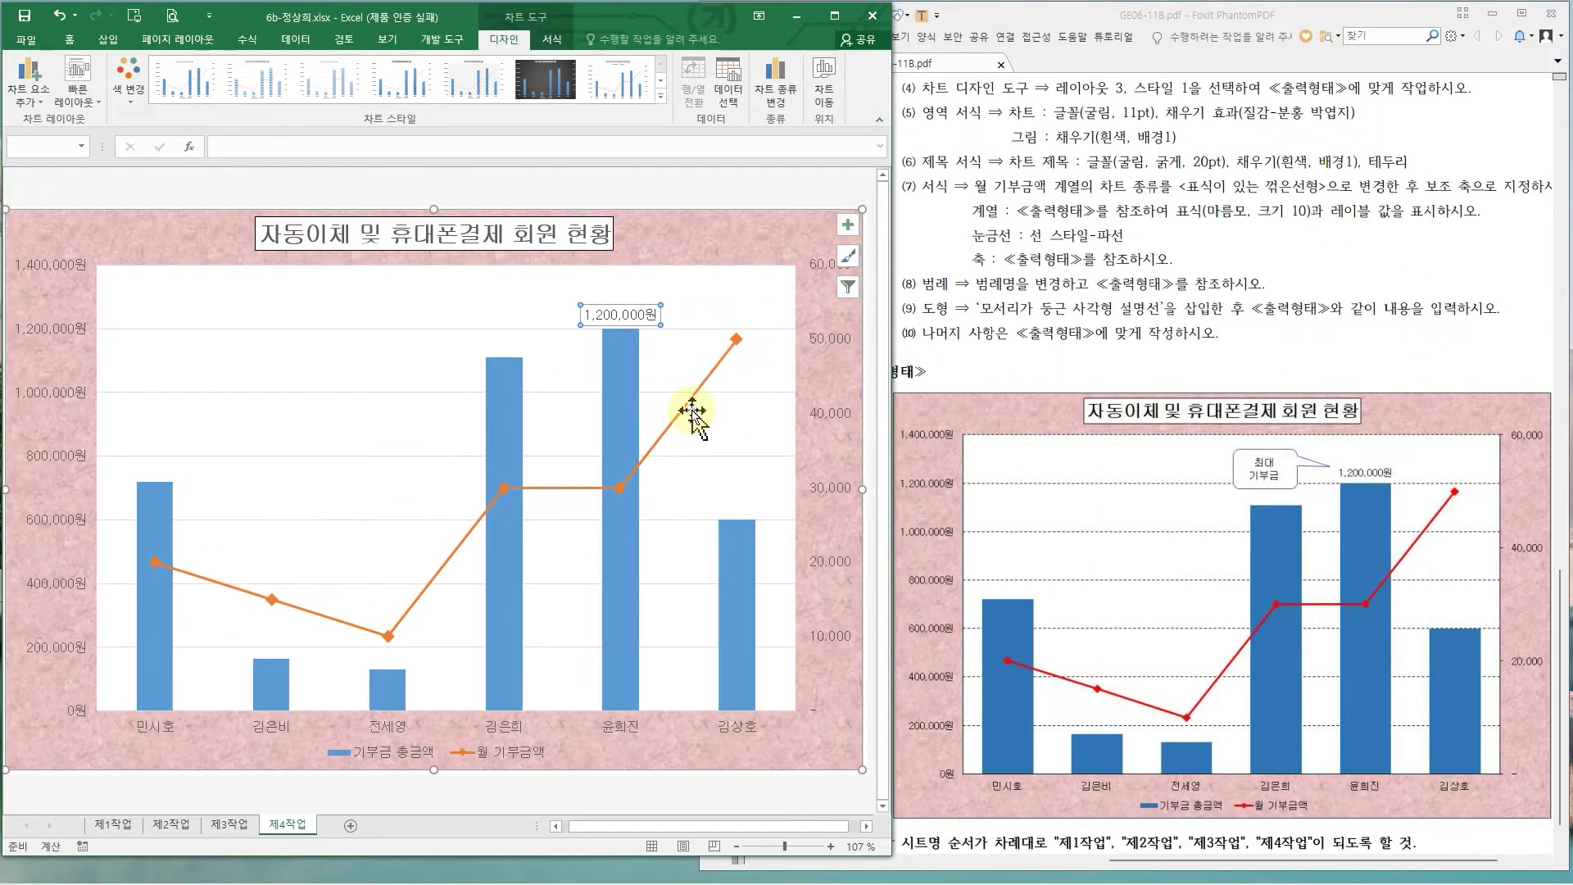
double_click(418, 430)
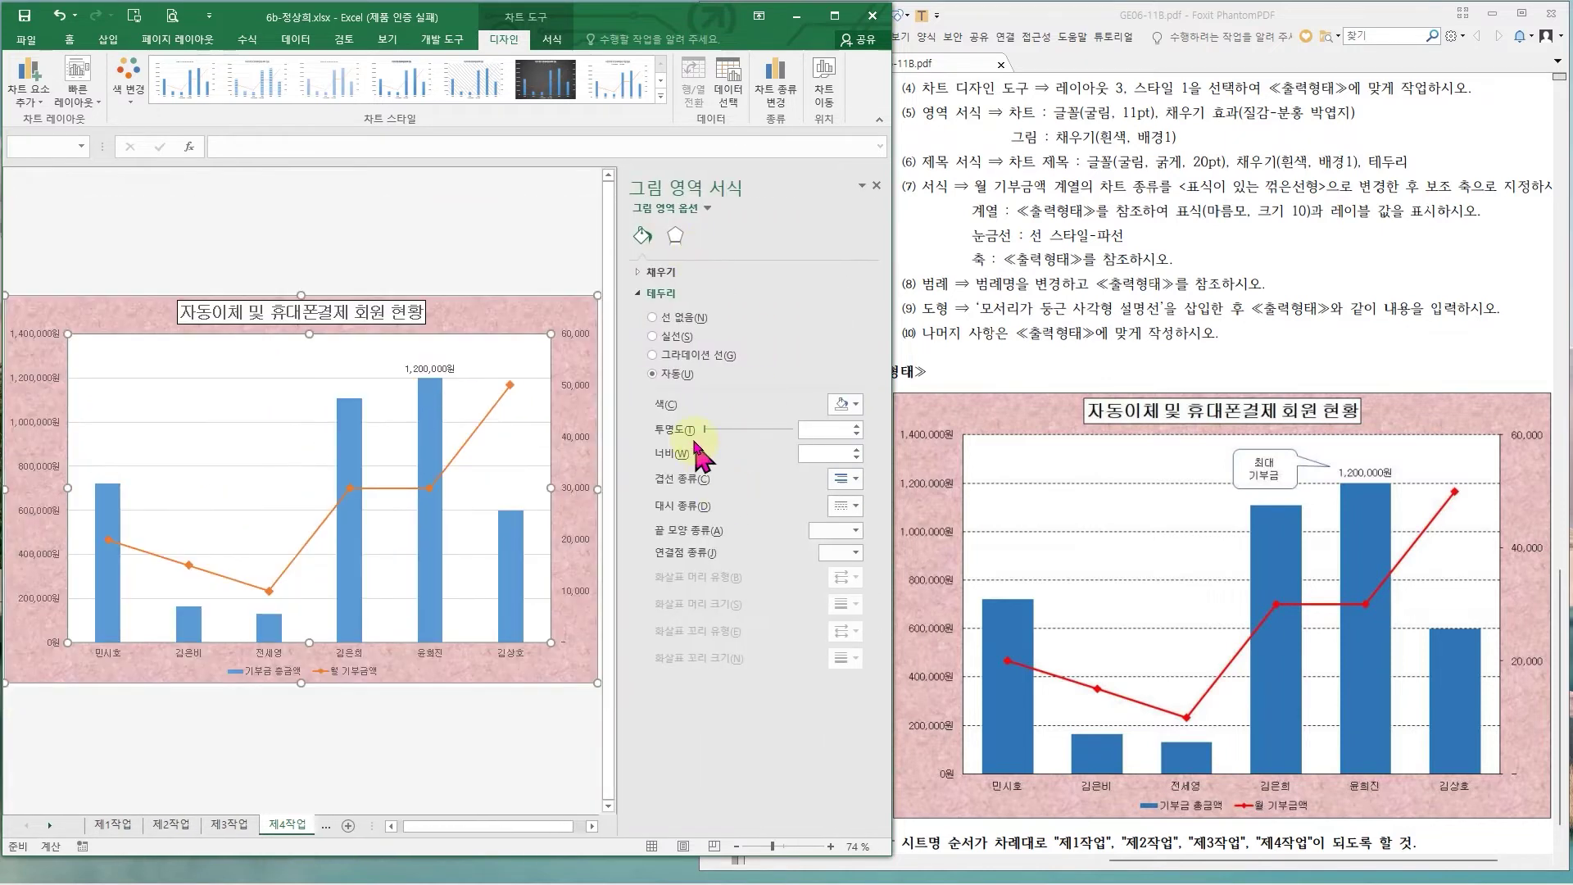
left_click(877, 187)
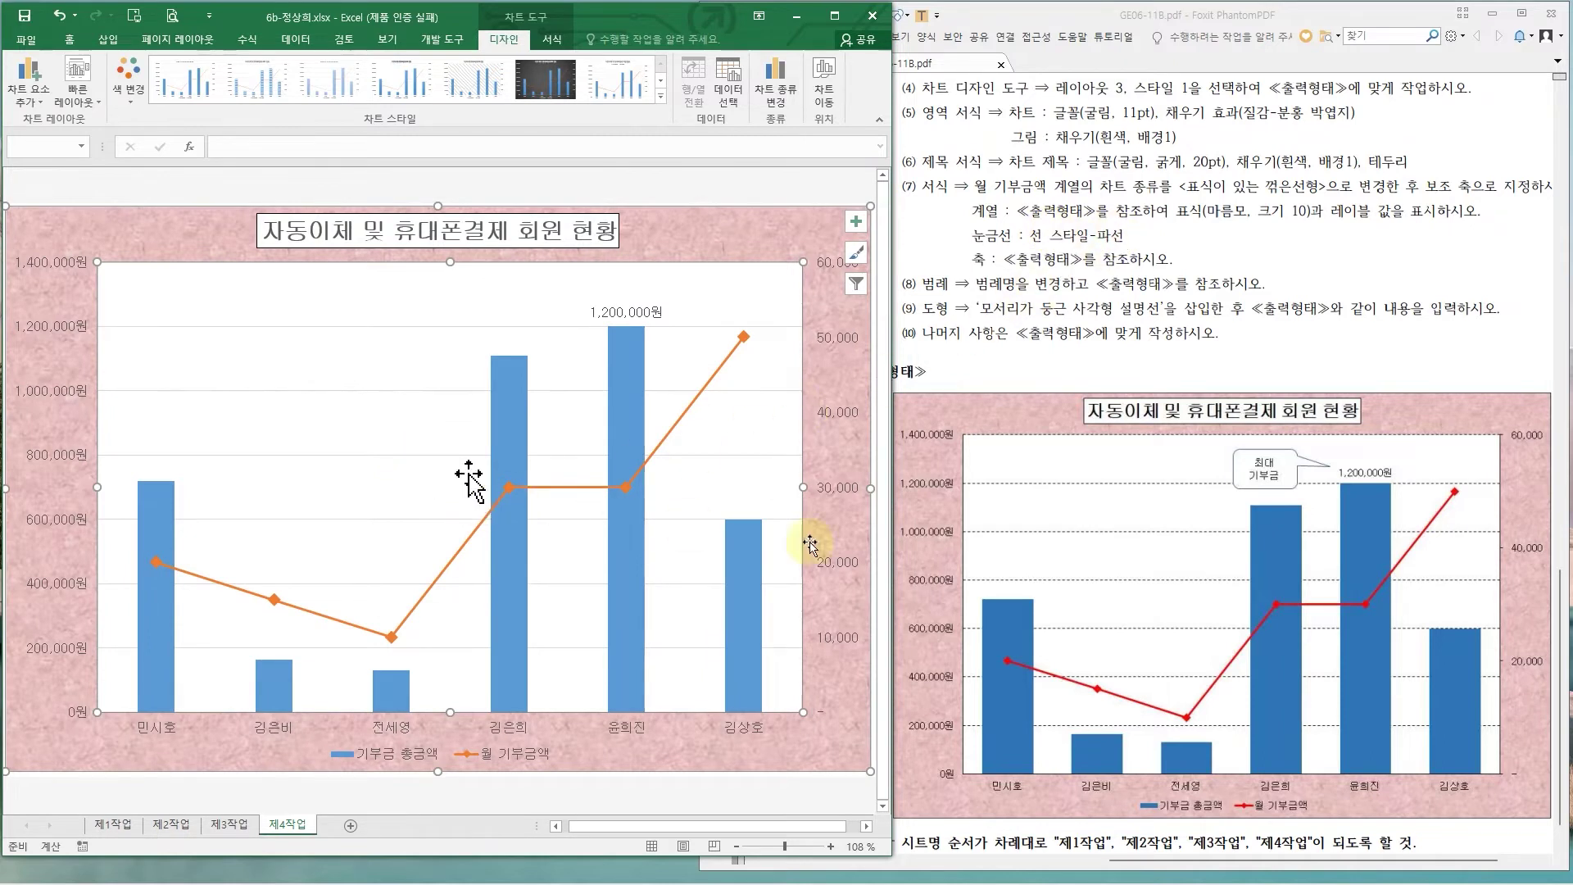
- Format the primary vertical axis's major gridlines with the 파선 dash style and the theme outline colour 검정, 텍스트 1
left_click_drag(1144, 580, 1196, 578)
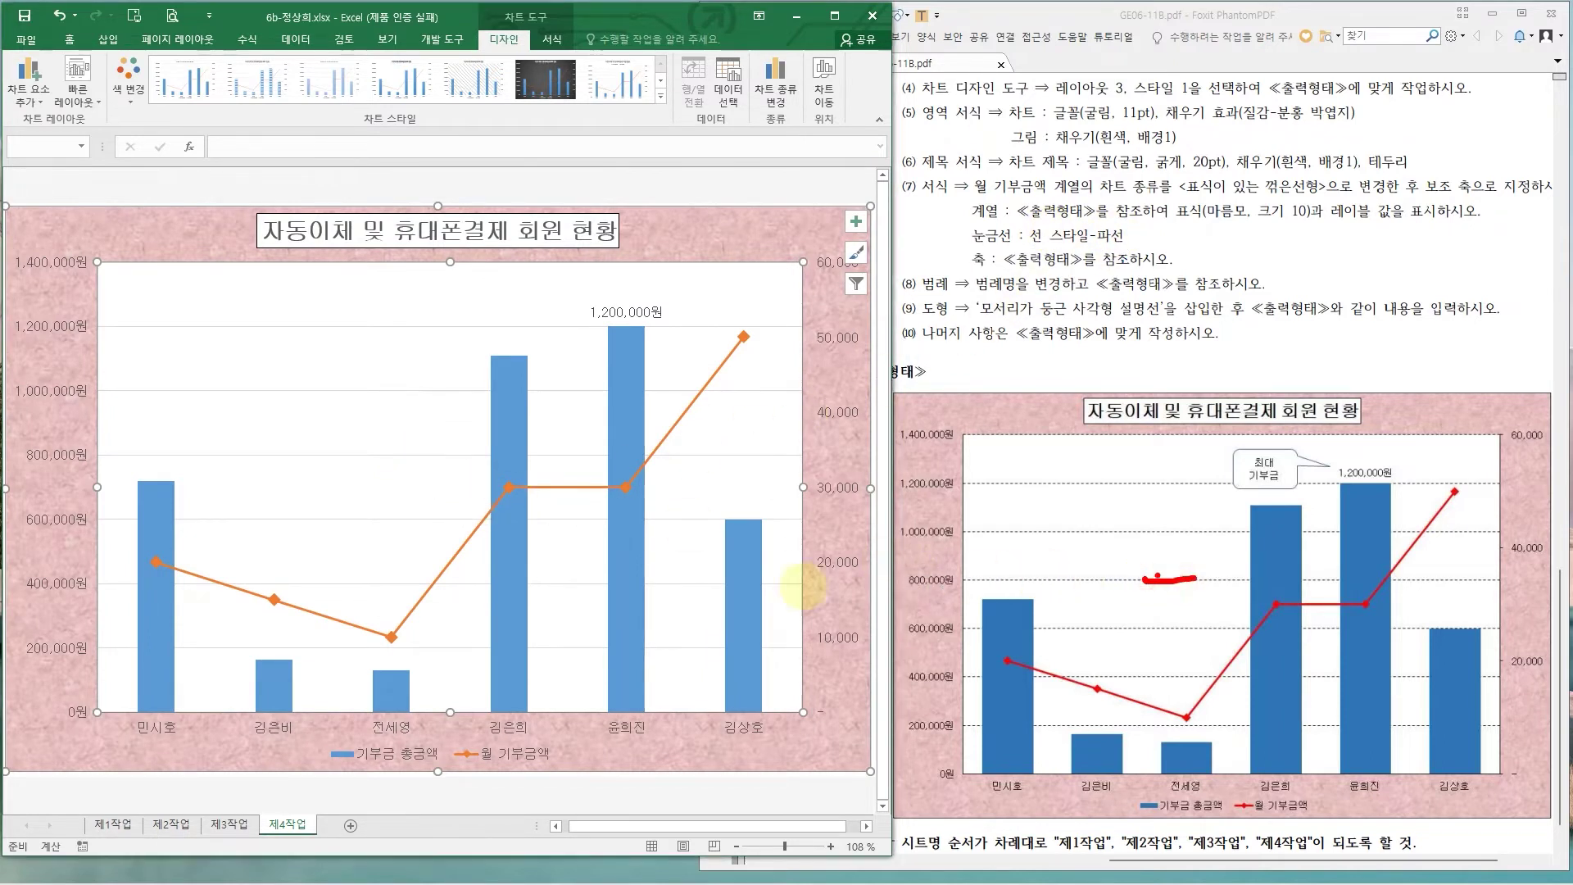
left_click_drag(449, 455, 471, 452)
left_click(397, 458)
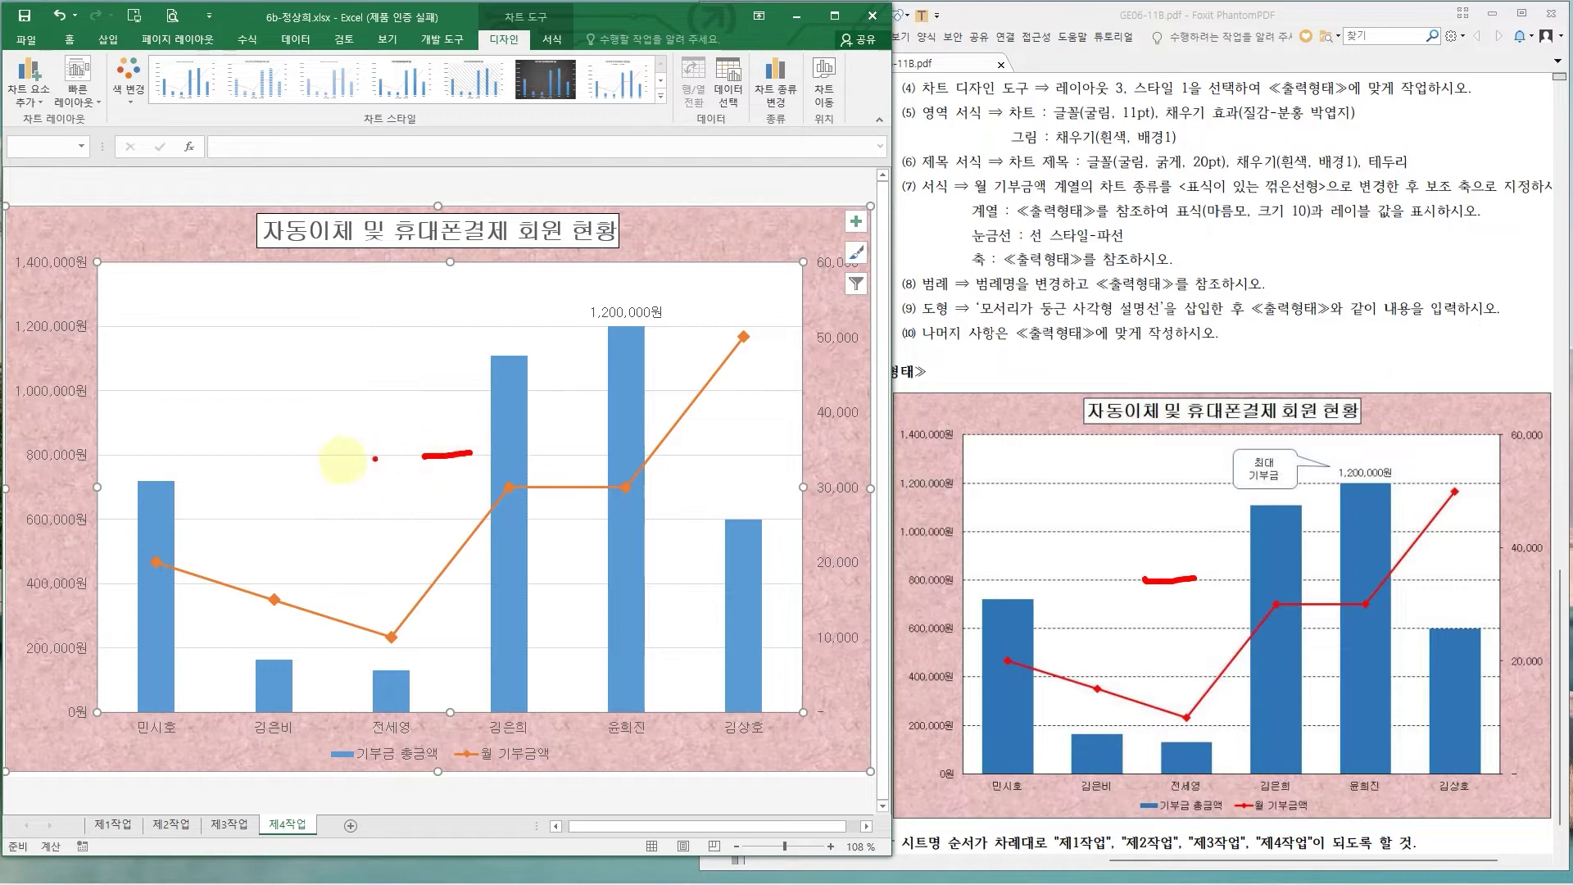
left_click(367, 455)
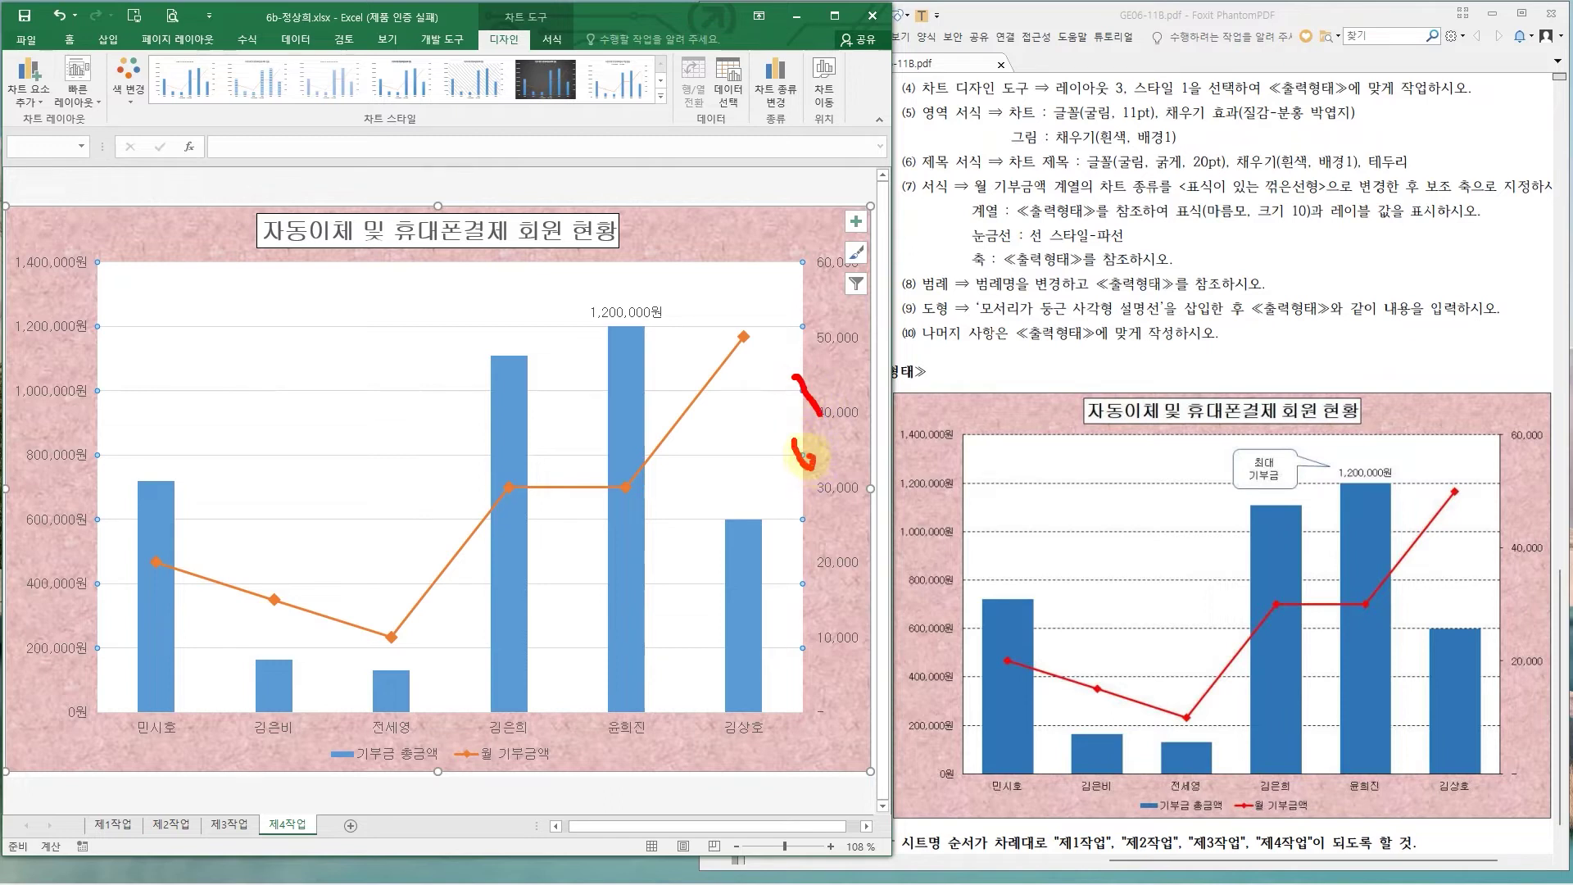
left_click(551, 39)
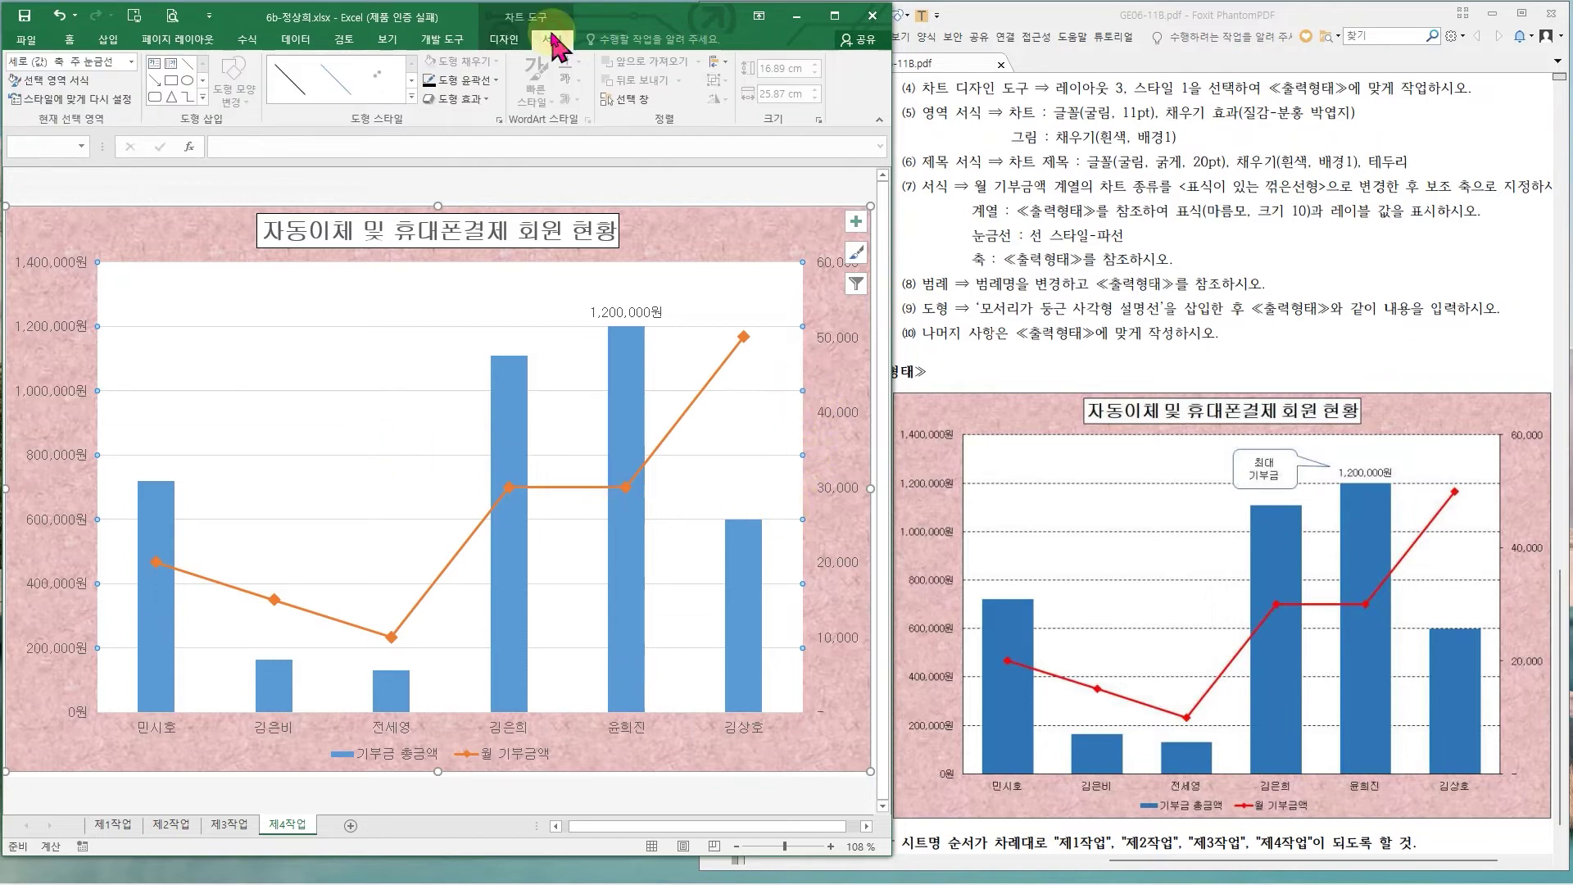
left_click(482, 80)
mouse_move(500, 308)
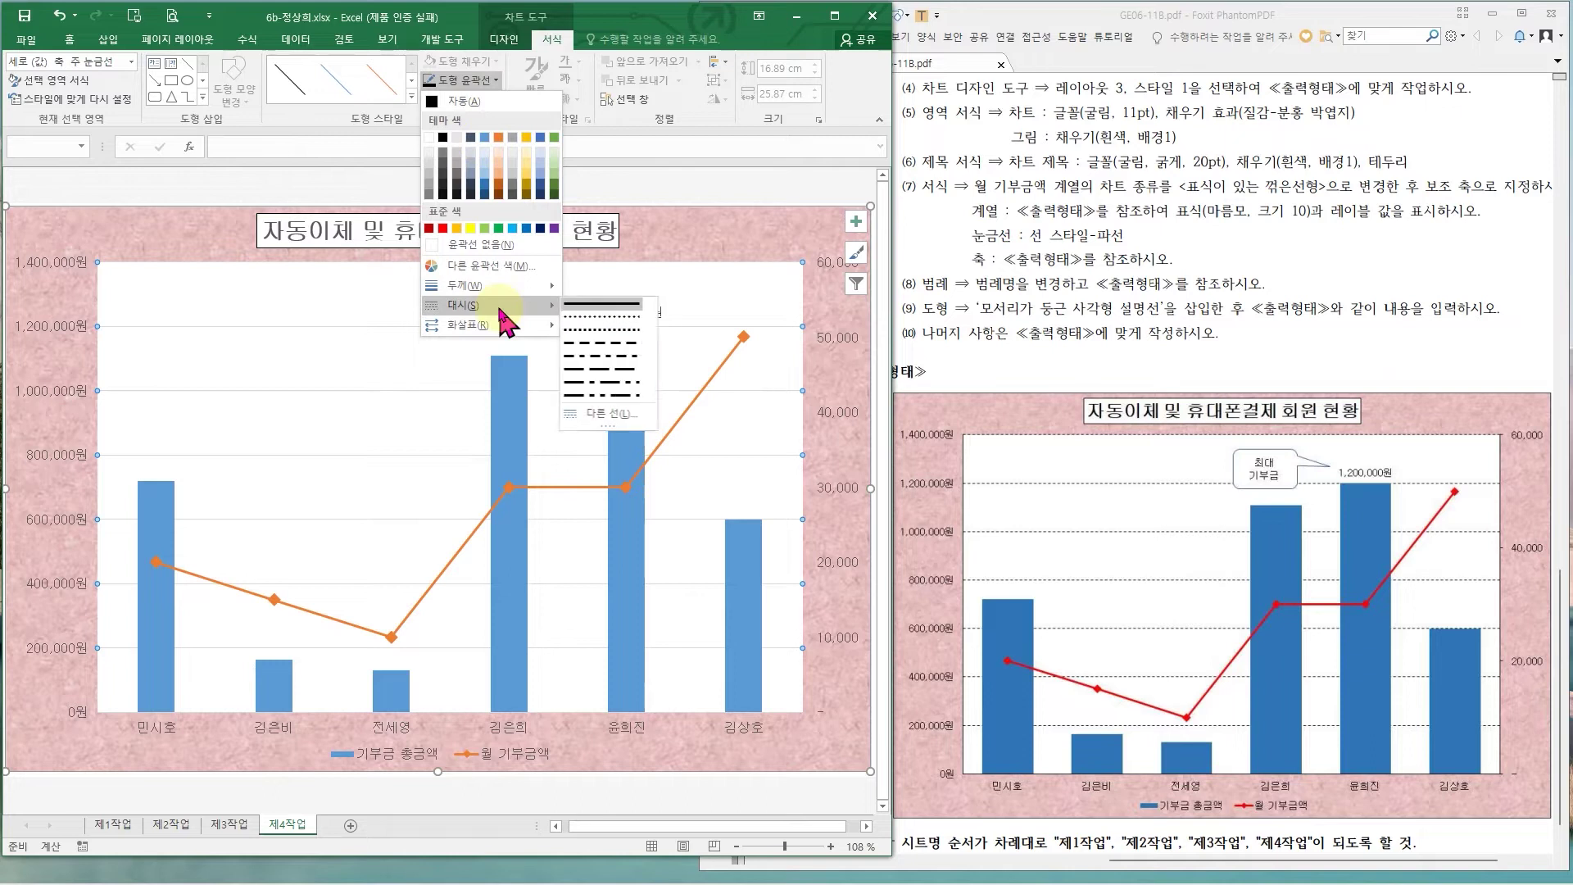
left_click(596, 345)
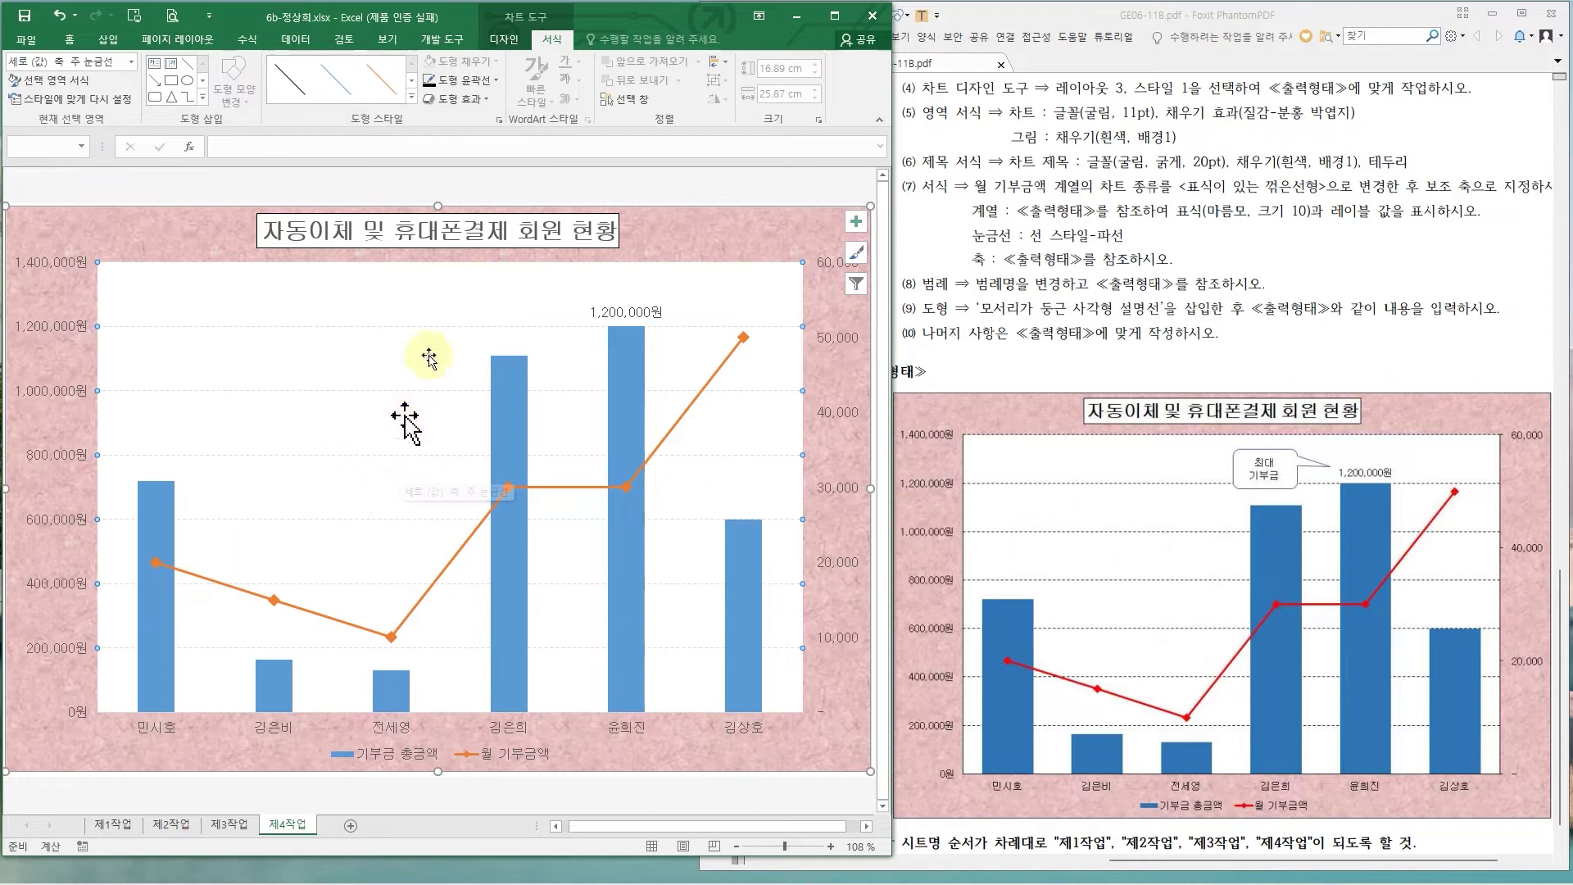
left_click(497, 79)
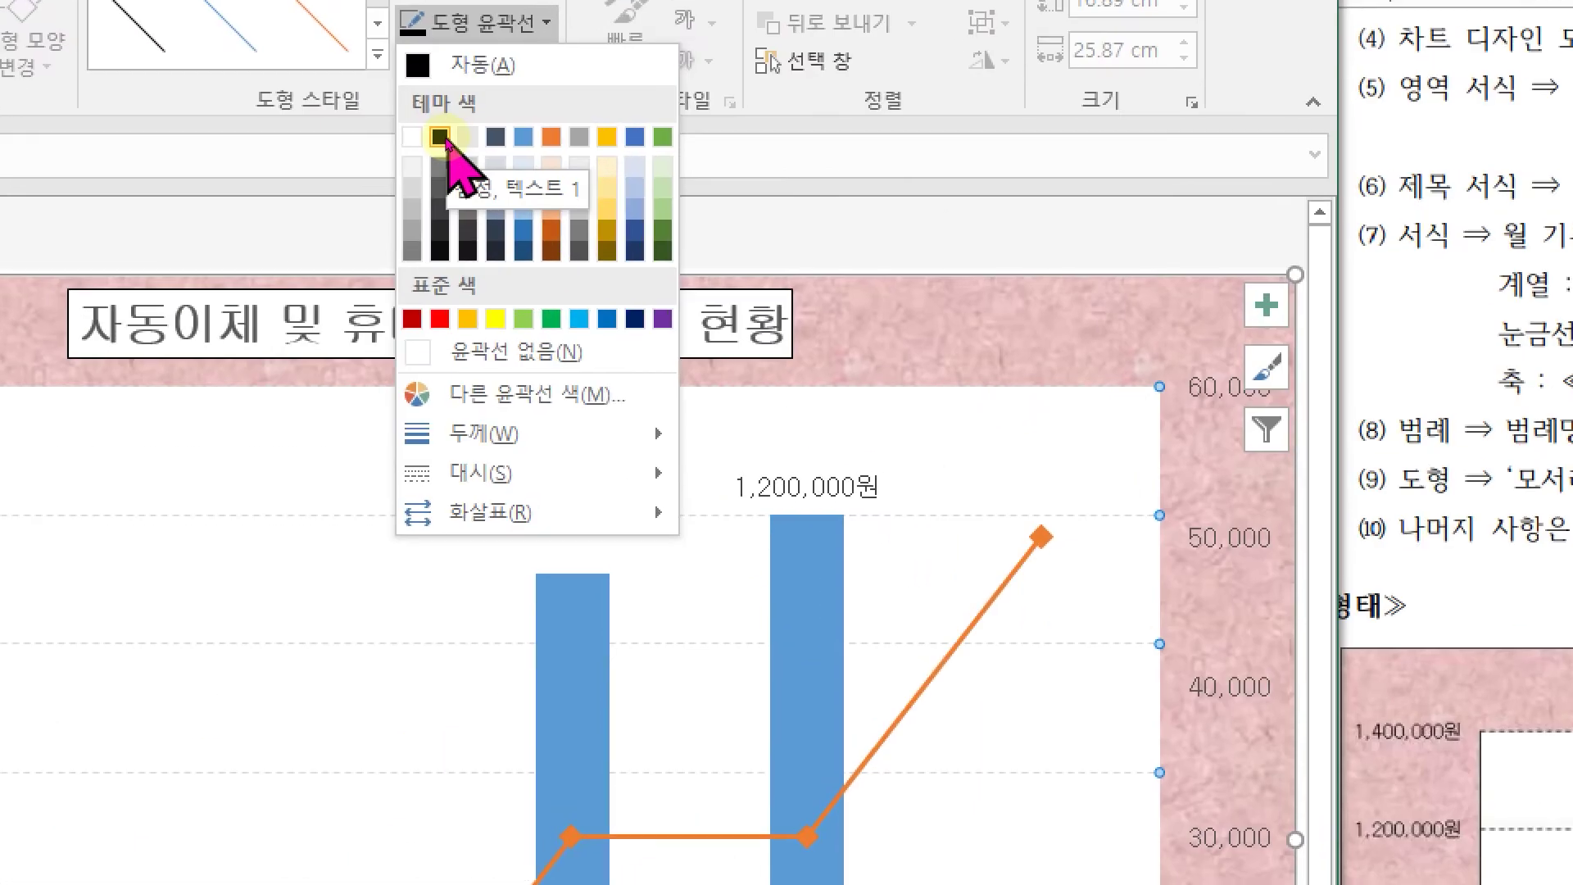
left_click(444, 138)
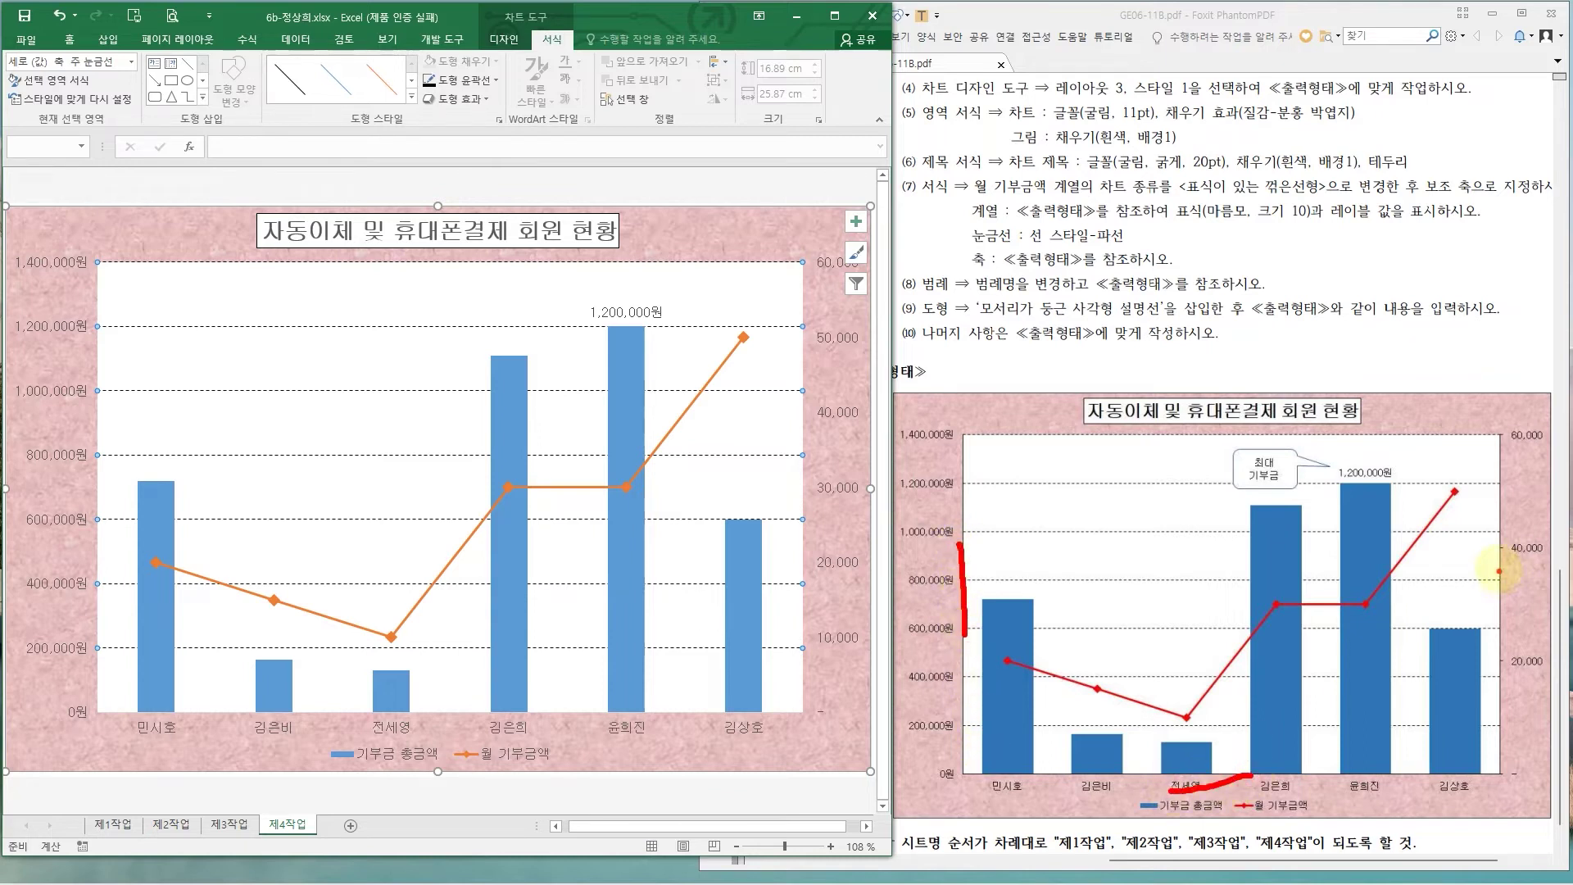
- Set the outlines of the primary vertical axis and the horizontal category axis to the theme colour 검정, 텍스트 1
mouse_move(1501, 427)
left_mouse_down()
mouse_move(1554, 663)
mouse_move(1554, 789)
left_mouse_up()
left_click_drag(813, 259, 863, 719)
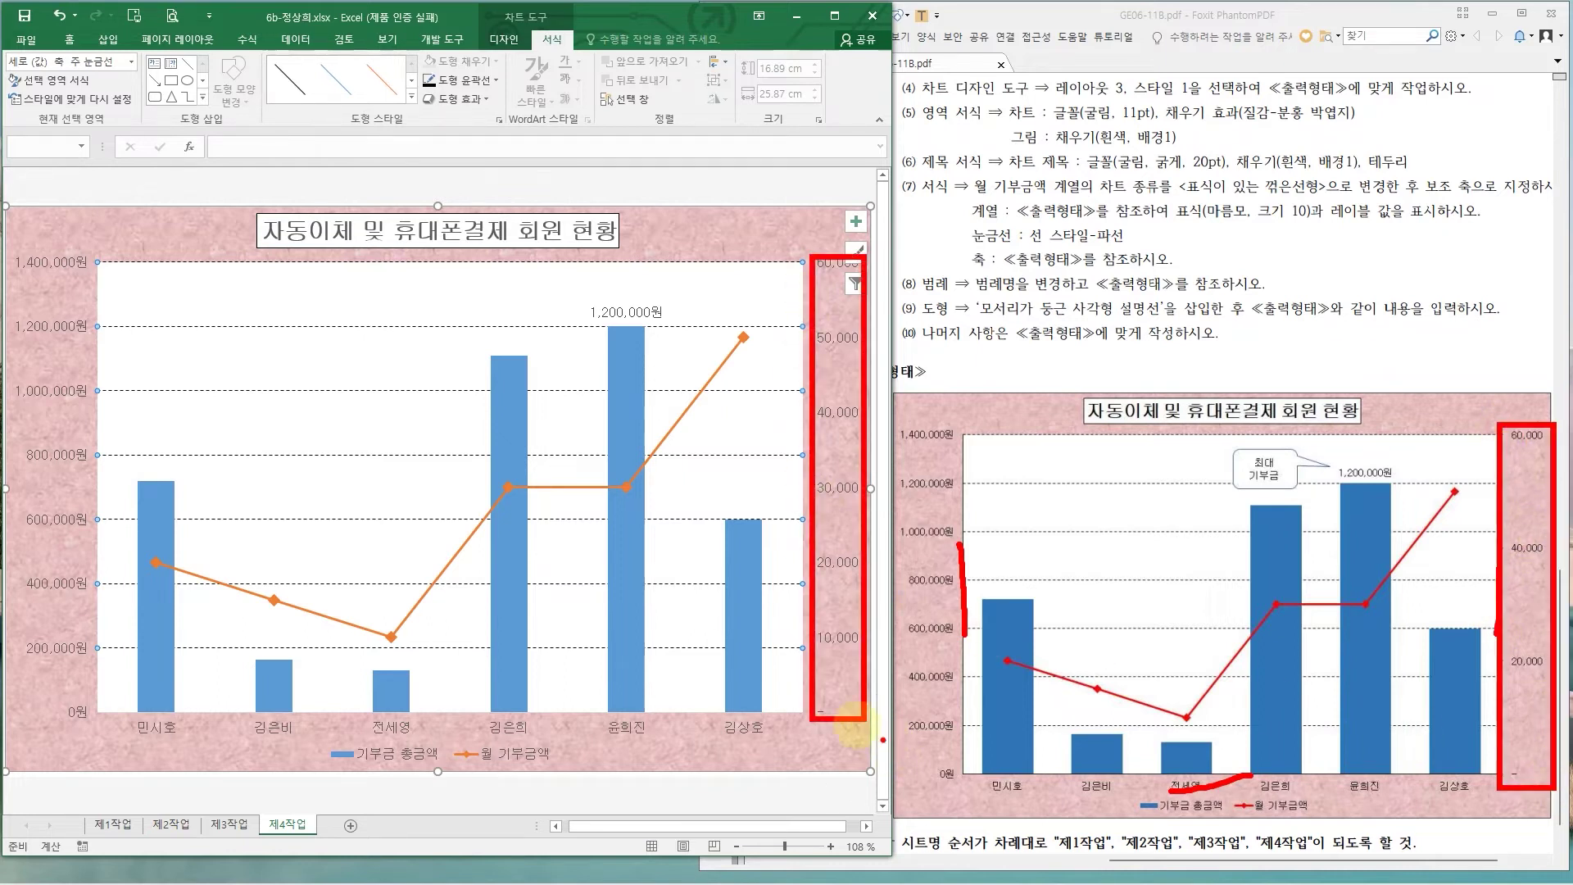
left_click(48, 524)
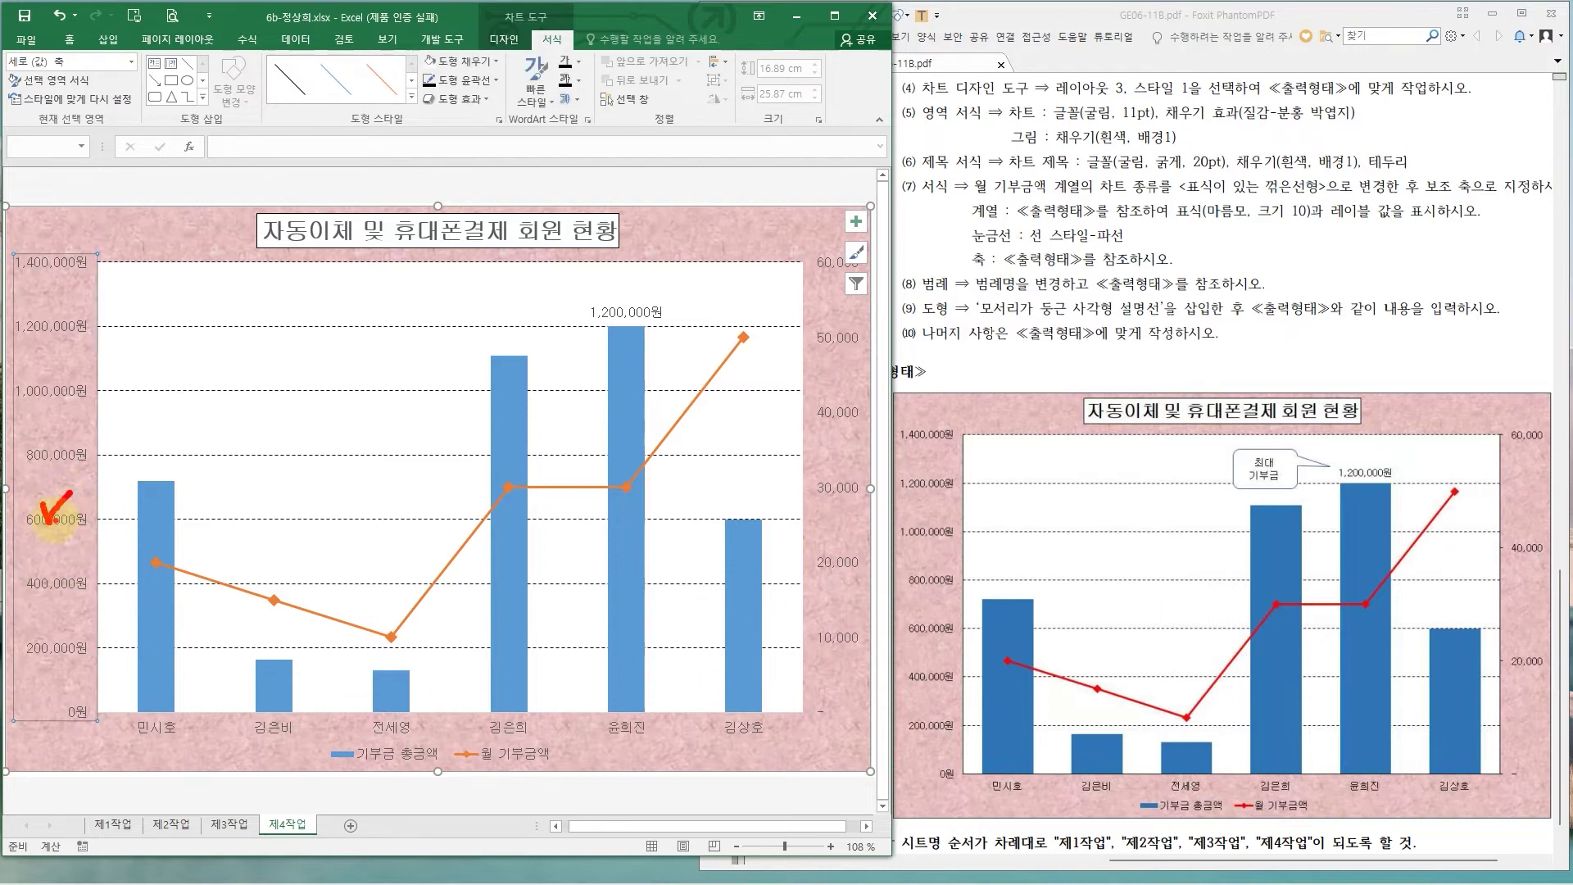
left_click(495, 80)
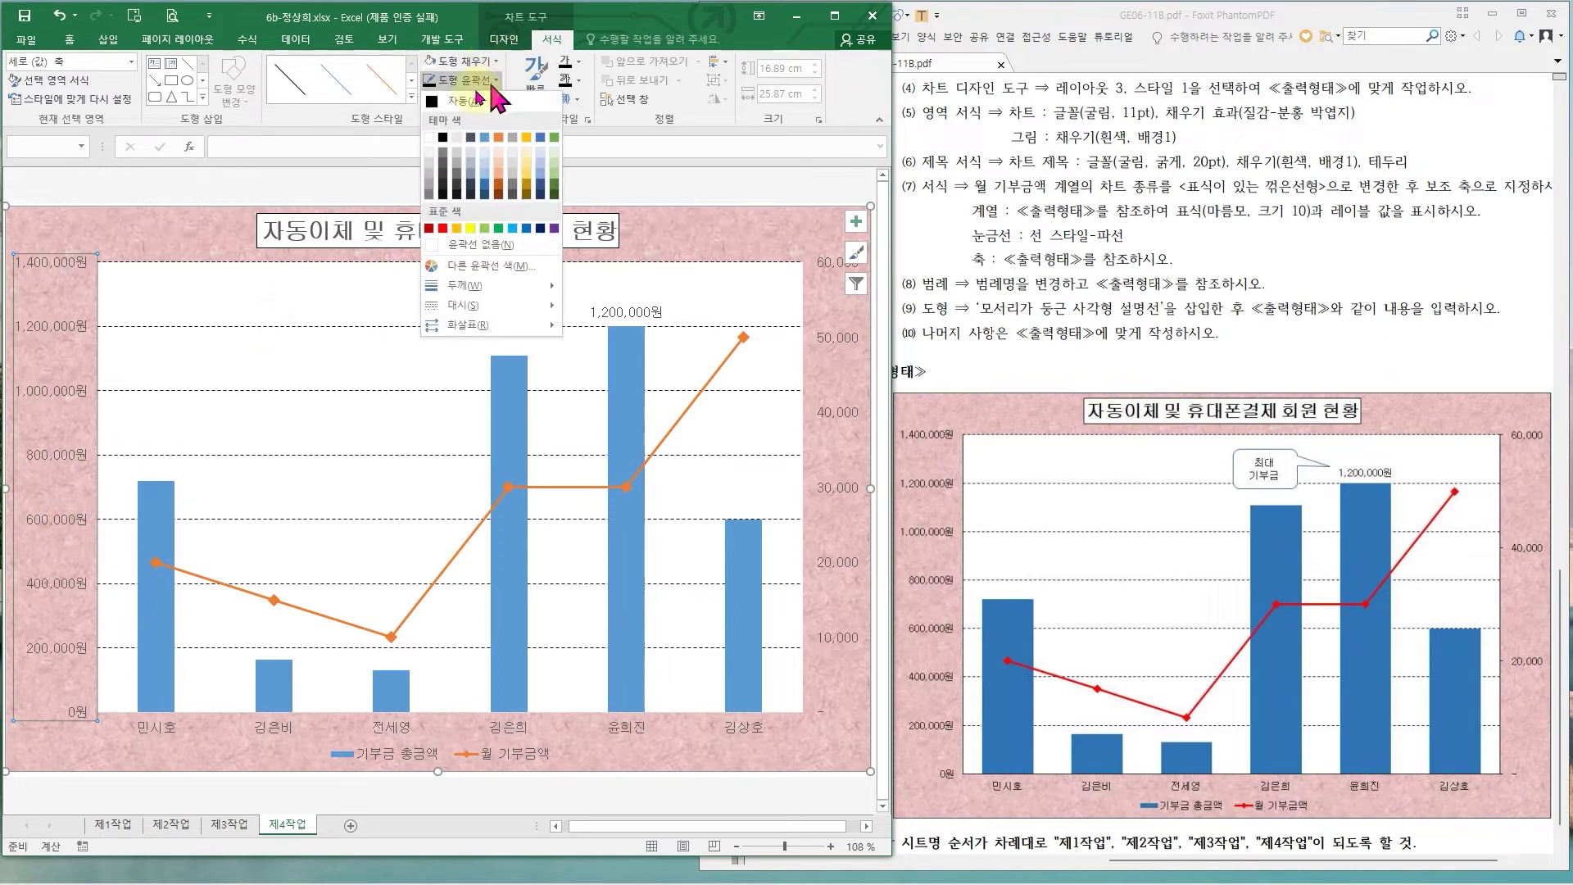
left_click(452, 136)
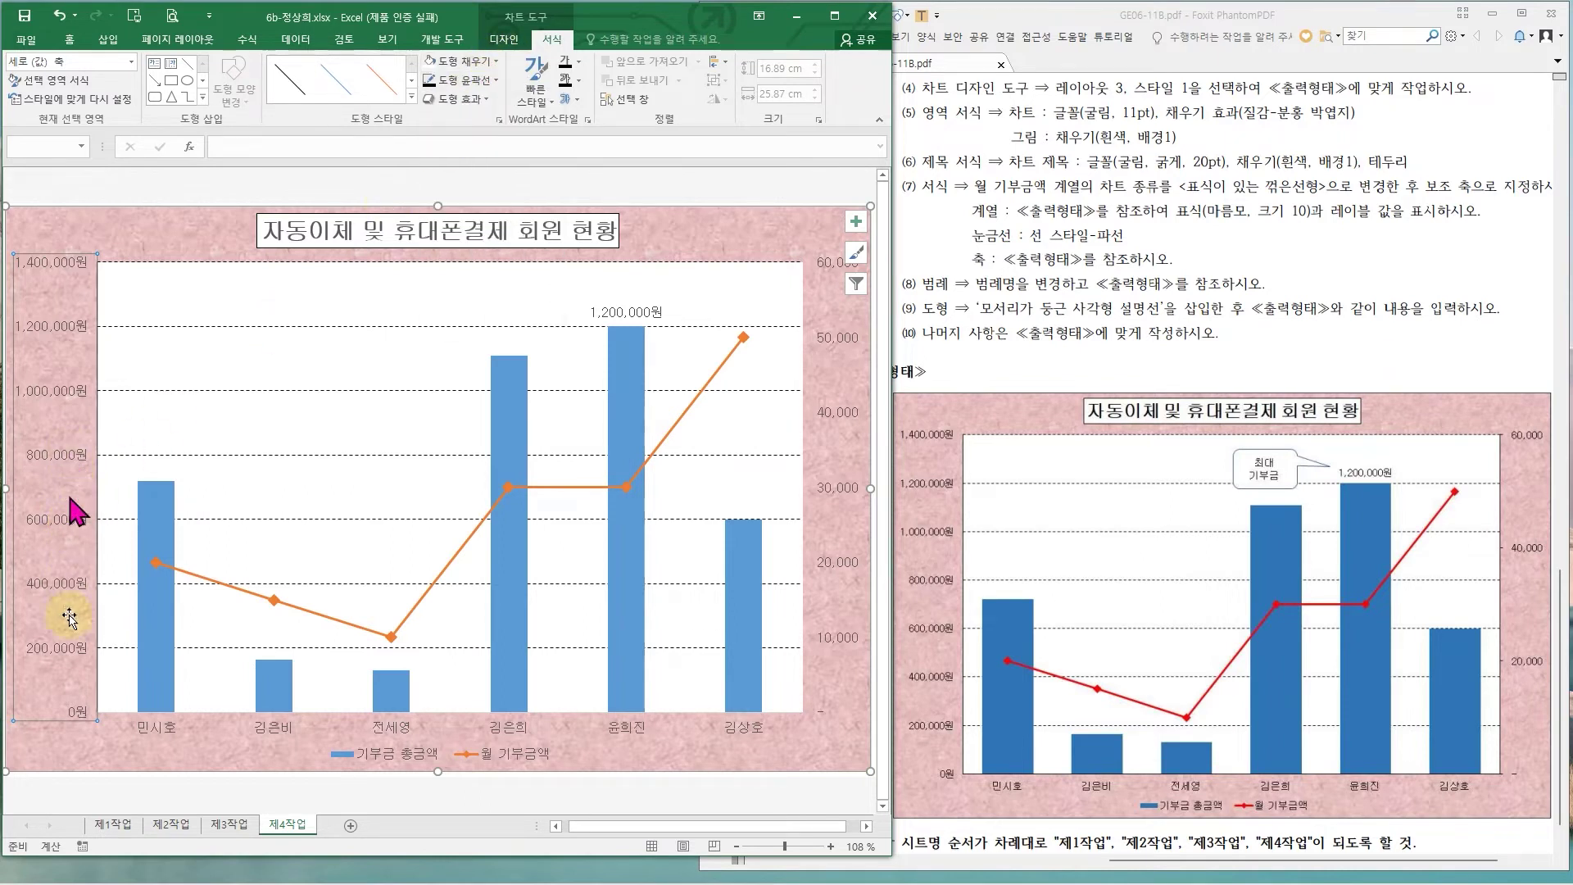
left_click(276, 731)
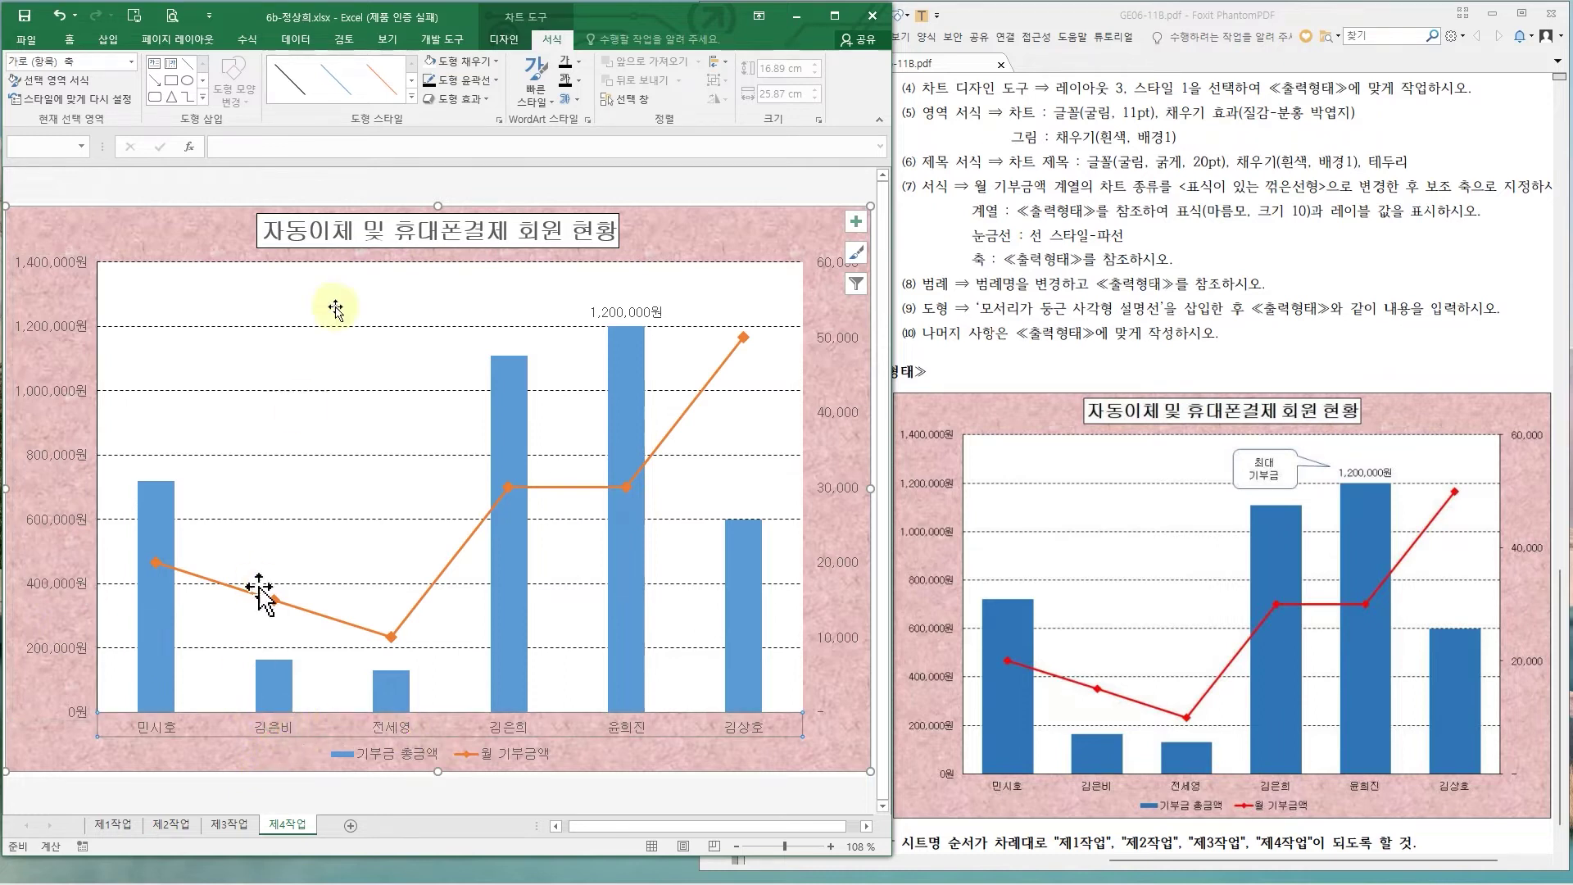
left_click(473, 85)
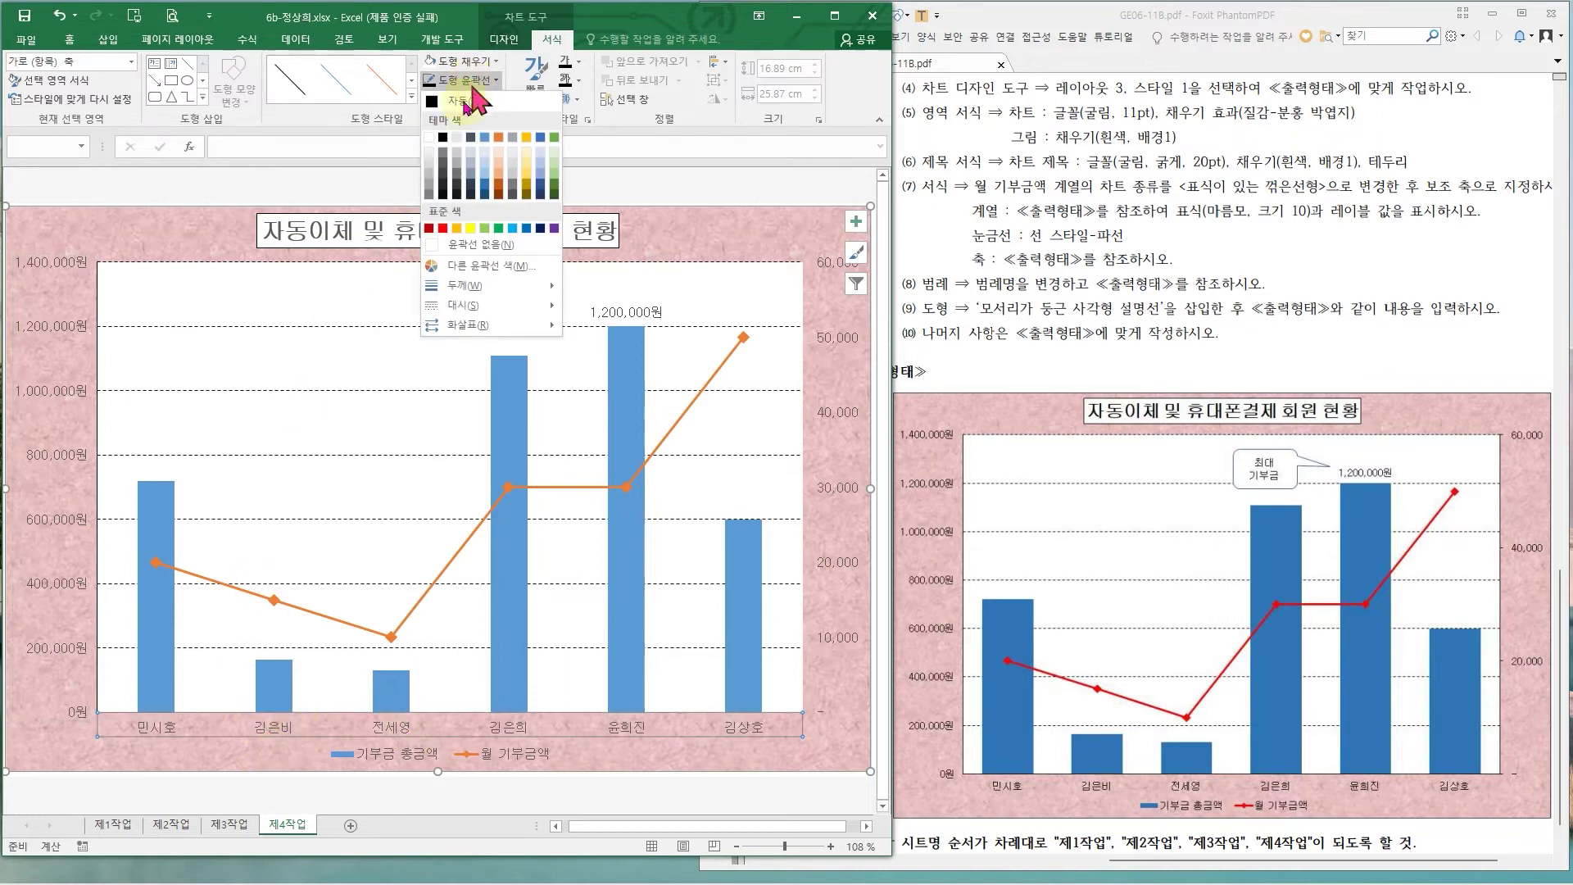
left_click(449, 148)
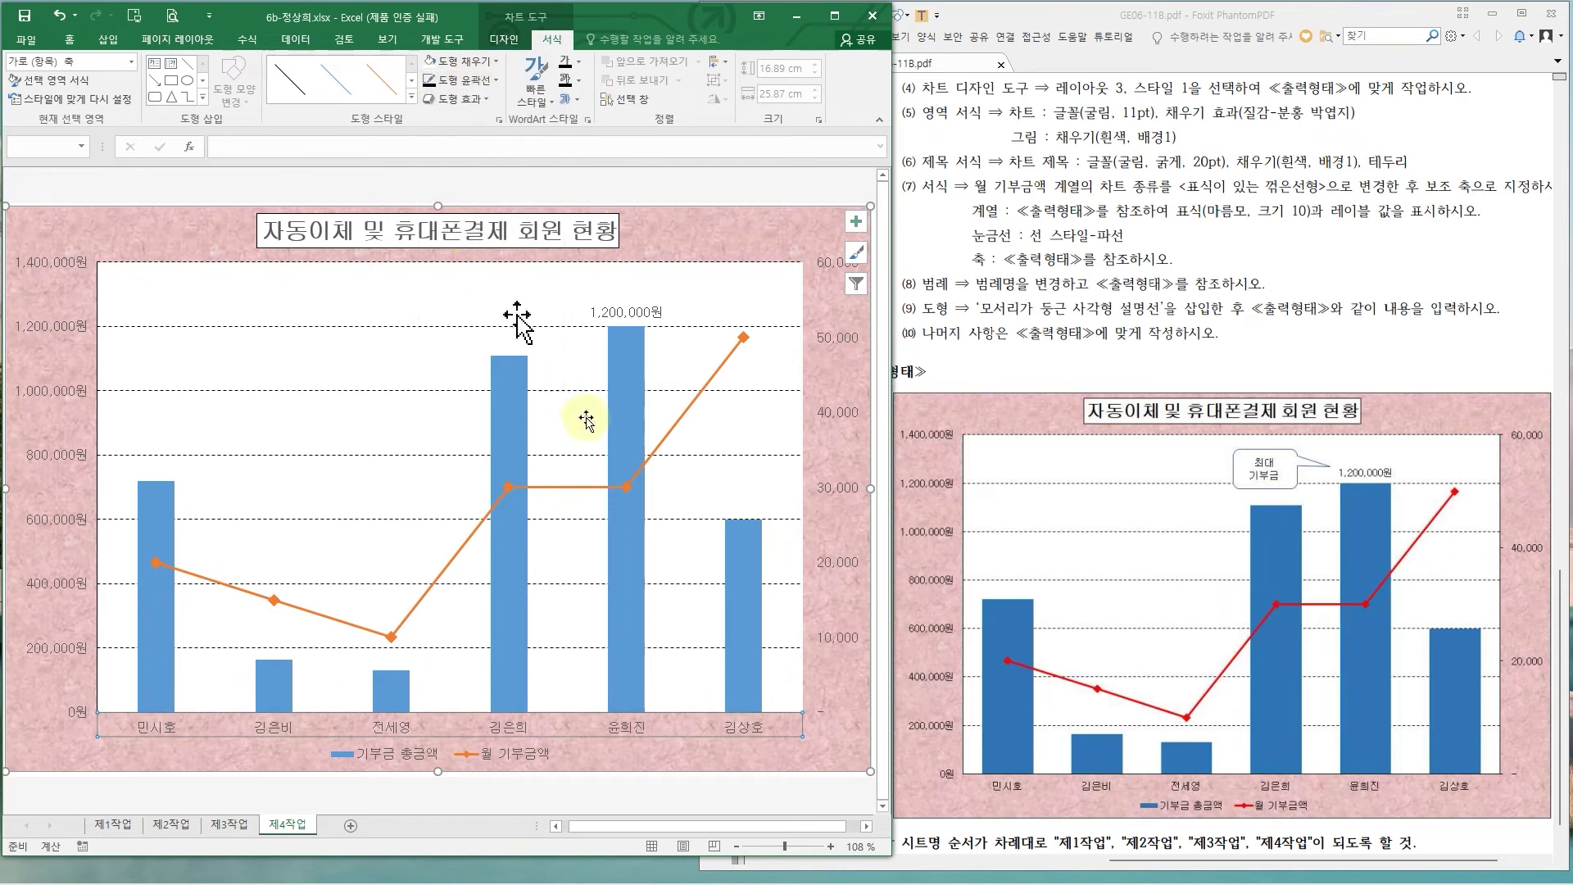
- Give the secondary vertical axis a solid line in the theme colour 검정, 텍스트 1
left_click(841, 493)
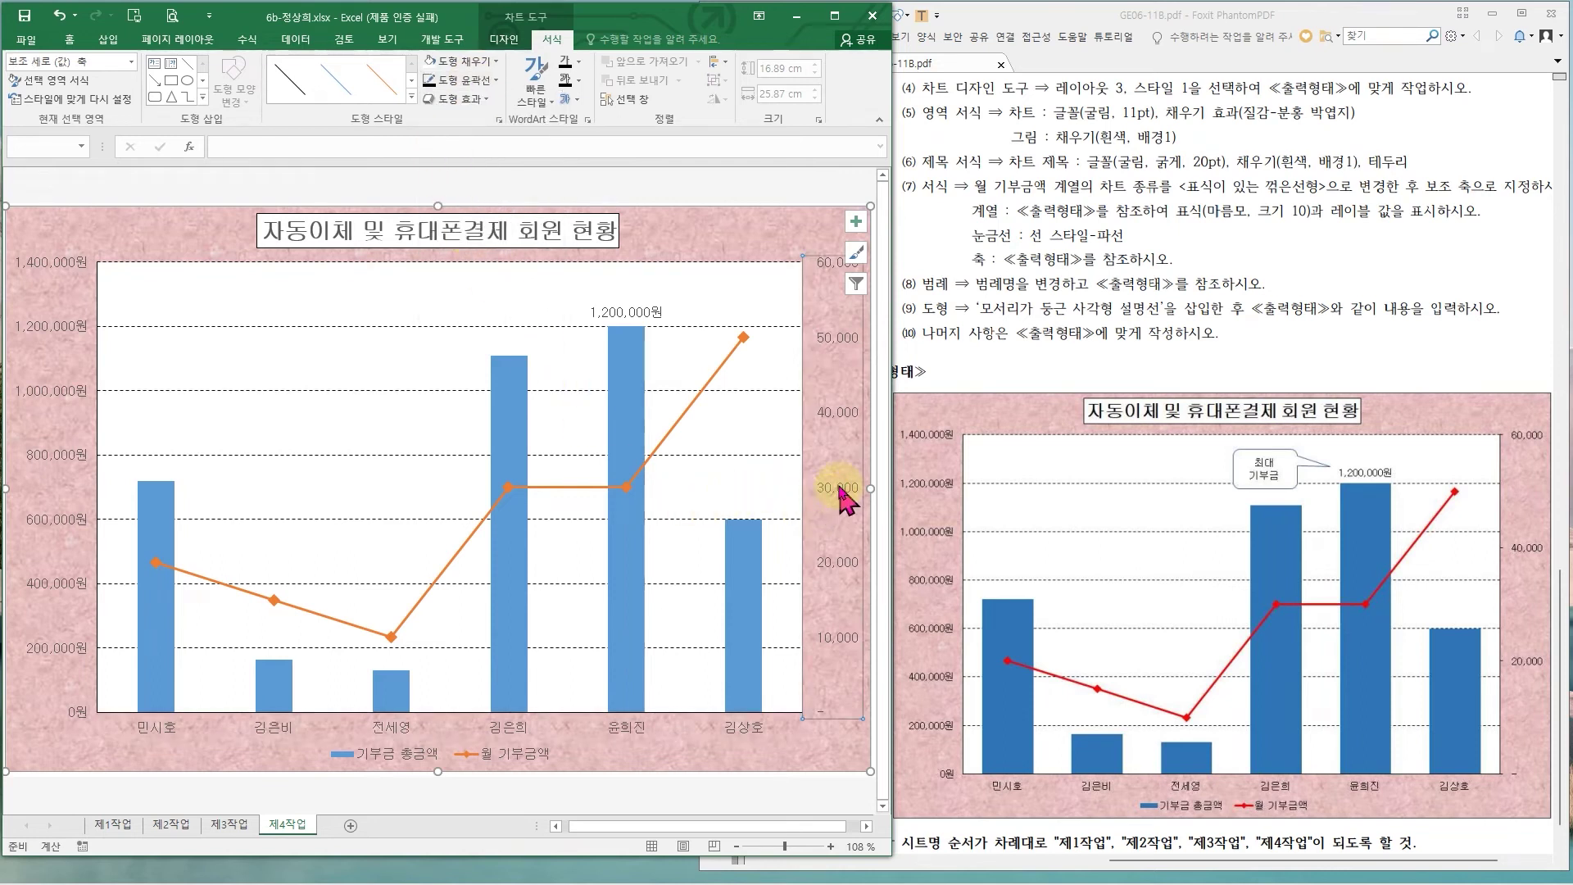
double_click(853, 418)
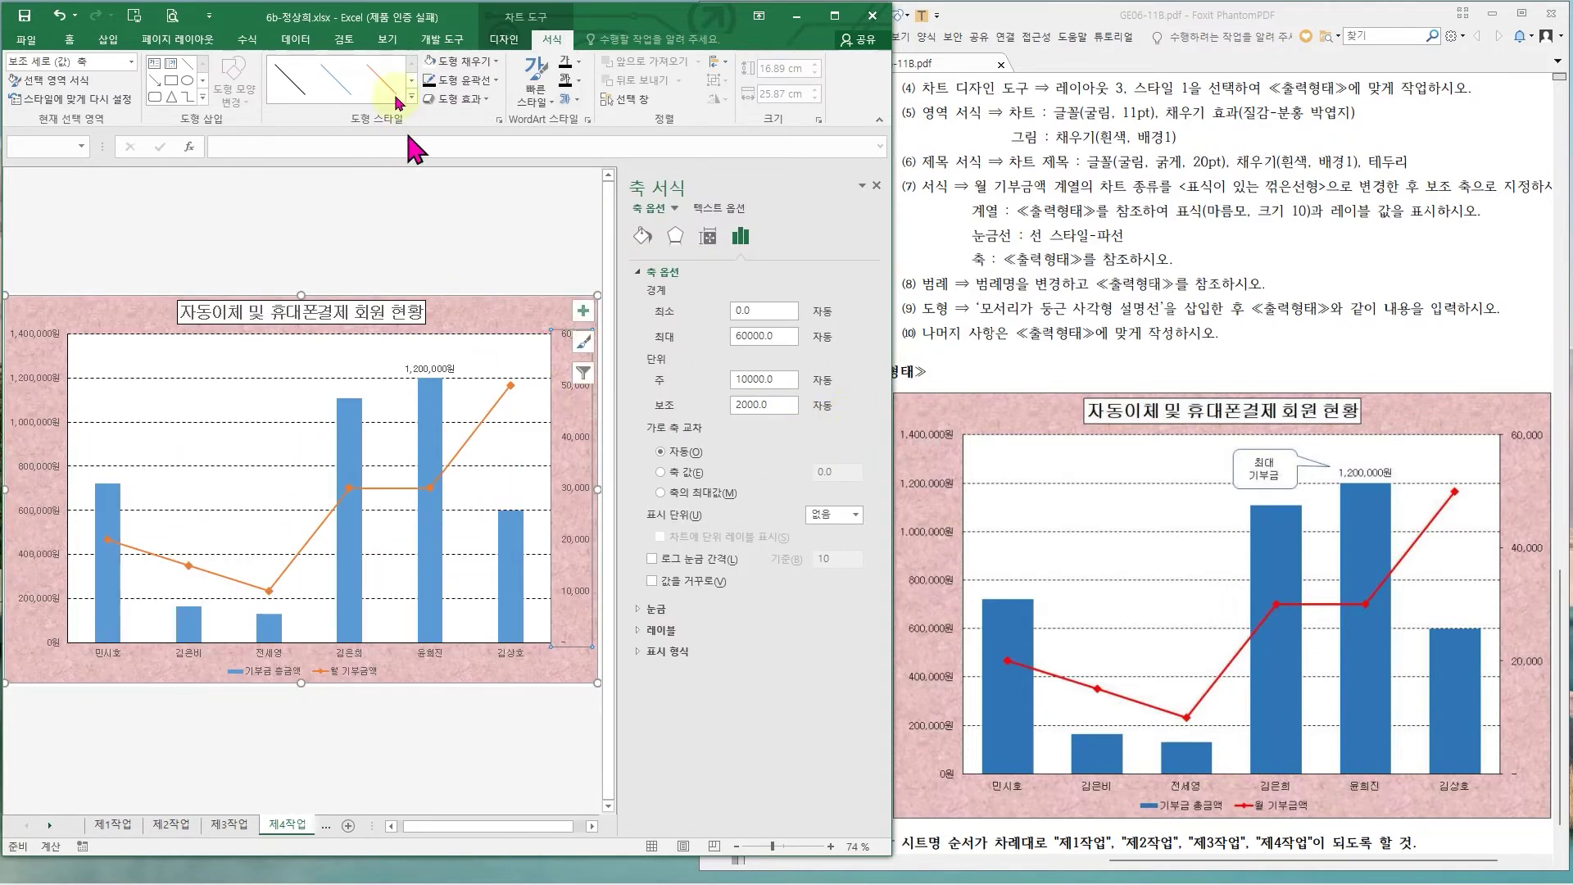
left_click(461, 79)
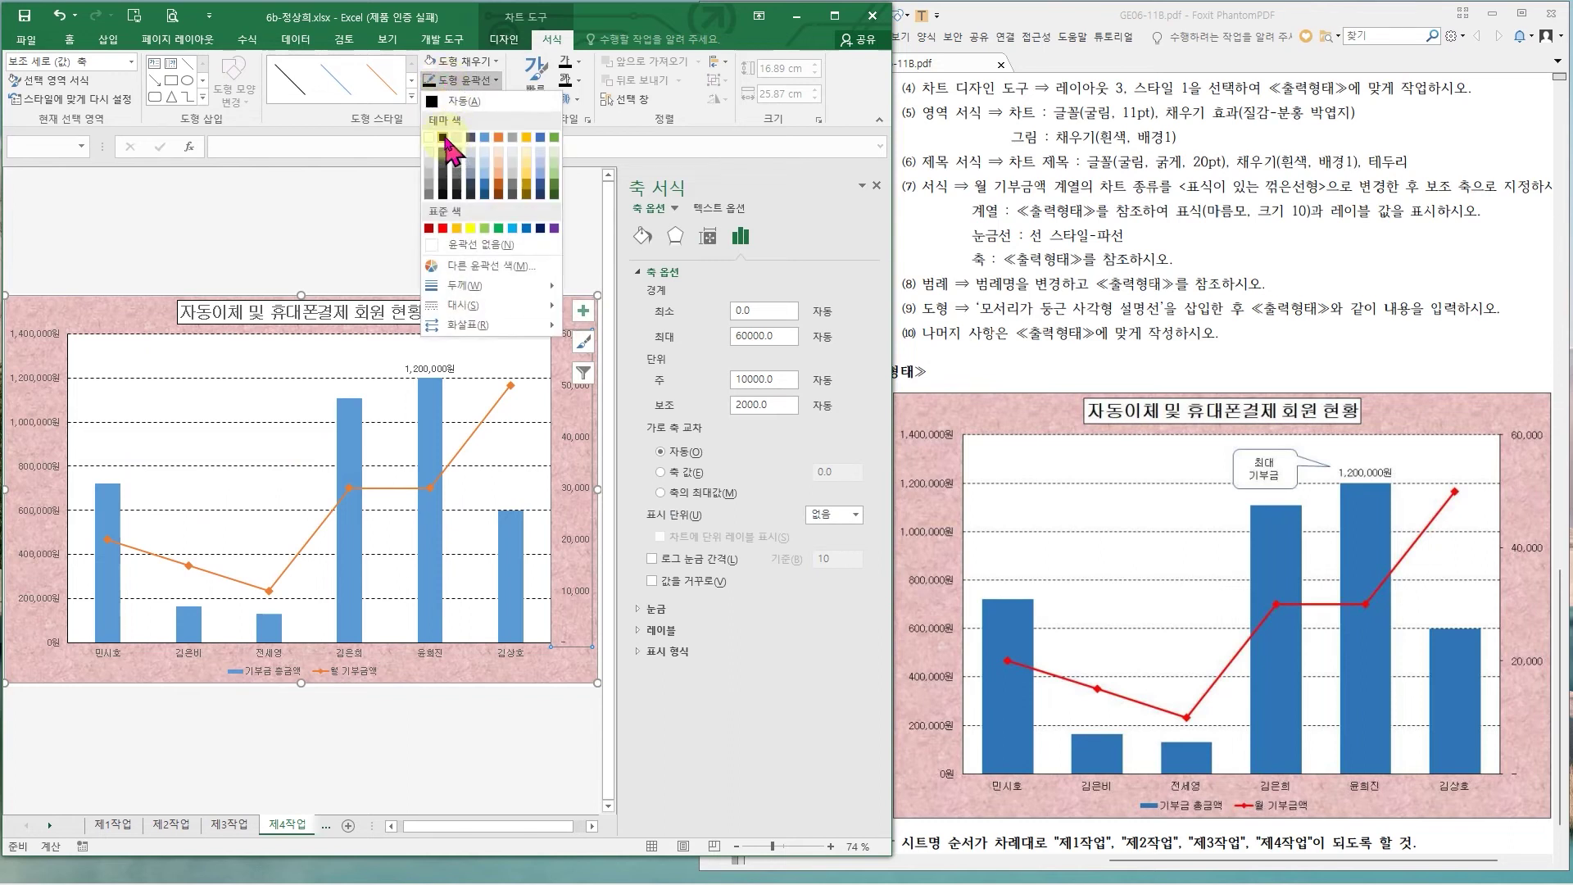
left_click(631, 24)
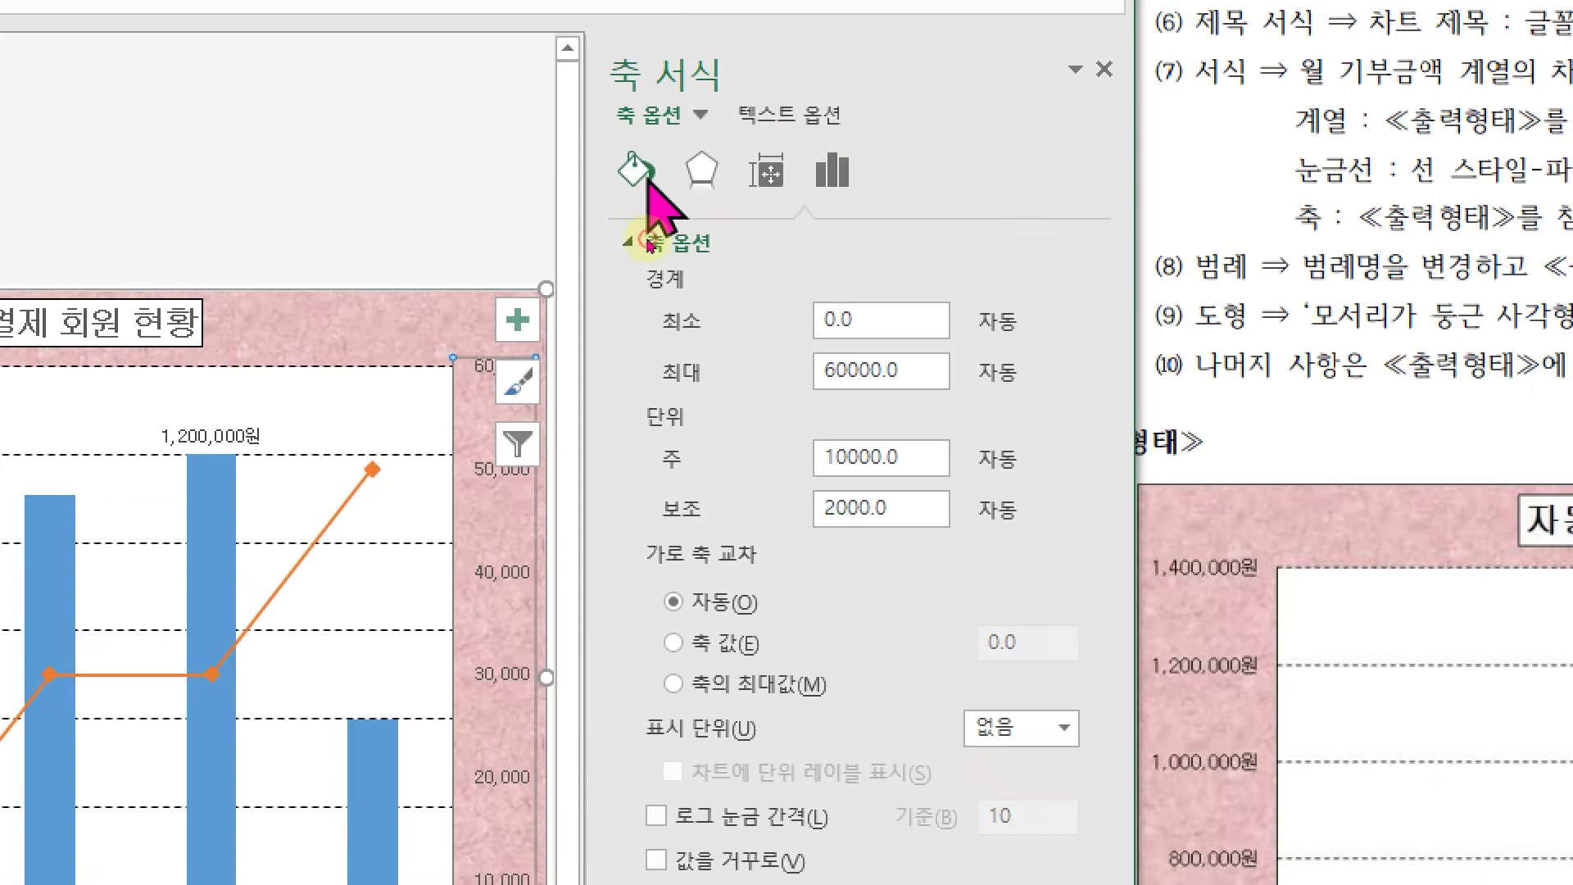
left_click(642, 236)
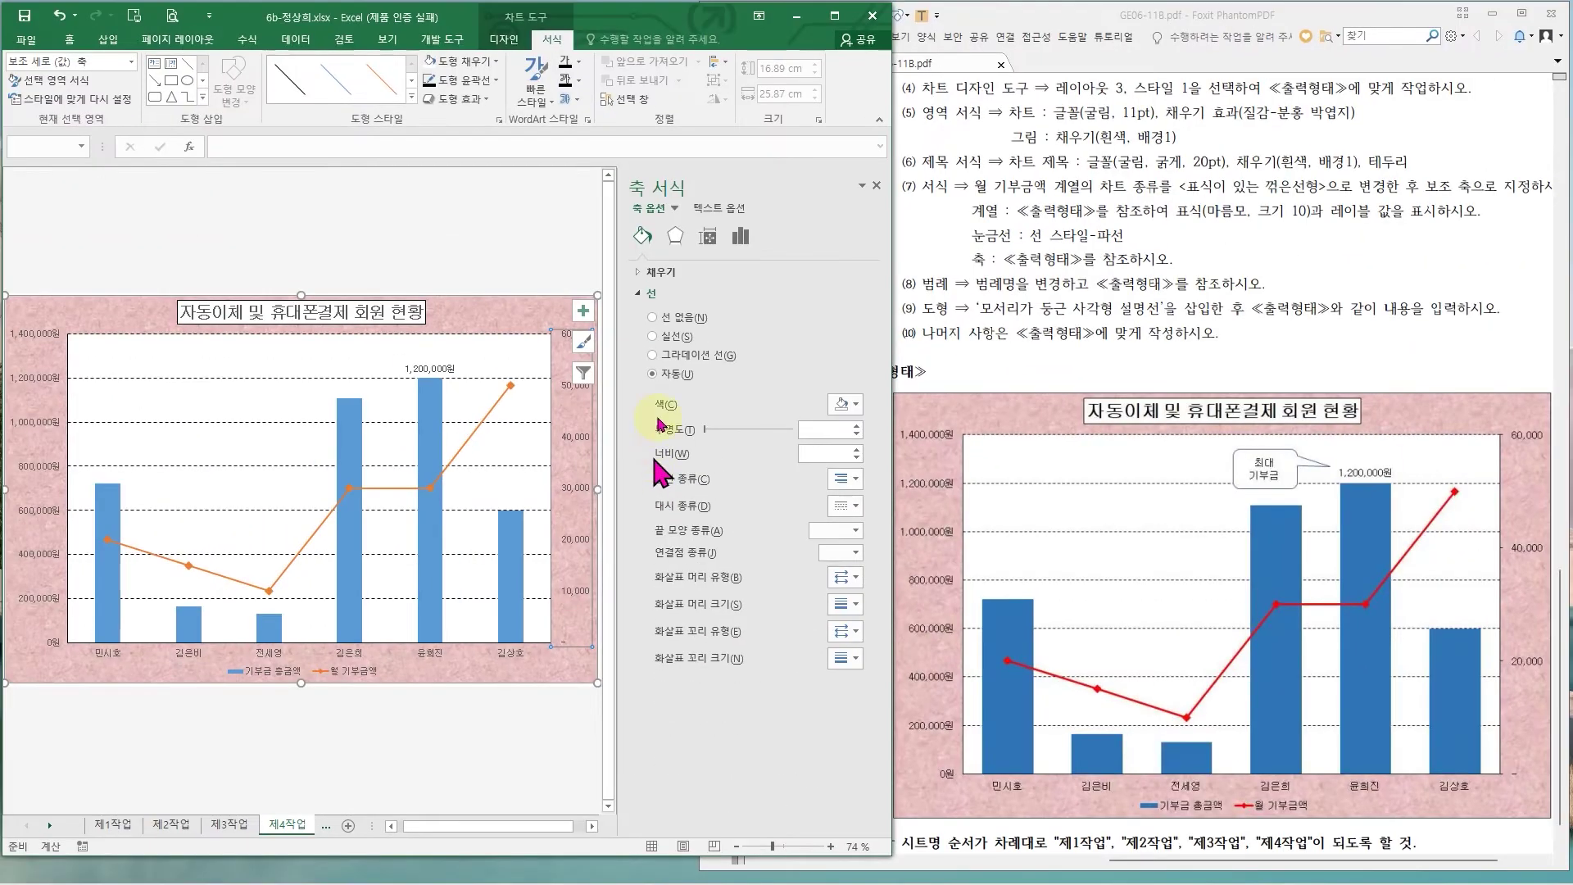
left_click(641, 295)
left_click(642, 297)
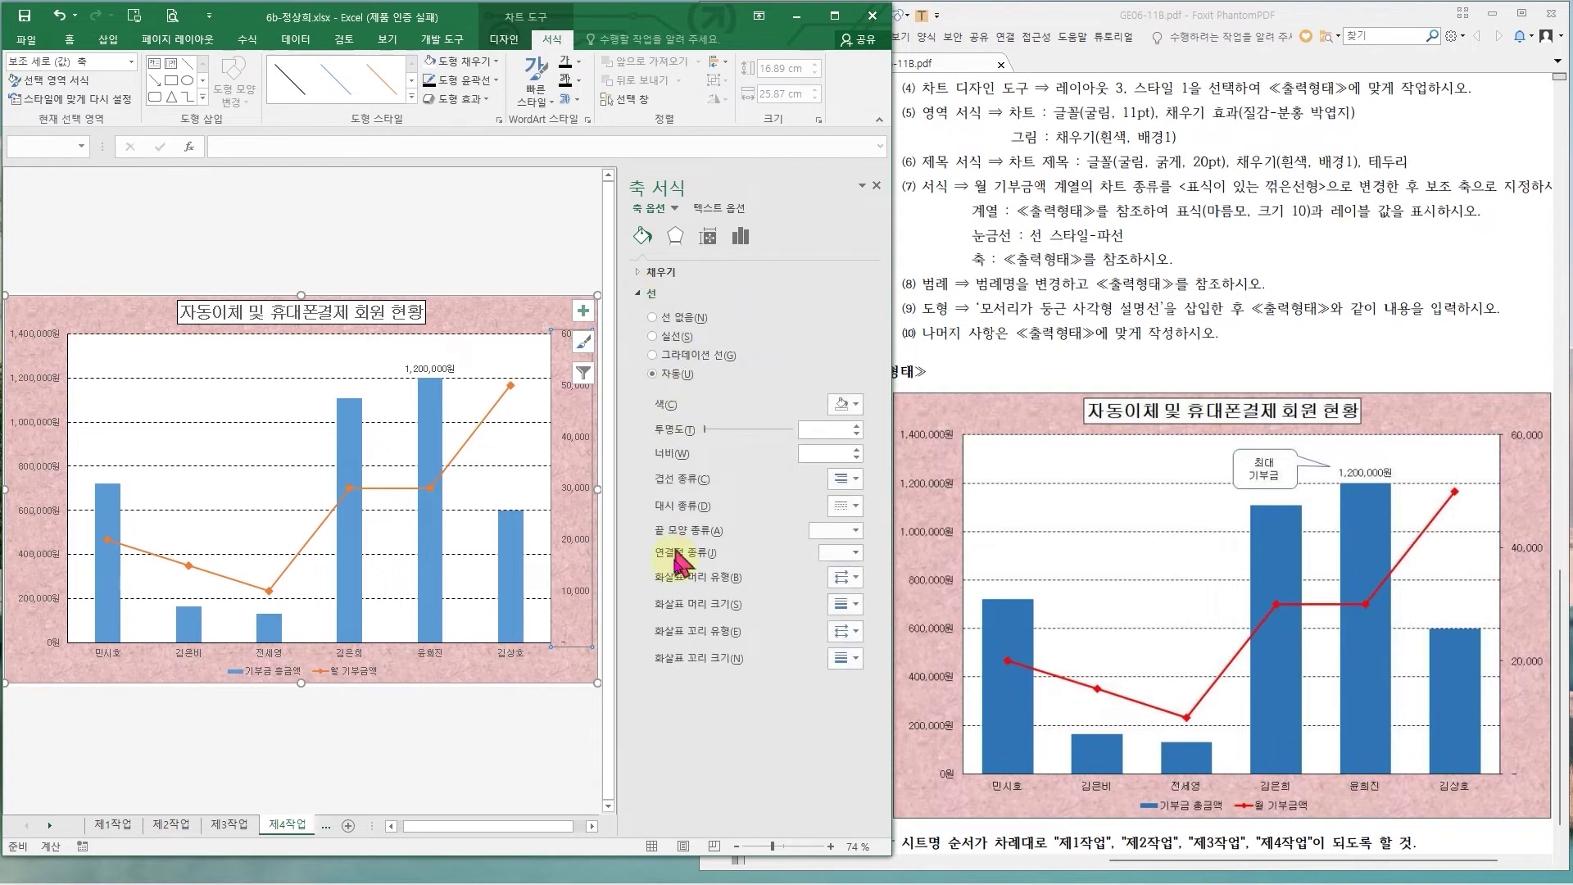
left_click(848, 412)
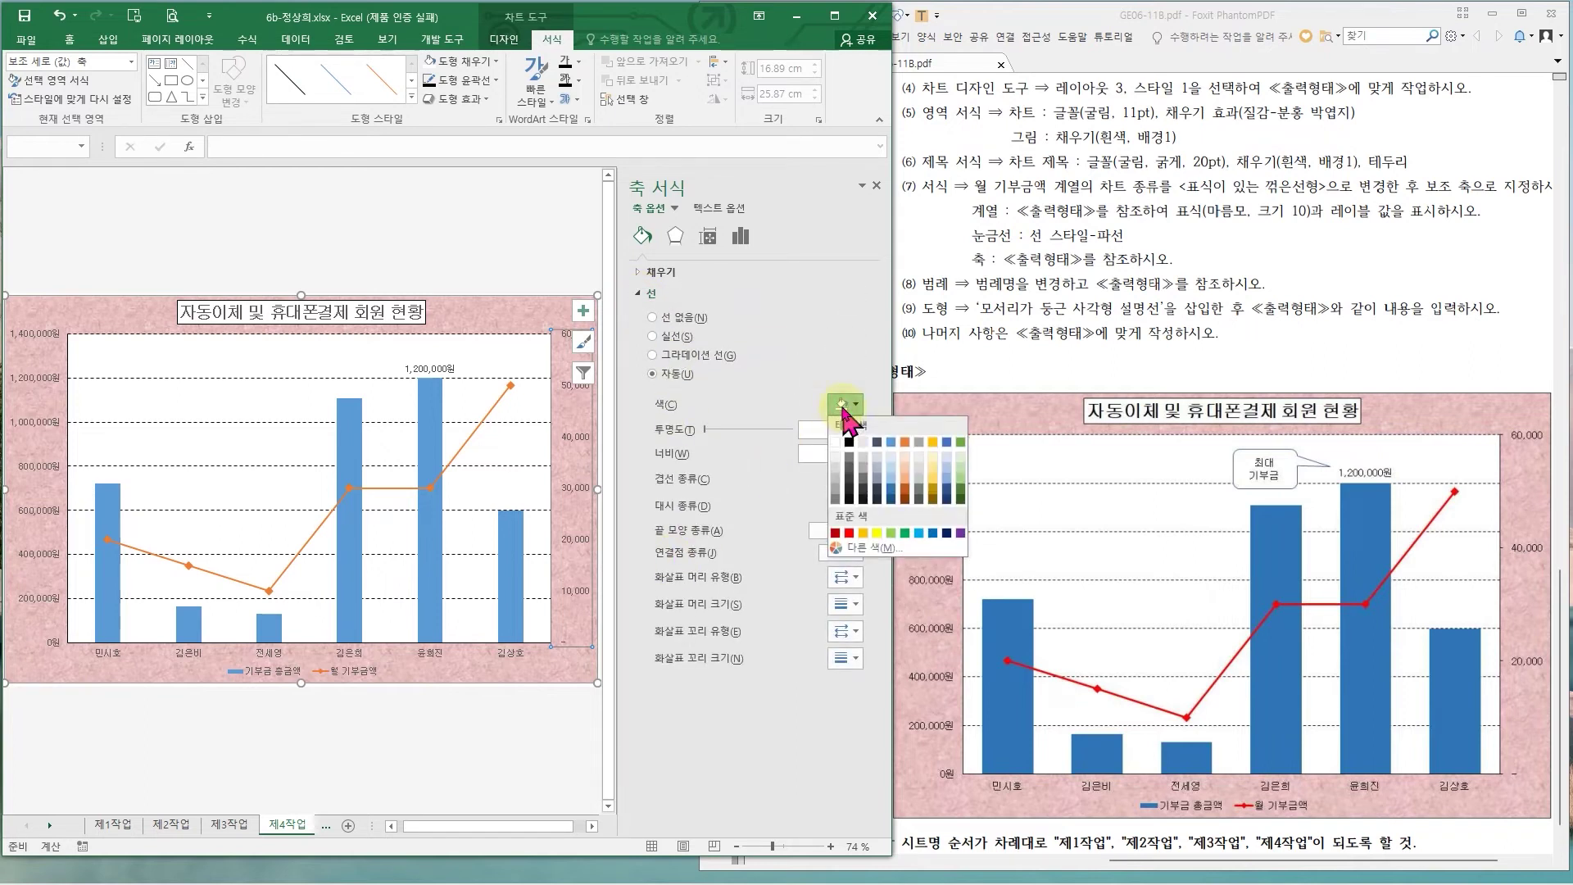
left_click(848, 443)
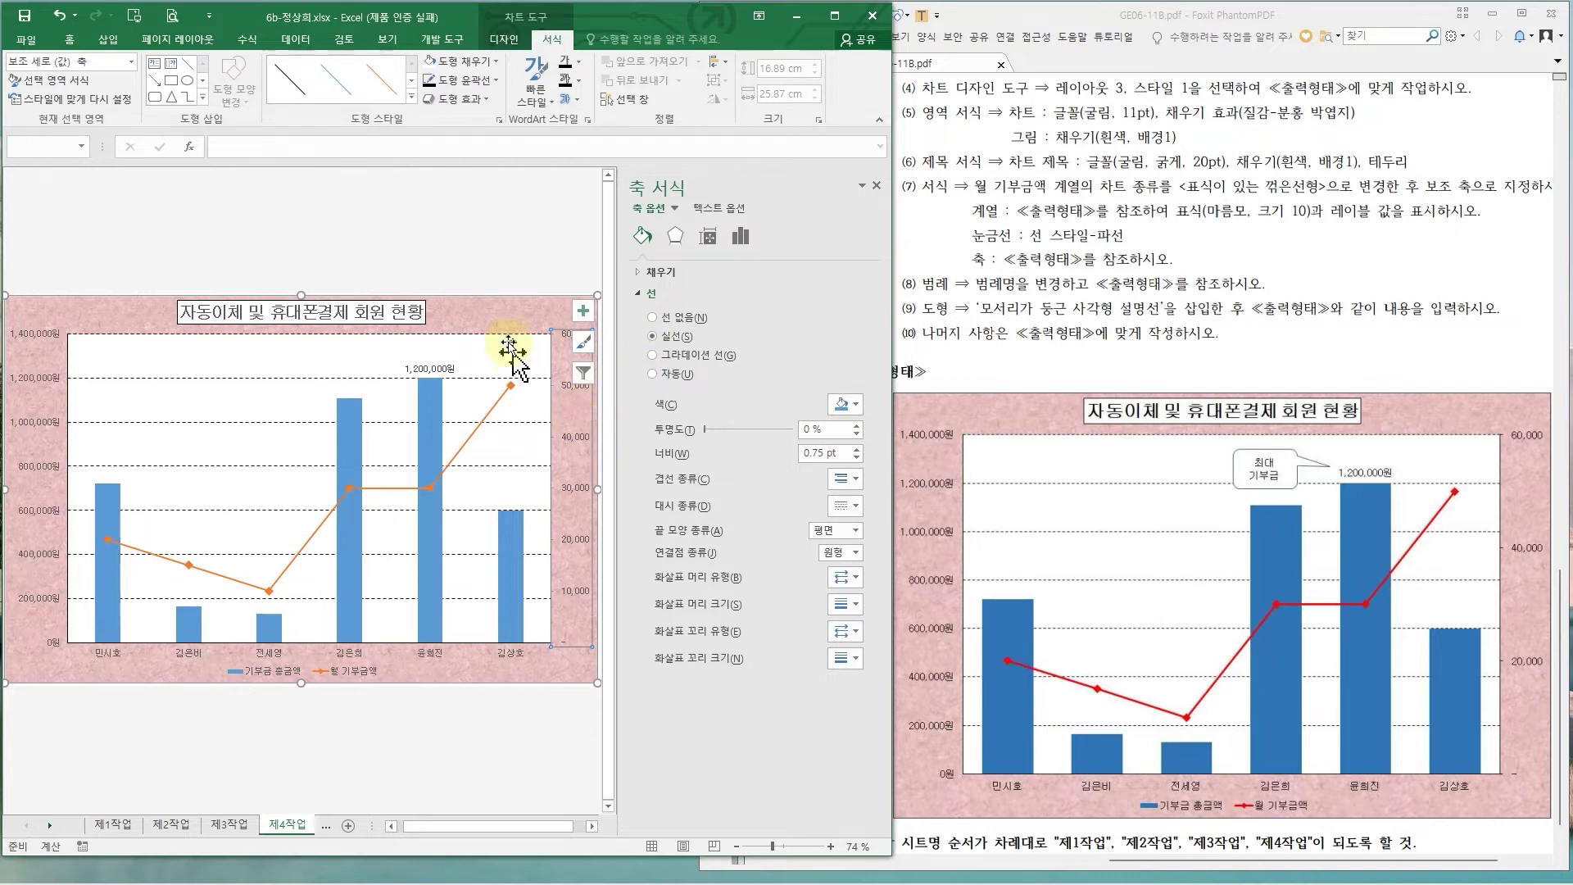
left_click(562, 348)
left_click(576, 492)
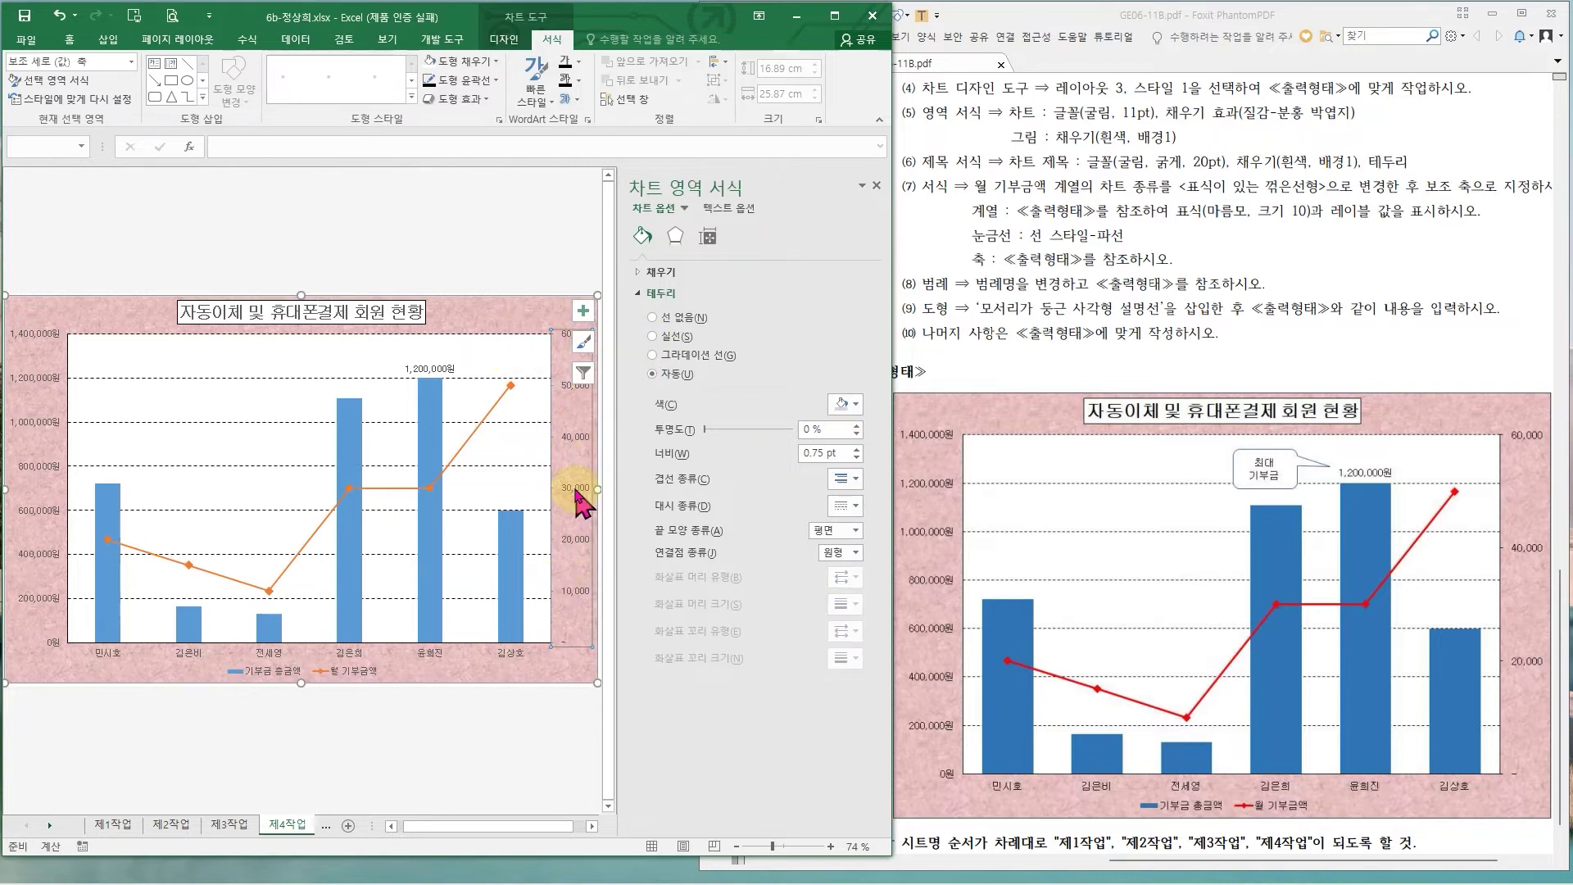
left_click(844, 404)
left_click(849, 444)
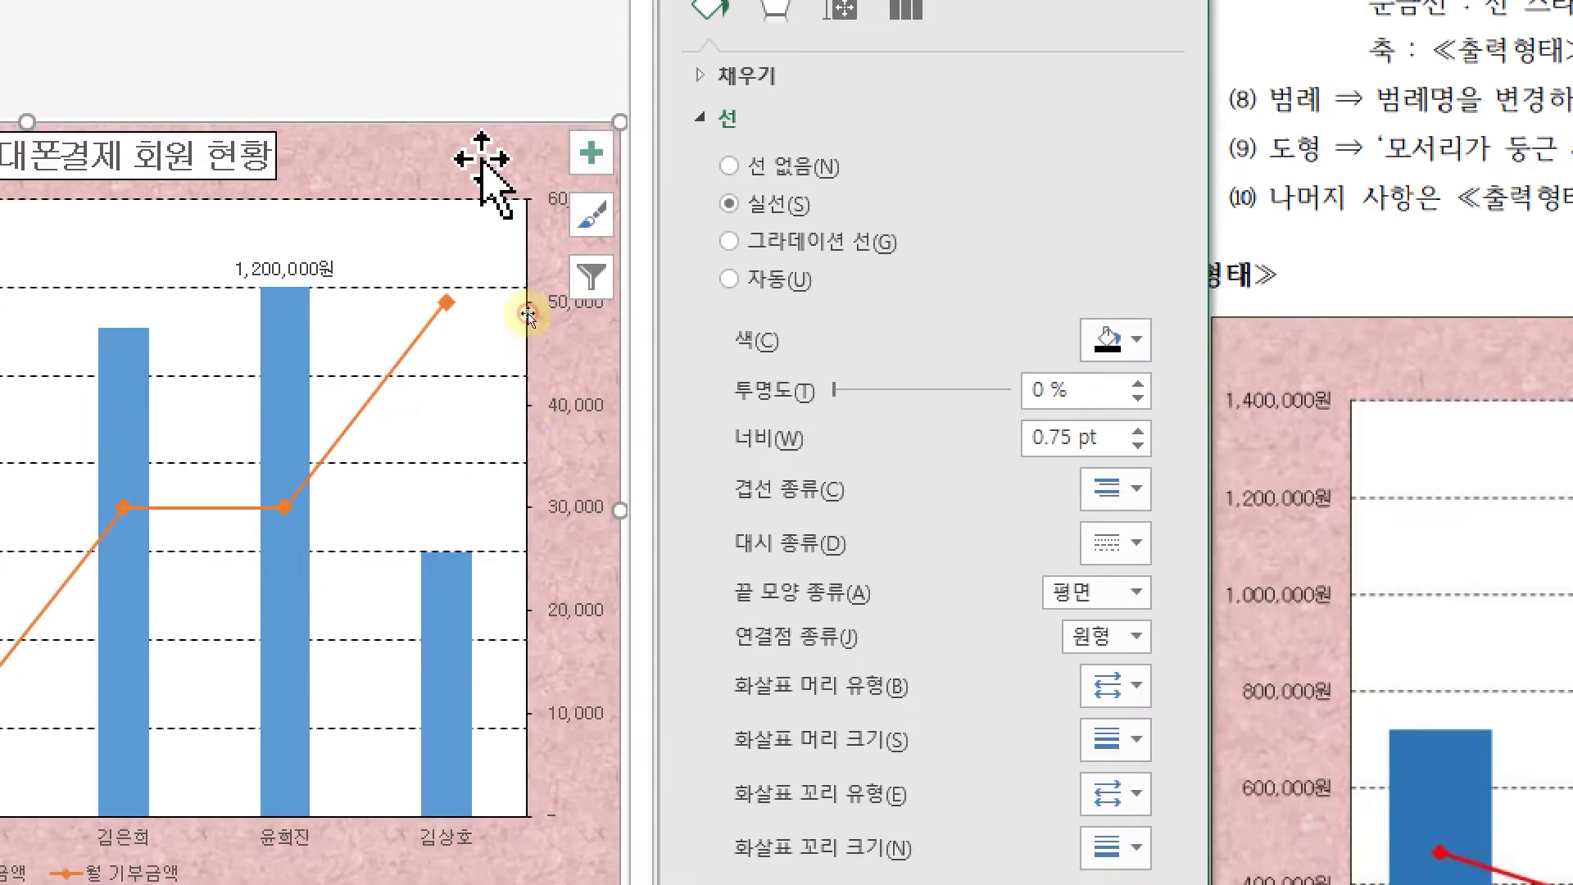
left_click(540, 245)
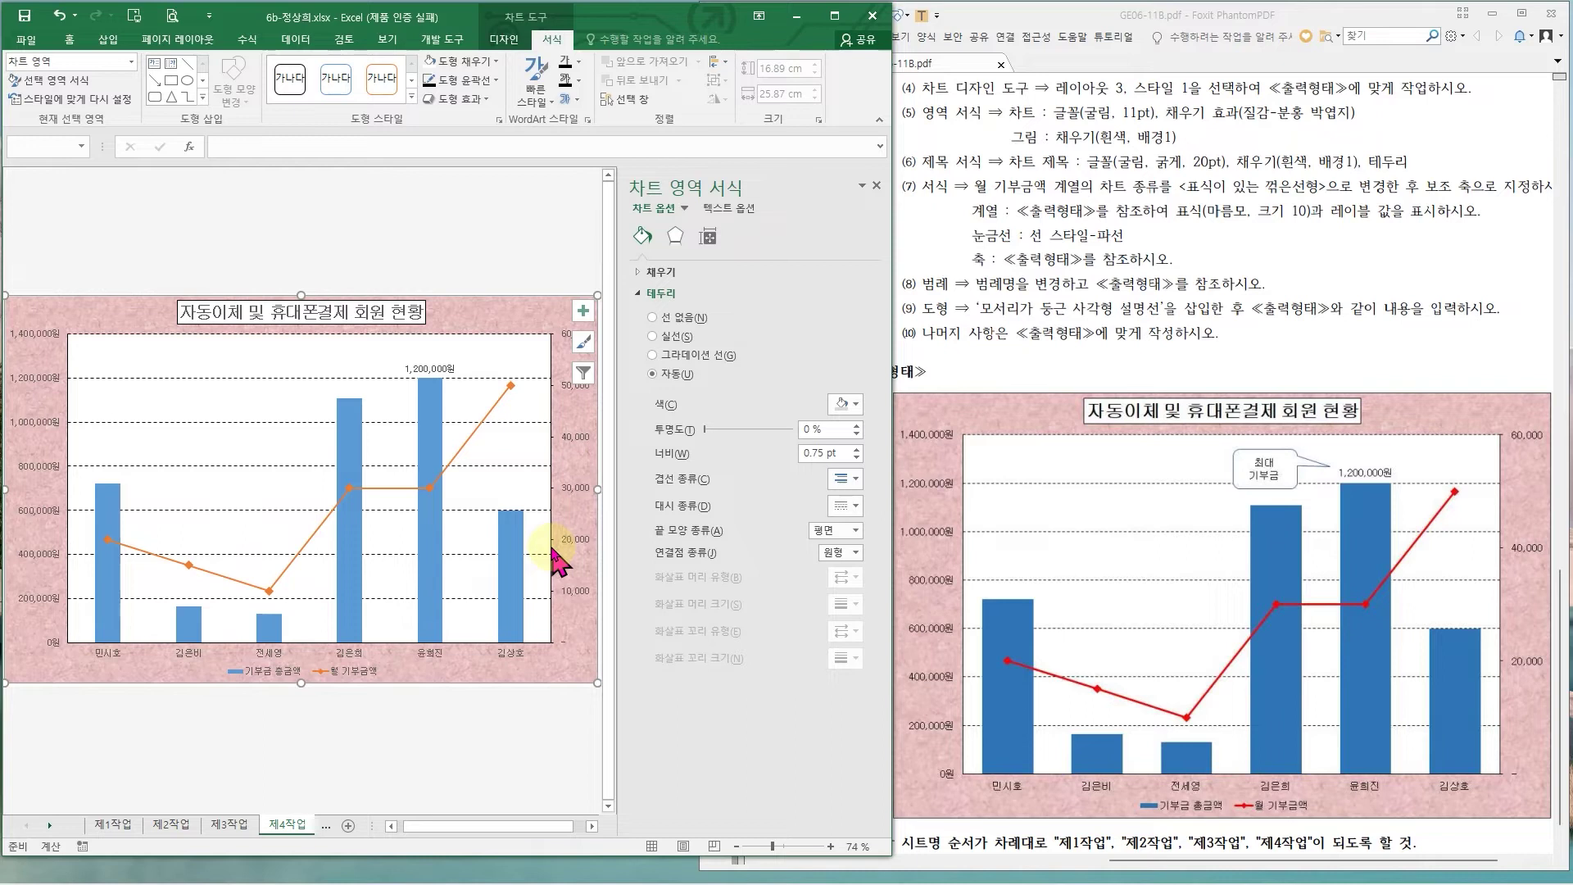
- Set the major unit of the chart's secondary vertical axis to 20000 in its axis options
left_click(578, 471)
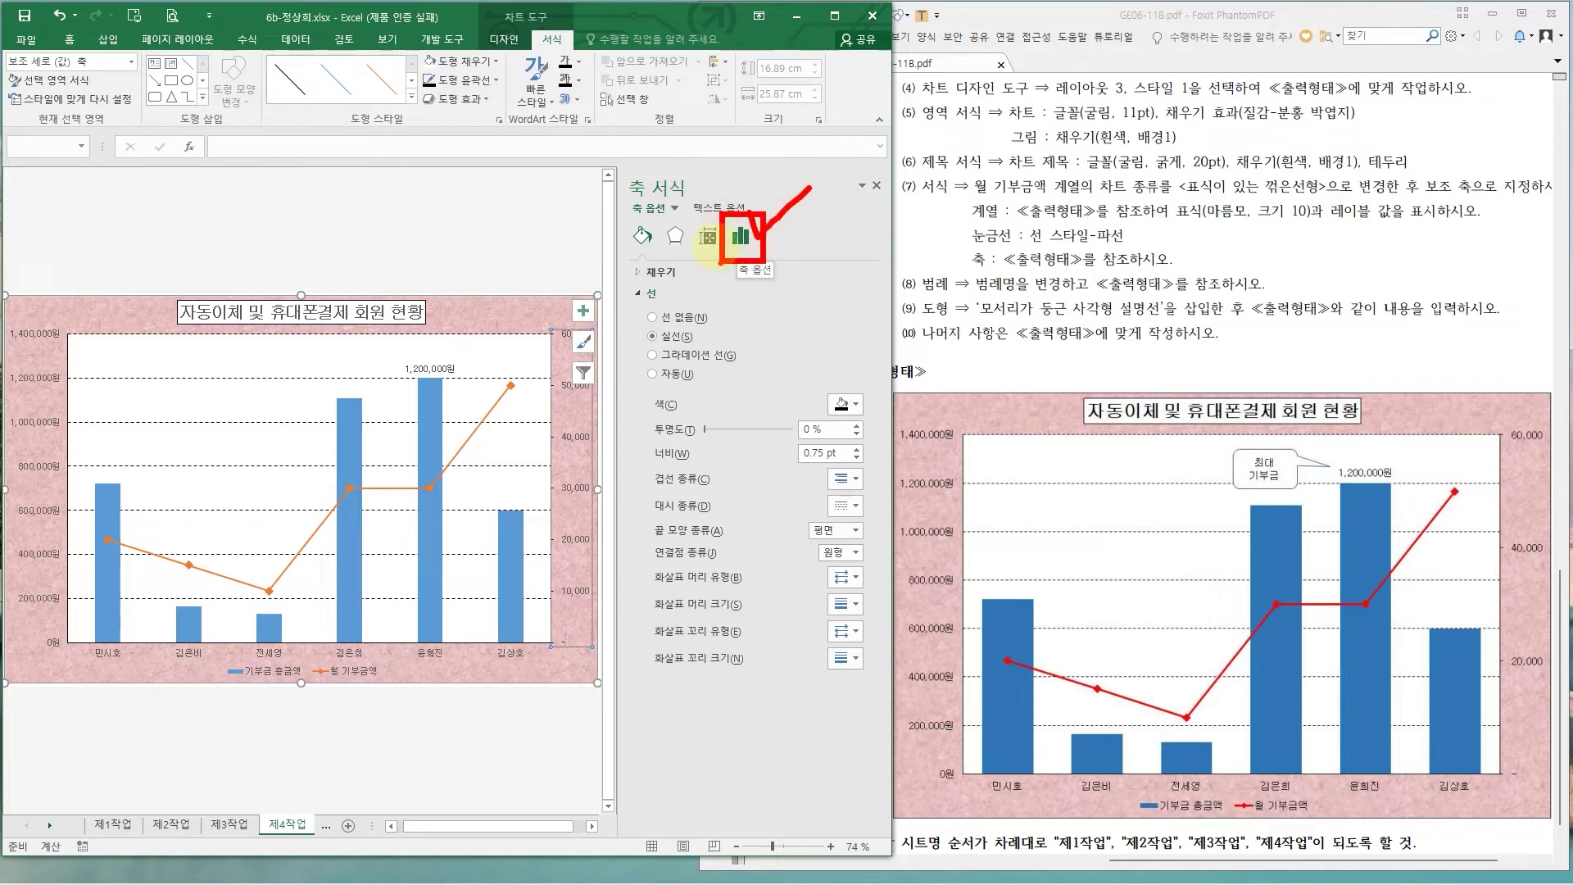
left_click(743, 237)
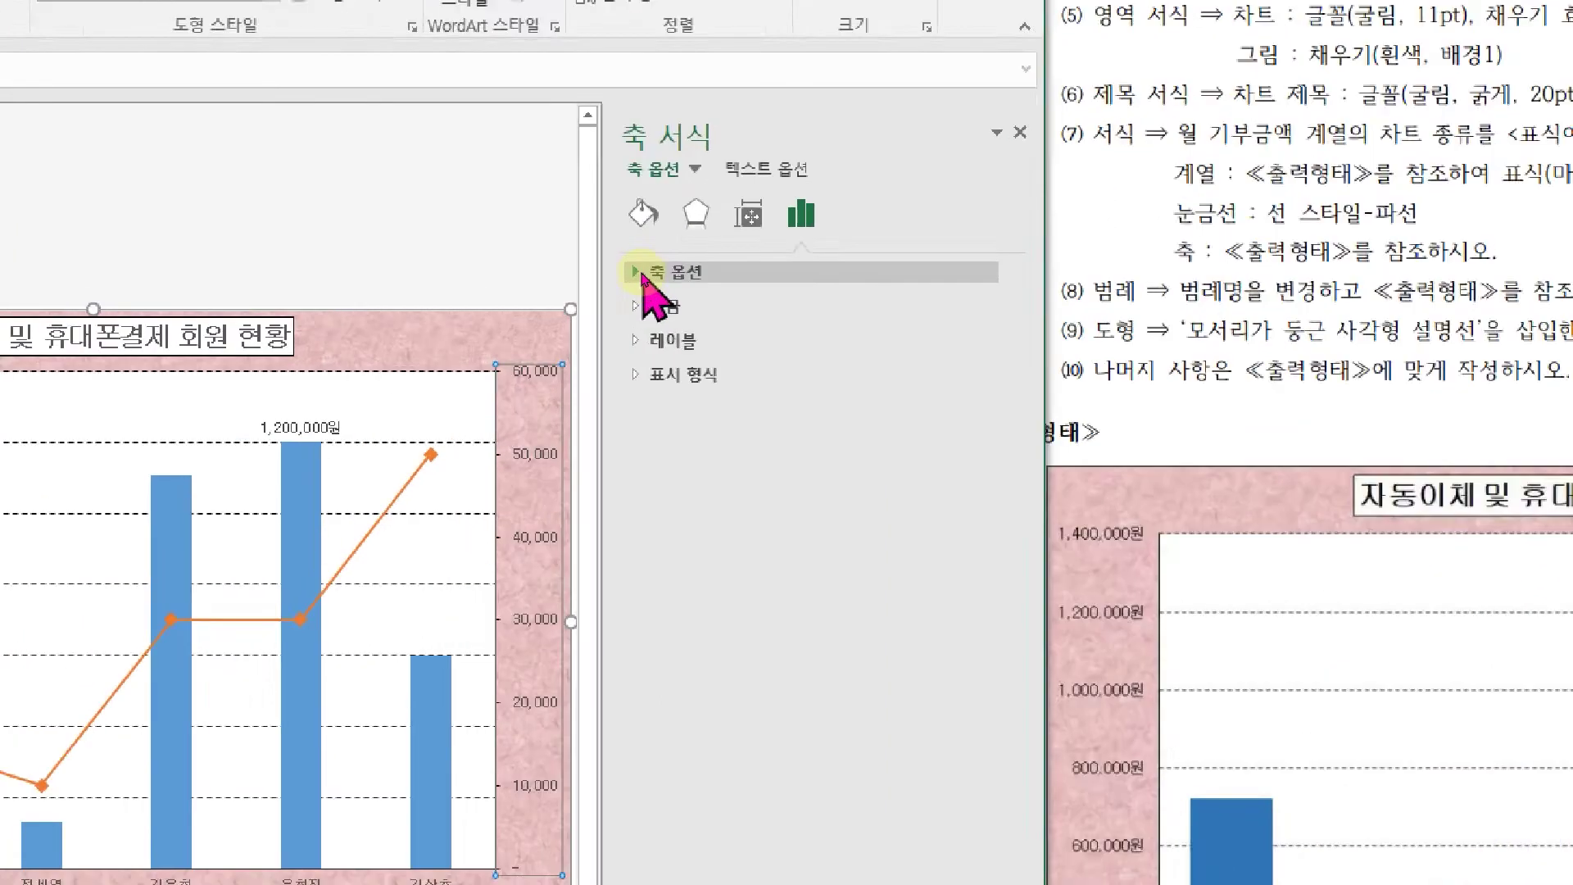
left_click(648, 275)
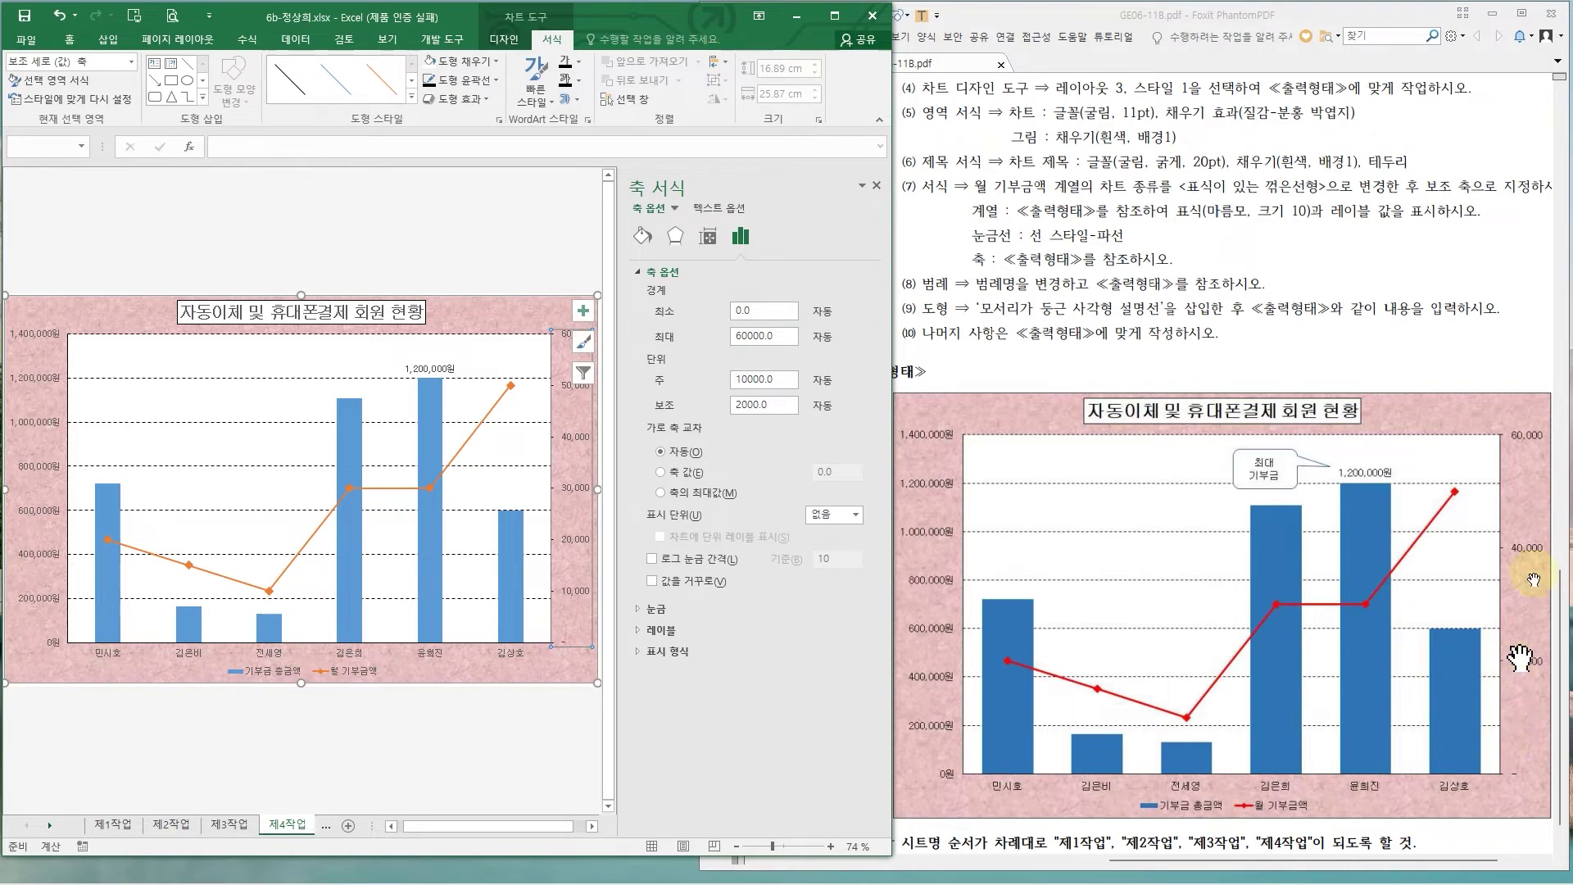
double_click(773, 379)
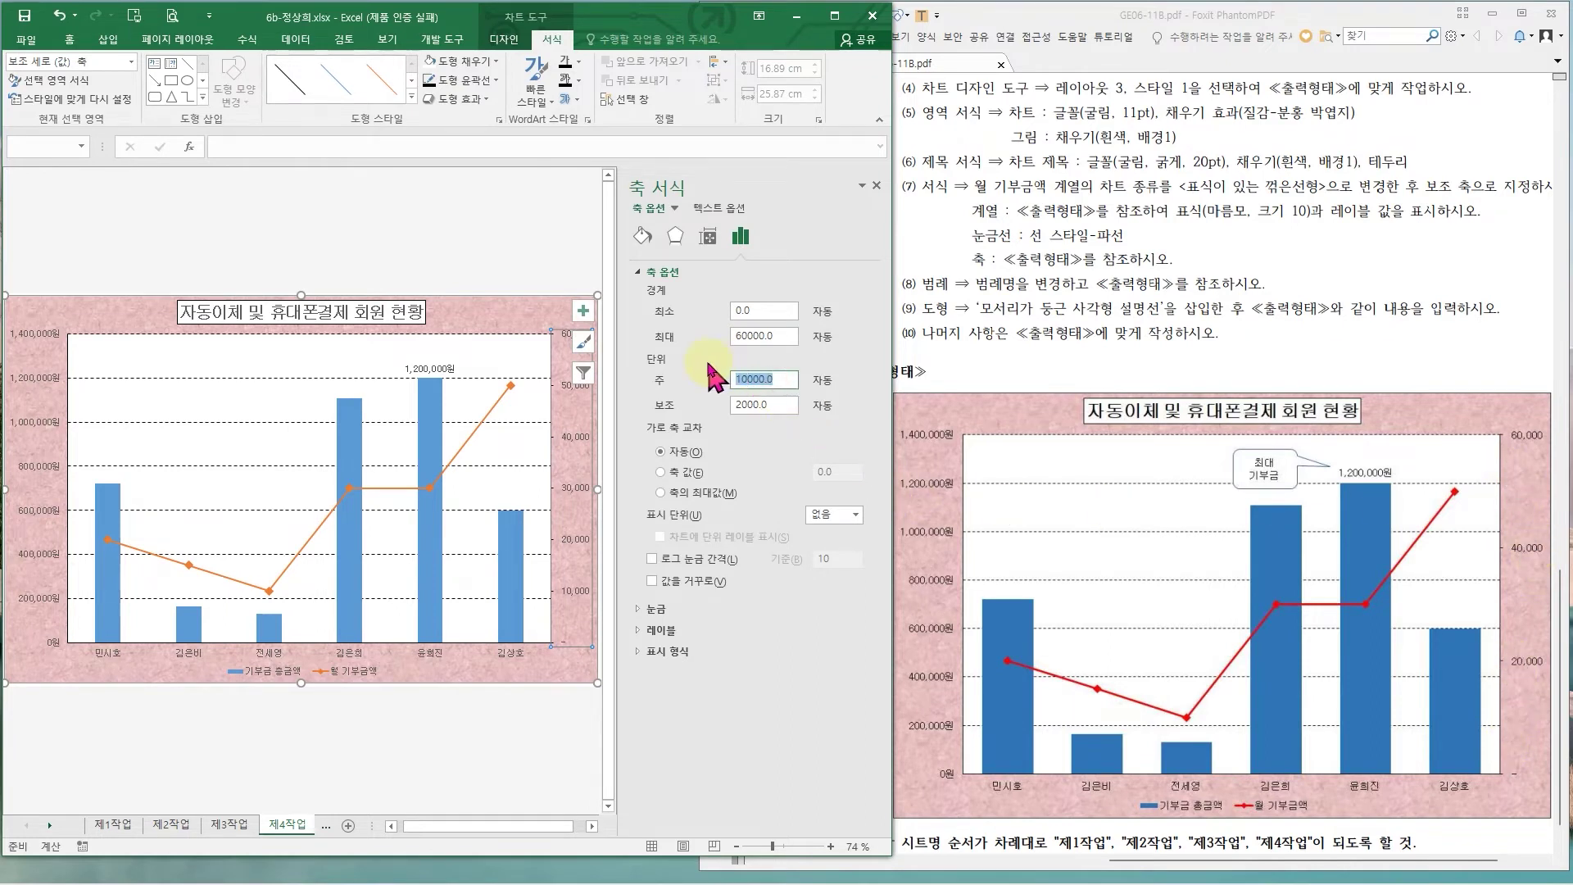
type("20000")
left_click(983, 692)
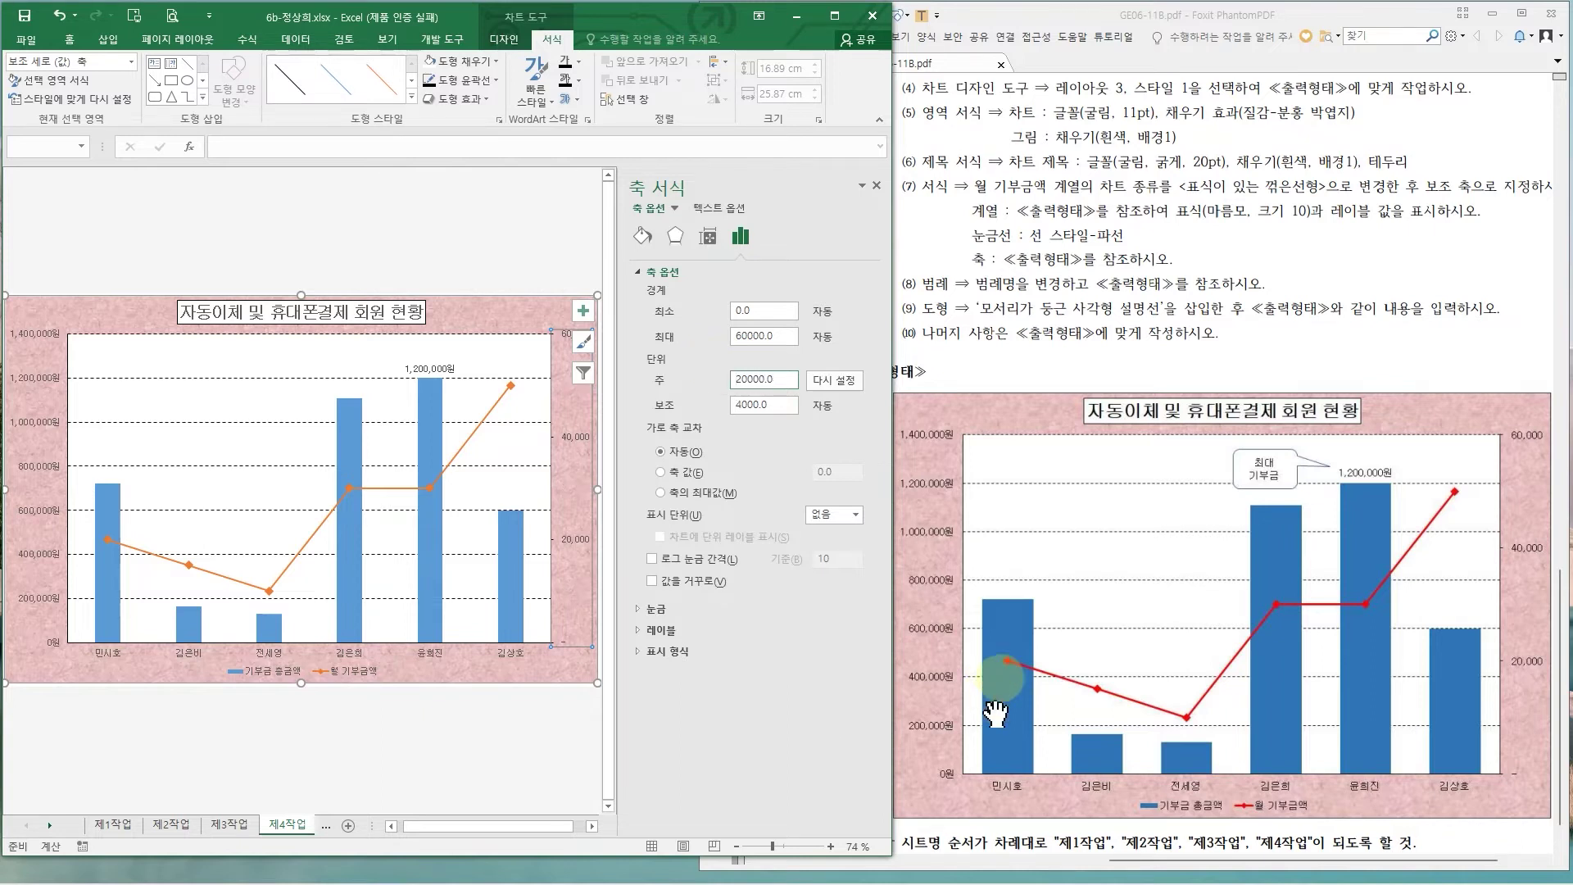
left_click_drag(985, 591, 1031, 588)
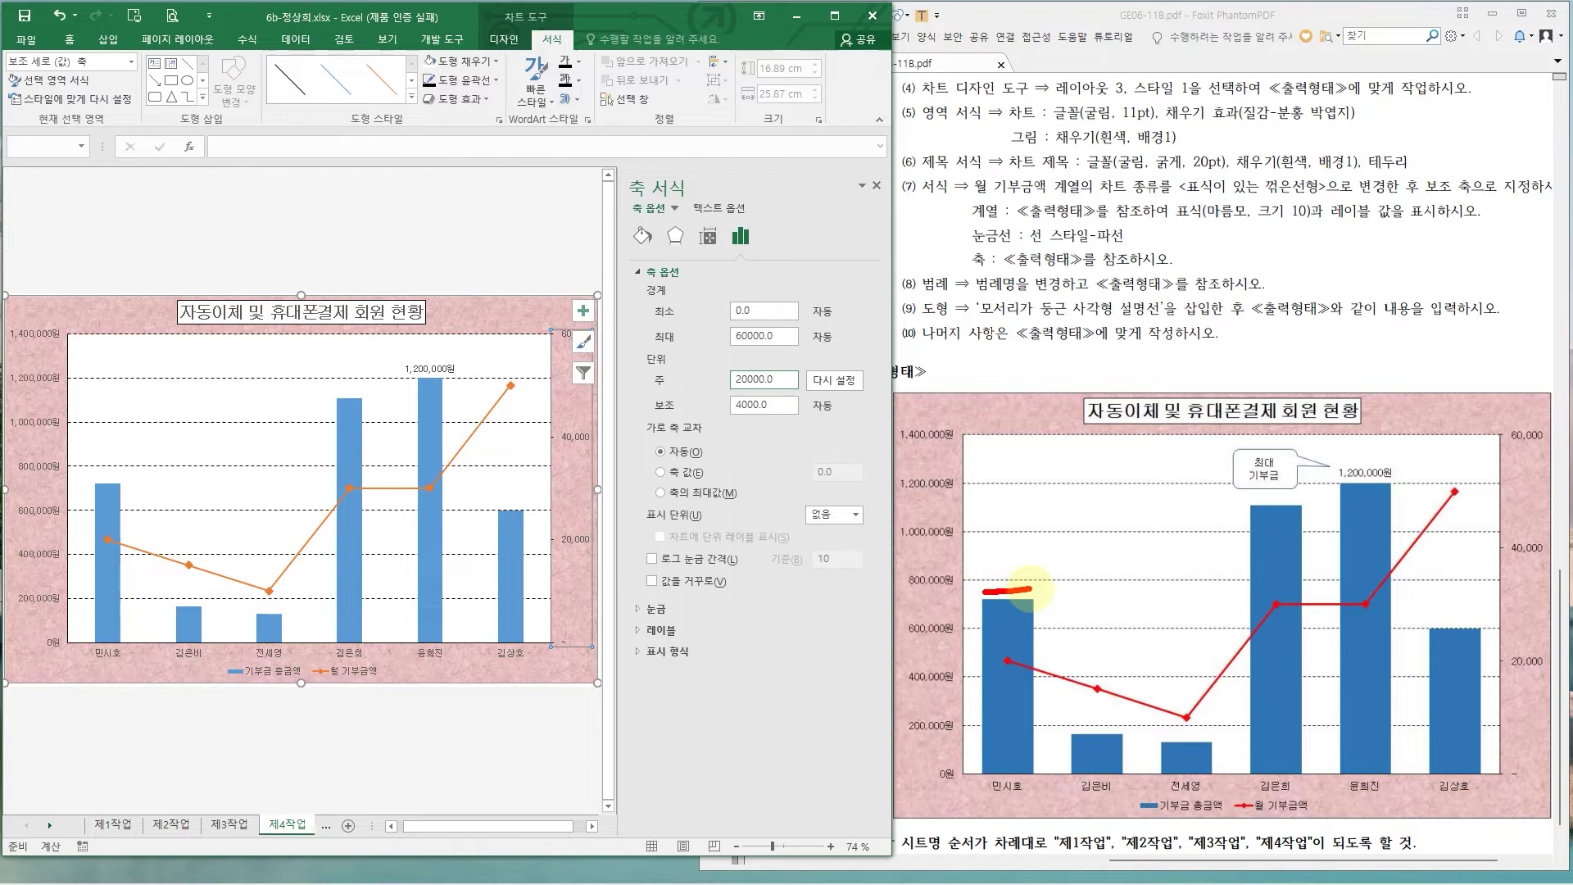
left_click(1038, 678)
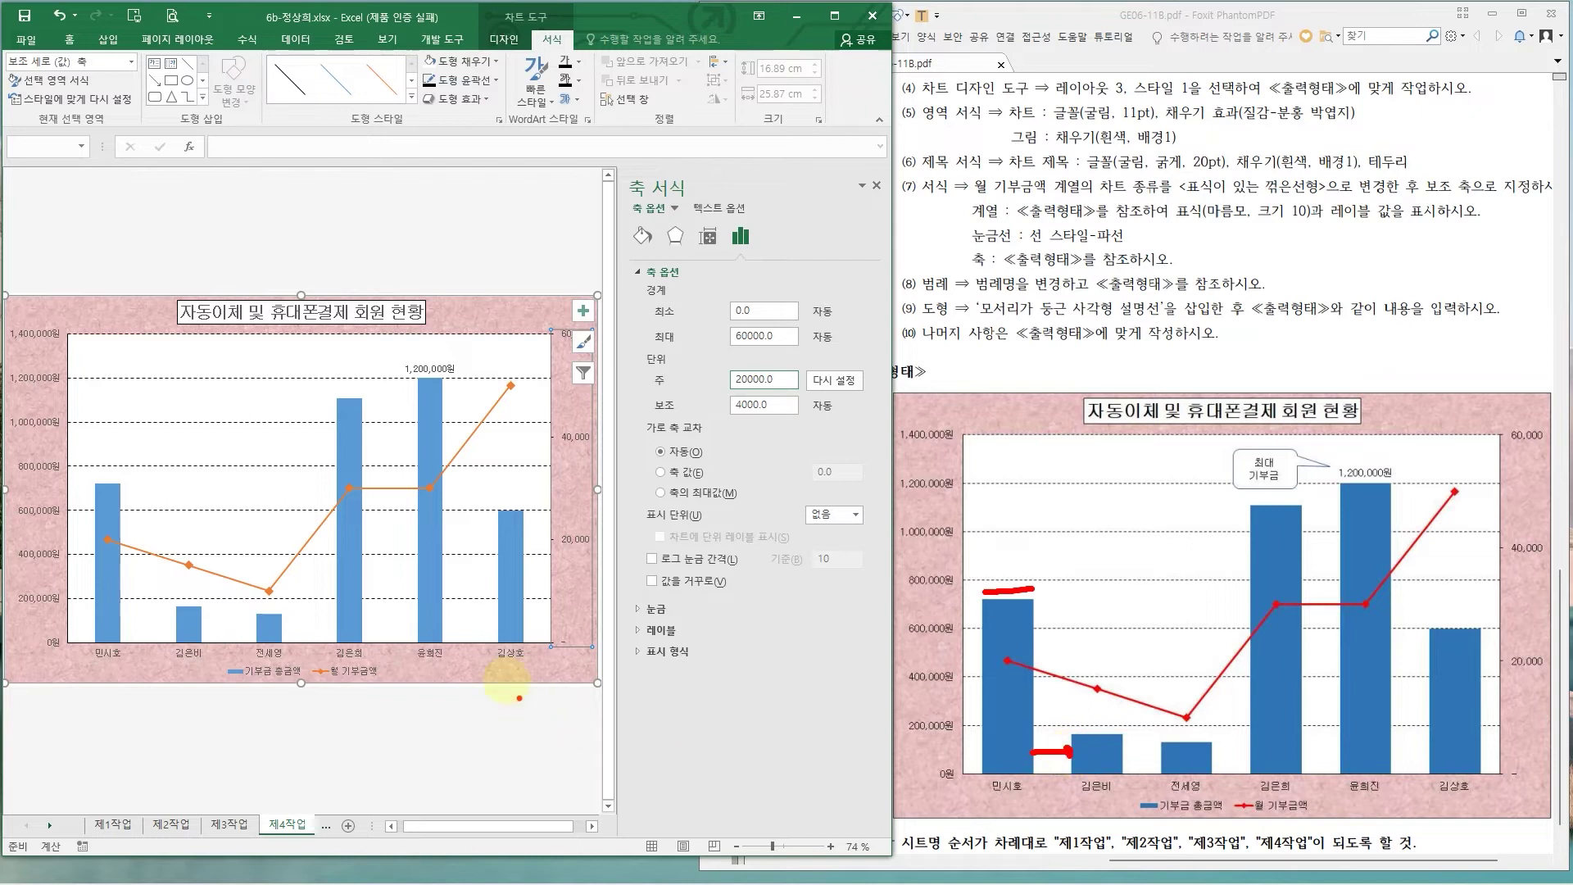
left_click_drag(440, 612, 480, 609)
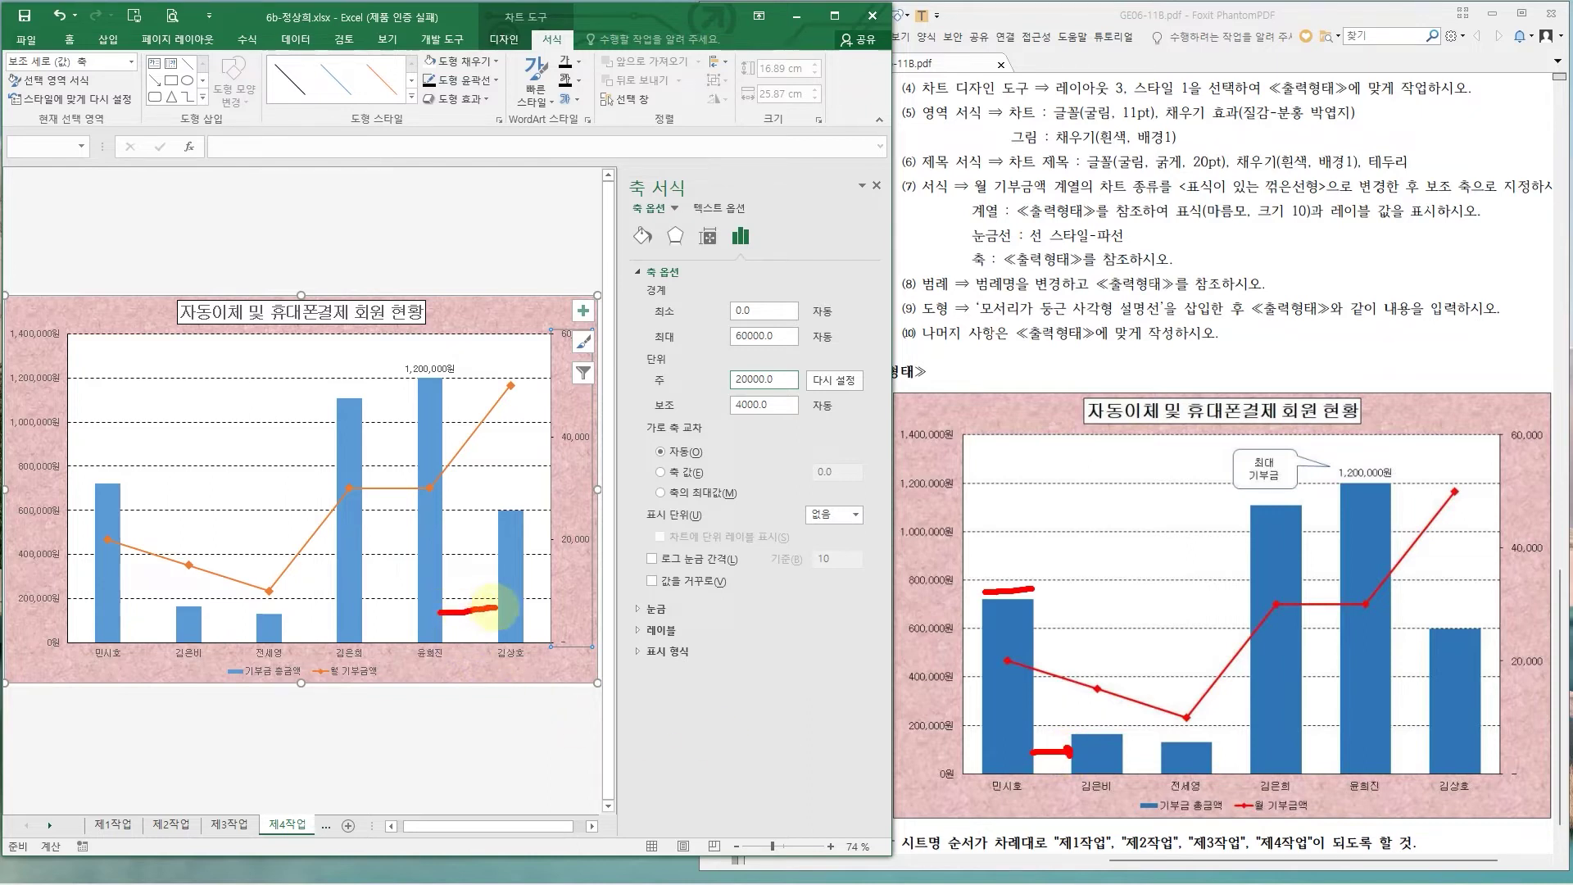
key("Escape")
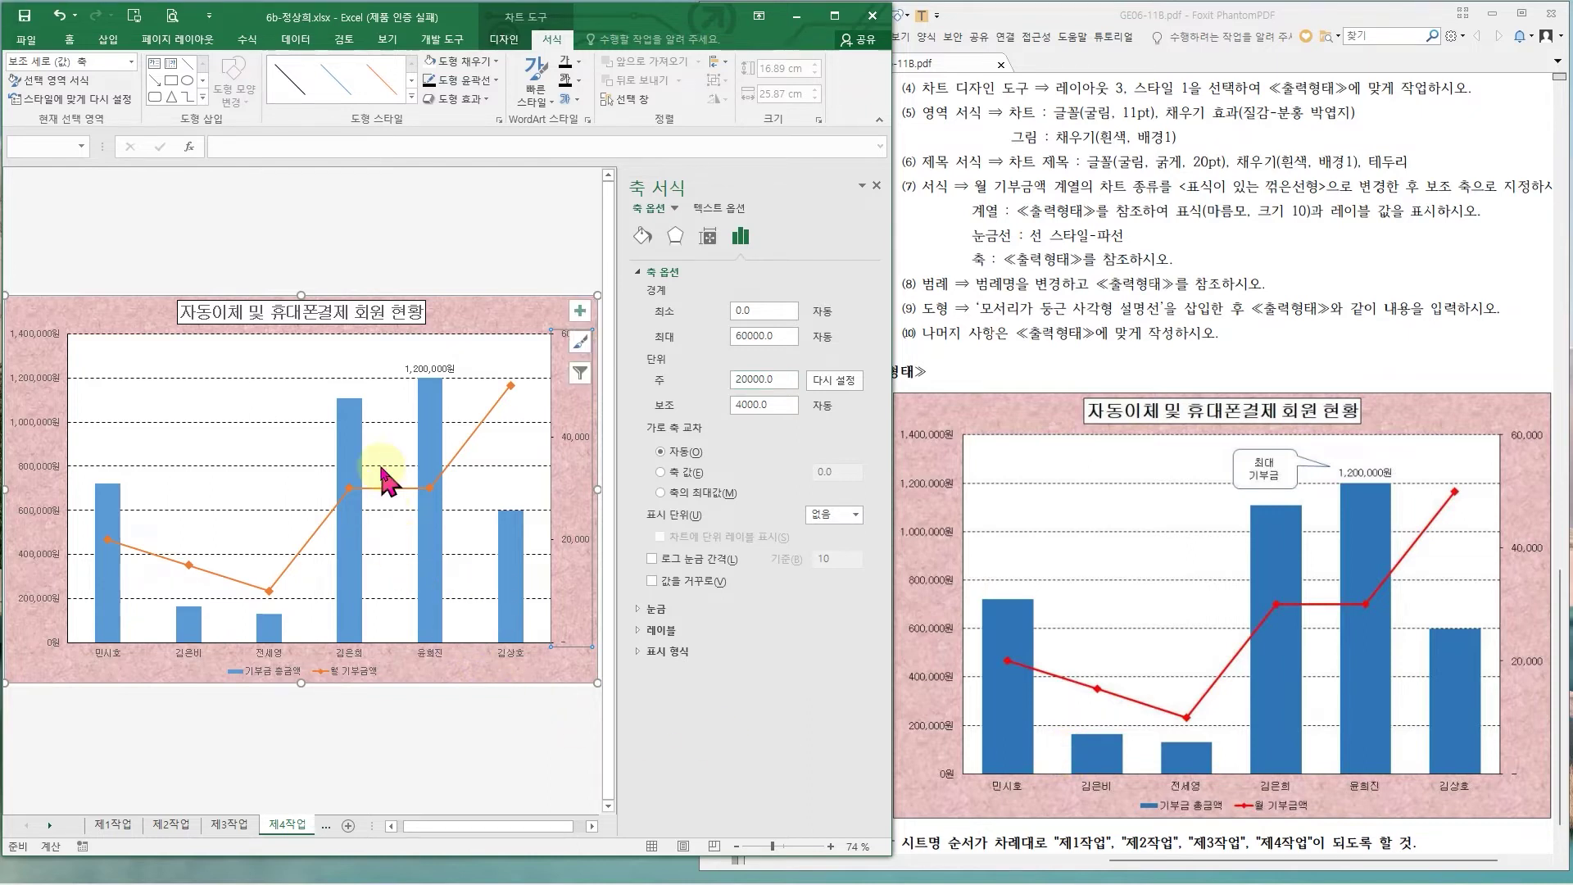
- Set the gap width of the 기부금 총금액 column series to 75%
left_click(435, 442)
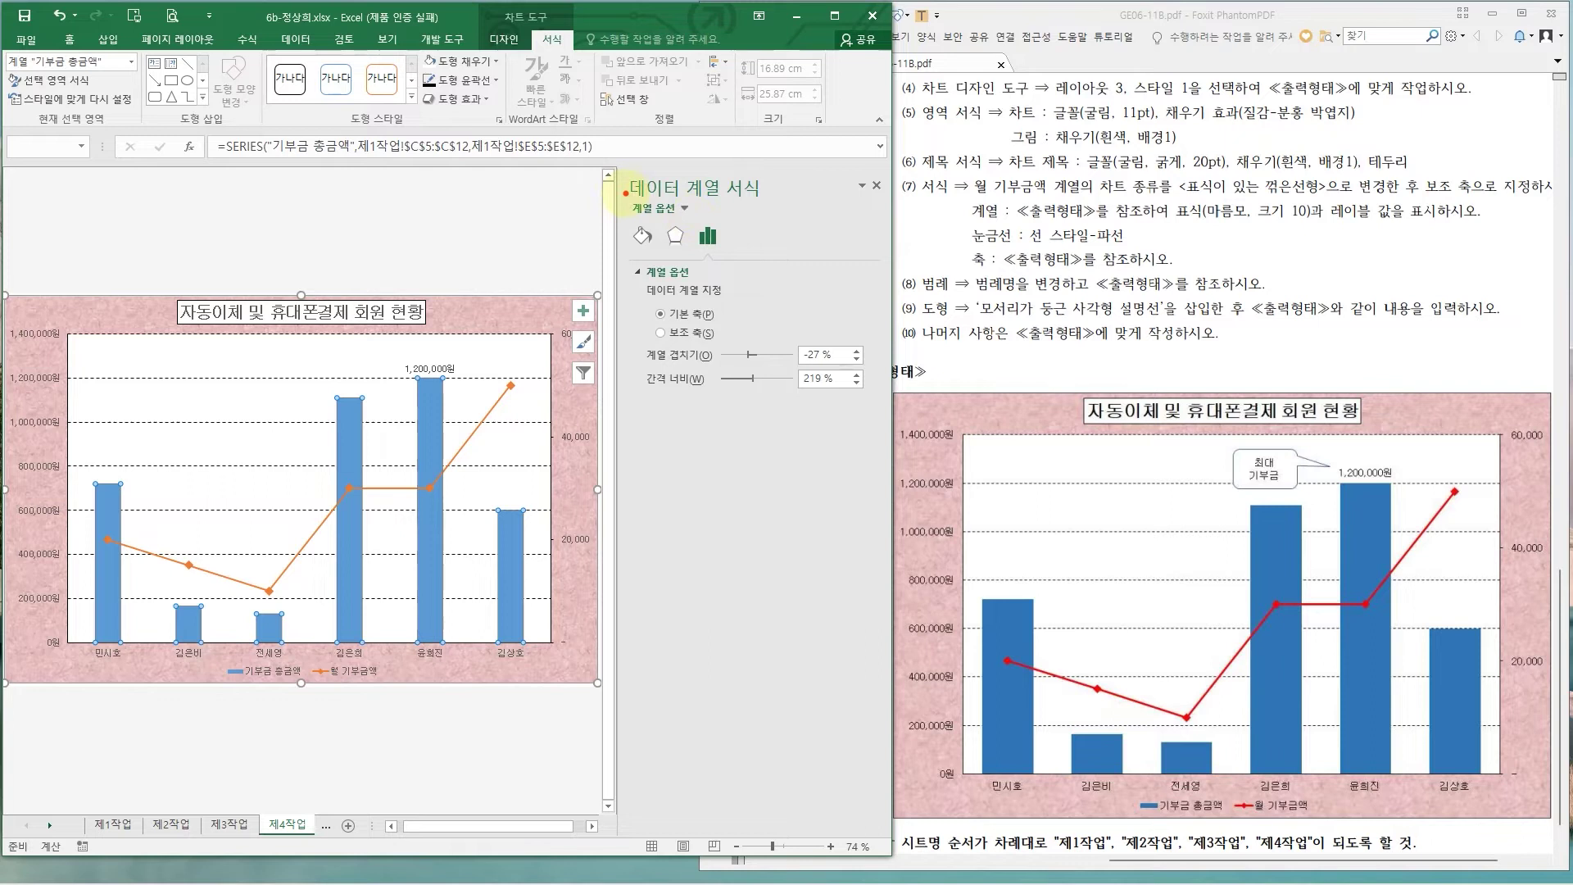
mouse_move(691, 216)
left_mouse_down()
mouse_move(728, 256)
mouse_move(755, 212)
left_mouse_up()
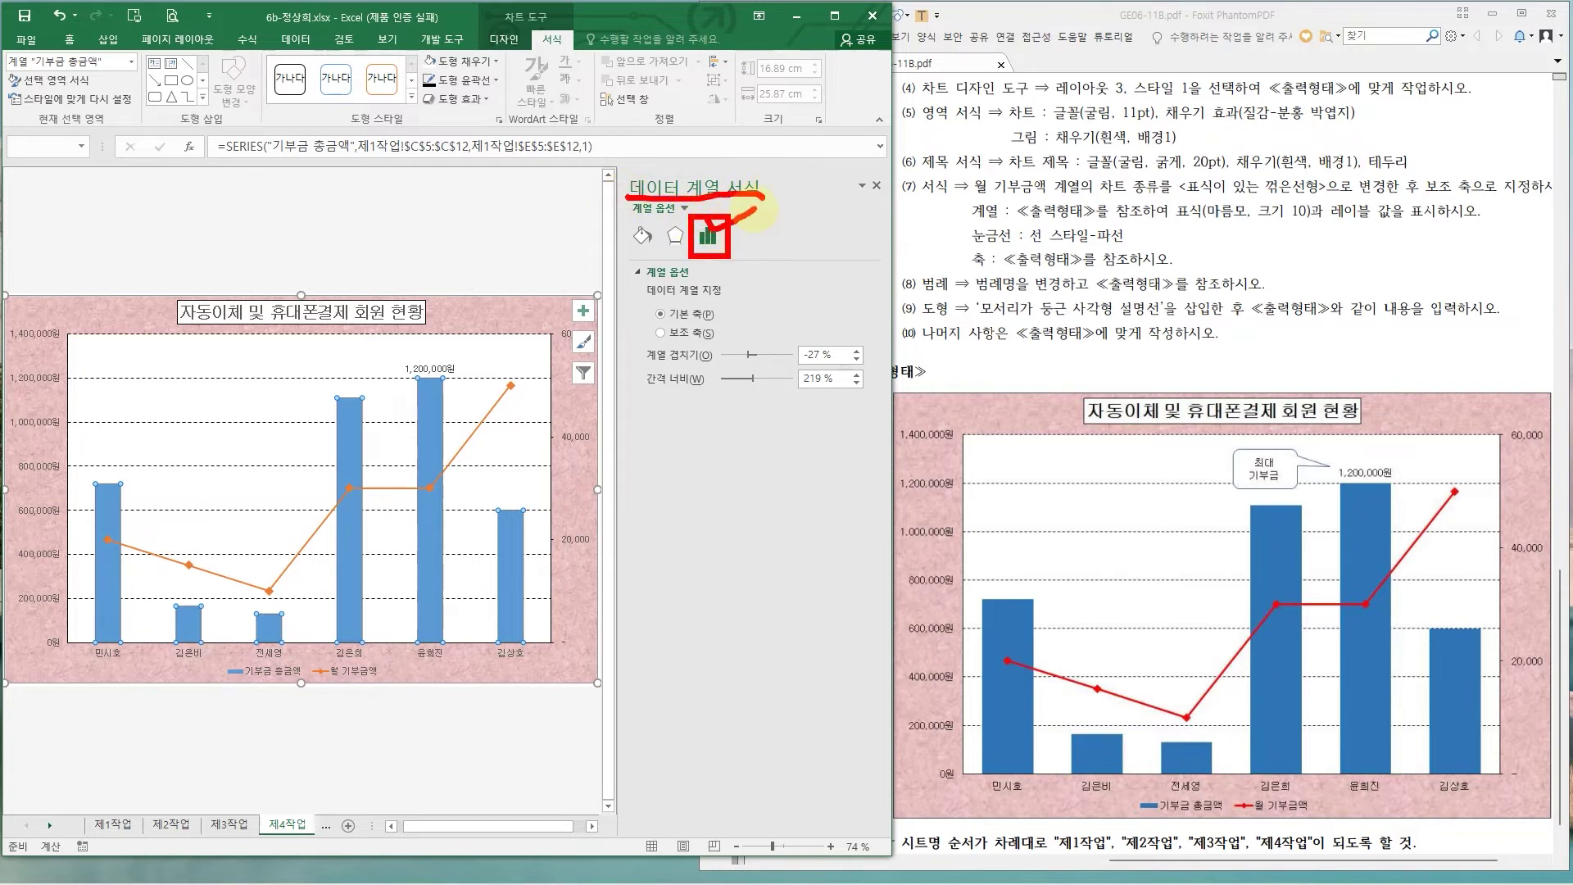
key("Escape")
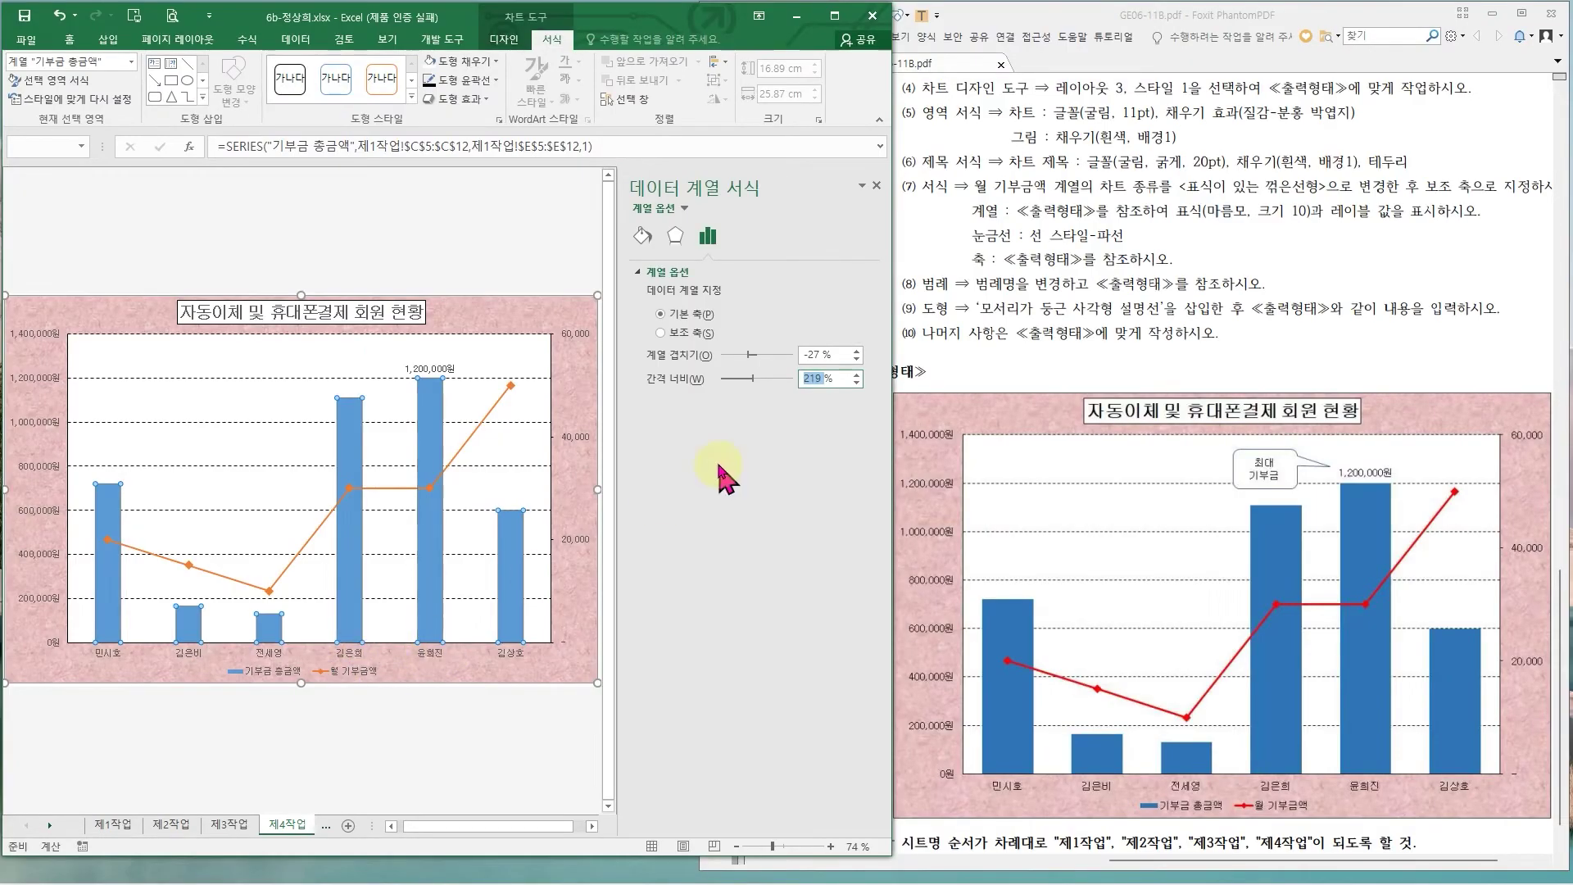
key("Return")
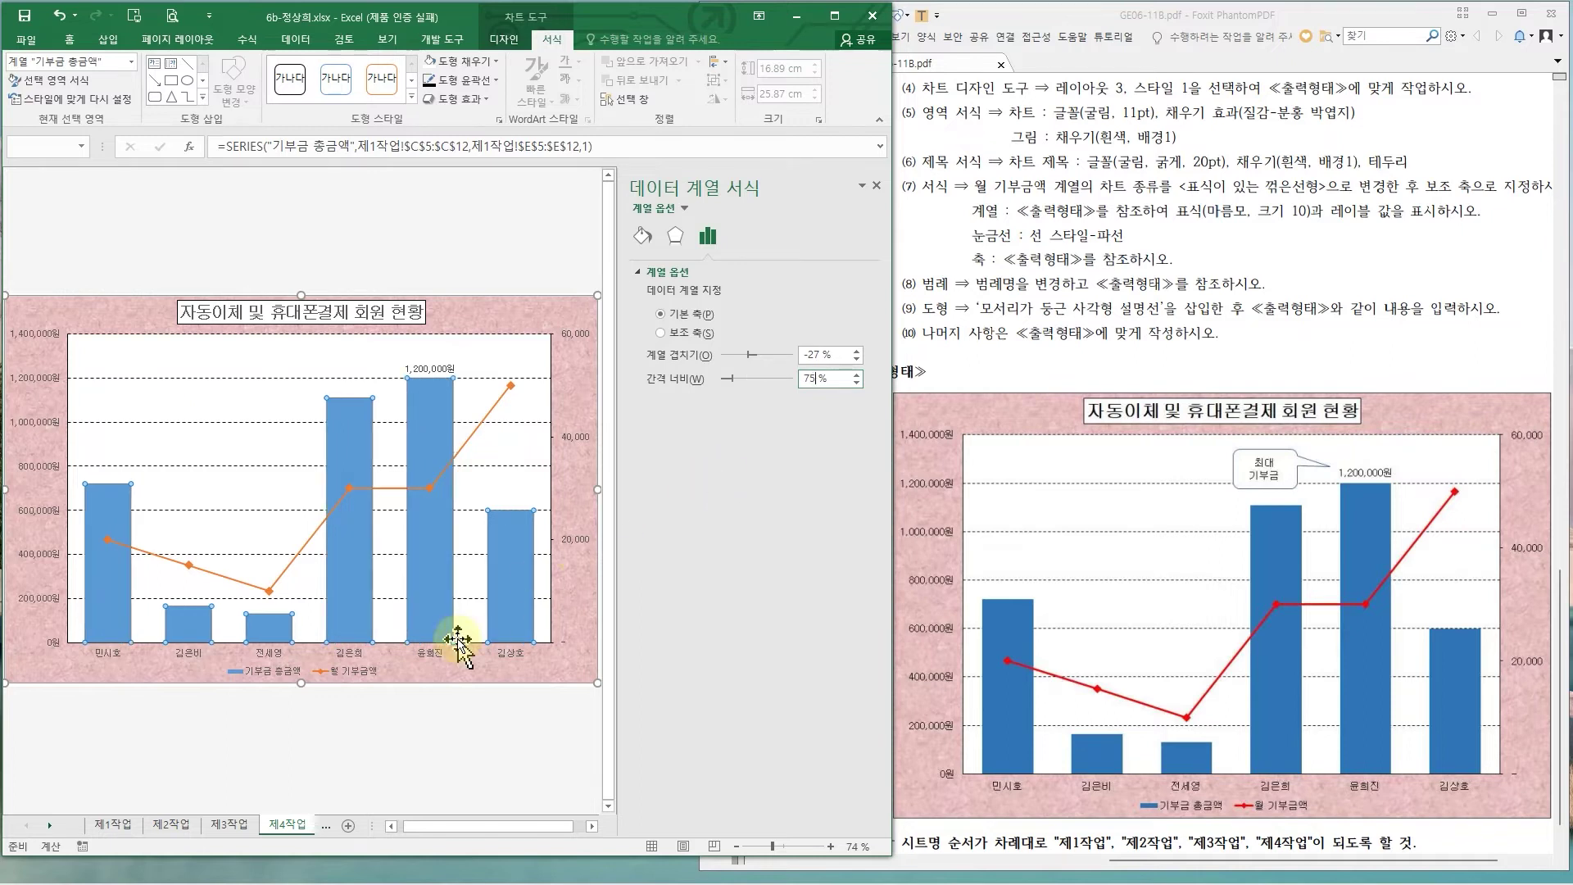
mouse_move(373, 636)
left_mouse_down()
mouse_move(408, 636)
mouse_move(451, 591)
left_mouse_up()
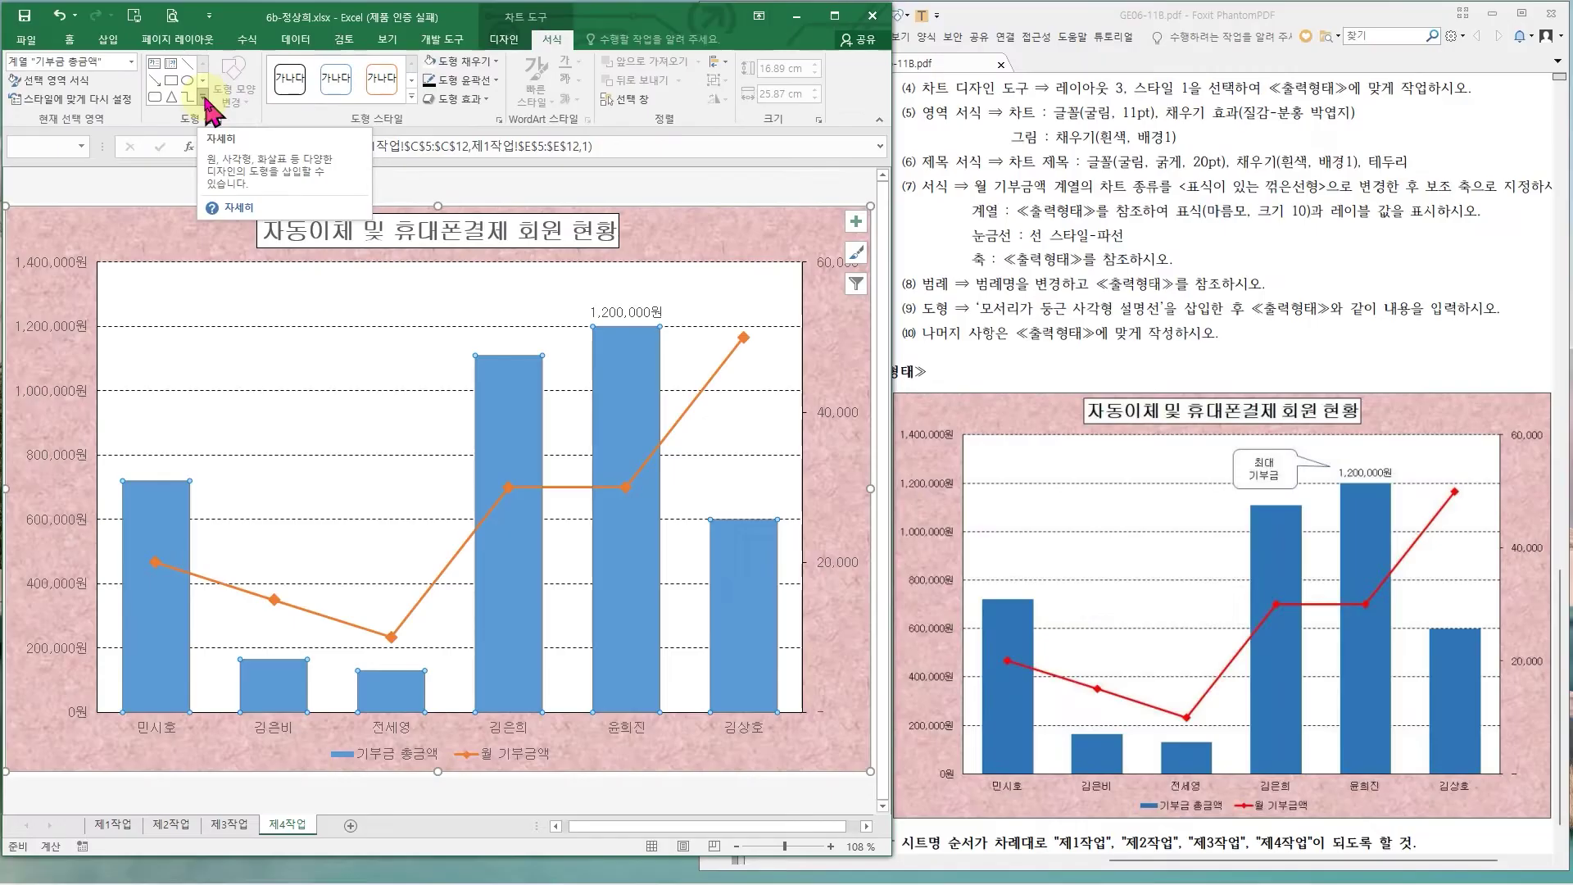
- Insert a 모서리가 둥근 사각형 설명선 shape about 2.82 cm wide and 1.47 cm high just above the chart's fourth column
left_click(204, 97)
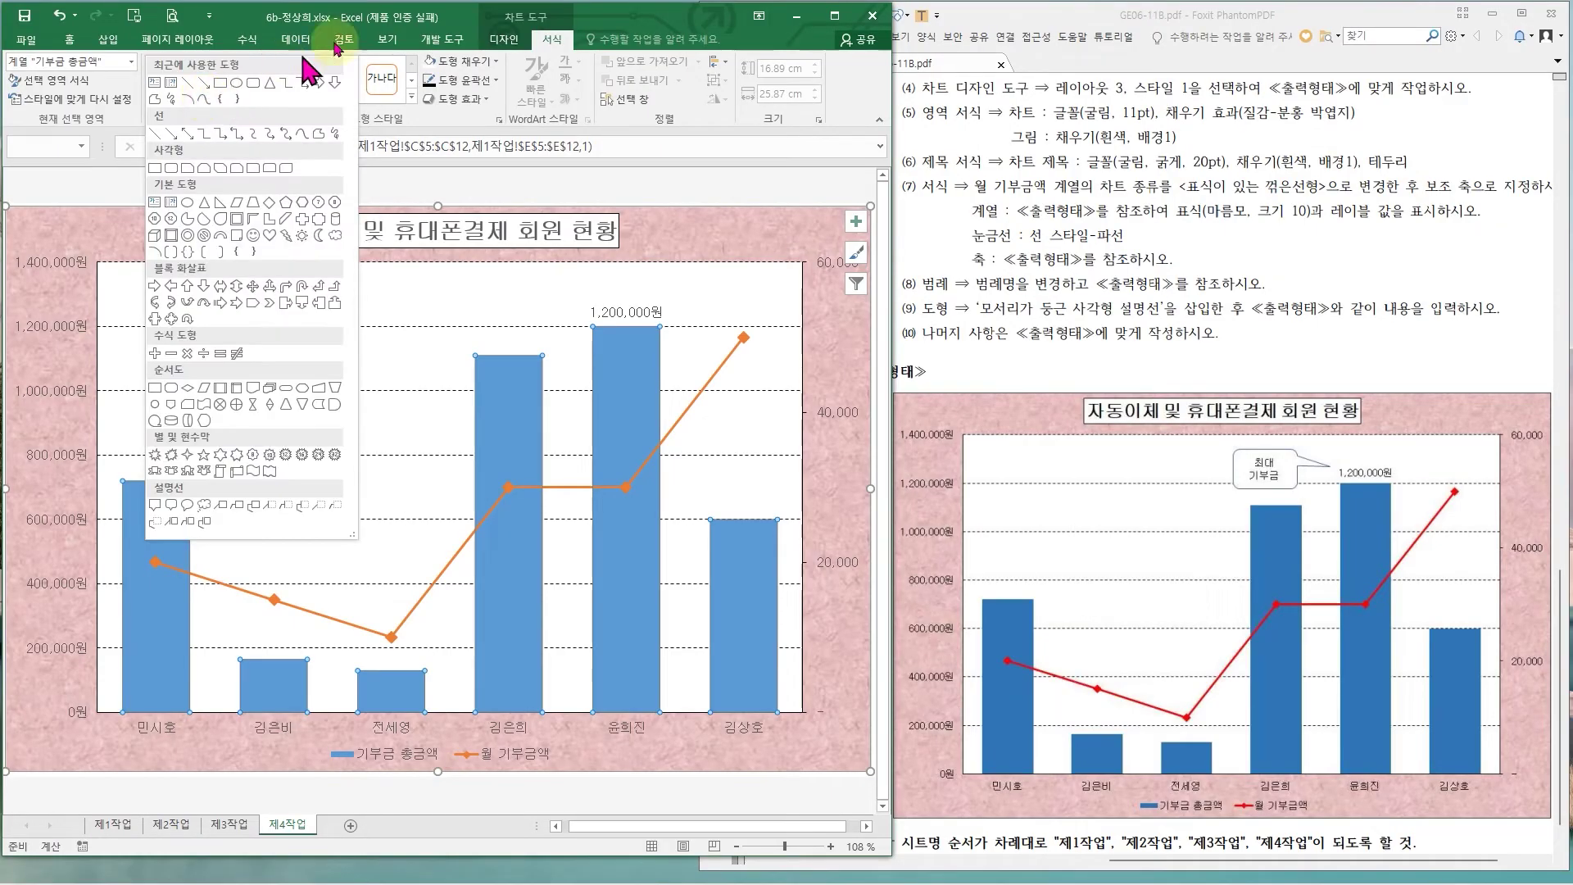
left_click(596, 13)
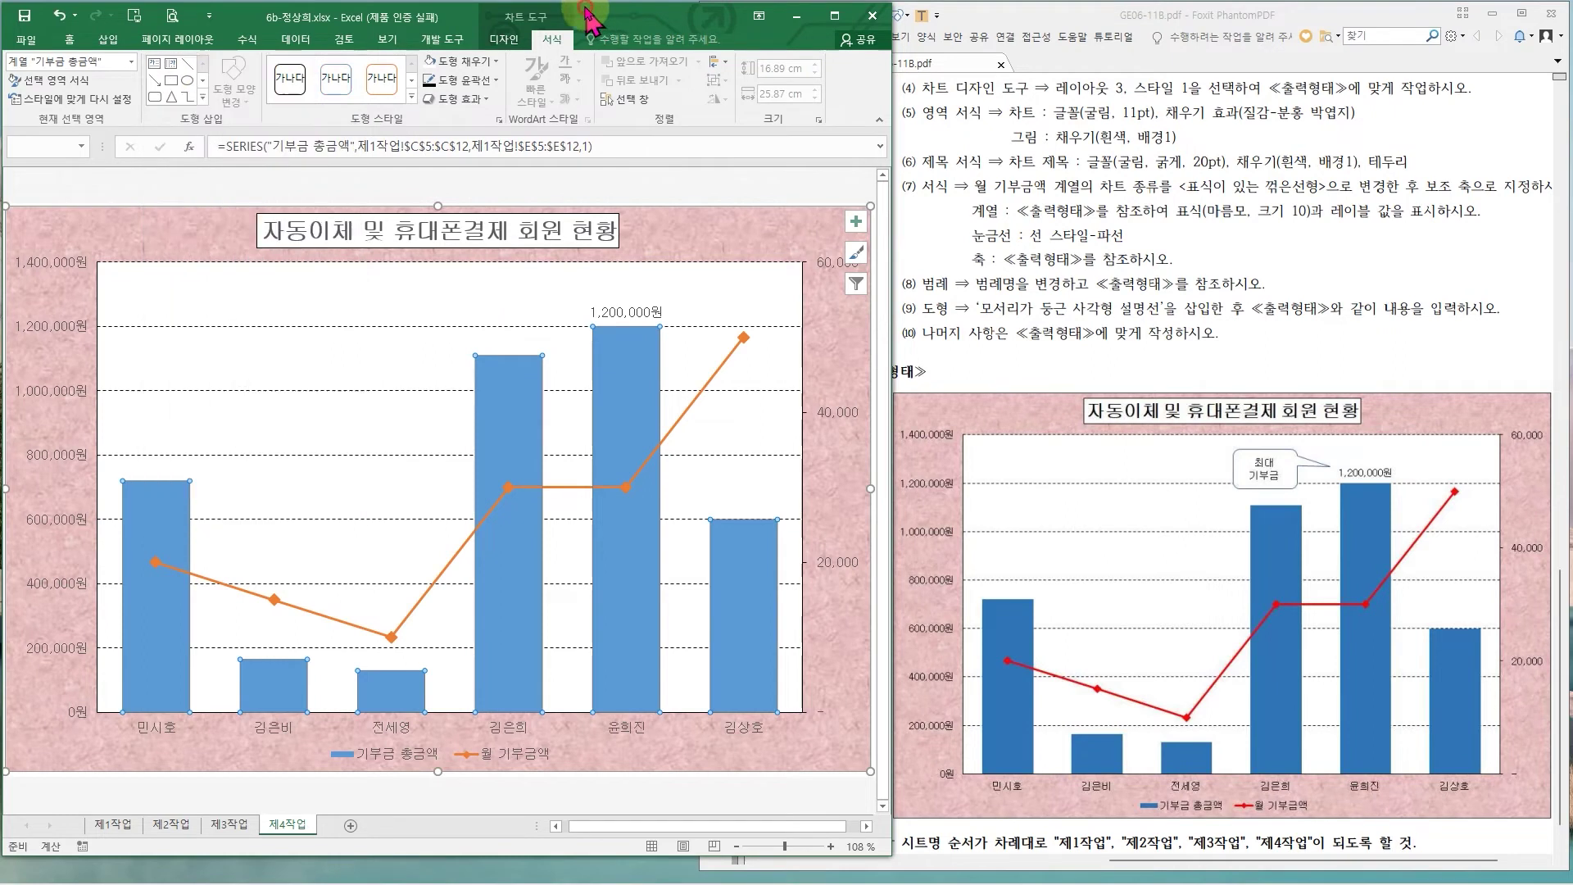
left_click(108, 39)
left_click(170, 103)
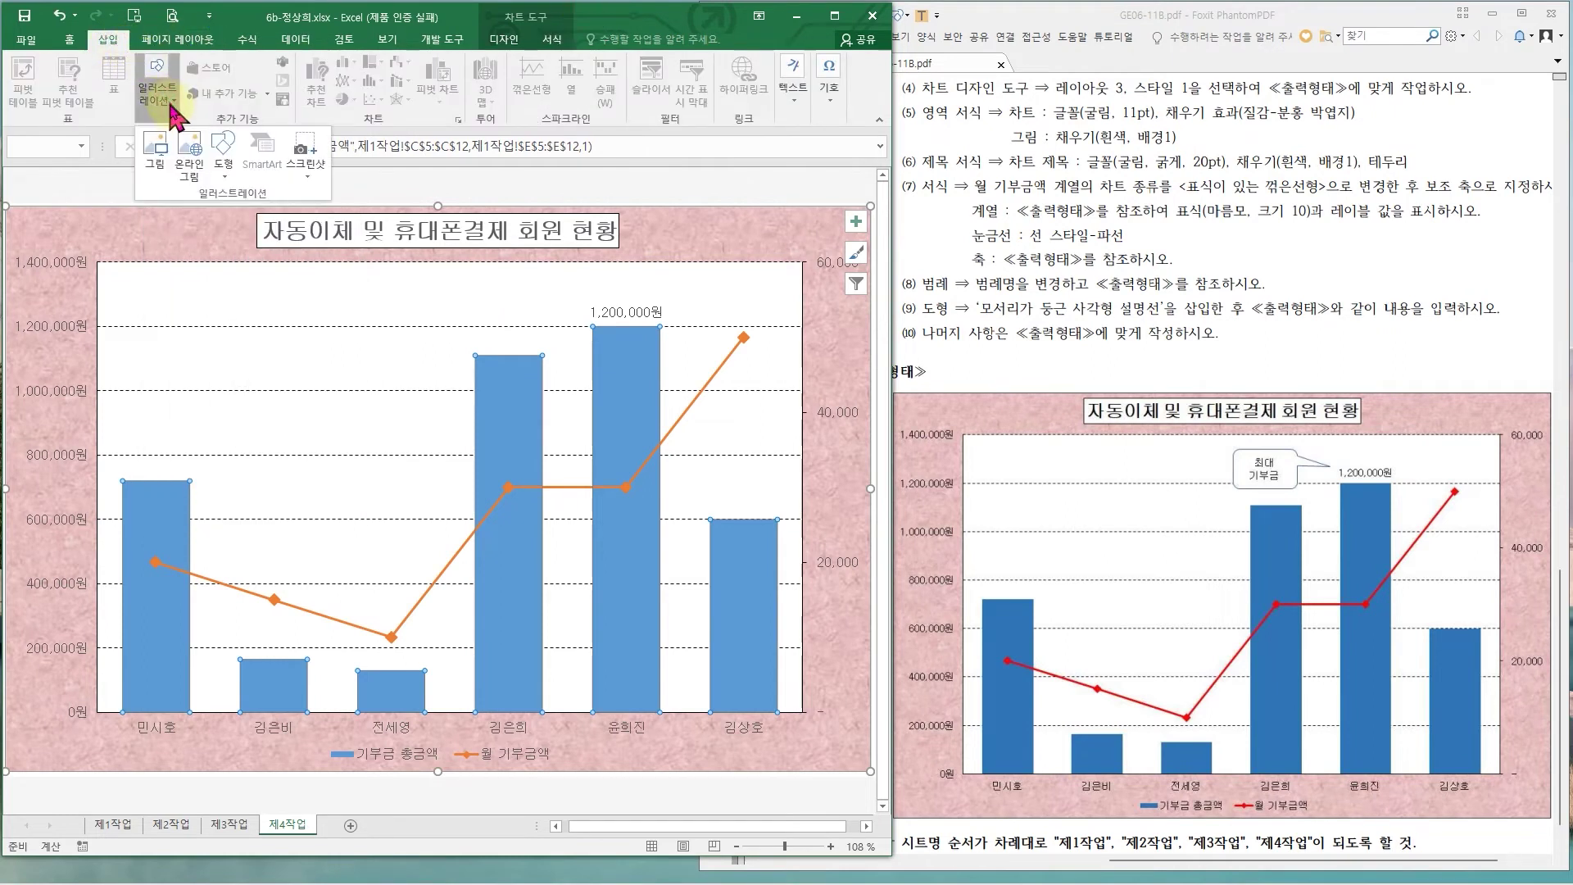
left_click(224, 155)
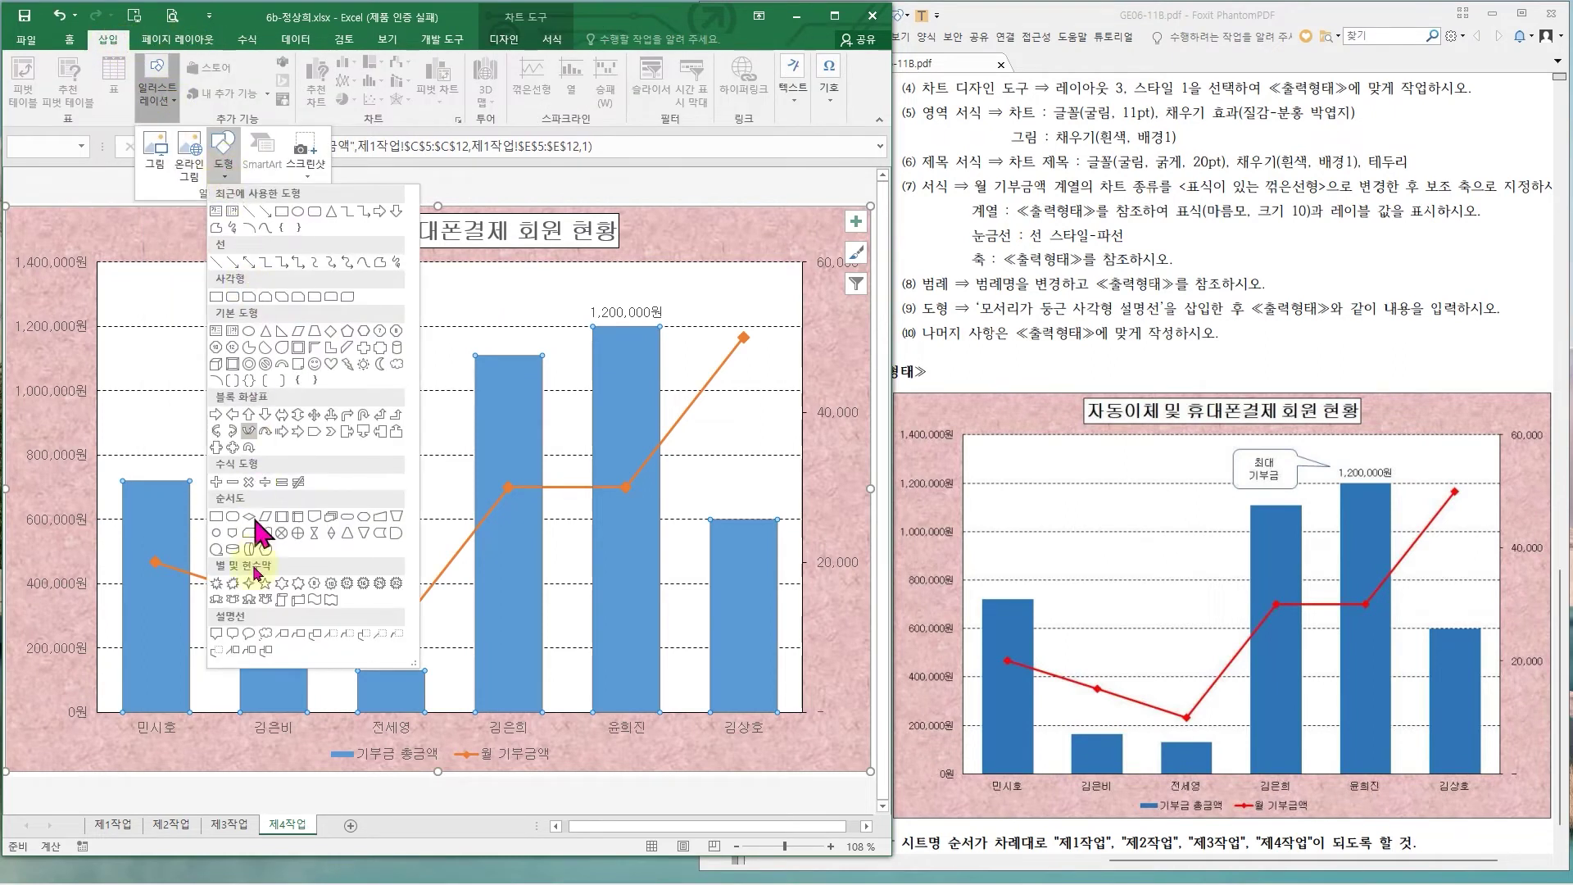
left_click(233, 634)
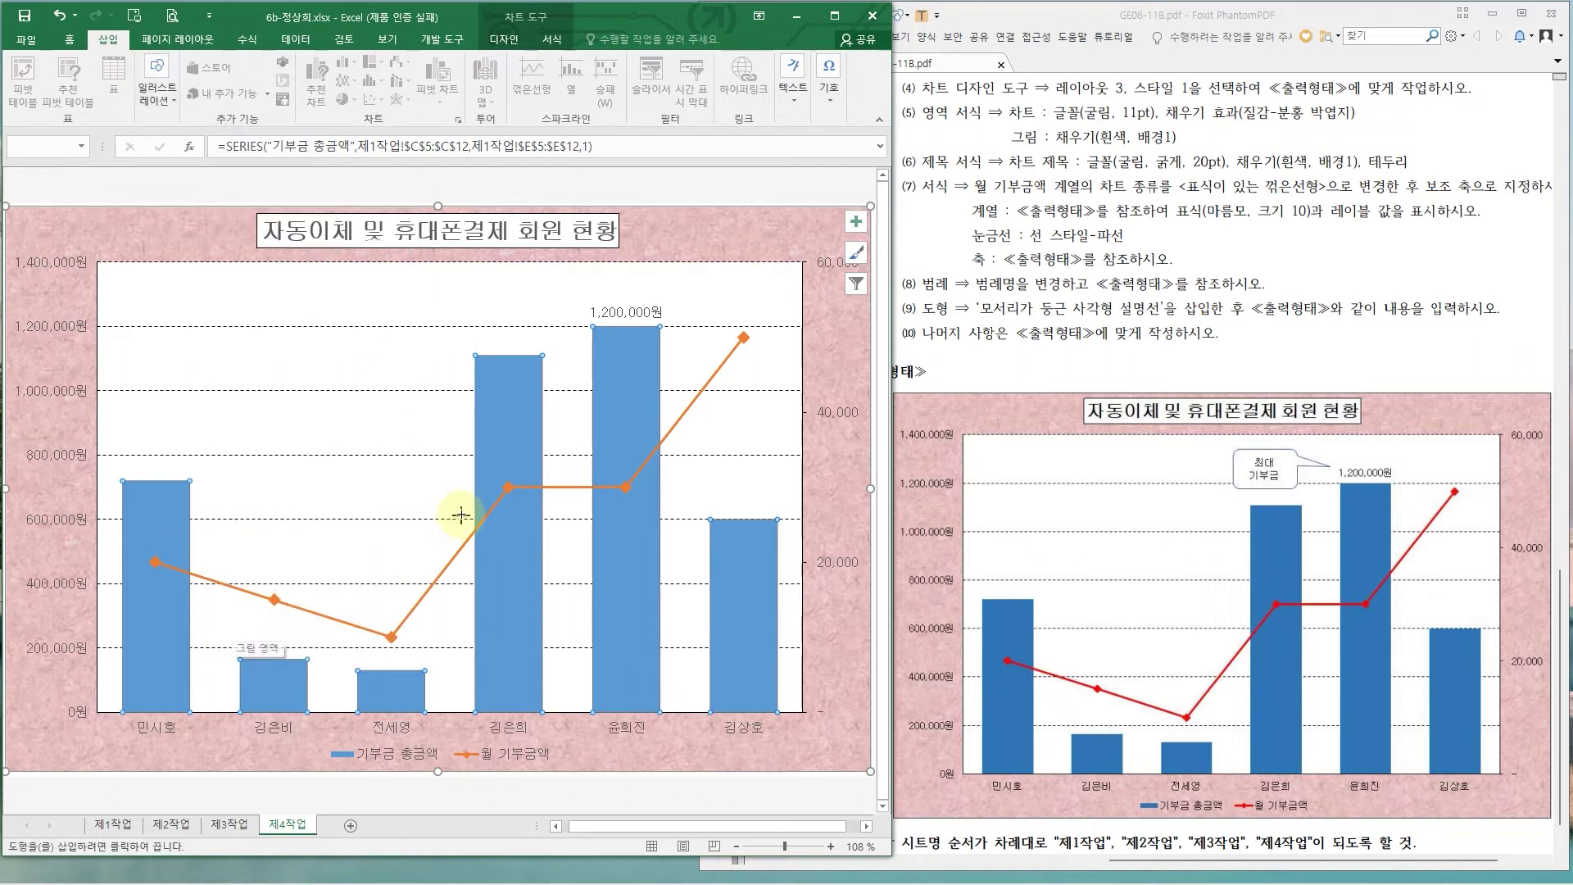
left_click_drag(451, 280, 546, 327)
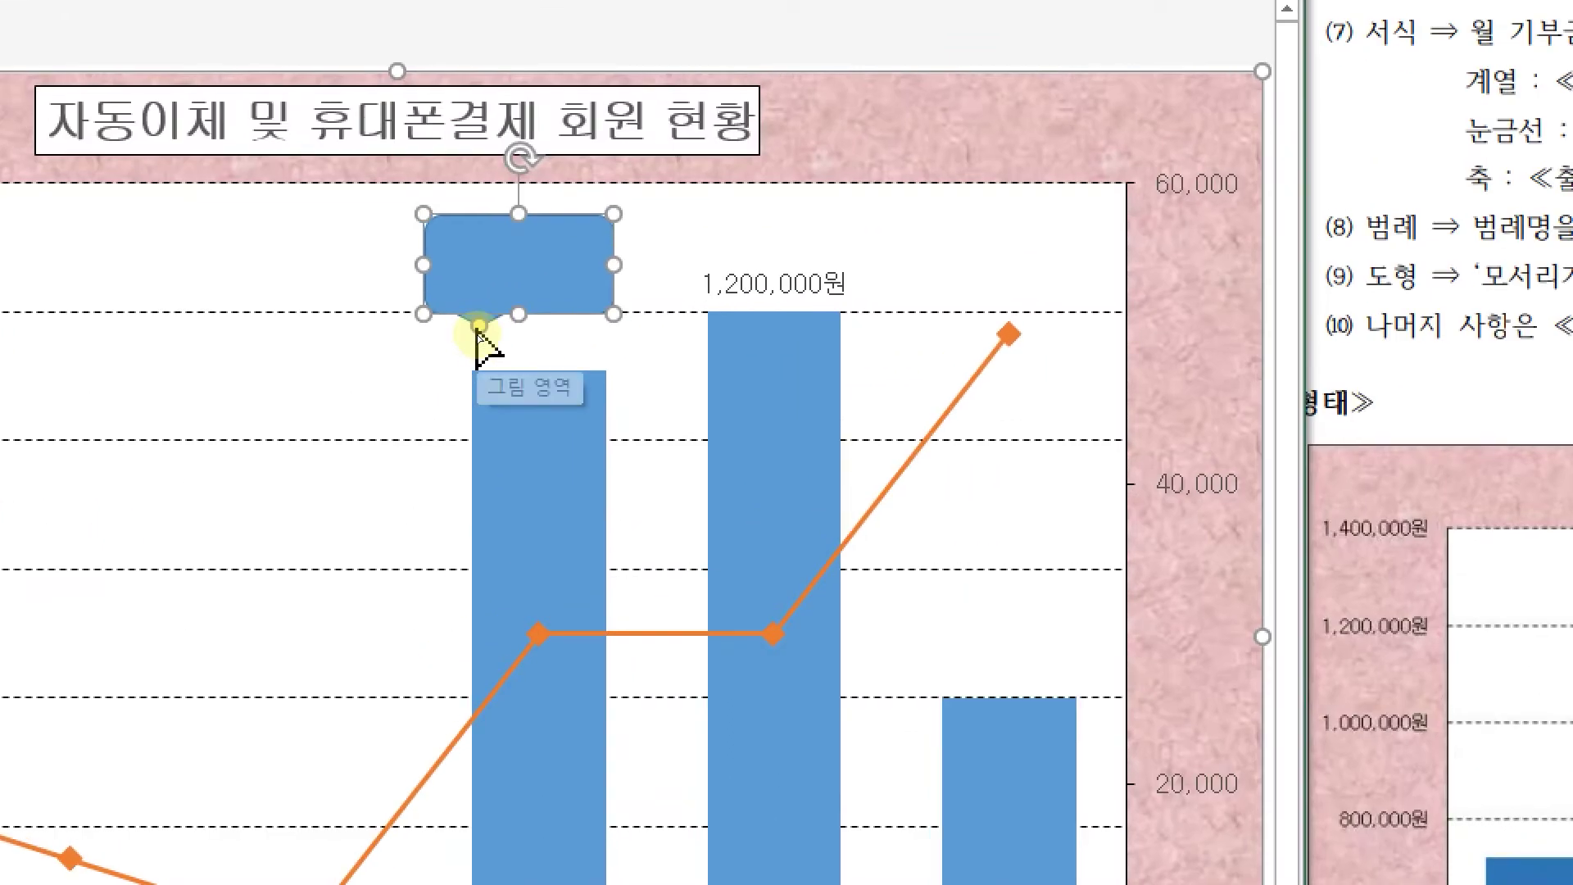
- Point the callout's tail toward the 1,200,000원 data label and enter the text 최대 and 기부금 on two lines
left_click_drag(481, 330, 726, 376)
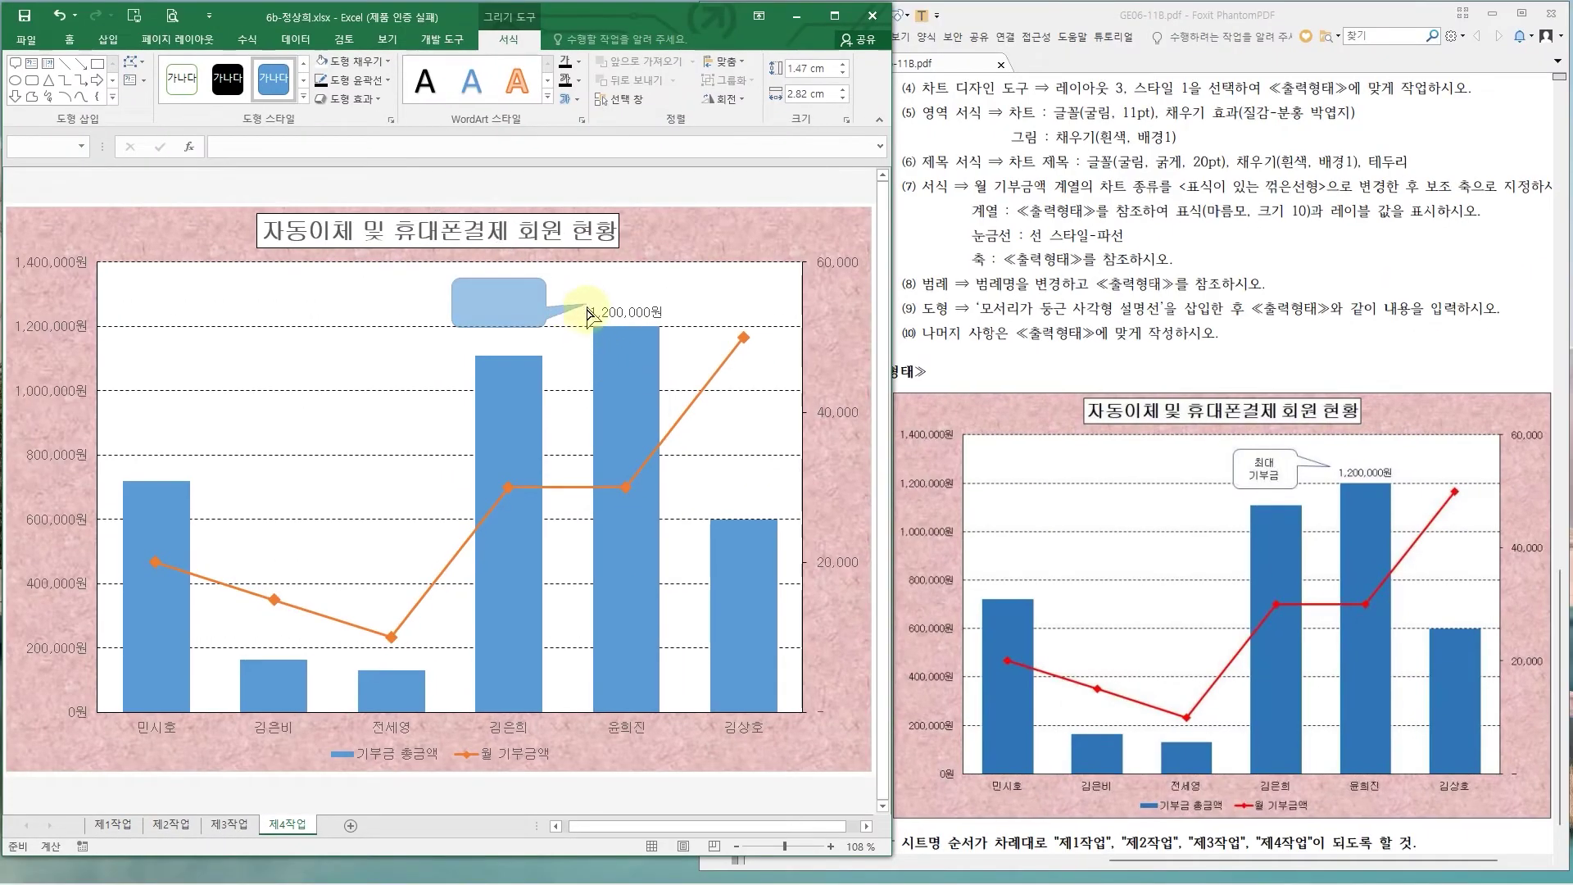
left_click_drag(584, 318, 579, 303)
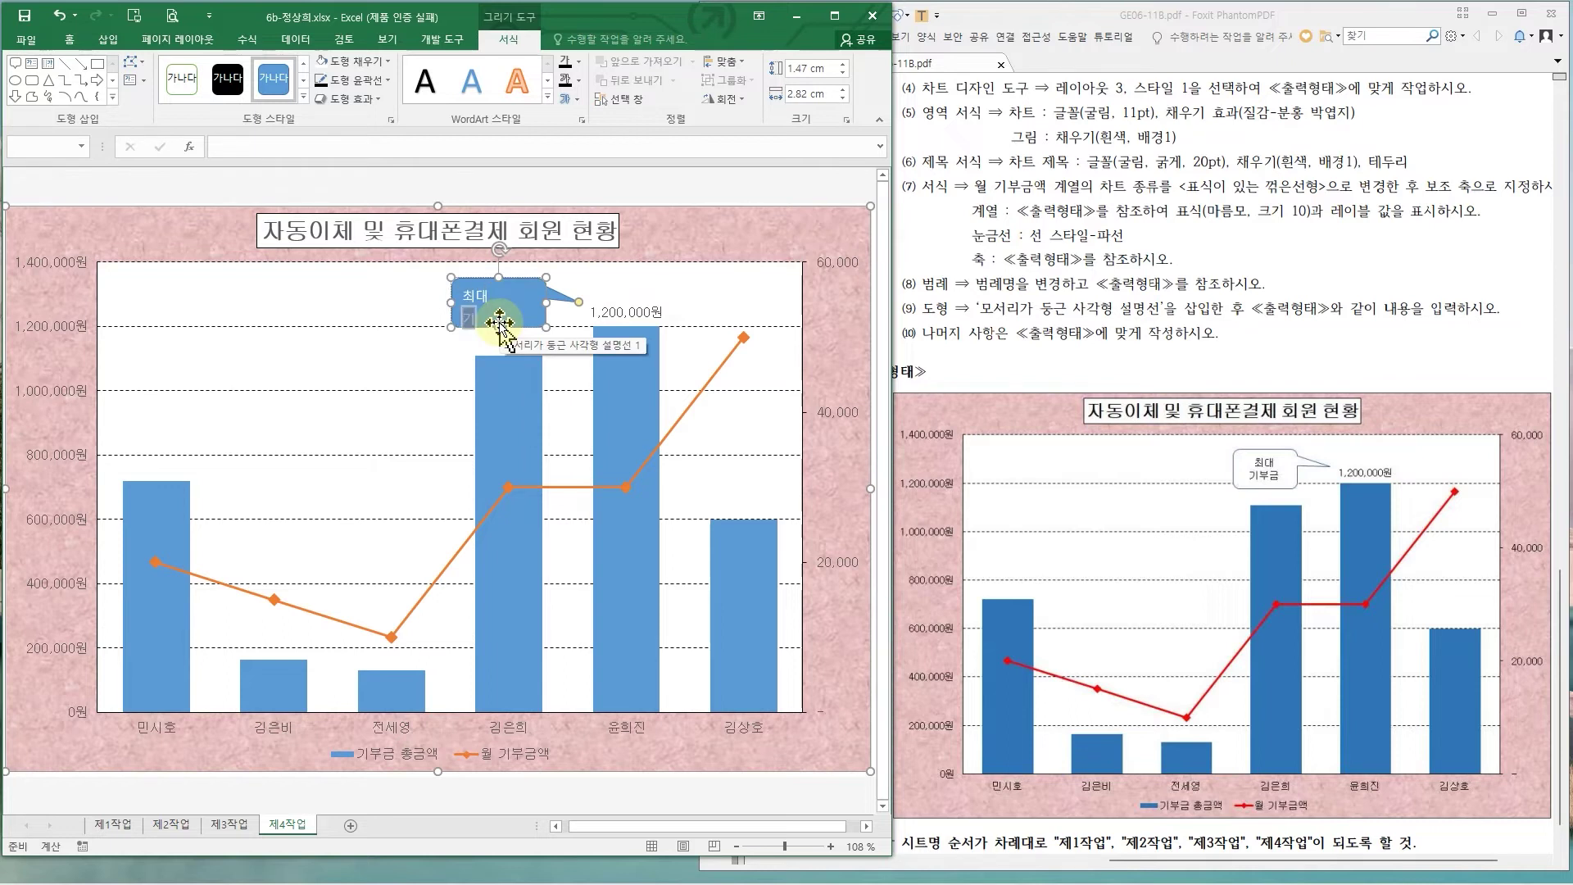
key("BackSpace")
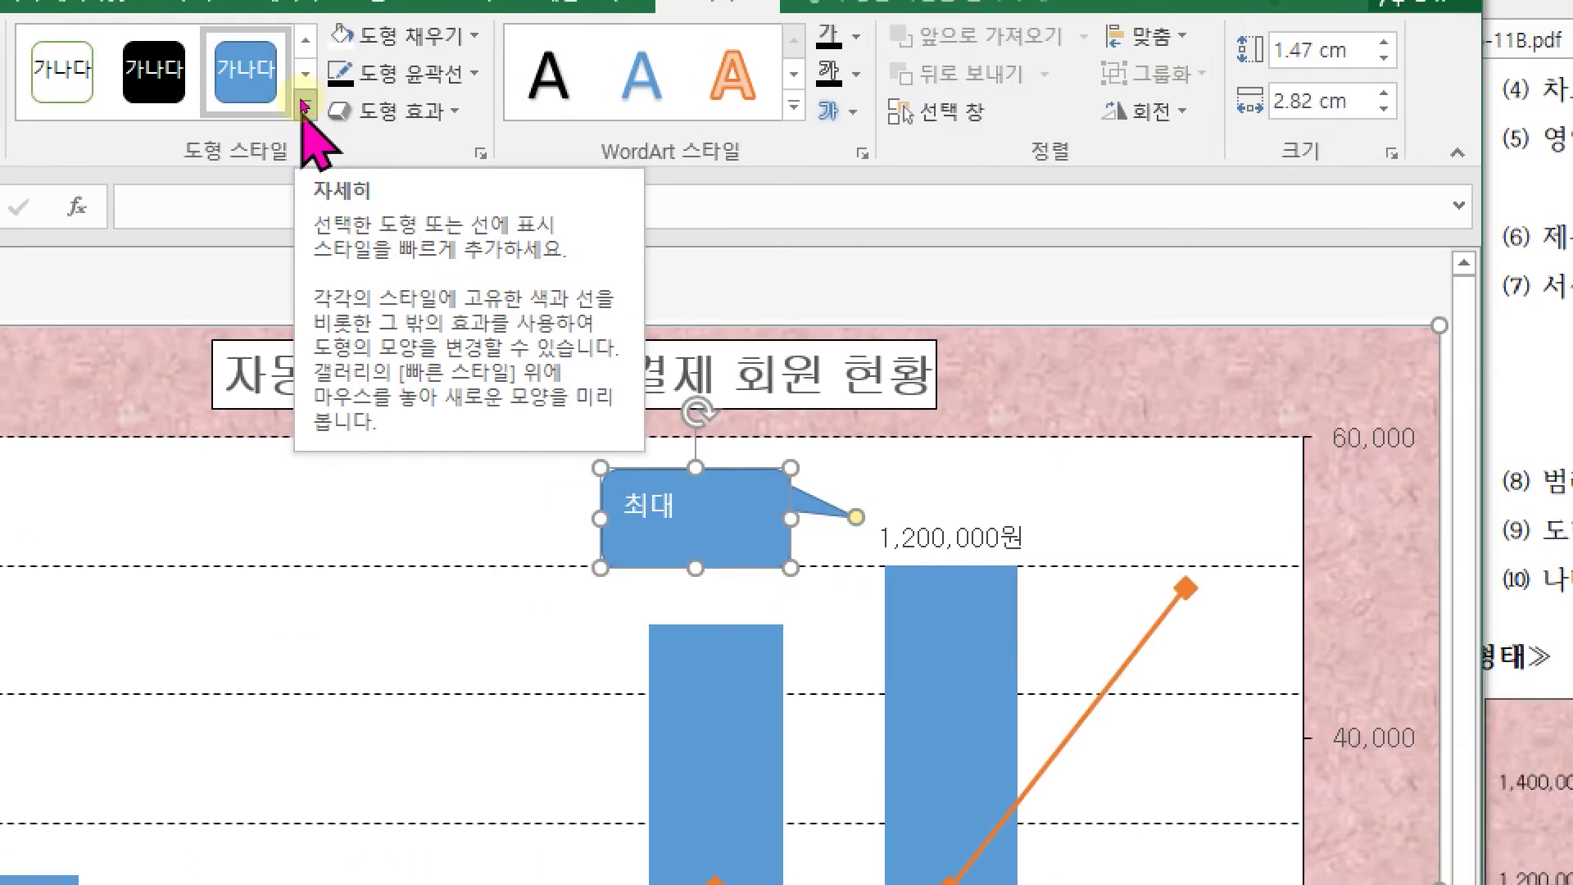
- Apply the white-filled, blue-outlined theme style to the callout and format its text as centred 굴림 11 pt
left_click(304, 104)
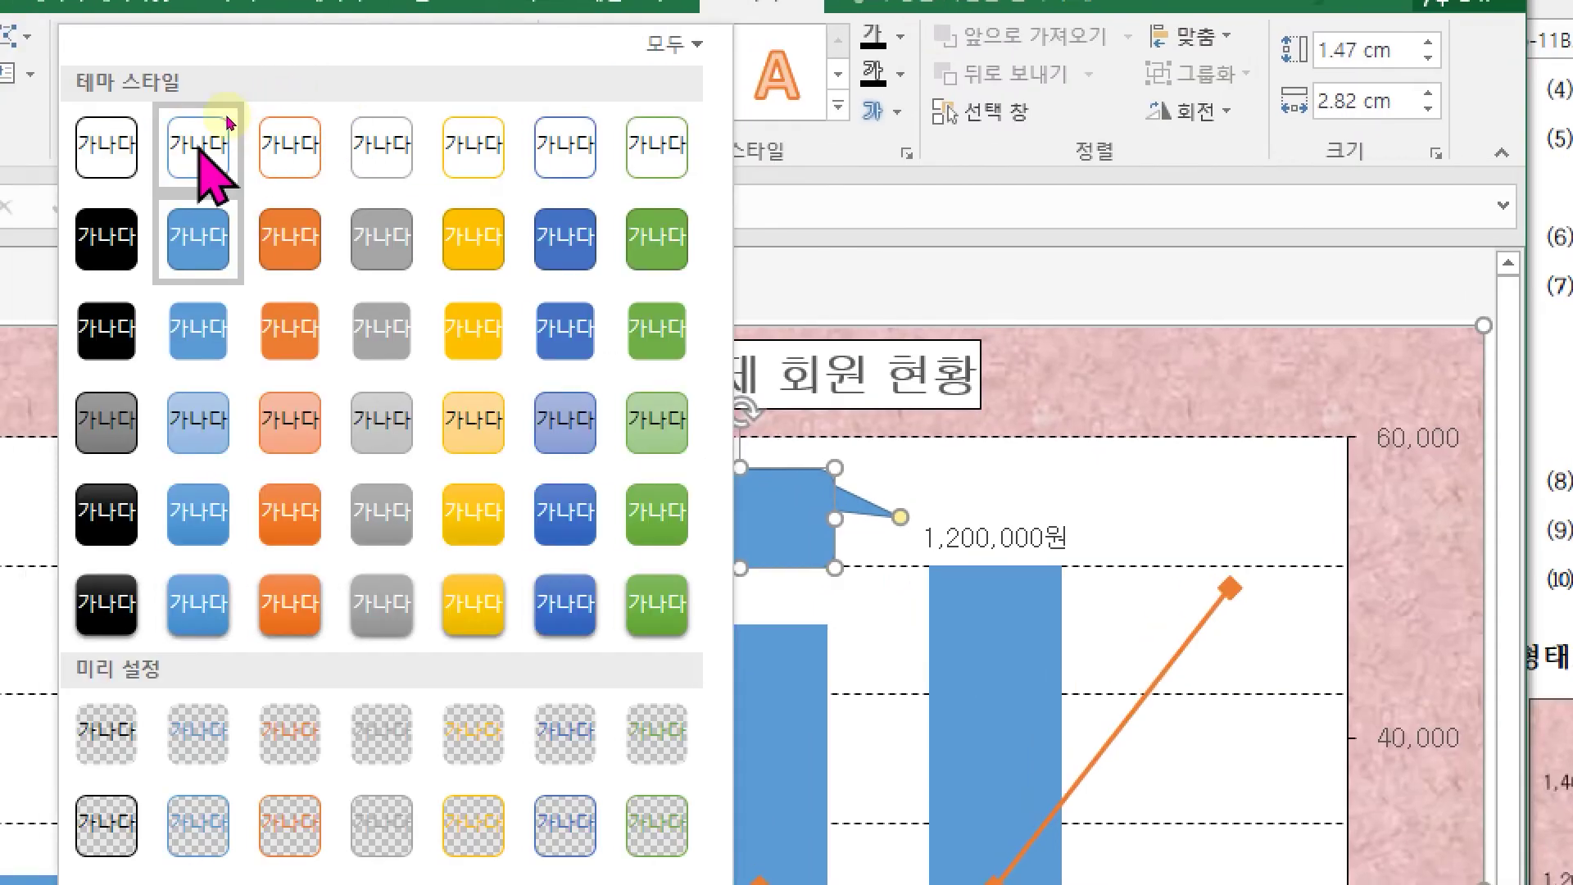
left_click(201, 143)
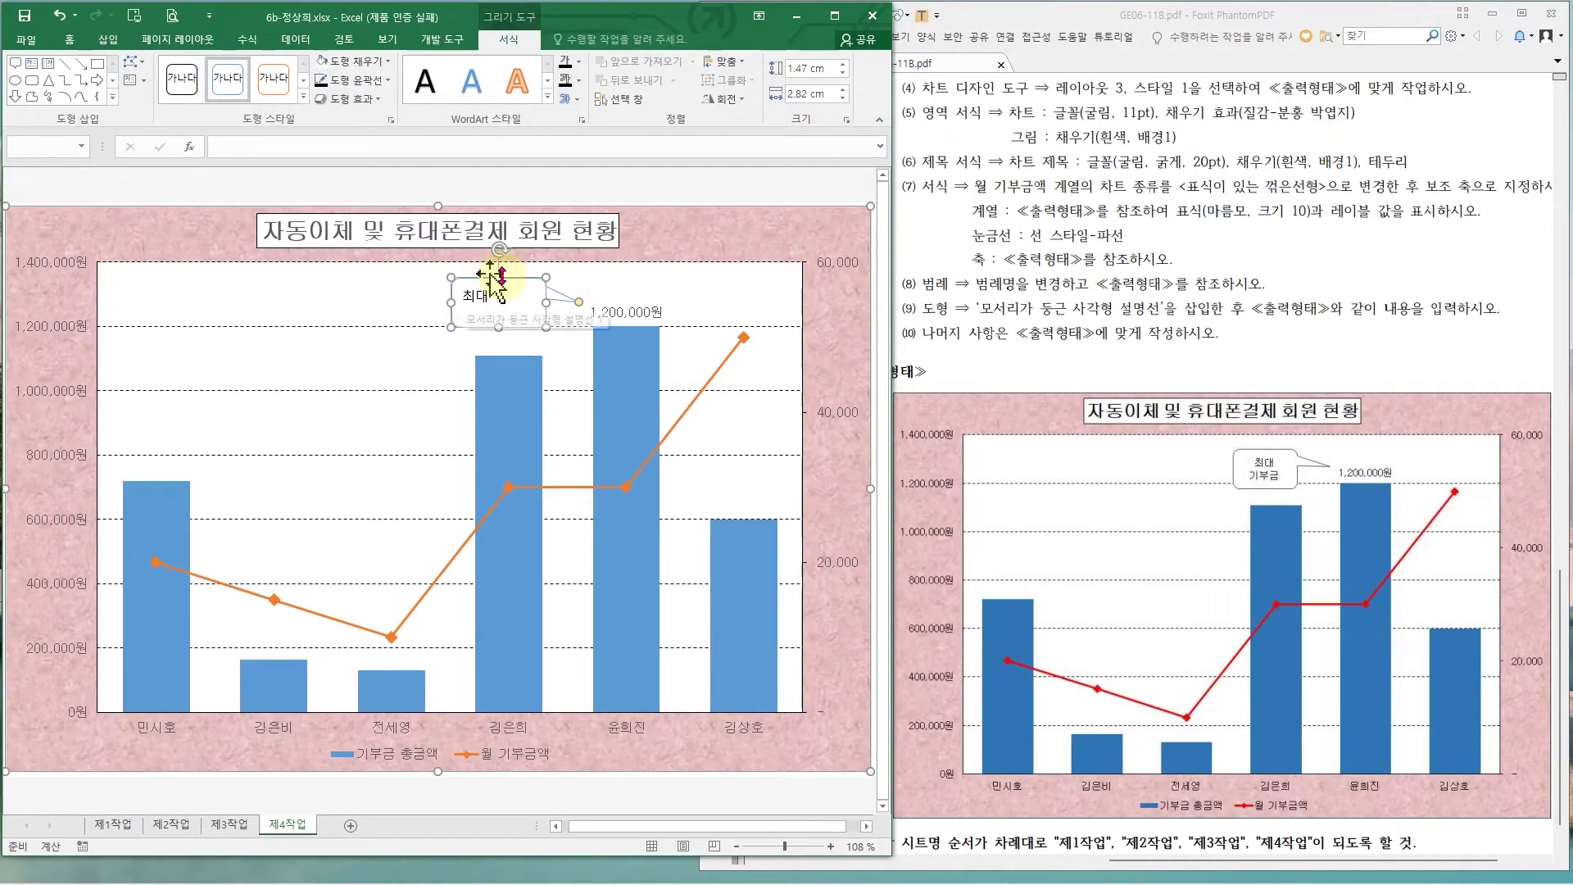
left_click(78, 45)
left_click(146, 71)
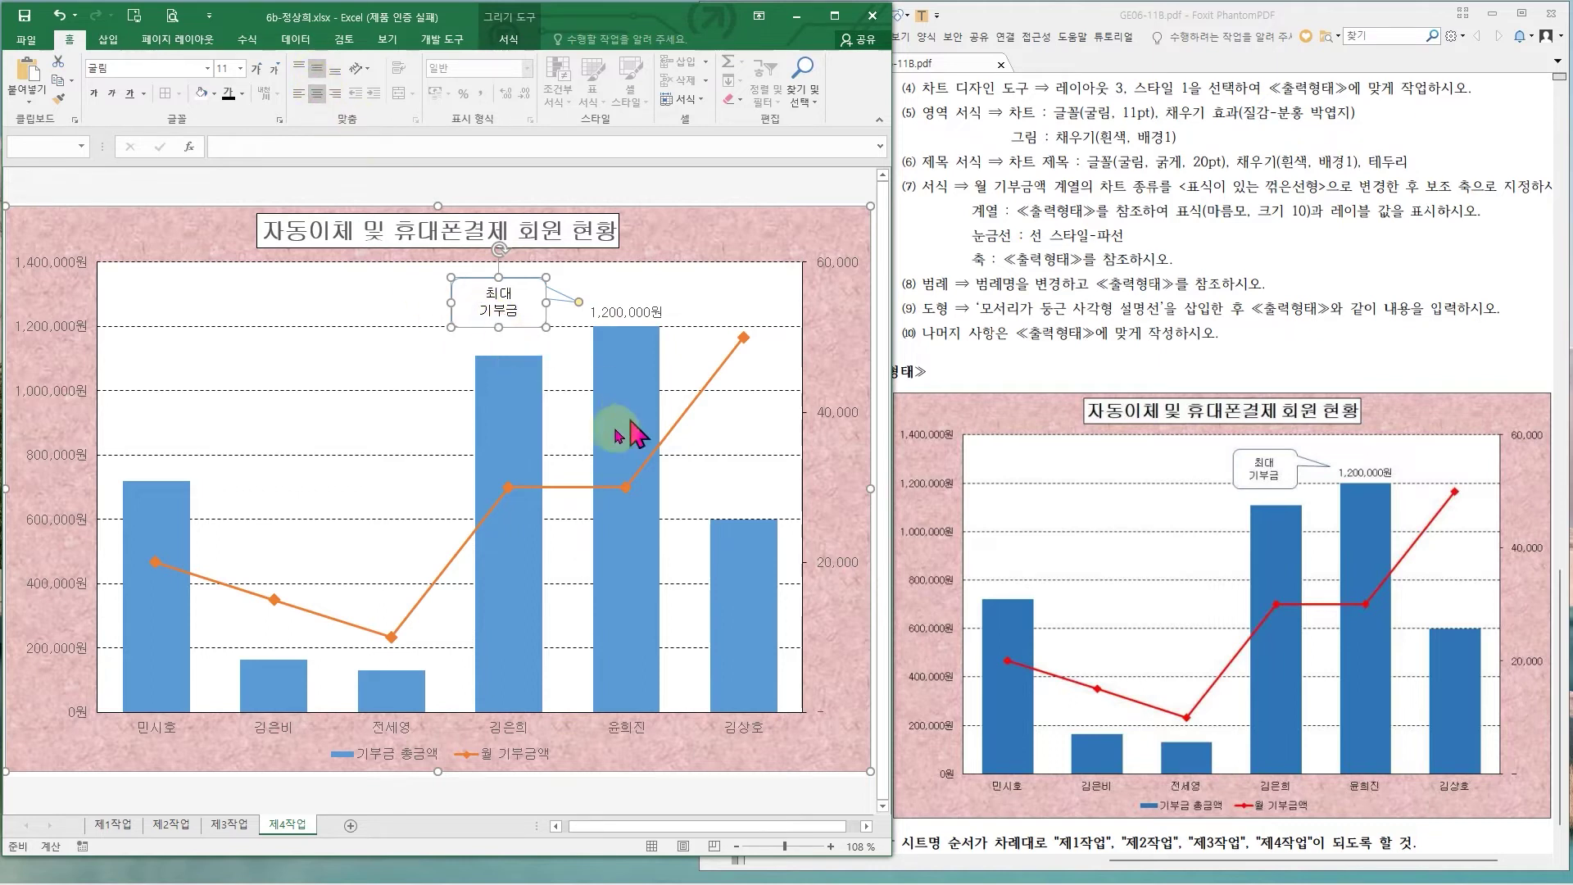
- Shorten the callout from its lower edge, and stretch it back so both text lines fit
left_click(528, 340)
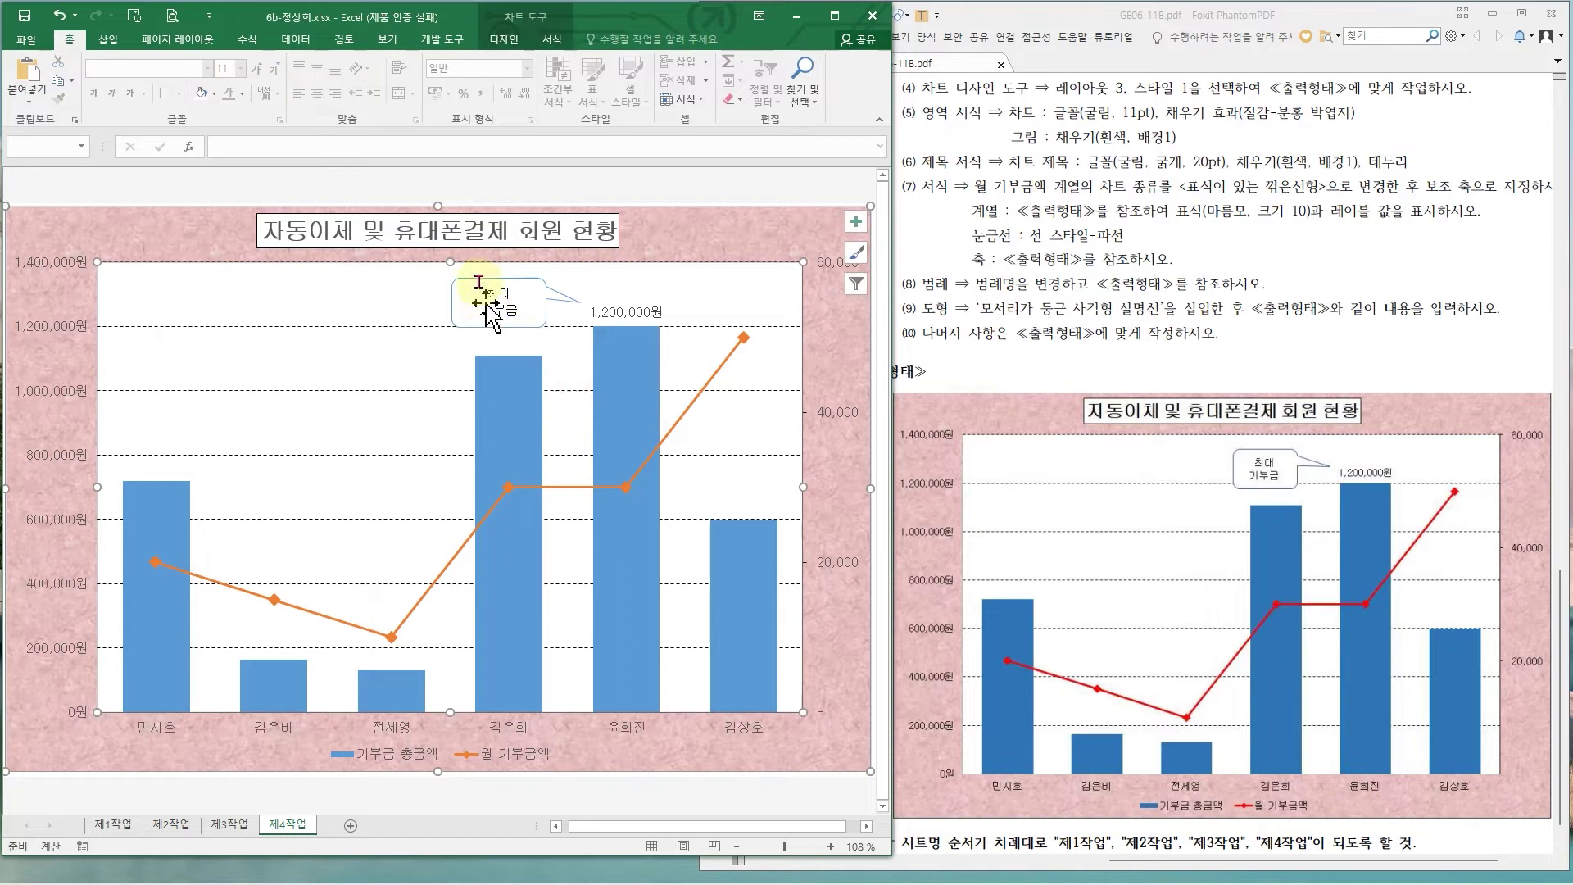
left_click(499, 325)
left_click_drag(499, 325, 499, 310)
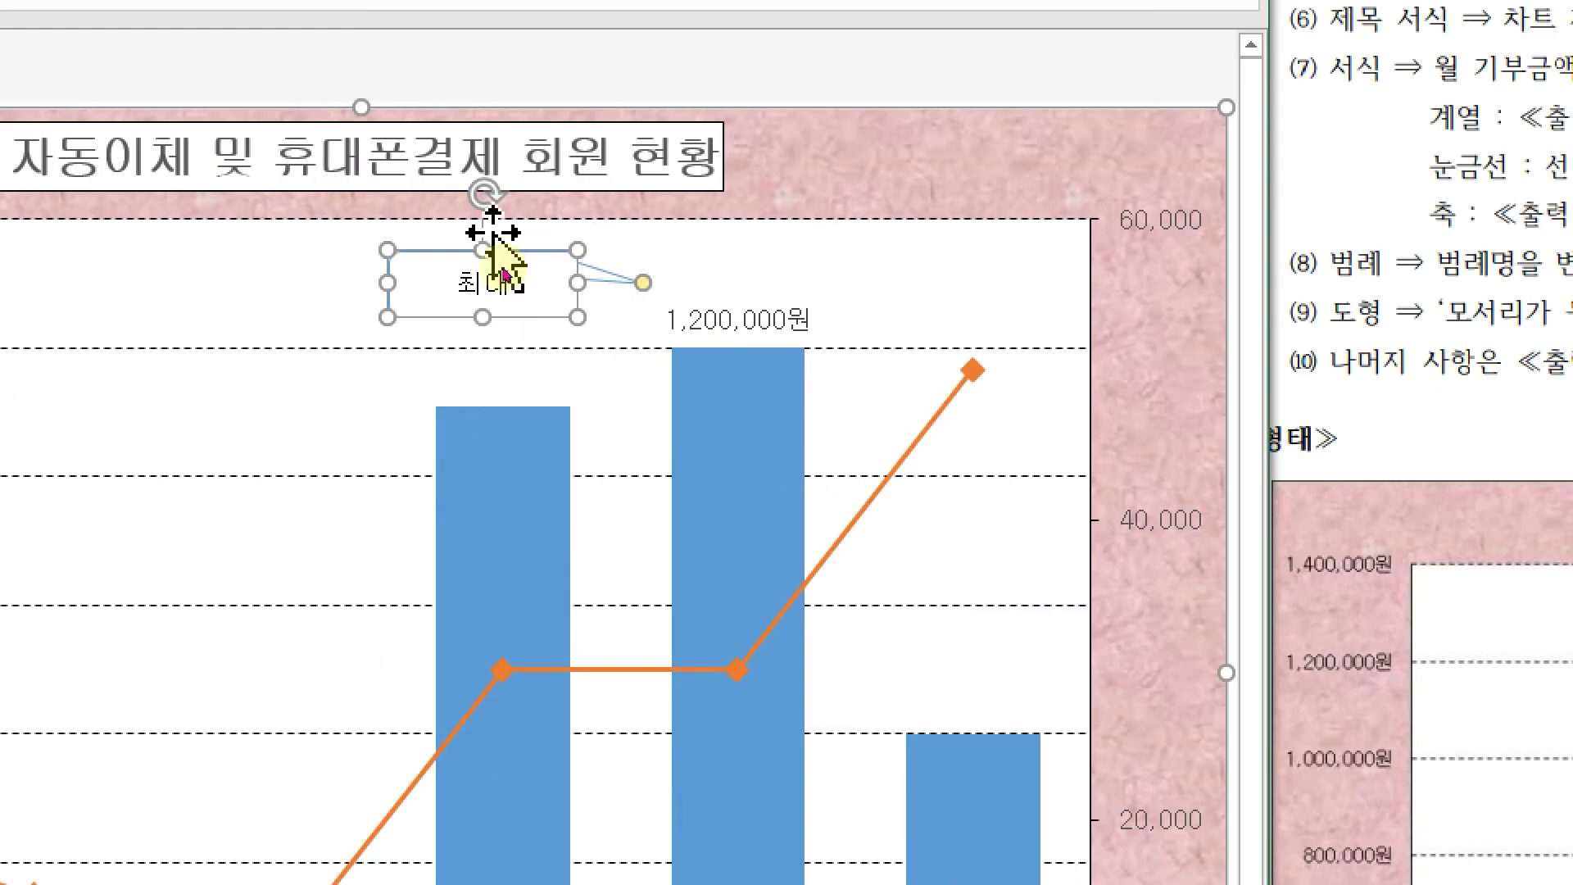
left_click_drag(493, 320, 491, 351)
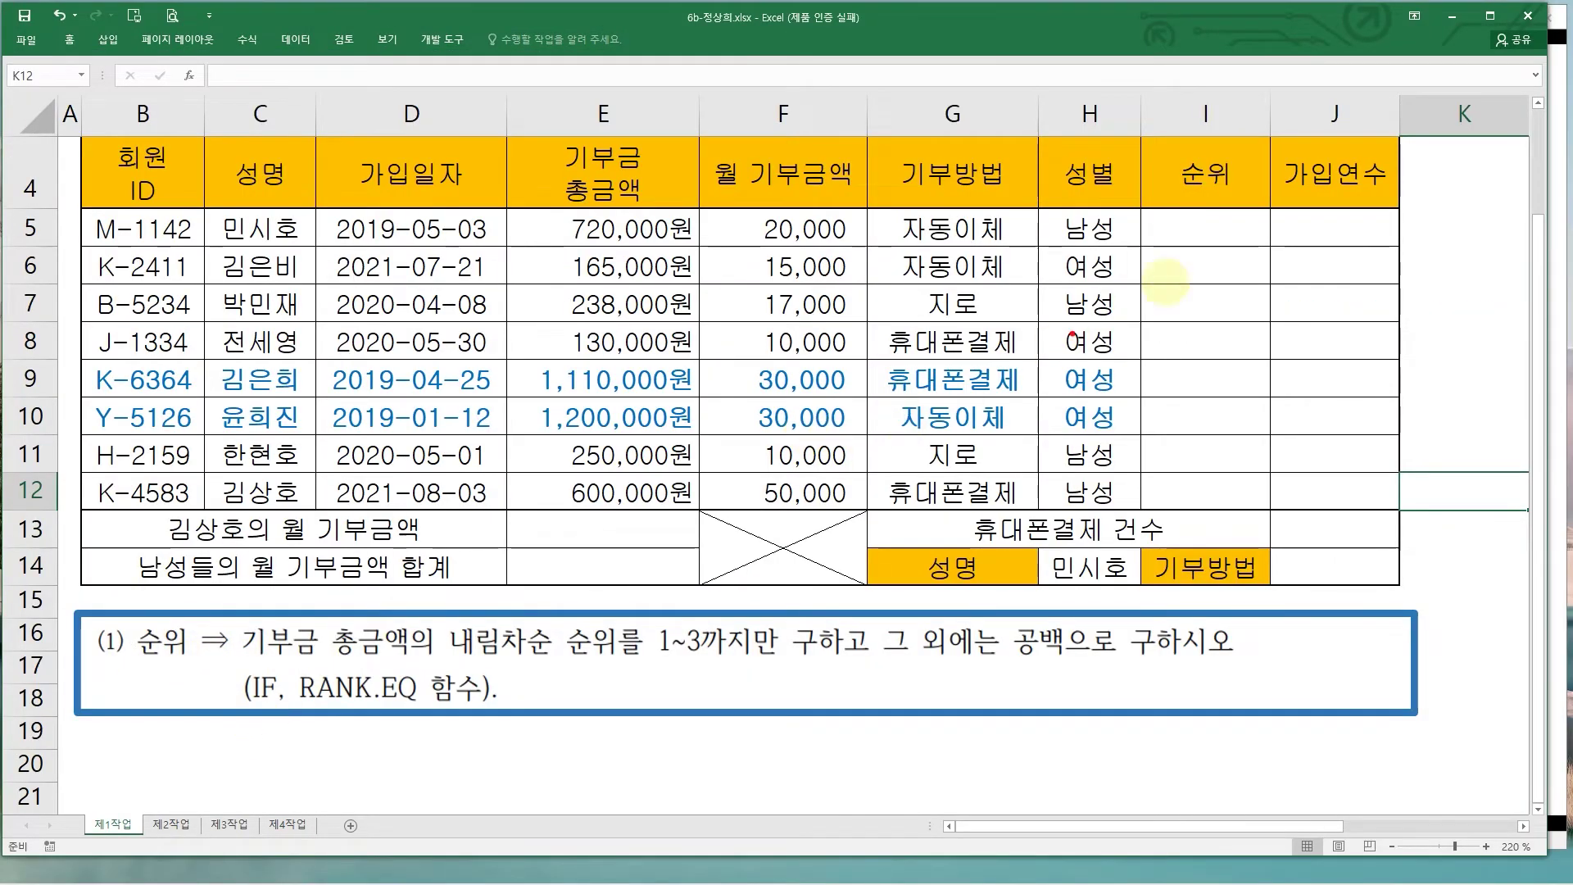
mouse_move(1176, 219)
left_mouse_down()
mouse_move(1218, 243)
mouse_move(1243, 191)
left_mouse_up()
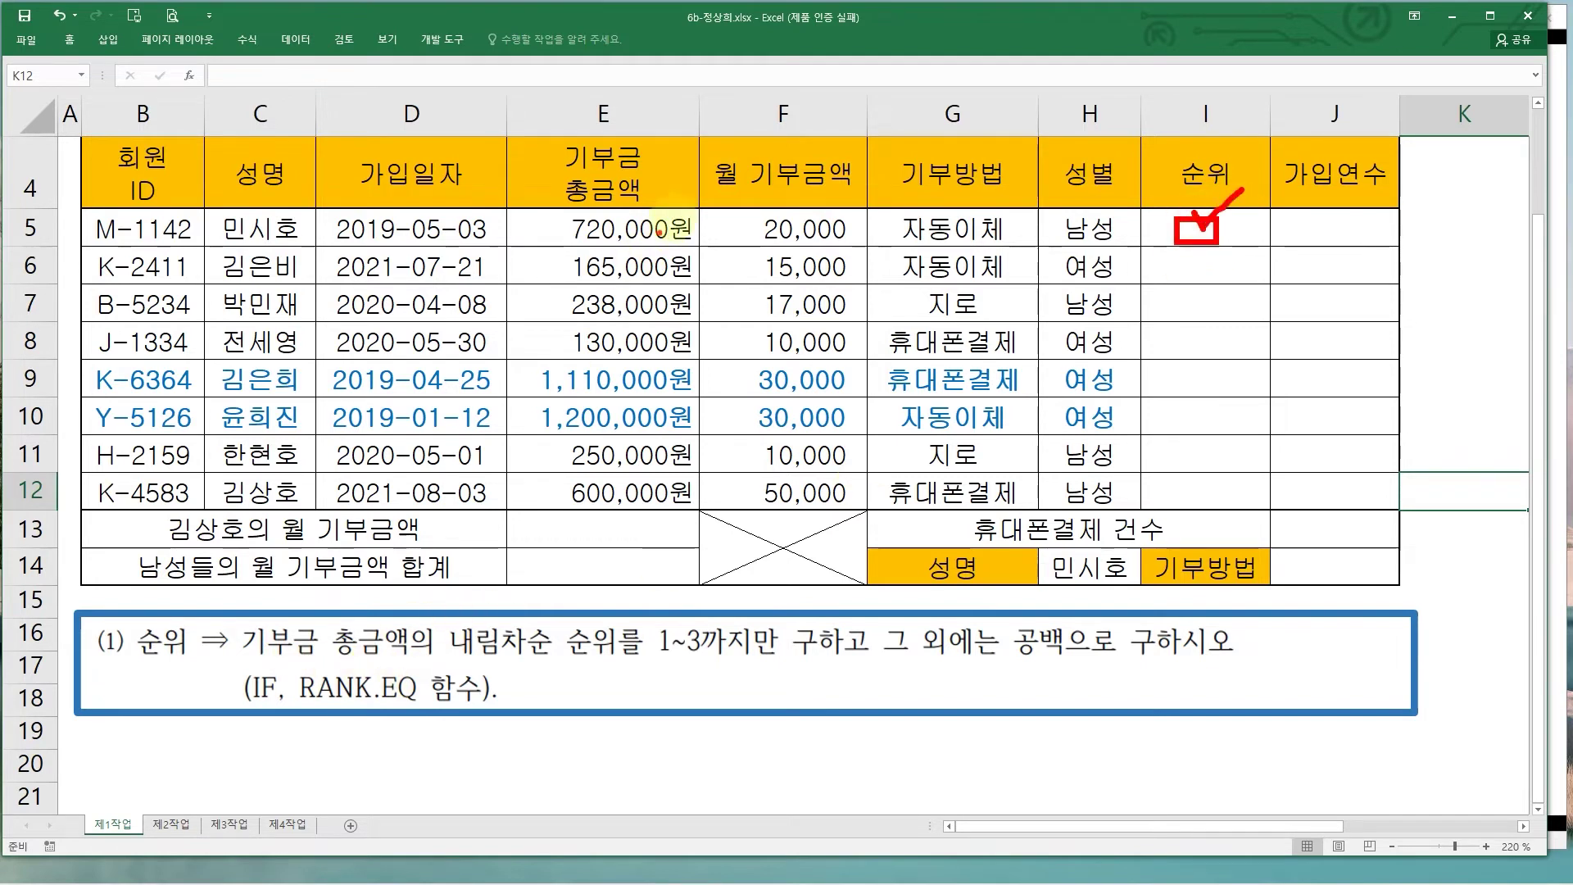
left_click_drag(566, 216, 673, 241)
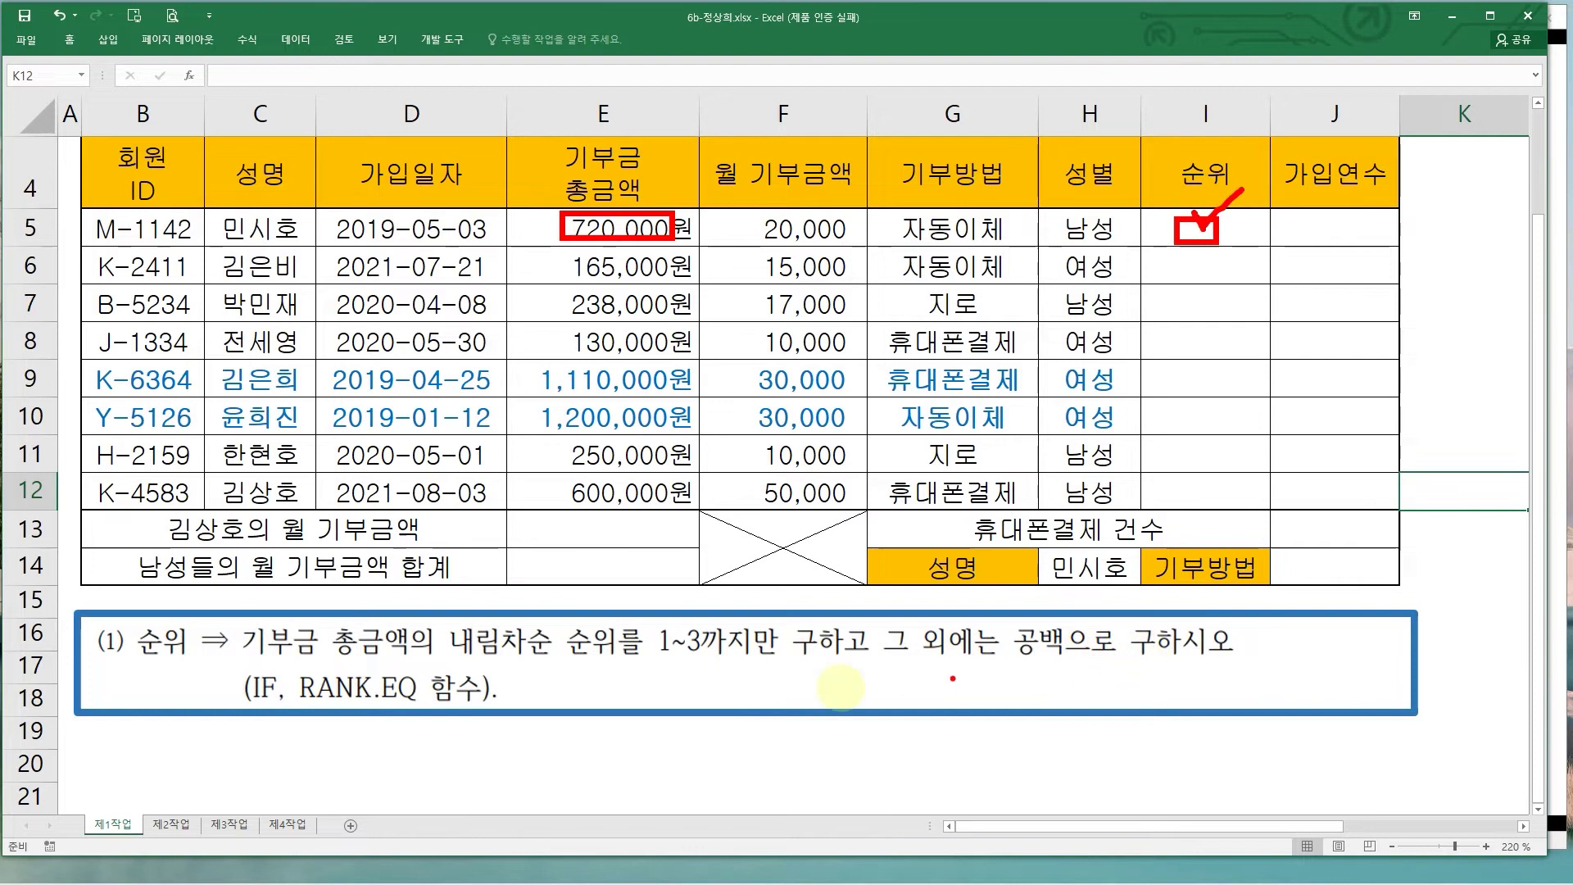
left_click_drag(241, 664, 284, 709)
left_click_drag(297, 653, 416, 720)
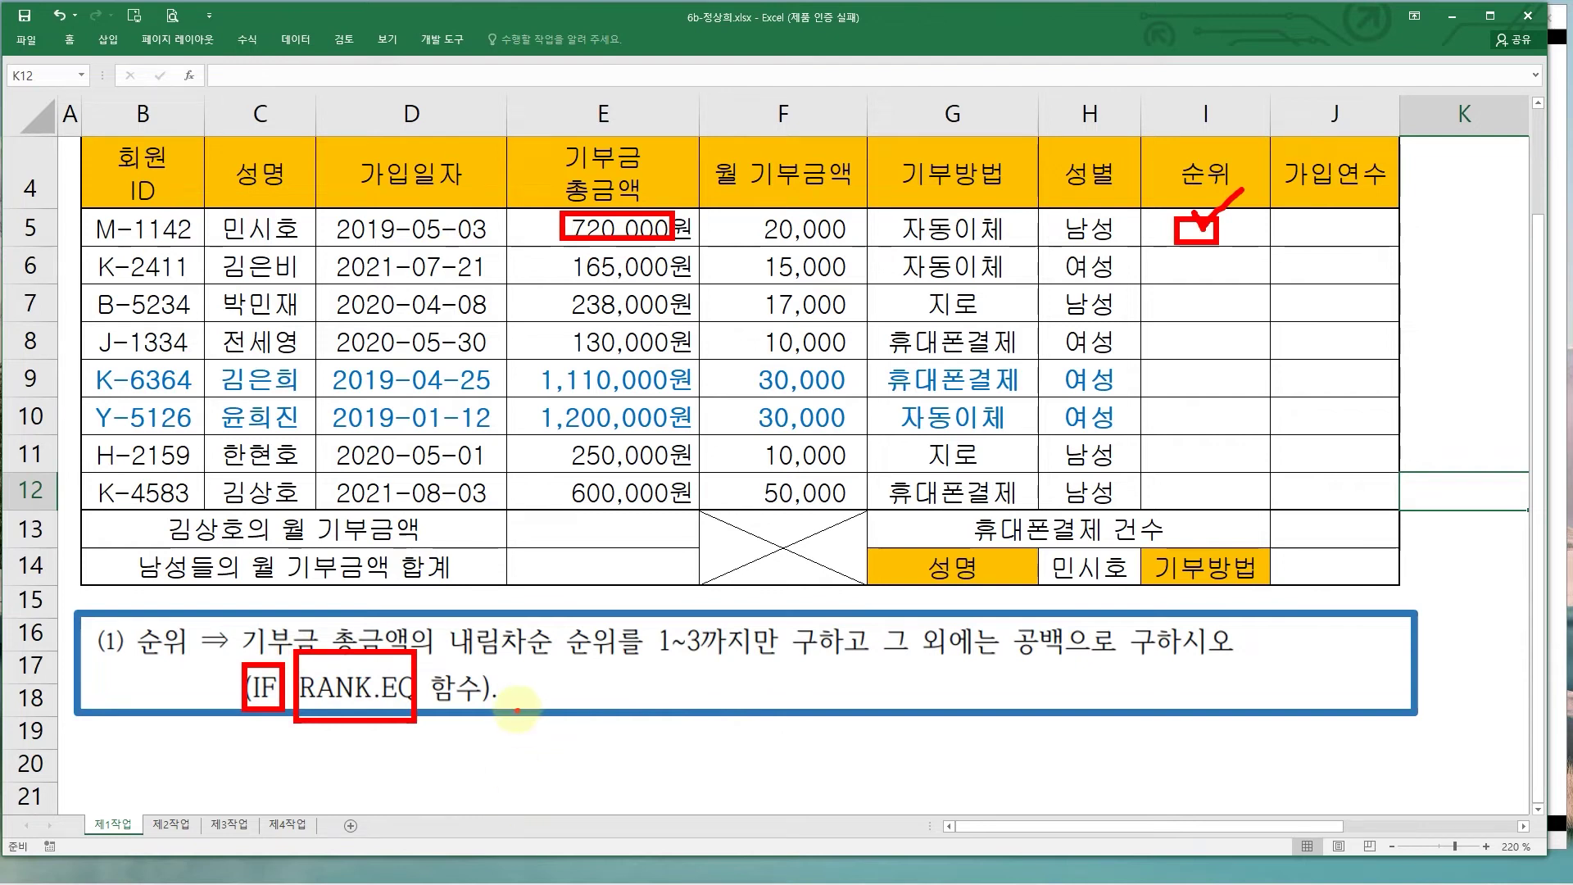
key("Escape")
- Start a RANK.EQ formula in the first 순위 cell, I5, and open the function's arguments dialog
left_click(1179, 229)
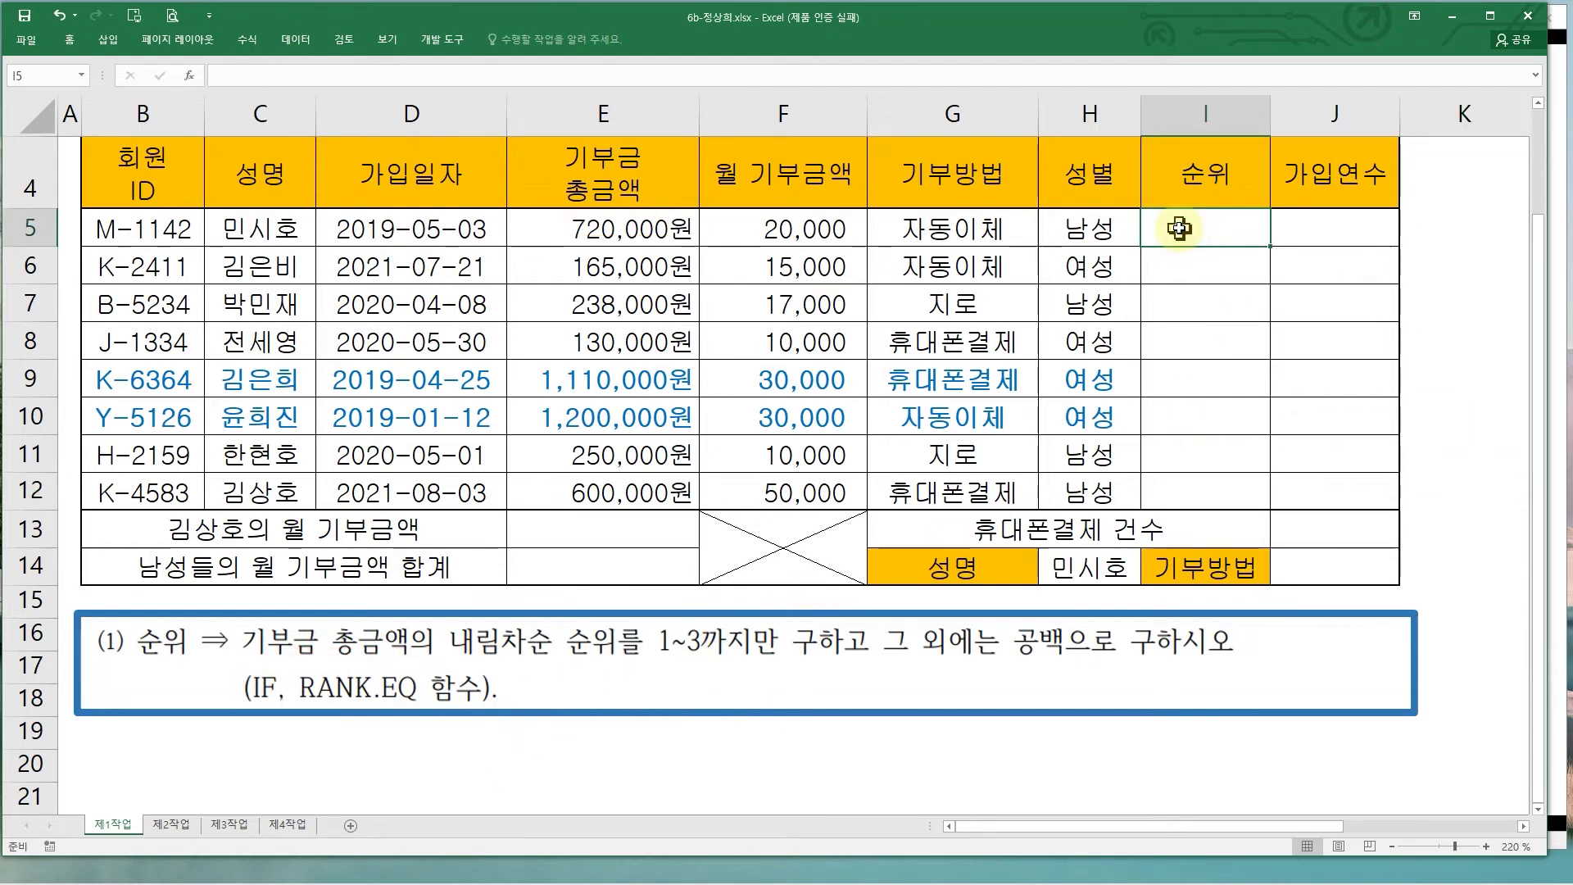
type("=ㄱㅁ")
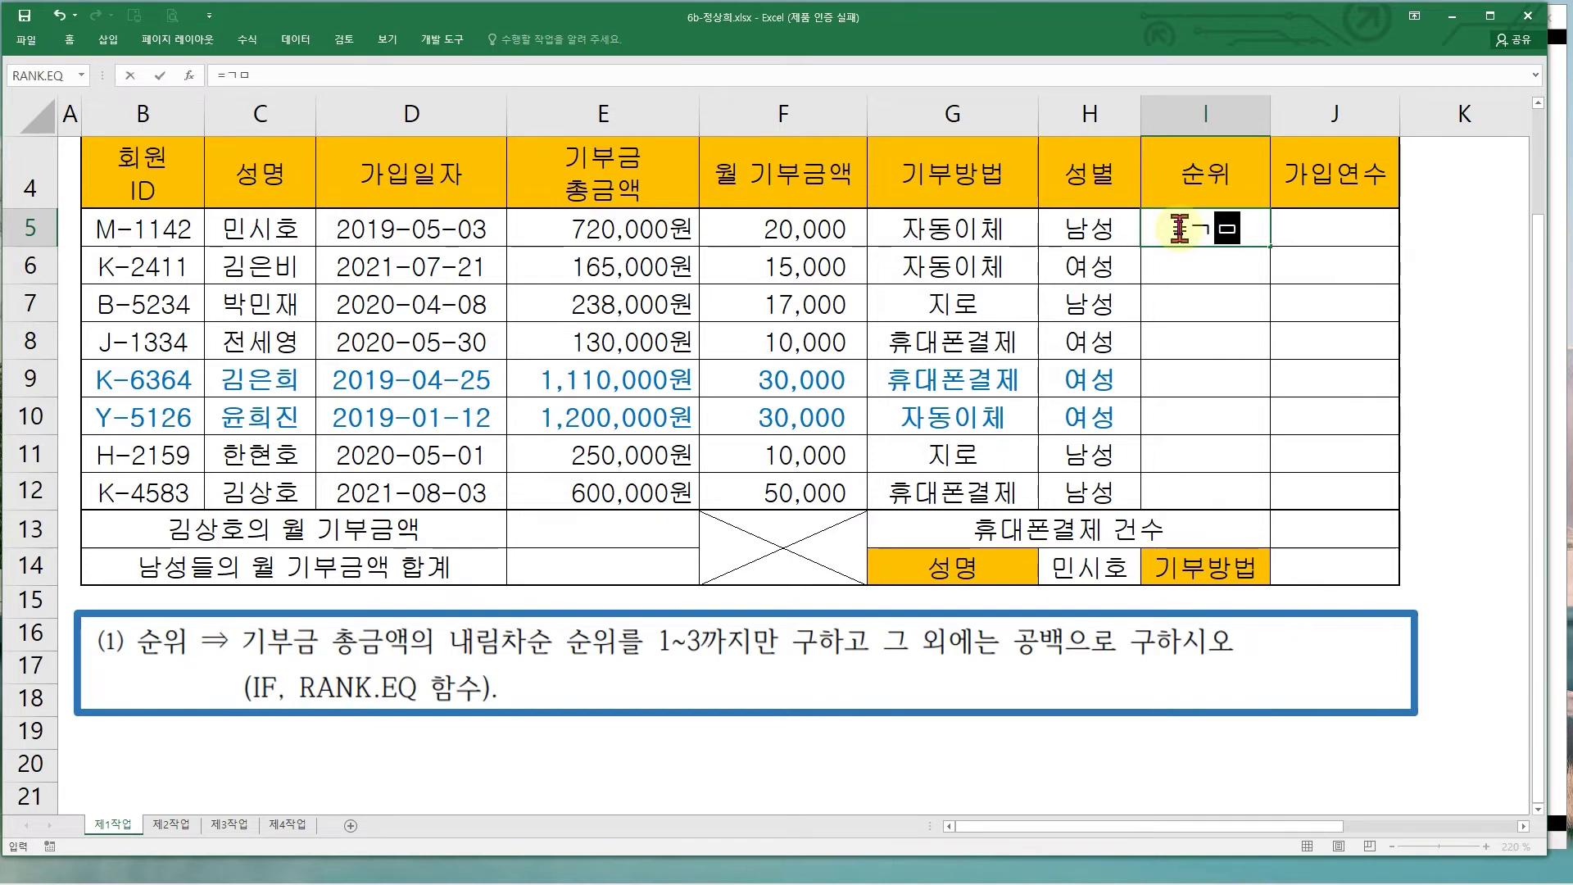
key("BackSpace")
key("BackSpace")
key("Hangul")
type("ran")
left_click(1237, 321)
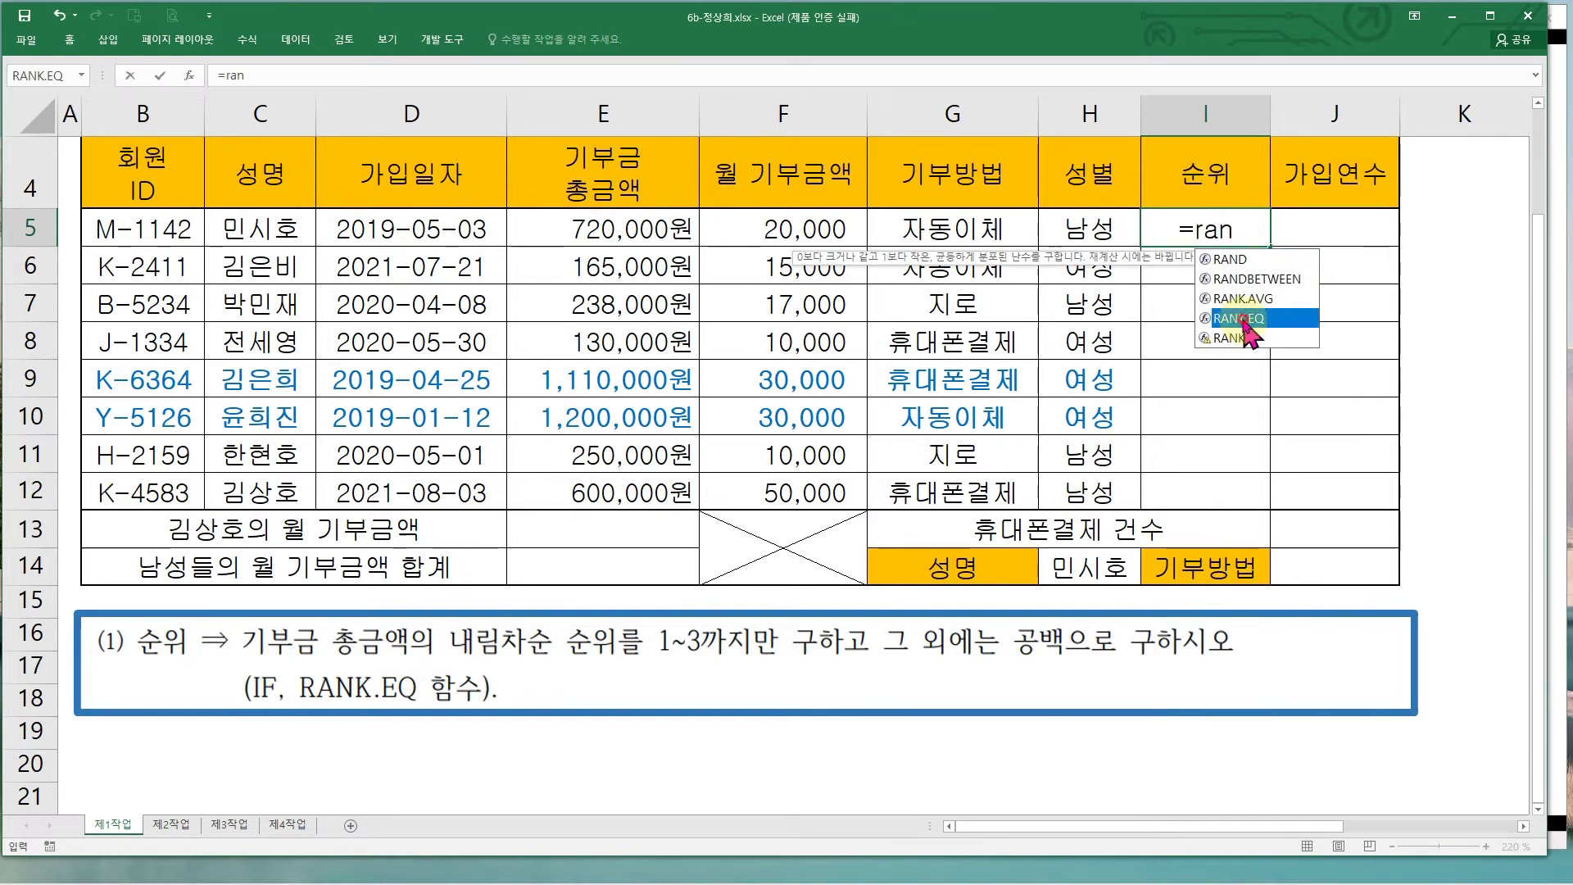
double_click(1239, 322)
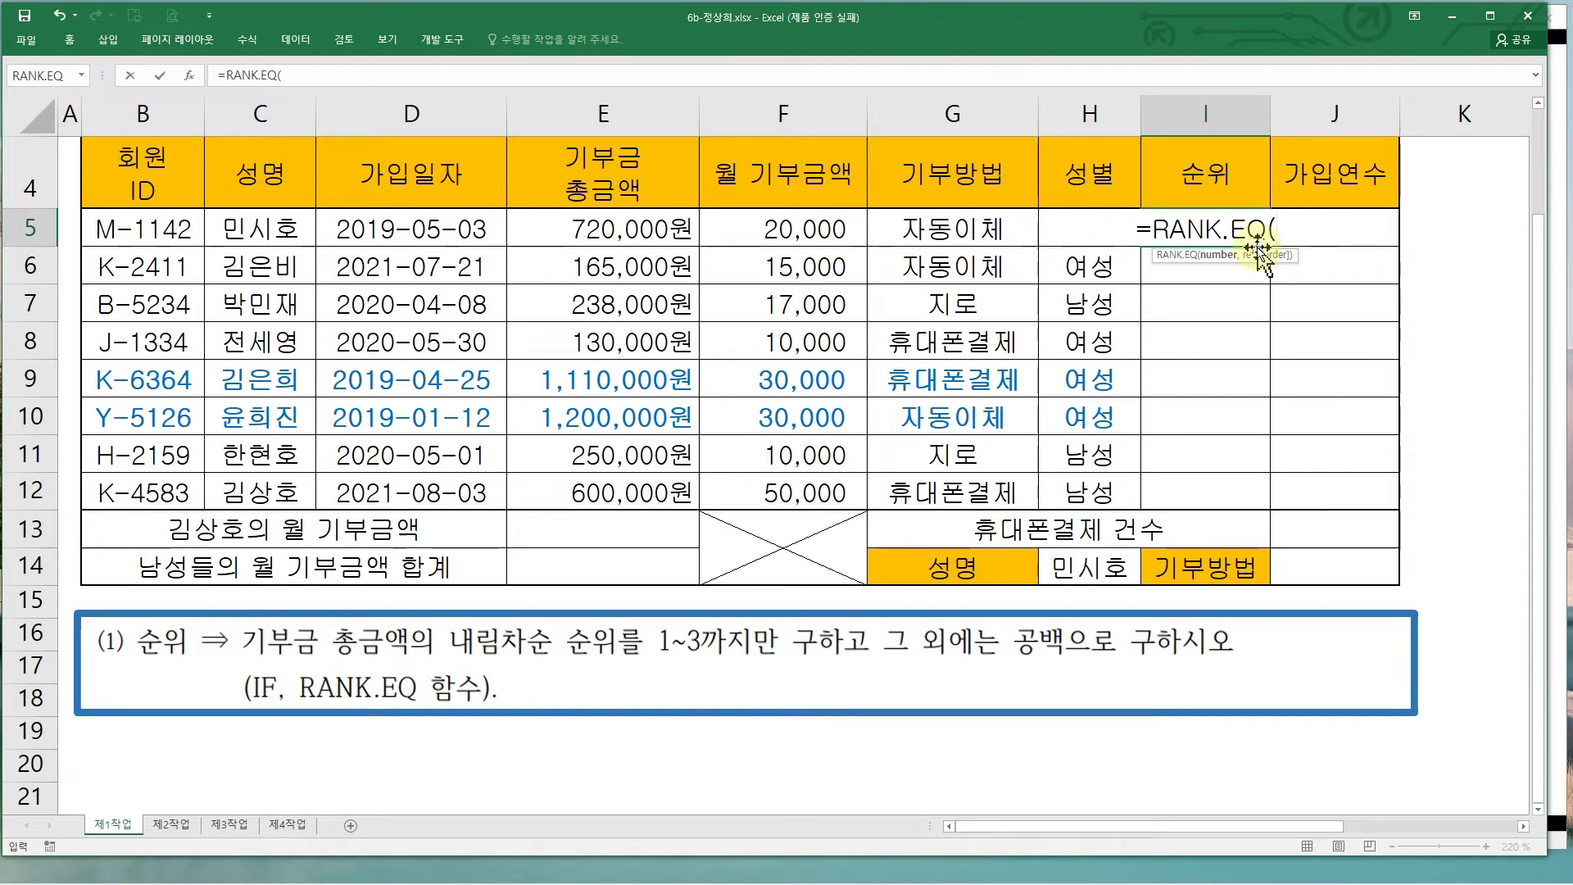
left_click(188, 77)
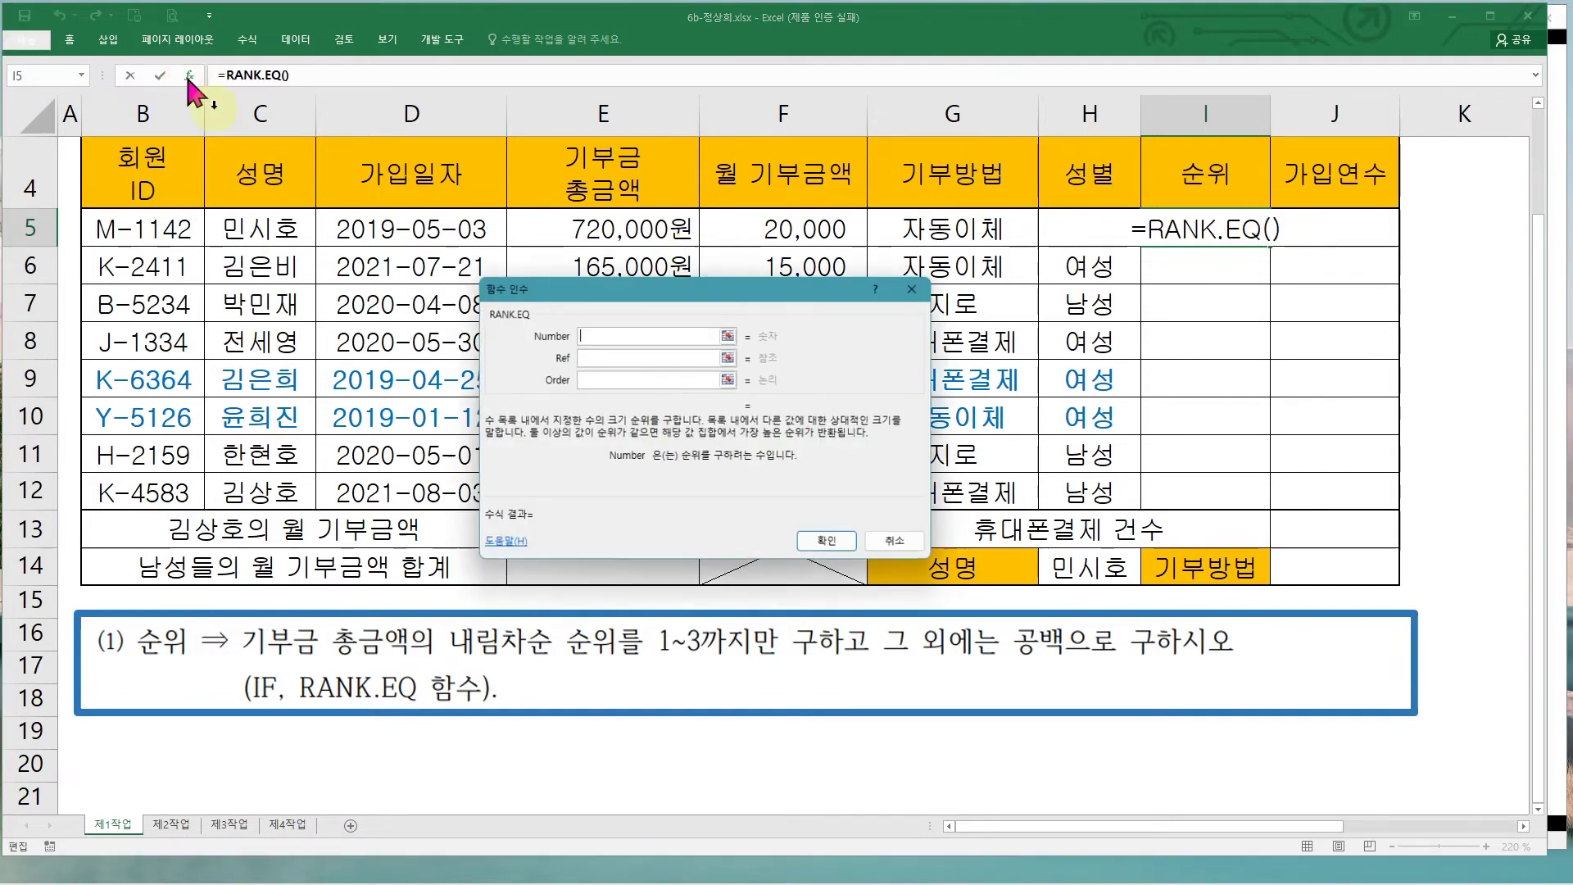
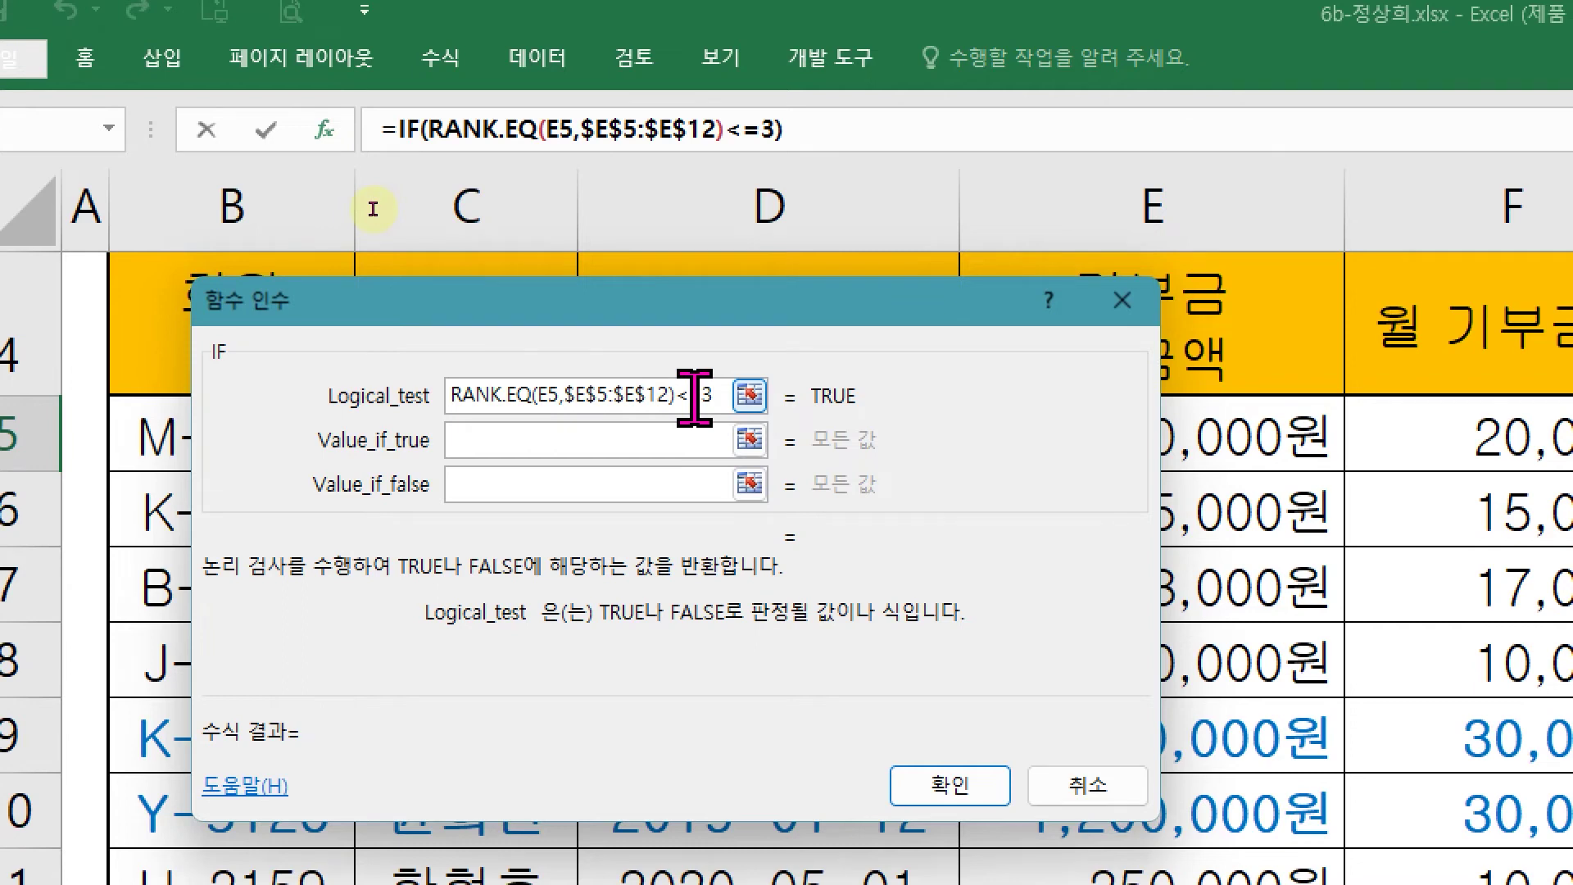
- Complete the IF in I5 with RANK.EQ(E5,$E$5:$E$12) as the true value and "" as the false value, and fill it down to I12
left_click(476, 449)
left_click(455, 393)
left_click_drag(455, 394, 677, 397)
key("ctrl+c")
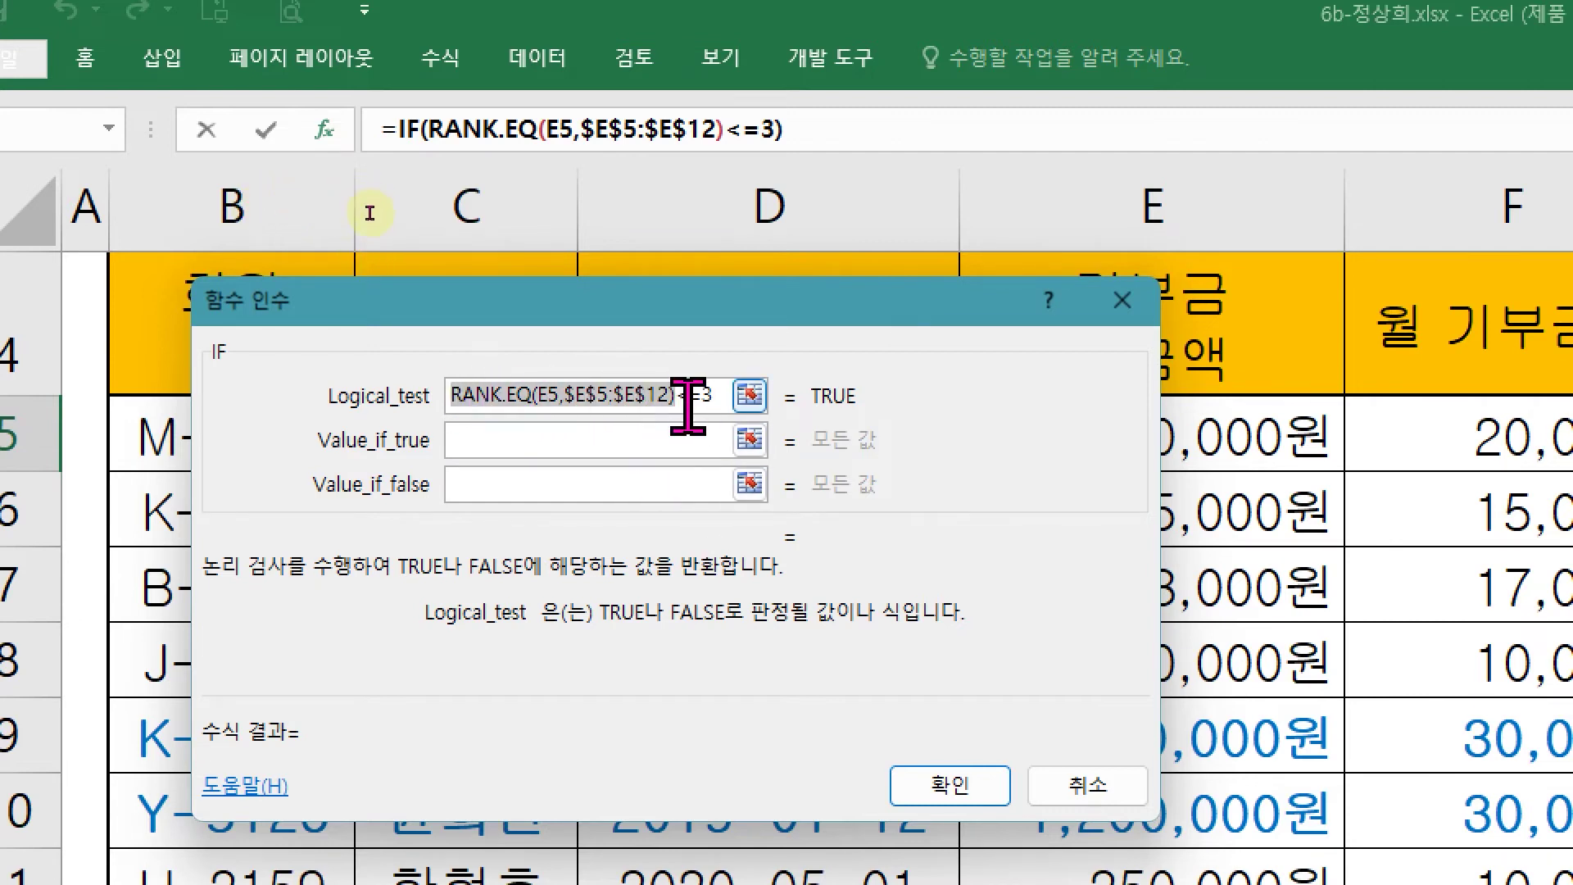
left_click(519, 440)
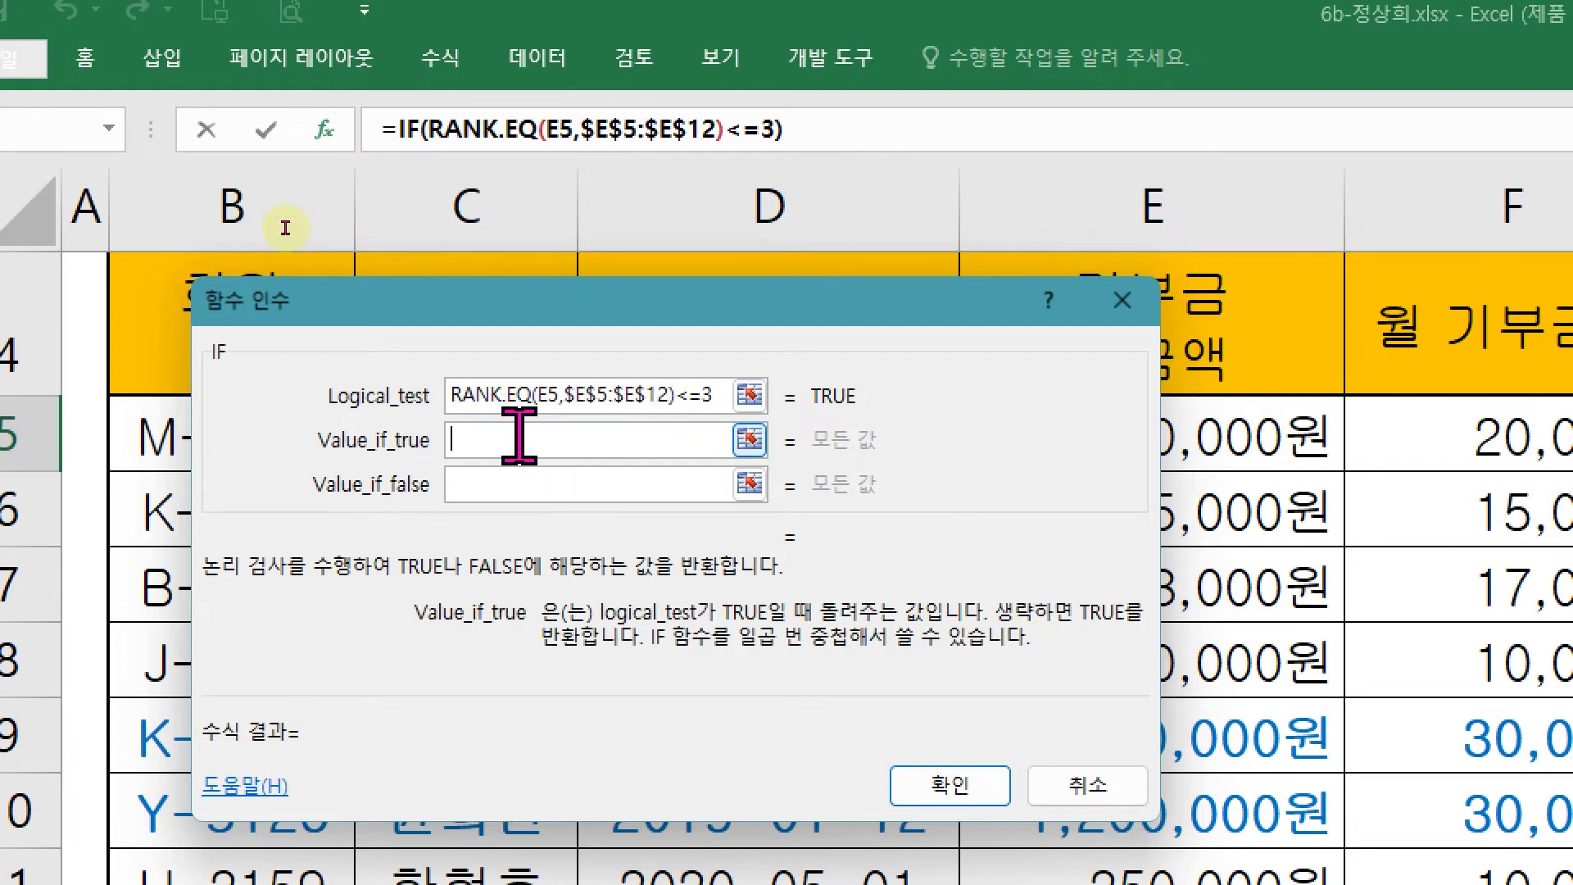
key("ctrl+v")
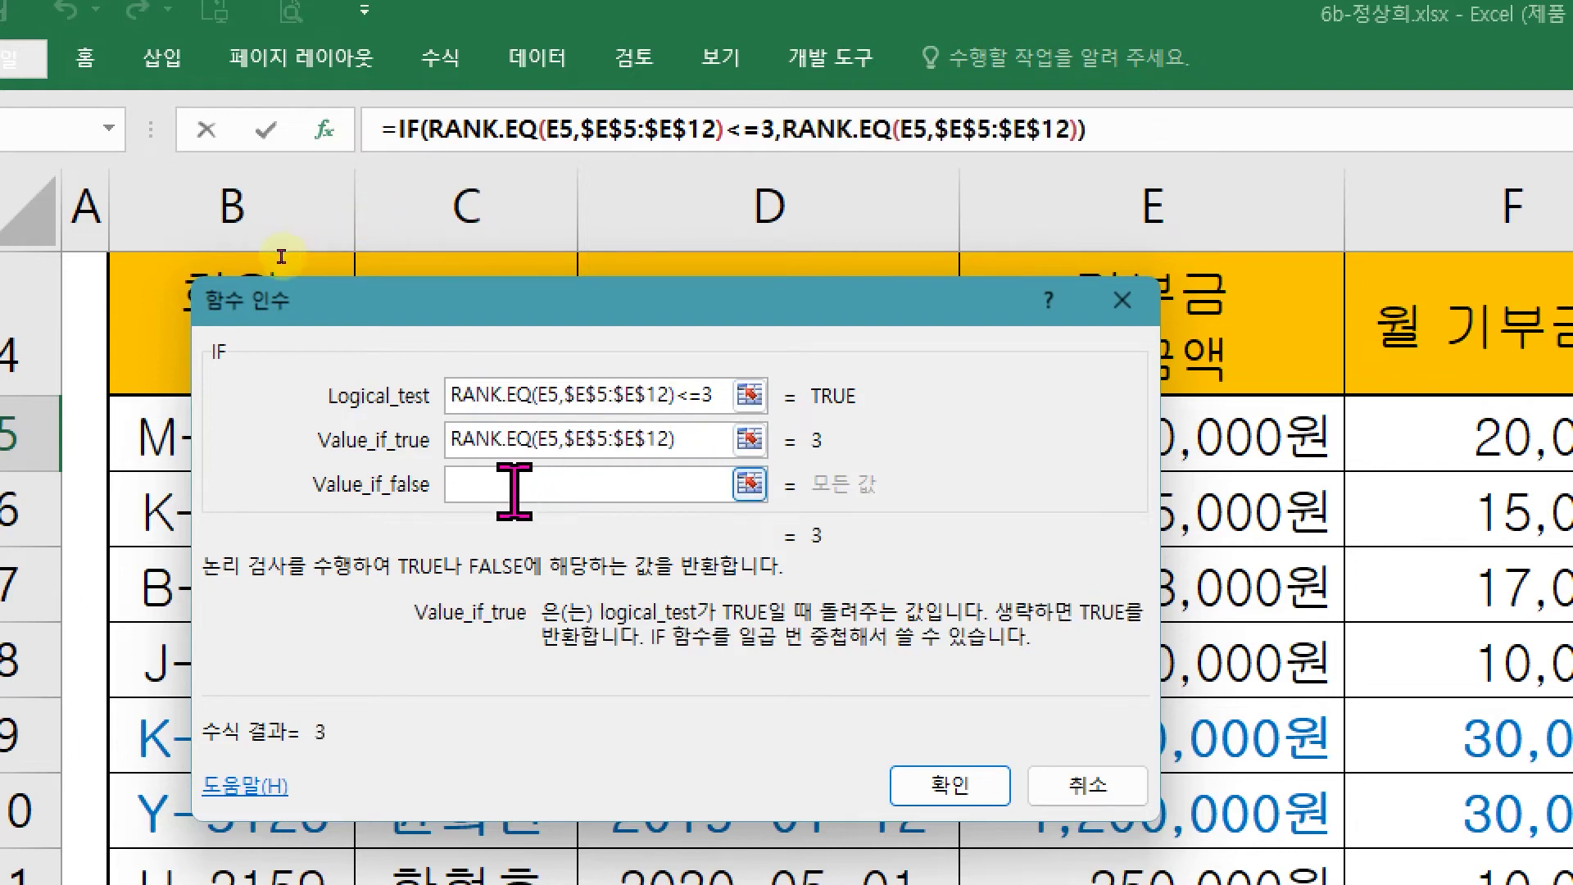
left_click(504, 487)
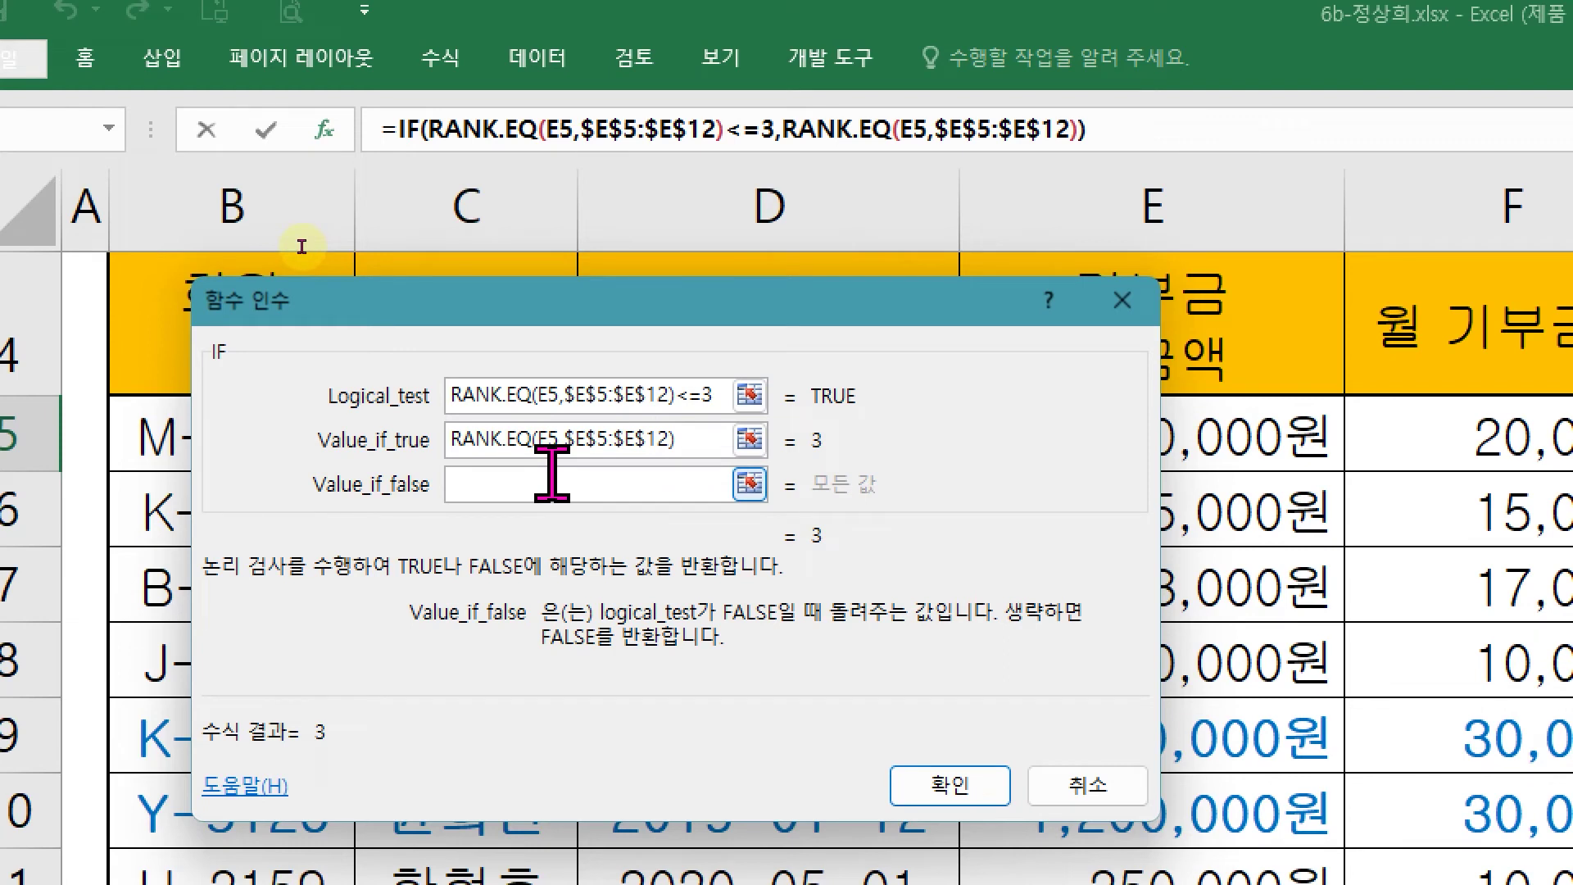
type("\"")
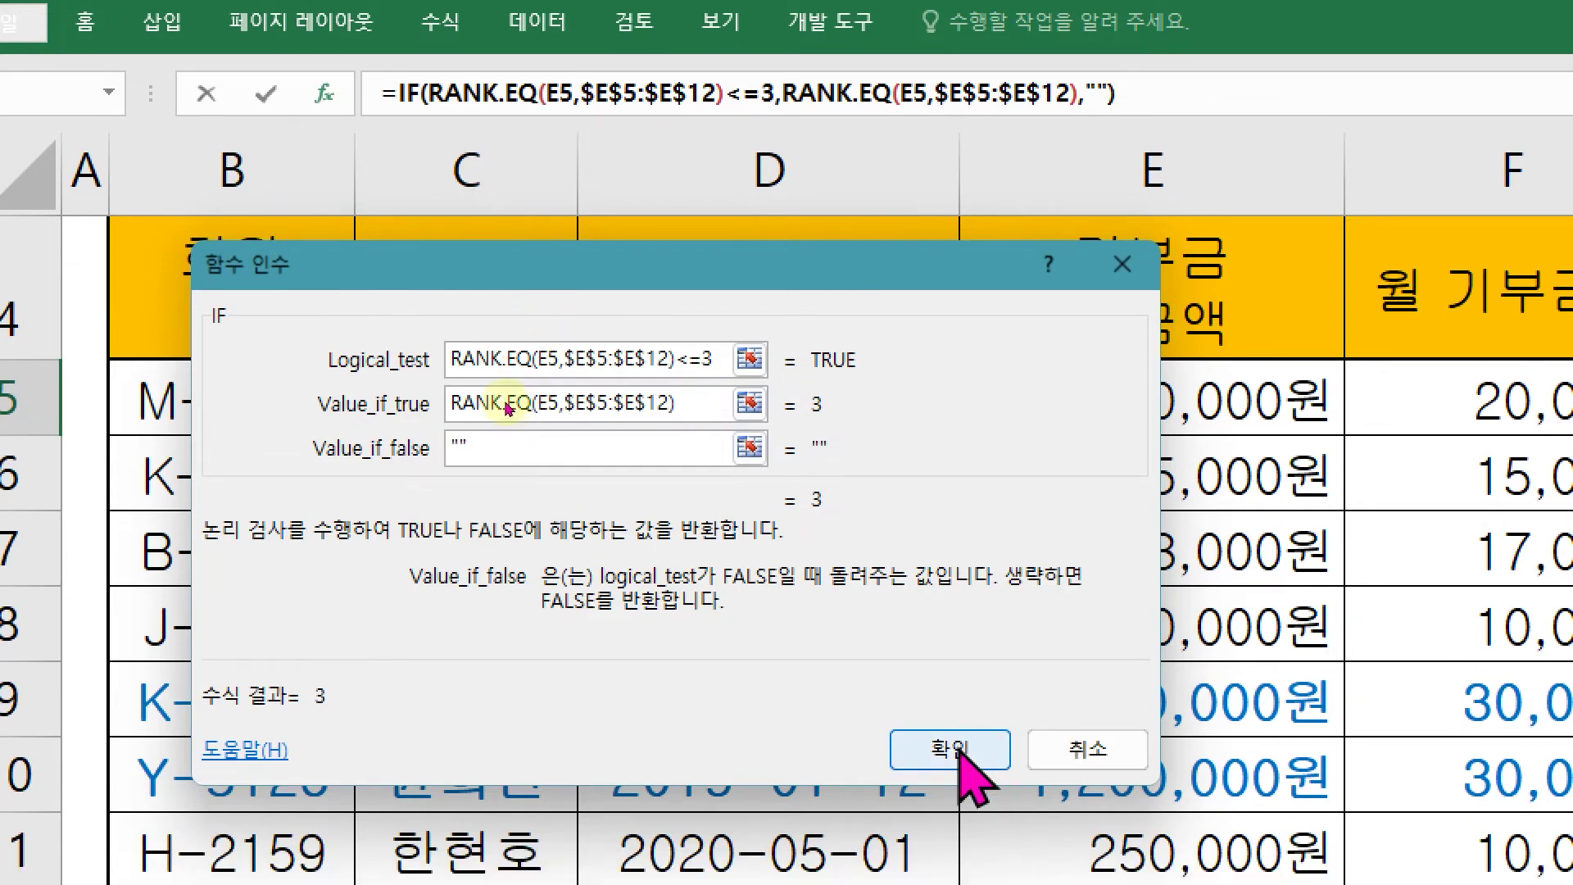
left_click(950, 785)
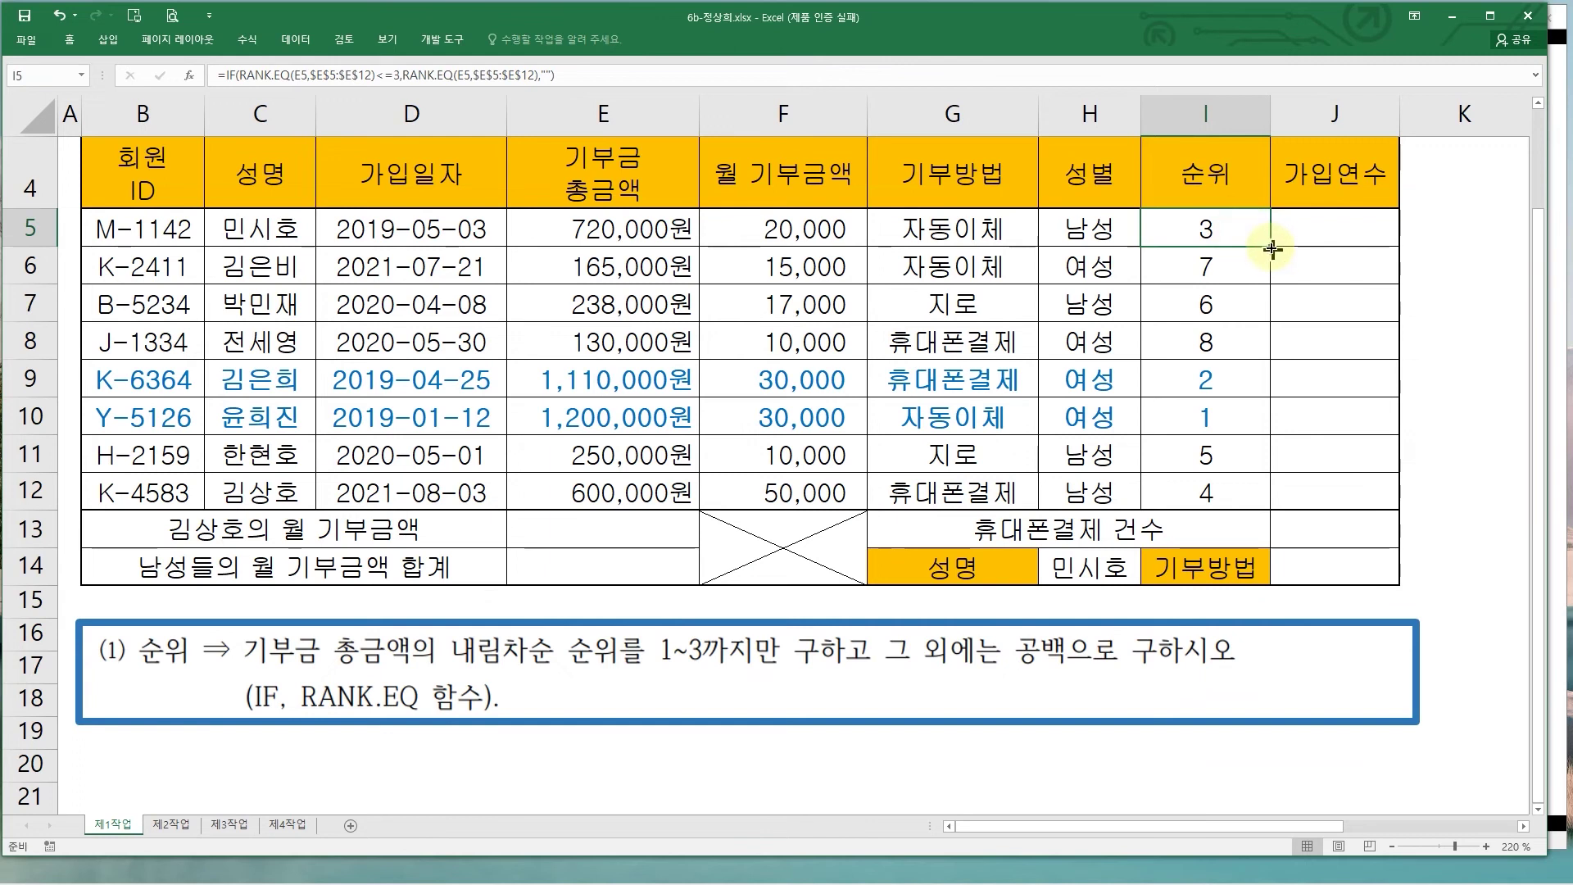
left_click_drag(1272, 249, 1275, 508)
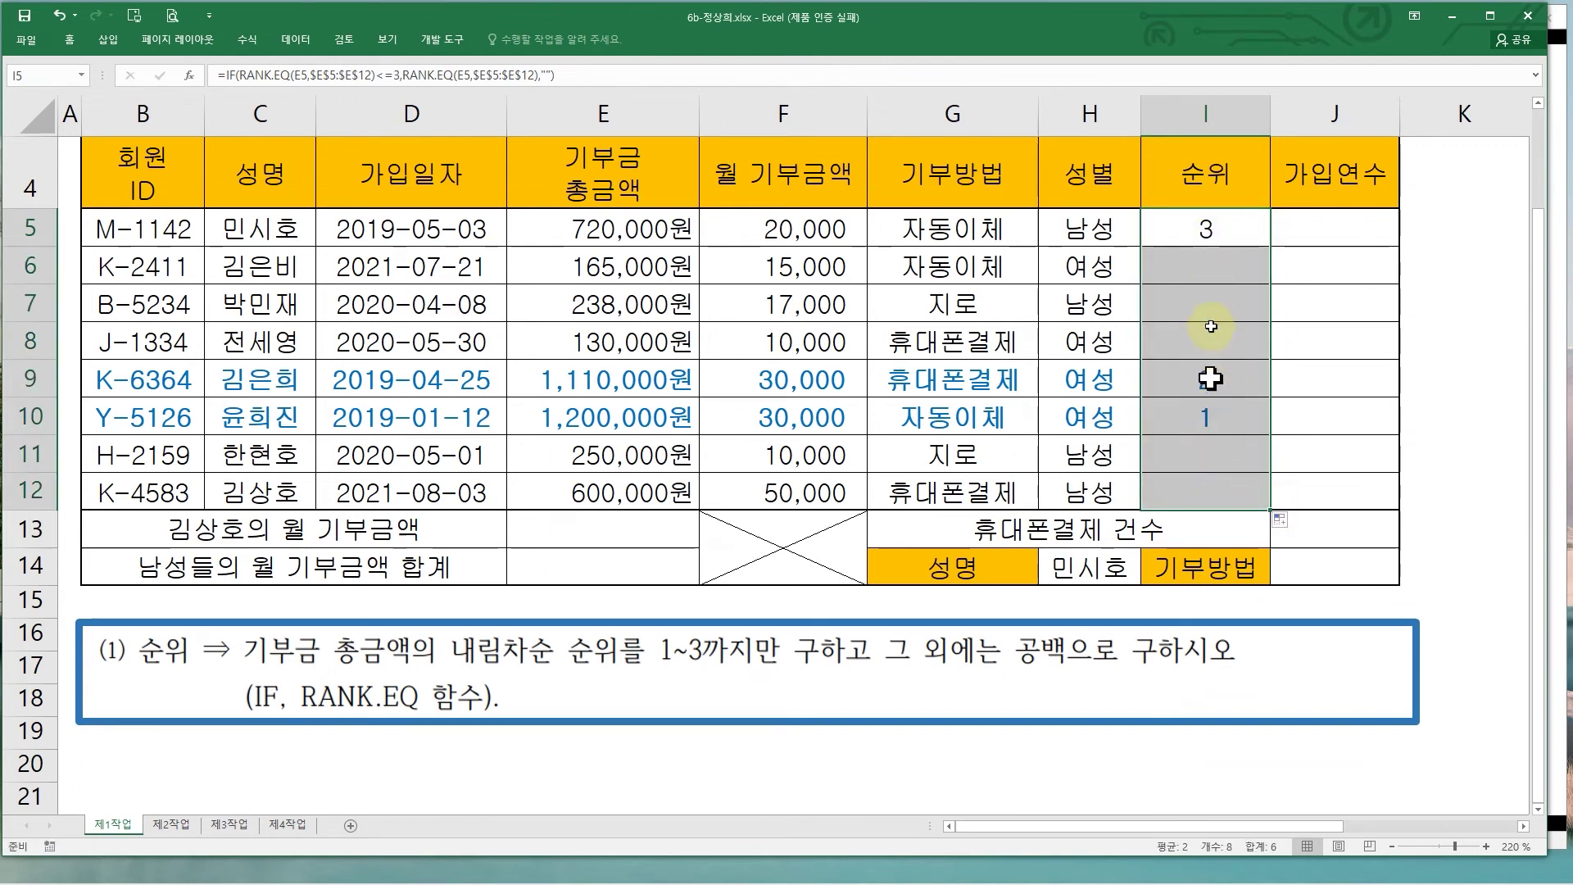
- Examine the IF and RANK.EQ arguments in I5, and read the 가입연수 instruction on the year subtraction and the 년 suffix
double_click(1251, 230)
scroll(702, 303, "right", 3)
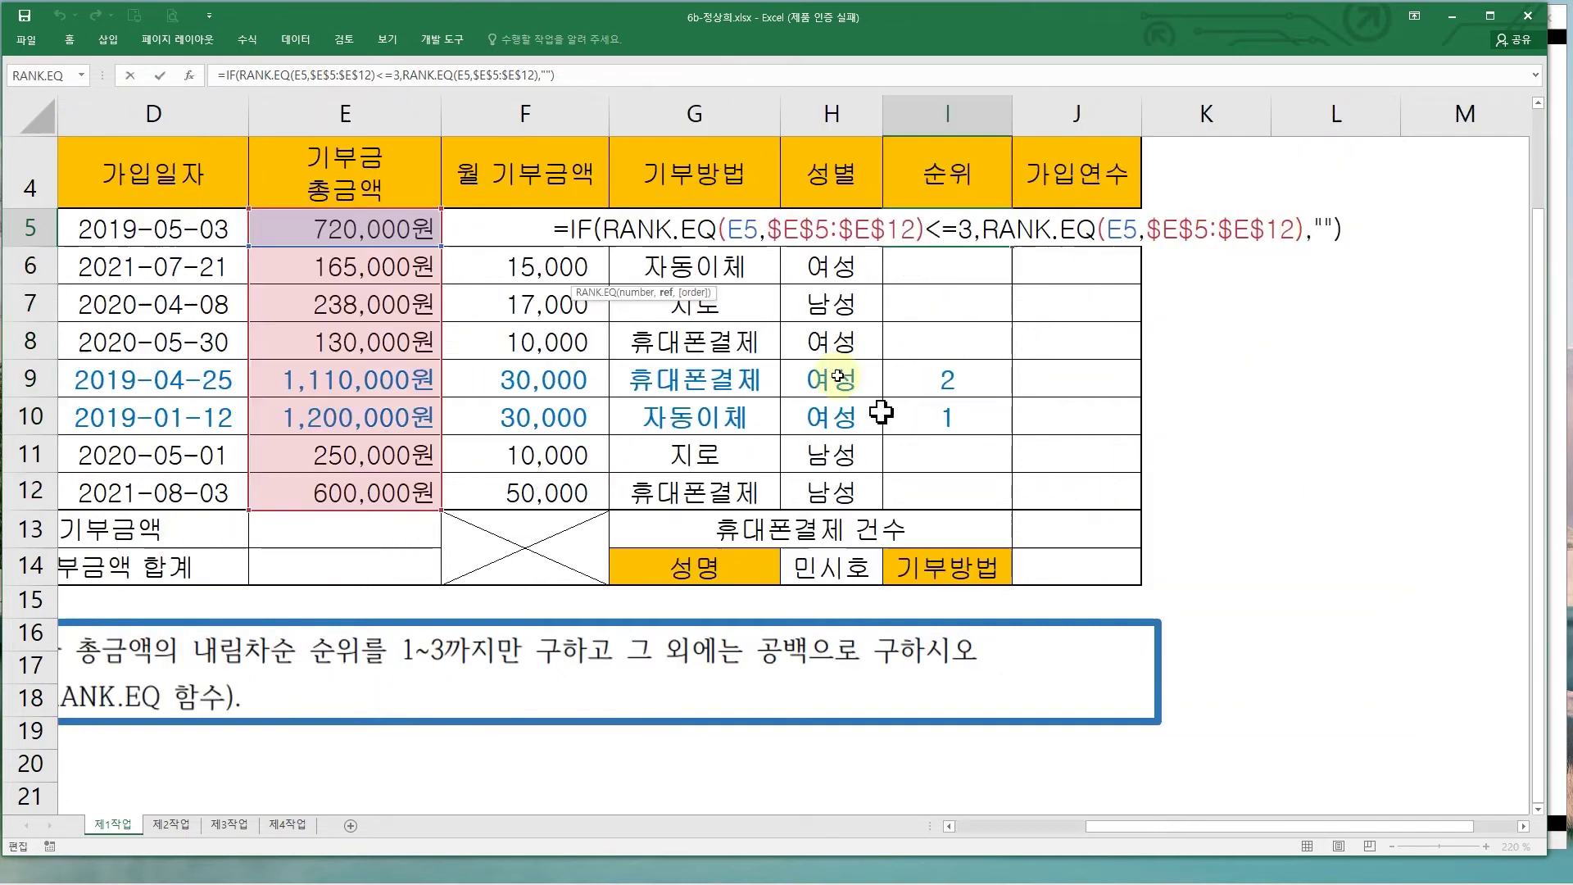
mouse_move(599, 211)
left_mouse_down()
mouse_move(666, 246)
mouse_move(973, 246)
left_mouse_up()
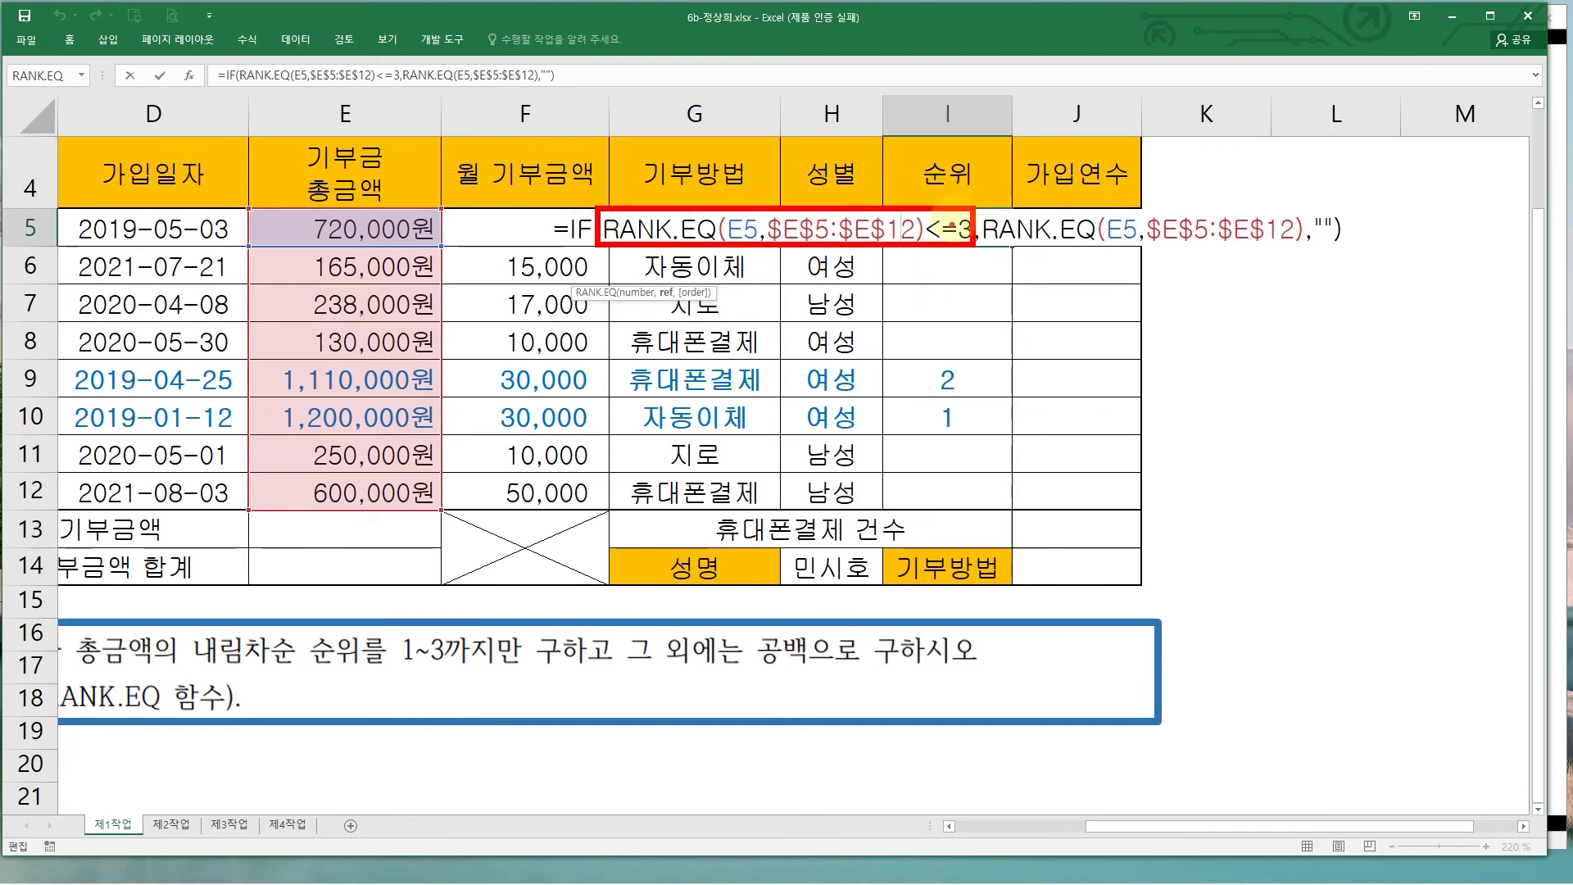
mouse_move(974, 250)
left_mouse_down()
mouse_move(988, 281)
mouse_move(1076, 246)
mouse_move(1235, 248)
left_mouse_up()
mouse_move(971, 254)
left_mouse_down()
mouse_move(1068, 358)
mouse_move(1315, 283)
left_mouse_up()
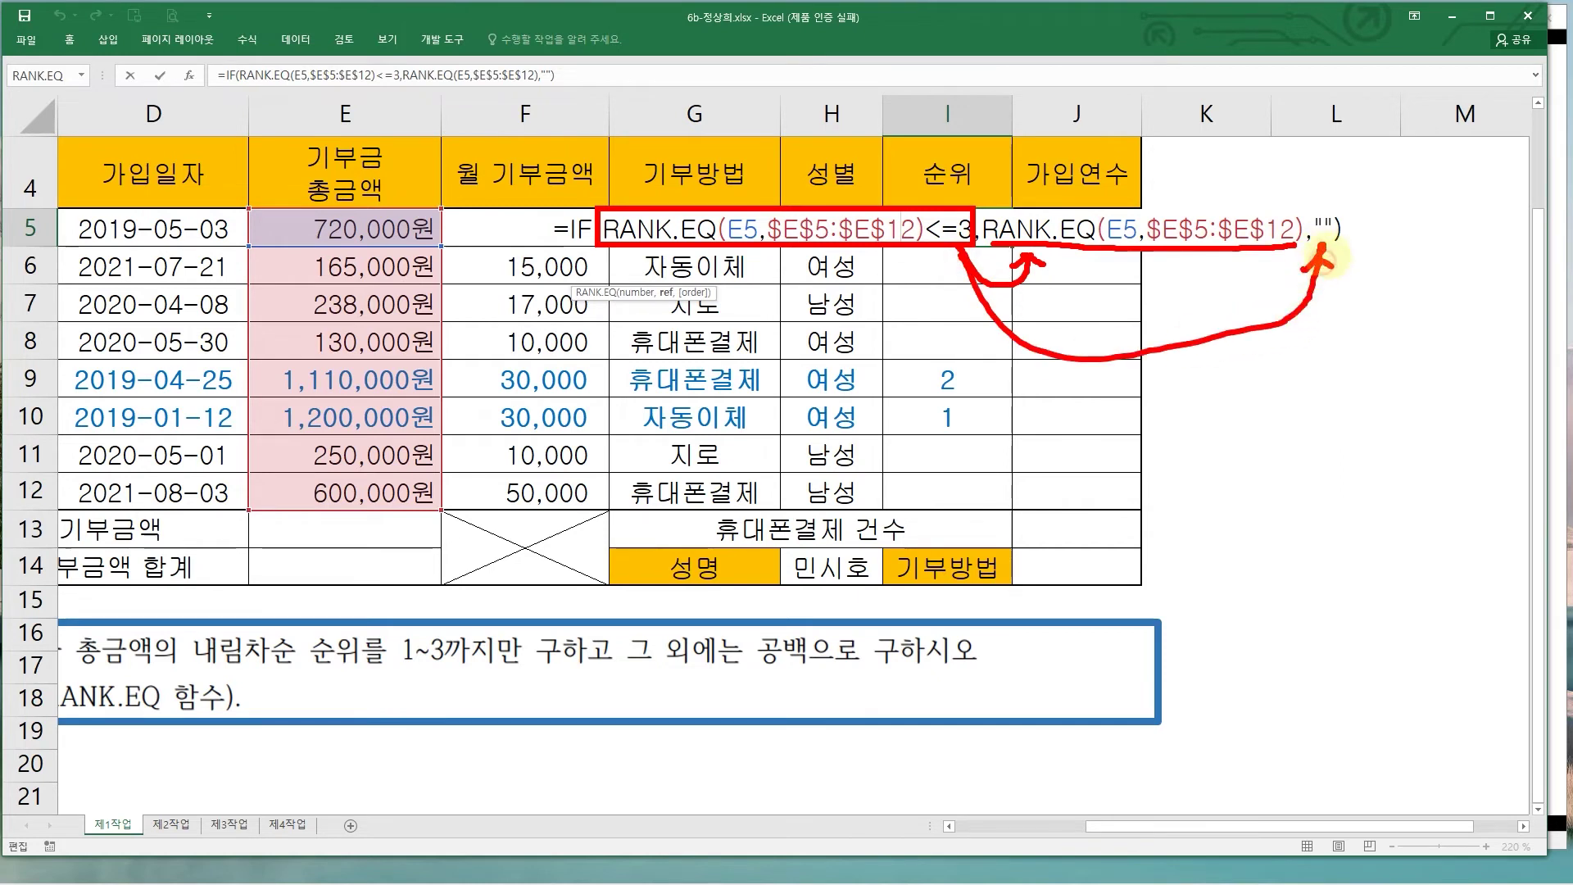
key("Tab")
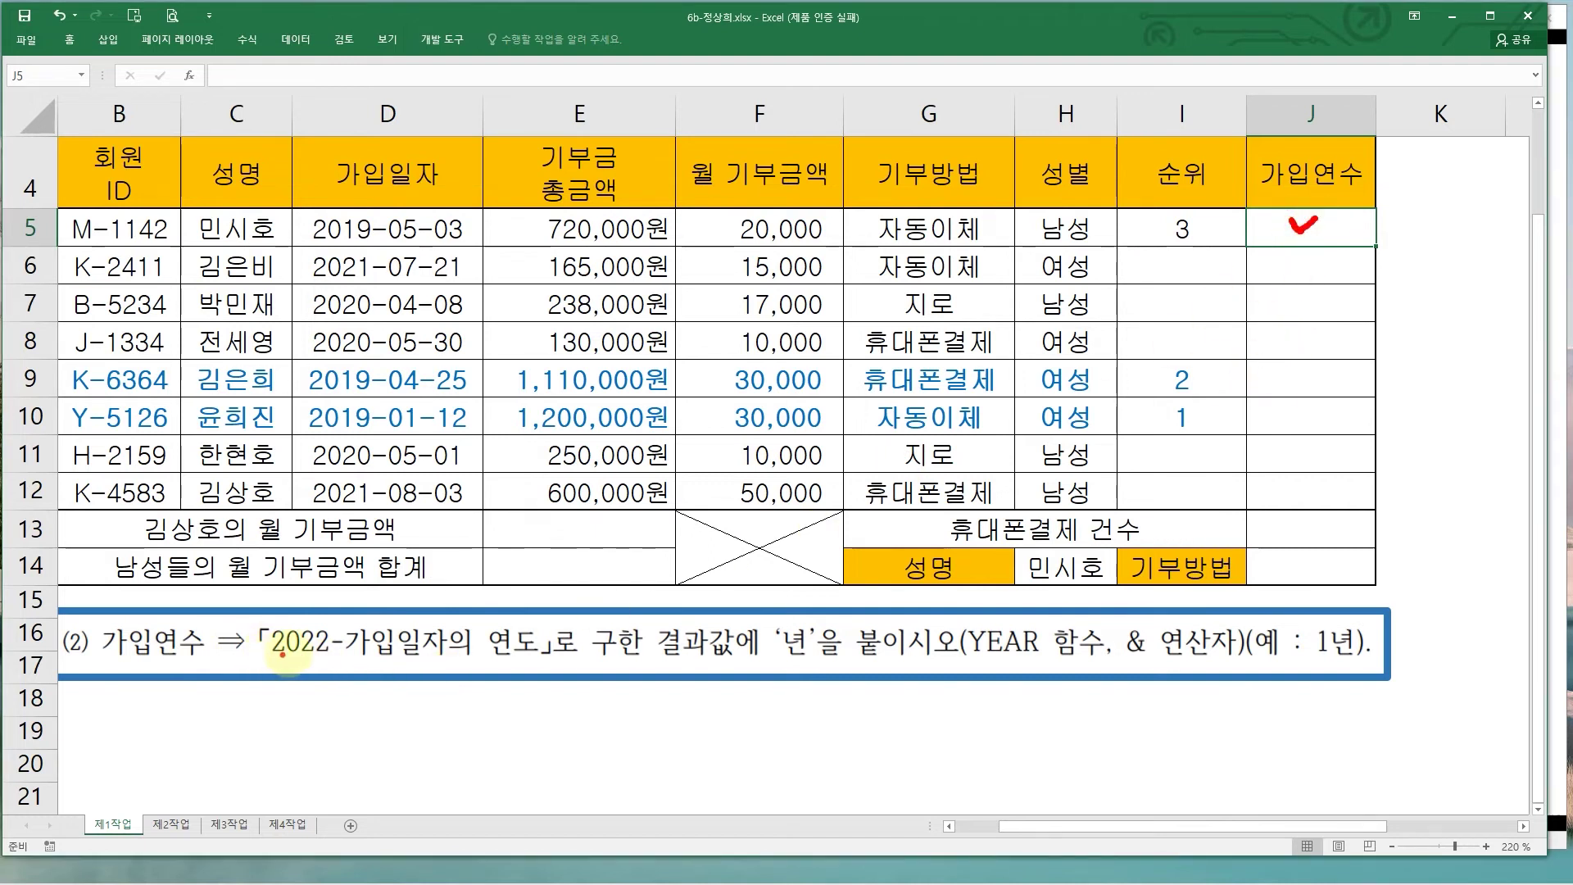
mouse_move(258, 620)
left_mouse_down()
mouse_move(518, 673)
mouse_move(546, 660)
left_mouse_up()
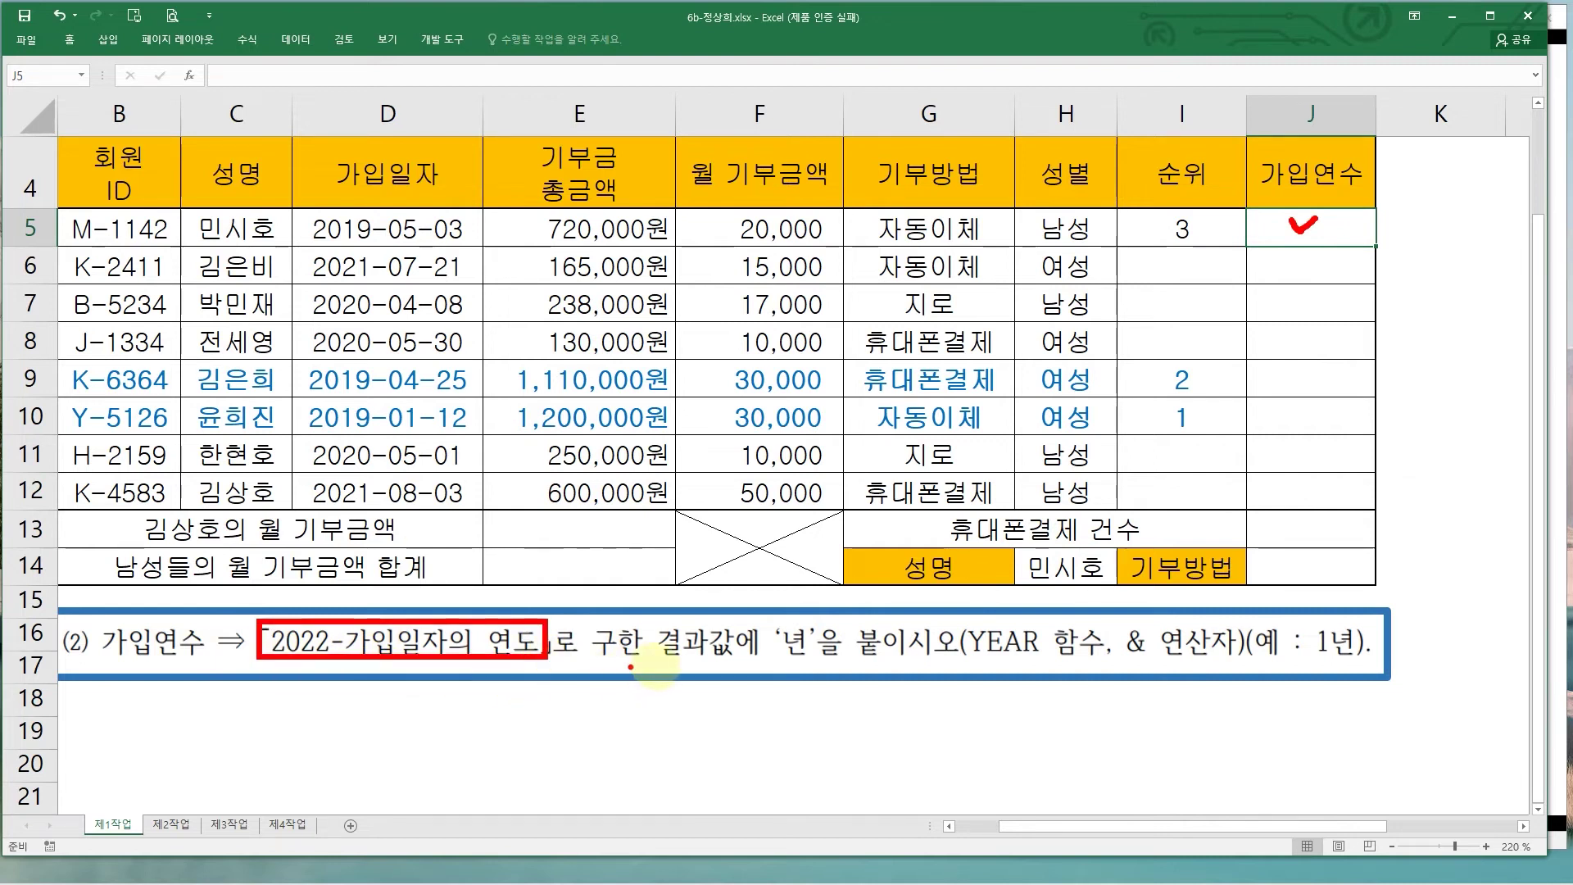
left_click_drag(775, 616, 819, 671)
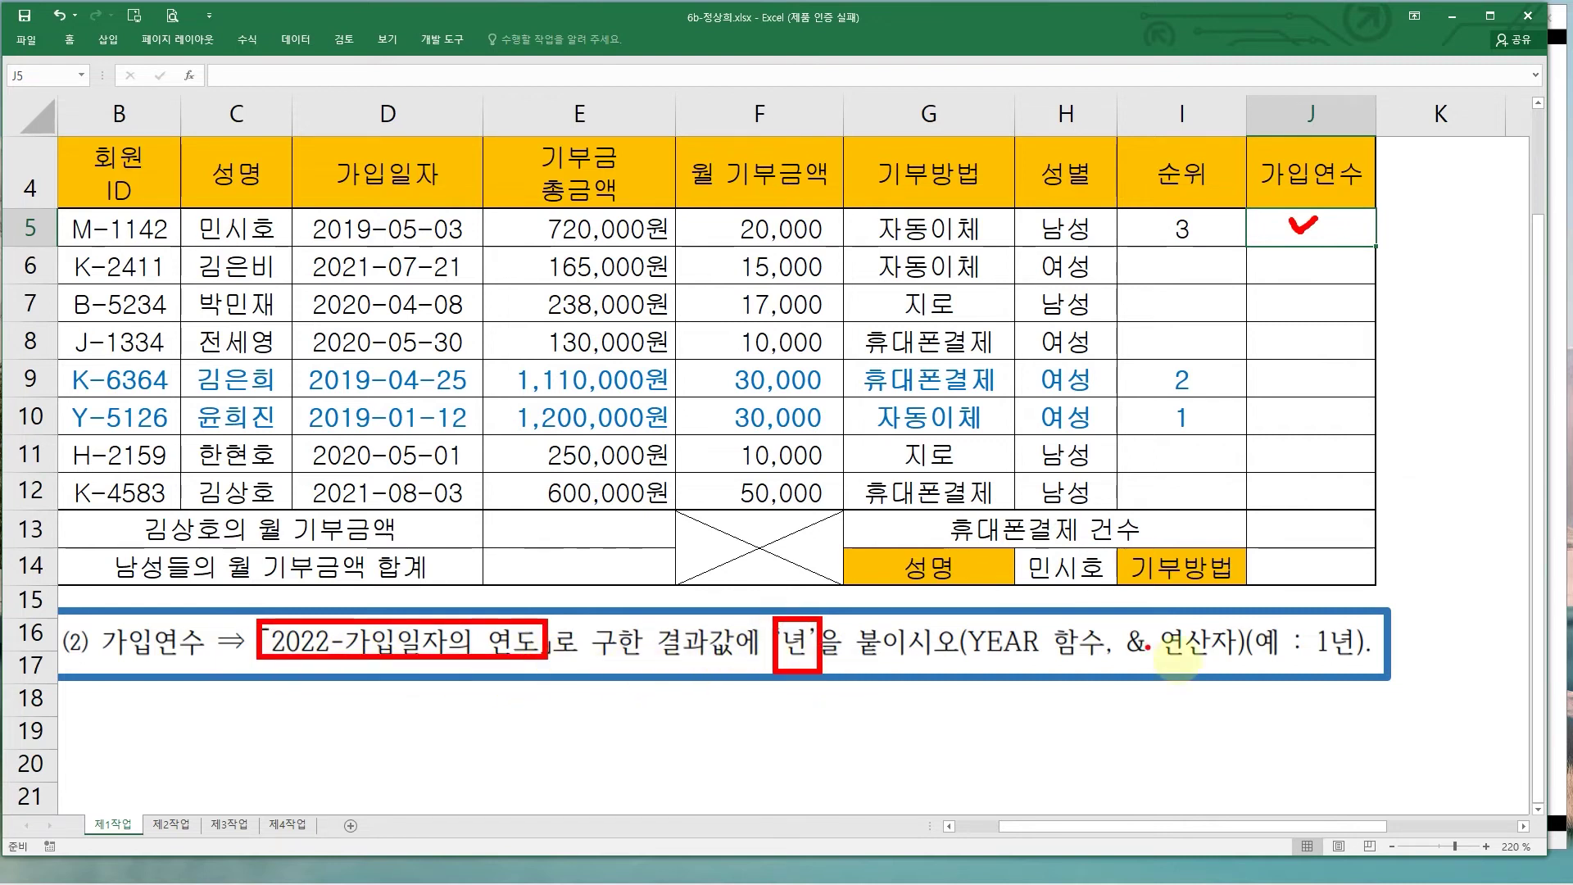
left_click_drag(1124, 616, 1232, 669)
left_click_drag(1329, 614, 1364, 667)
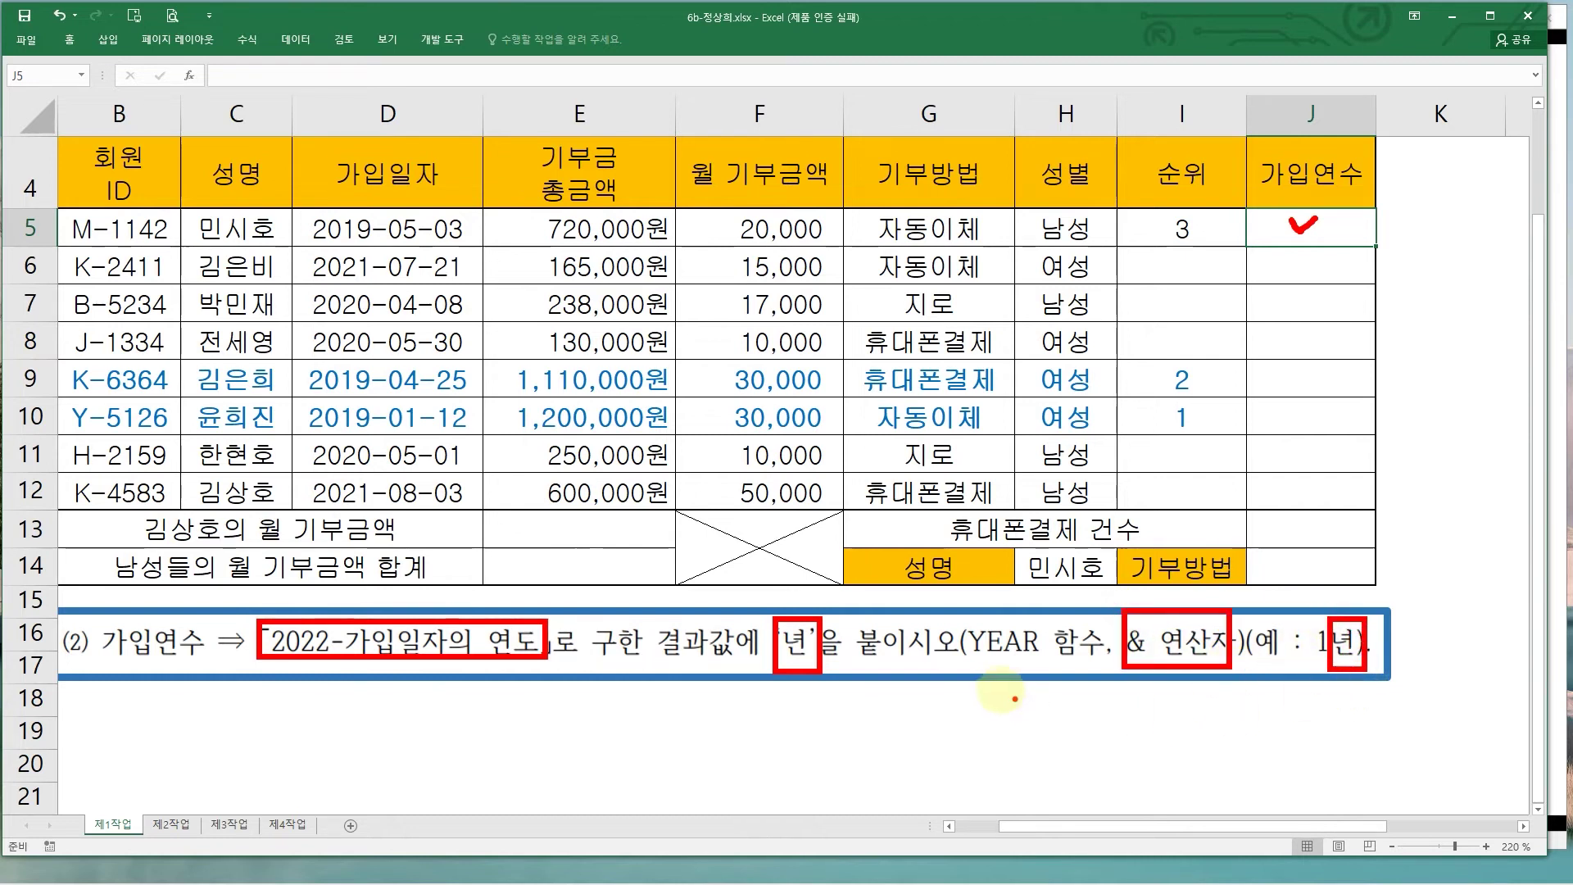
left_click_drag(960, 623, 1021, 663)
right_click(1086, 698)
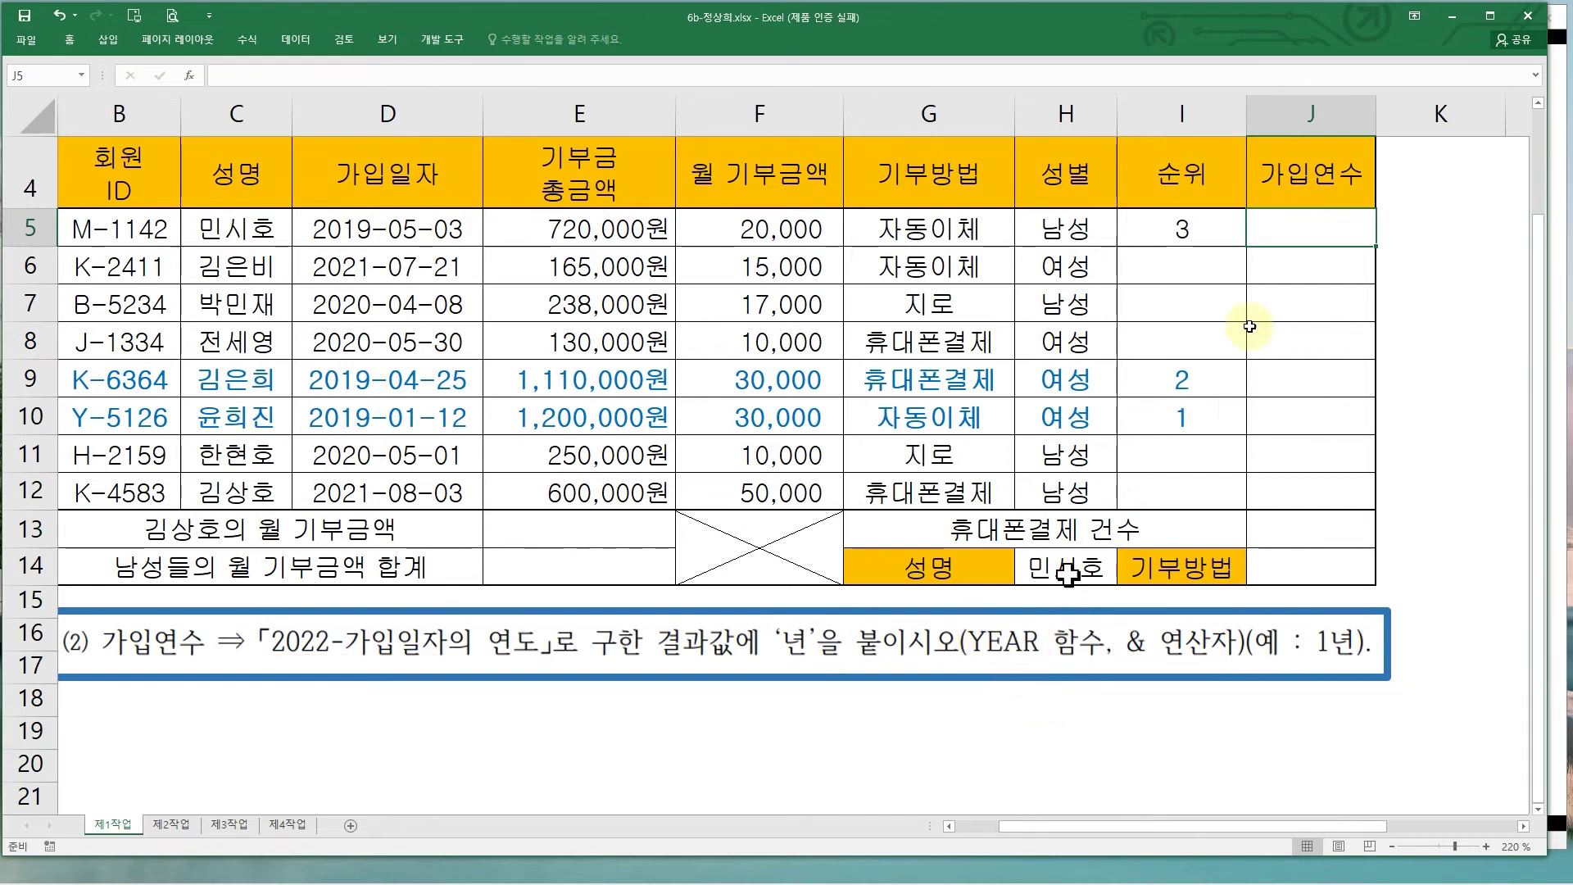
- Enter =YEAR(D5) in the first 가입연수 cell, J5, and fill the formula down to J12
type("=ye")
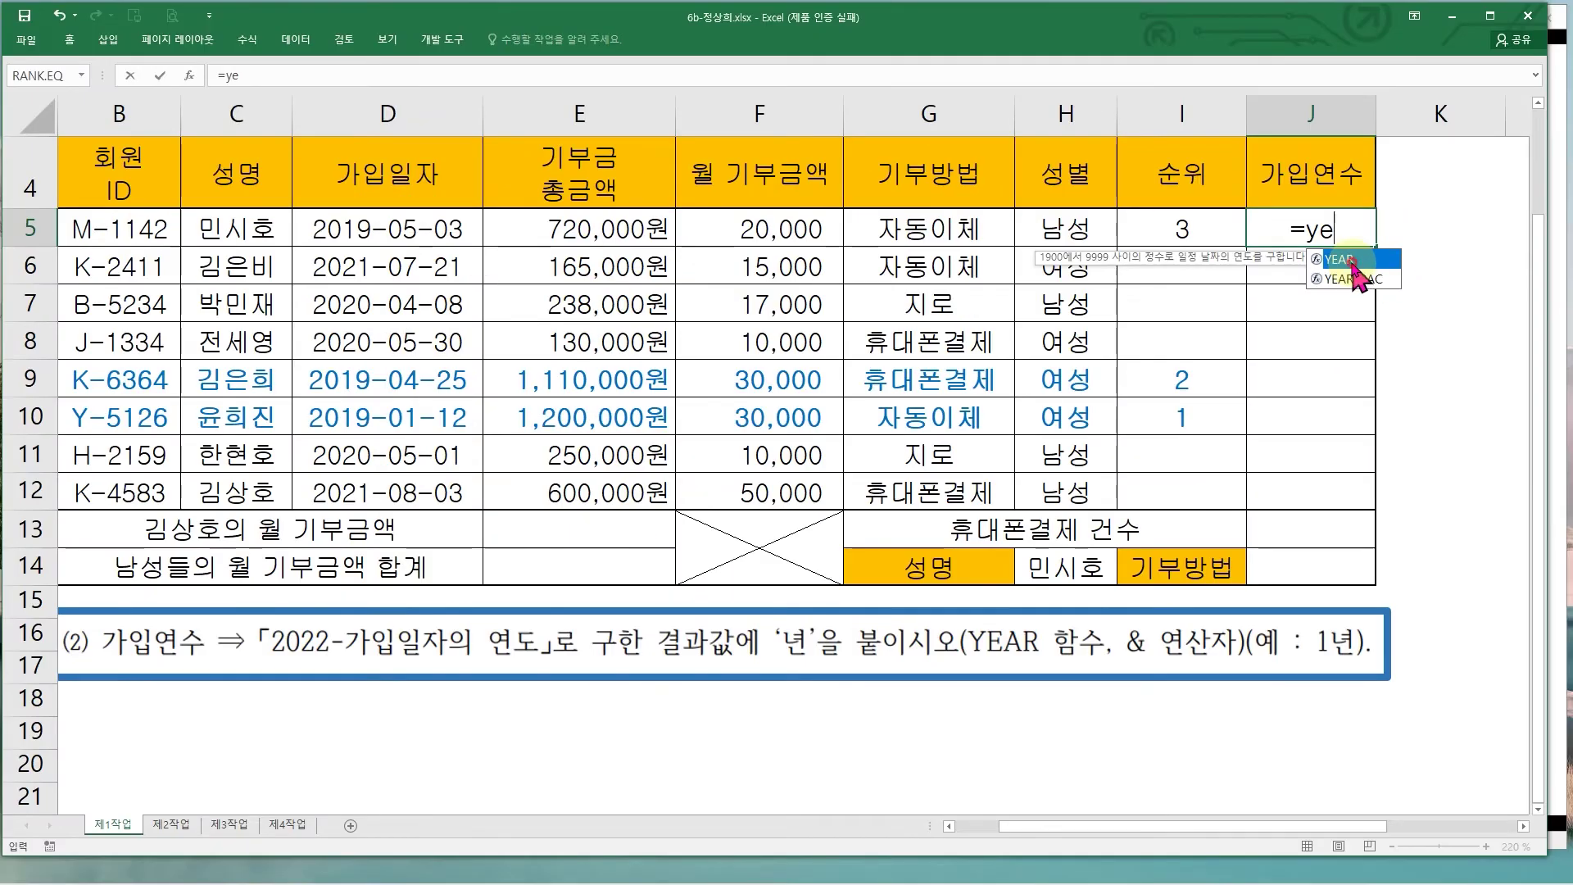
double_click(1350, 261)
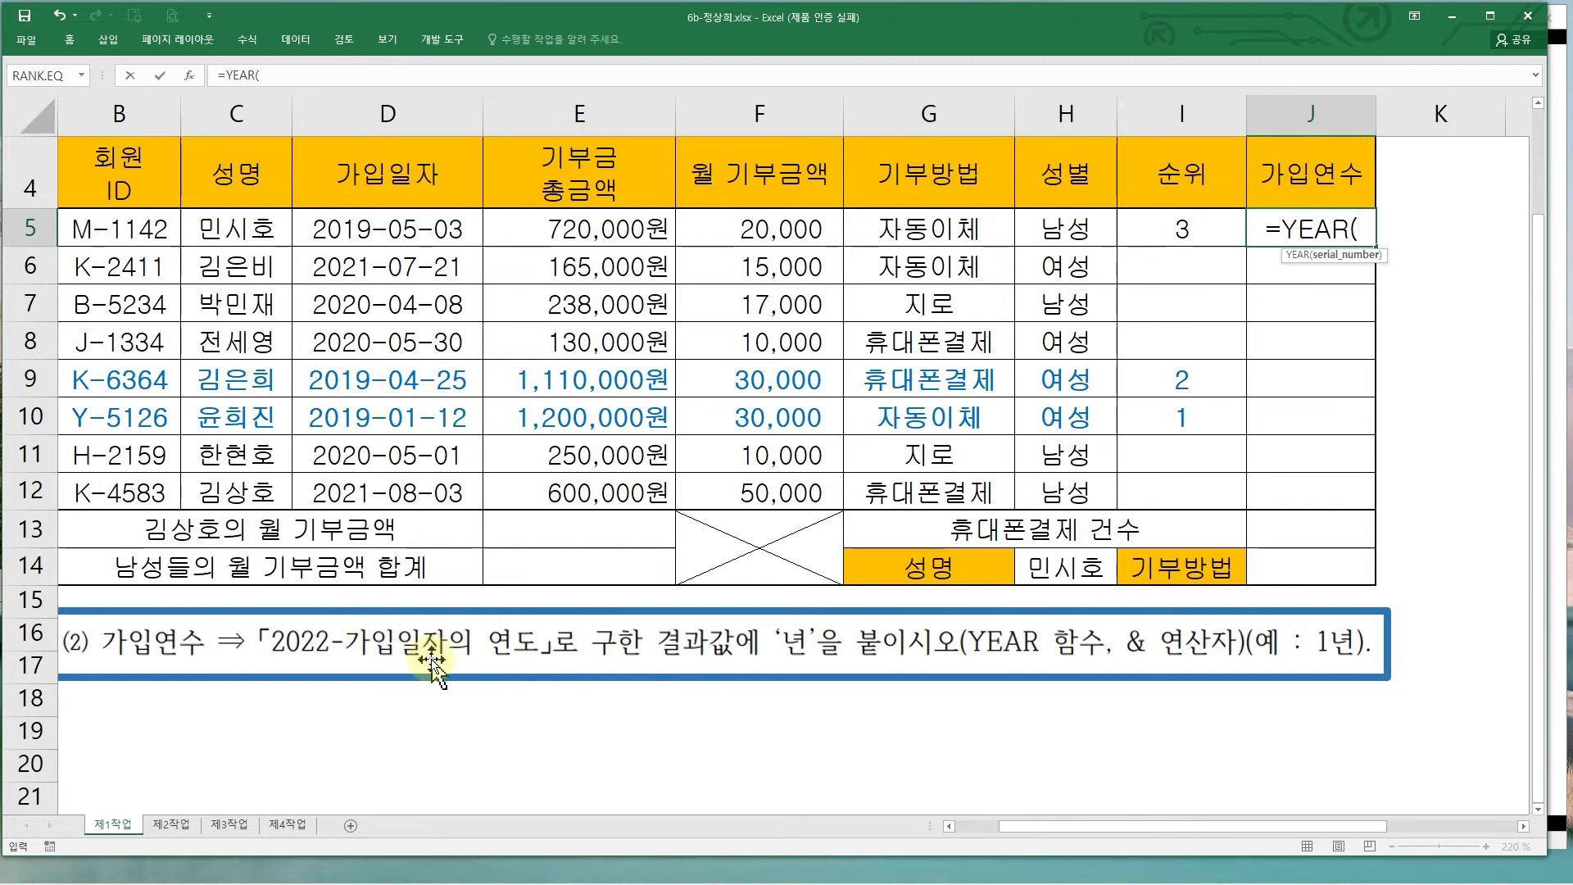
left_click(384, 227)
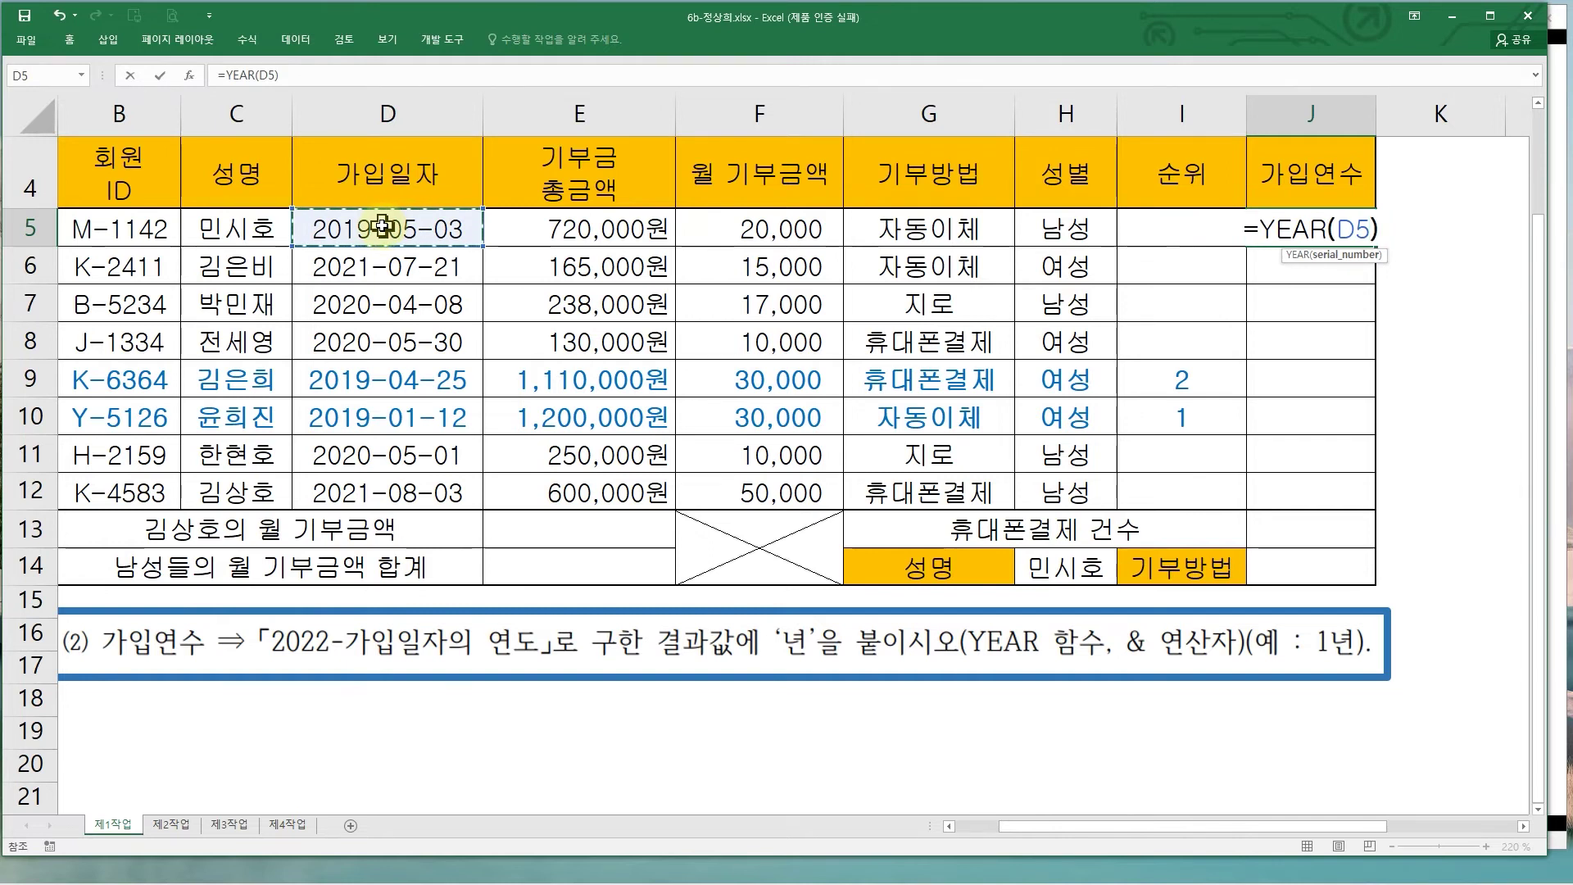
key("Return")
left_click(1335, 238)
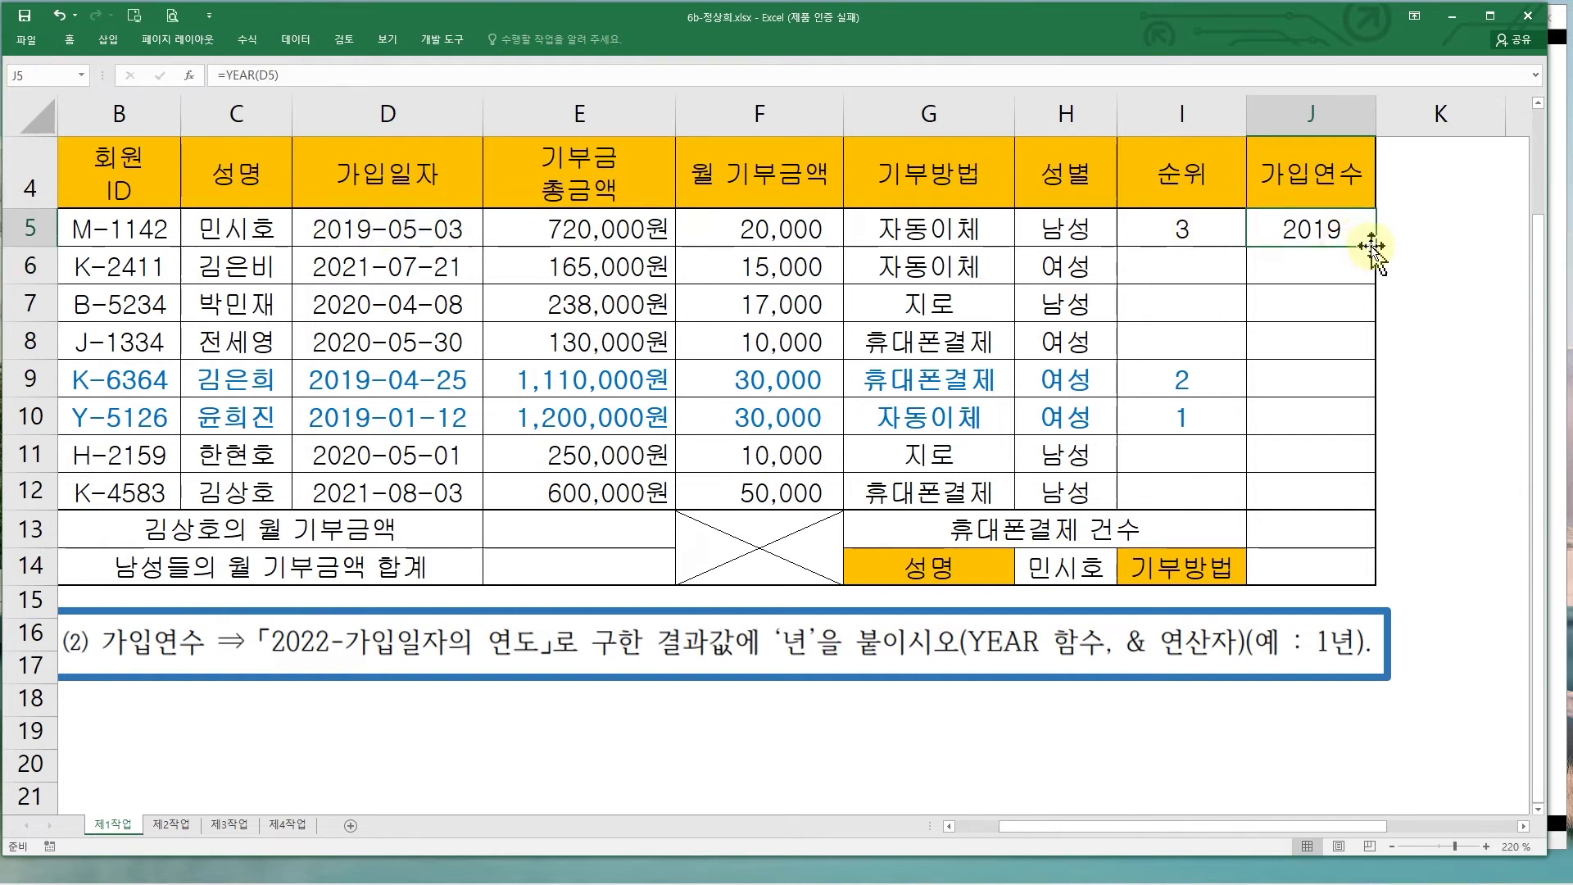
left_click_drag(1376, 248, 1367, 503)
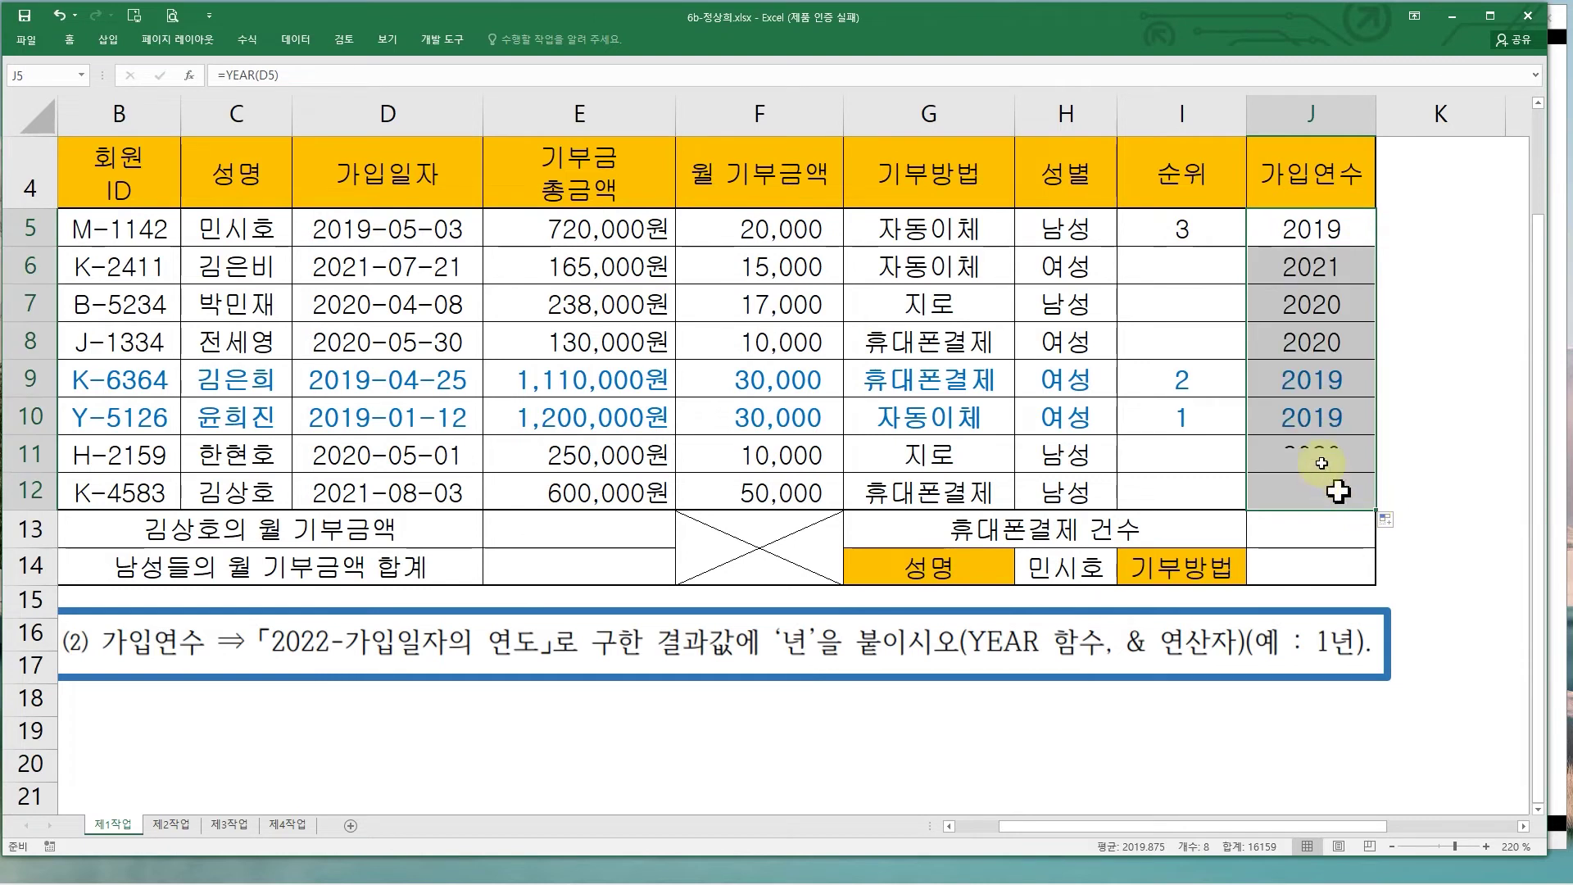
- Change the formula in J5 to =2022-YEAR(D5), keeping the cell selected
double_click(1303, 229)
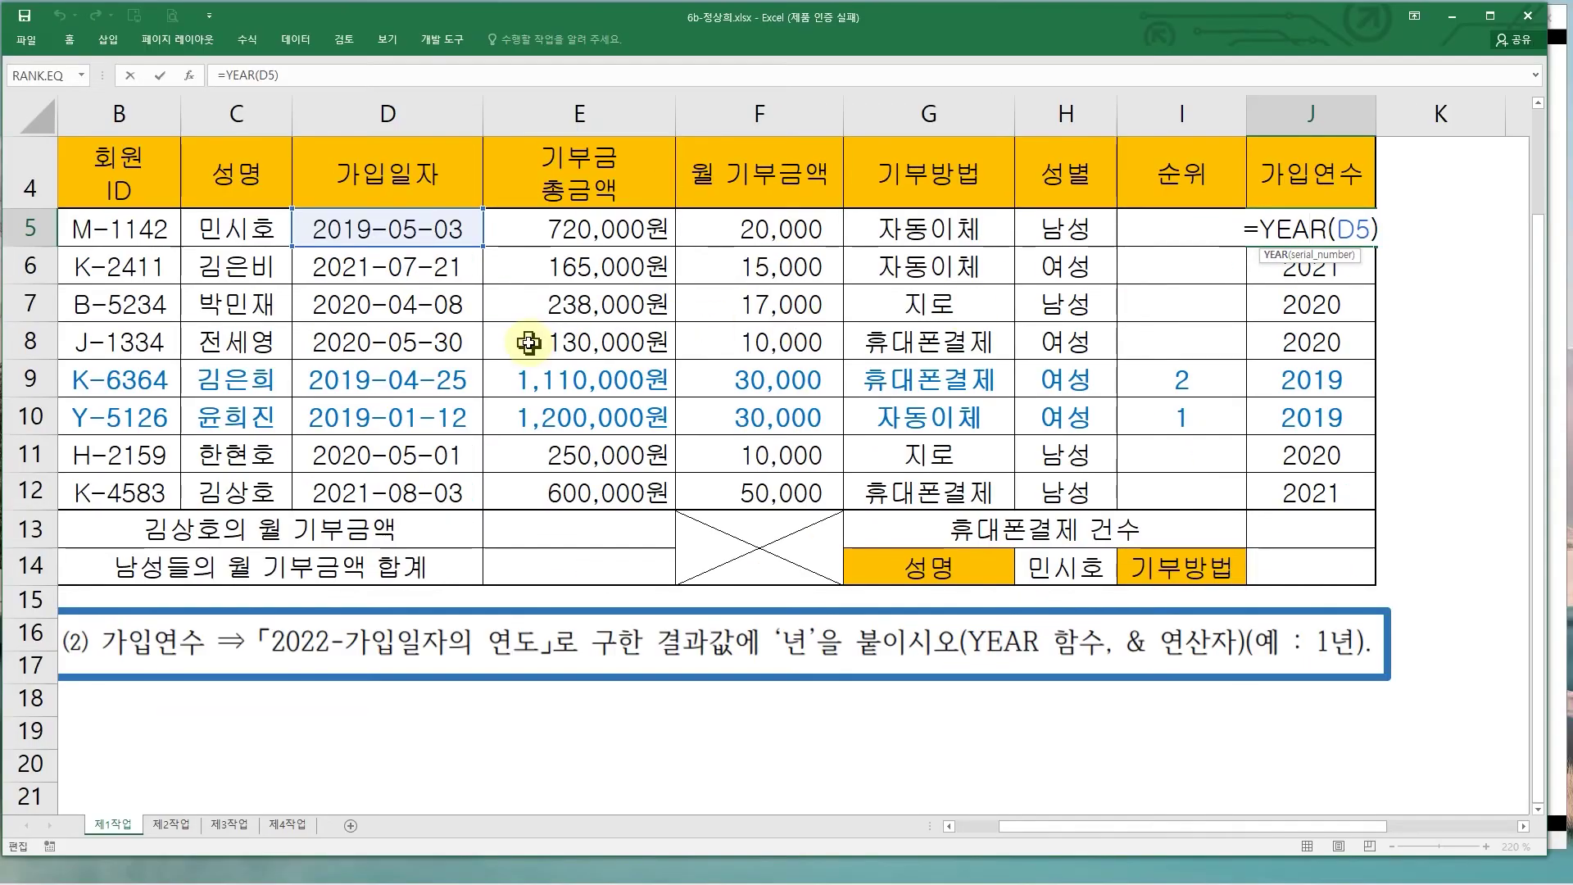
left_click_drag(302, 205, 373, 506)
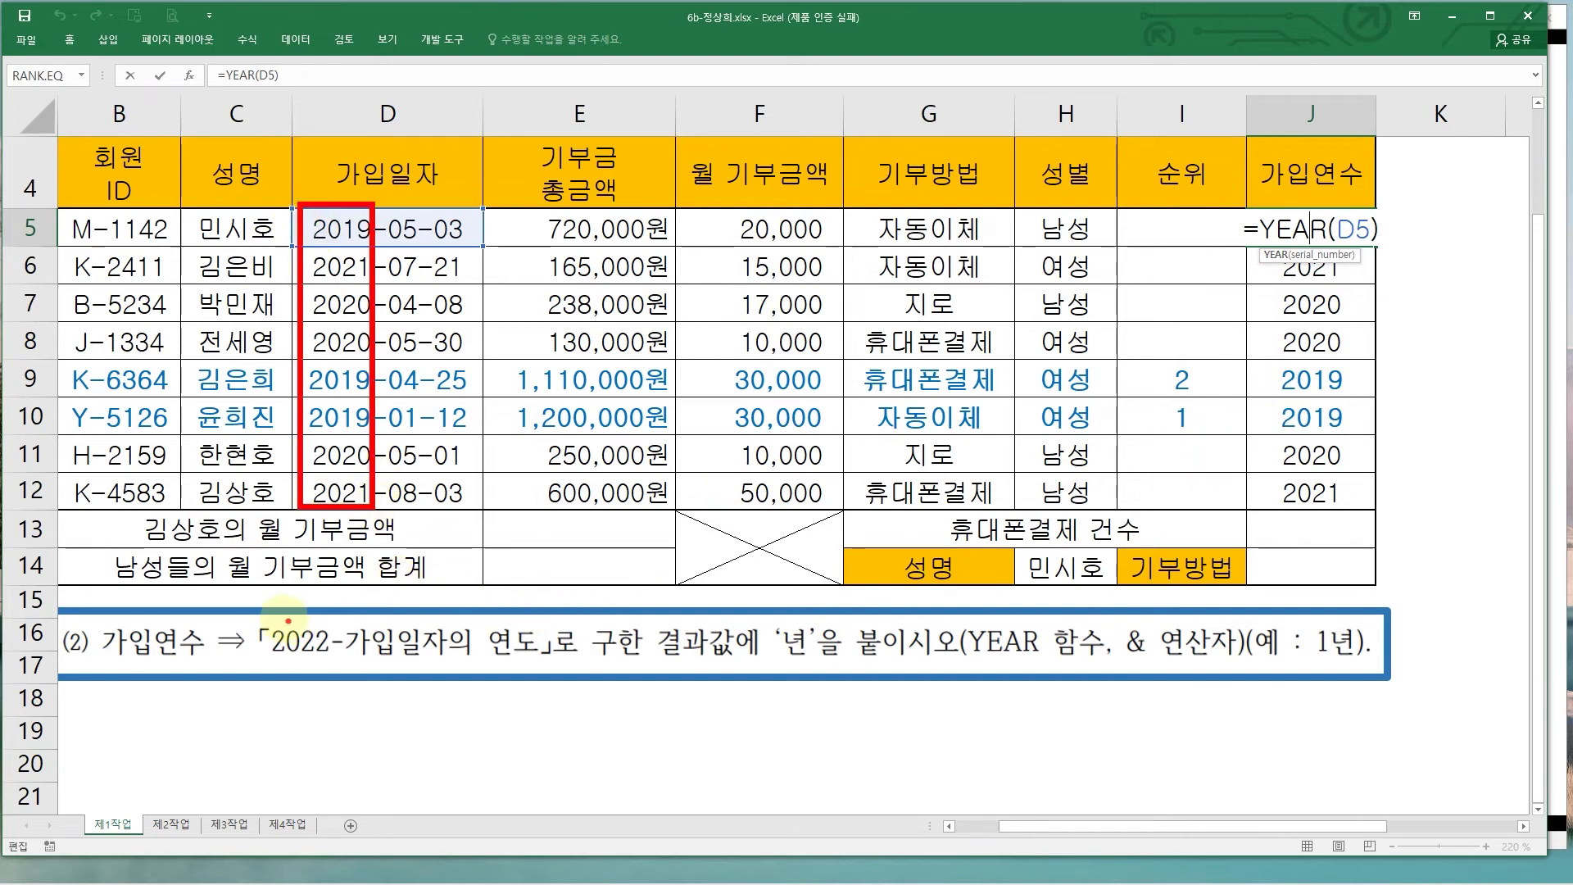
mouse_move(269, 614)
left_mouse_down()
mouse_move(332, 672)
mouse_move(538, 671)
left_mouse_up()
key("Escape")
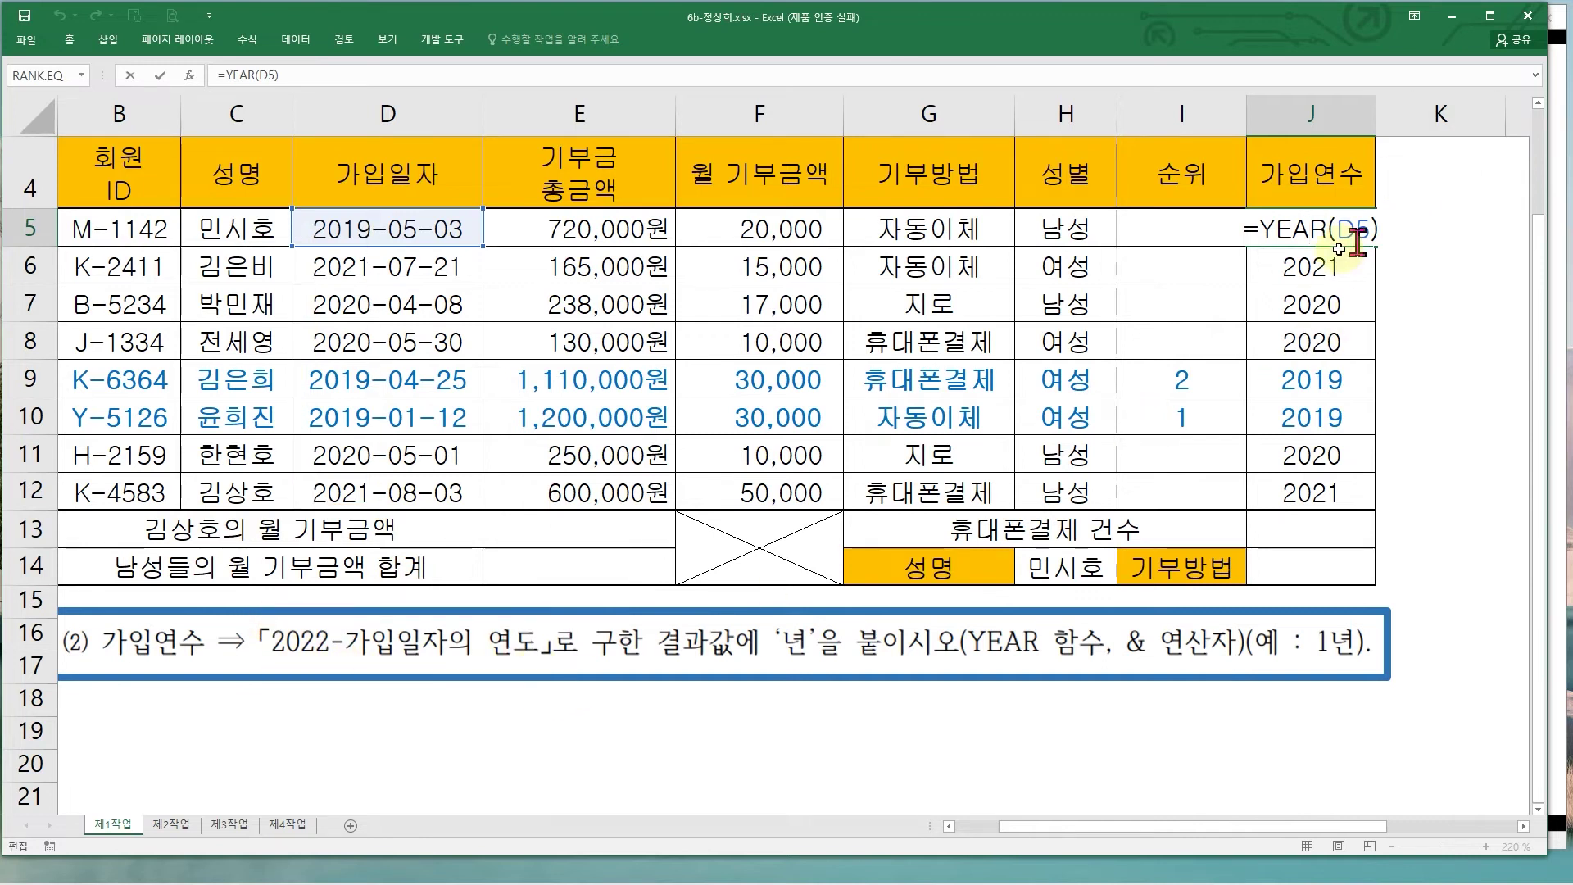
key("ctrl+Return")
double_click(1286, 237)
left_click(1259, 229)
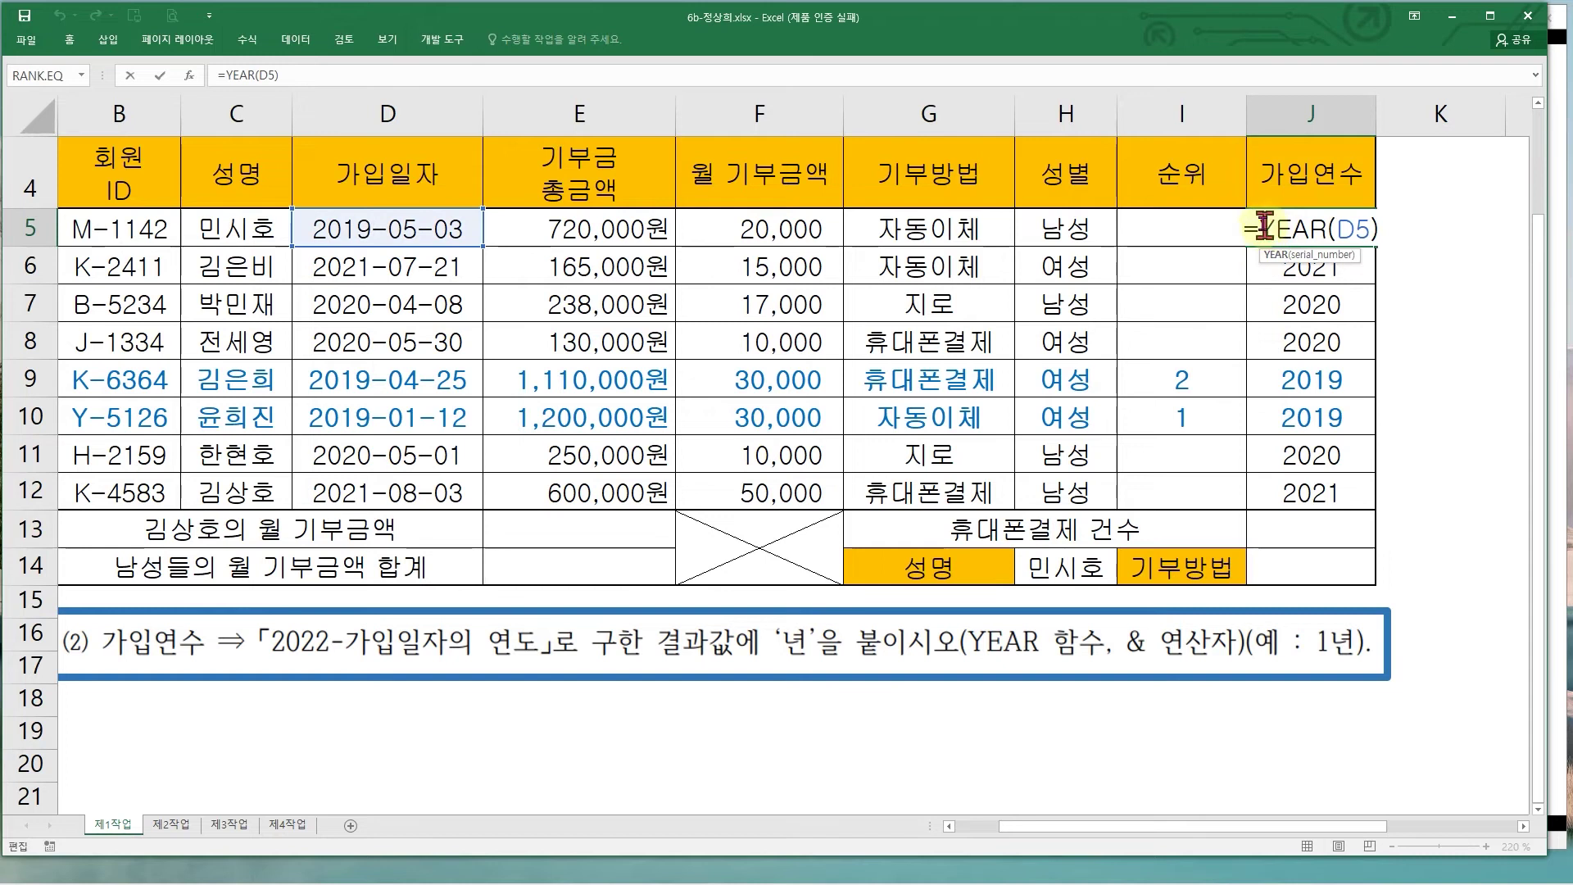
type("2022-")
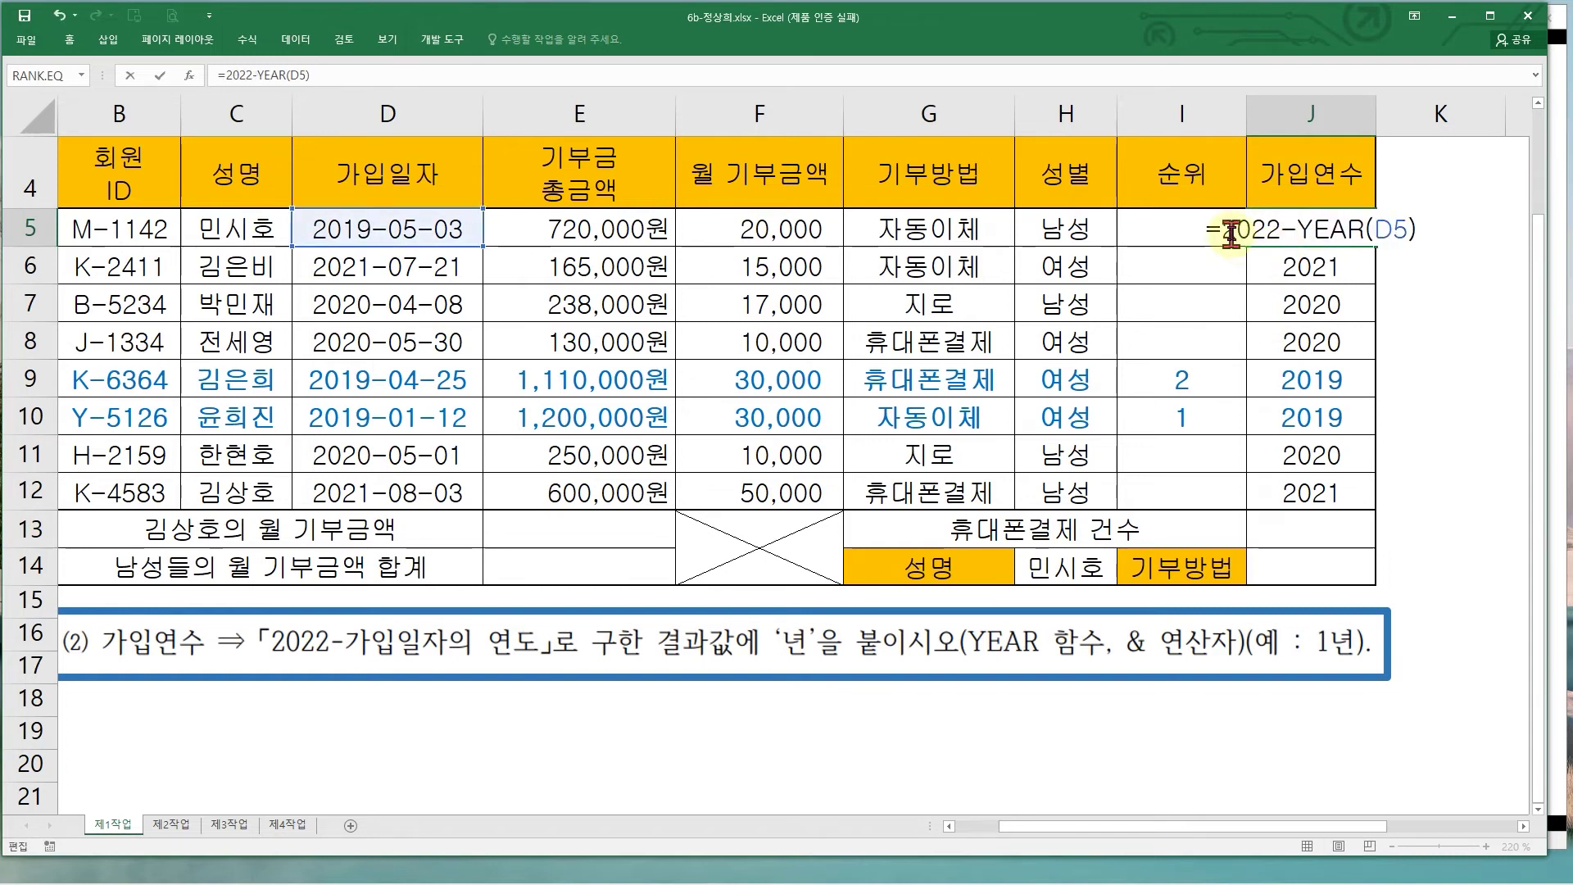
key("ctrl+Return")
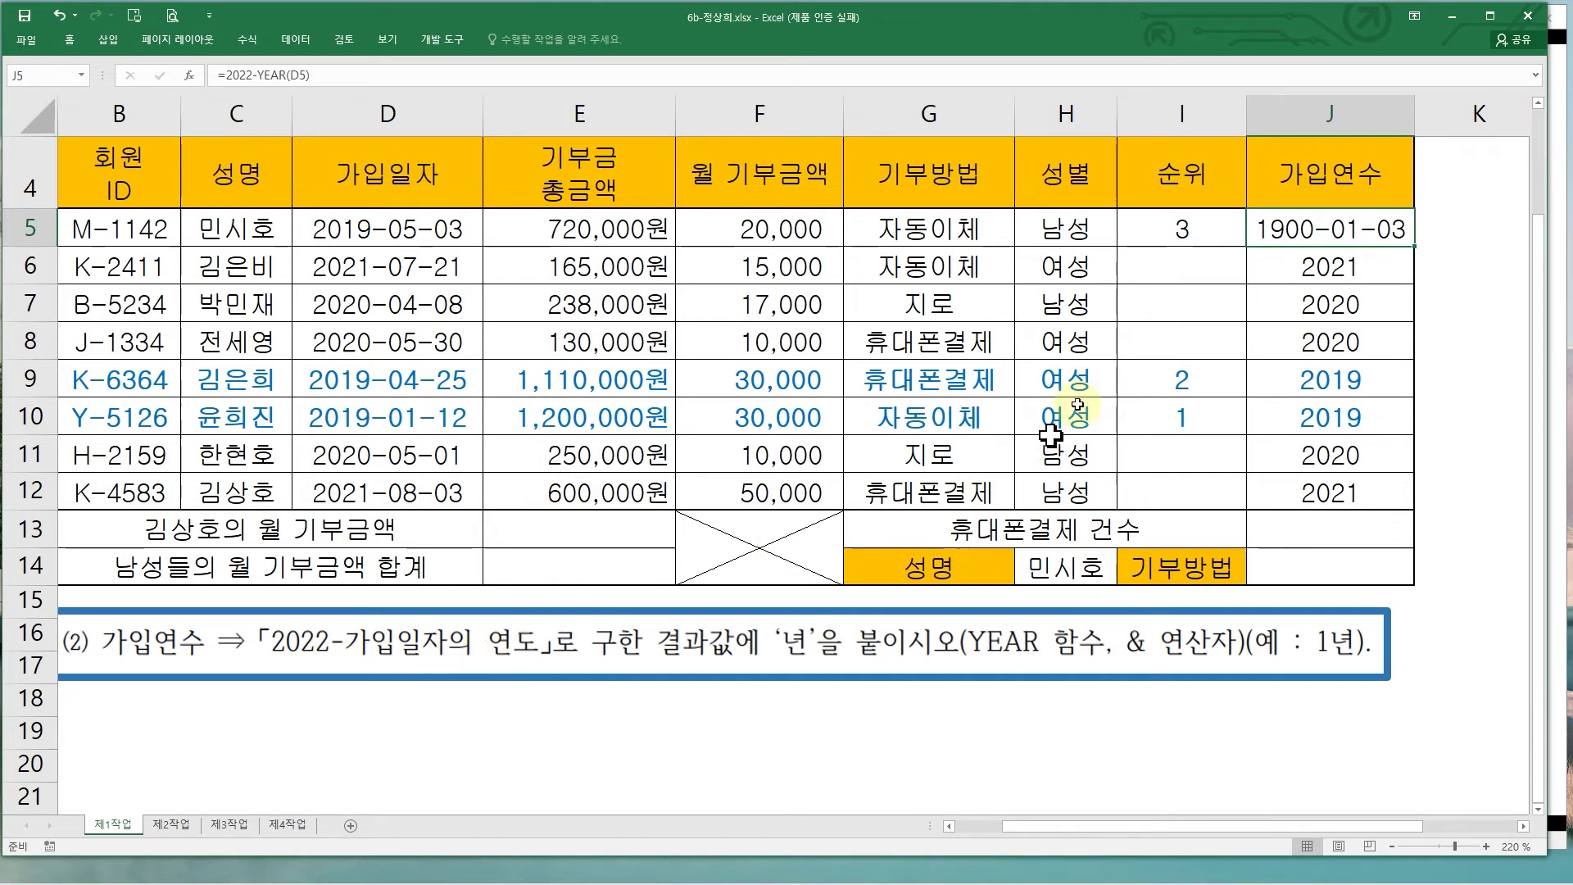
- Set the number format of J5 to 일반
left_click(70, 40)
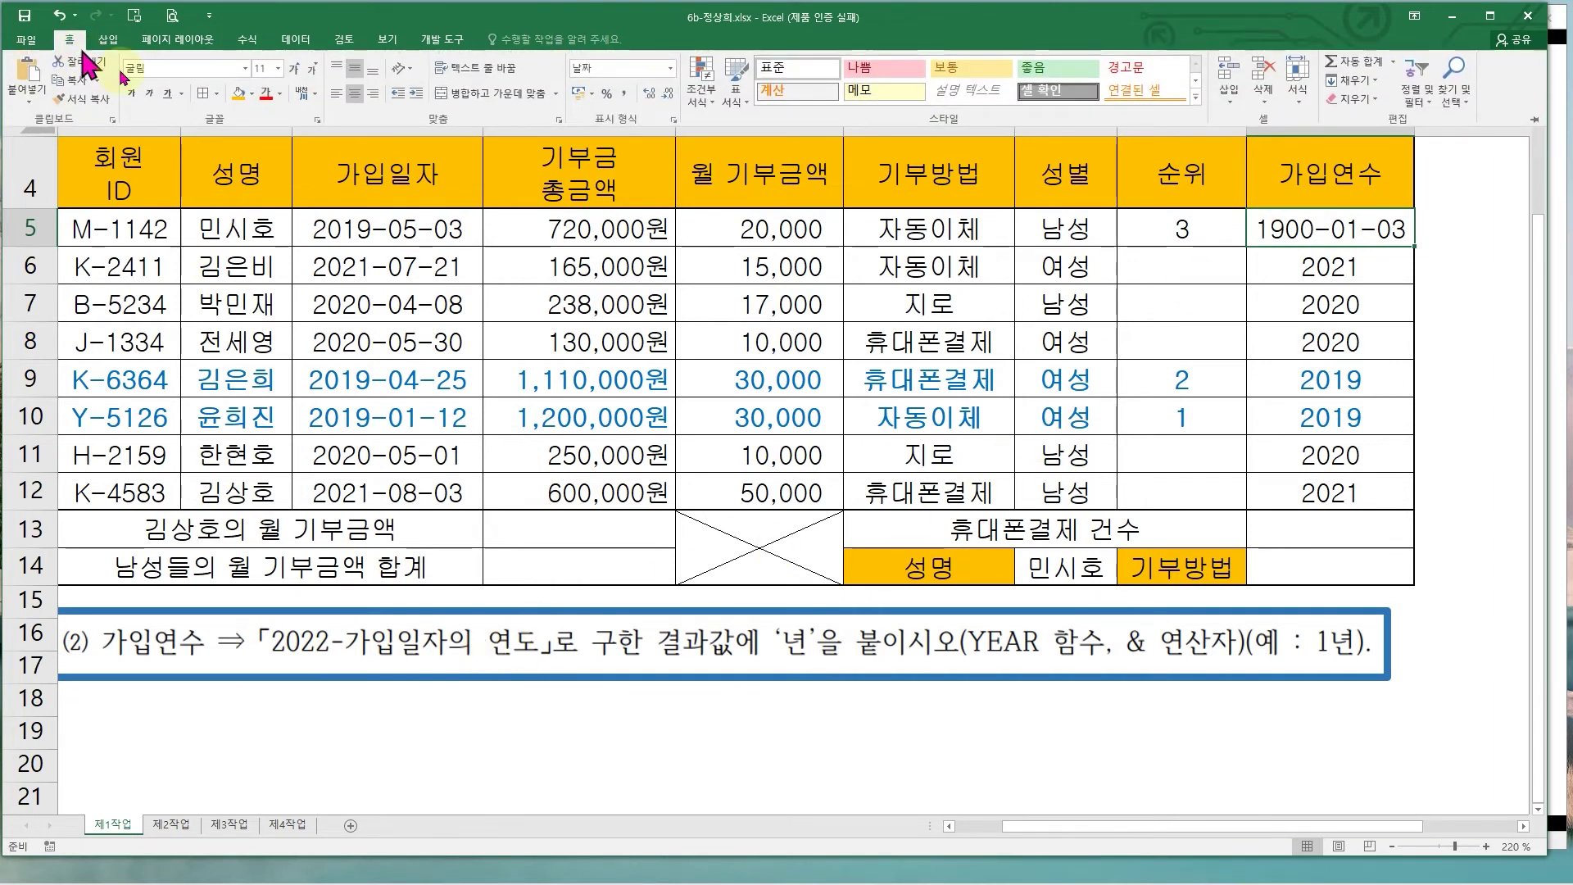
left_click(671, 69)
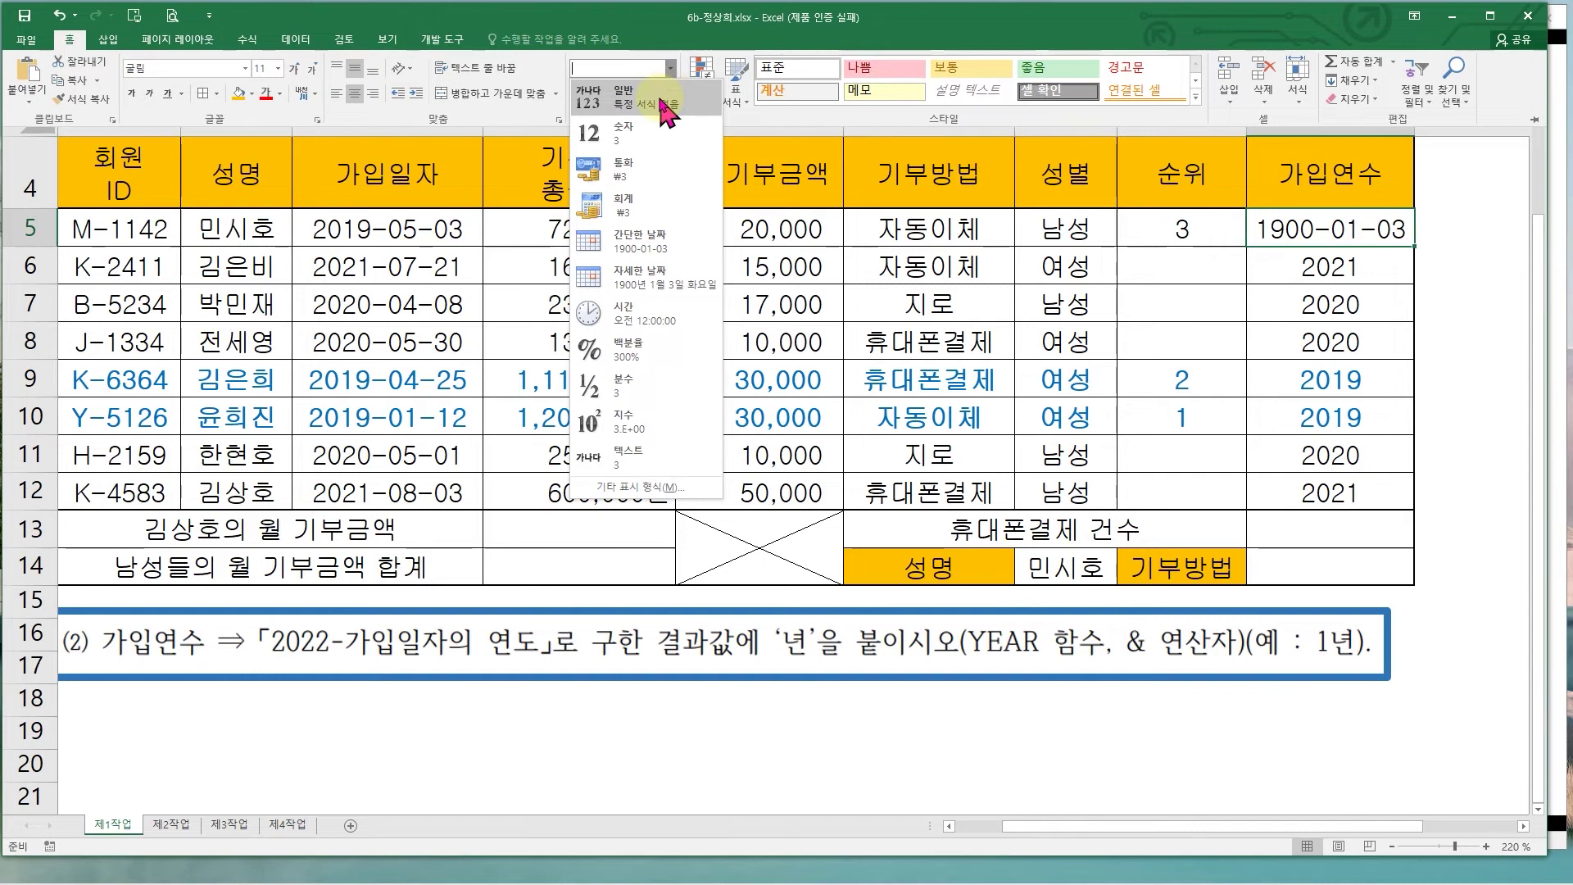
left_click(665, 112)
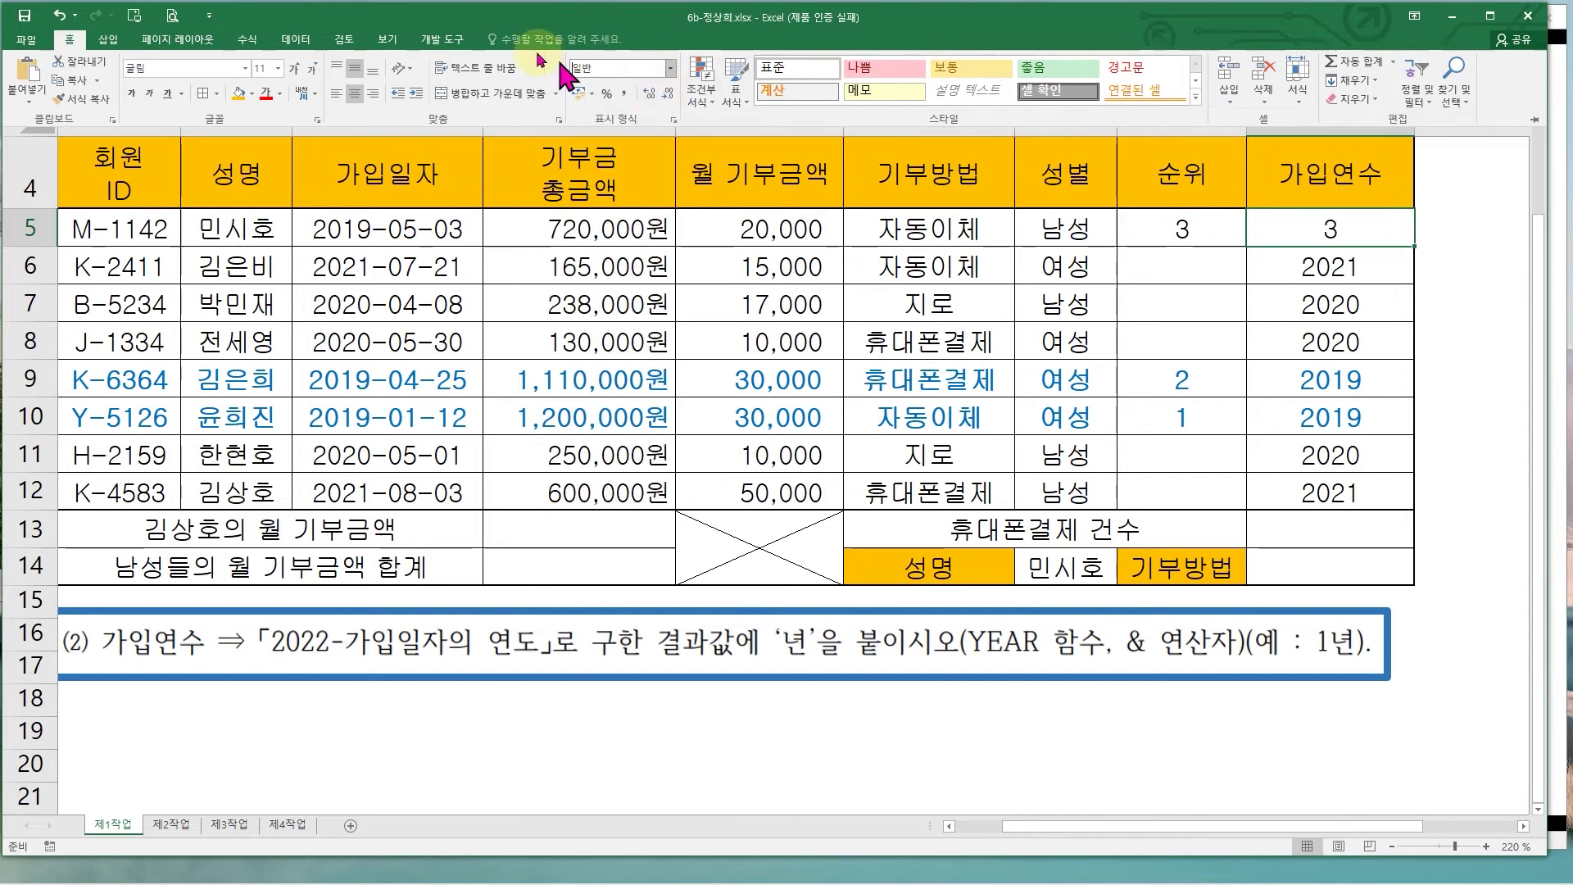
- Append &"년" to the formula in J5 so it reads =2022-YEAR(D5)&"년"
double_click(1364, 237)
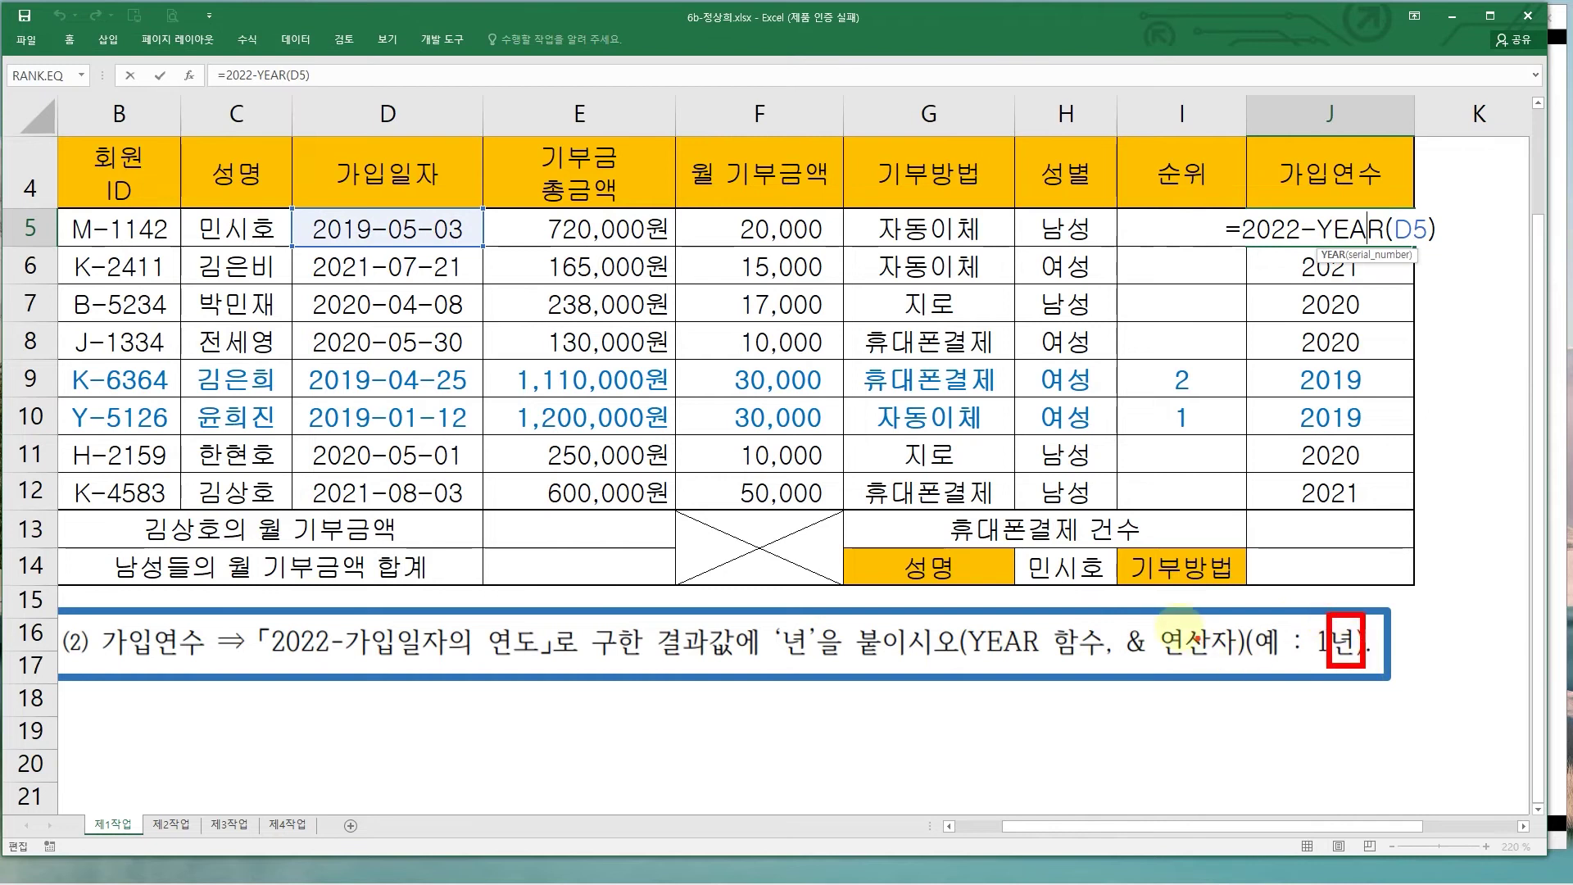
left_click(1461, 224)
type("&\"")
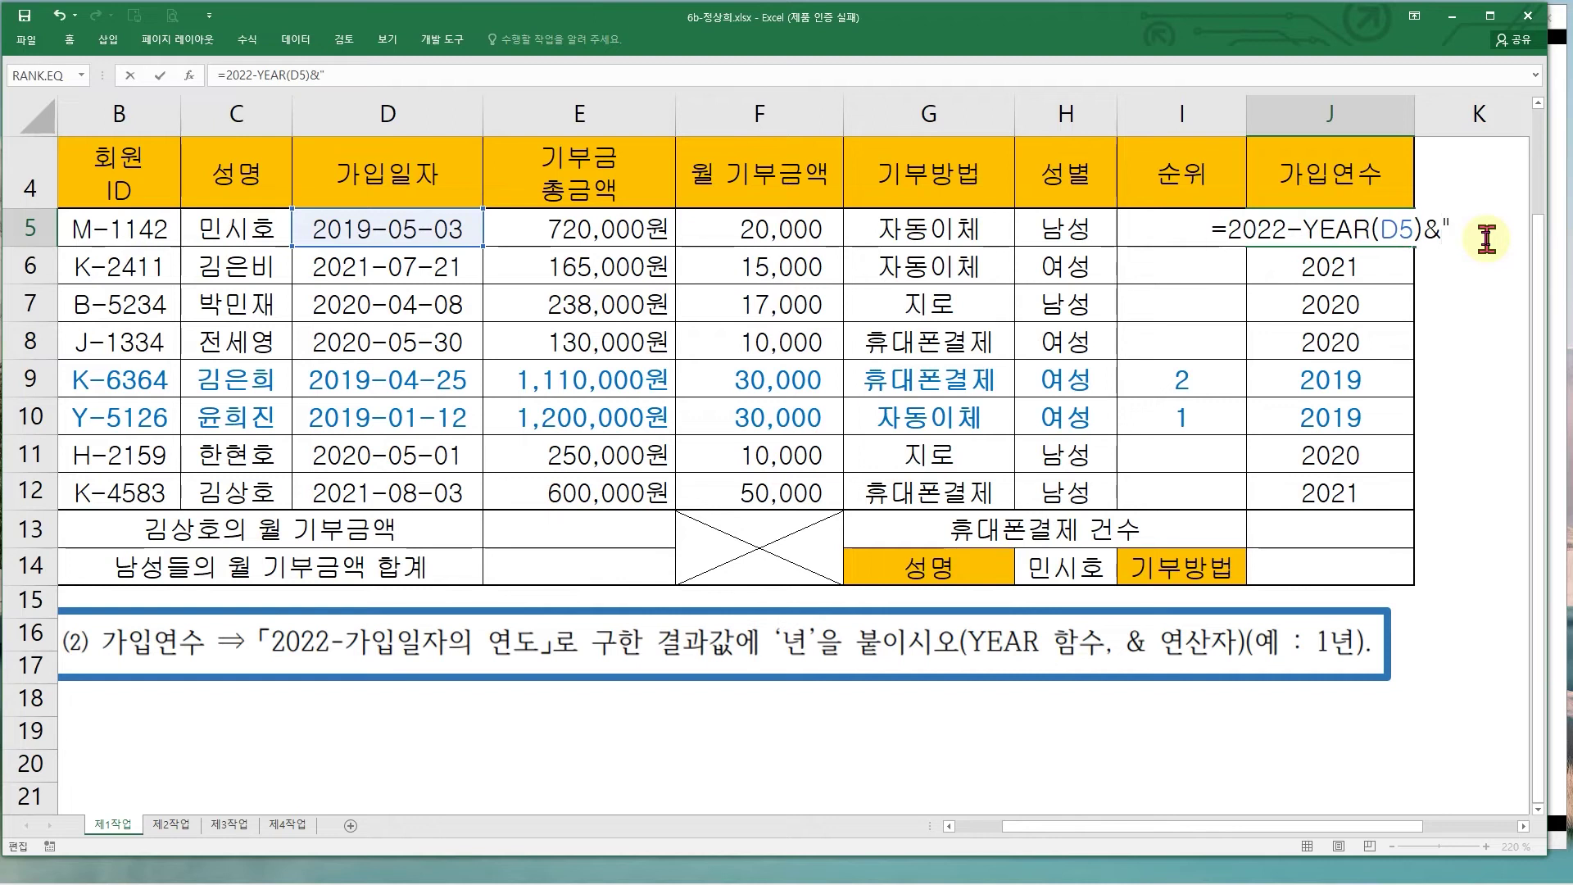
type("년\"")
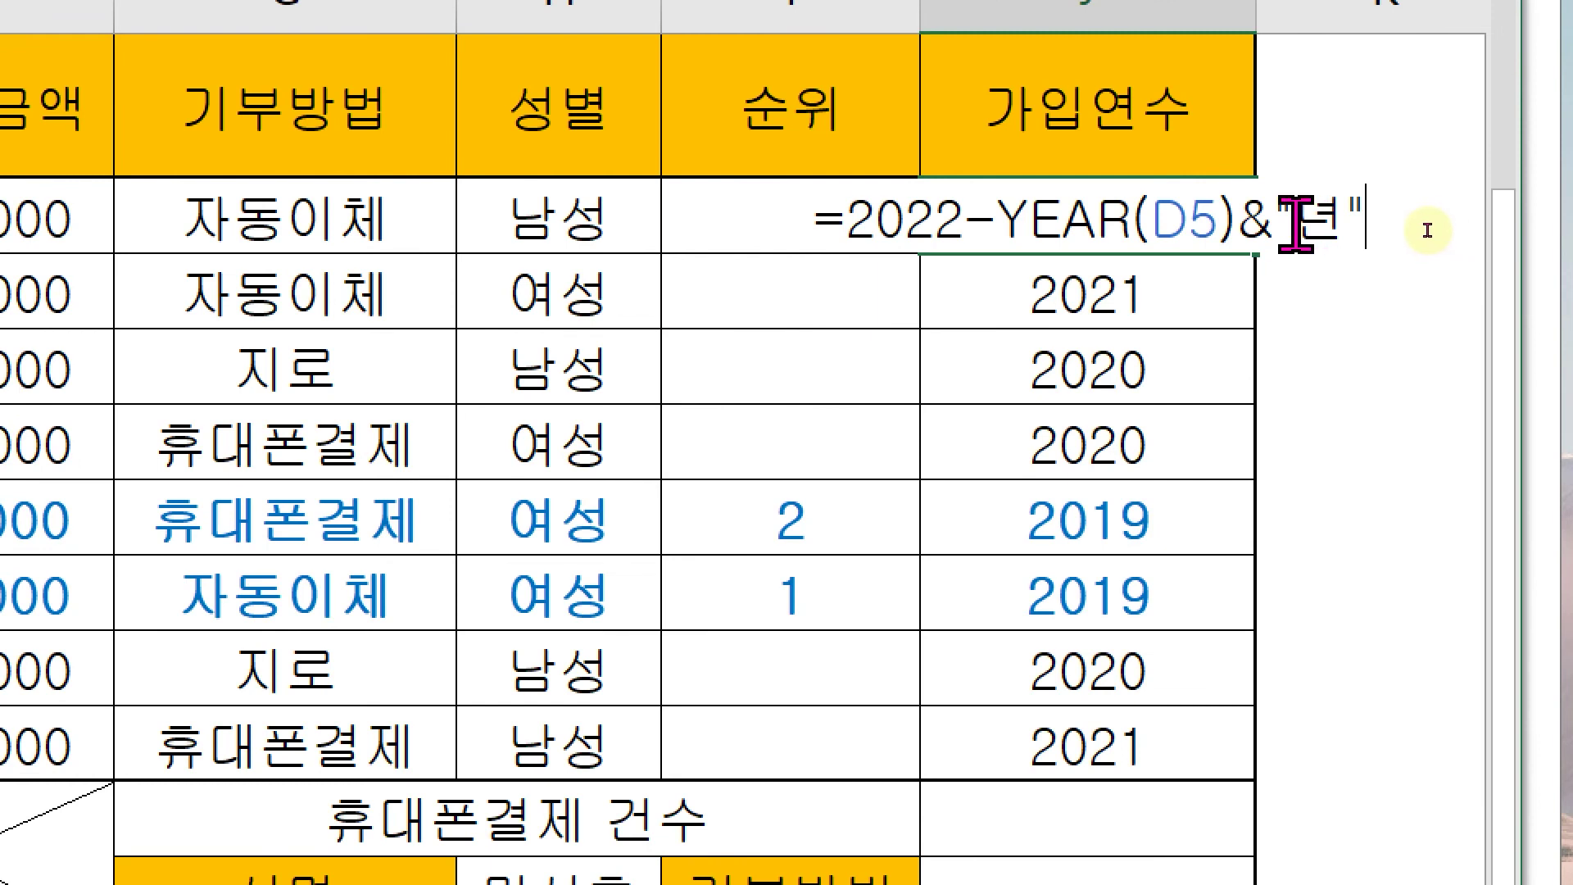
left_click_drag(1237, 219, 835, 213)
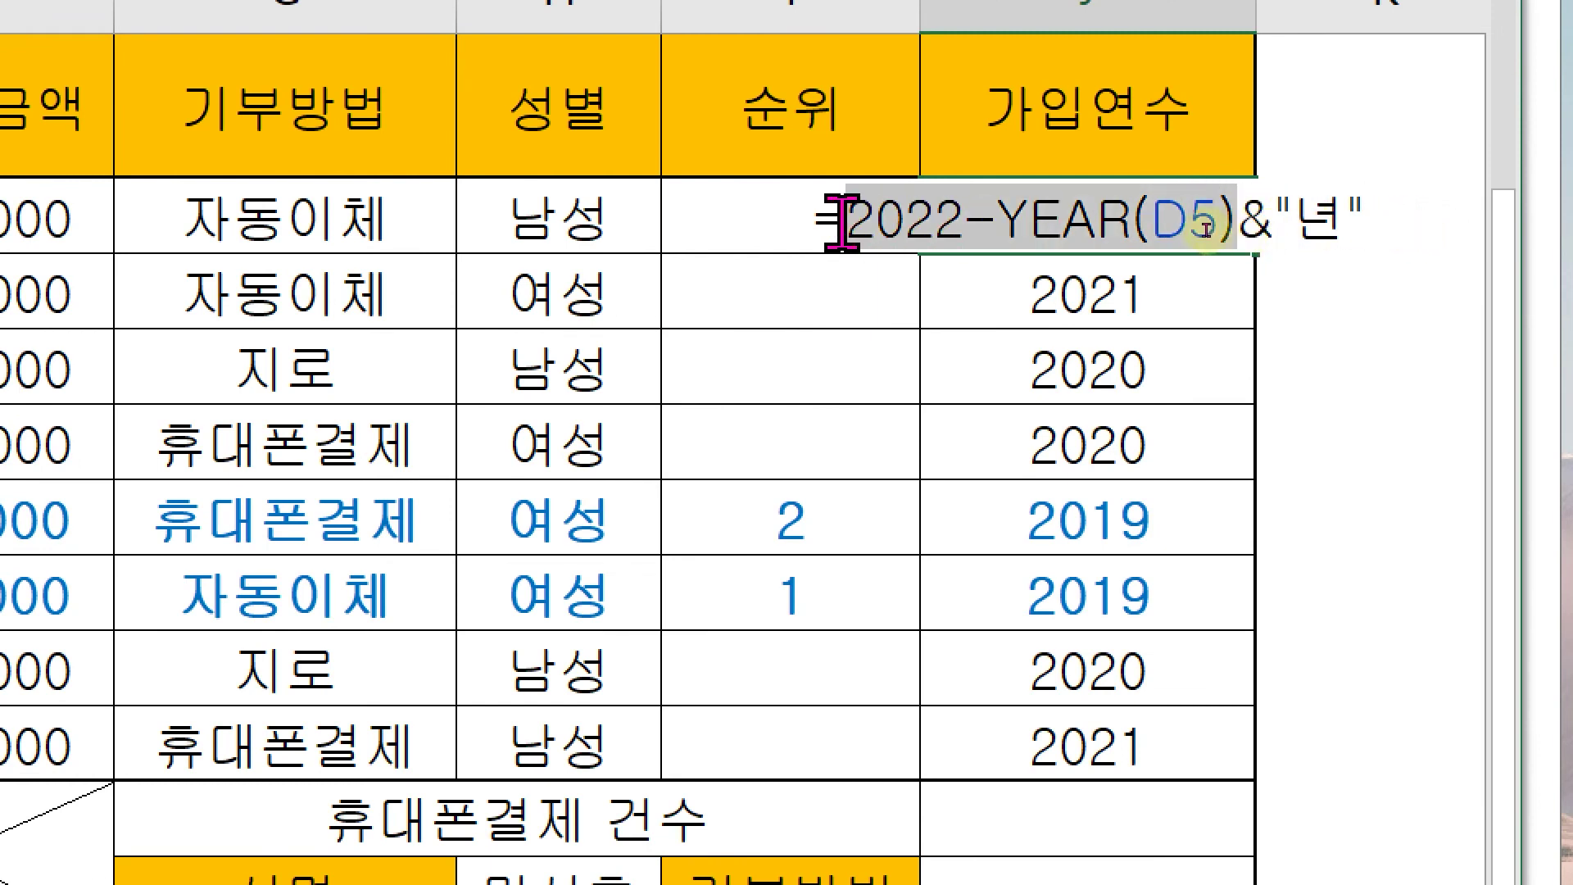
left_click_drag(1274, 219, 1366, 230)
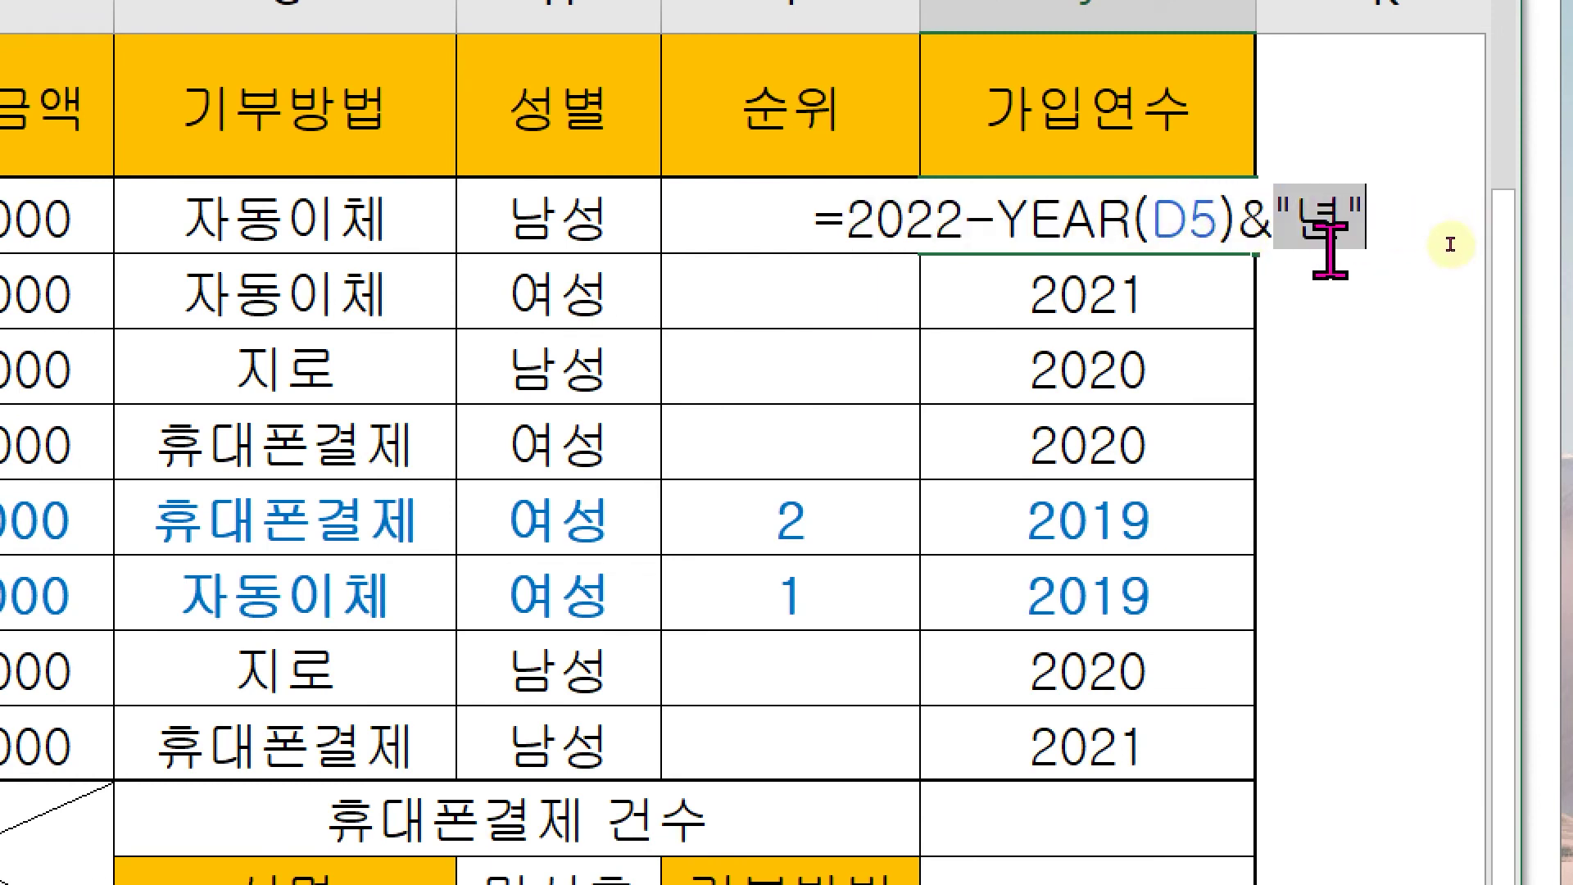
left_click(1291, 229)
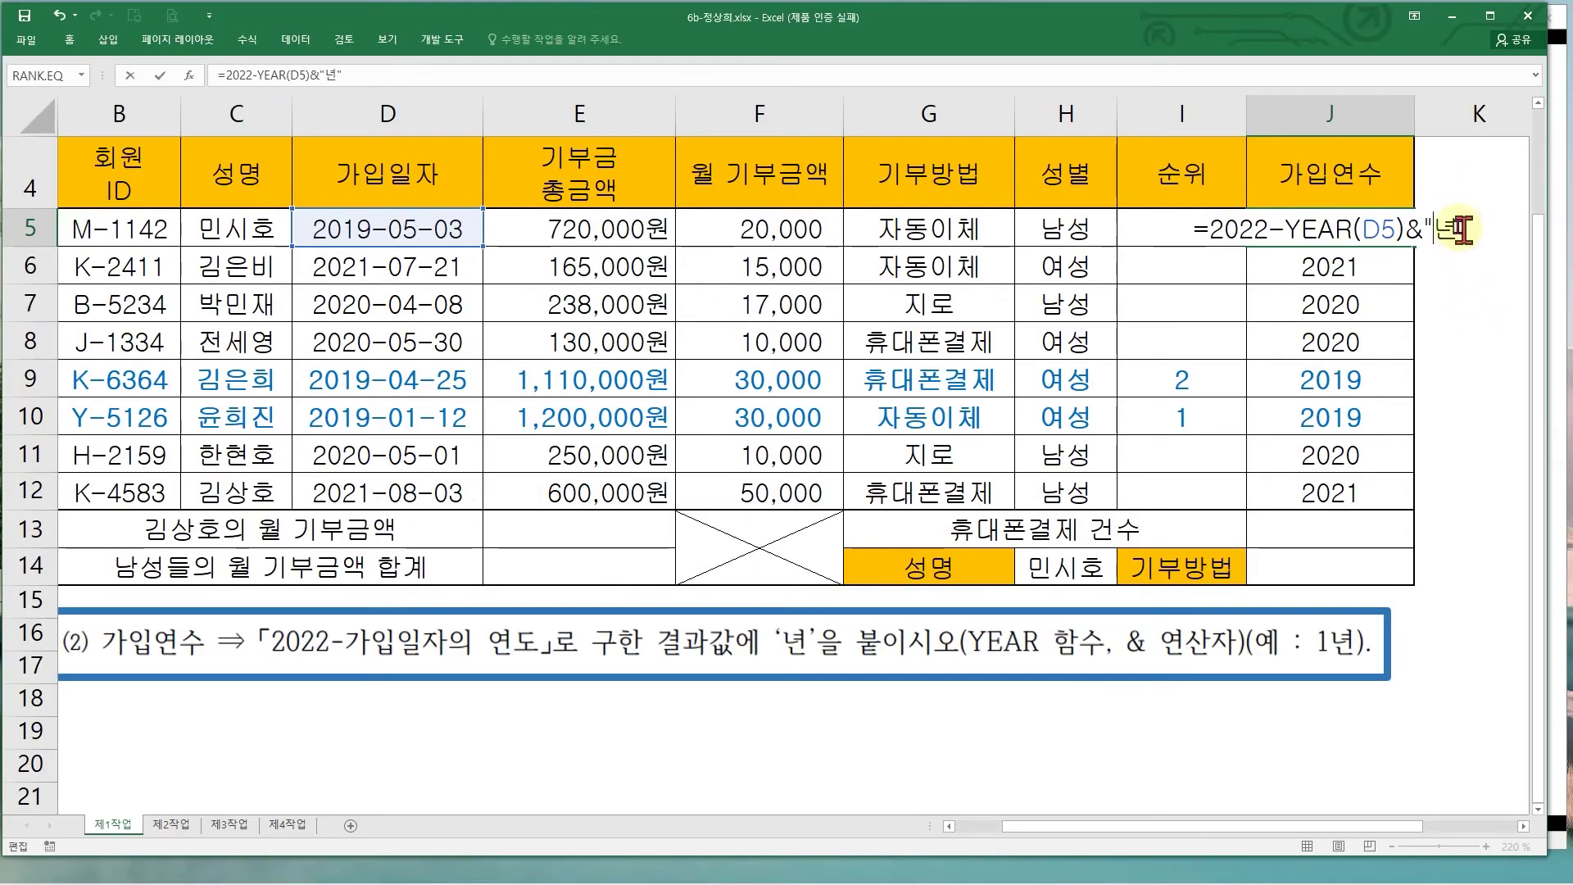
key("Return")
- Fill the 가입연수 formula in J5 down to J12 and open J5 for checking
left_click(1353, 231)
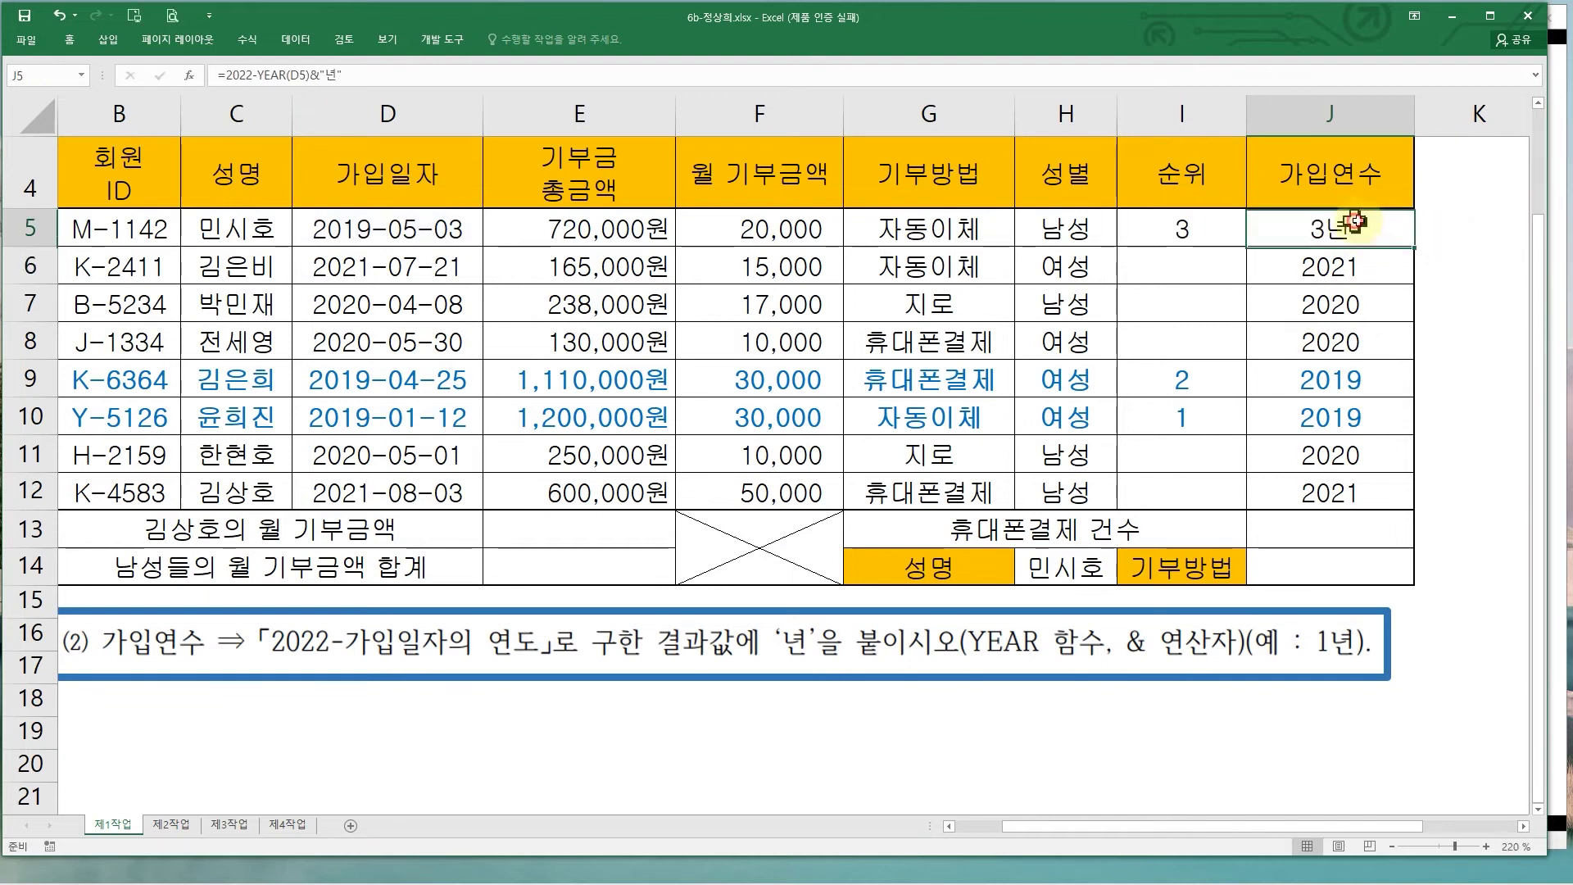
left_click_drag(1418, 247, 1406, 499)
double_click(1373, 235)
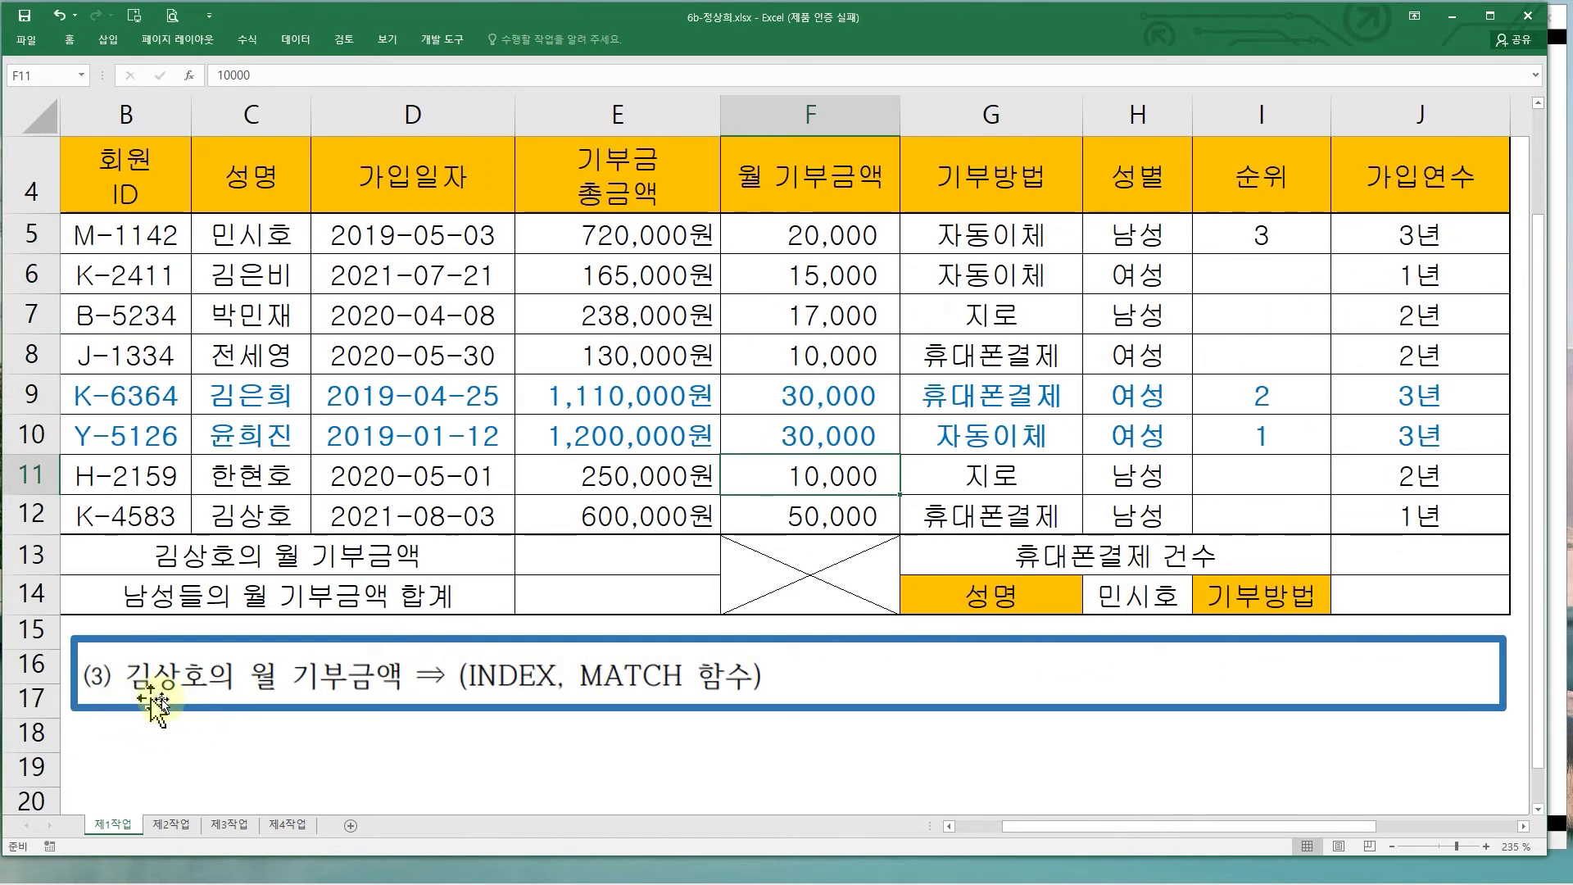
- Examine how the member named in instruction (3) is located in the 성명 column and traced to the 월 기부금액 for E13
left_click_drag(616, 541, 622, 557)
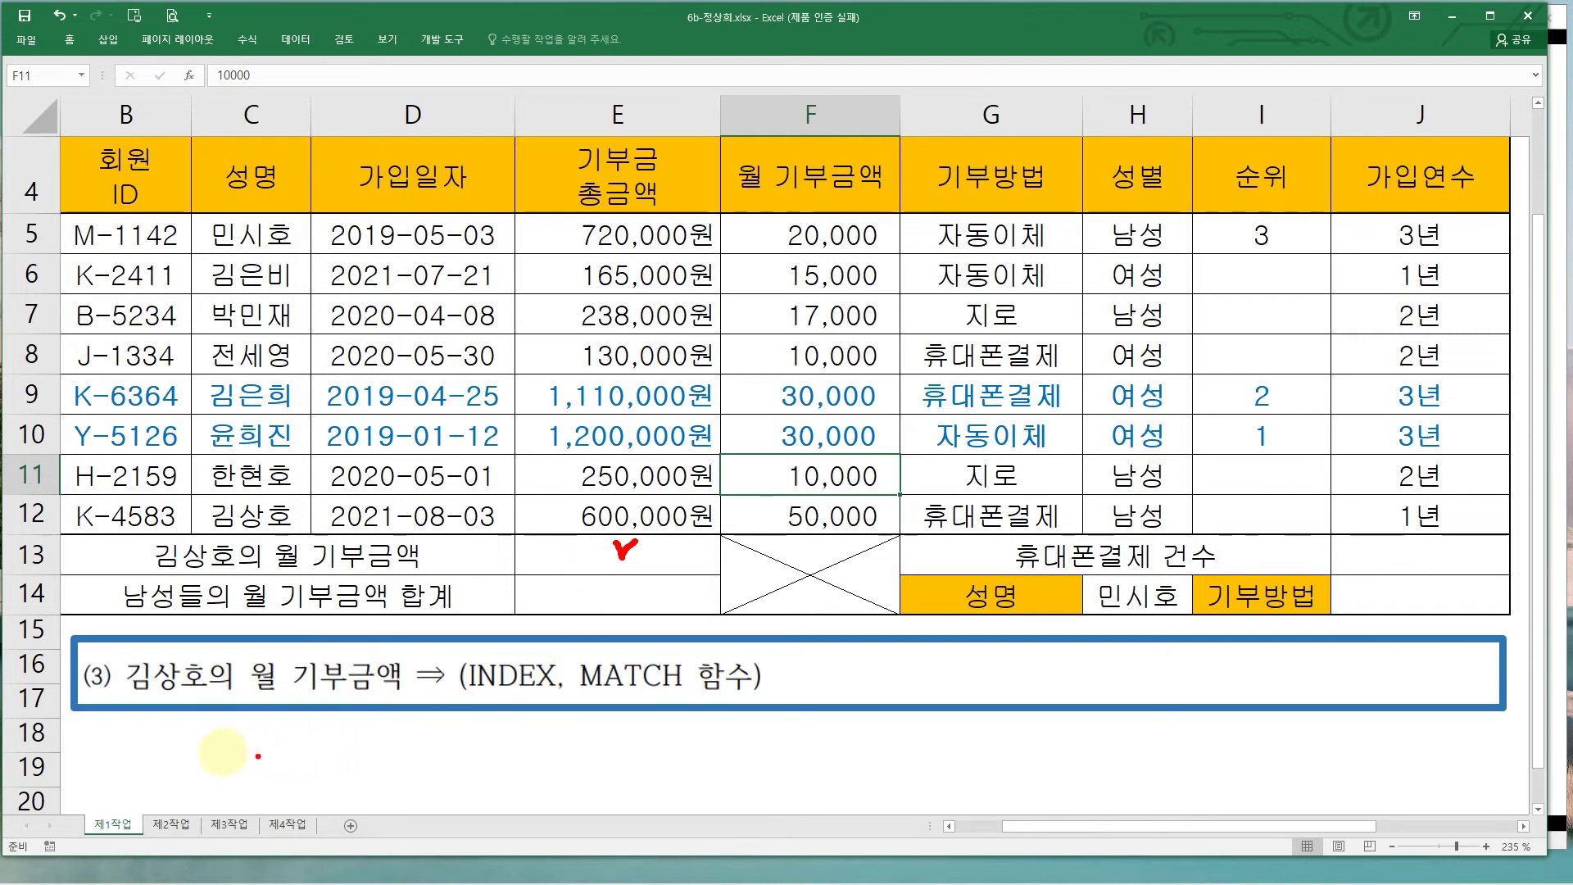
left_click_drag(121, 662, 205, 694)
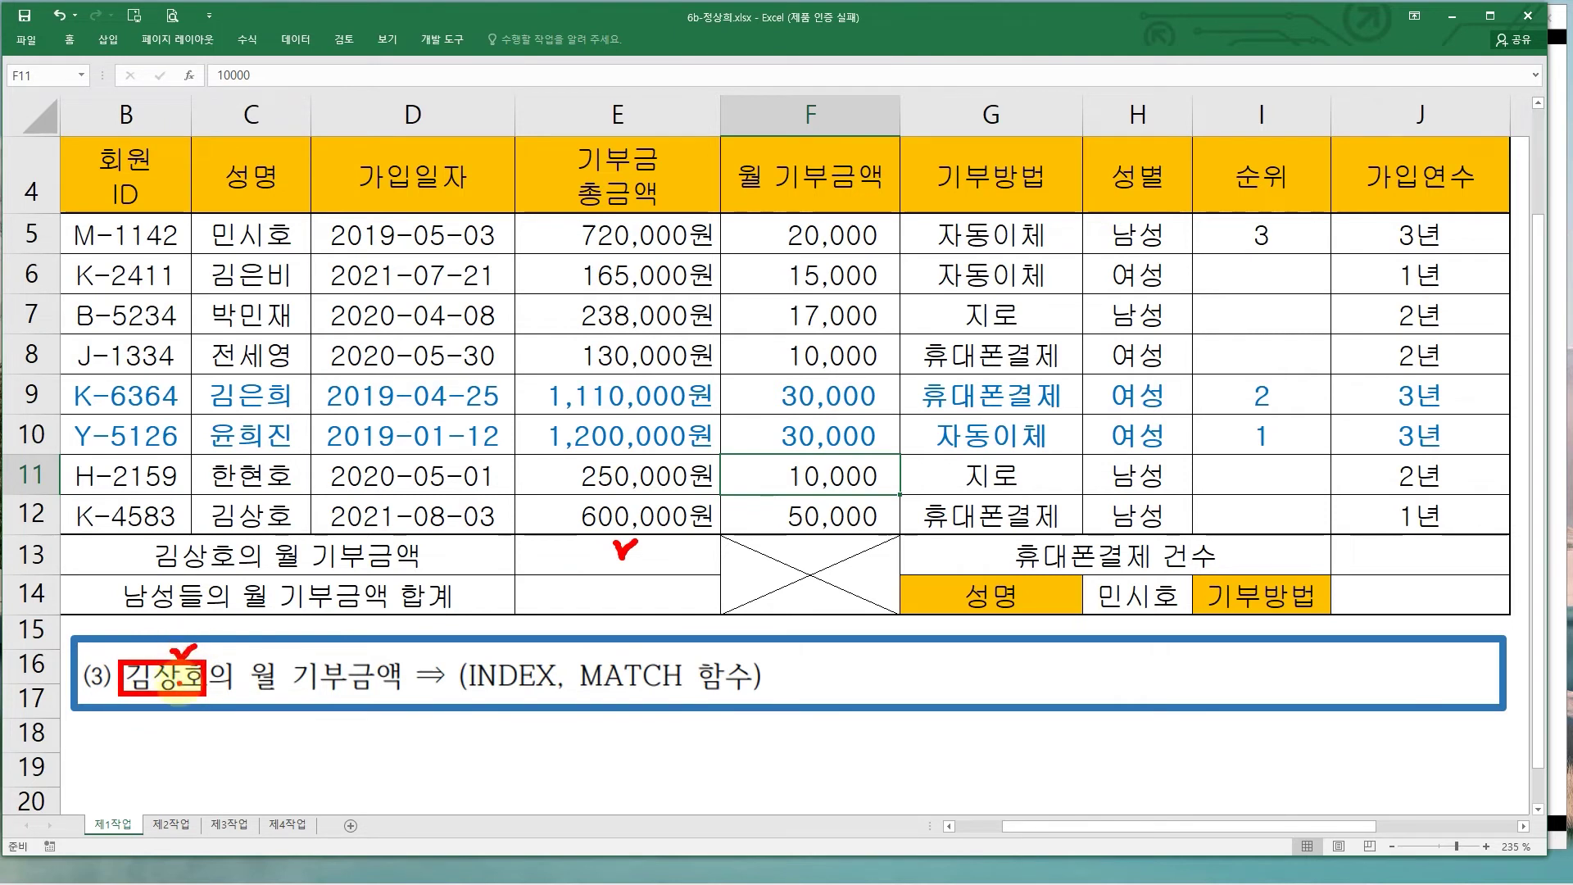
mouse_move(198, 227)
left_mouse_down()
mouse_move(245, 536)
mouse_move(309, 539)
left_mouse_up()
left_click_drag(293, 220, 295, 370)
mouse_move(301, 450)
left_mouse_down()
mouse_move(301, 495)
mouse_move(205, 516)
mouse_move(221, 542)
mouse_move(265, 540)
left_mouse_up()
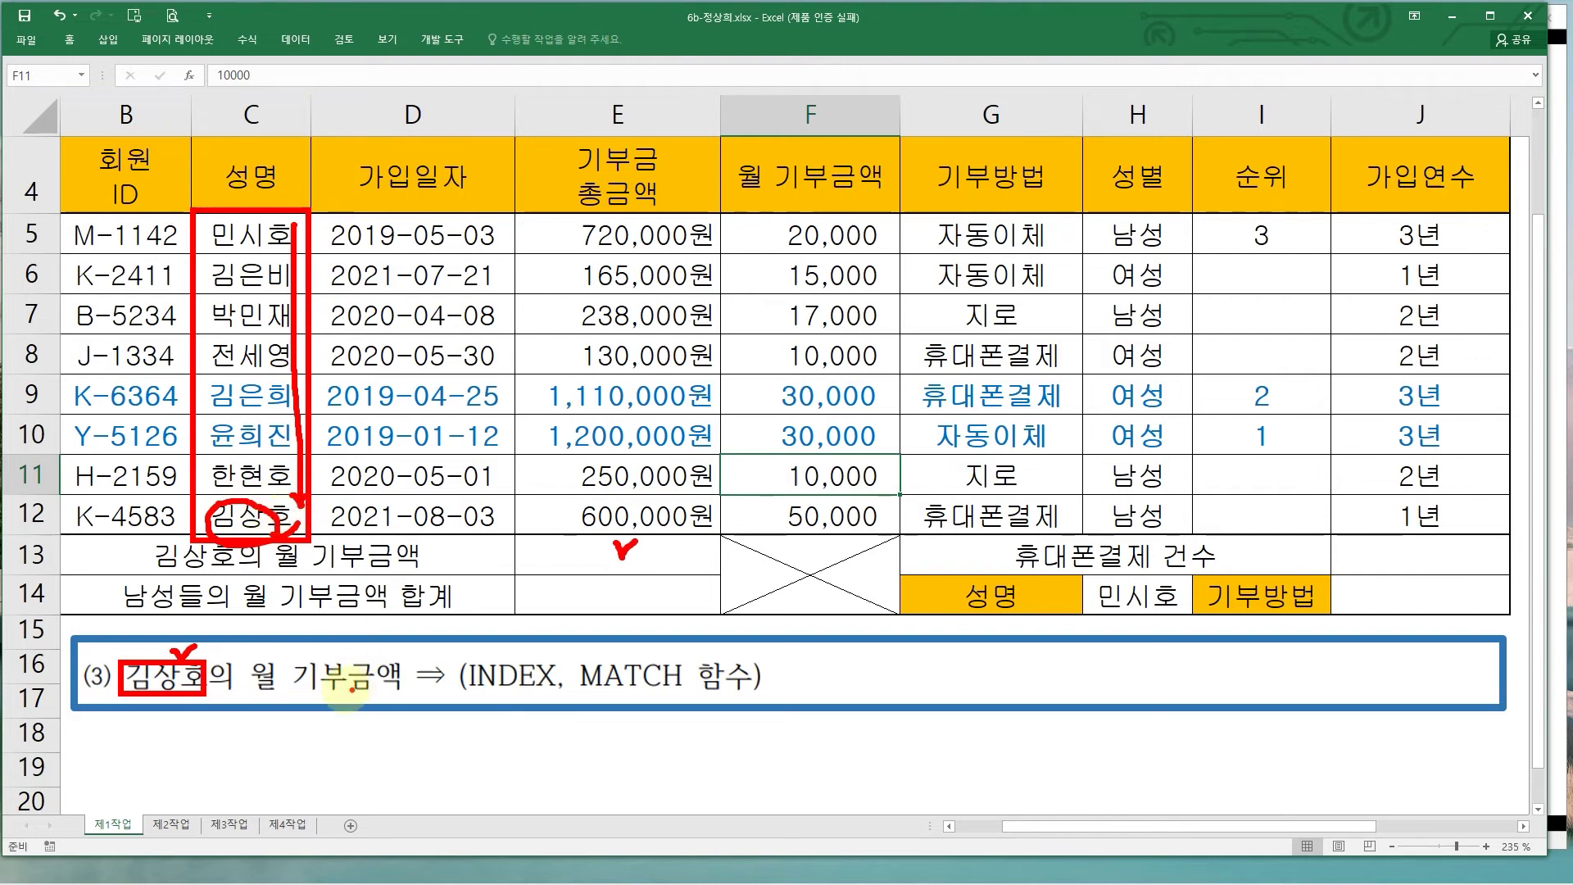
mouse_move(273, 523)
left_mouse_down()
mouse_move(762, 509)
mouse_move(928, 534)
left_mouse_up()
mouse_move(830, 504)
left_mouse_down()
mouse_move(829, 530)
mouse_move(737, 572)
mouse_move(662, 579)
mouse_move(695, 562)
left_mouse_up()
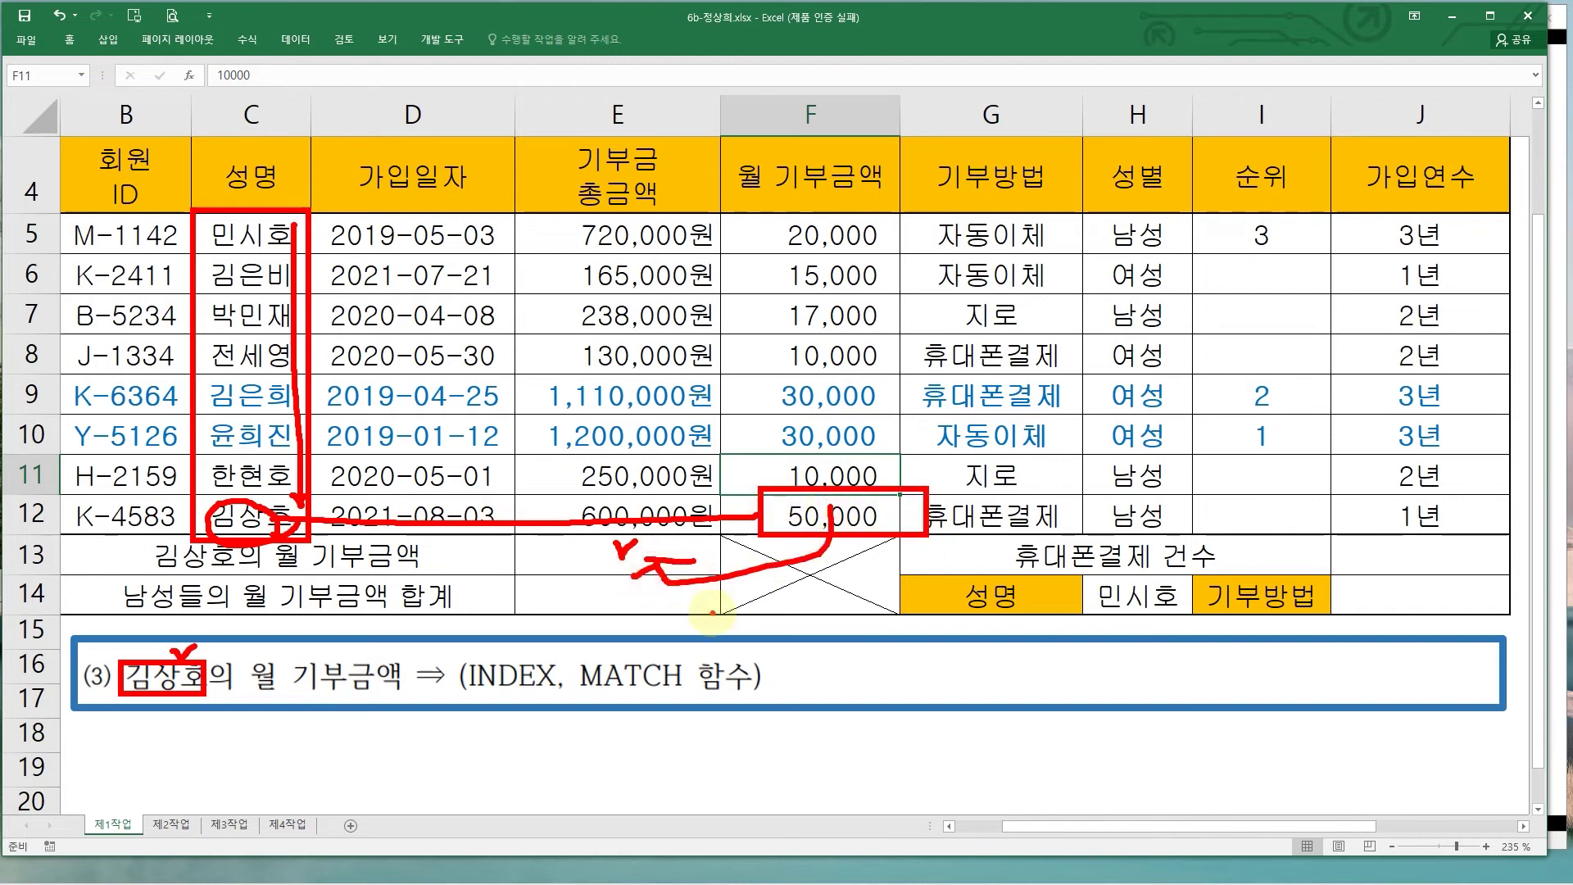
key("Escape")
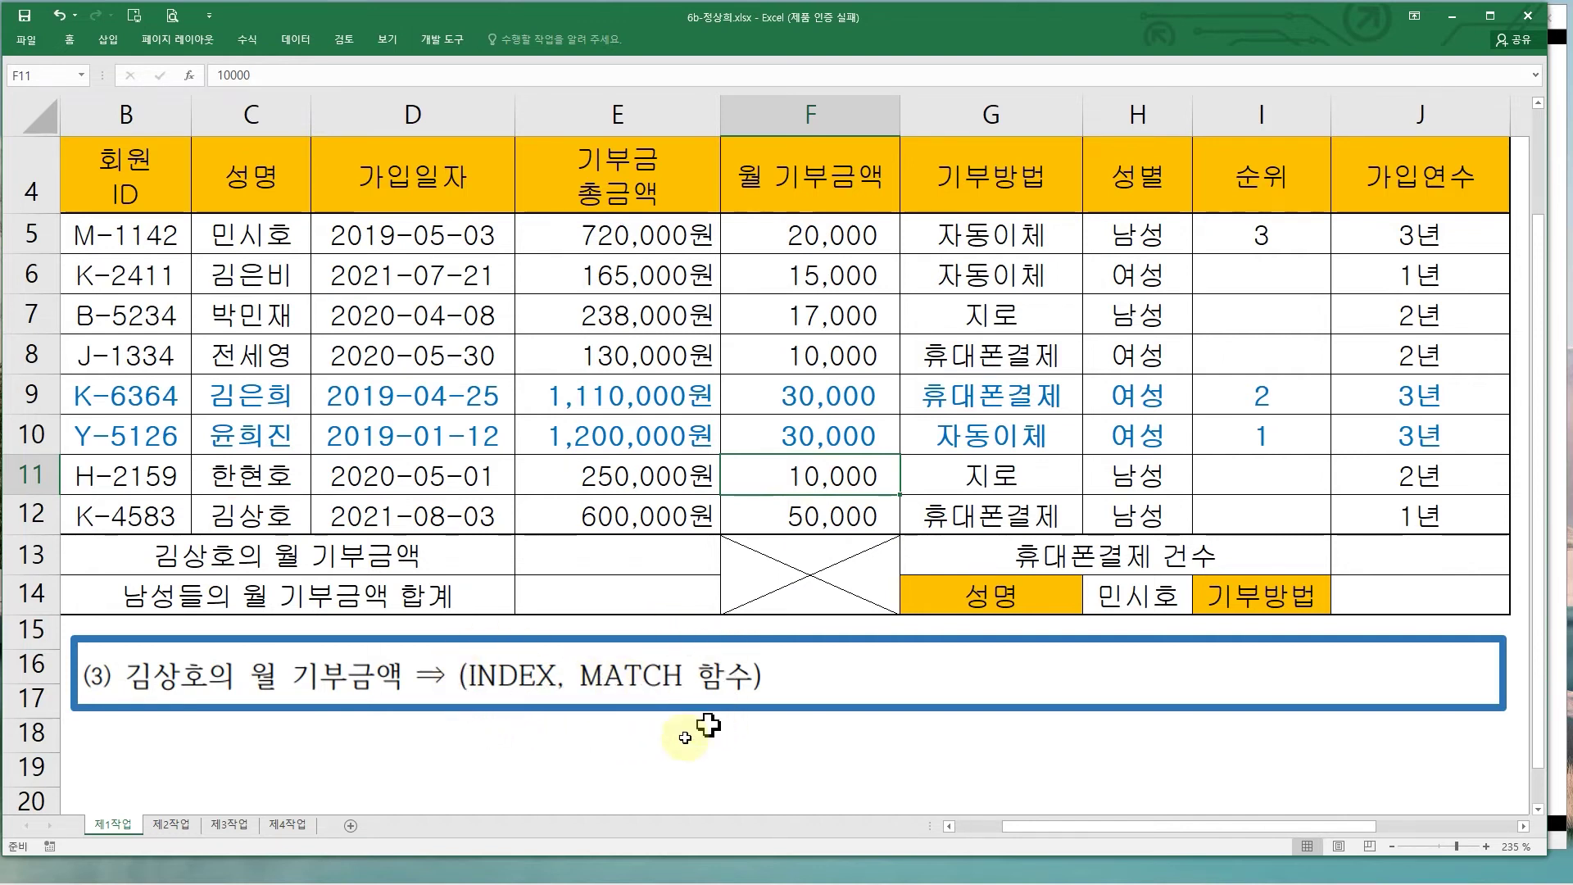
- Start a MATCH formula in E13 and open its function arguments beside the data needed for the lookup
left_click(559, 557)
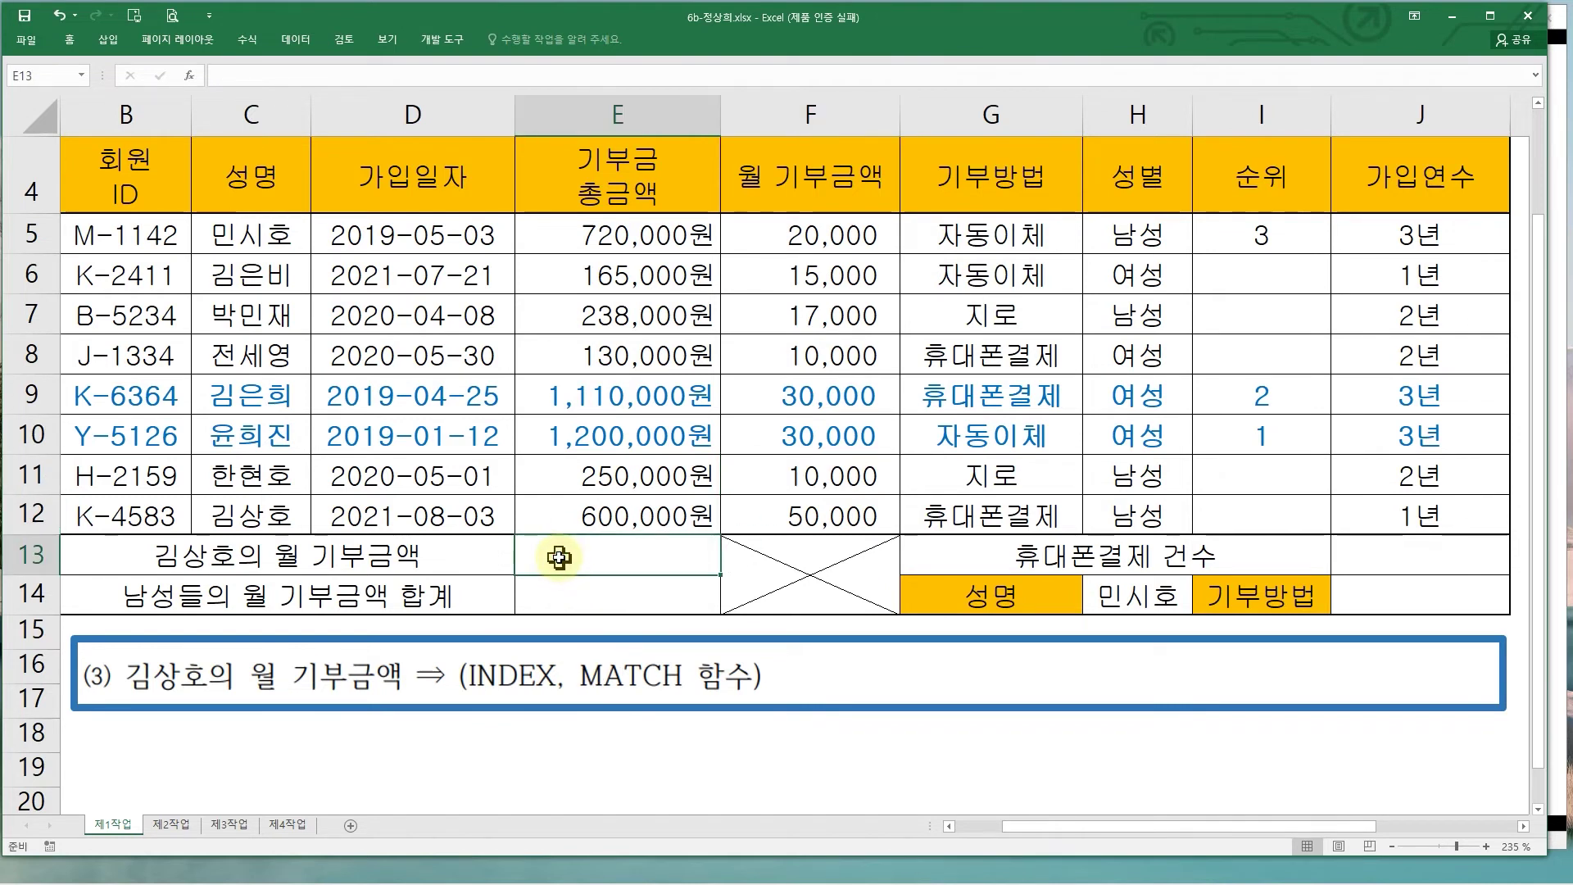
type("=ㅡ")
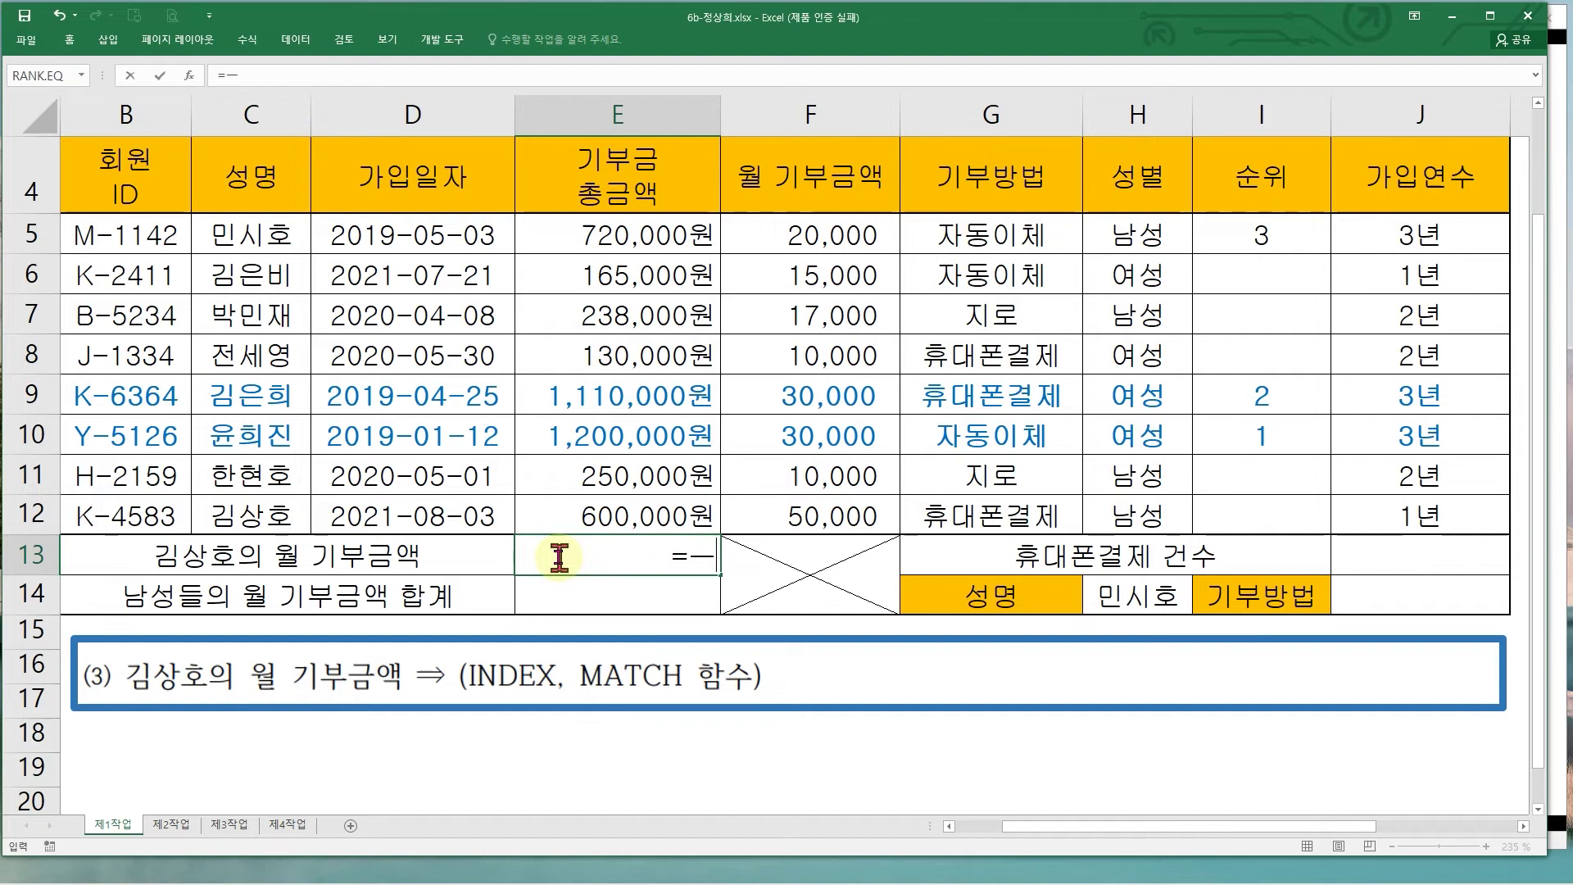
type("mat")
key("Tab")
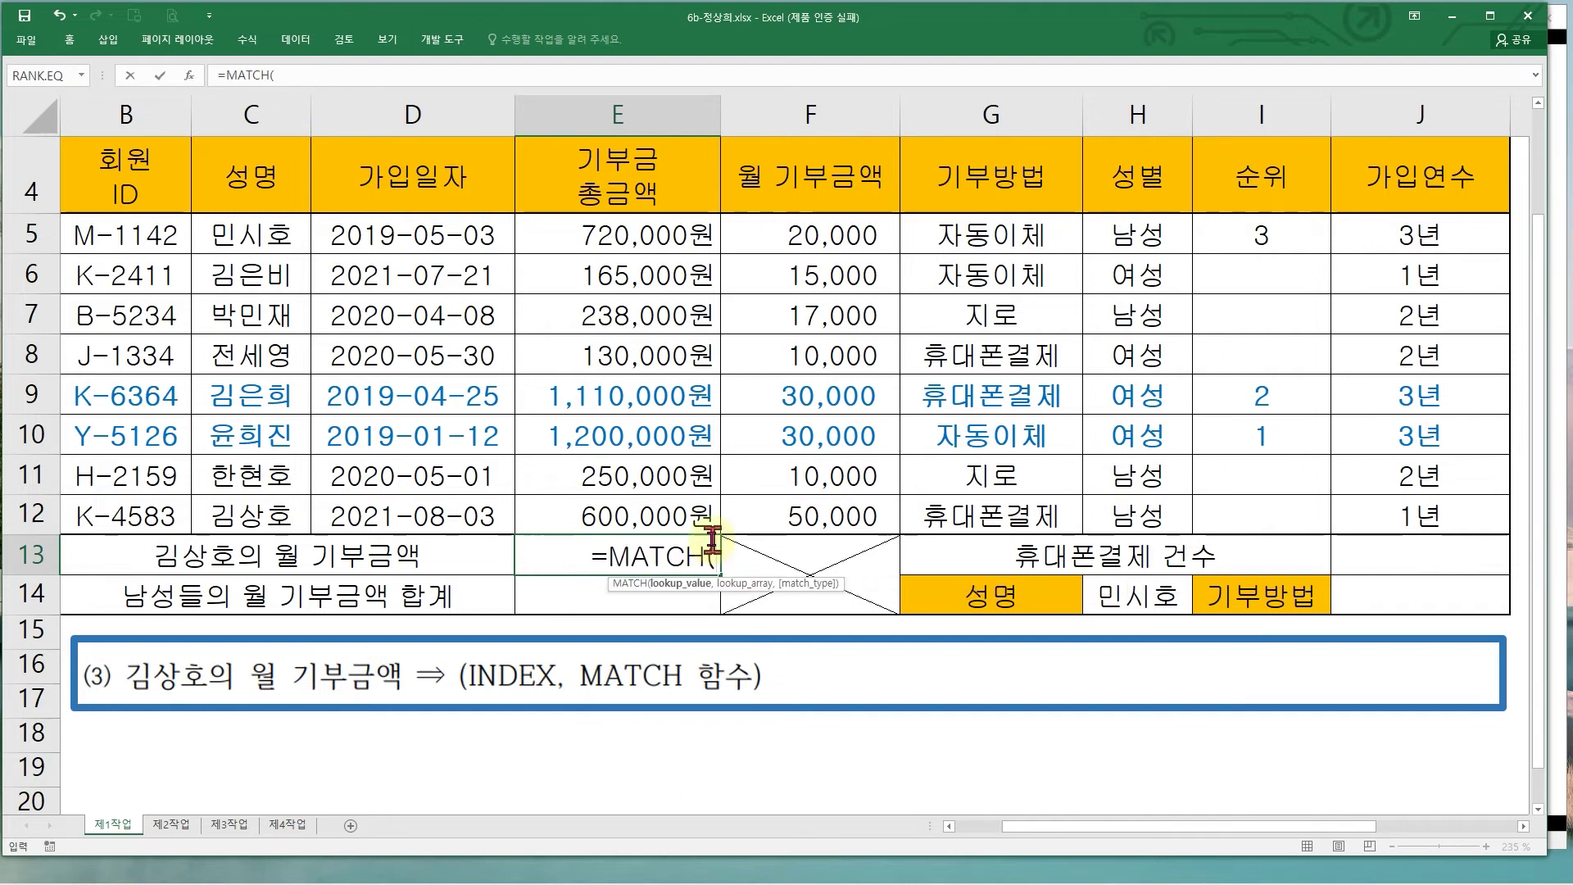
left_click(188, 75)
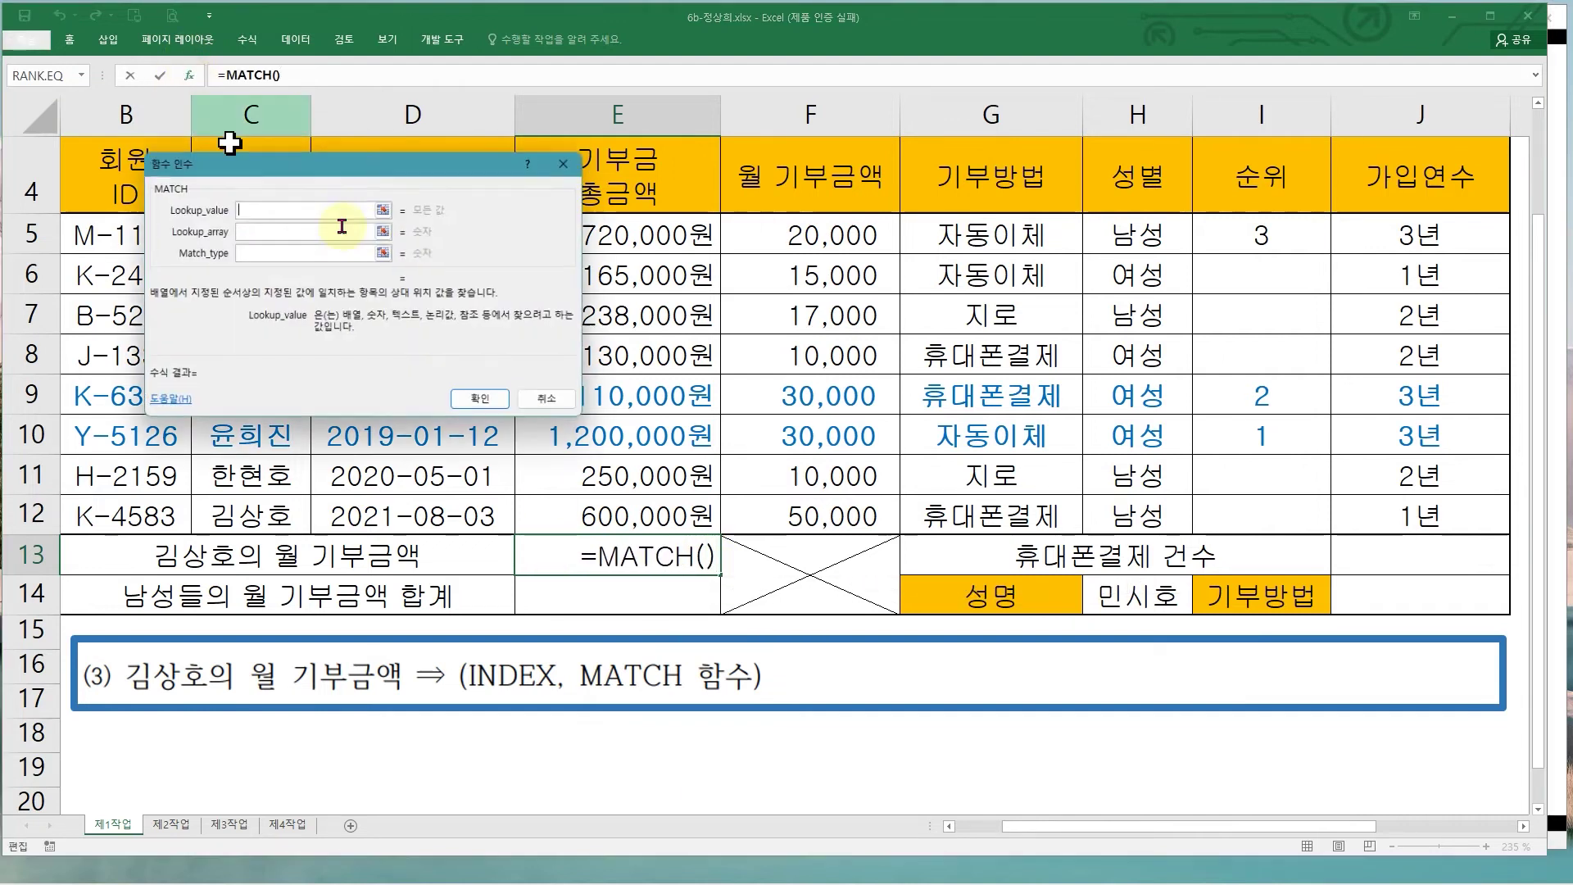
left_click_drag(361, 188, 232, 356)
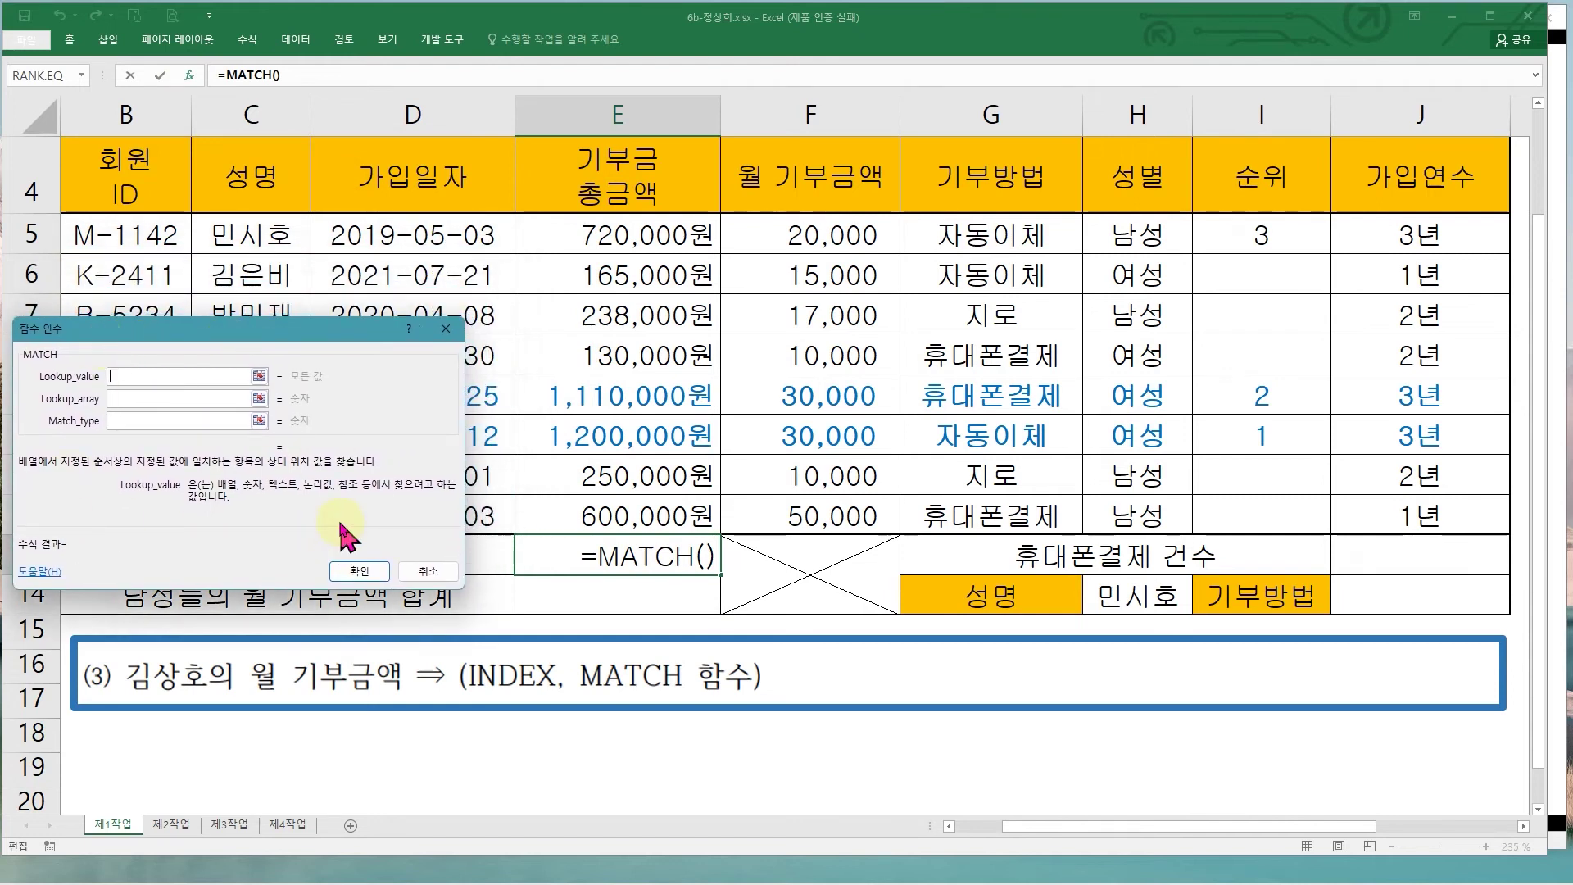
- Switch to the PowerPoint slide on MATCH and read its syntax and the E13 example
key("alt+Tab")
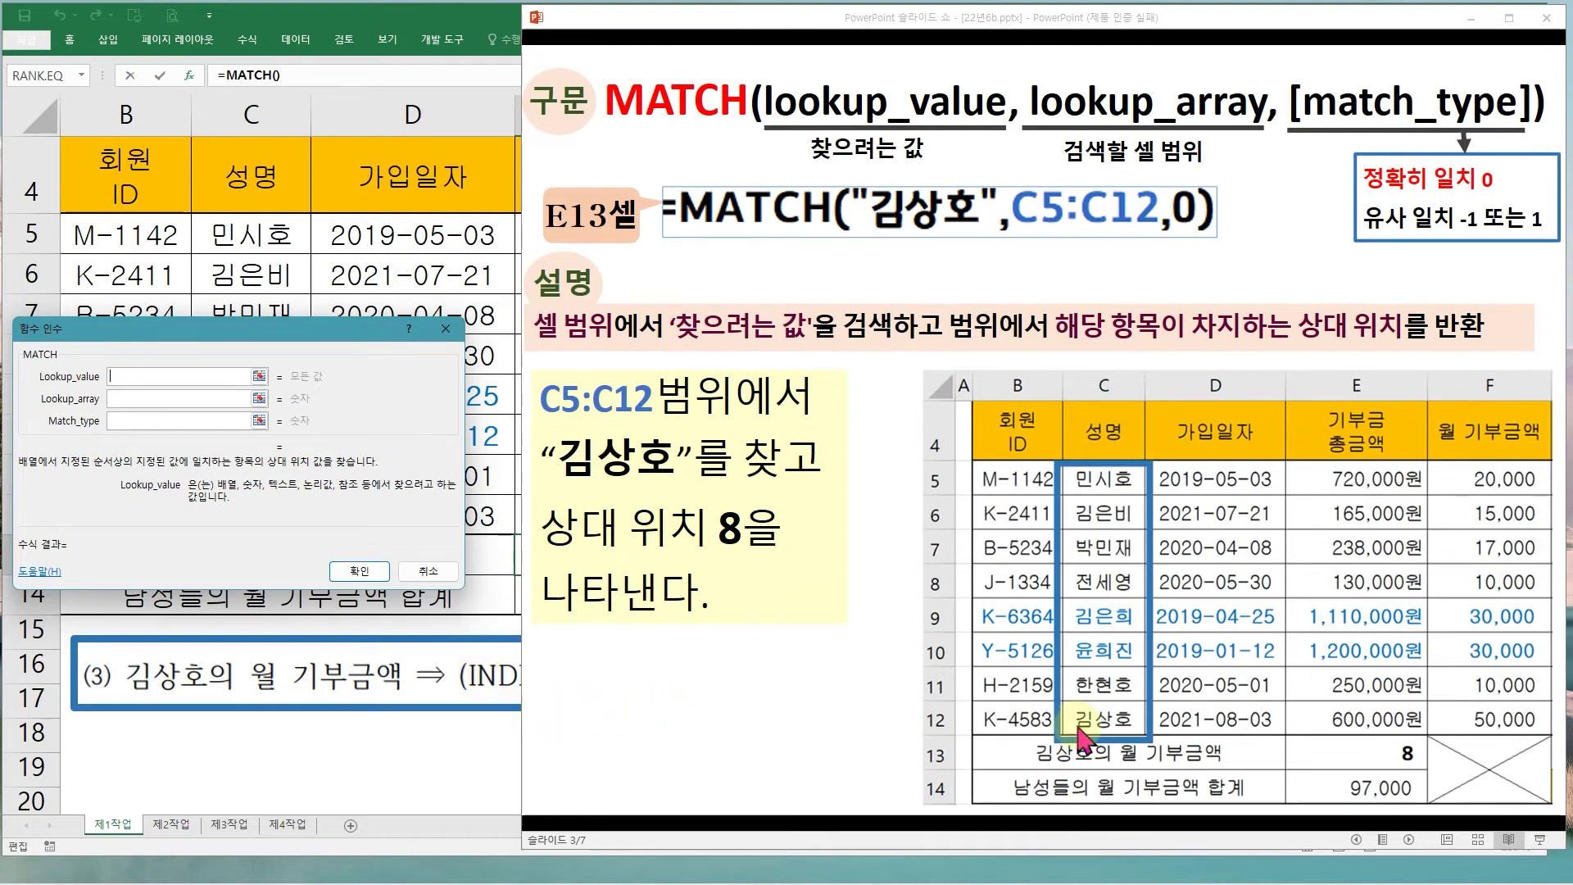
mouse_move(1388, 742)
left_mouse_down()
mouse_move(1431, 741)
mouse_move(1384, 771)
mouse_move(1432, 773)
left_mouse_up()
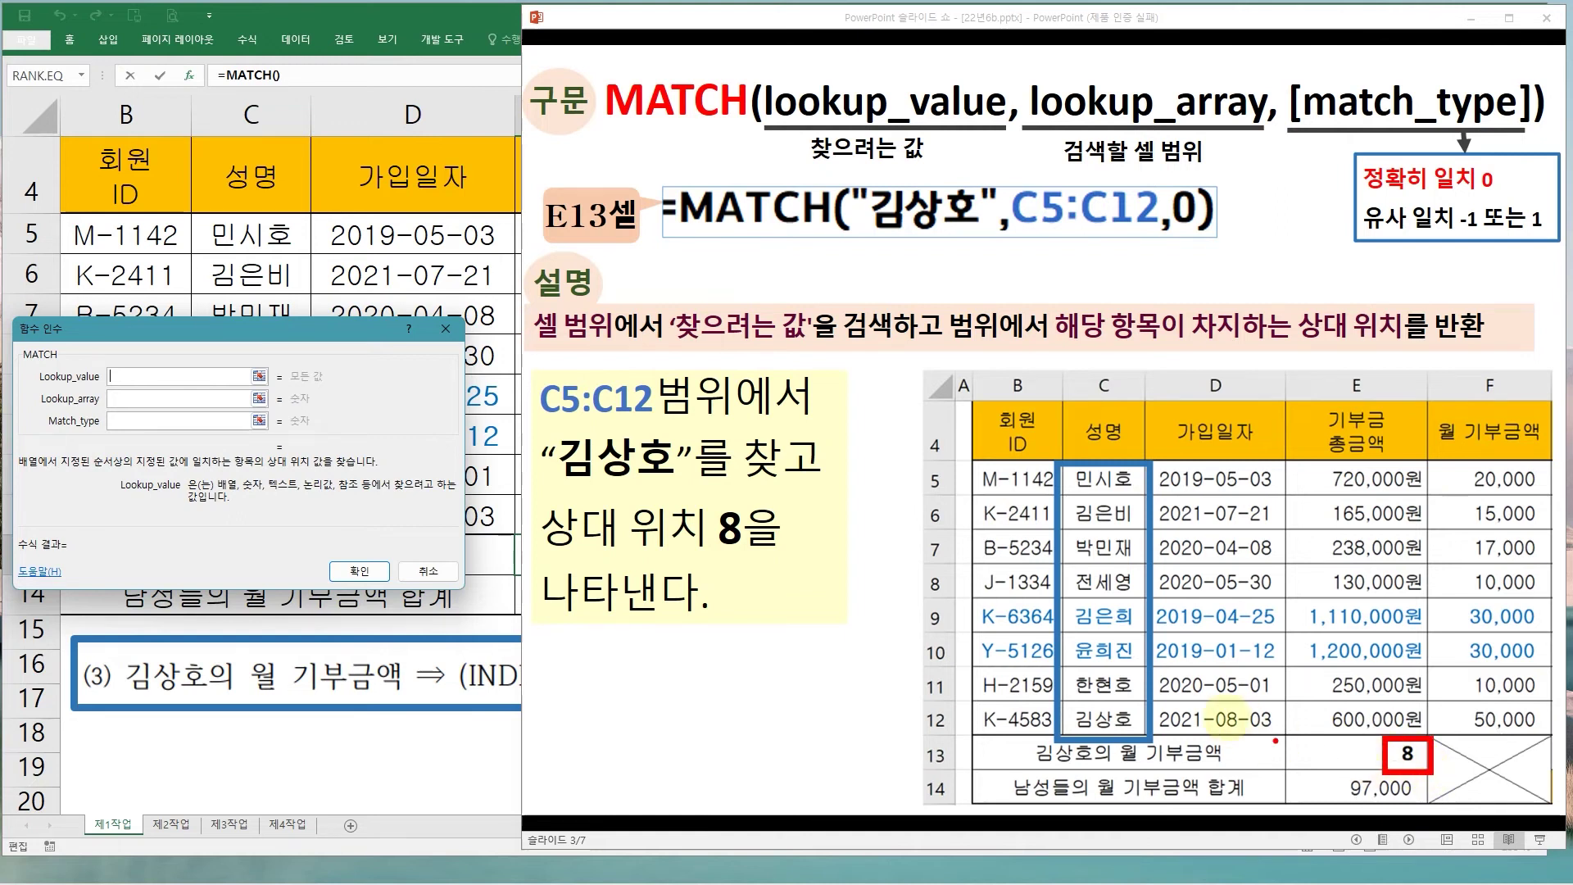
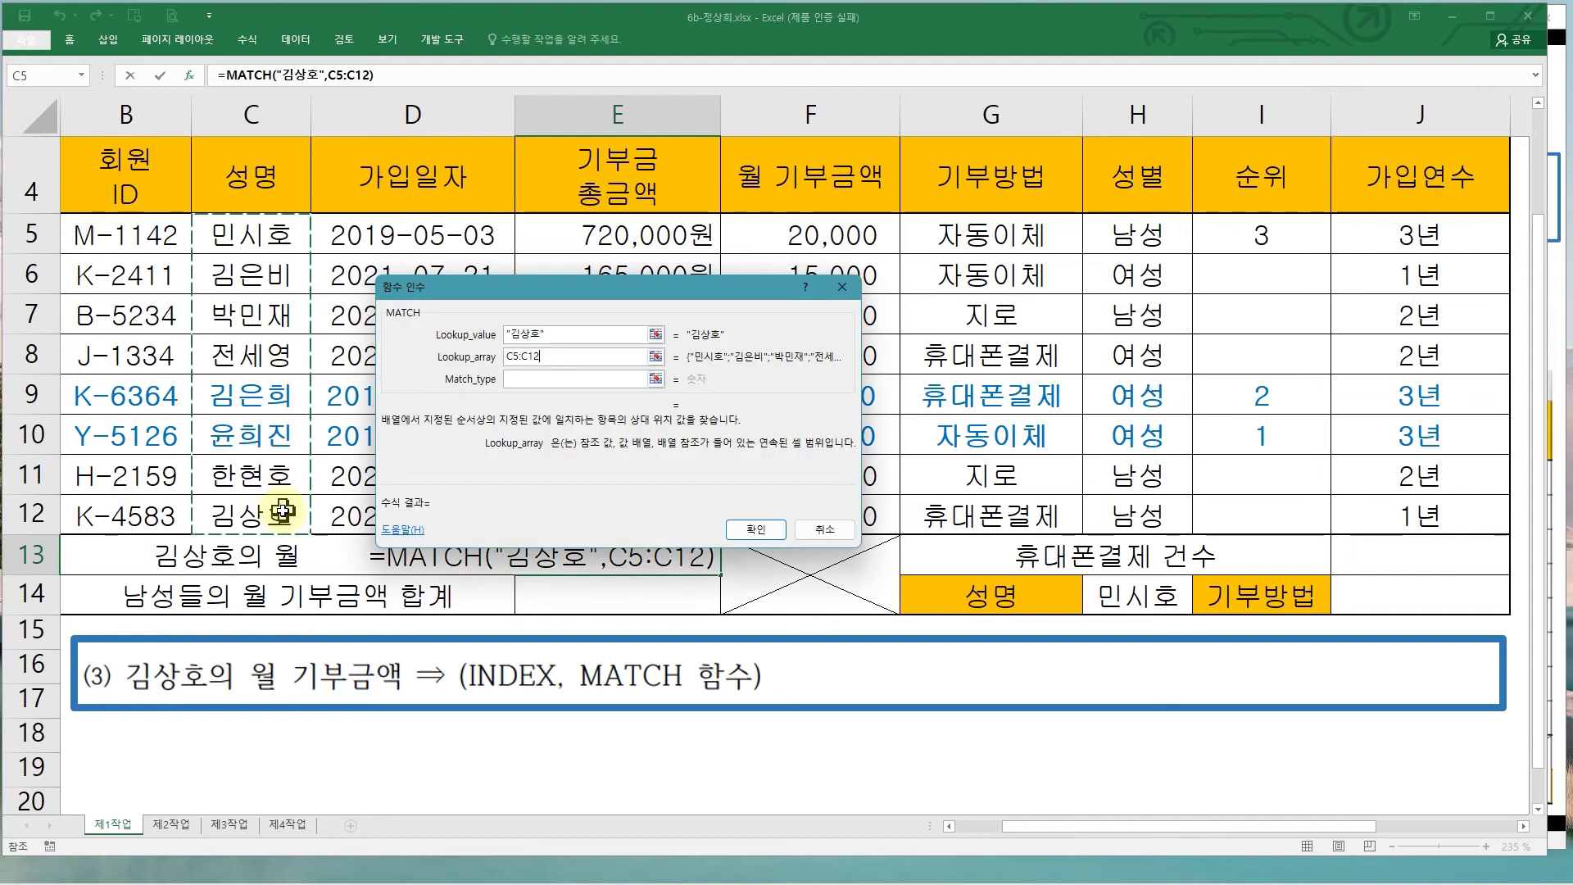
- Check C5:C12 as the MATCH lookup array, set Match_type to 0 and confirm the function in E13
left_click_drag(195, 214, 305, 530)
left_click_drag(303, 402, 431, 356)
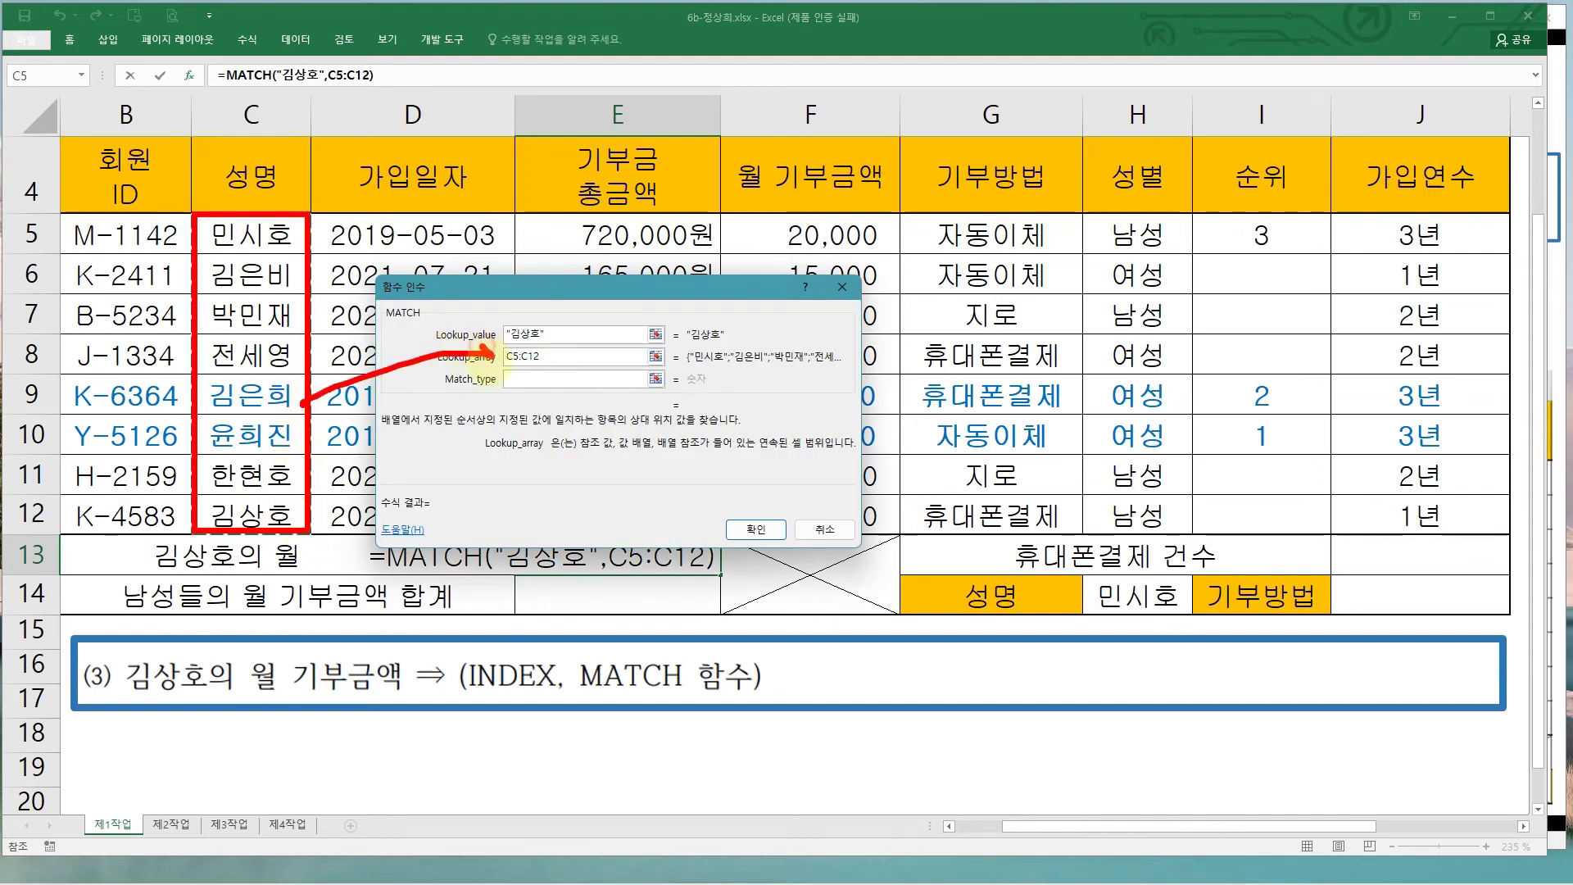
left_click(527, 379)
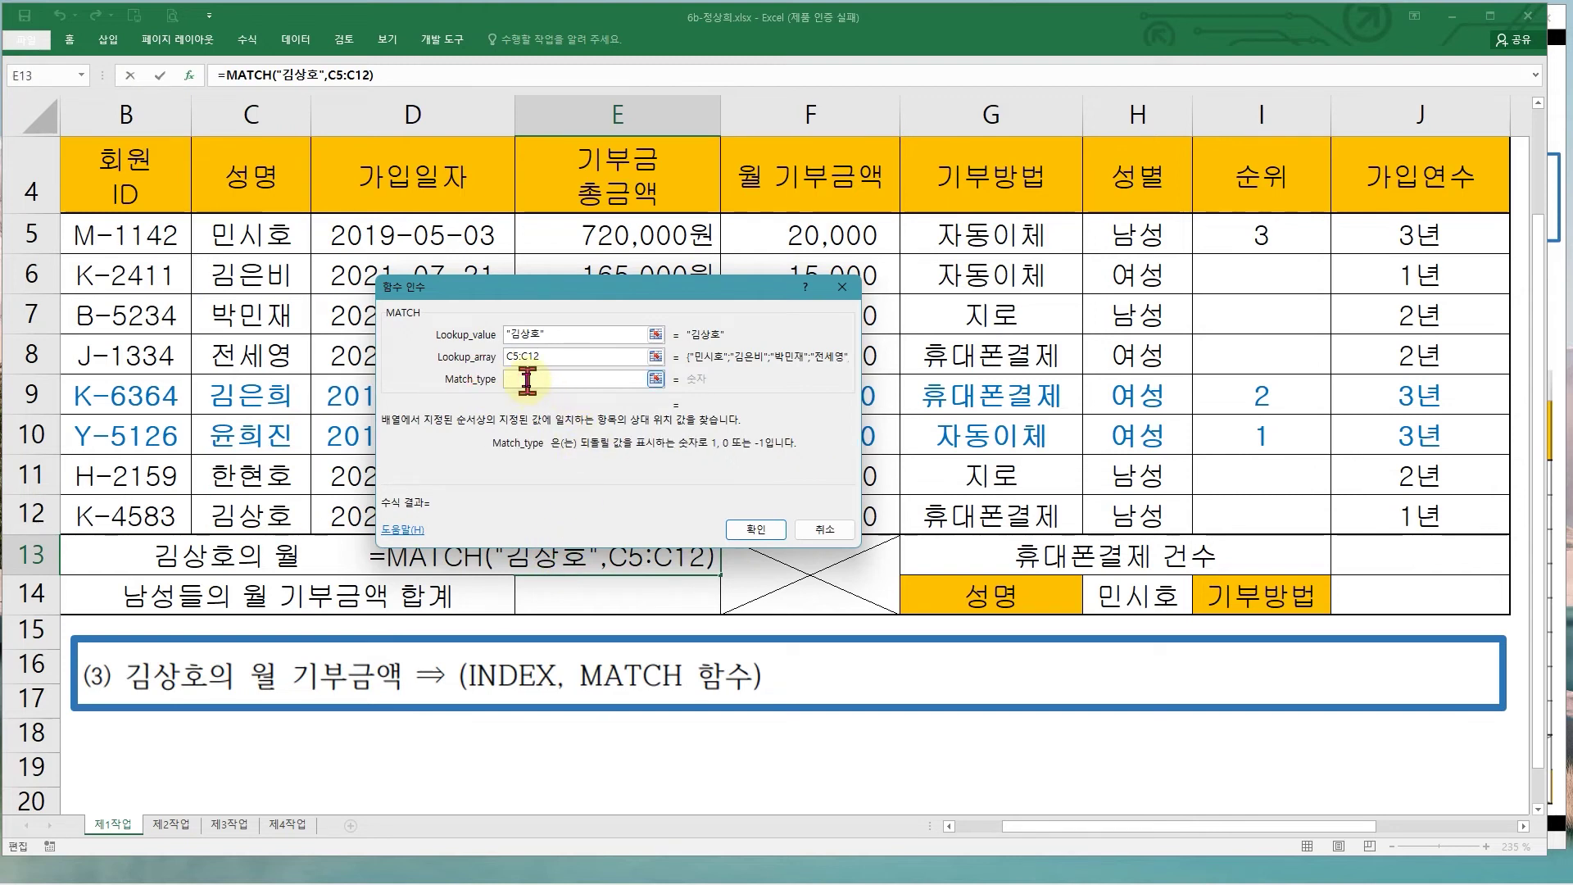
type("0")
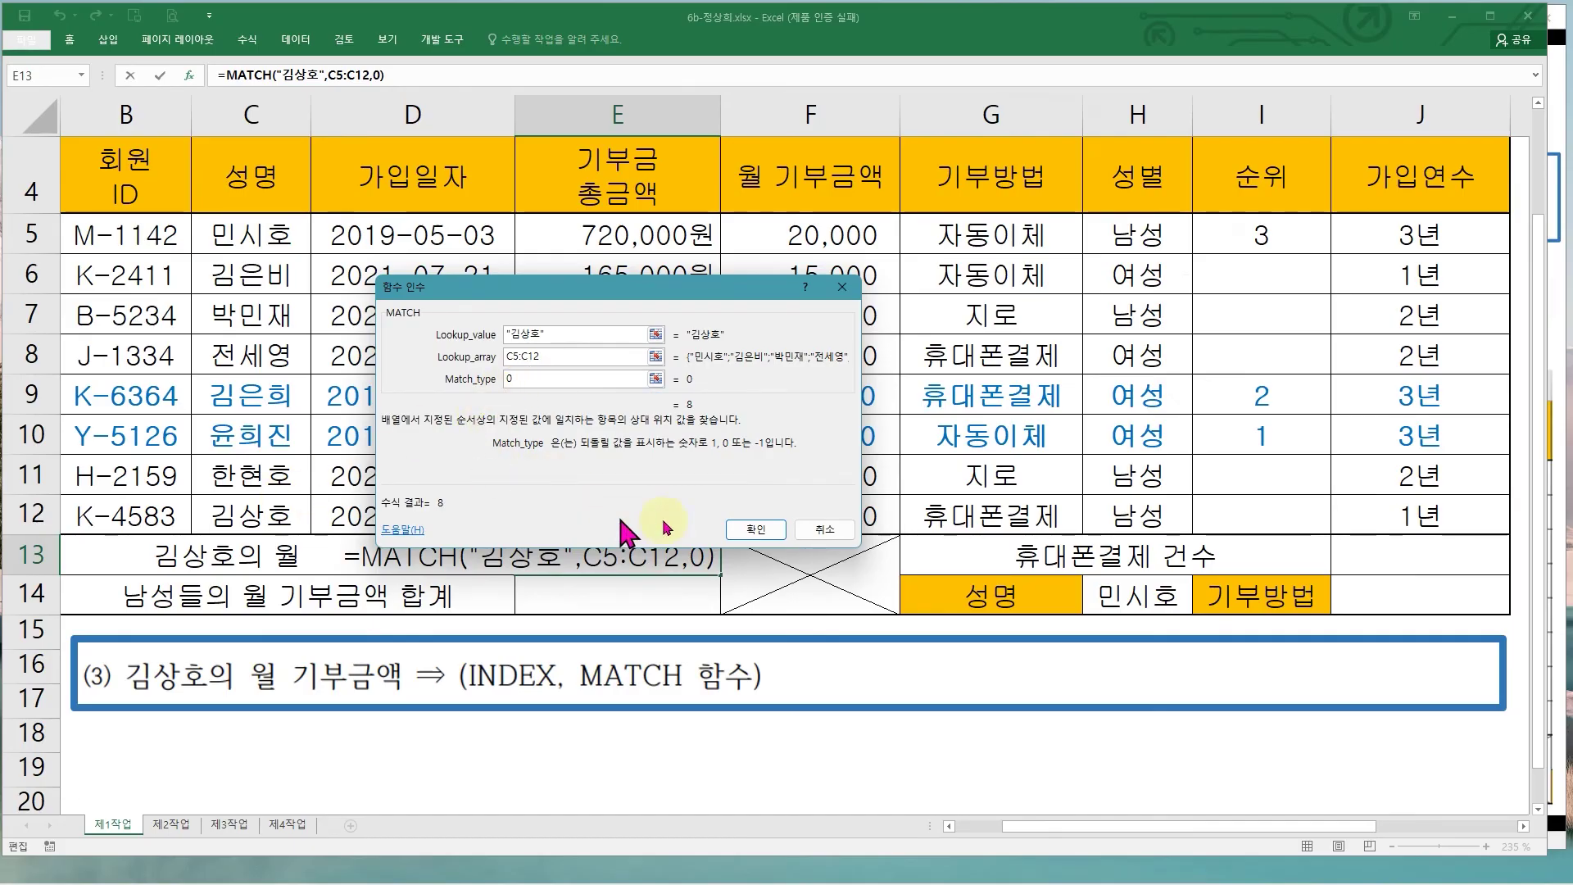
left_click(741, 527)
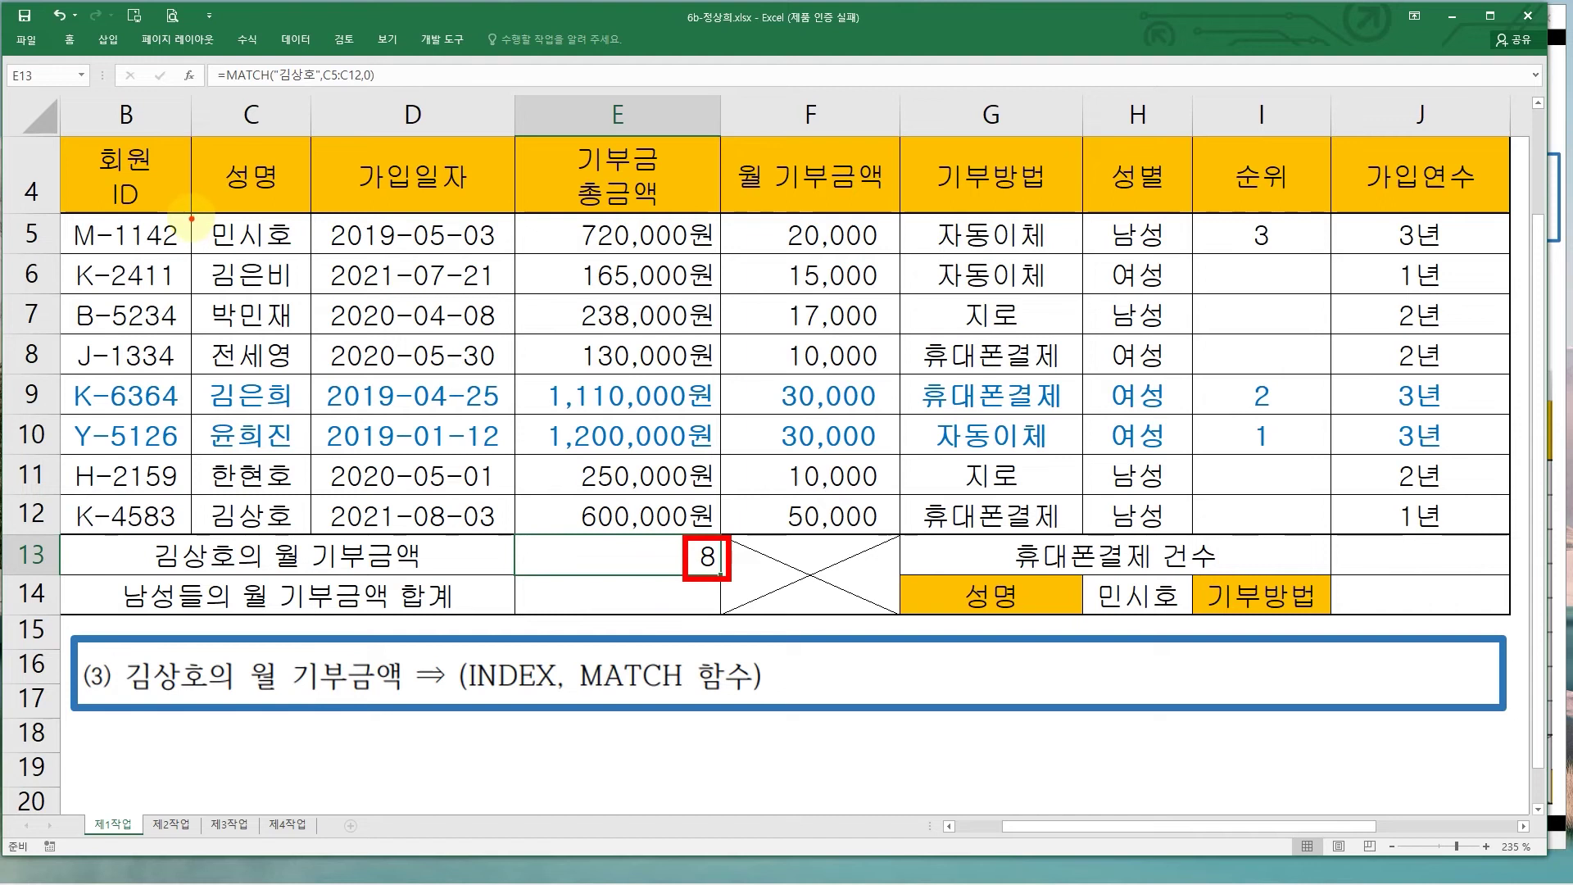
- Examine how MATCH counts down the 성명 range C5:C12 to give the relative position in E13
mouse_move(190, 212)
left_mouse_down()
mouse_move(303, 479)
mouse_move(307, 528)
mouse_move(299, 512)
left_mouse_up()
left_click_drag(260, 238, 268, 270)
mouse_move(280, 418)
left_mouse_down()
mouse_move(294, 495)
mouse_move(264, 537)
mouse_move(312, 537)
mouse_move(366, 508)
mouse_move(684, 557)
mouse_move(670, 571)
left_mouse_up()
left_click(297, 514)
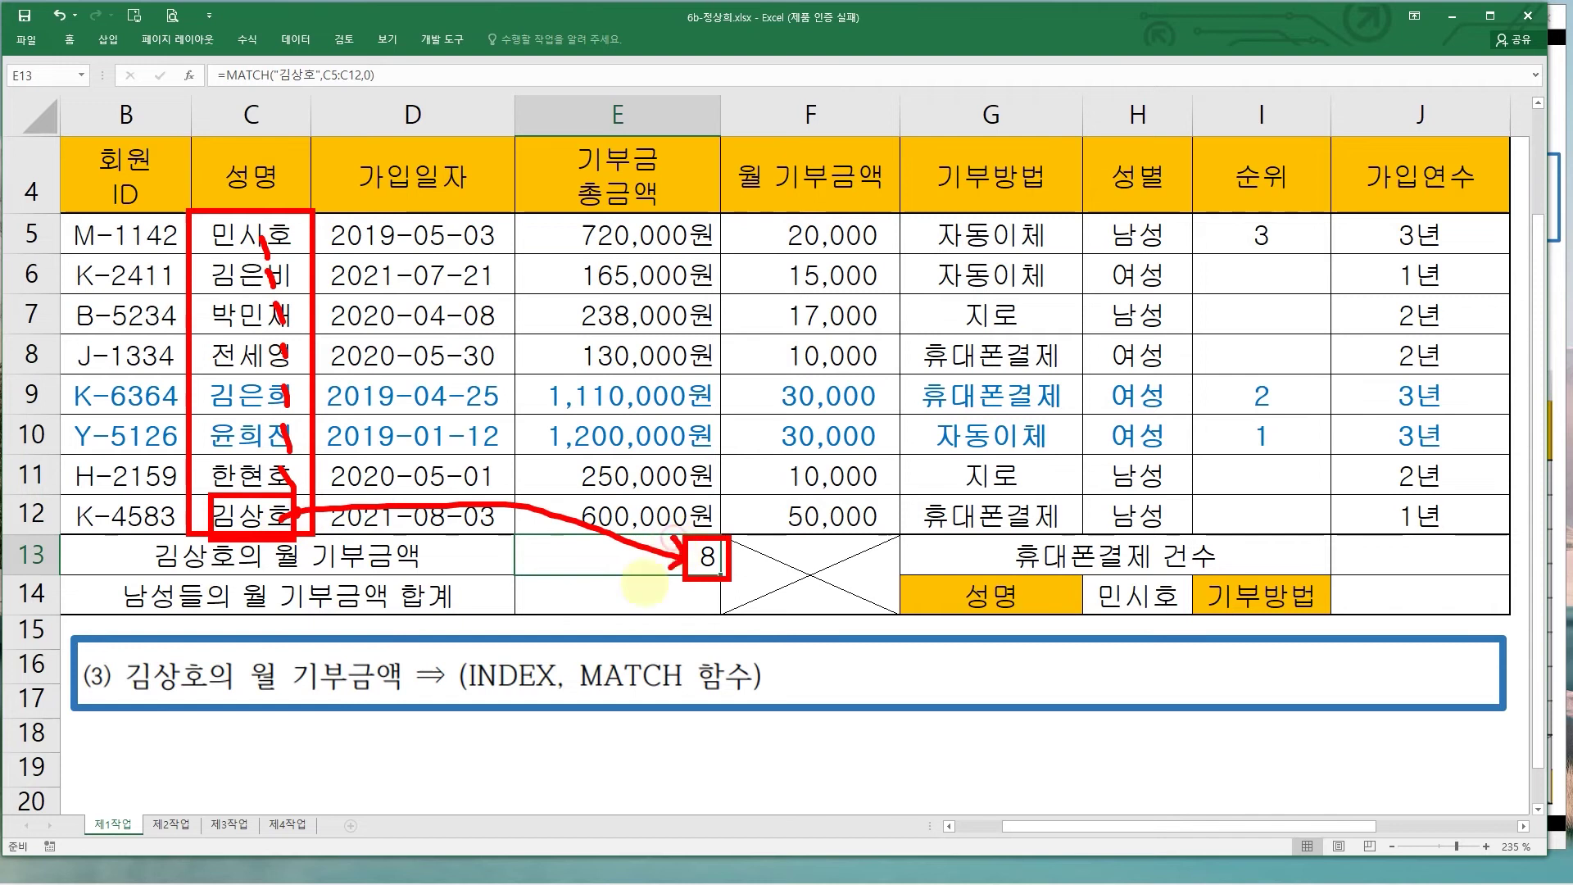
key("Escape")
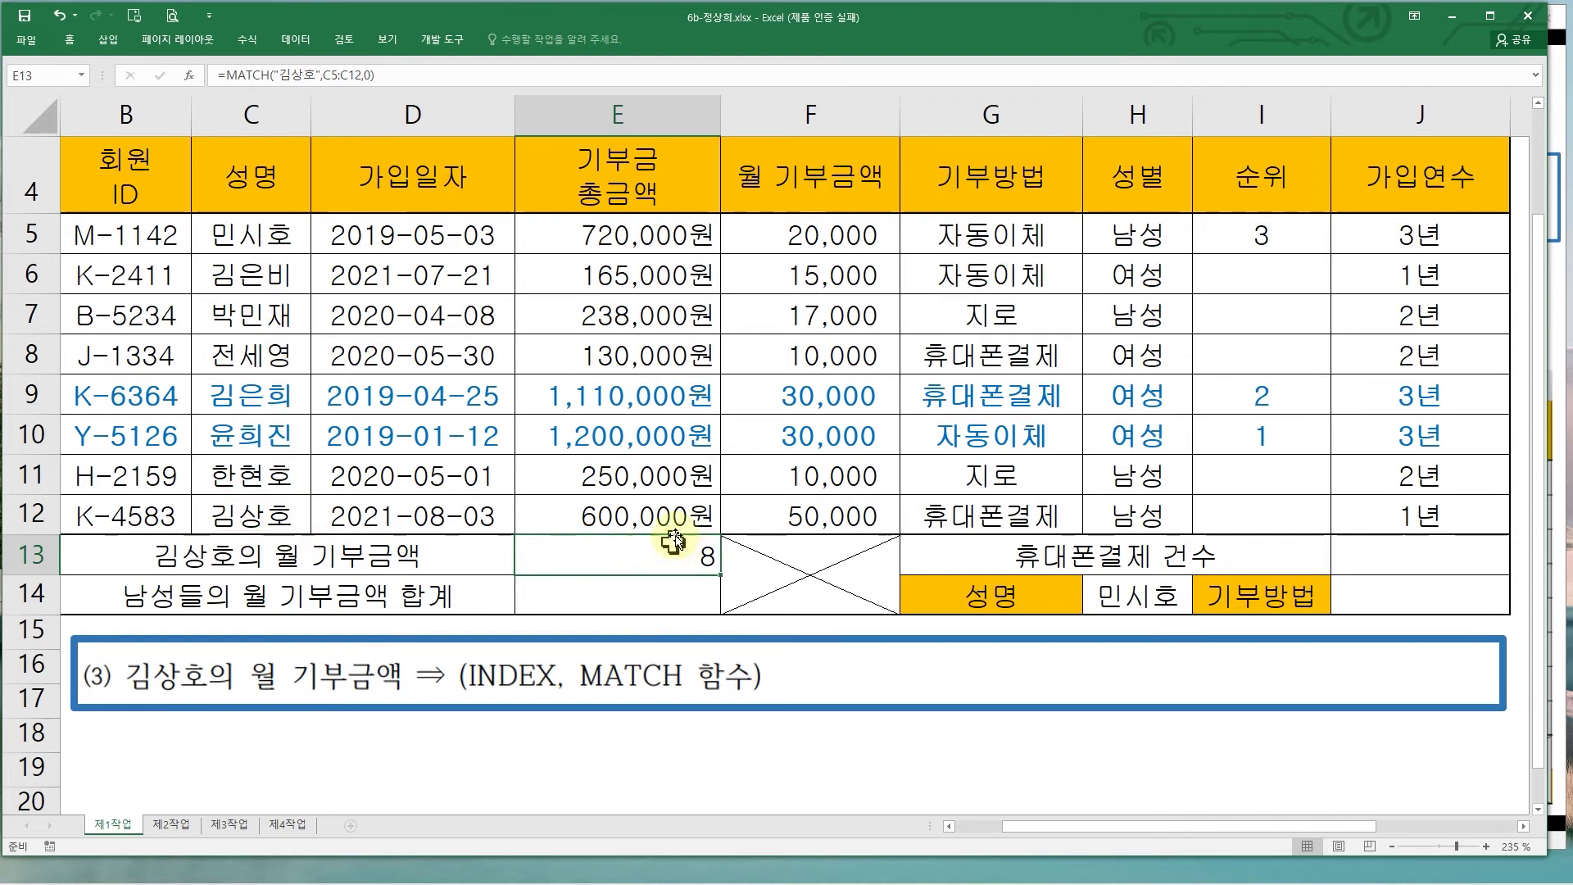
- Change the lookup array of the MATCH formula in E13 to C4:C12, including the 성명 header
double_click(682, 555)
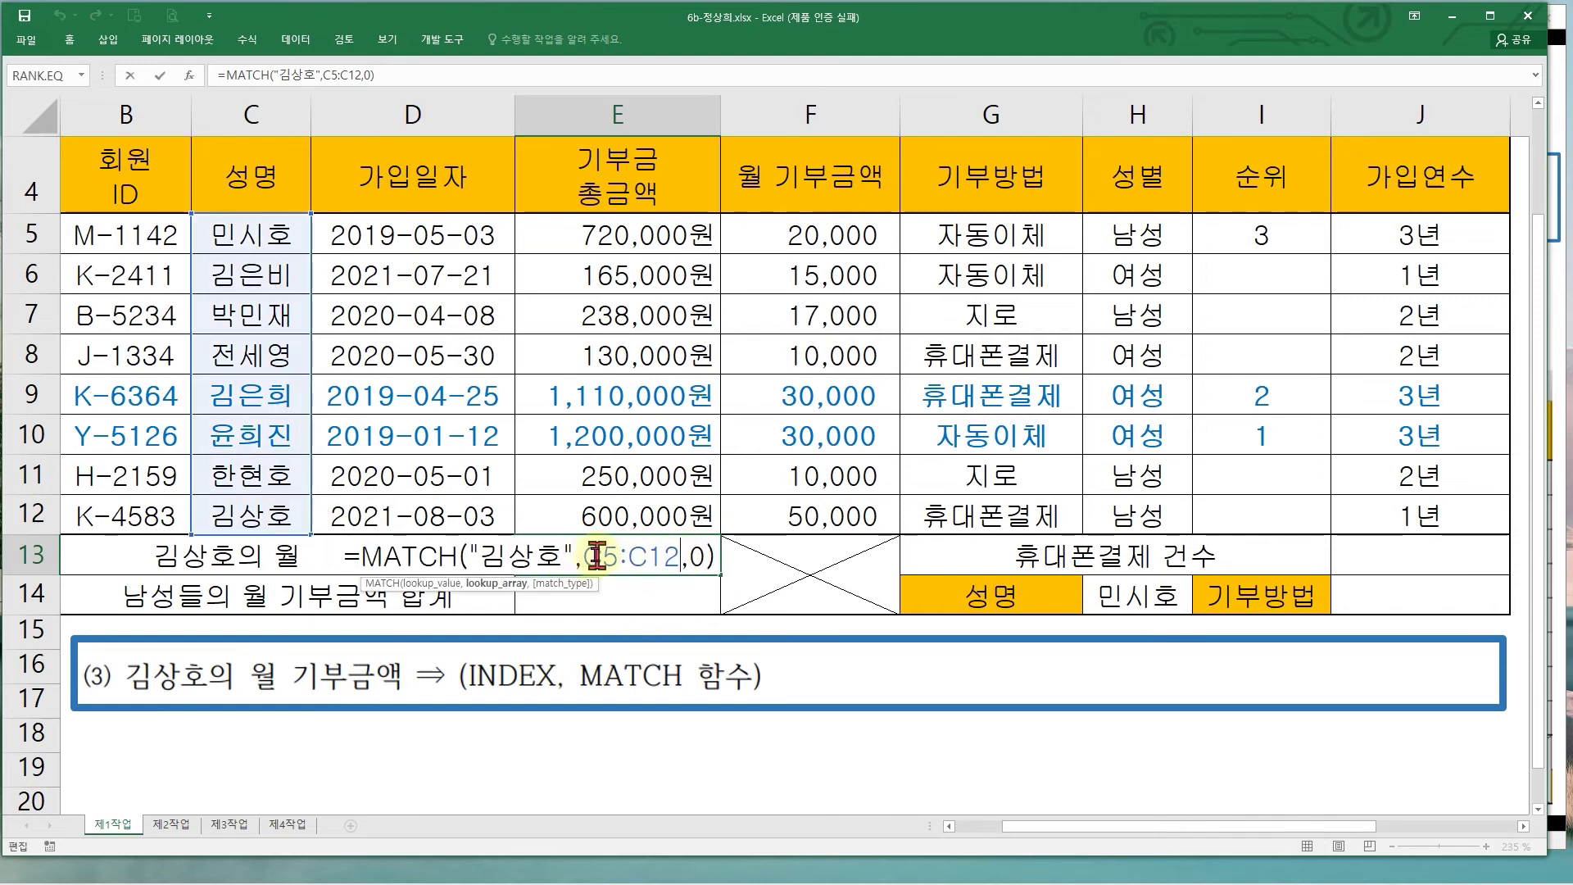
left_click_drag(583, 556, 682, 560)
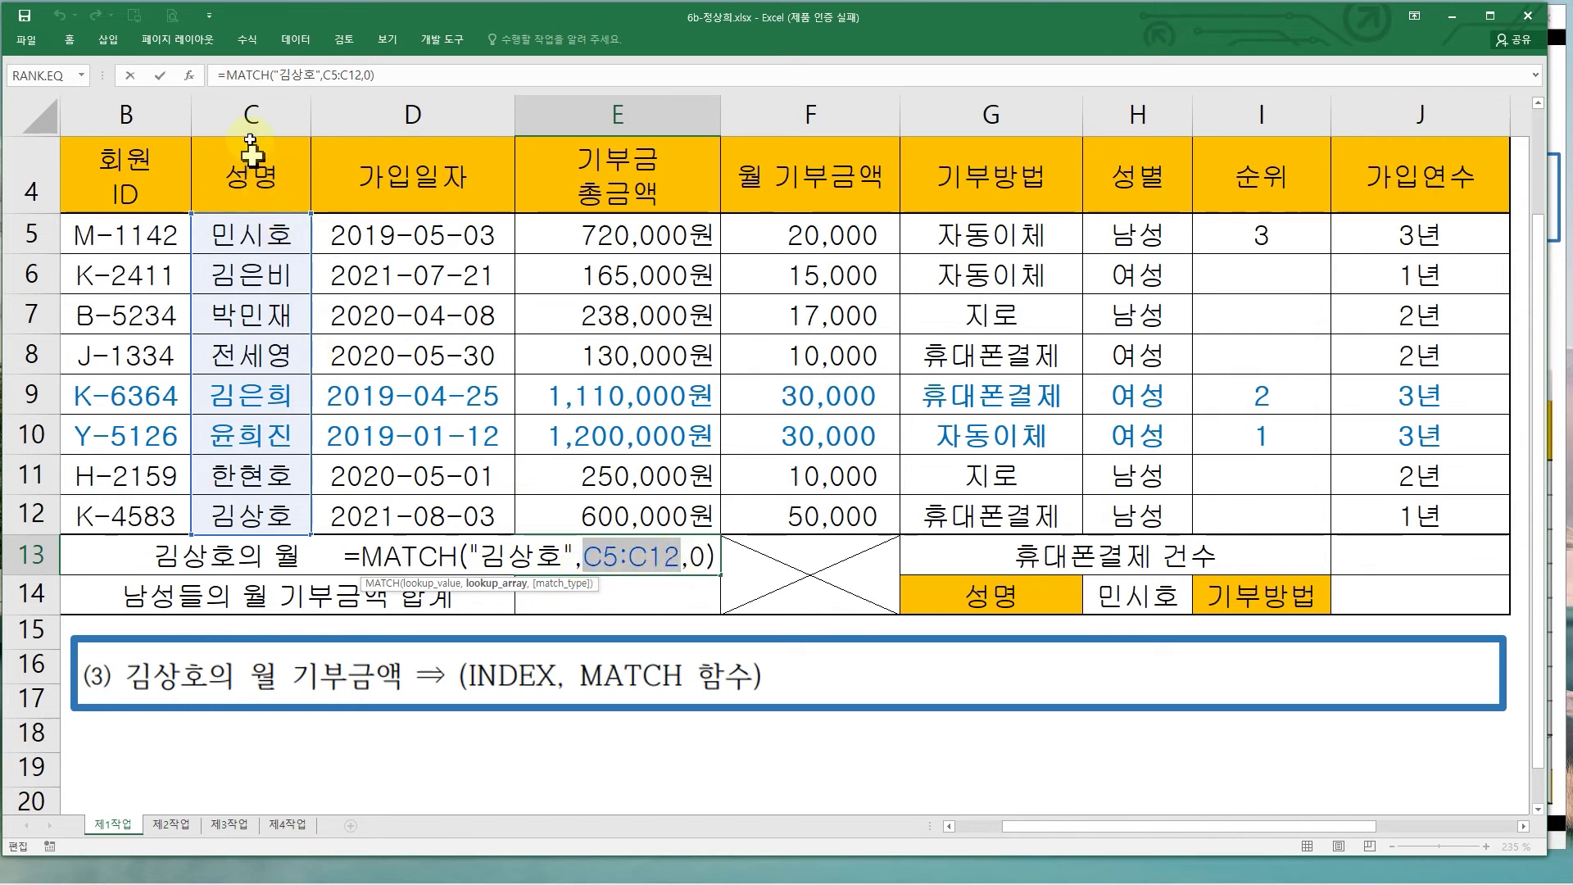
left_click_drag(253, 149, 263, 514)
left_click_drag(187, 133, 313, 533)
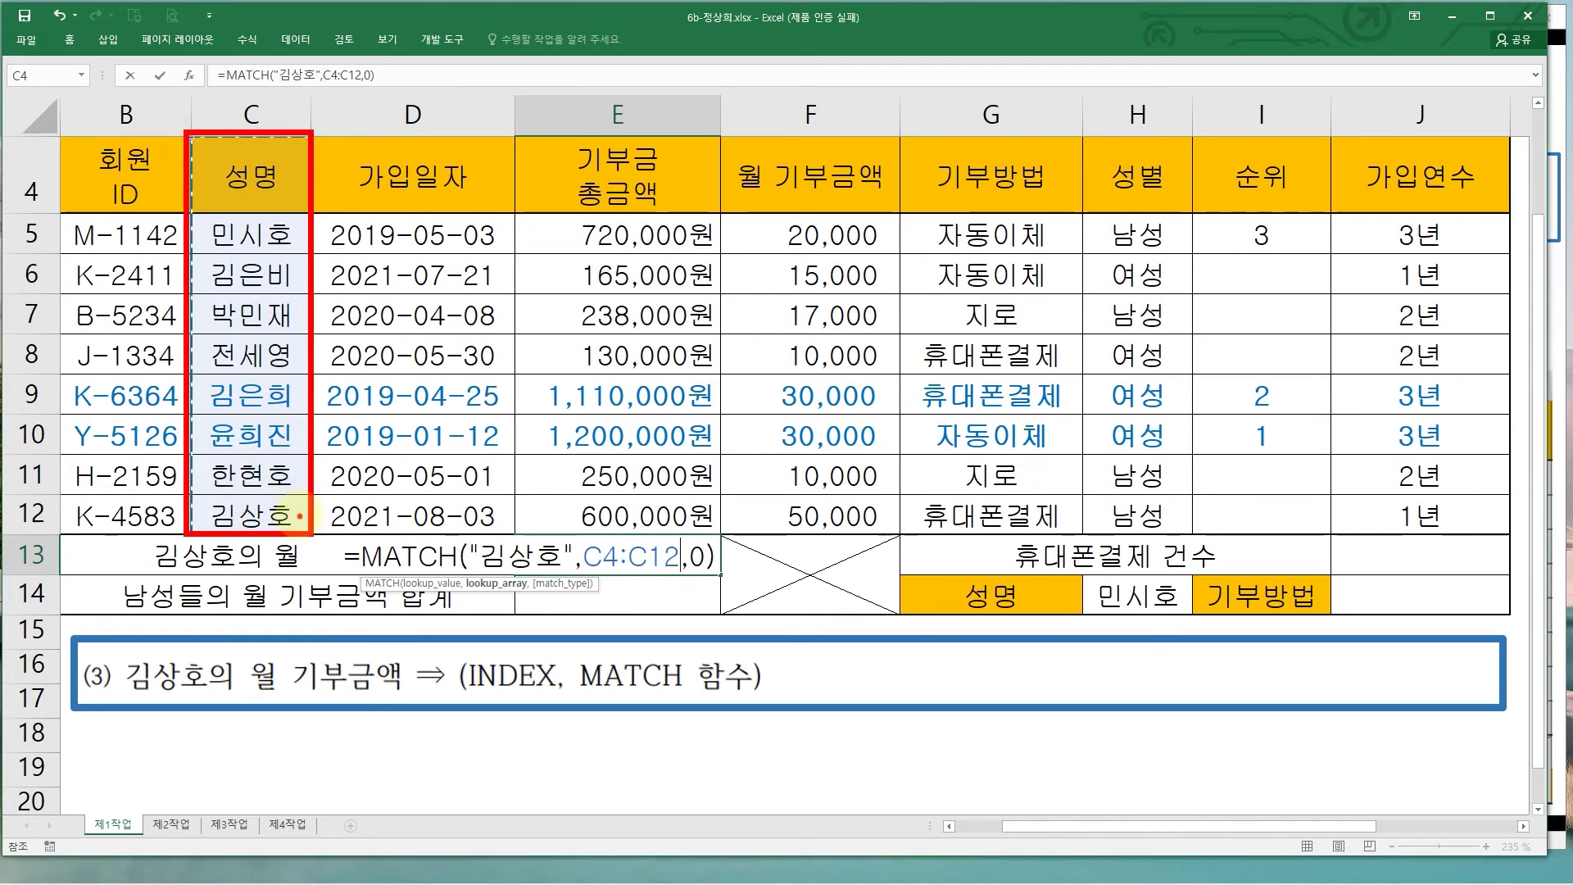
left_click_drag(292, 508, 304, 555)
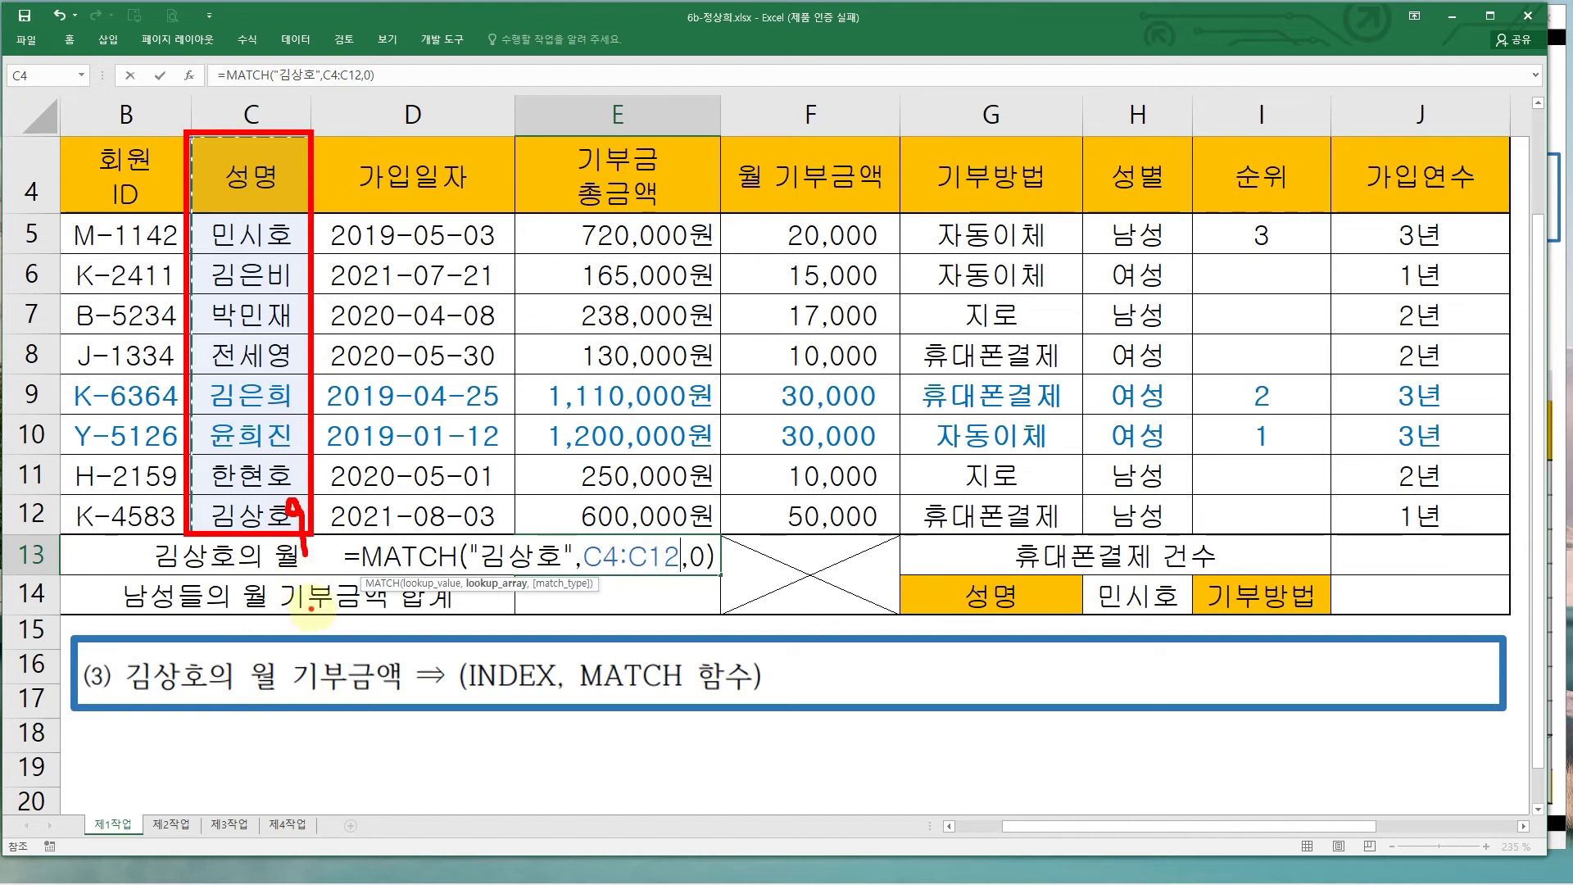
key("Return")
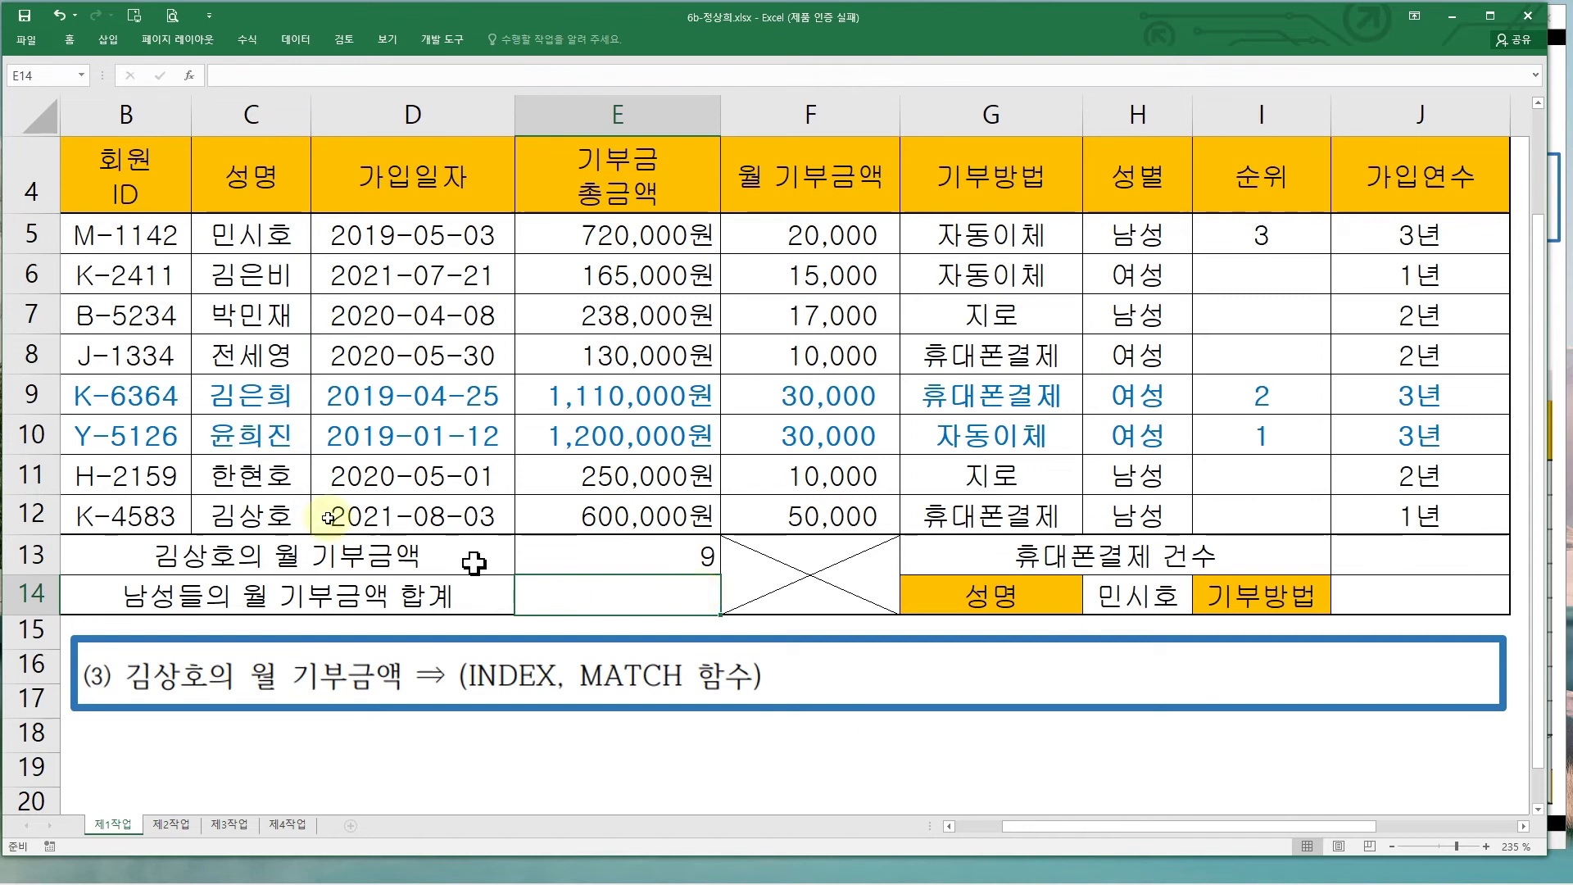
- Examine the data rows without the header, C5:F12, and the searched member's row across to 월 기부금액
left_click_drag(236, 197, 264, 205)
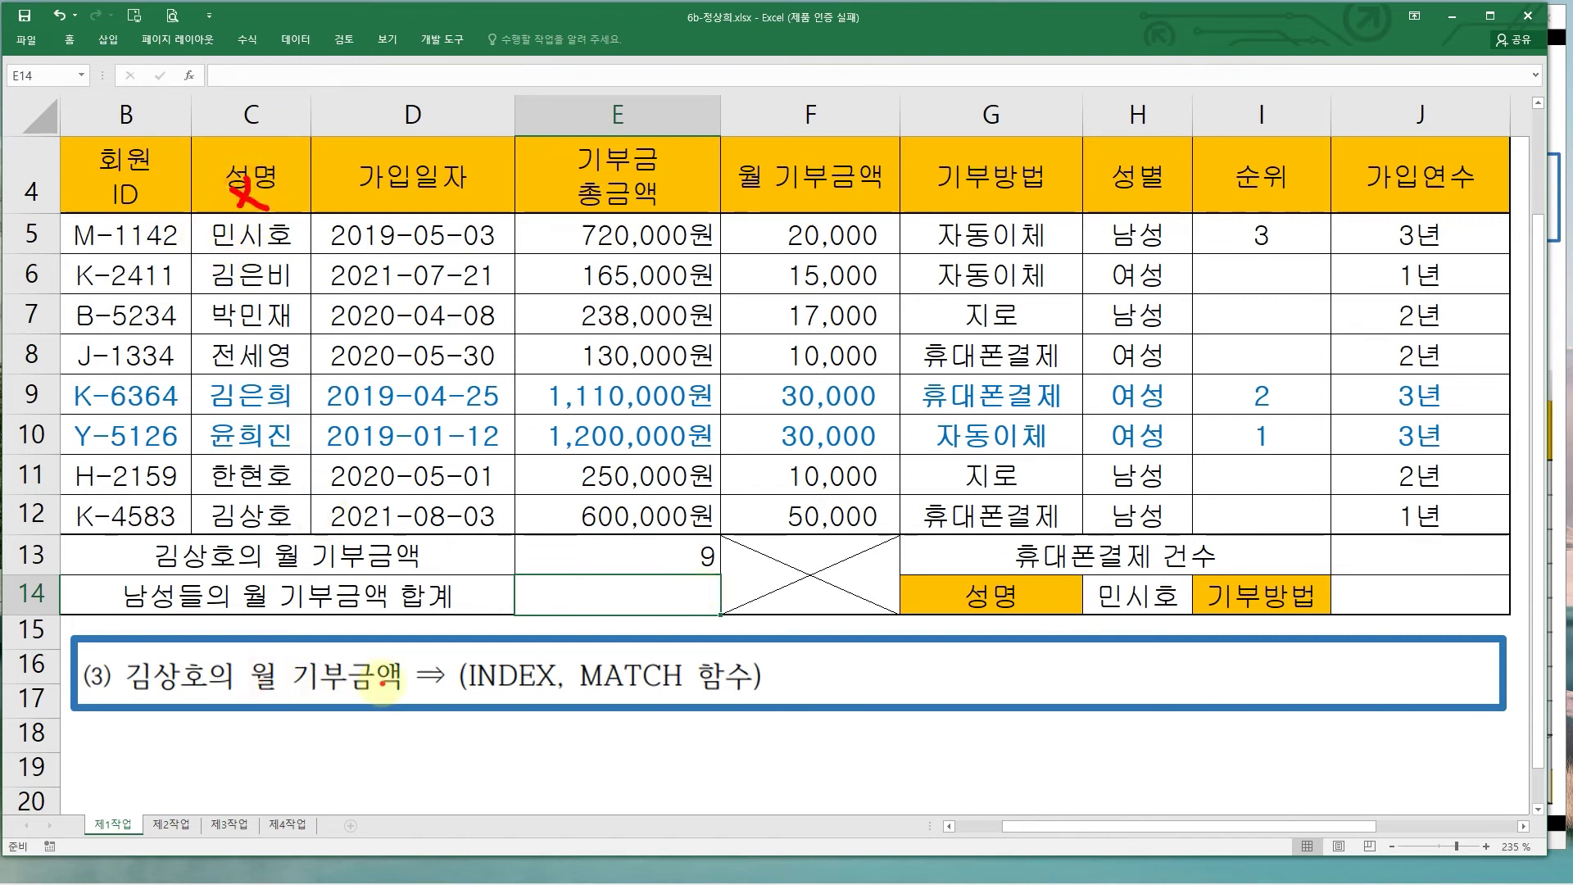
mouse_move(192, 211)
left_mouse_down()
mouse_move(527, 463)
mouse_move(702, 533)
mouse_move(901, 536)
mouse_move(884, 536)
left_mouse_up()
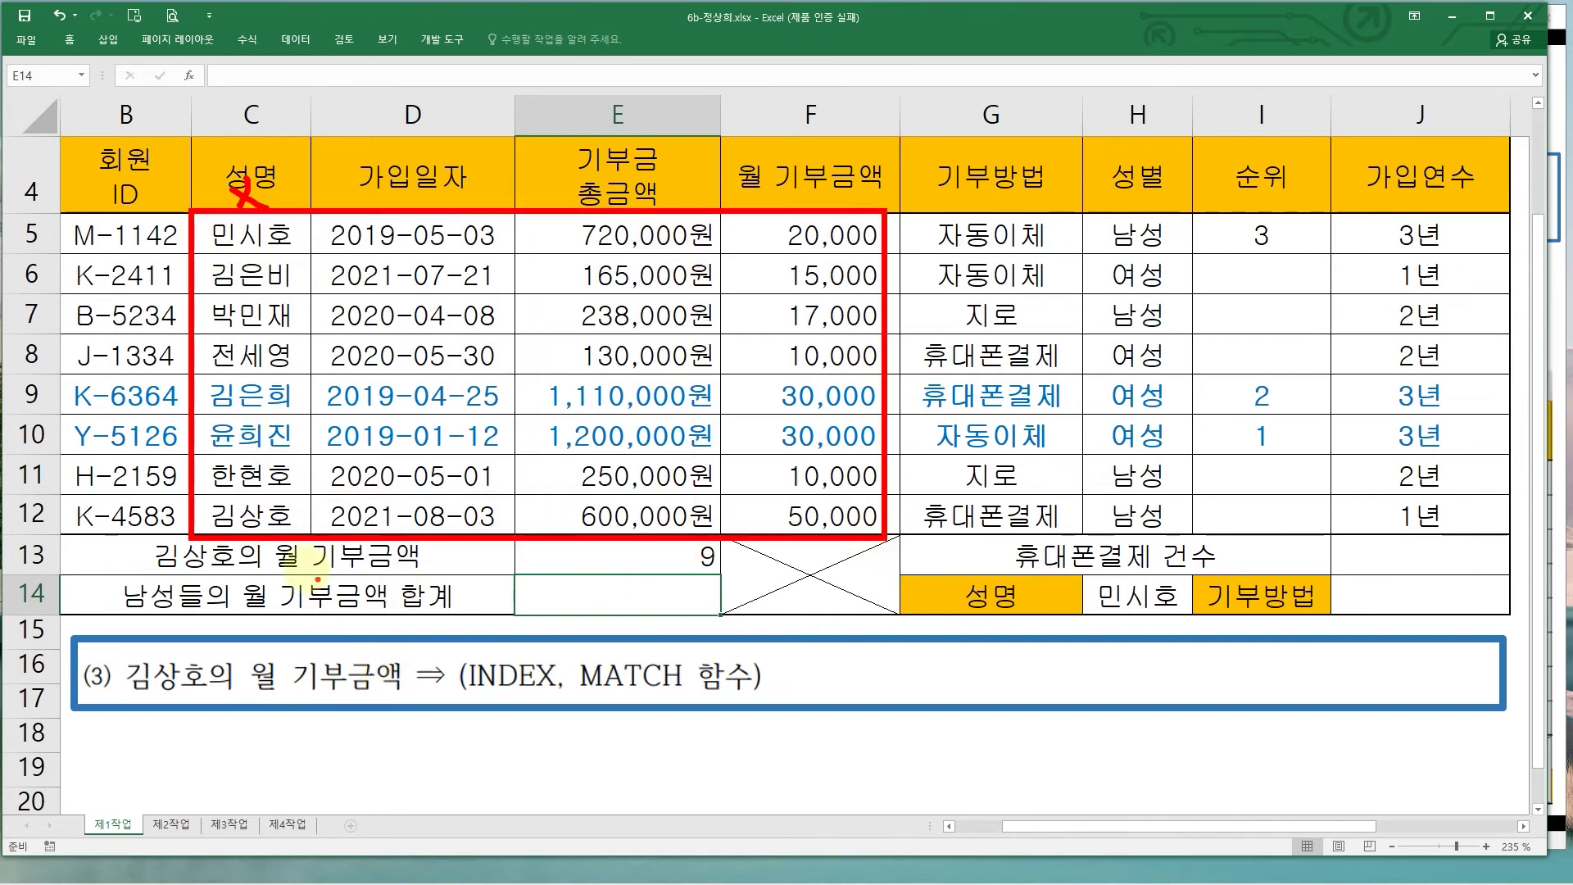
mouse_move(295, 547)
left_mouse_down()
mouse_move(246, 471)
mouse_move(344, 537)
mouse_move(784, 541)
left_mouse_up()
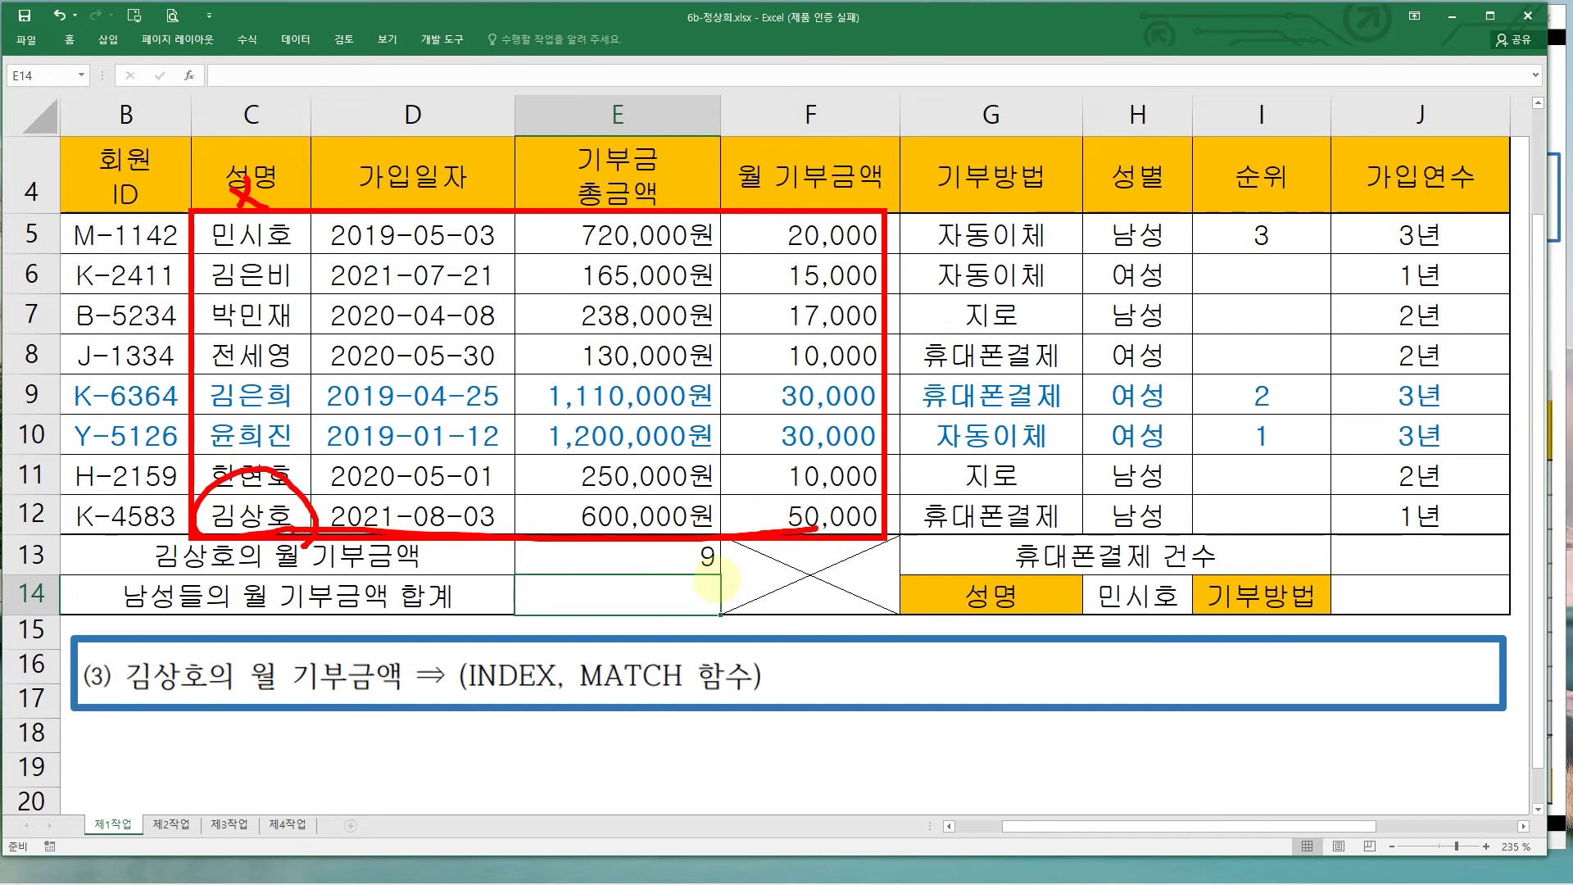
- Restore the lookup array of the MATCH formula in E13 to C5:C12, leaving out the 성명 header
key("Escape")
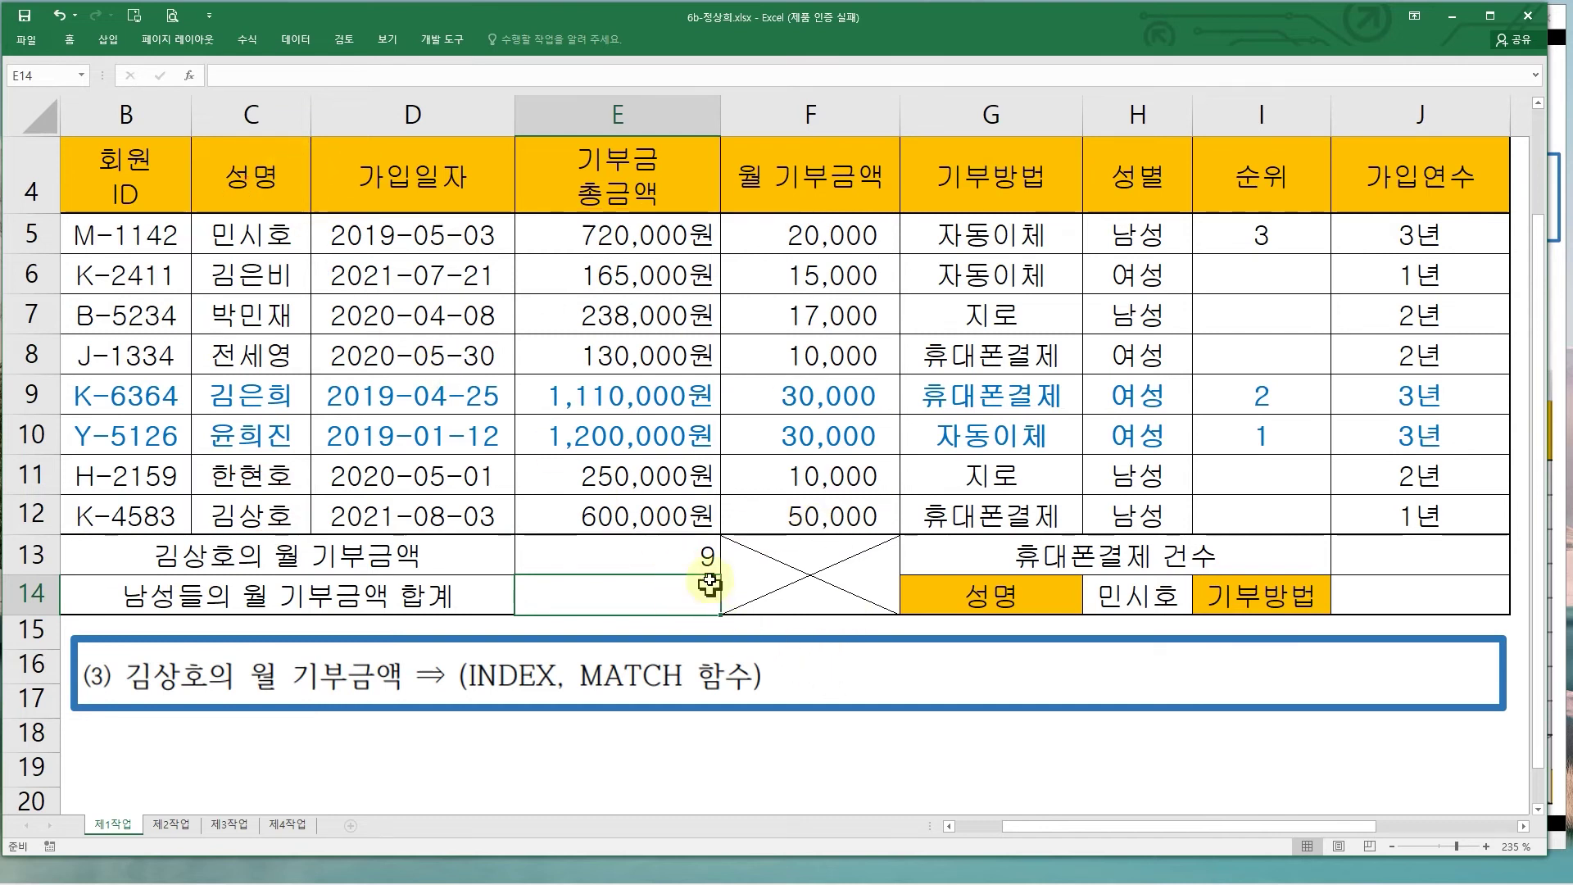
double_click(711, 557)
left_click_drag(246, 235, 246, 516)
key("Return")
left_click(603, 551)
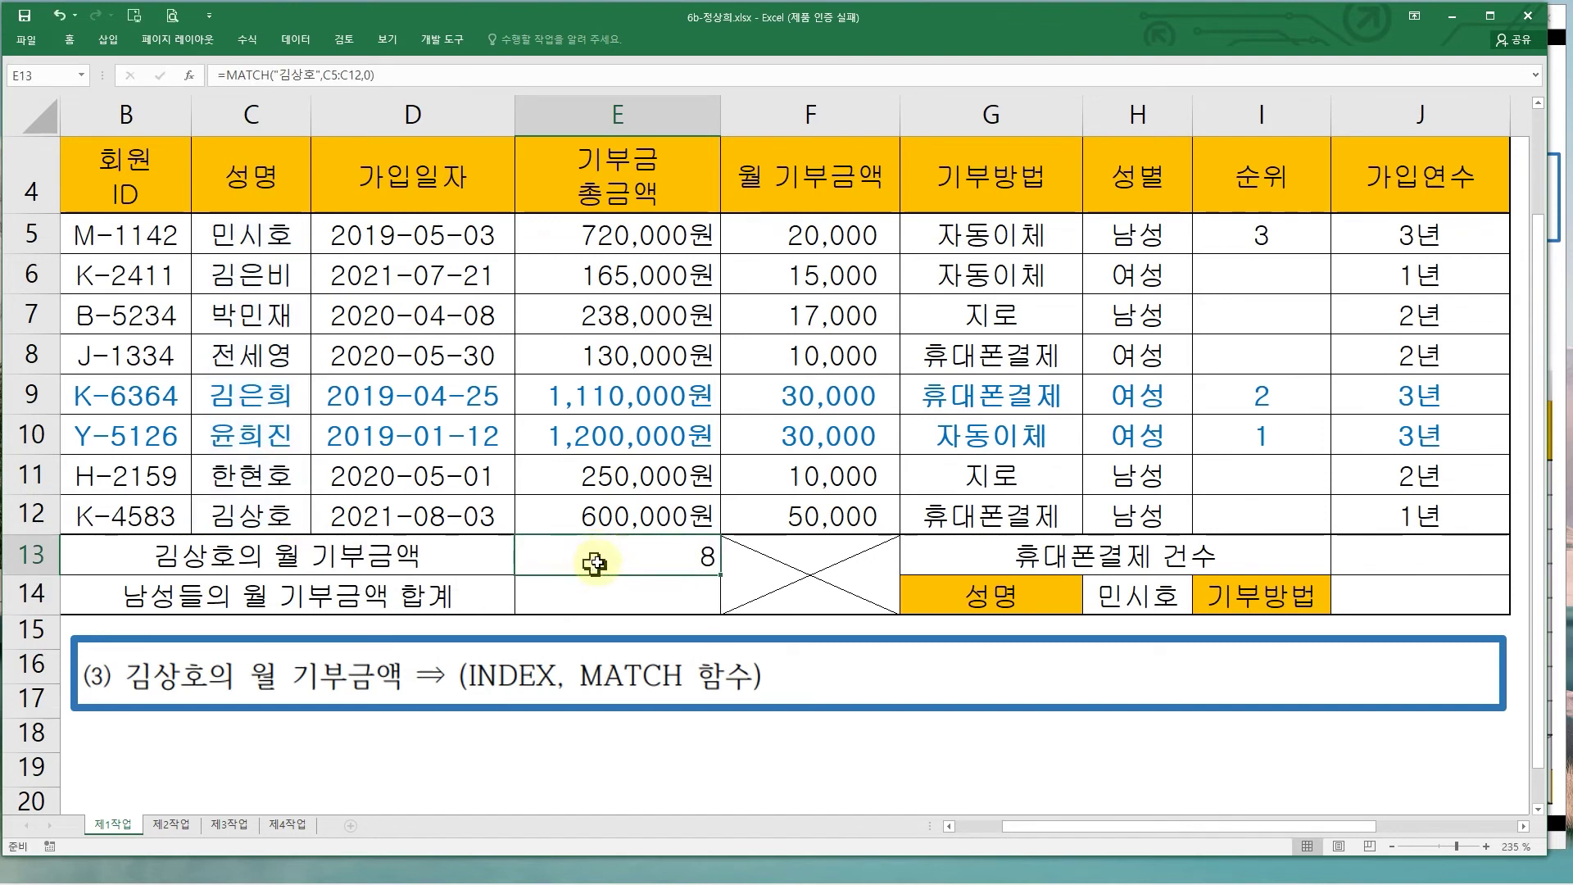
- Insert the INDEX function in front of MATCH in the E13 formula
double_click(594, 562)
left_click(365, 557)
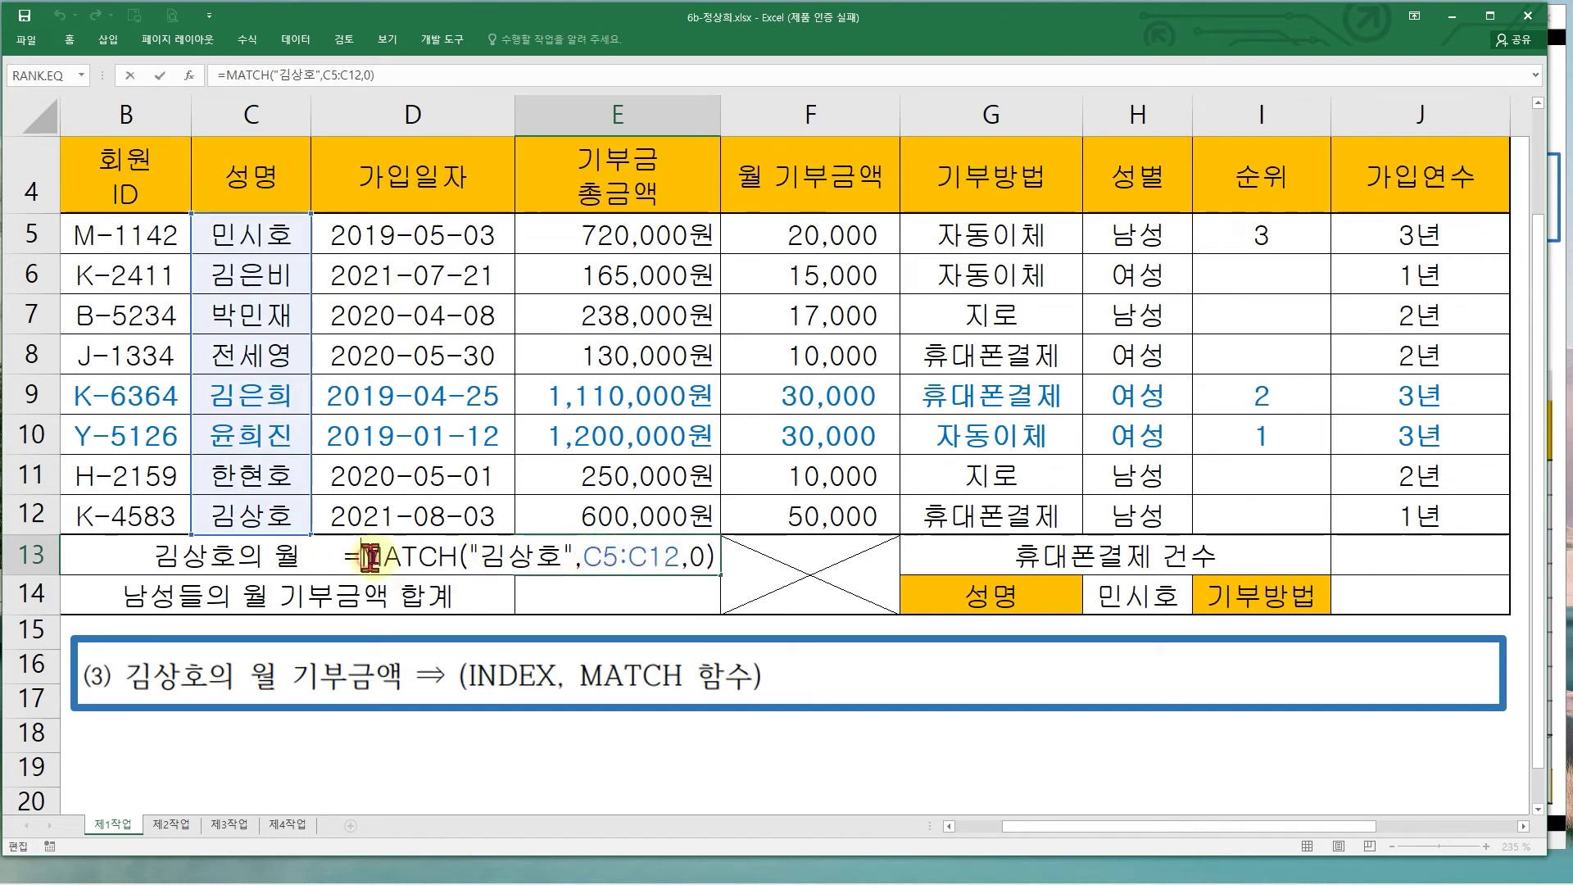
type("ㅑ")
key("BackSpace")
type("i")
scroll(470, 594, "up", 1)
type("ndex")
key("Tab")
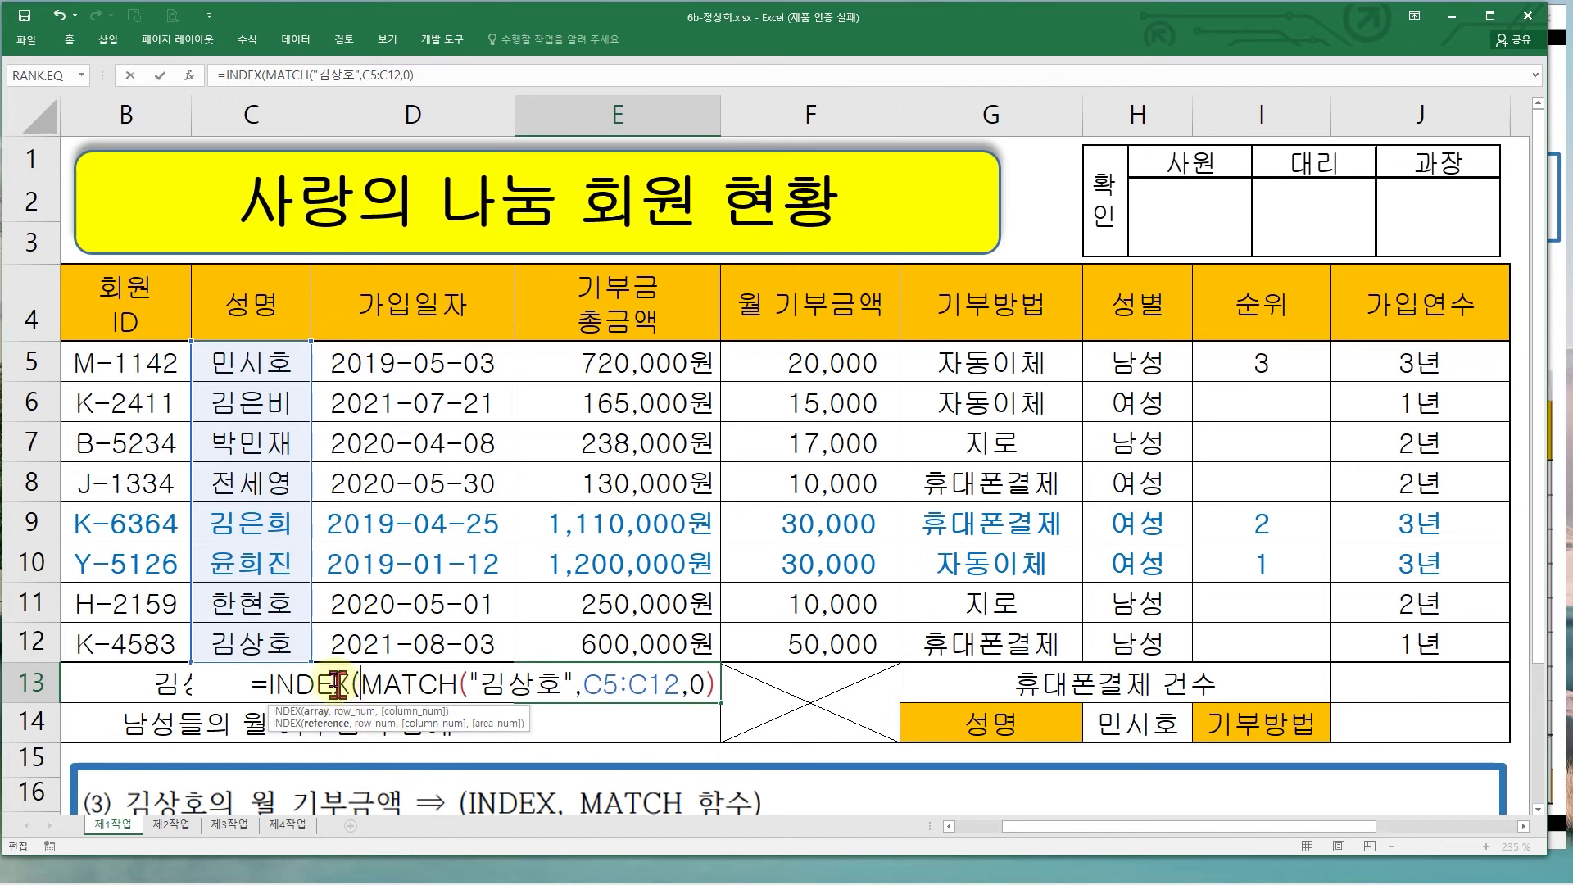
- Open the function arguments for INDEX in the E13 formula, using the array,row_num,column_num form
left_click(194, 80)
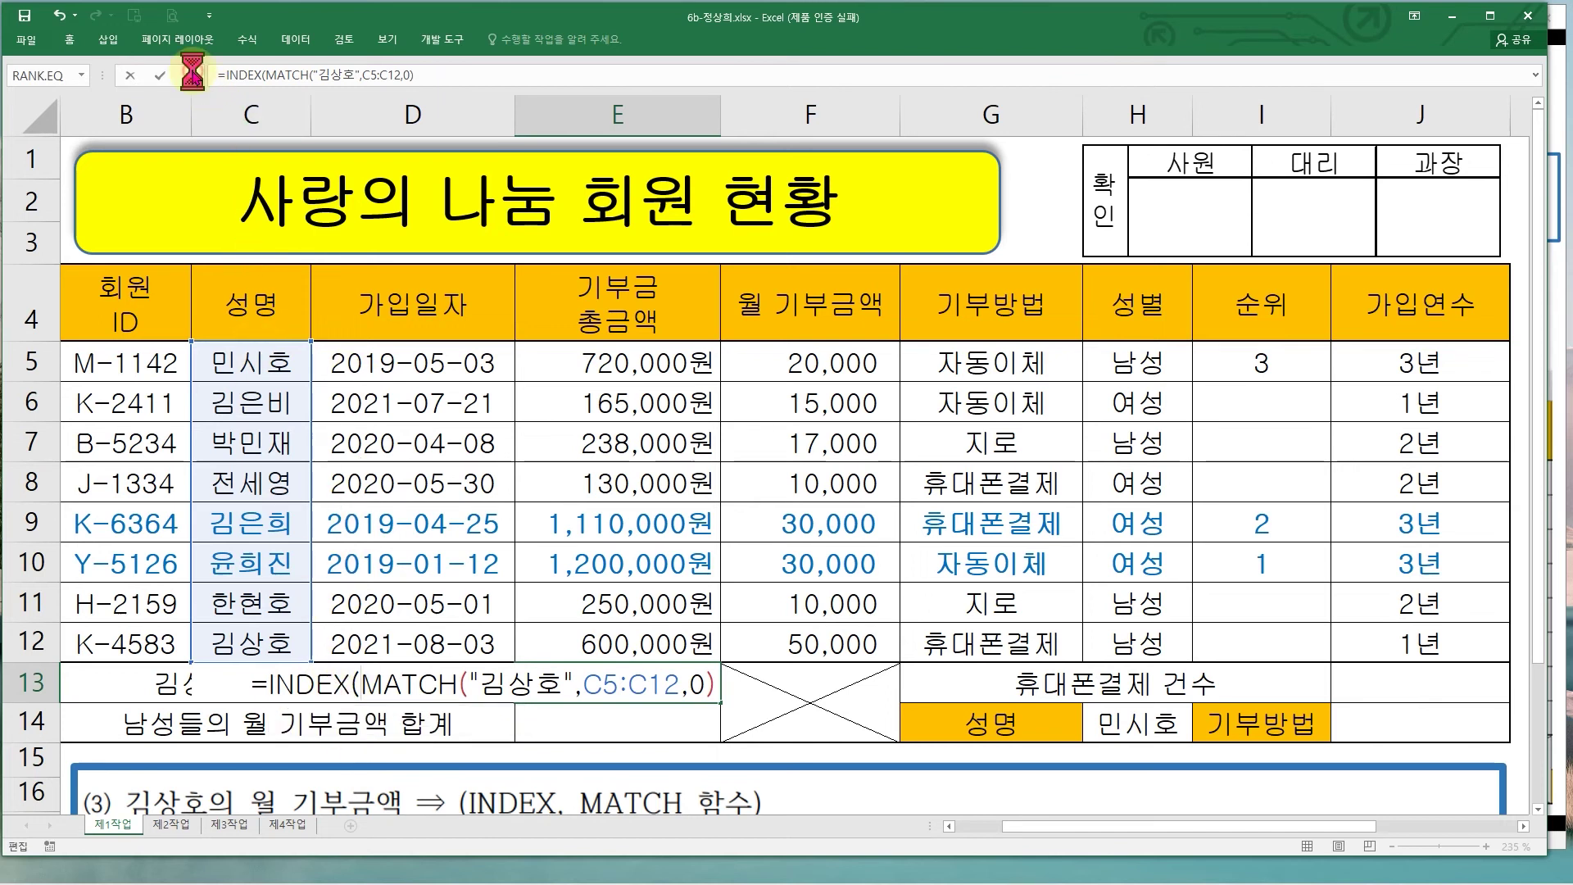
left_click_drag(451, 296, 272, 137)
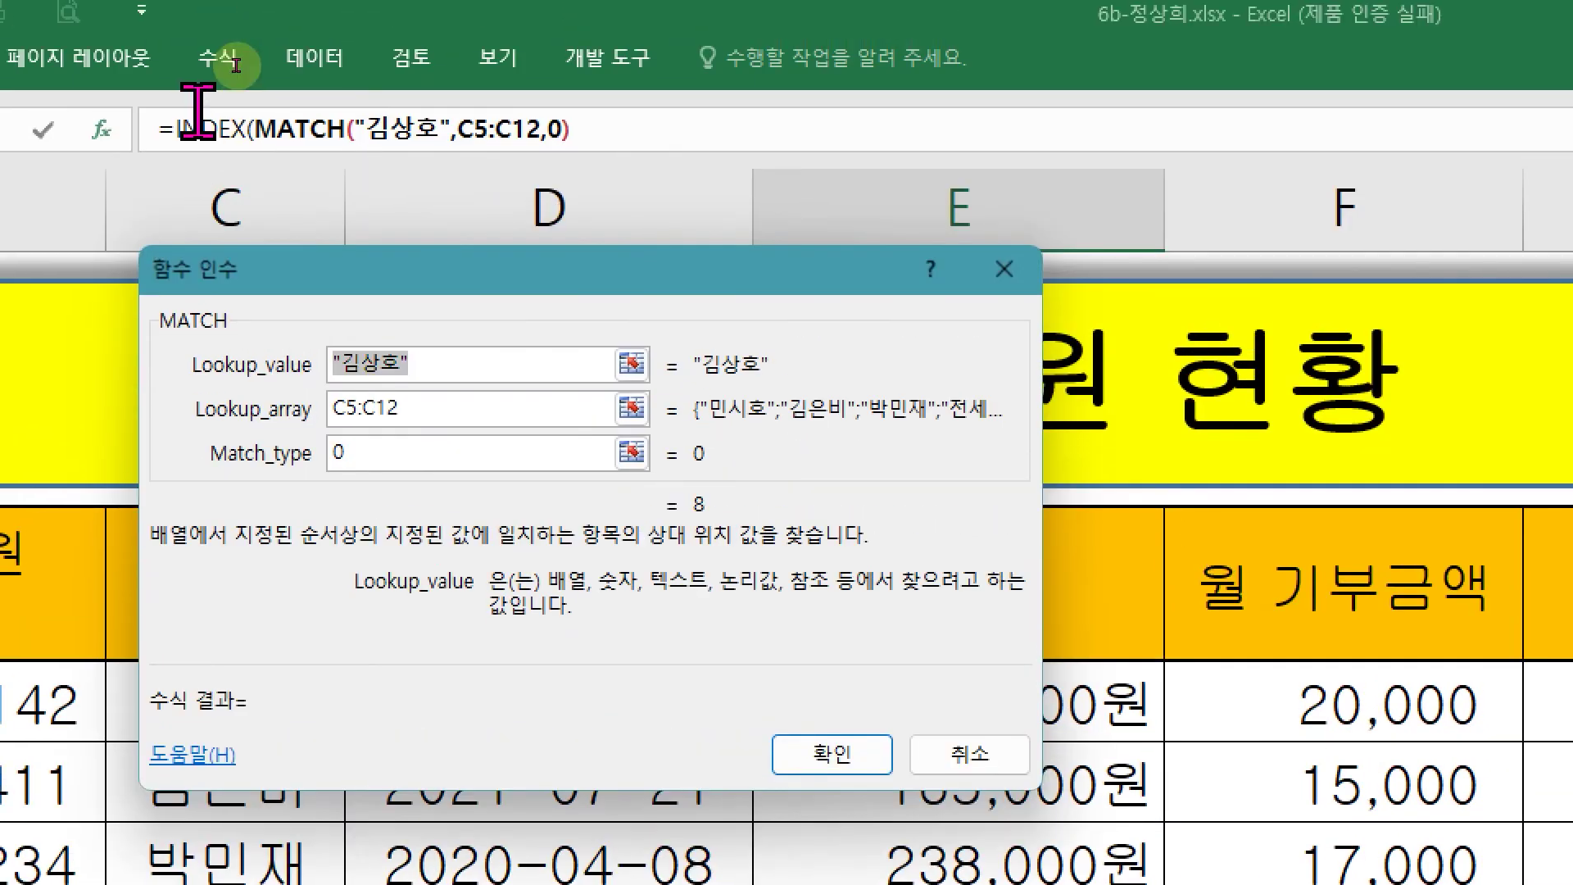
left_click(199, 146)
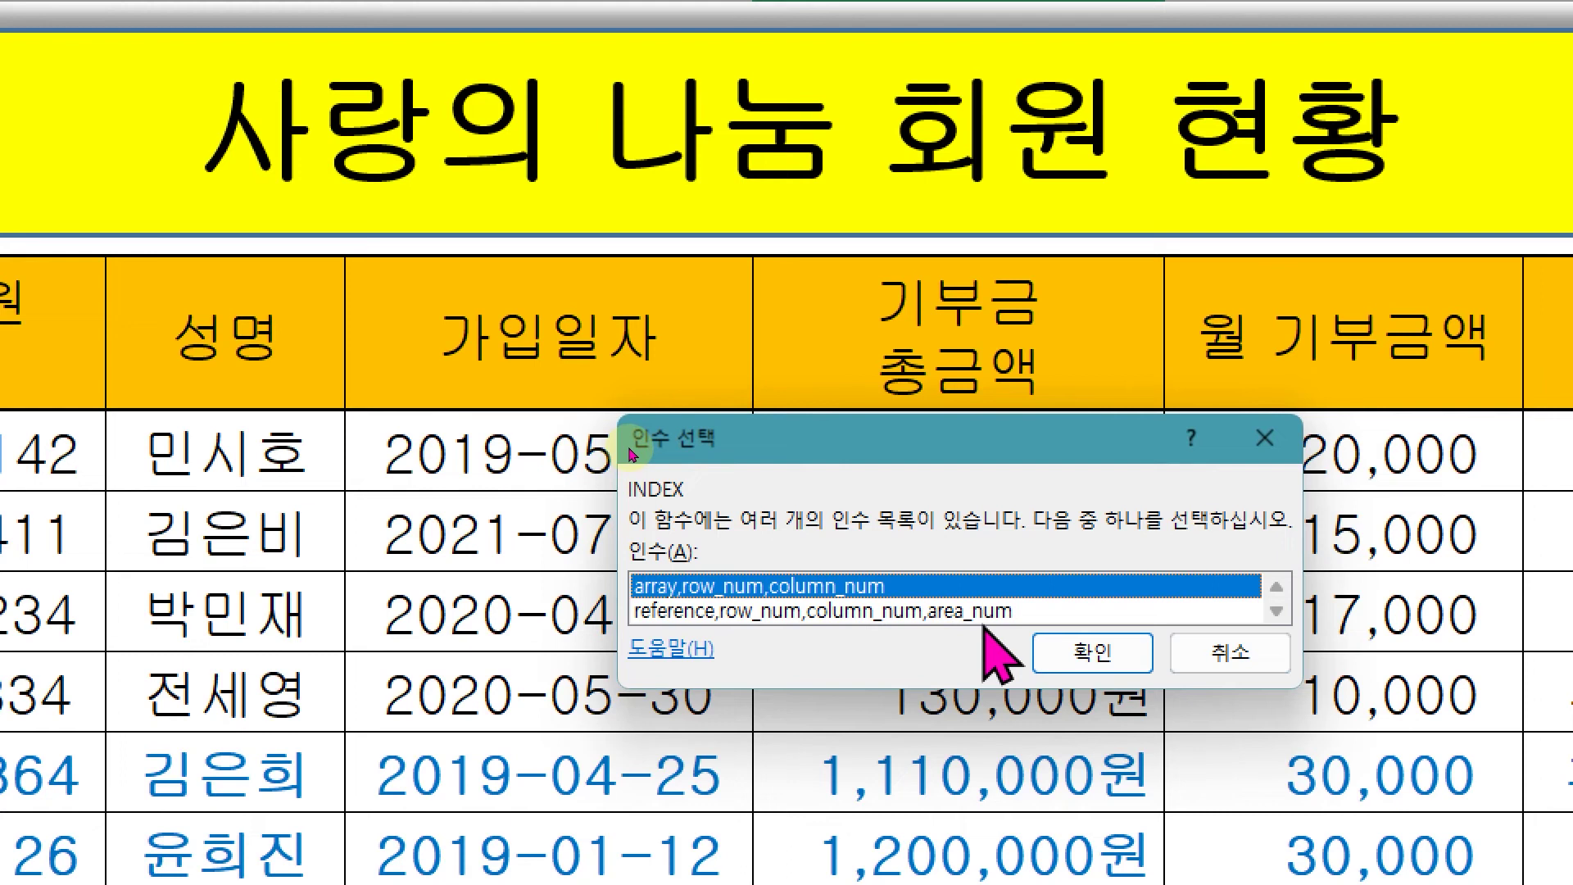
left_click(1108, 660)
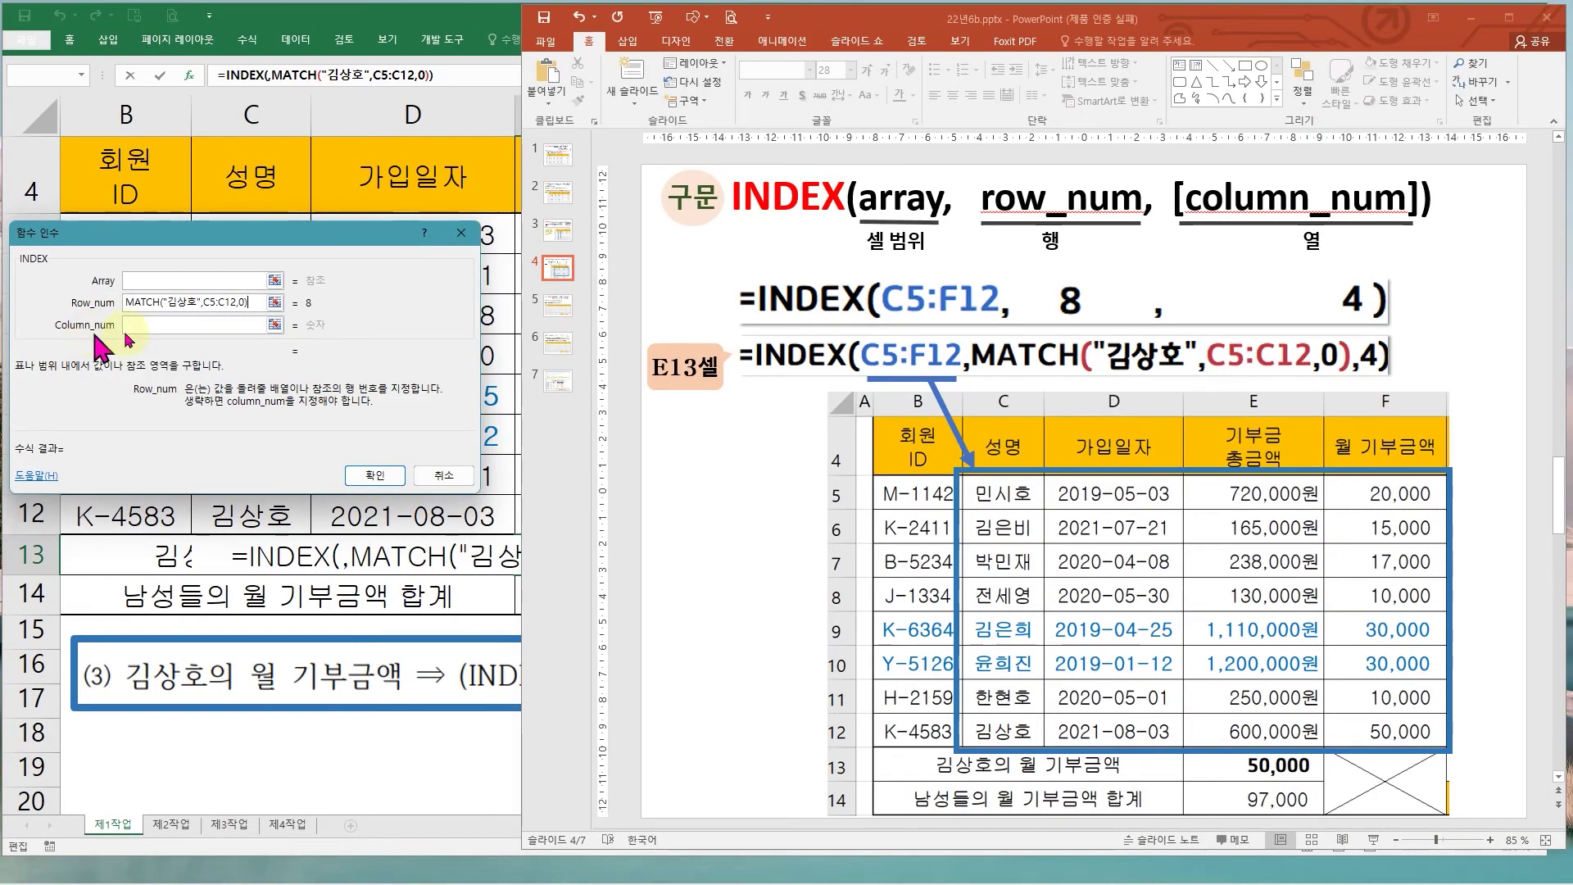
- Examine the INDEX syntax on the PowerPoint slide: array, row_num, column_num and the example formula with C5:F12, 8 and 4
left_click_drag(855, 168, 948, 254)
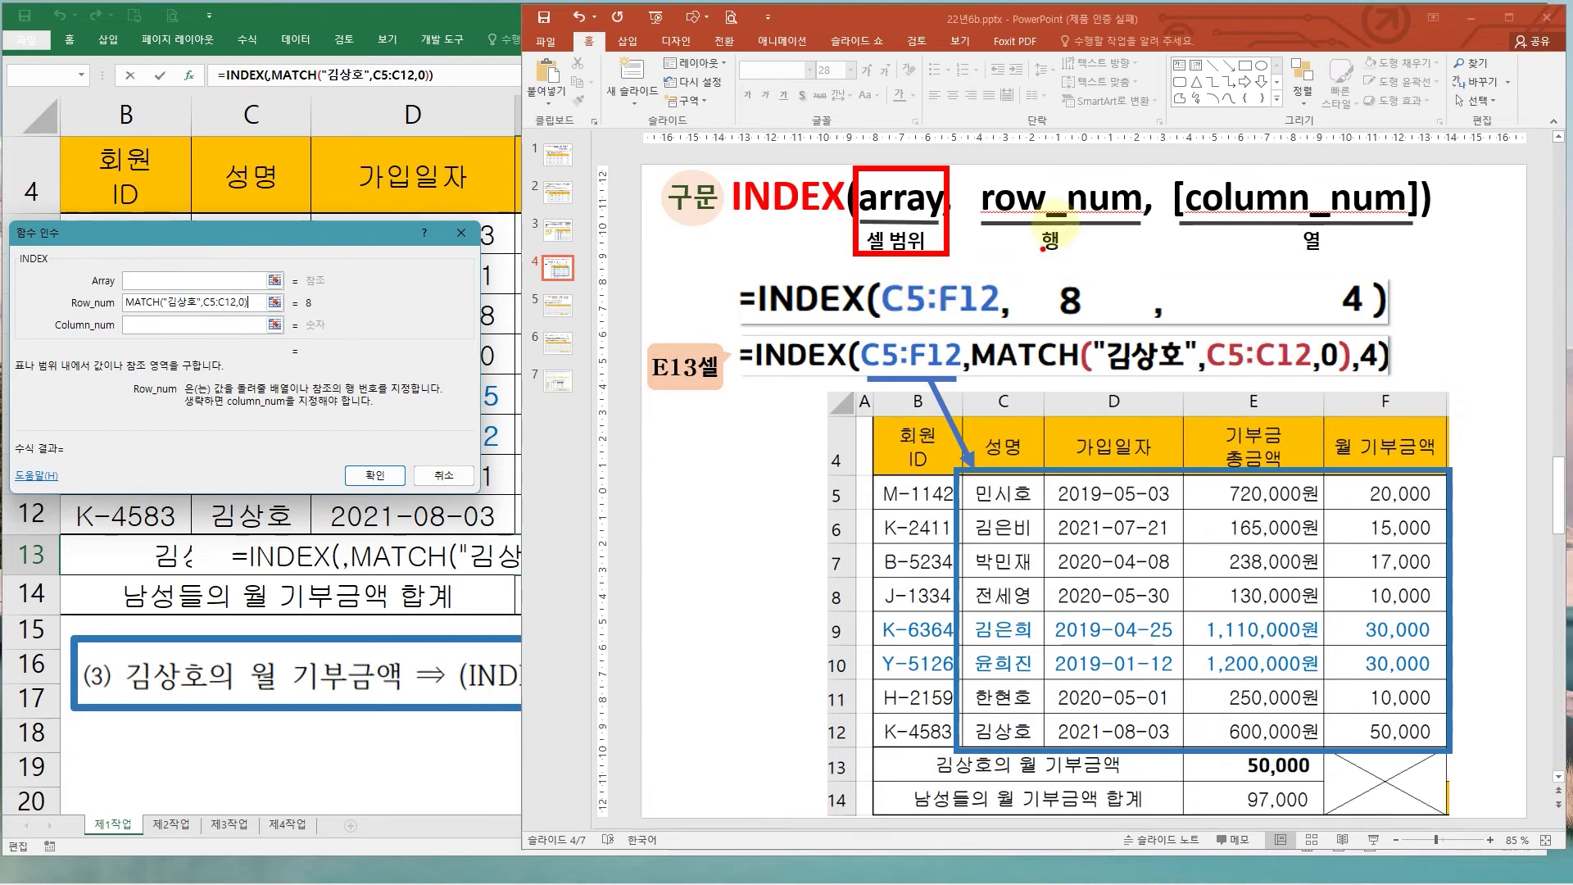
left_click_drag(1065, 163, 1114, 143)
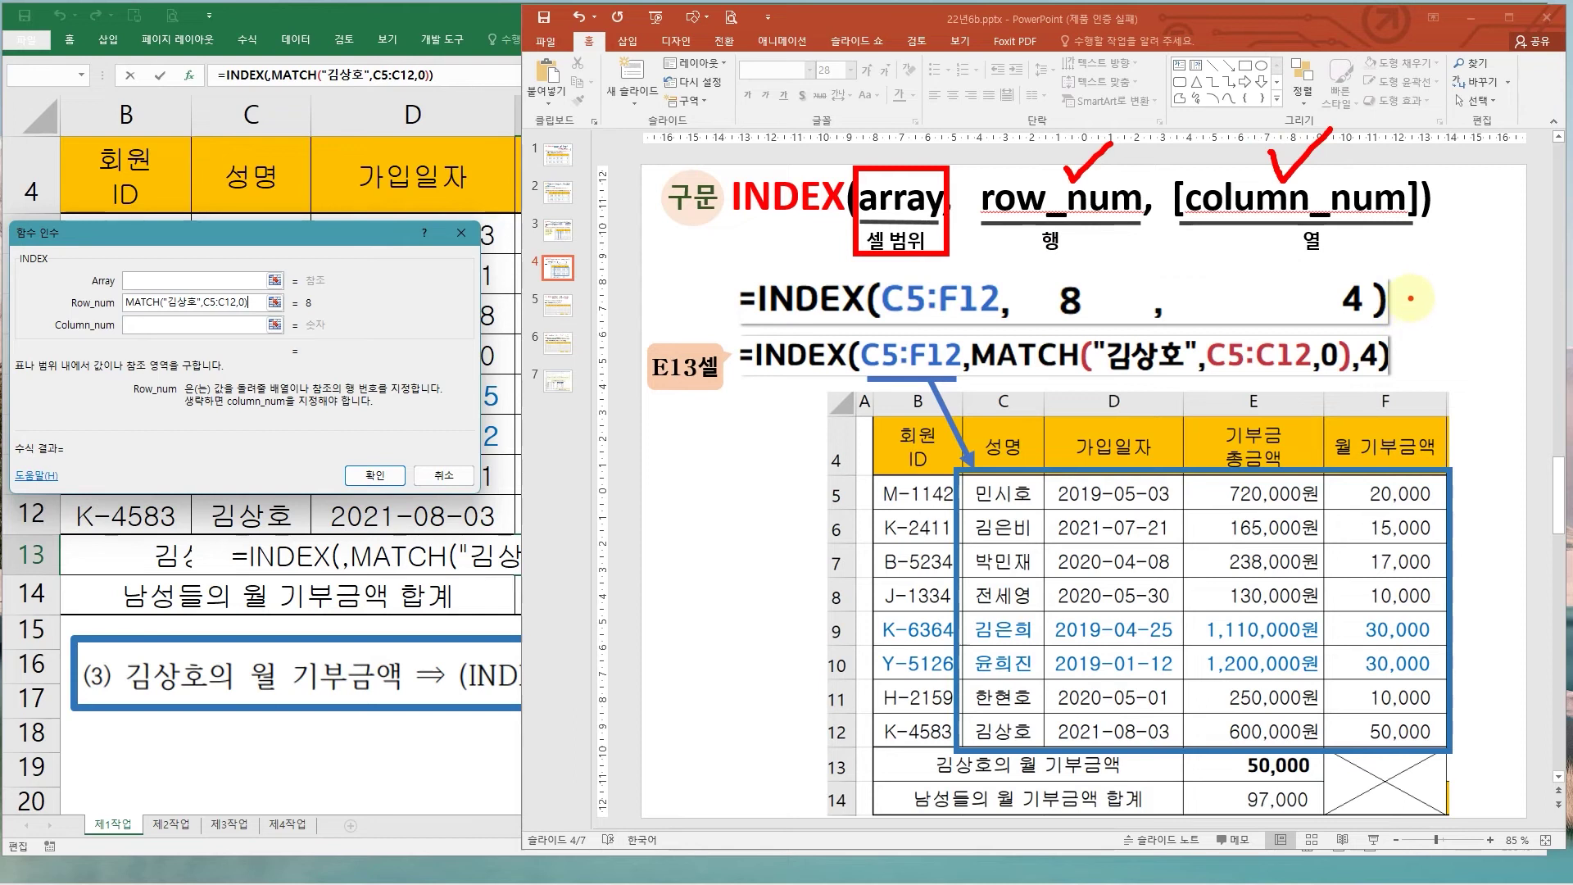
mouse_move(730, 277)
left_mouse_down()
mouse_move(848, 328)
mouse_move(1419, 335)
left_mouse_up()
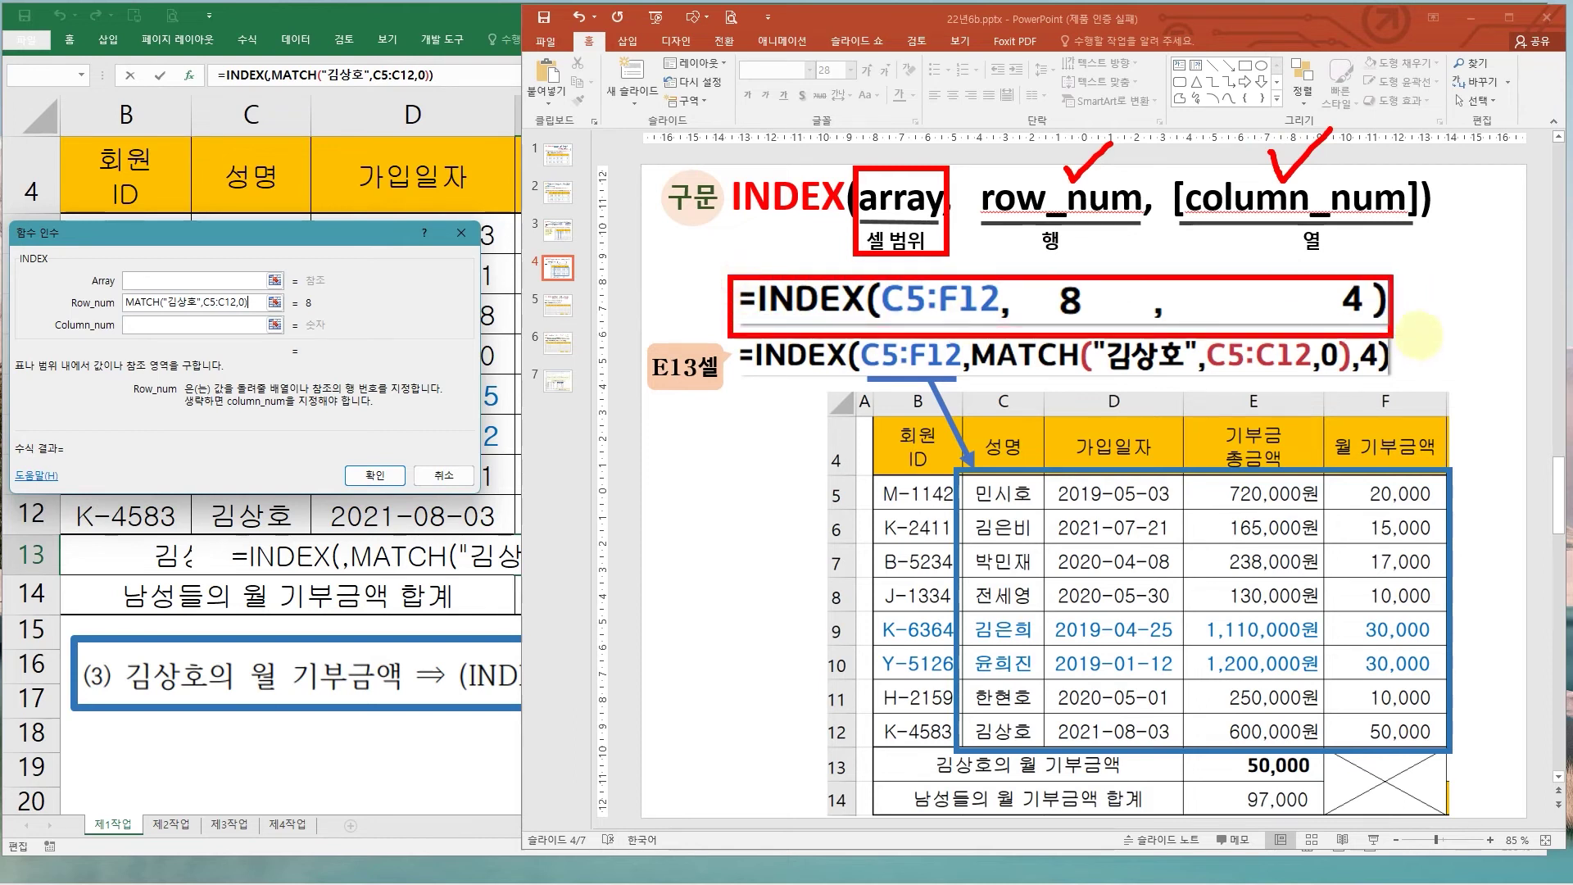
key("Escape")
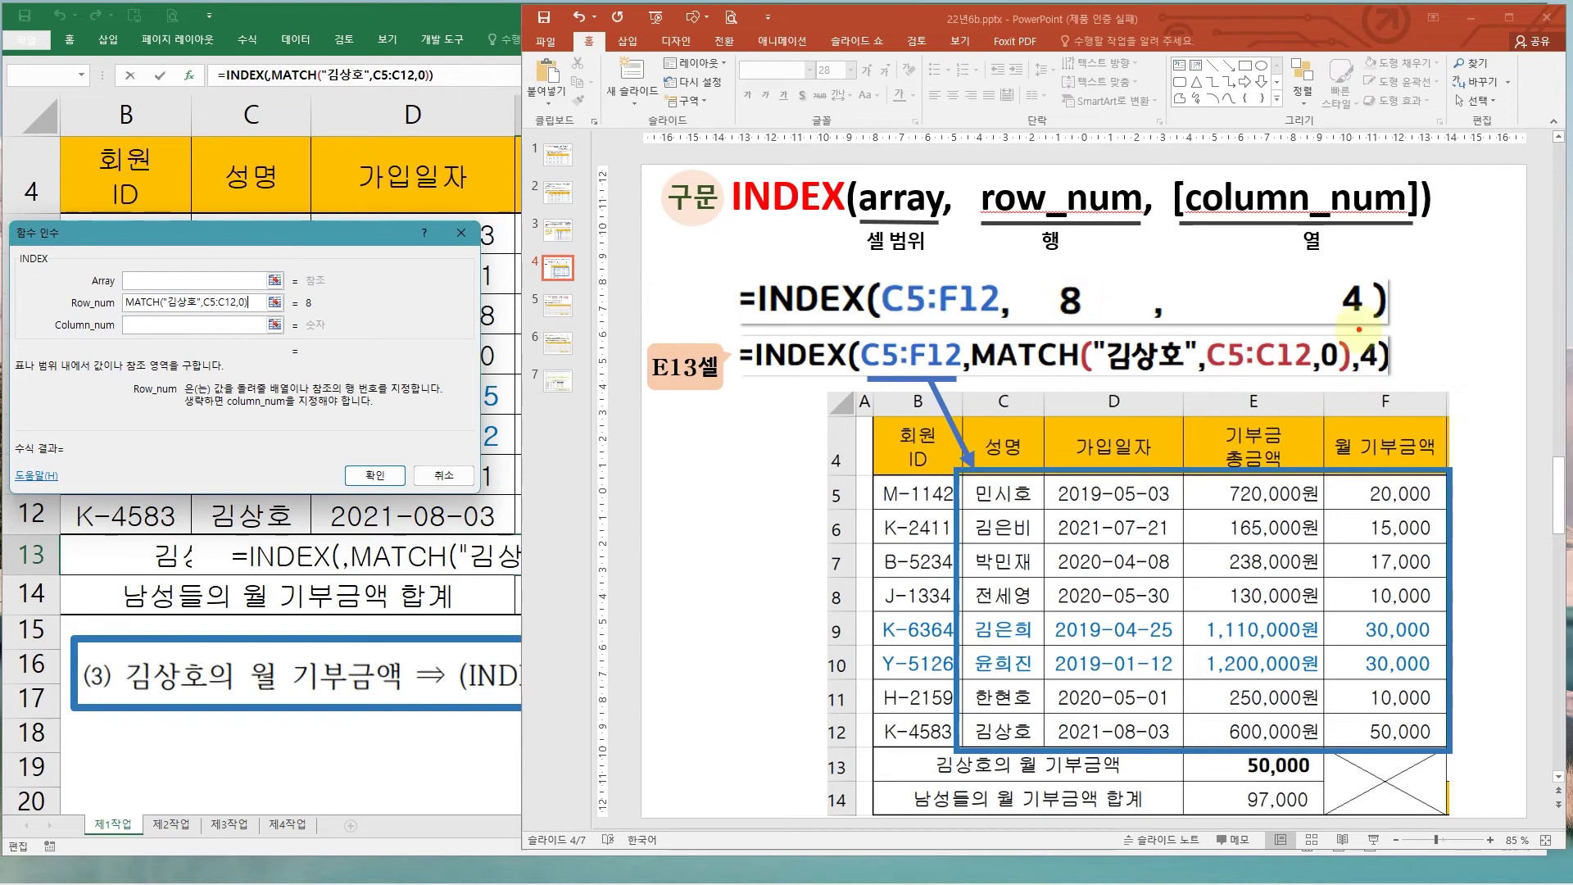
- Examine how INDEX counts the rows and columns of C5:F12 on the slide to reach the member's 월 기부금액
mouse_move(1011, 494)
left_mouse_down()
mouse_move(1069, 495)
mouse_move(1069, 561)
left_mouse_up()
mouse_move(1042, 658)
left_mouse_down()
mouse_move(1101, 656)
mouse_move(1098, 680)
left_mouse_up()
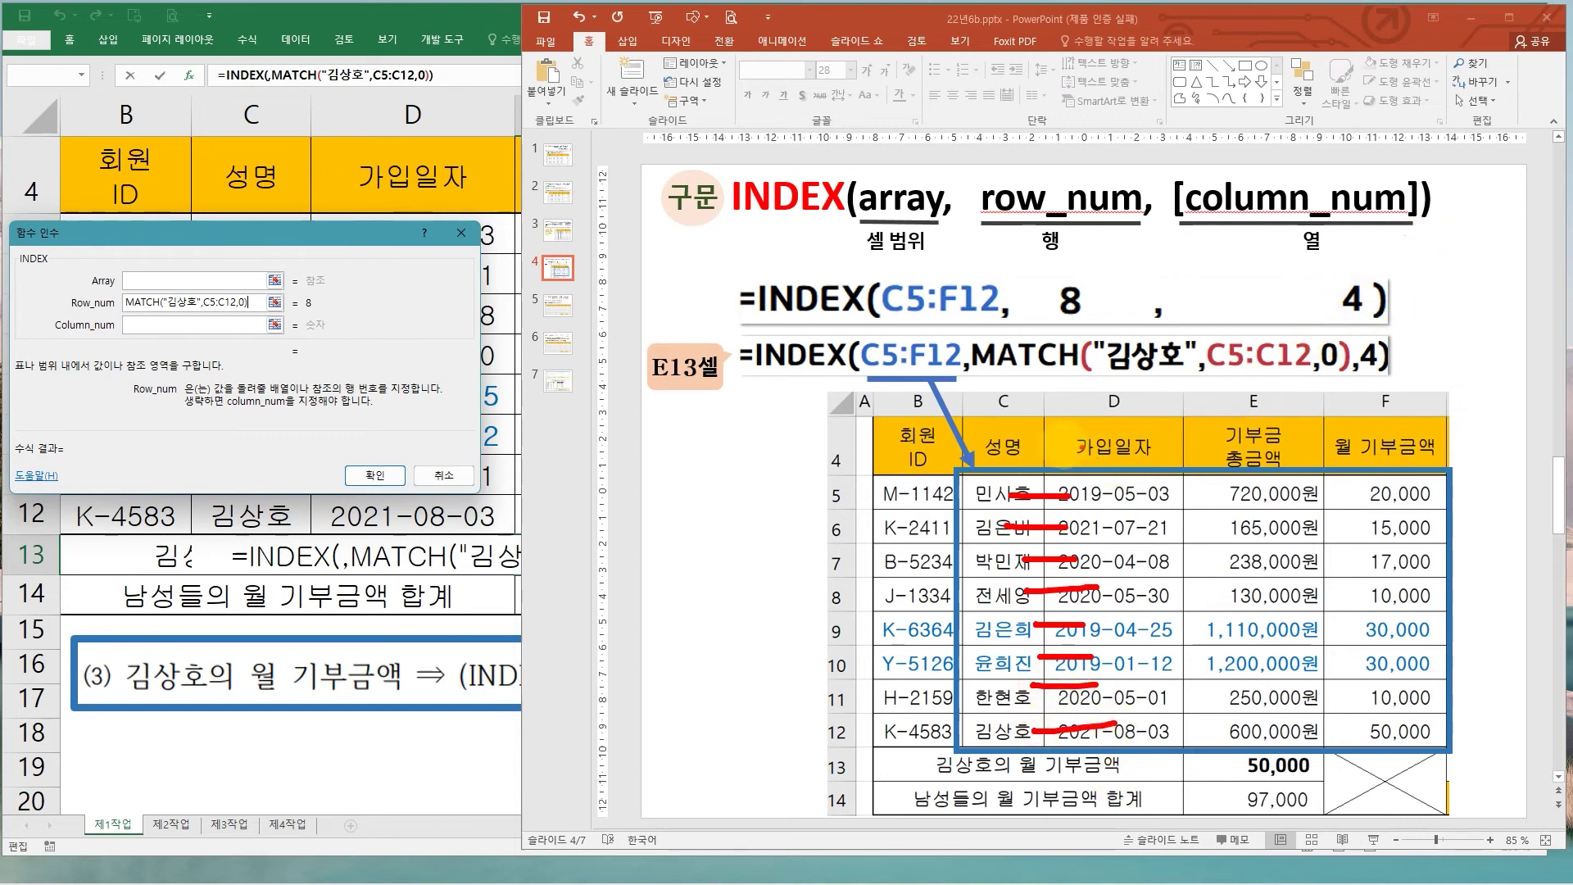
left_click(1238, 430)
left_click(1352, 435)
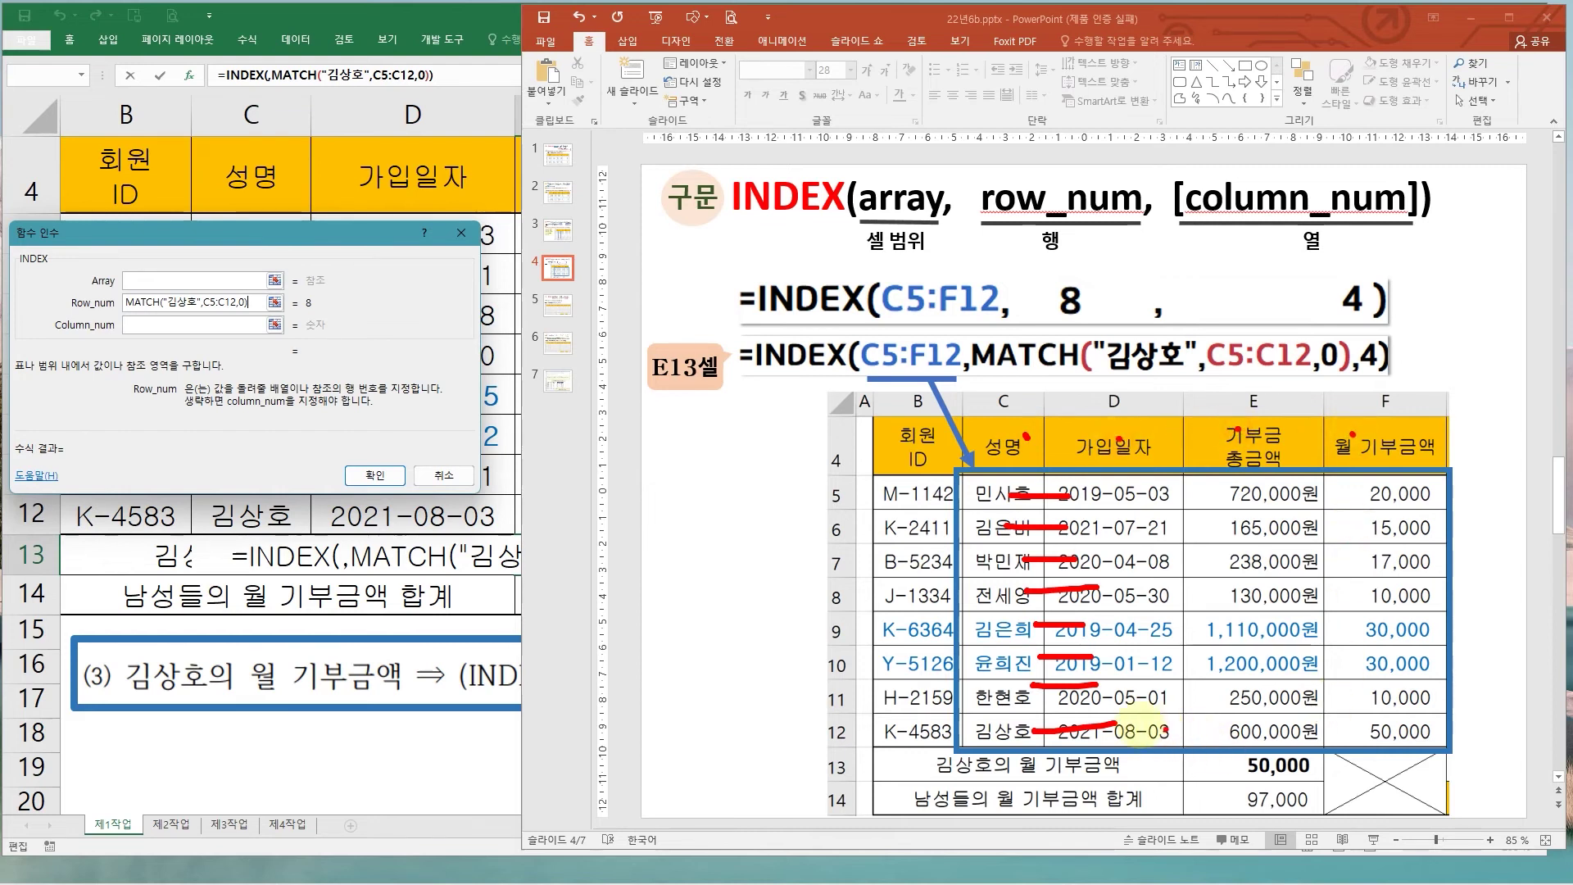
mouse_move(1352, 713)
left_mouse_down()
mouse_move(1430, 741)
mouse_move(1353, 738)
mouse_move(1265, 765)
left_mouse_up()
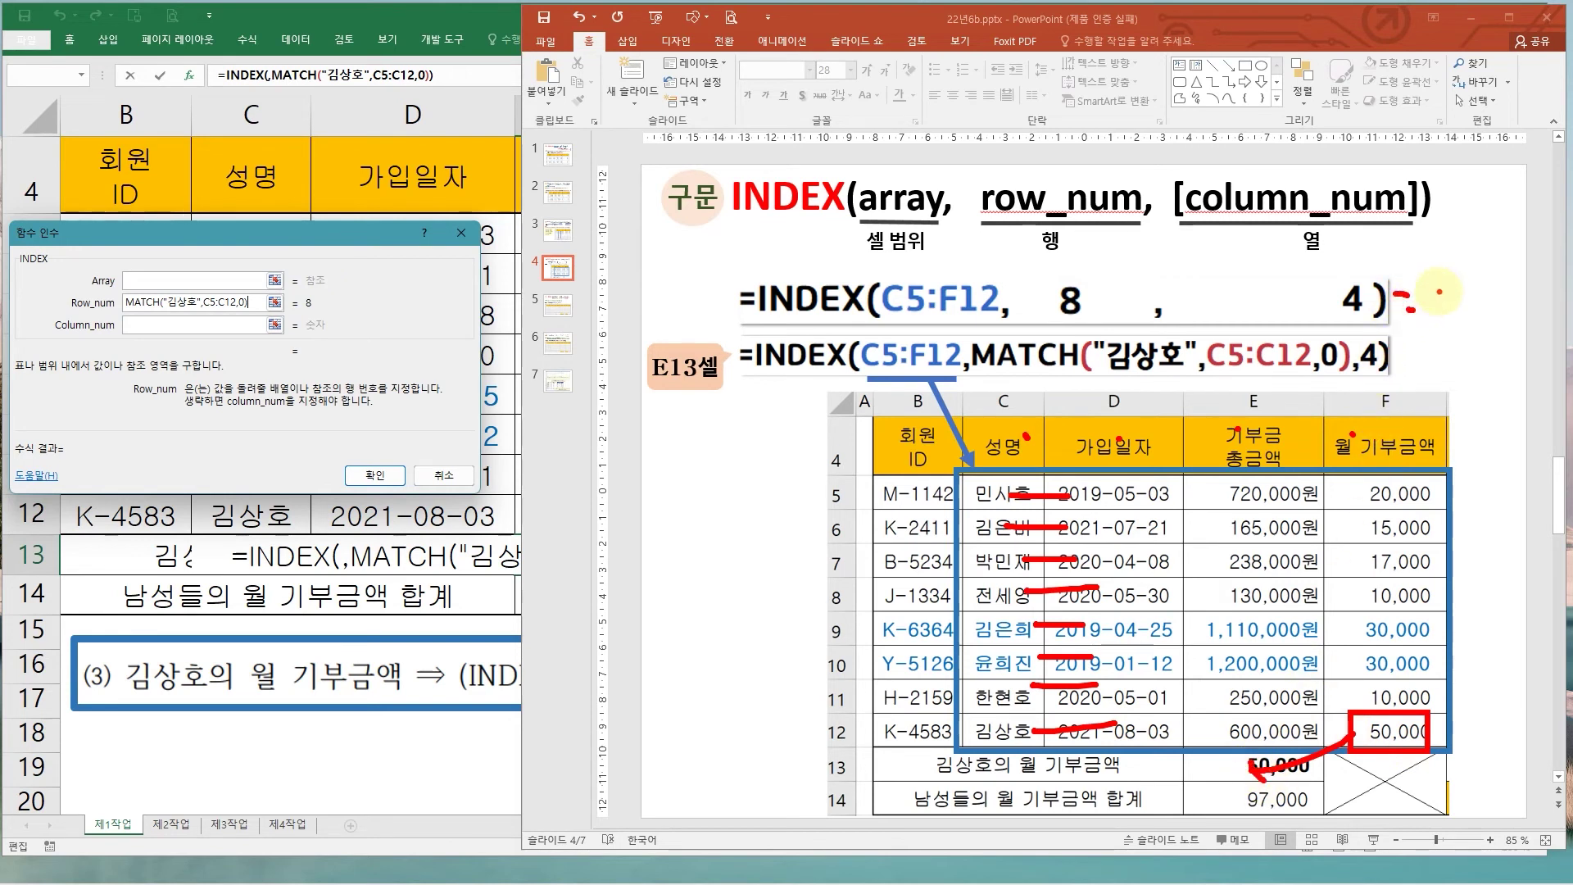
left_click(1175, 697)
left_click(1369, 461)
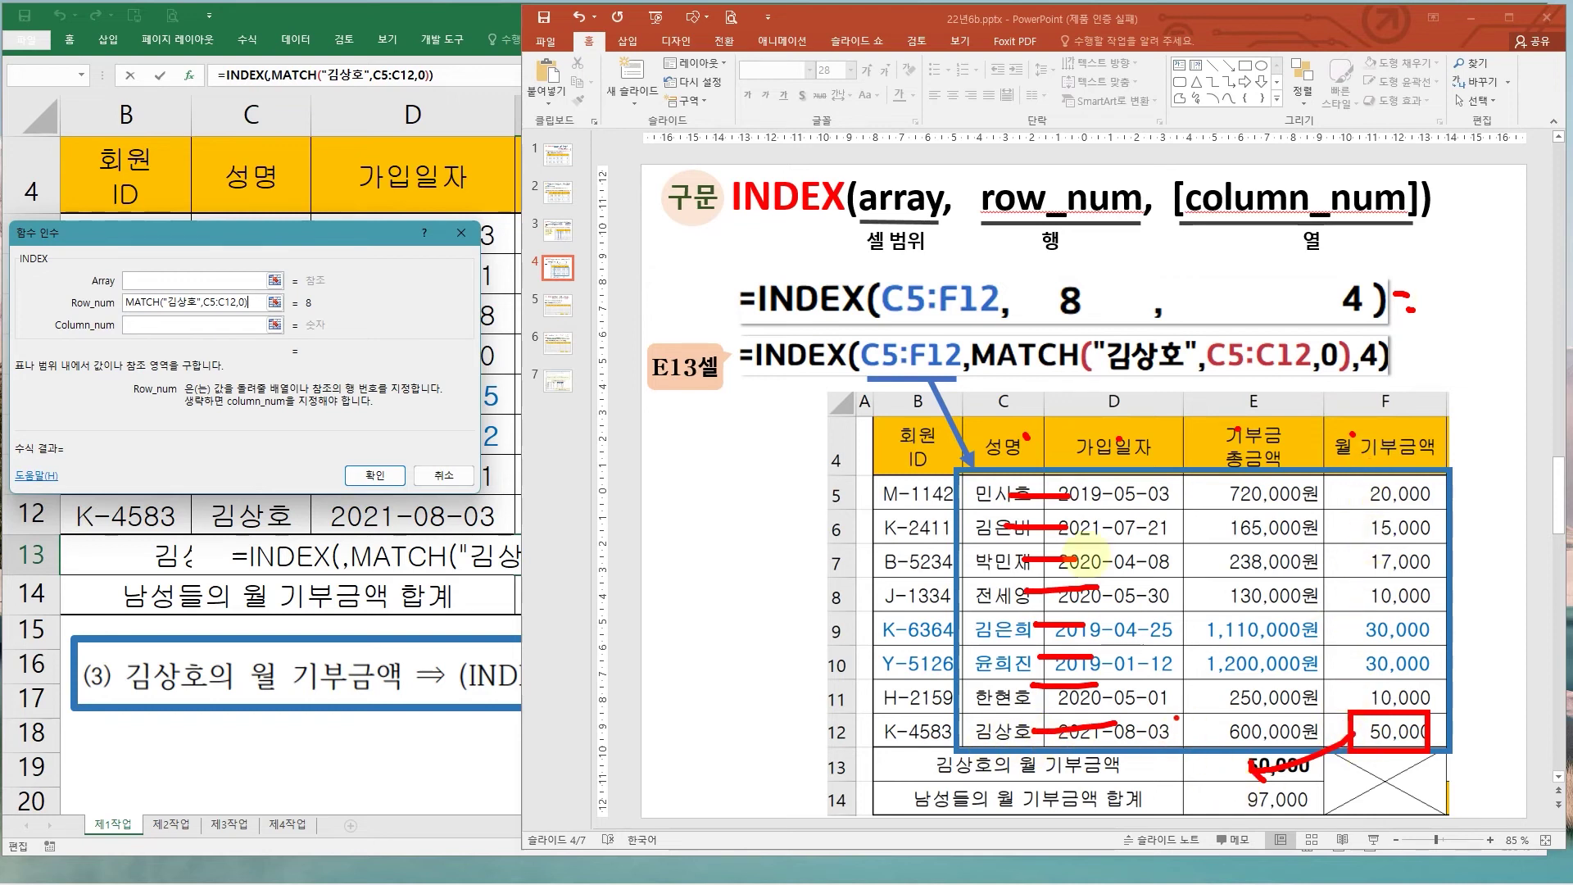
key("Escape")
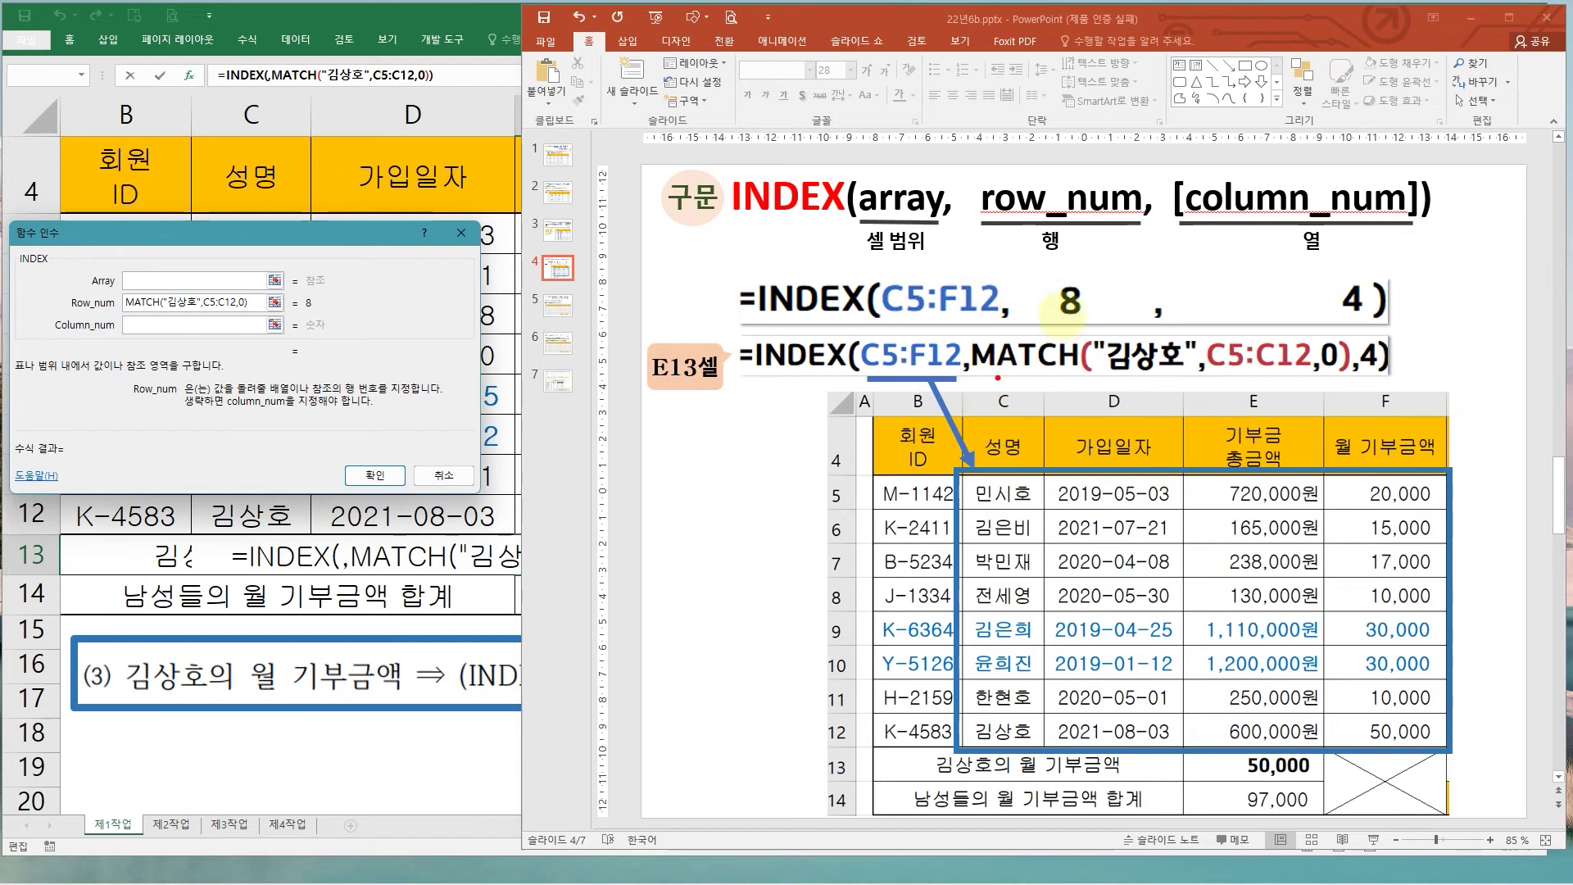
- Examine how the MATCH formula supplies row number 8 inside INDEX and how the columns count across to 월 기부금액
left_click_drag(1037, 263, 1093, 326)
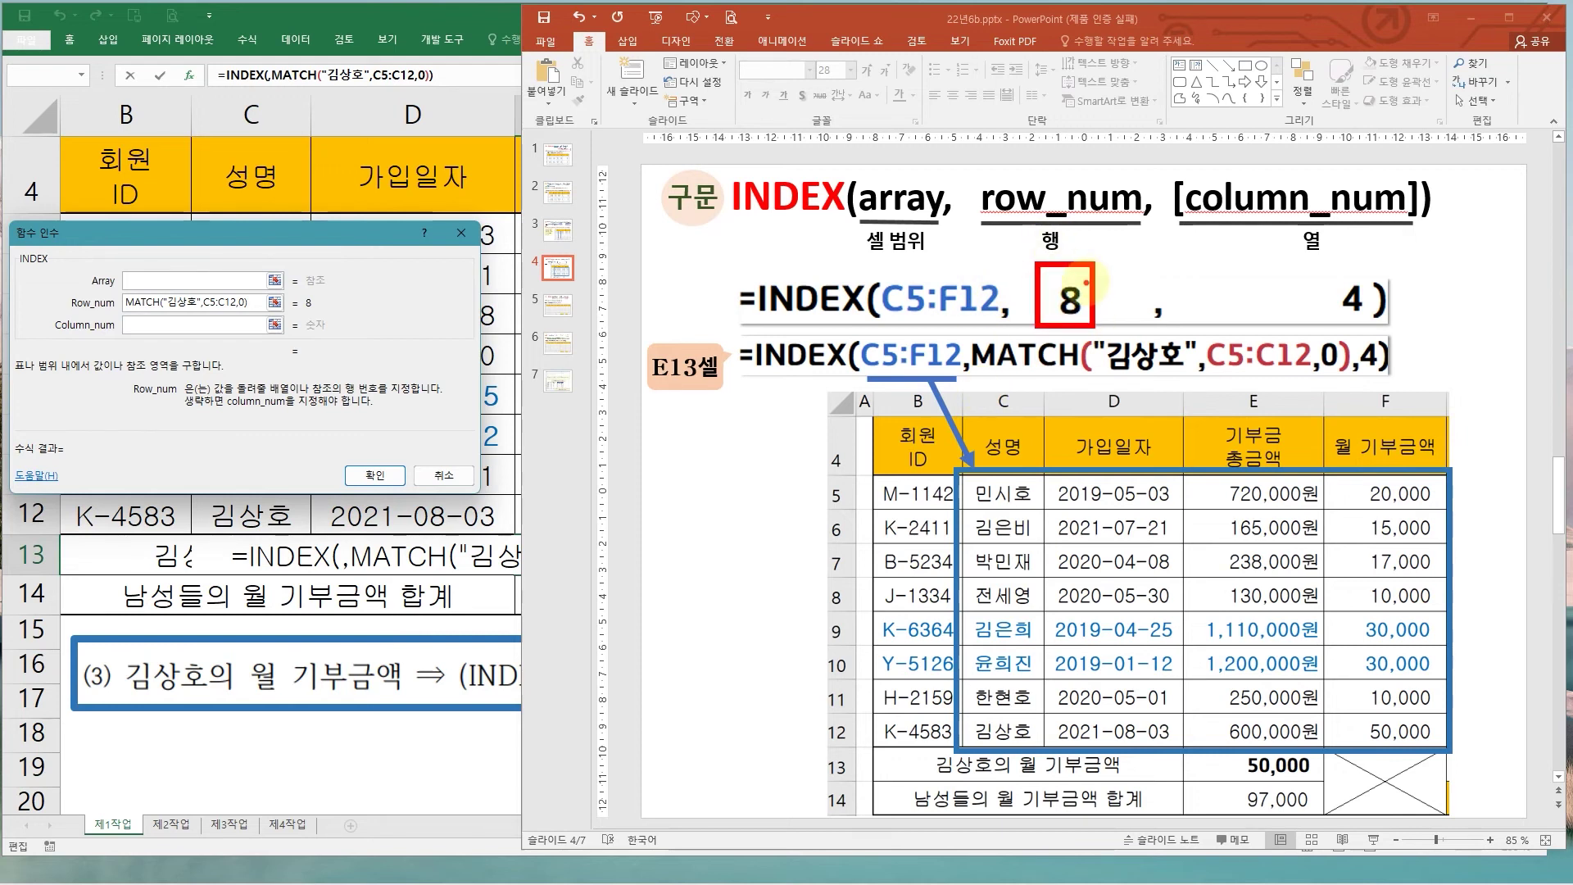
left_click_drag(972, 331, 1349, 377)
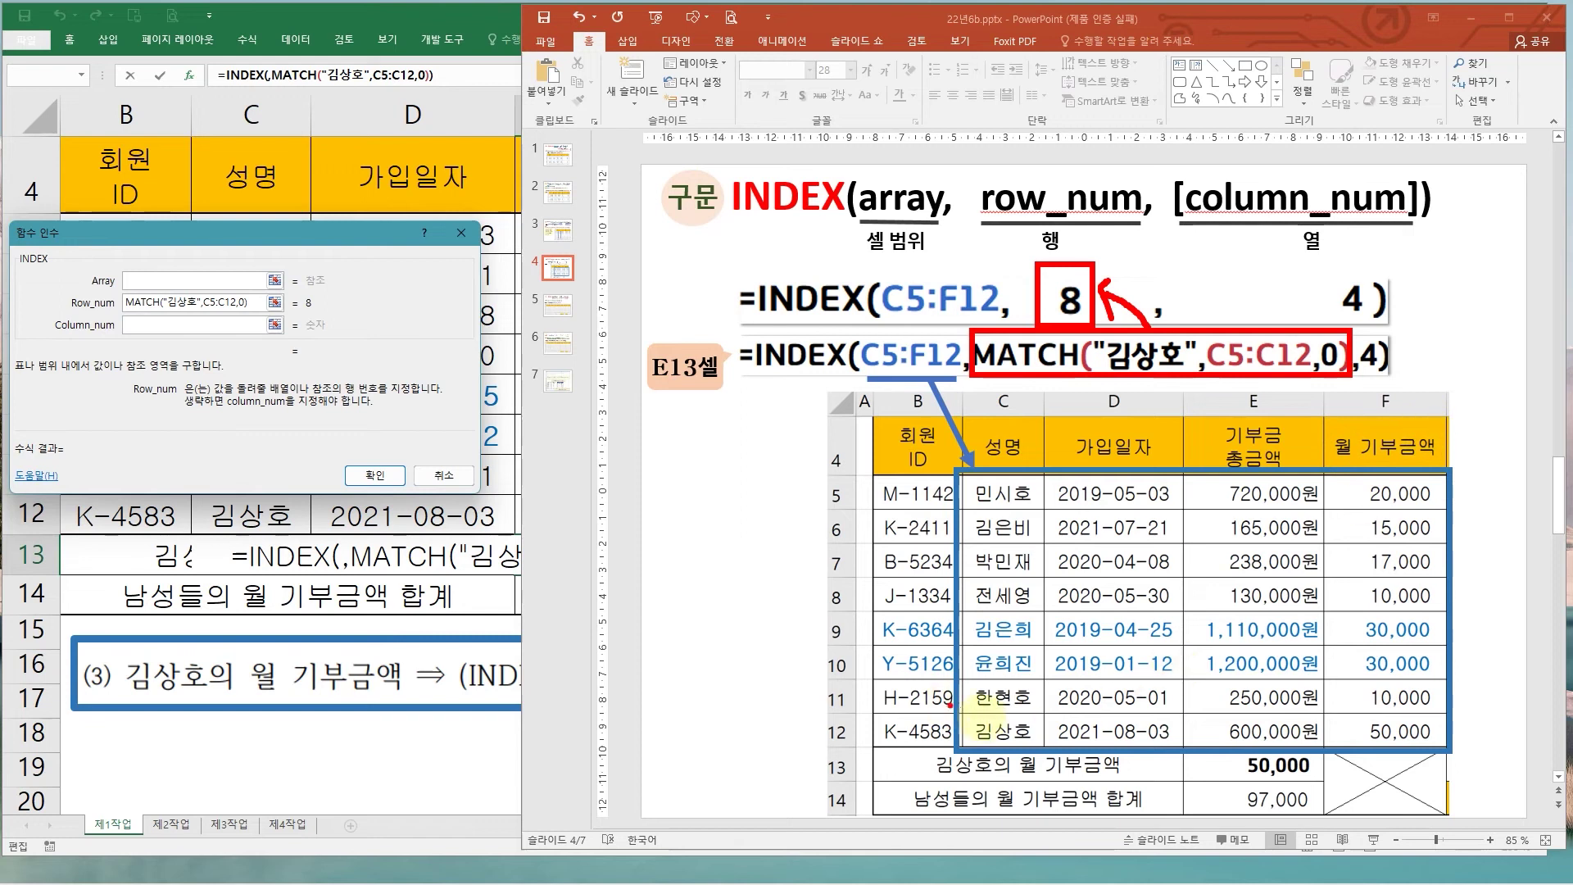
left_click_drag(1018, 691, 1030, 709)
left_click_drag(1115, 677, 1141, 706)
mouse_move(1269, 679)
left_mouse_down()
mouse_move(1282, 705)
mouse_move(1360, 703)
mouse_move(1427, 747)
left_mouse_up()
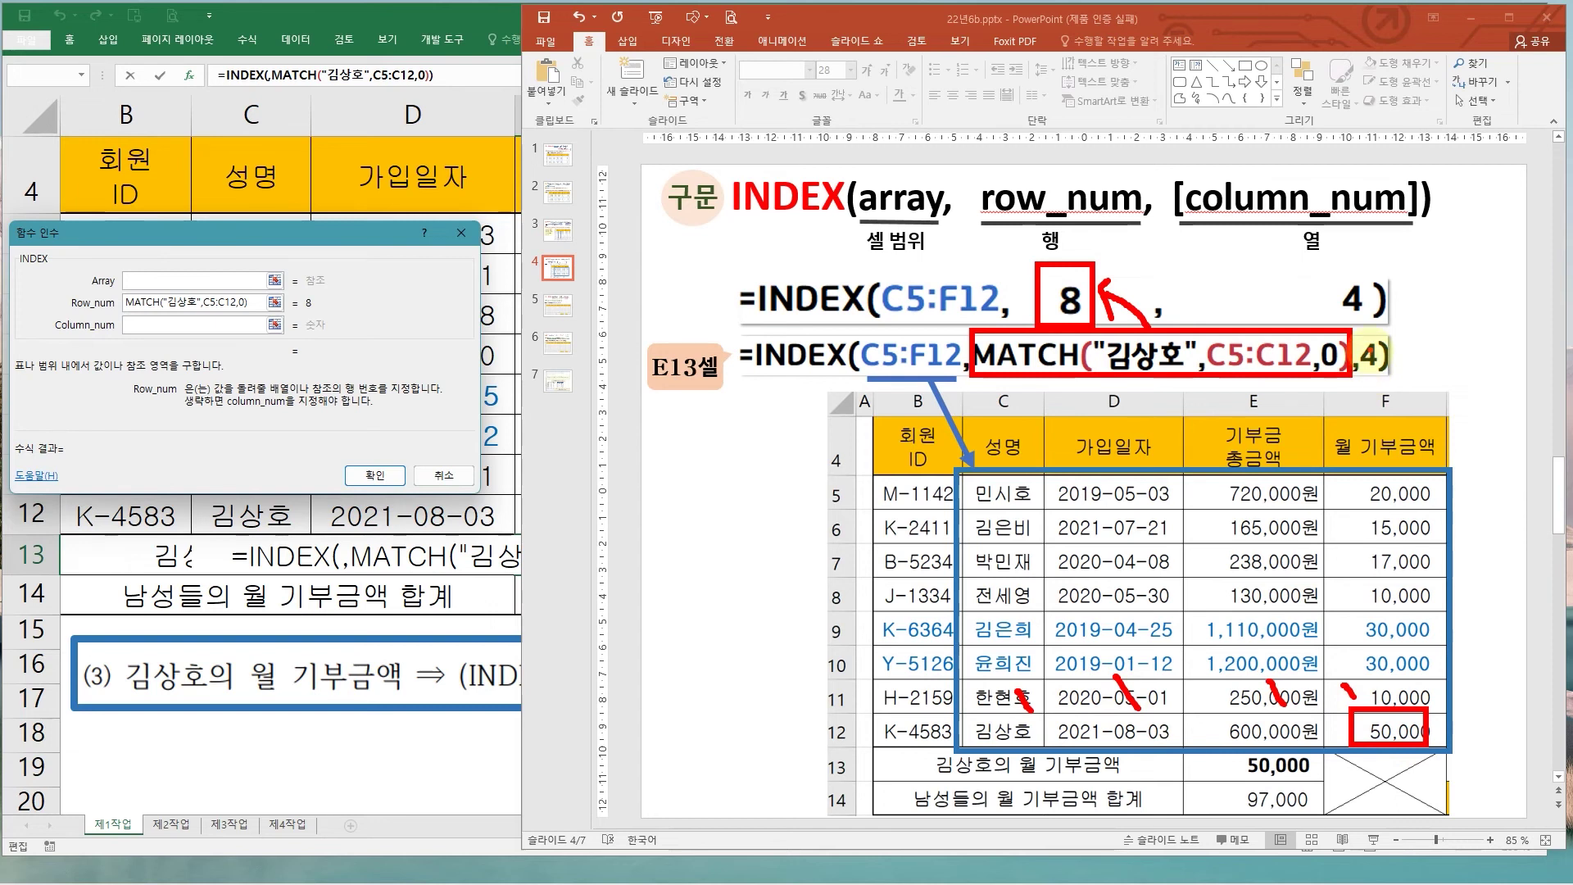
key("Escape")
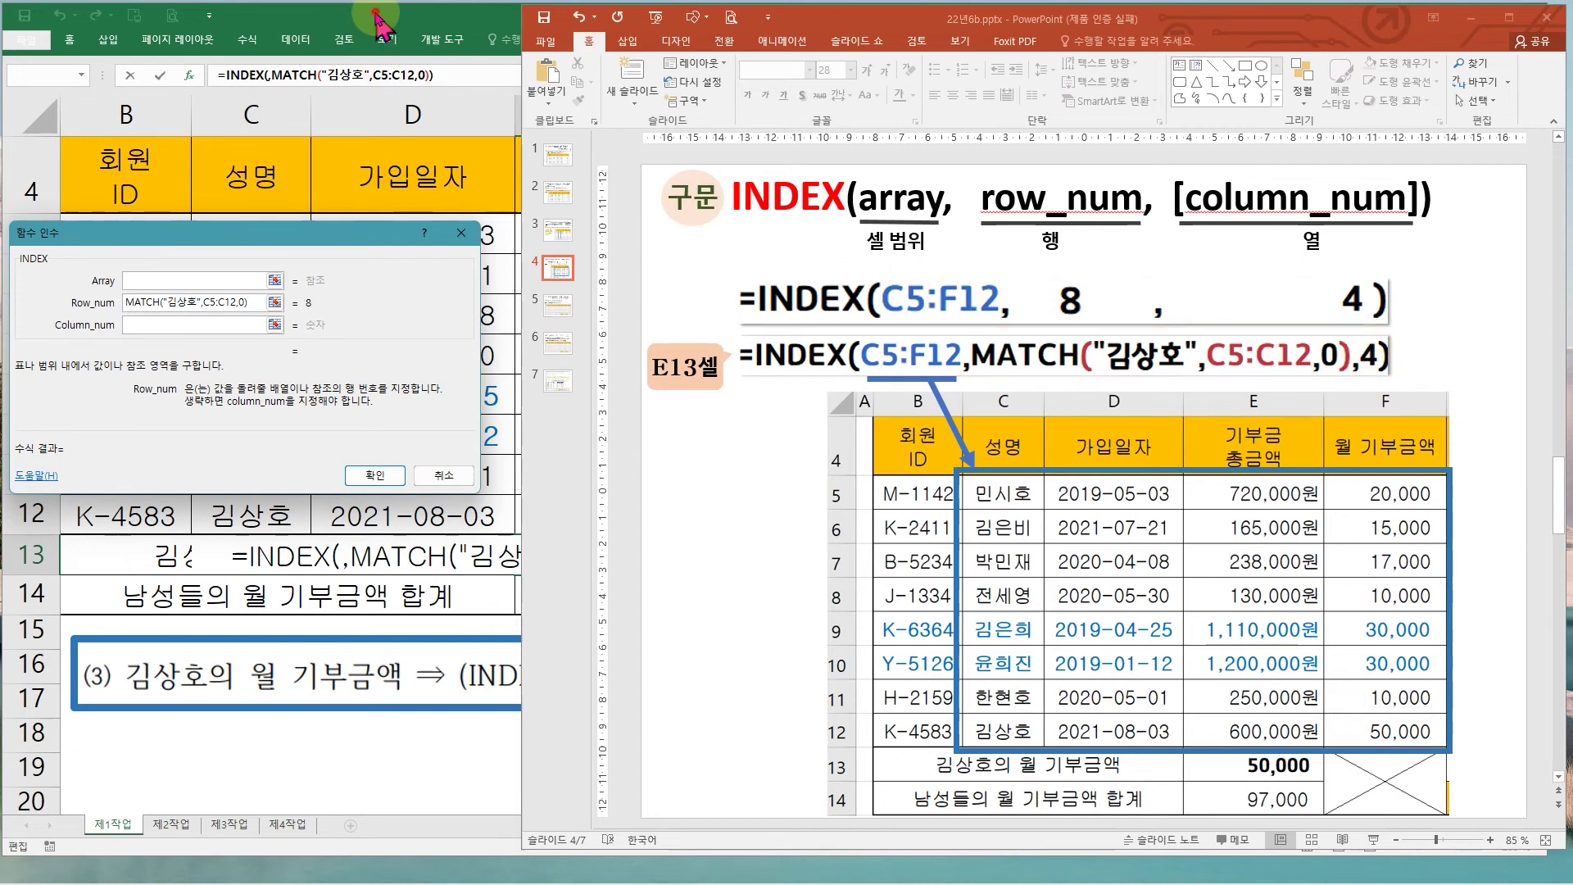
- Switch back to Excel, move the INDEX arguments dialog off most of the table and review the range from 성명 to 월 기부금액
left_click(376, 20)
left_click_drag(184, 234, 1025, 486)
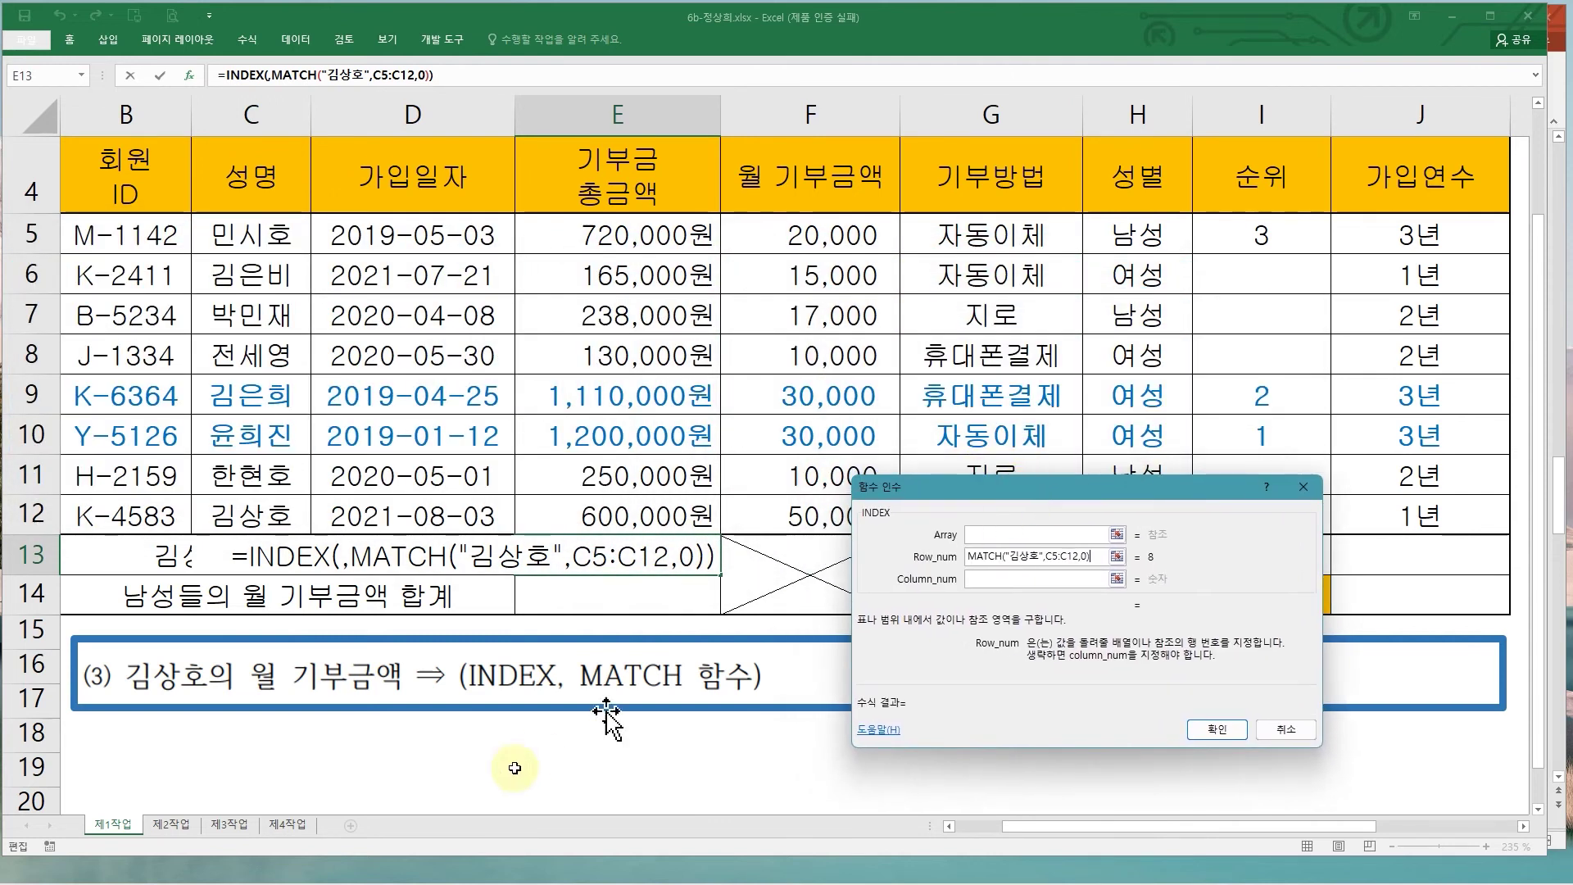
left_click_drag(129, 657, 405, 703)
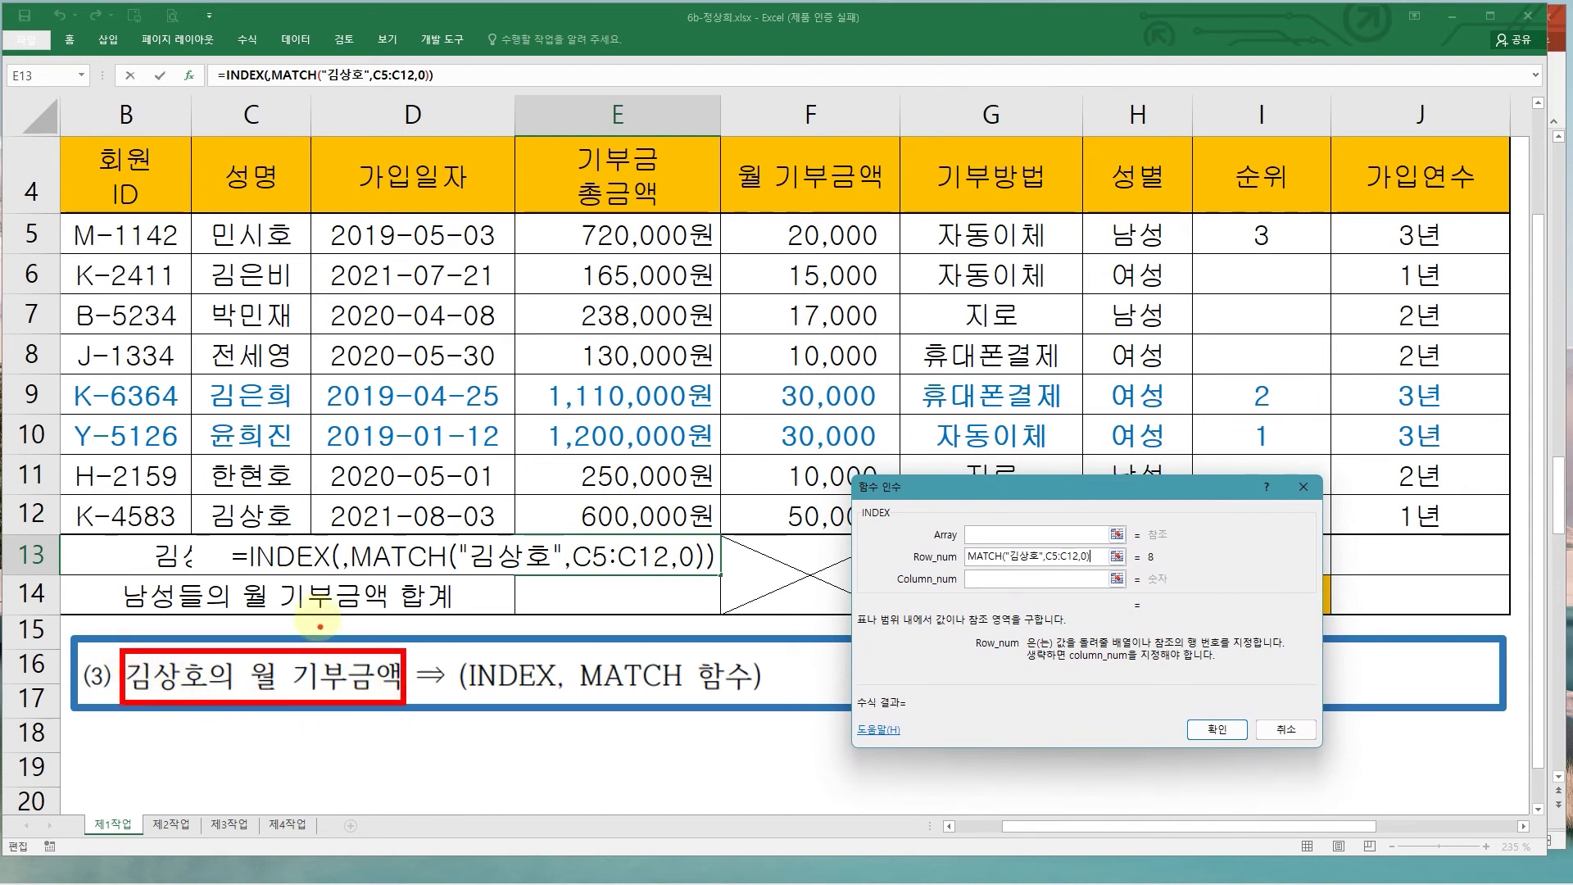
left_click_drag(267, 504, 307, 482)
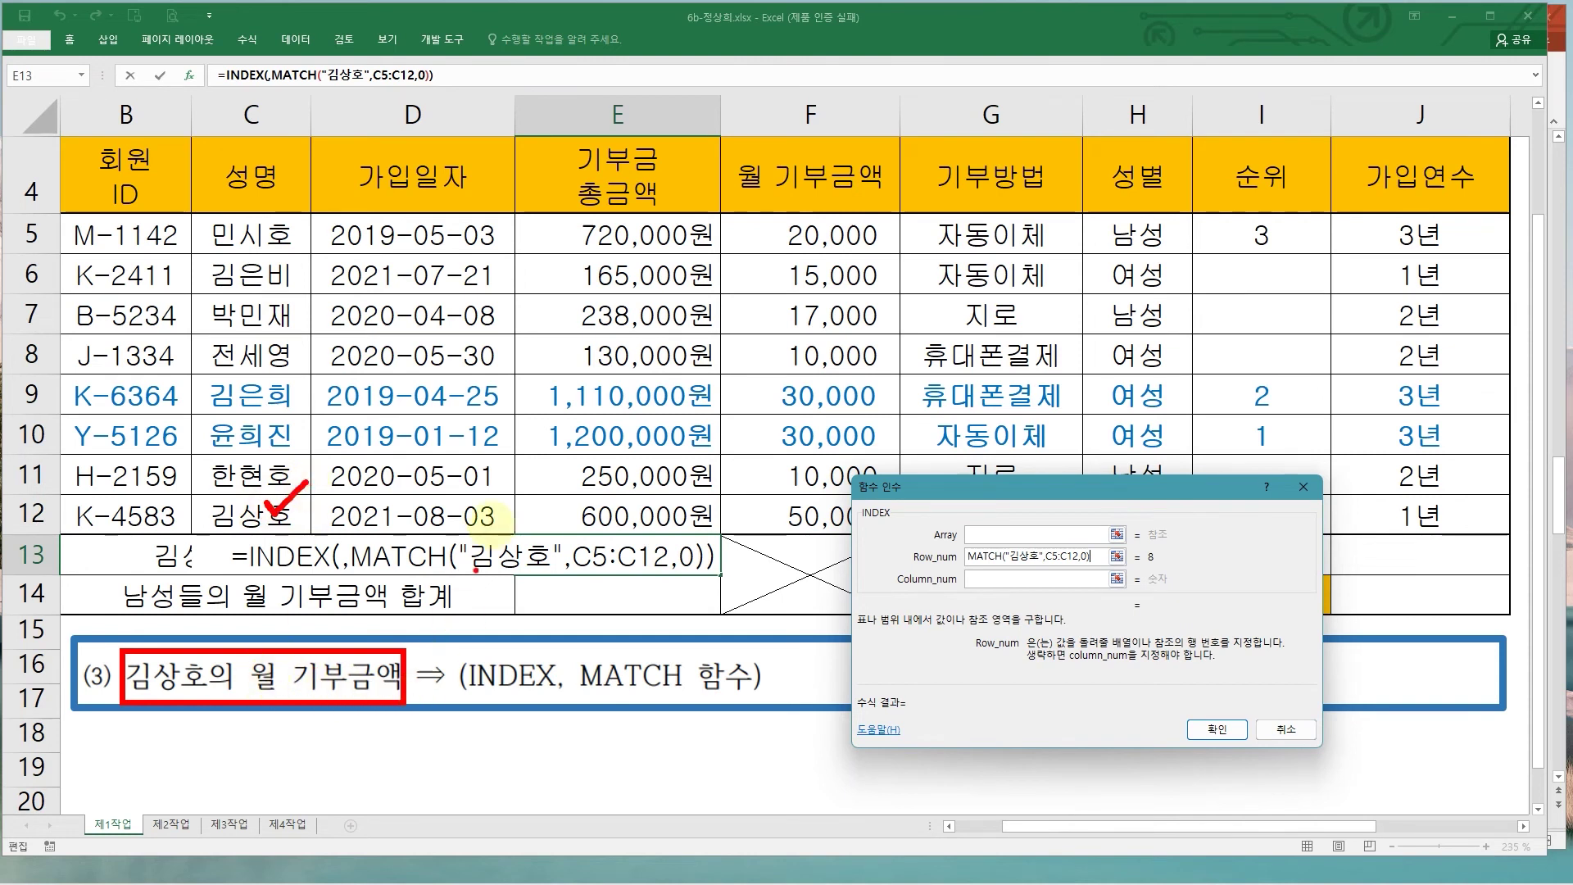
mouse_move(761, 515)
left_mouse_down()
mouse_move(665, 559)
mouse_move(676, 575)
left_mouse_up()
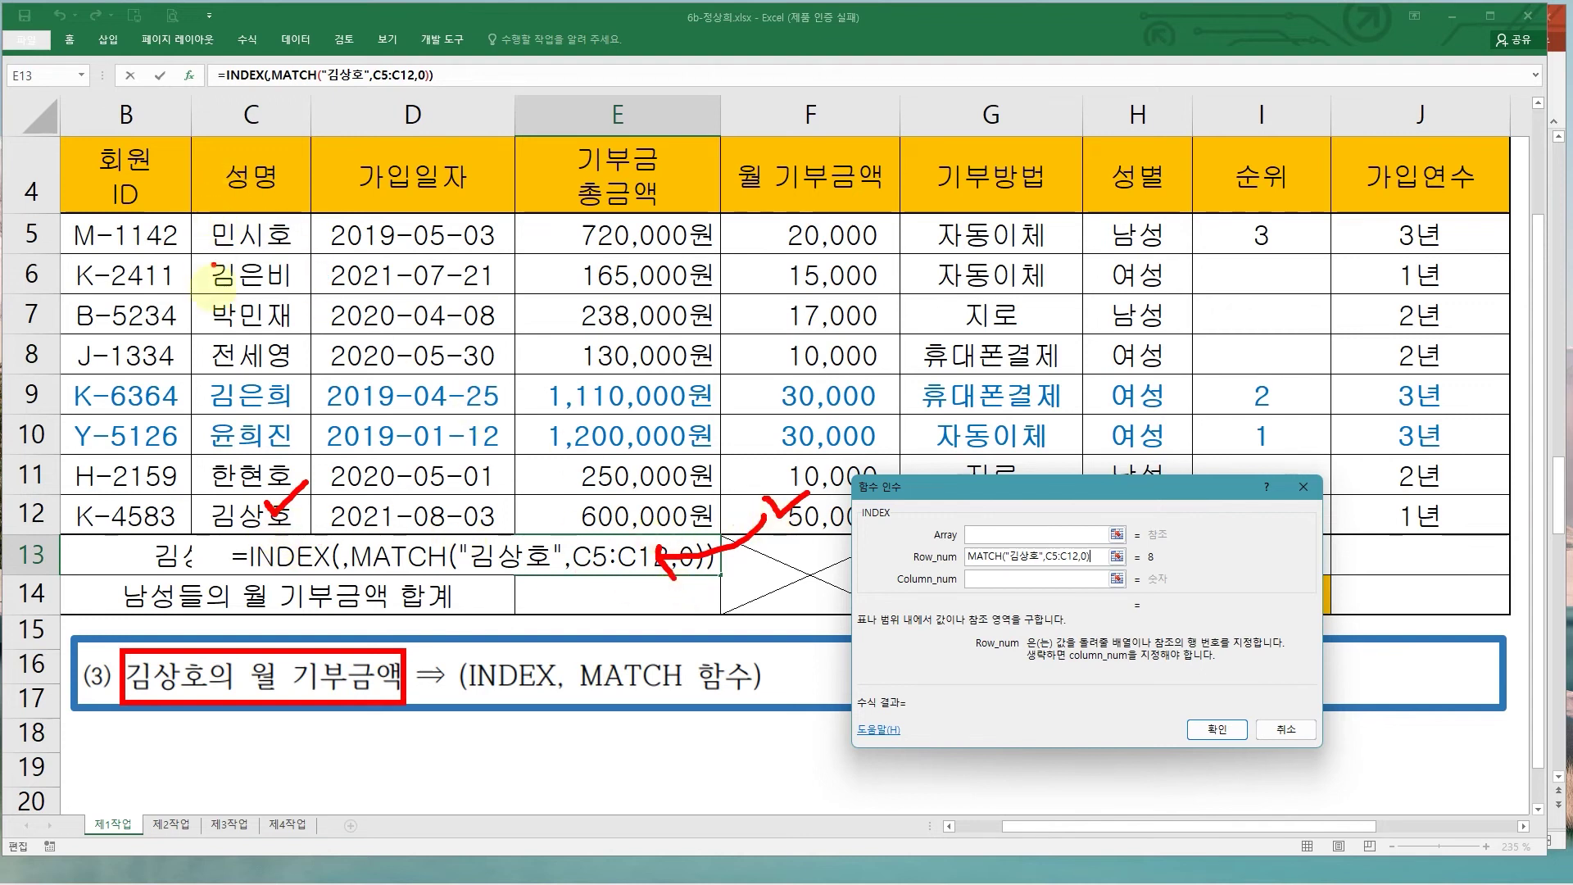
mouse_move(191, 209)
left_mouse_down()
mouse_move(569, 351)
mouse_move(865, 501)
mouse_move(896, 538)
left_mouse_up()
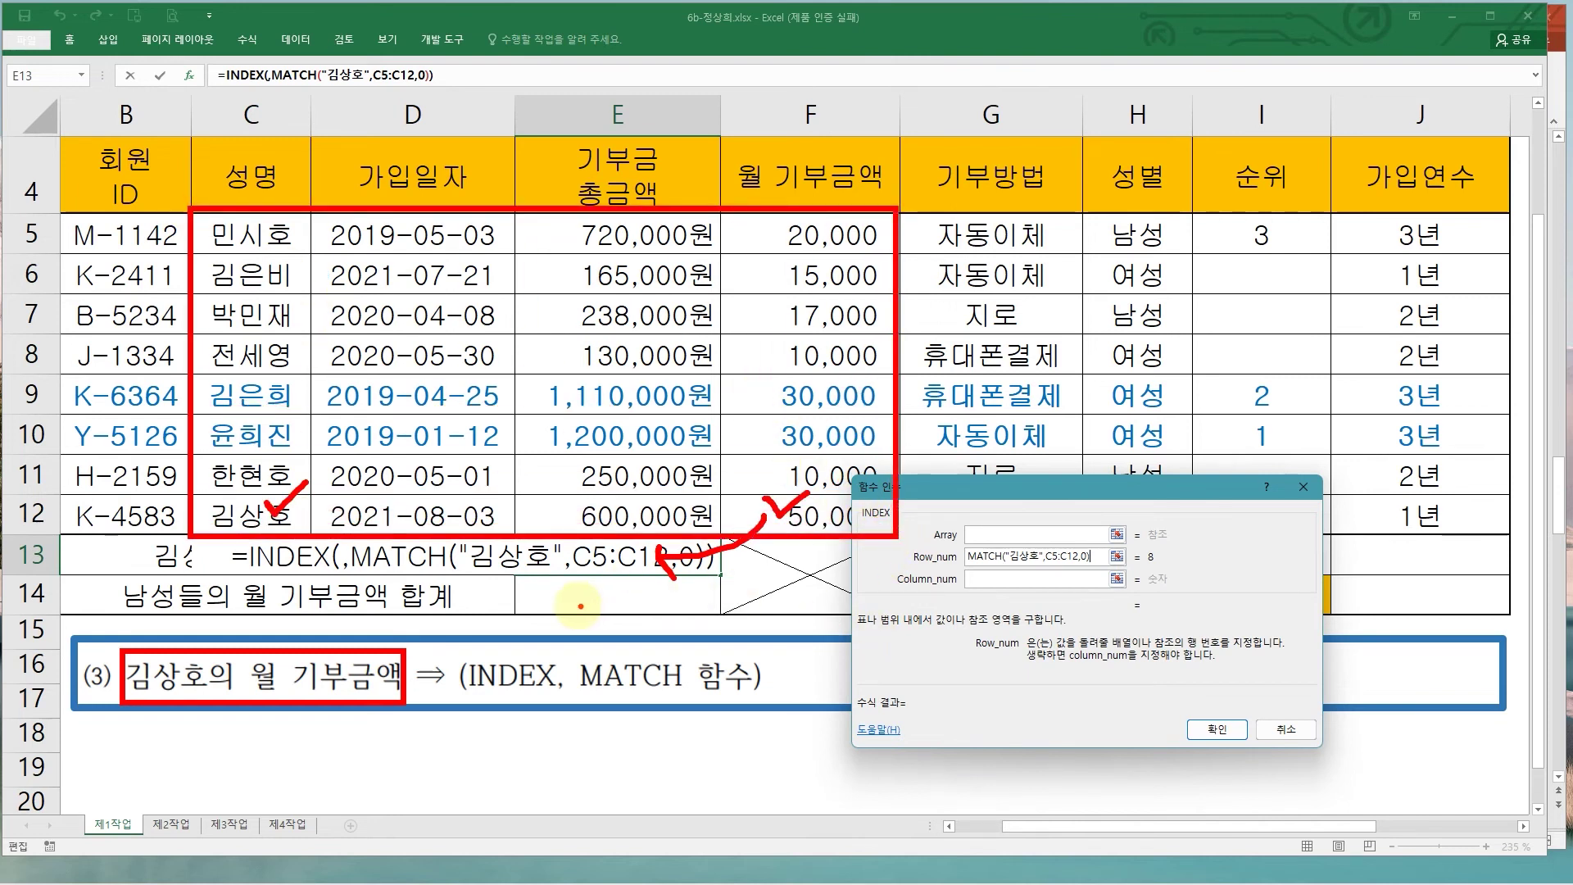
key("Escape")
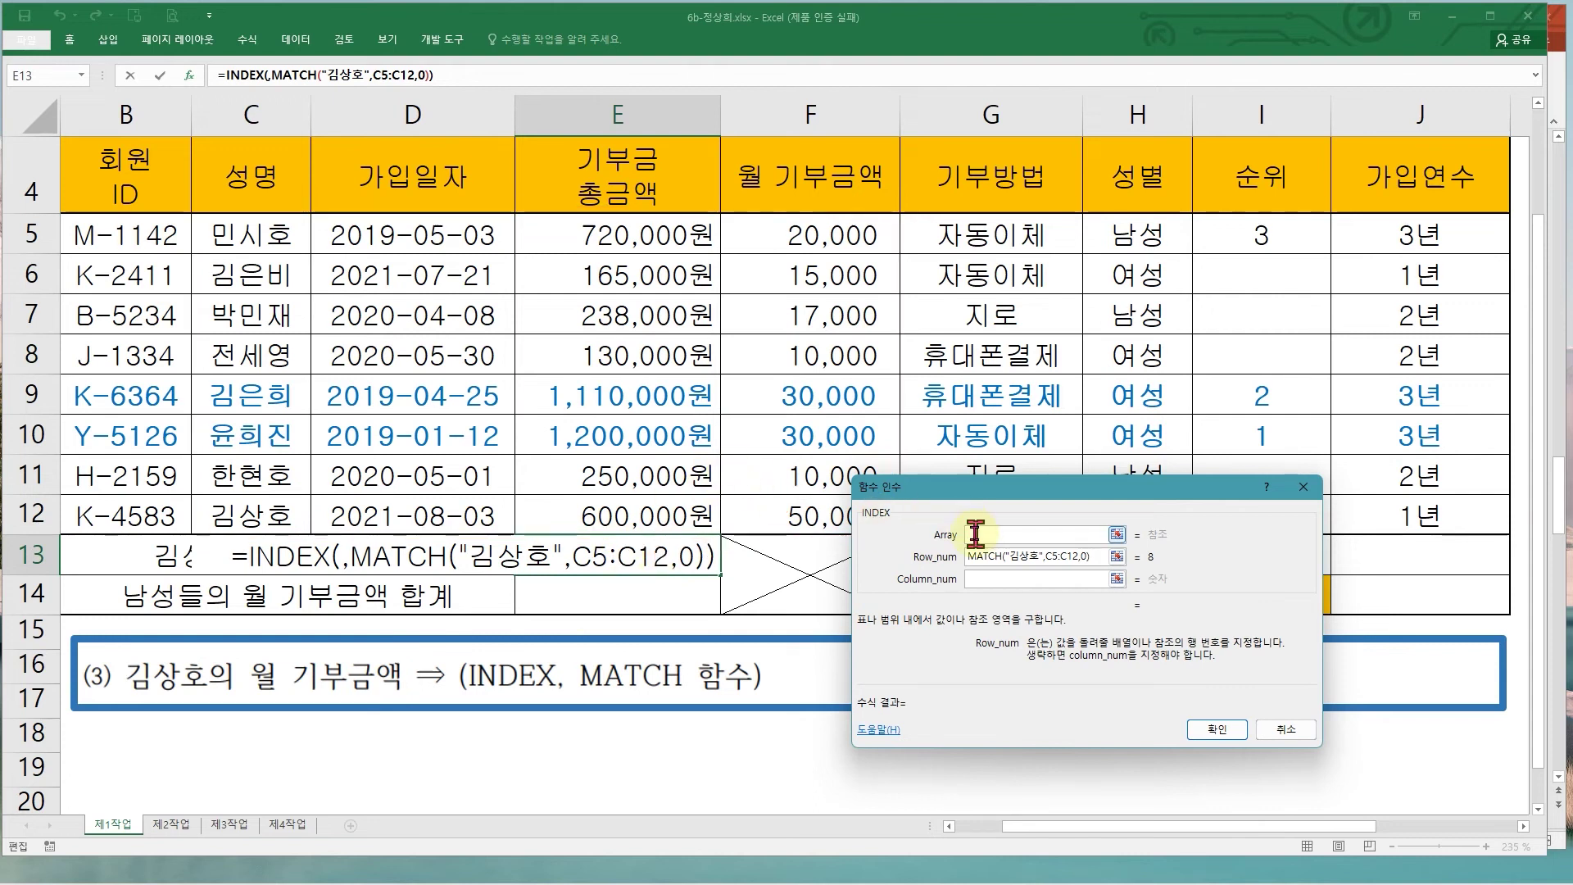
- Set the INDEX Array argument to C5:F12 and check the MATCH formula serving as Row_num
left_click(975, 533)
left_click_drag(283, 249, 660, 282)
left_click_drag(743, 324, 773, 495)
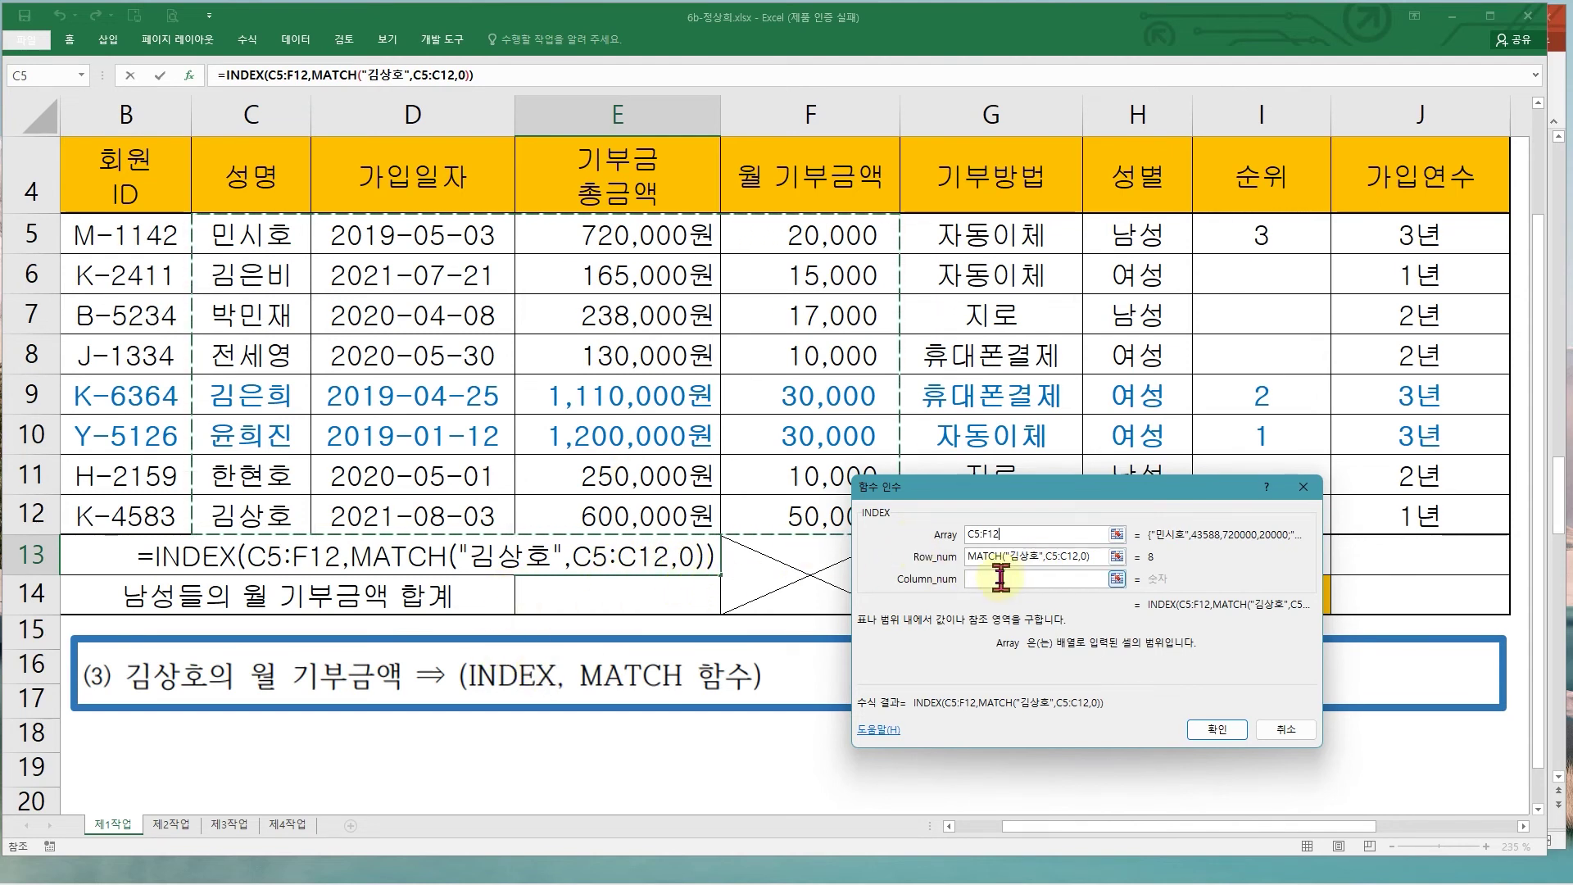
left_click_drag(919, 545, 1110, 565)
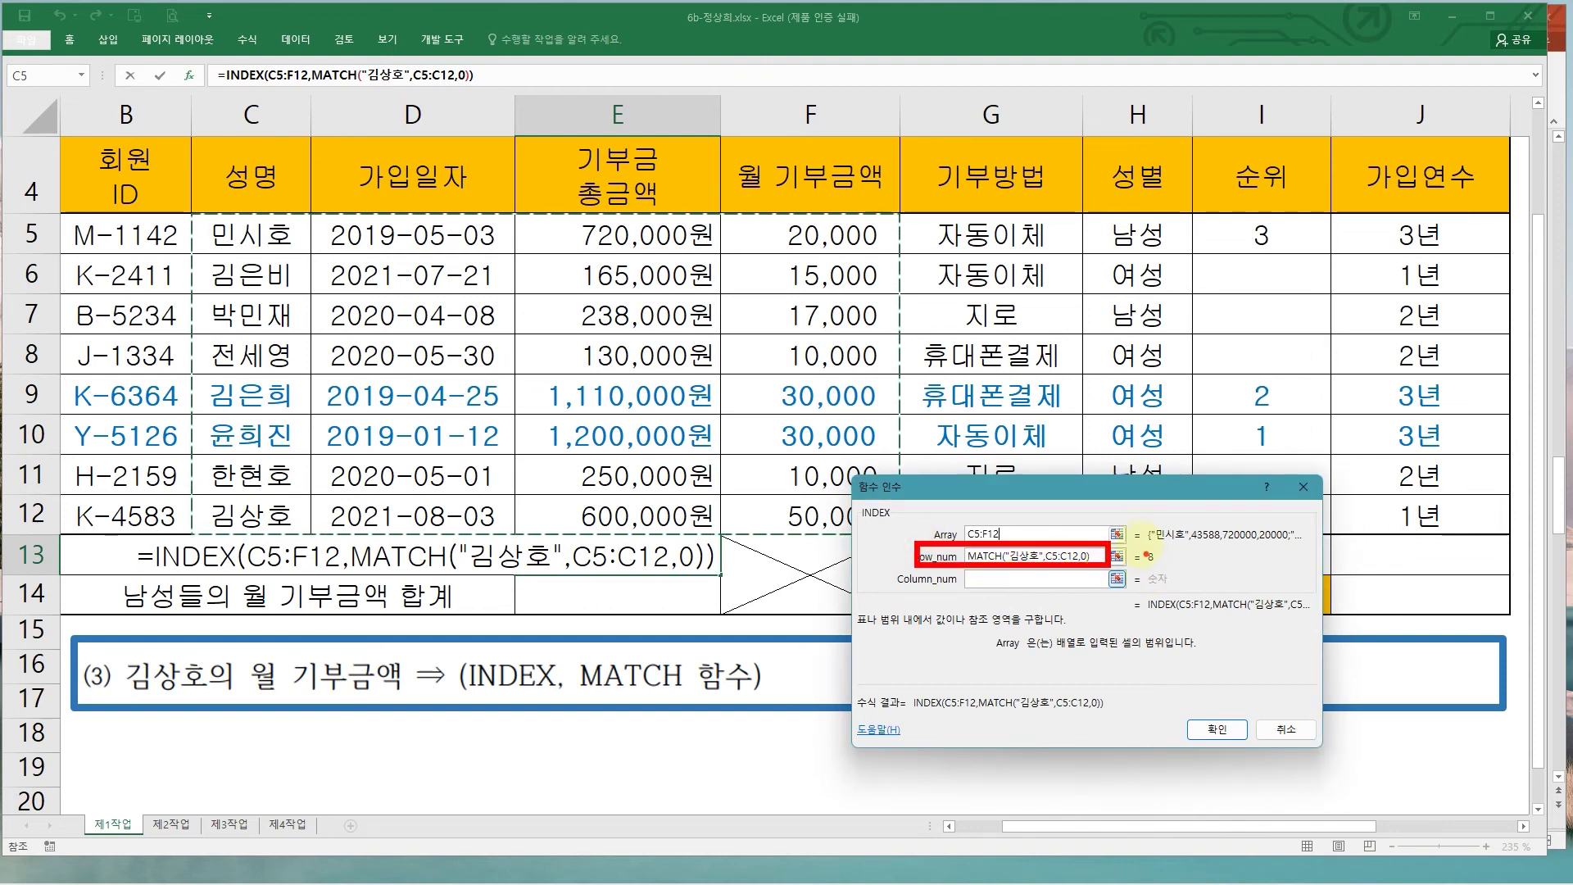
mouse_move(277, 238)
left_mouse_down()
mouse_move(258, 512)
mouse_move(306, 507)
mouse_move(237, 512)
mouse_move(310, 491)
left_mouse_up()
key("Escape")
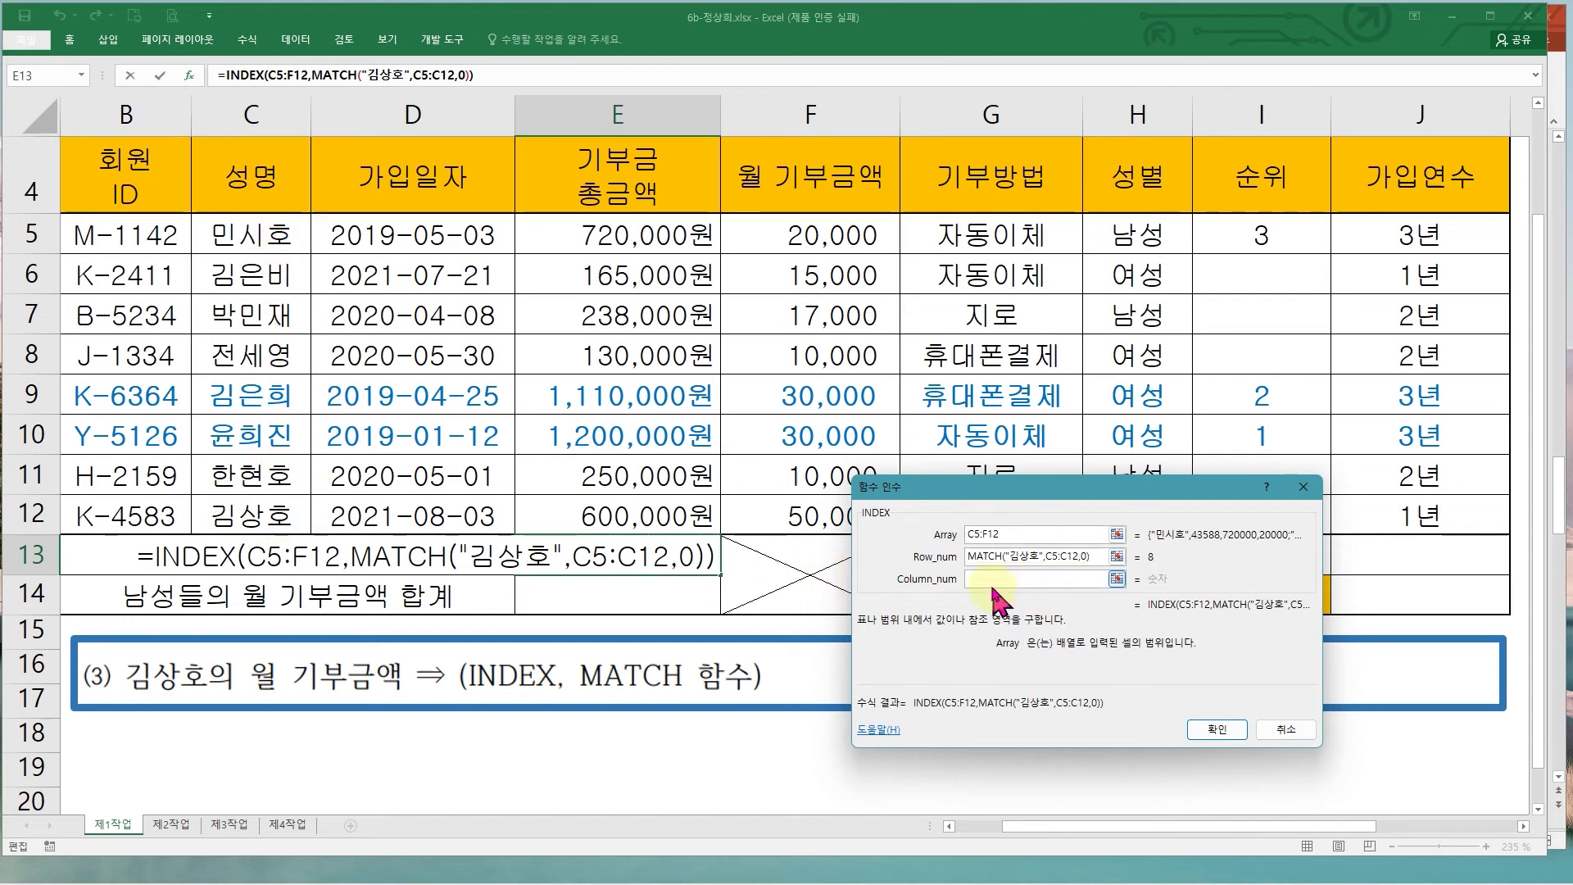
- Set the INDEX Column_num argument to 4, counting the columns of C5:F12 from 성명 to 월 기부금액
left_click(989, 580)
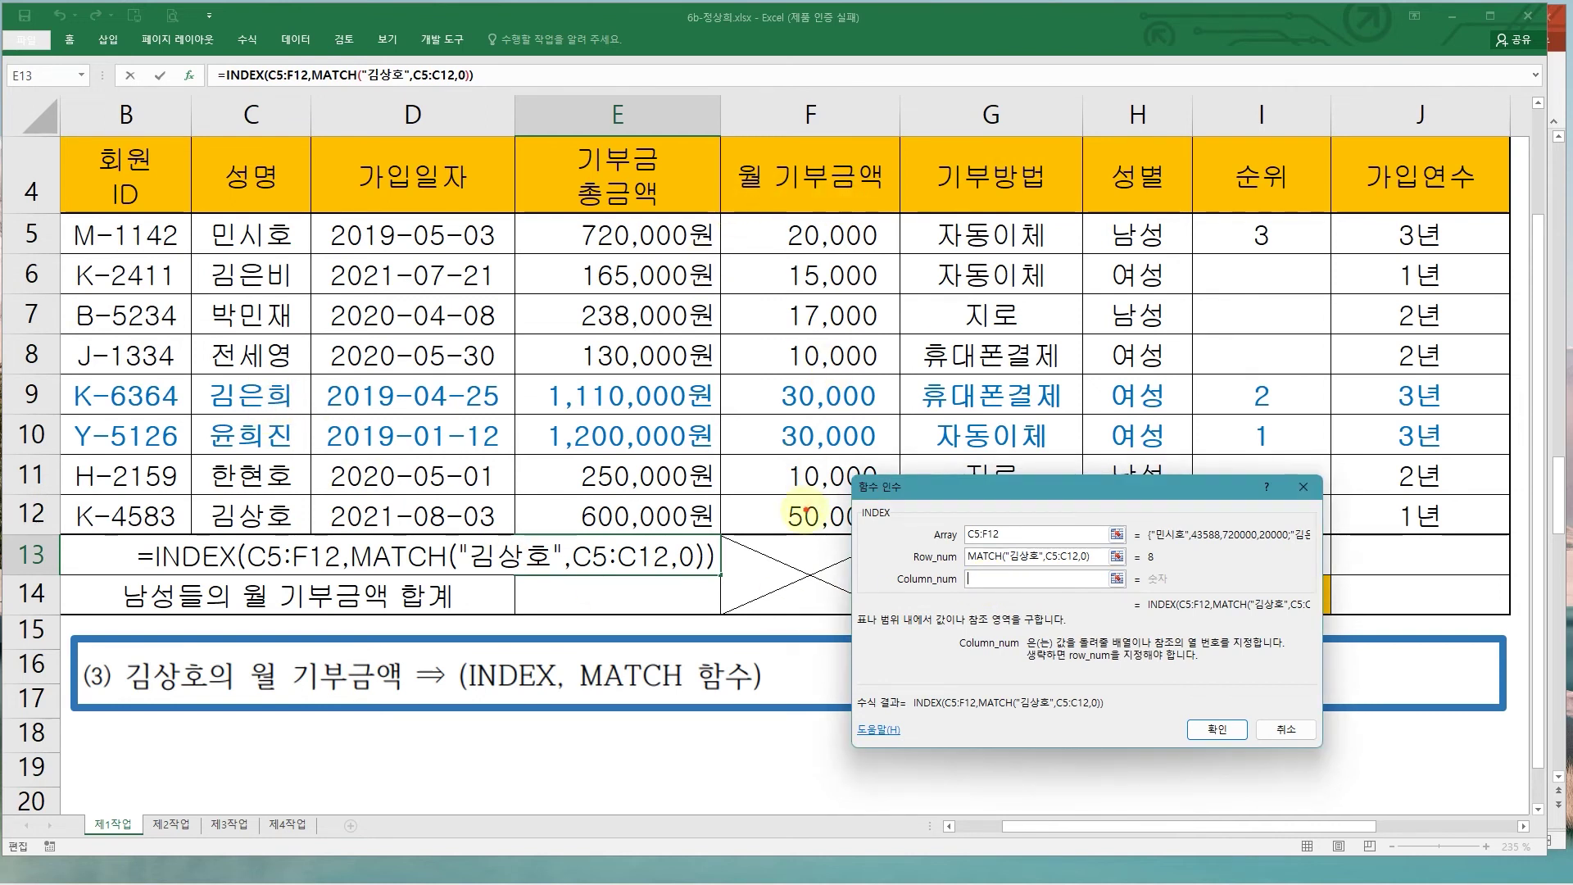
left_click_drag(283, 366, 276, 418)
left_click_drag(442, 363, 434, 399)
left_click_drag(590, 350, 592, 395)
left_click_drag(773, 354, 770, 387)
left_click_drag(193, 213, 193, 208)
left_click_drag(258, 266, 897, 532)
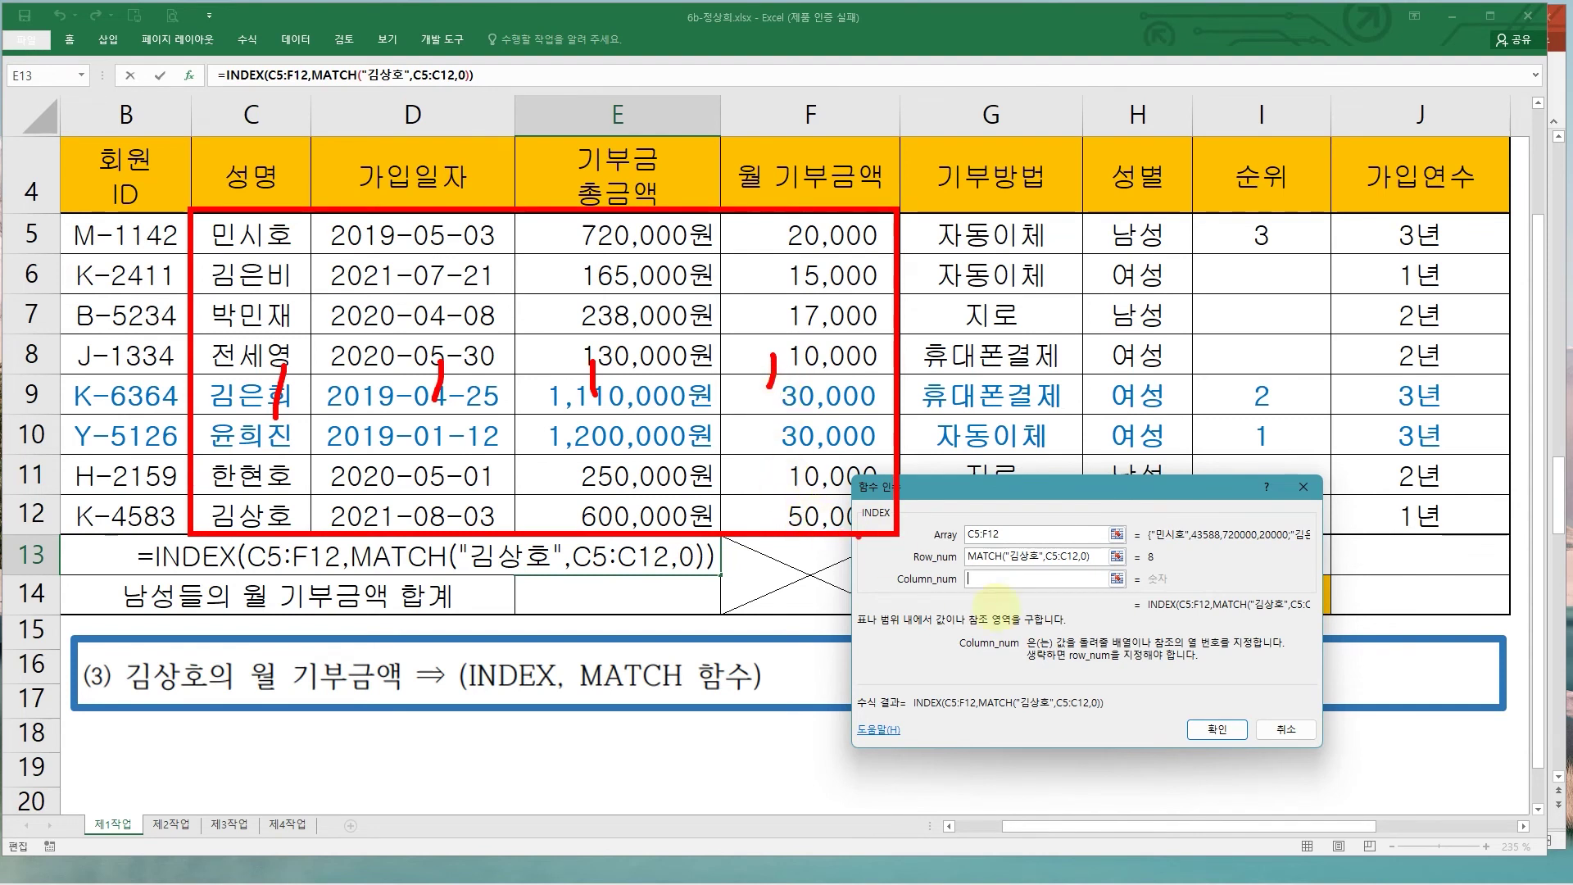
key("Escape")
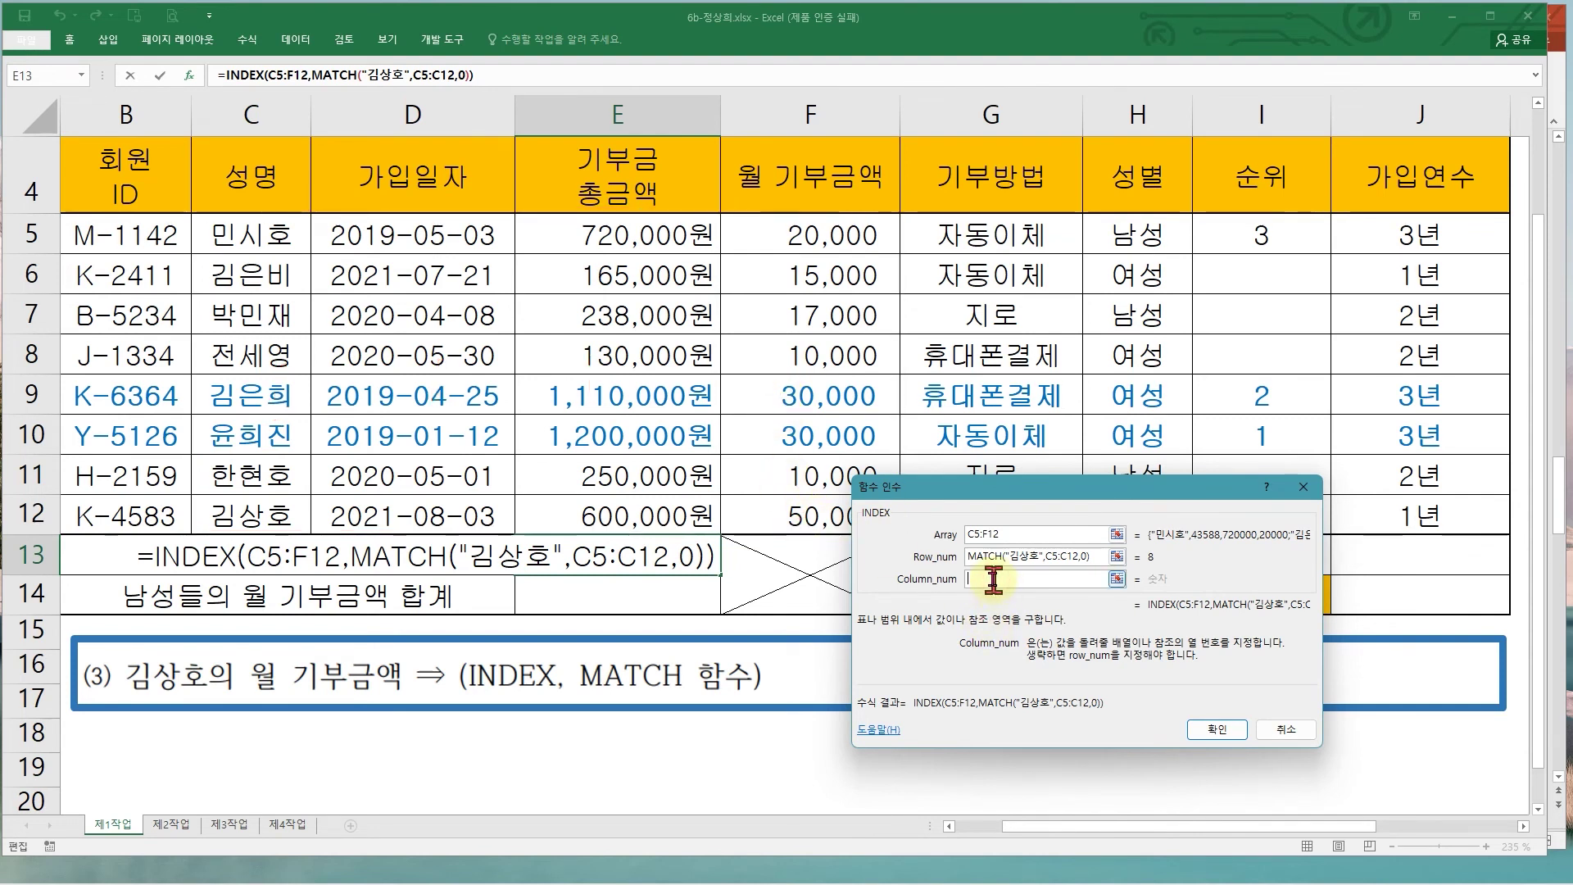
type("4")
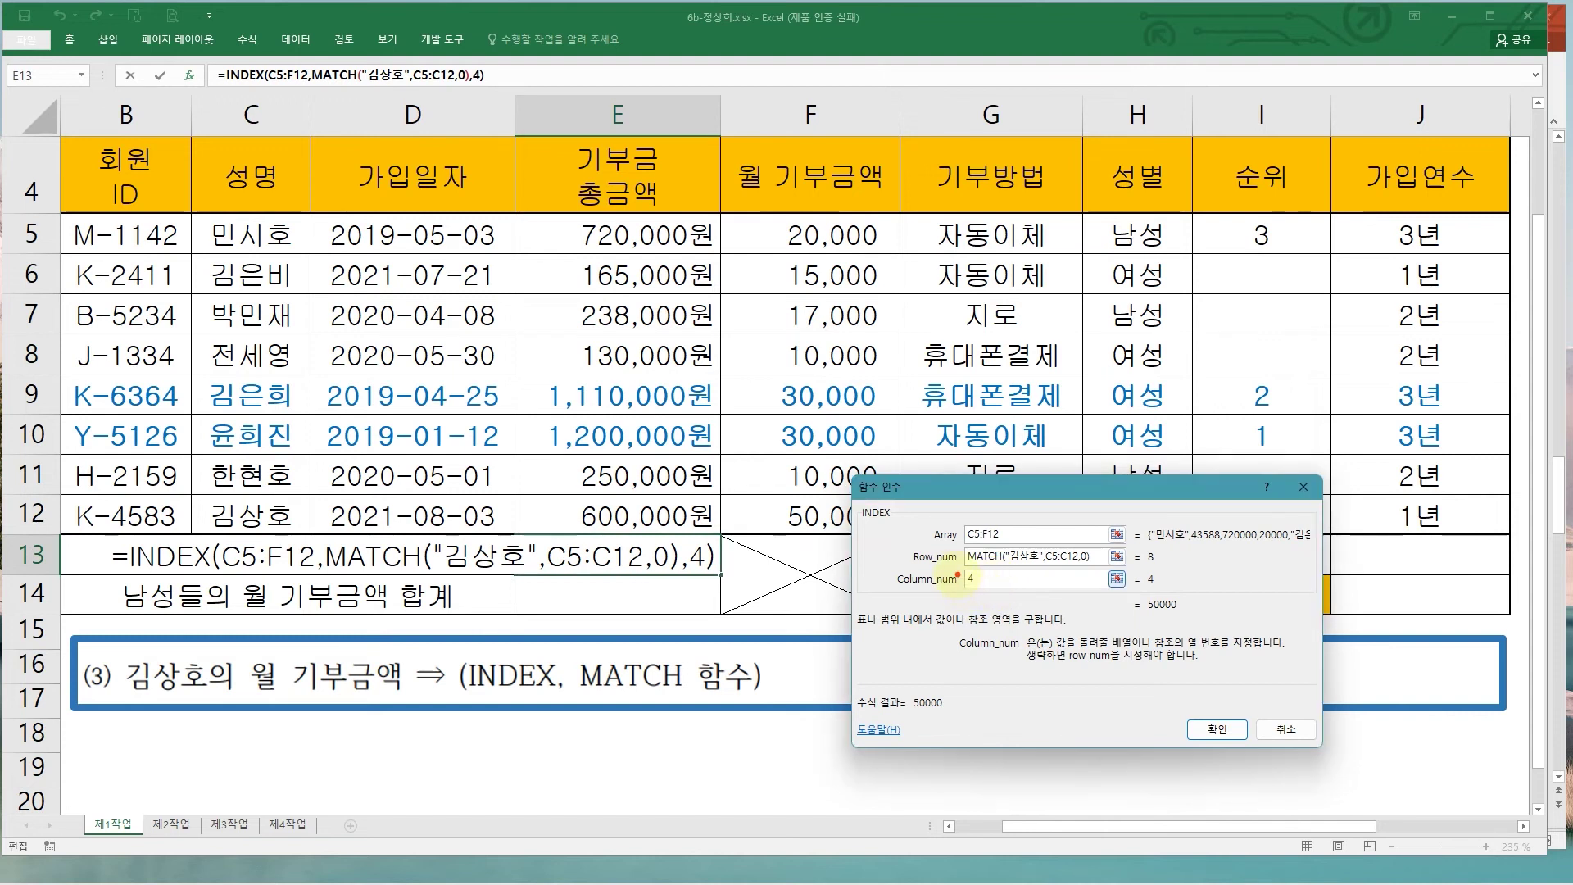
left_click_drag(957, 573, 1042, 596)
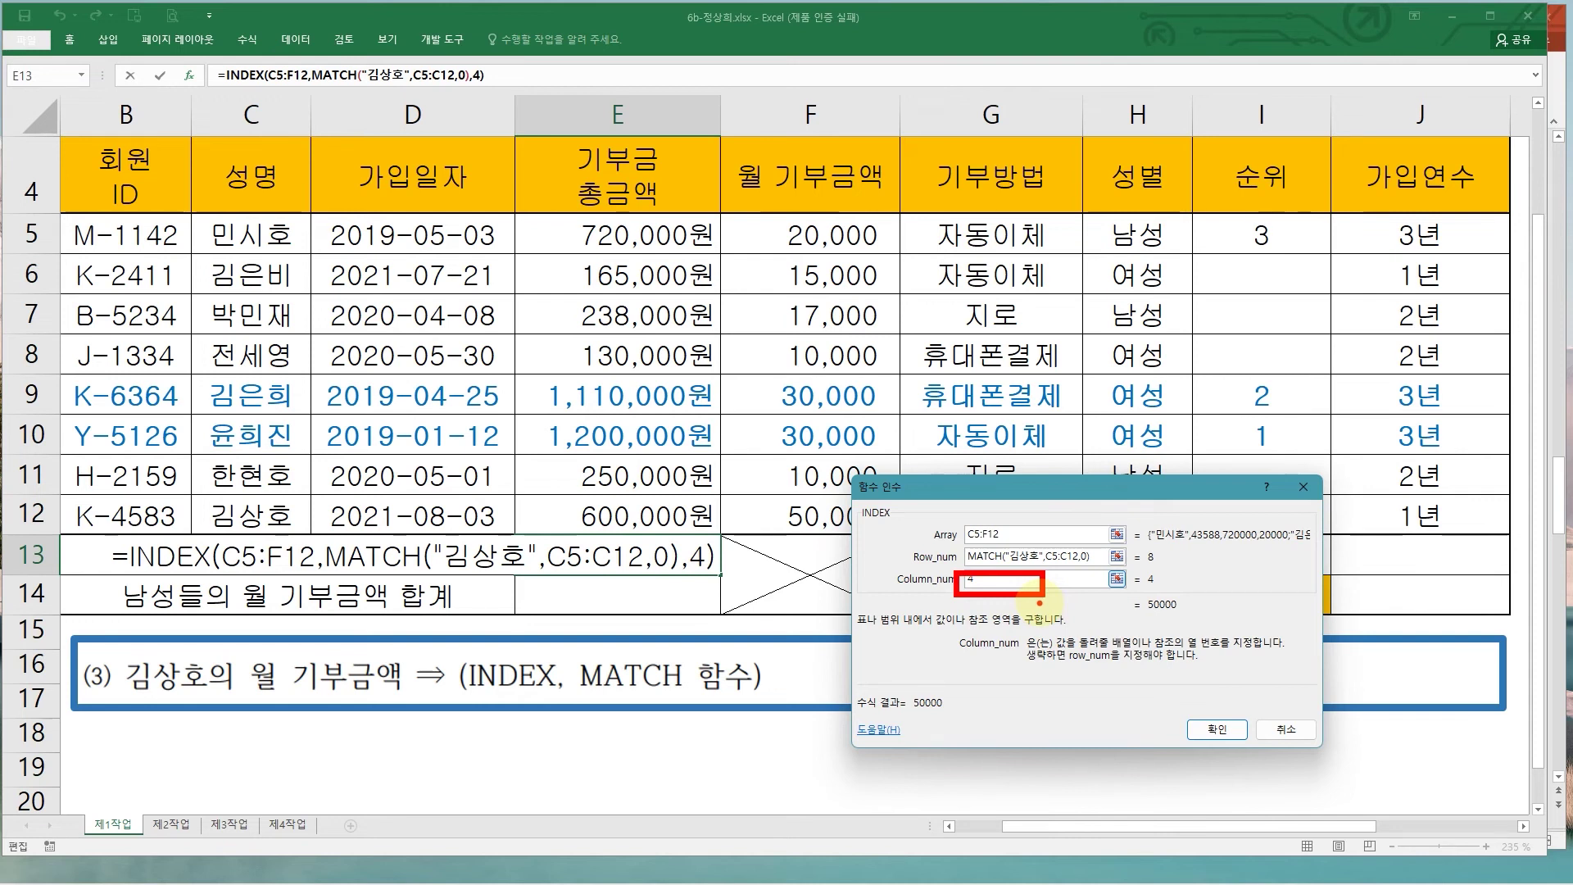
- Confirm the INDEX formula in E13 and review the C5:F12 array from 성명 to 월 기부금액
left_click(1209, 728)
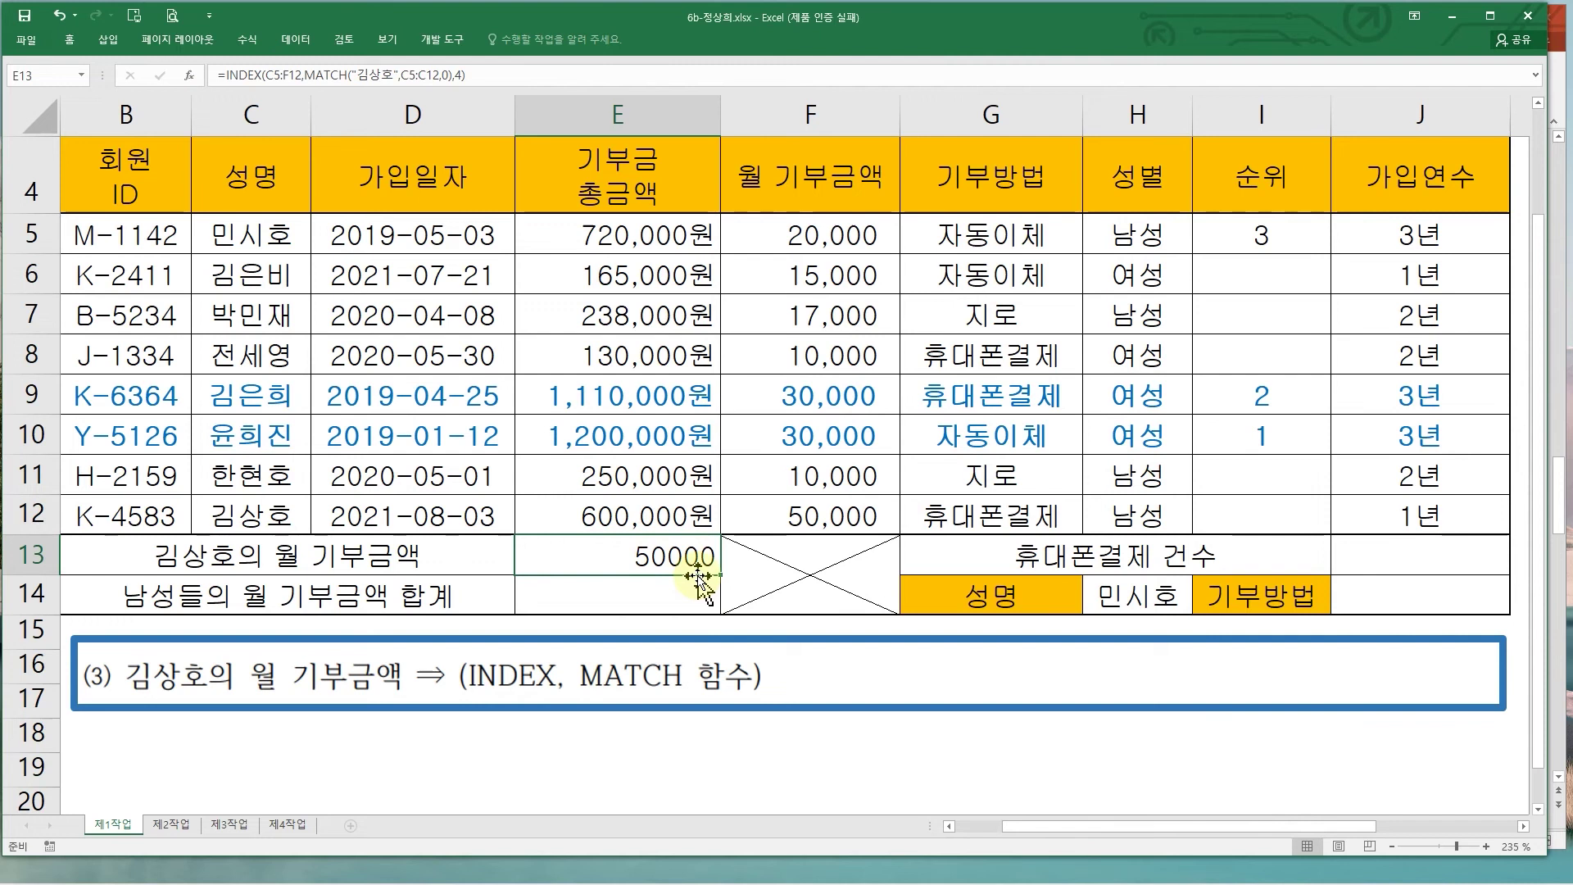
mouse_move(195, 208)
left_mouse_down()
mouse_move(492, 401)
mouse_move(774, 518)
mouse_move(897, 541)
left_mouse_up()
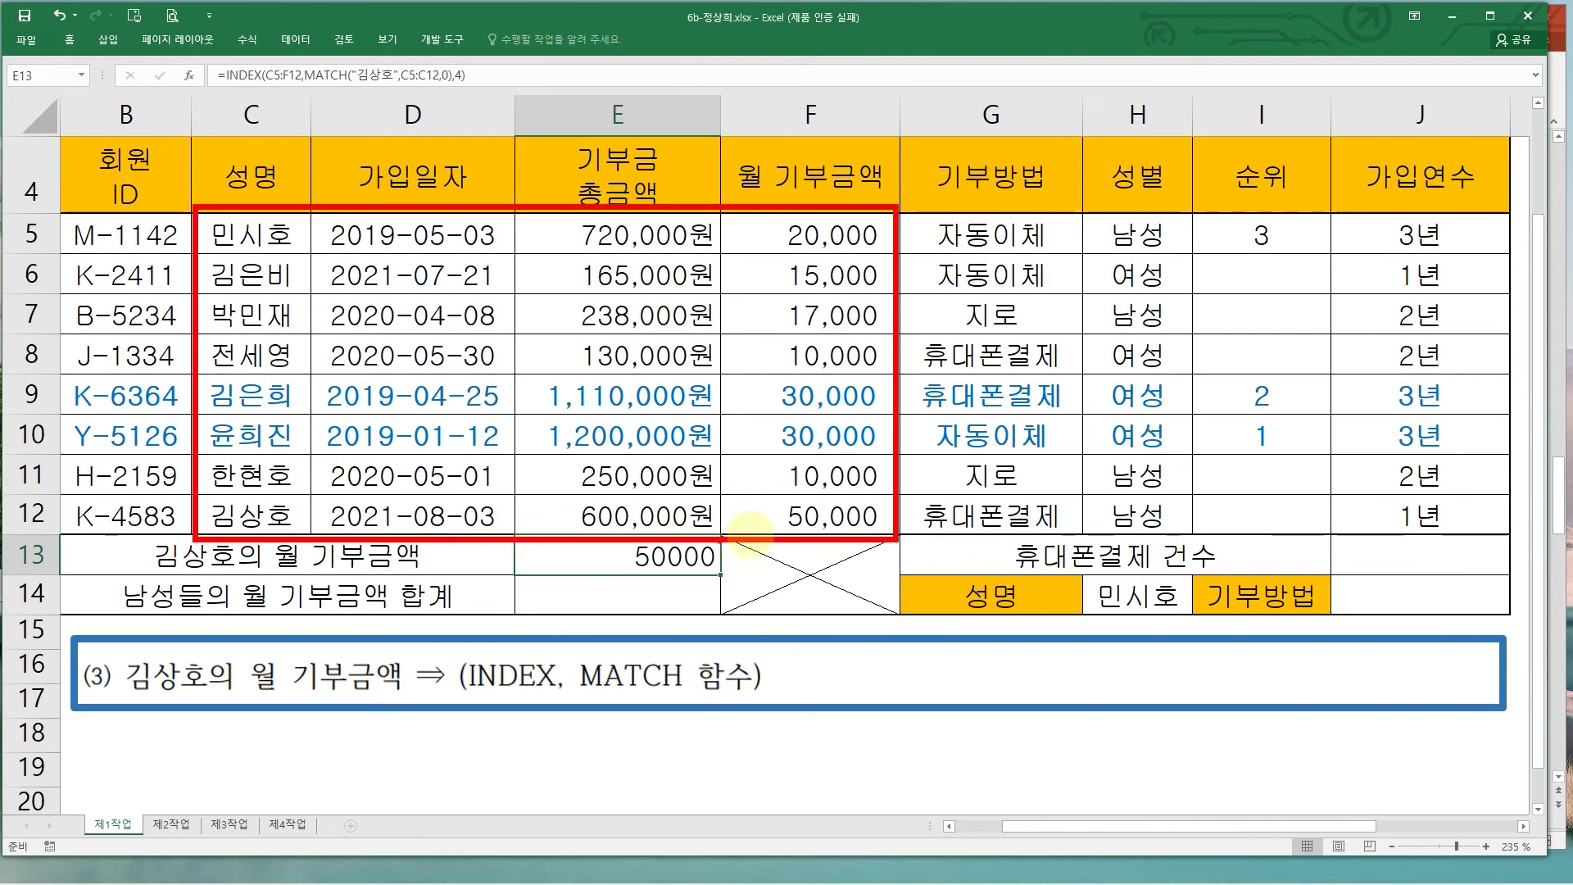
key("Escape")
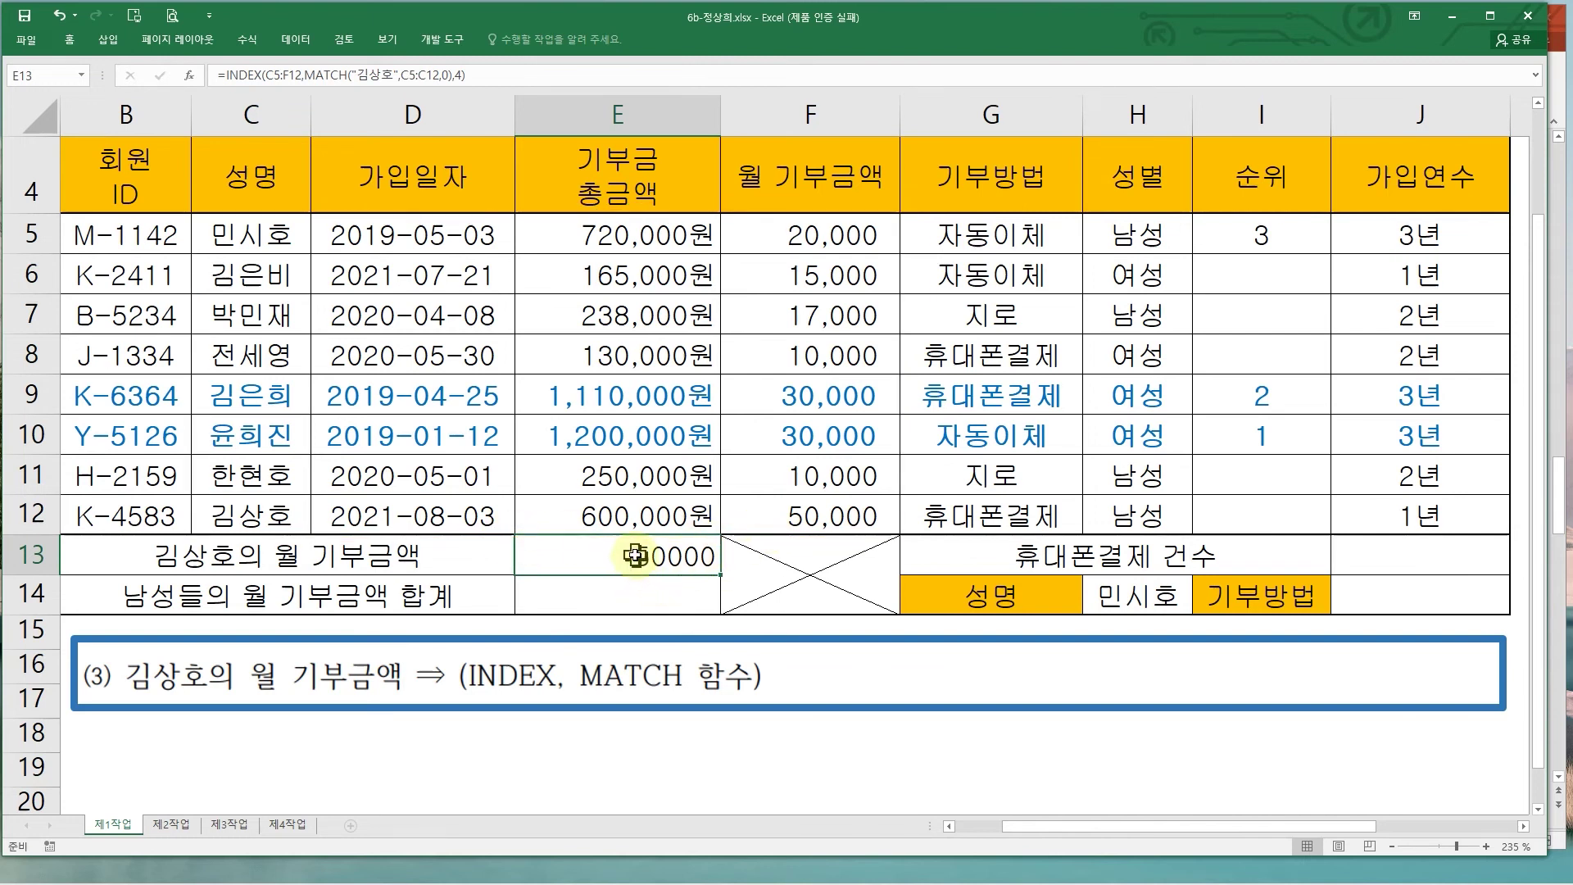
- Try B5:J12 as the INDEX array in the E13 formula and compare it with the range C5:F12
double_click(635, 555)
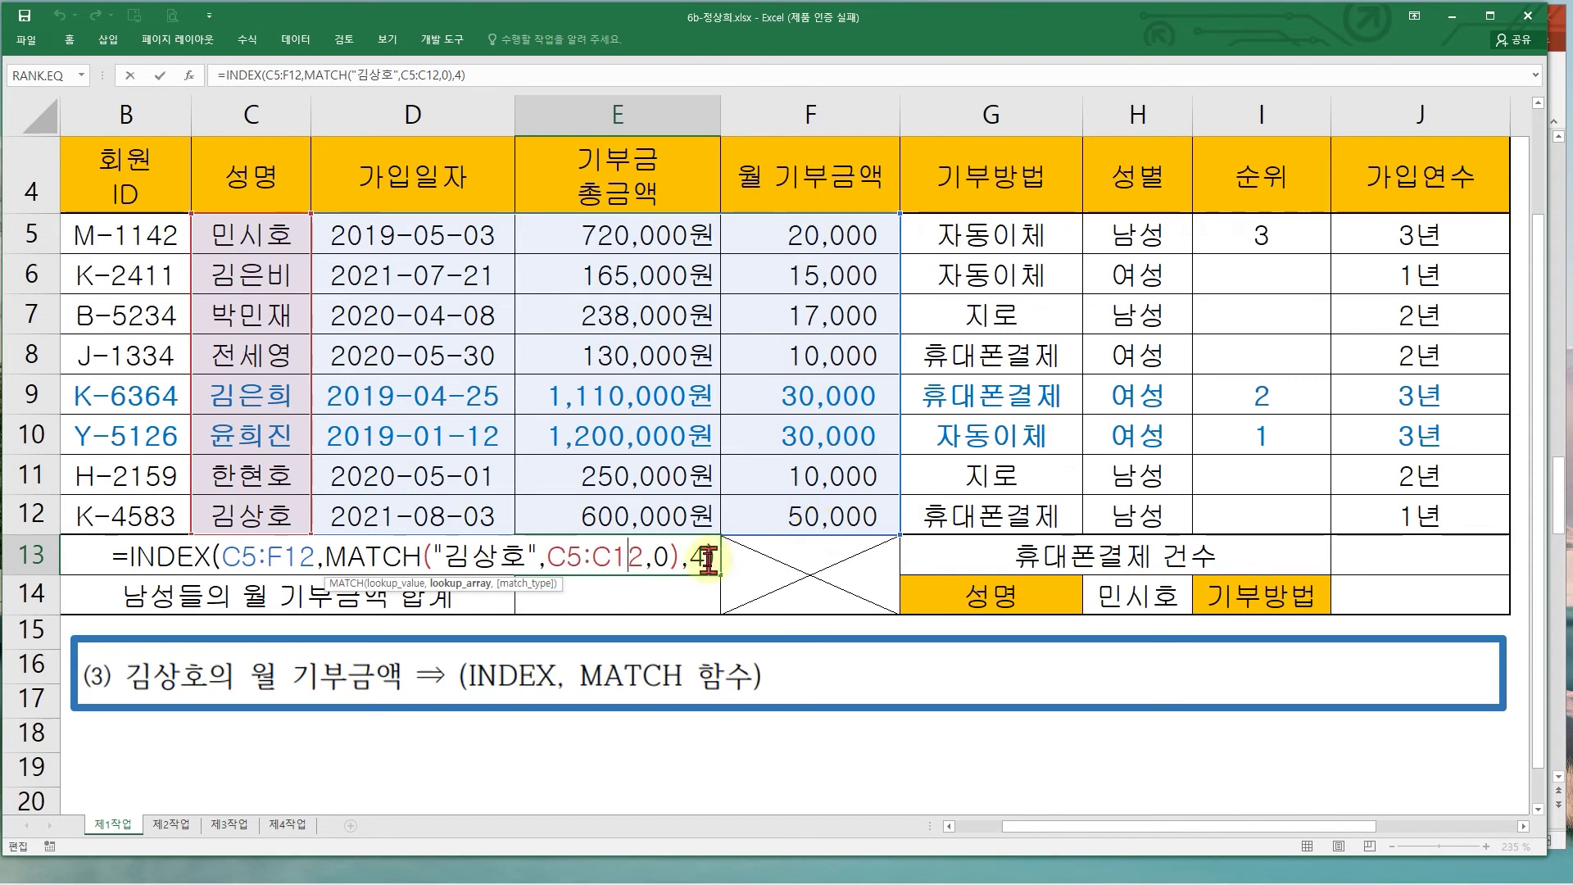
left_click_drag(317, 565, 220, 555)
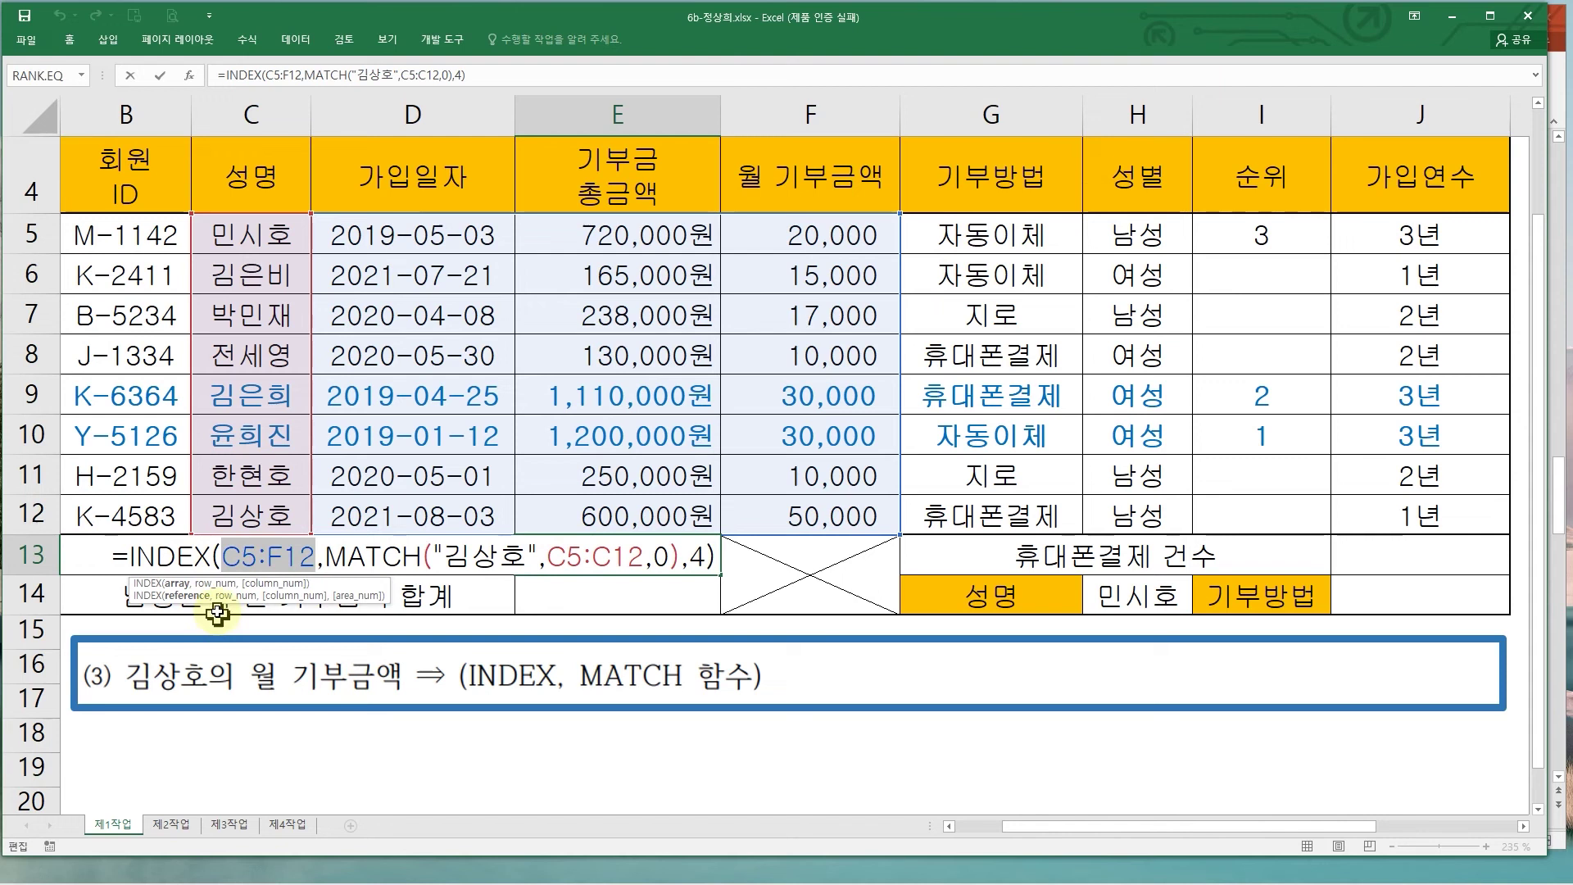
left_click_drag(101, 228, 1386, 520)
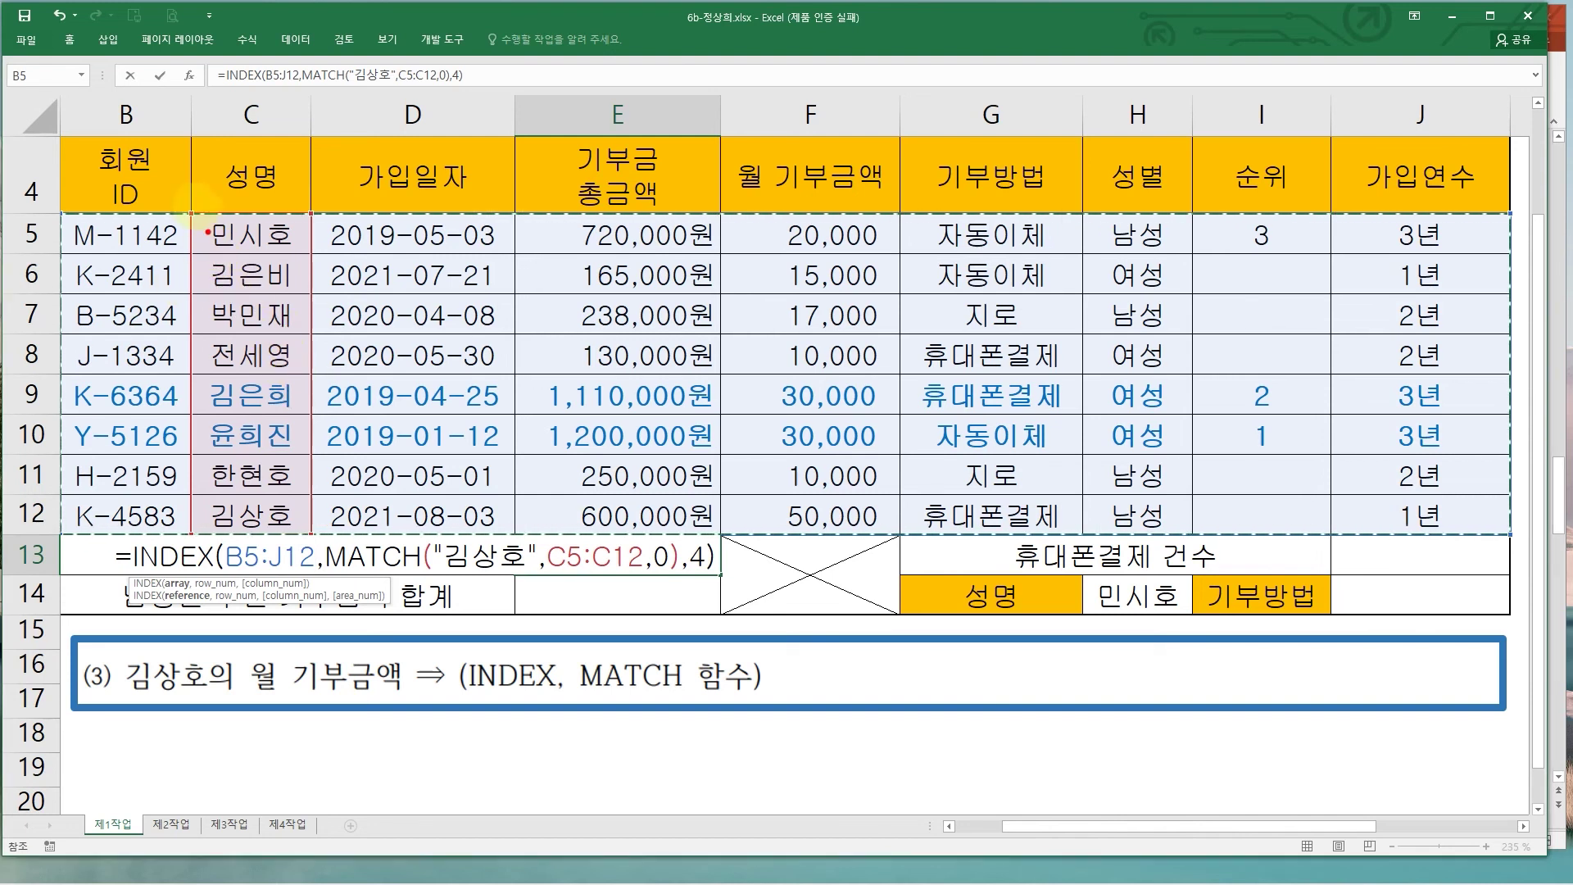
mouse_move(192, 202)
left_mouse_down()
mouse_move(819, 516)
mouse_move(896, 534)
left_mouse_up()
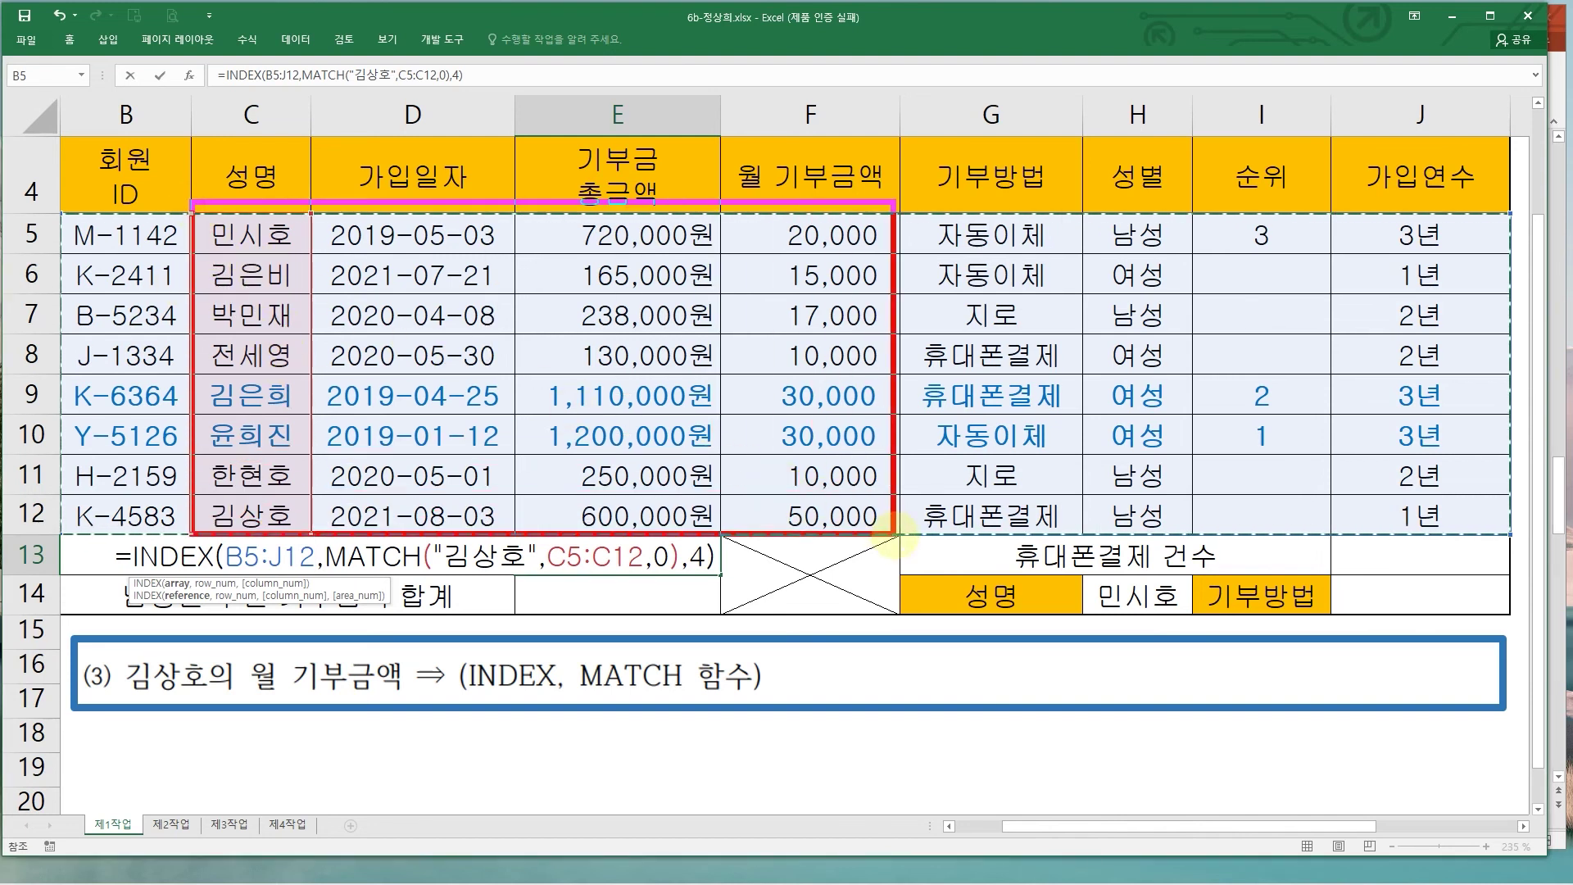
left_click_drag(411, 519, 297, 536)
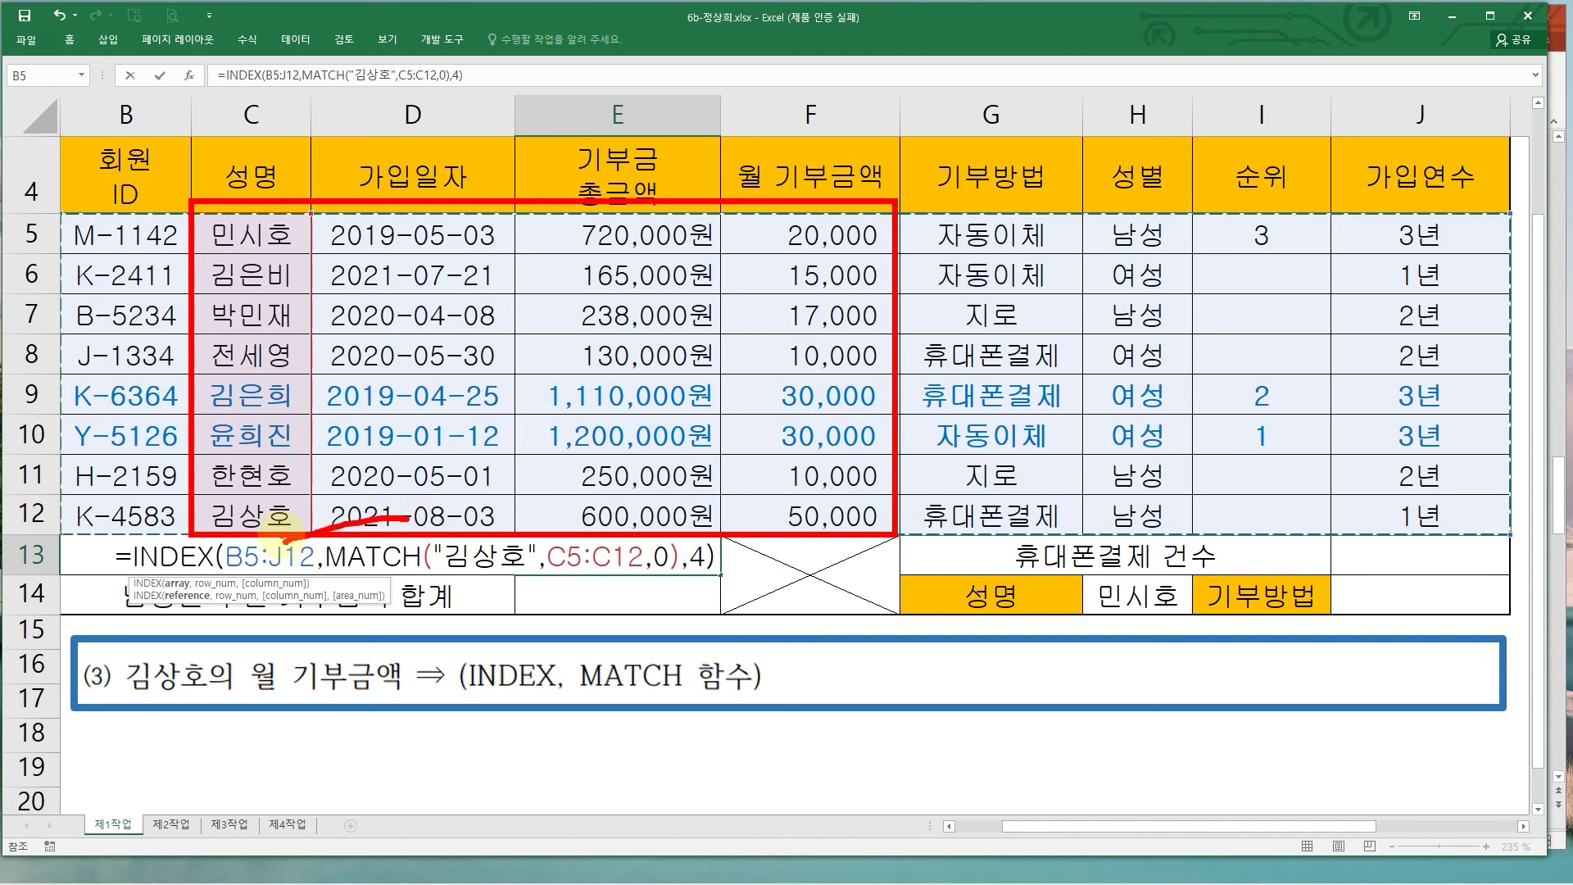
key("Escape")
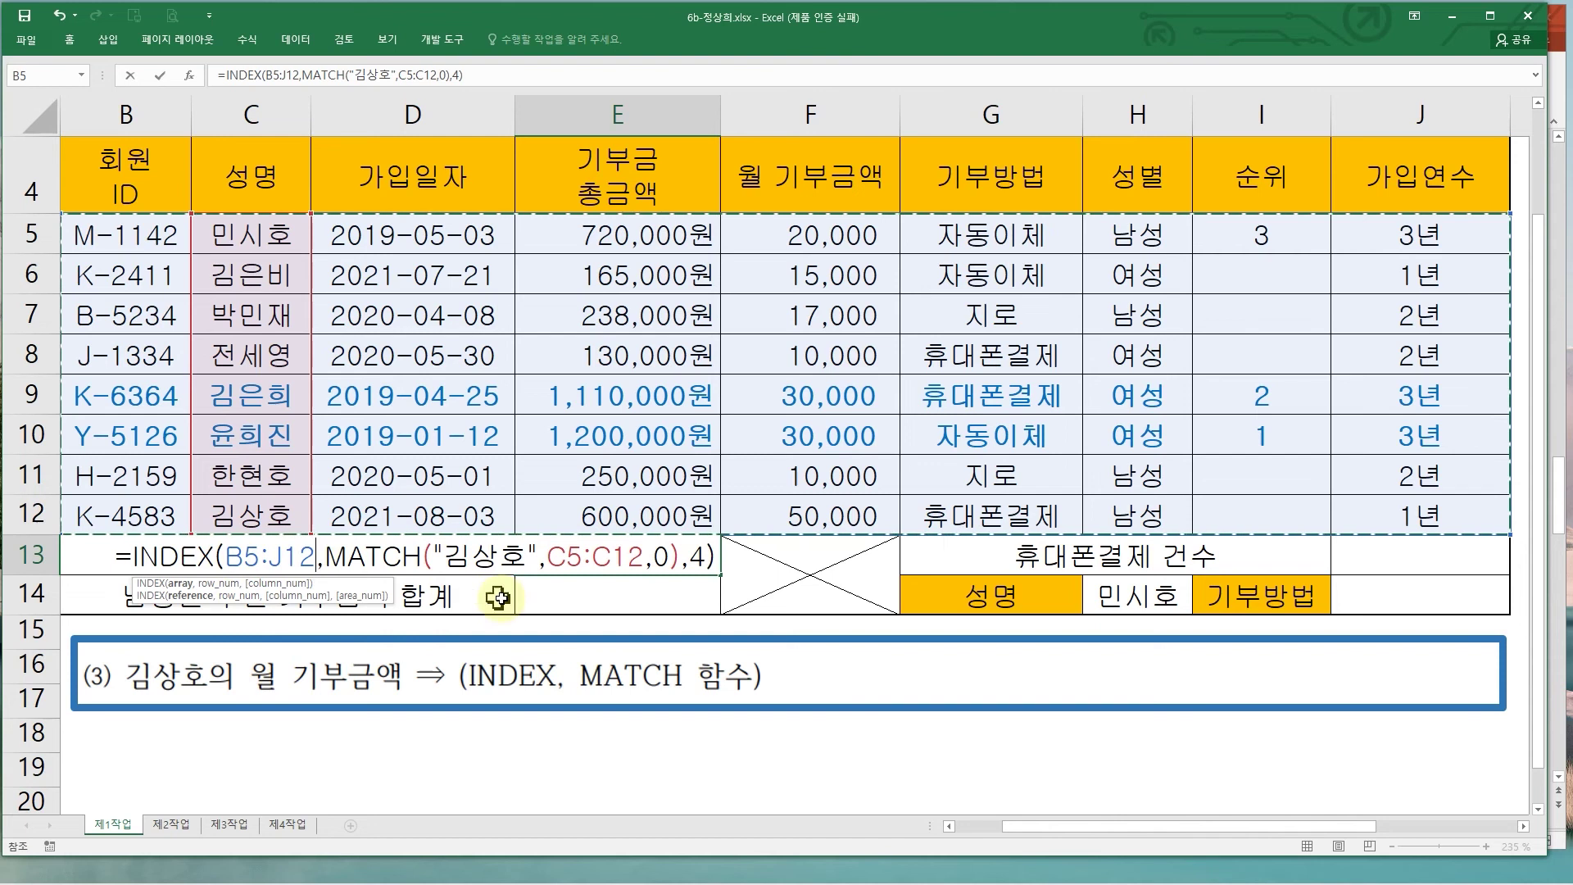
- Trace MATCH row 8 and column 4 counted from 회원 ID, and return the INDEX array to C5:F12
left_click_drag(776, 495, 881, 537)
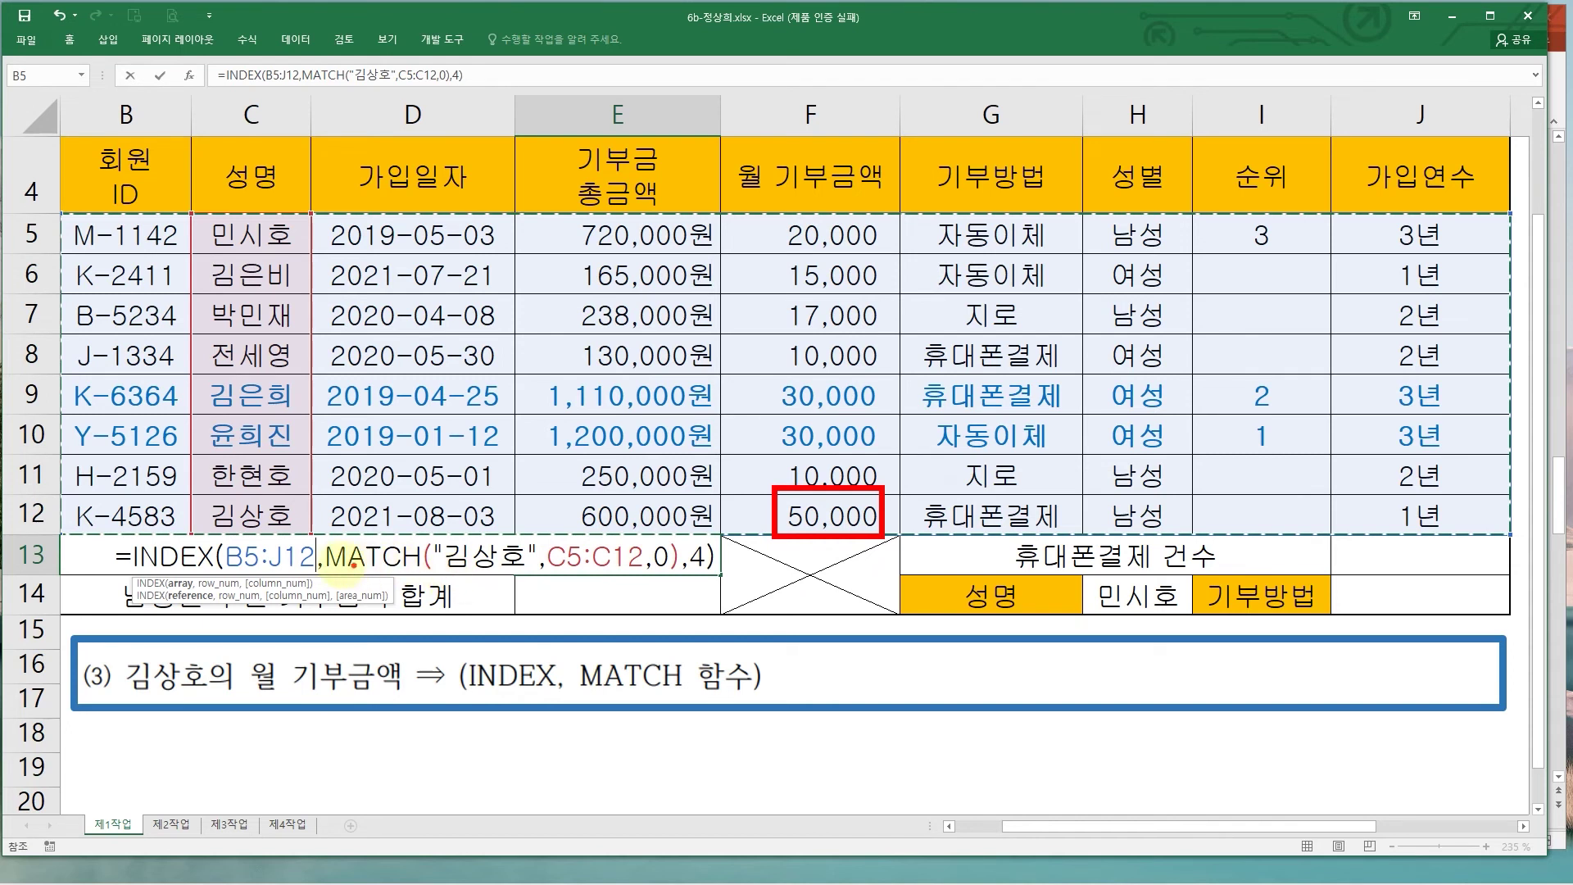
left_click_drag(330, 568, 660, 576)
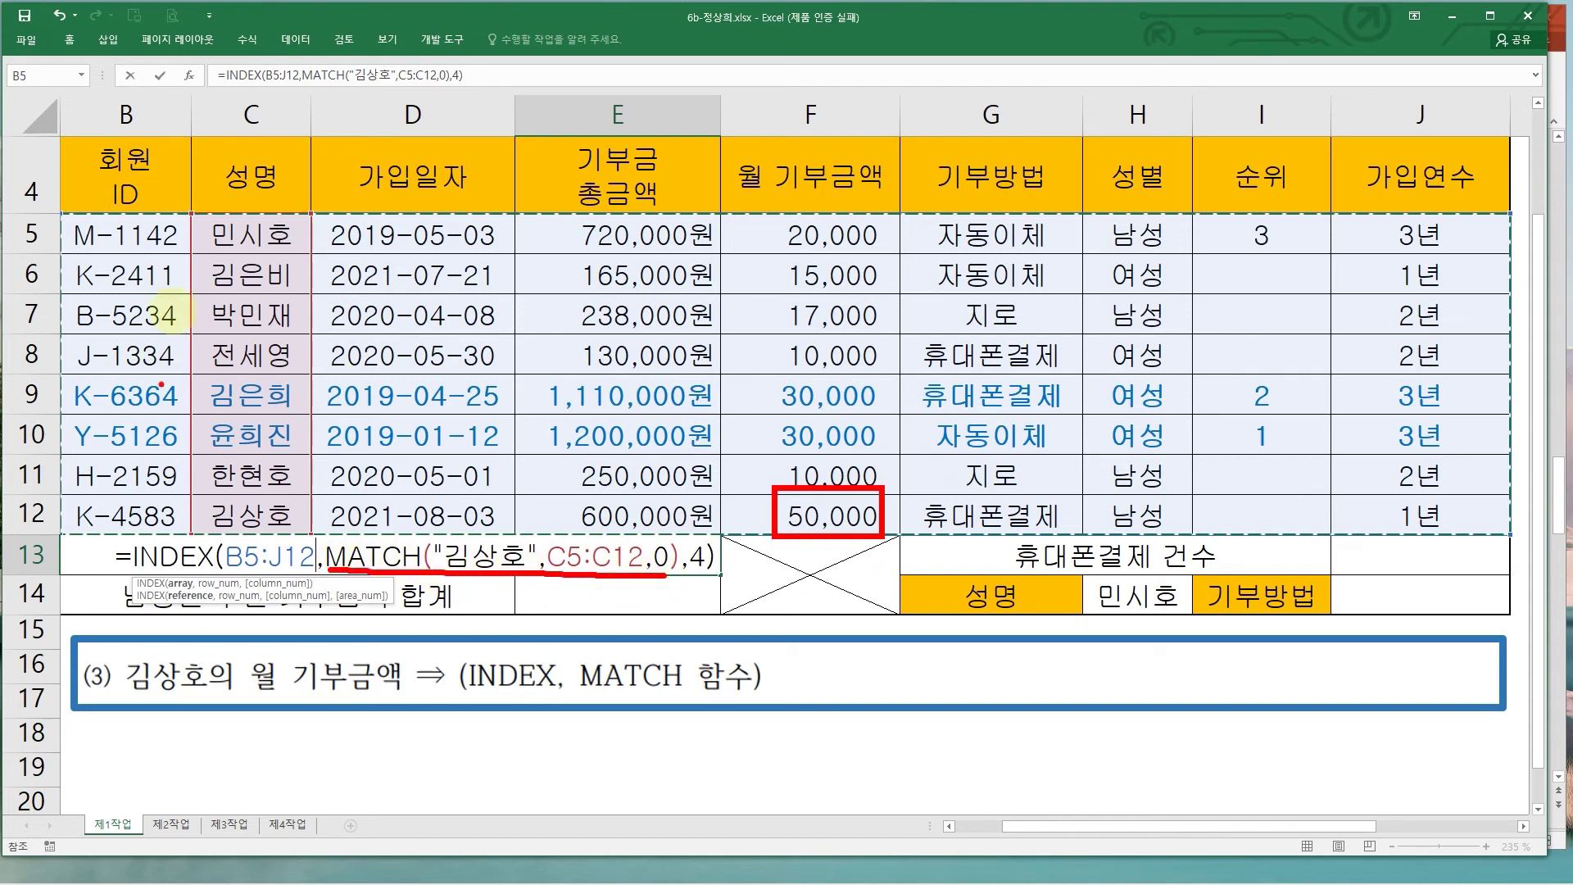
mouse_move(516, 586)
left_mouse_down()
mouse_move(484, 600)
mouse_move(499, 619)
mouse_move(489, 591)
mouse_move(518, 587)
left_mouse_up()
left_click_drag(674, 607, 631, 659)
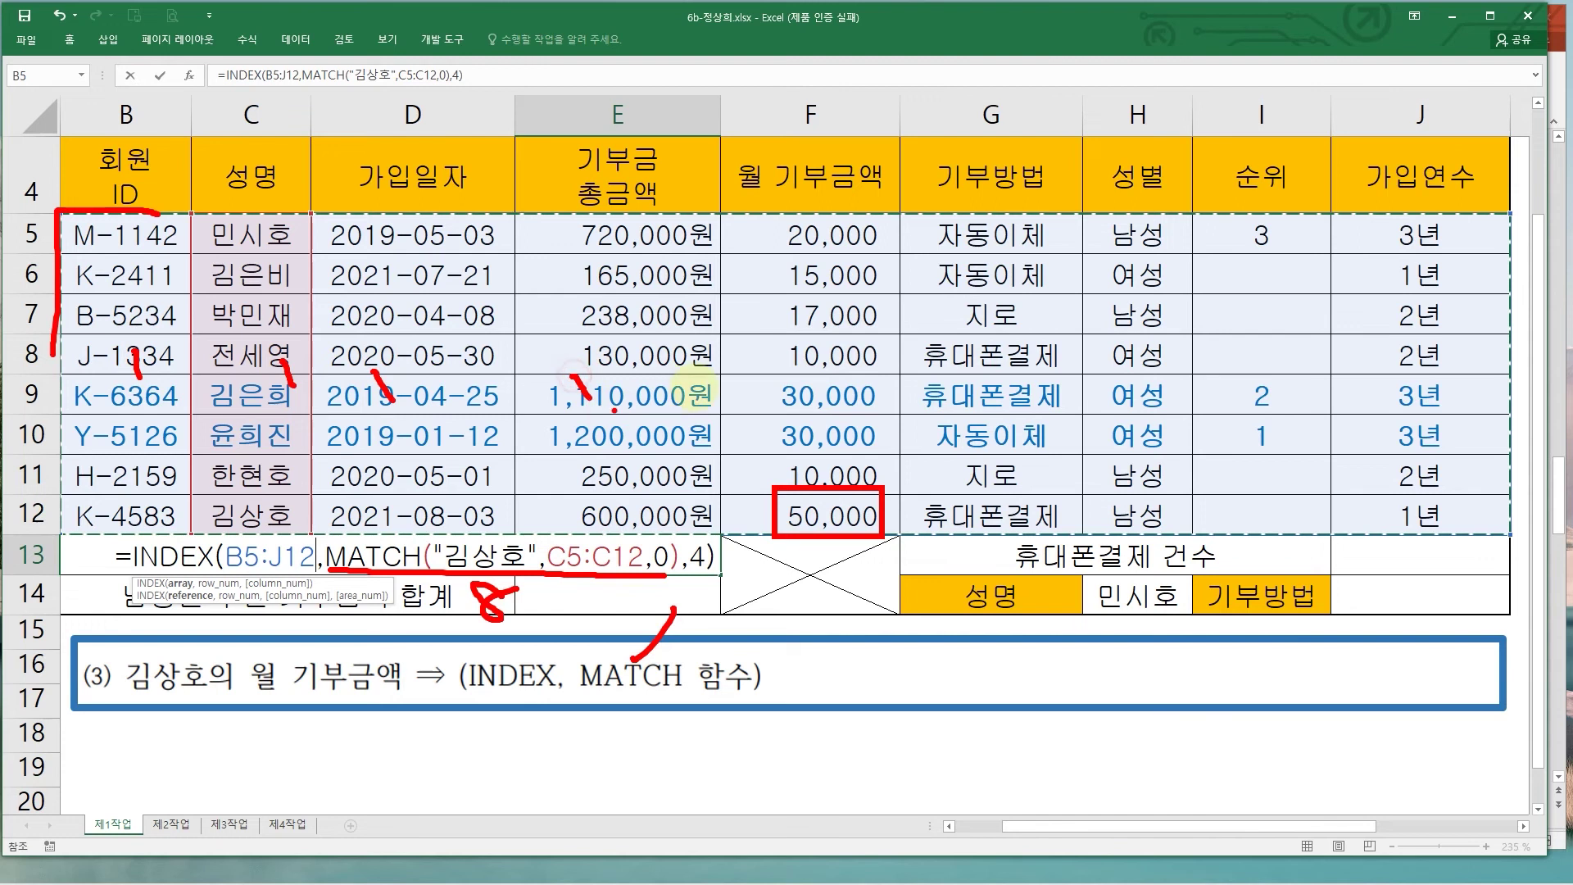
left_click_drag(700, 578, 680, 588)
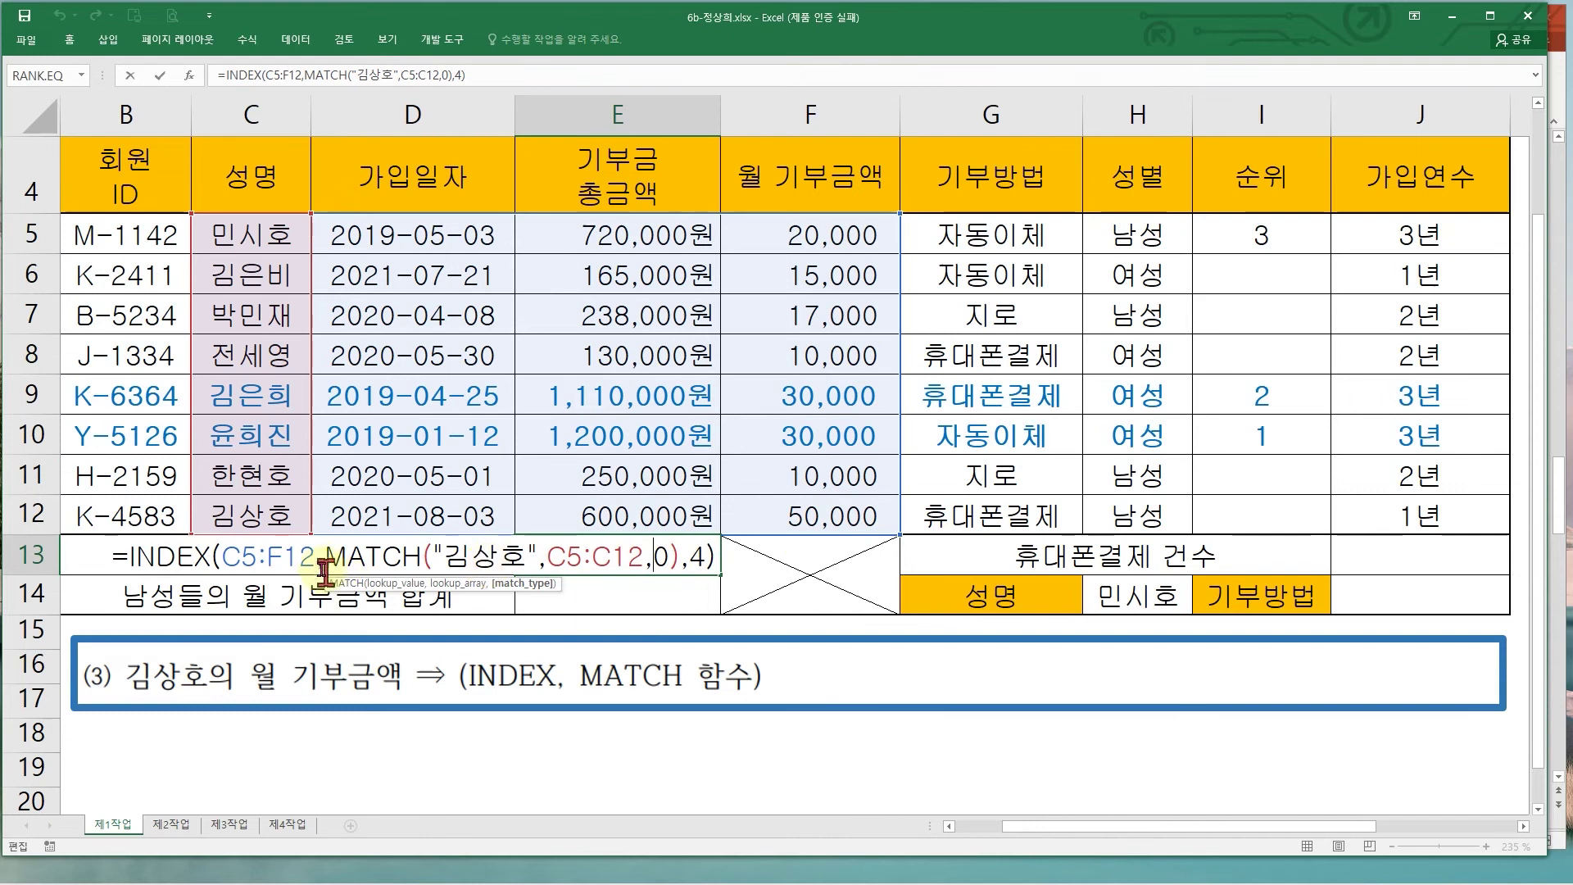
- Clear the INDEX array in the E13 formula and reselect C5:F12 for it
left_click_drag(325, 557, 234, 554)
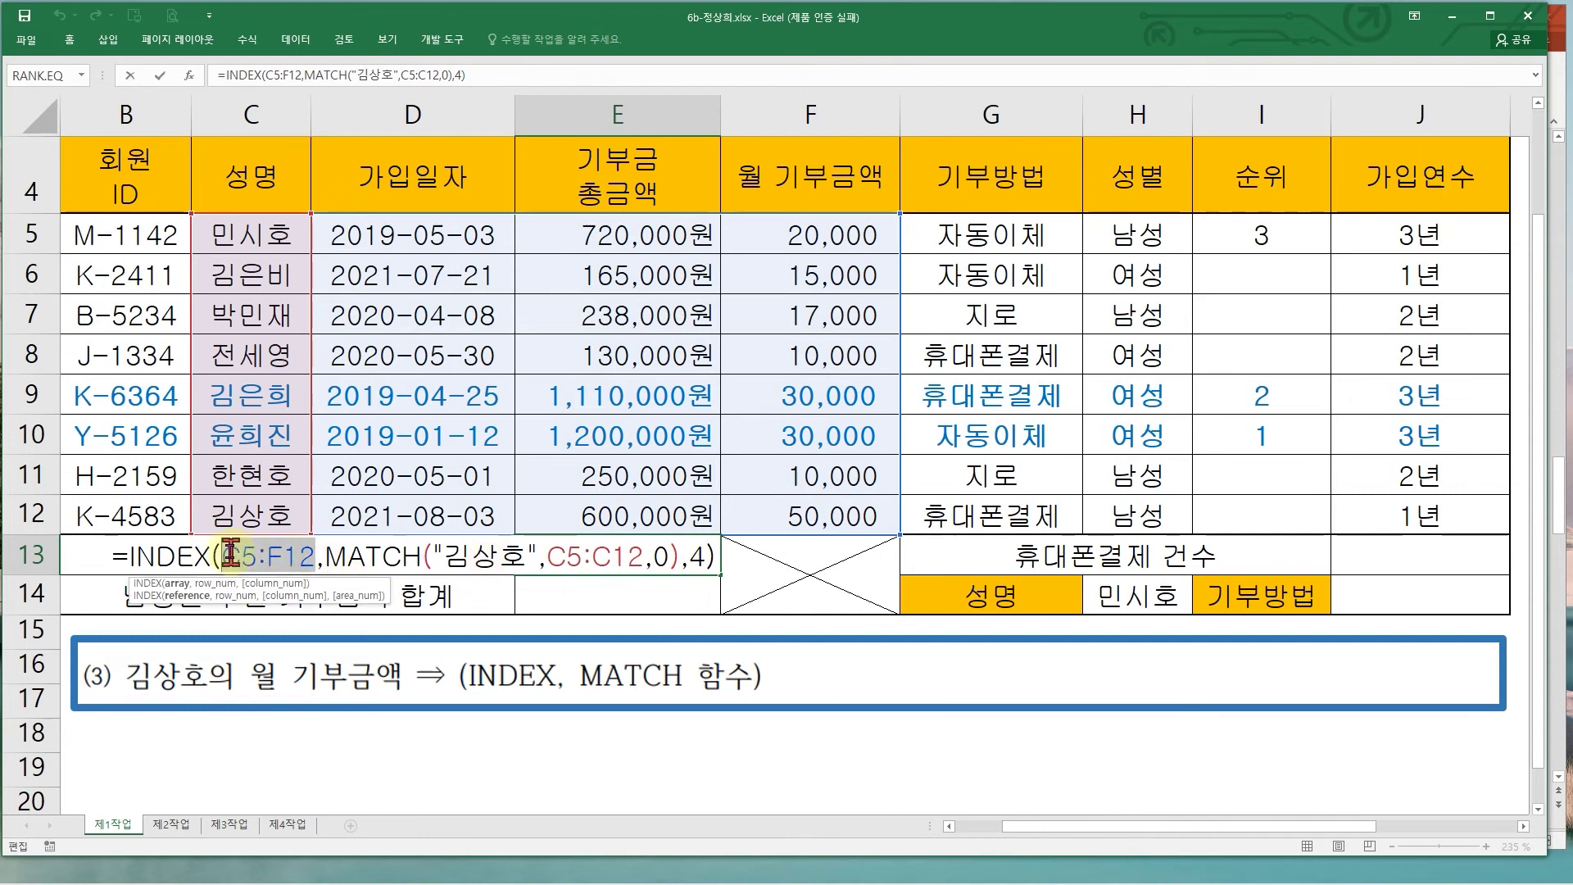
key("Delete")
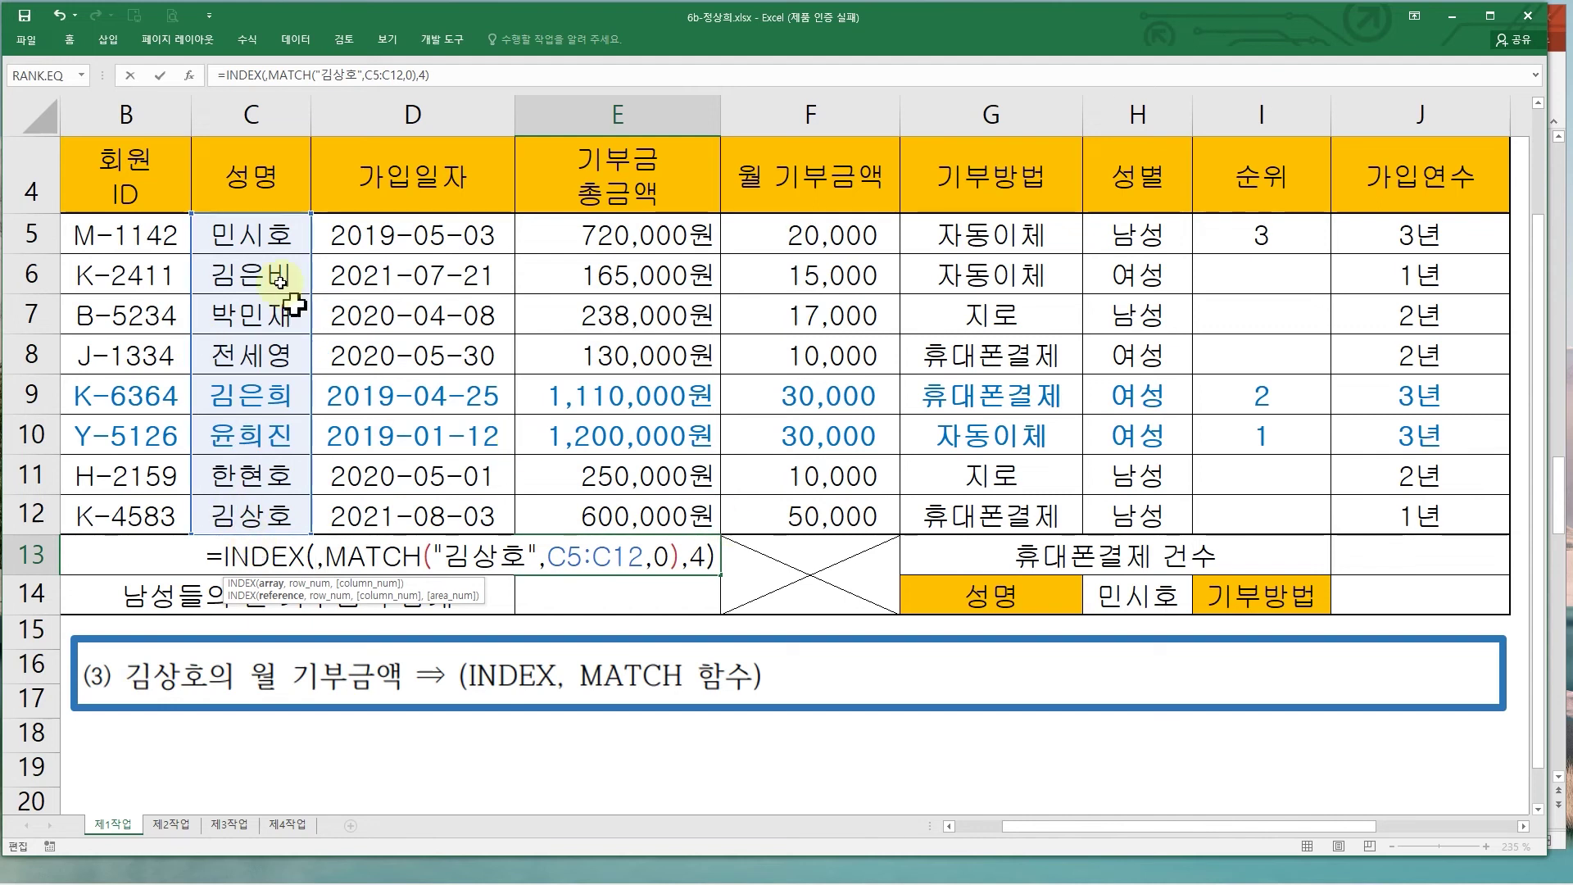
left_click_drag(244, 234, 765, 512)
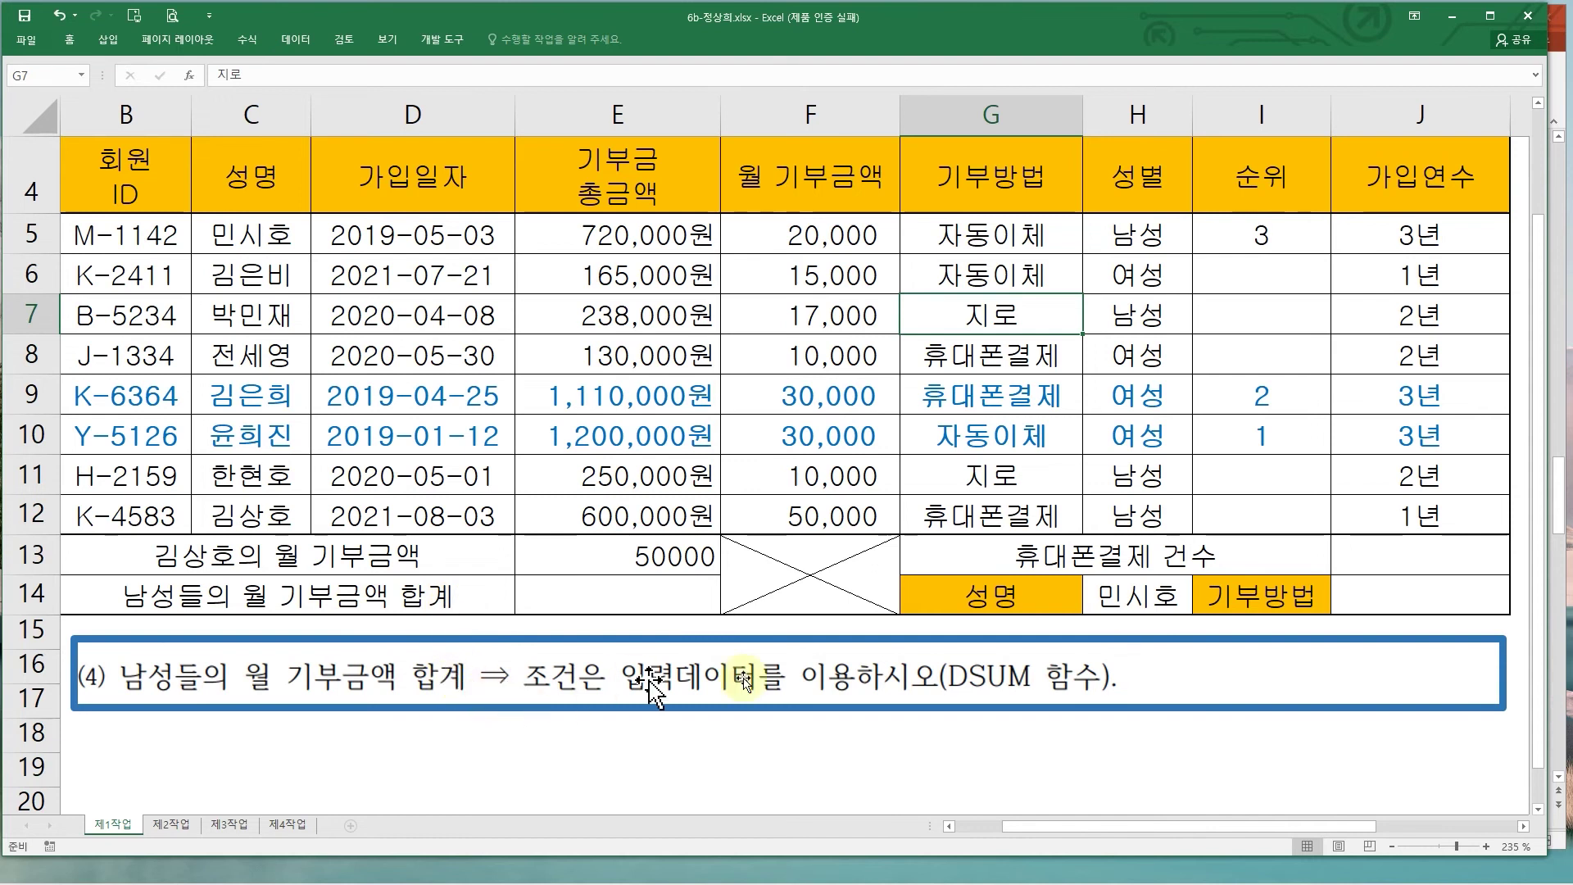
- Start a DSUM formula in E14 with its arguments dialog and set Database to B4:H12
left_click(607, 595)
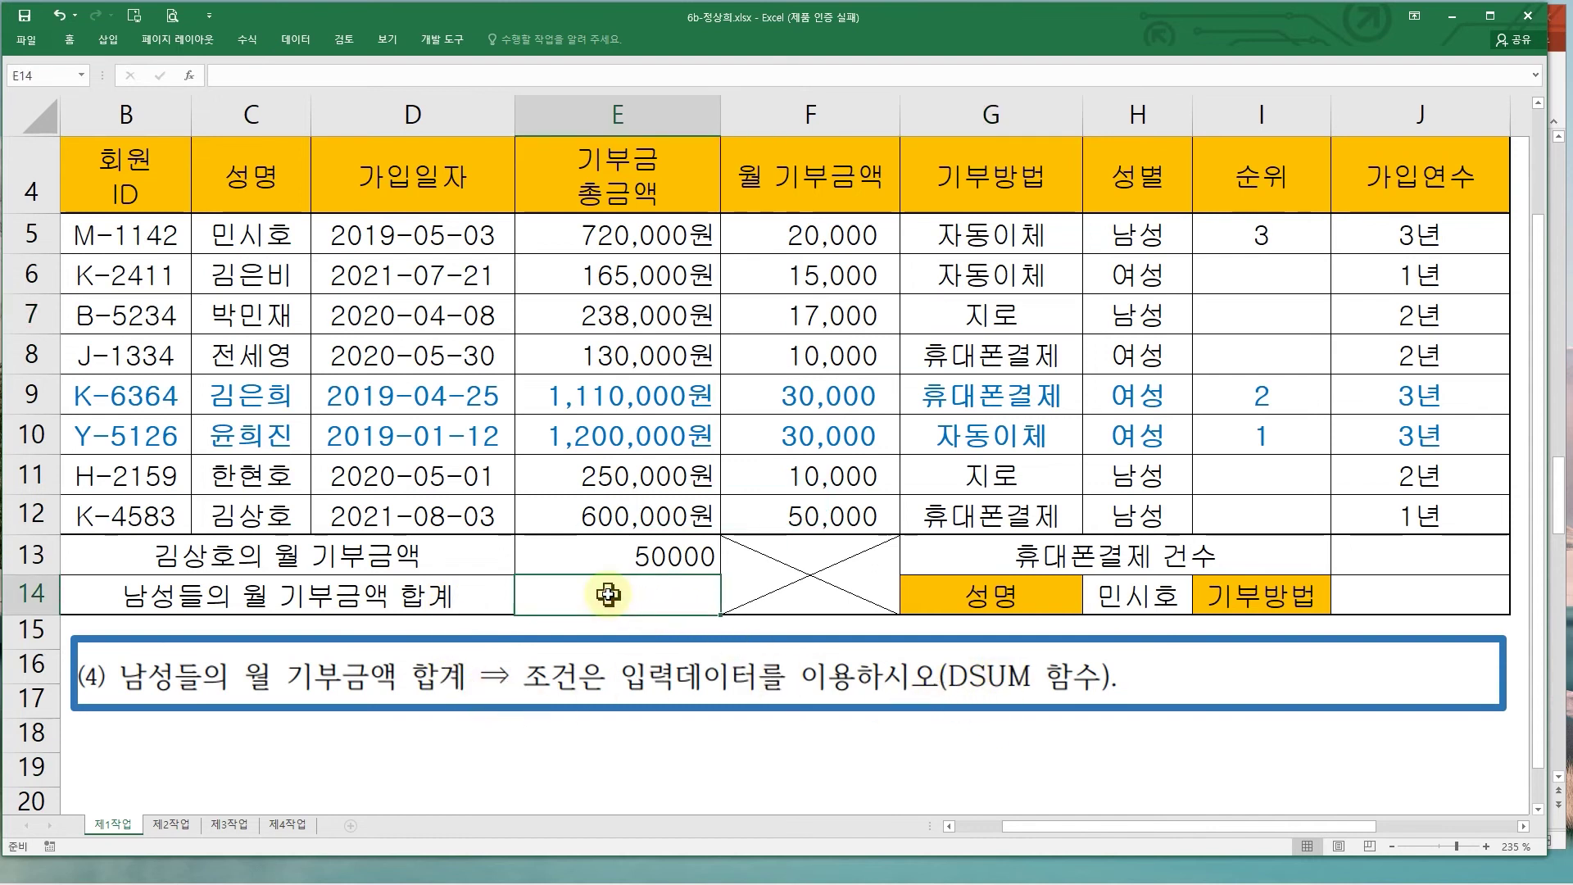
type("=dsu")
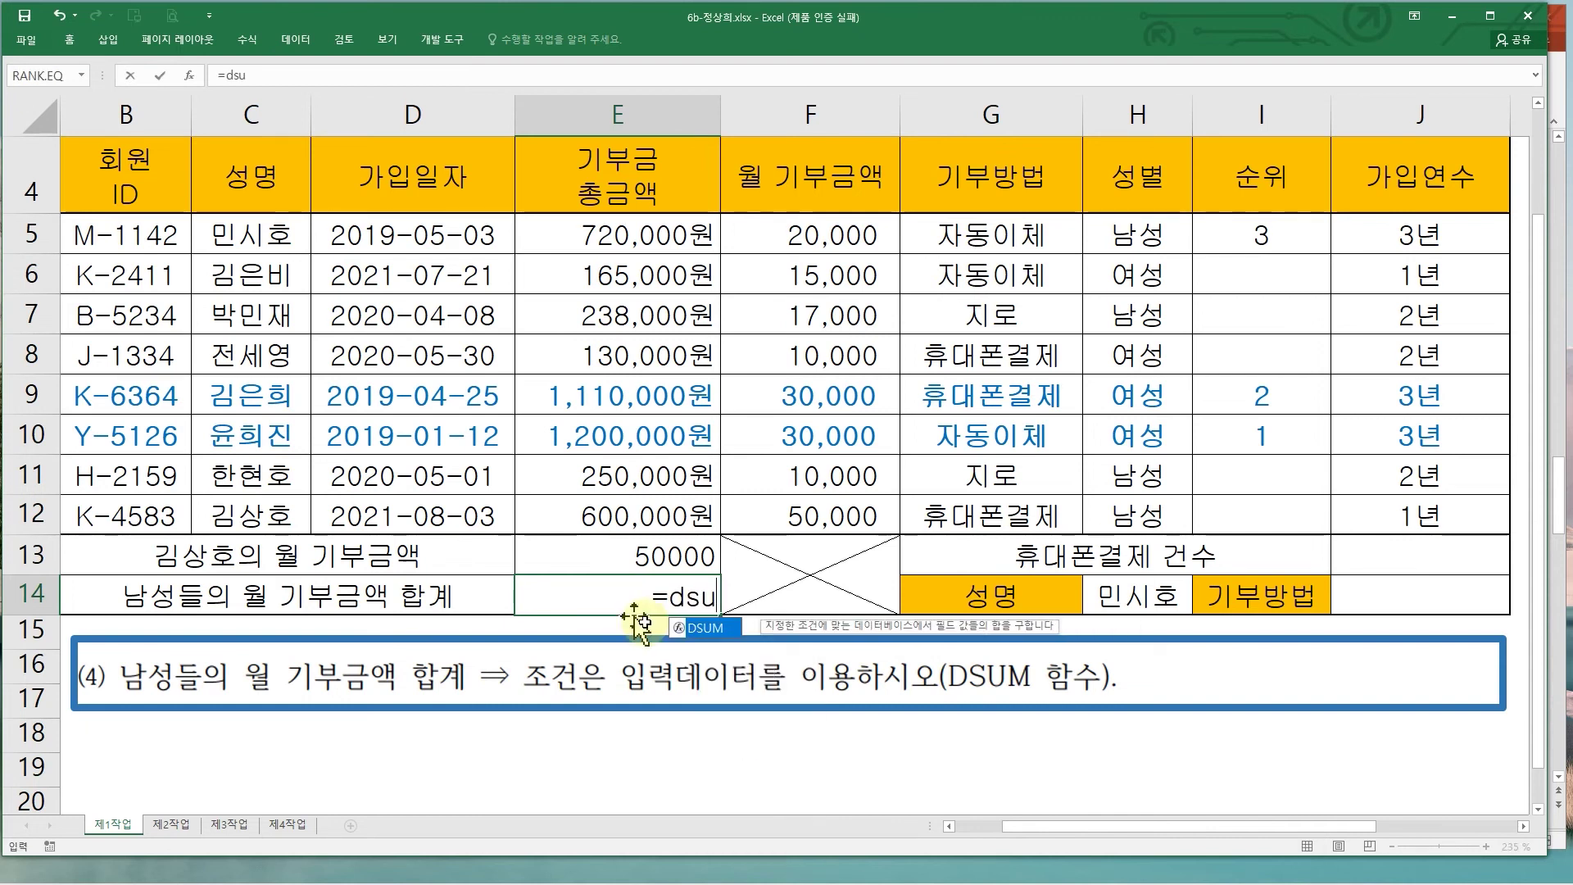
double_click(703, 628)
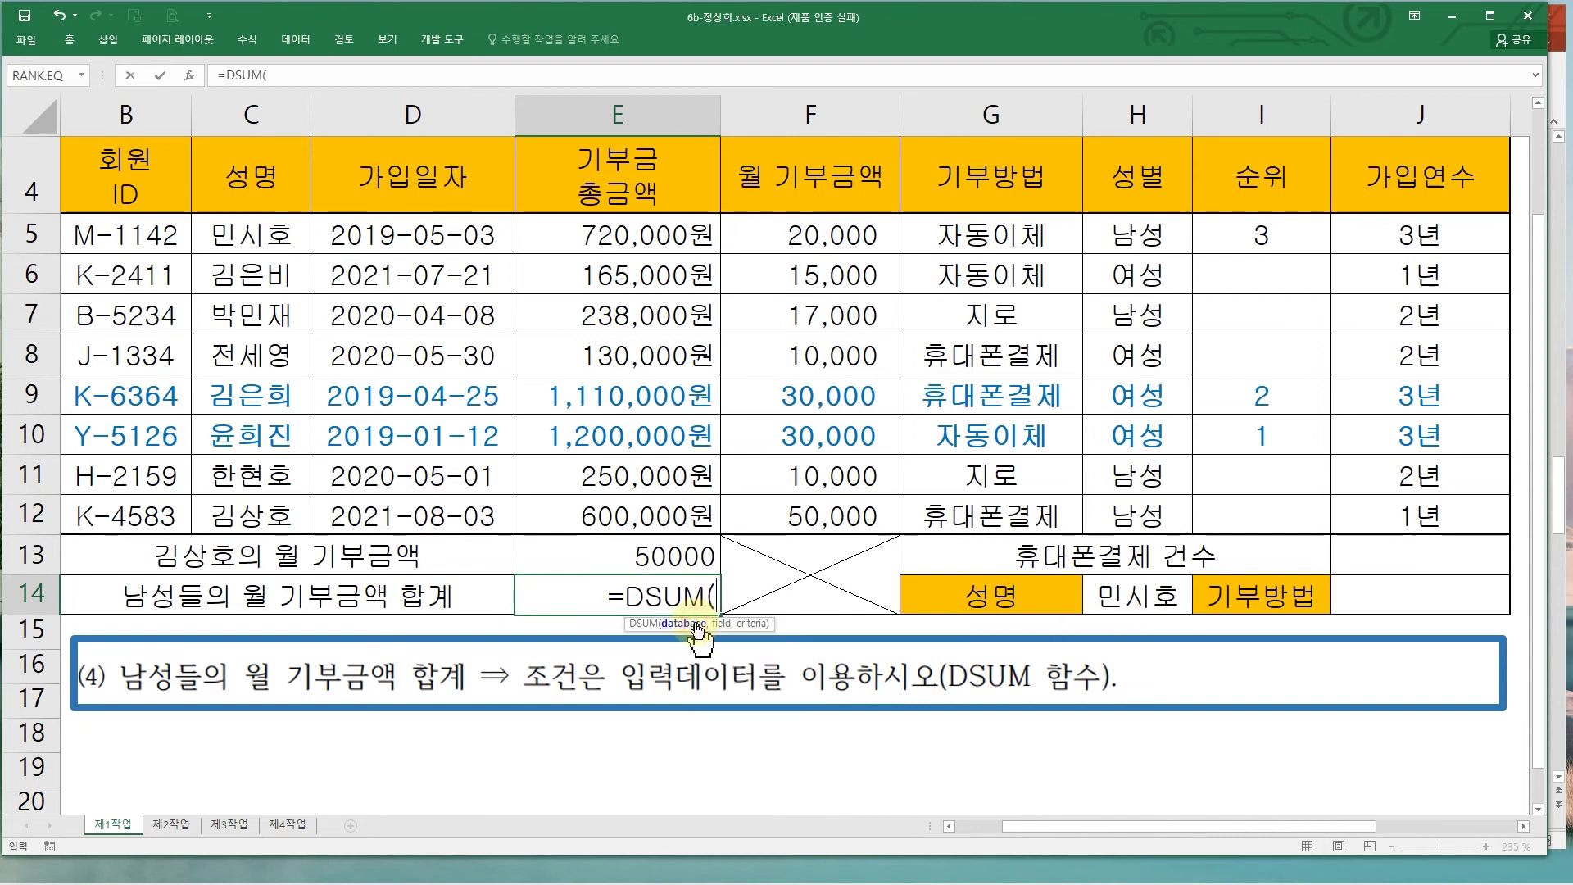
left_click(189, 74)
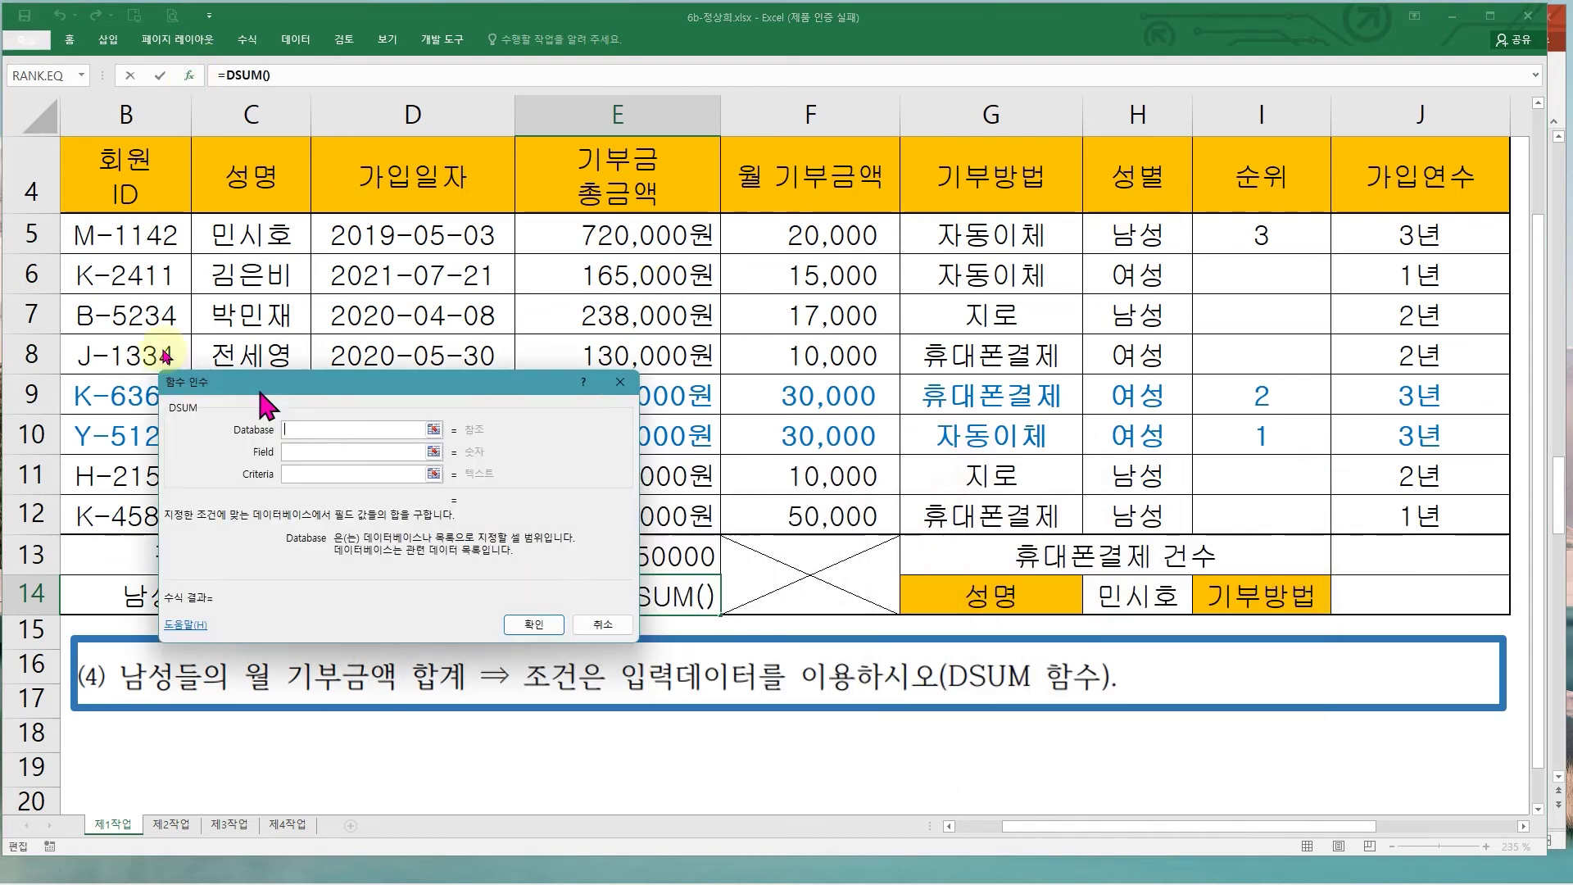
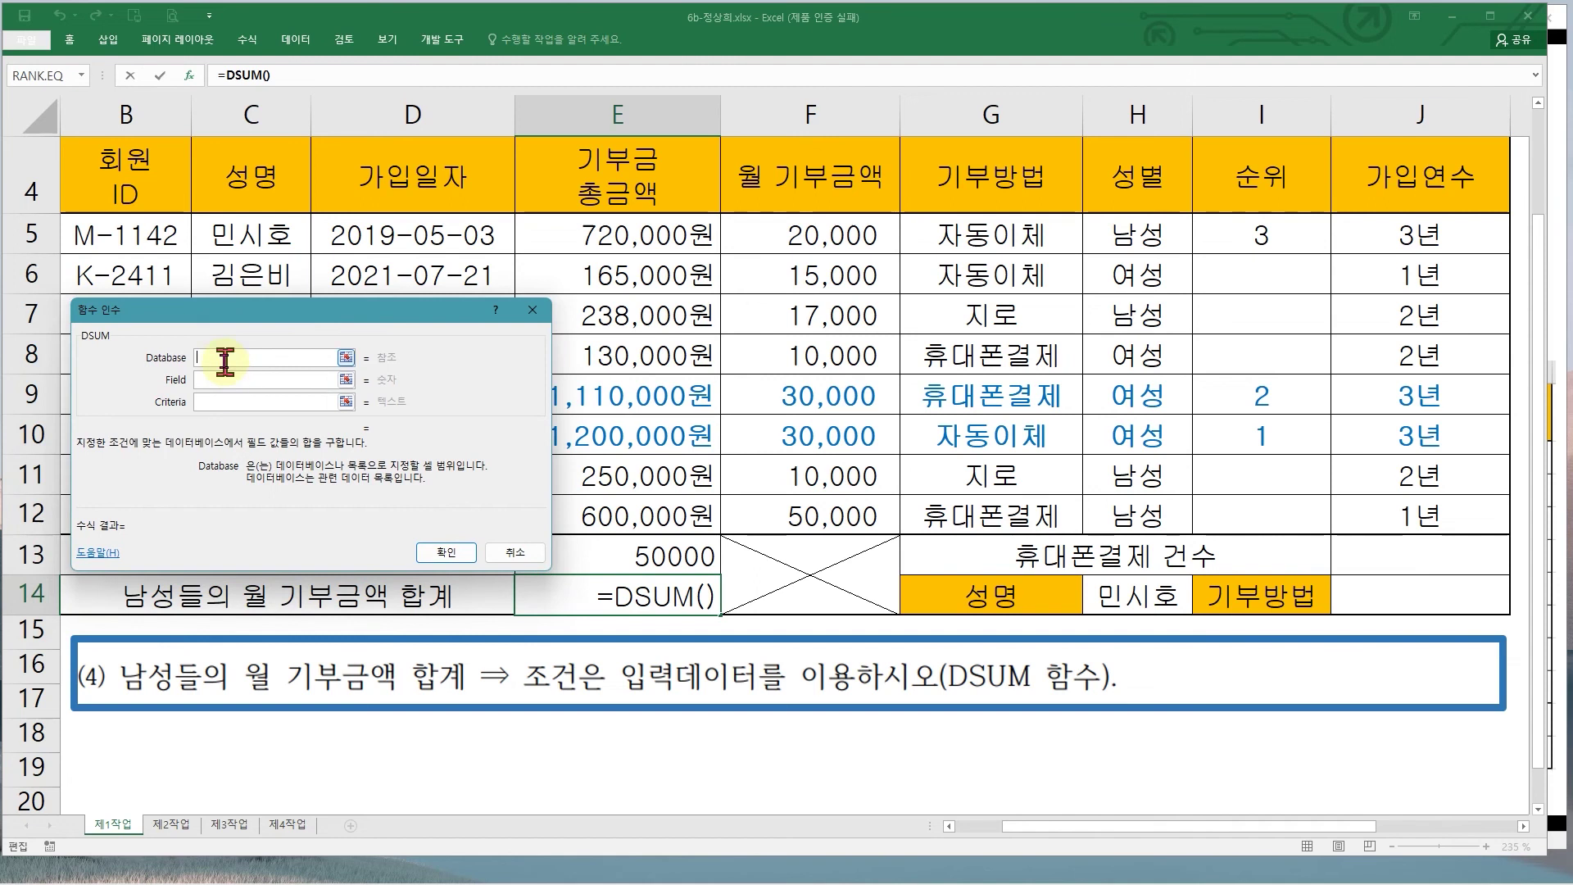
left_click_drag(119, 176, 1089, 509)
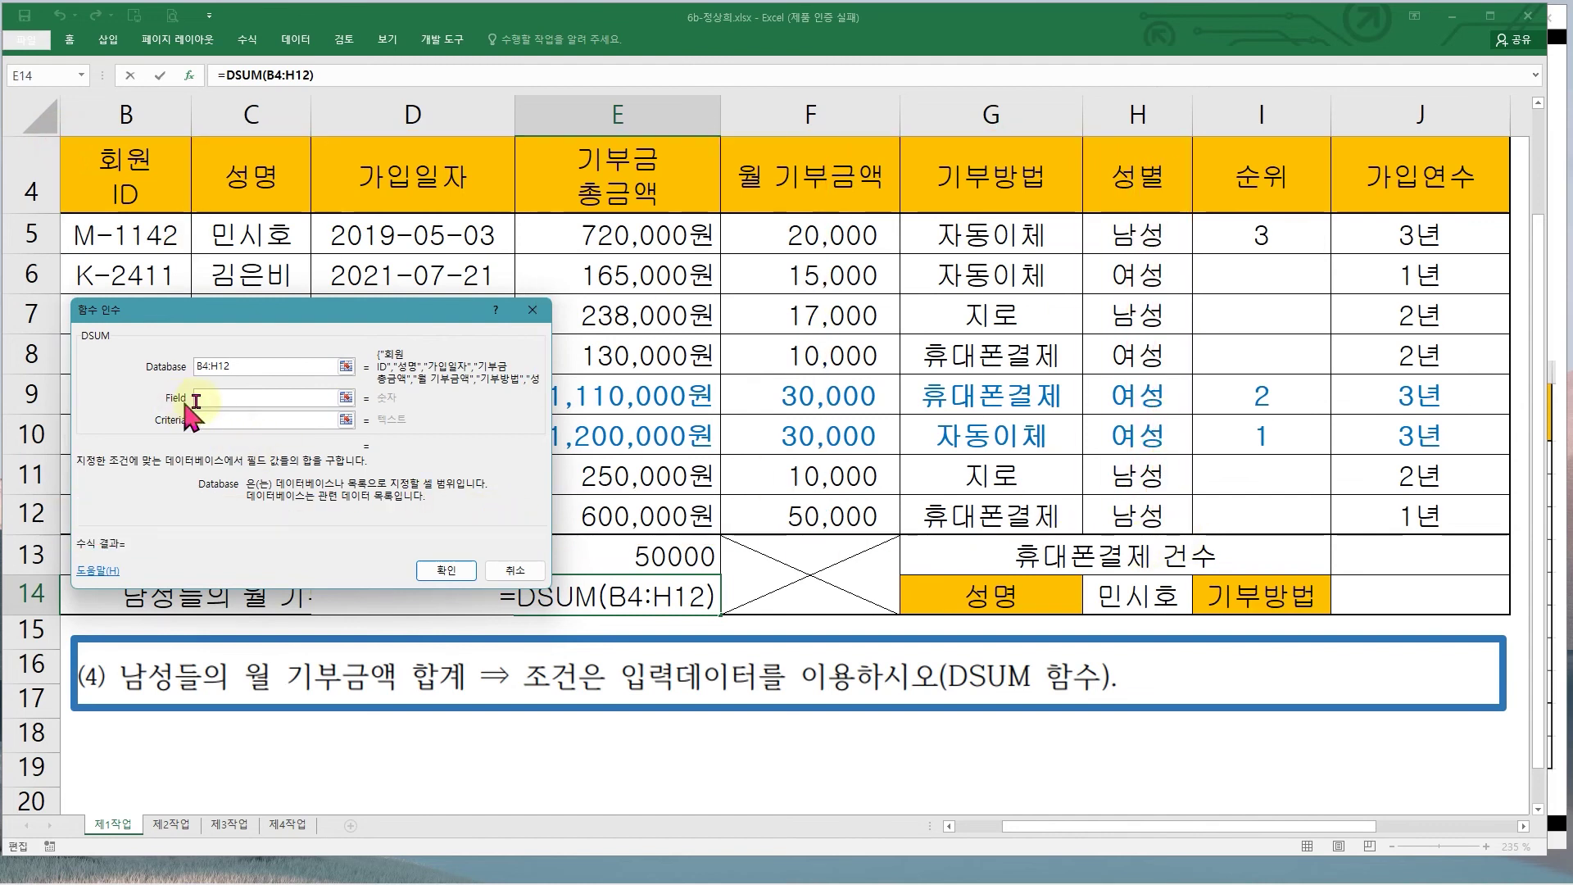
- Set the DSUM Field argument to F4, the 월 기부금액 heading
left_click(232, 398)
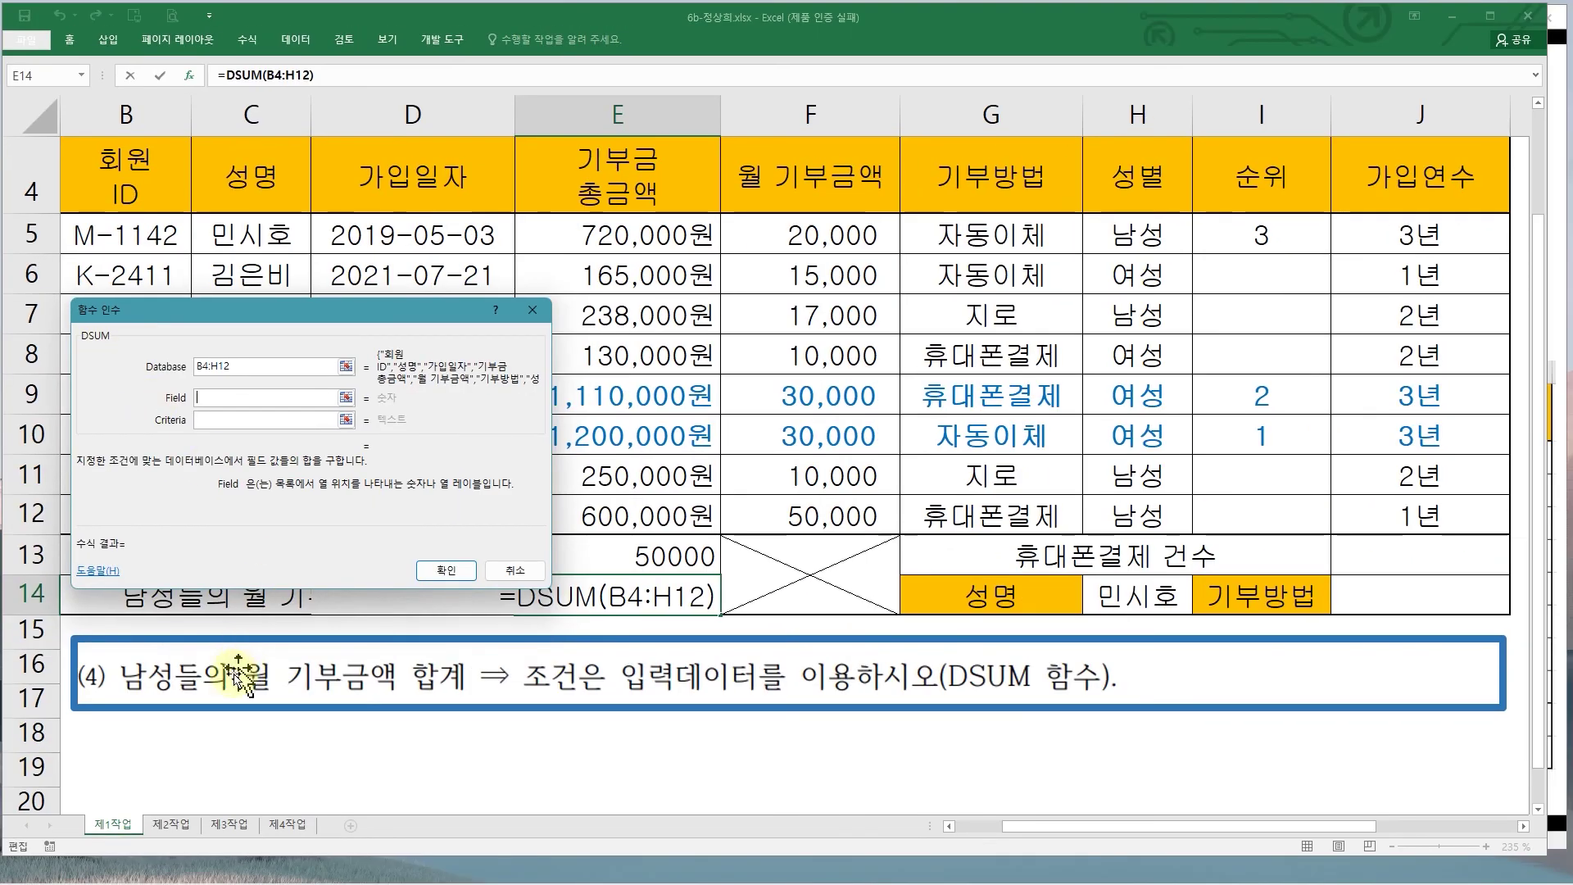
mouse_move(241, 653)
left_mouse_down()
mouse_move(561, 708)
mouse_move(478, 697)
left_mouse_up()
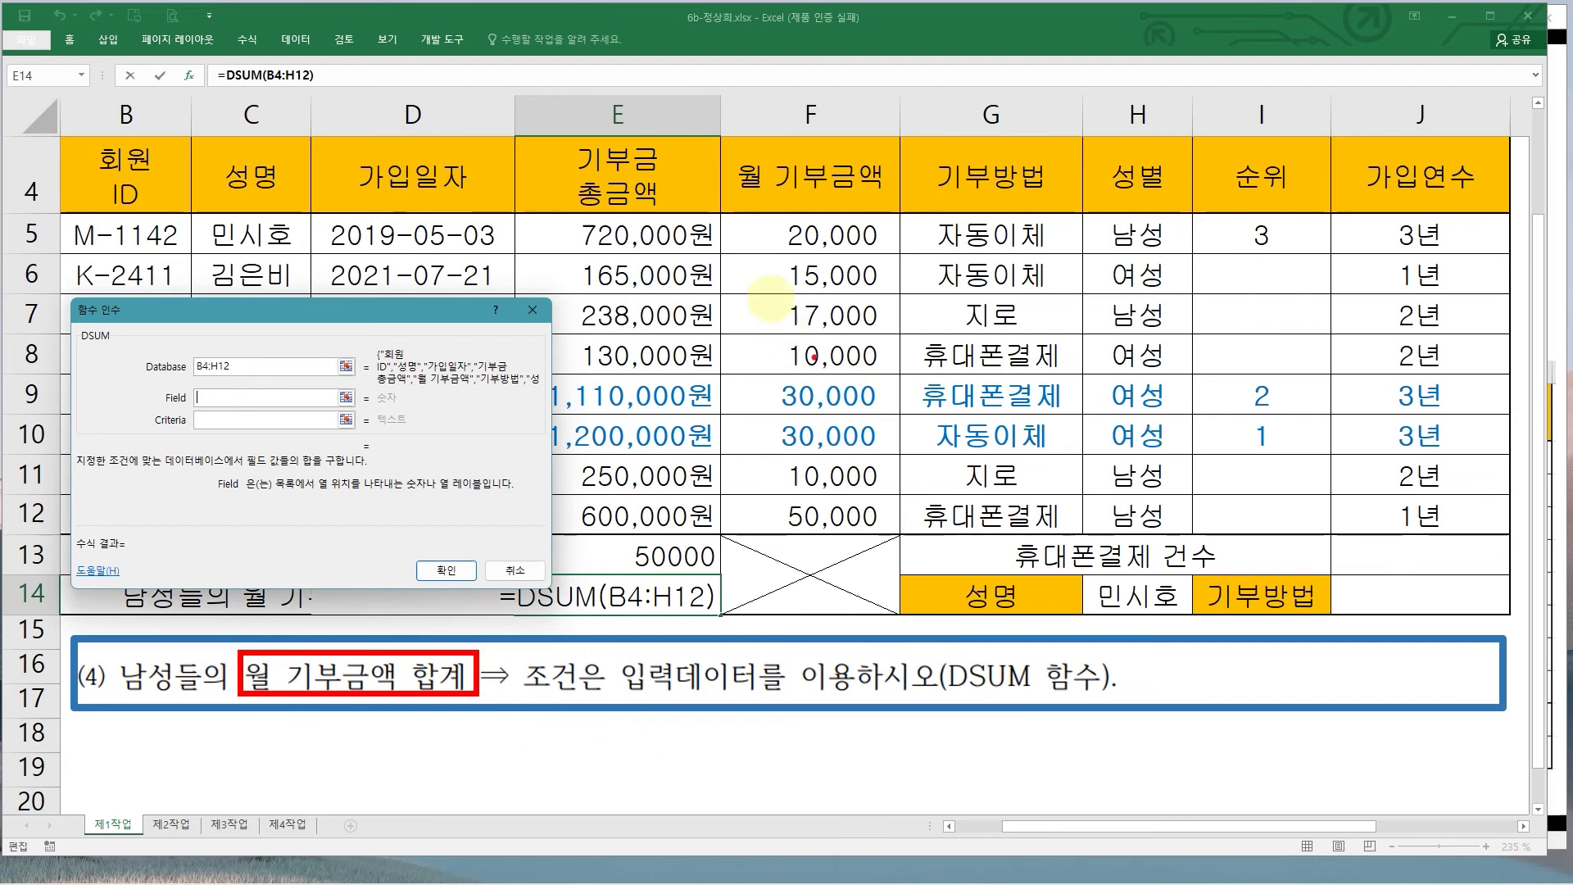
mouse_move(736, 148)
left_mouse_down()
mouse_move(875, 182)
mouse_move(328, 392)
left_mouse_up()
left_click(758, 201)
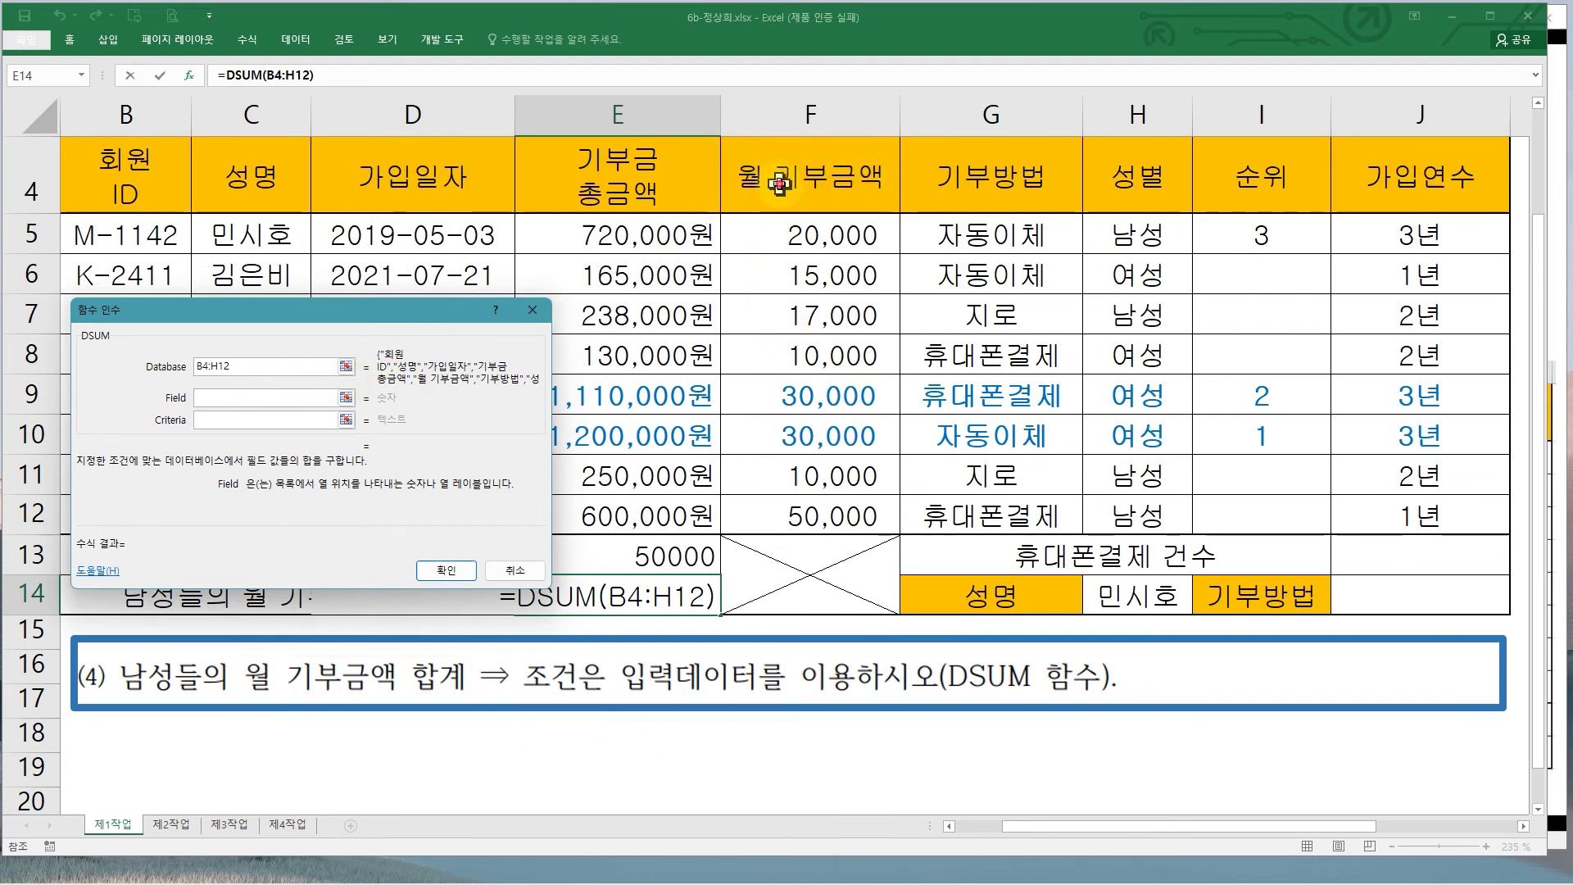
- Set the DSUM Criteria argument to H4:H5, the 성별 heading with 남성 beneath it
left_click(221, 419)
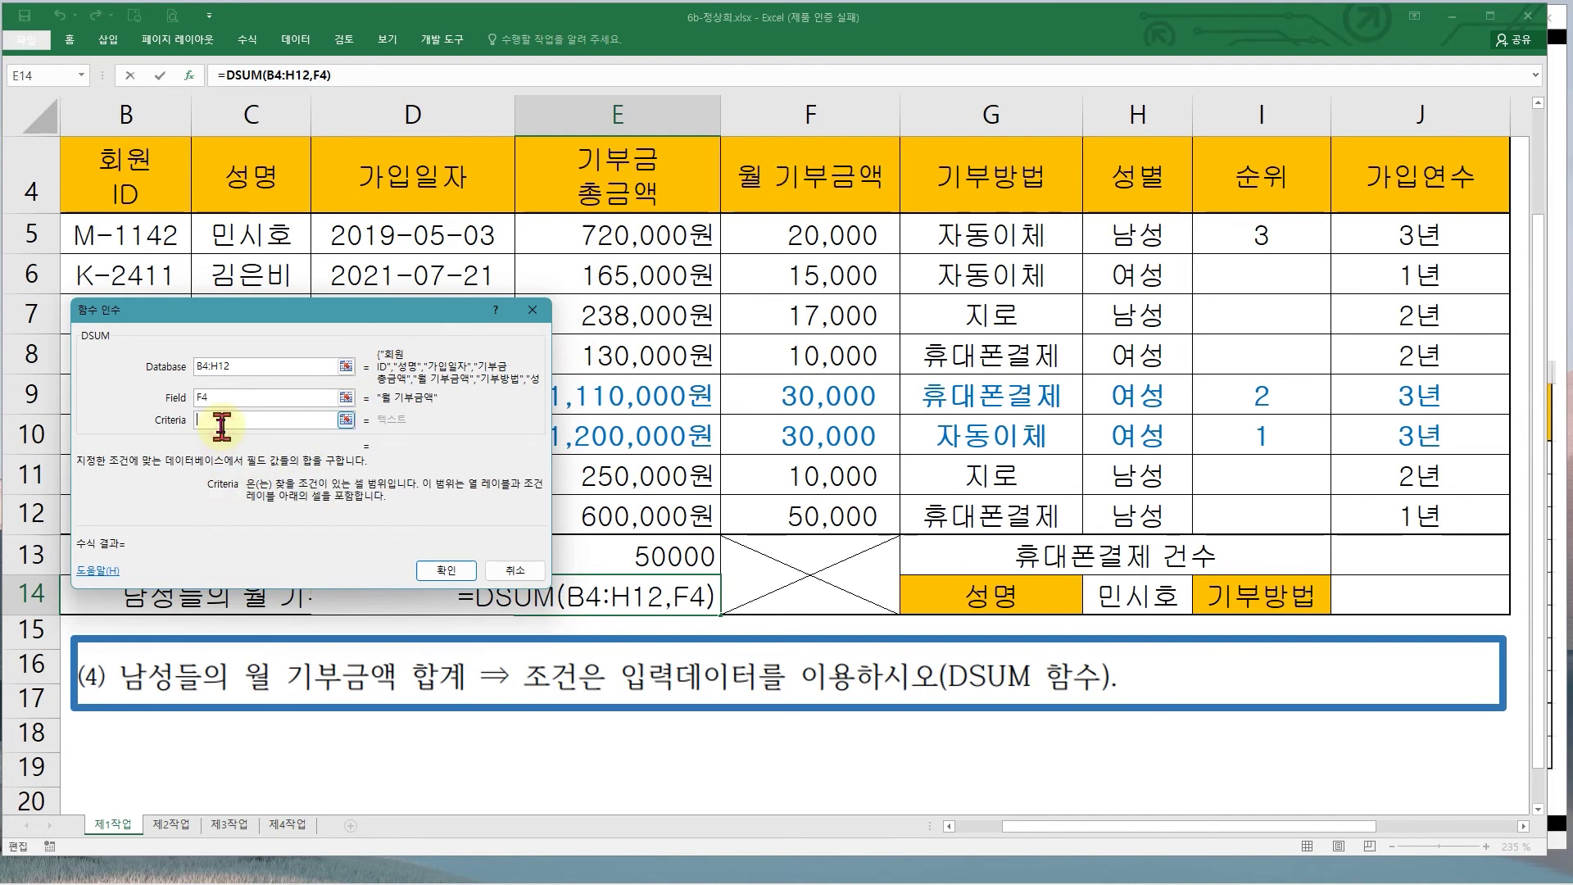
left_click_drag(773, 216, 883, 539)
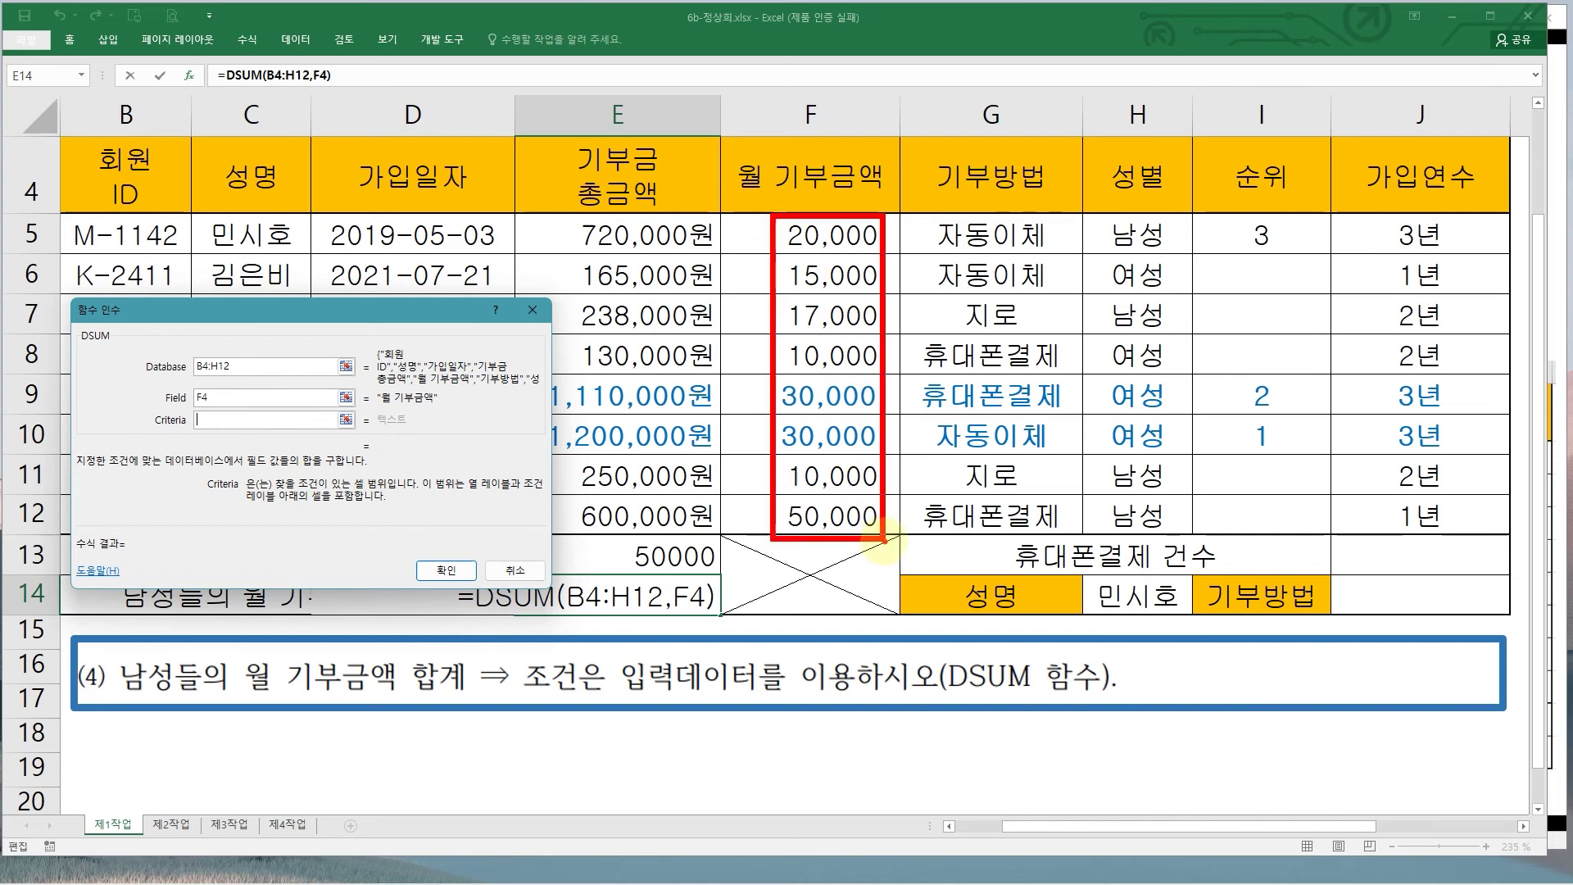
left_click_drag(107, 656, 174, 703)
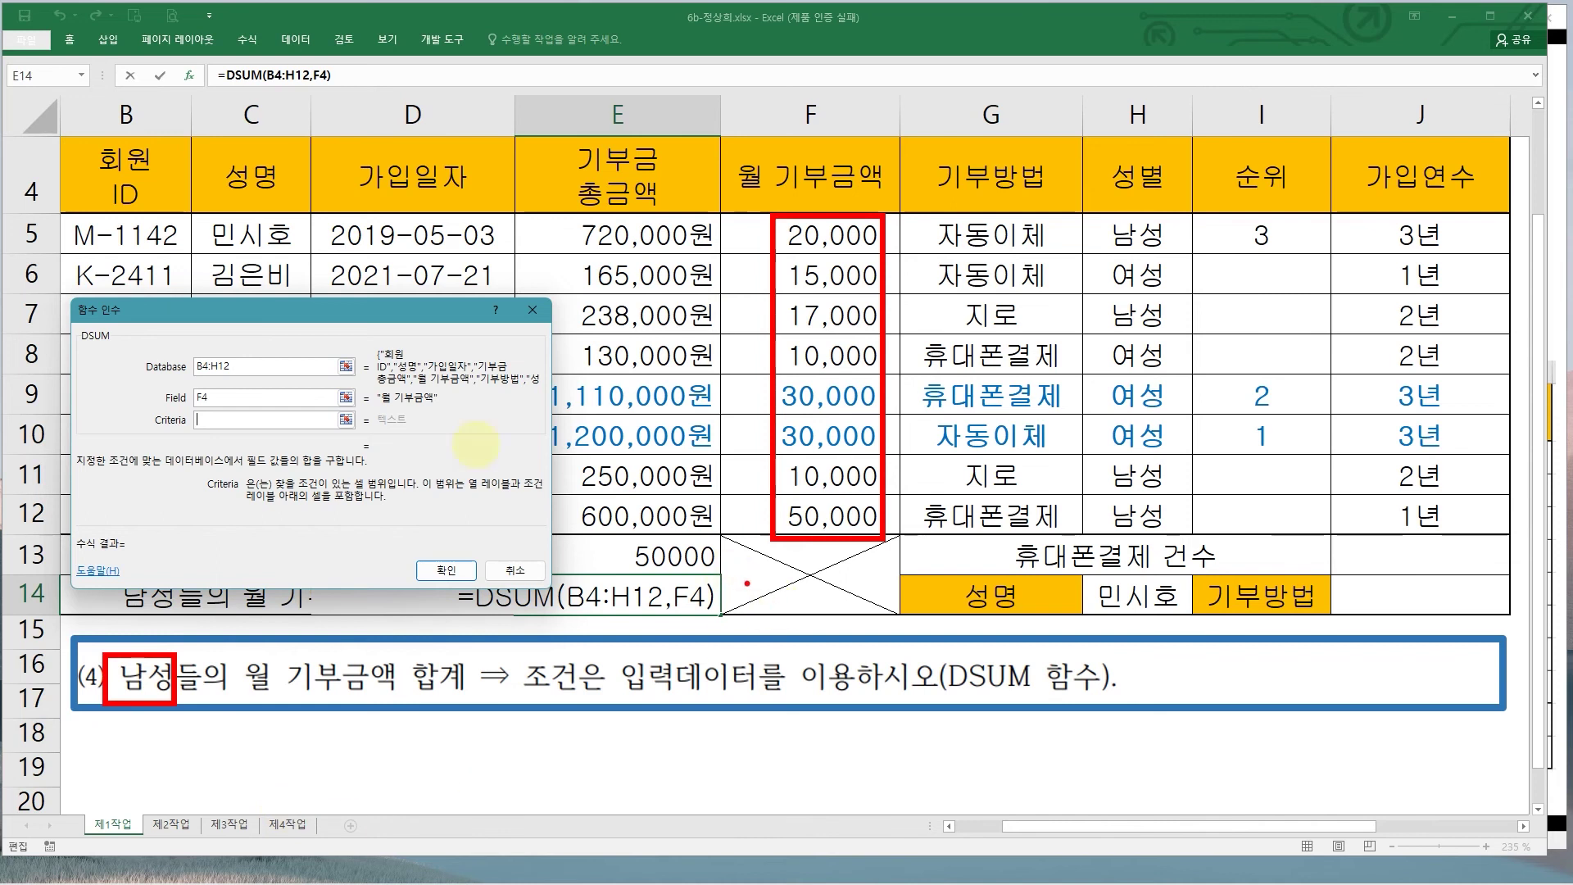
key("Escape")
left_click_drag(1142, 176, 1149, 226)
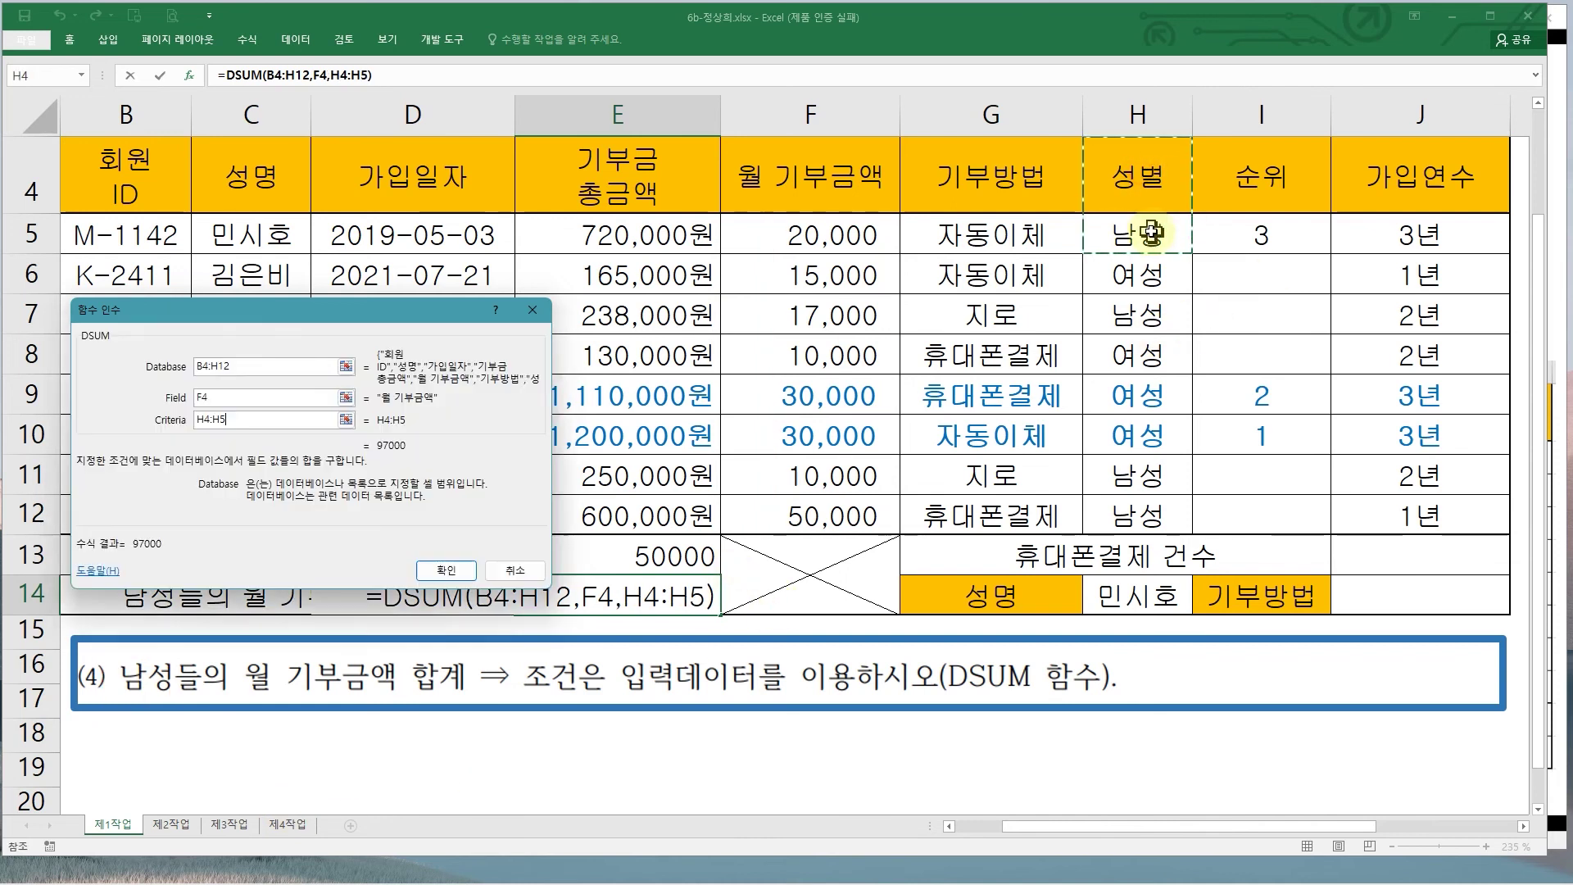
- Check the H4:H5 criteria range, confirm the DSUM formula in E14 and reopen the cell for review
left_click_drag(1086, 135, 1189, 254)
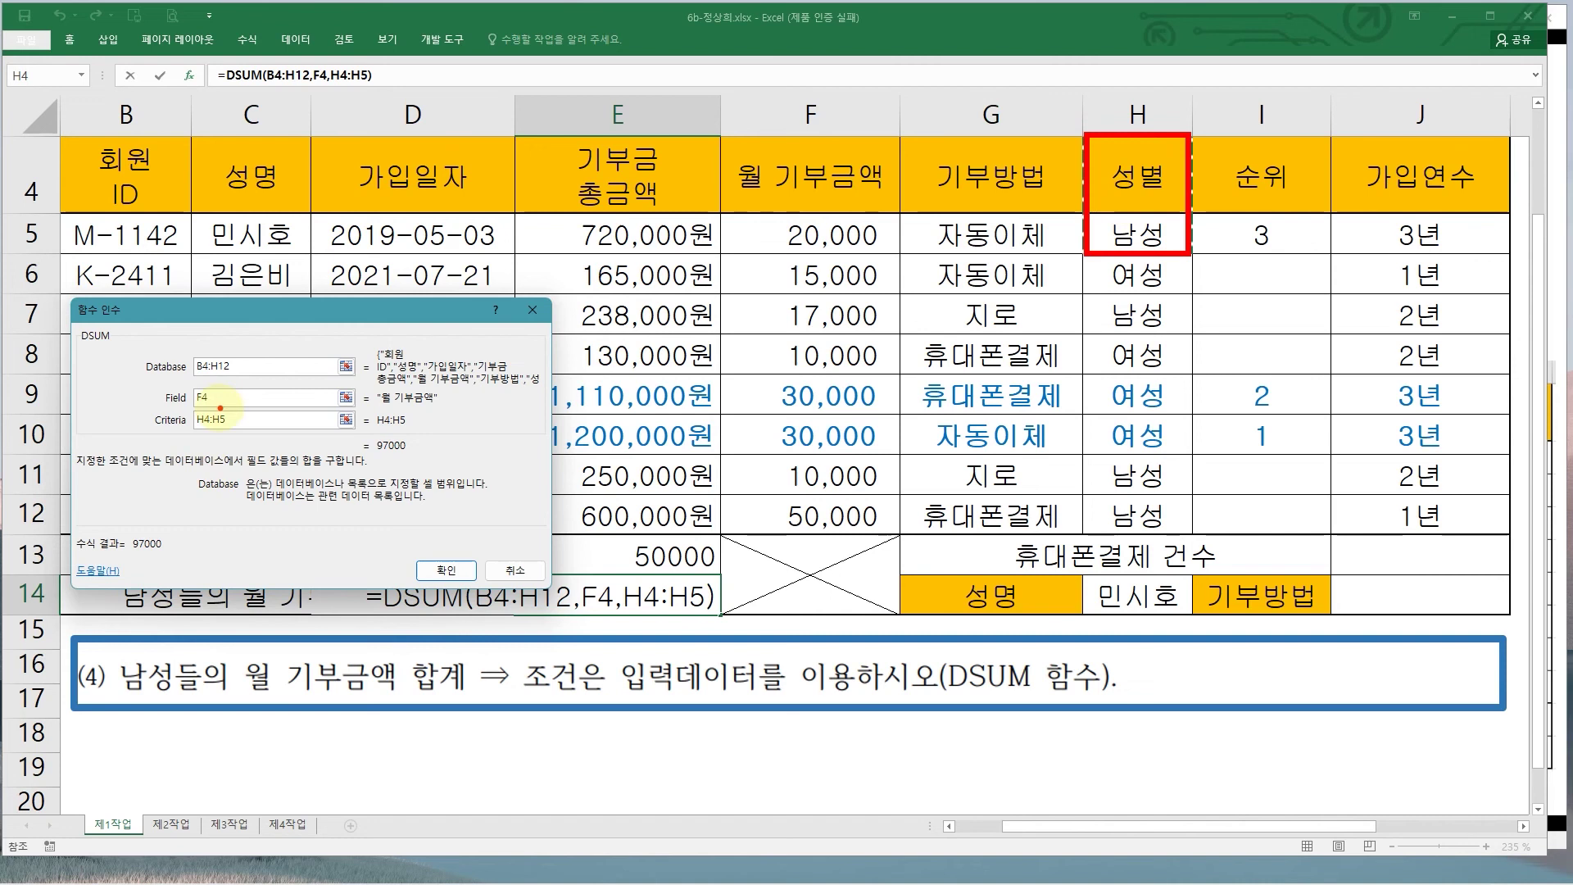
key("Escape")
left_click(219, 419)
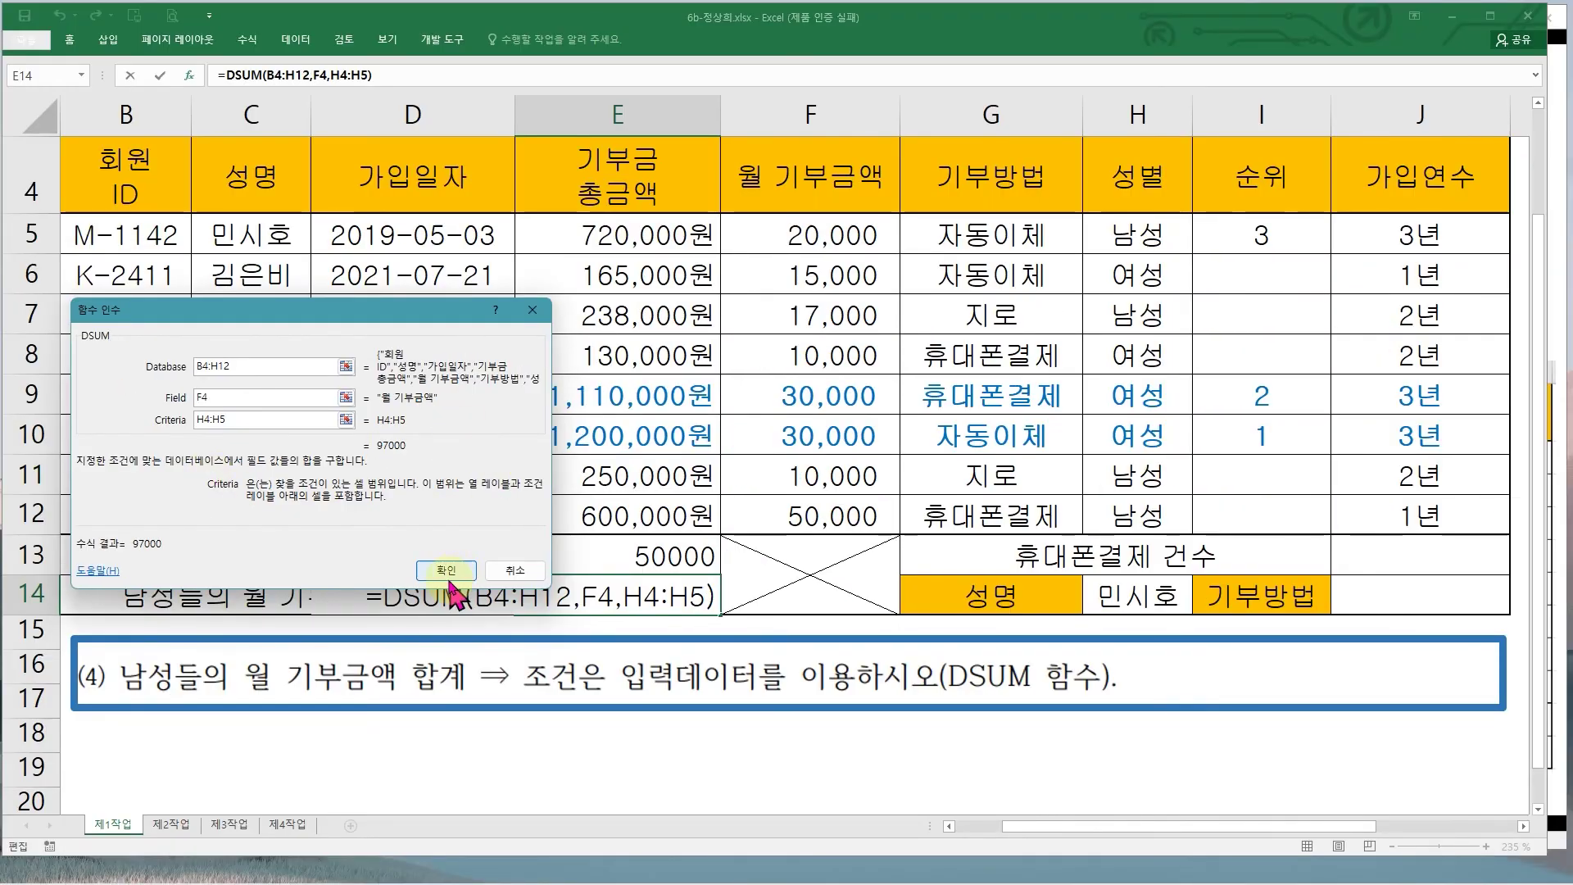
left_click(449, 575)
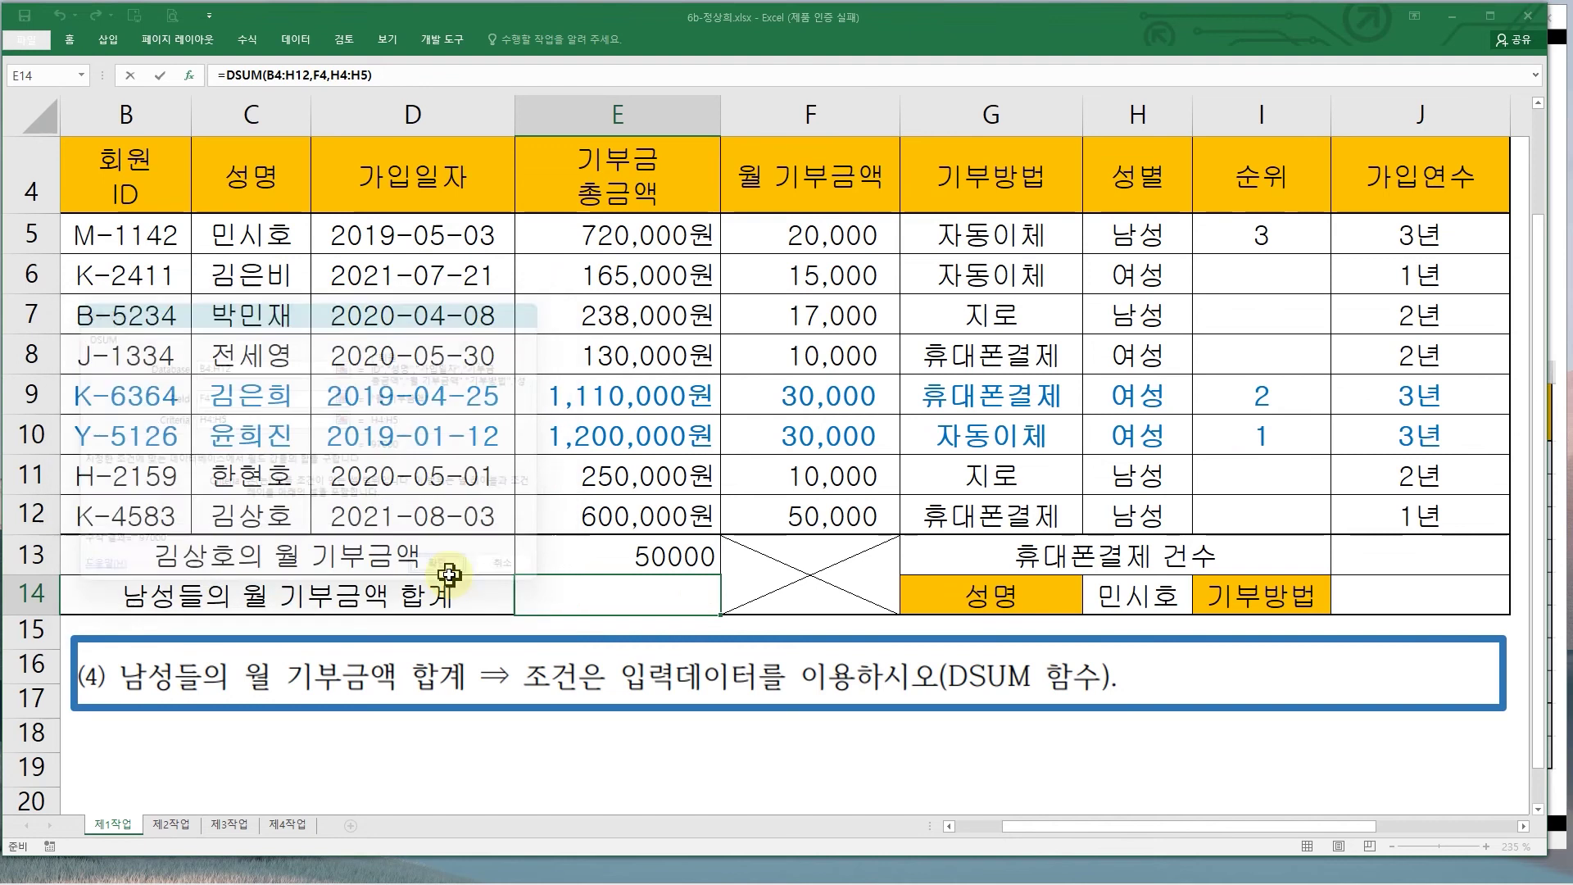
double_click(652, 588)
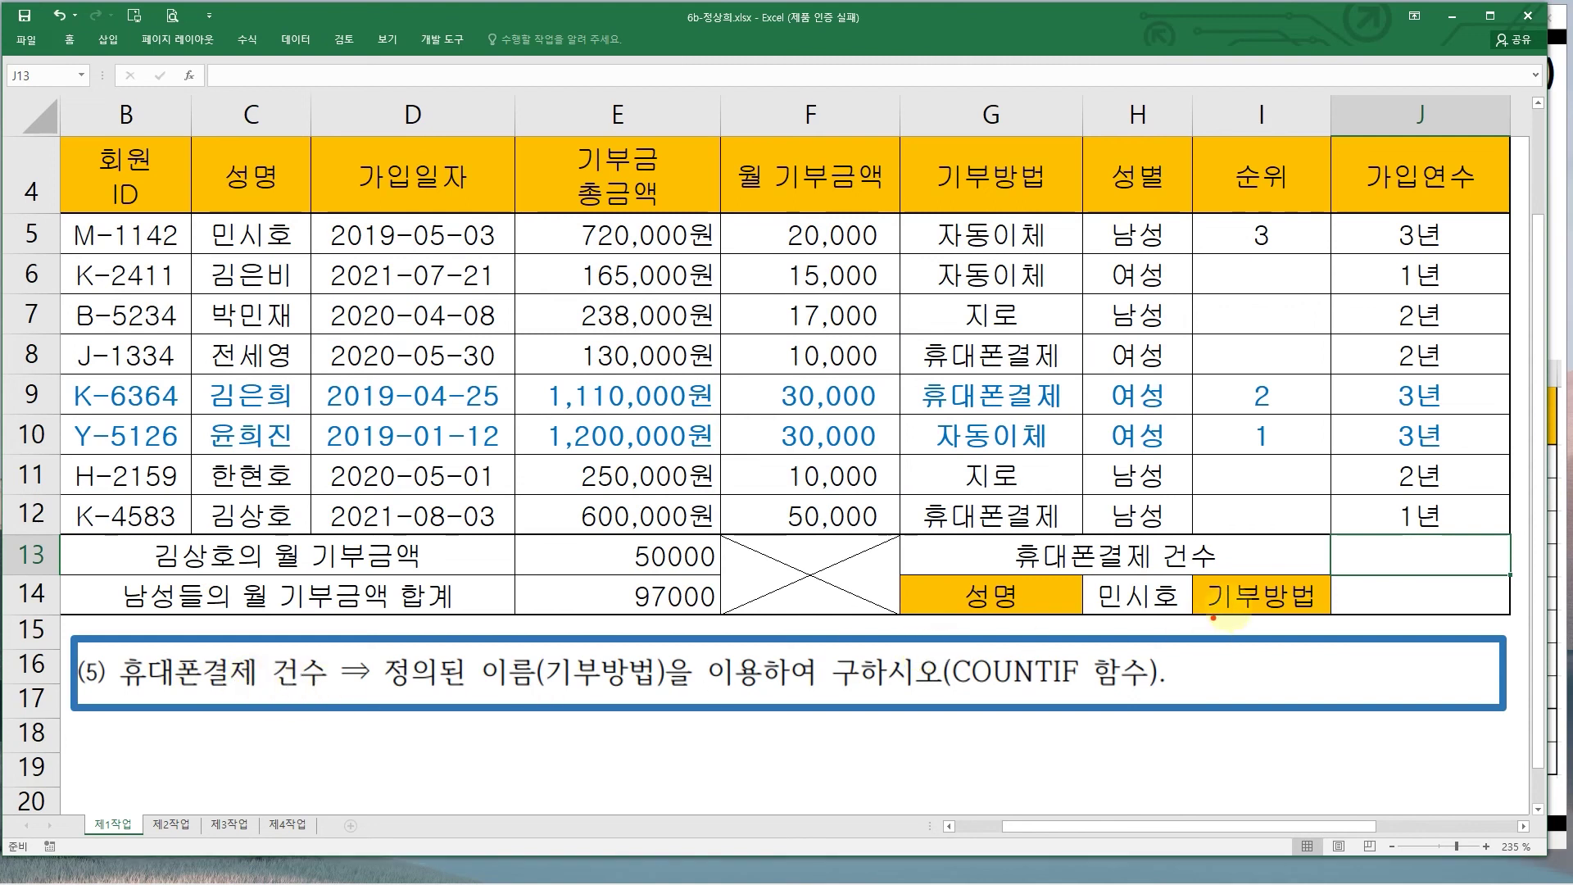
- Start a COUNTIF formula in J13 and open its arguments dialog clear of the 기부방법 column
mouse_move(1341, 536)
left_mouse_down()
mouse_move(1356, 550)
mouse_move(1390, 515)
left_mouse_up()
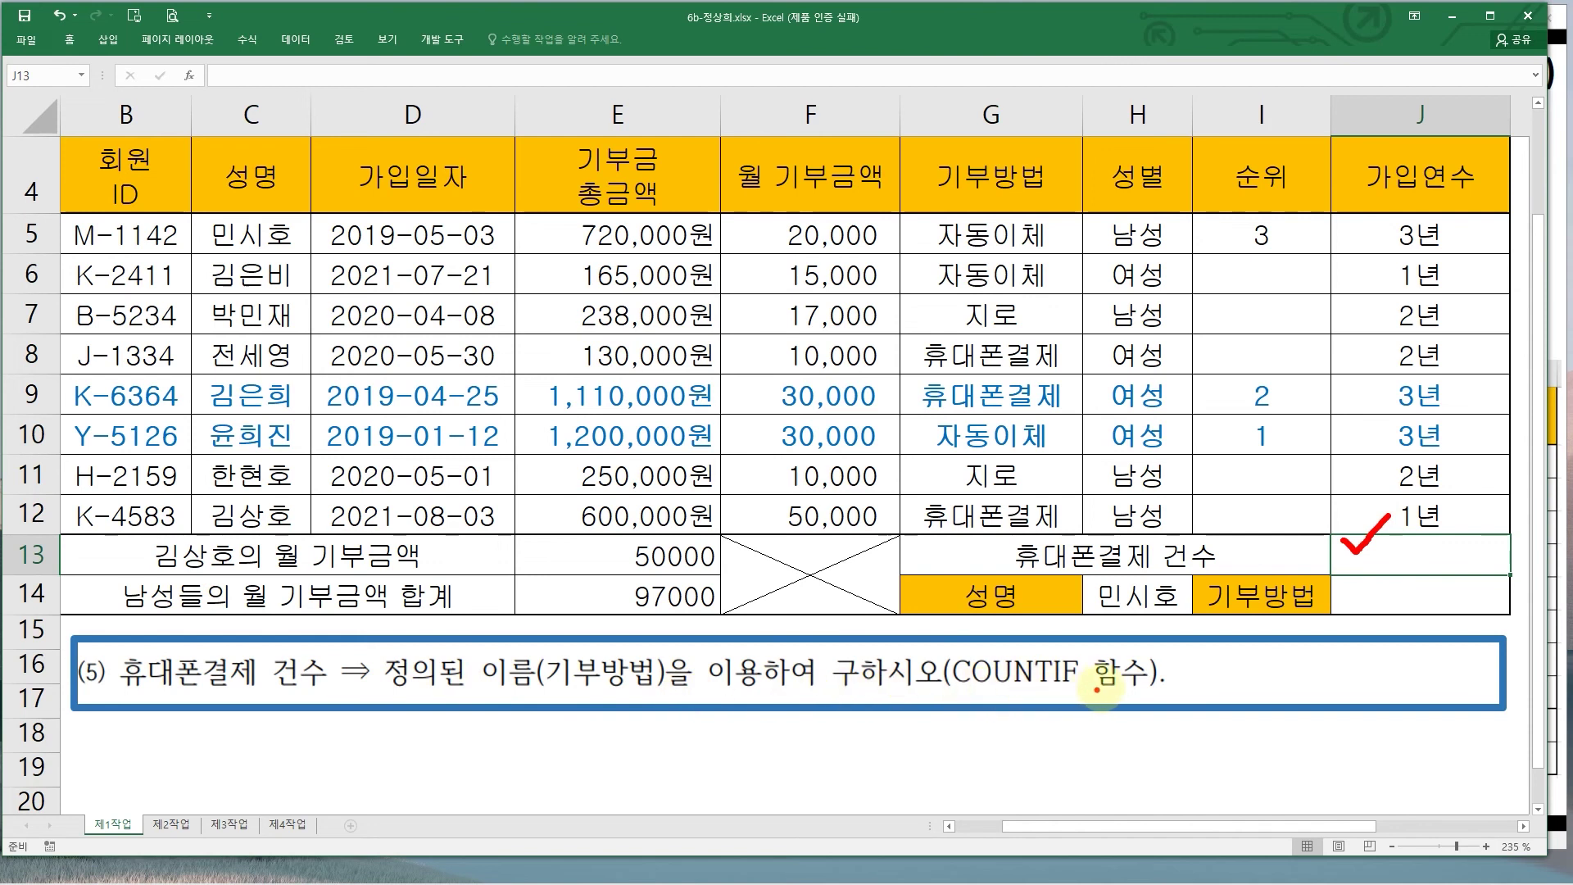
left_click(1522, 825)
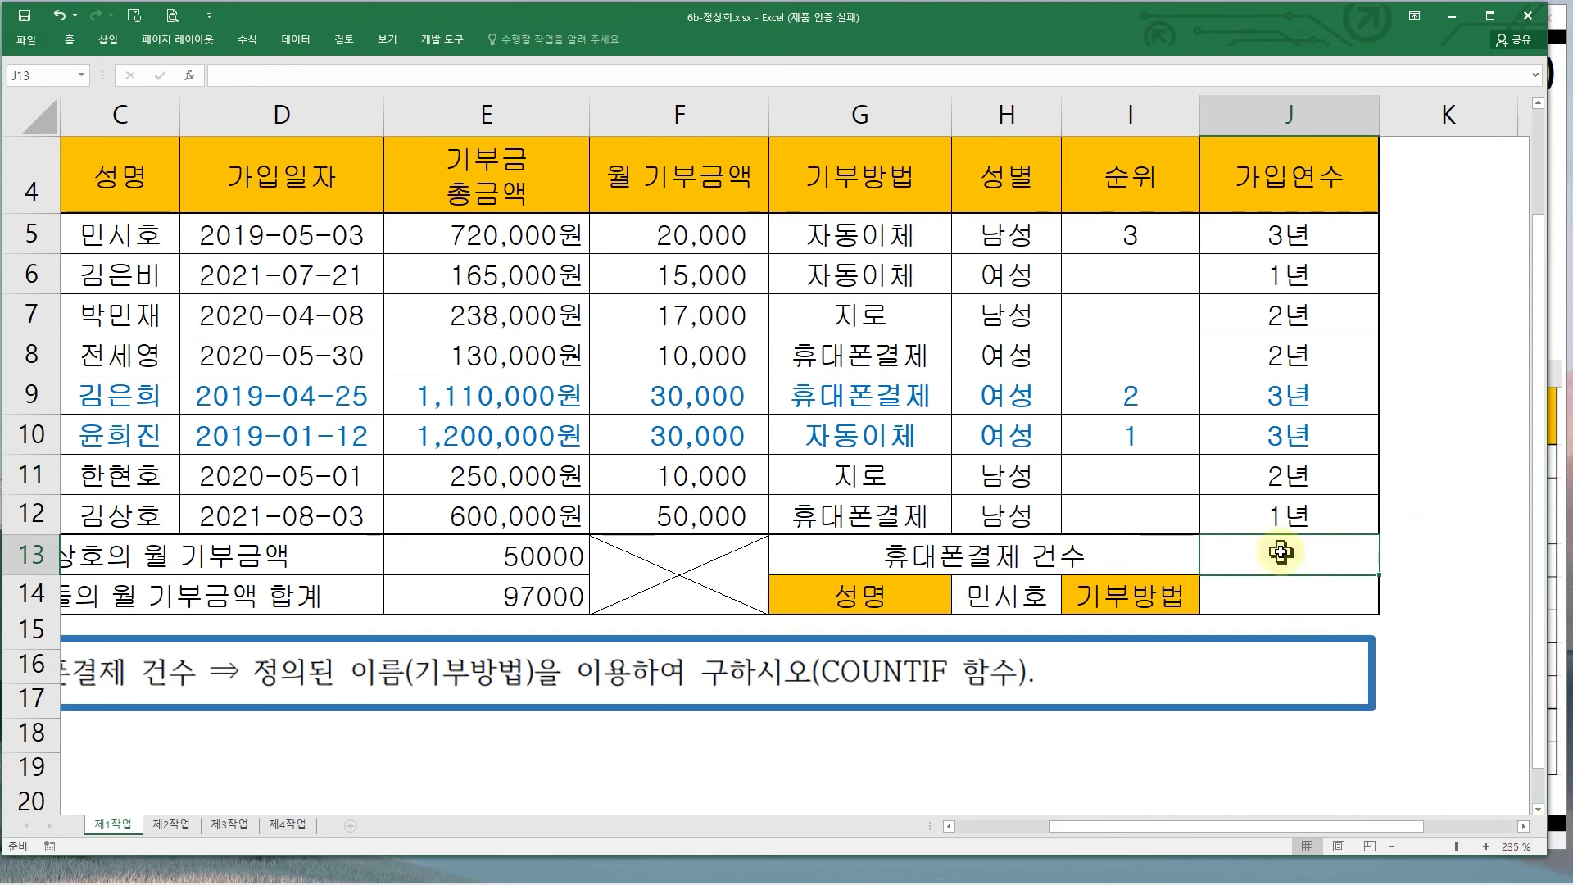
type("=coun")
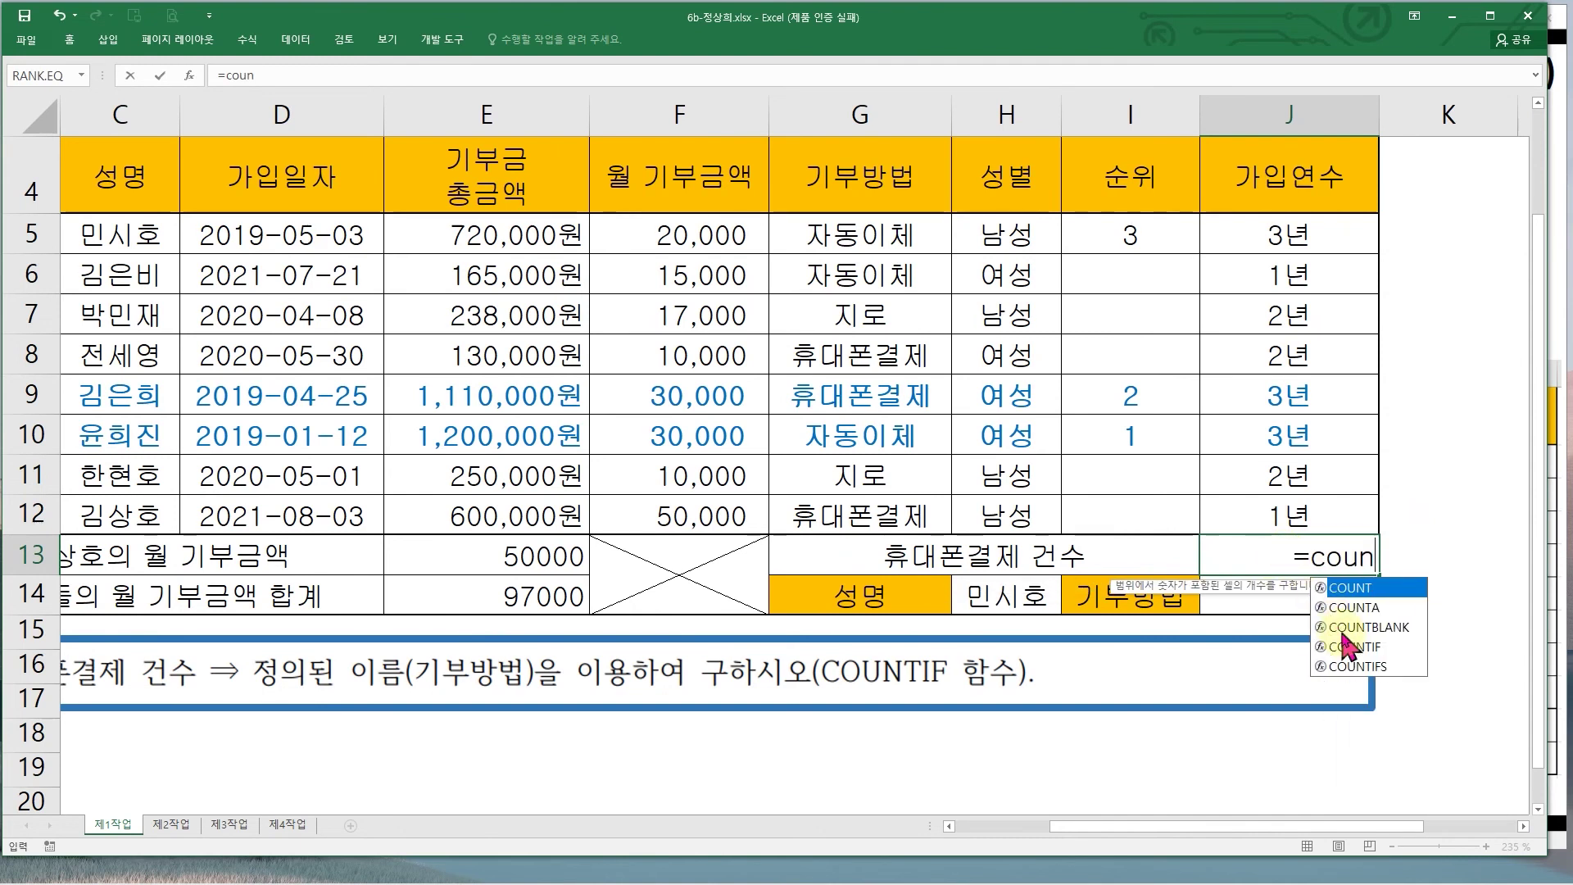
left_click(1347, 643)
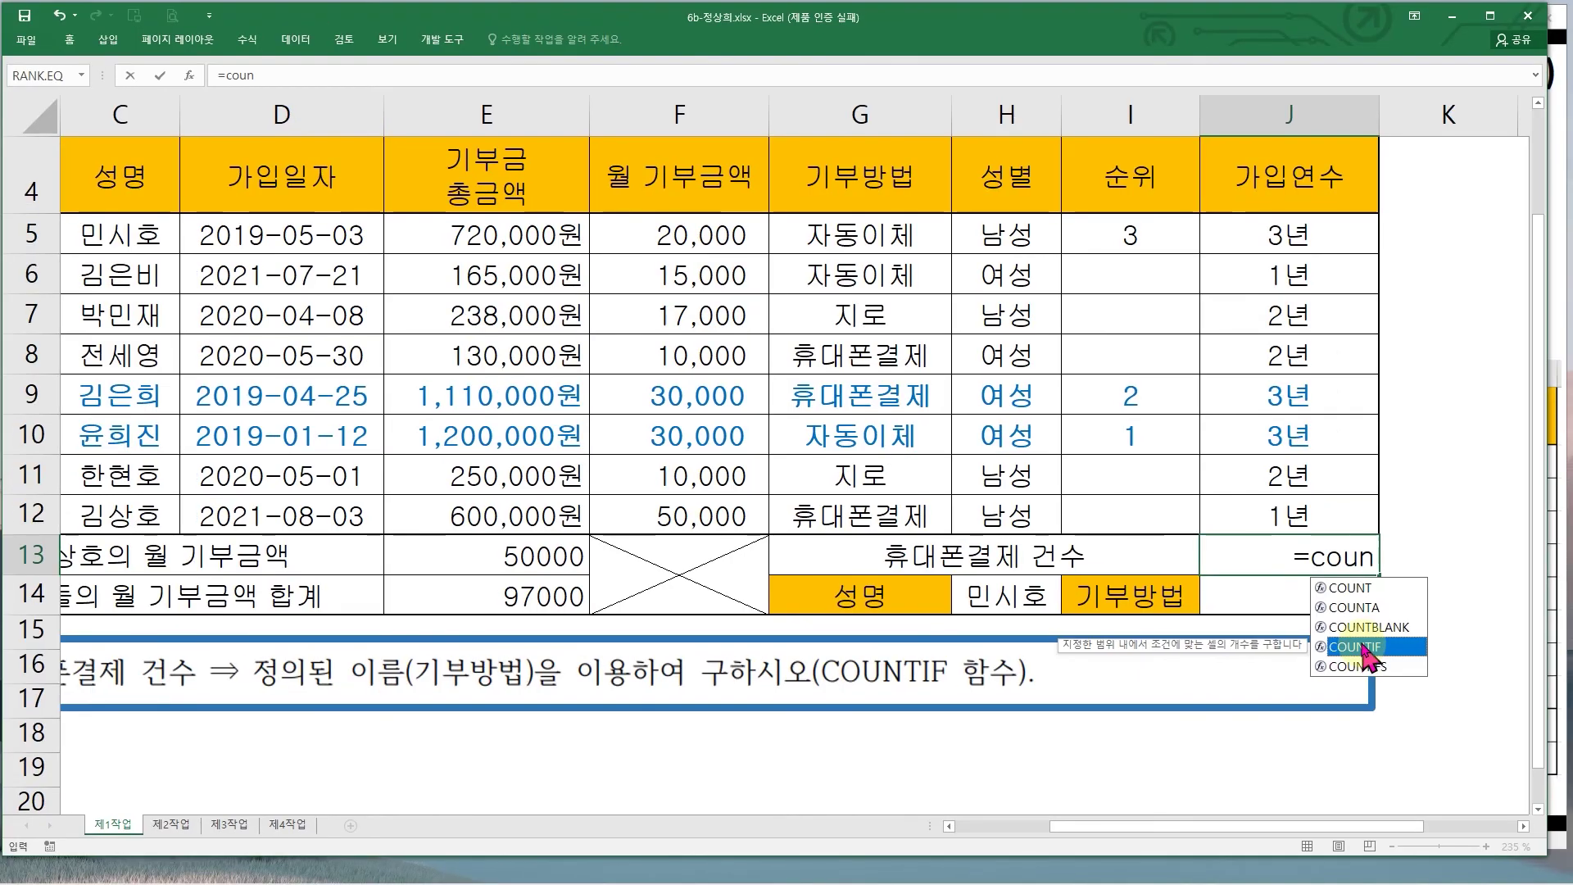
double_click(1360, 660)
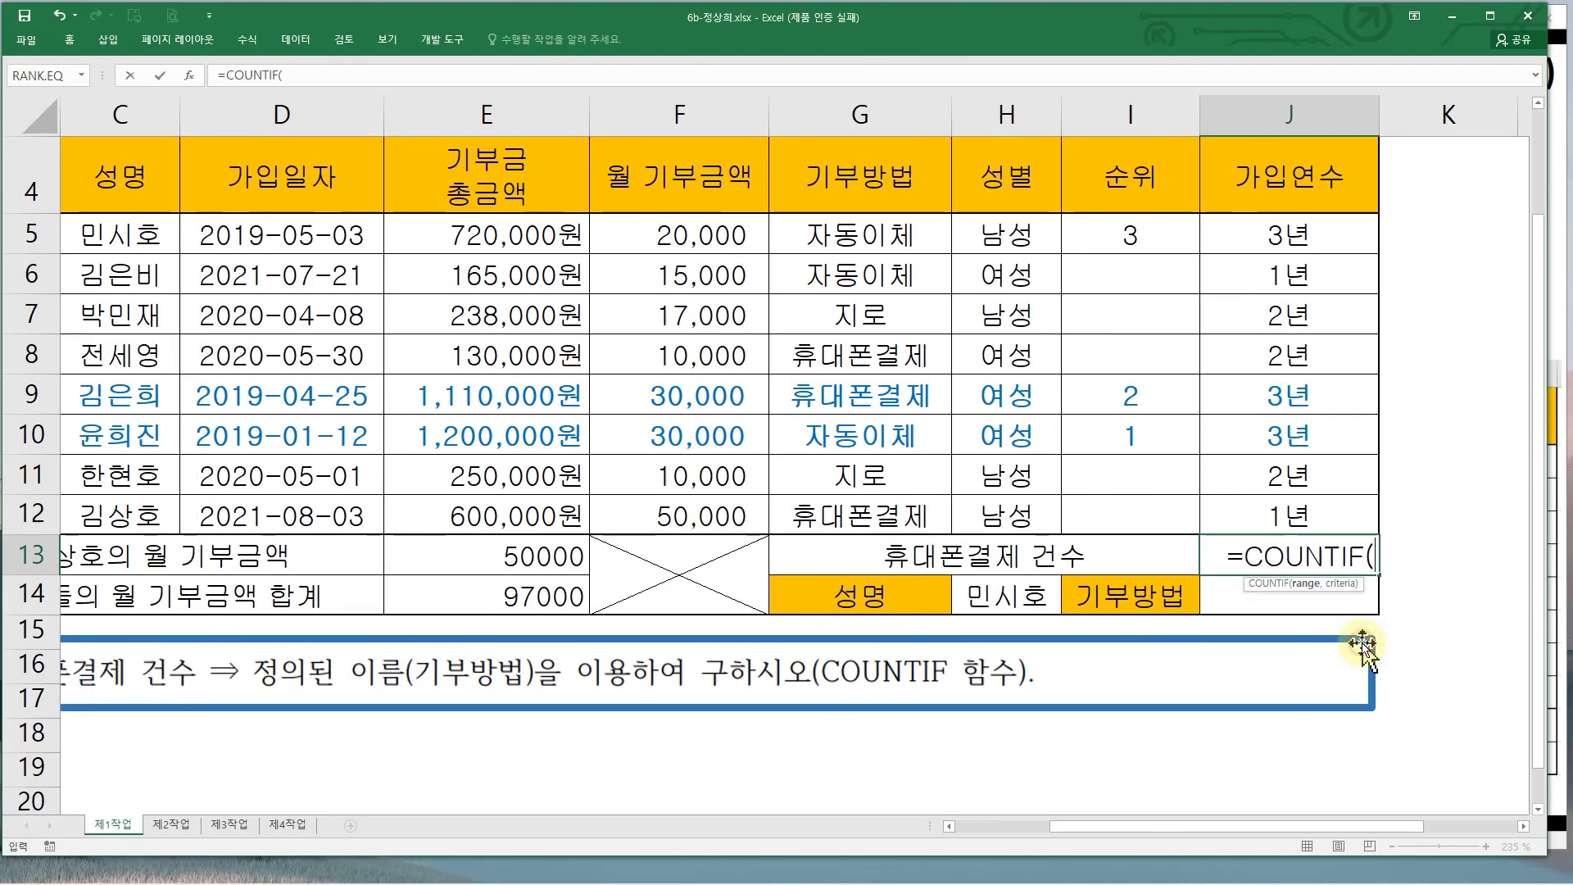
left_click(190, 74)
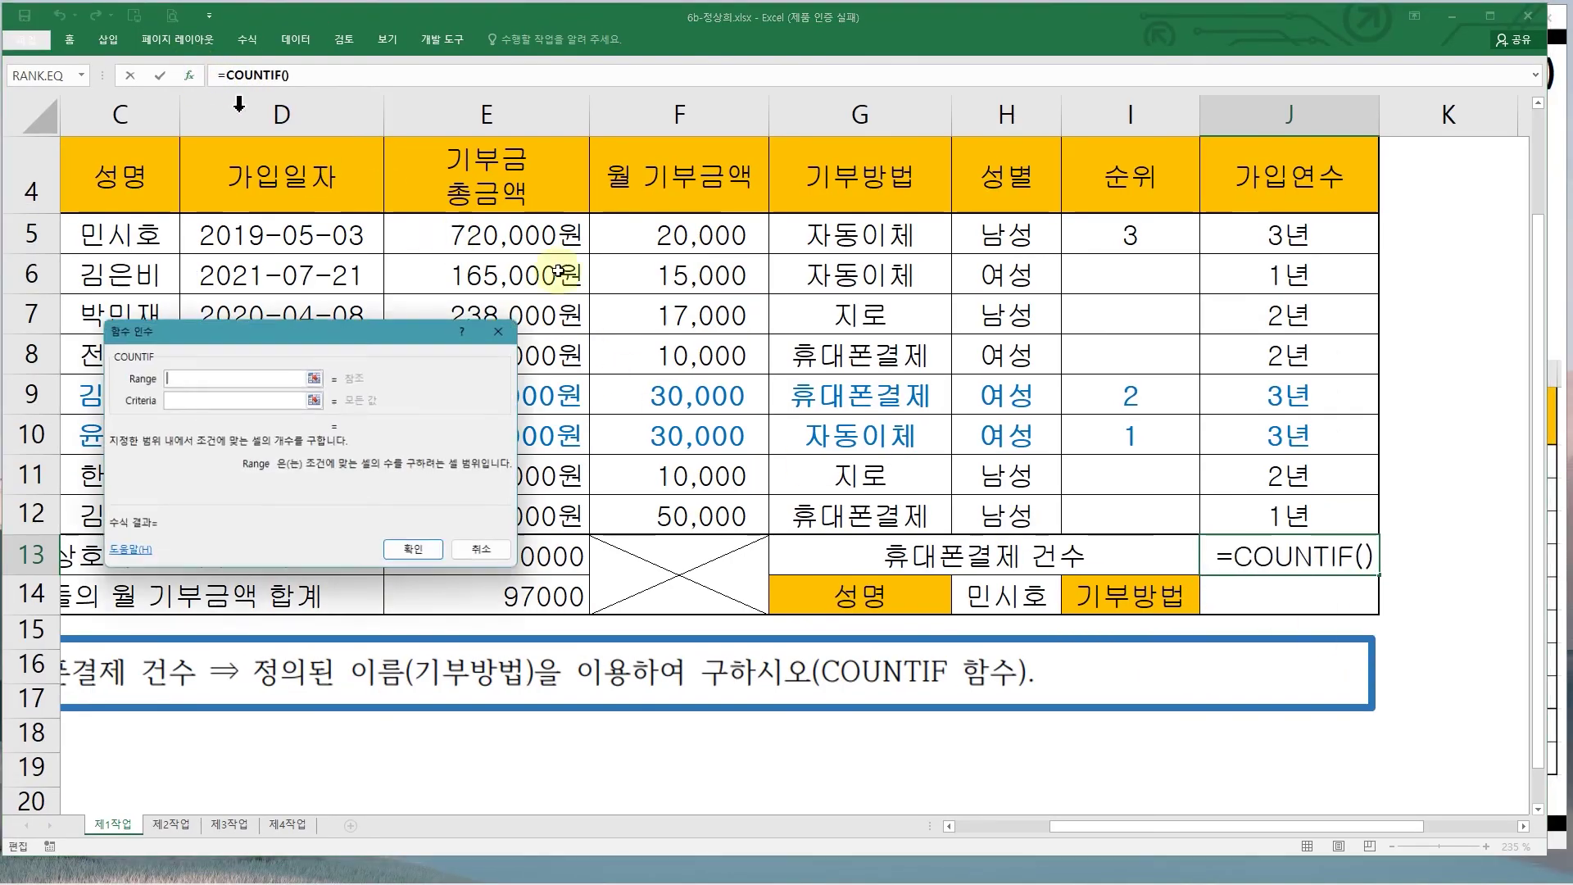
left_click_drag(414, 328, 1123, 329)
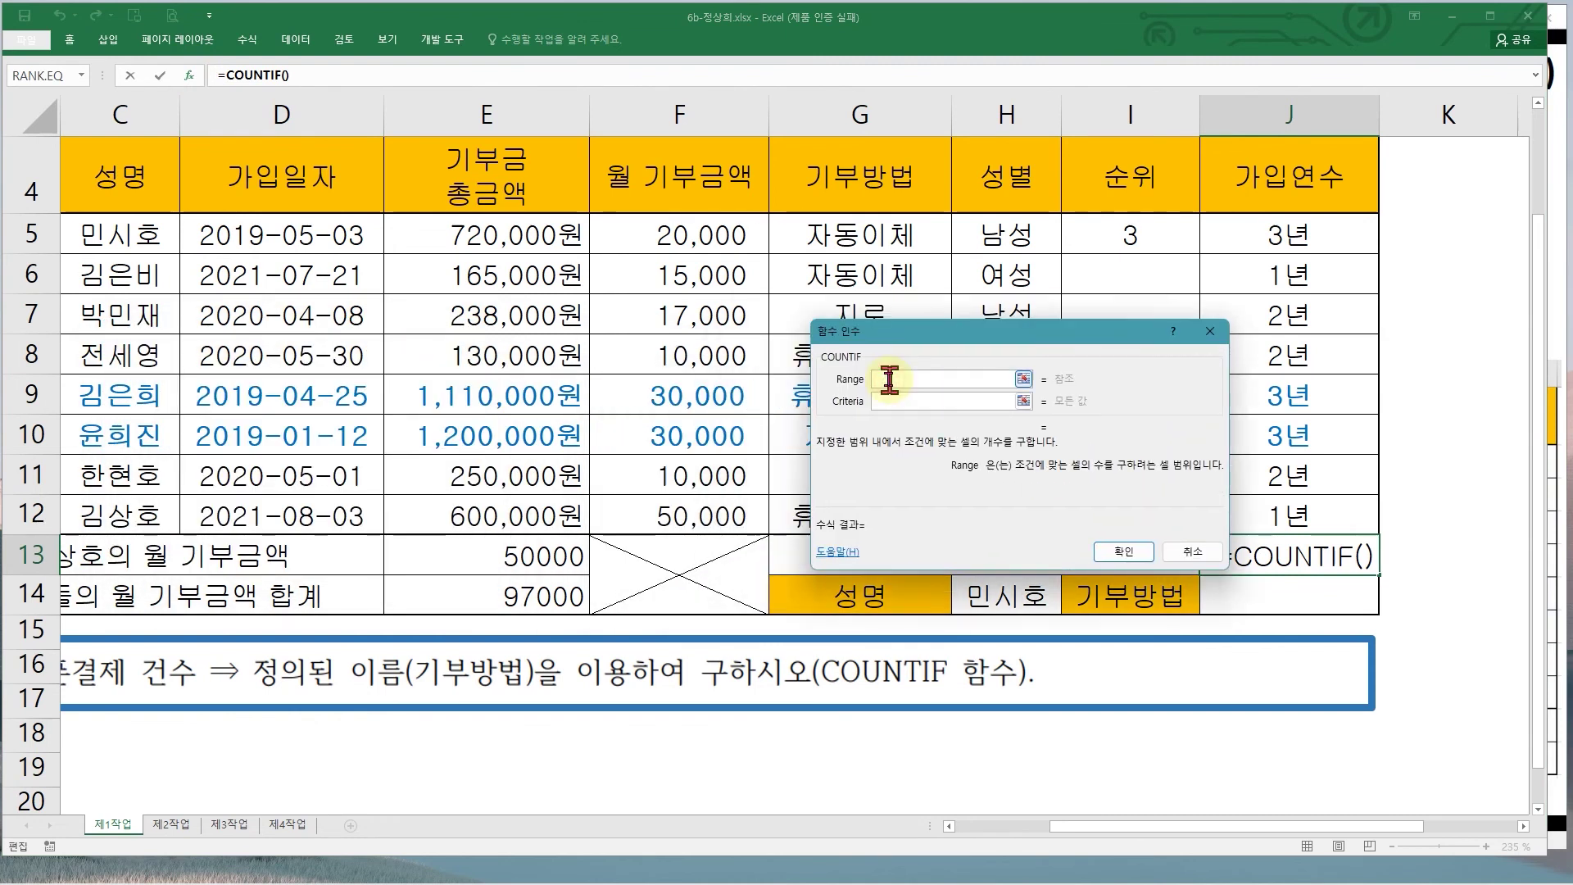
left_click_drag(905, 336, 1102, 340)
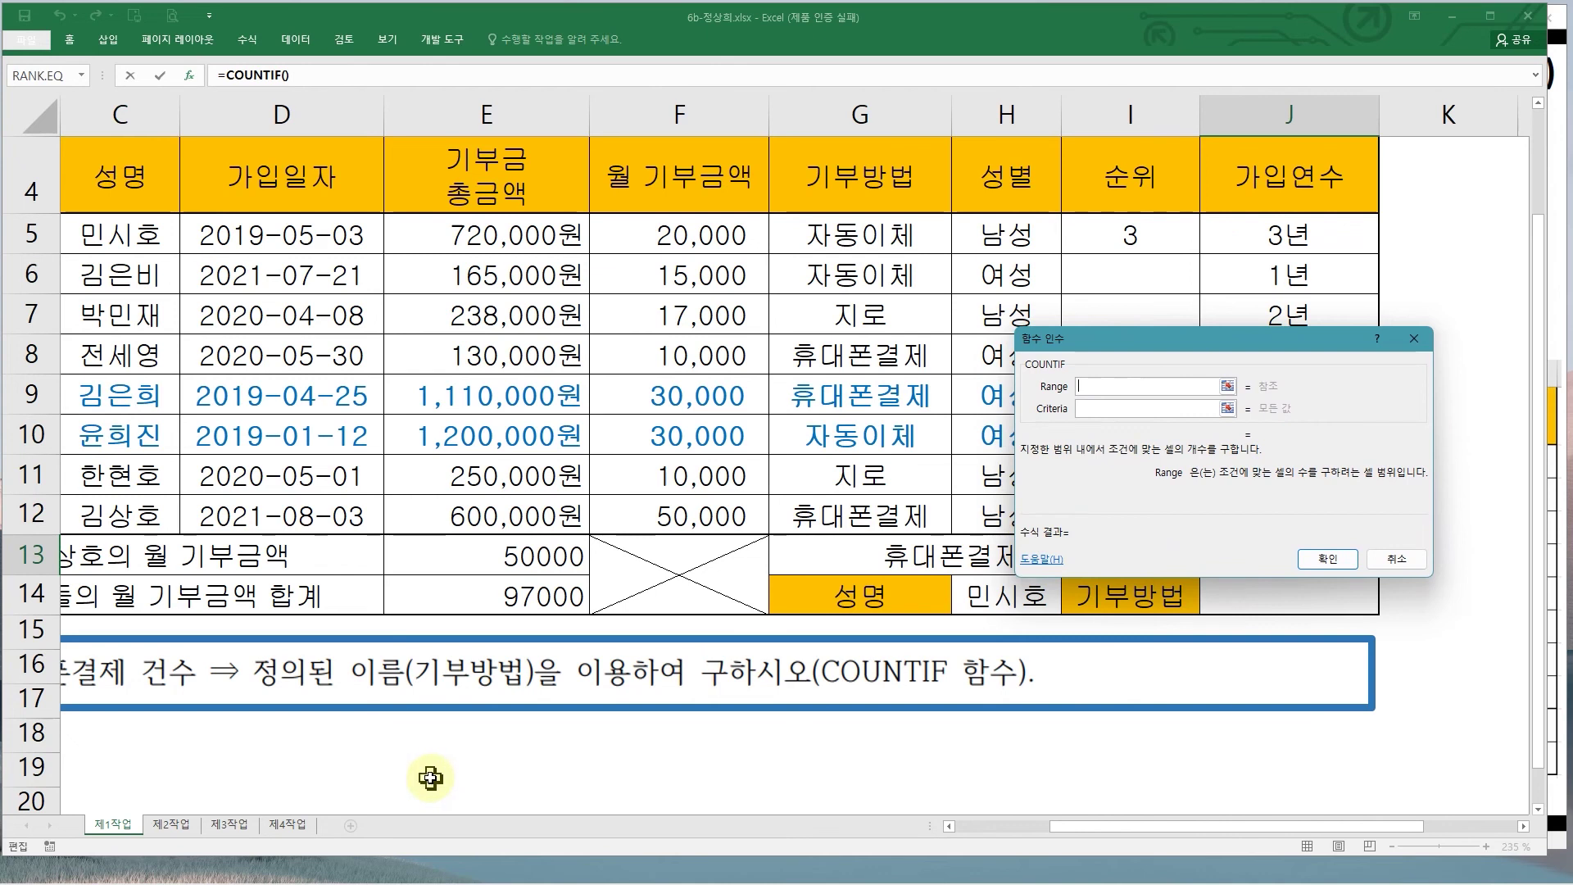
- Set the COUNTIF Range argument to the 기부방법 data in G5:G12, using the defined name 기부방법
left_click_drag(27, 653, 125, 697)
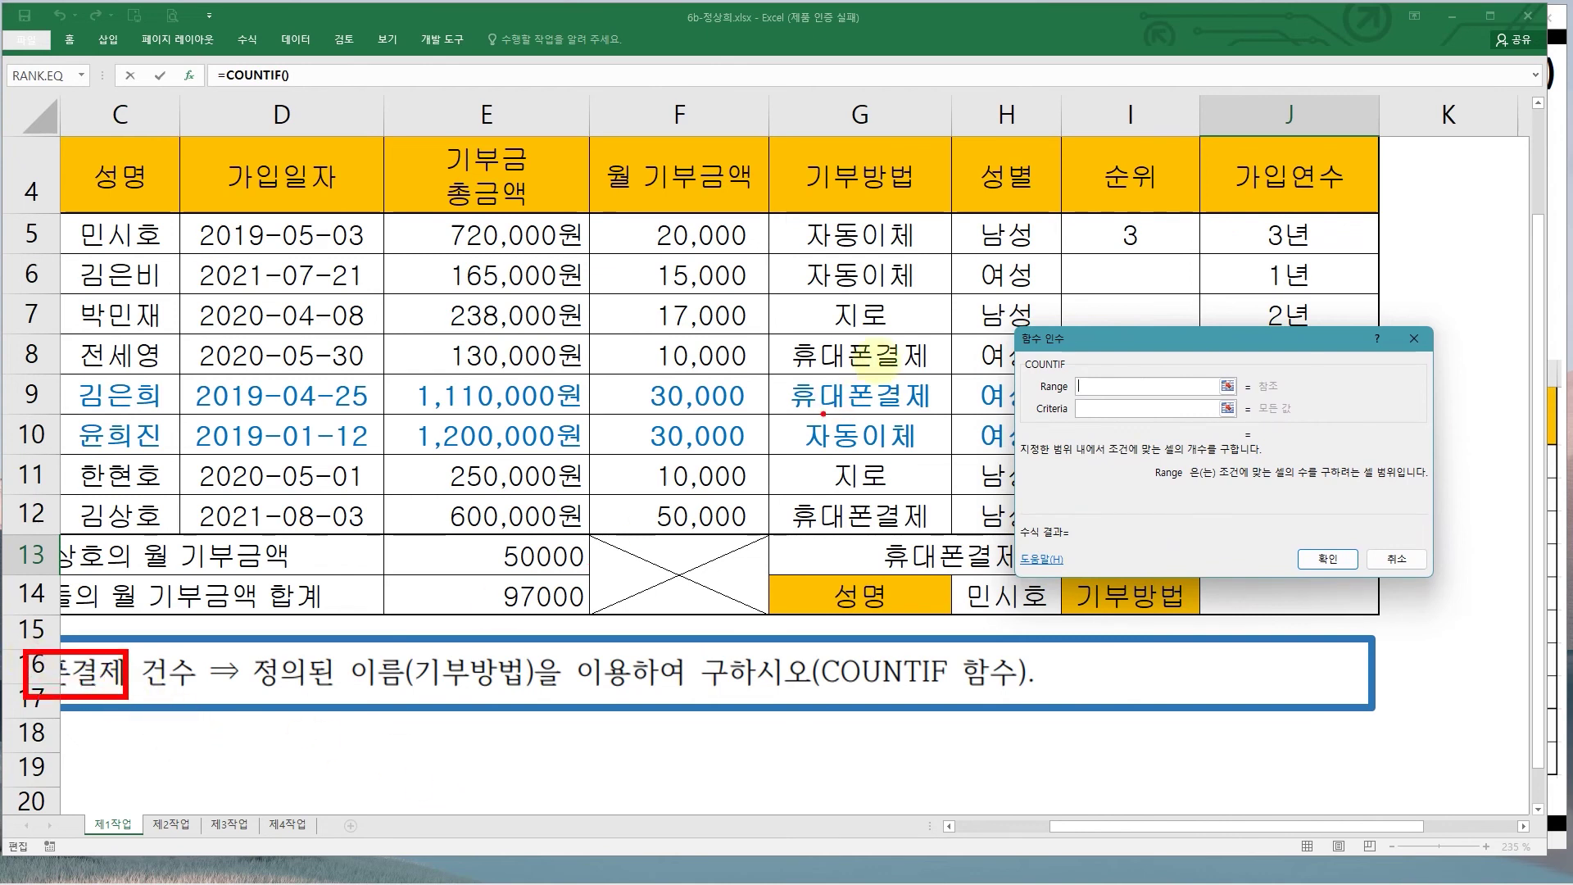
left_click_drag(944, 387, 949, 401)
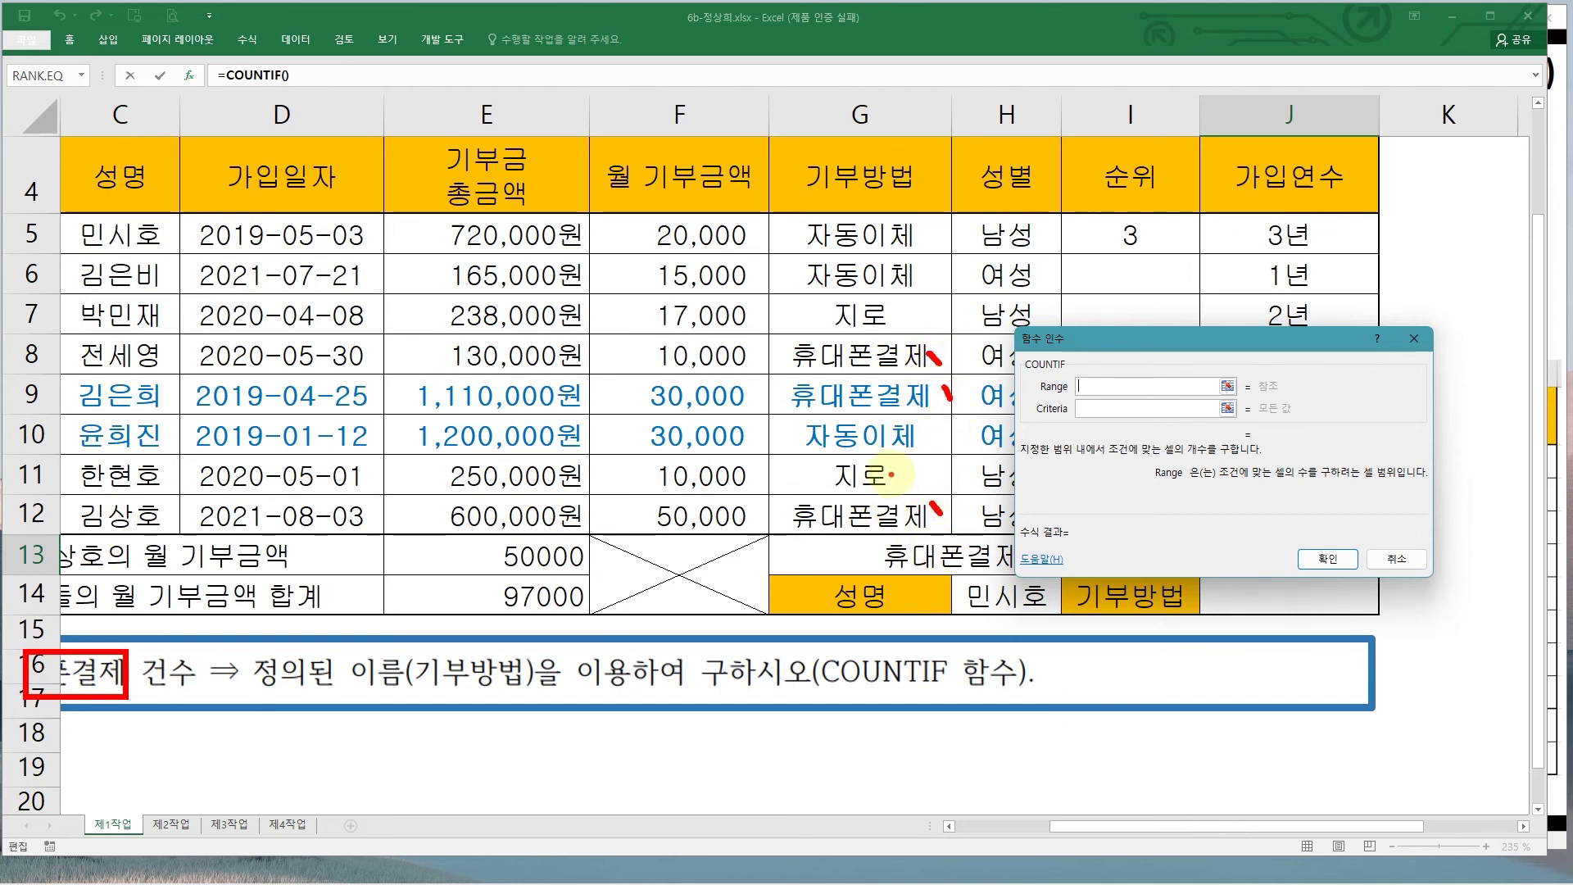
mouse_move(770, 209)
left_mouse_down()
mouse_move(913, 368)
mouse_move(958, 526)
left_mouse_up()
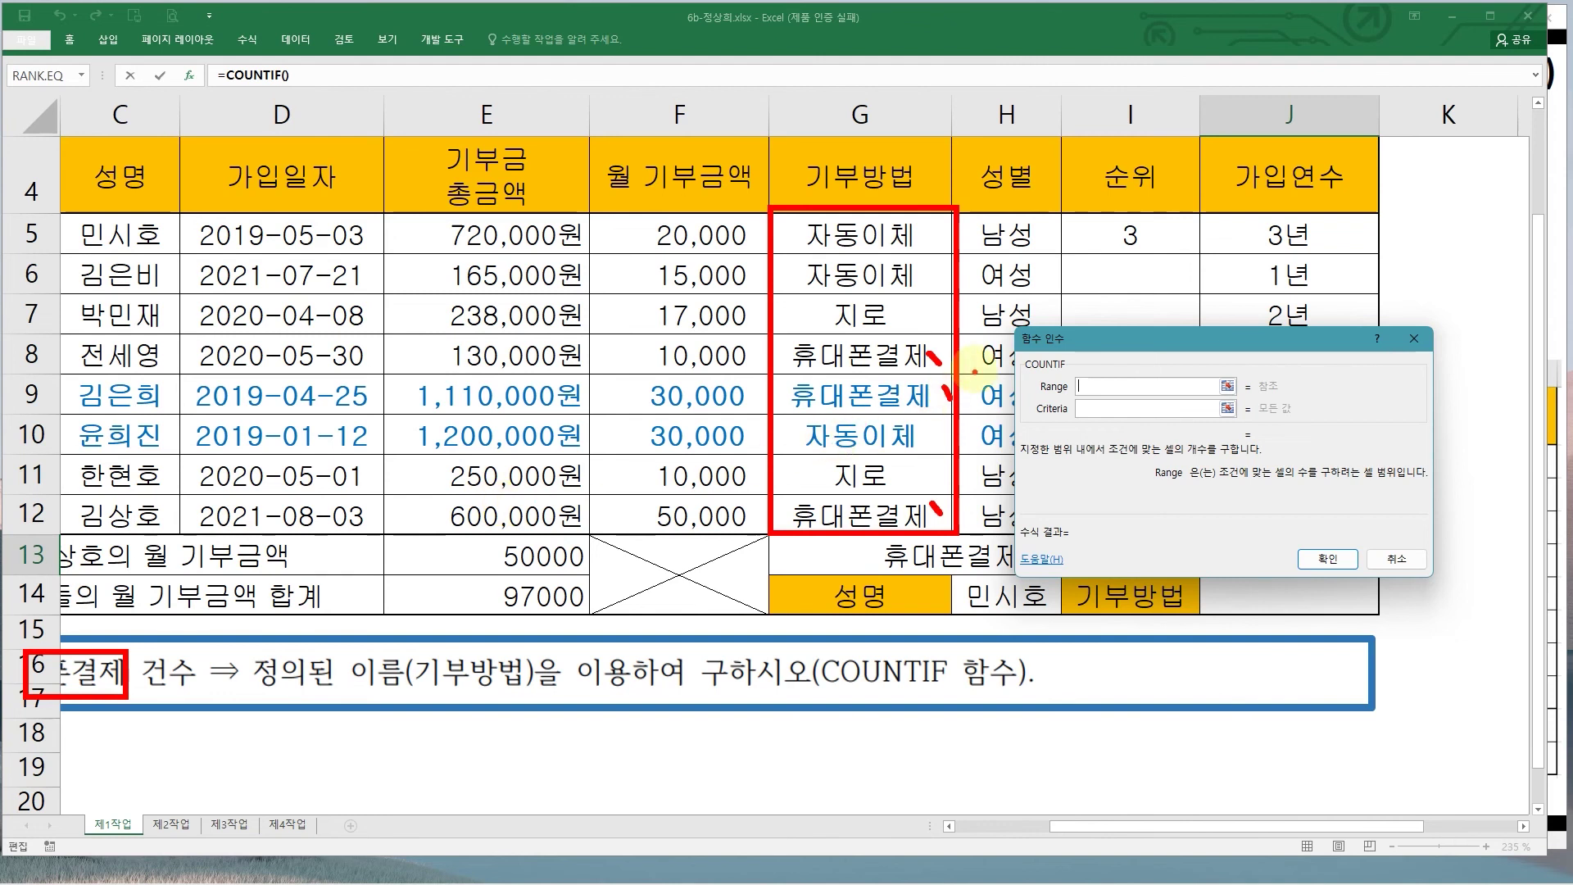
key("Escape")
left_click(1104, 410)
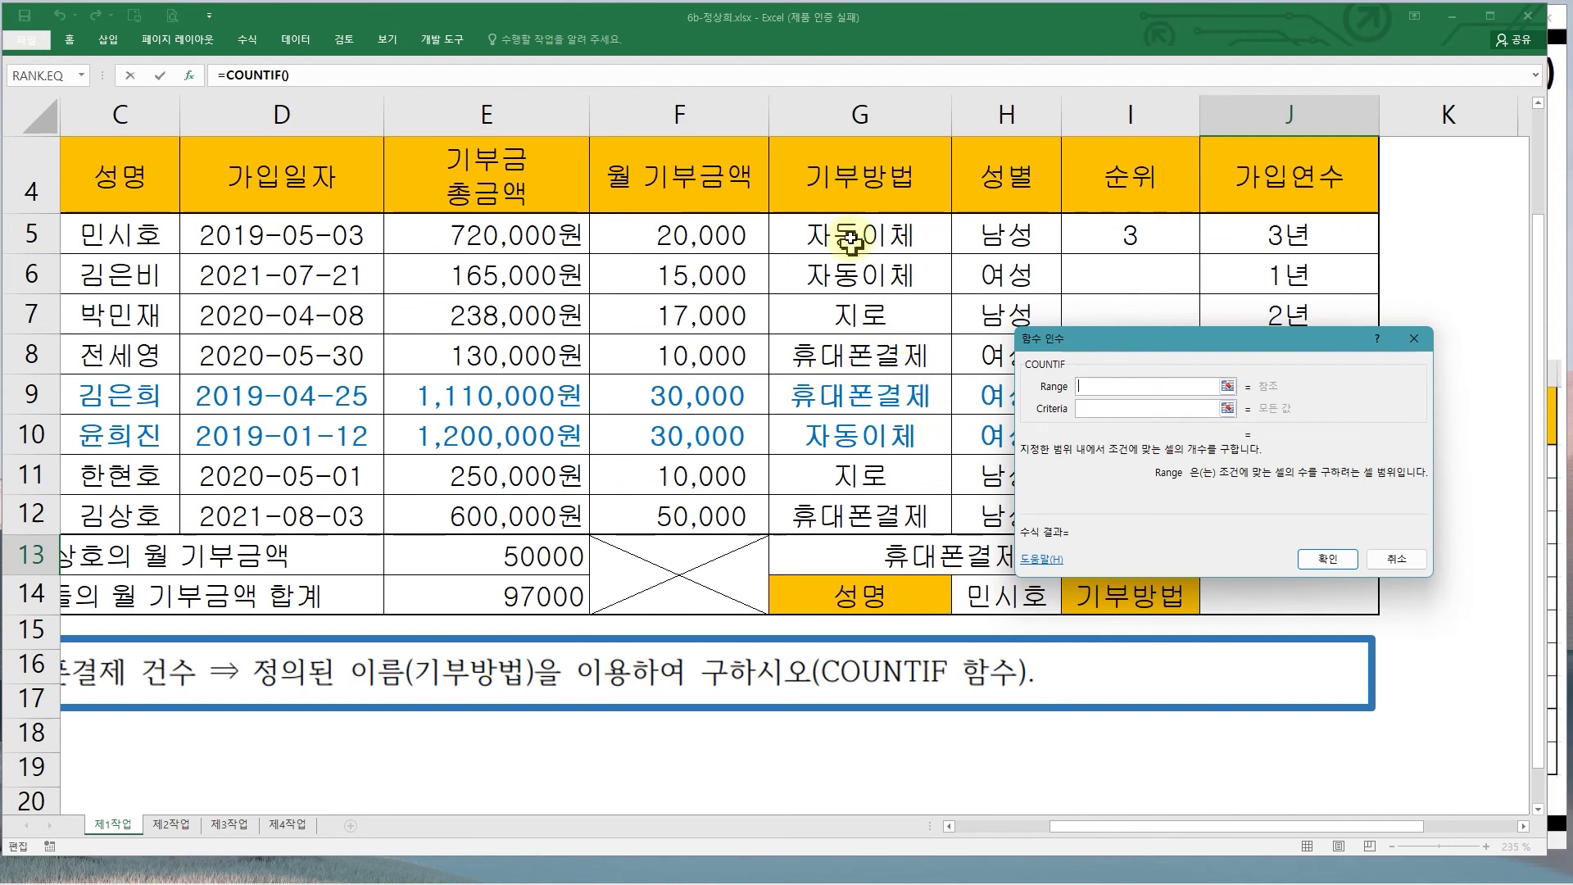
left_click_drag(846, 233, 869, 514)
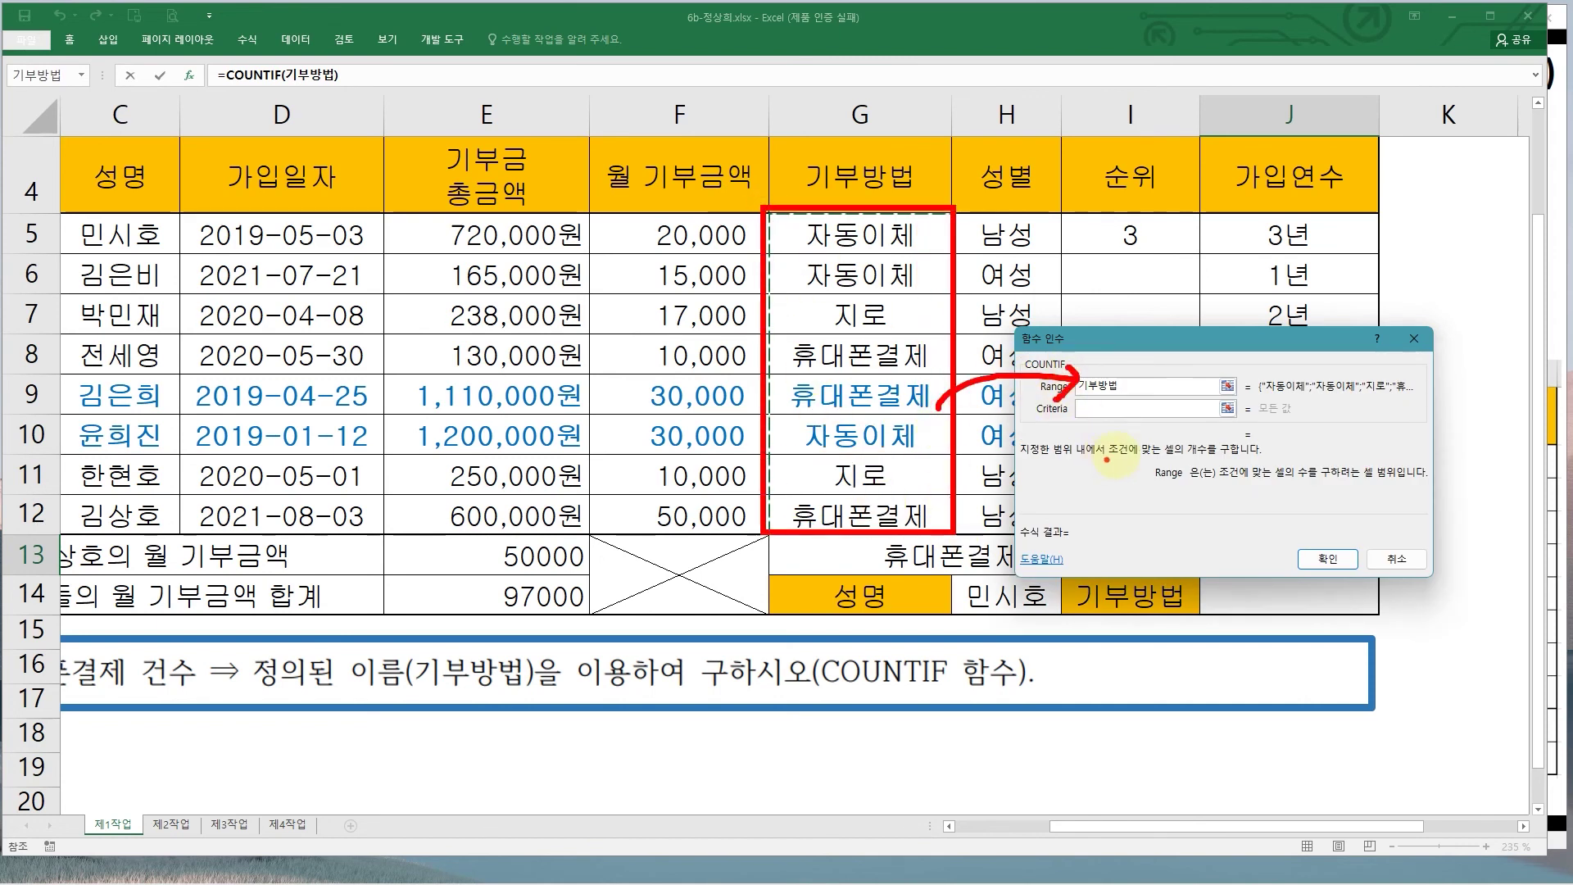
- Set the COUNTIF Criteria argument to 휴대폰결제 and confirm the formula in J13
left_click(1112, 408)
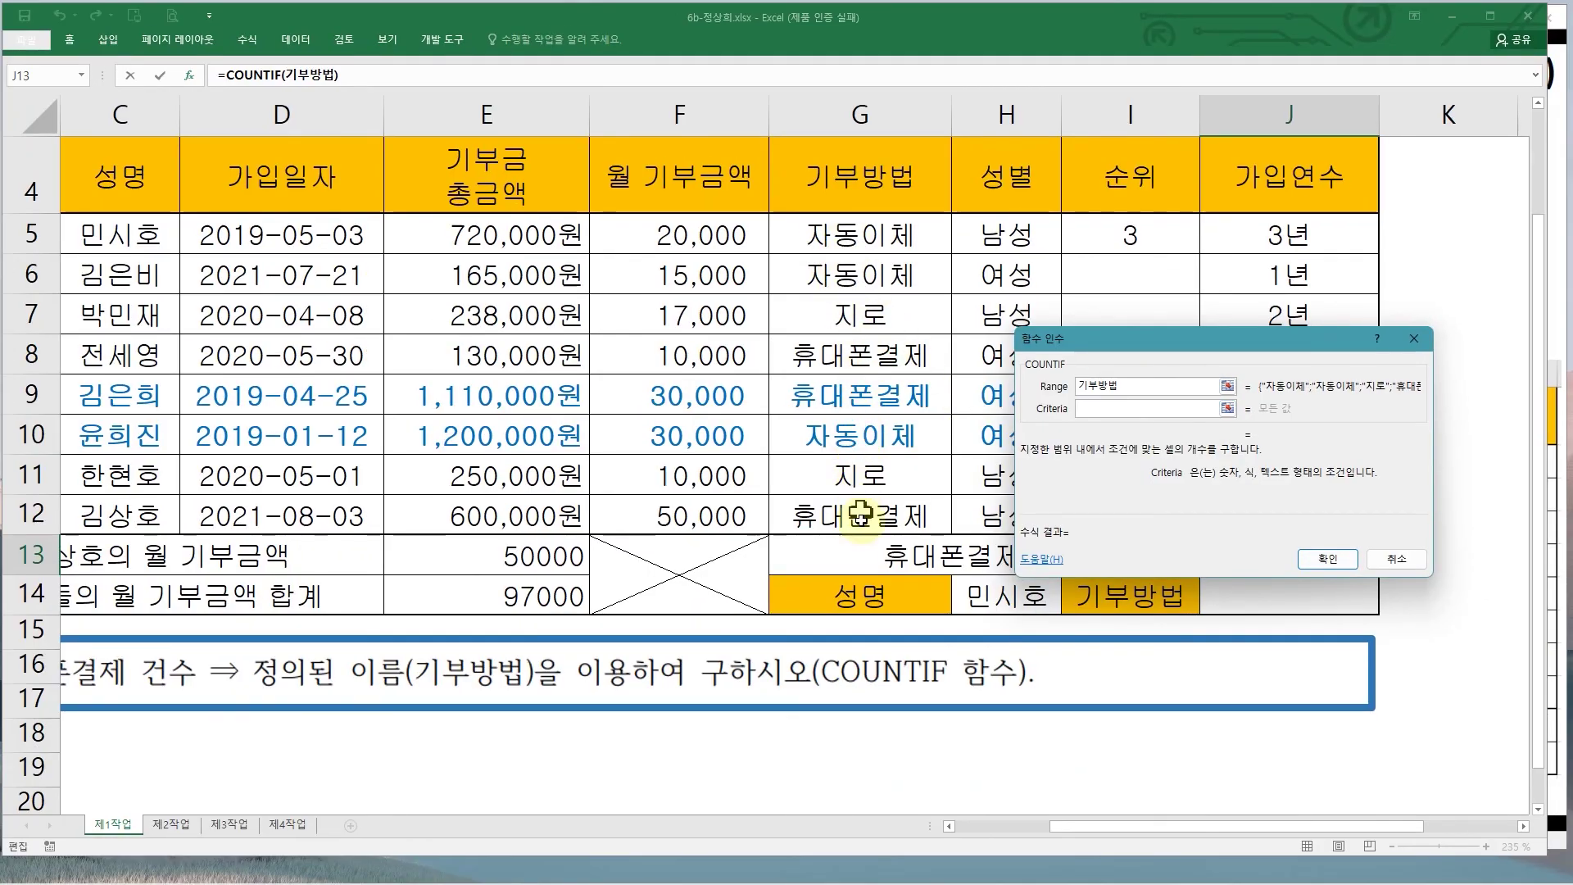
left_click(1101, 408)
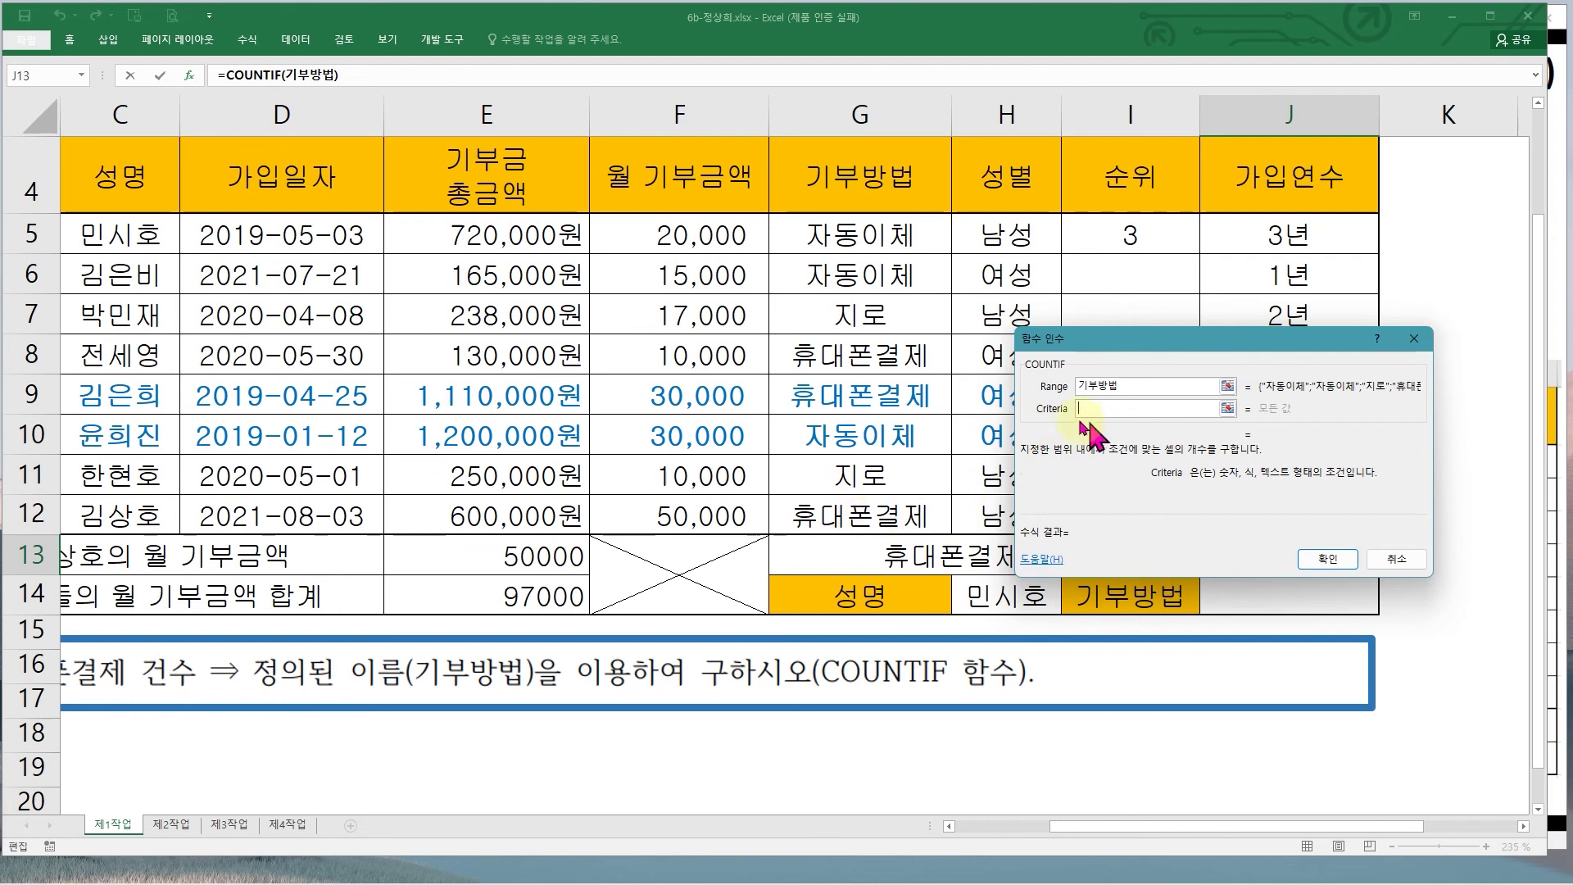
key("ctrl+2")
left_click_drag(891, 343, 934, 378)
left_click_drag(909, 490, 955, 447)
key("Escape")
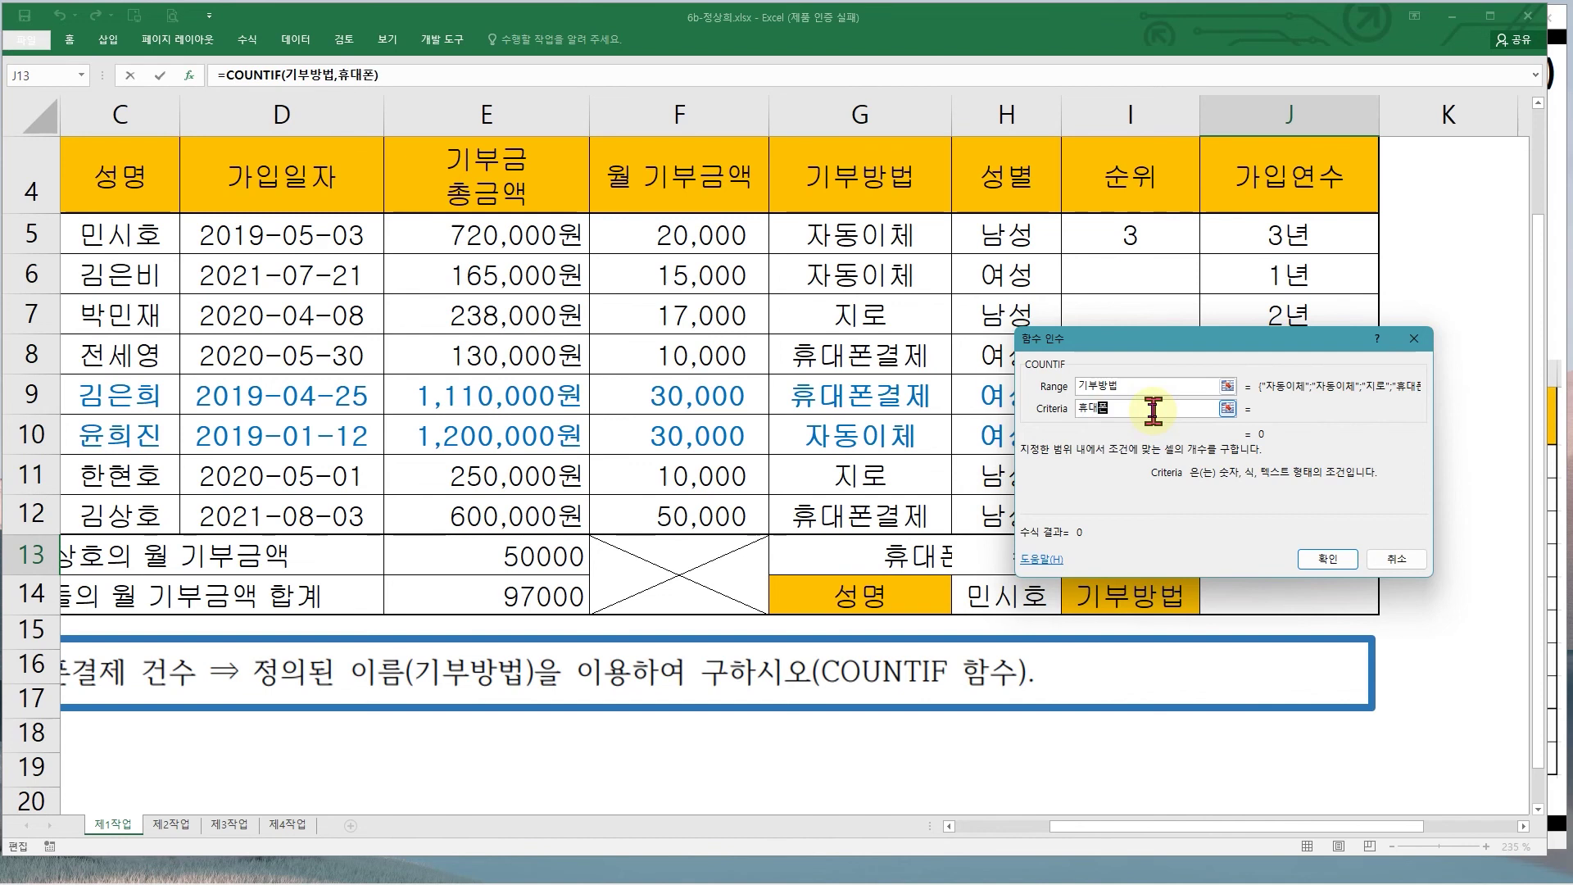
left_click(1327, 558)
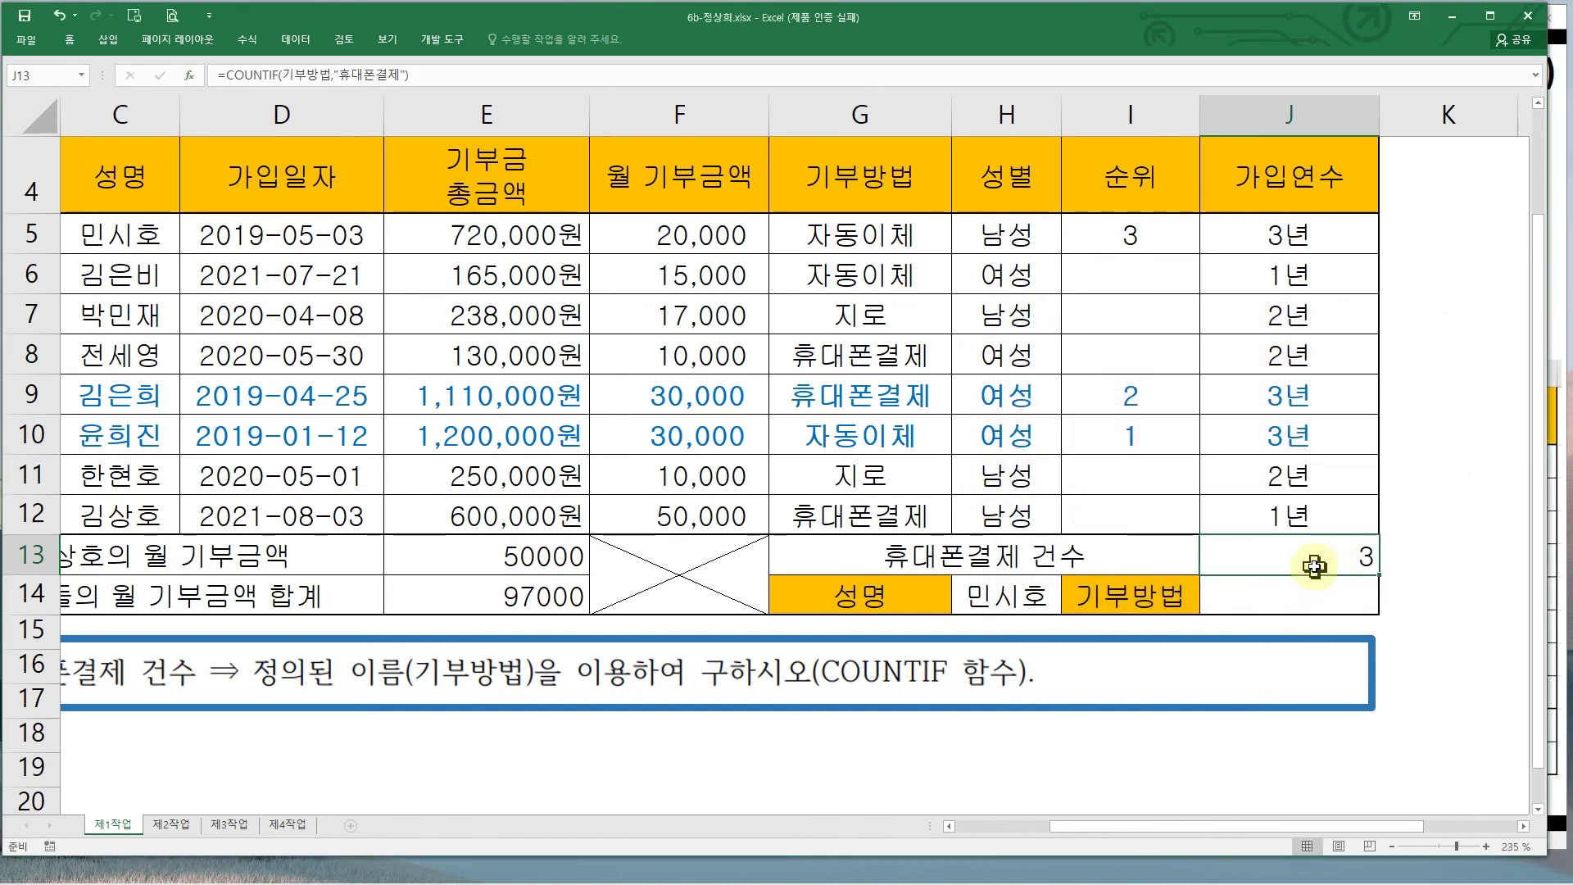
- Reopen J13 to check the range and criteria of its COUNTIF formula, and close the cell again
double_click(1315, 565)
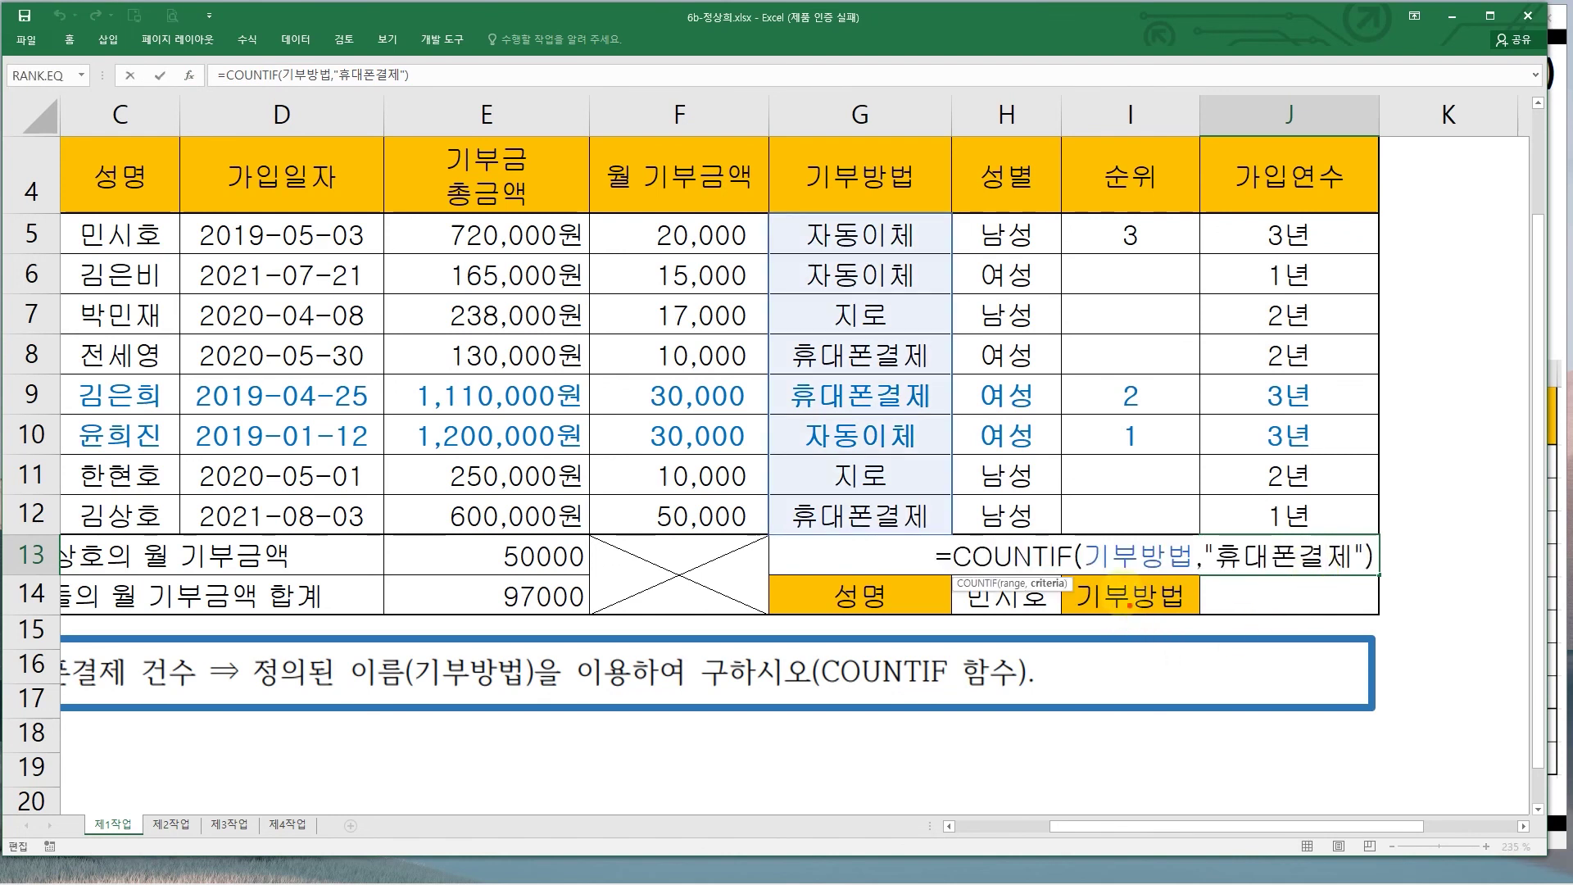
left_click_drag(1086, 567, 1192, 562)
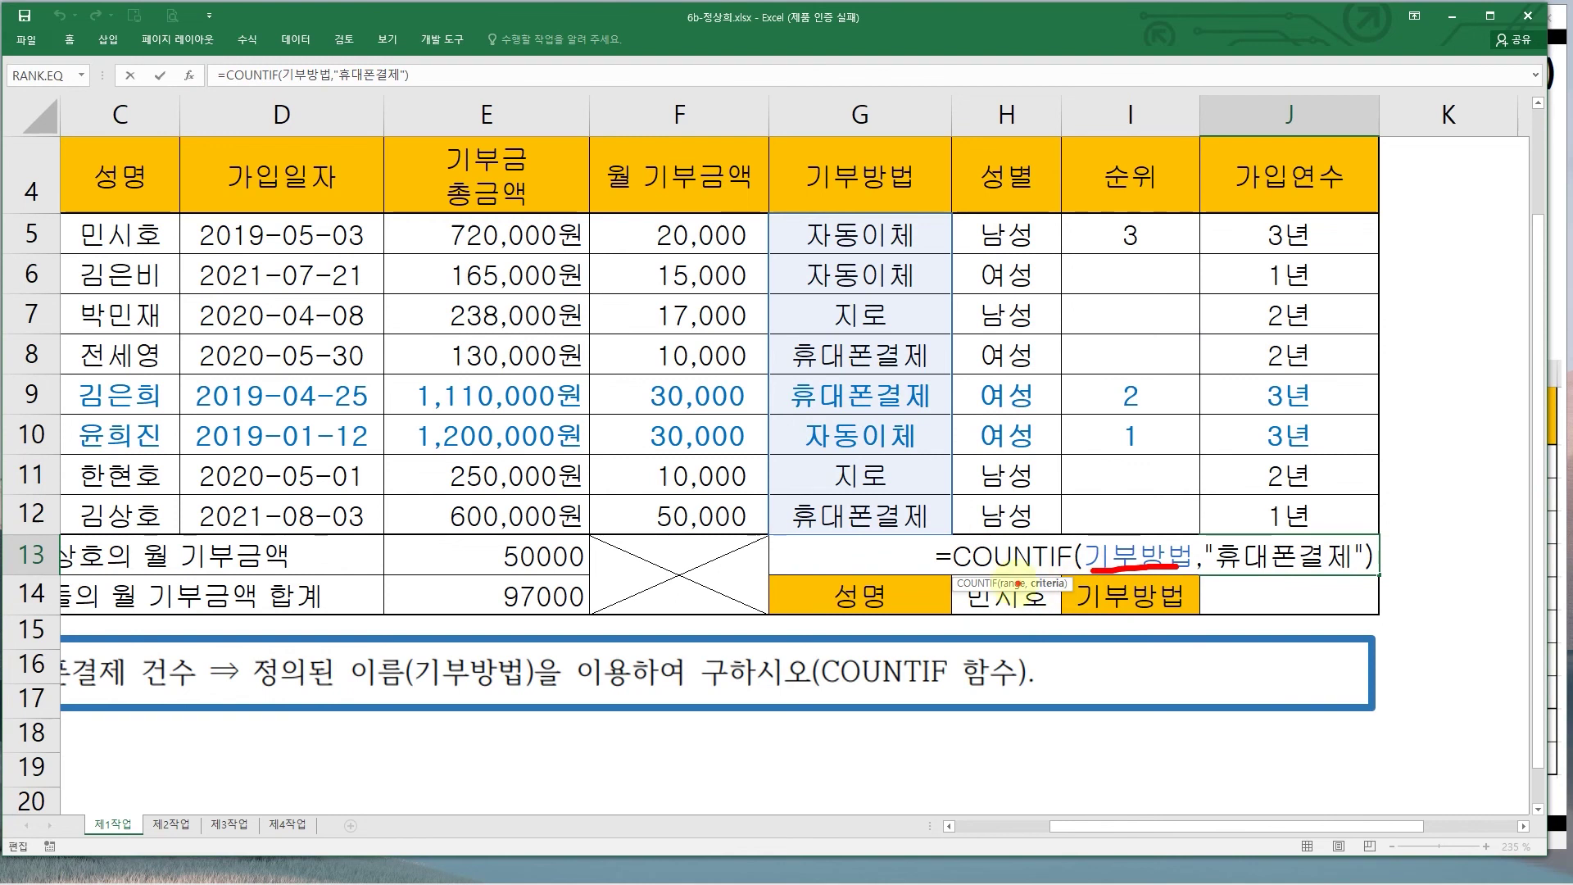
key("Escape")
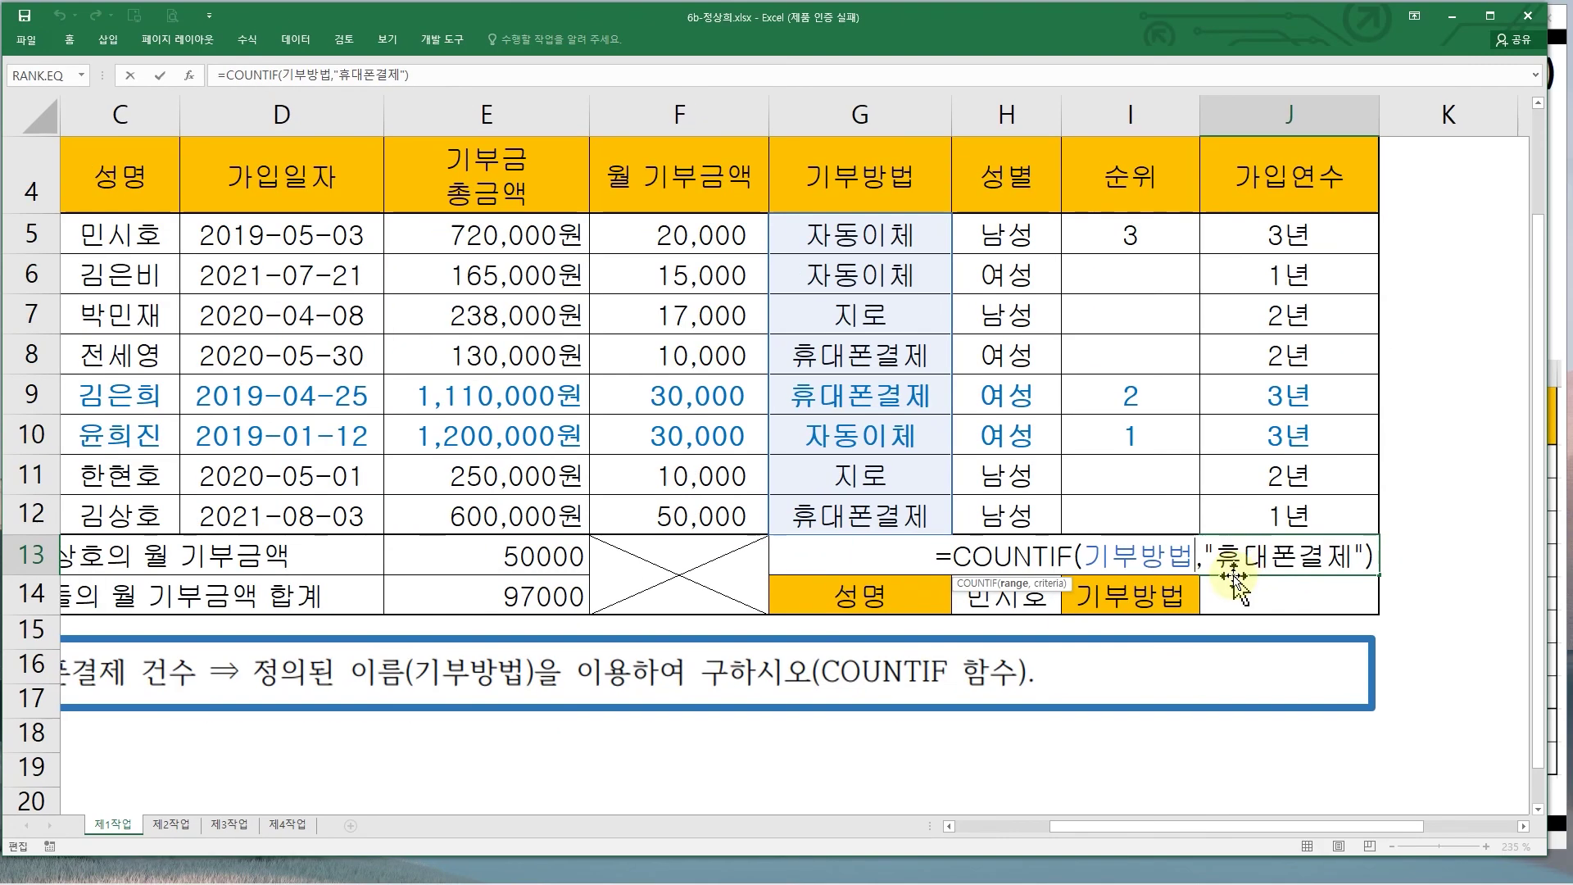
key("Return")
- Examine task (6) and trace the name in H14 through the 성명 column to its 기부방법 value for J14
left_click(139, 679)
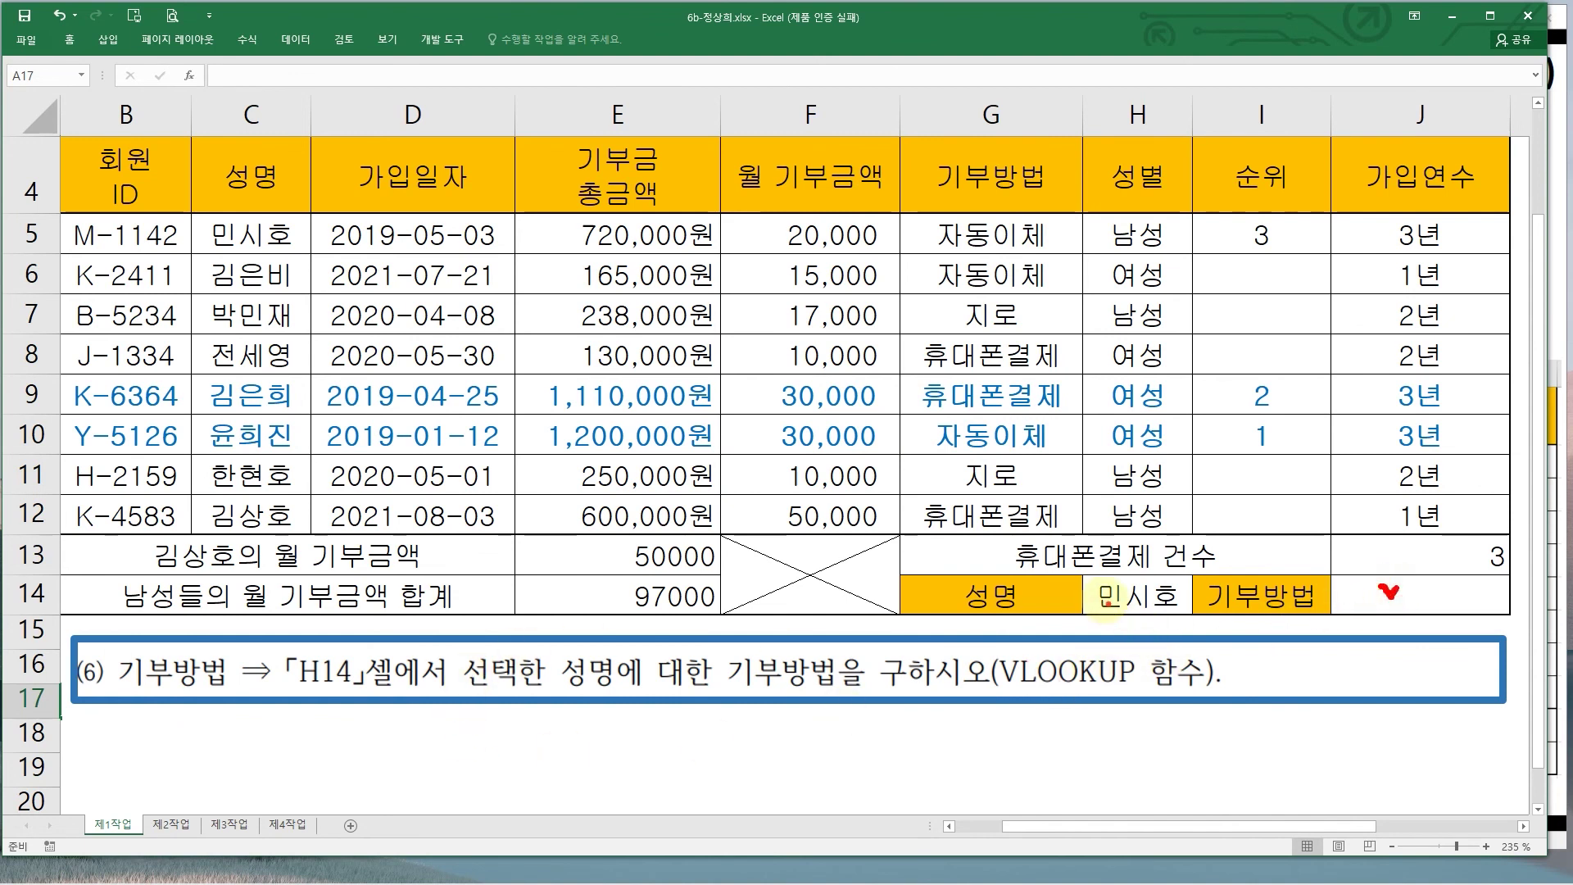
left_click_drag(1089, 582, 1180, 611)
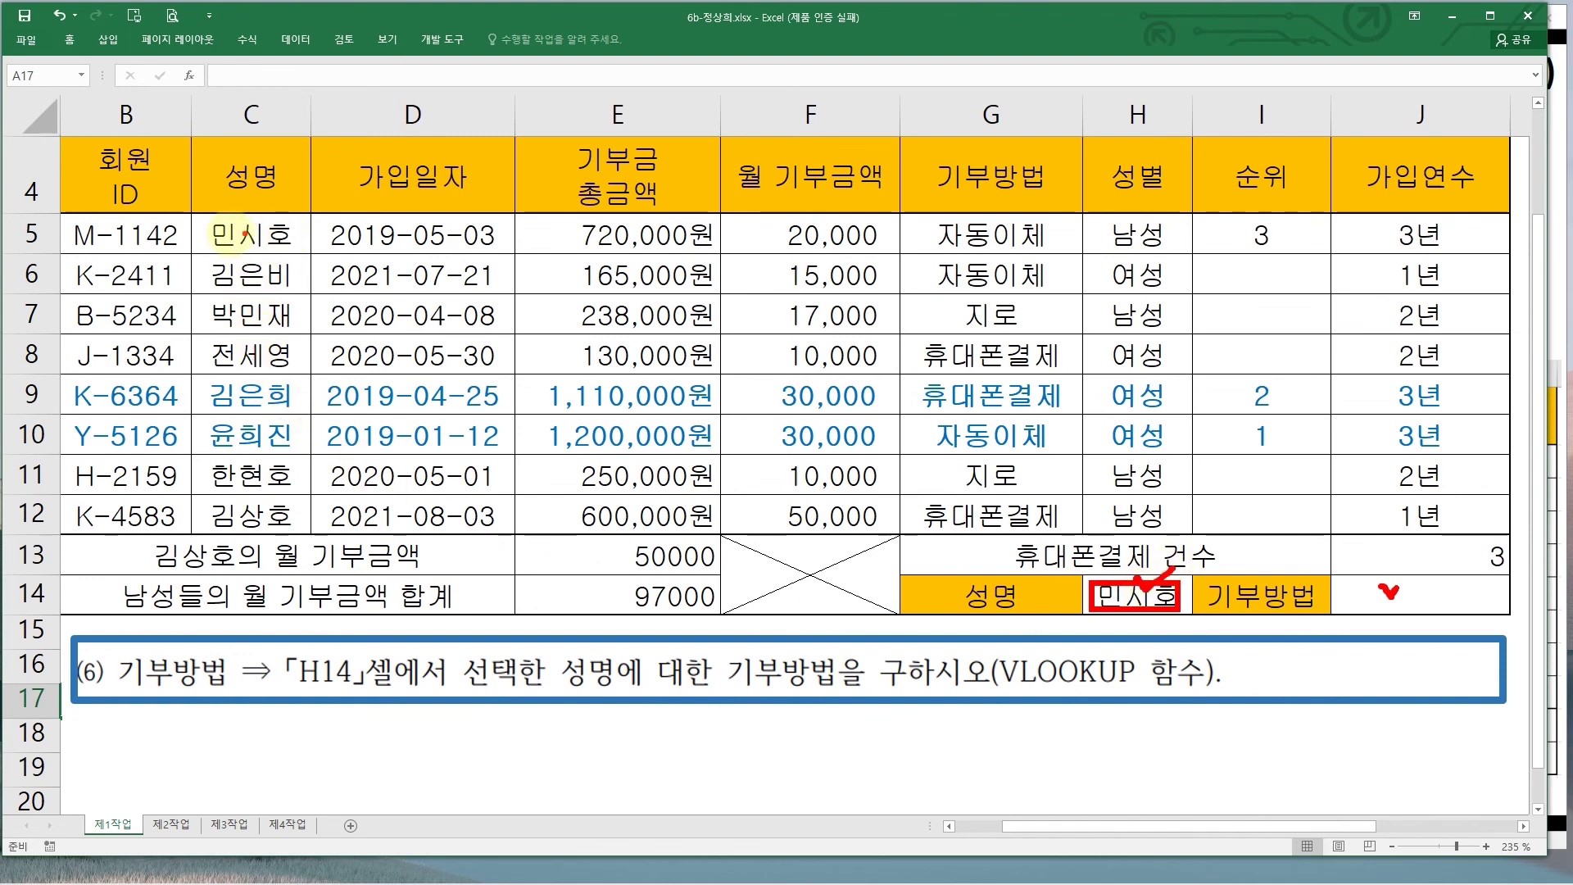
left_click_drag(215, 222, 284, 251)
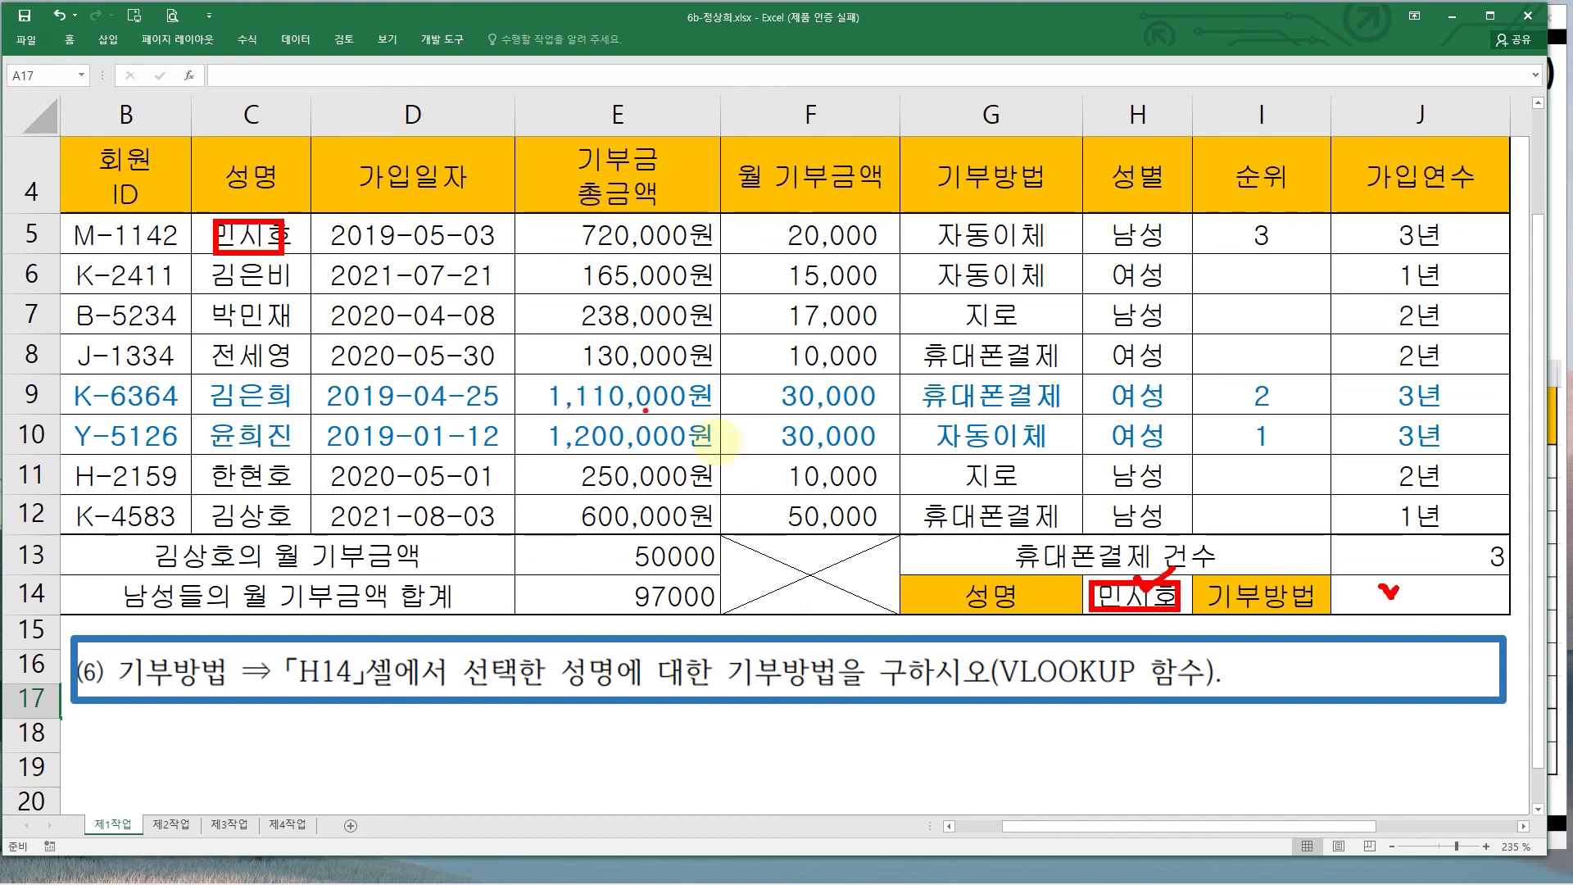
mouse_move(258, 236)
left_mouse_down()
mouse_move(1036, 246)
mouse_move(932, 215)
left_mouse_up()
mouse_move(1020, 238)
left_mouse_down()
mouse_move(1286, 369)
mouse_move(1466, 589)
mouse_move(1511, 562)
left_mouse_up()
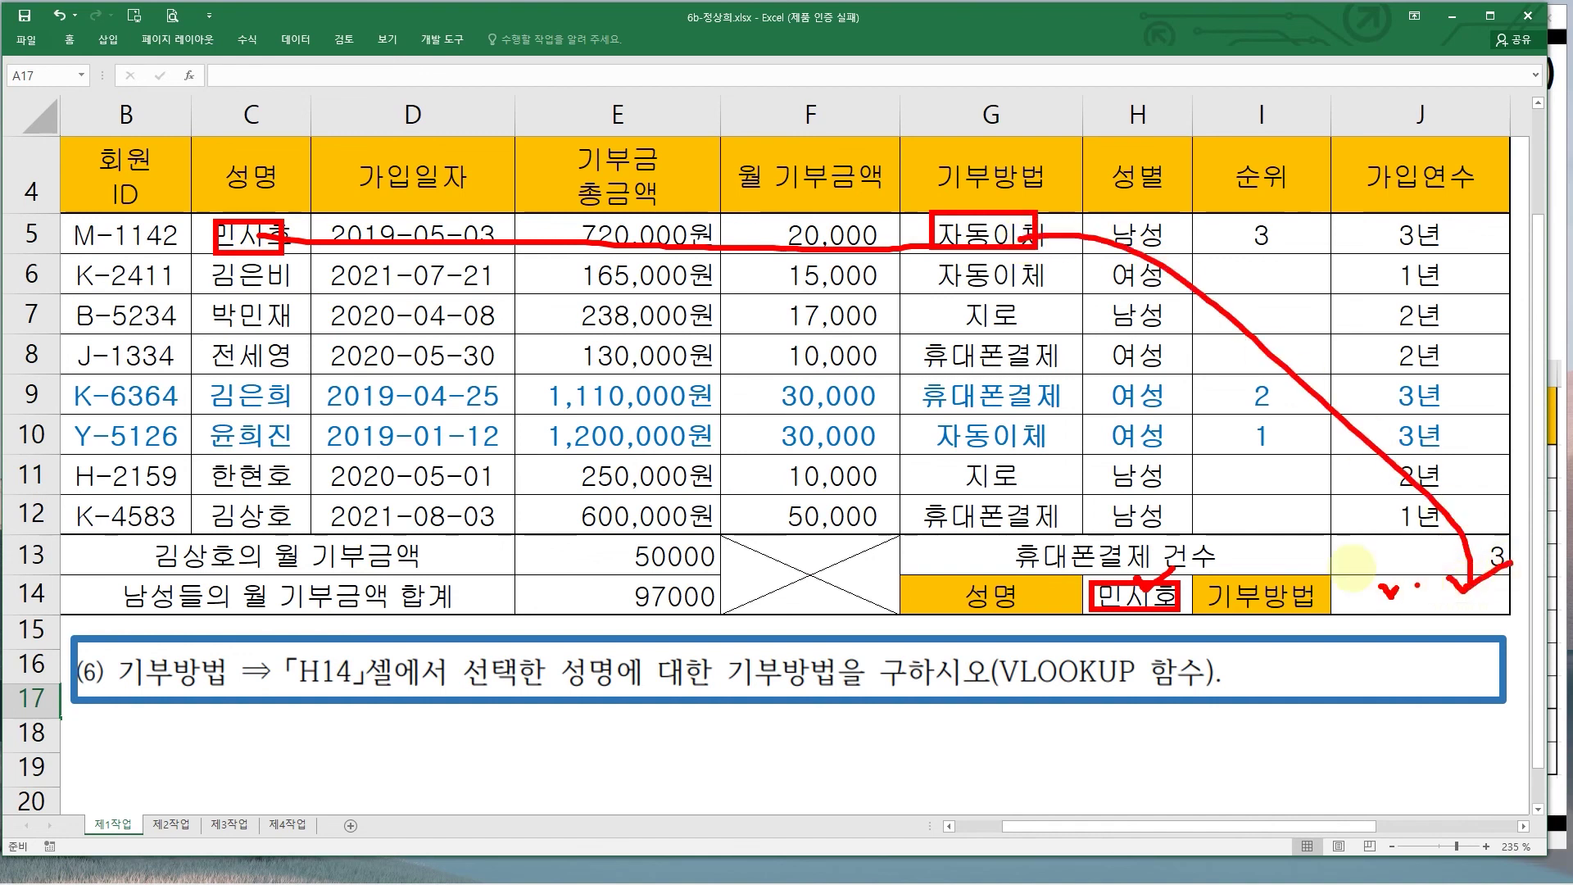
key("Escape")
- Start a VLOOKUP formula in J14 and open its arguments dialog clear of the H14 lookup cell
left_click(1374, 604)
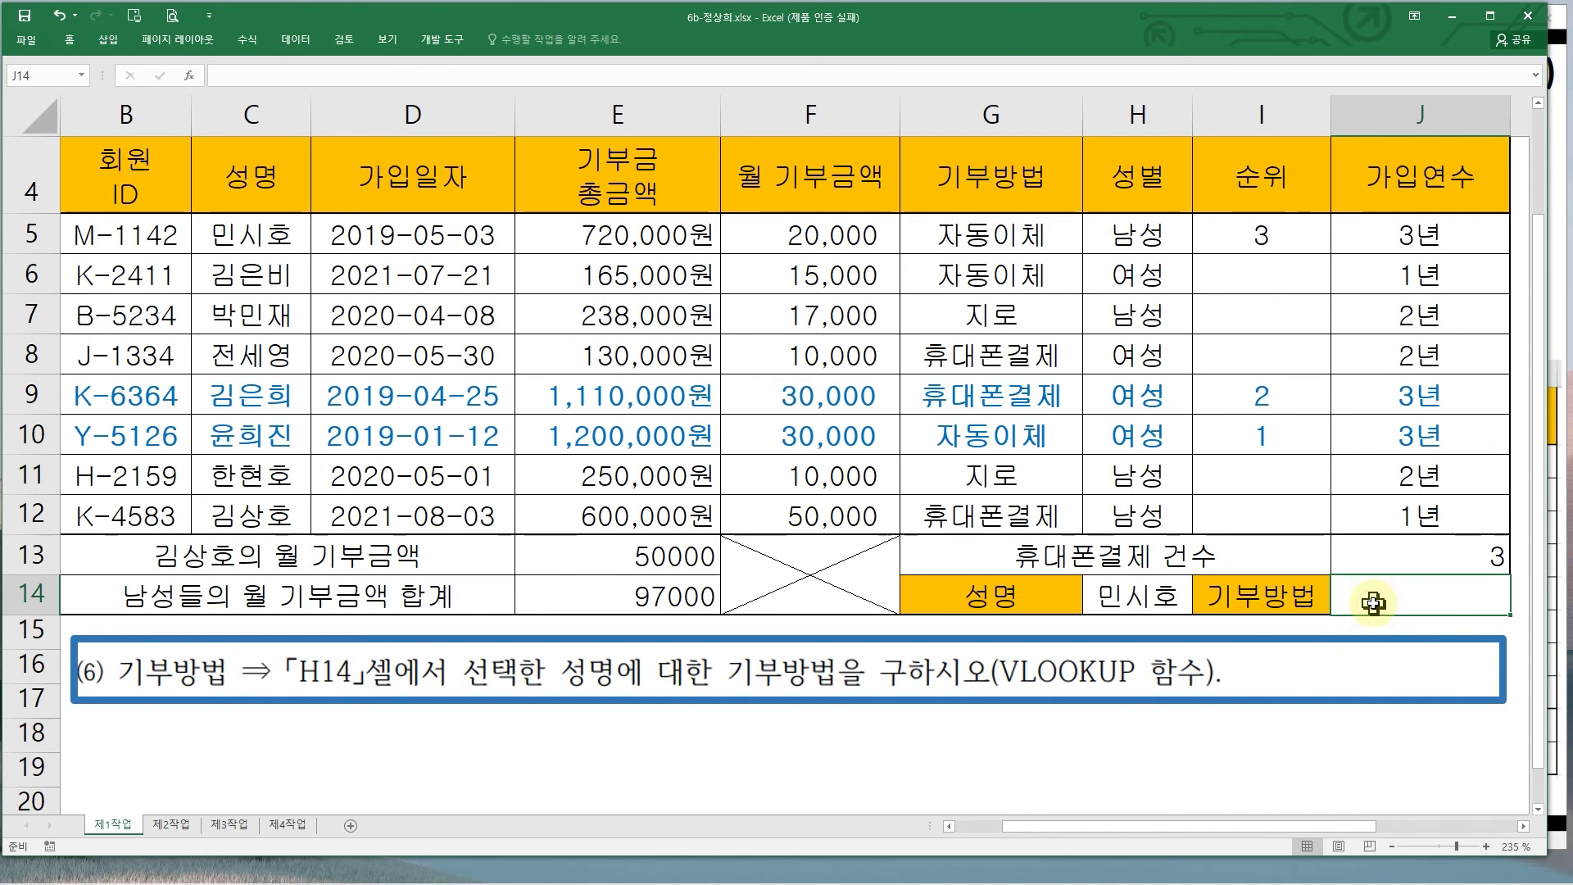
type("=")
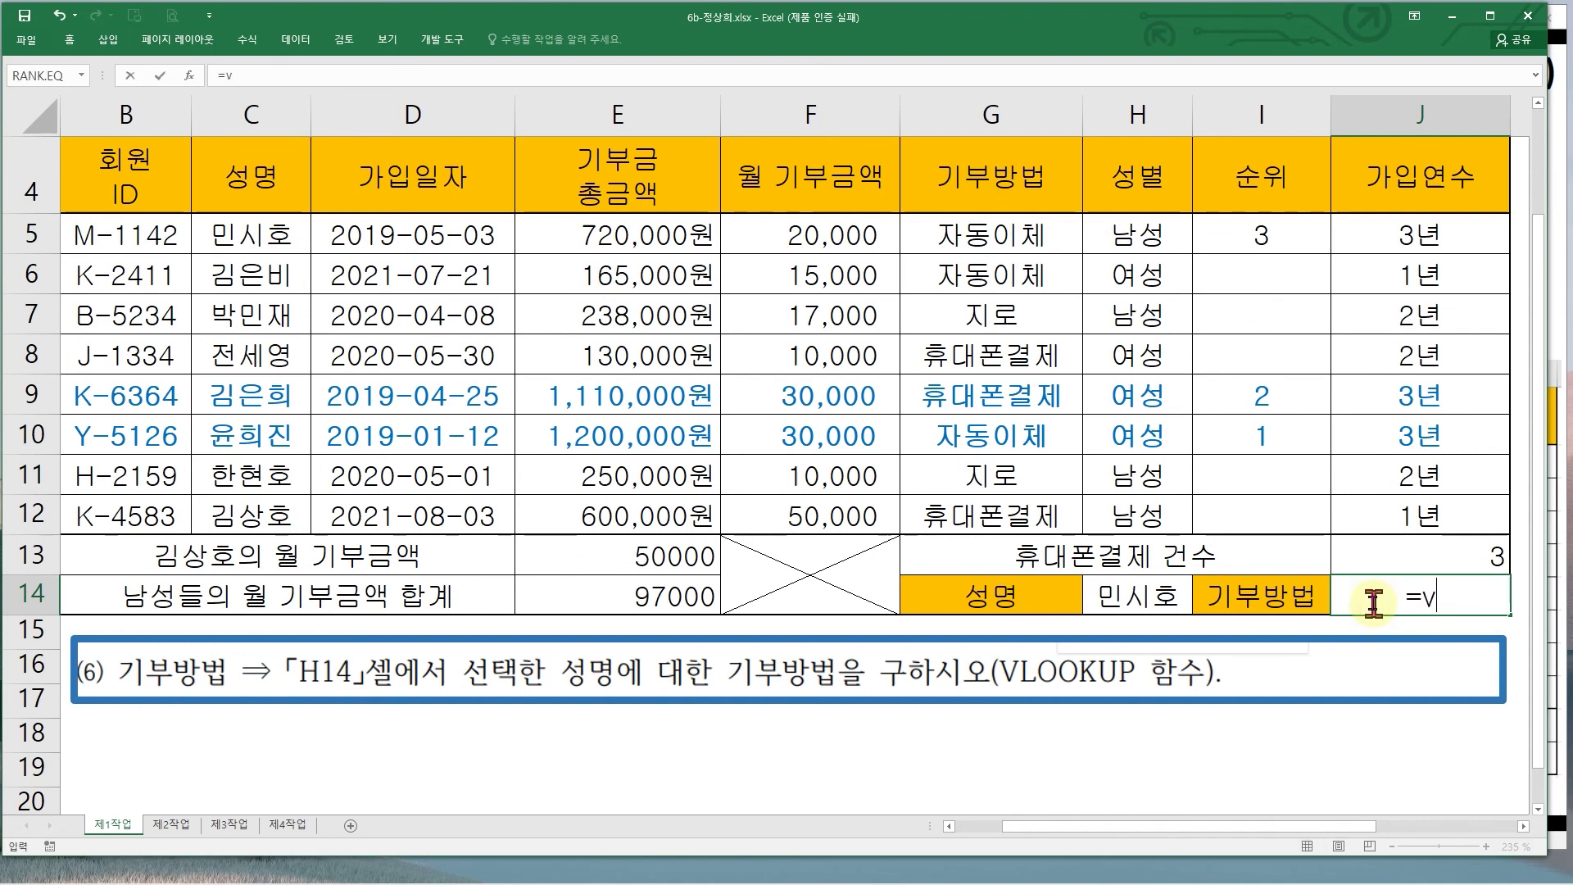
type("vl")
double_click(1460, 628)
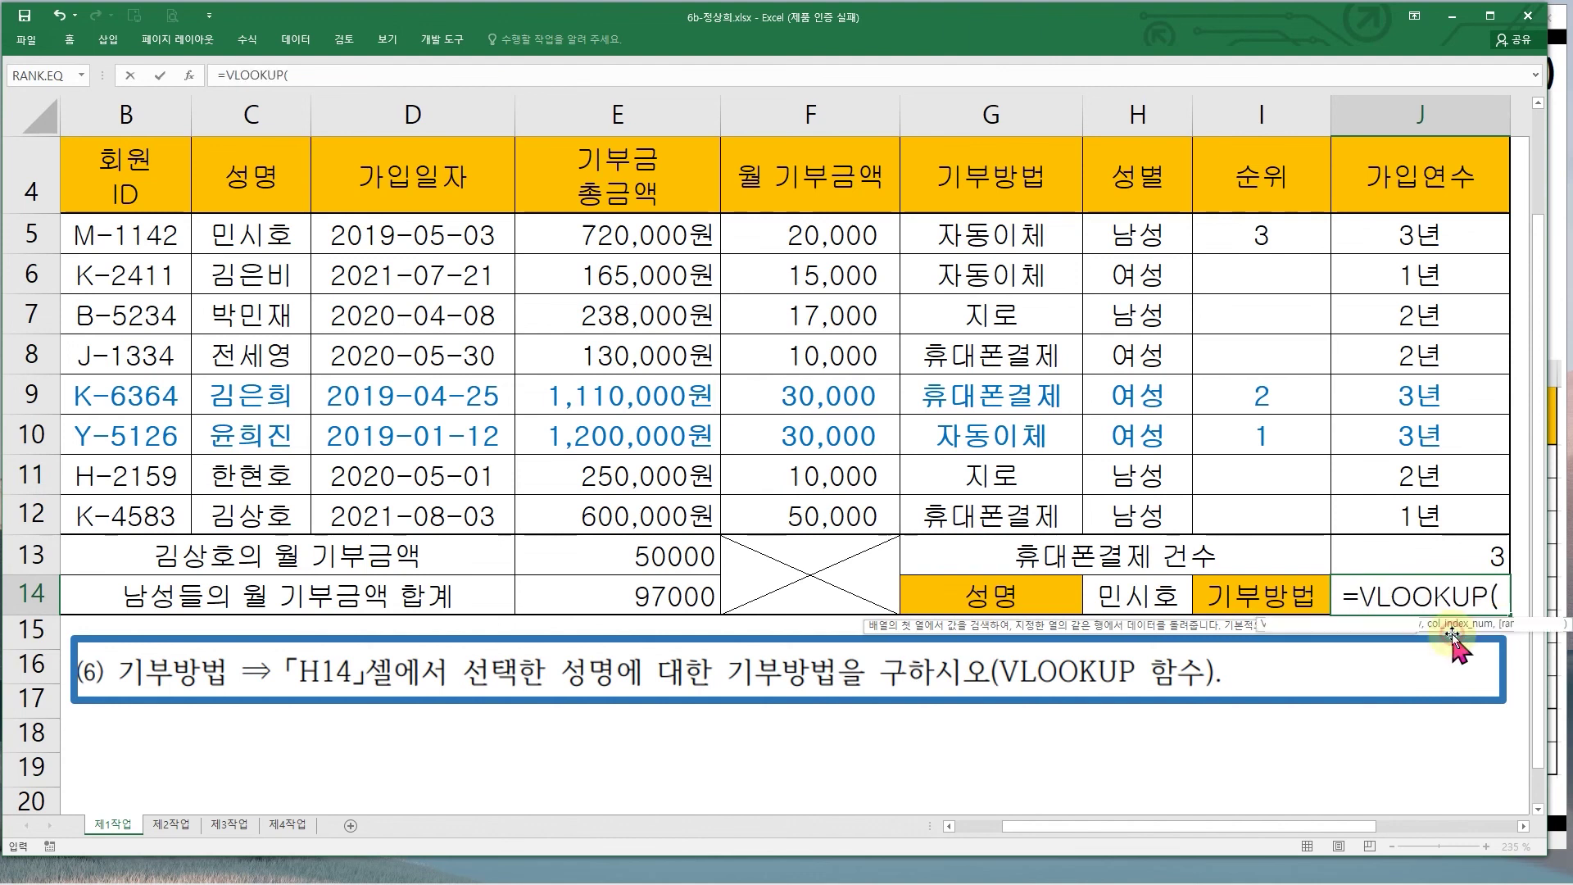
left_click(188, 74)
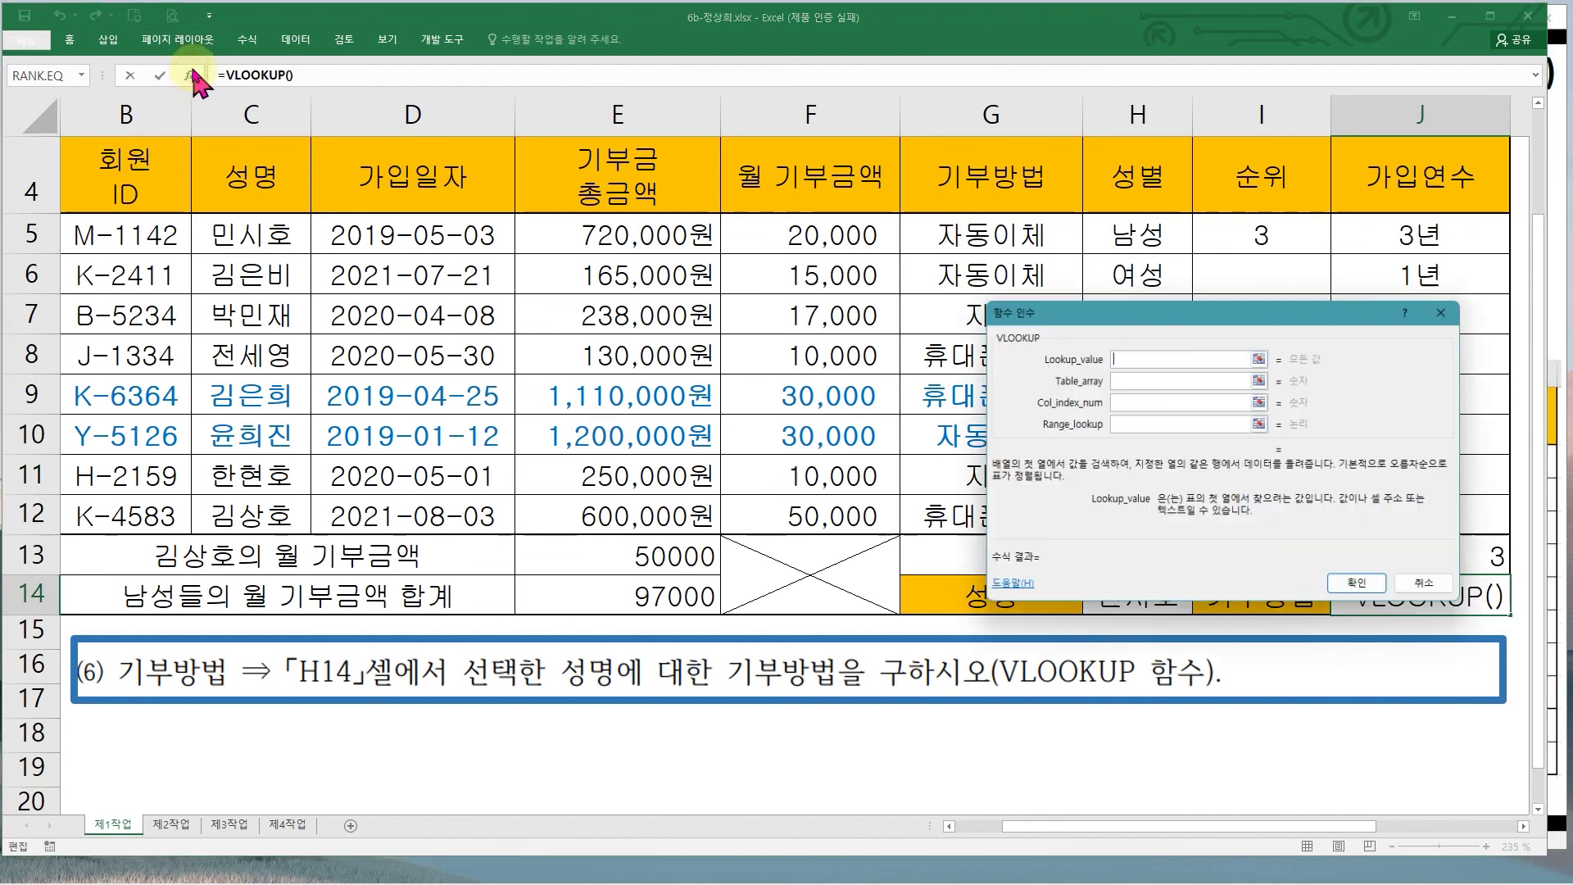
left_click_drag(1007, 314, 39, 334)
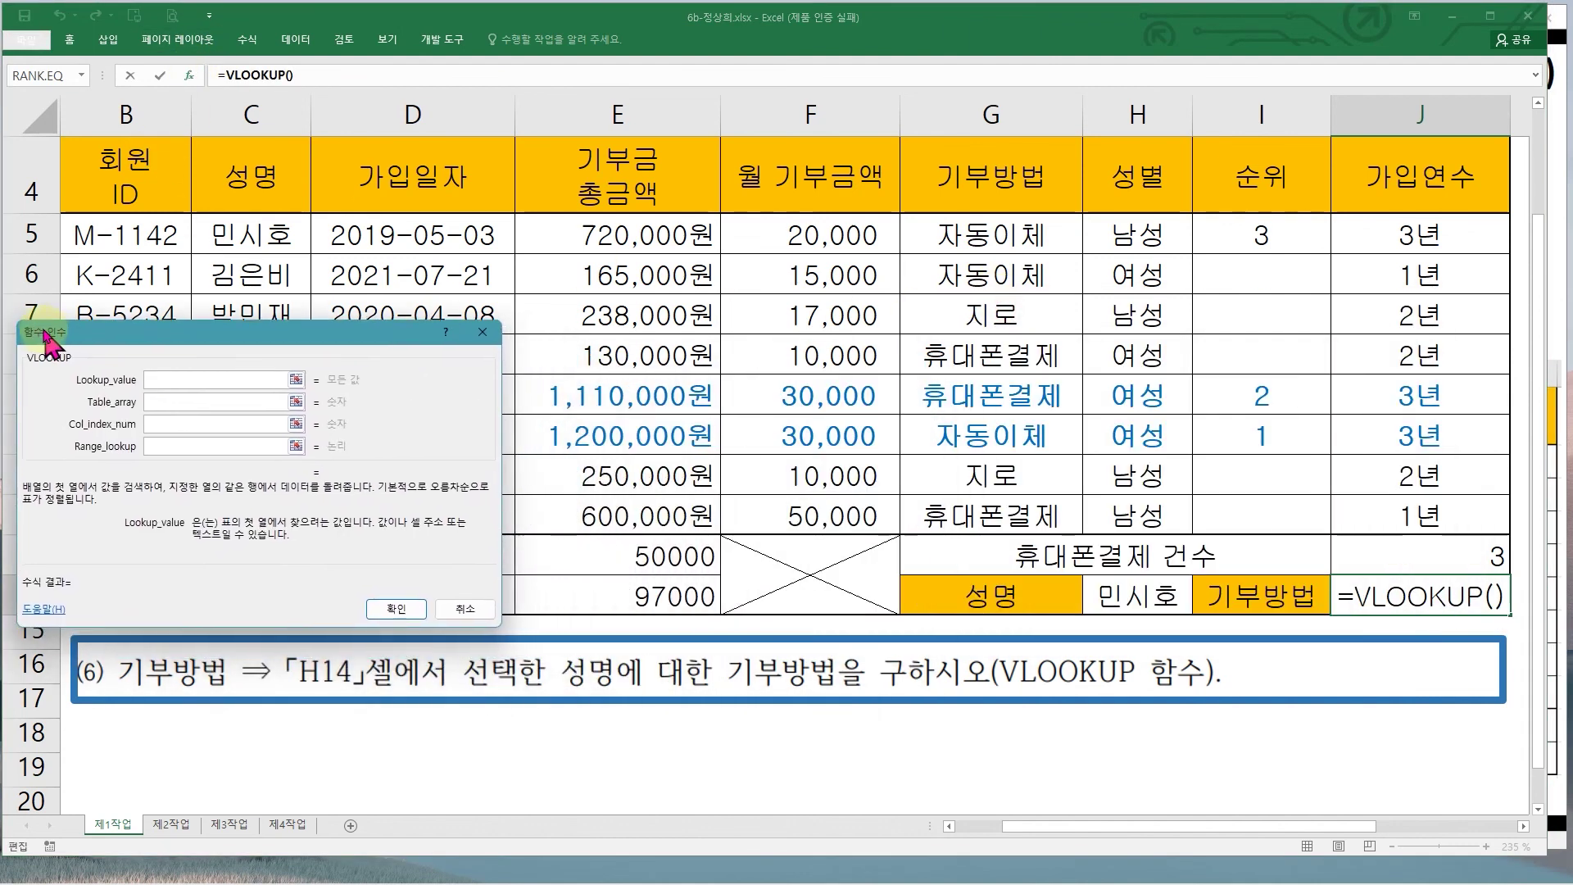
- Switch to the PowerPoint slide and examine how VLOOKUP's lookup value, table range and column number map onto the membership table
key("alt+Tab")
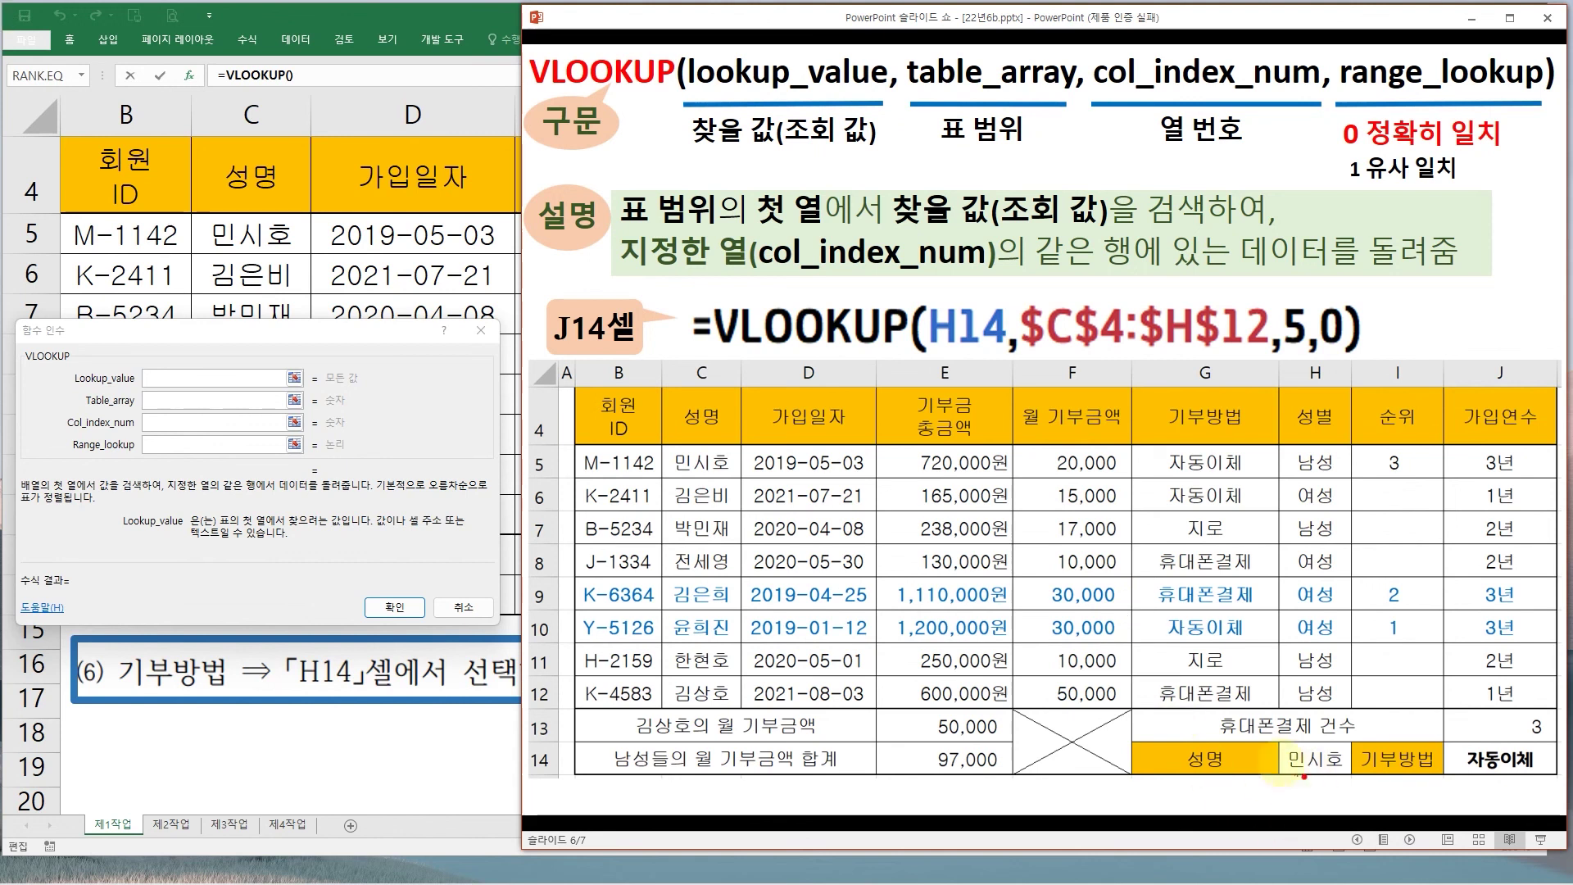
left_click(1303, 758)
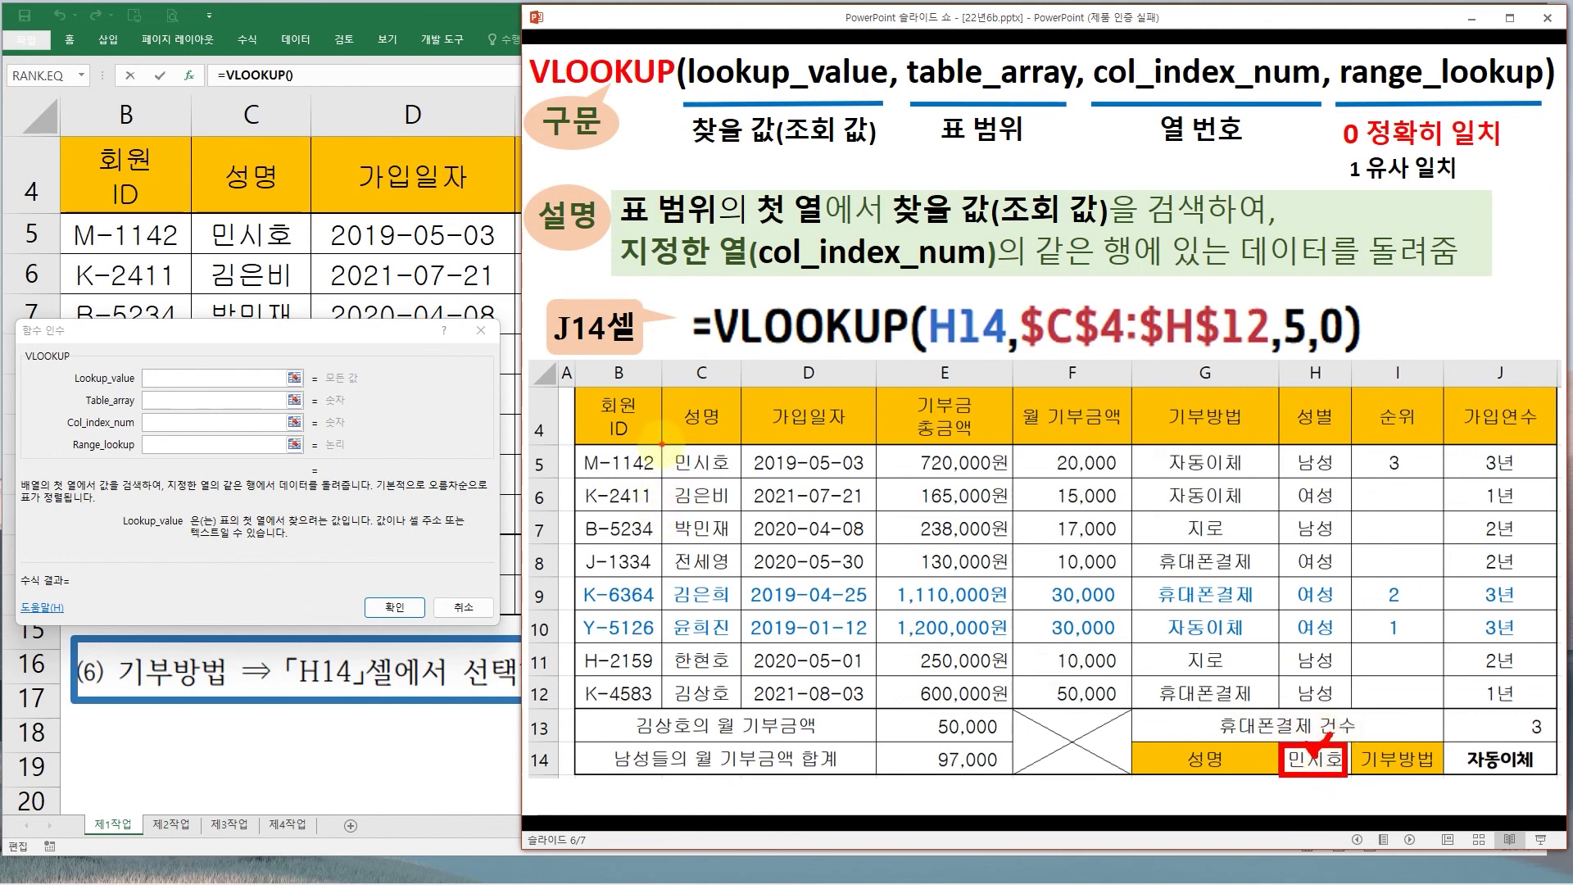
left_click_drag(661, 444, 1356, 713)
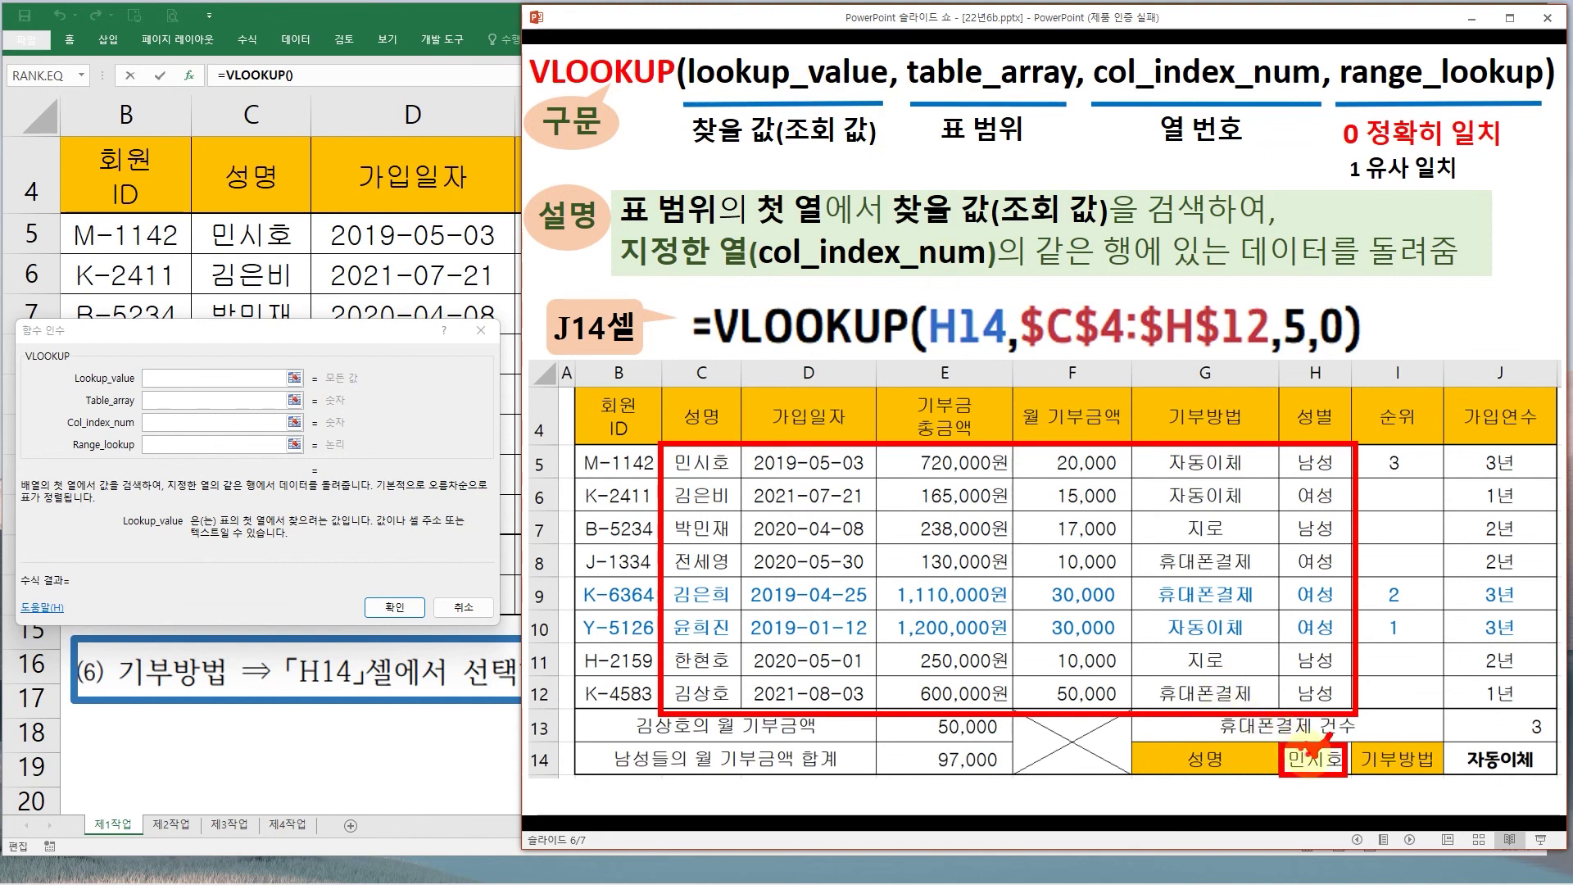
mouse_move(770, 413)
left_mouse_down()
mouse_move(788, 455)
mouse_move(796, 430)
left_mouse_up()
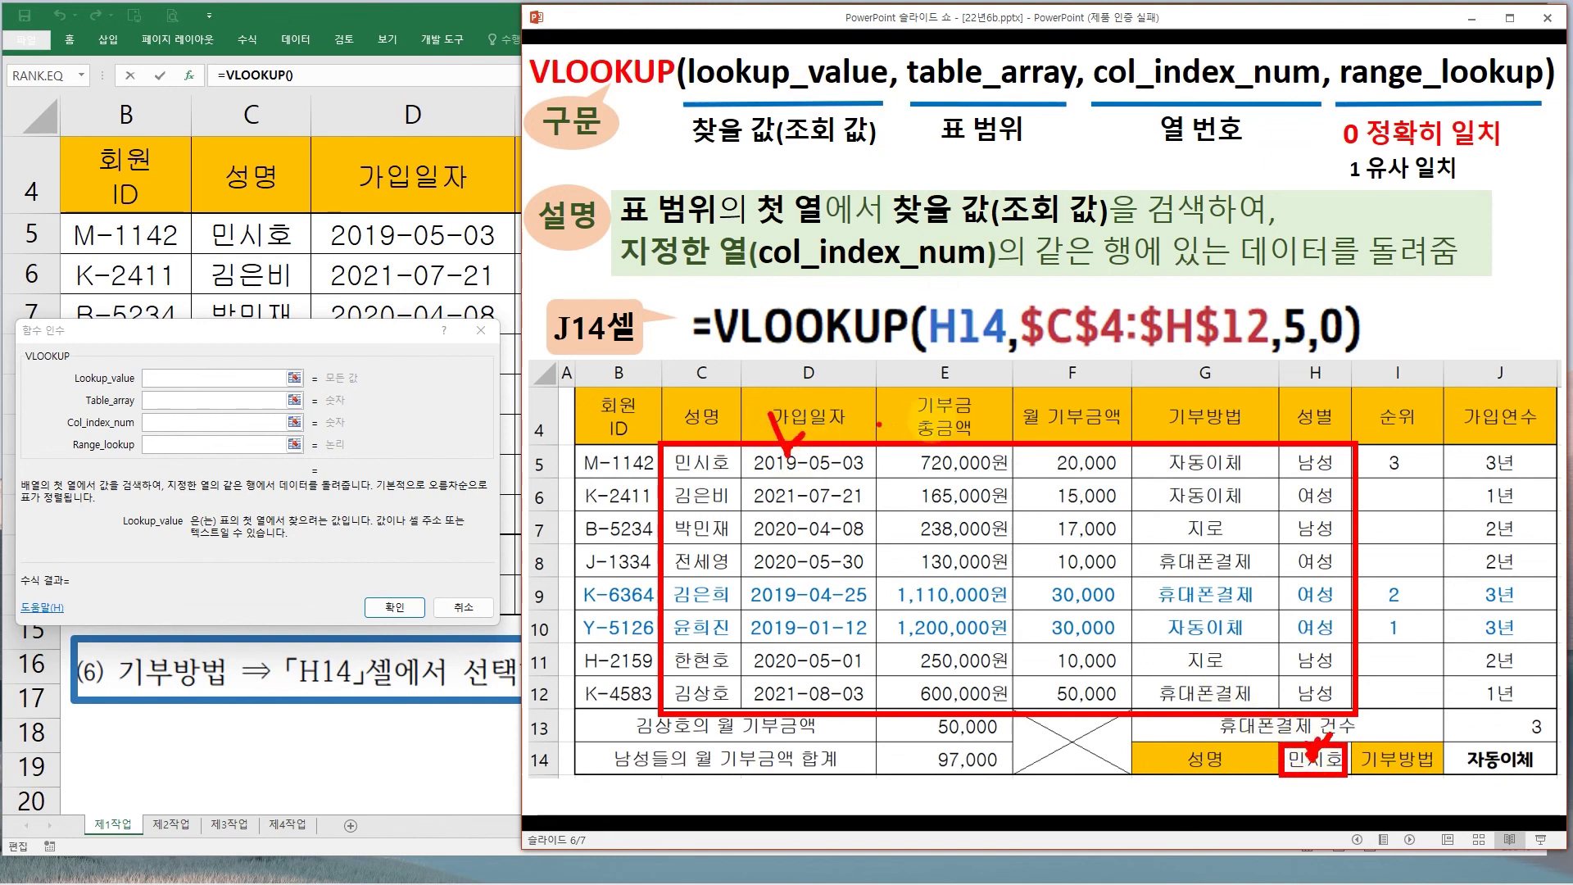
left_click_drag(957, 355, 1183, 361)
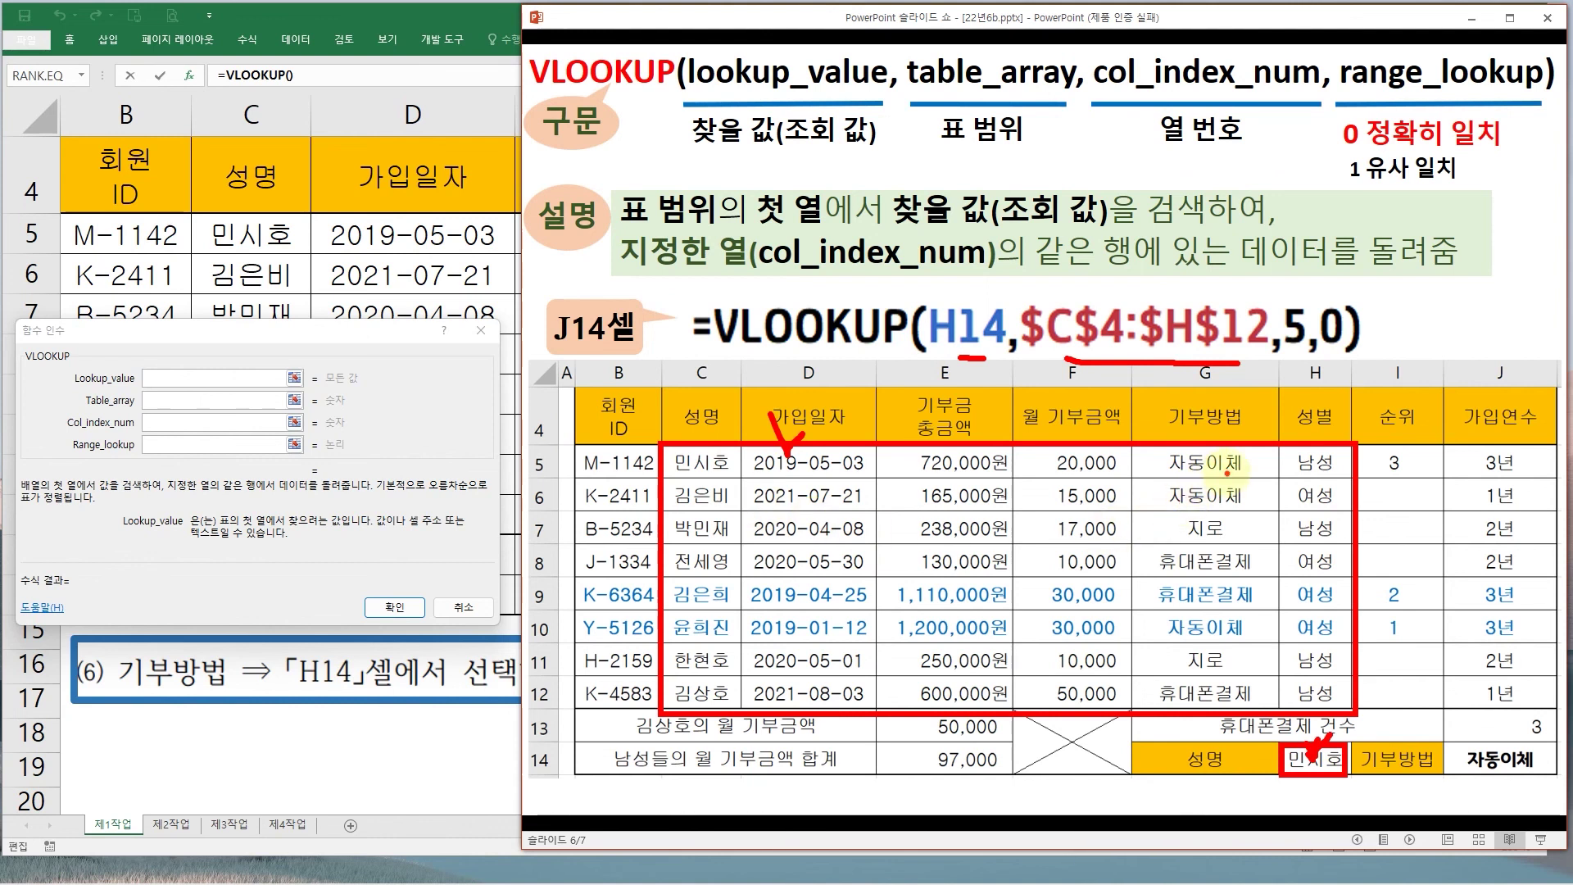
mouse_move(1228, 483)
left_mouse_down()
mouse_move(1163, 474)
mouse_move(1171, 450)
mouse_move(1237, 452)
mouse_move(1233, 469)
left_mouse_up()
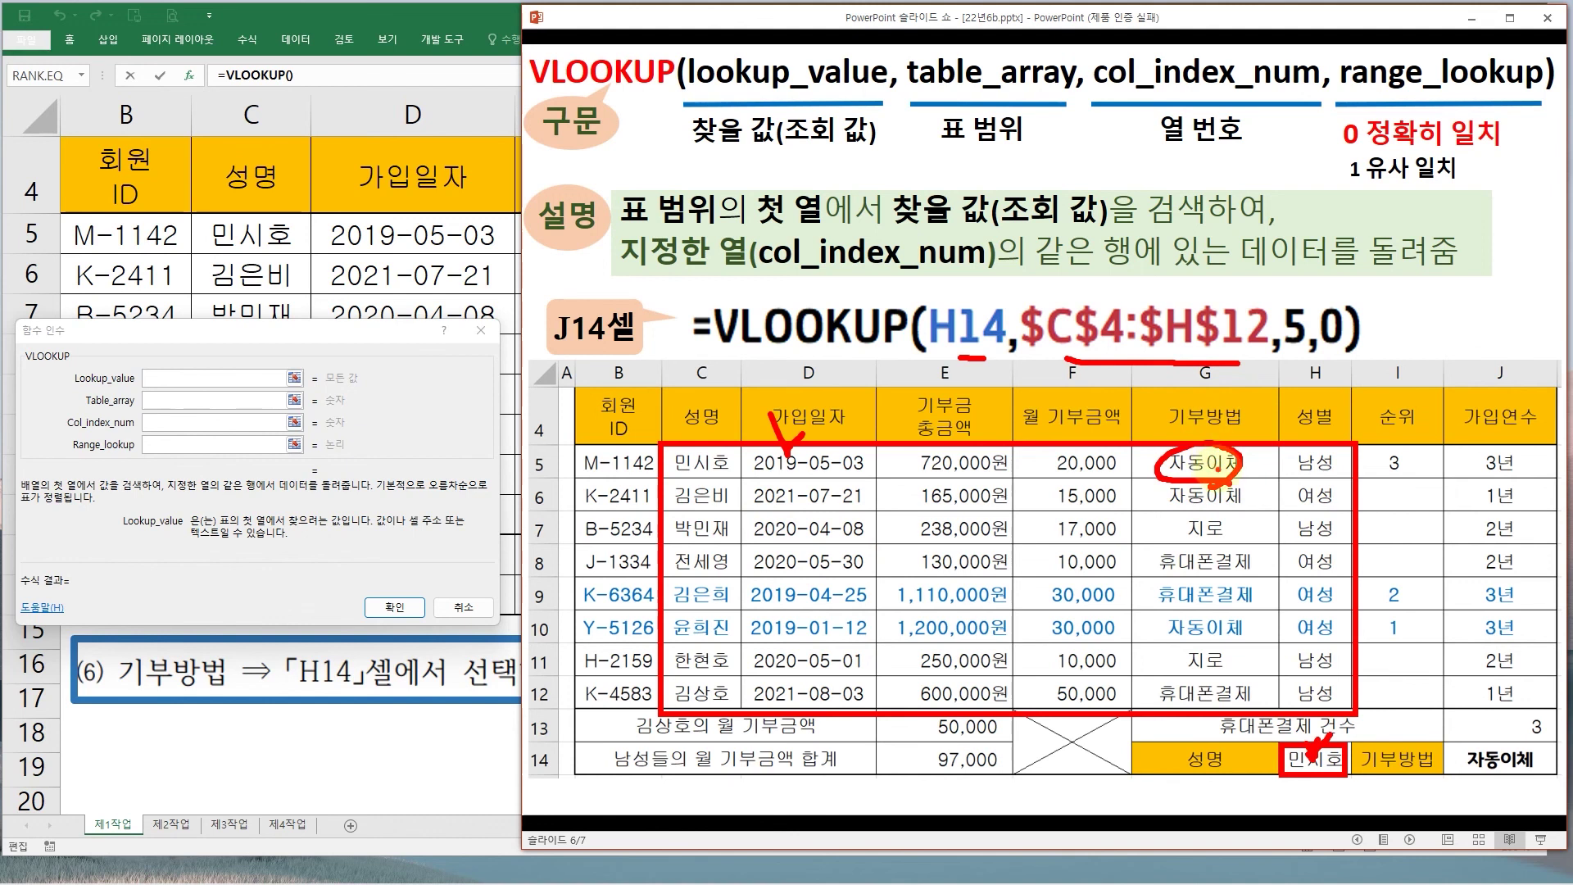
mouse_move(1205, 414)
left_mouse_down()
mouse_move(1220, 446)
mouse_move(1241, 410)
left_mouse_up()
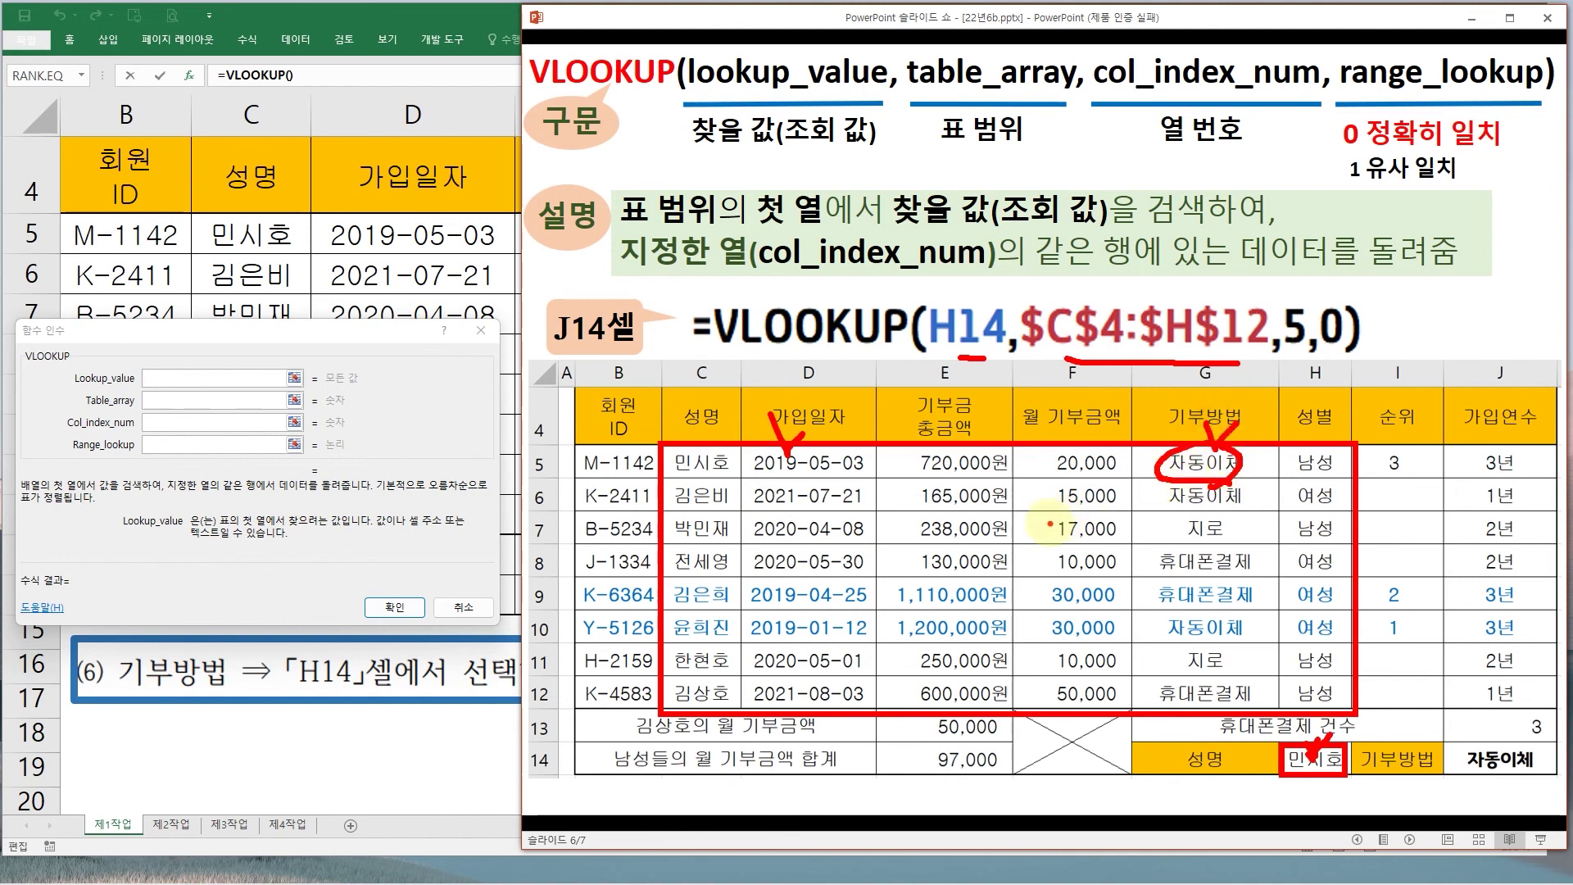
left_click_drag(791, 554, 804, 589)
mouse_move(939, 553)
left_mouse_down()
mouse_move(963, 602)
mouse_move(1060, 606)
left_mouse_up()
left_click_drag(1196, 564, 1203, 578)
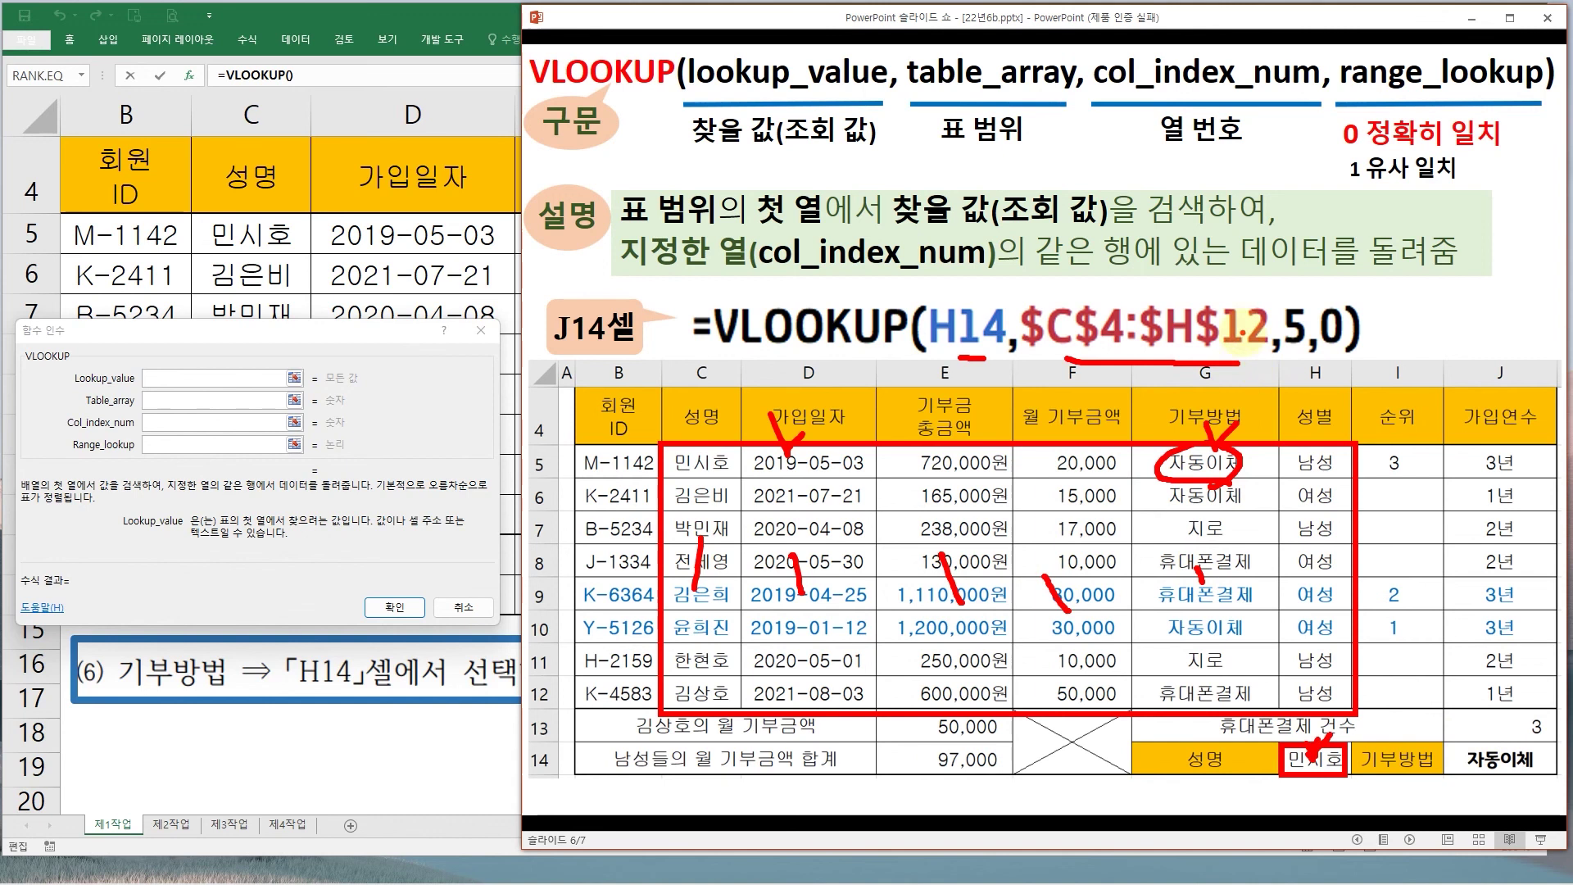
mouse_move(1276, 294)
left_mouse_down()
mouse_move(1306, 336)
mouse_move(1276, 365)
left_mouse_up()
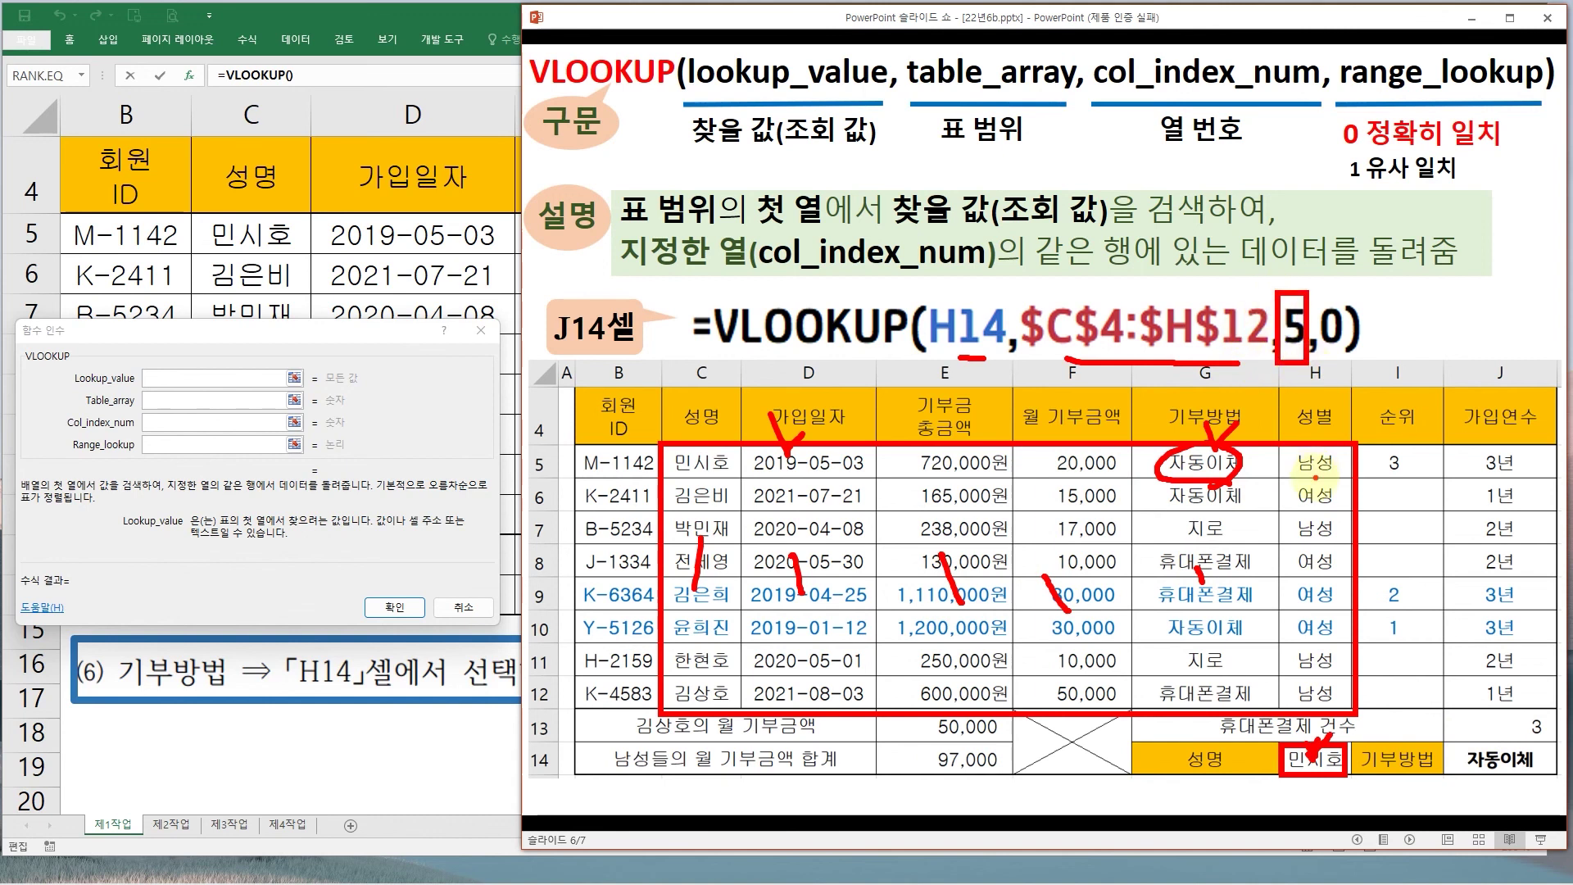
key("e")
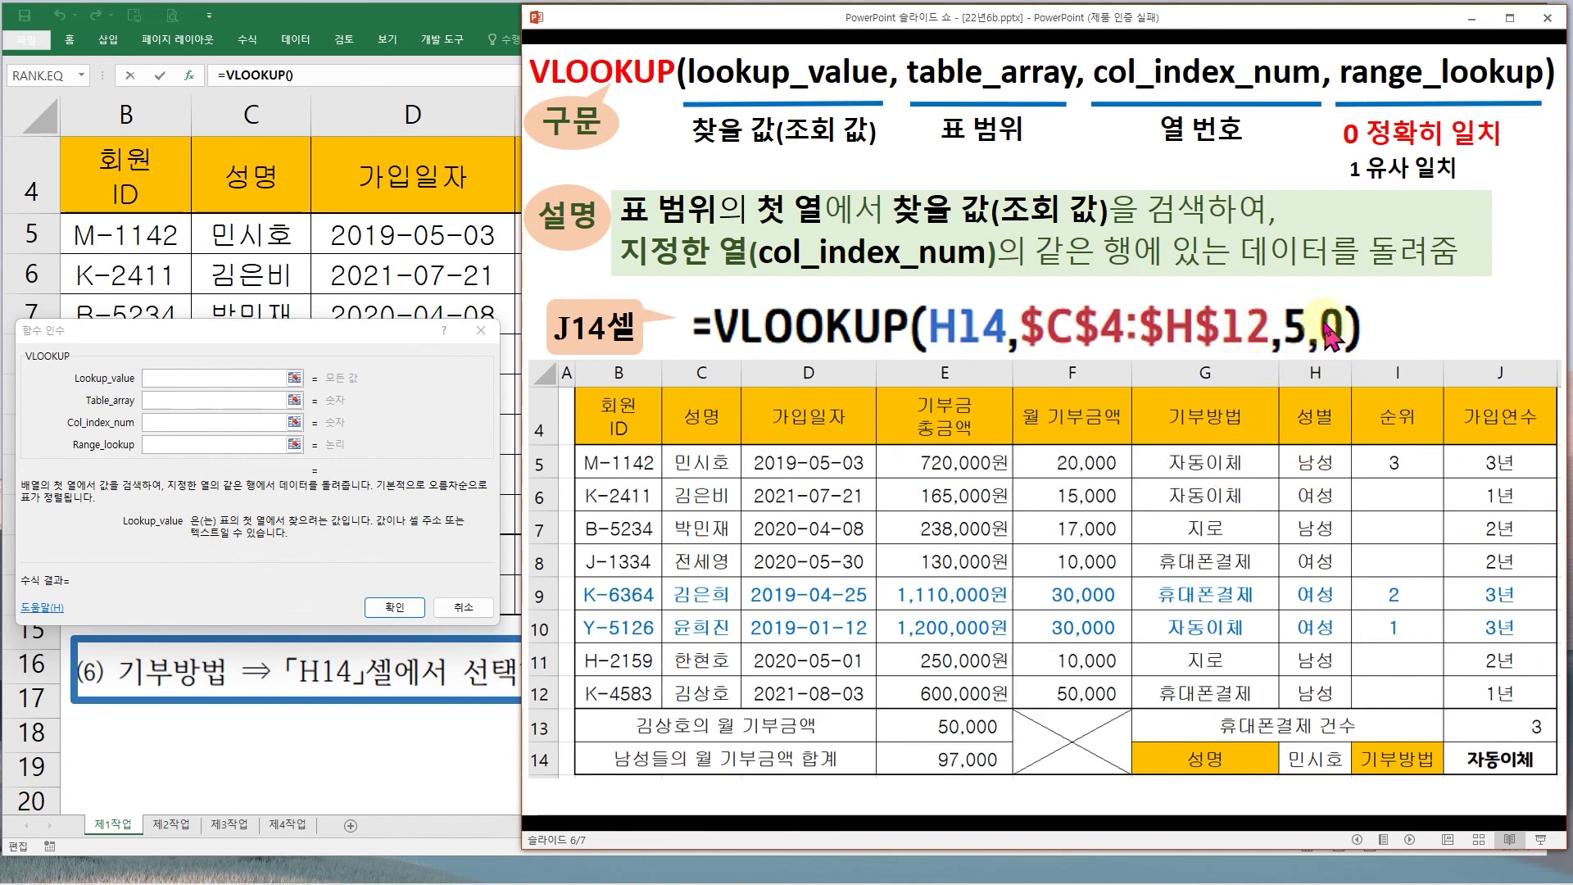
- Examine the slide's range_lookup argument, comparing the options 0 (정확히 일치) and 1 (유사 일치)
mouse_move(1313, 294)
left_mouse_down()
mouse_move(1348, 354)
mouse_move(1314, 295)
left_mouse_up()
mouse_move(1327, 112)
left_mouse_down()
mouse_move(1327, 151)
mouse_move(1507, 151)
mouse_move(1511, 112)
left_mouse_up()
left_click(1337, 727)
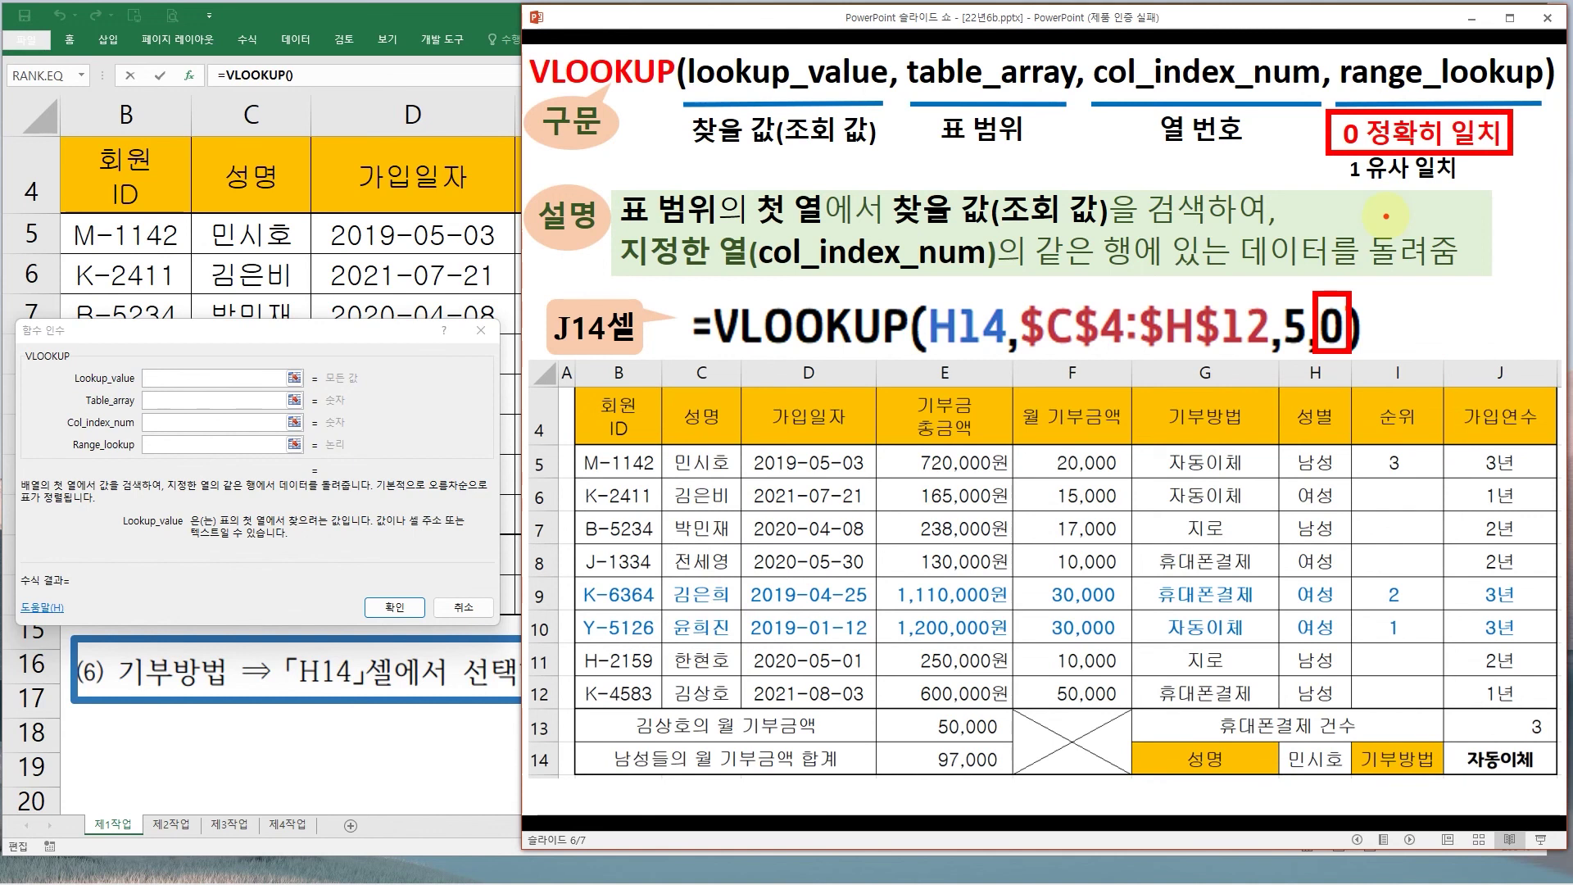
left_click_drag(1340, 153, 1343, 289)
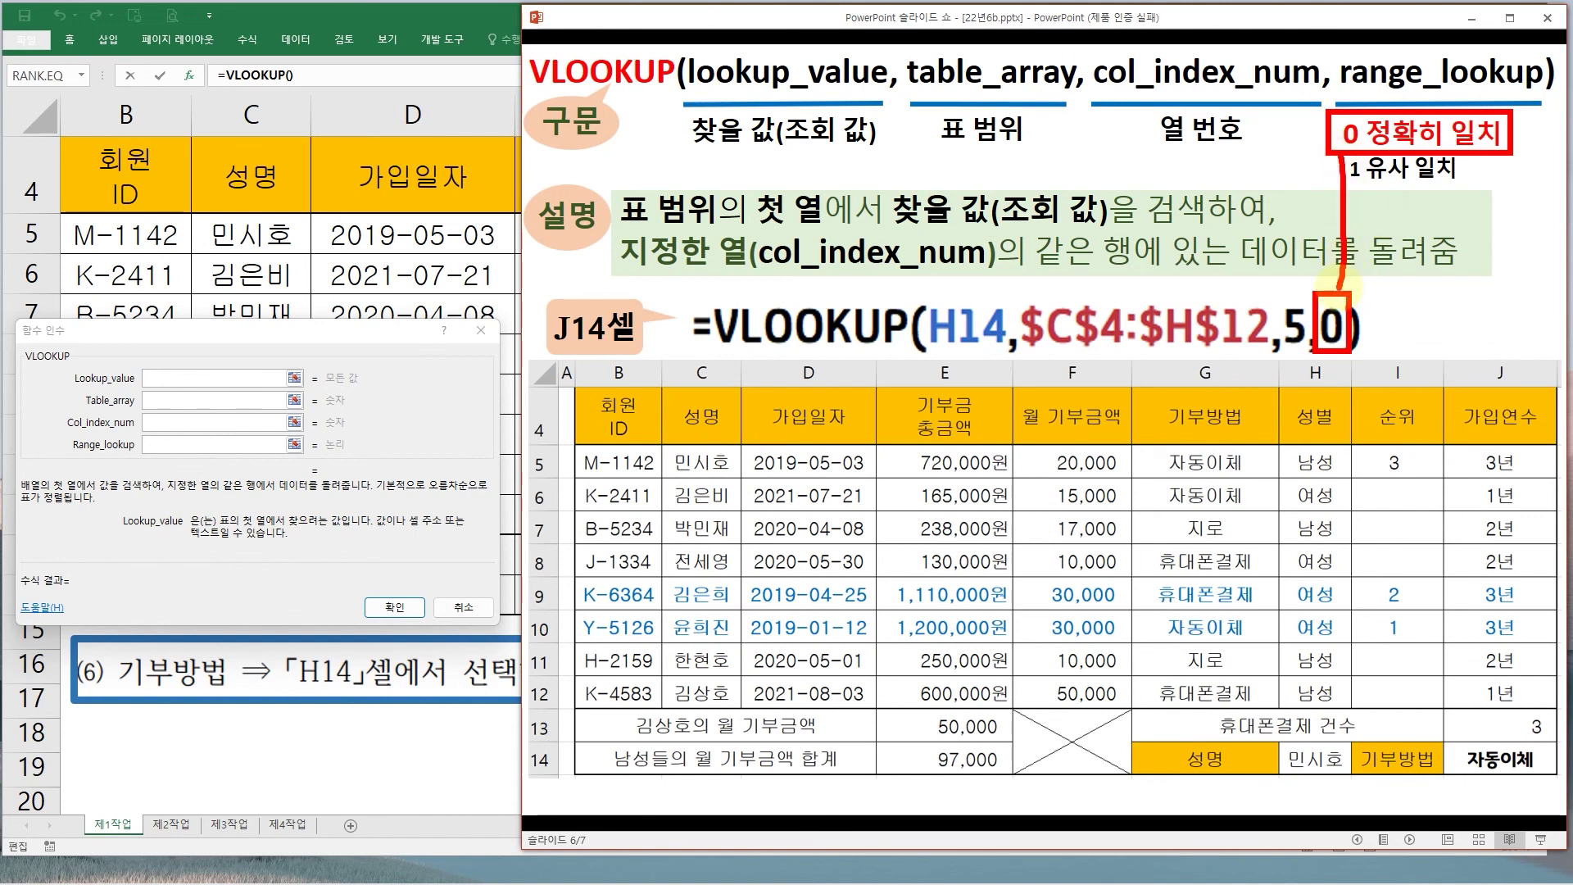
left_click_drag(1361, 186, 1427, 188)
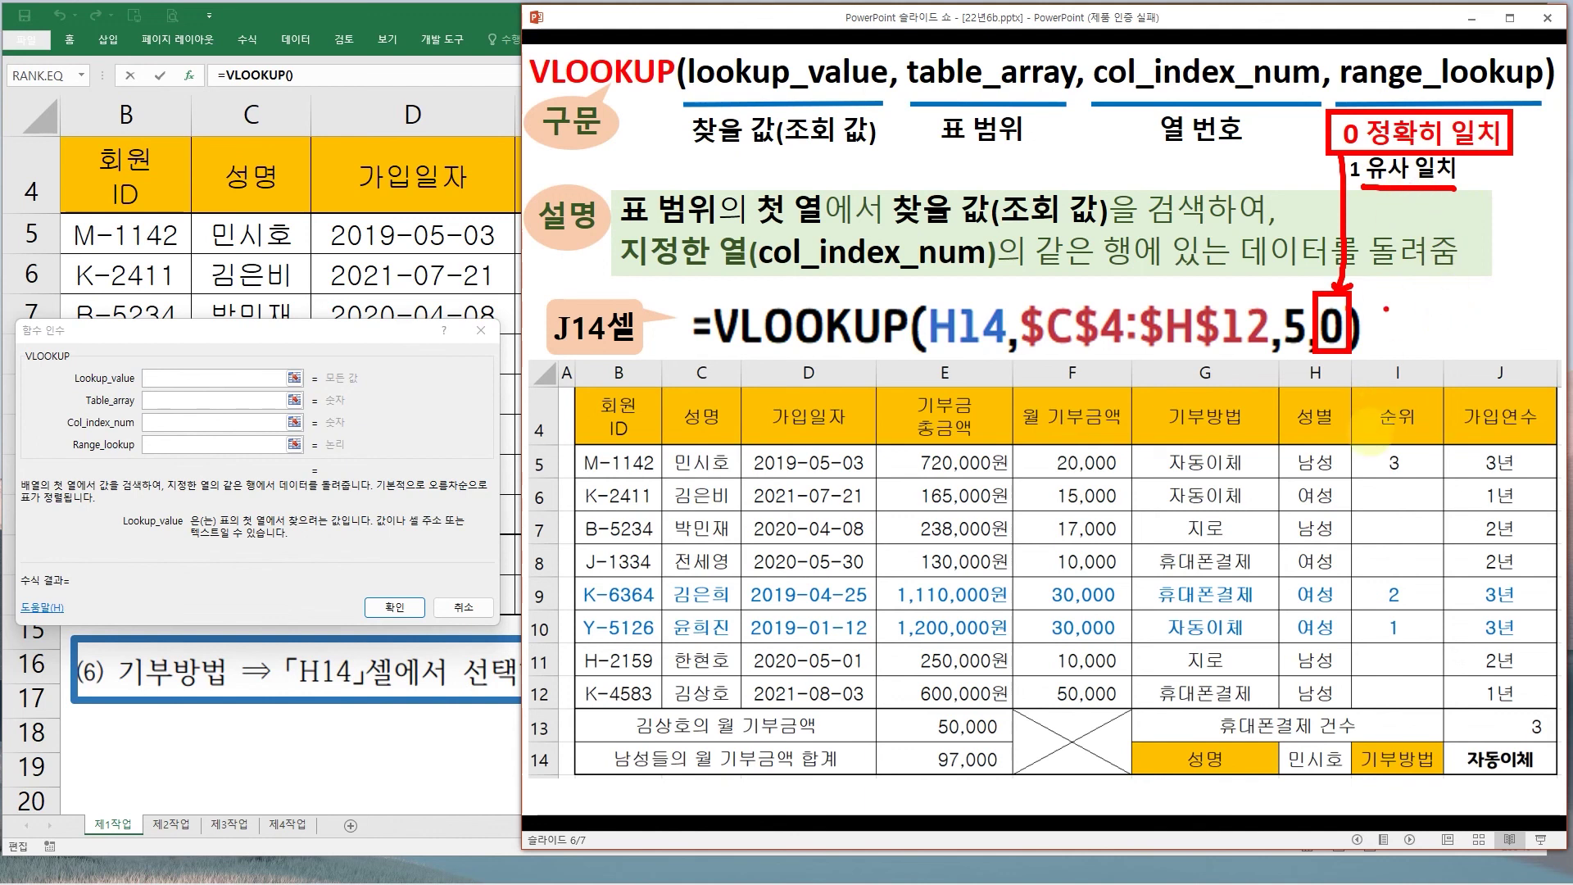
- Return to Excel, reposition the VLOOKUP arguments dialog, and set Lookup_value to cell H14
left_click(144, 331)
left_click_drag(145, 331, 323, 448)
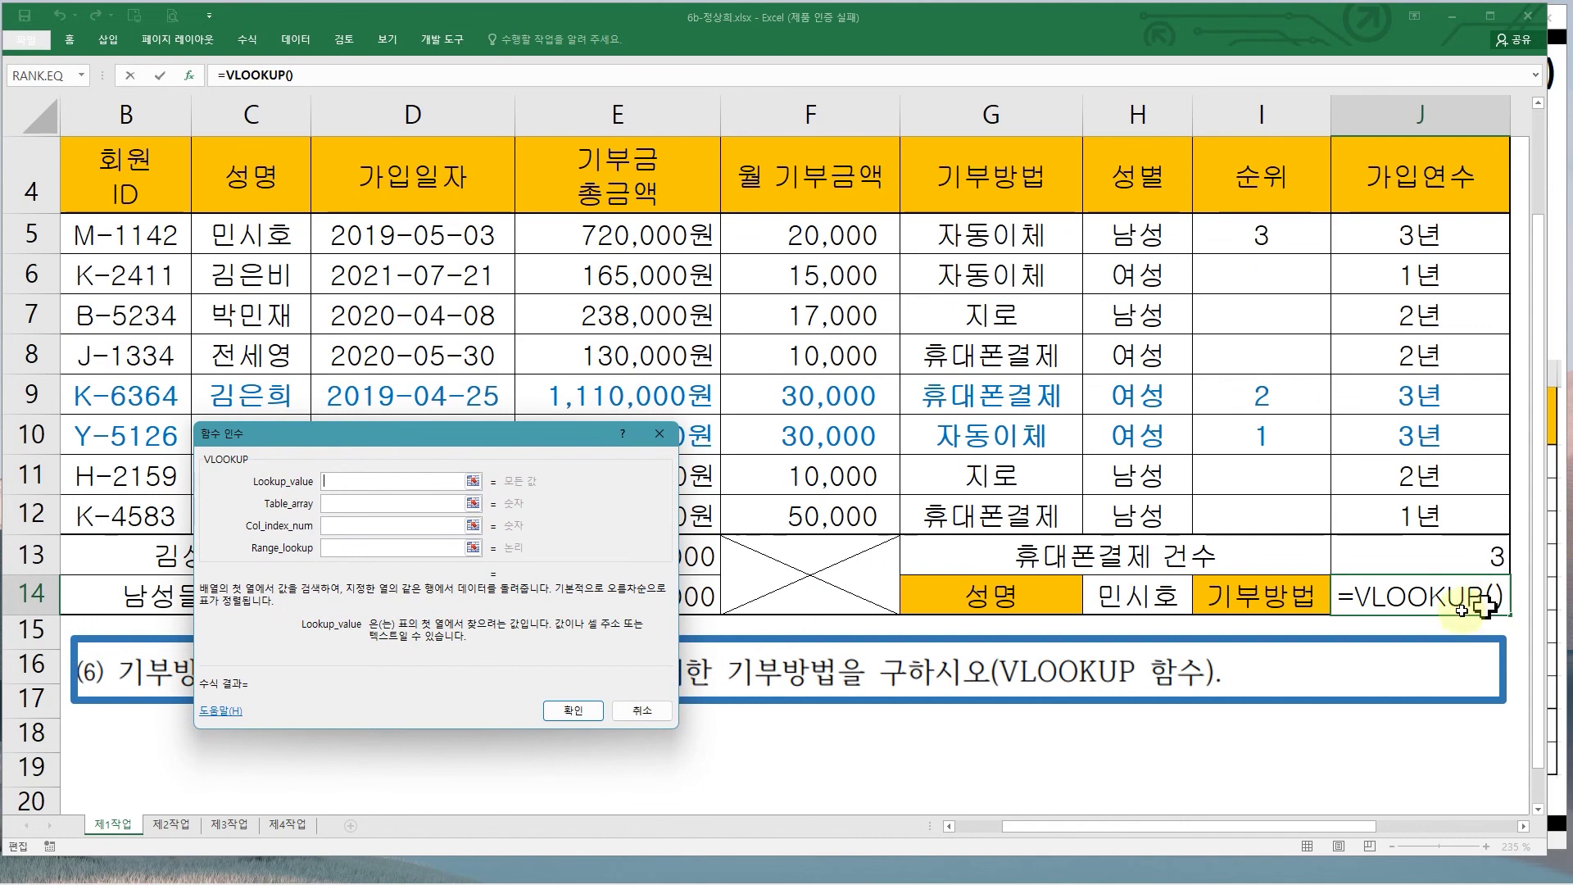
left_click_drag(1101, 574, 1185, 622)
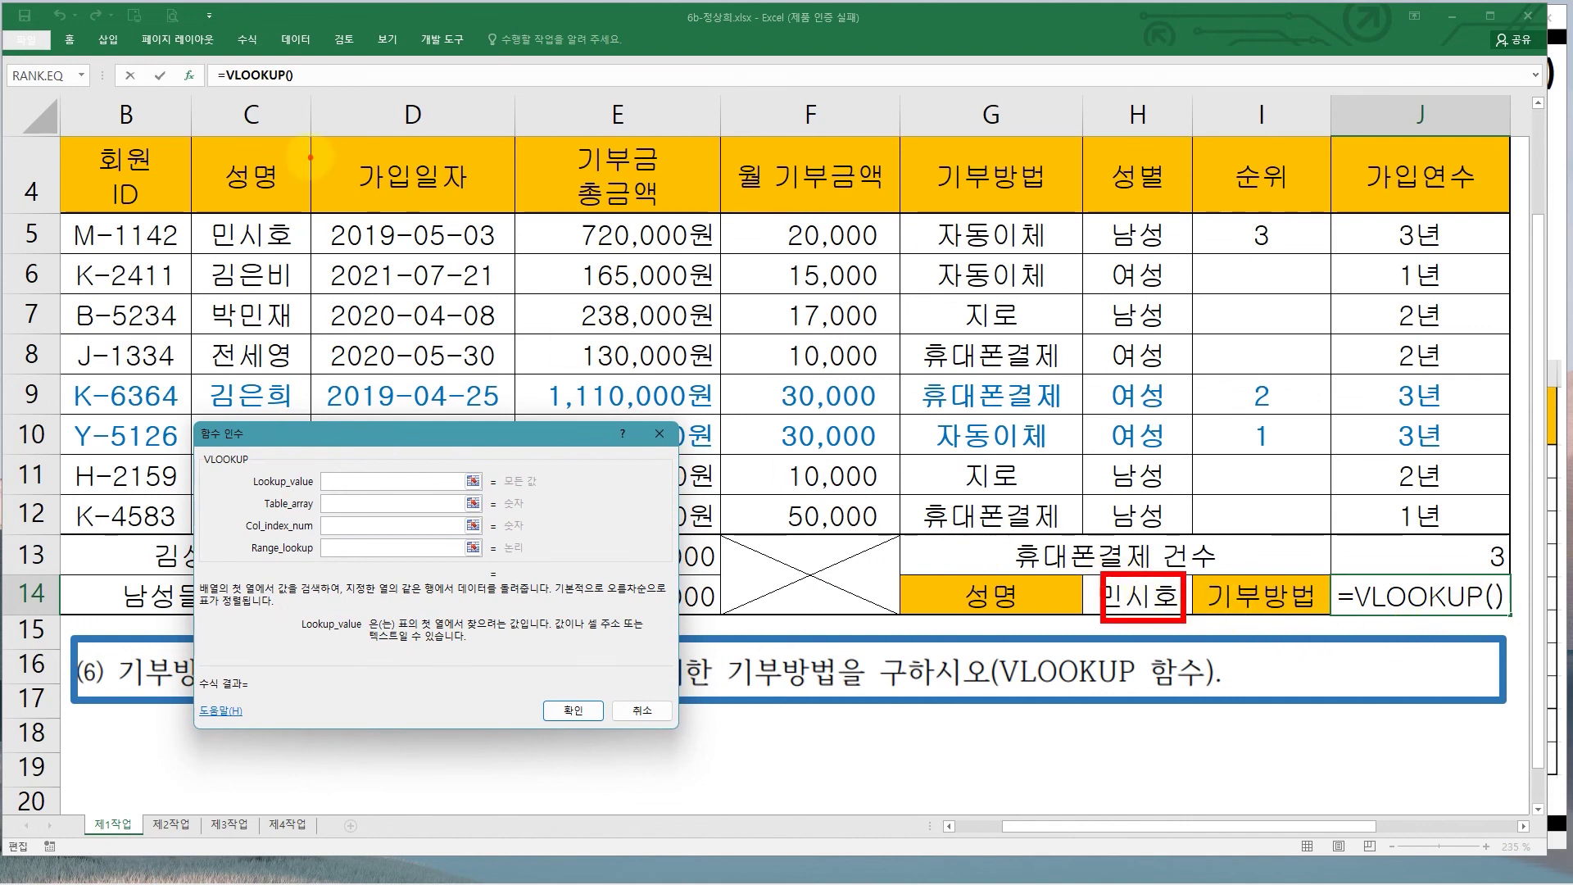
left_click_drag(280, 228, 932, 222)
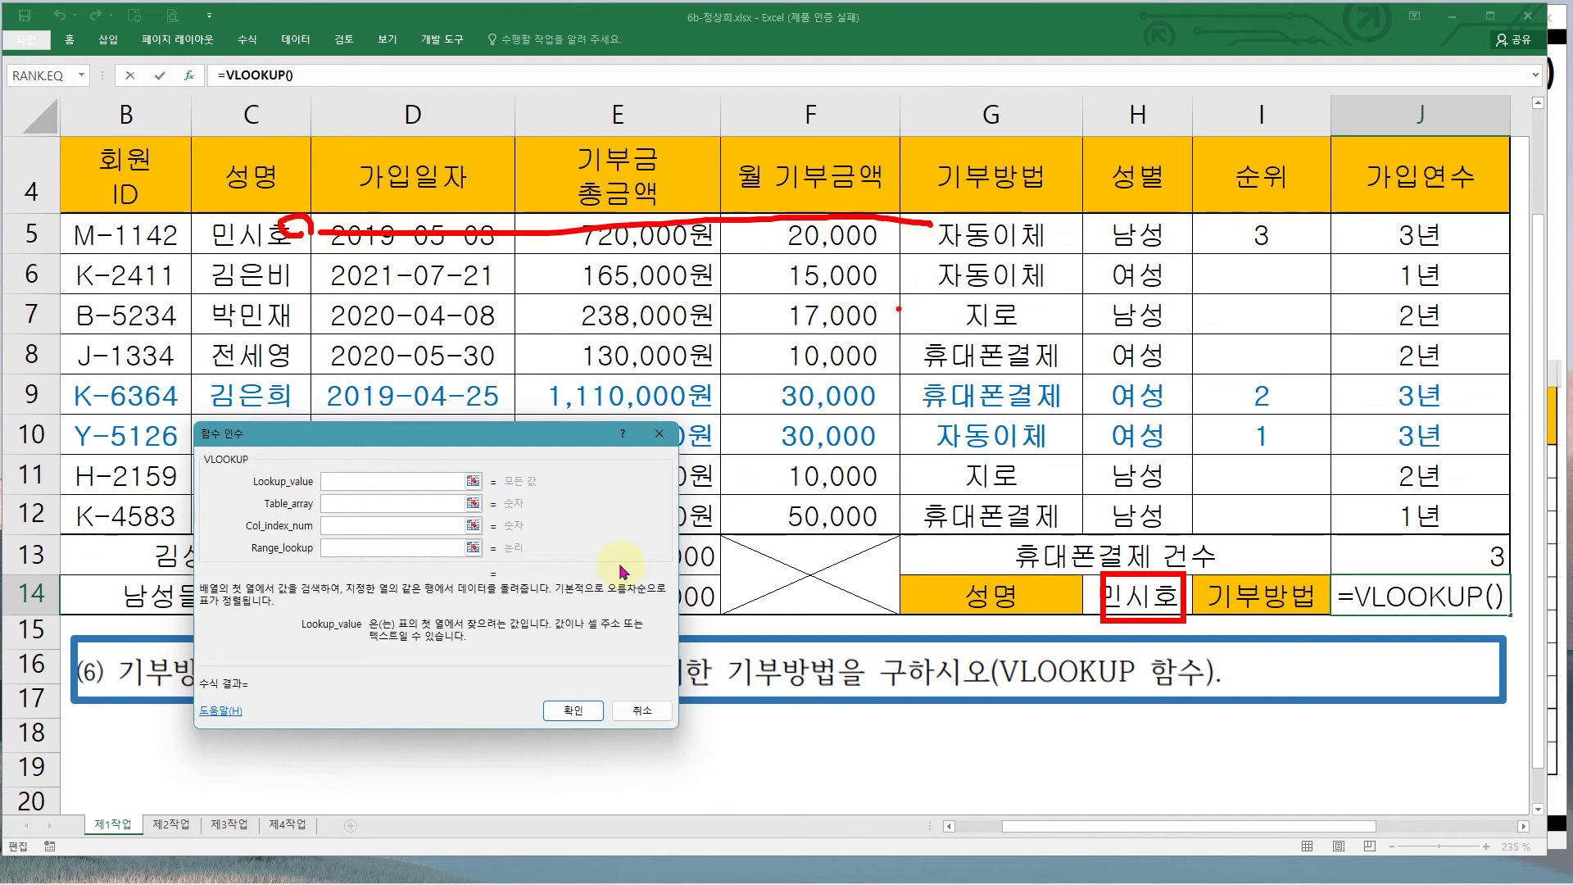
left_click(1121, 596)
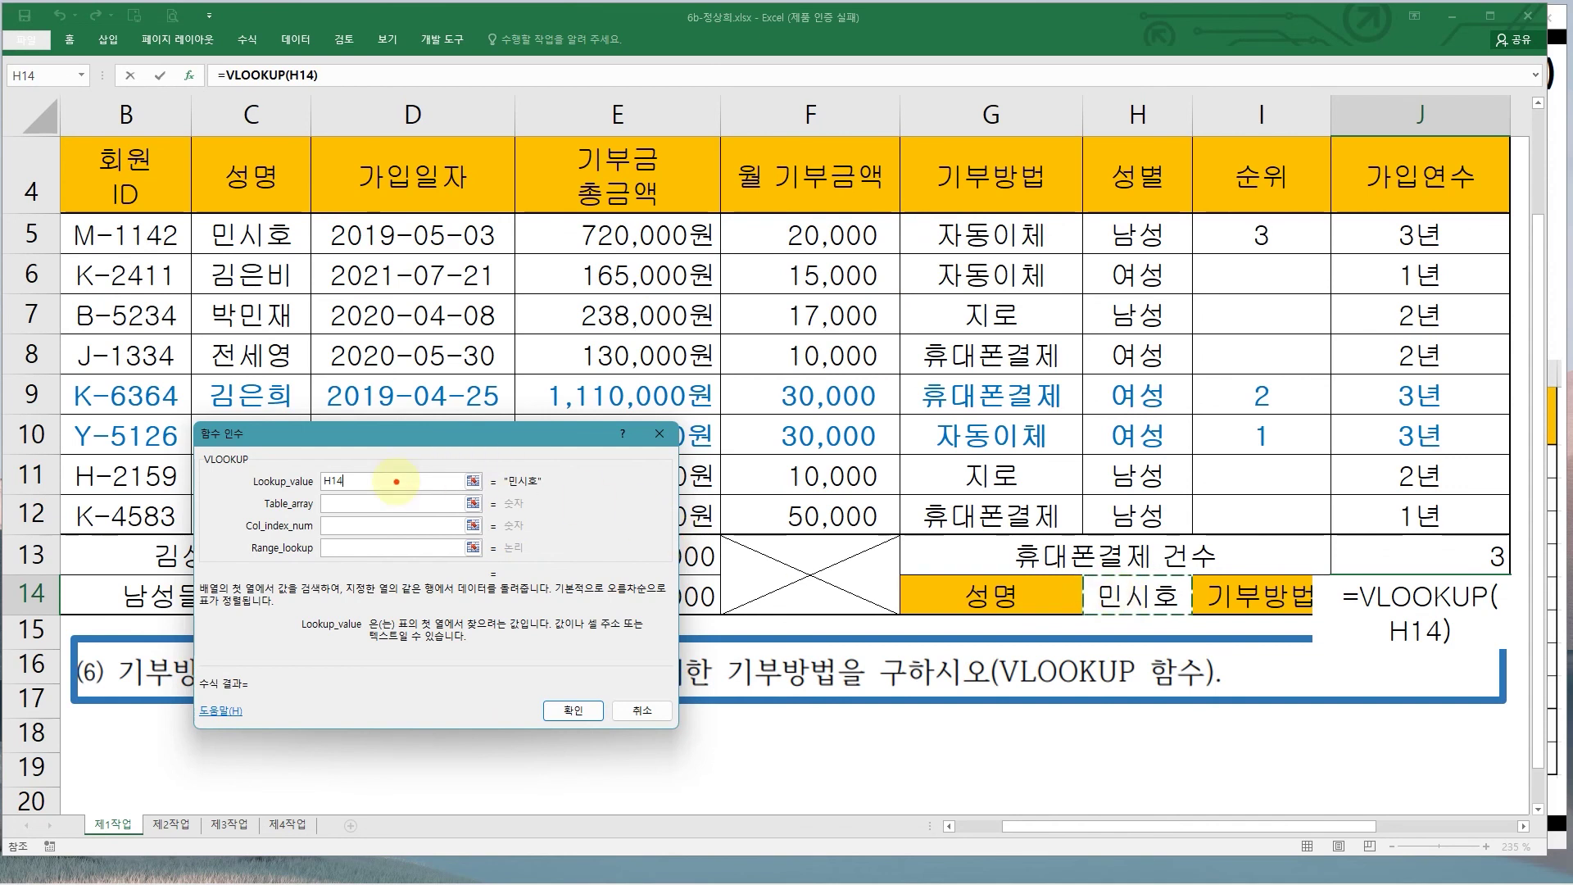
left_click_drag(1121, 557, 1155, 533)
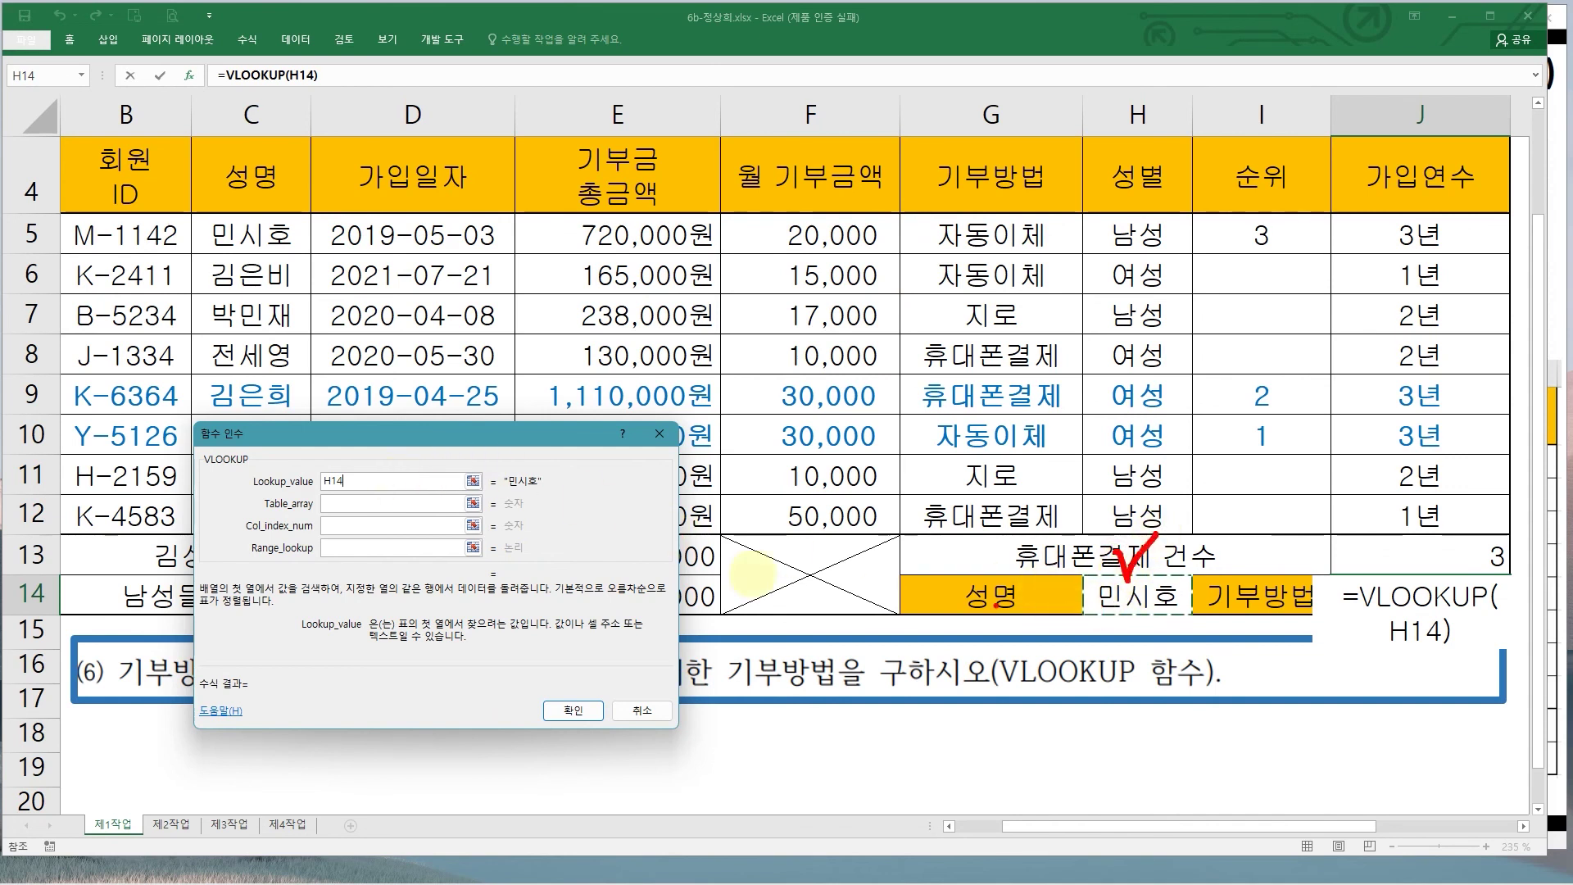
- Set the VLOOKUP Table_array to C5:H12 so that the 성명 column is the first column of the range
left_click(355, 503)
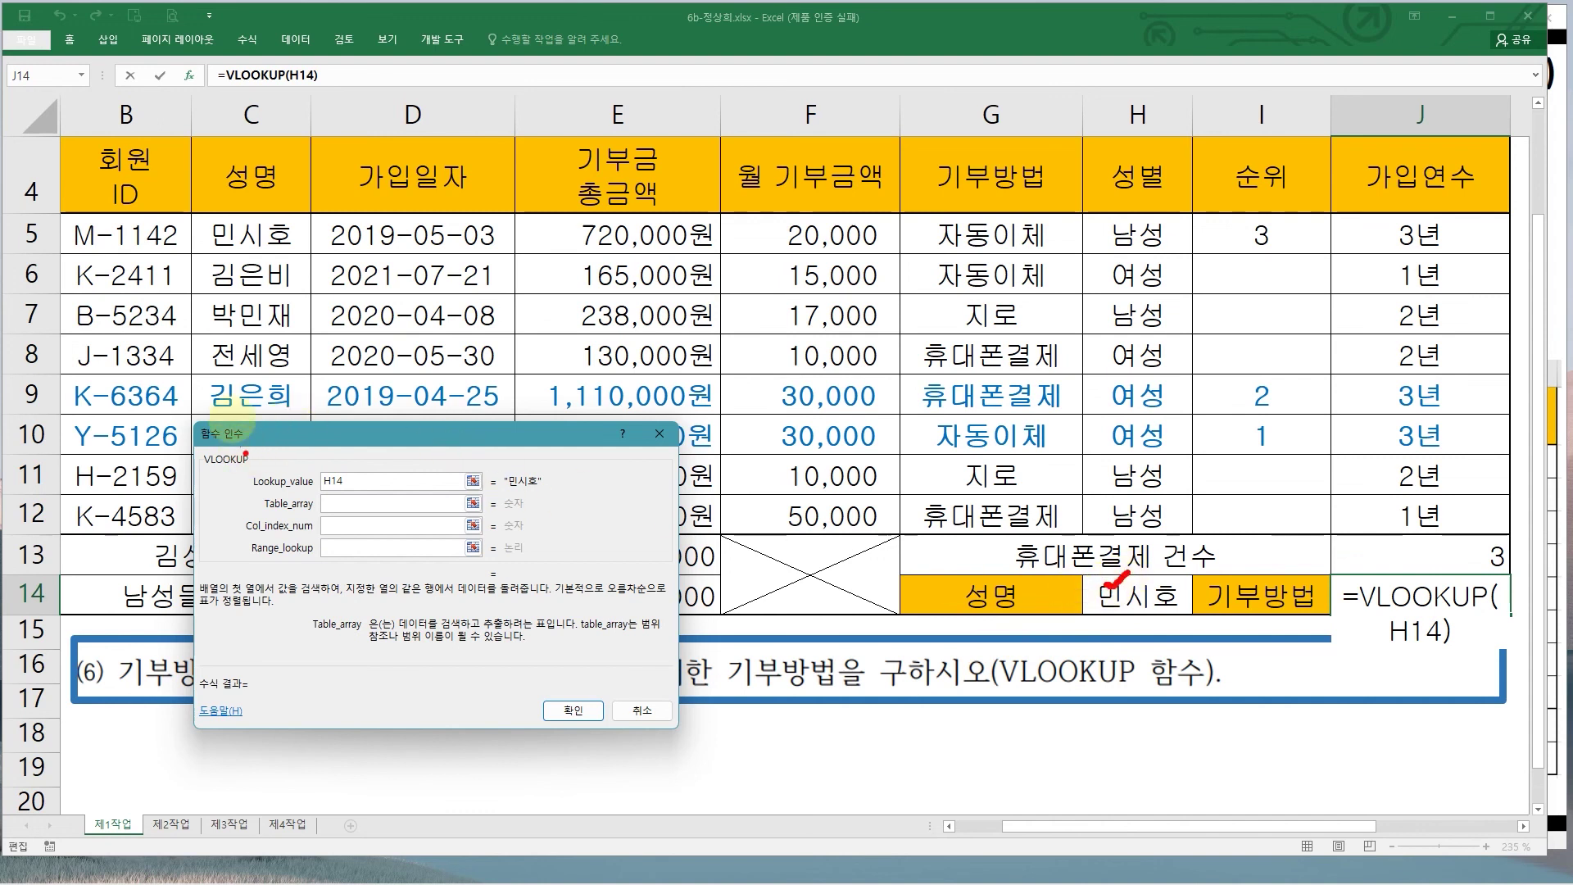
mouse_move(186, 205)
left_mouse_down()
mouse_move(1049, 554)
mouse_move(1205, 547)
mouse_move(1190, 539)
left_mouse_up()
mouse_move(273, 207)
left_mouse_down()
mouse_move(276, 272)
mouse_move(309, 283)
left_mouse_up()
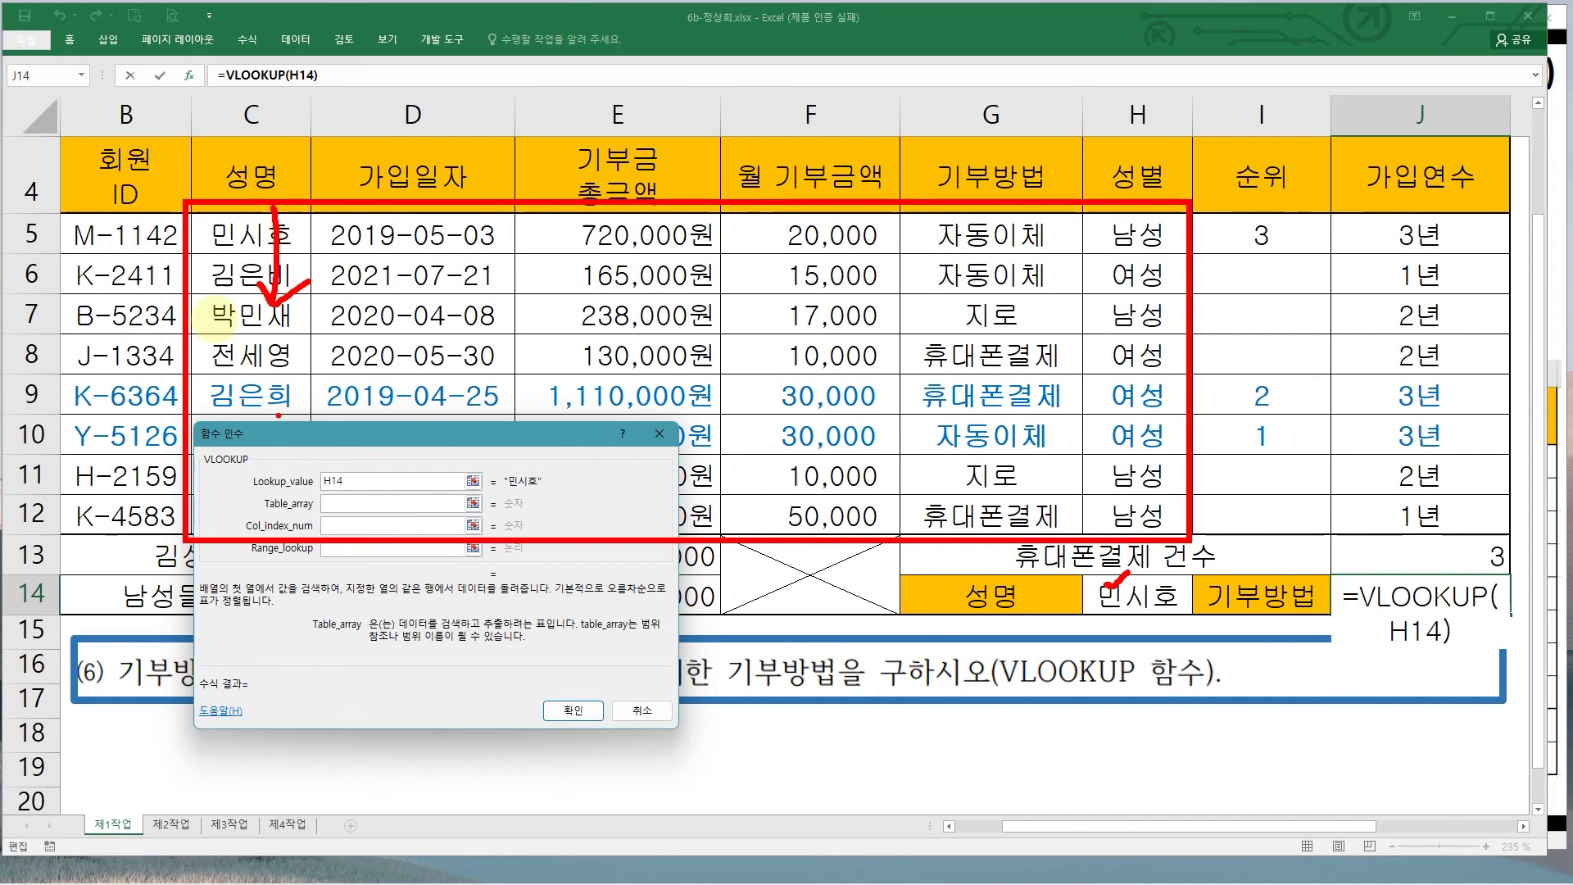
key("Escape")
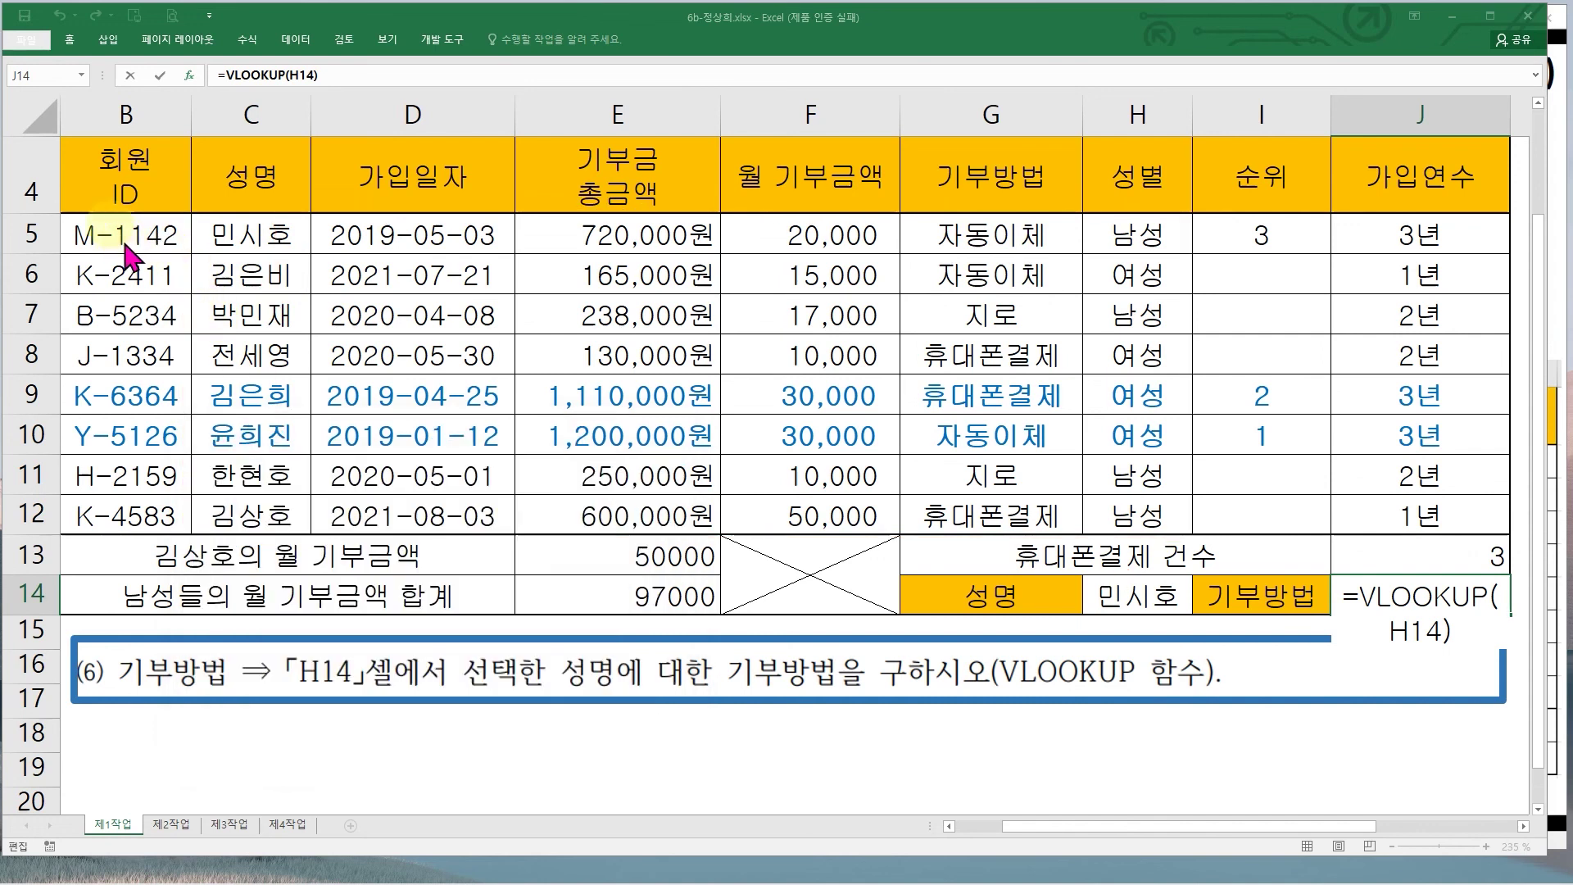
left_click_drag(66, 215, 203, 295)
mouse_move(348, 352)
left_mouse_down()
mouse_move(1073, 538)
mouse_move(1221, 521)
mouse_move(1208, 523)
left_mouse_up()
mouse_move(121, 246)
left_mouse_down()
mouse_move(116, 512)
mouse_move(152, 463)
left_mouse_up()
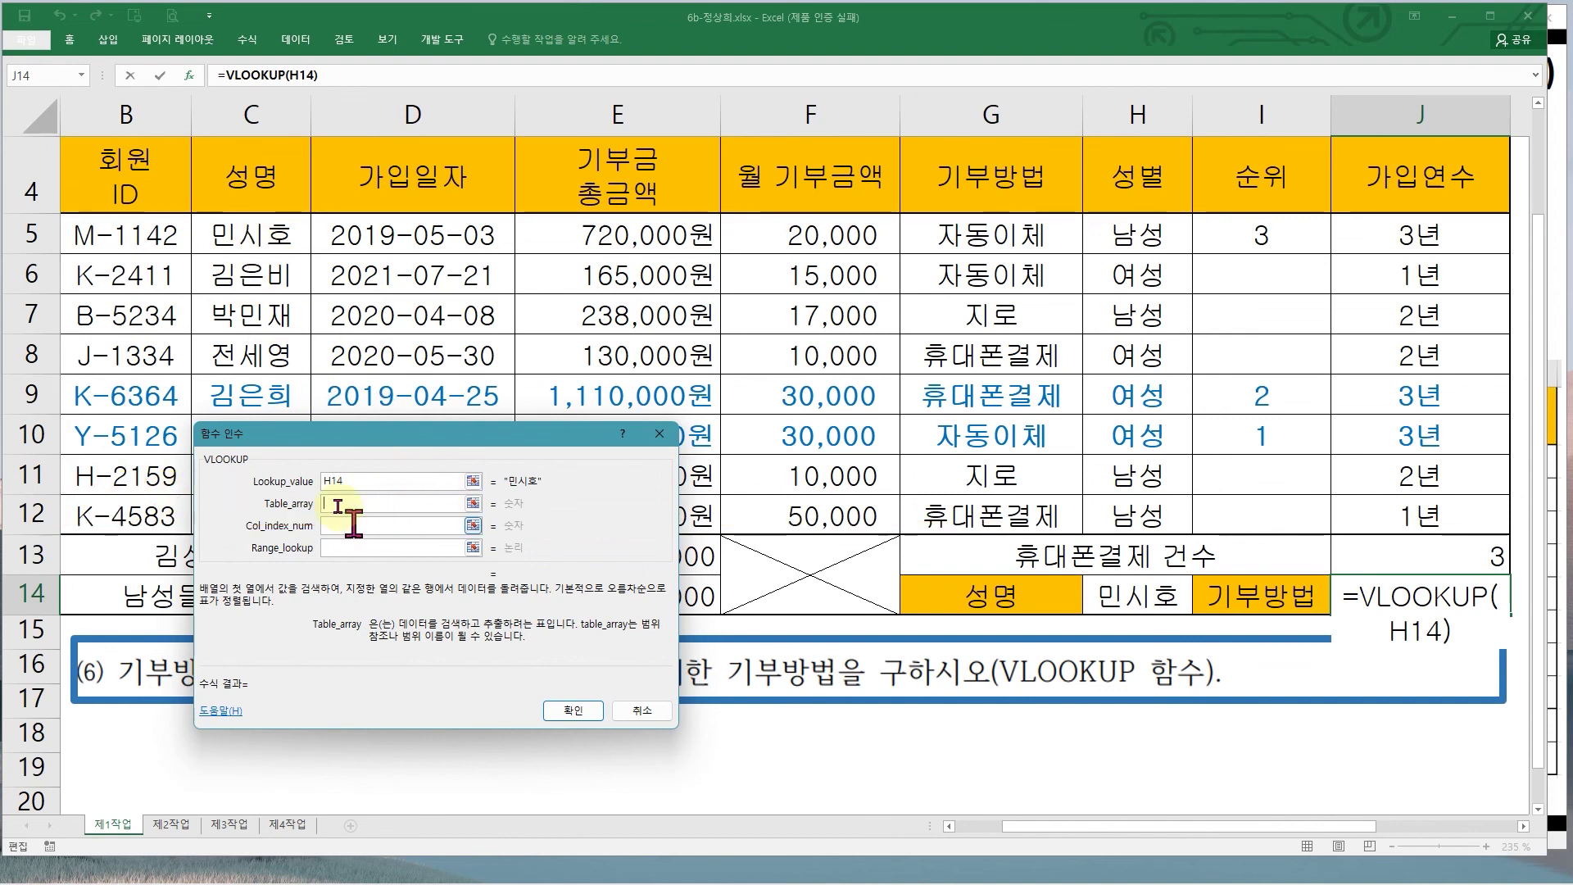
left_click(236, 235)
mouse_move(235, 235)
left_mouse_down()
mouse_move(639, 279)
mouse_move(1053, 480)
mouse_move(1094, 516)
left_mouse_up()
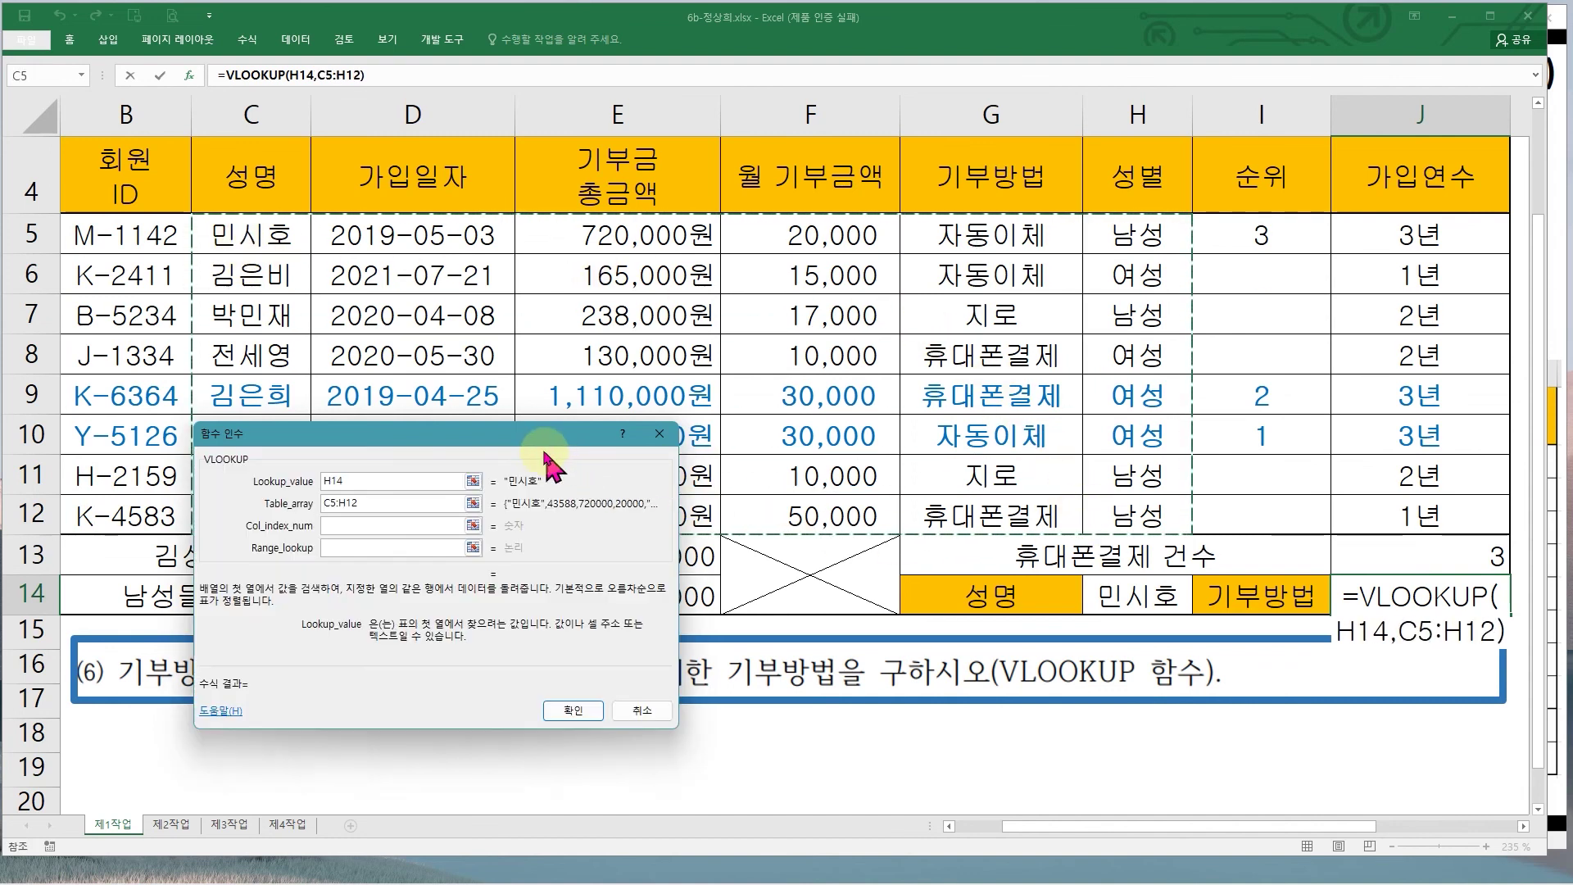
mouse_move(195, 212)
left_mouse_down()
mouse_move(641, 437)
mouse_move(1200, 602)
mouse_move(1208, 528)
mouse_move(1516, 533)
mouse_move(1197, 541)
left_mouse_up()
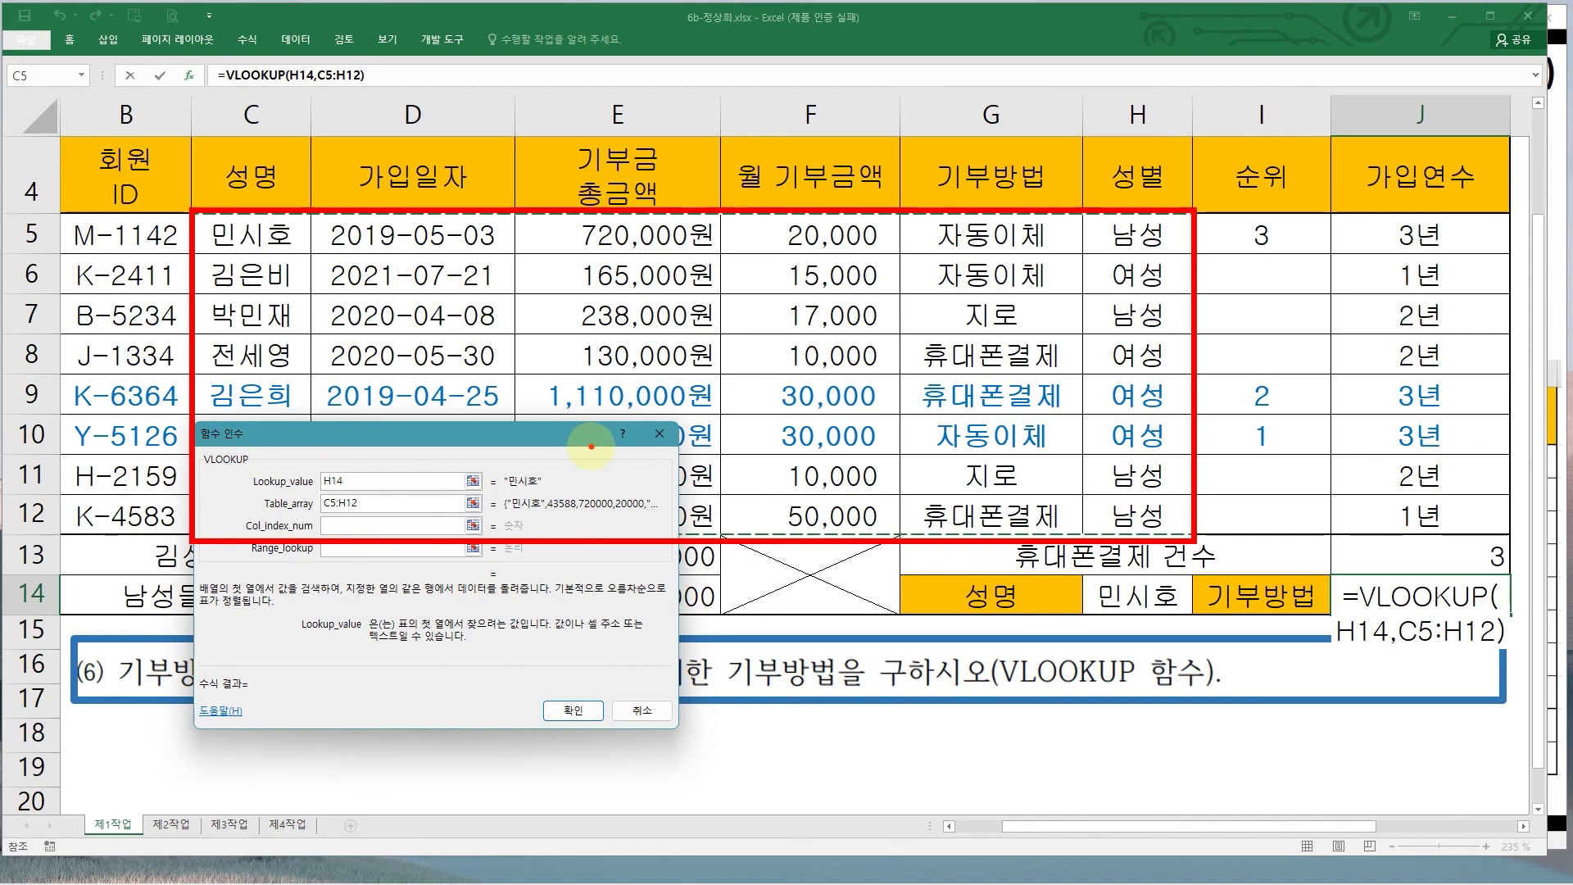
- Count the columns from 성명 to 기부방법 and set the VLOOKUP Col_index_num to 5
left_click(374, 526)
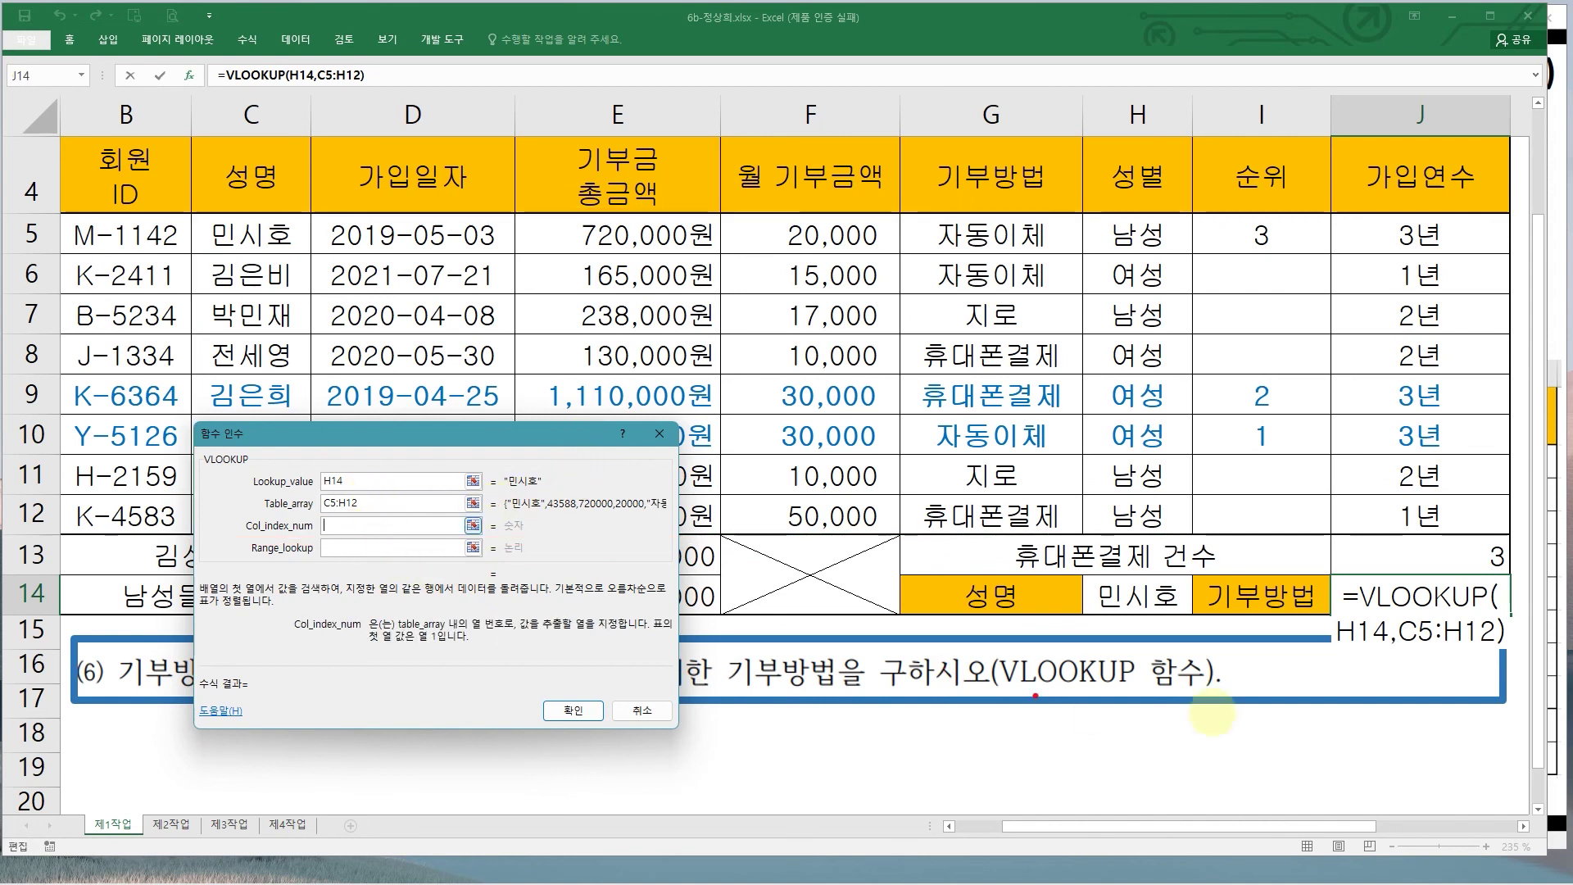
left_click_drag(1279, 581, 1309, 575)
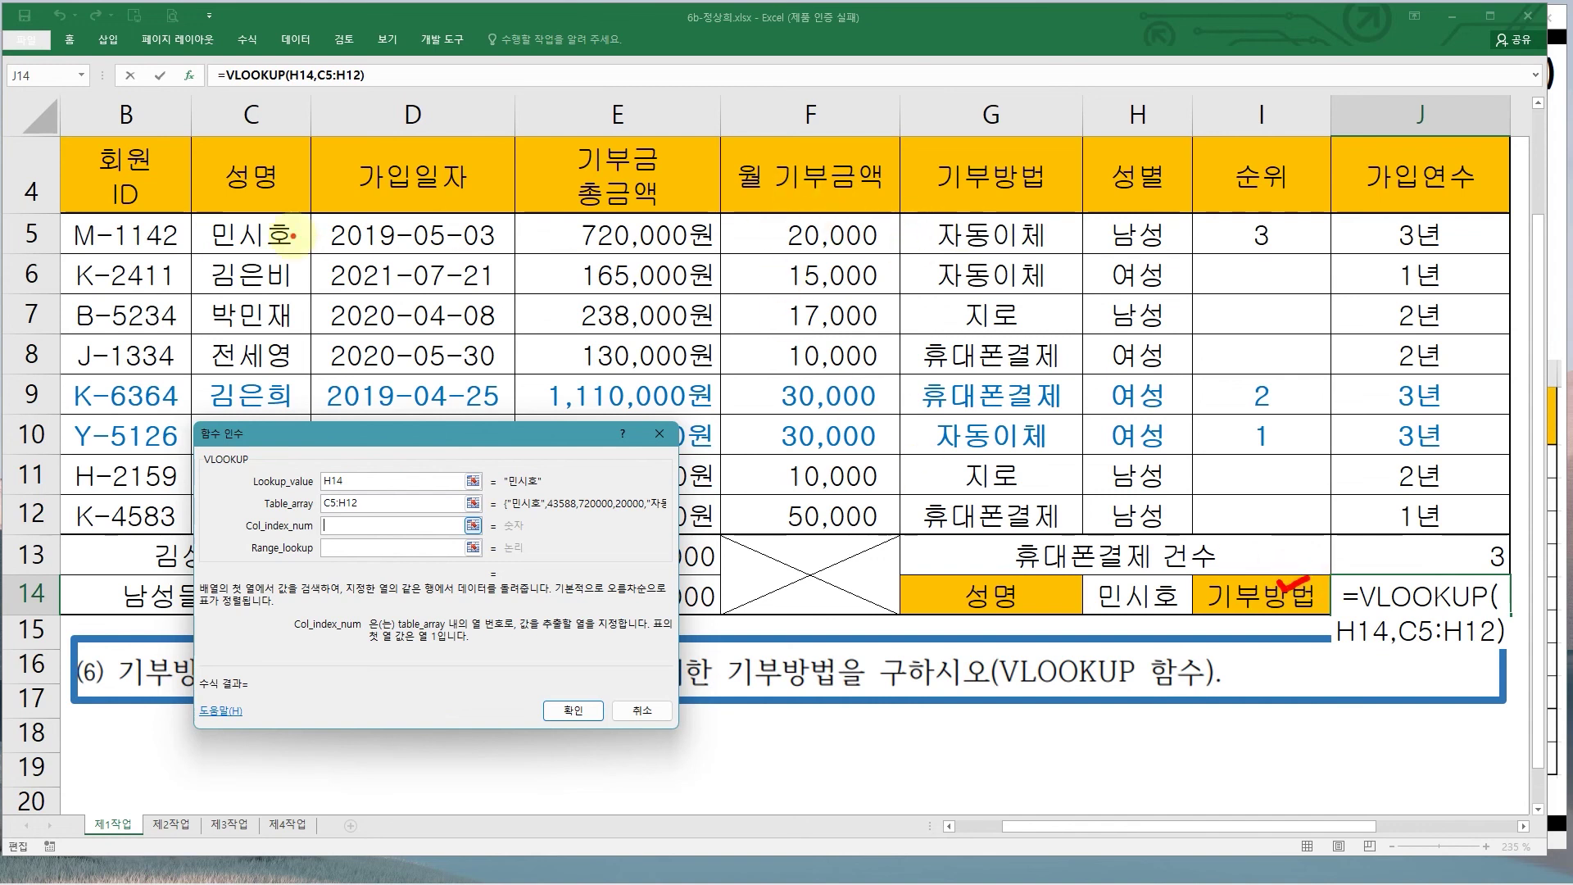
left_click_drag(281, 237, 296, 303)
left_click_drag(387, 277, 408, 293)
left_click_drag(632, 313, 662, 328)
left_click_drag(792, 319, 816, 355)
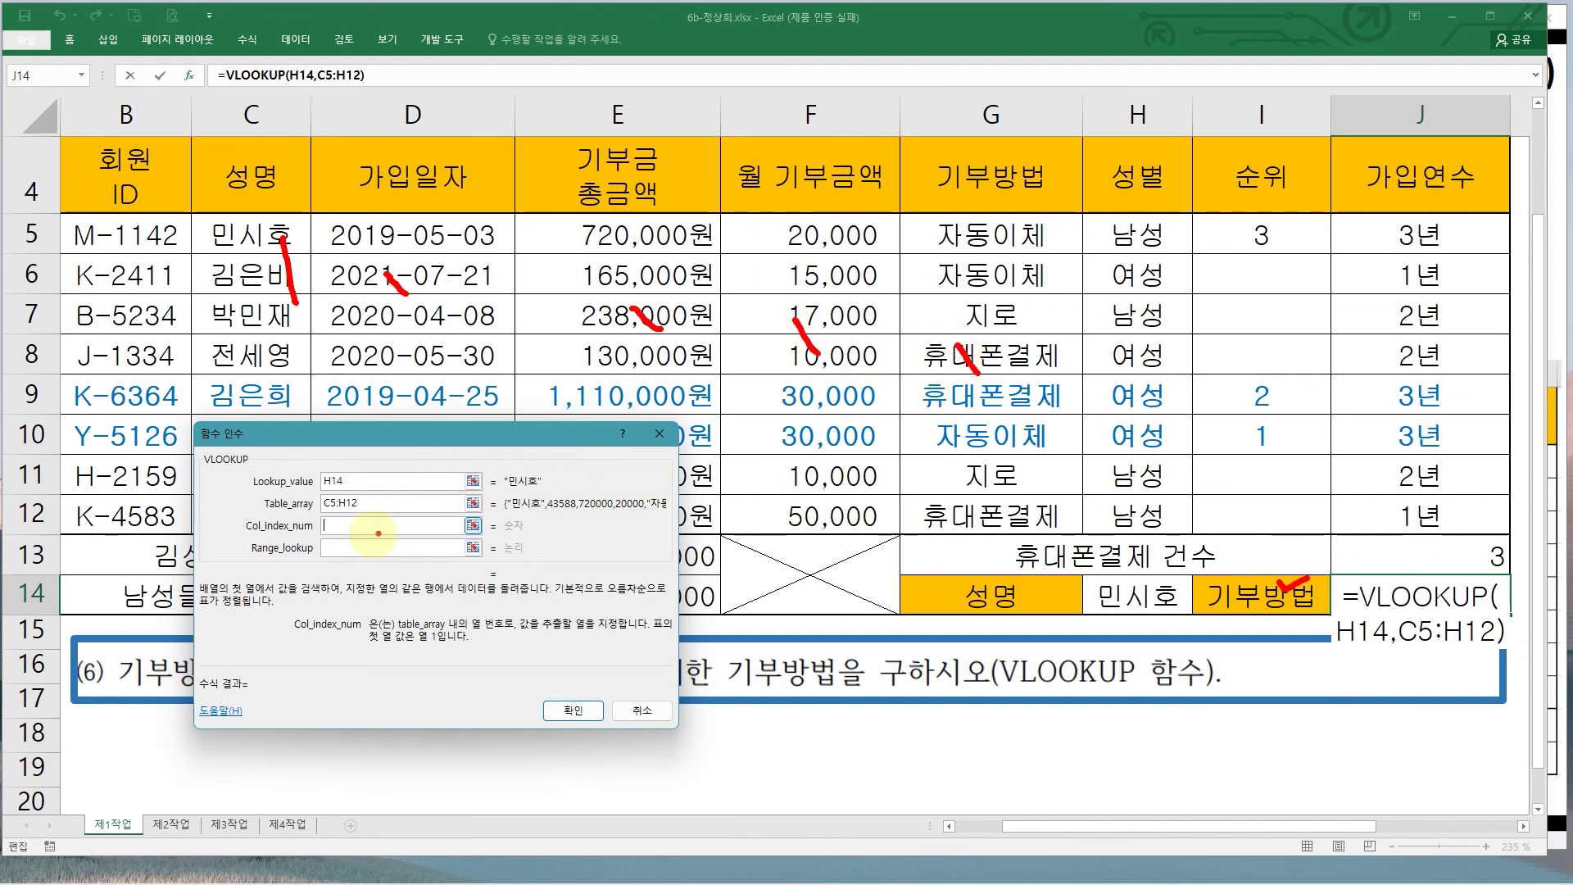
key("Escape")
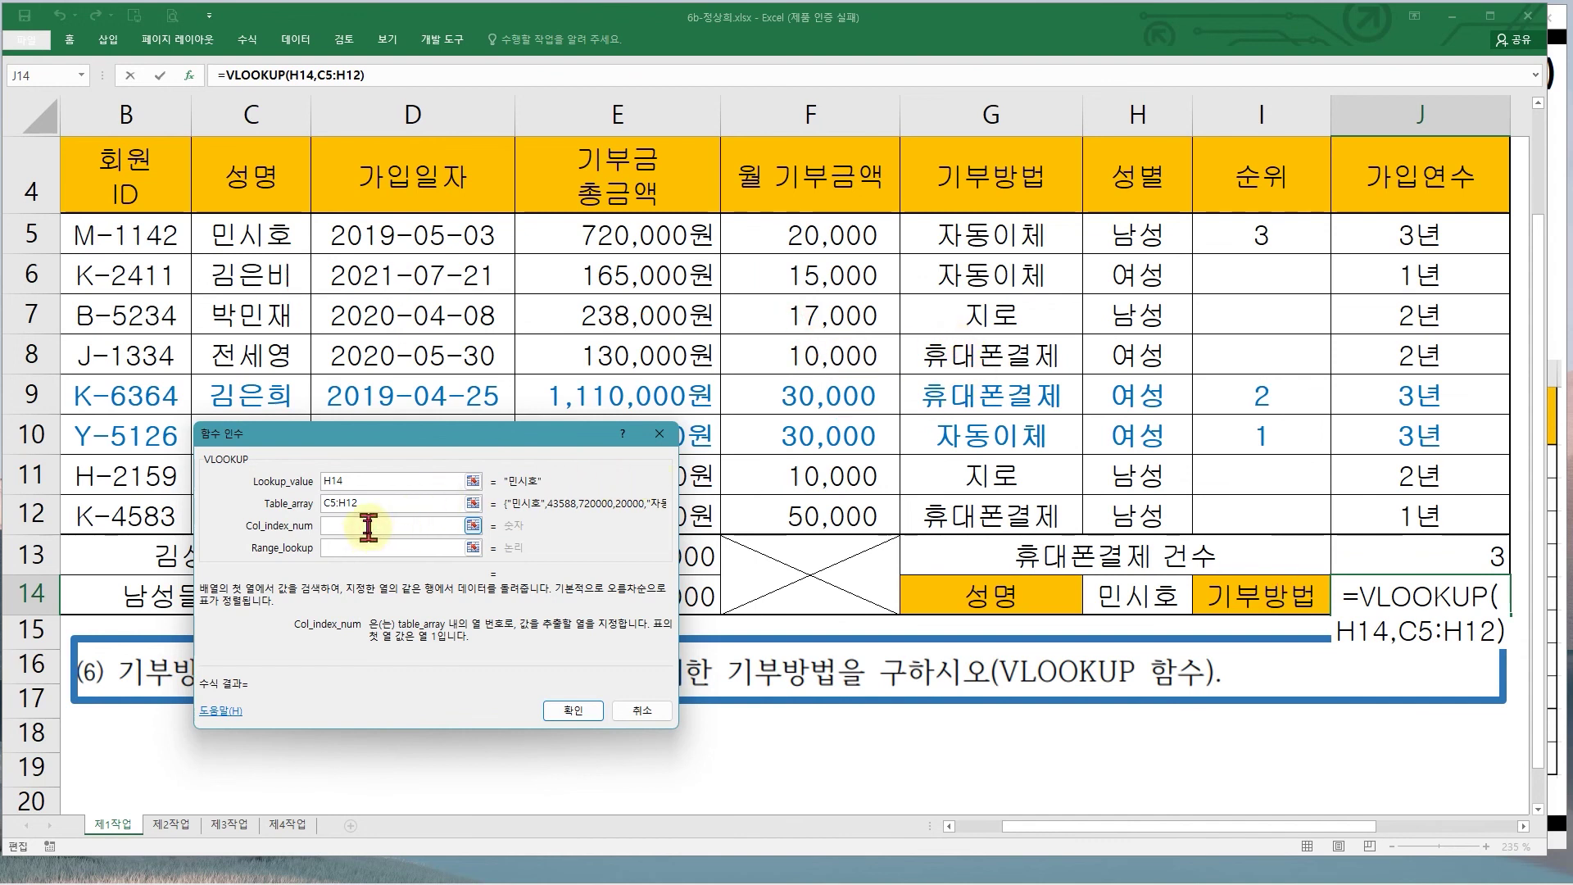
type("5")
- Set the VLOOKUP Range_lookup to 0 for an exact match and confirm the formula in J14
left_click(362, 547)
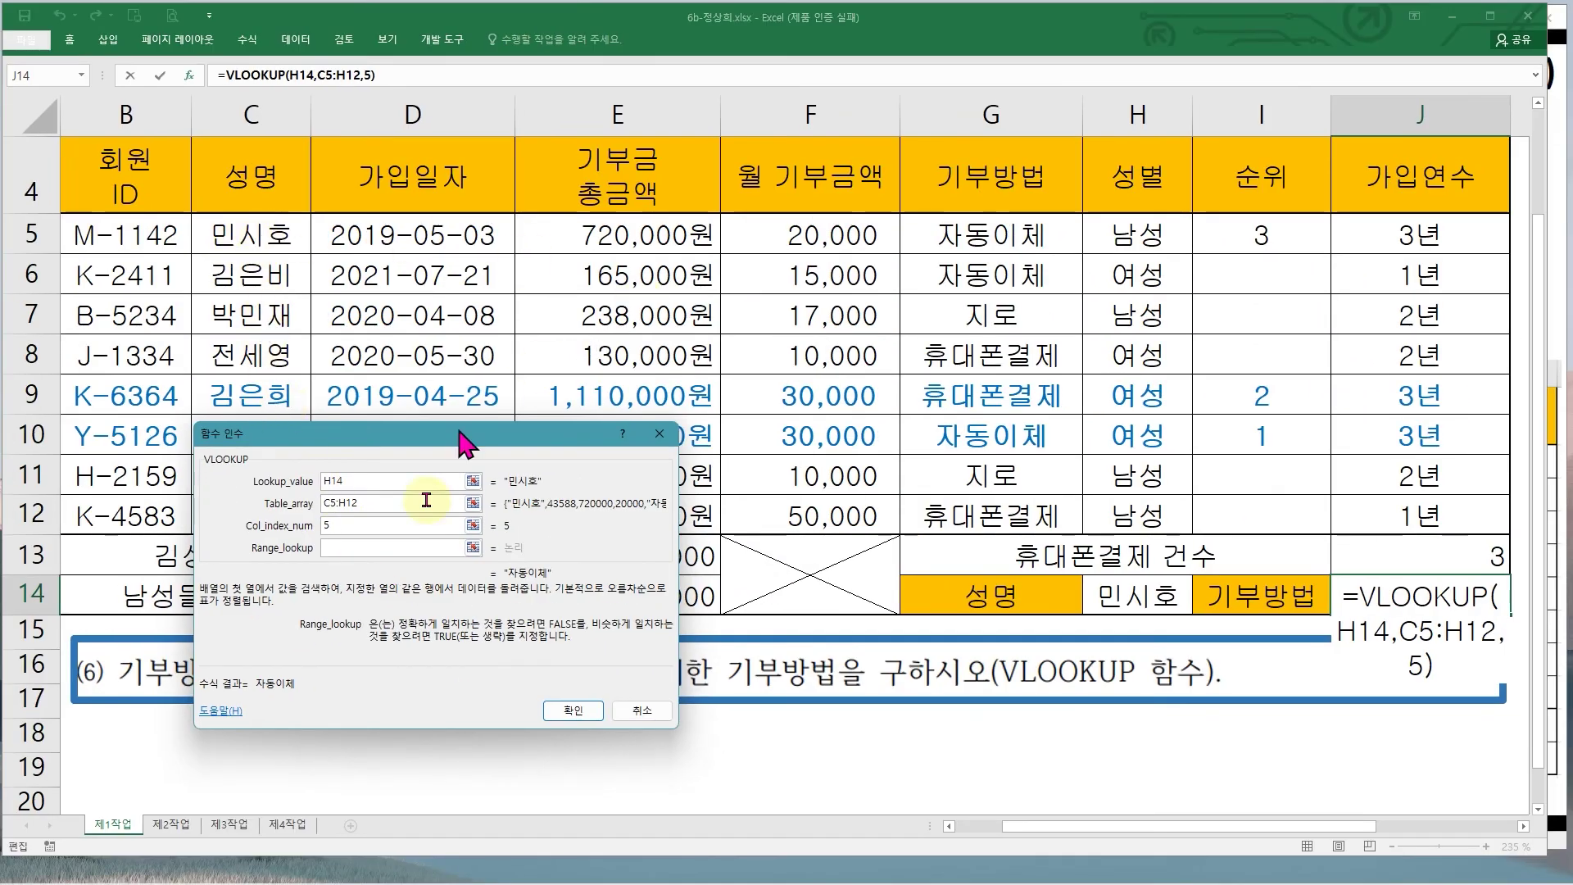
type("0")
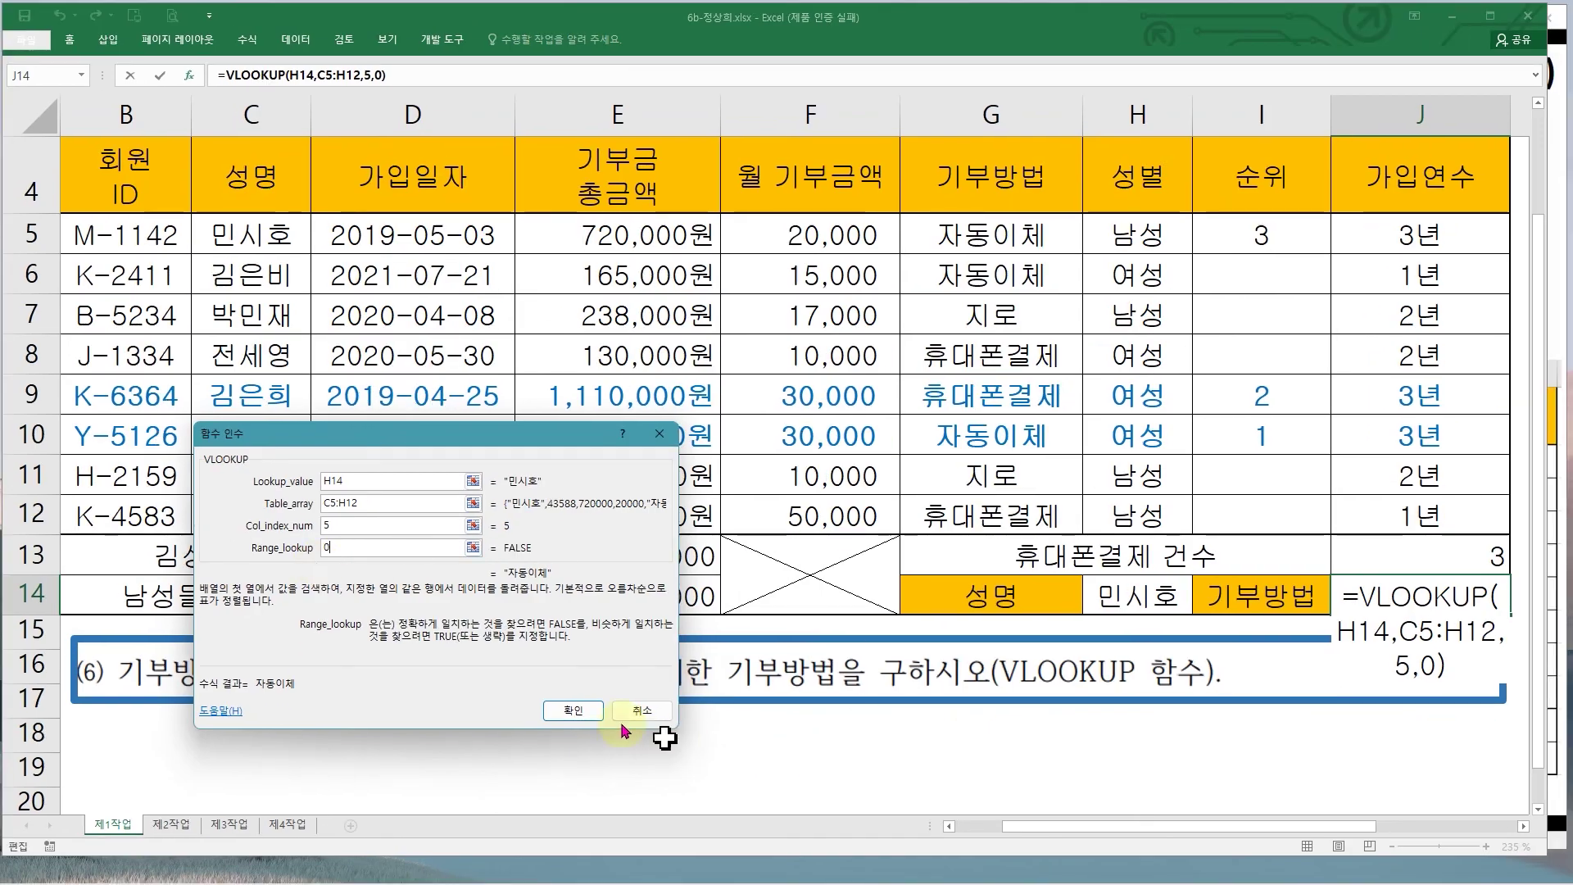
left_click(776, 875)
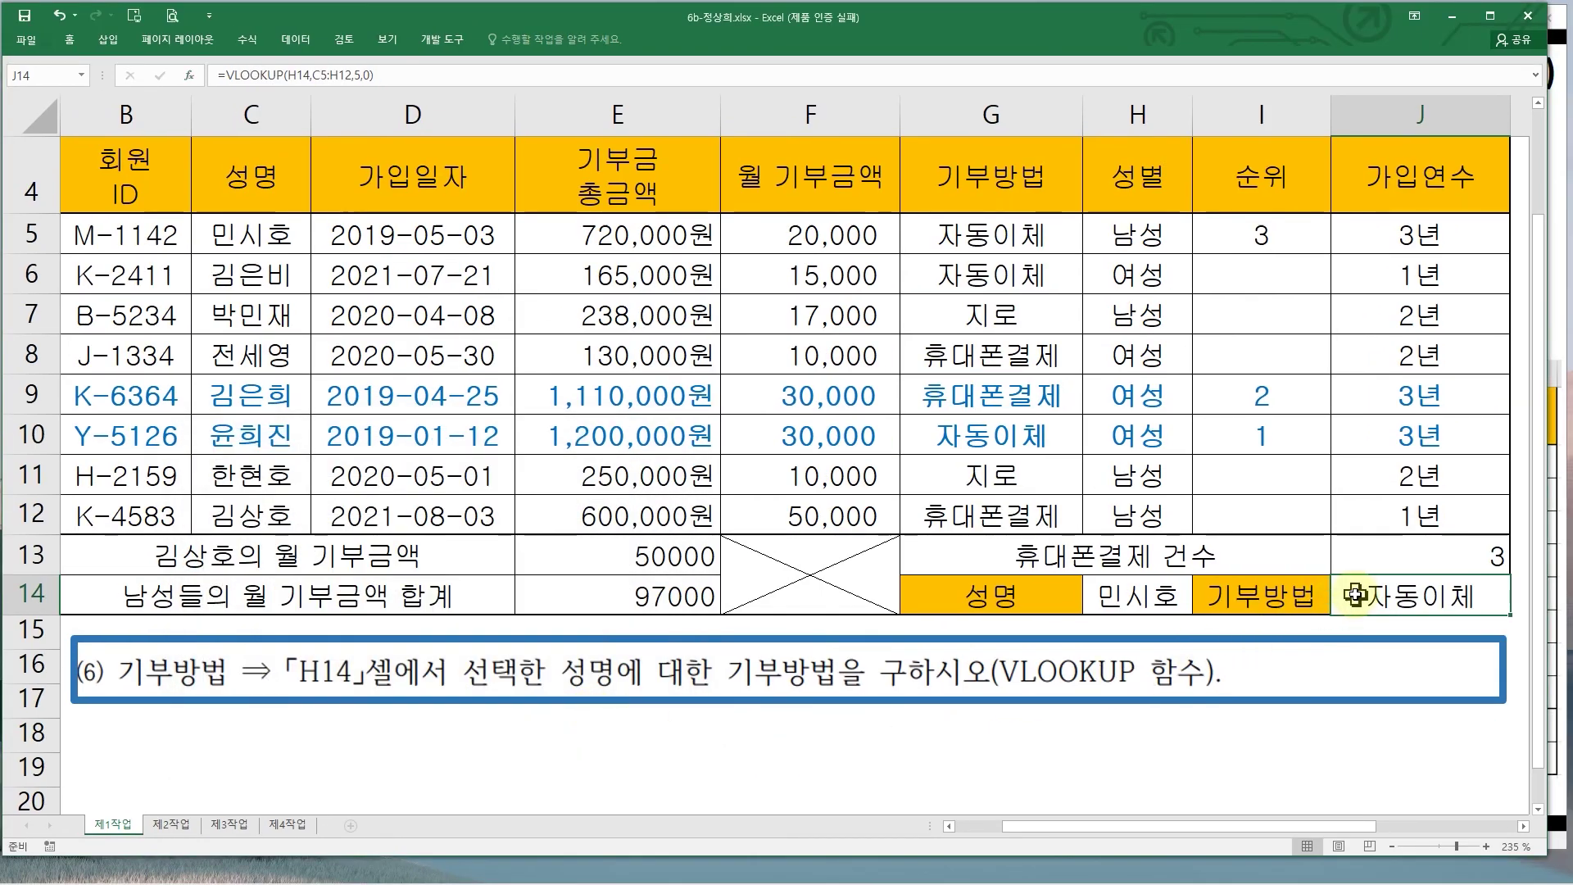
- Choose the name of the member in row 8 from H14's list and check J14 against that row's 기부방법 value
left_click(1154, 595)
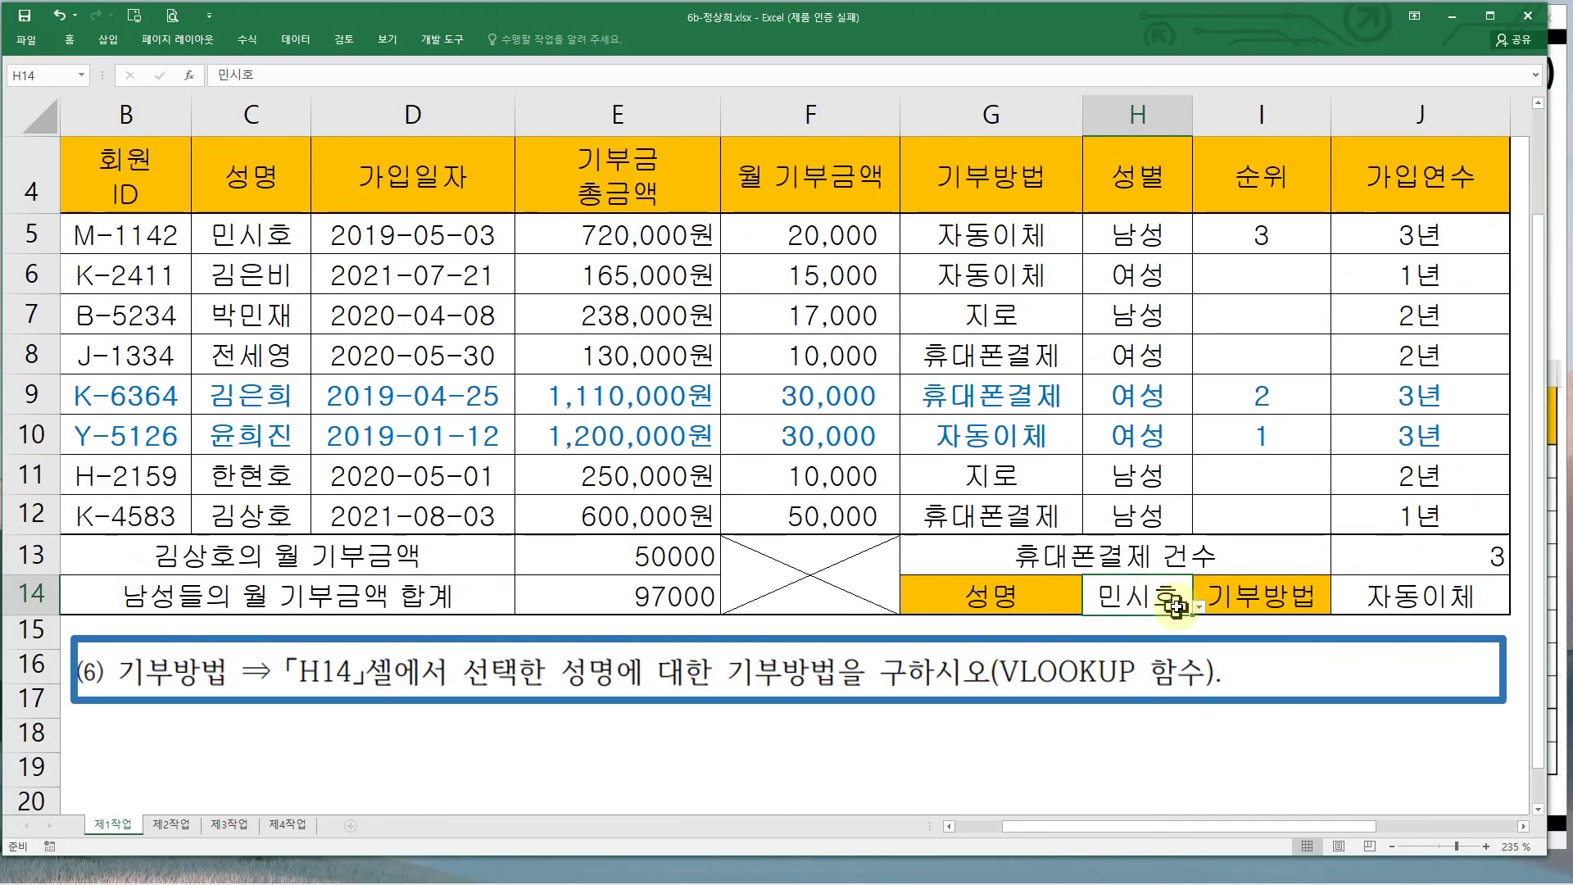
left_click(1200, 606)
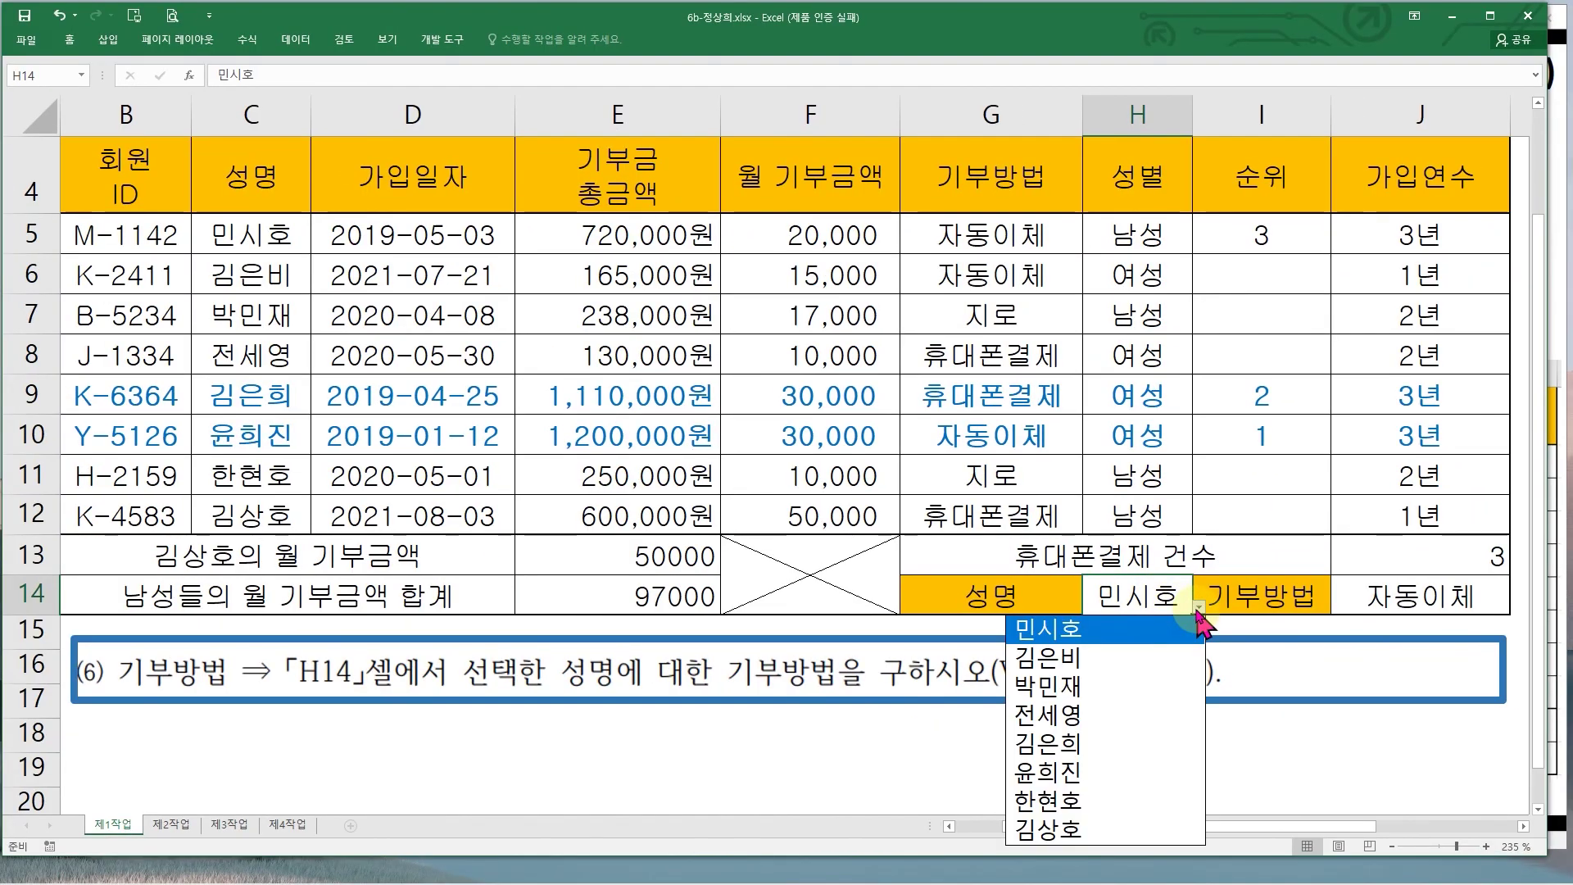
left_click(1098, 716)
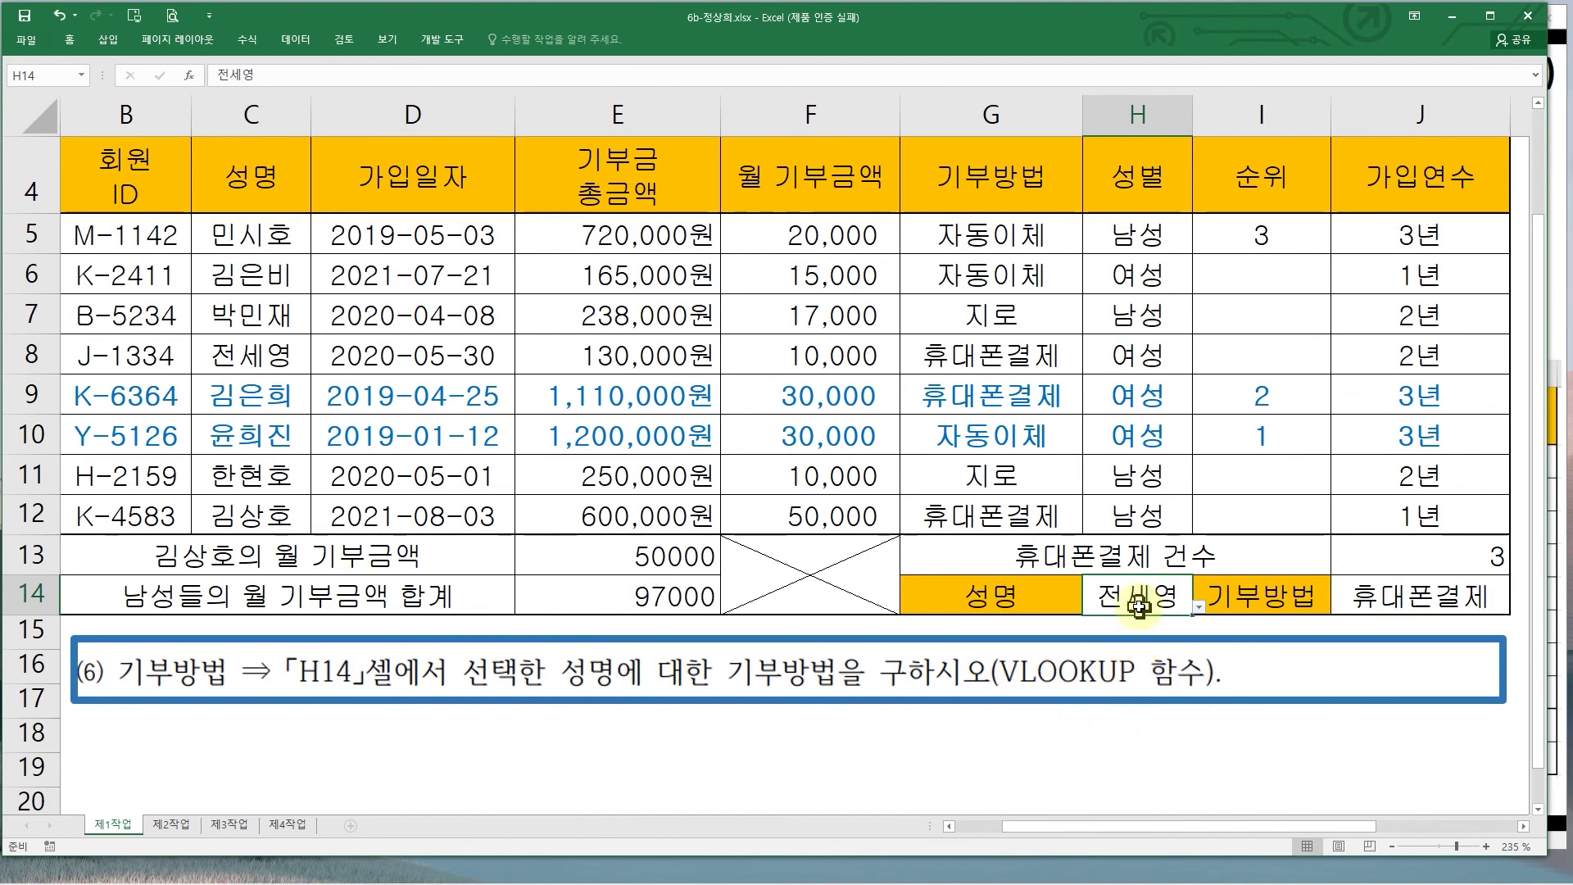
left_click_drag(1160, 586, 1169, 579)
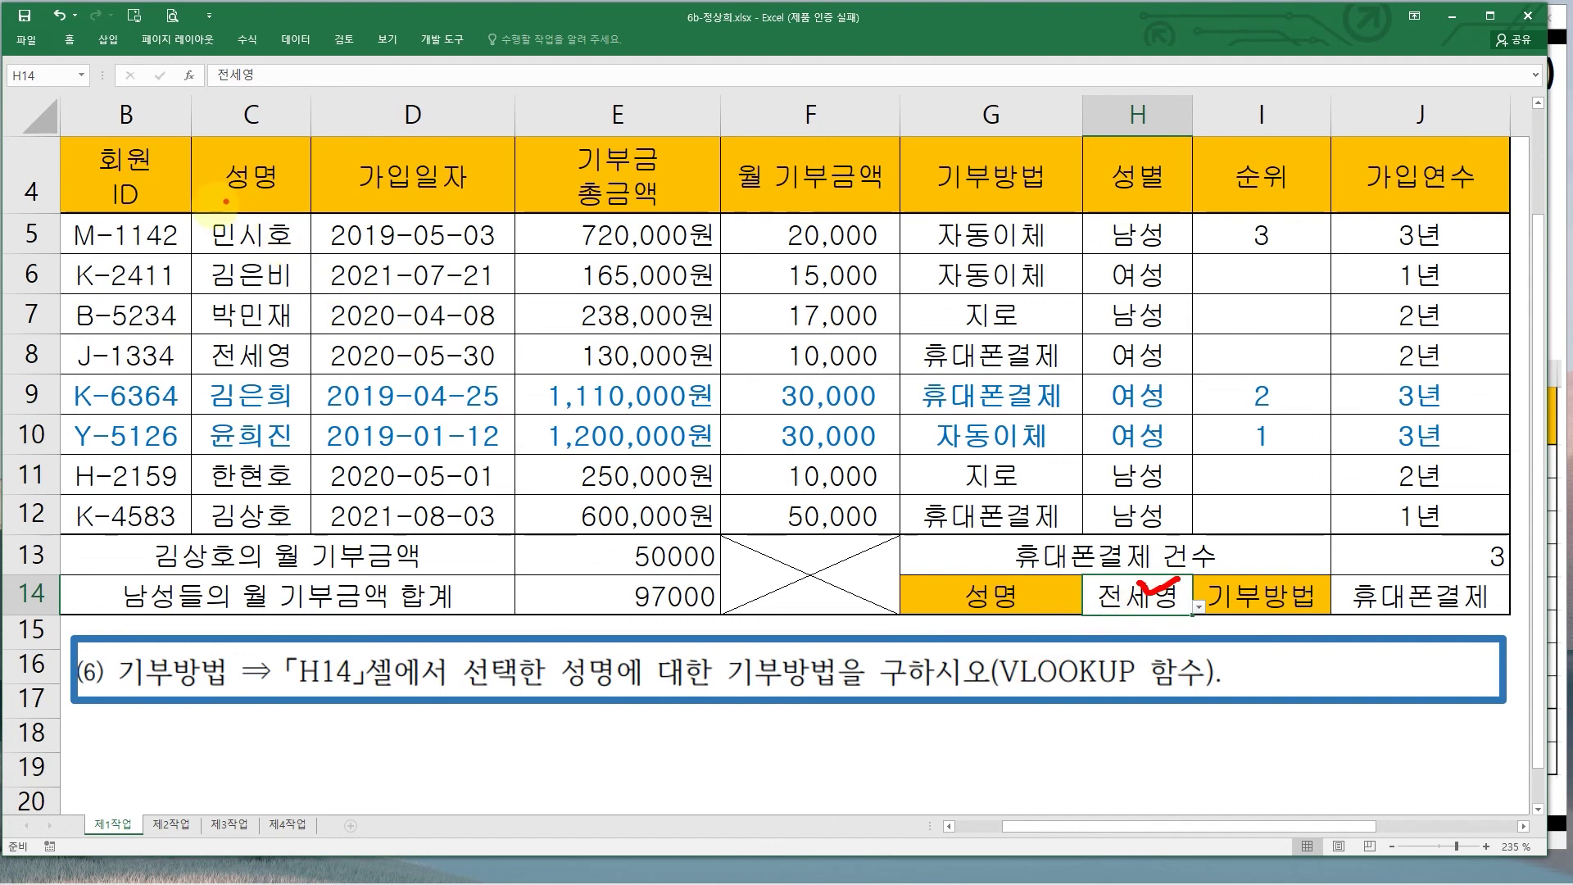
mouse_move(195, 211)
left_mouse_down()
mouse_move(737, 415)
mouse_move(1131, 533)
mouse_move(1097, 530)
left_mouse_up()
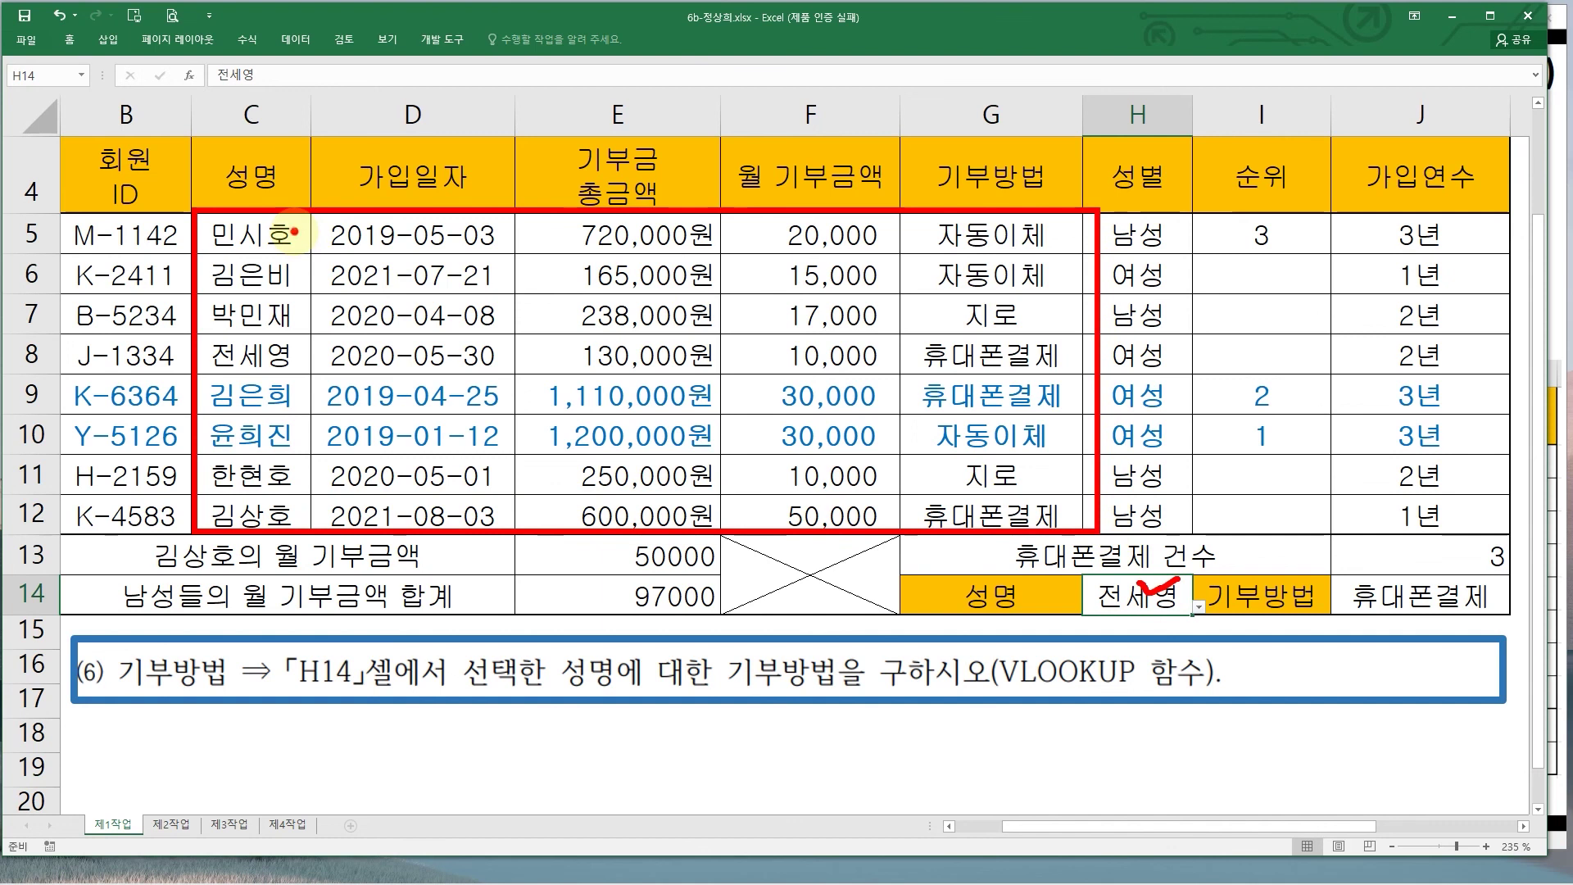
left_click_drag(294, 249, 295, 379)
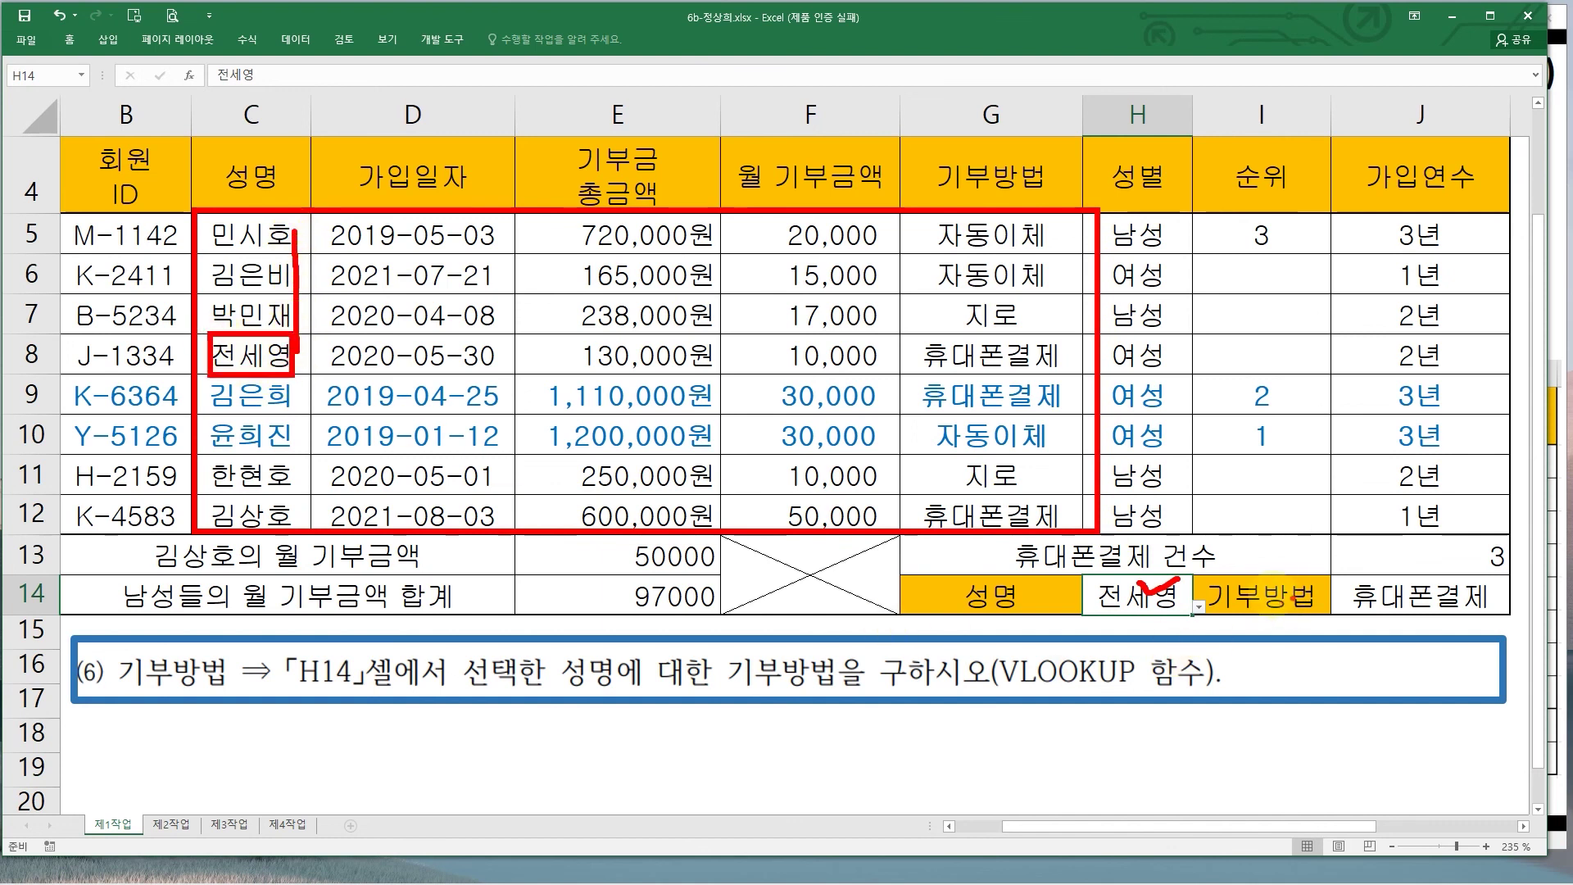
mouse_move(322, 352)
left_mouse_down()
mouse_move(910, 336)
mouse_move(1147, 385)
mouse_move(1339, 584)
left_mouse_up()
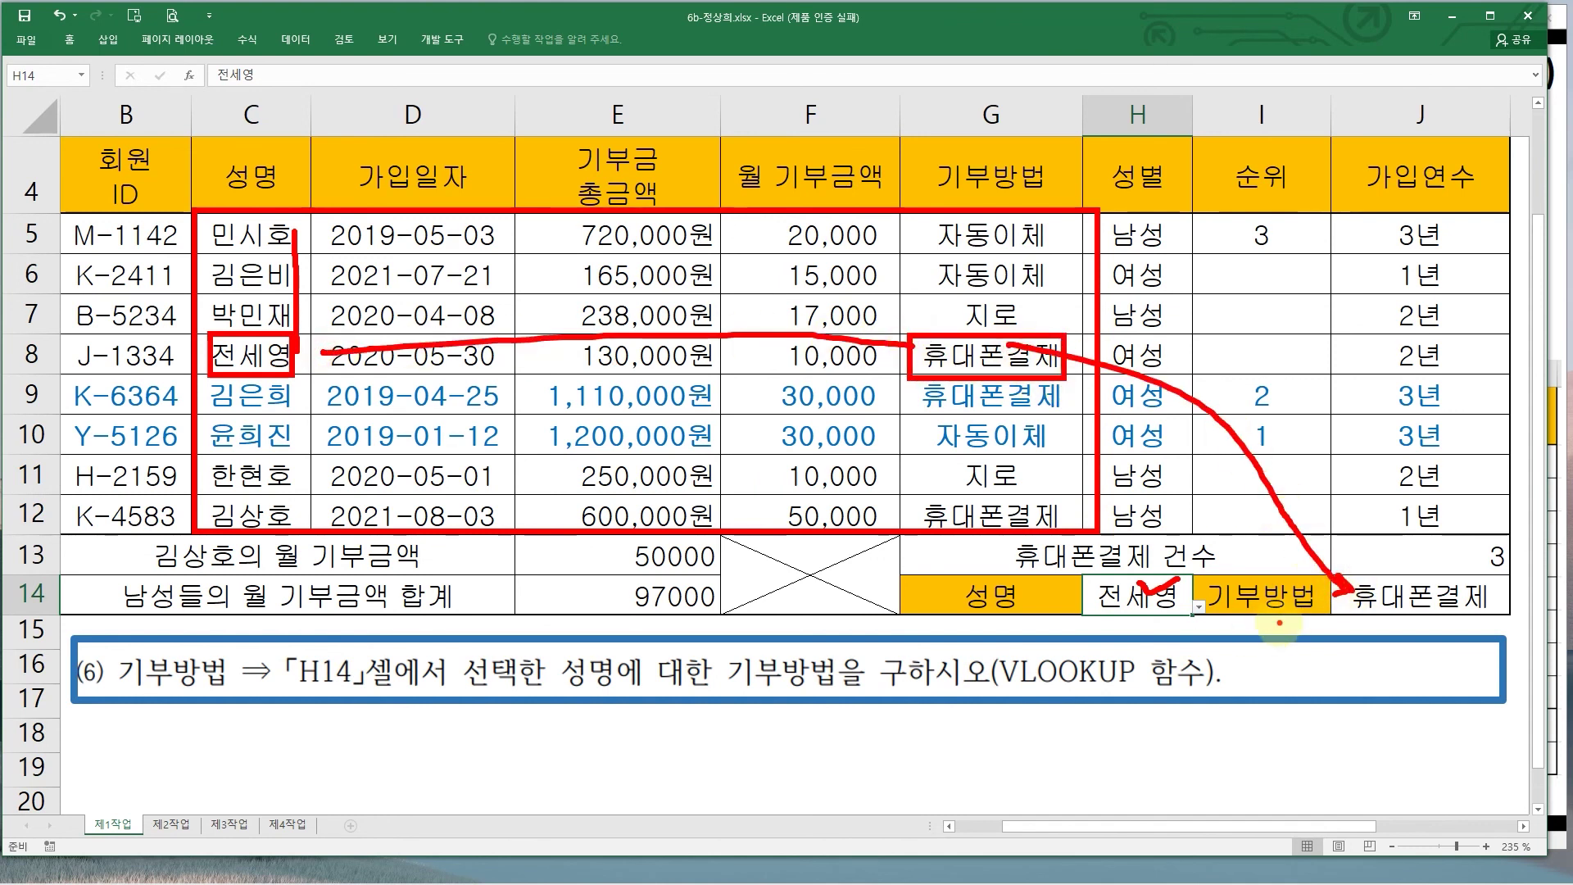
key("Escape")
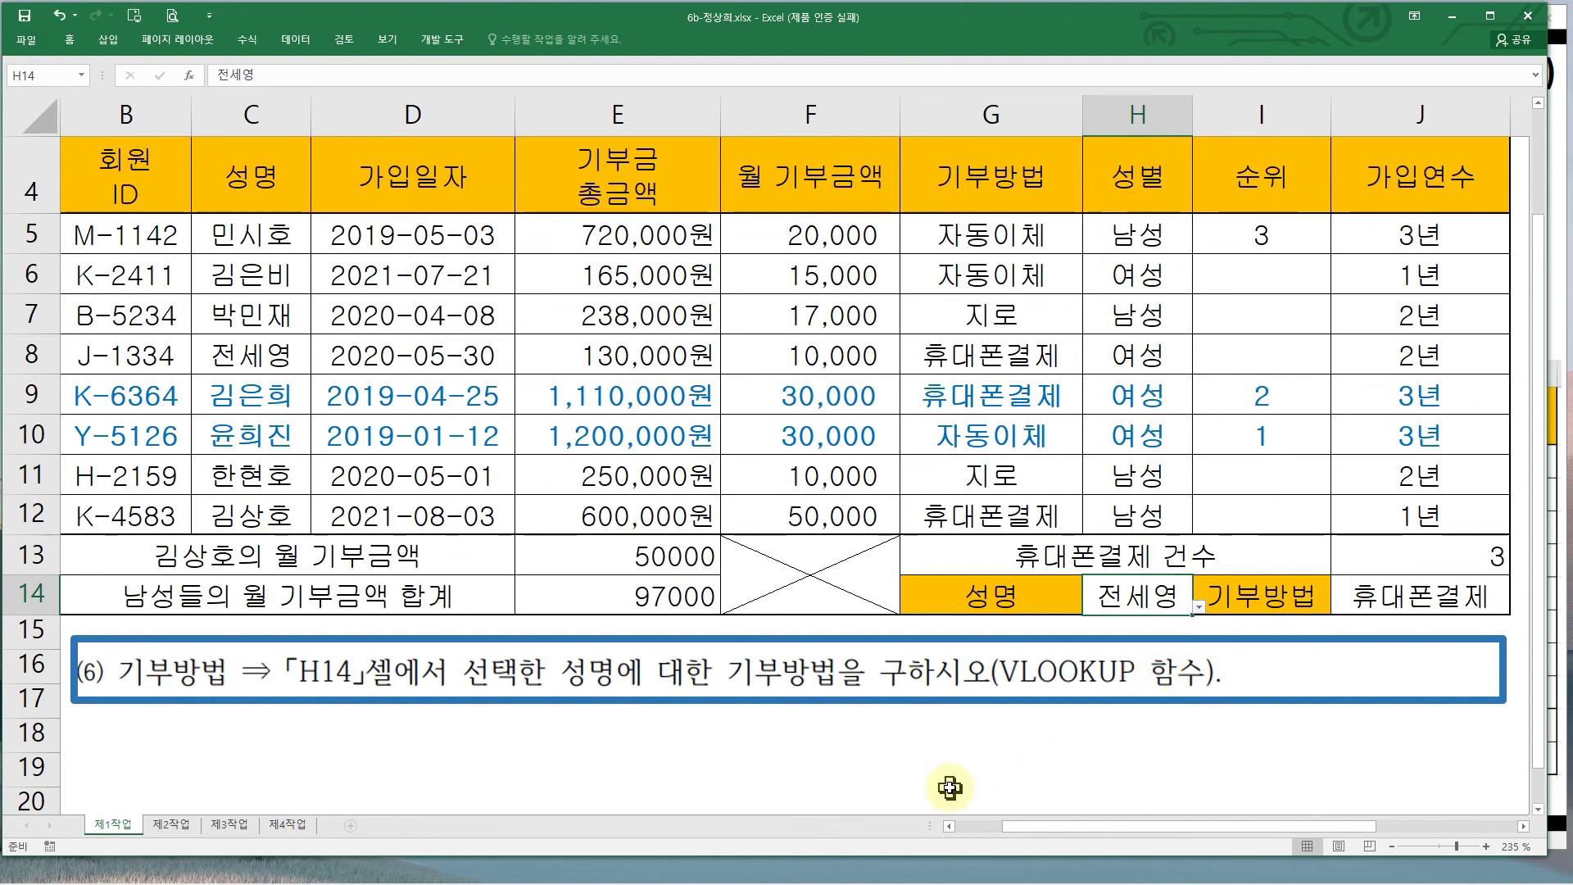